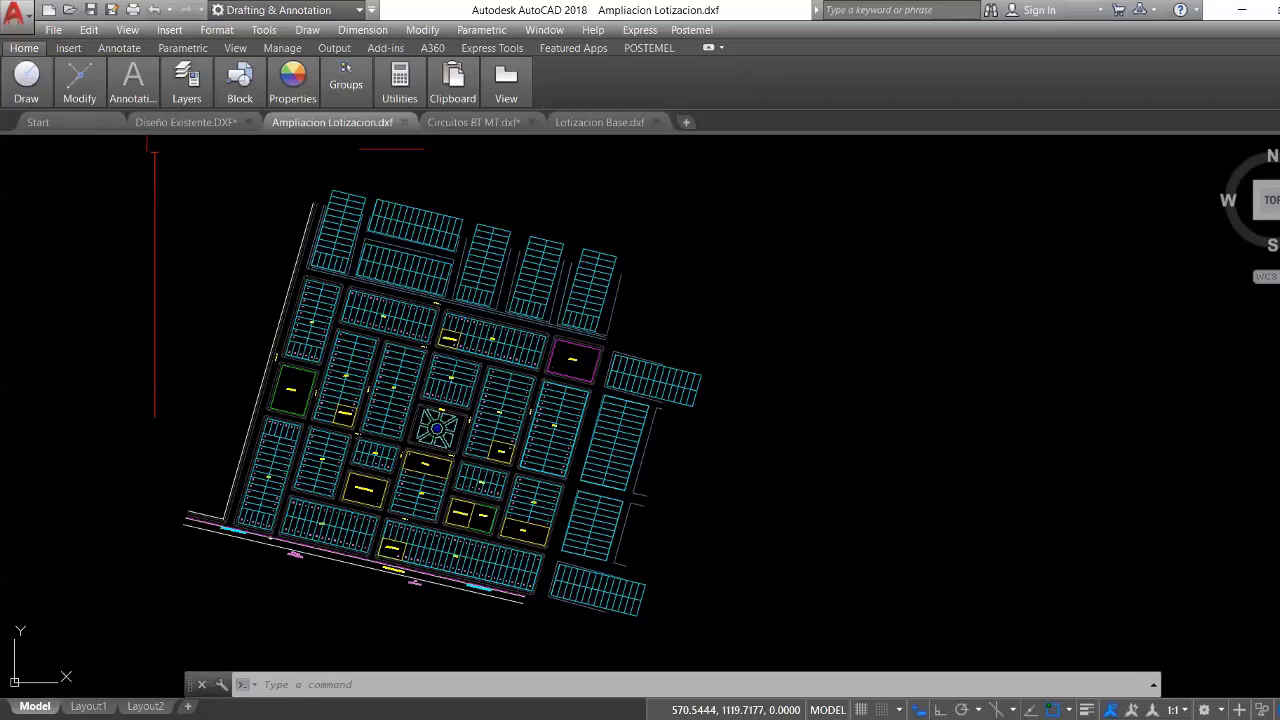
Inspect Diseño Existente around the central plaza blocks and the SE-02 transformer near CALLE H.
click(186, 122)
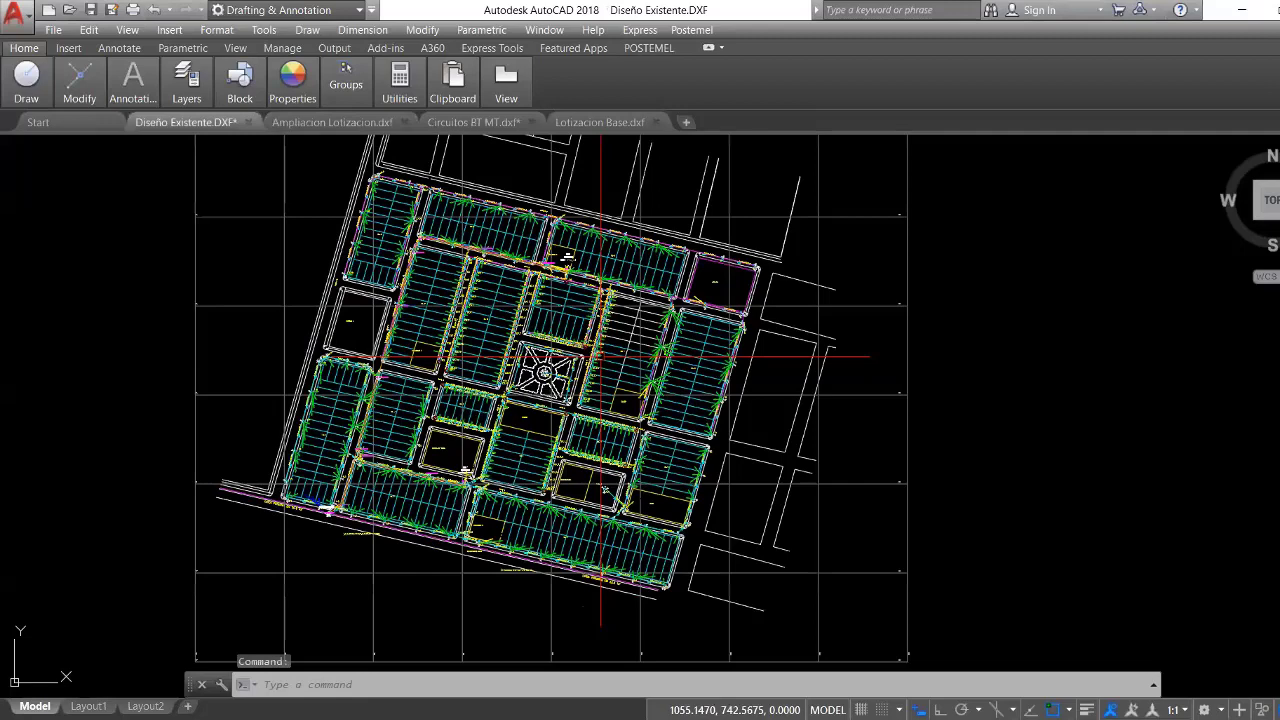
scroll(542, 375, down, 2)
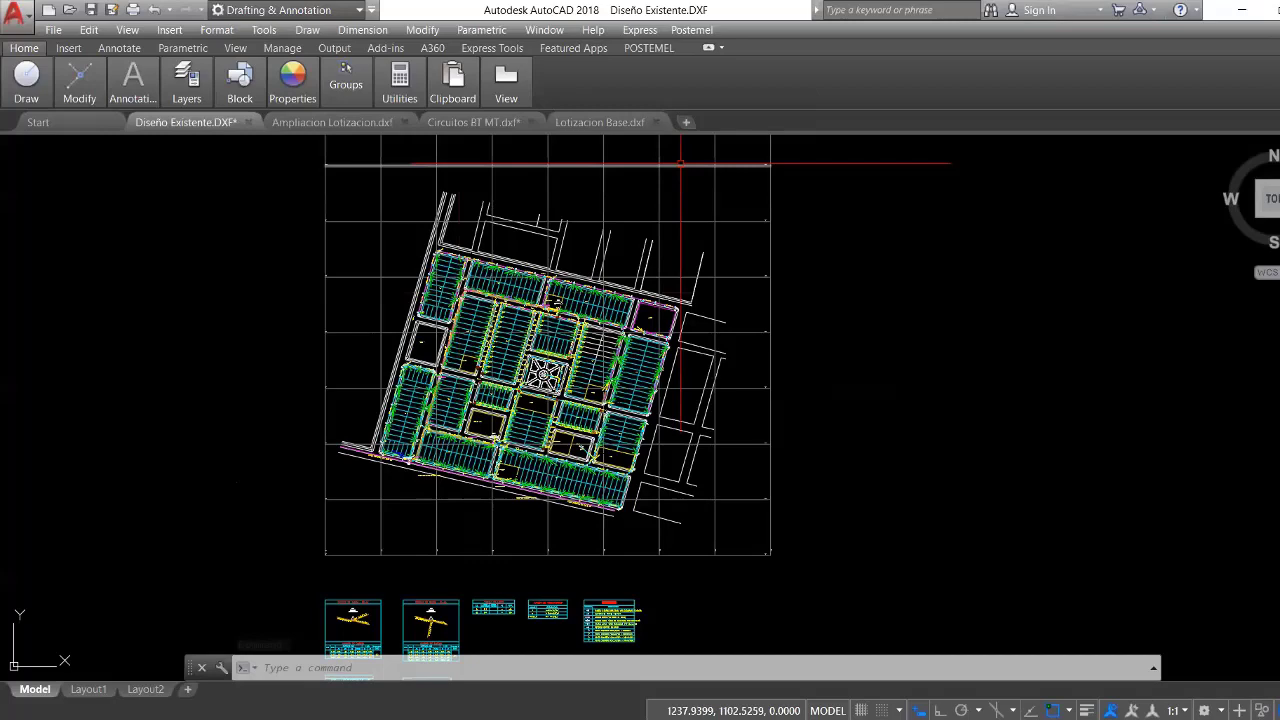
scroll(460, 394, up, 4)
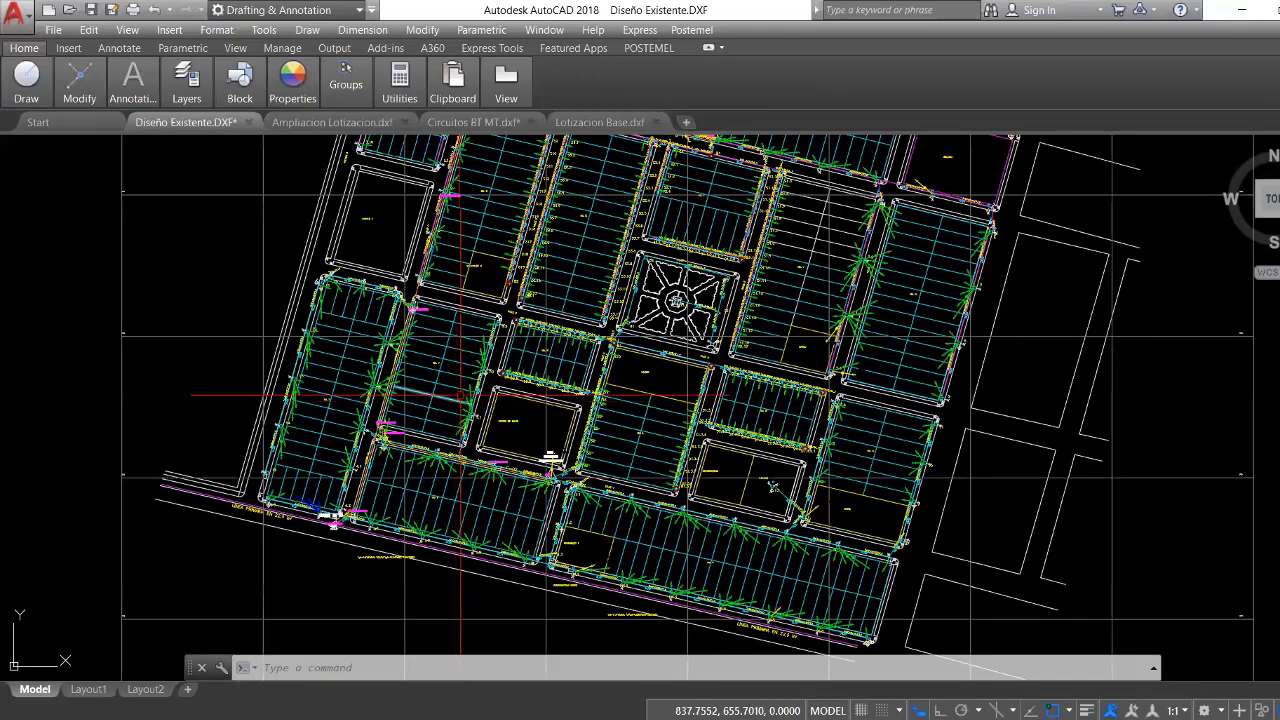
scroll(460, 394, up, 4)
middle_drag(460, 394, 856, 401)
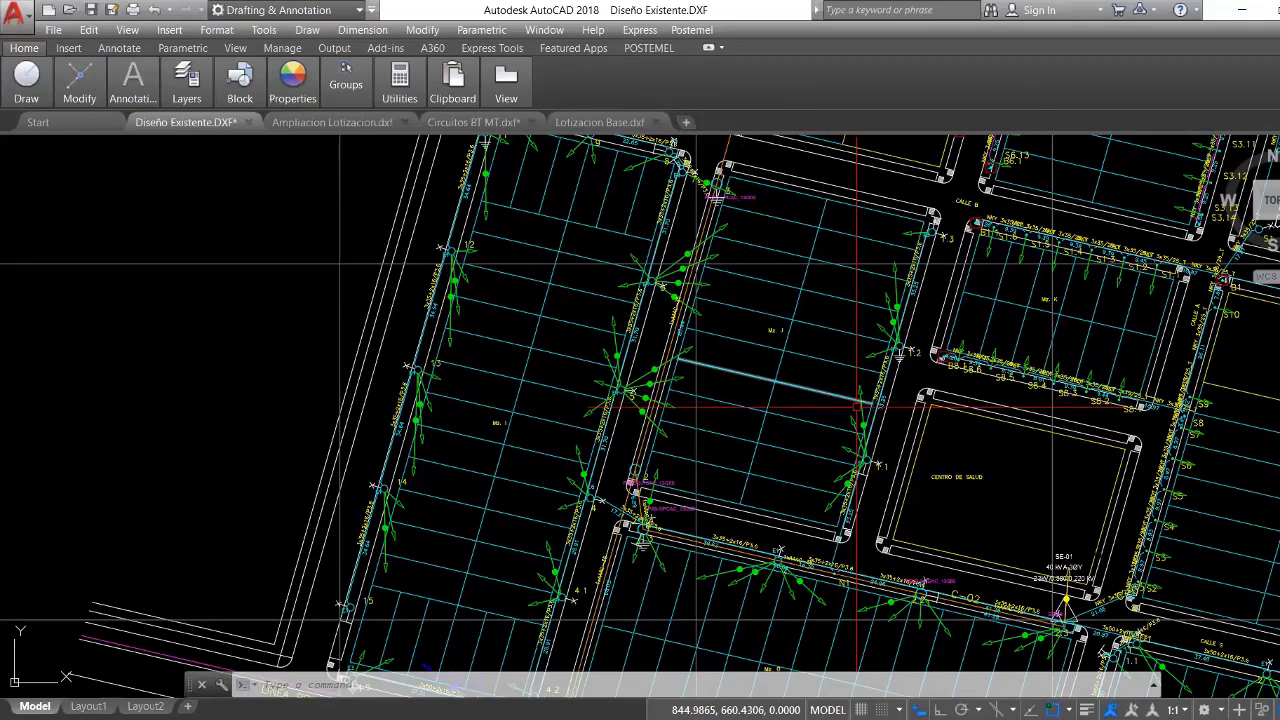
scroll(856, 404, up, 5)
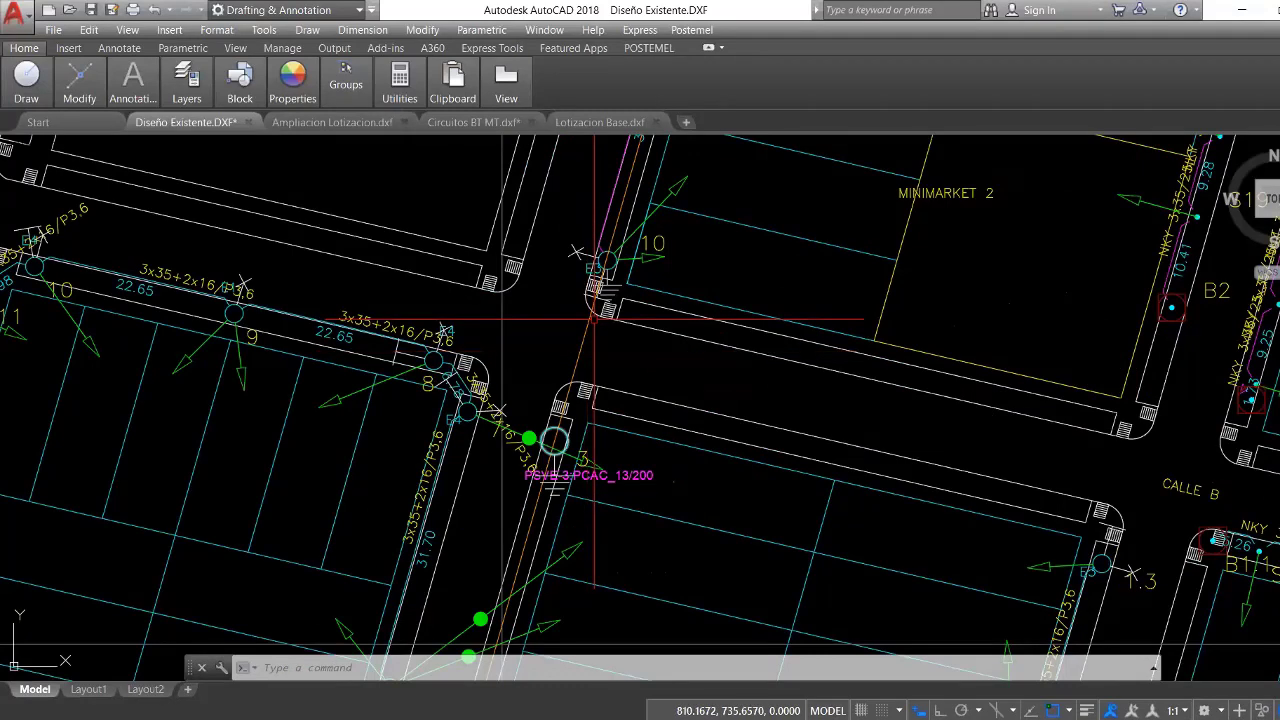
scroll(489, 270, down, 5)
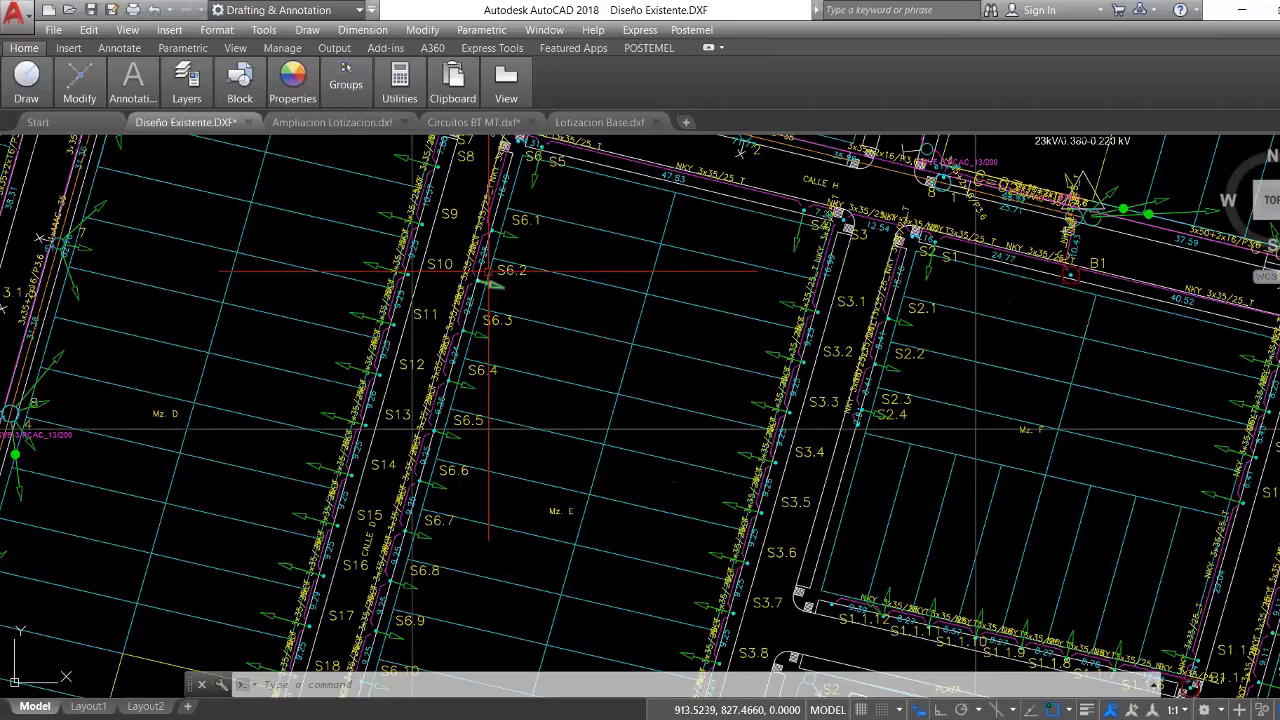
middle_drag(868, 178, 599, 398)
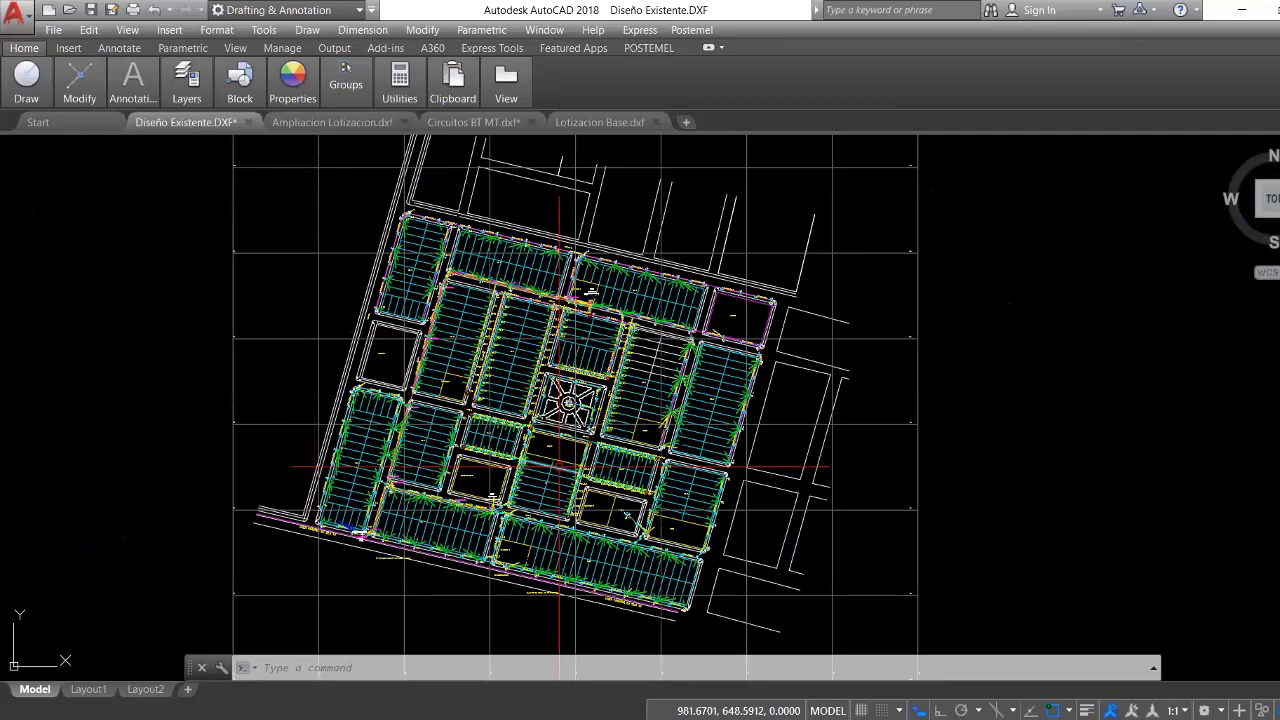
scroll(560, 467, up, 2)
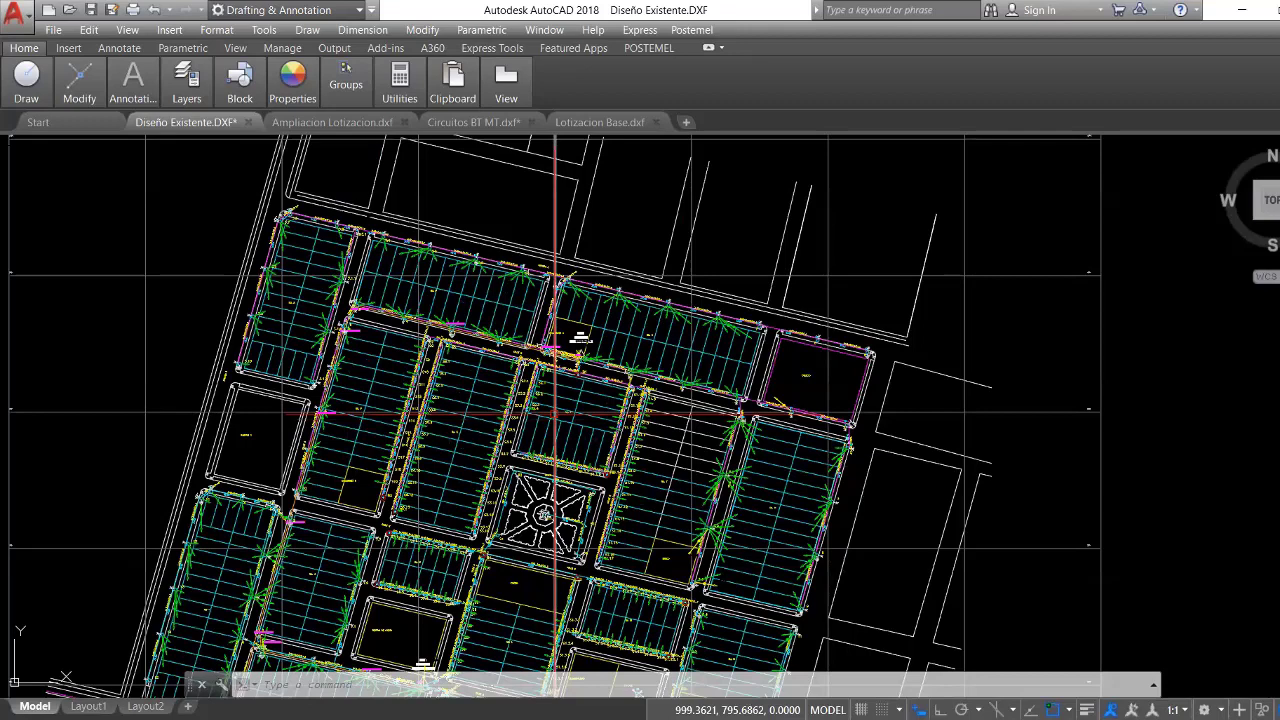
Return to Ampliacion Lotizacion and frame its northern lots, briefly comparing against Diseño Existente.
click(331, 122)
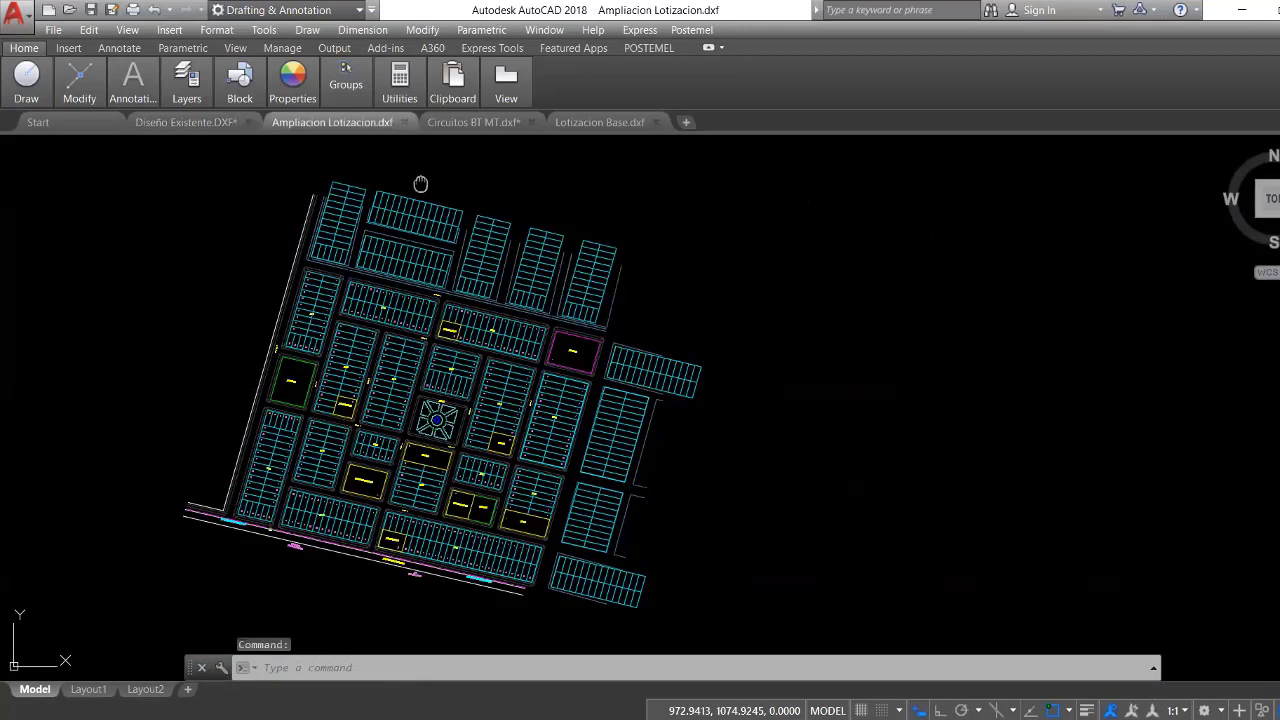
middle_drag(421, 184, 565, 286)
scroll(771, 371, up, 2)
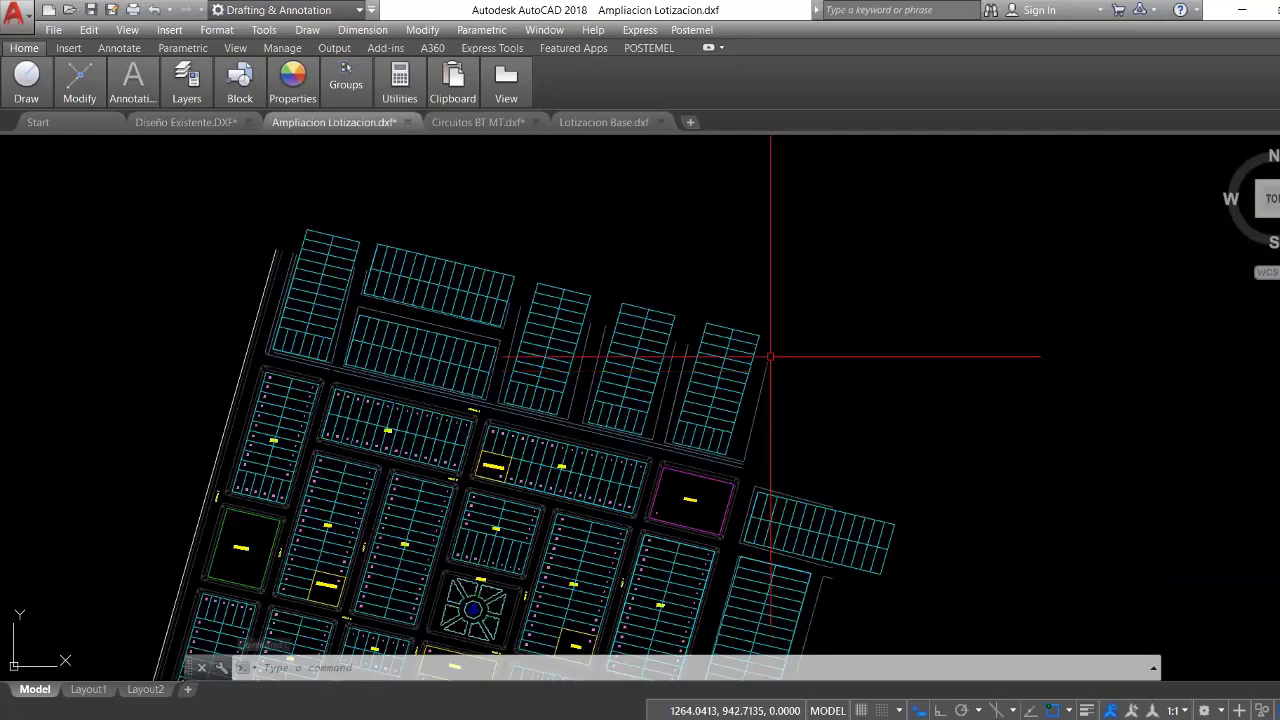
key(ctrl+Tab)
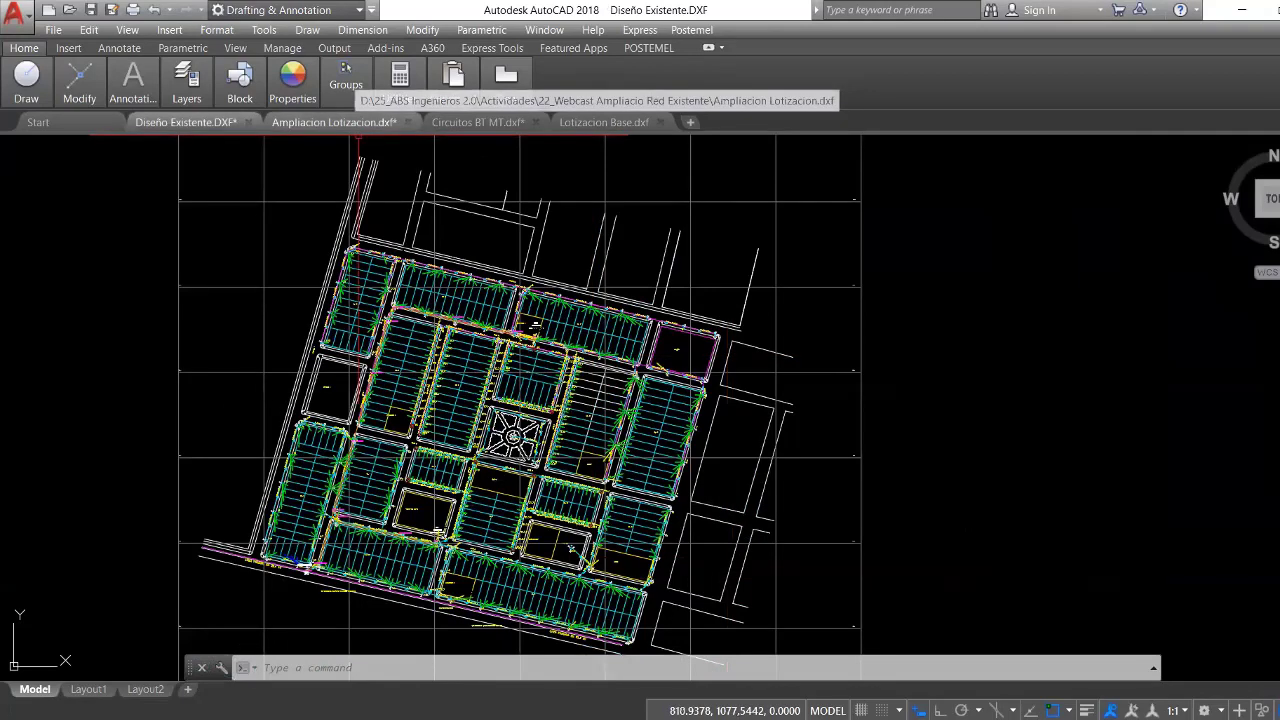
click(334, 121)
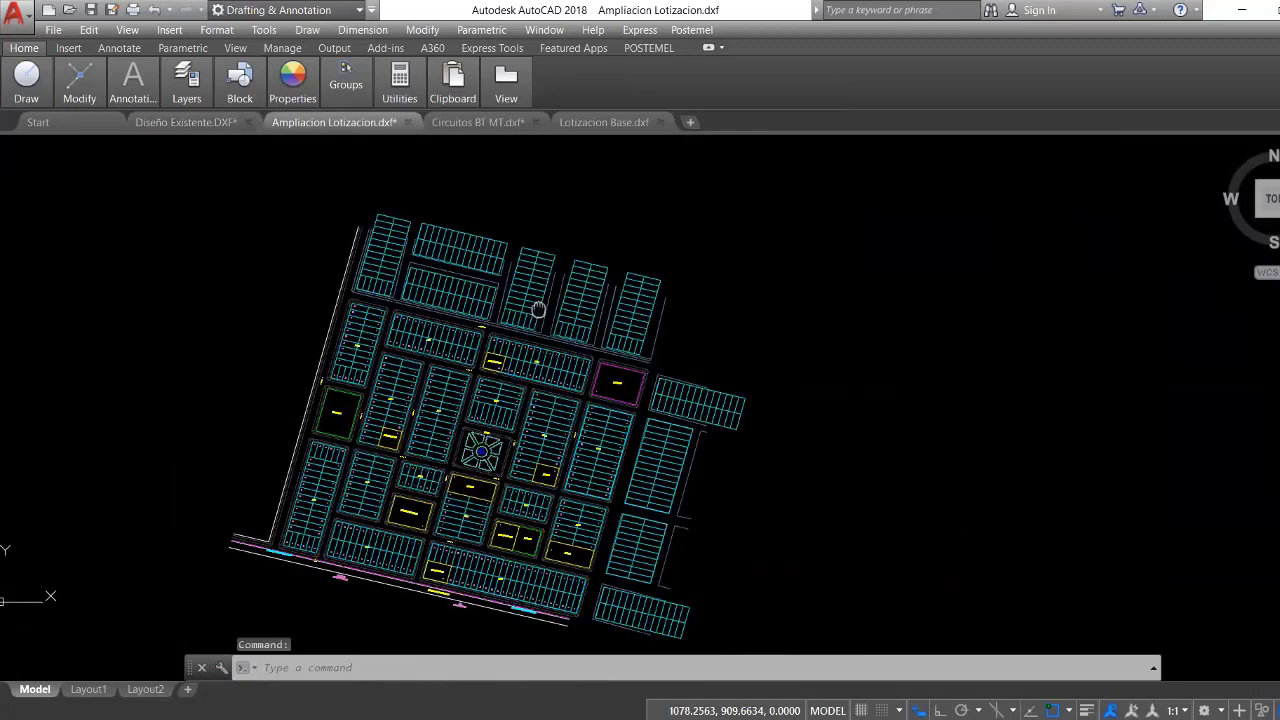
middle_drag(538, 310, 535, 194)
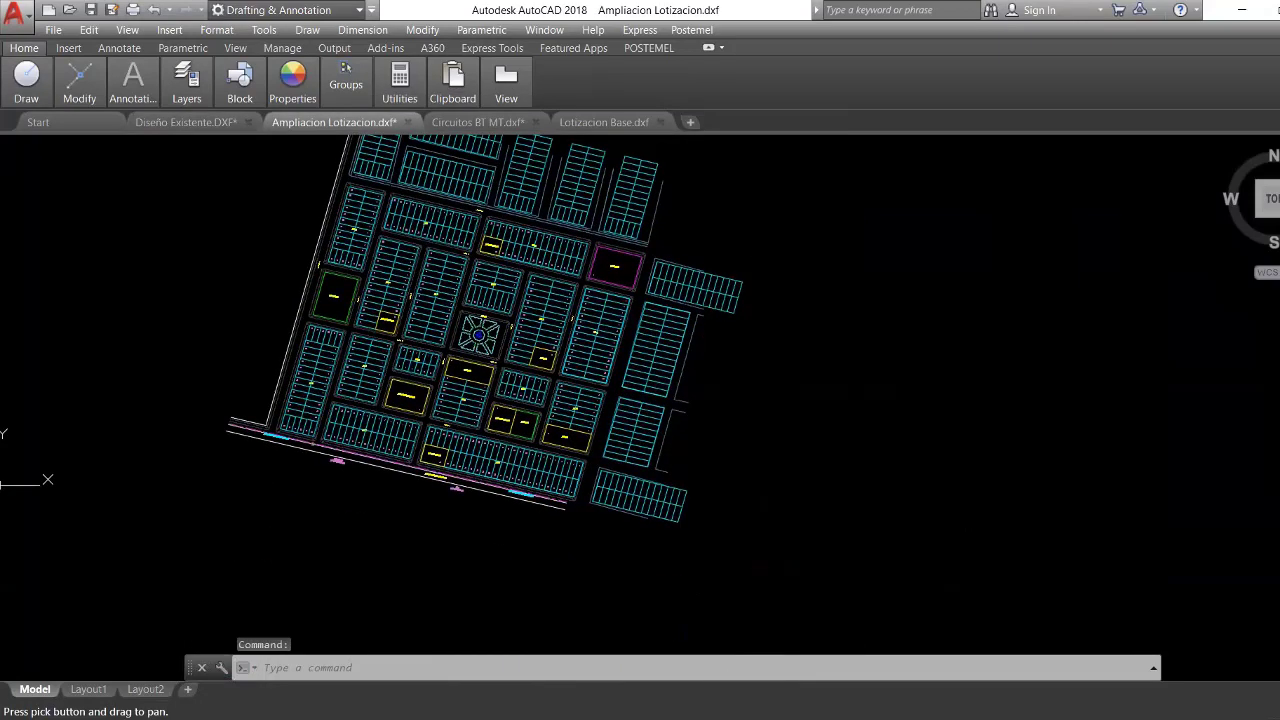
middle_drag(505, 95, 511, 160)
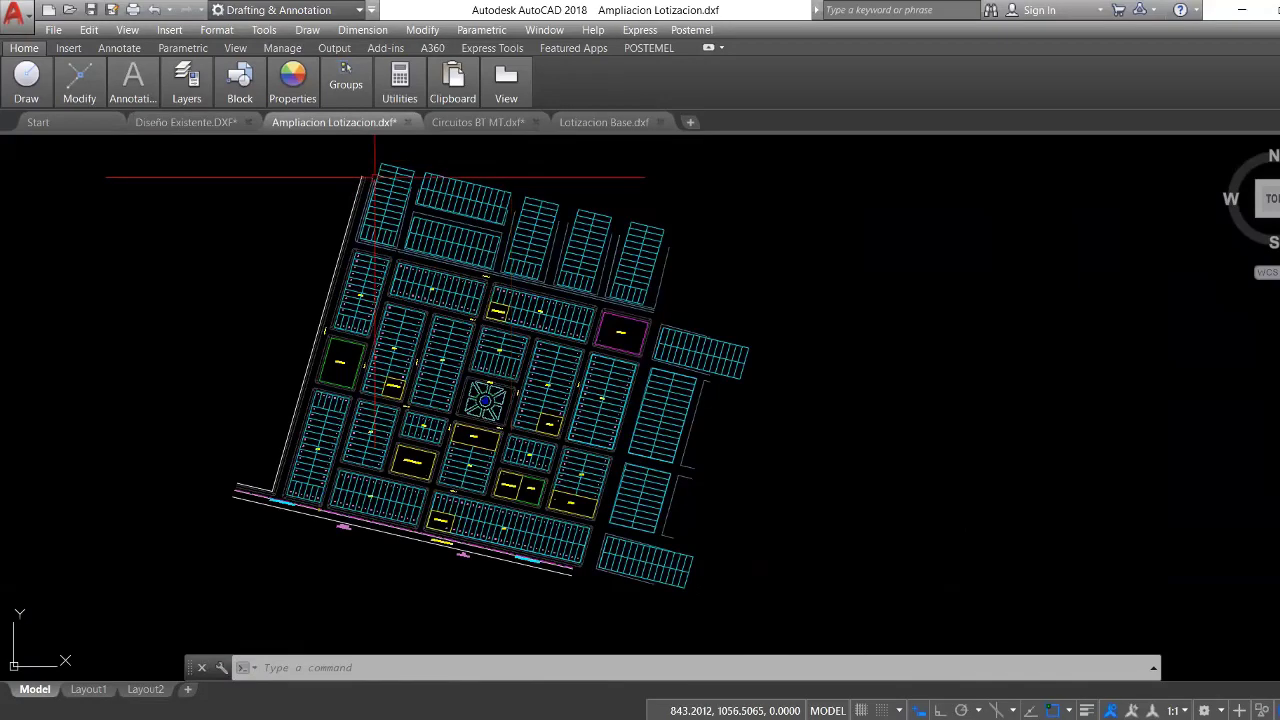
scroll(375, 177, up, 2)
Window- and crossing-select the northern lot blocks, then move to the Circuitos BT MT drawing.
click(315, 247)
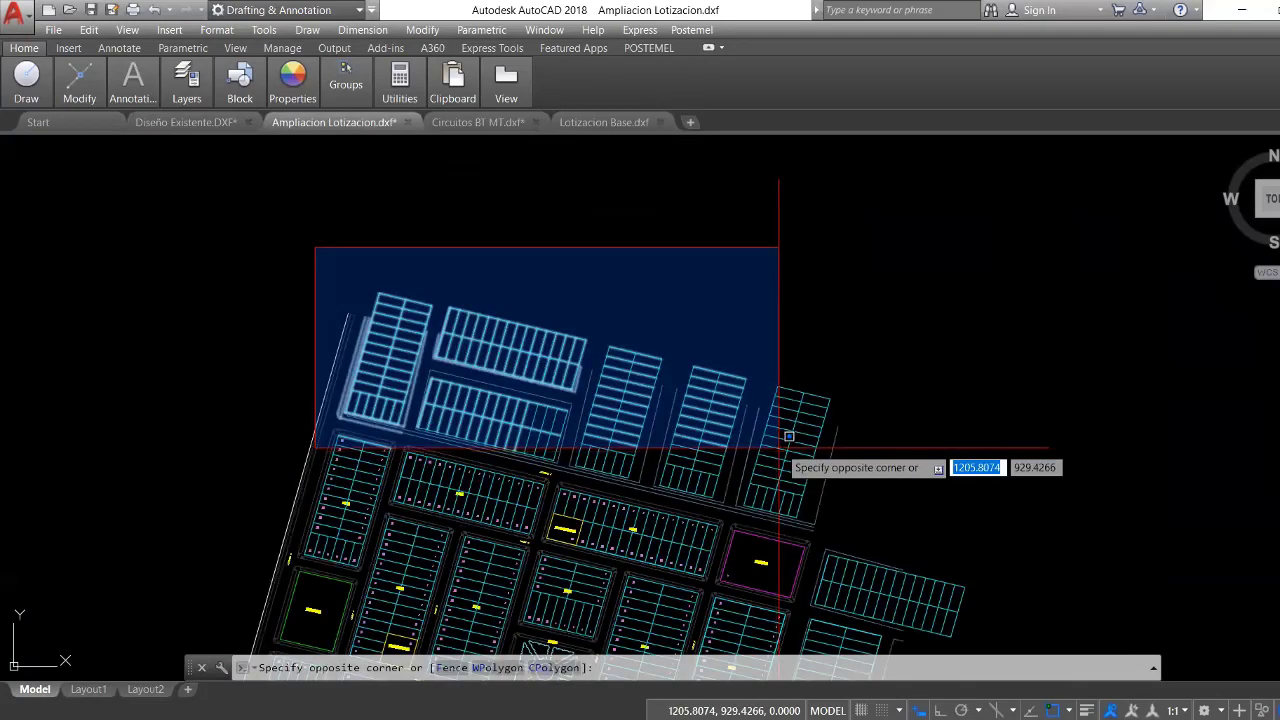
click(779, 448)
click(893, 454)
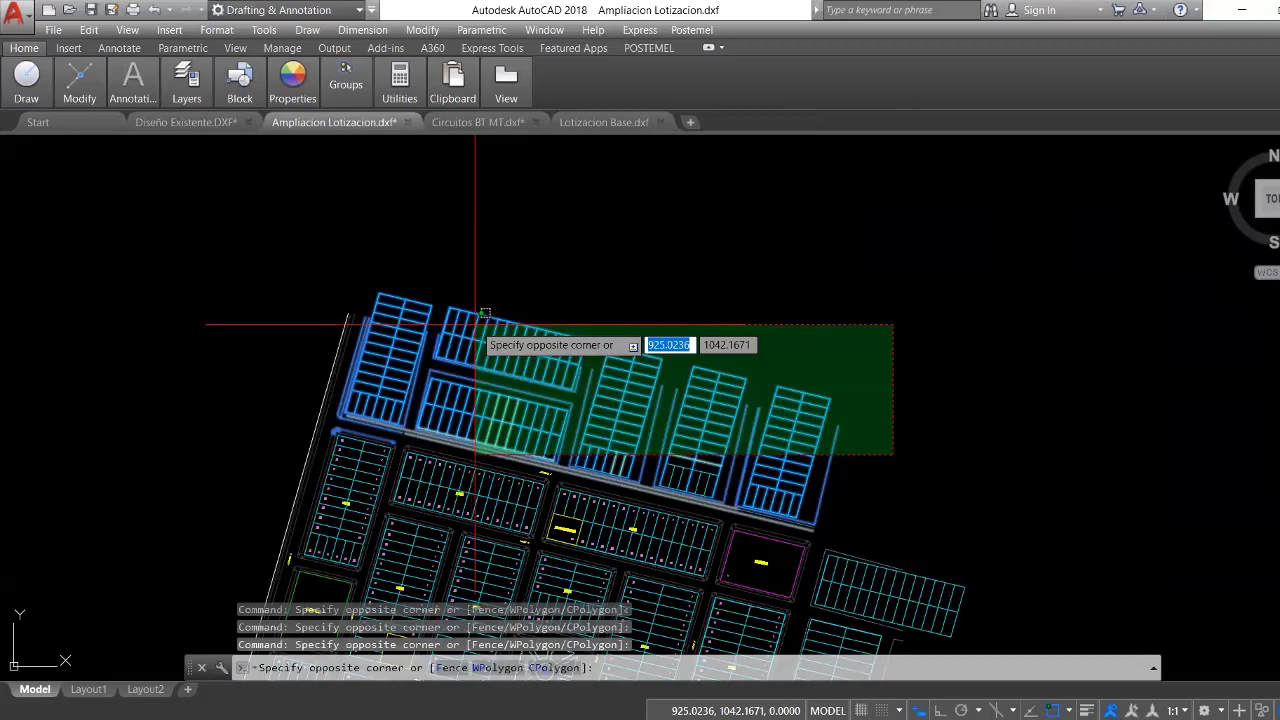
click(475, 324)
scroll(642, 462, up, 2)
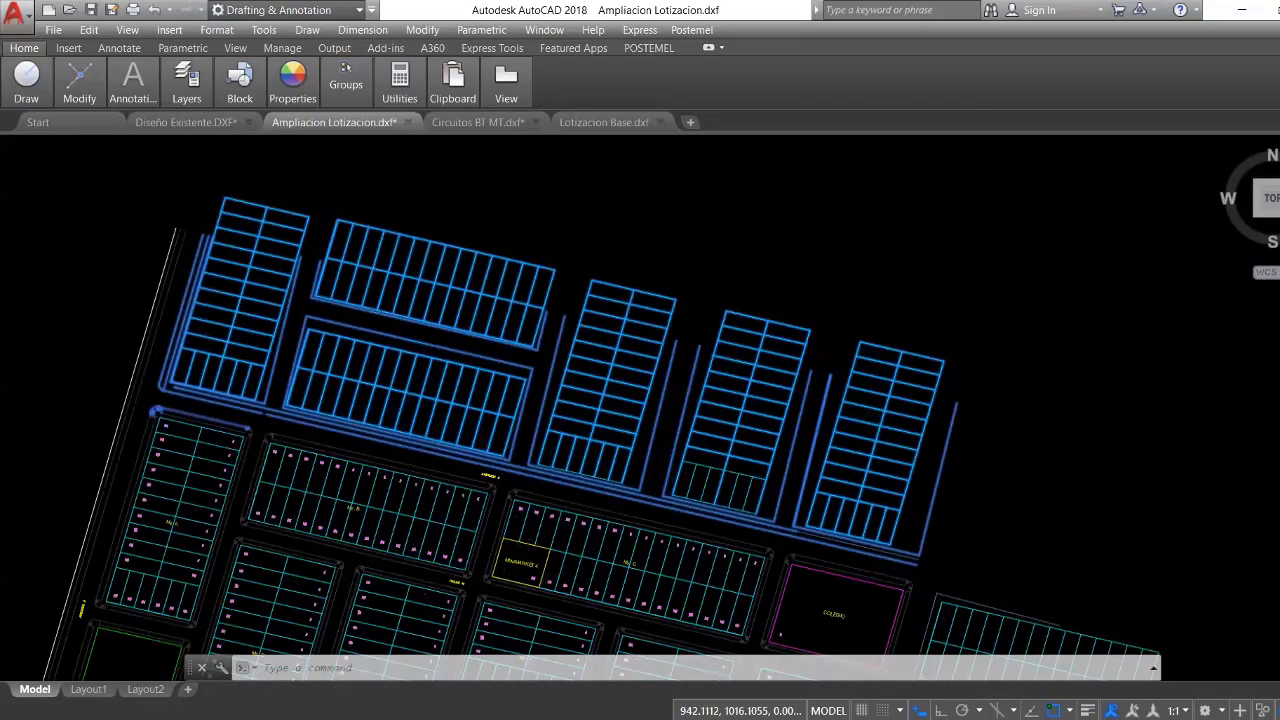
scroll(483, 271, down, 2)
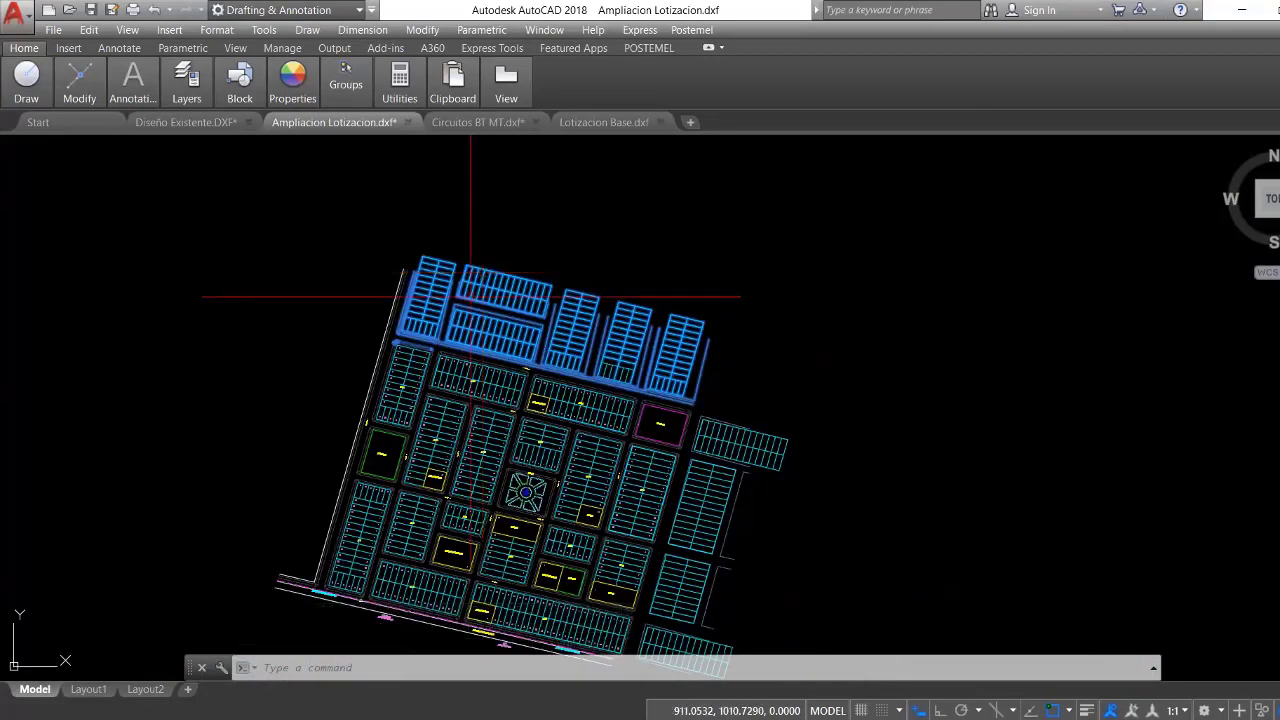
key(ctrl+Tab)
middle_drag(510, 361, 510, 191)
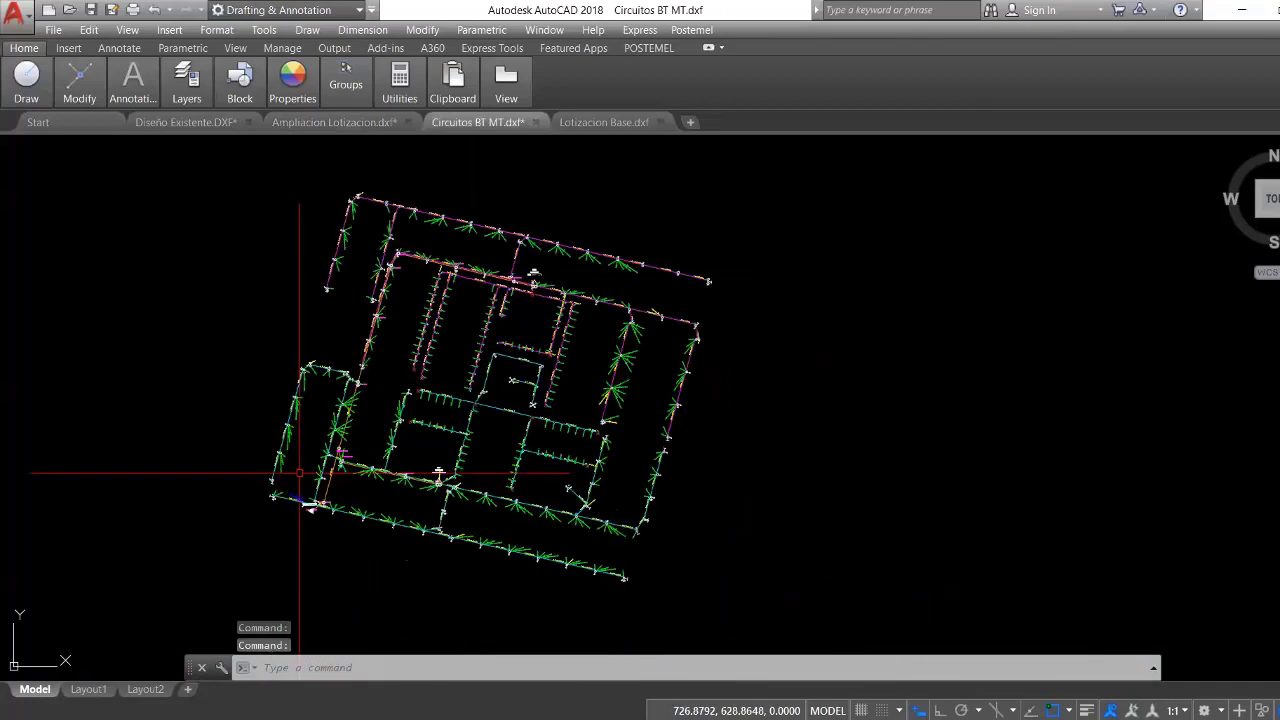
Zoom and recentre over the Circuitos BT MT cable runs and poles, then switch to Diseño Existente.
scroll(496, 501, up, 2)
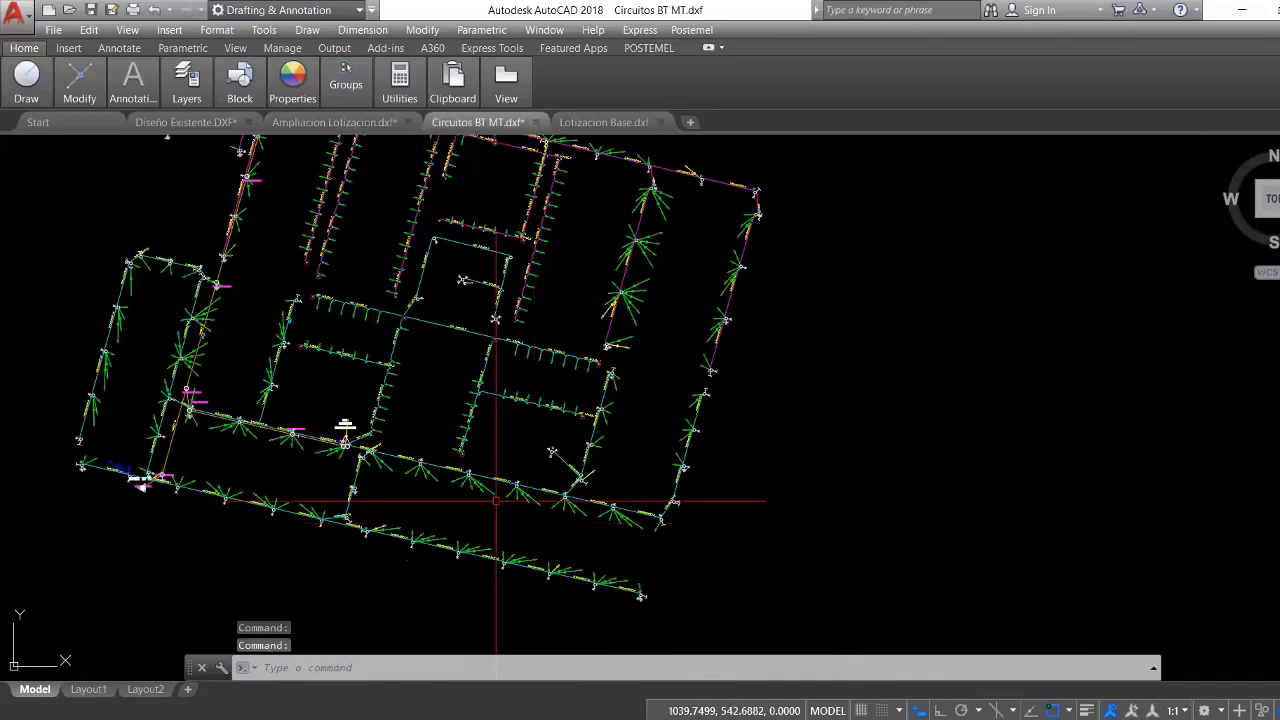
scroll(422, 399, up, 2)
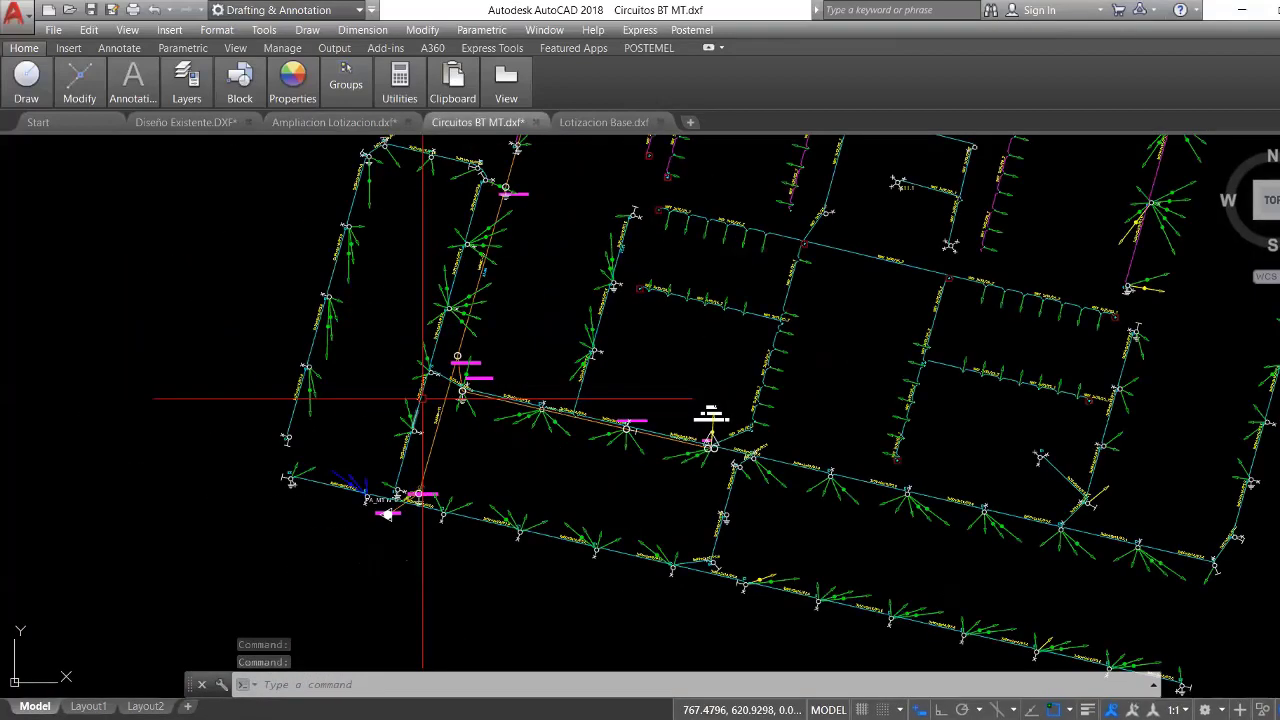
scroll(422, 399, down, 2)
scroll(510, 380, down, 1)
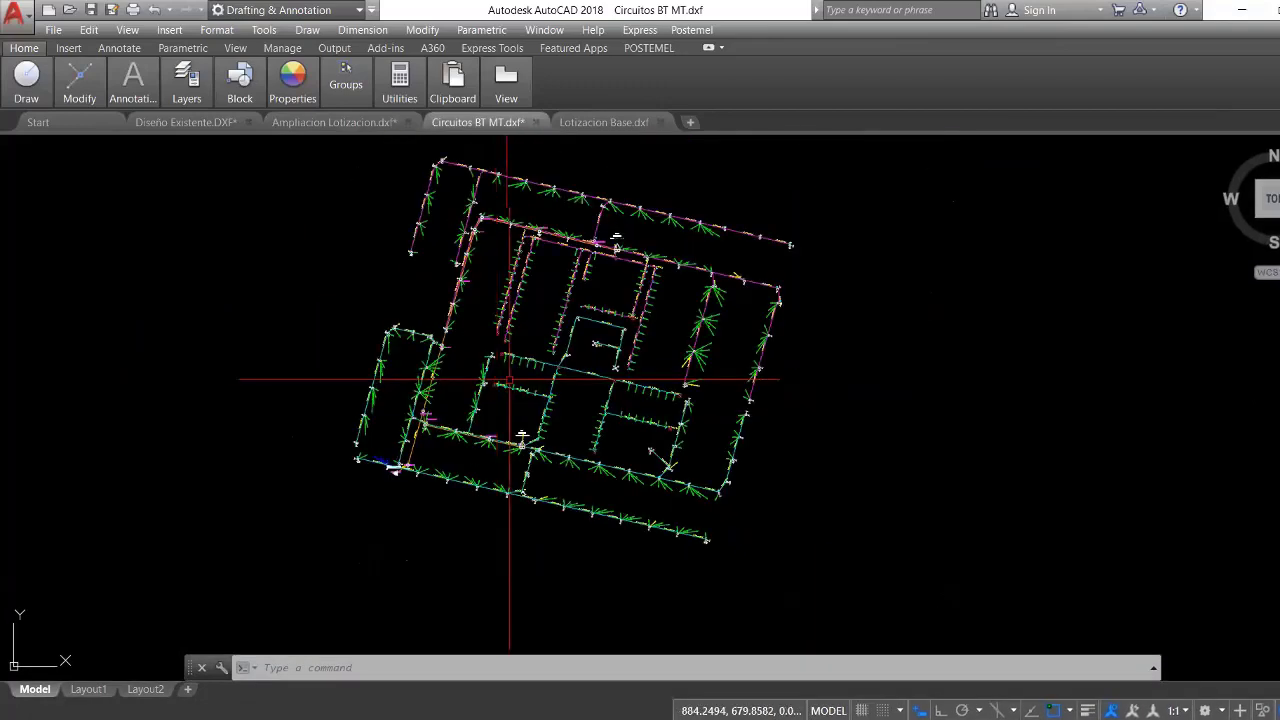
middle_drag(510, 380, 468, 405)
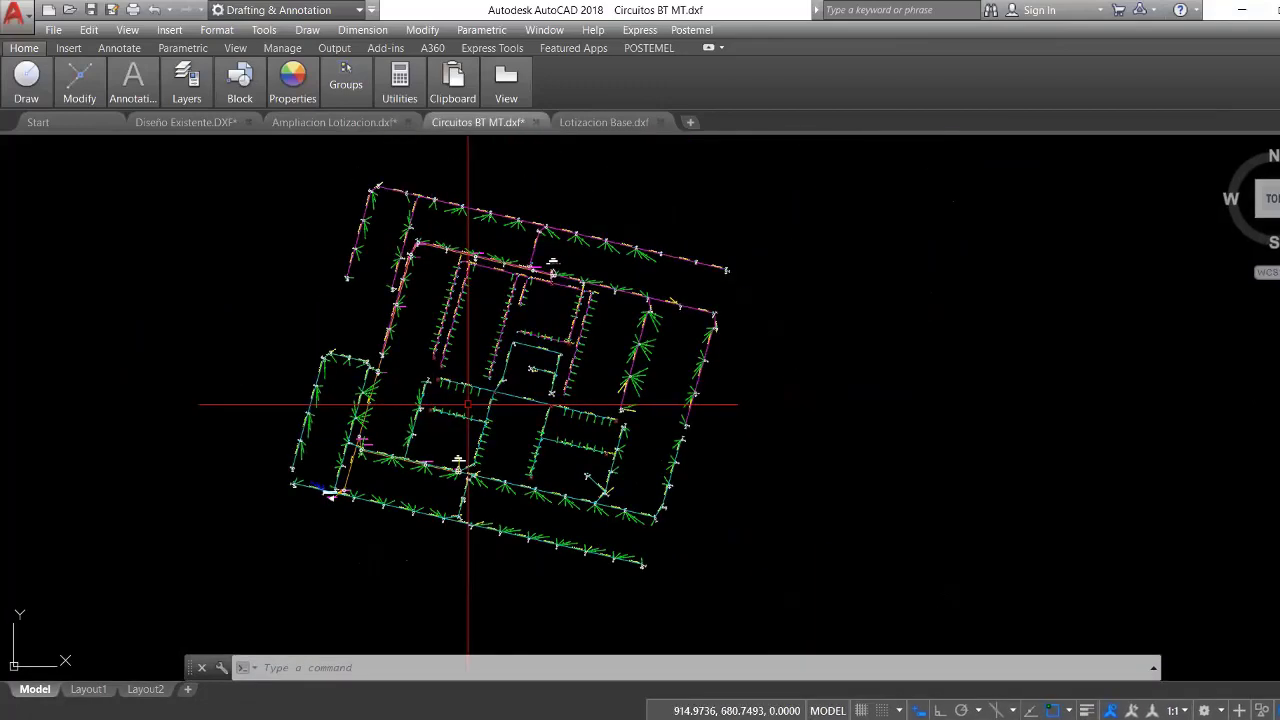
scroll(420, 300, up, 2)
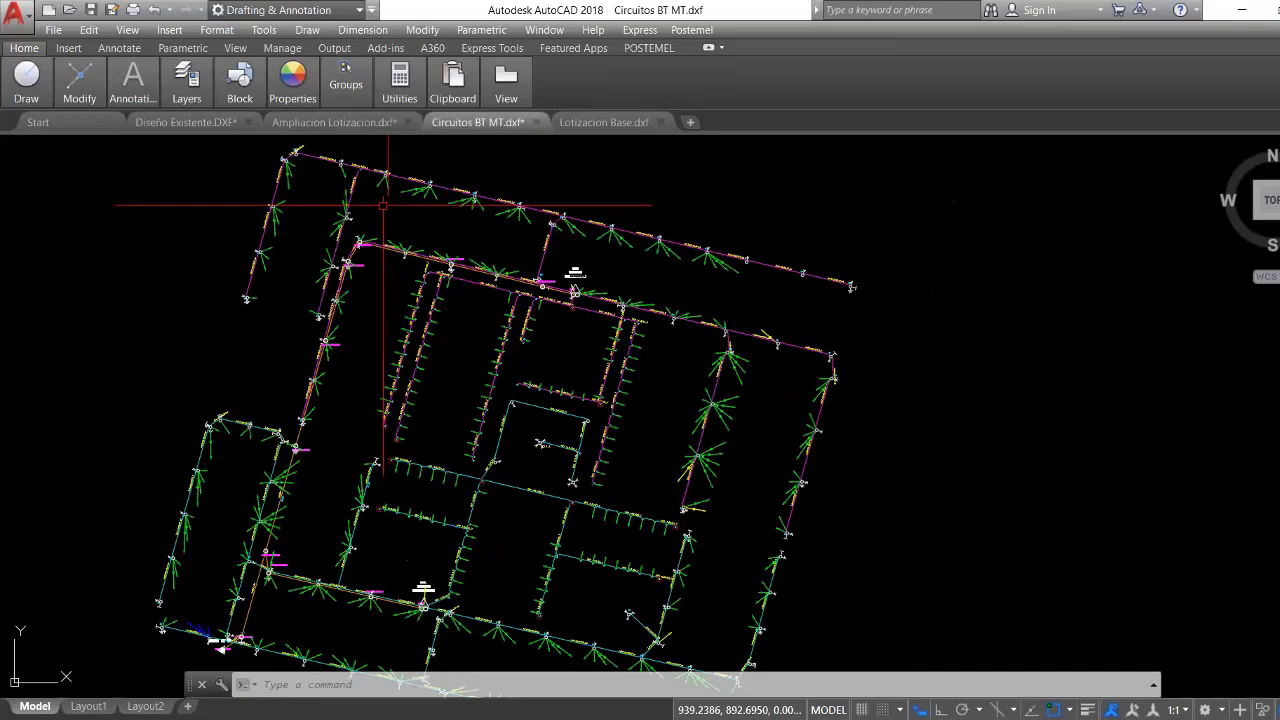
scroll(499, 294, up, 3)
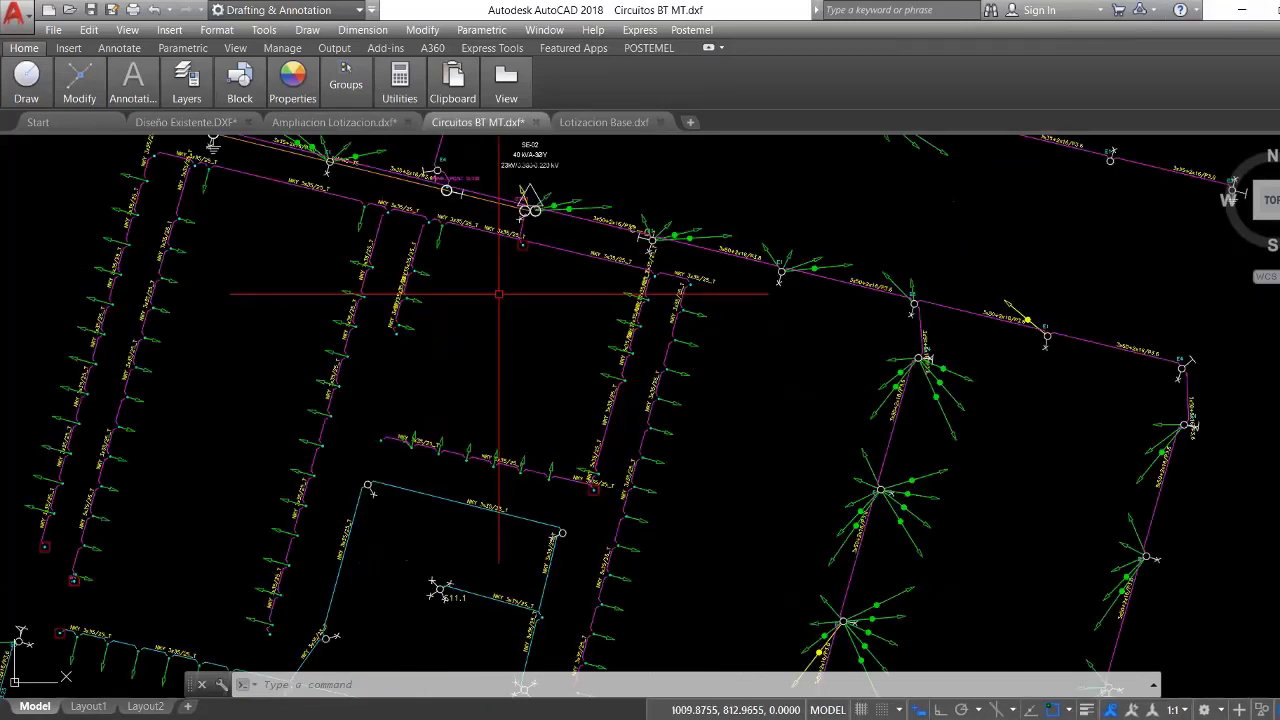
scroll(499, 294, up, 2)
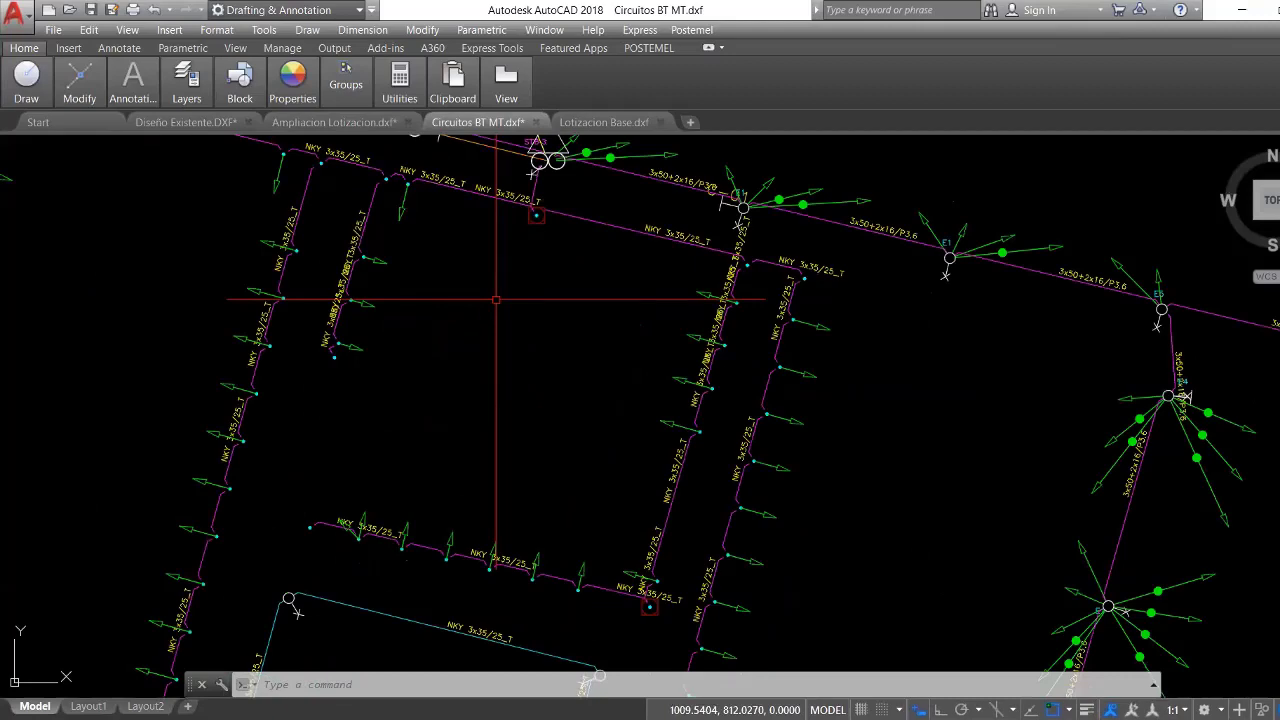
key(ctrl+Tab)
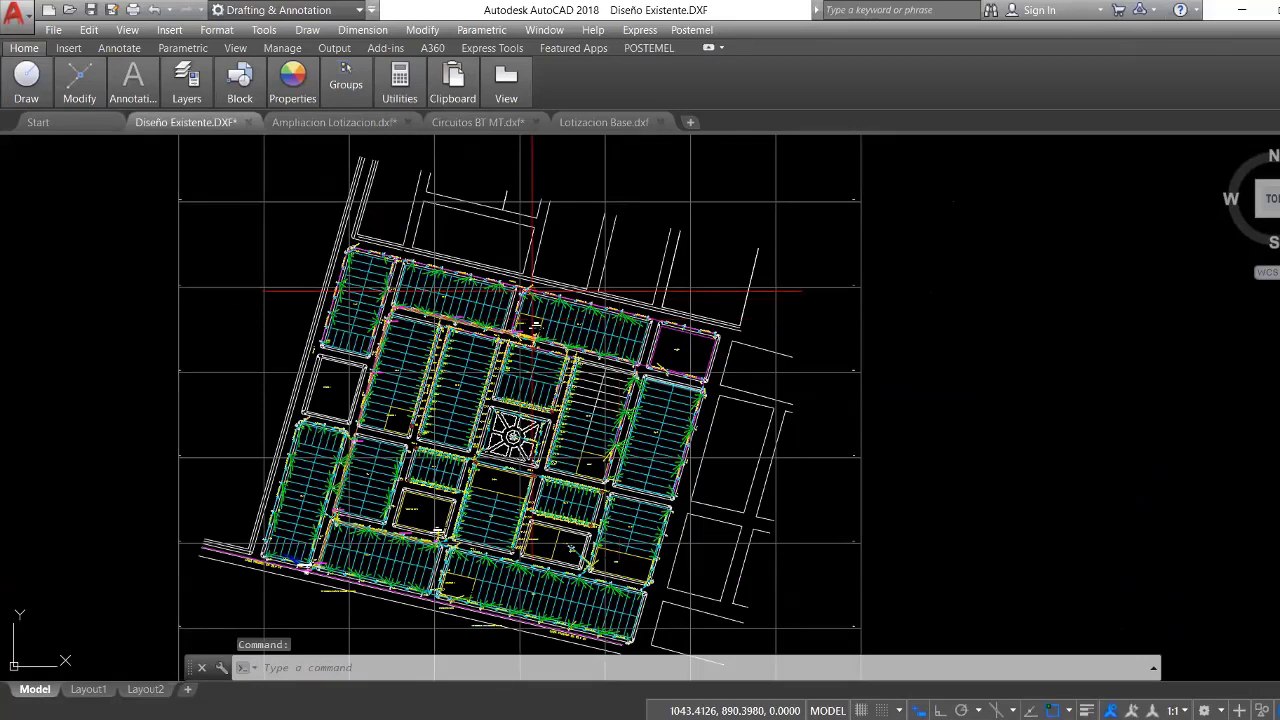
scroll(532, 292, up, 10)
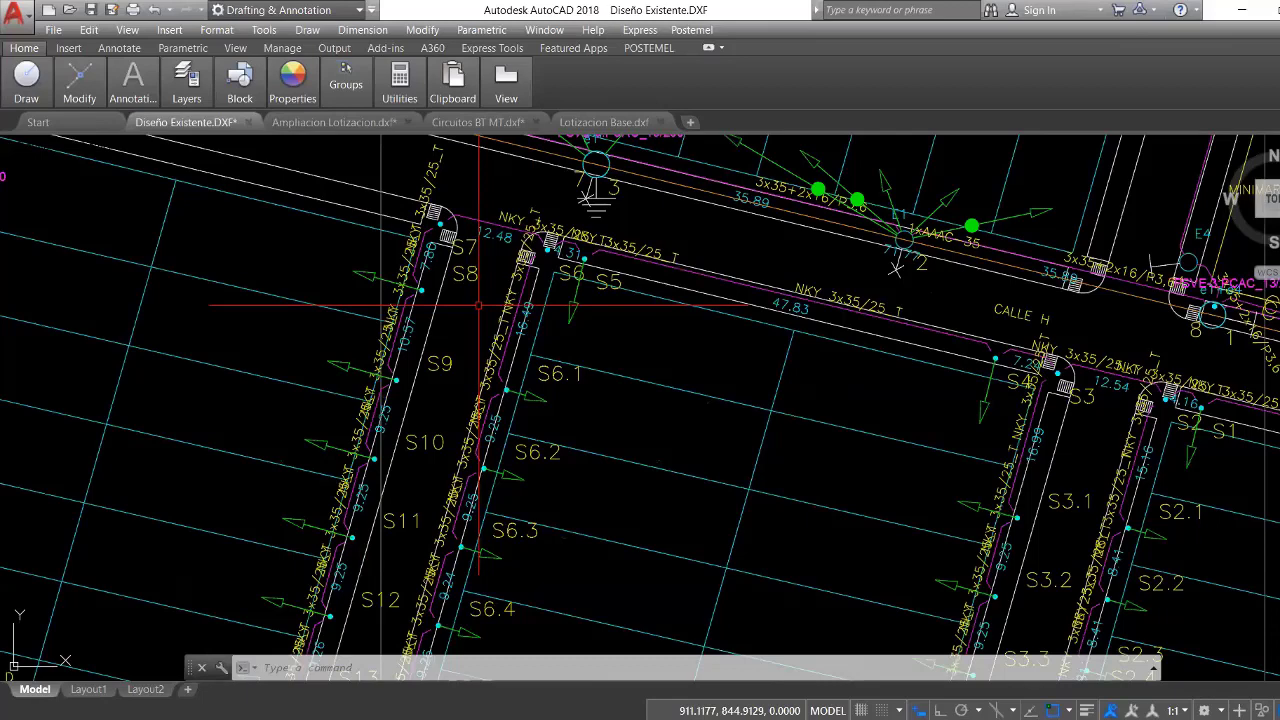
scroll(478, 305, down, 6)
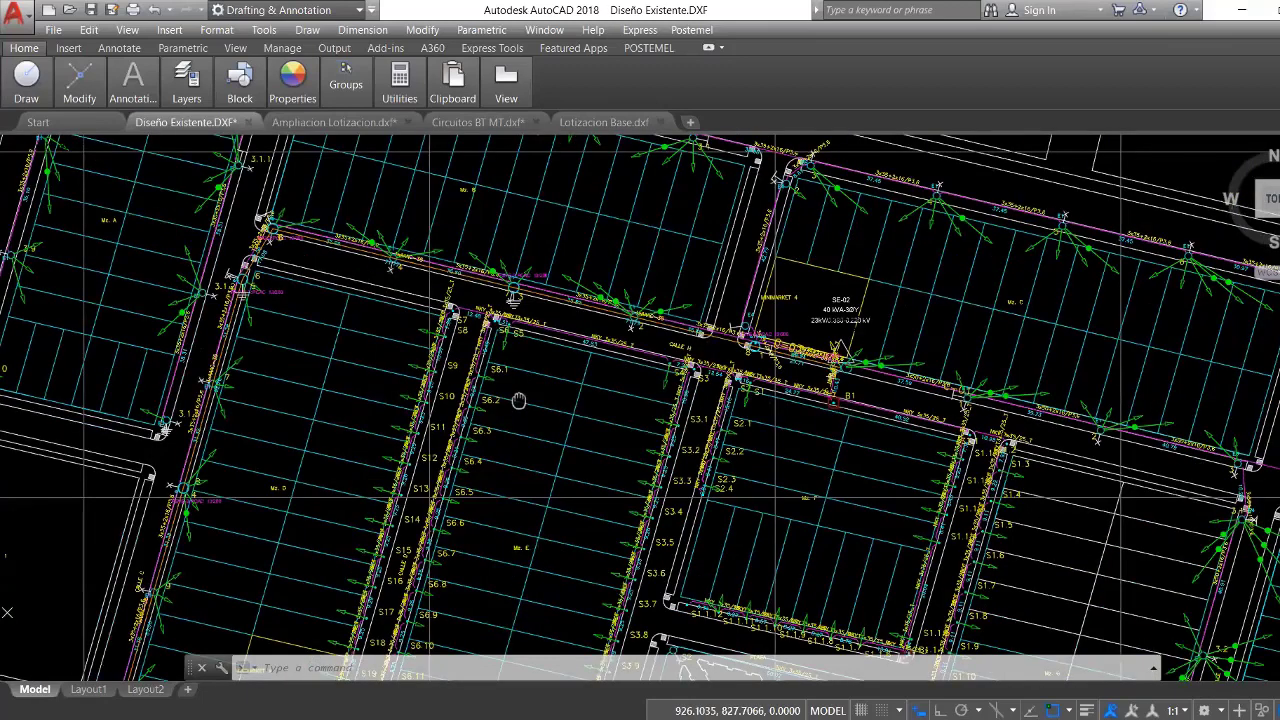
middle_drag(519, 401, 517, 399)
key(ctrl+Tab)
key(ctrl+Tab)
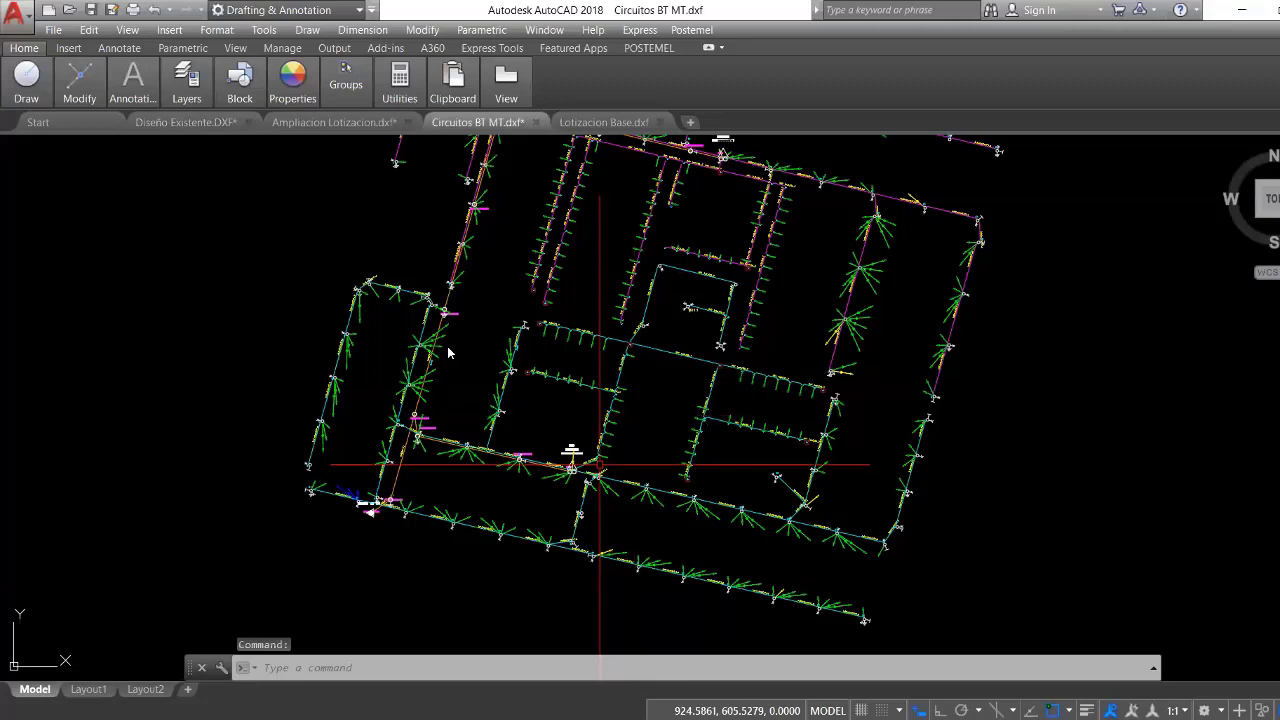
scroll(447, 347, up, 2)
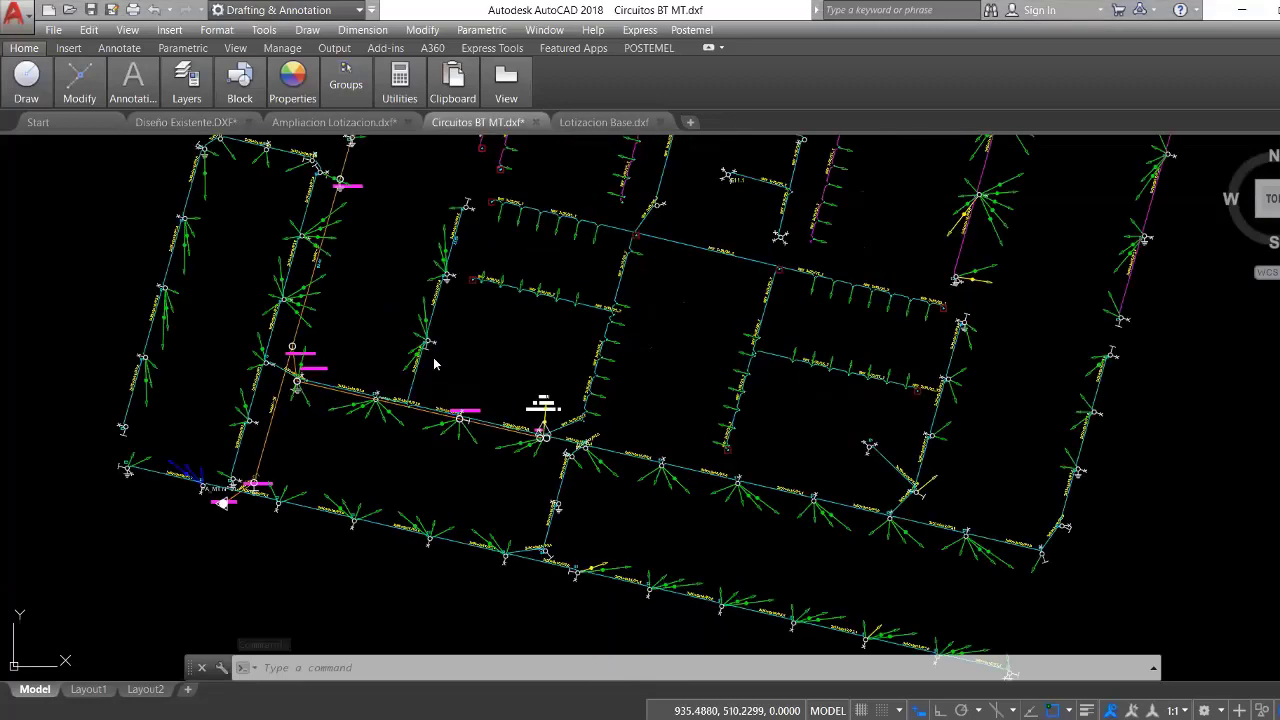
scroll(434, 364, up, 3)
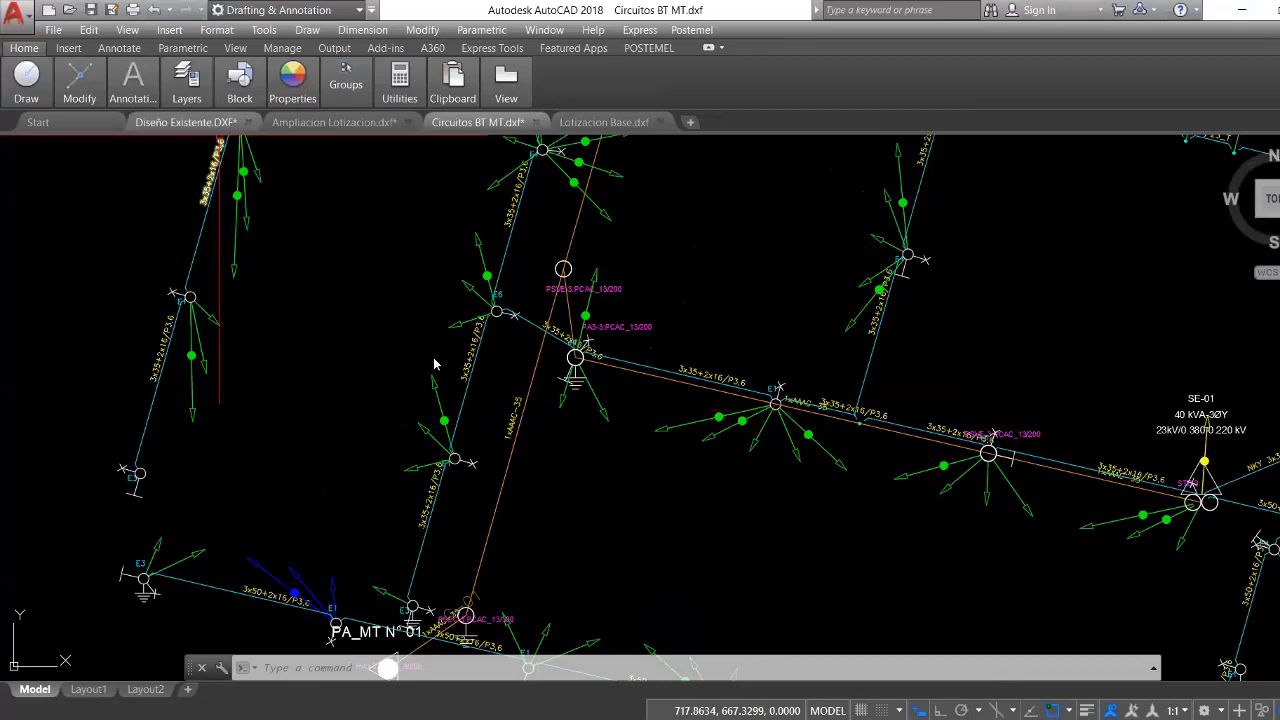
key(ctrl+Tab)
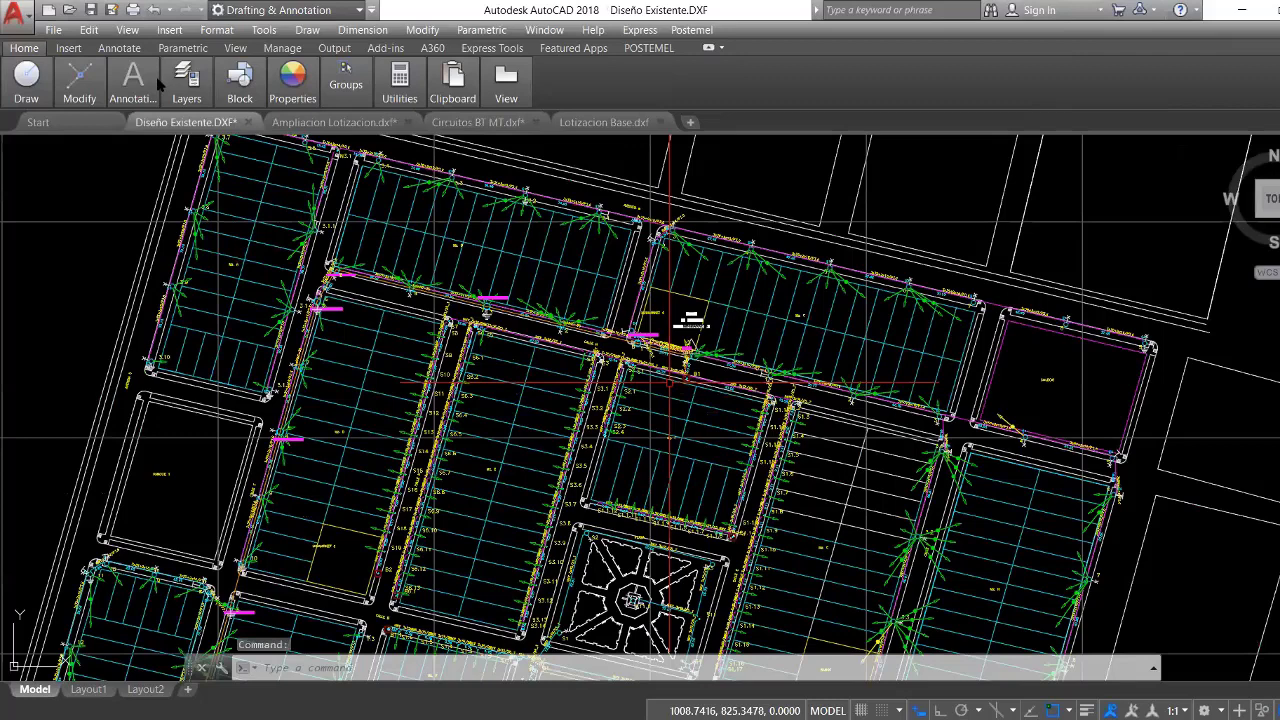
middle_drag(669, 382, 615, 271)
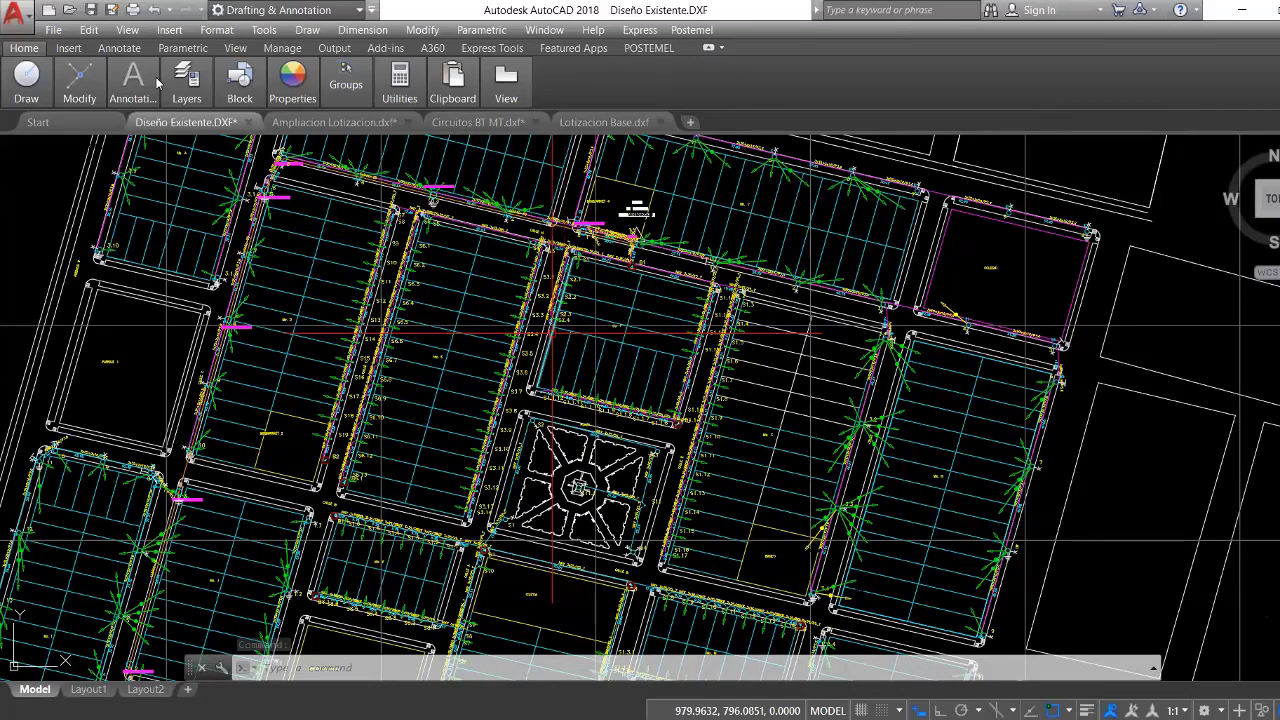
scroll(361, 395, up, 5)
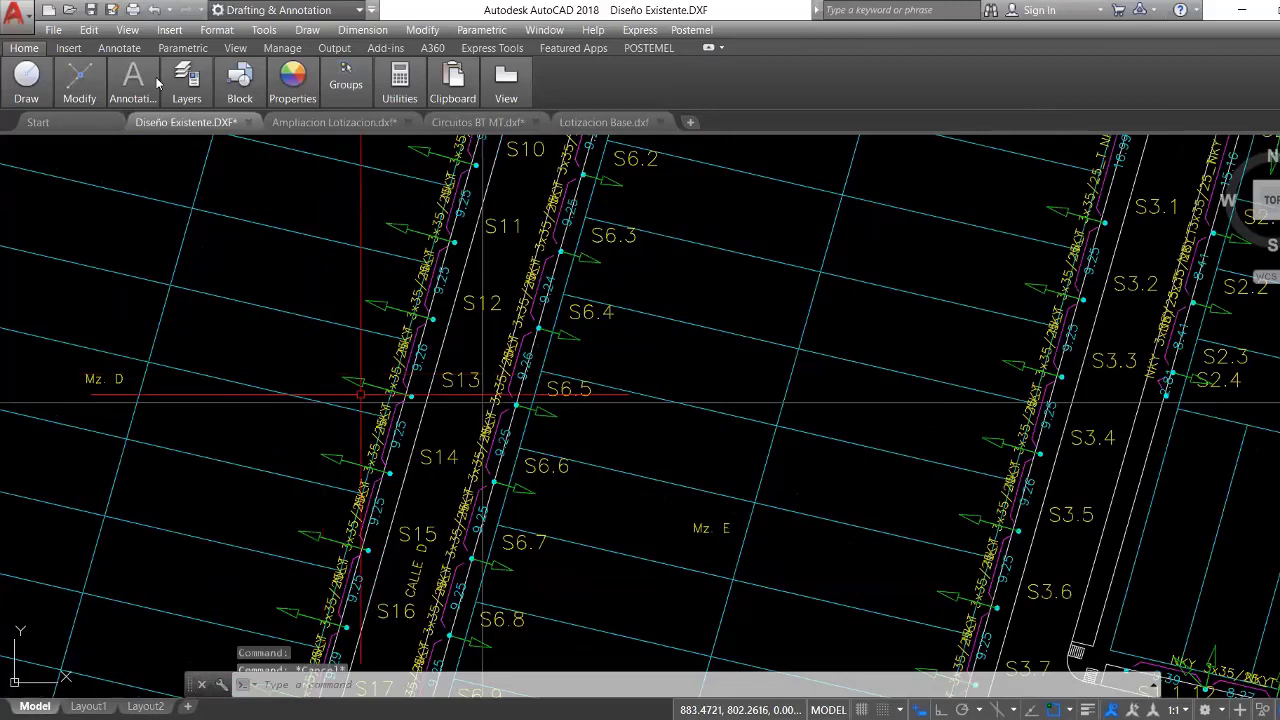
scroll(421, 300, up, 3)
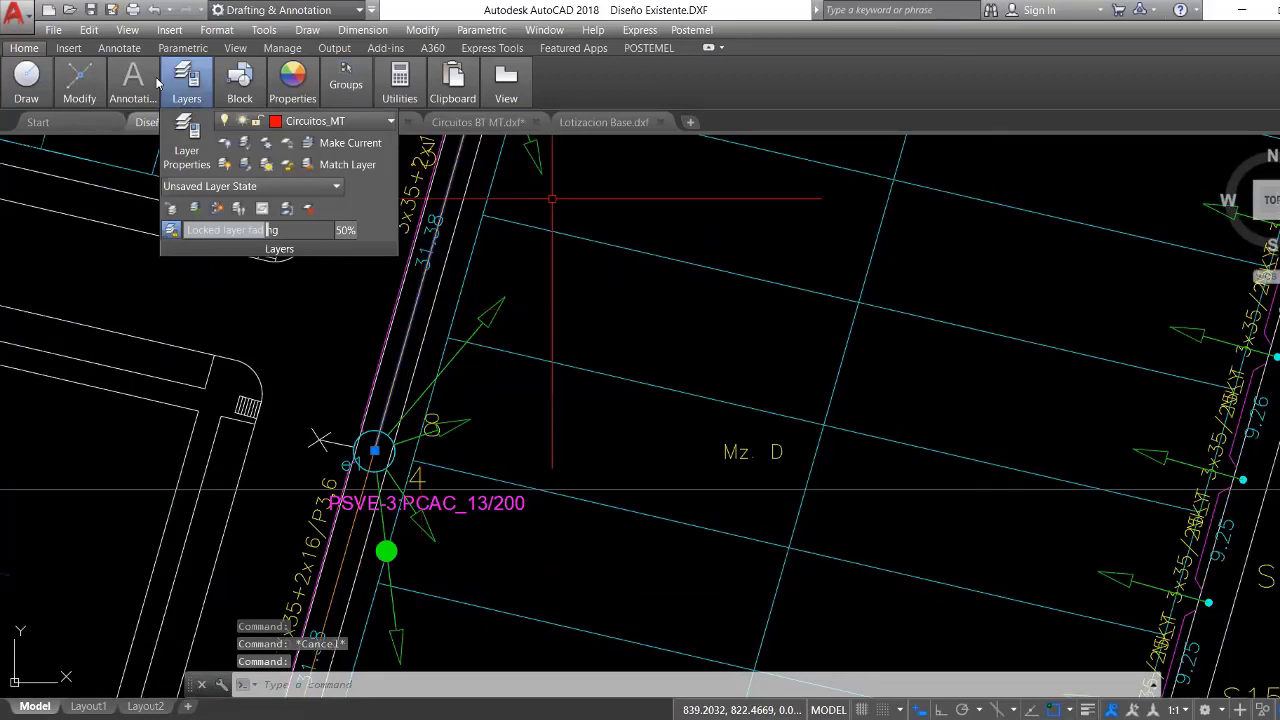
key(Escape)
scroll(491, 262, down, 5)
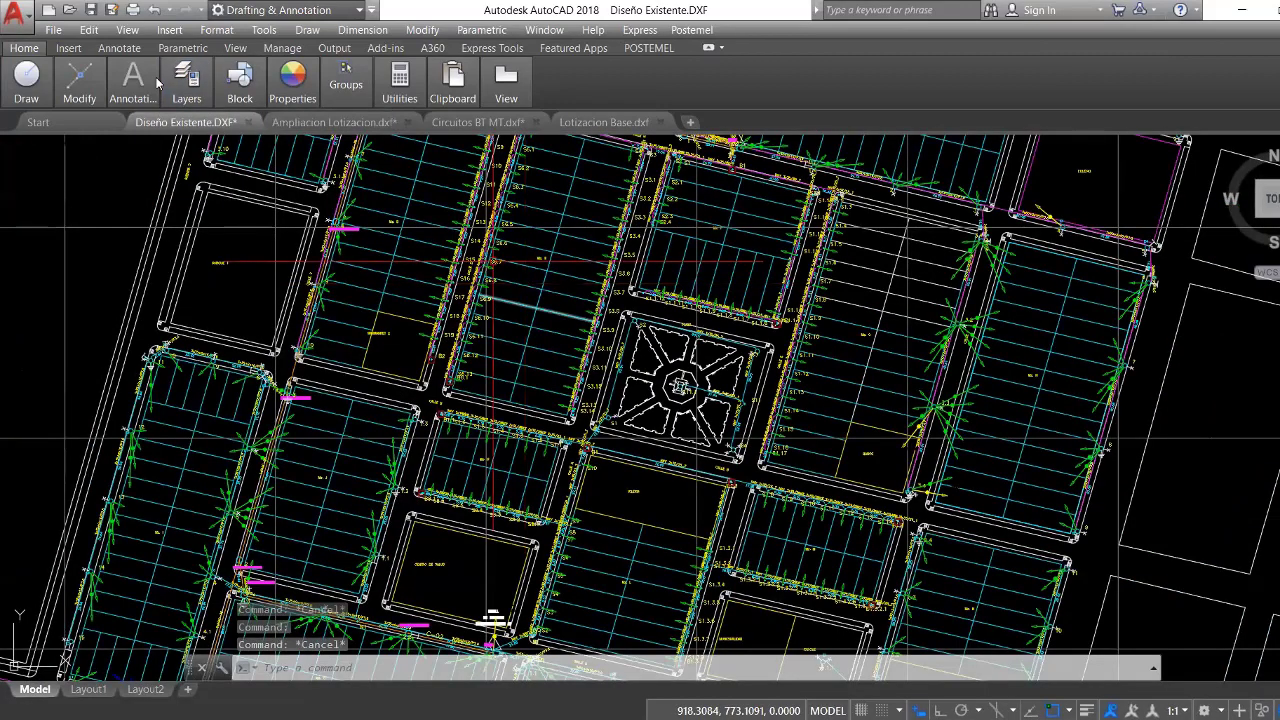
key(ctrl+Tab)
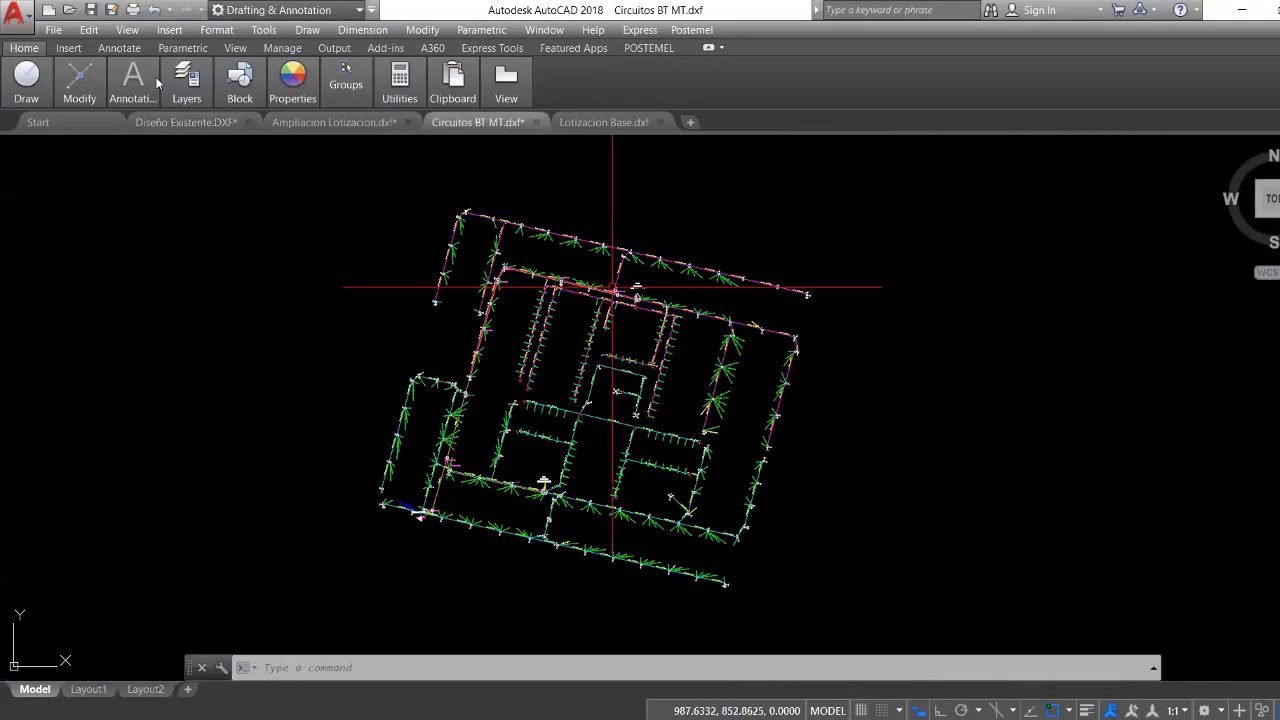
Zoom out and back in on the Ampliacion Lotizacion plan, then move on to Lotizacion Base.
middle_drag(464, 449, 399, 420)
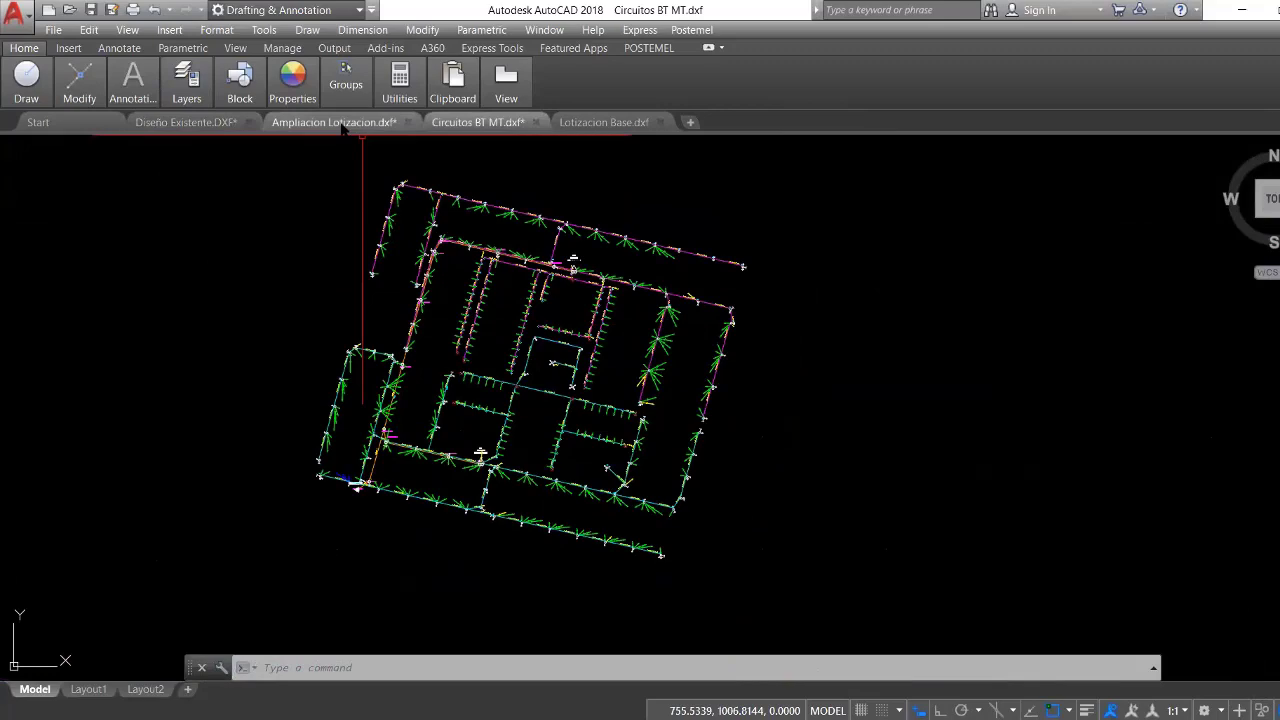
click(335, 122)
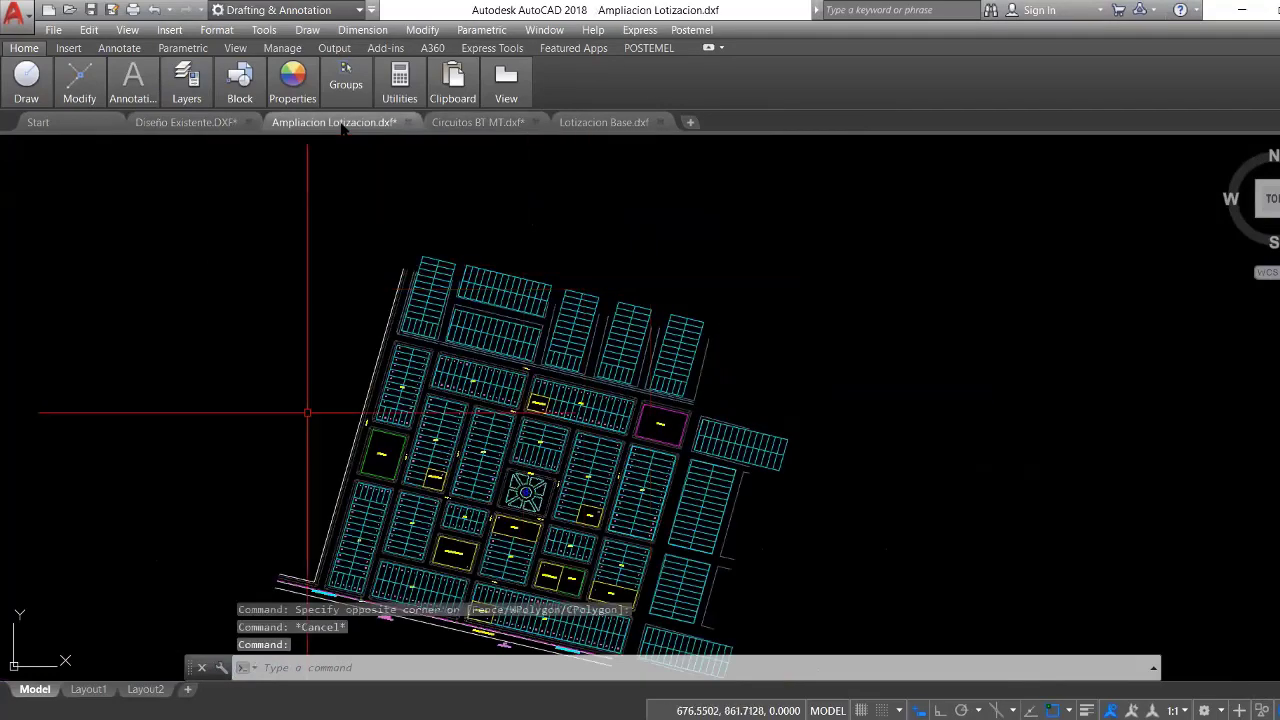
scroll(340, 128, down, 2)
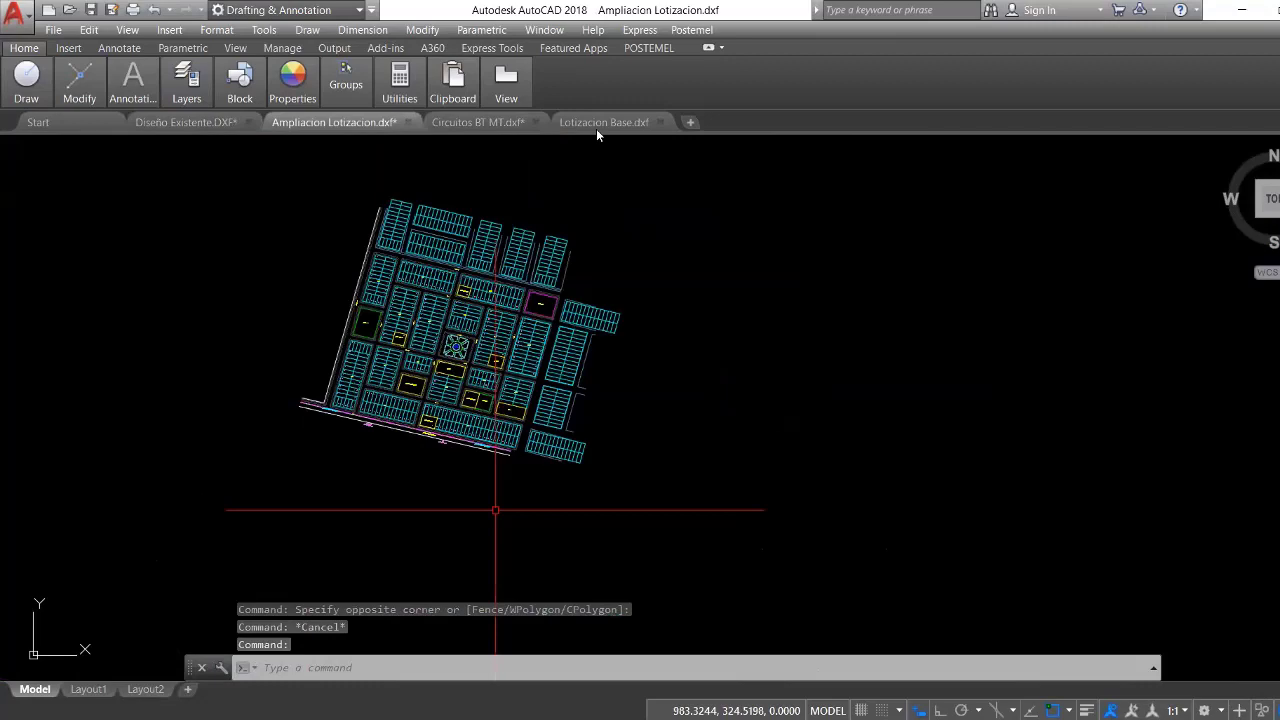
scroll(596, 128, up, 2)
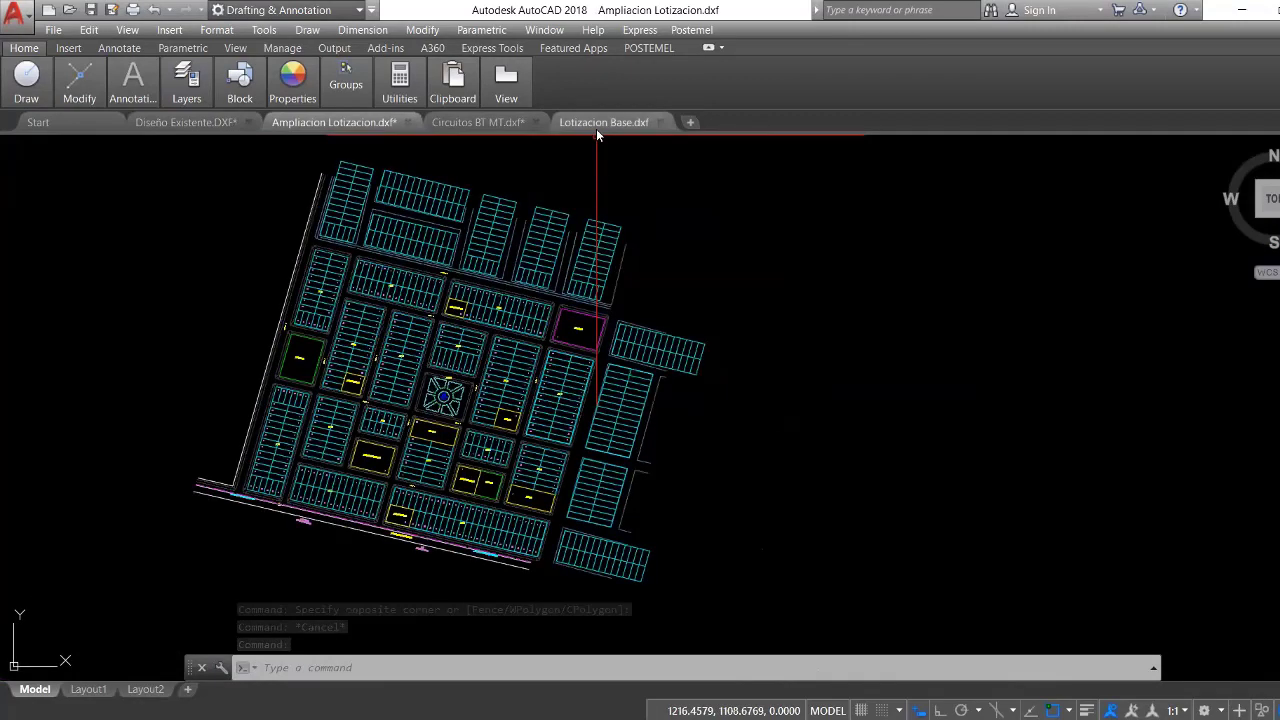
click(596, 128)
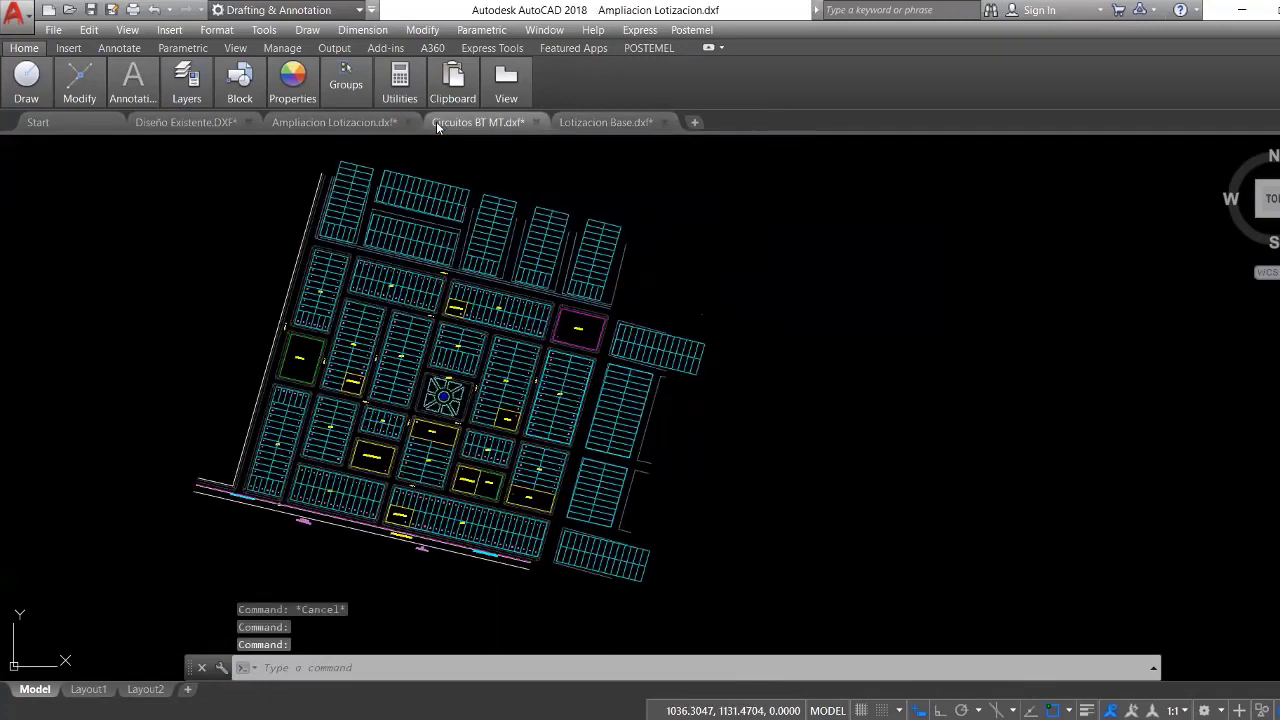
mouse_move(334, 122)
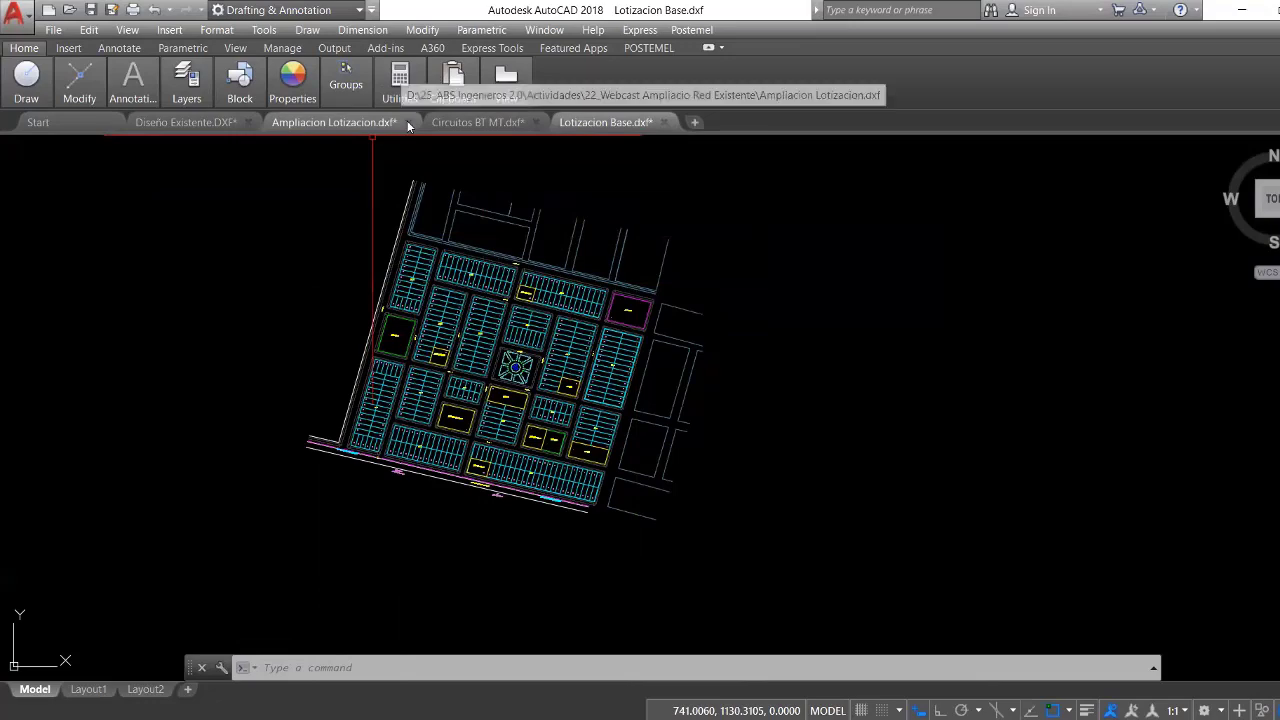
Close Ampliacion Lotizacion, Circuitos BT MT, Lotizacion Base and Diseño Existente, answering No to each save prompt.
click(398, 122)
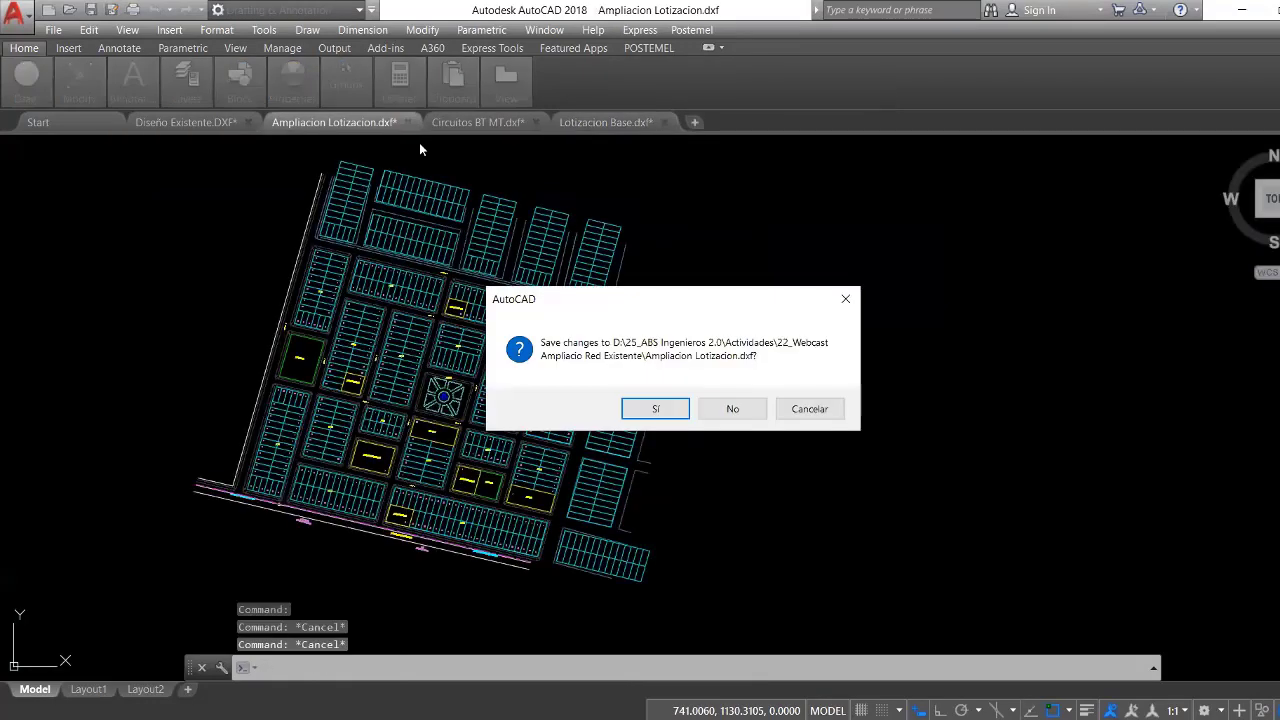
key(Tab)
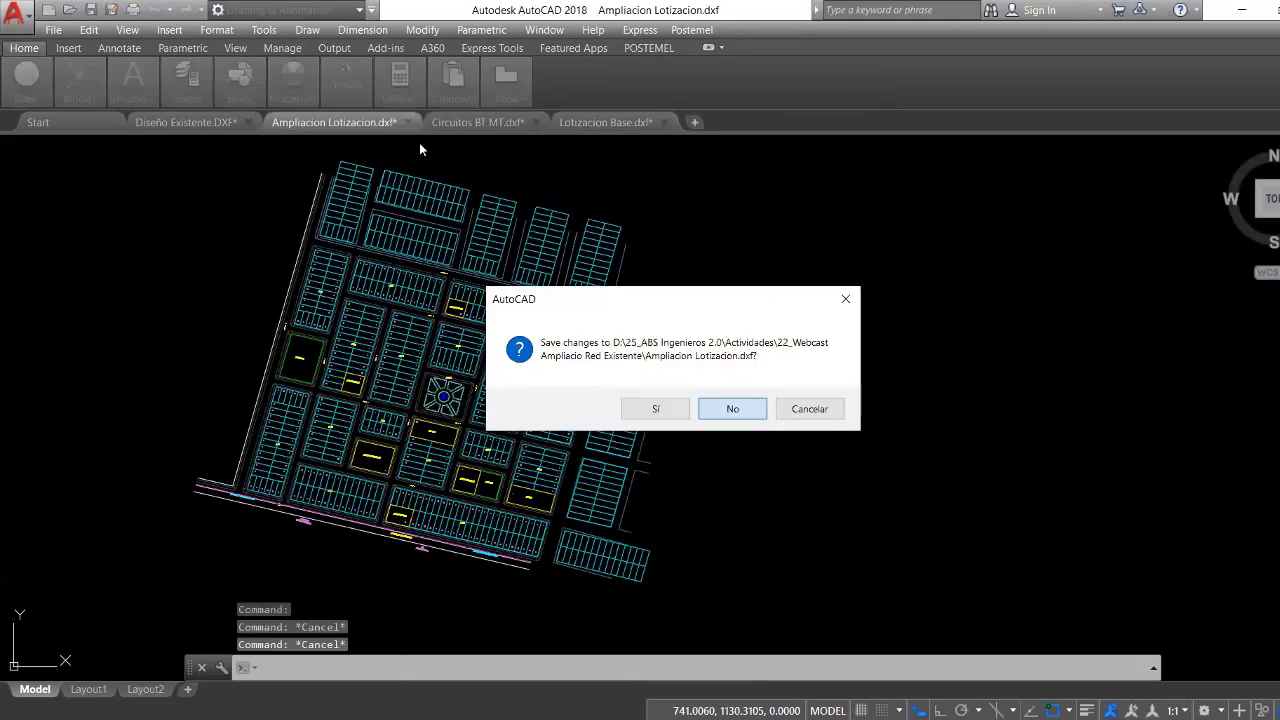
key(Return)
key(Tab)
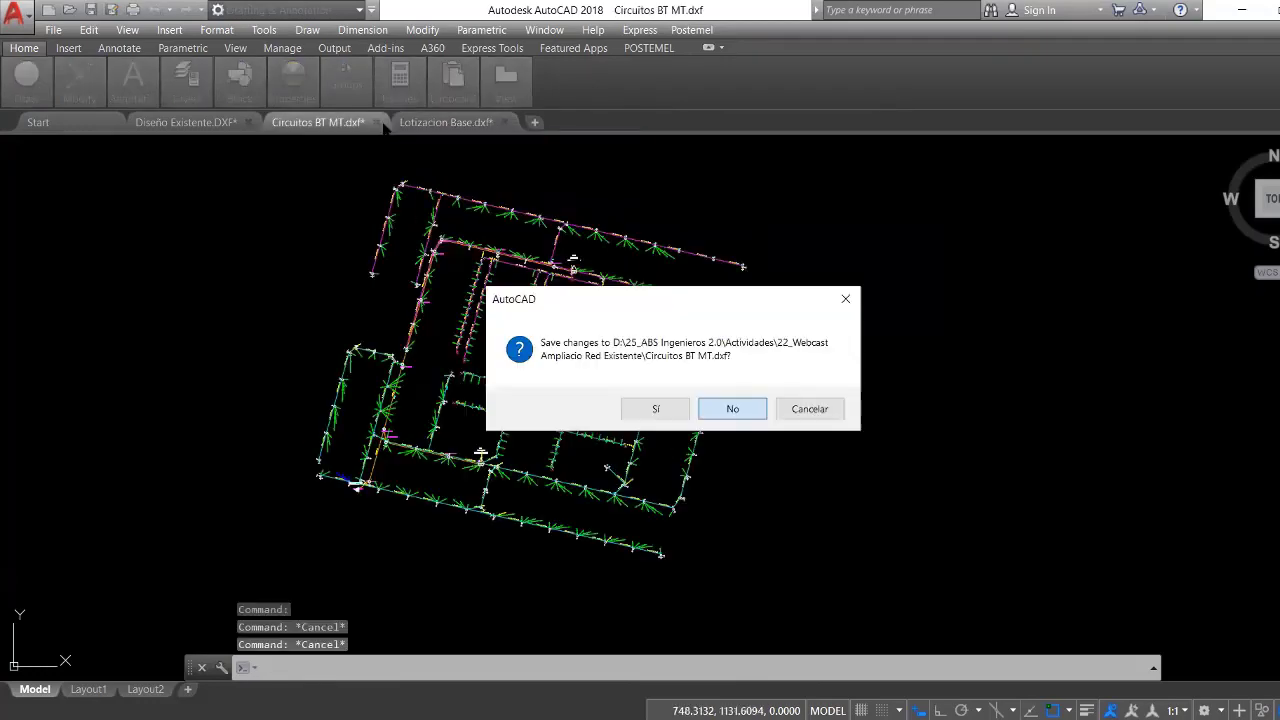
key(Return)
key(Tab)
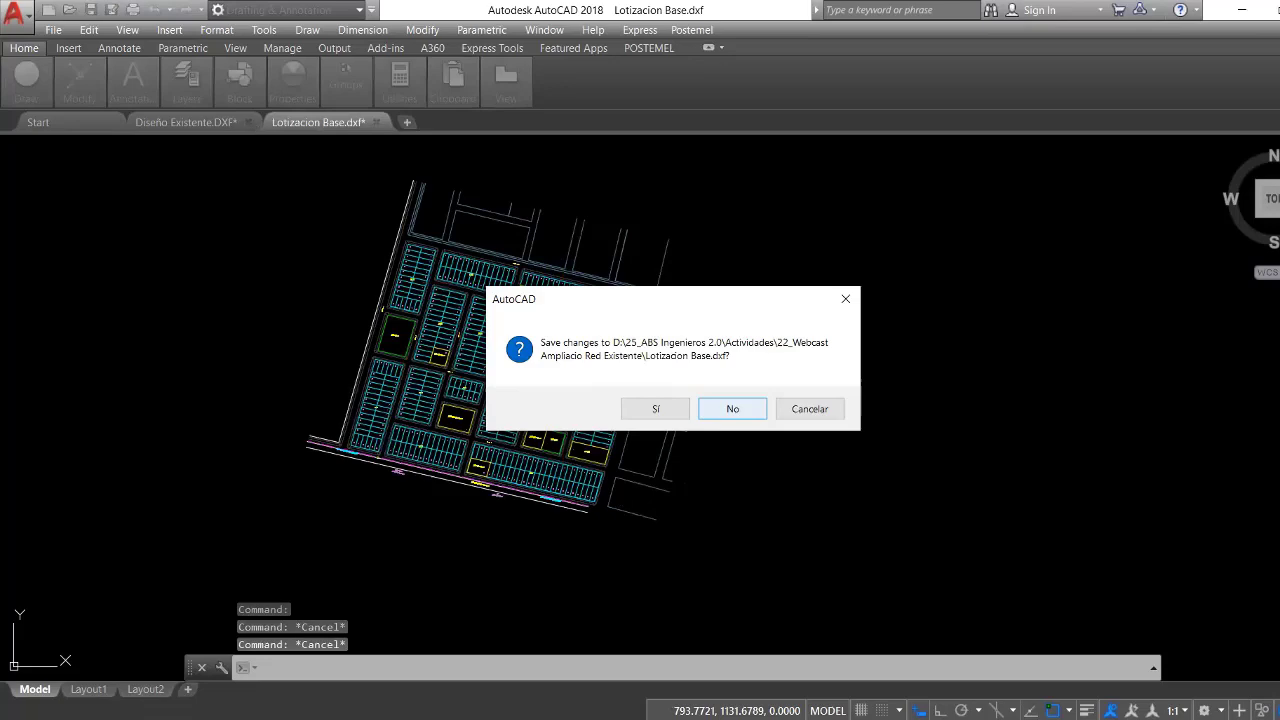
key(Return)
key(Tab)
key(Return)
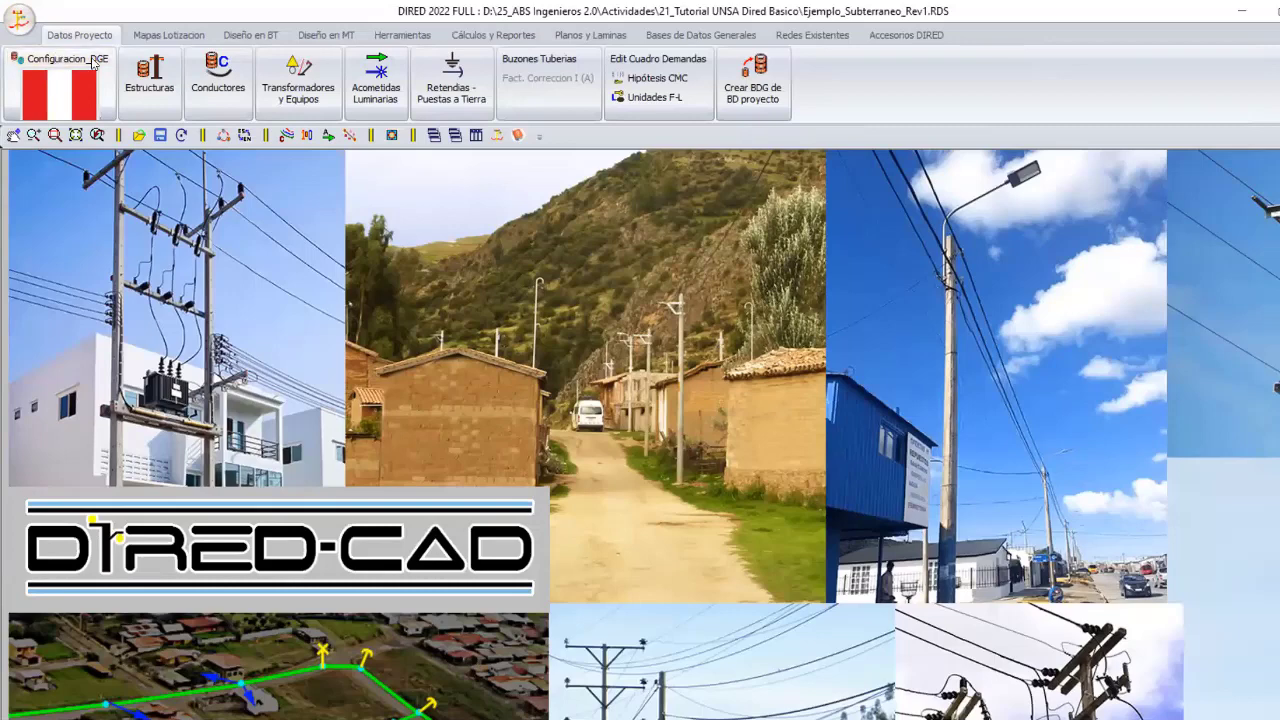
Load Lotizacion Base through Cargar Mapa de Lotizacion, zoom in, and bring up Redes Existentes.
click(92, 64)
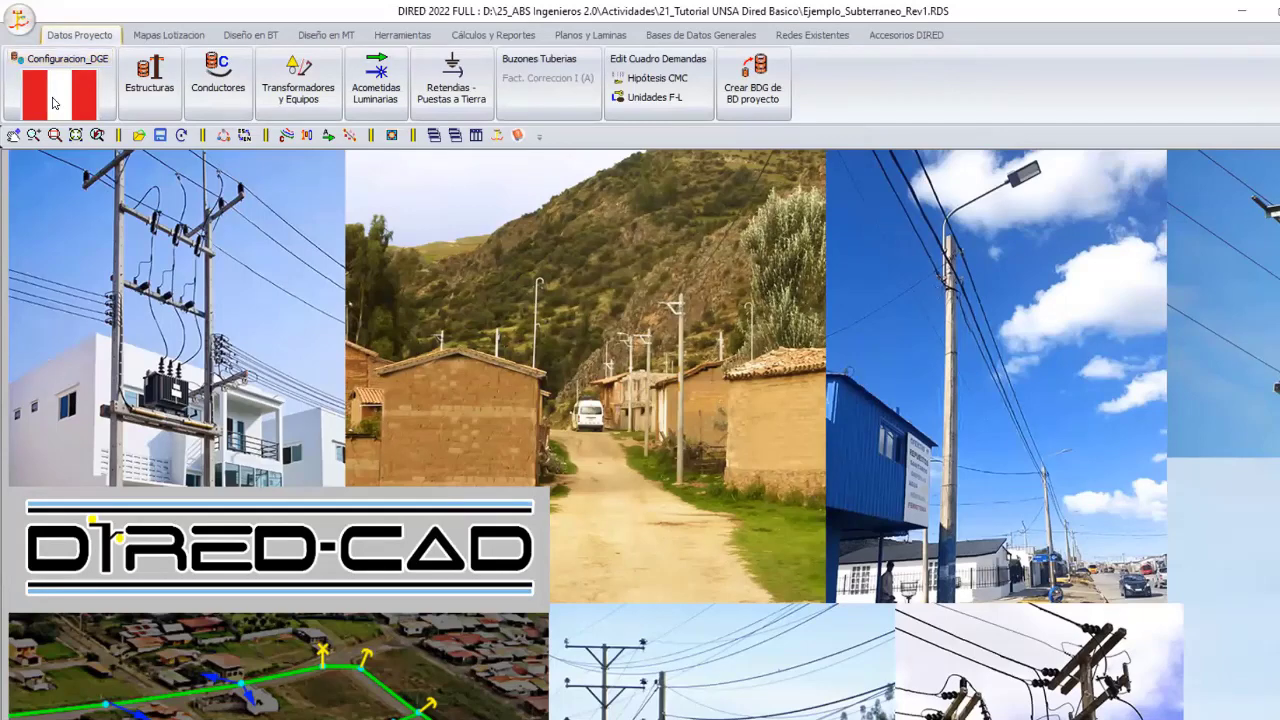
click(19, 18)
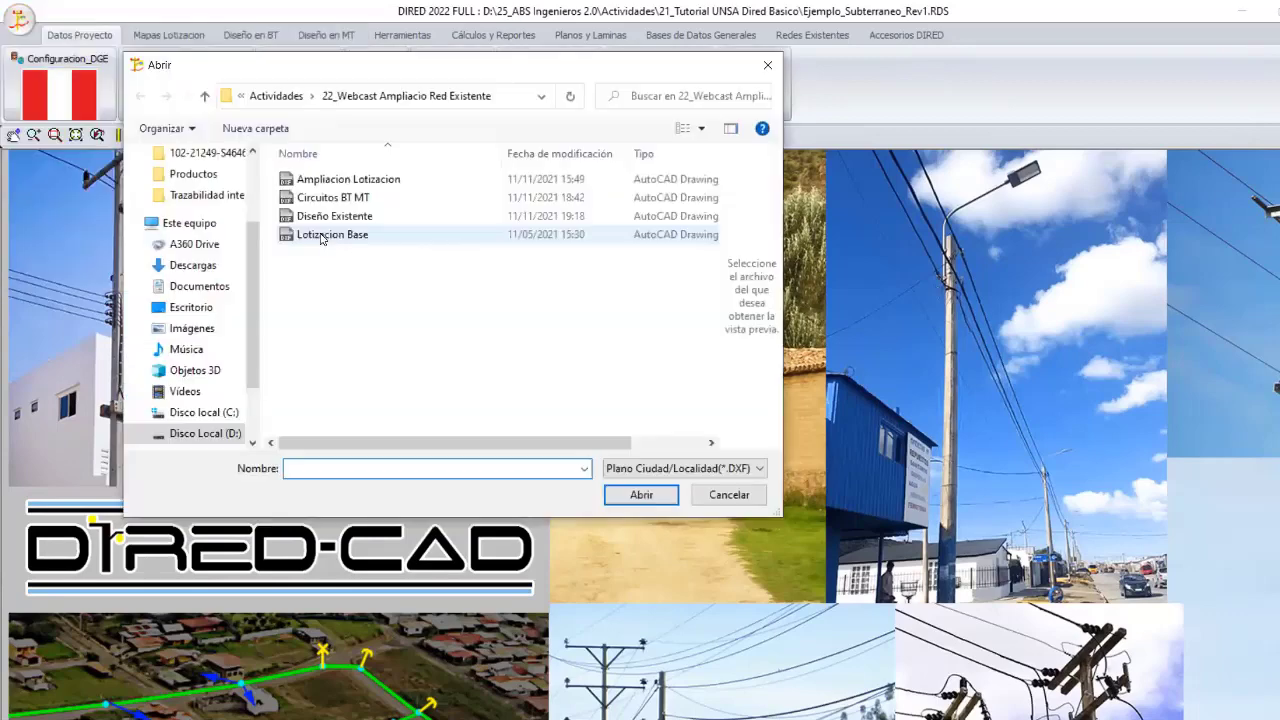
click(385, 238)
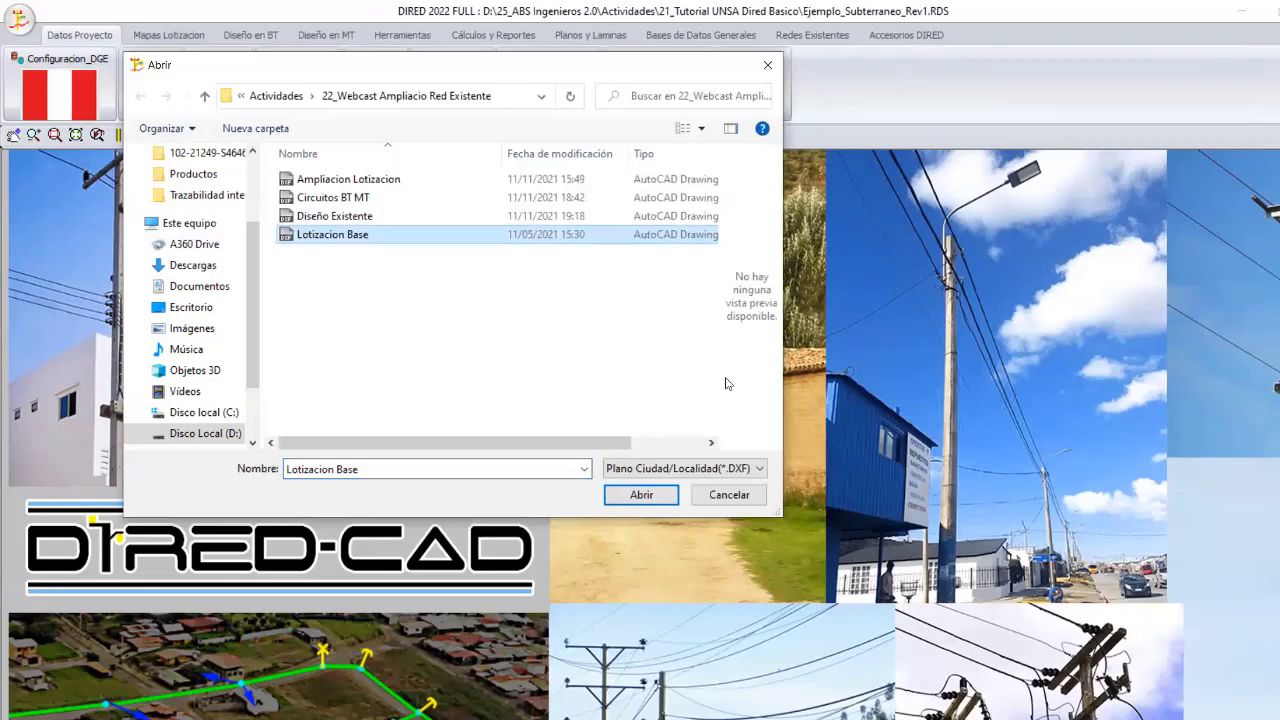
key(Return)
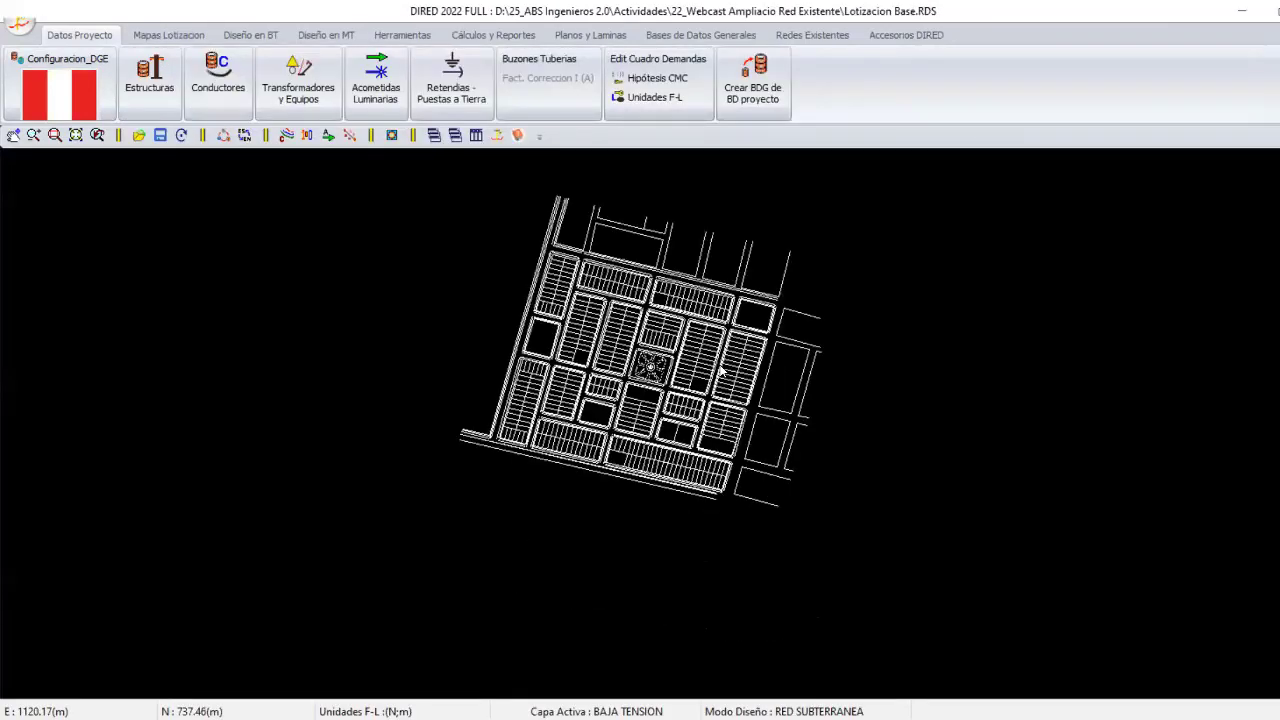
scroll(720, 370, up, 1)
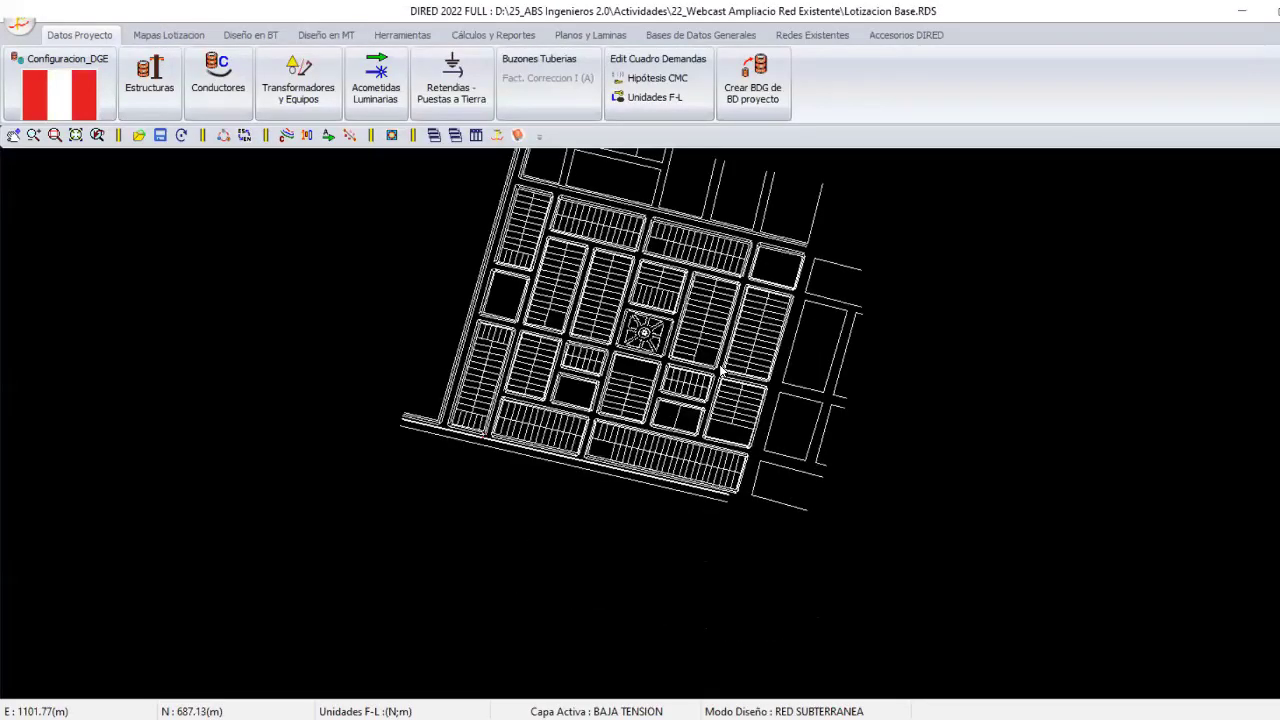
scroll(721, 370, up, 2)
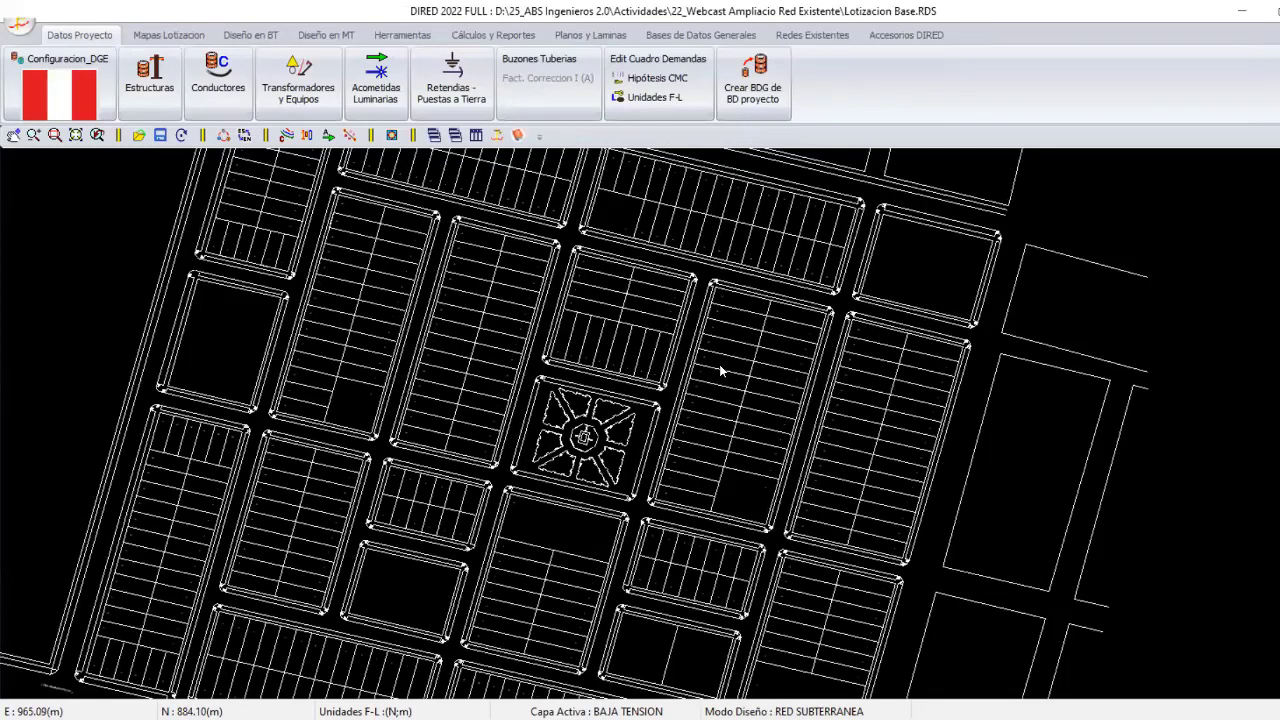
click(806, 34)
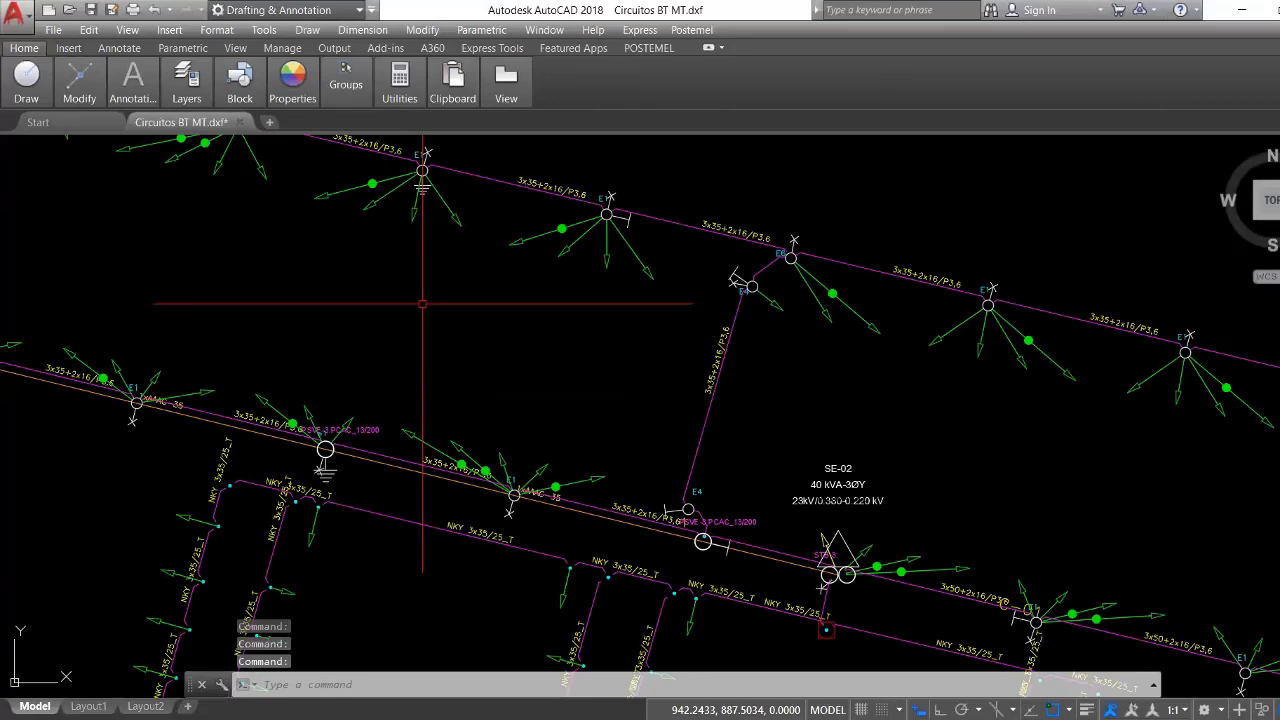
Pan along the NKY cable runs and zoom in on the STB-3 transformer and PSVE-3:PCAC_13/200 pole.
scroll(640, 355, up, 4)
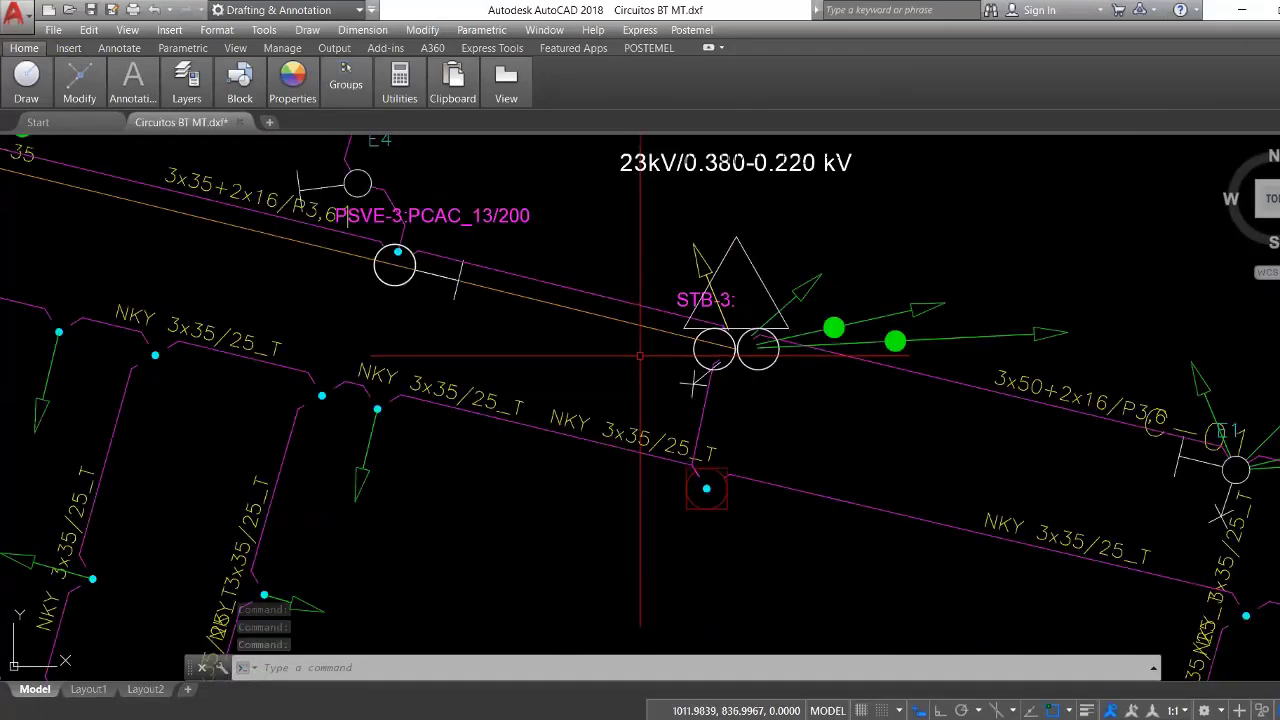
mouse_move(232, 199)
middle_down()
mouse_move(510, 322)
mouse_move(784, 271)
middle_up()
mouse_move(582, 298)
middle_down()
mouse_move(658, 364)
mouse_move(817, 334)
middle_up()
scroll(677, 337, up, 2)
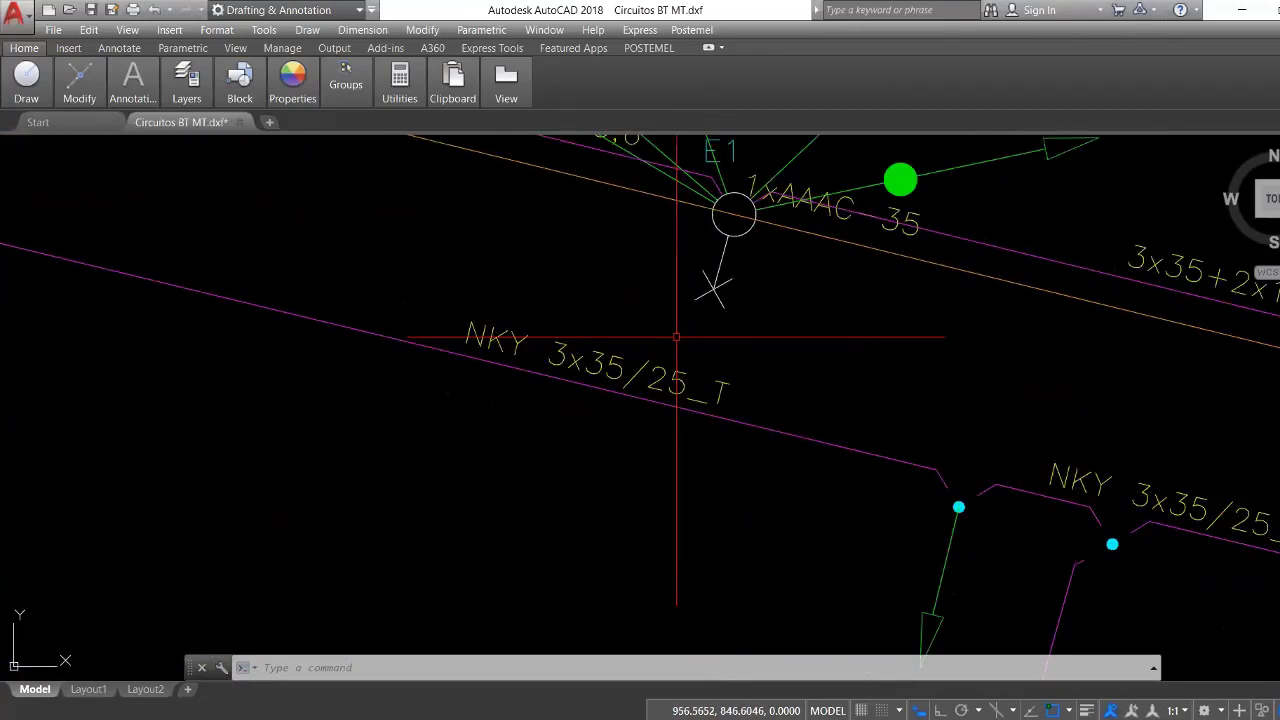
middle_drag(677, 337, 613, 355)
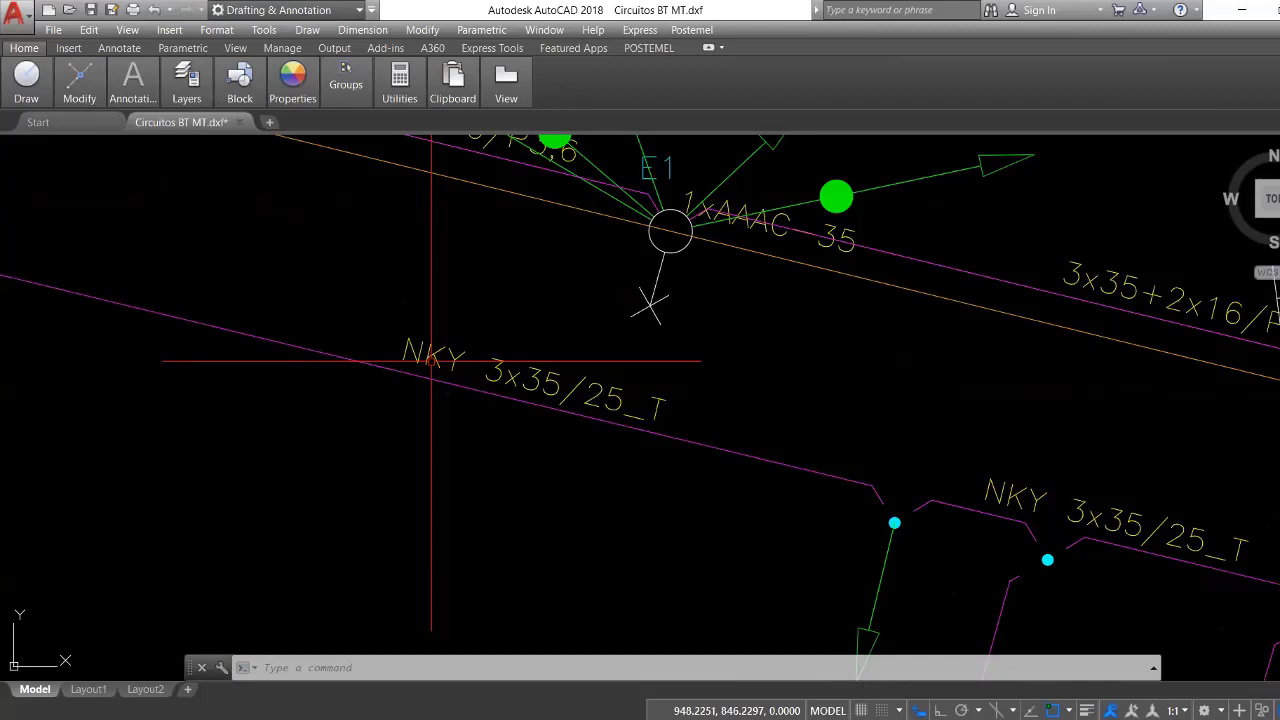
scroll(431, 361, down, 2)
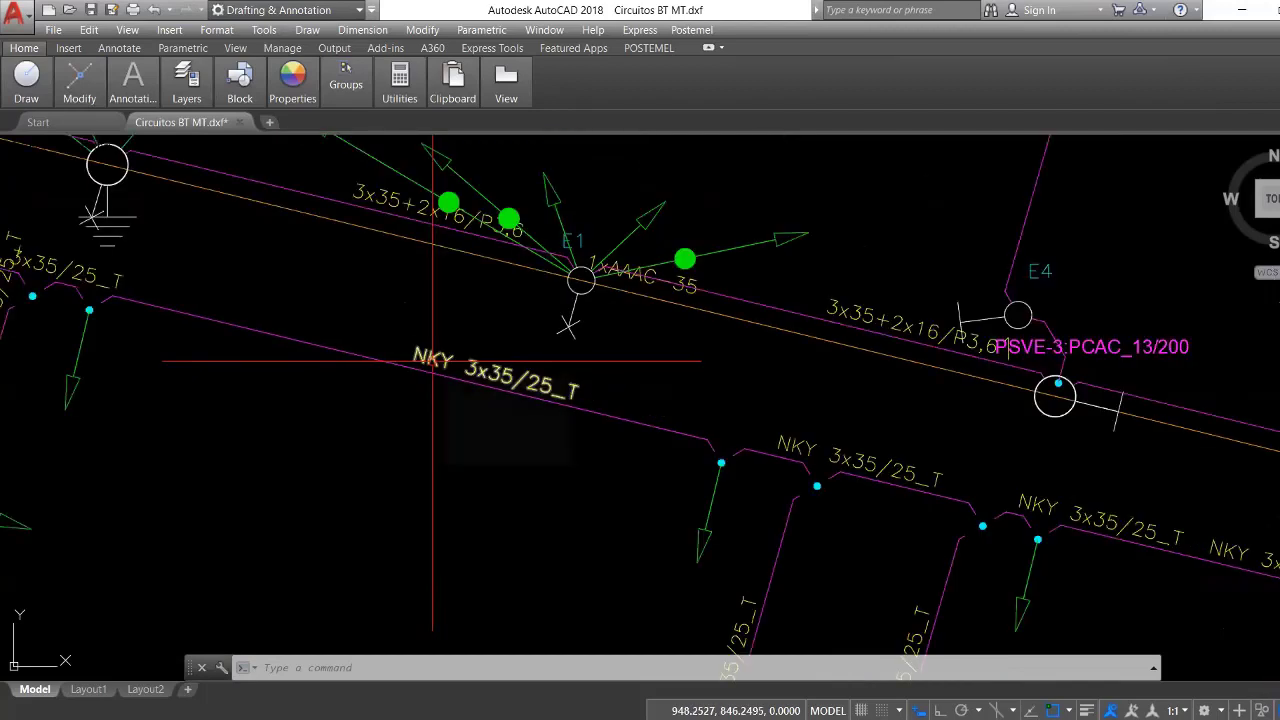
mouse_move(424, 425)
middle_down()
mouse_move(487, 395)
mouse_move(711, 417)
mouse_move(737, 406)
middle_up()
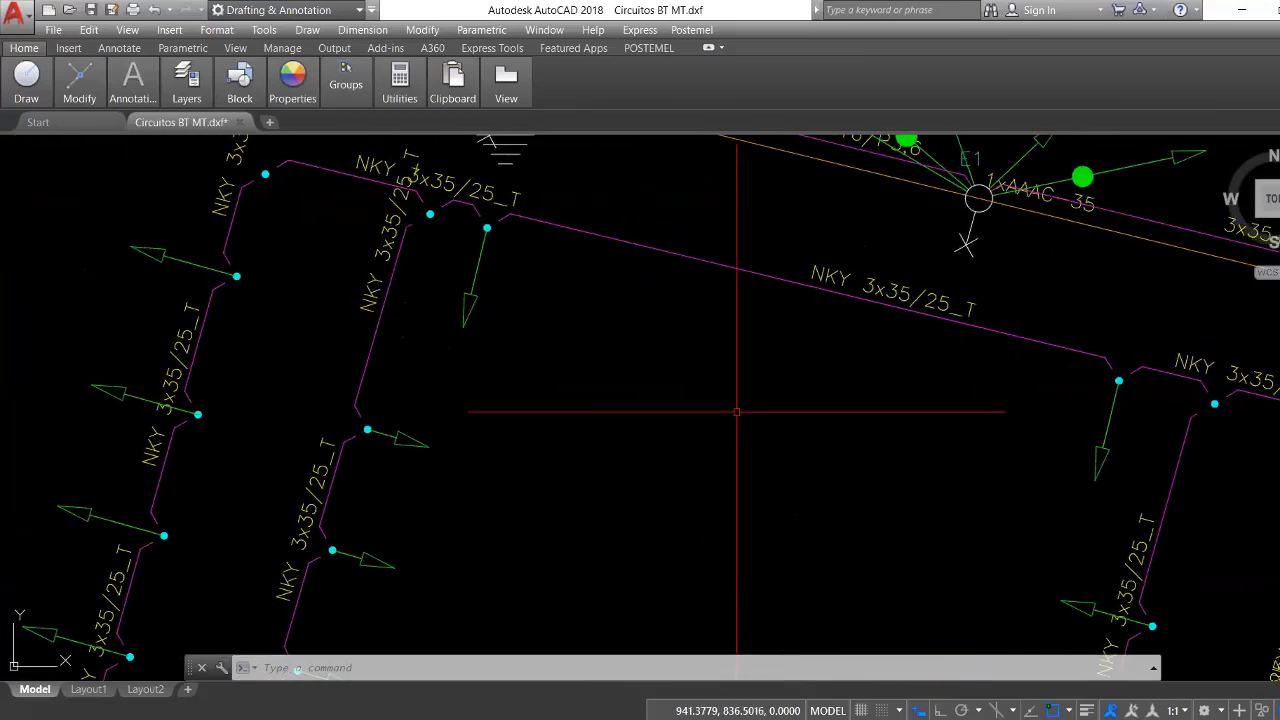
mouse_move(512, 380)
middle_down()
mouse_move(512, 394)
mouse_move(555, 285)
middle_up()
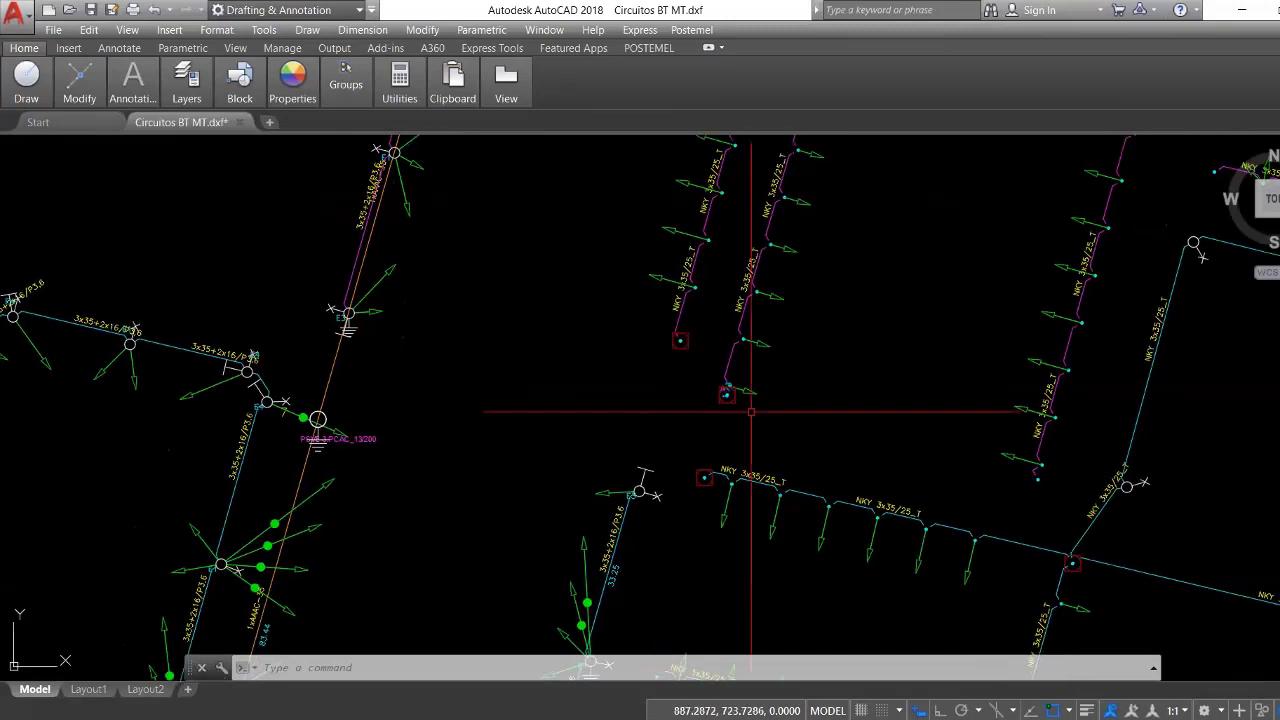
scroll(751, 411, up, 2)
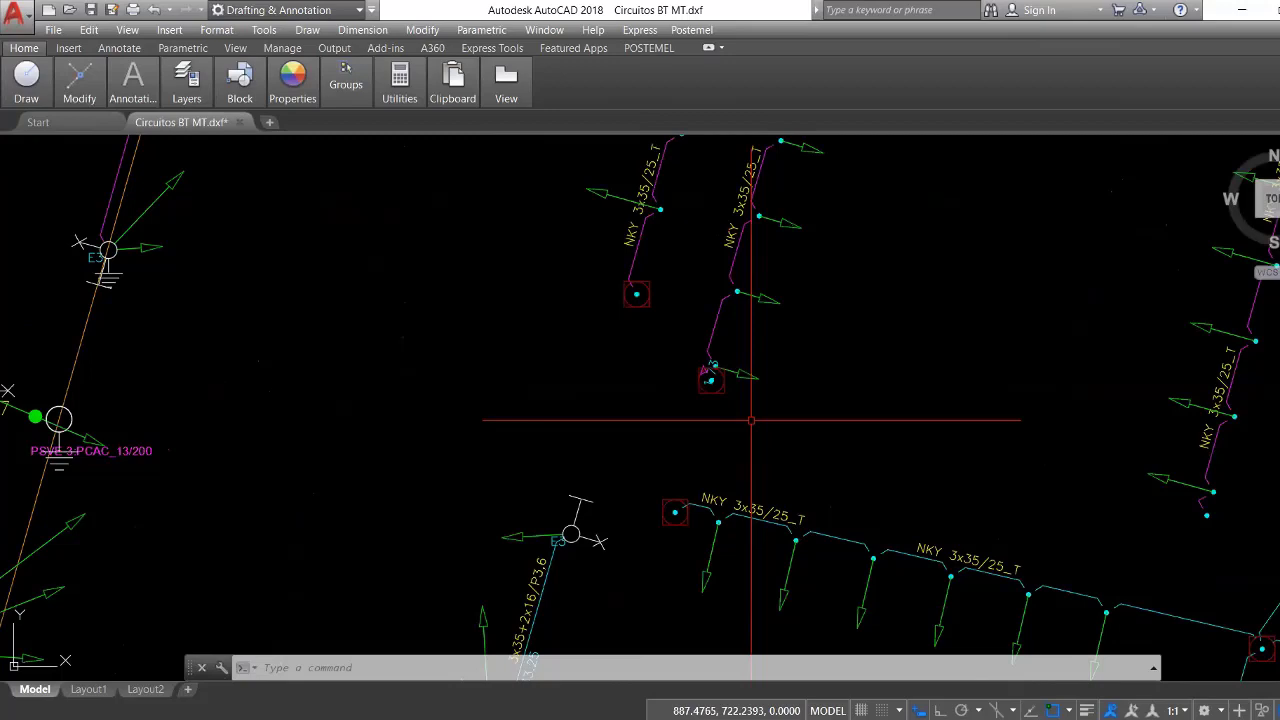
scroll(751, 420, down, 3)
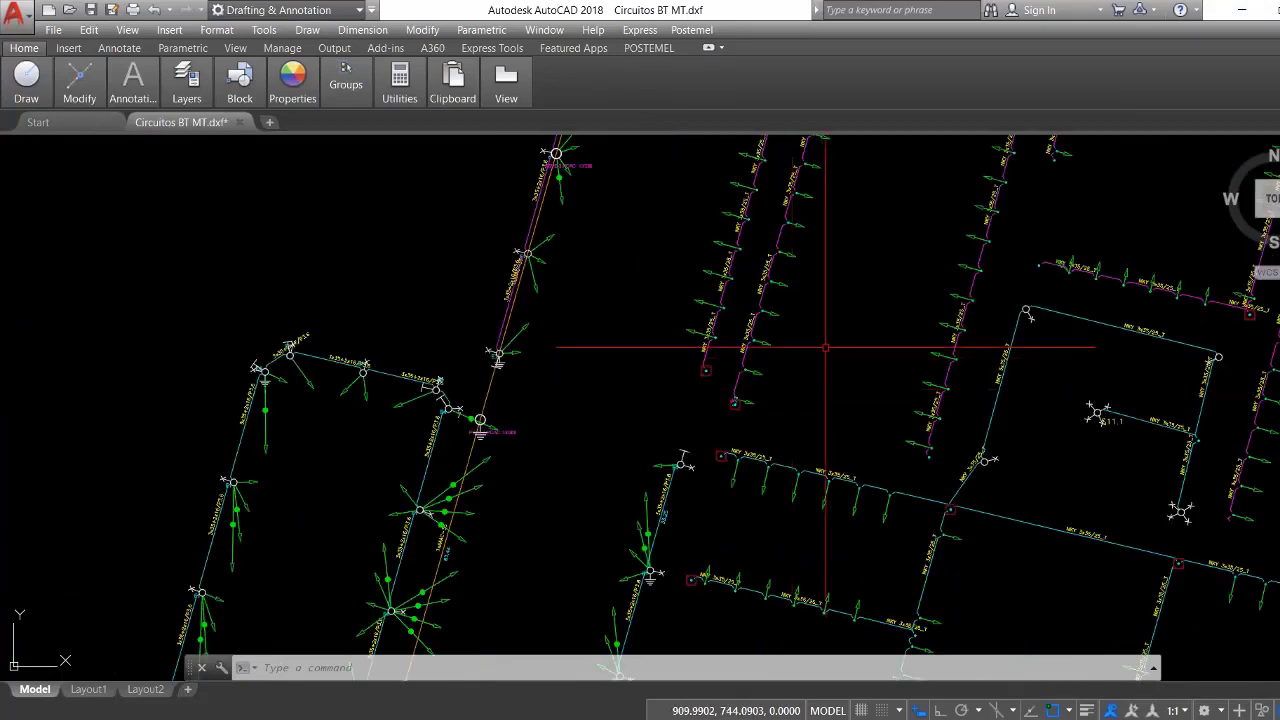
middle_drag(825, 348, 602, 462)
scroll(720, 357, up, 5)
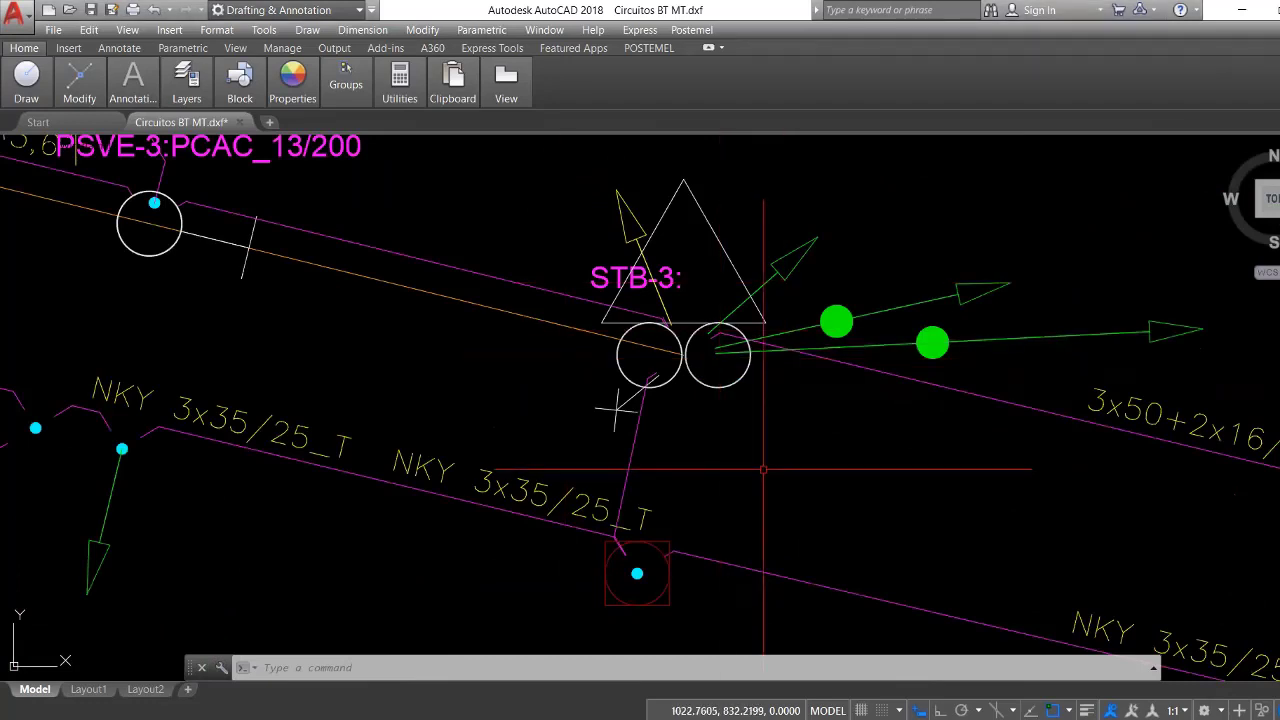
Zoom to the SE-02 transformer so its 40 kVA-3ØY rating labels are readable.
scroll(766, 397, down, 2)
scroll(762, 463, down, 2)
scroll(714, 372, up, 5)
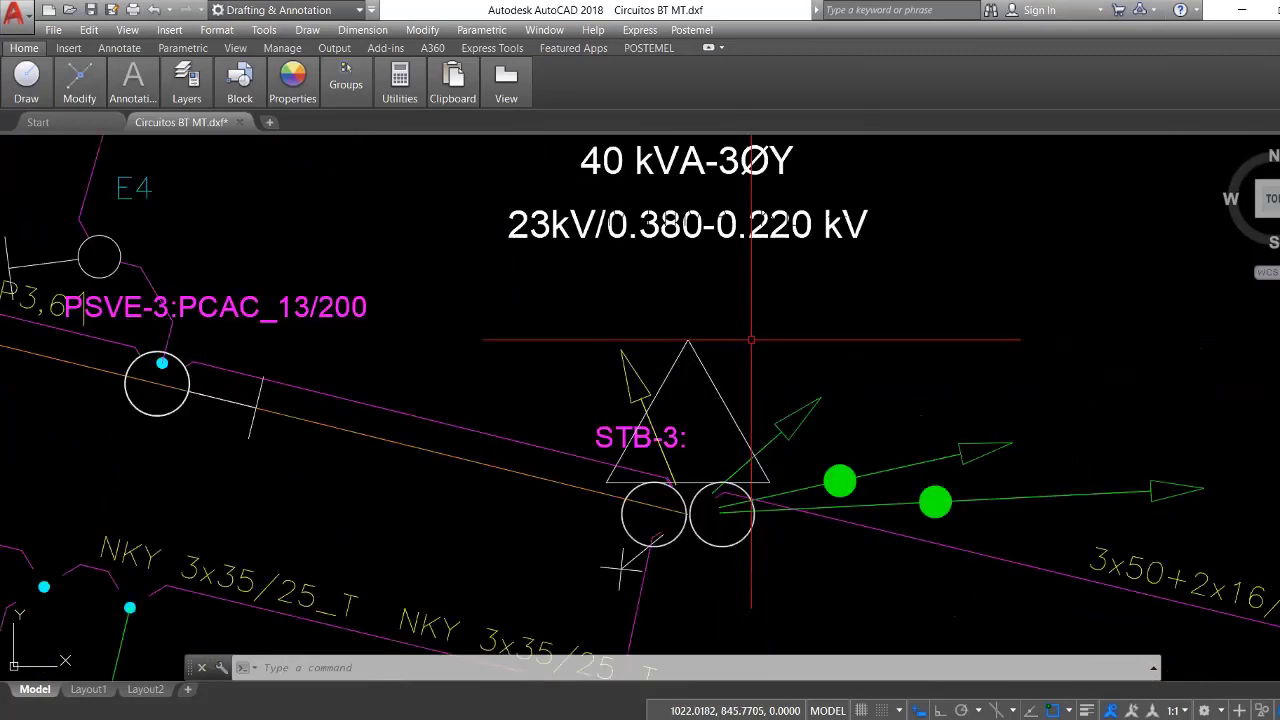
middle_drag(683, 551, 631, 467)
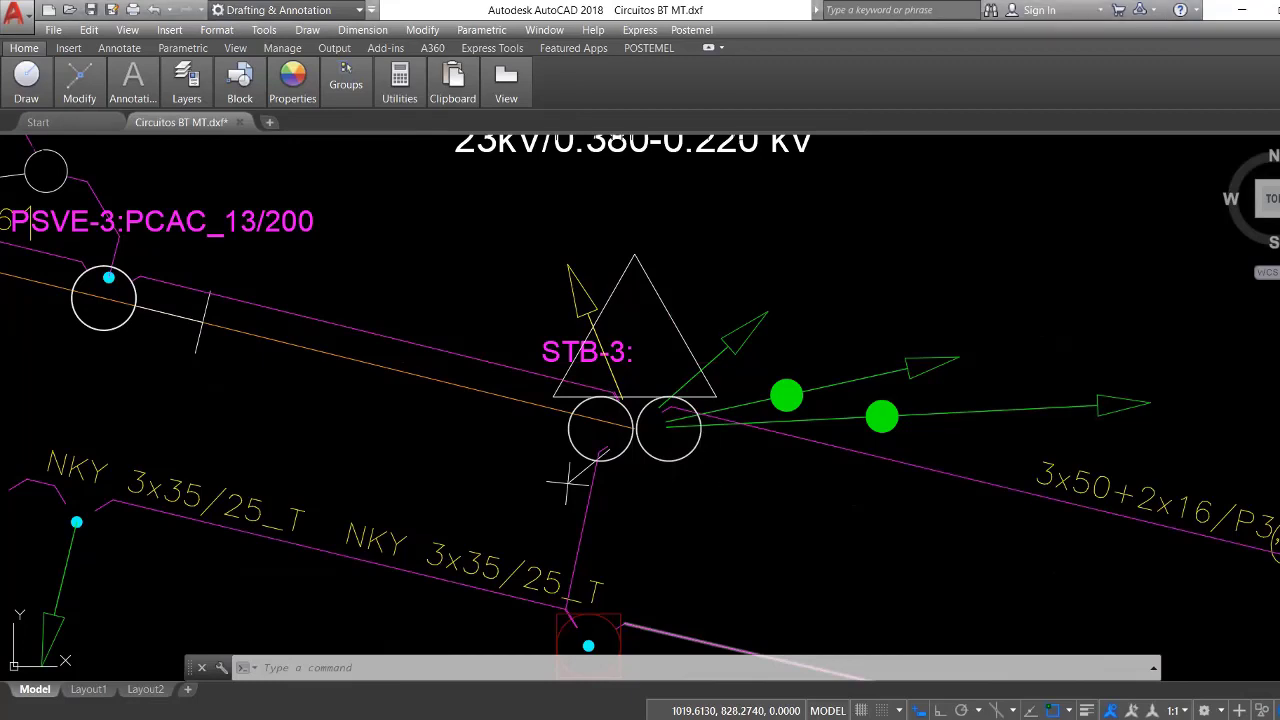
Zoom out and pan across to the NKY 3x35/25_T low-voltage branches, then close the drawing.
scroll(723, 457, down, 2)
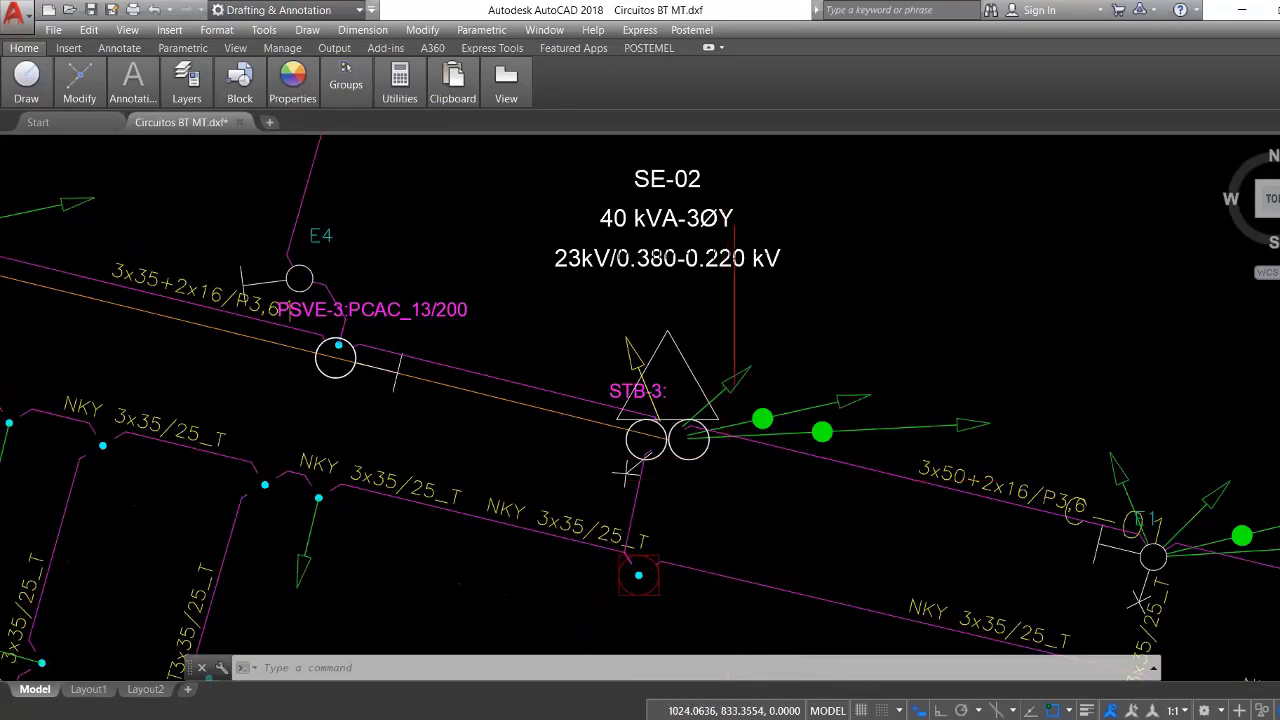
scroll(734, 495, down, 2)
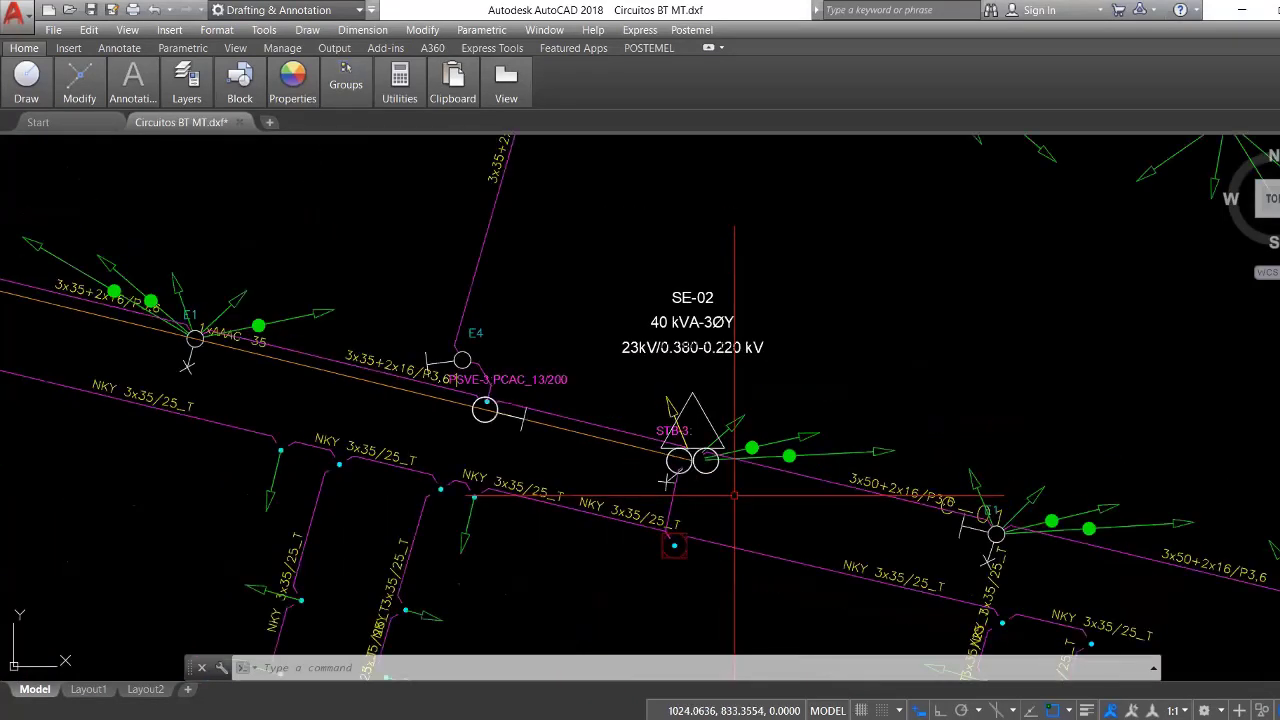
scroll(690, 455, down, 2)
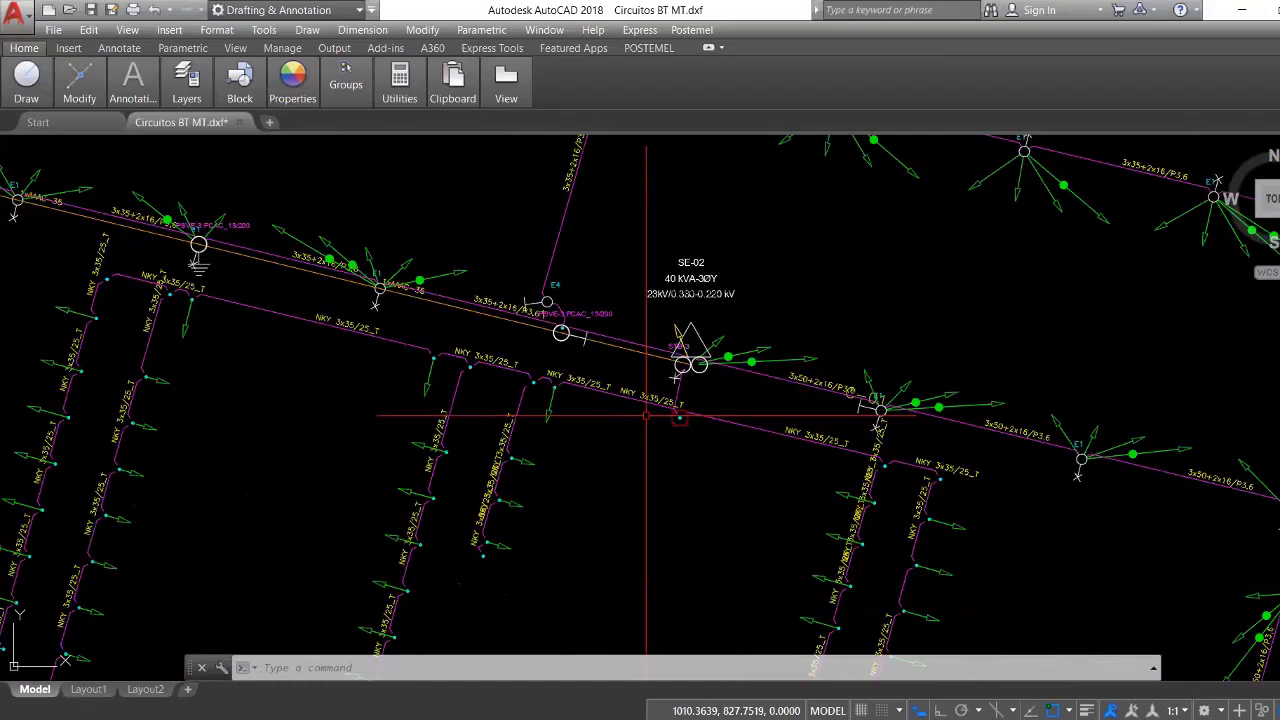
scroll(690, 440, up, 2)
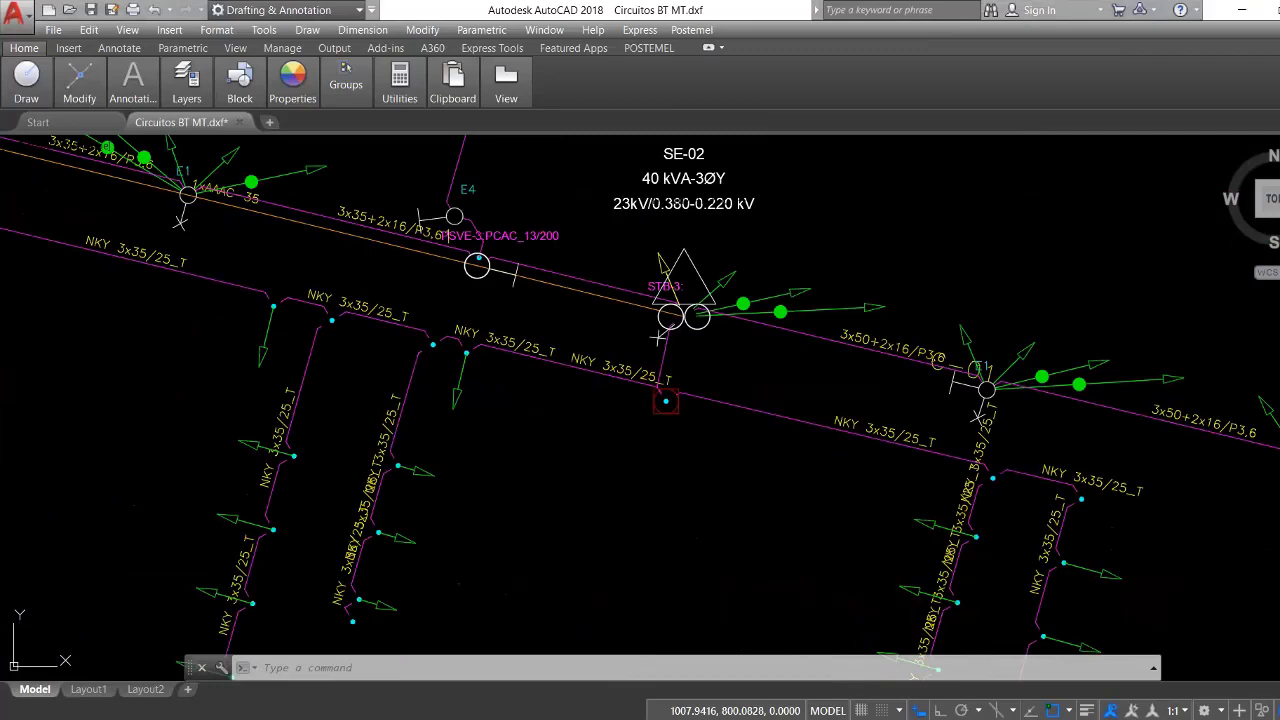
mouse_move(22, 472)
middle_down()
mouse_move(363, 397)
mouse_move(622, 406)
mouse_move(628, 273)
middle_up()
scroll(622, 406, down, 2)
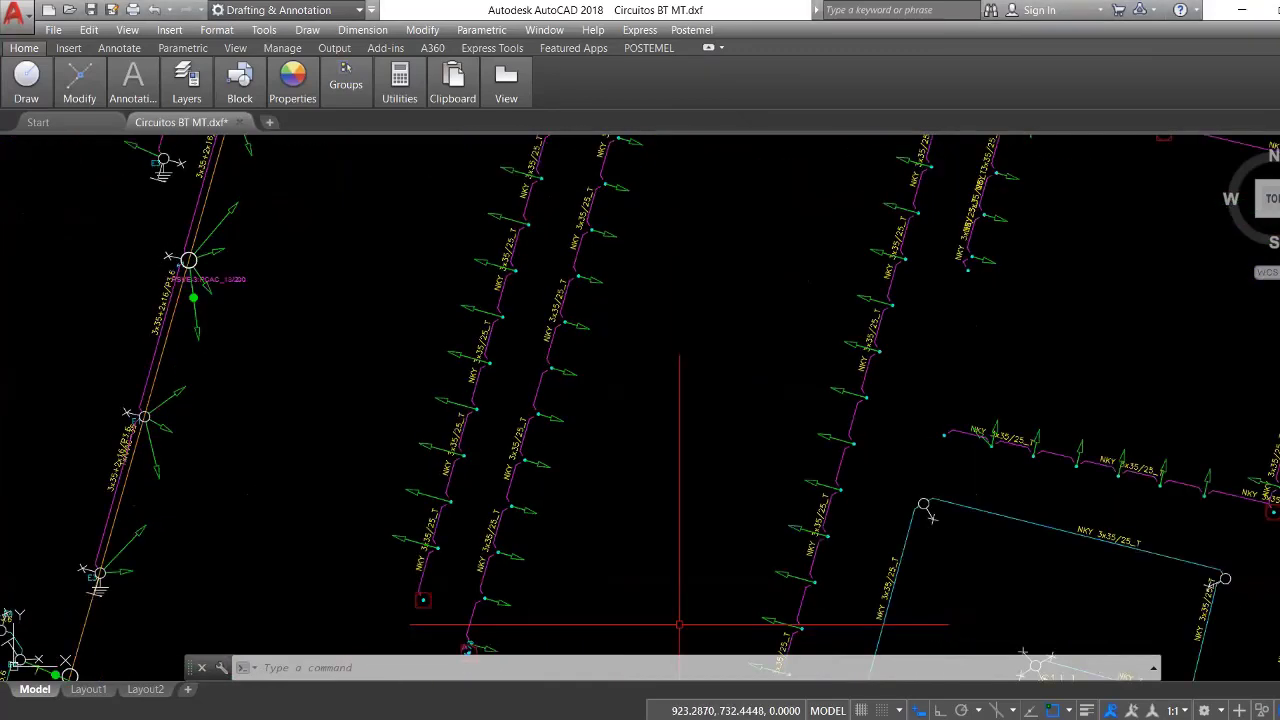
click(240, 122)
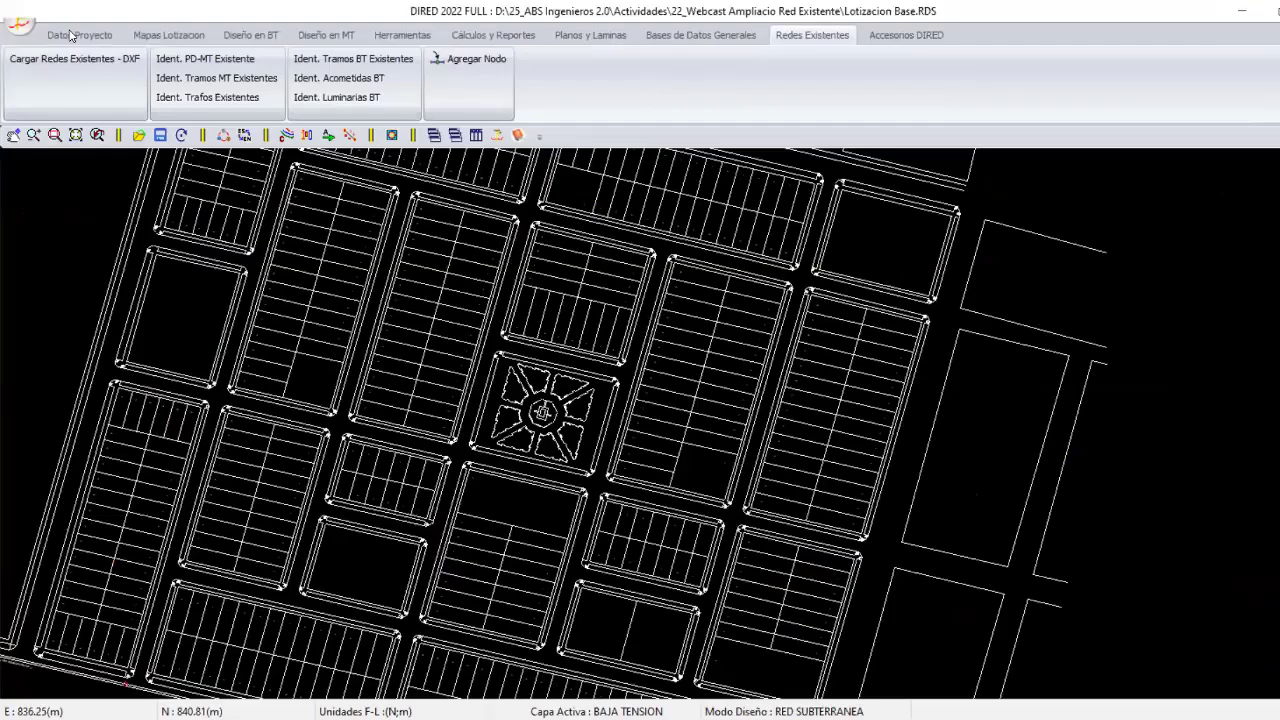
Open the Datos Proyecto structures table, dismiss it, and bring up the Estructuras picker.
click(71, 36)
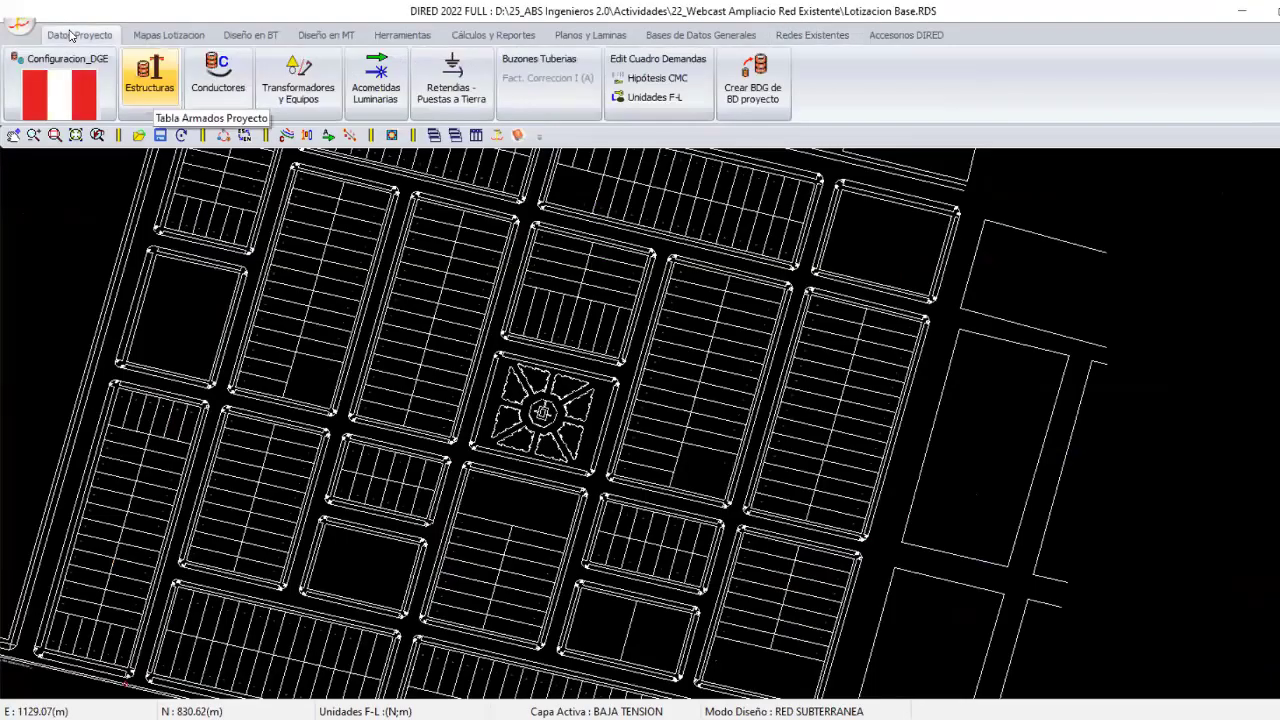
click(158, 78)
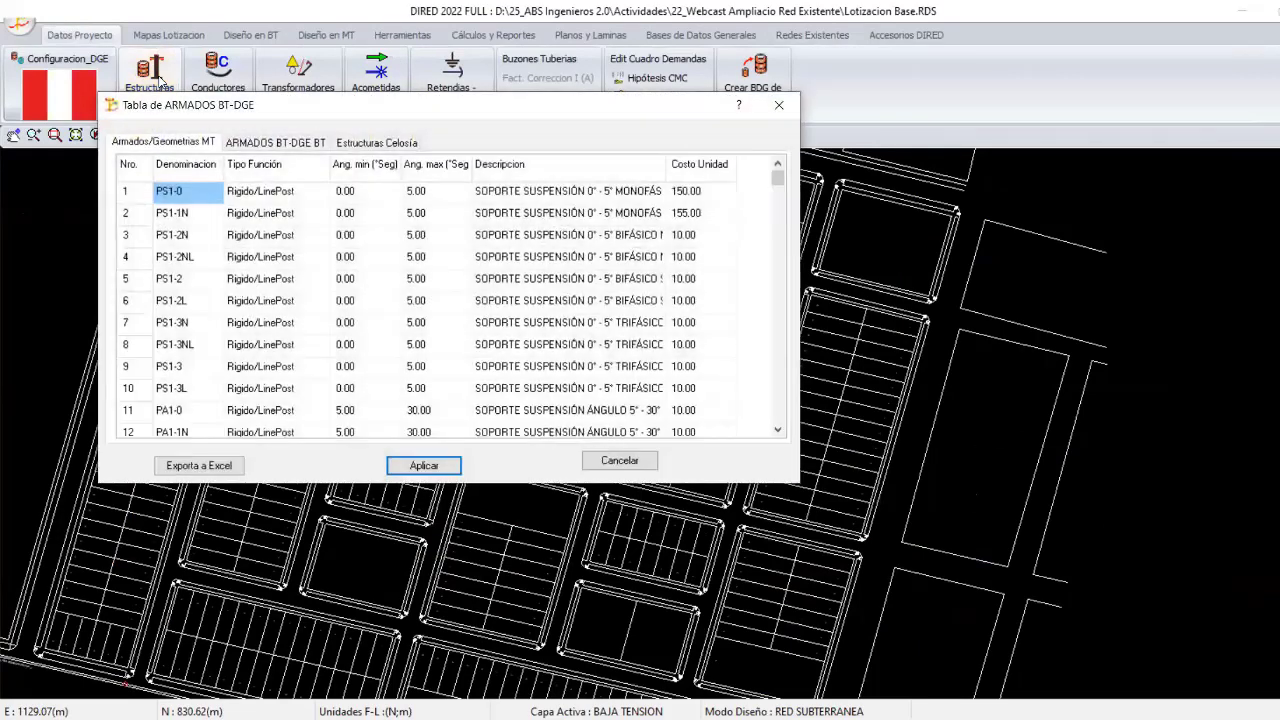
key(Escape)
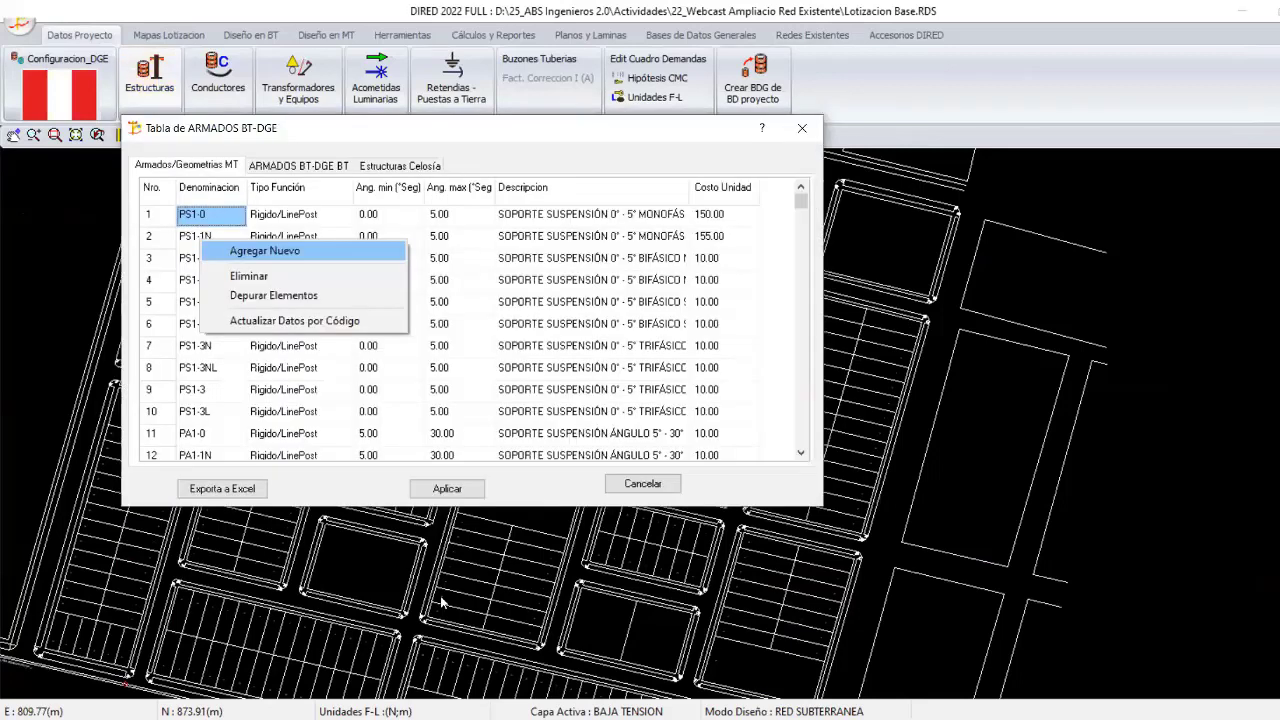
key(Return)
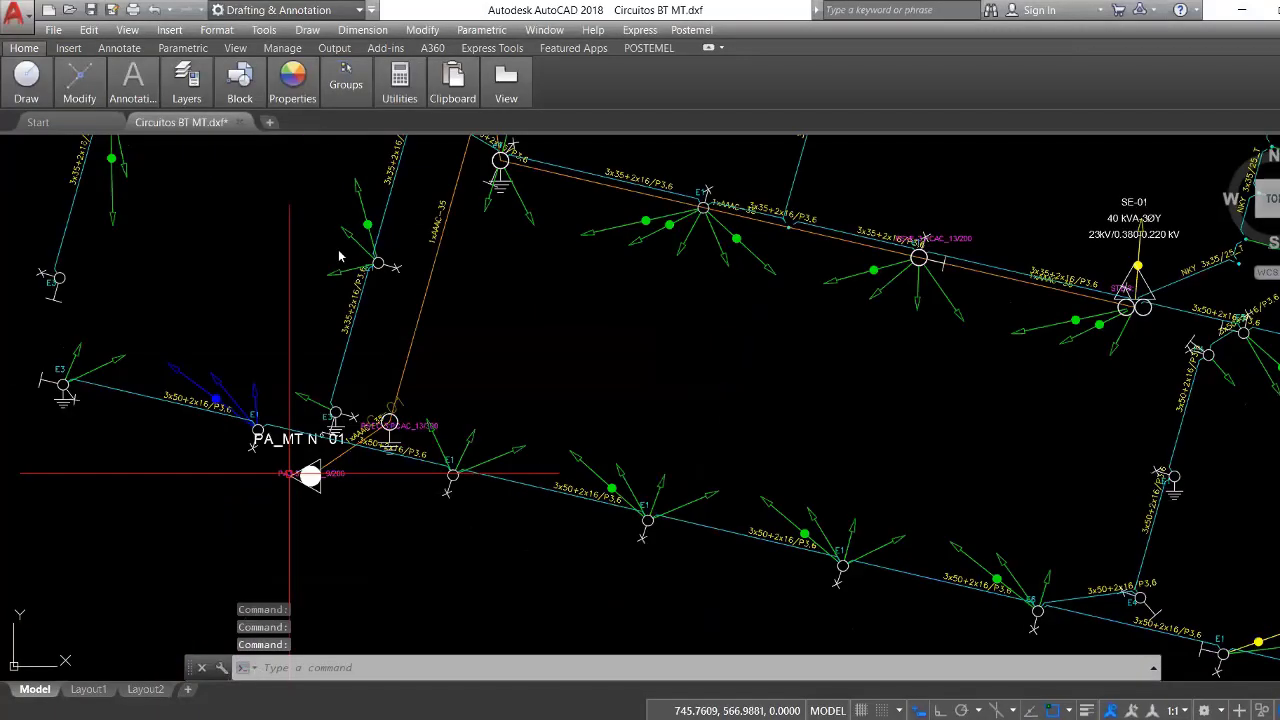
Zoom in near PA_MT N° 01 to read the PSVE-3:PCAC_13/200 and PA3-3:PCAC_13/200 pole labels.
scroll(330, 462, up, 5)
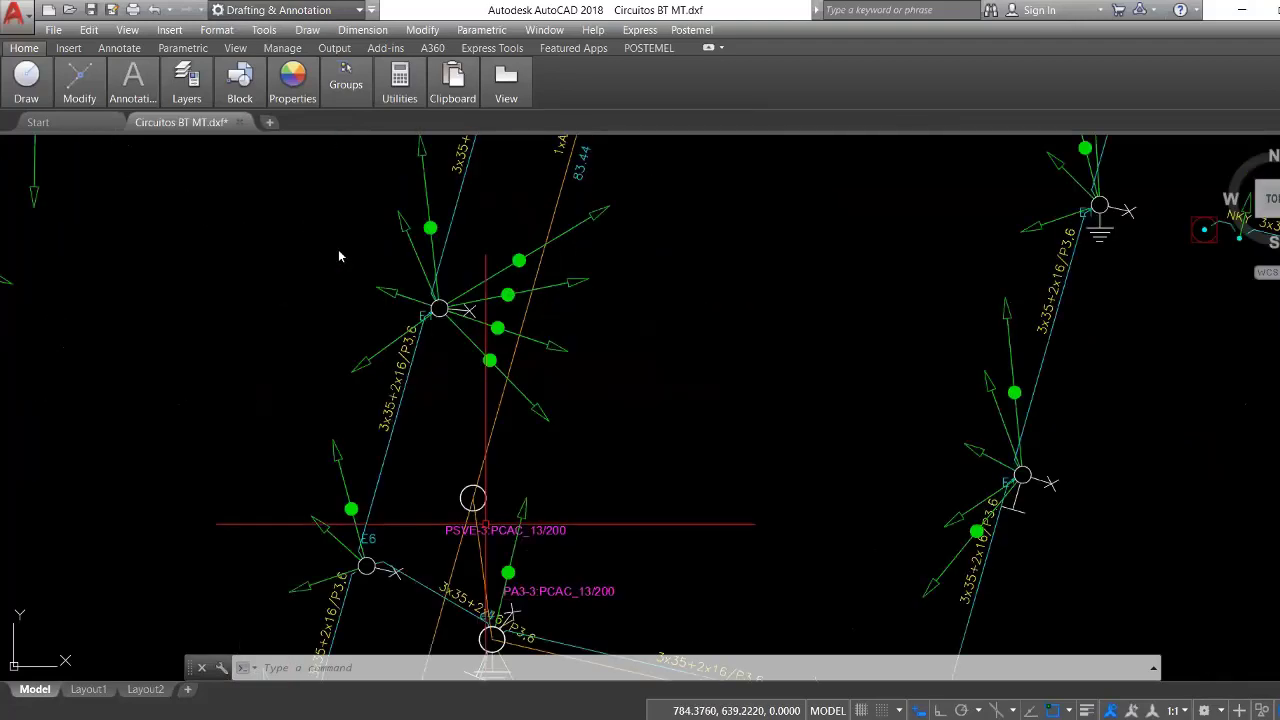
scroll(485, 523, up, 3)
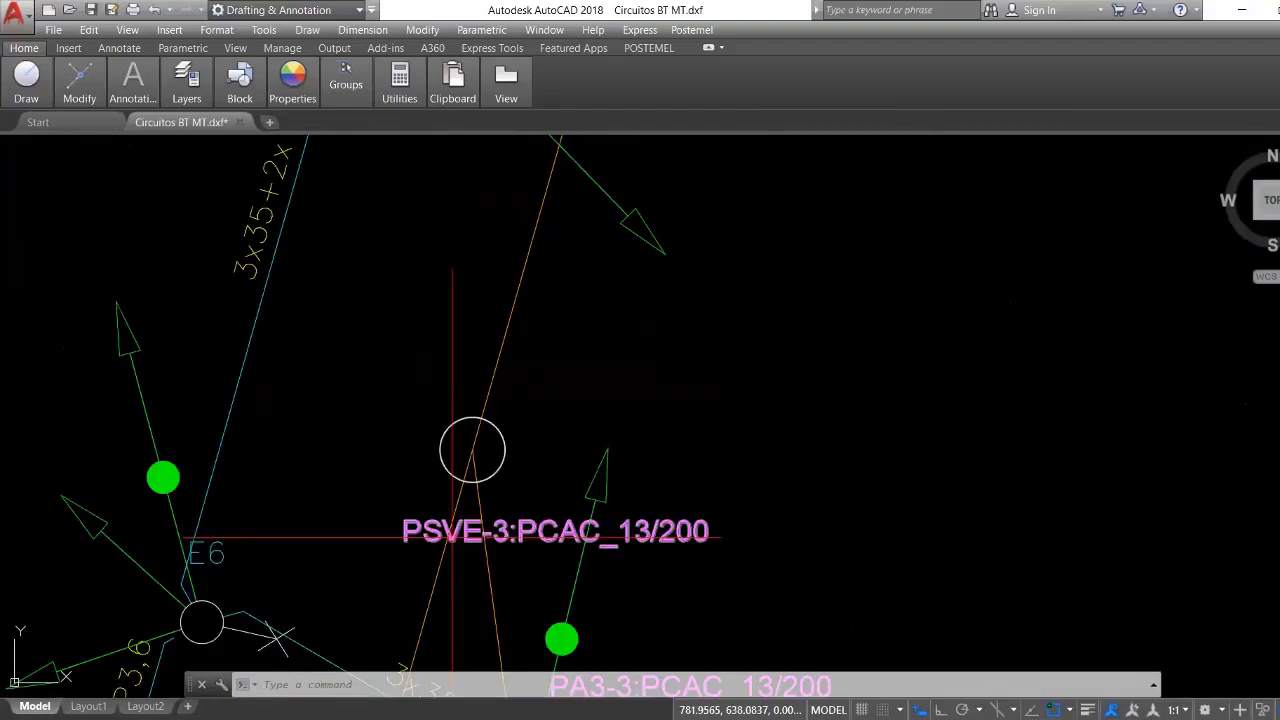
scroll(553, 500, down, 2)
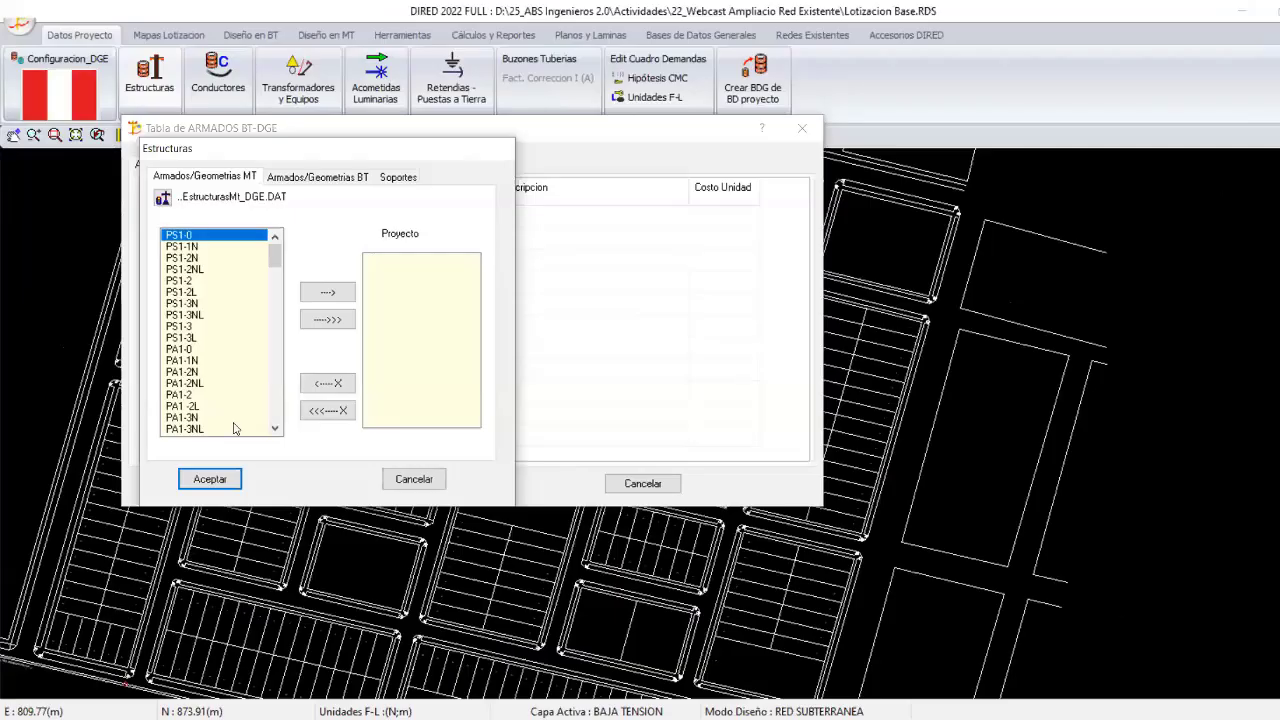
Add the PSV1-3 and PSVE-3 MT structures to the project list.
scroll(203, 420, down, 10)
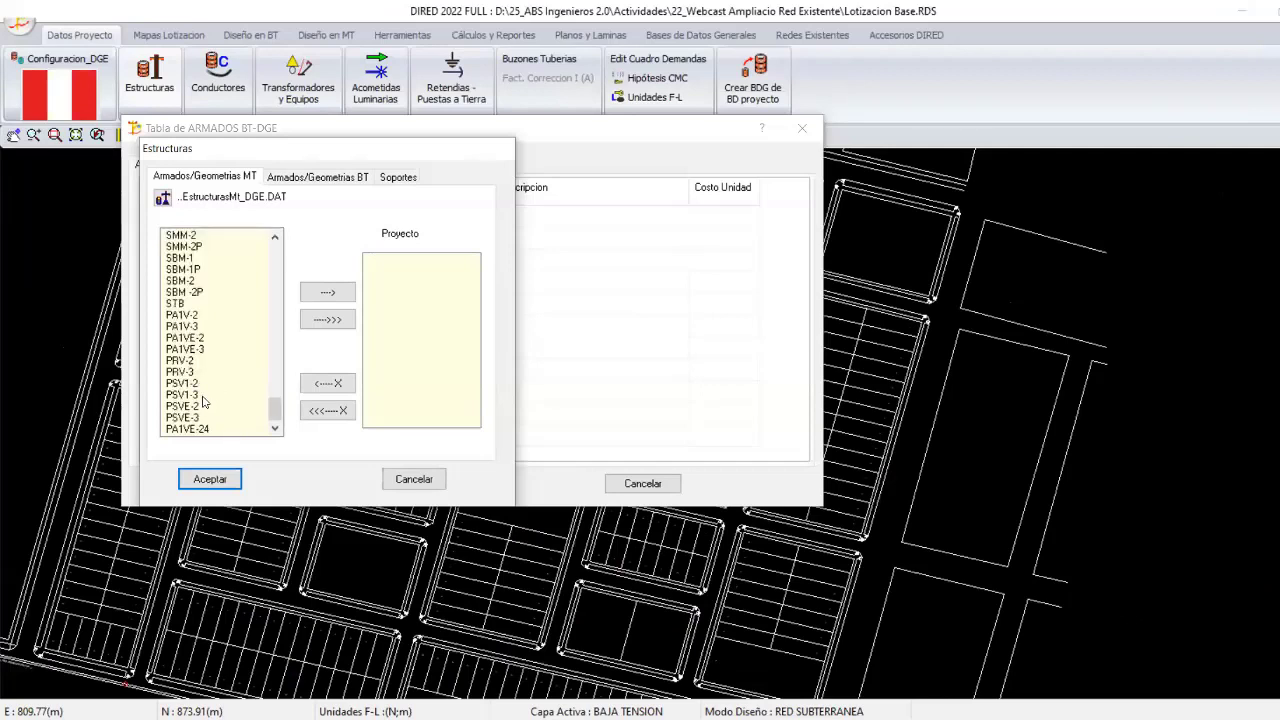
click(202, 396)
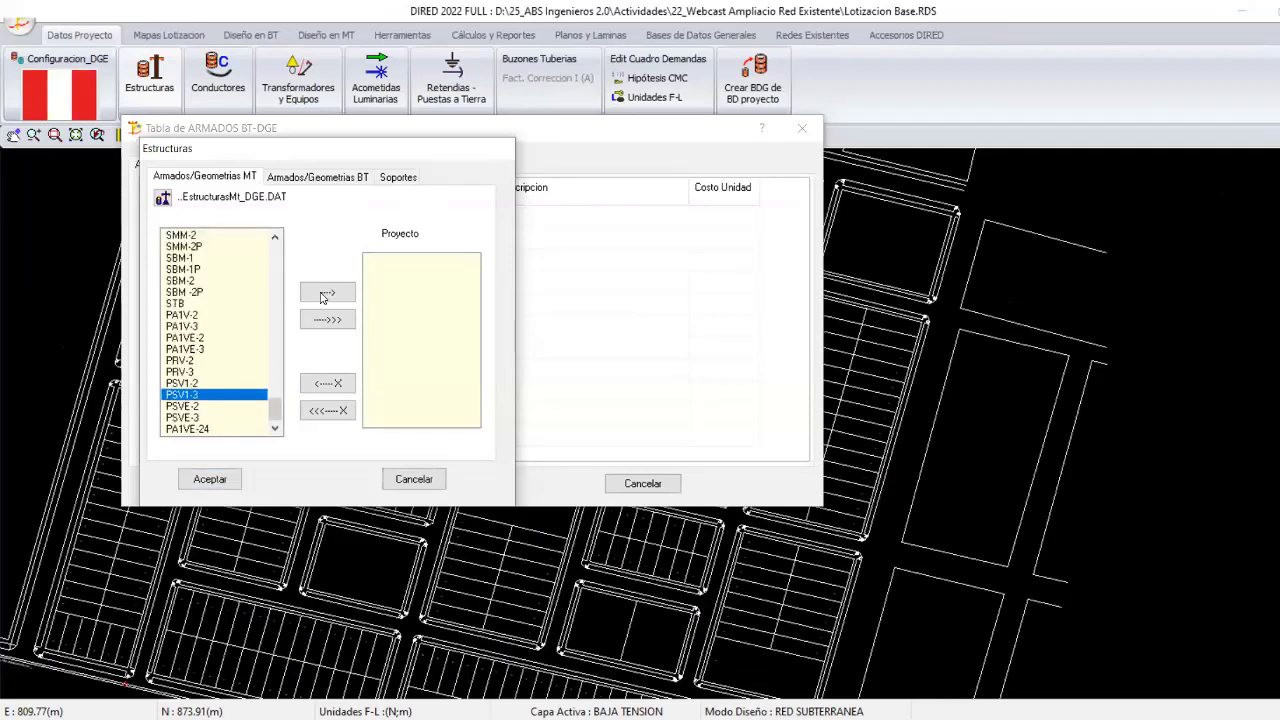
click(322, 295)
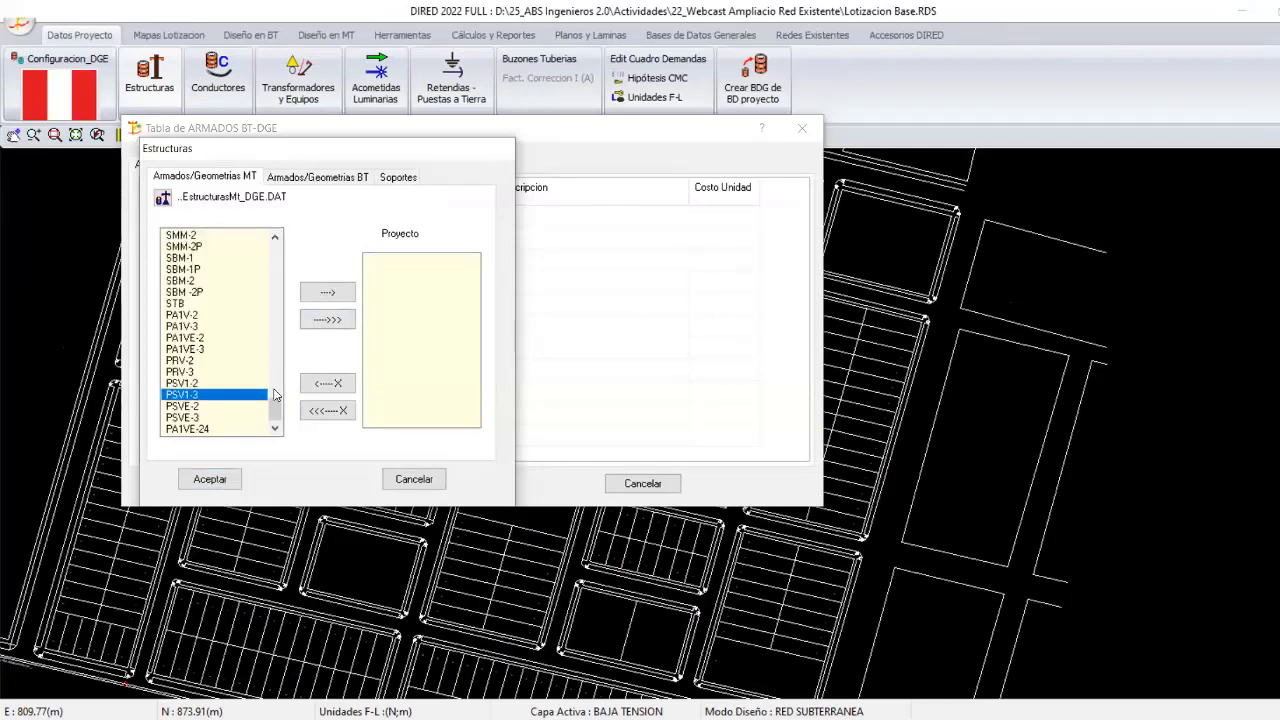
click(208, 417)
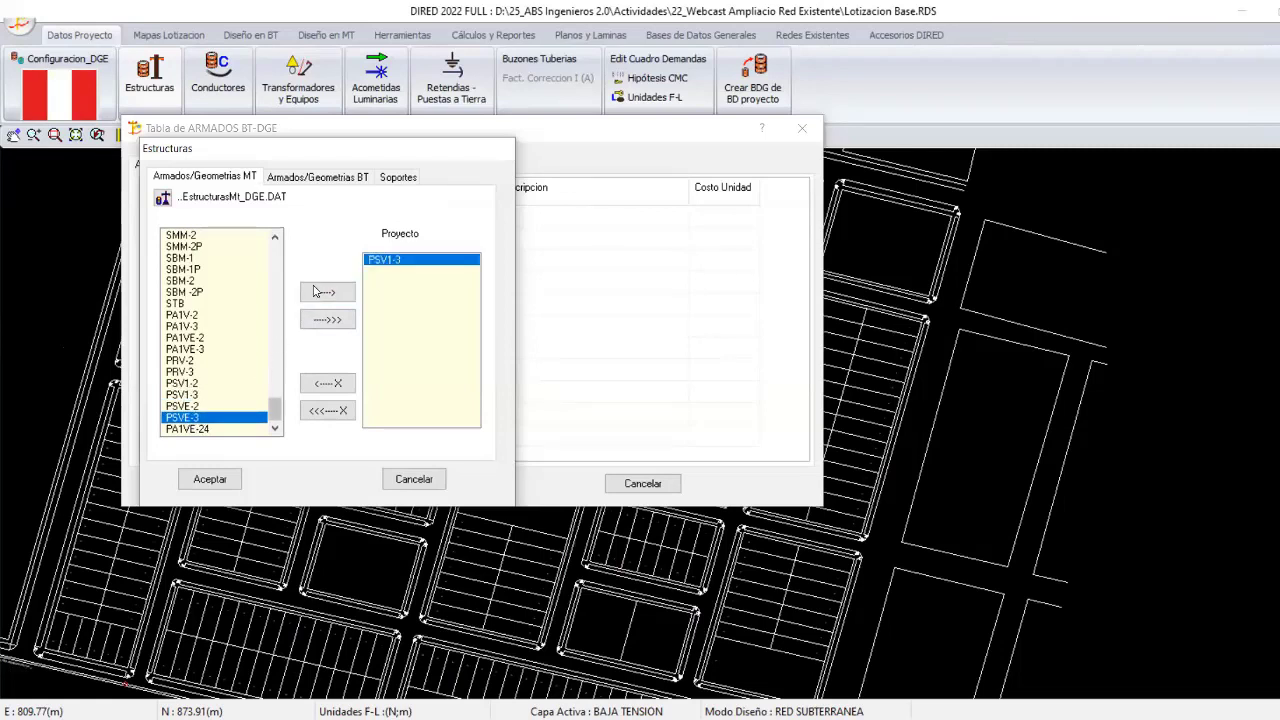
click(316, 291)
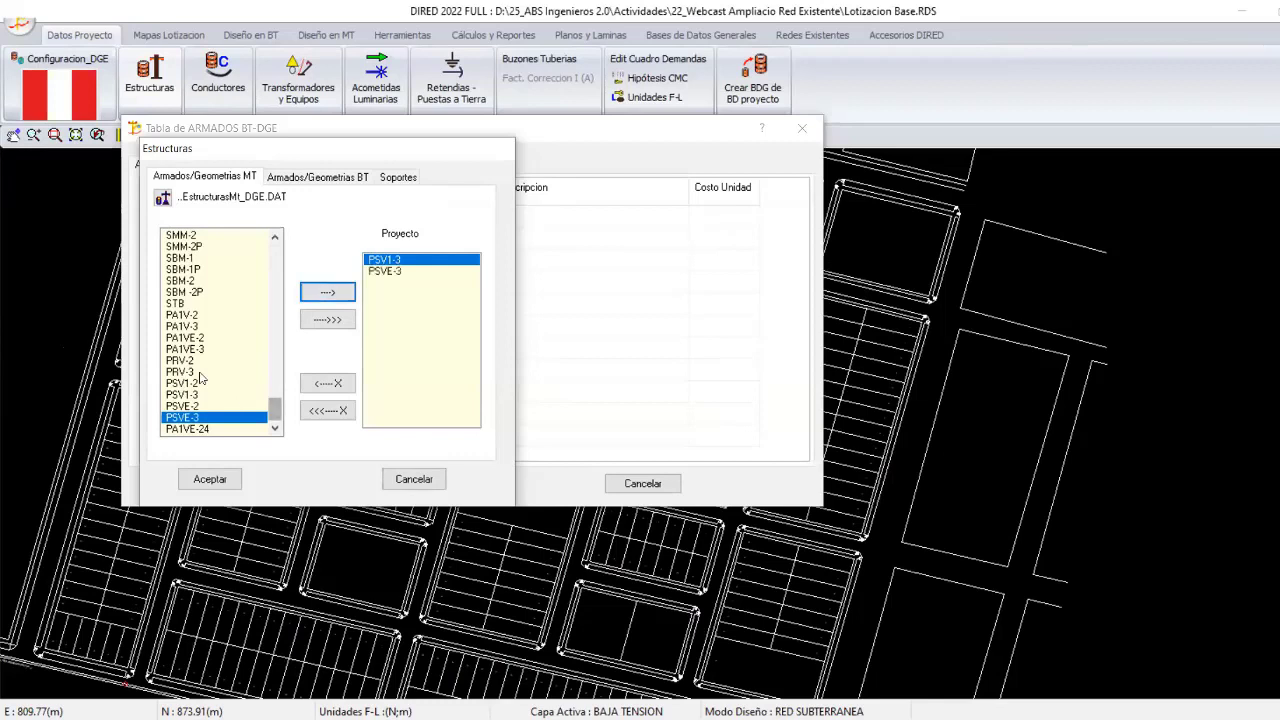
Scroll up the MT armados list and add the PSEC-3 structure.
scroll(200, 372, up, 1)
scroll(199, 362, up, 1)
scroll(198, 352, up, 1)
scroll(196, 342, up, 1)
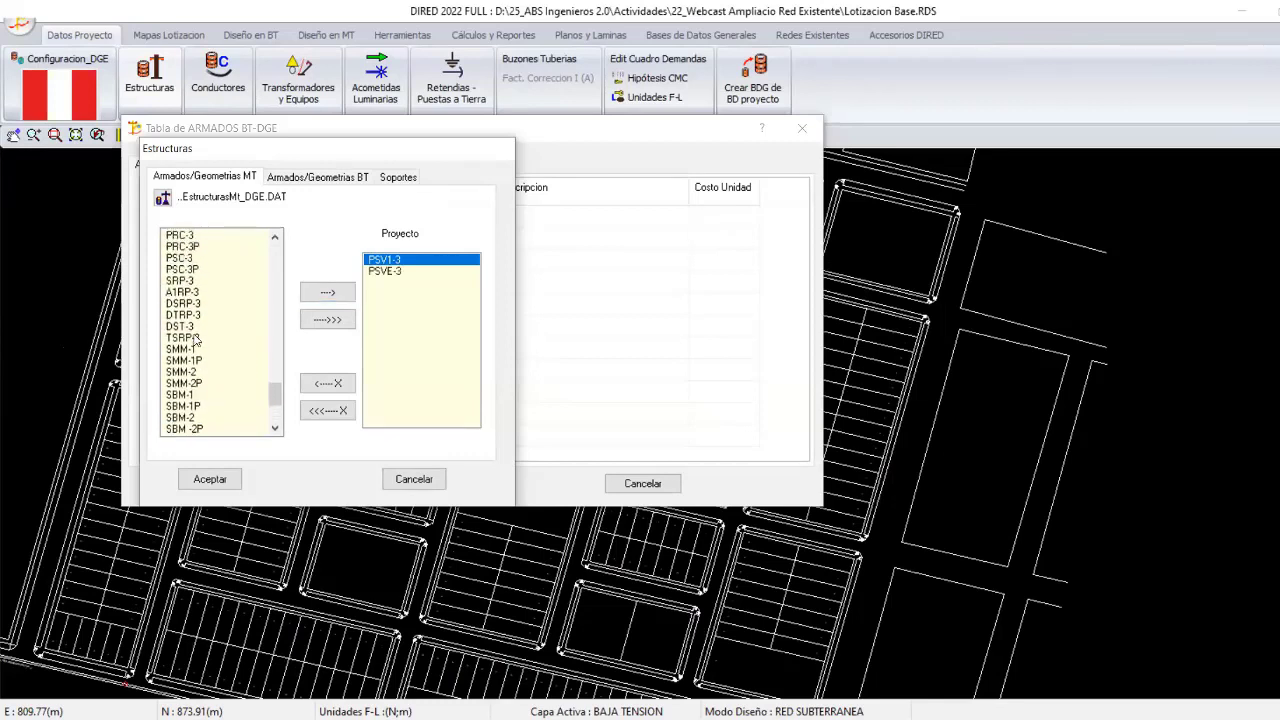
scroll(198, 342, up, 1)
scroll(202, 345, up, 1)
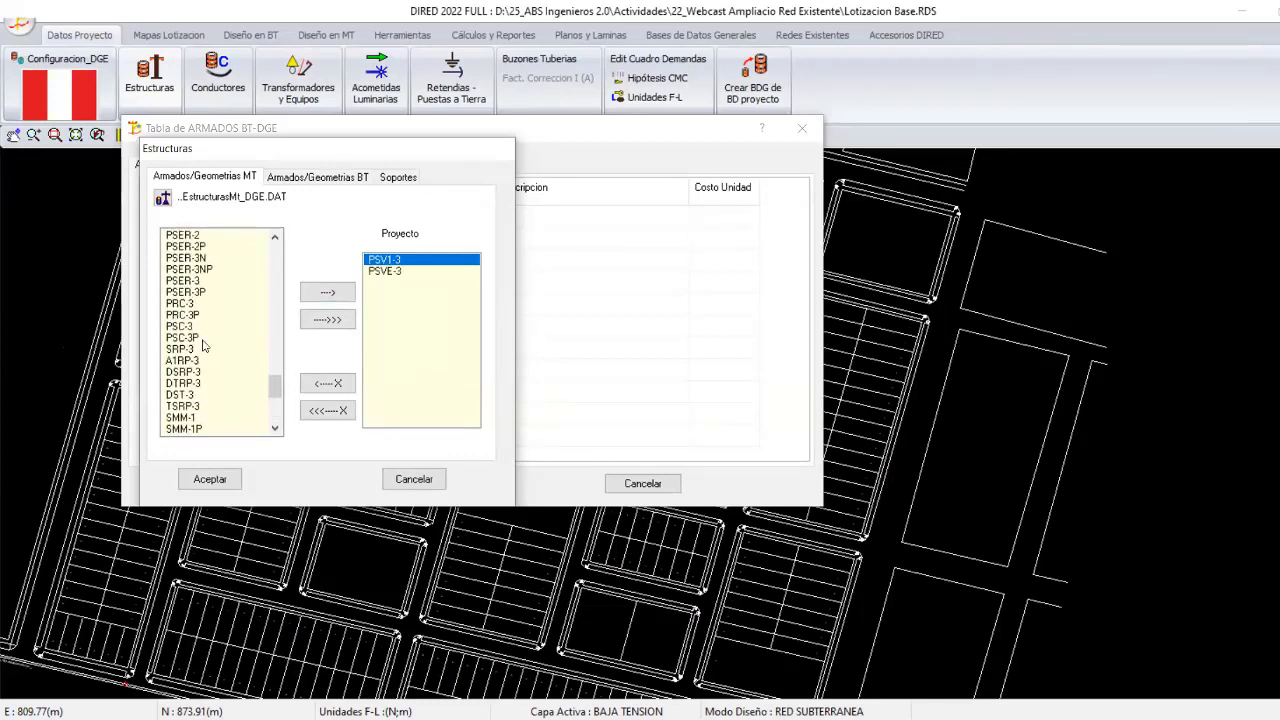
scroll(203, 345, up, 1)
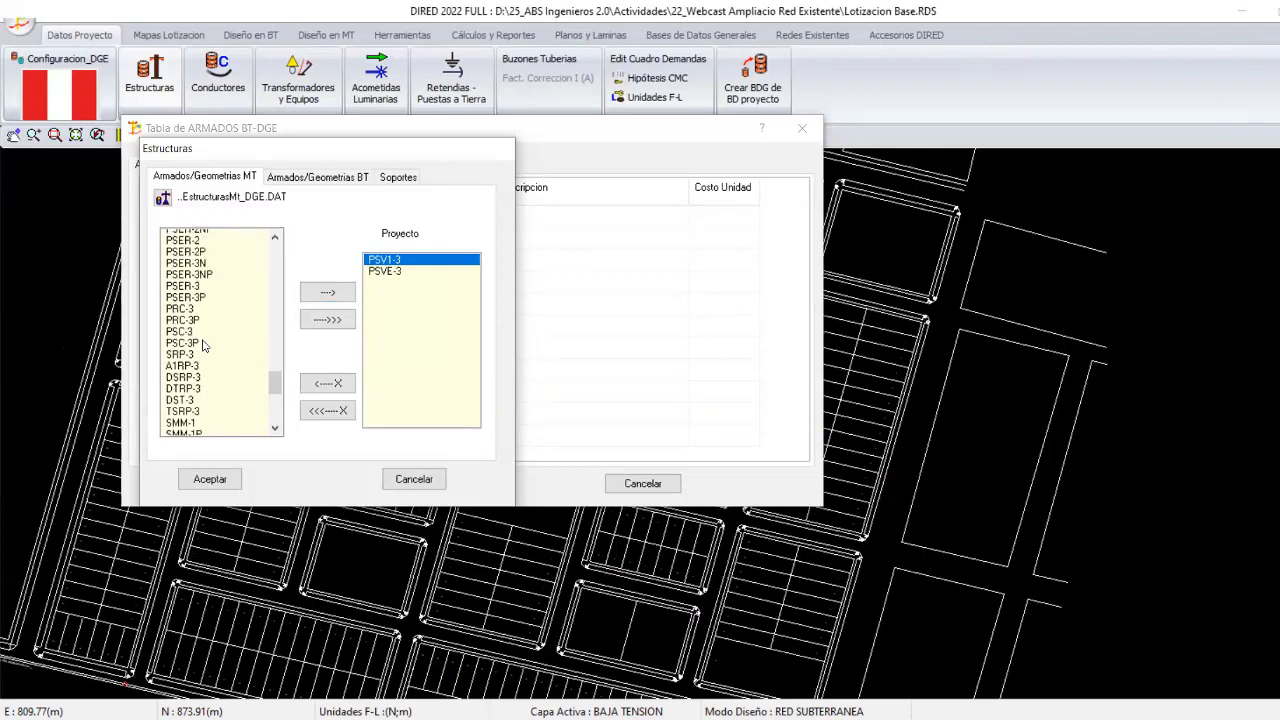
scroll(205, 342, up, 1)
scroll(240, 325, up, 1)
scroll(236, 300, up, 4)
click(236, 291)
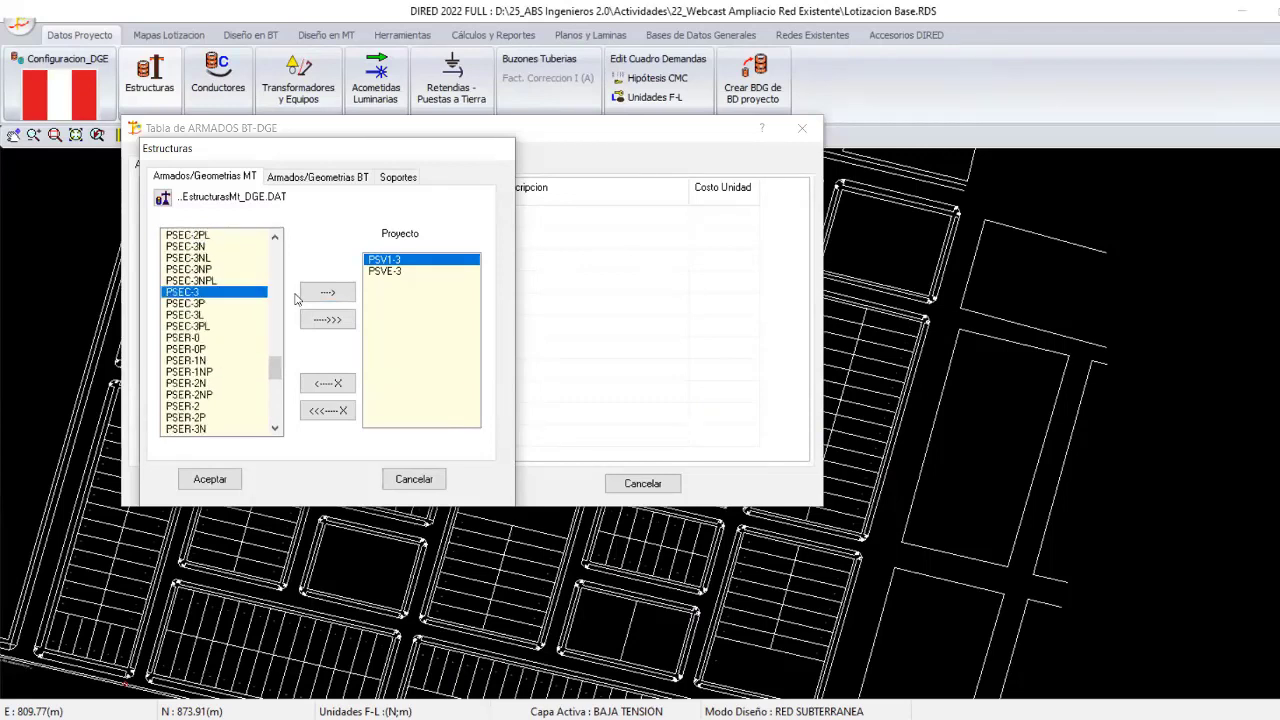
click(304, 293)
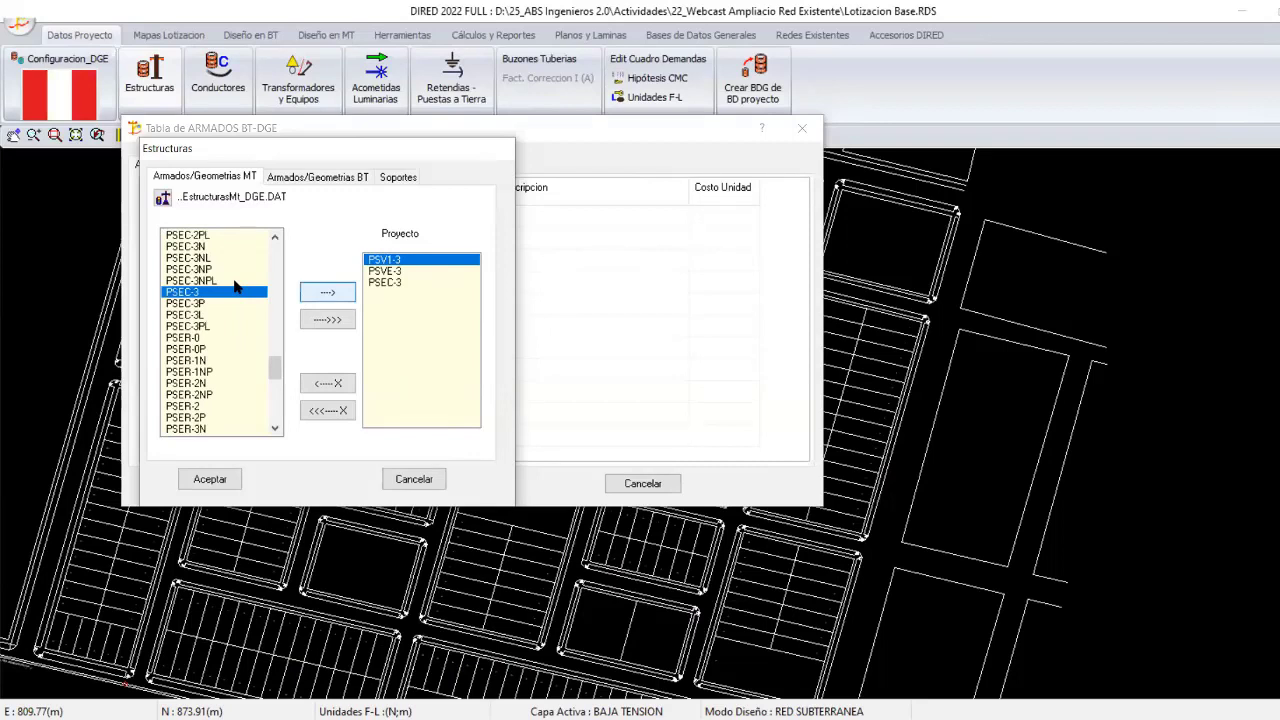
Scroll further up and add the PA3-3 structure by double-clicking it.
scroll(232, 290, up, 3)
scroll(233, 305, up, 2)
scroll(210, 335, up, 3)
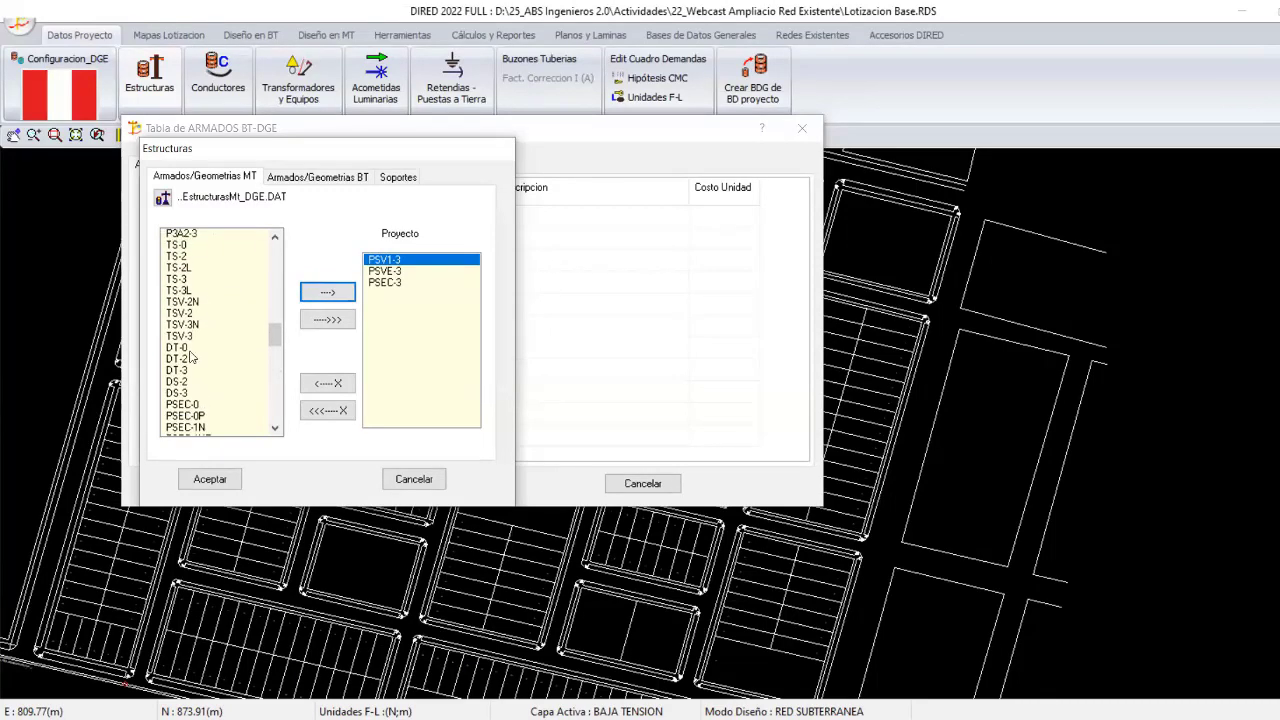
scroll(191, 357, up, 2)
scroll(191, 357, up, 1)
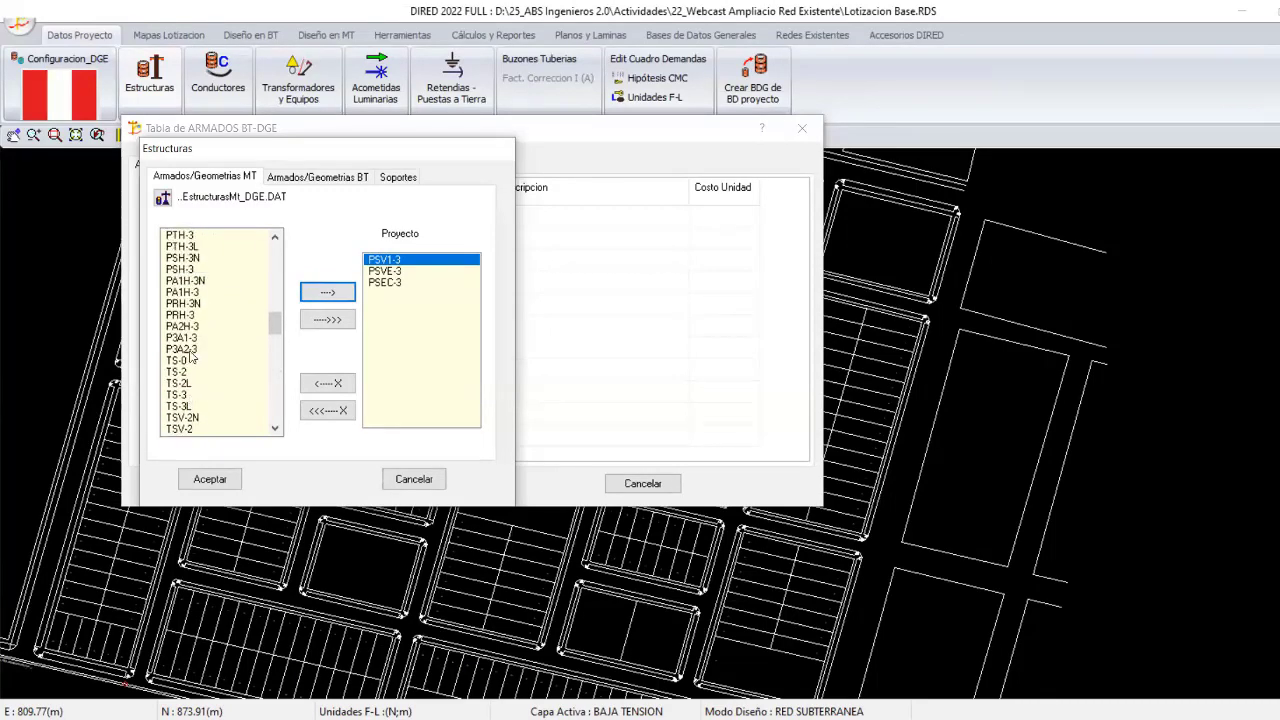
scroll(191, 357, up, 2)
scroll(191, 357, up, 2)
scroll(190, 320, up, 2)
scroll(190, 319, up, 2)
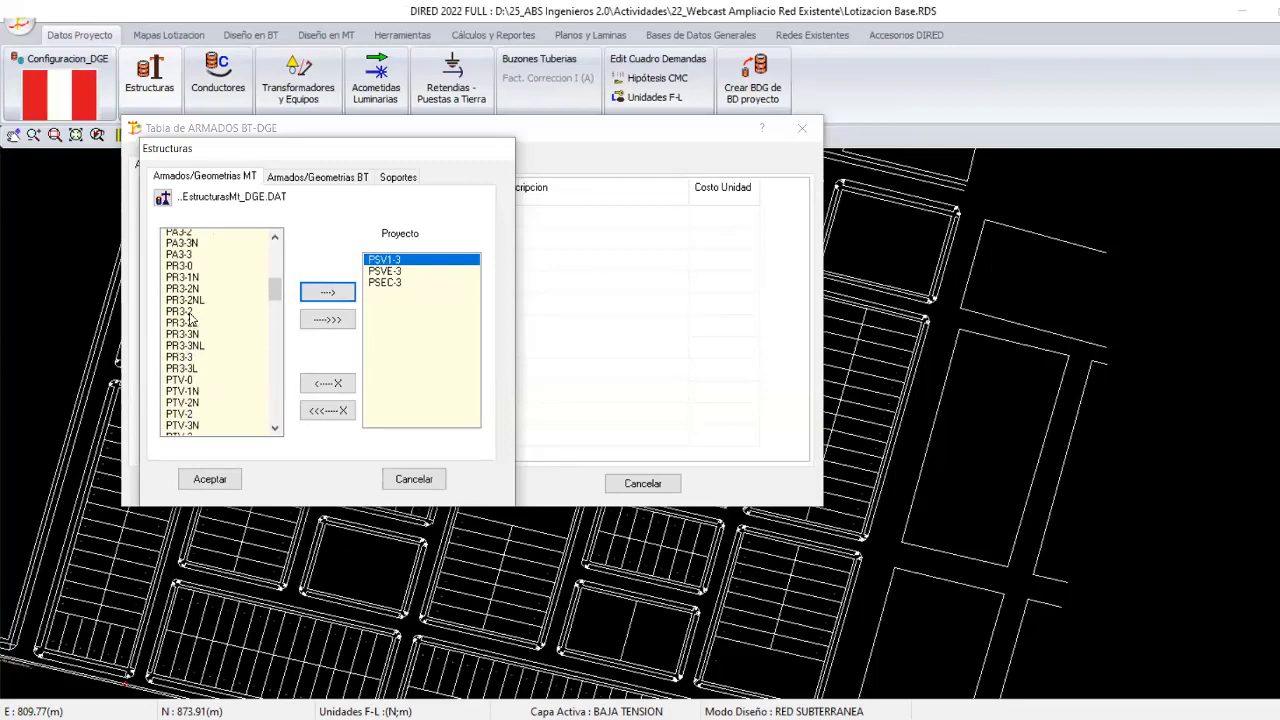
scroll(191, 320, up, 2)
double_click(190, 315)
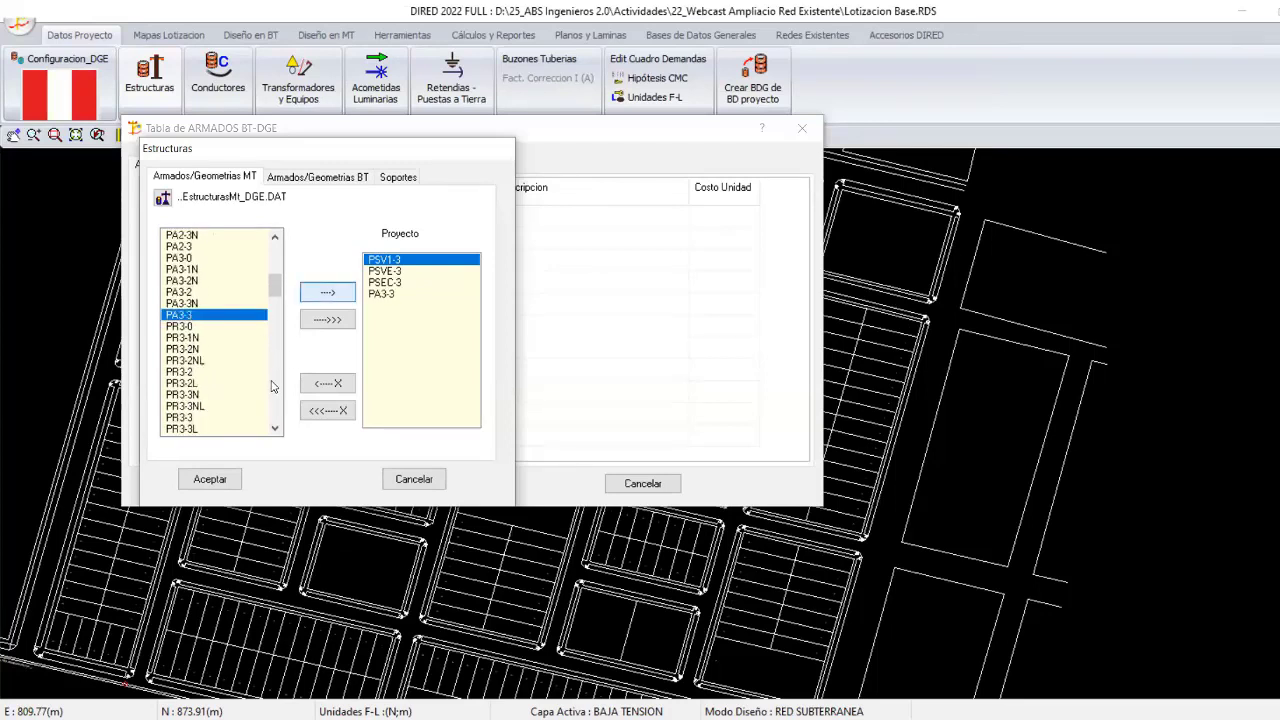
Add the STB structure, confirm the MT selection with Aceptar, and view the ARMADOS BT table.
scroll(274, 405, down, 2)
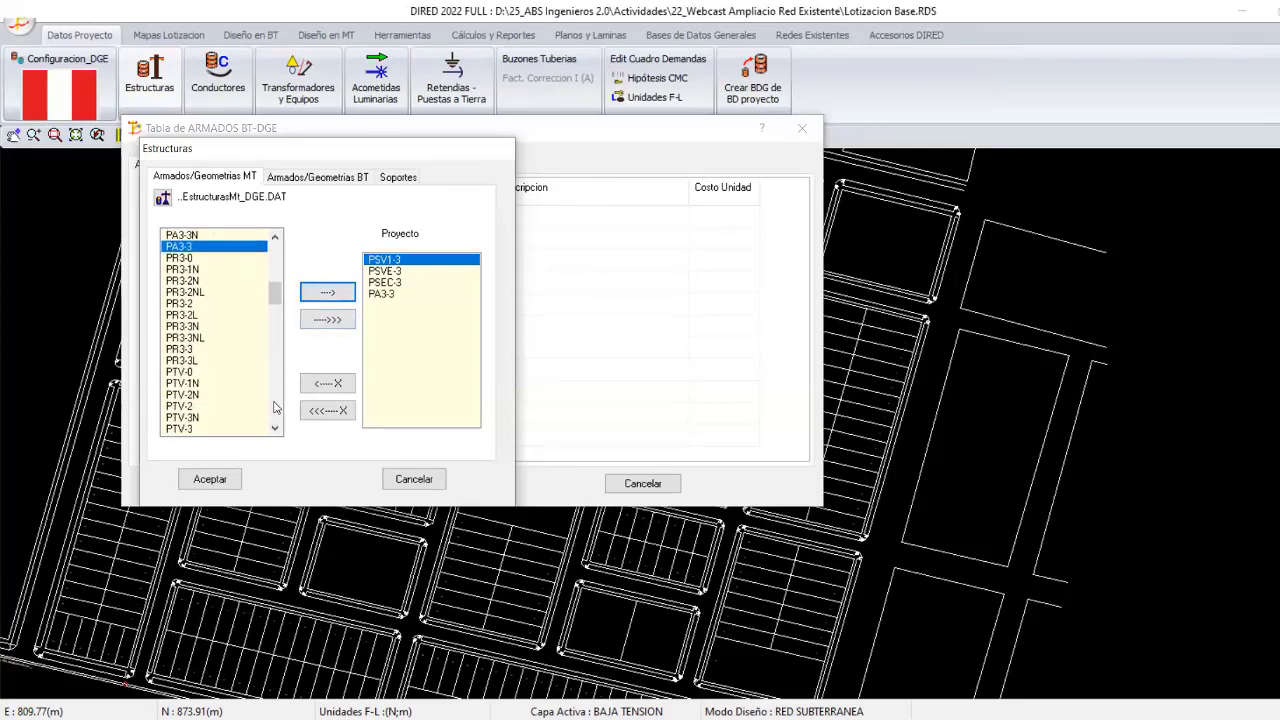
scroll(274, 405, down, 2)
scroll(190, 410, down, 2)
scroll(176, 412, down, 2)
scroll(174, 413, down, 2)
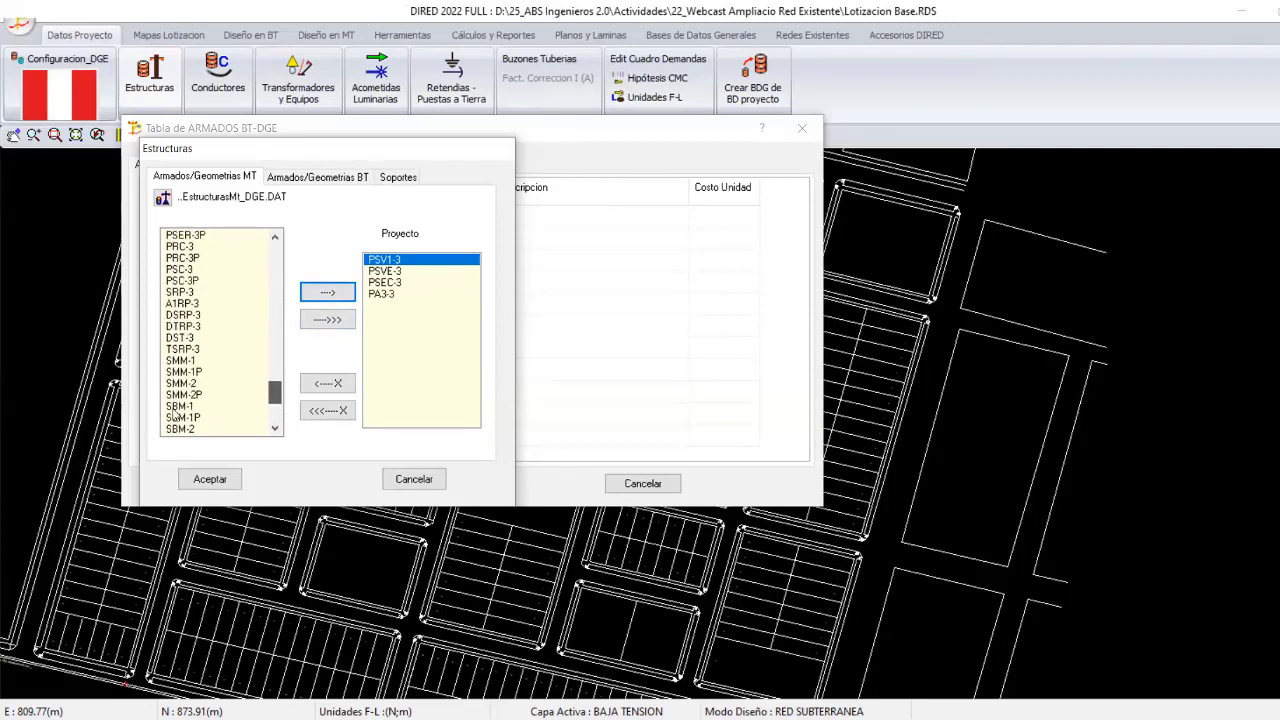
scroll(175, 413, down, 1)
scroll(175, 413, down, 1)
click(175, 406)
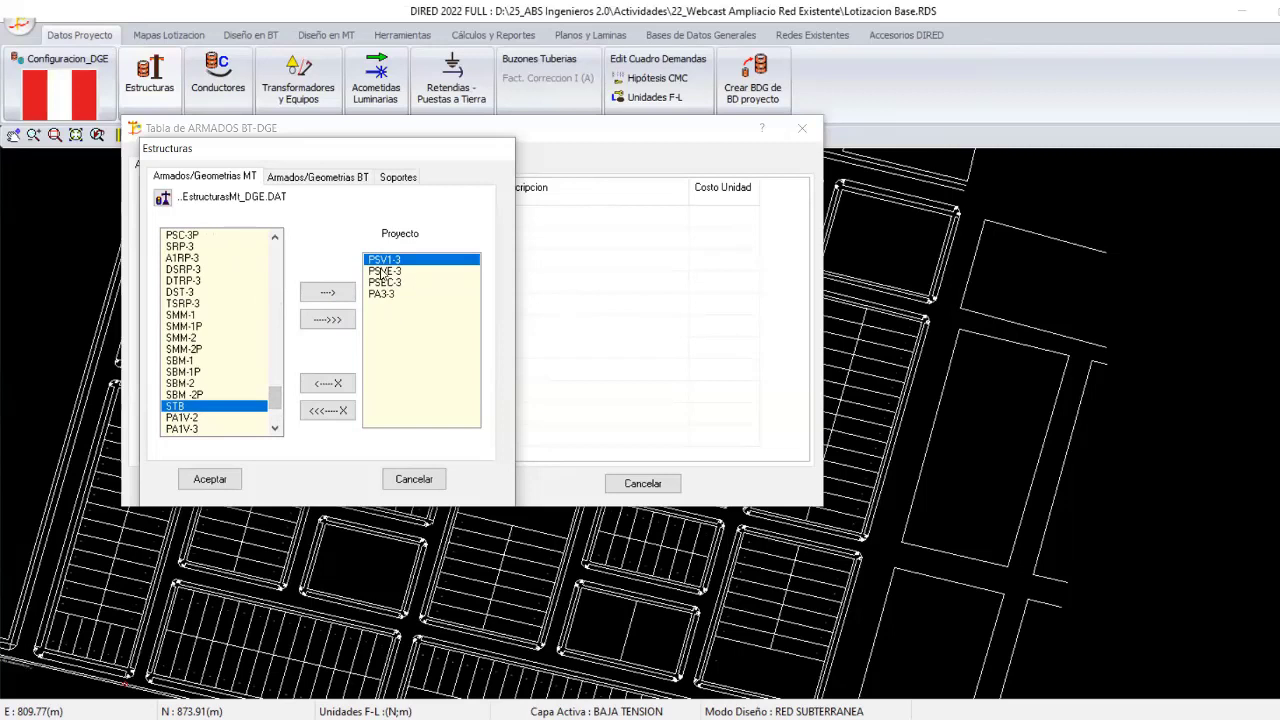
click(327, 291)
key(Return)
click(298, 164)
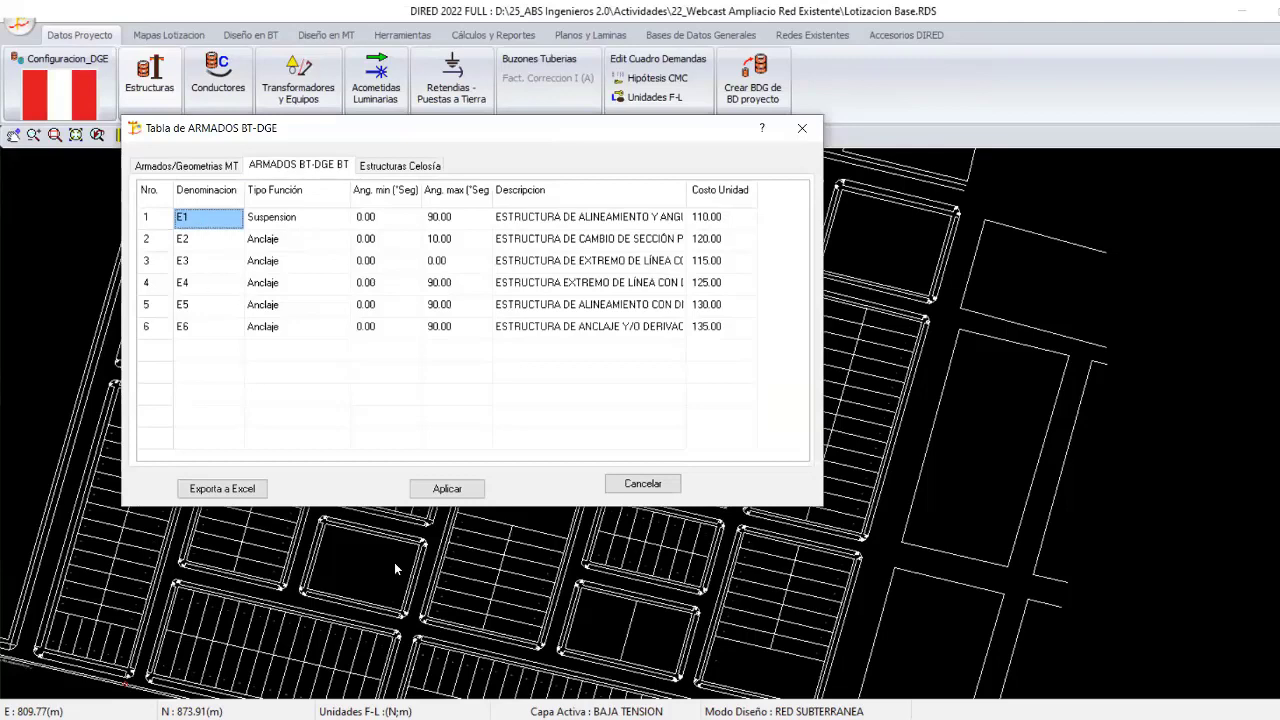
click(225, 165)
Zoom and pan the AutoCAD drawing to read existing pole structures and labels like PSVE-3:PCAC_13/200.
click(298, 165)
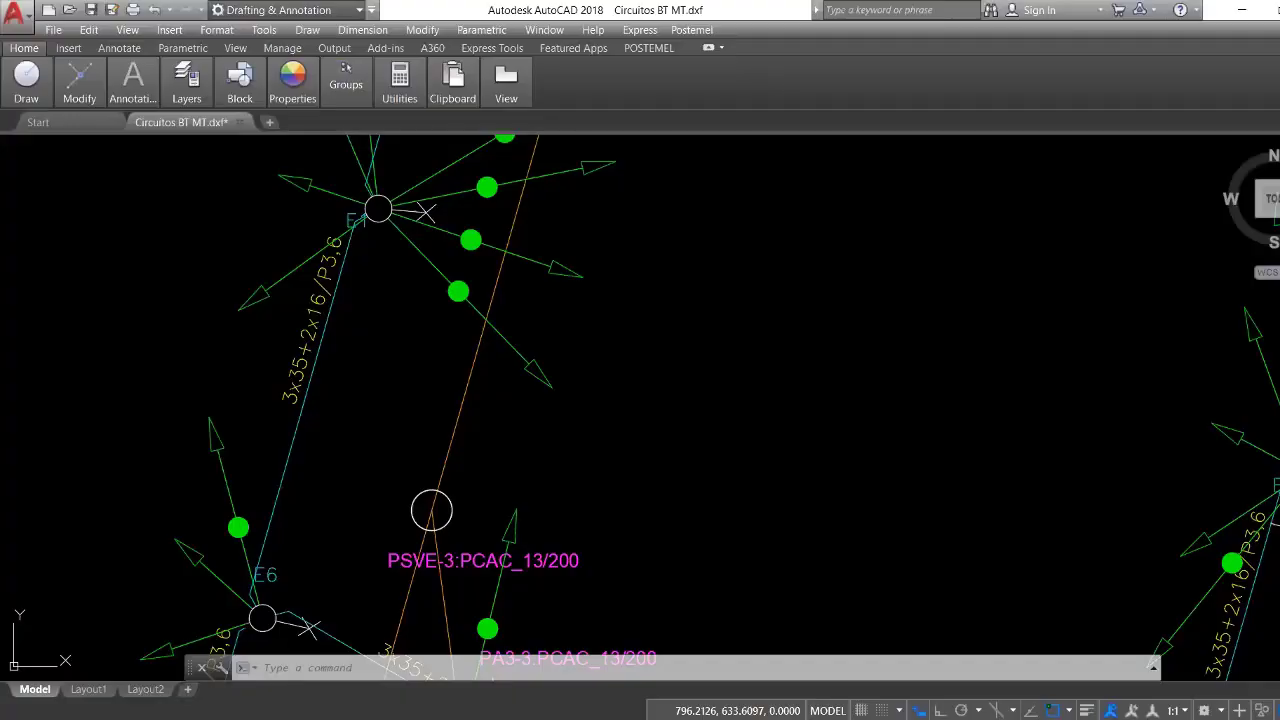
scroll(414, 300, up, 2)
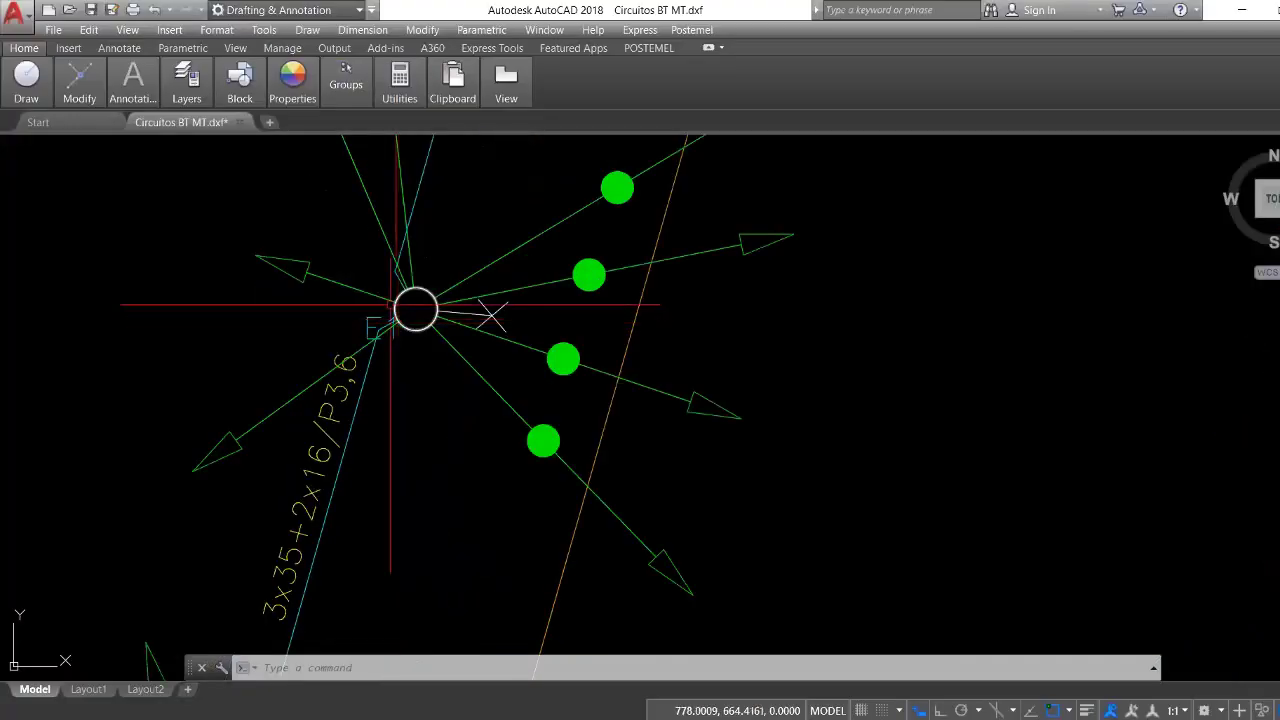
scroll(391, 305, down, 4)
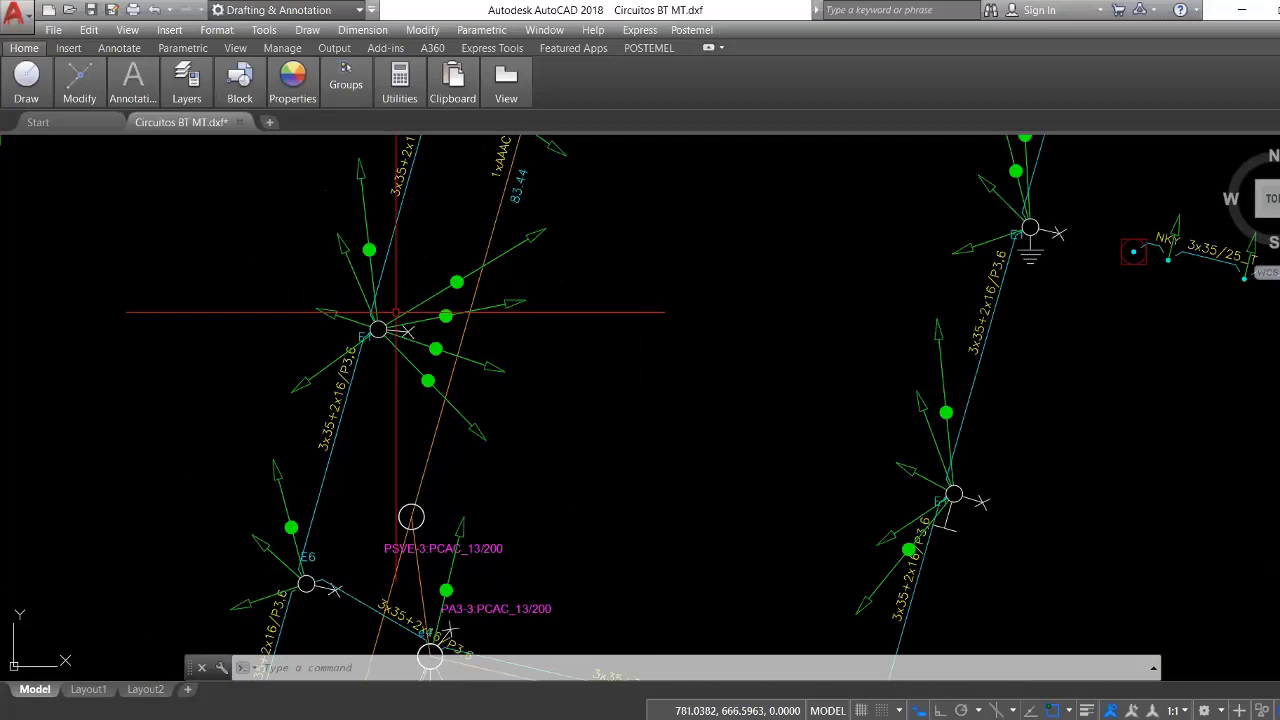
middle_drag(396, 312, 425, 377)
scroll(370, 408, up, 4)
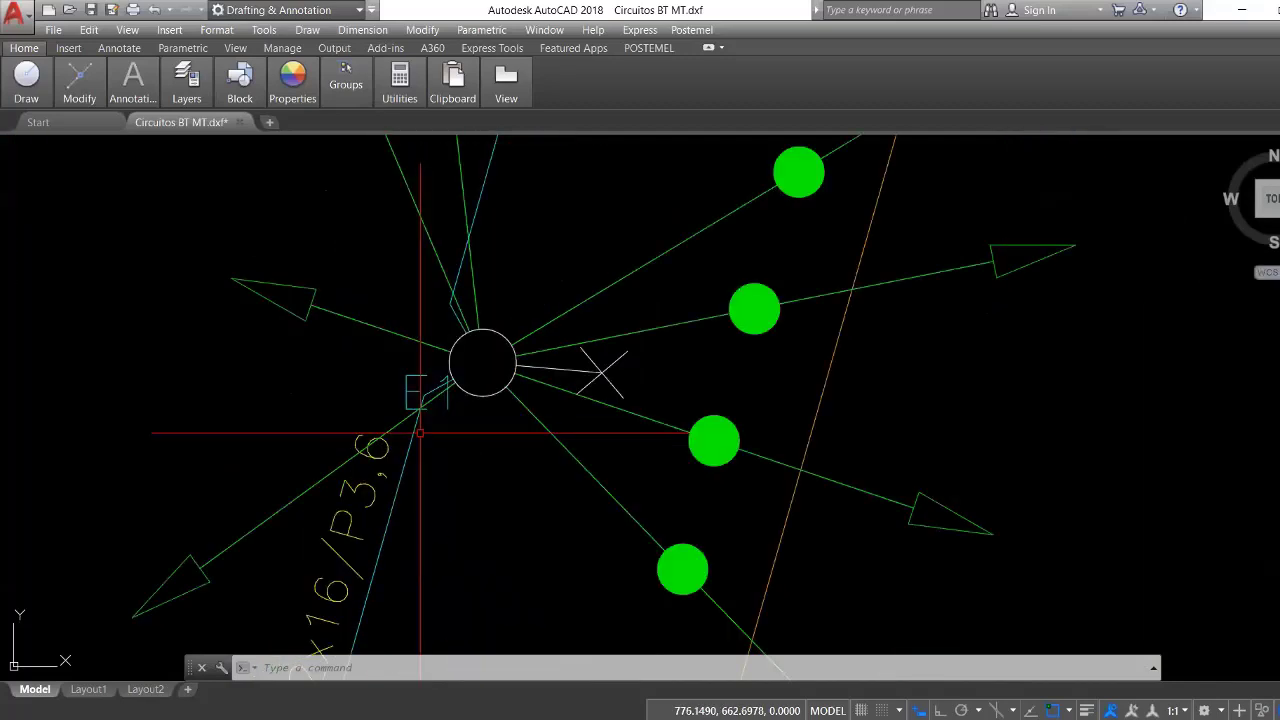
scroll(420, 433, down, 4)
mouse_move(420, 433)
middle_down()
mouse_move(449, 388)
mouse_move(438, 433)
middle_up()
scroll(438, 433, up, 2)
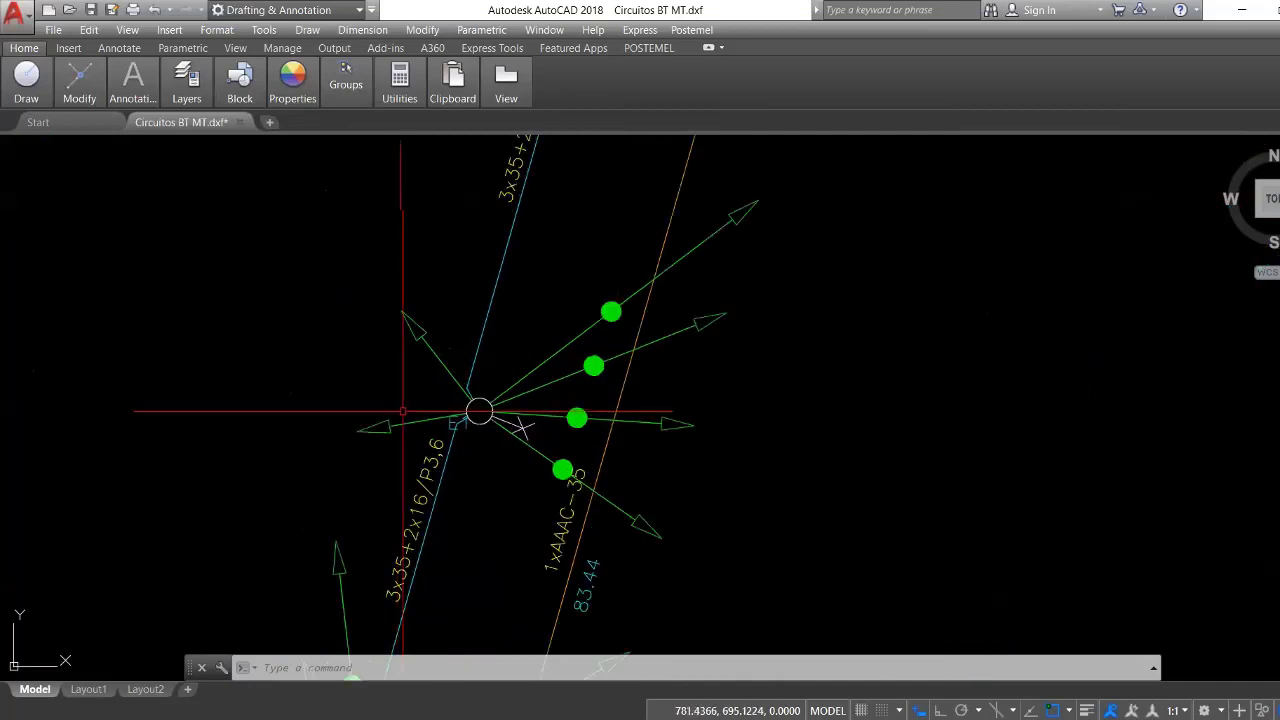
scroll(403, 411, up, 2)
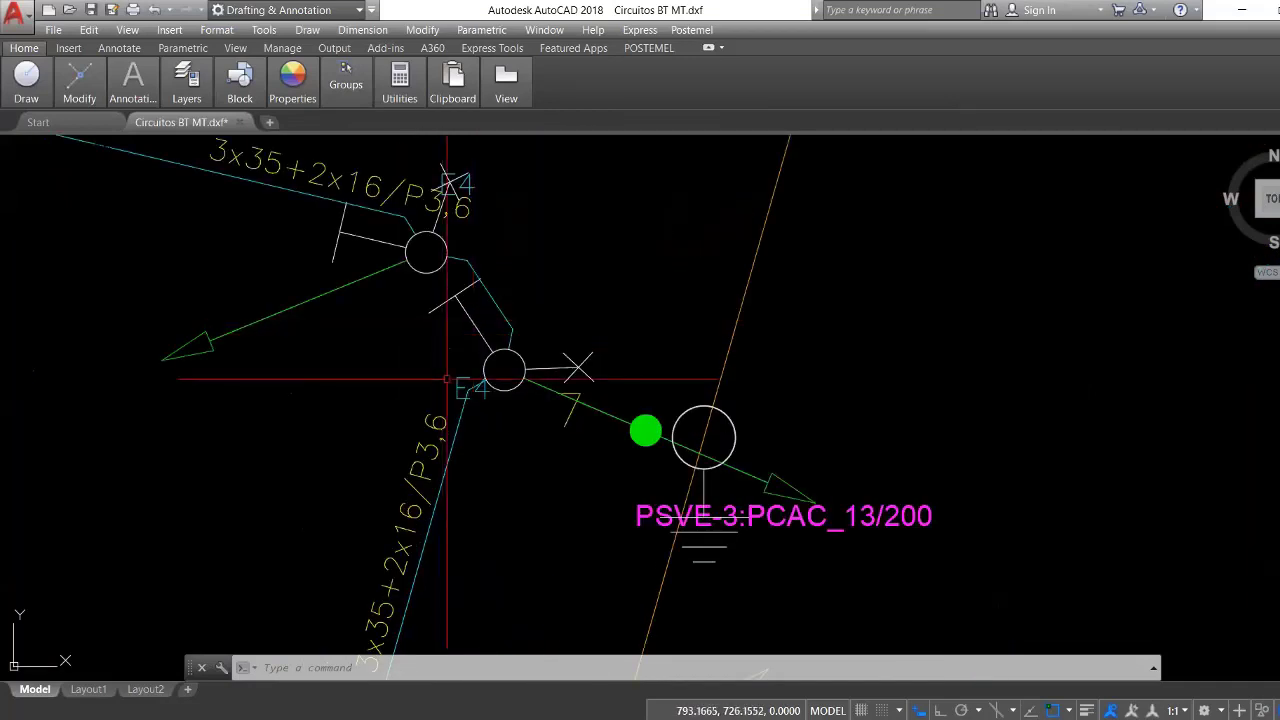
scroll(471, 365, down, 4)
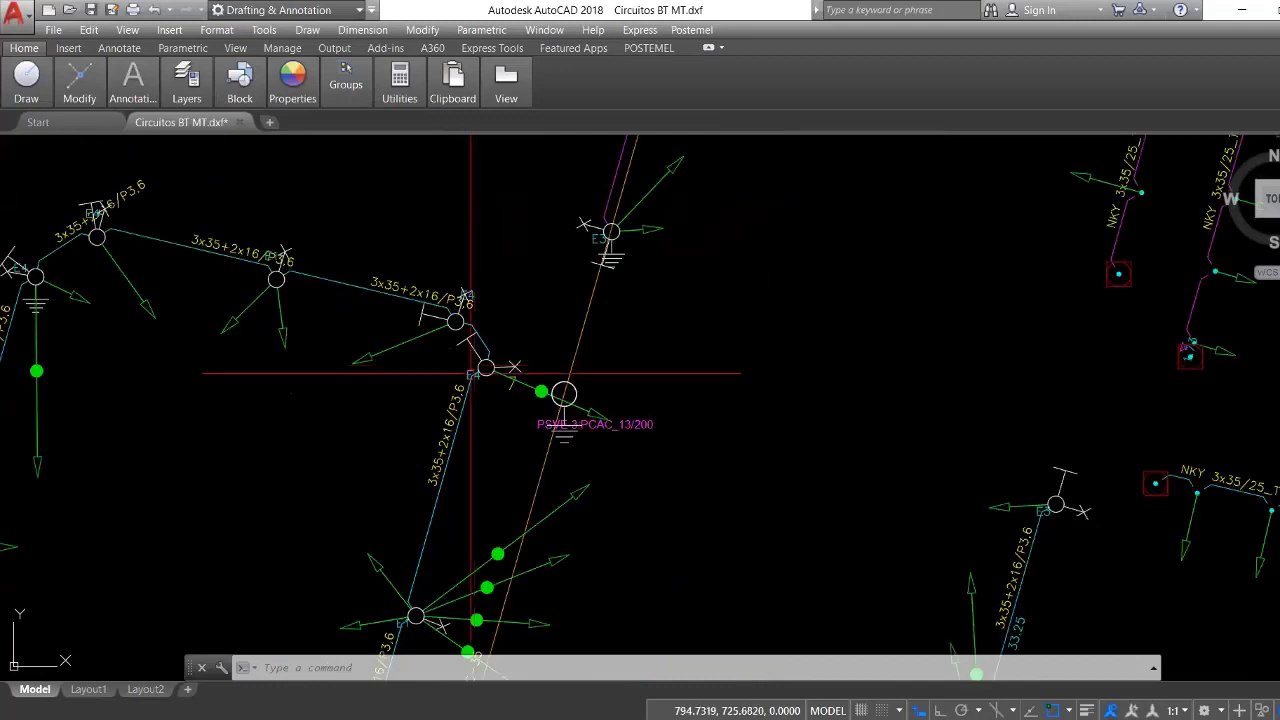
scroll(471, 373, down, 2)
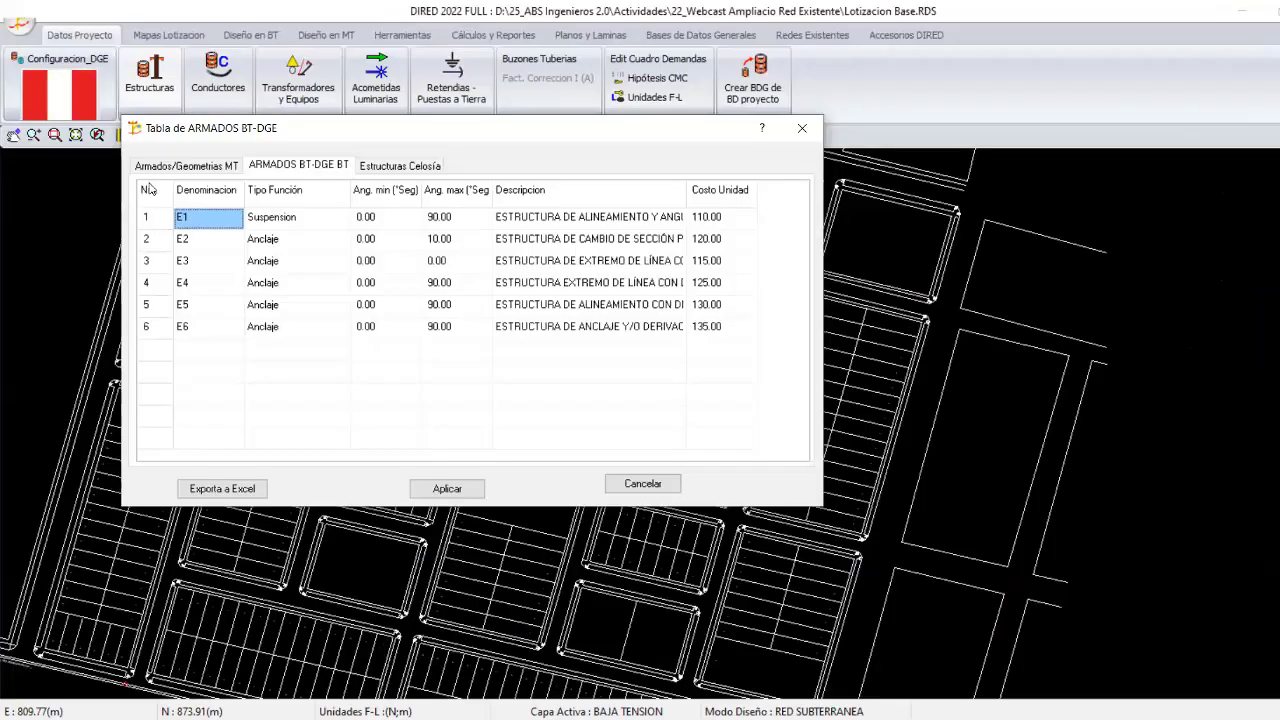
Add concrete poles PCAC_9/200, PCAC_13/200 and PCAC_13/300 to the project pole list and confirm.
key(ctrl+Tab)
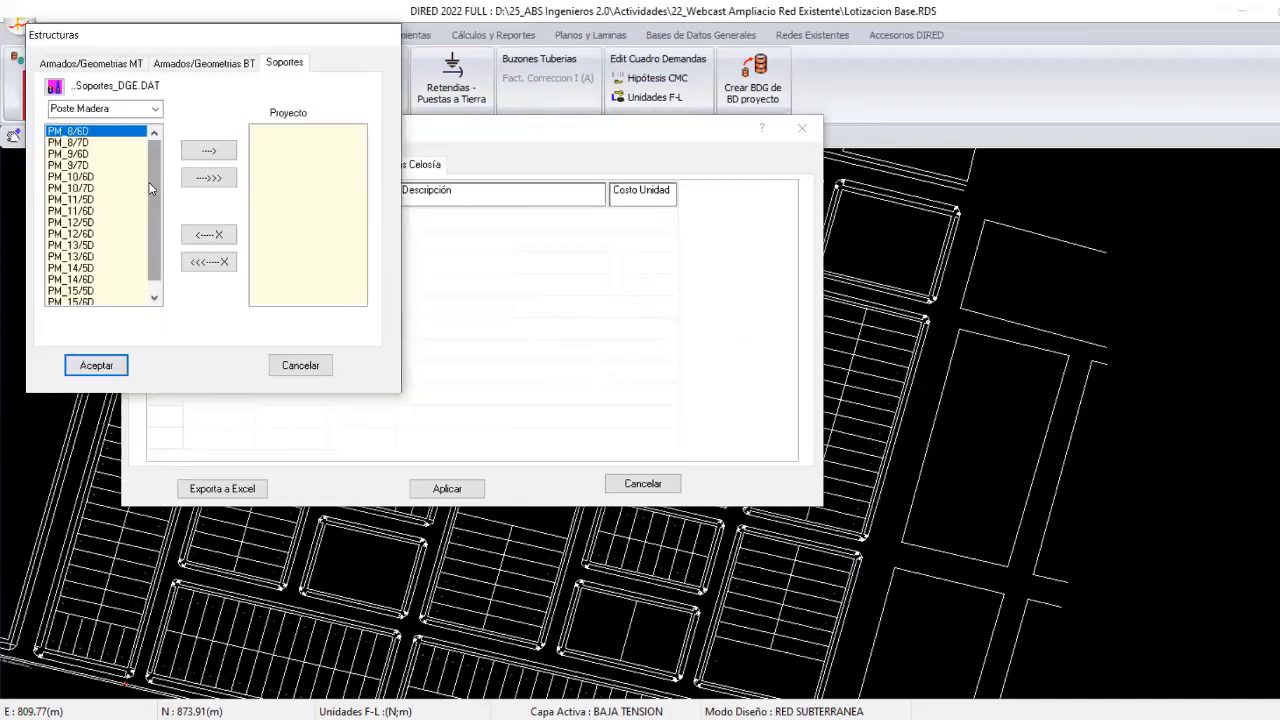
click(105, 108)
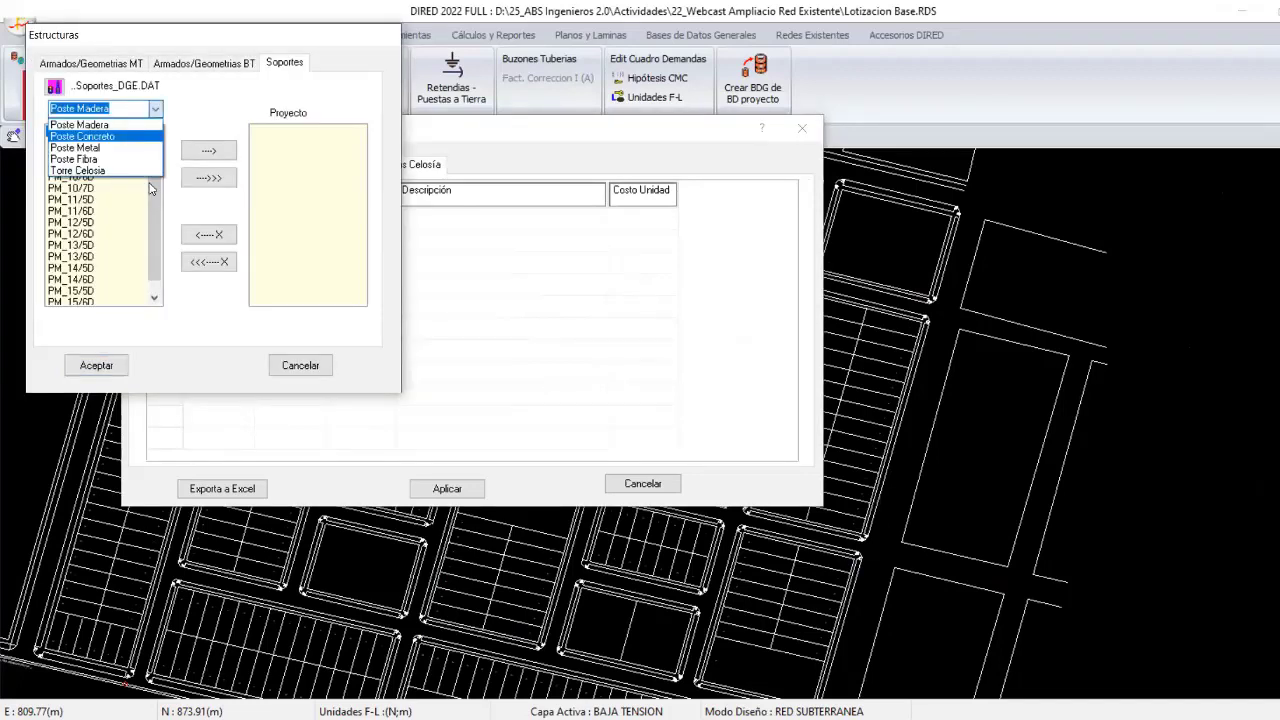
click(90, 136)
click(209, 150)
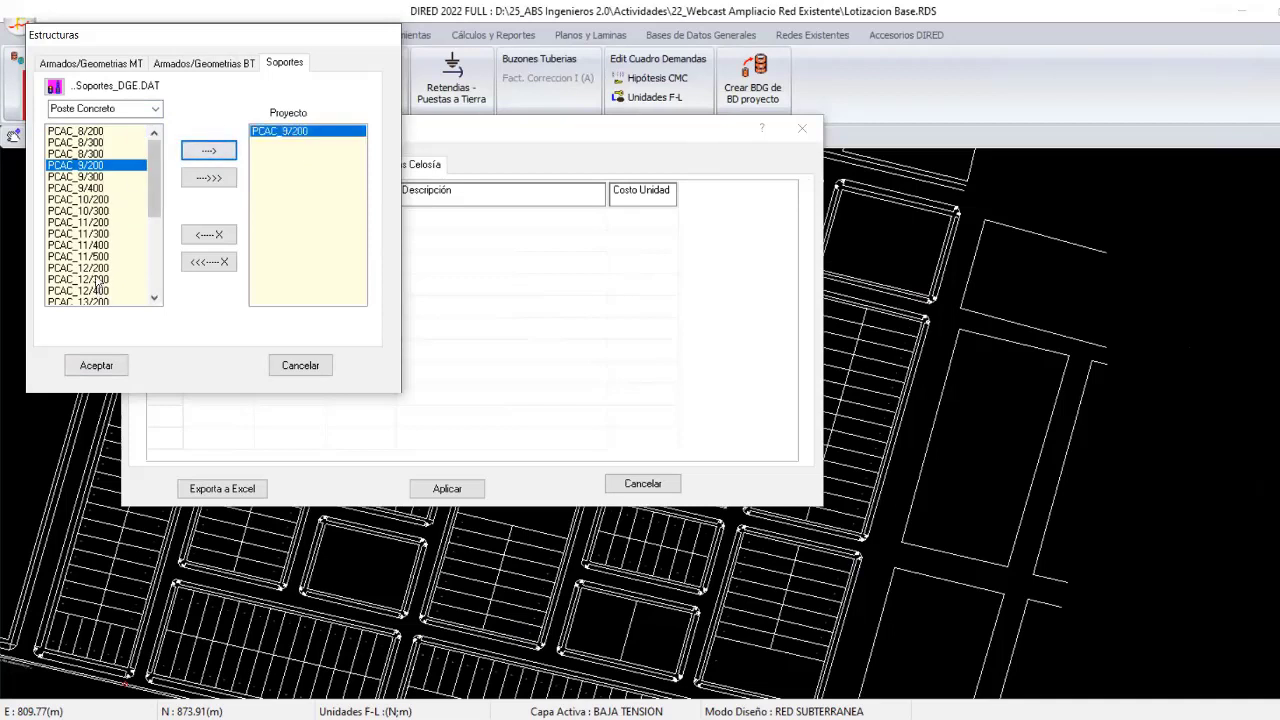
scroll(99, 278, down, 1)
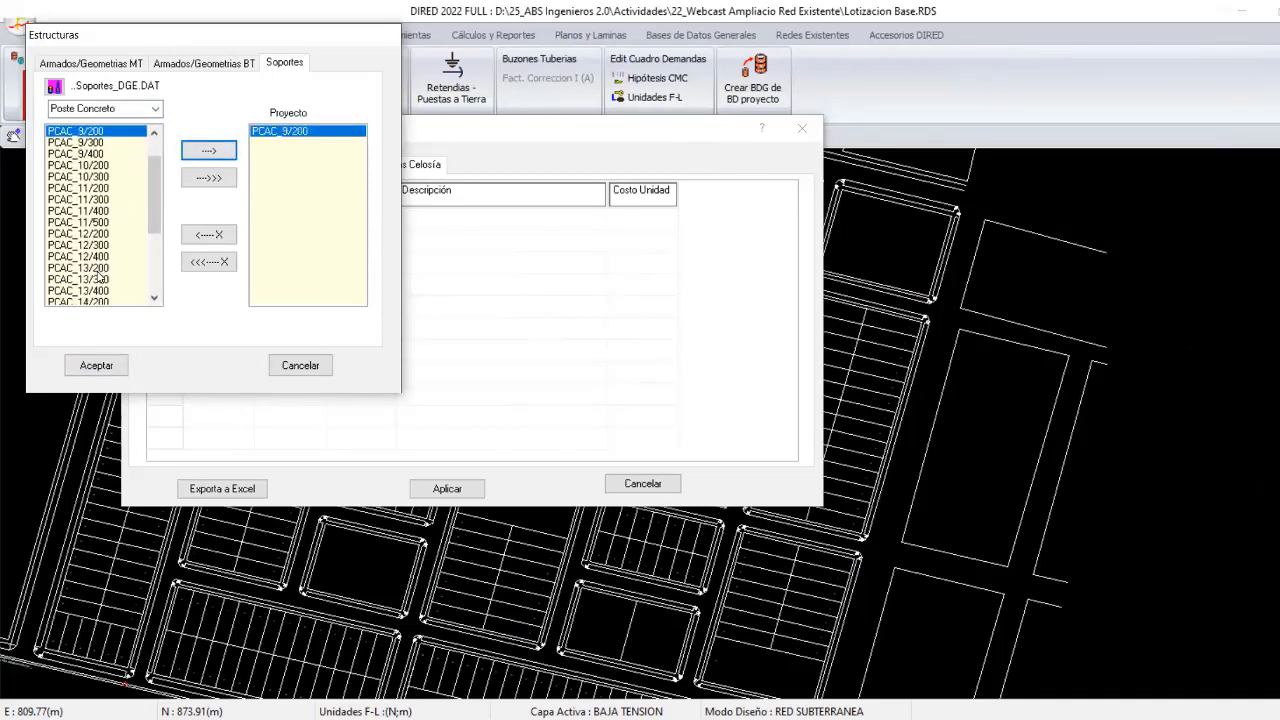
click(130, 268)
key(Return)
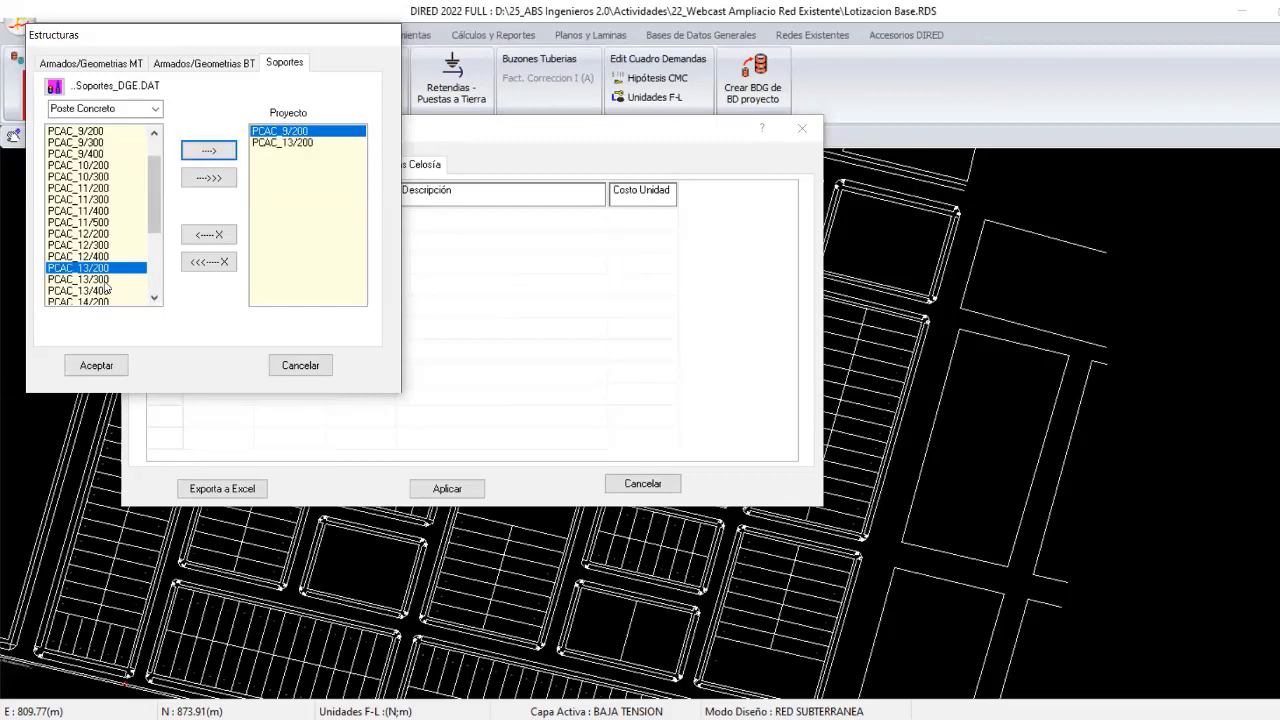
click(104, 280)
click(195, 152)
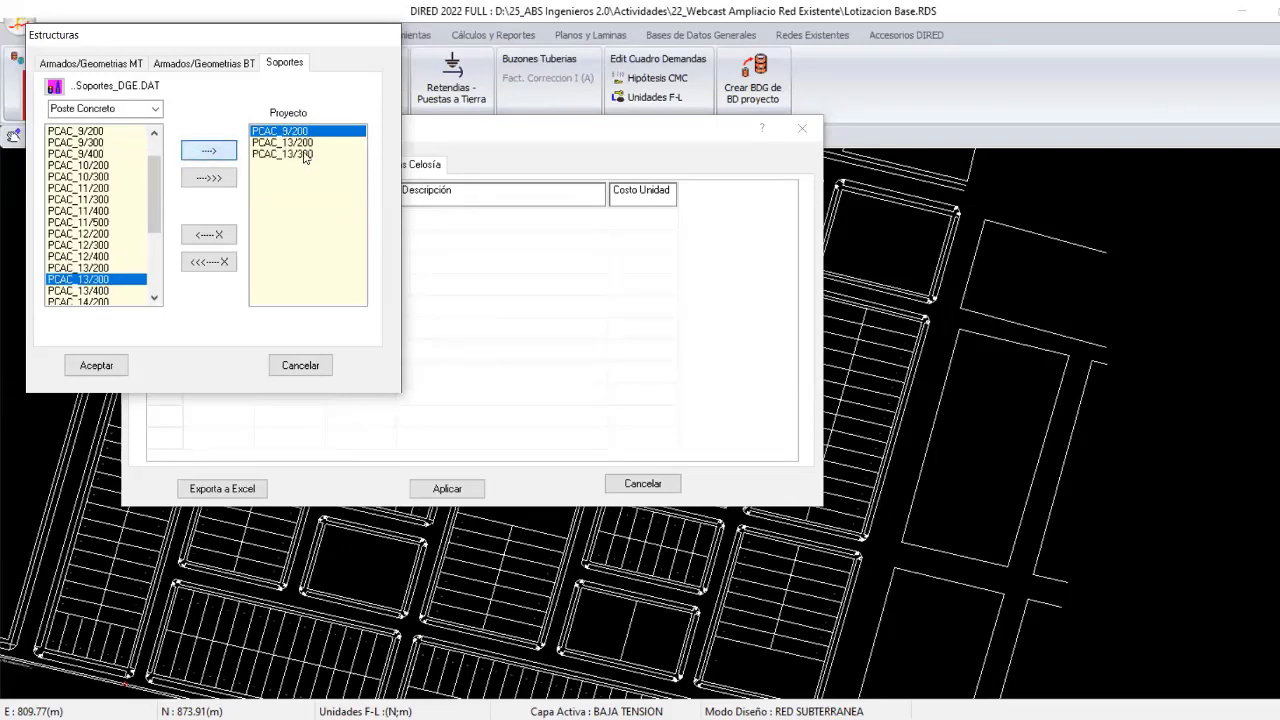
click(110, 365)
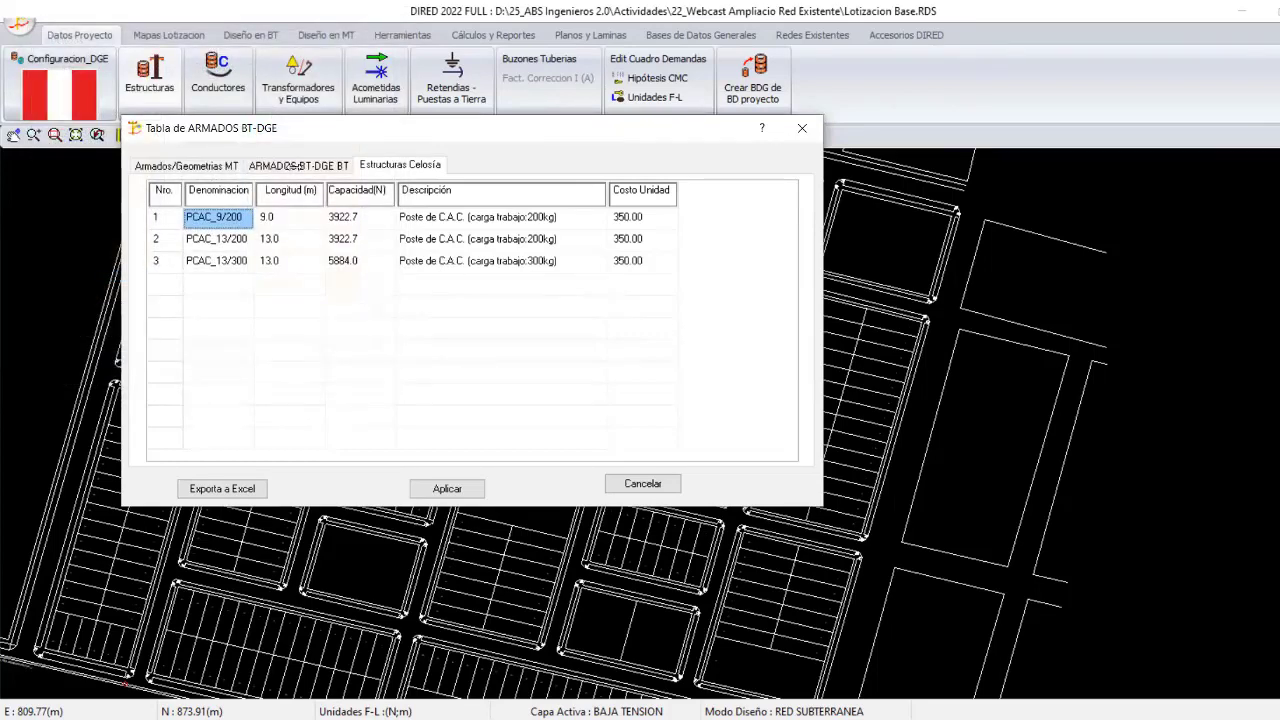
Check the BT structures table, then apply the structure and pole choices.
click(300, 167)
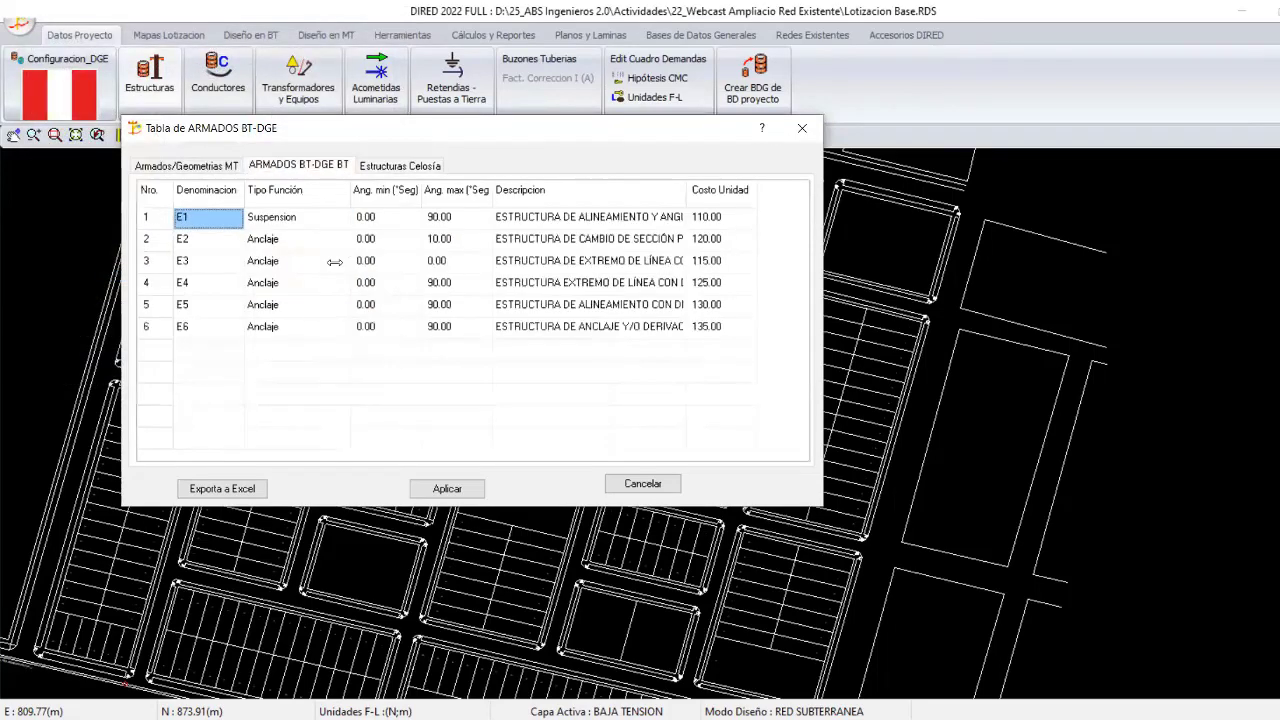
key(ctrl+Tab)
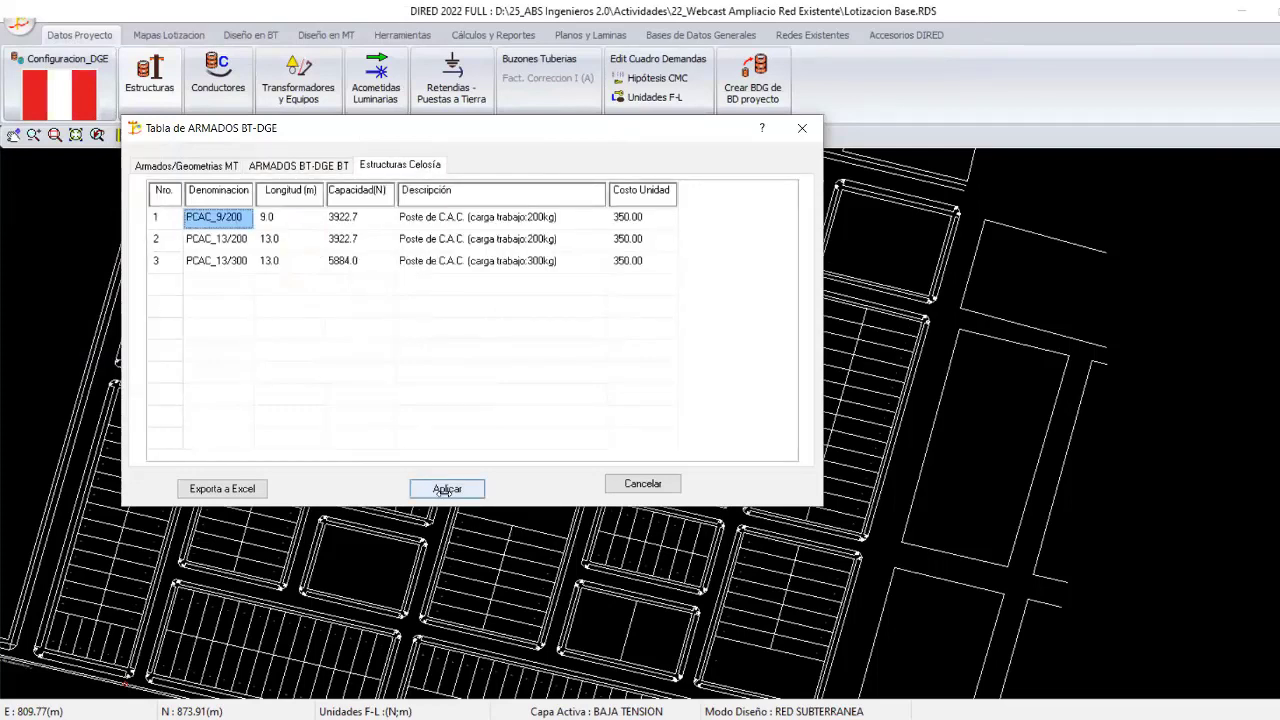
click(447, 490)
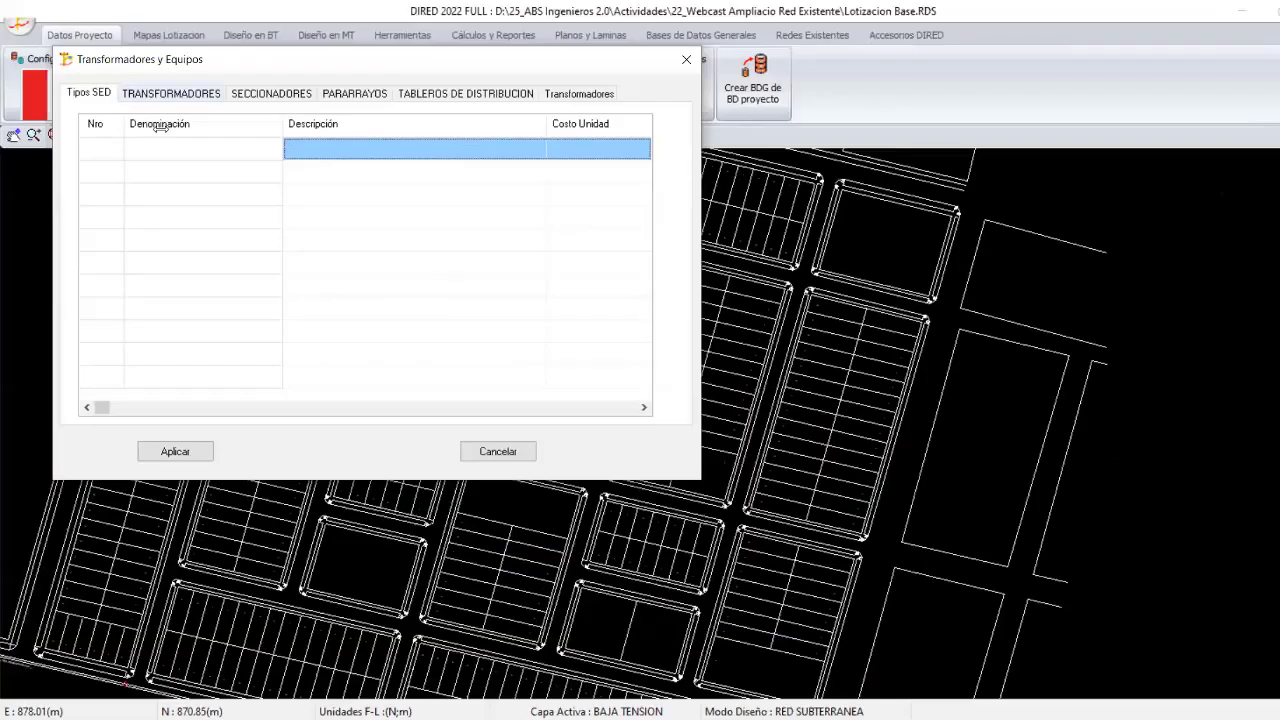
Add STB-3 as the project's Tipos SED substation type, confirm it, and go to transformers.
right_click(146, 148)
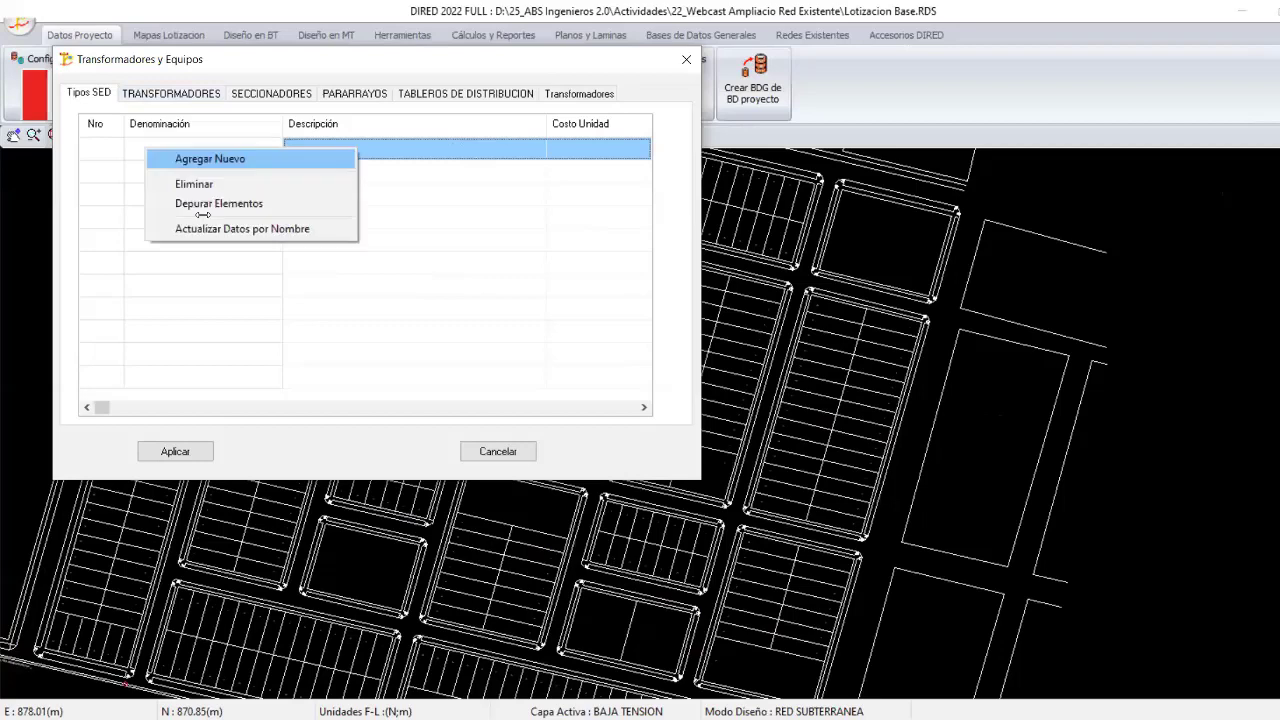
click(210, 158)
click(115, 301)
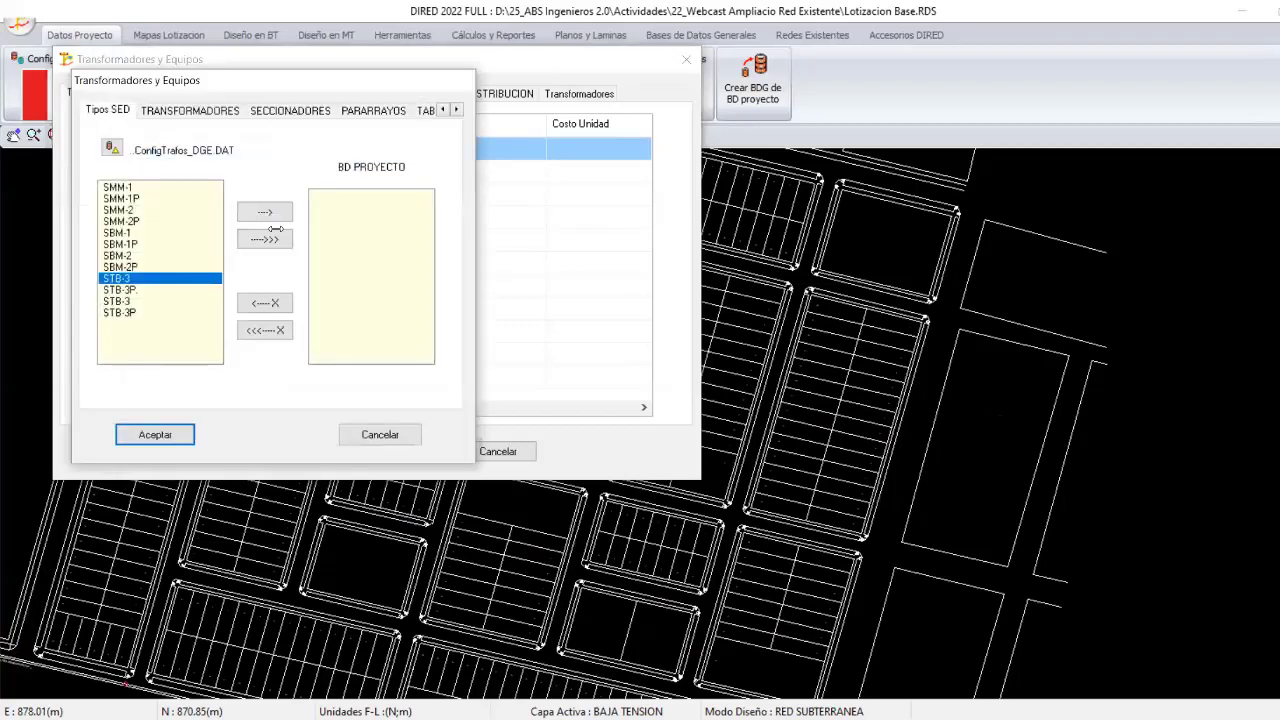
click(274, 220)
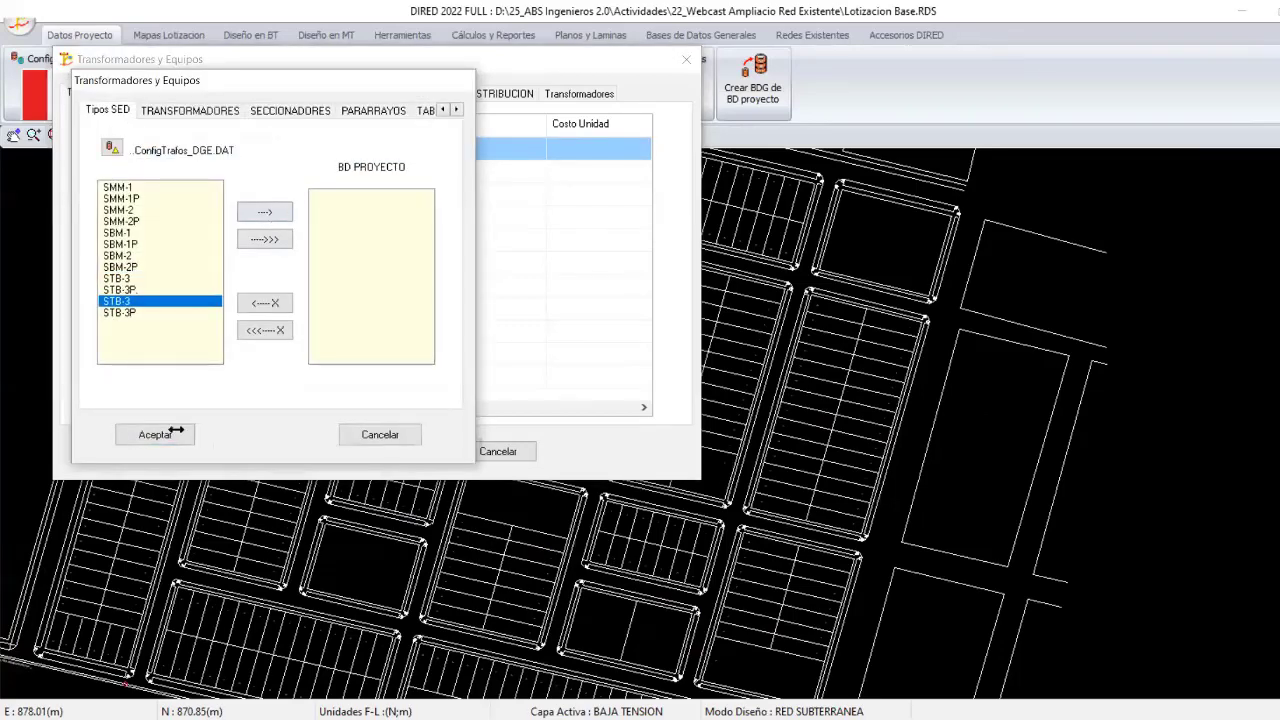
click(174, 432)
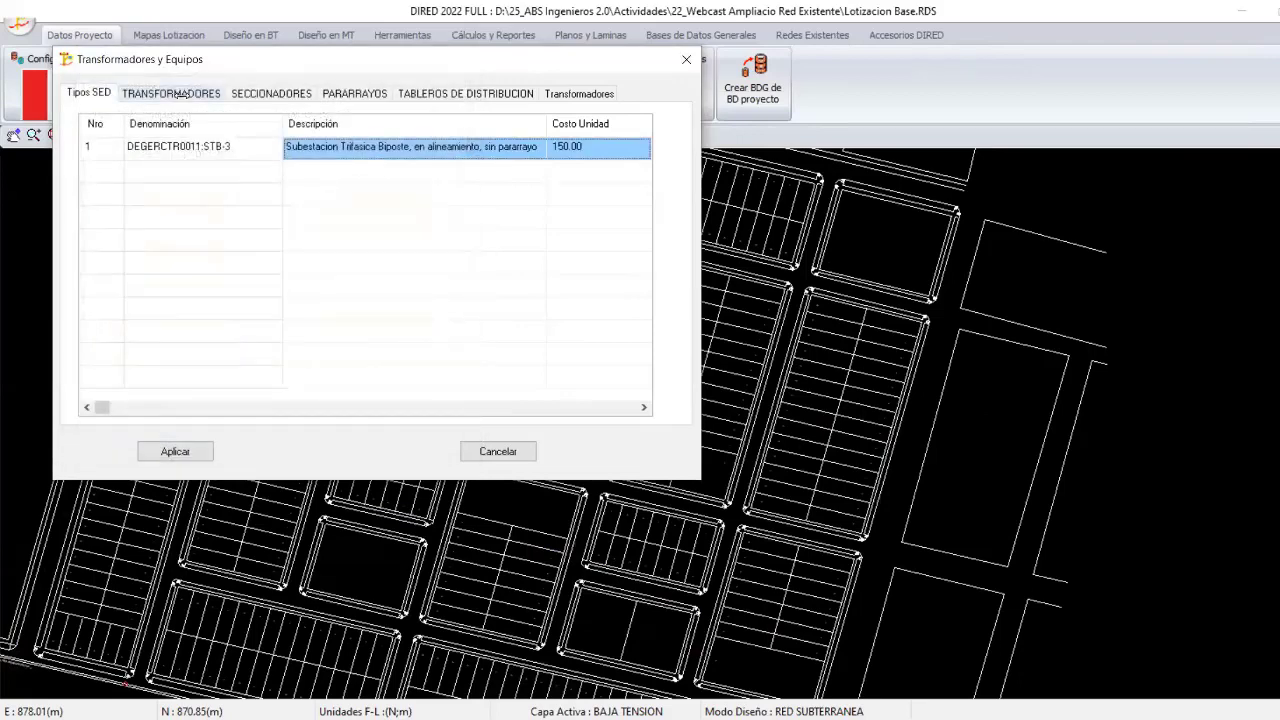
click(178, 93)
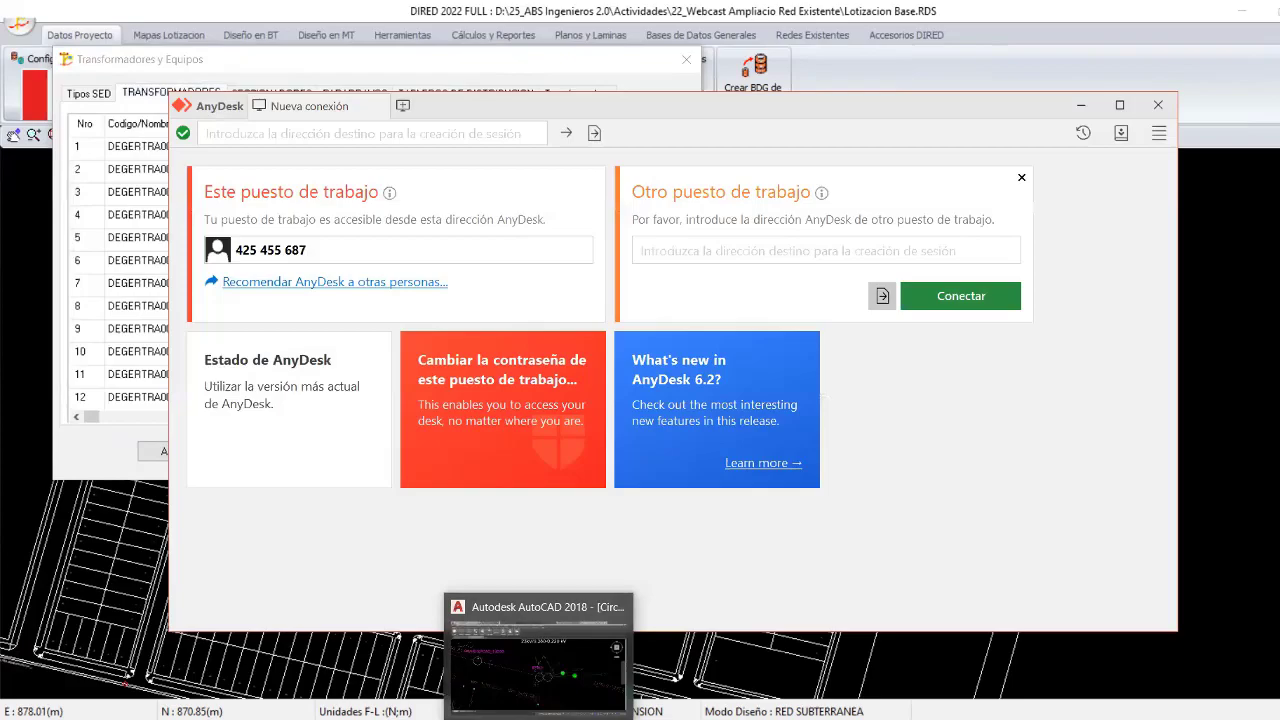
Check the STB-3 transformer in the drawing, then add the 40 kVA YY_22.9_380/220(40) transformer.
click(538, 665)
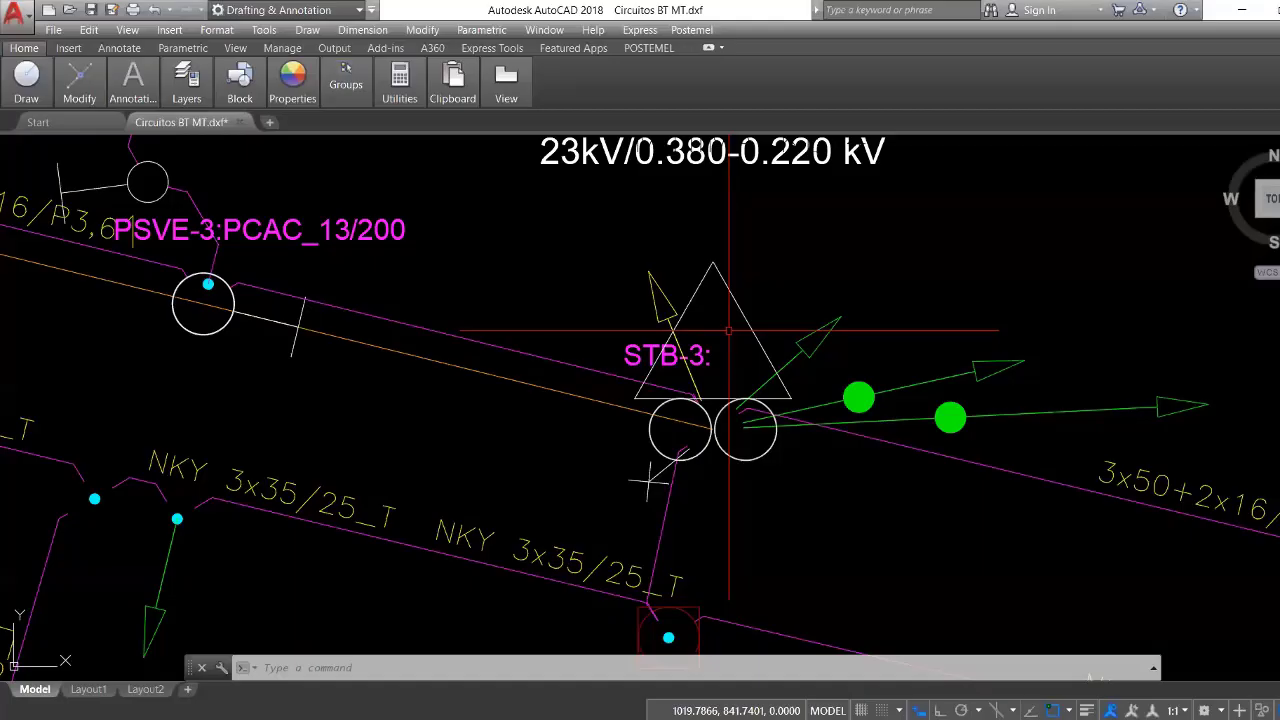
middle_drag(728, 330, 606, 528)
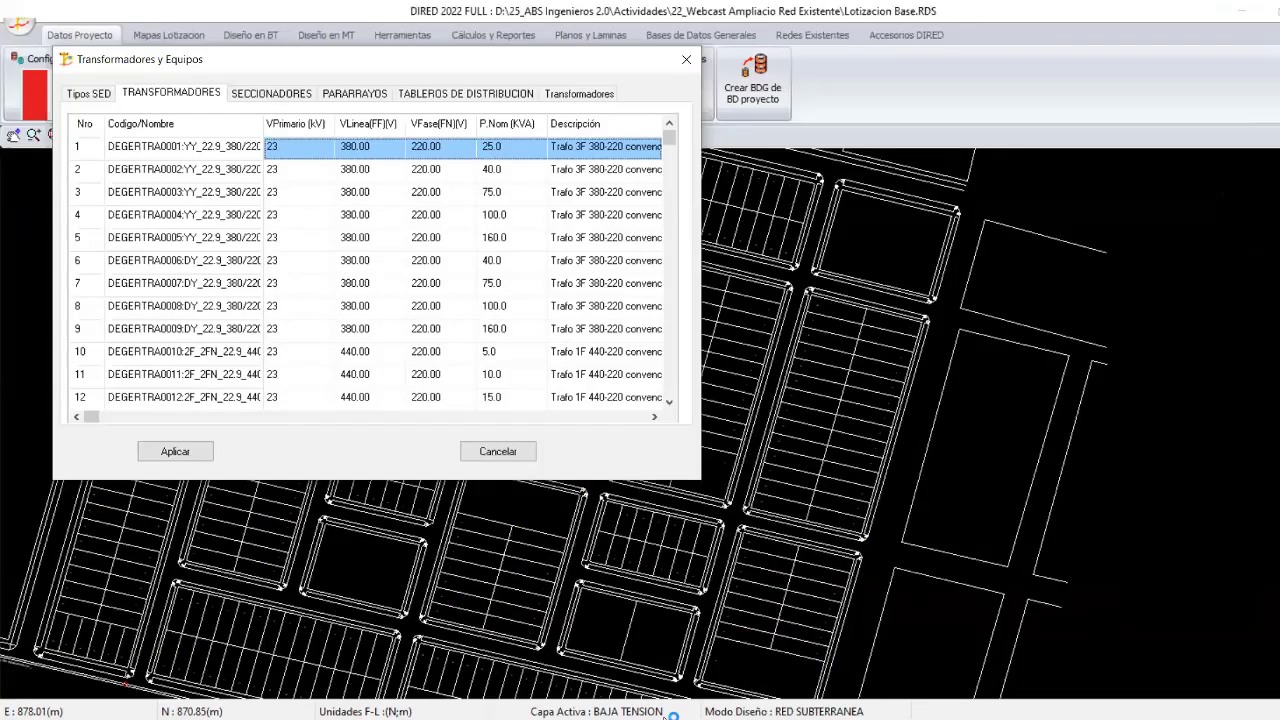
right_click(193, 147)
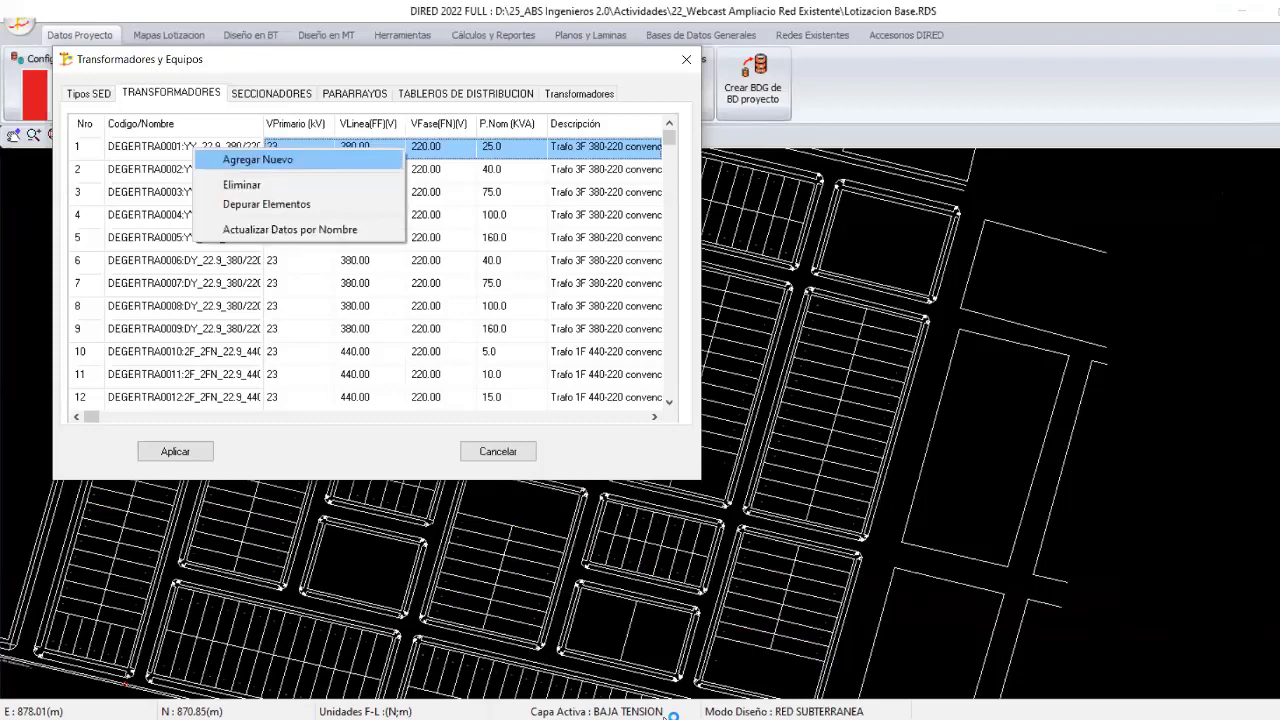
key(Down)
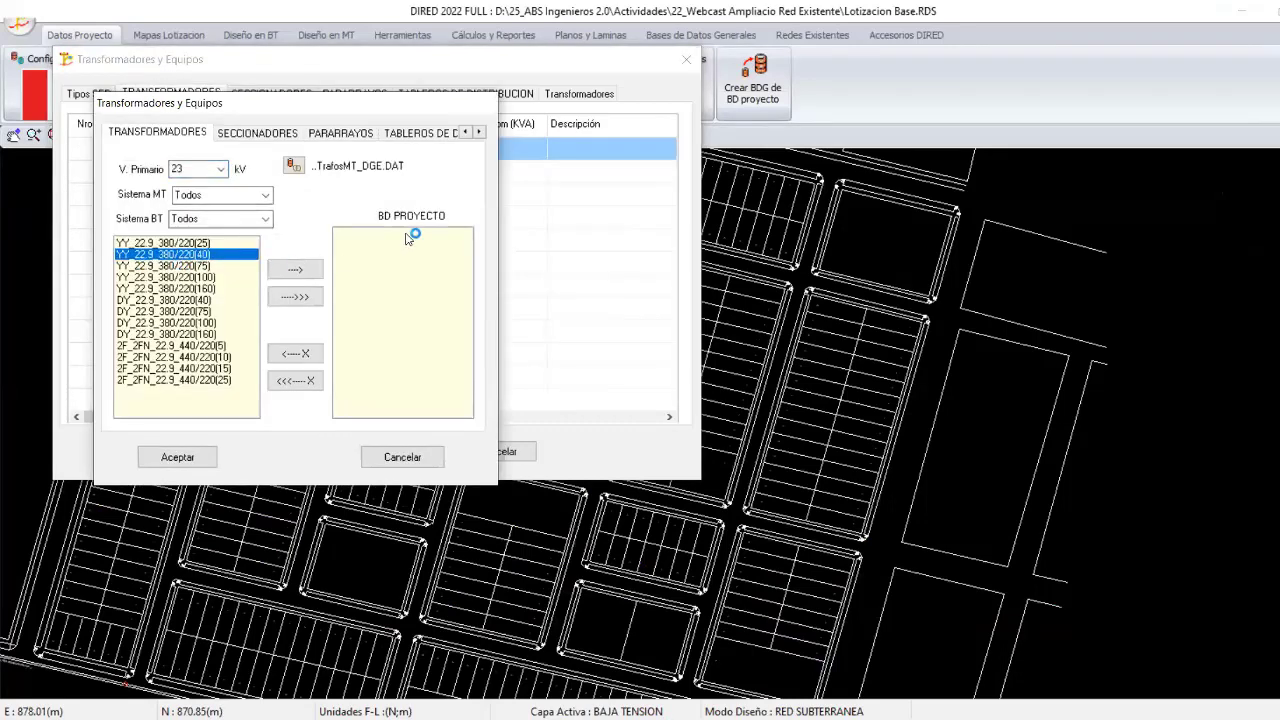
click(305, 270)
key(Return)
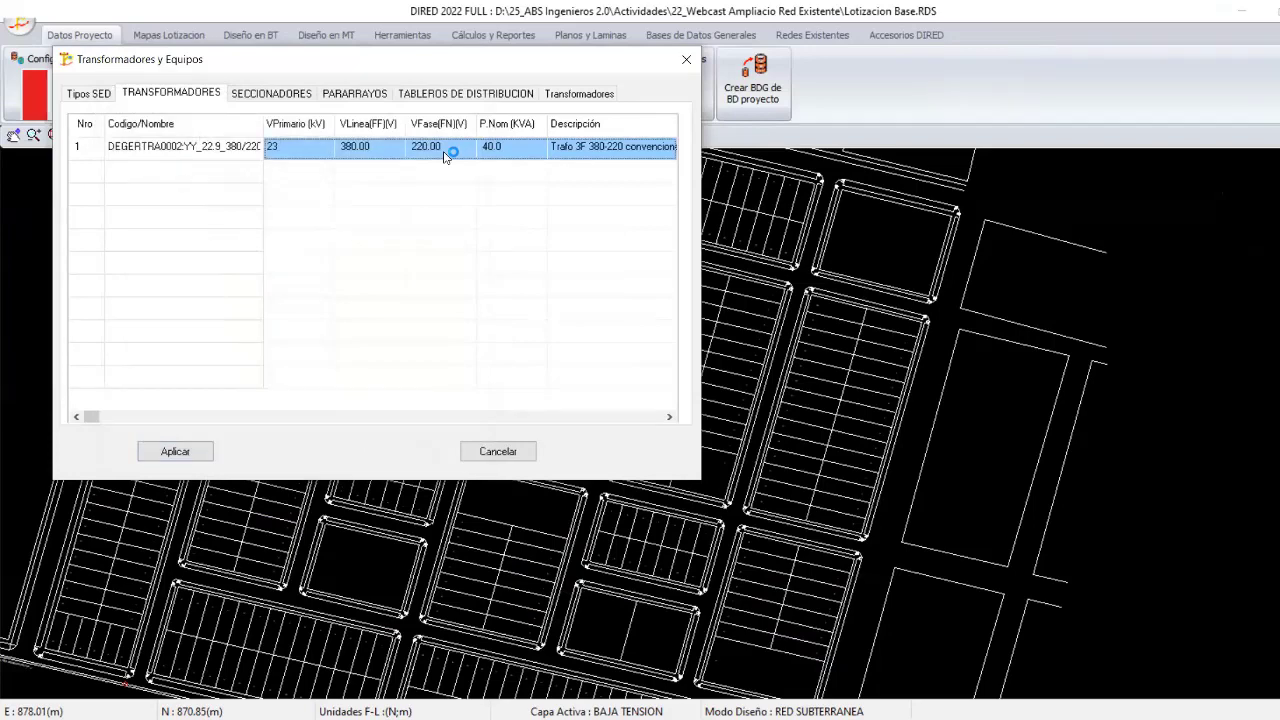
Review the loaded substation types, then zoom around the SE-02 40 kVA transformer in AutoCAD.
click(90, 94)
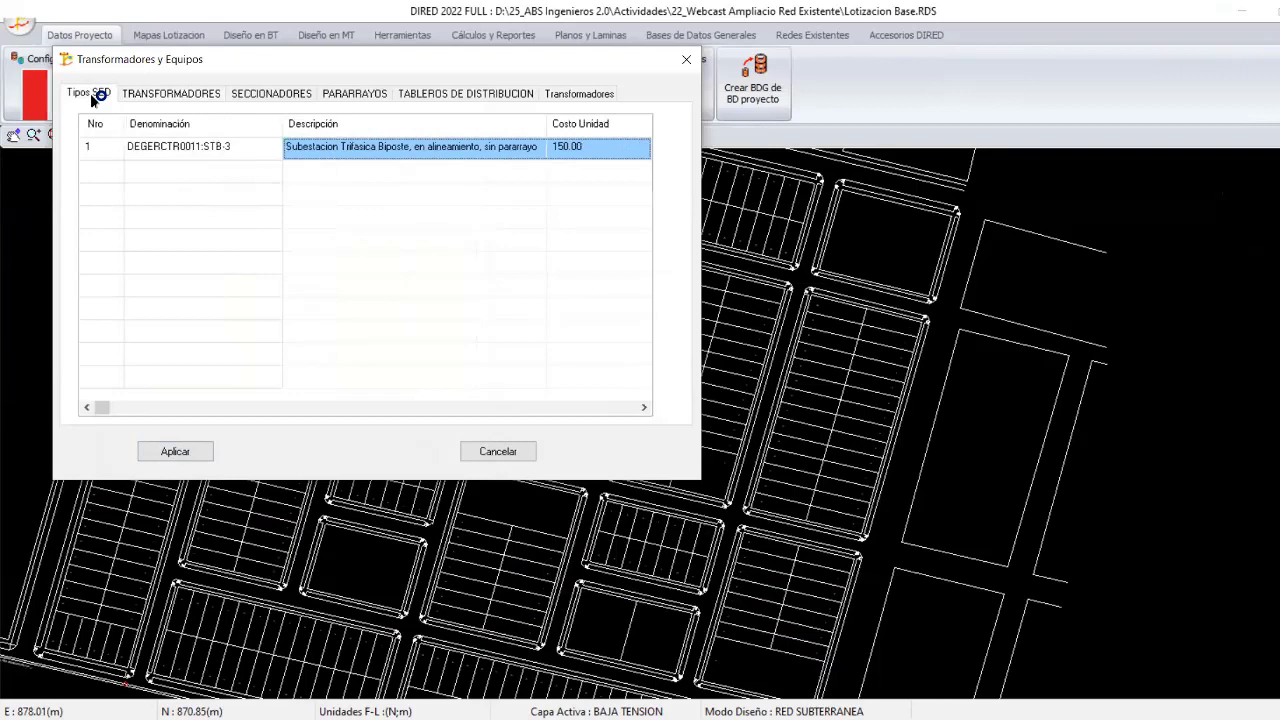
key(Escape)
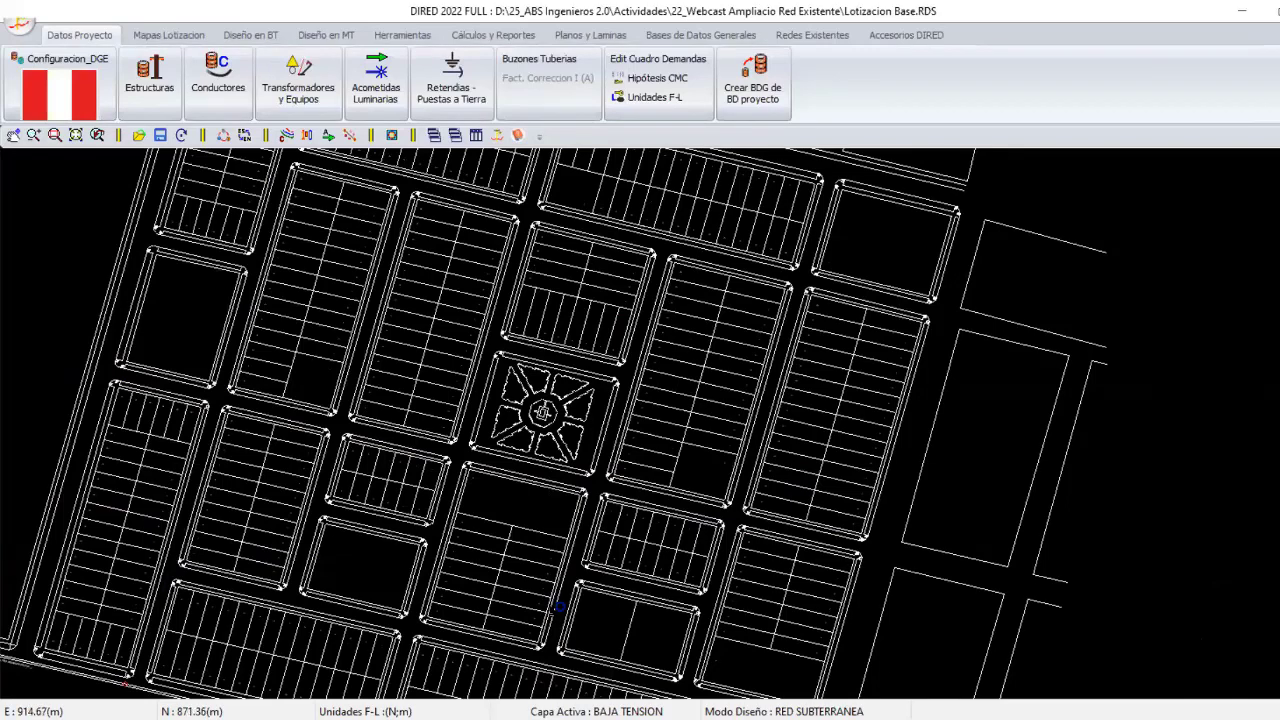
key(alt+Tab)
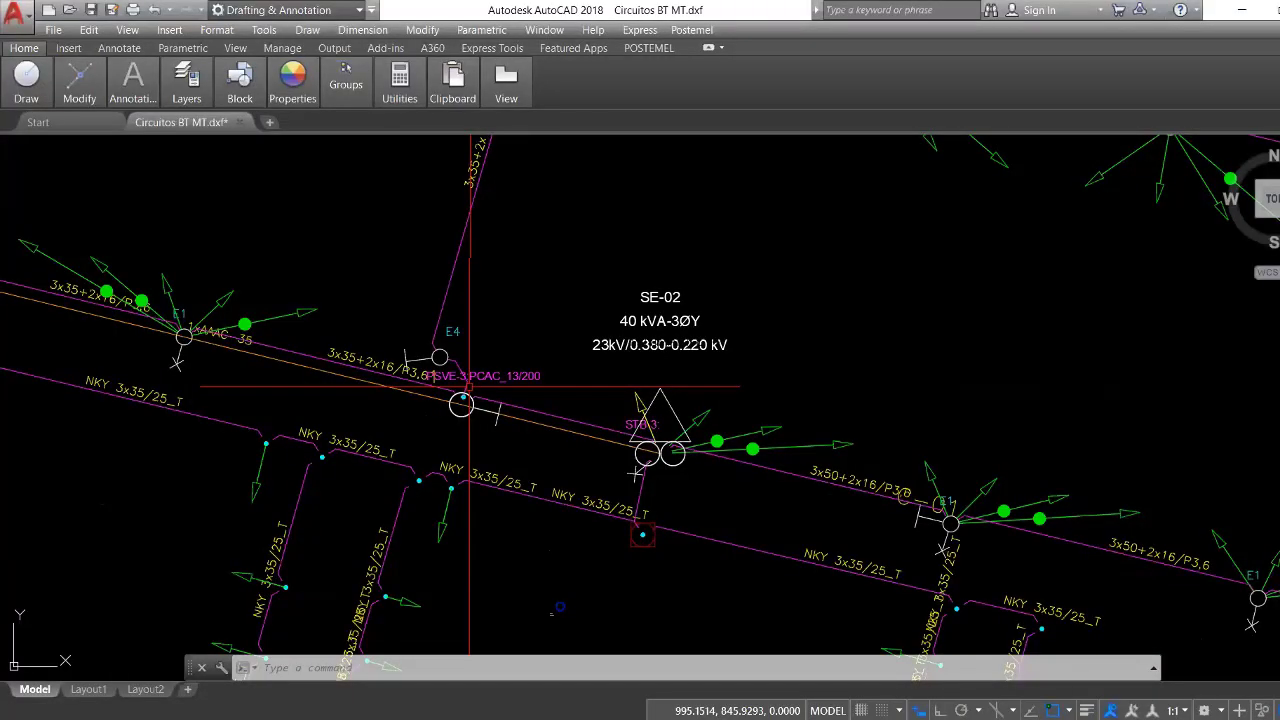
scroll(470, 386, up, 2)
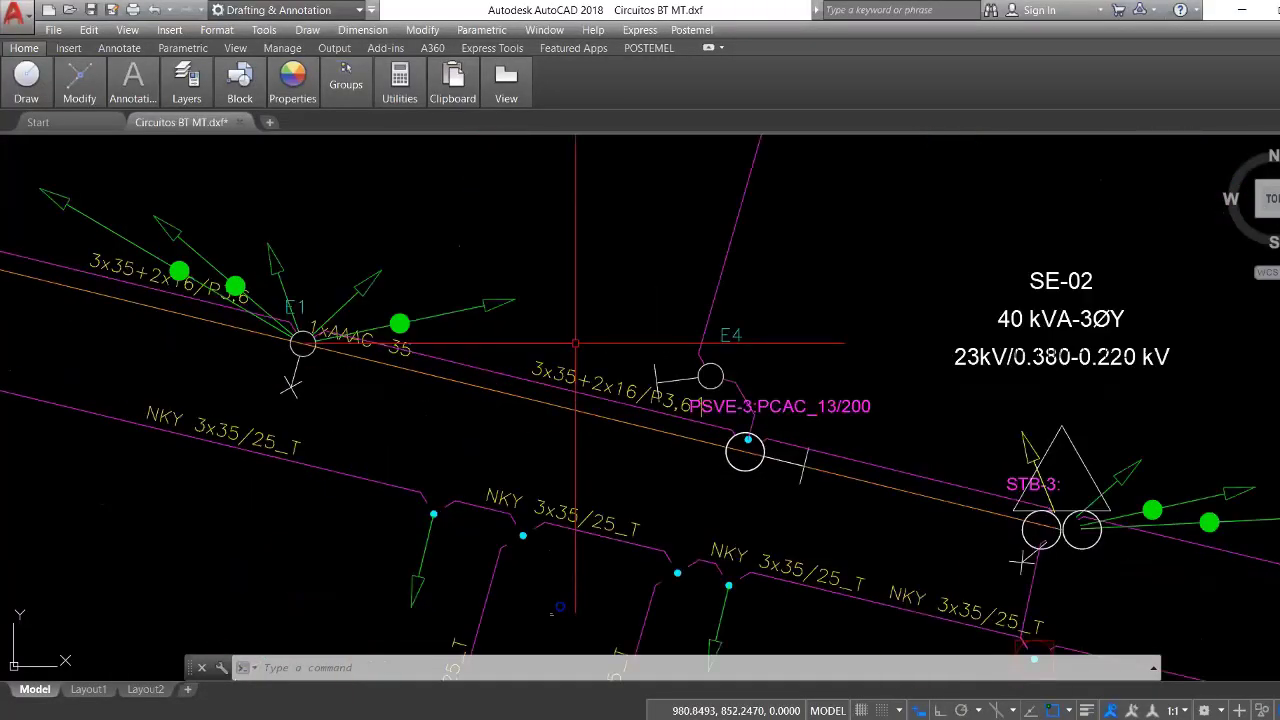
scroll(246, 318, up, 2)
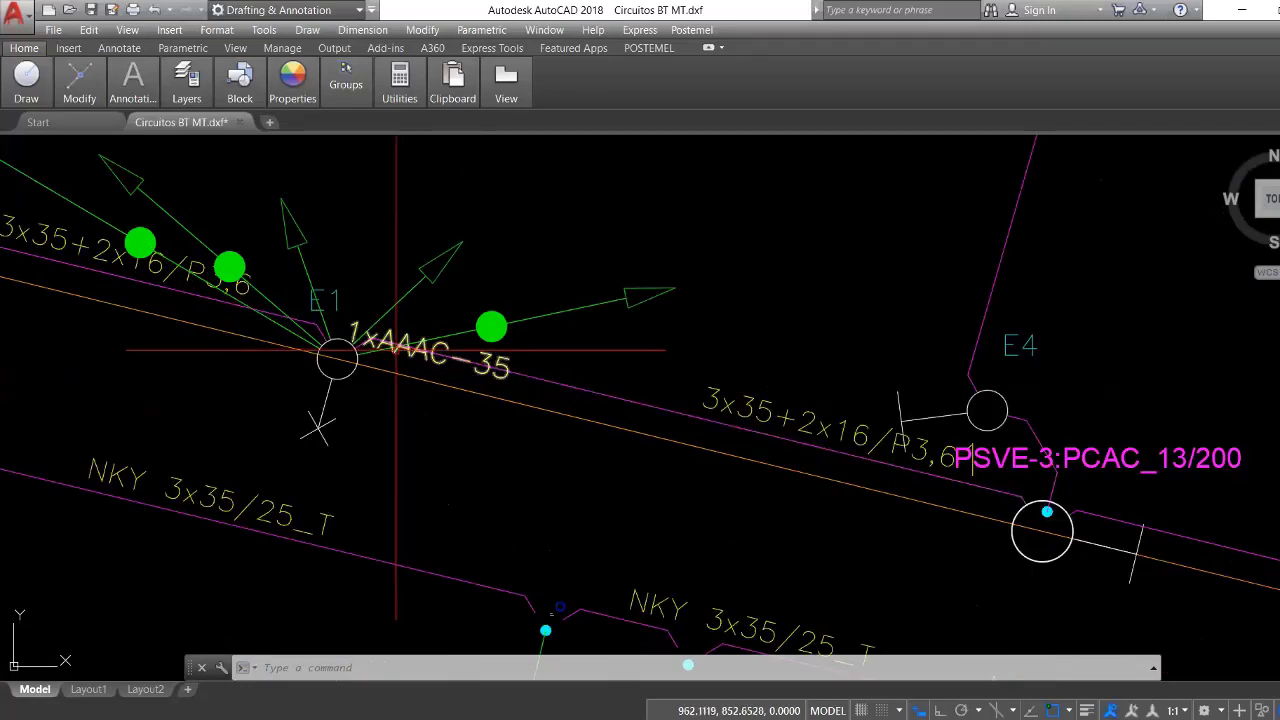
scroll(463, 375, down, 2)
scroll(429, 398, up, 2)
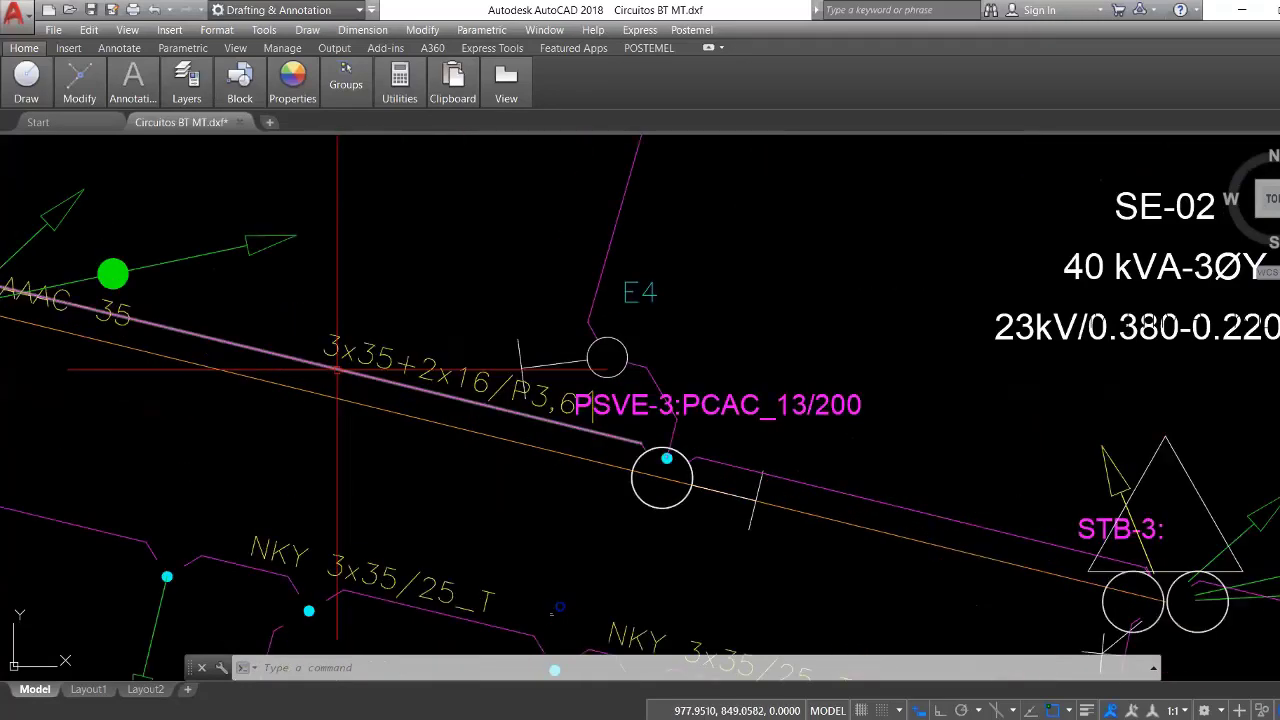
scroll(337, 370, up, 2)
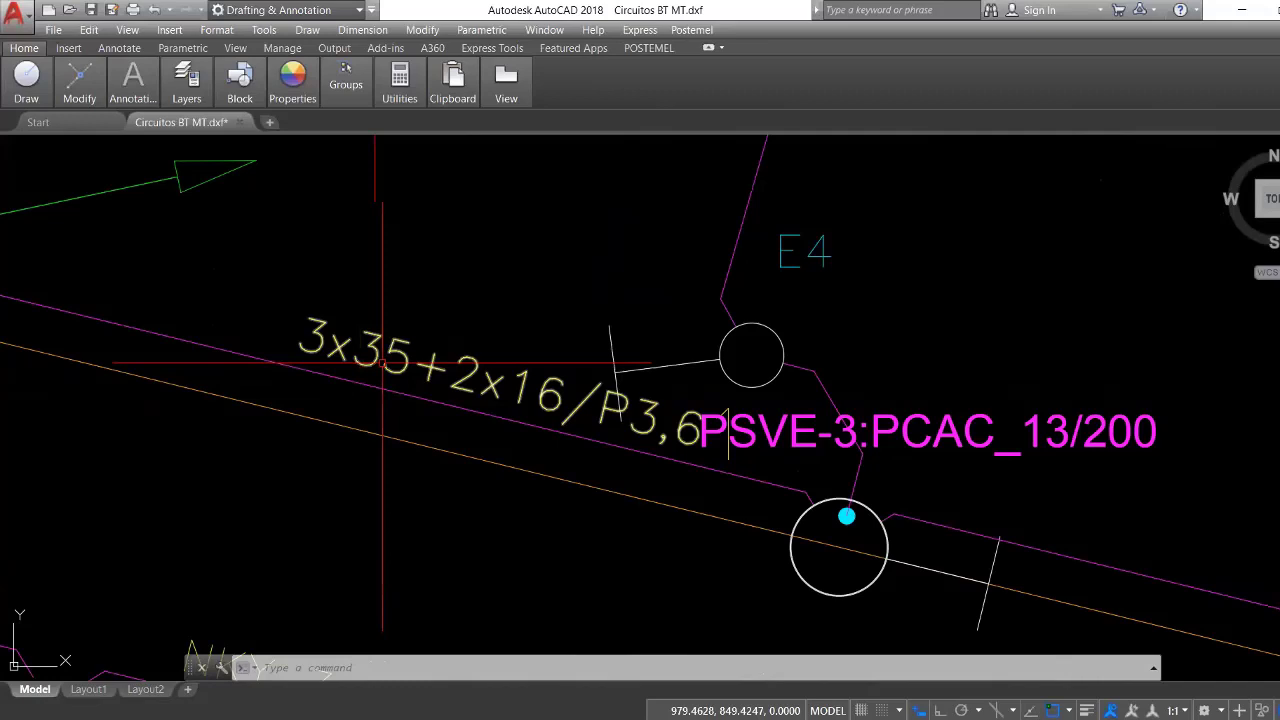
scroll(510, 423, down, 2)
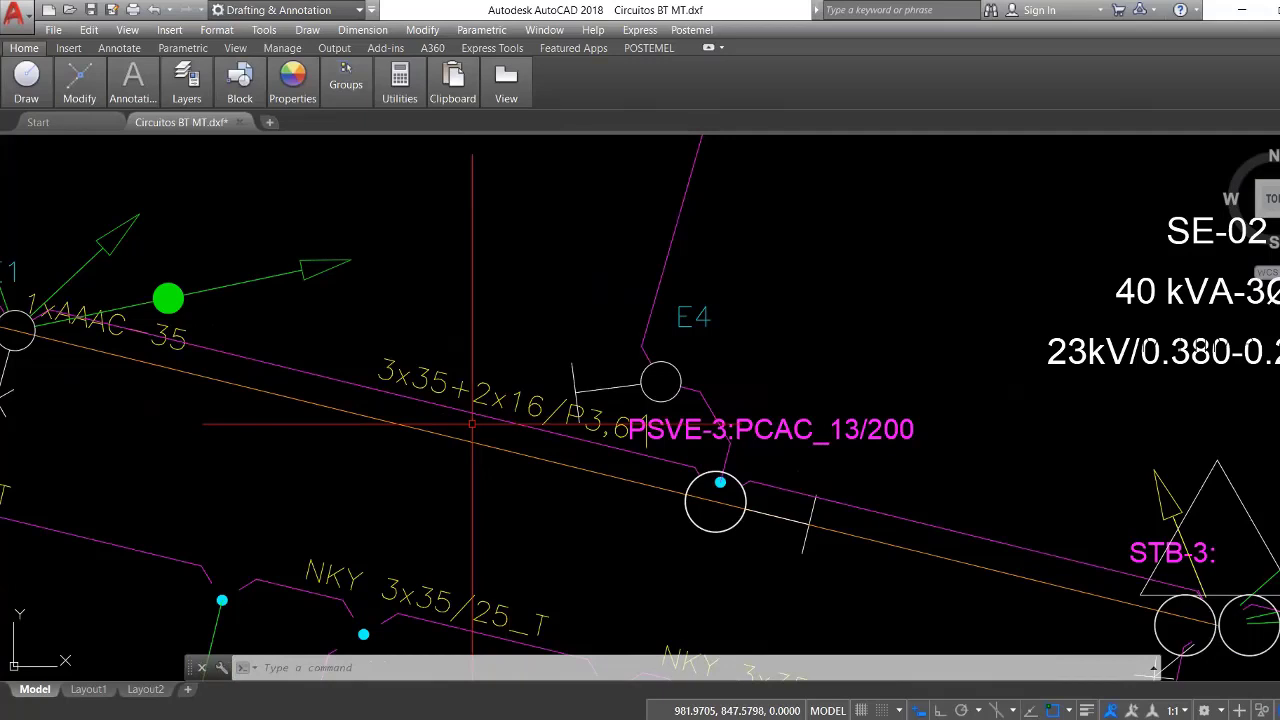
scroll(472, 424, down, 1)
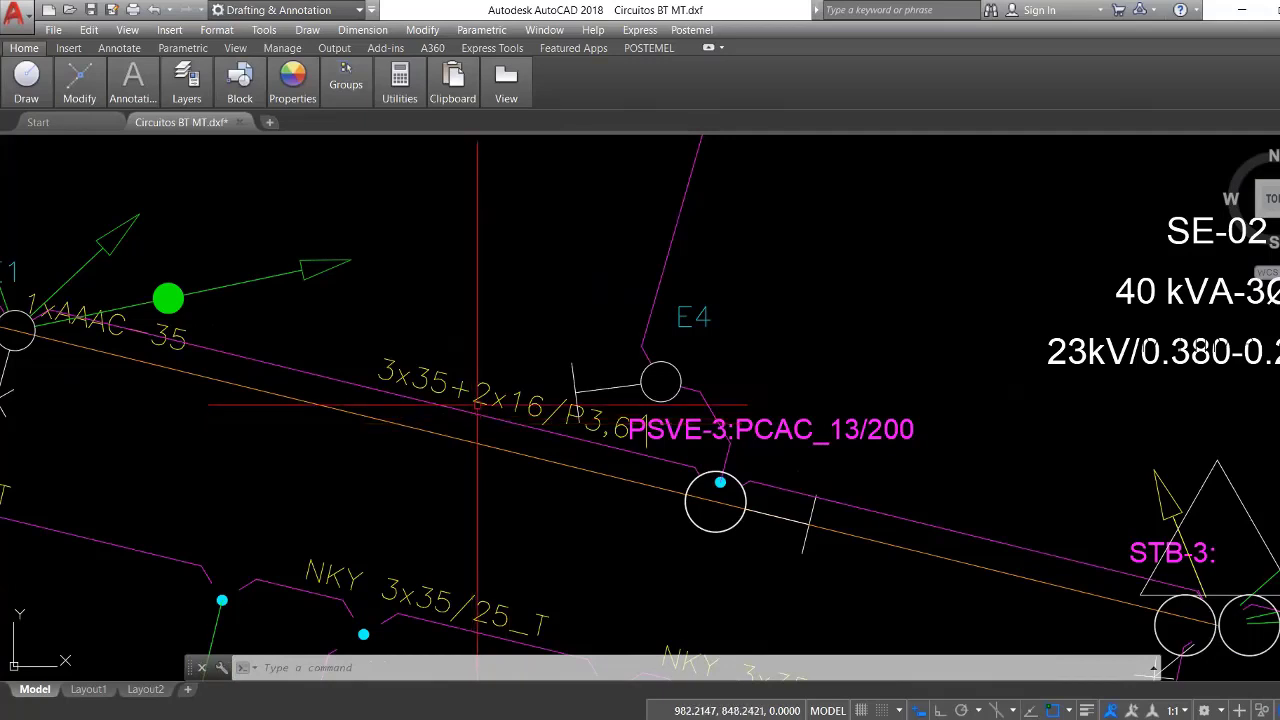
scroll(433, 380, down, 1)
scroll(433, 390, down, 2)
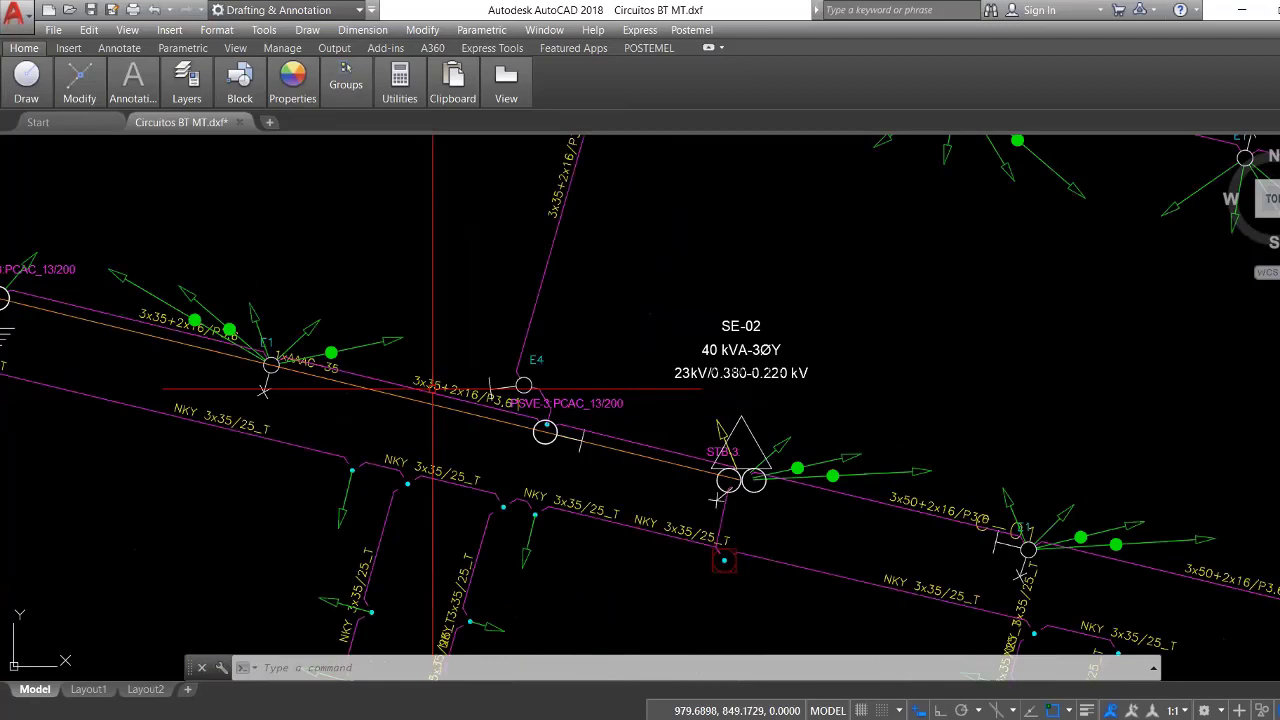
scroll(433, 390, down, 2)
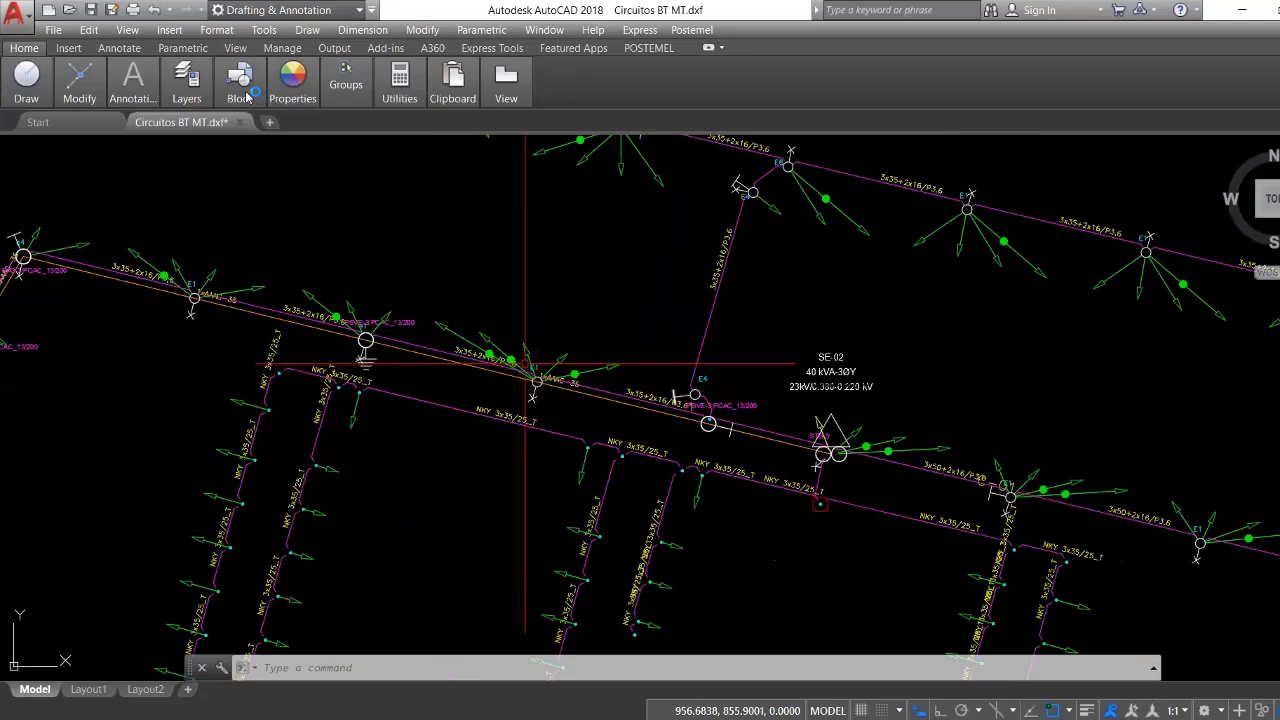
middle_drag(609, 395, 657, 411)
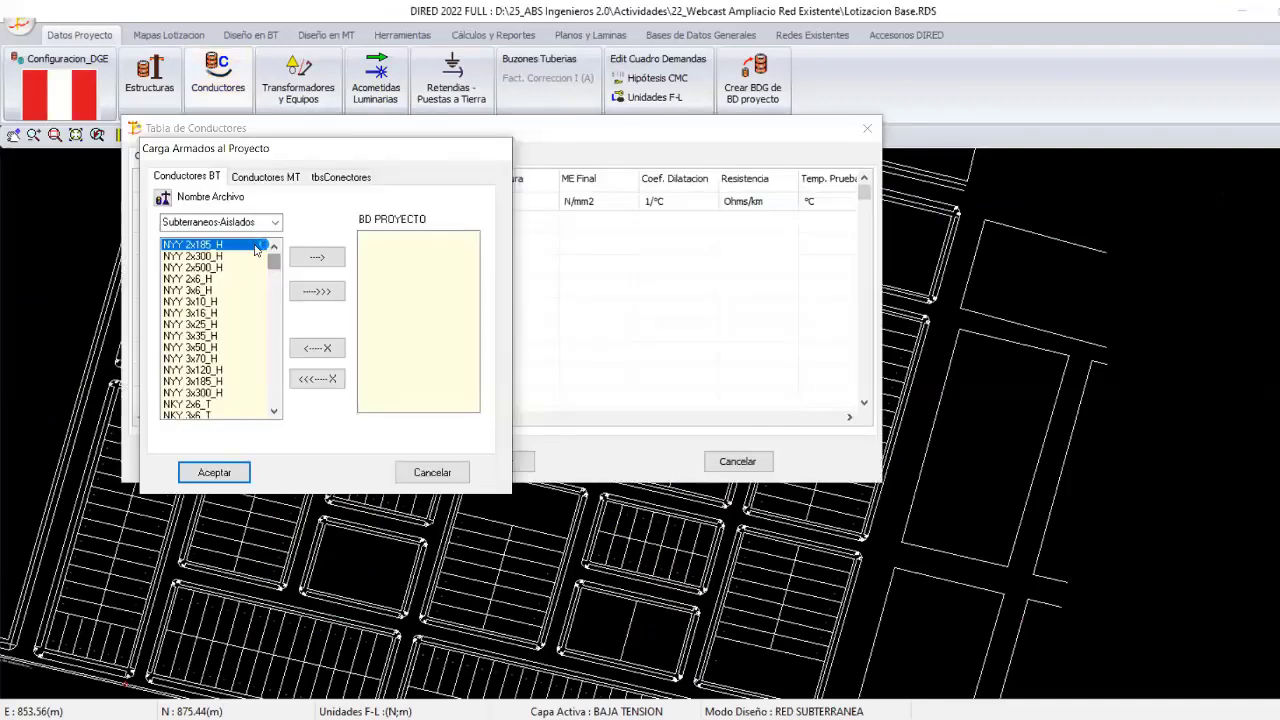
Add 3x35+2x16/P3,6 (Pre ensamblado) and NKY 3x35/25_T to the low-voltage conductor table.
click(240, 222)
click(215, 248)
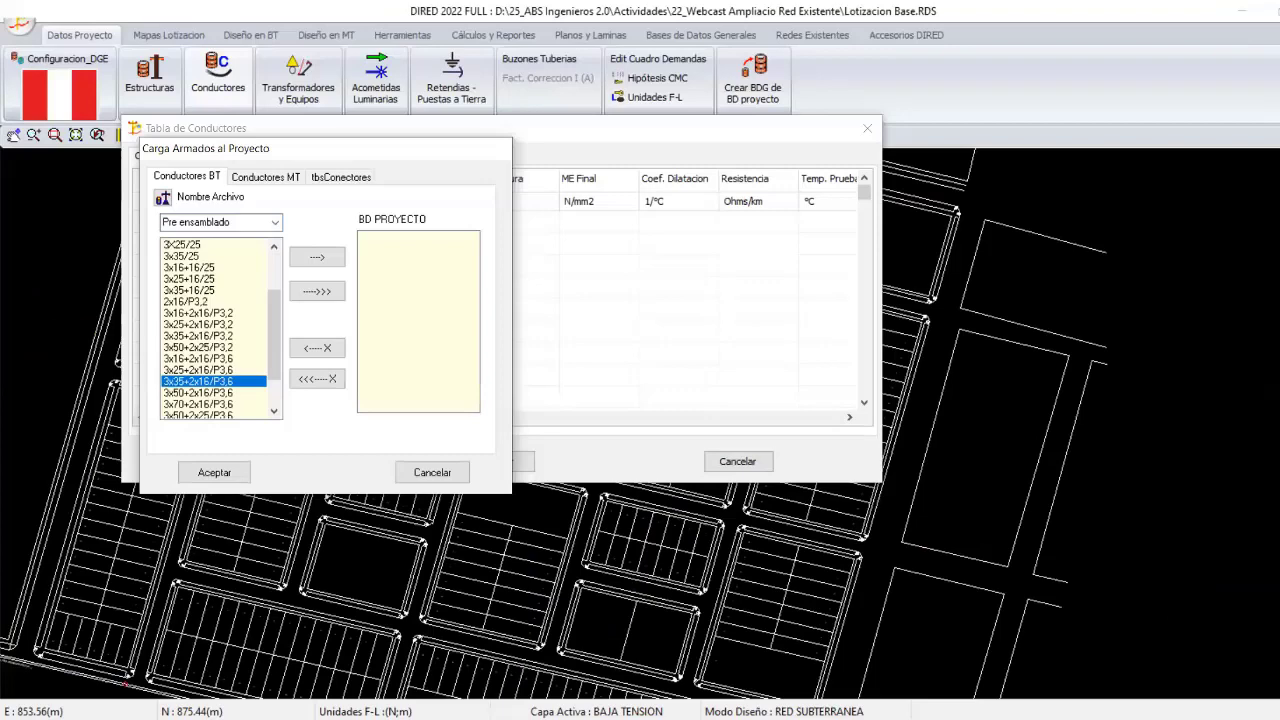
click(317, 257)
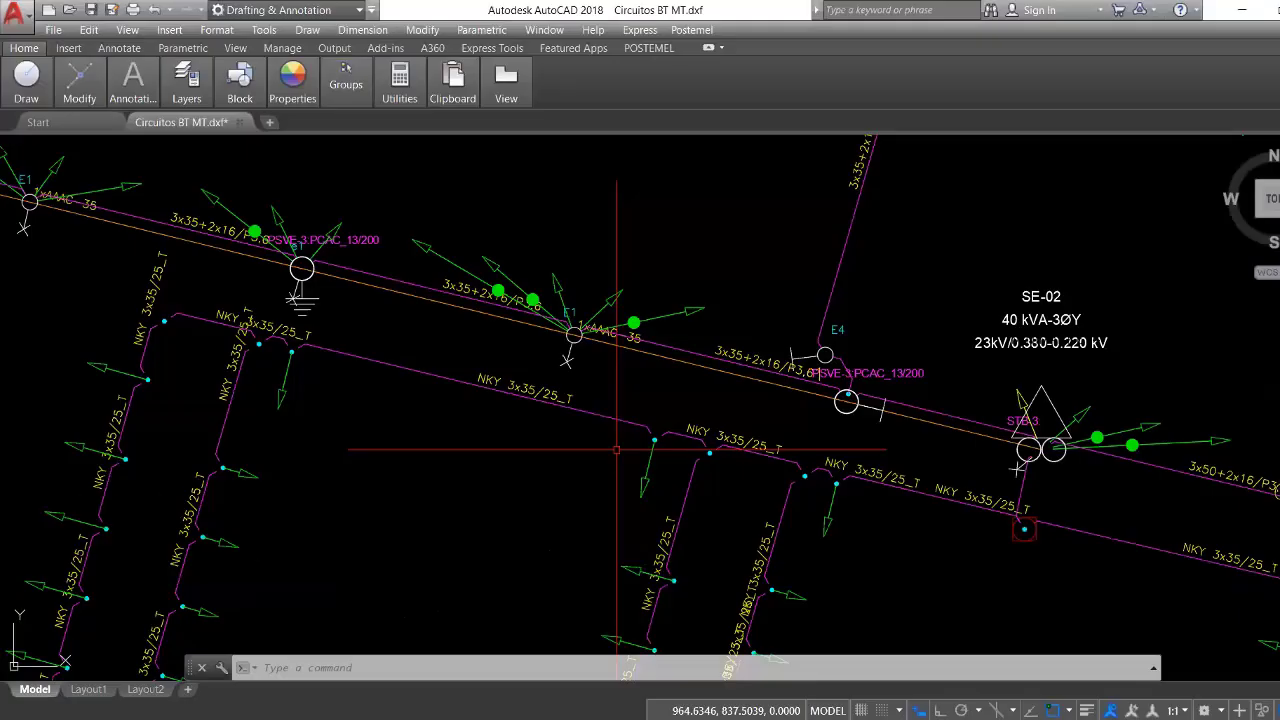
scroll(504, 390, up, 4)
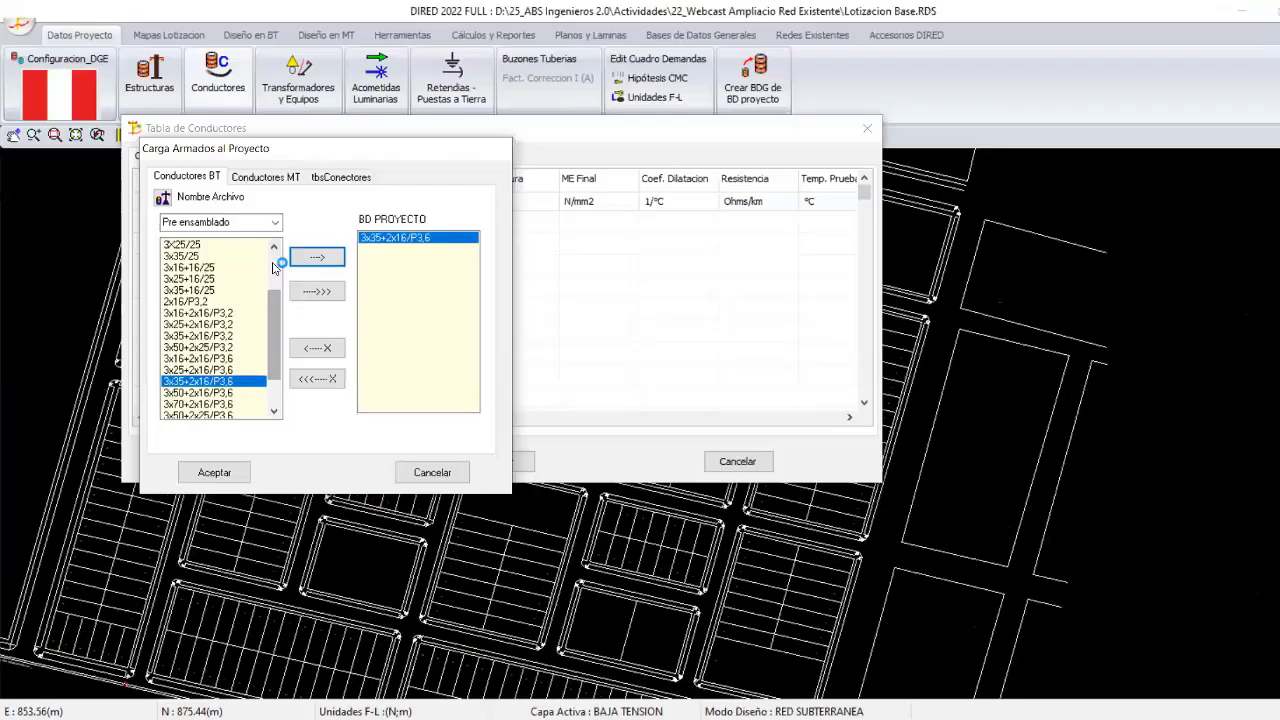
scroll(271, 360, down, 3)
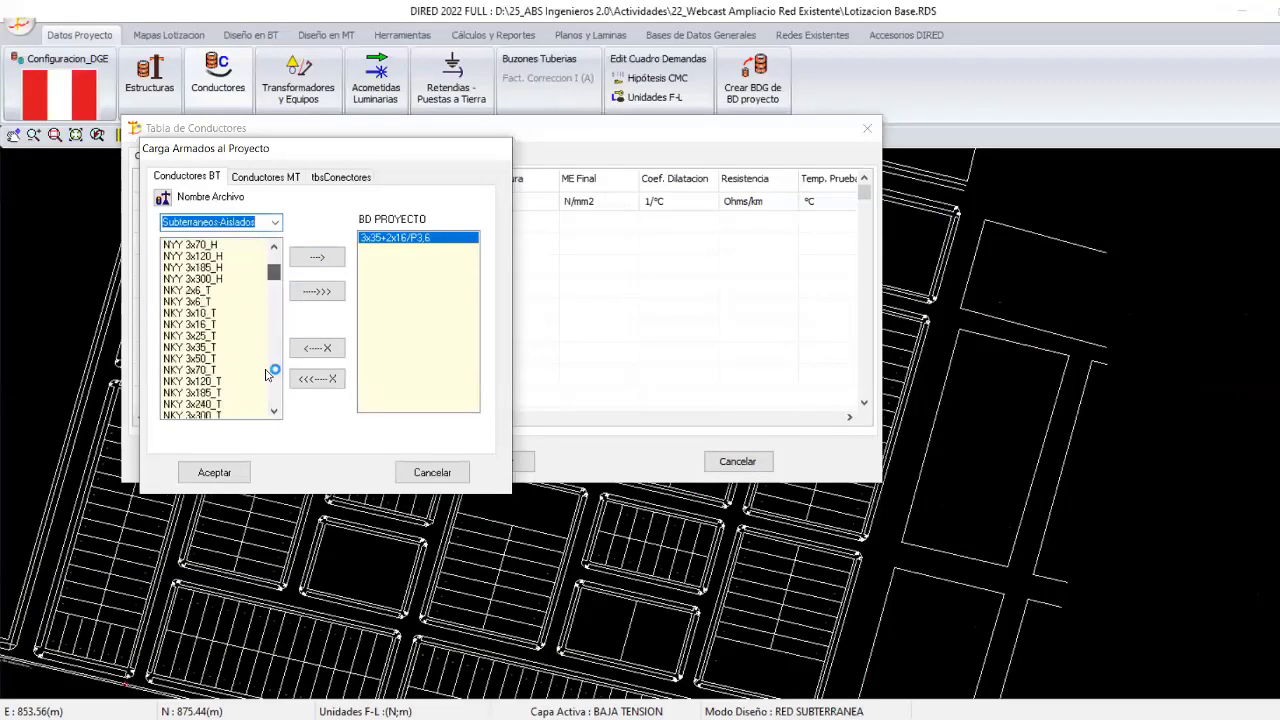
scroll(270, 390, down, 3)
scroll(268, 415, down, 5)
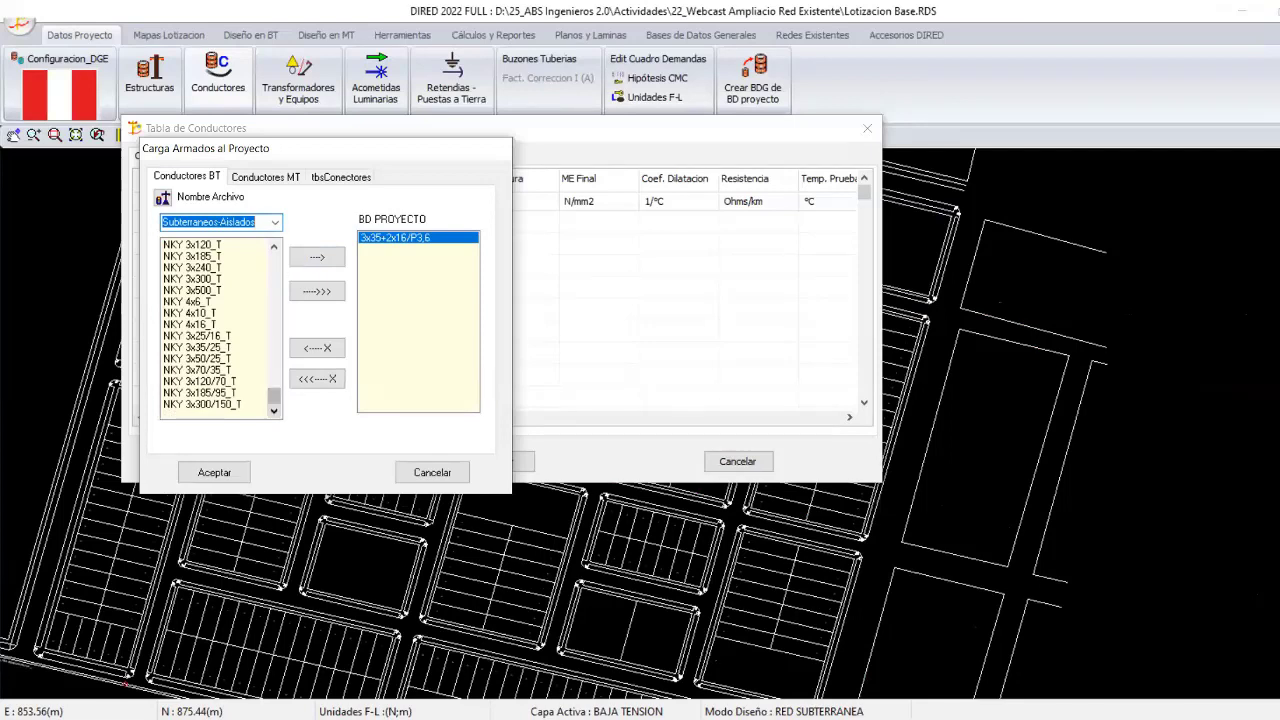
double_click(212, 346)
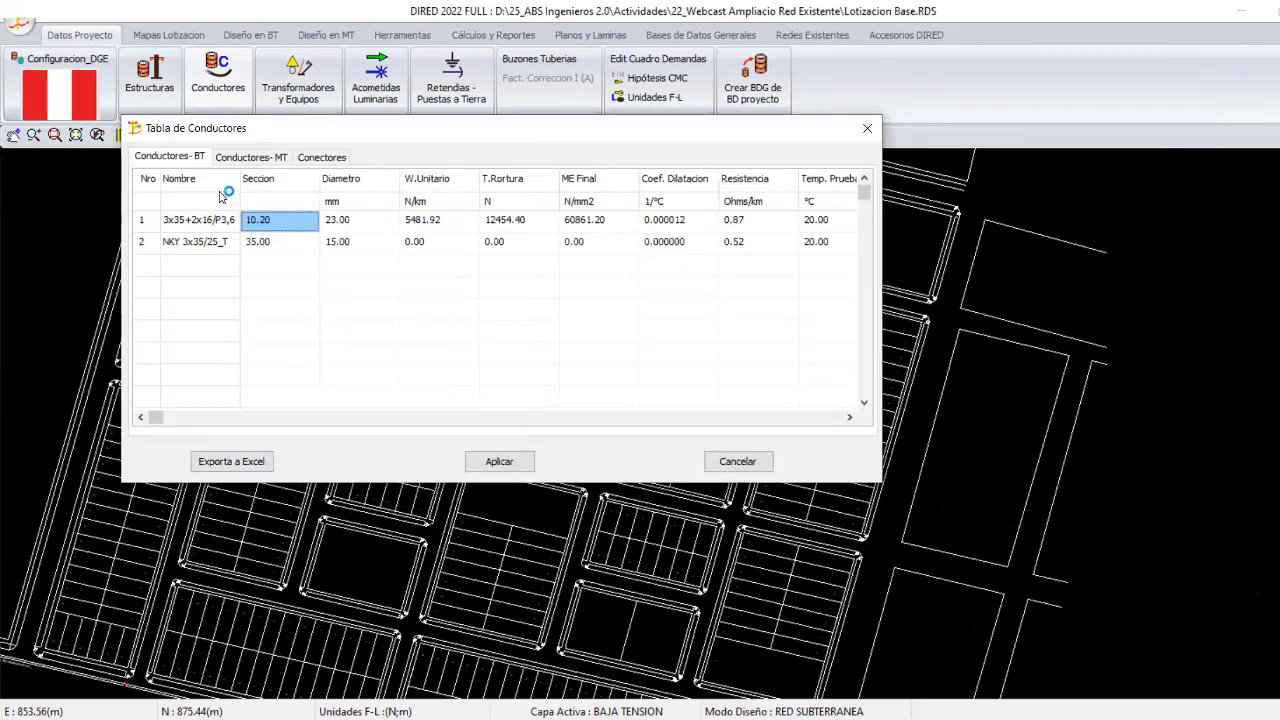
Clear all existing rows from the medium-voltage conductor table.
key(ctrl+Tab)
right_click(289, 237)
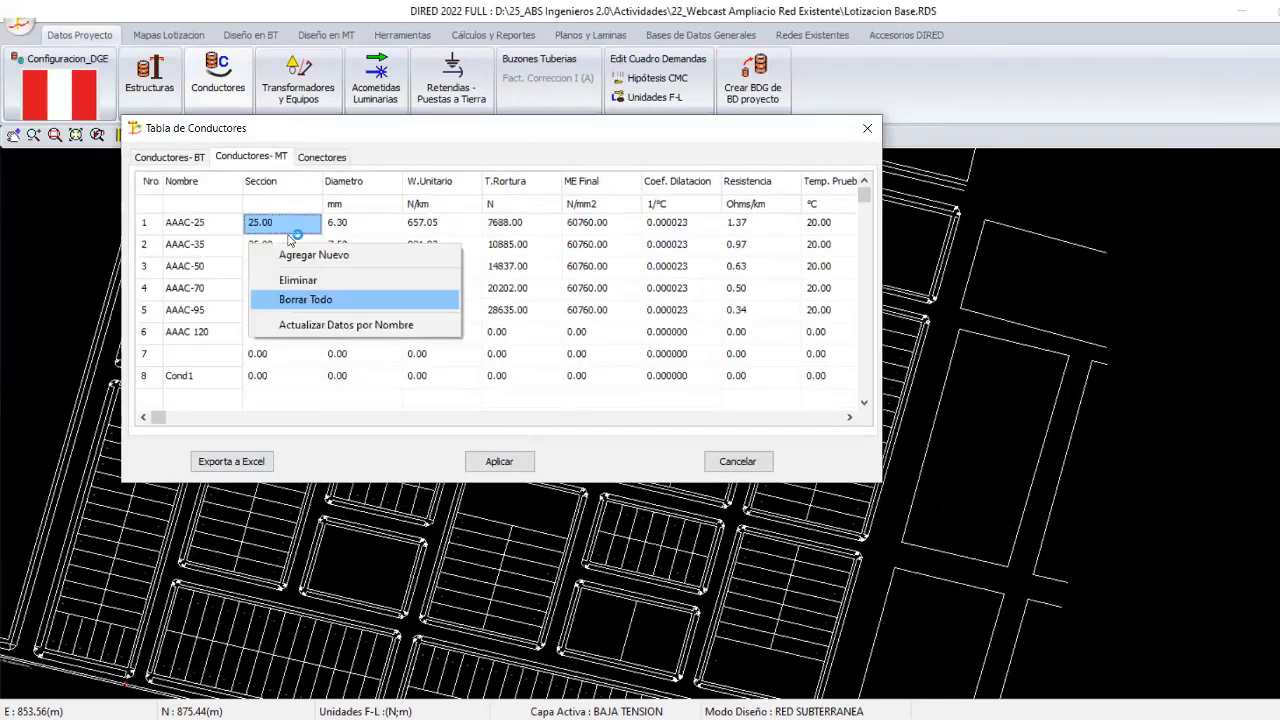
click(305, 299)
Load AAAC-35 into the MT conductor table and close the conductor table.
right_click(268, 225)
click(300, 235)
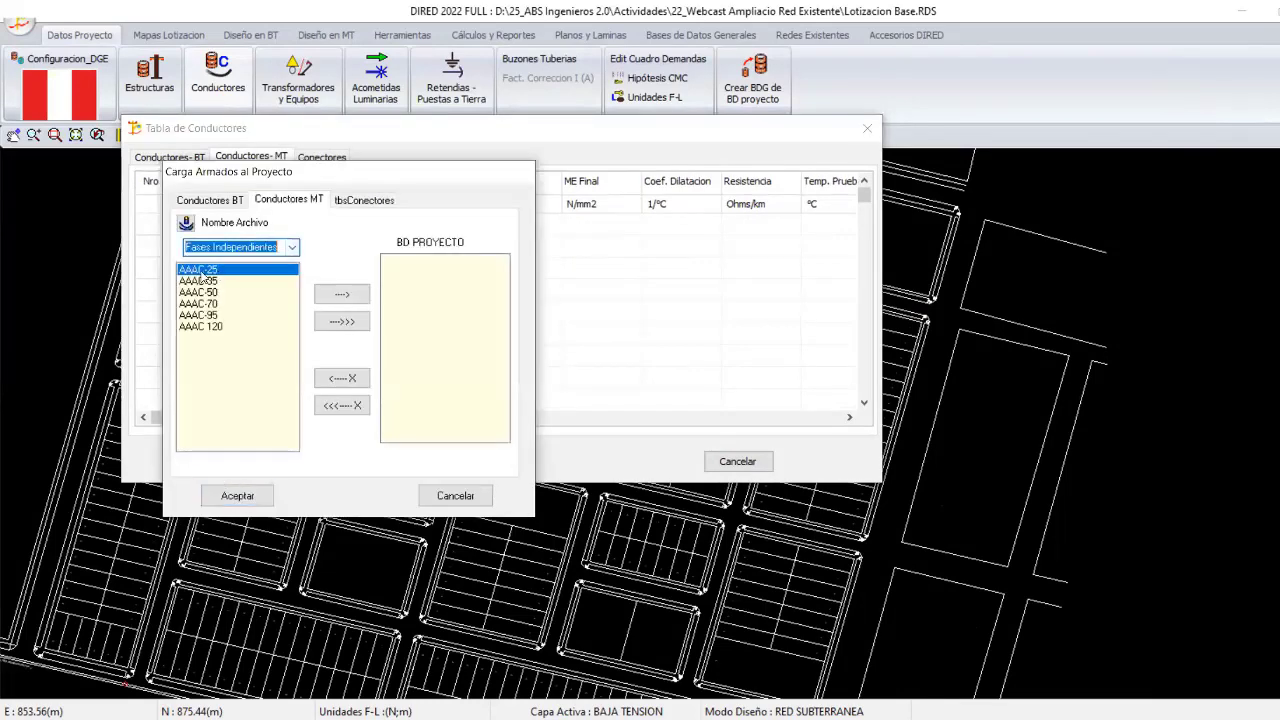
click(207, 281)
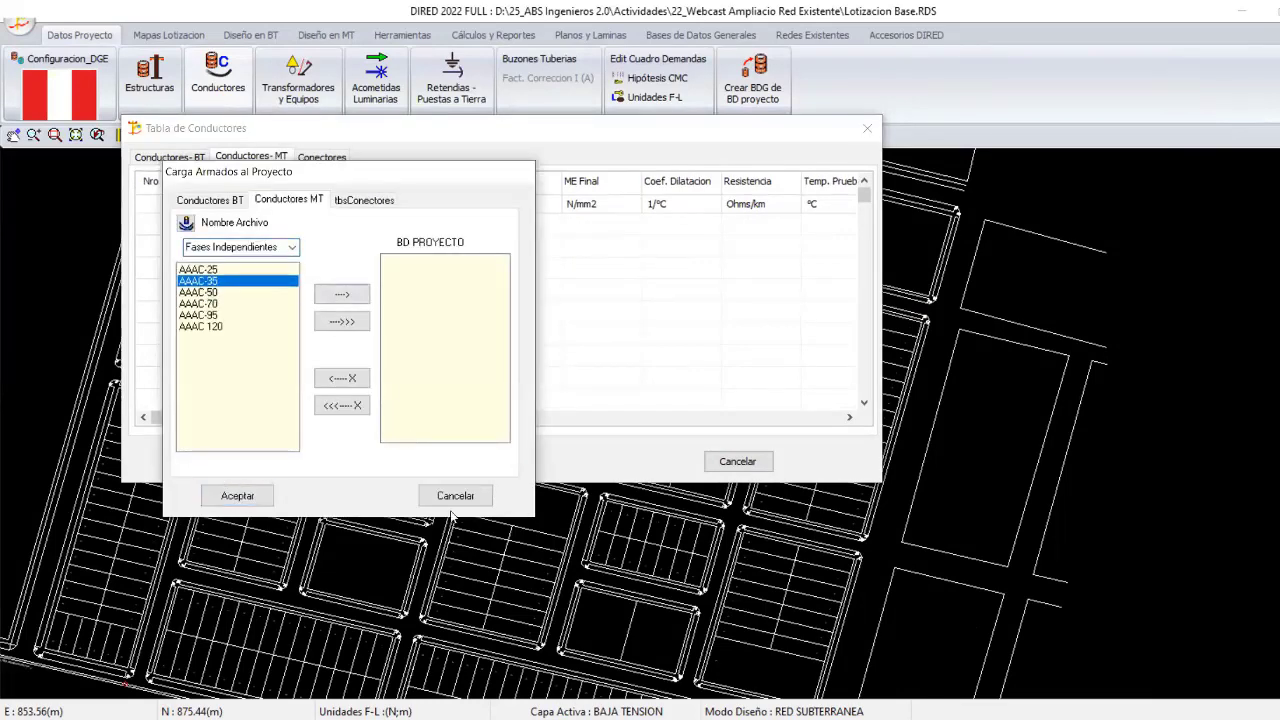
click(341, 293)
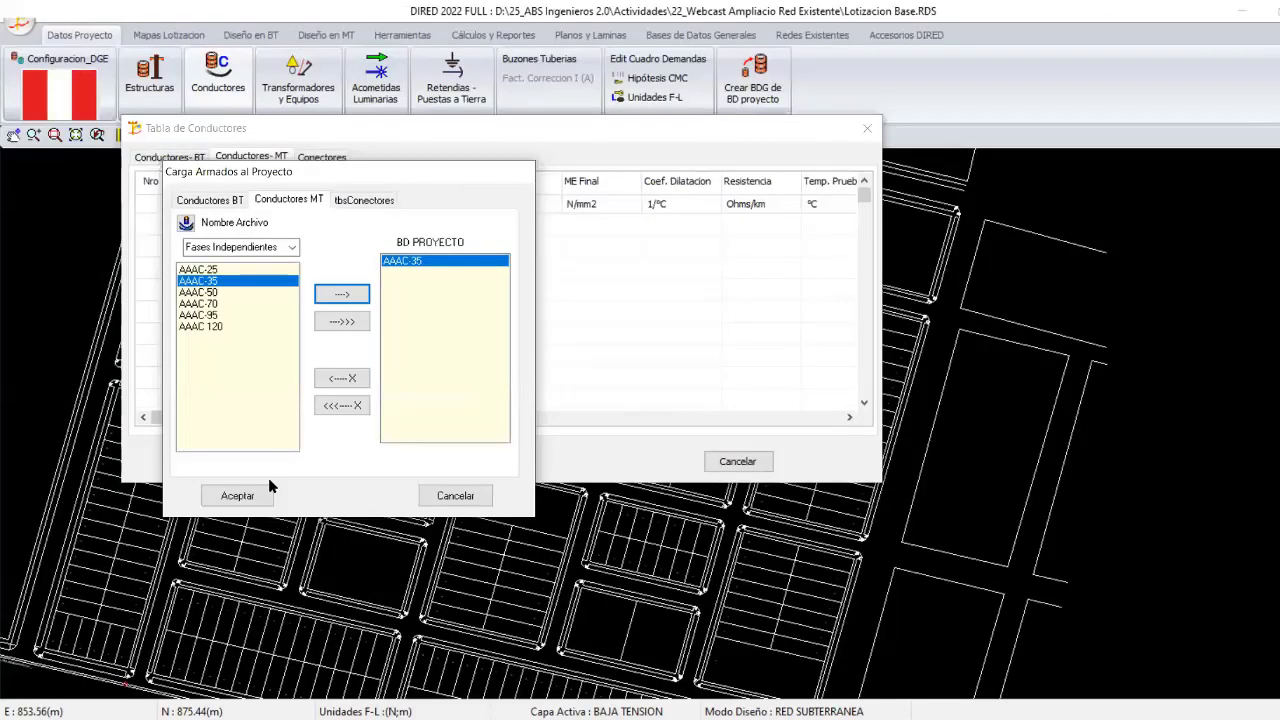
click(266, 490)
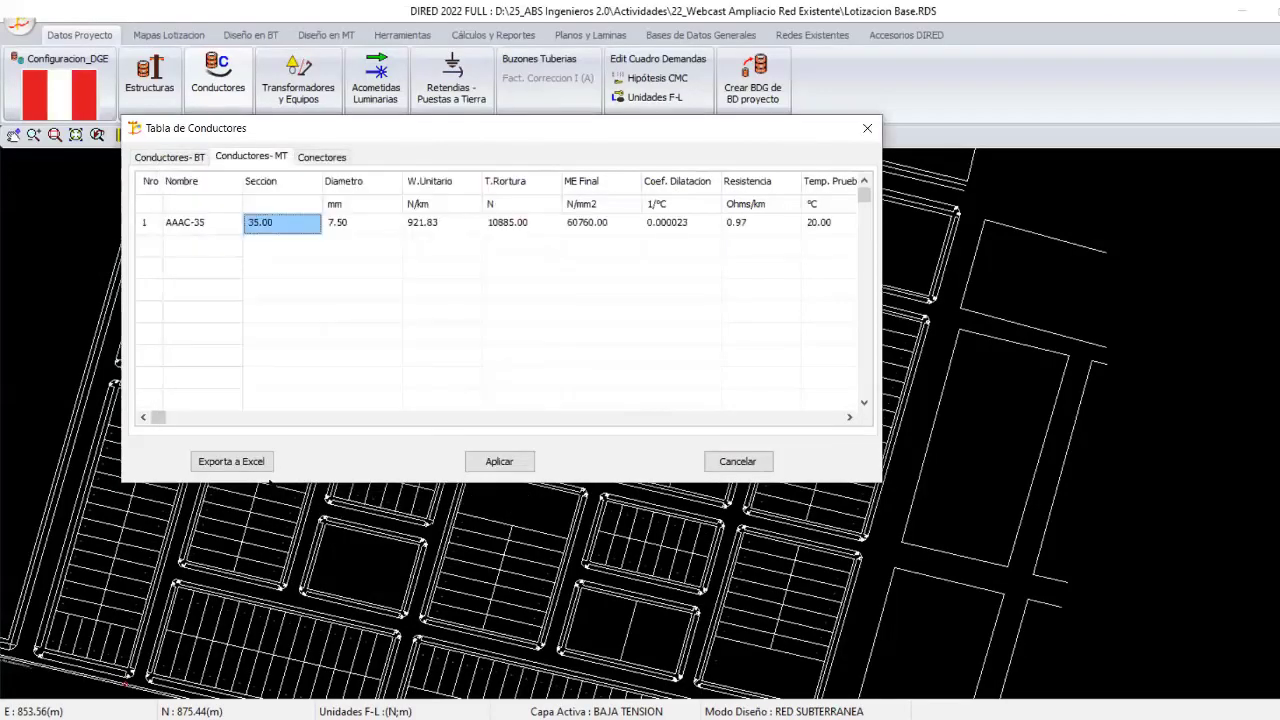
key(Escape)
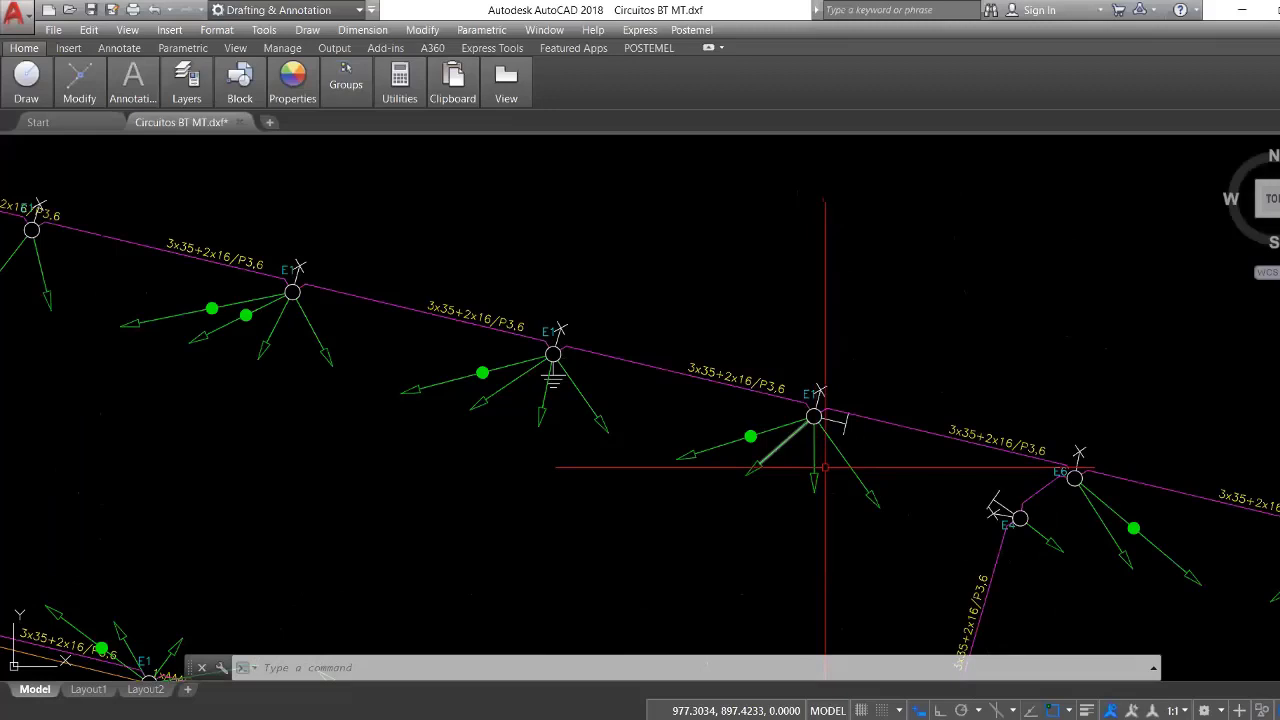
Pan along the 3x35+2x16/P3,6 spans toward SE-02 and zoom out over the network.
middle_drag(825, 467, 726, 415)
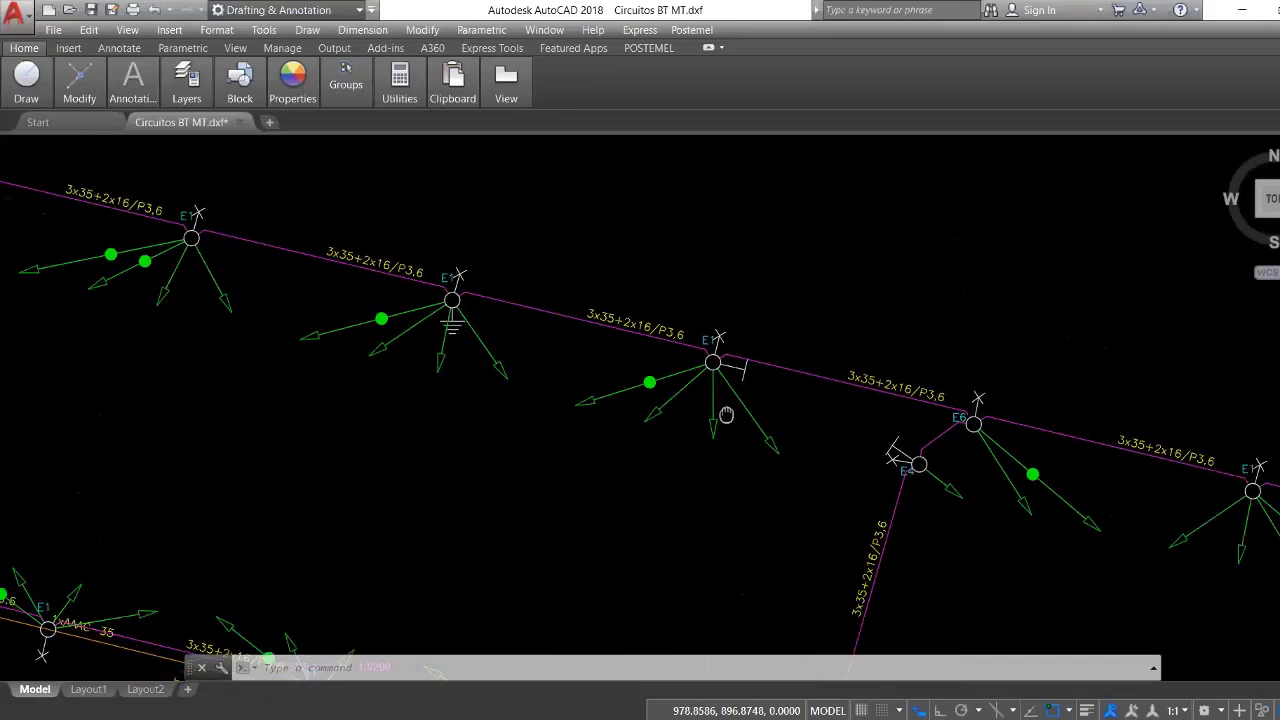
middle_drag(726, 415, 803, 454)
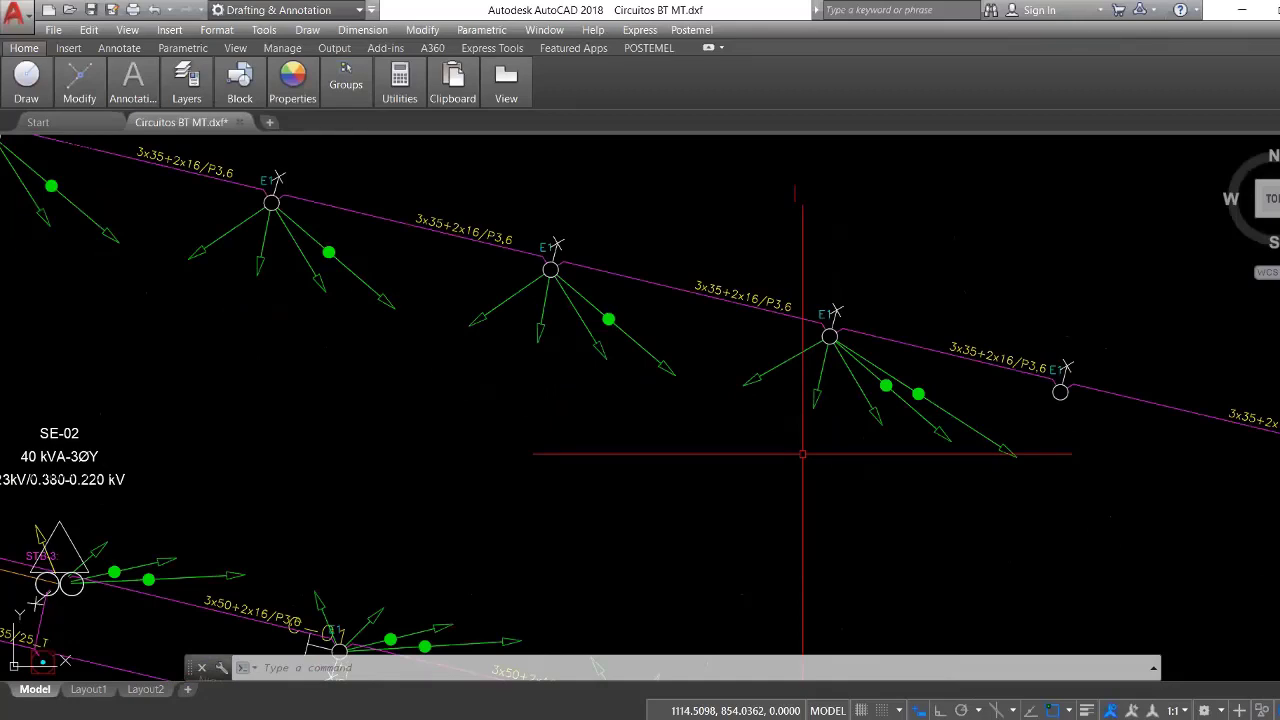
scroll(803, 454, down, 5)
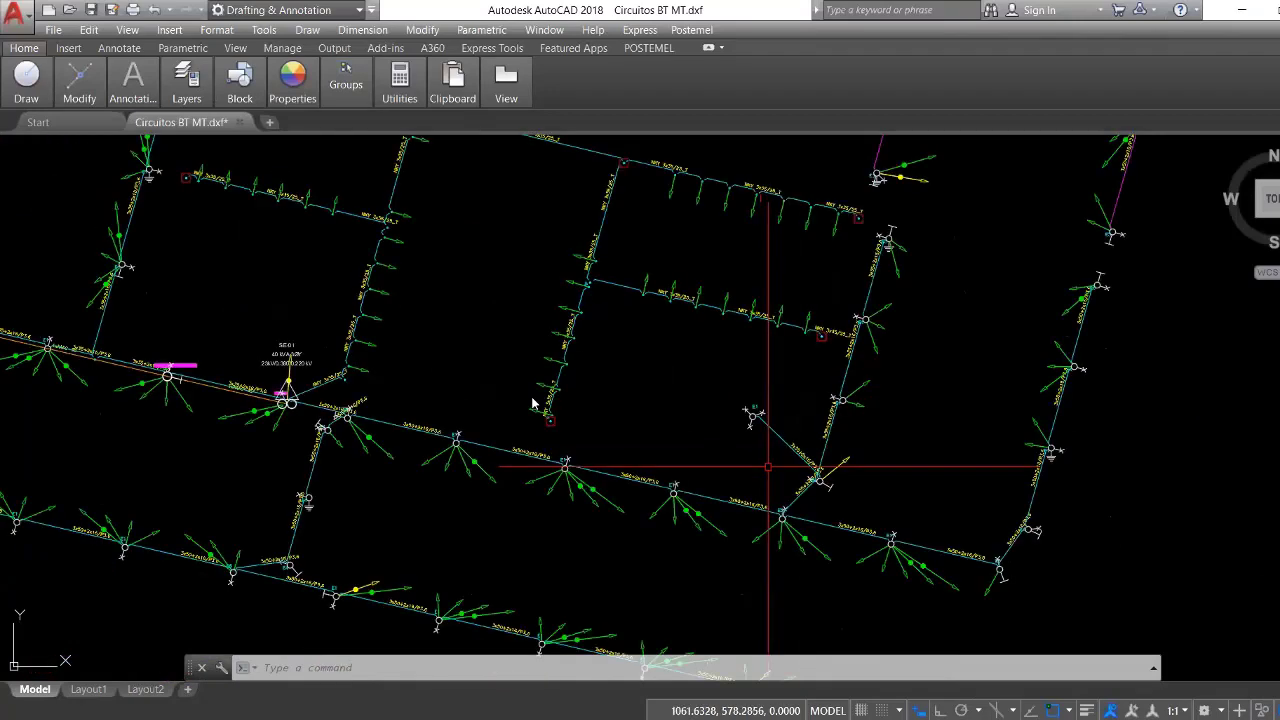
scroll(767, 467, down, 3)
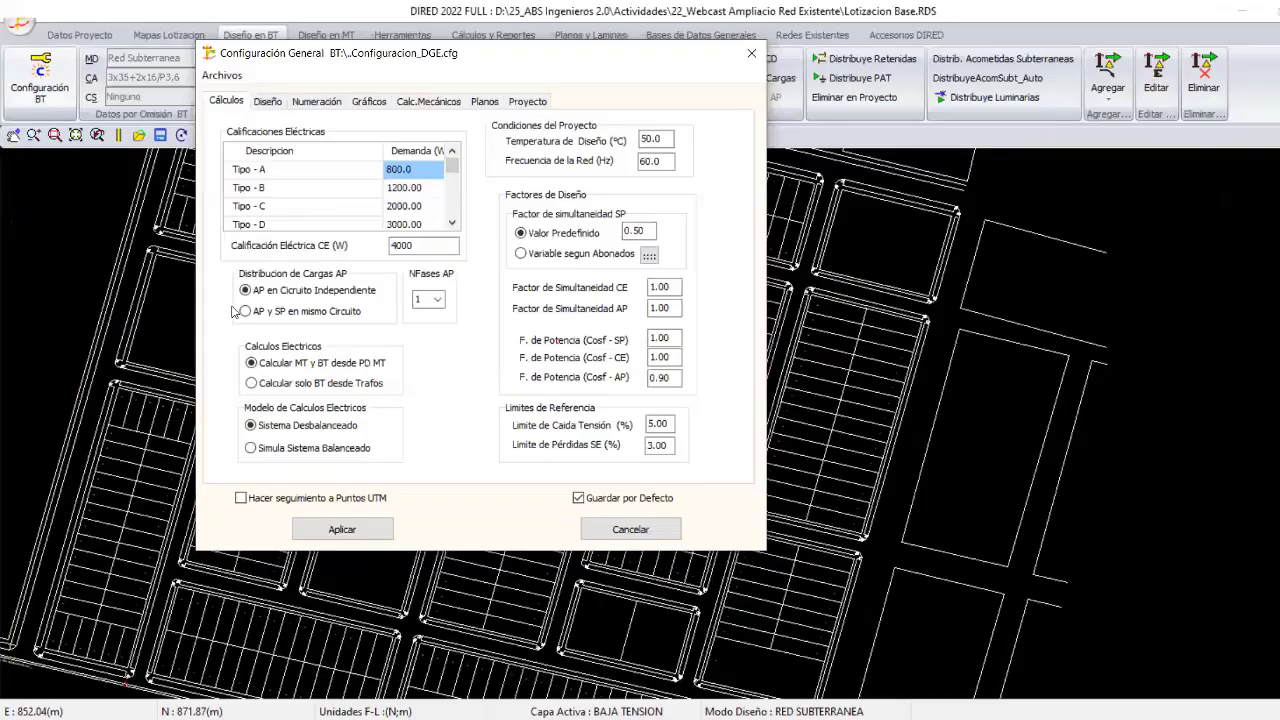
Enter demands of 900, 1000 and 1500 W for load types A, B and C, then apply.
double_click(277, 222)
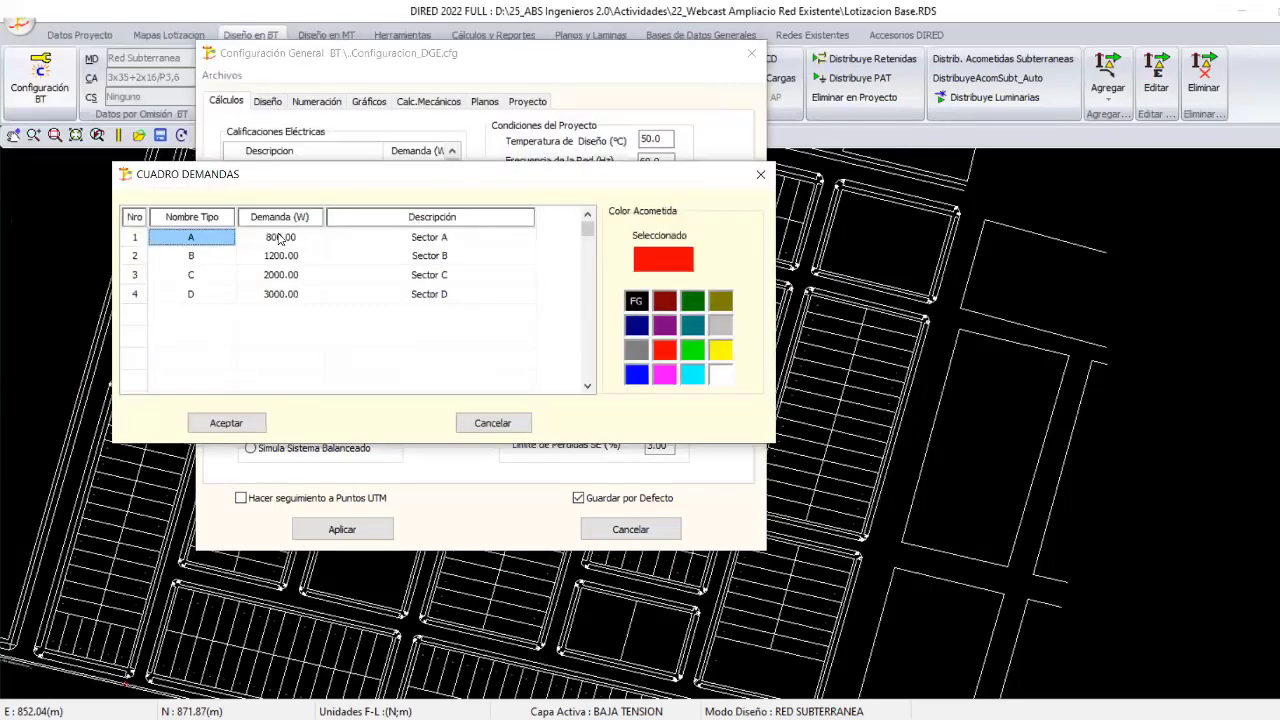
click(280, 237)
text(900)
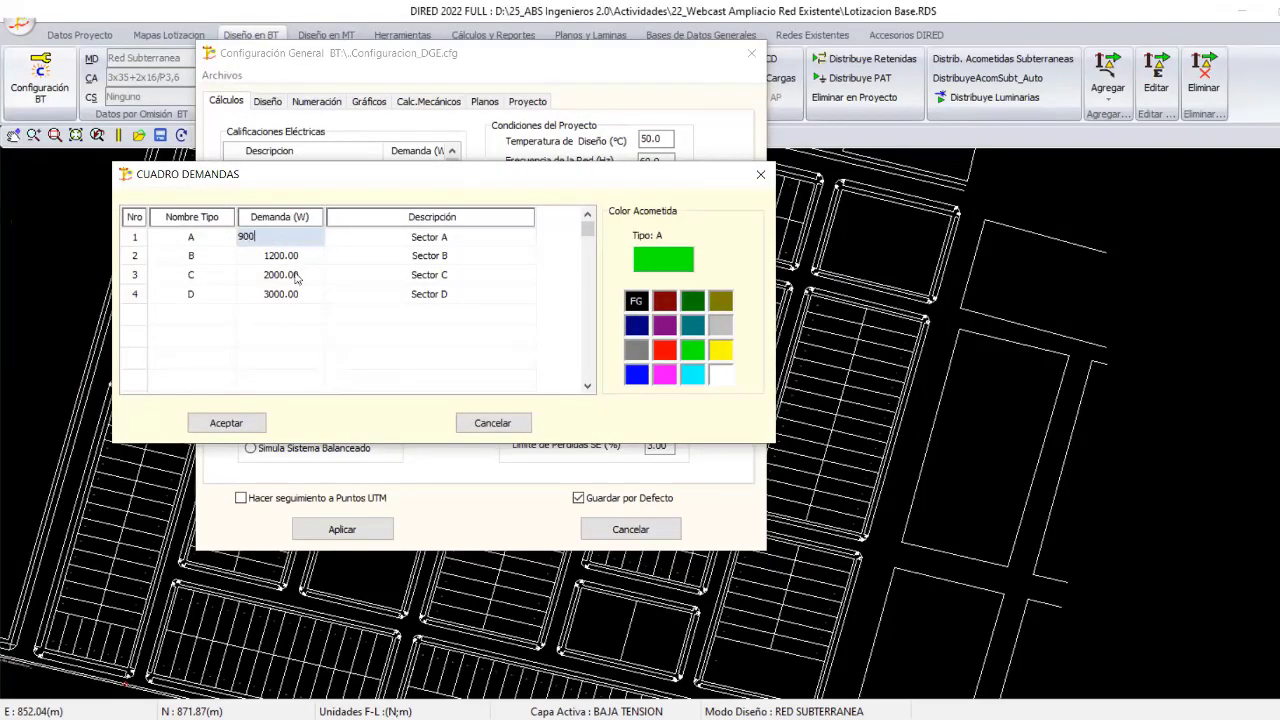
key(Return)
text(1000)
key(Return)
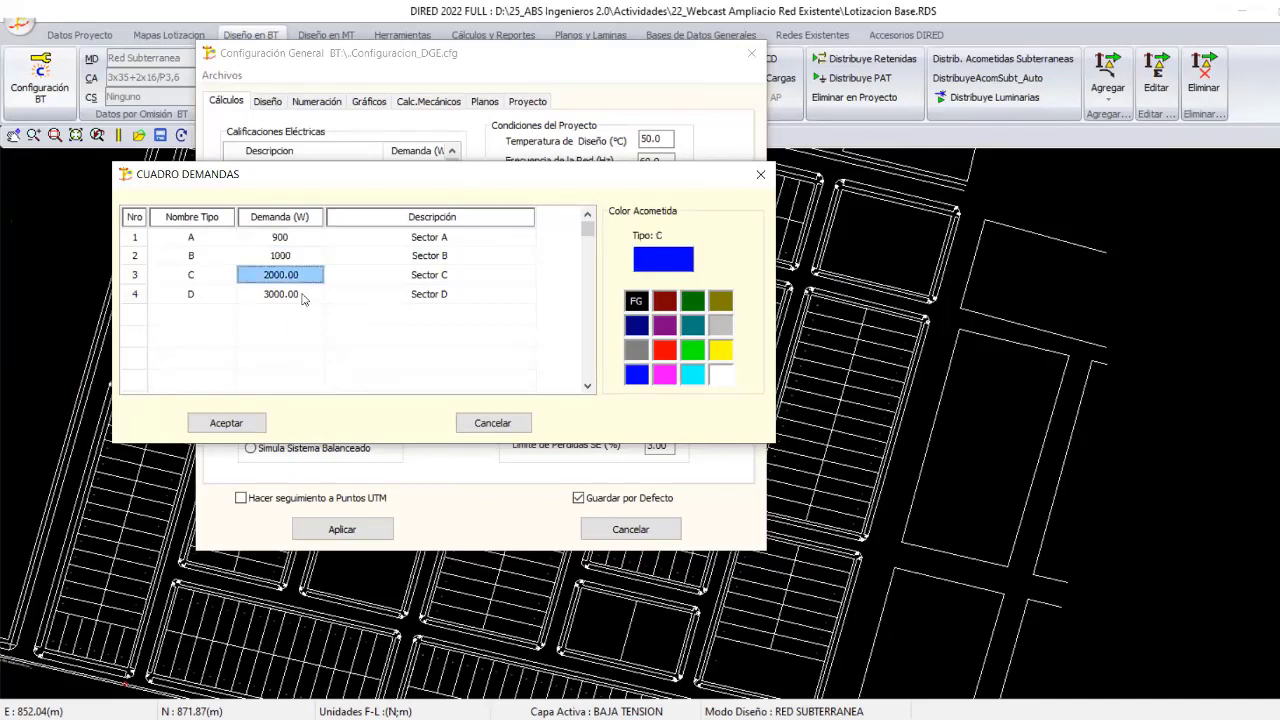
text(15000)
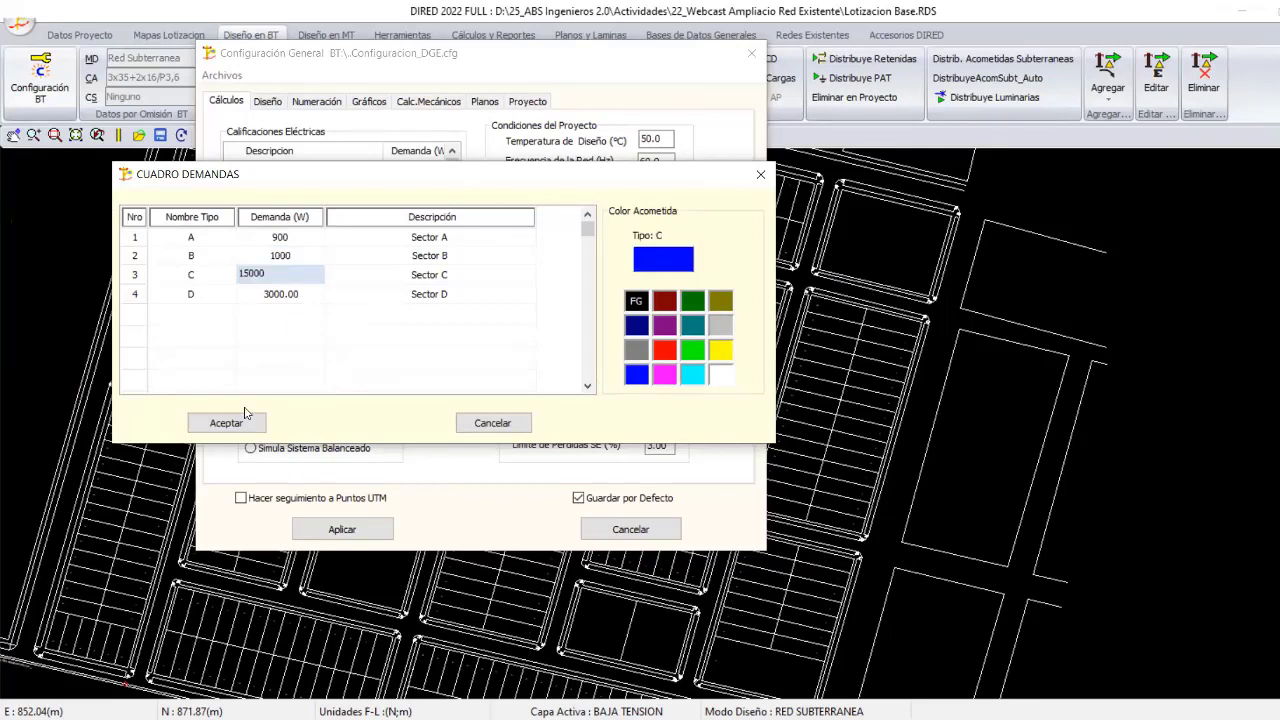
key(BackSpace)
key(Return)
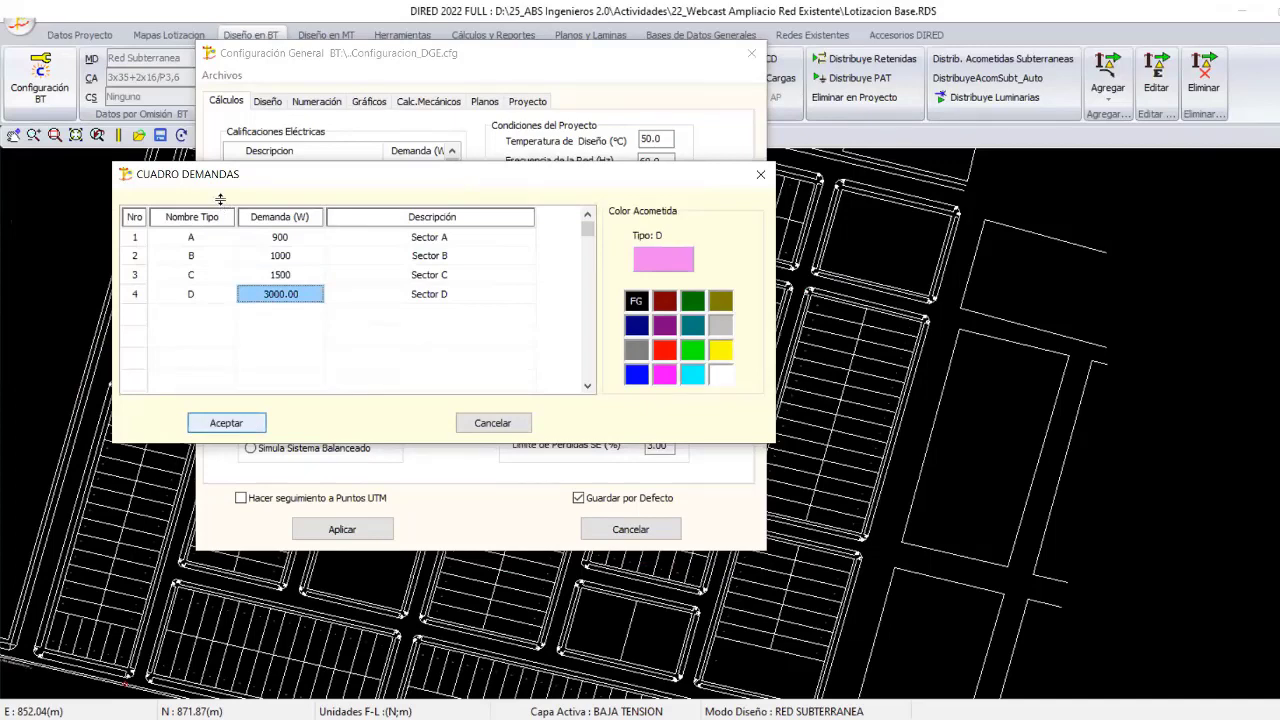
key(Return)
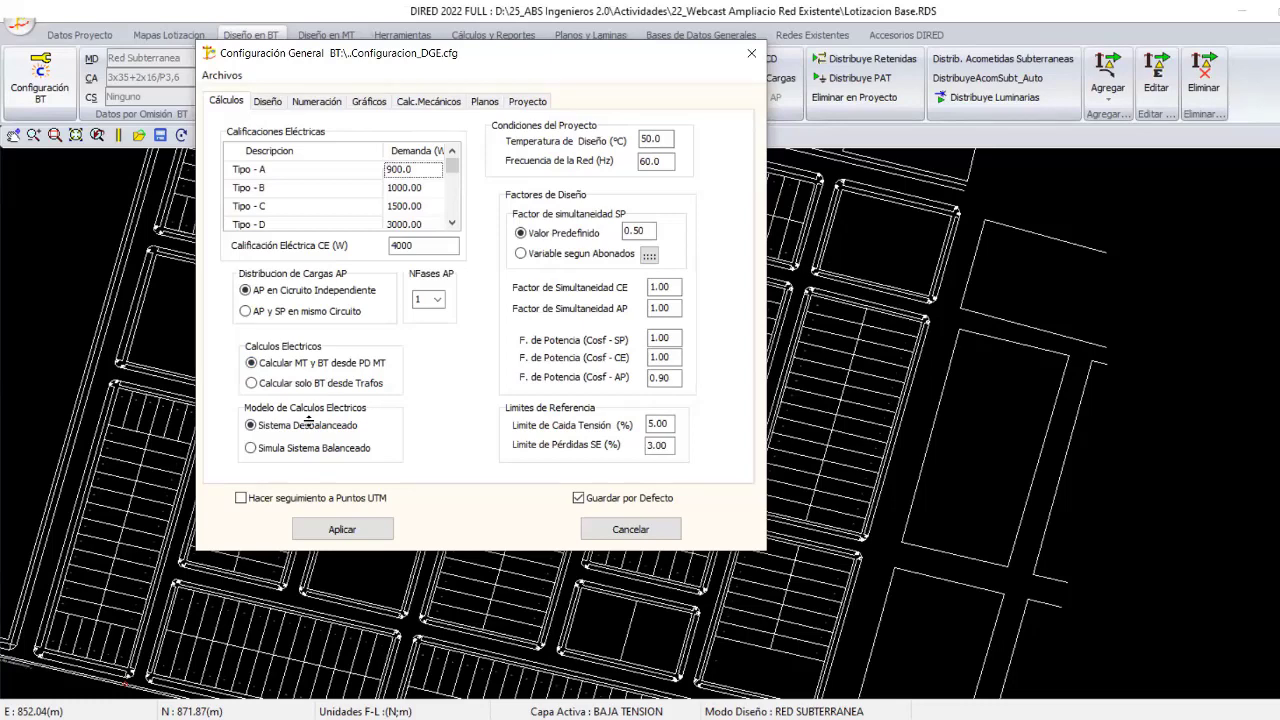
click(308, 424)
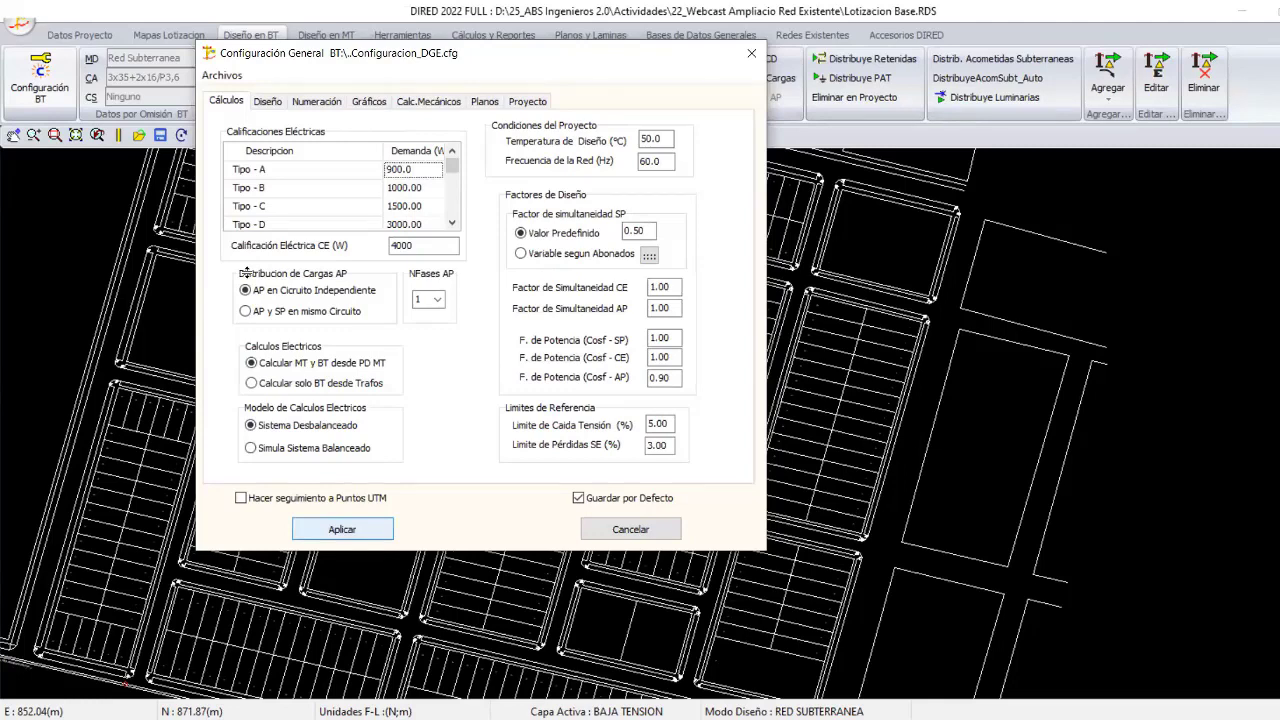
key(Return)
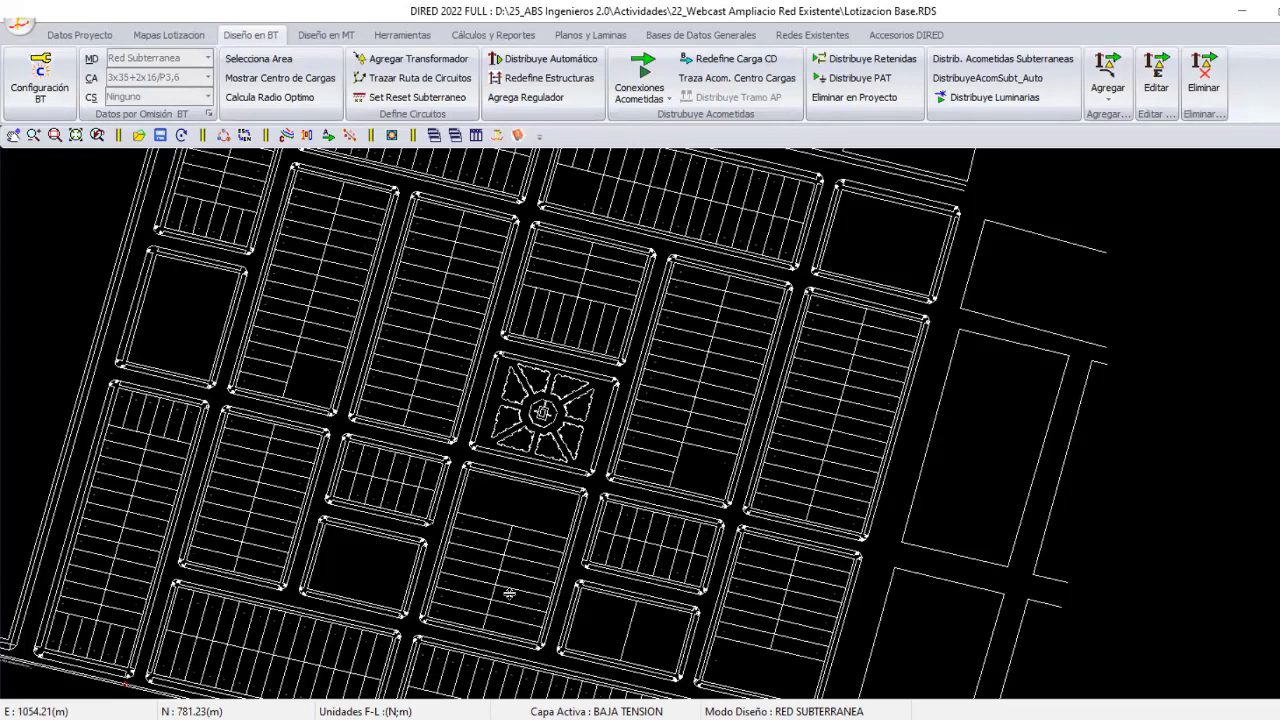
Pan and zoom around the NKY 3x35/25_T cable runs, then return to DIRED's default BT data.
middle_drag(419, 562, 509, 593)
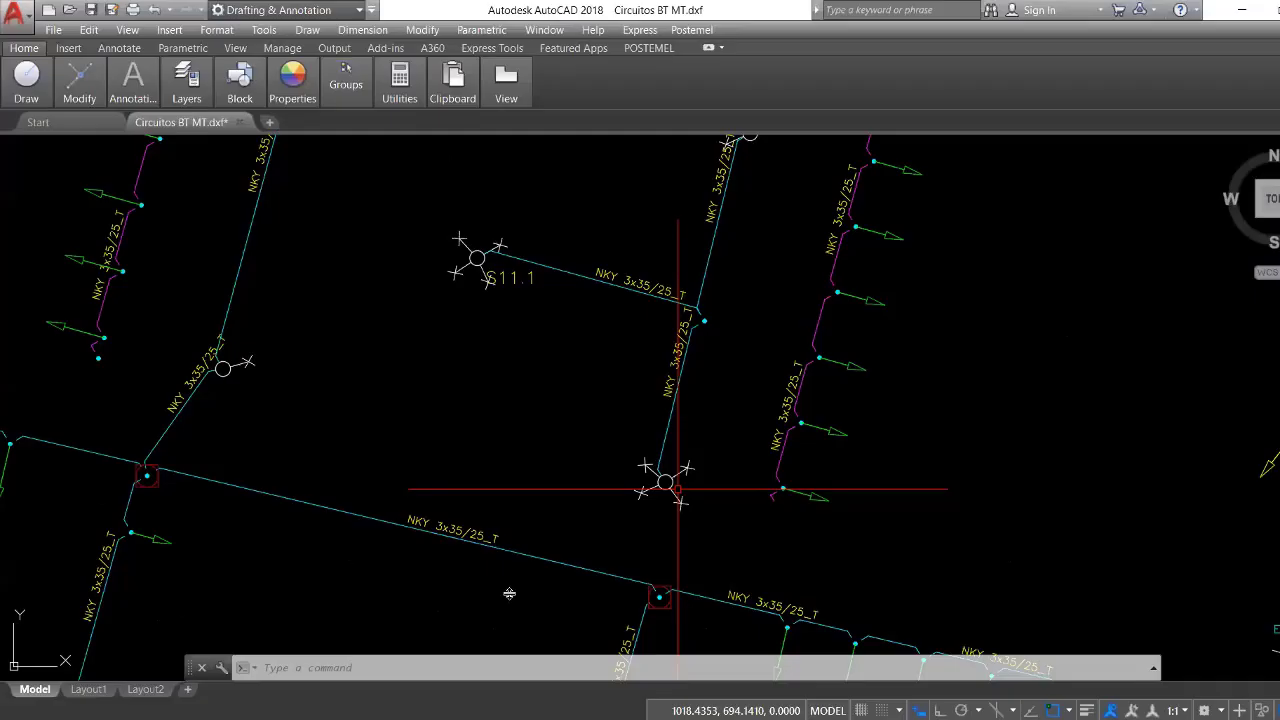
scroll(680, 492, up, 2)
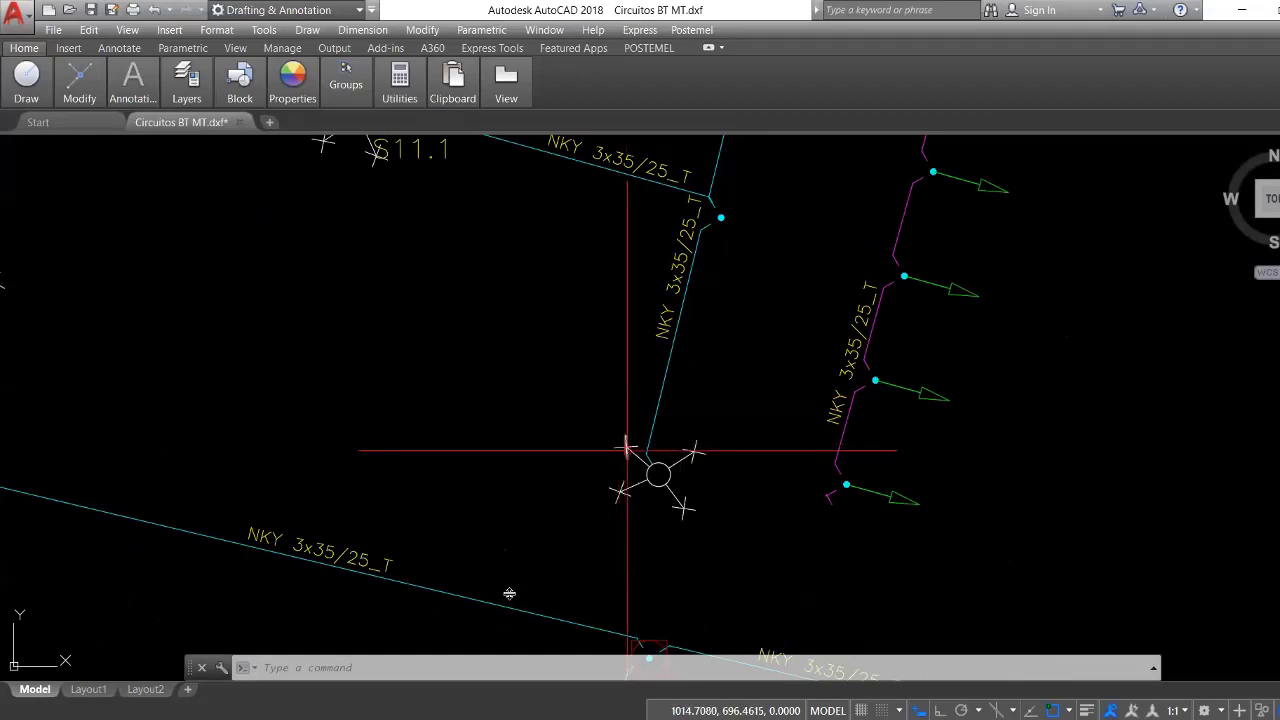
middle_drag(627, 450, 630, 440)
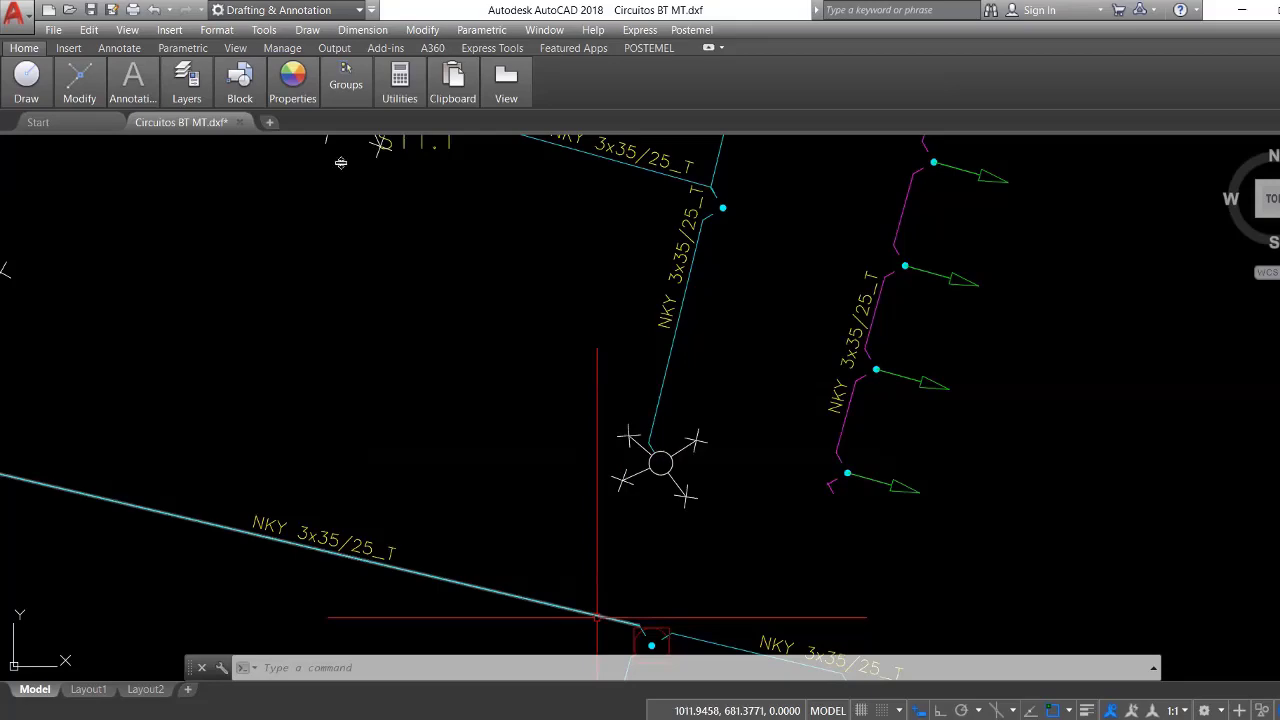
key(alt+Tab)
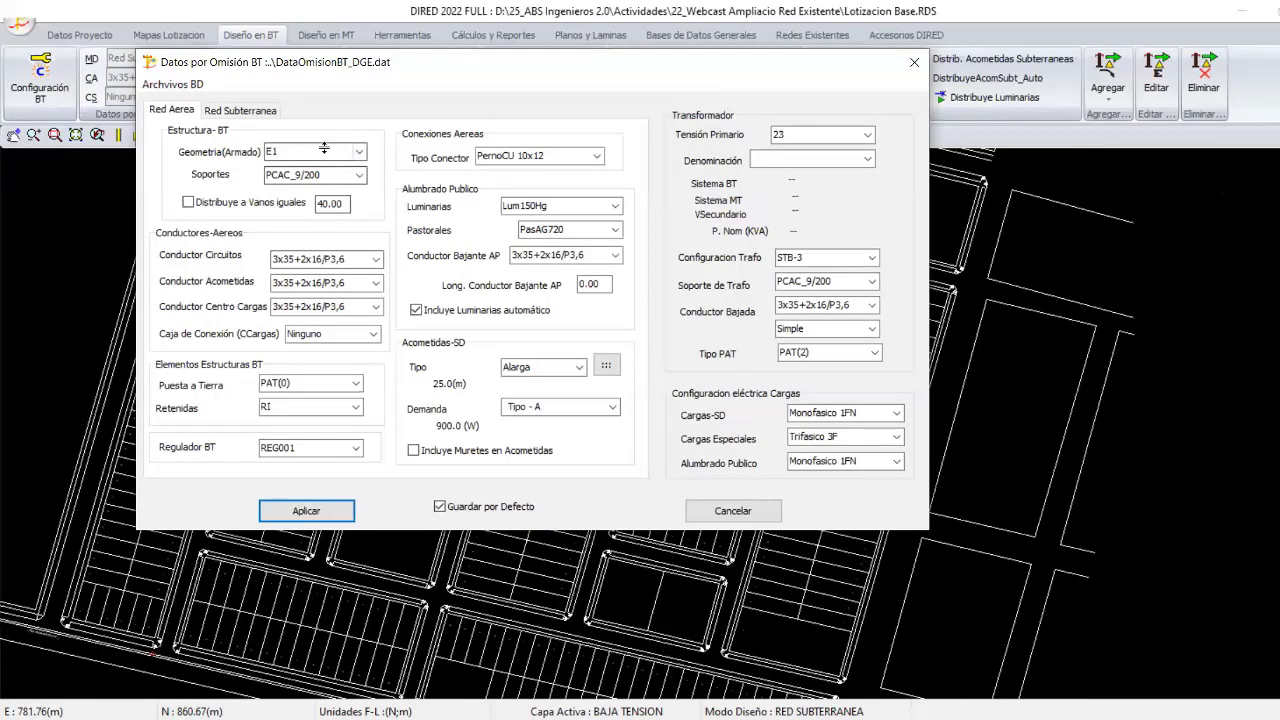
Review the default conductors, keep demand Tipo - A, and make Lum250Hg the default luminaire.
click(324, 148)
click(325, 259)
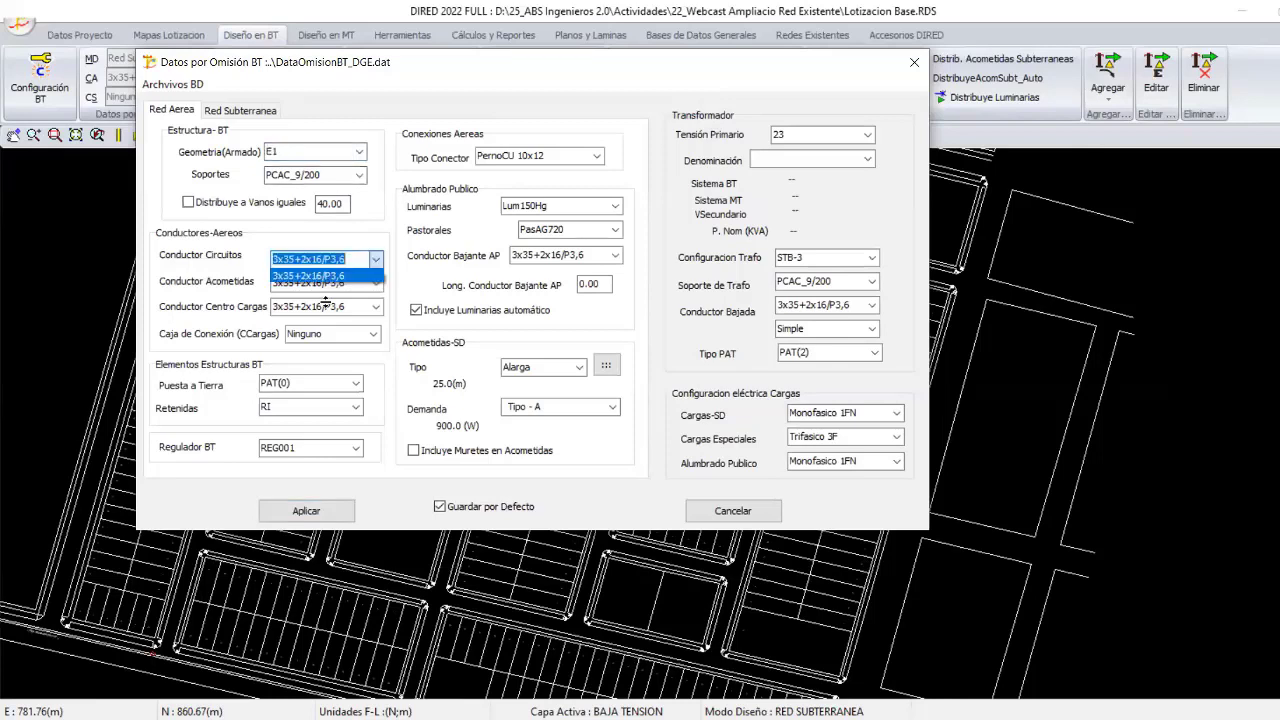
click(328, 286)
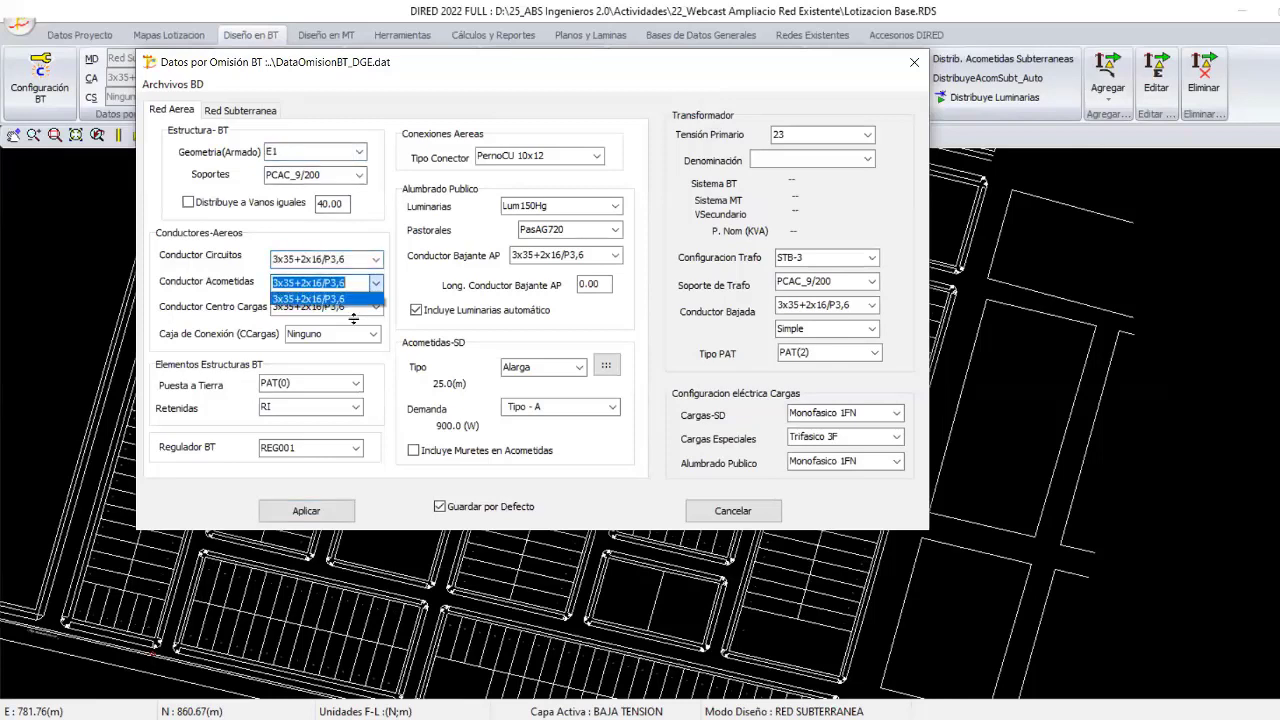
click(346, 318)
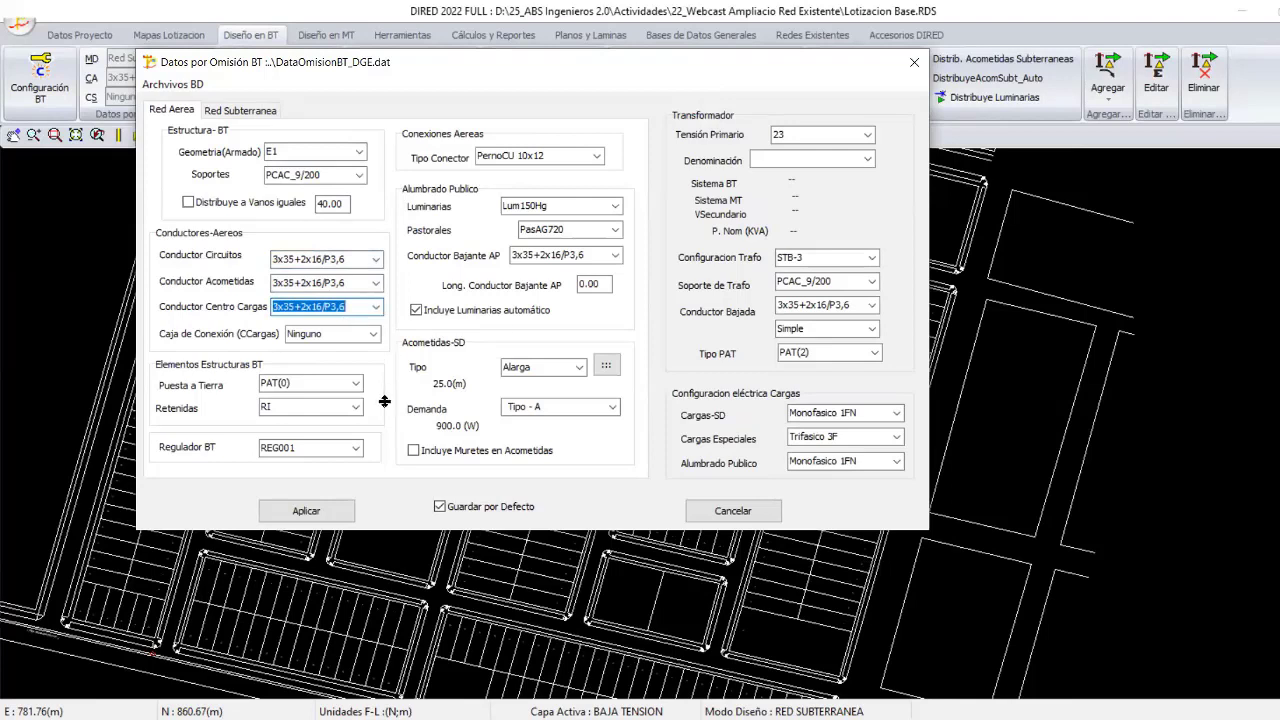
click(576, 407)
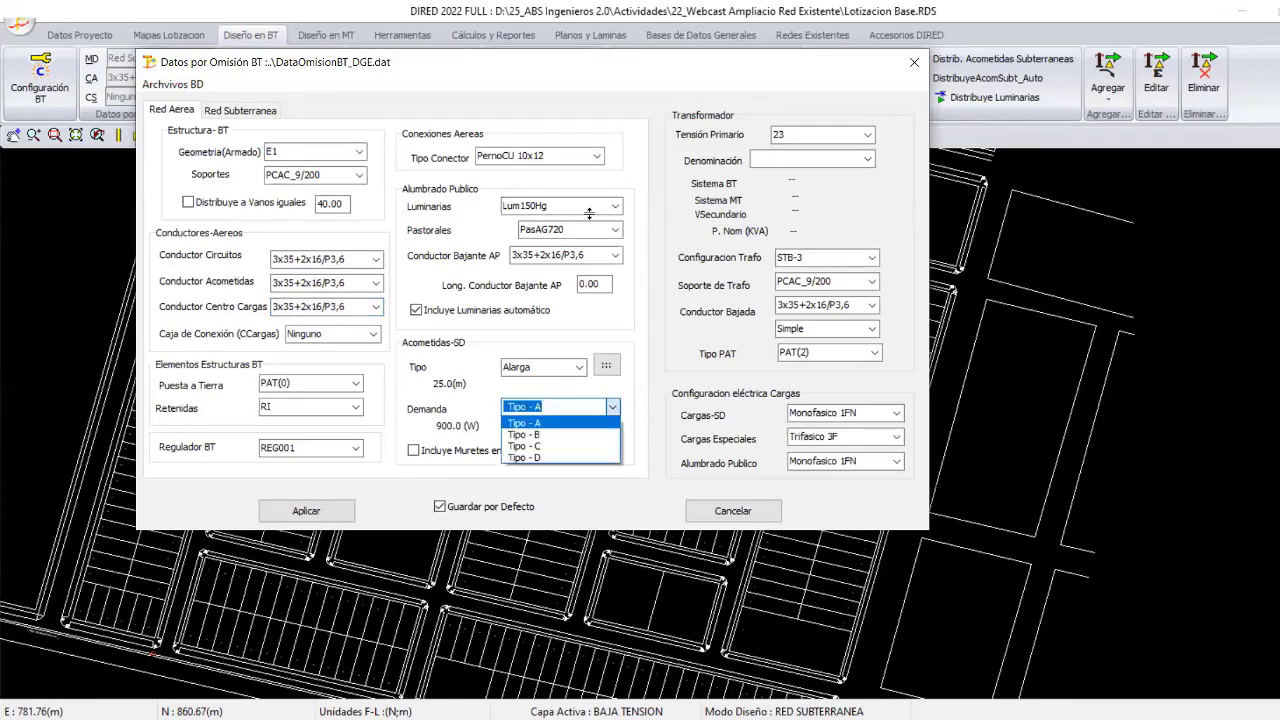
key(Return)
click(589, 209)
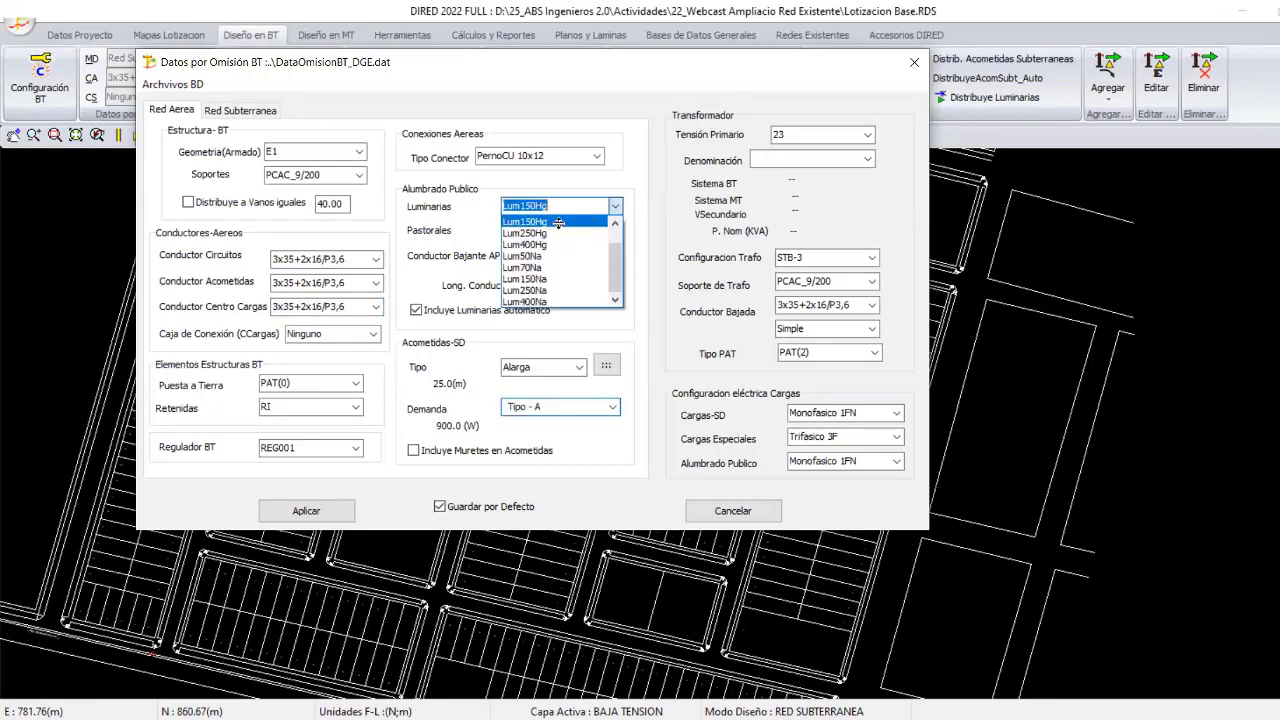
click(548, 233)
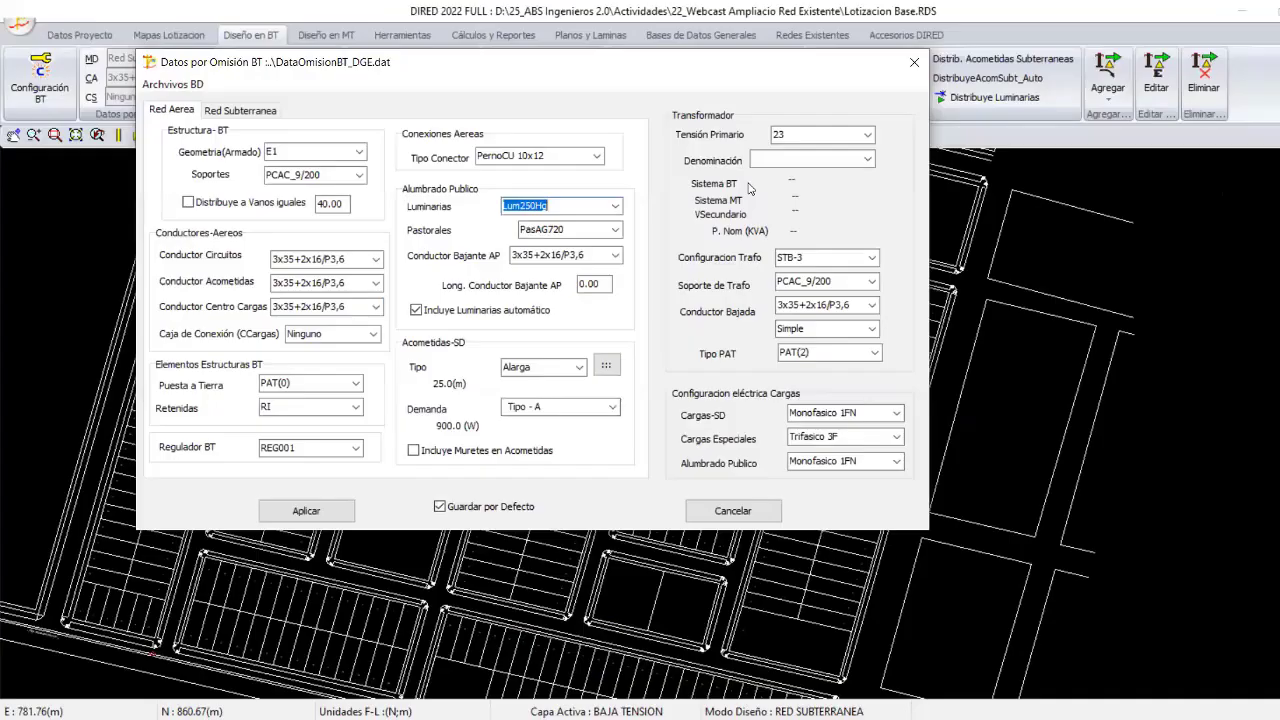
Set the default transformer to 23 kV YY_22.9_380/220(40) on a PCAC_13/300 support.
click(830, 134)
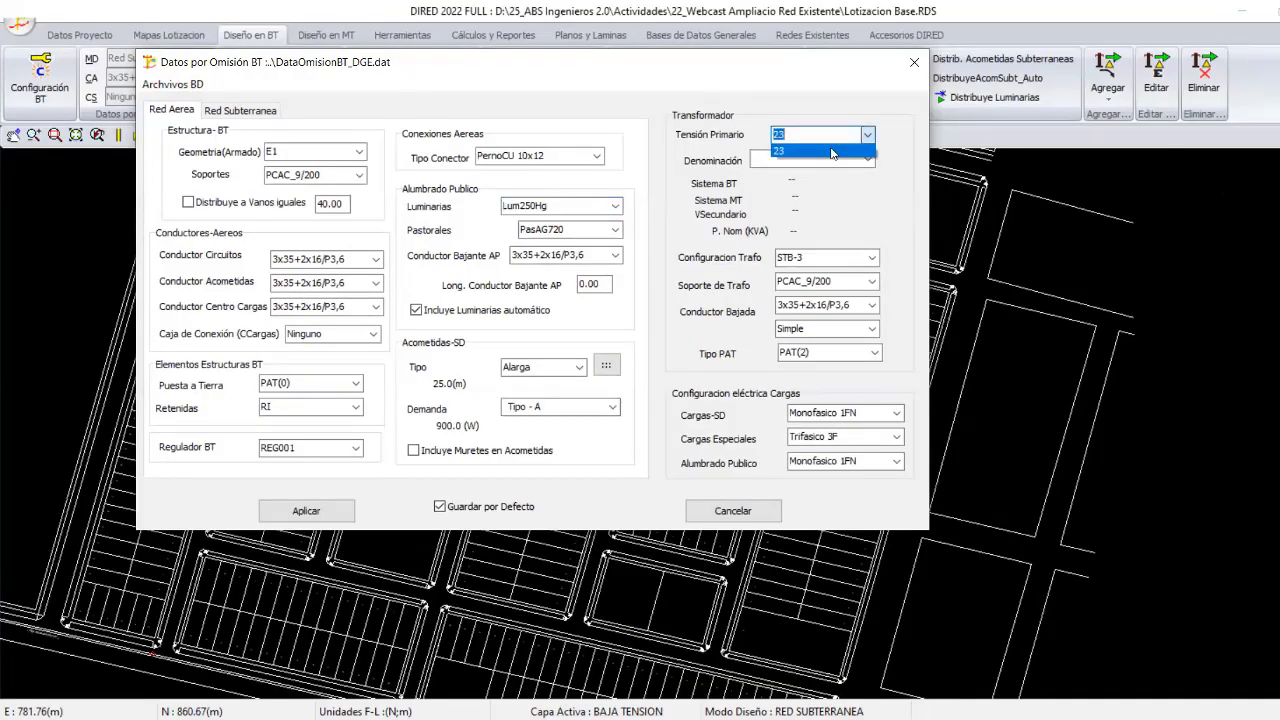
click(830, 150)
click(840, 160)
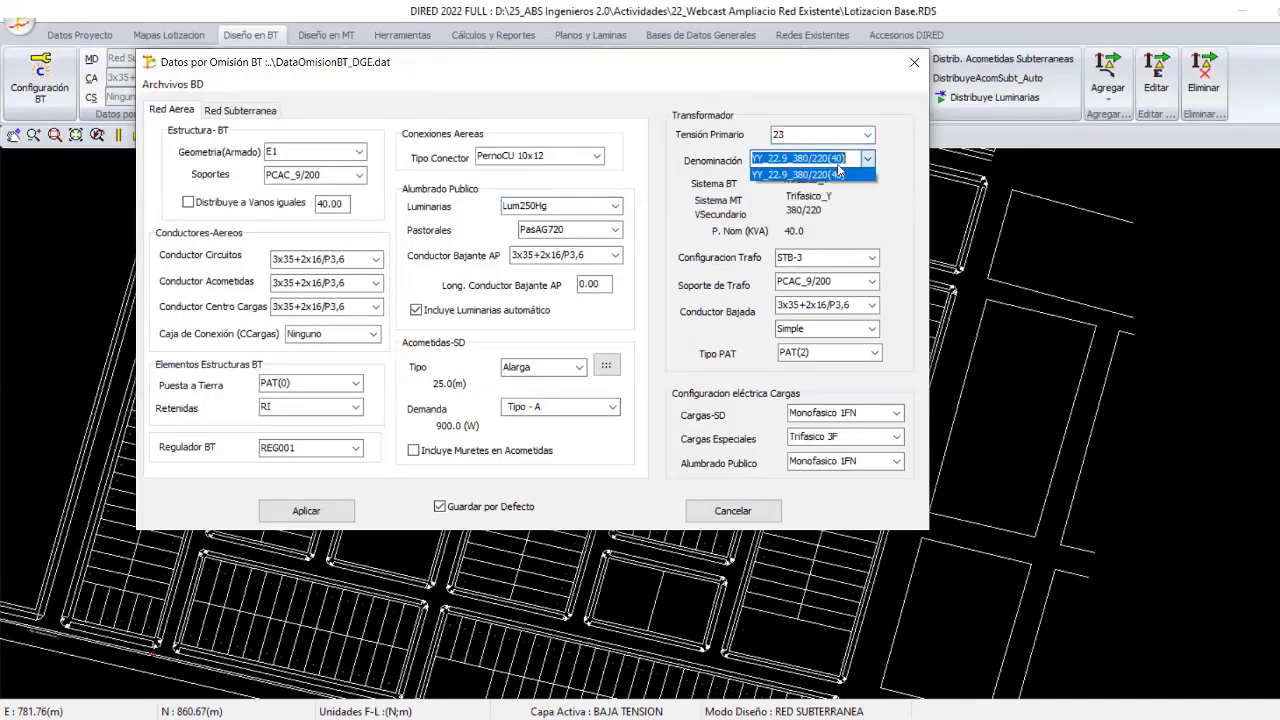
click(826, 177)
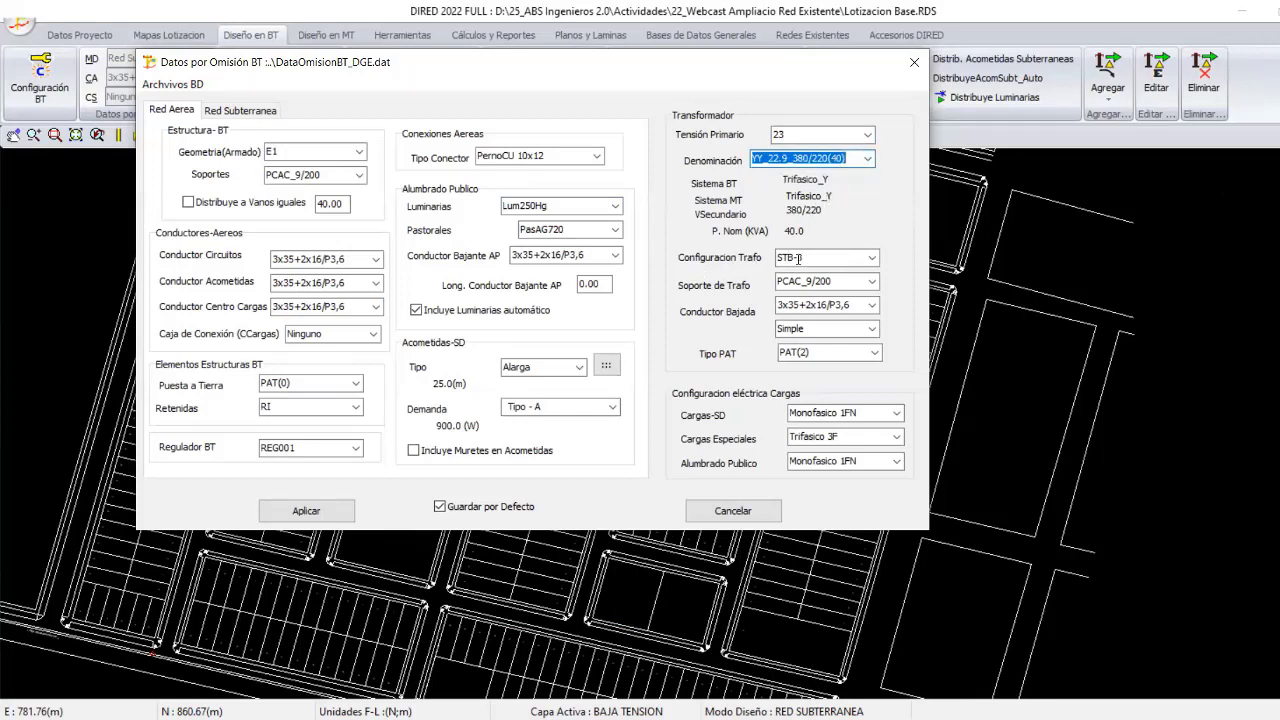
key(Tab)
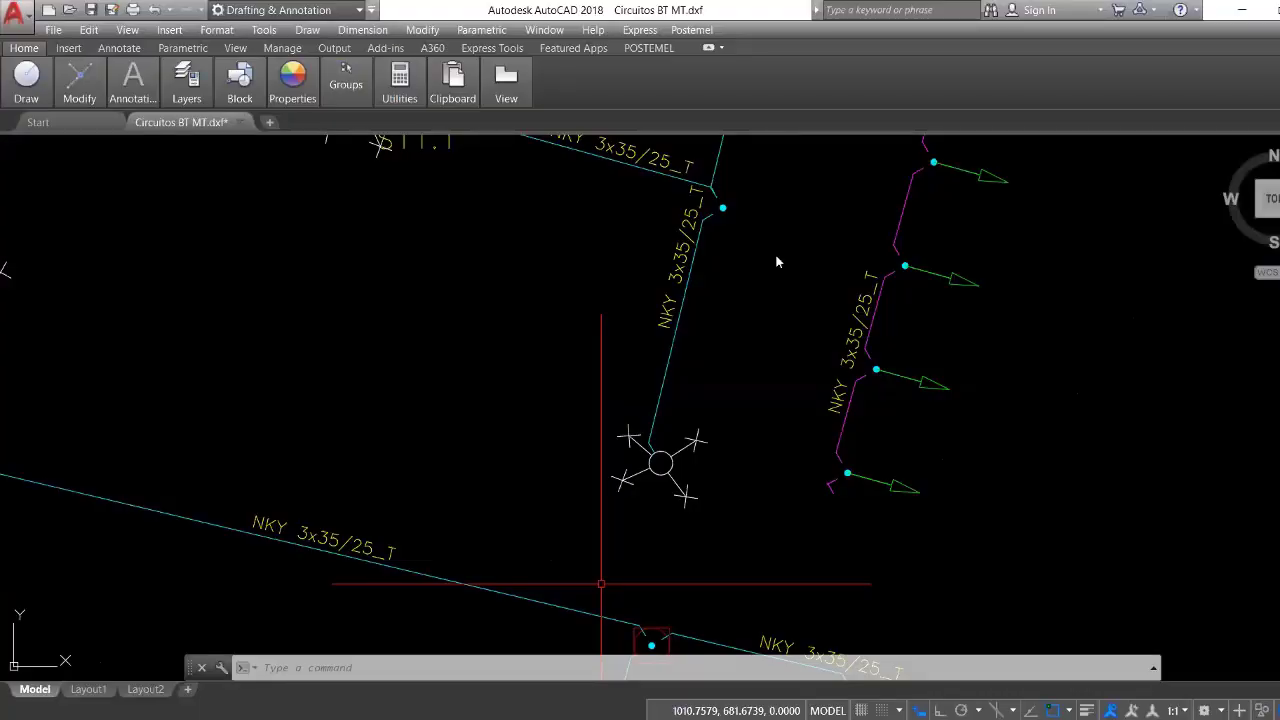
scroll(778, 262, down, 5)
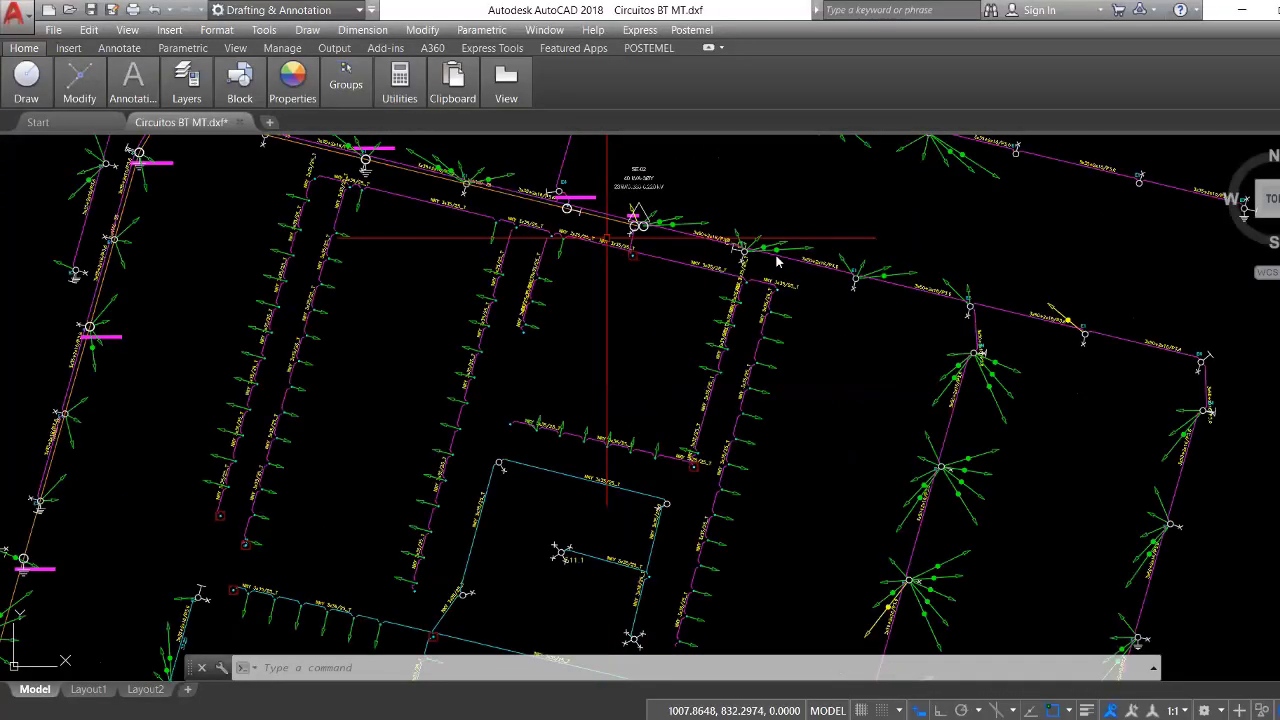
scroll(778, 262, up, 5)
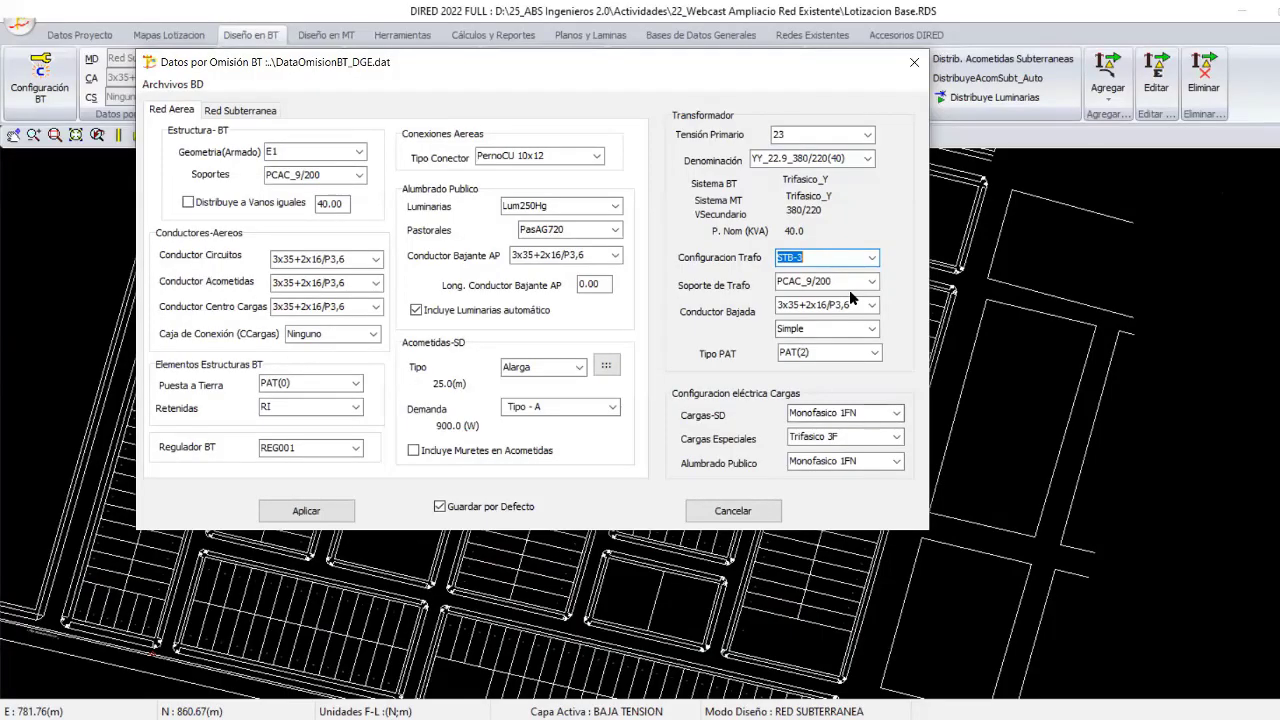
click(849, 288)
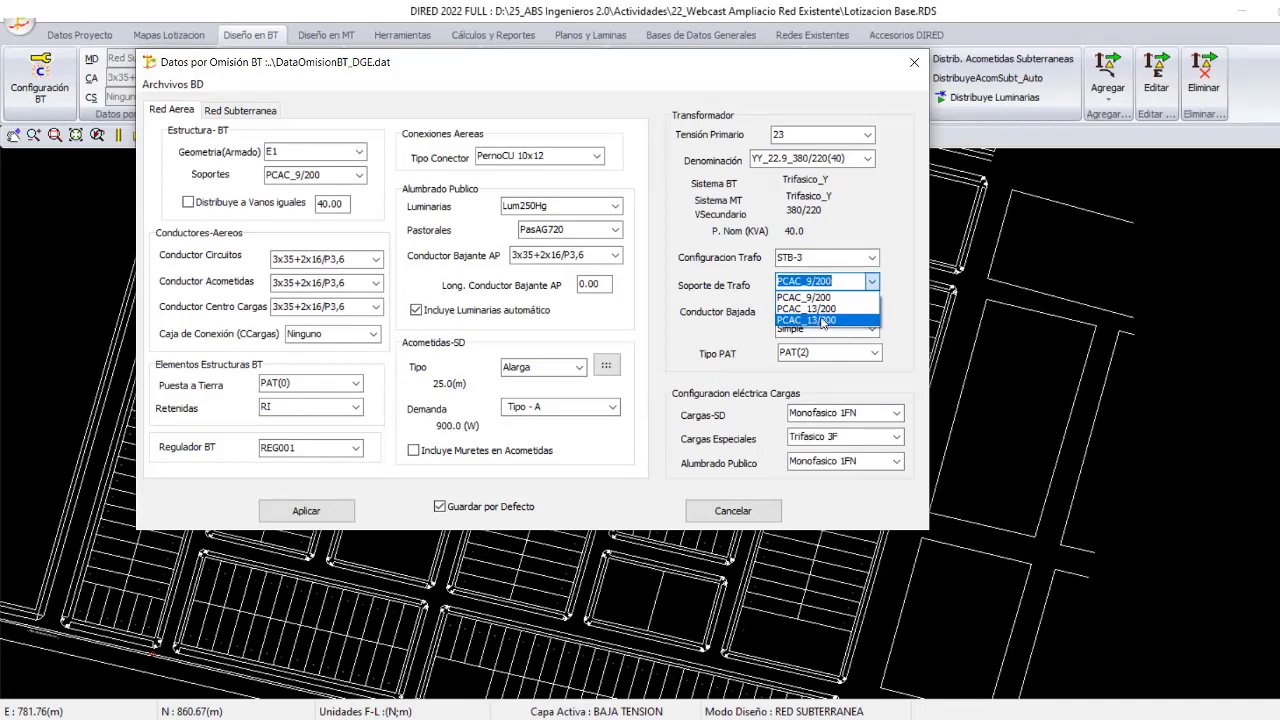
click(822, 321)
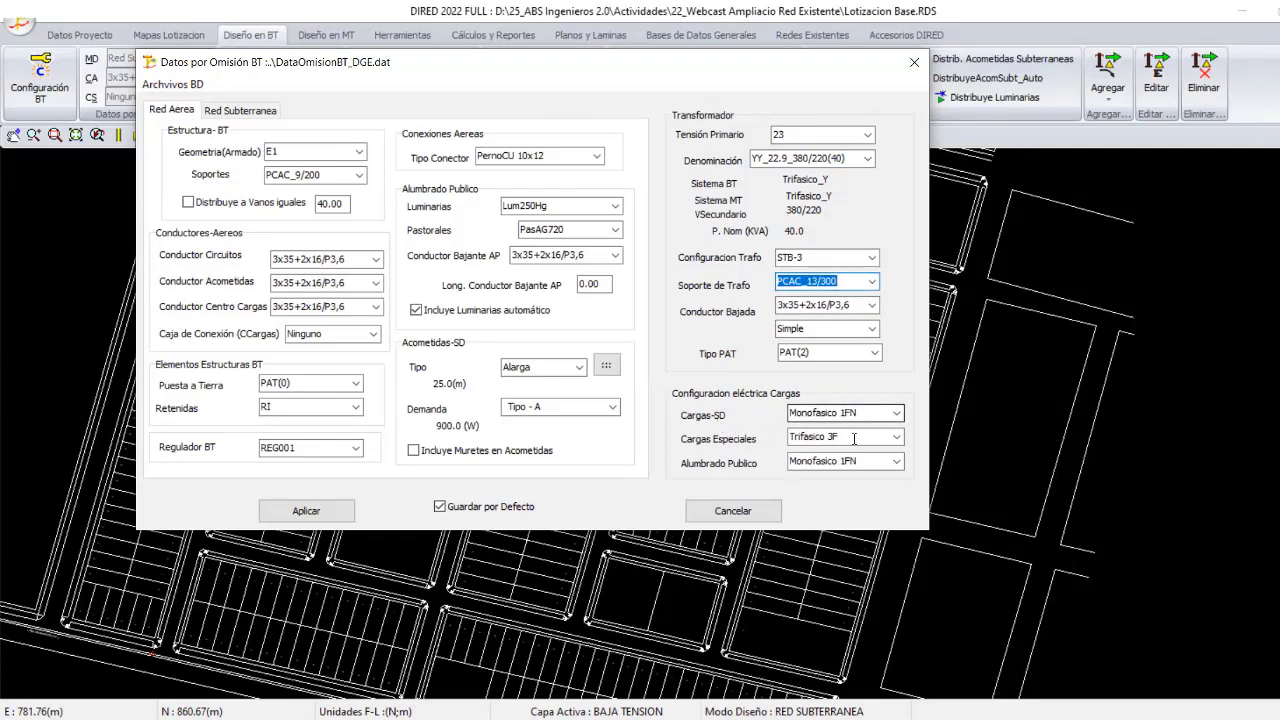
Check the special-load and public-lighting phase settings and apply the BT defaults.
click(790, 438)
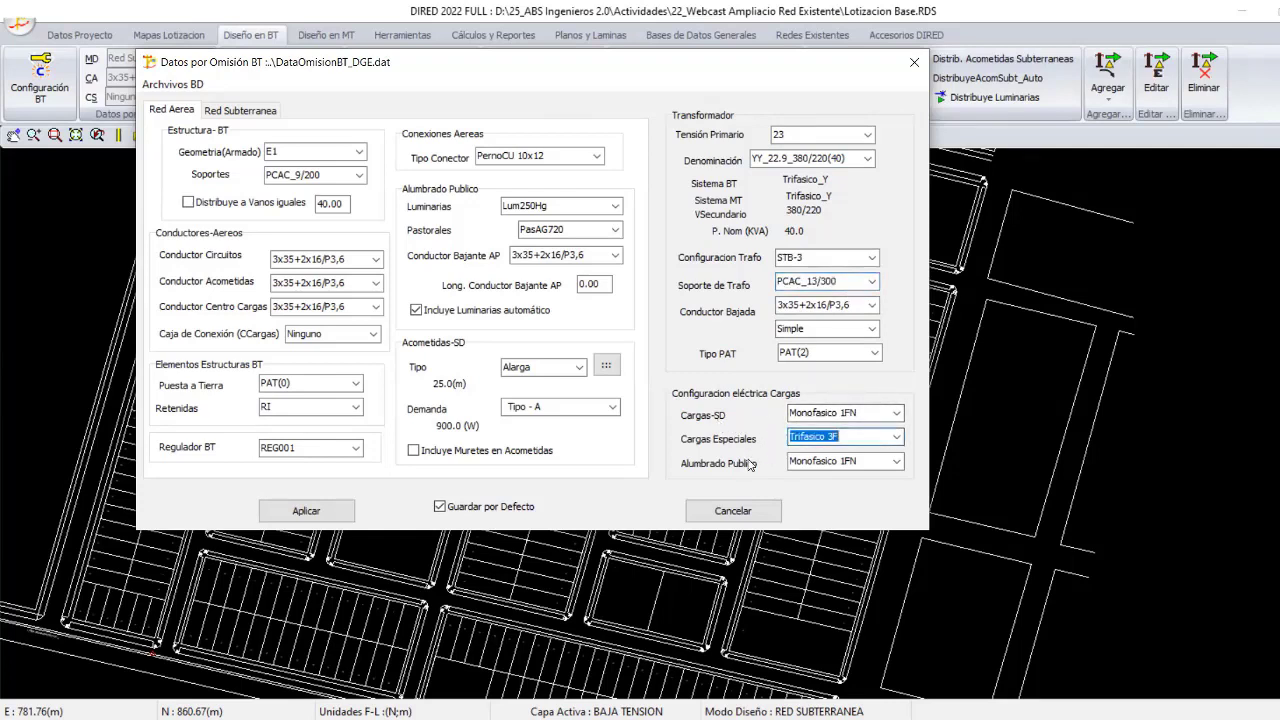
click(848, 462)
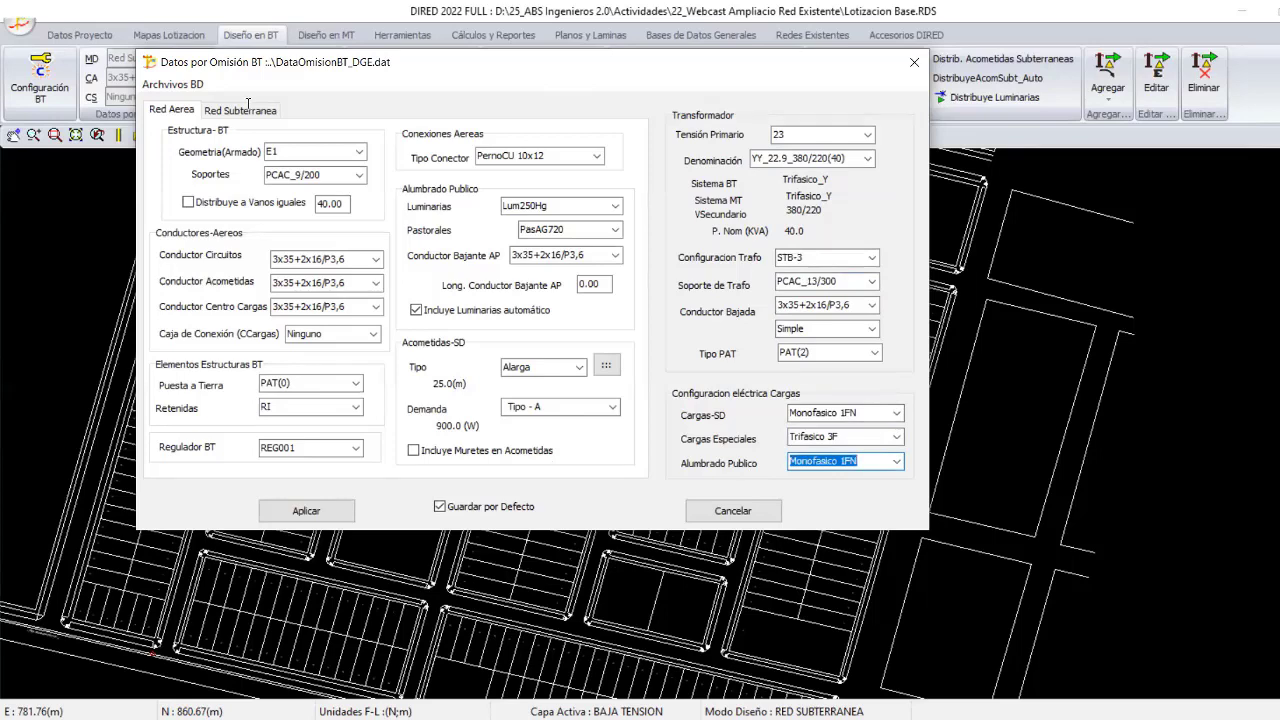
click(304, 511)
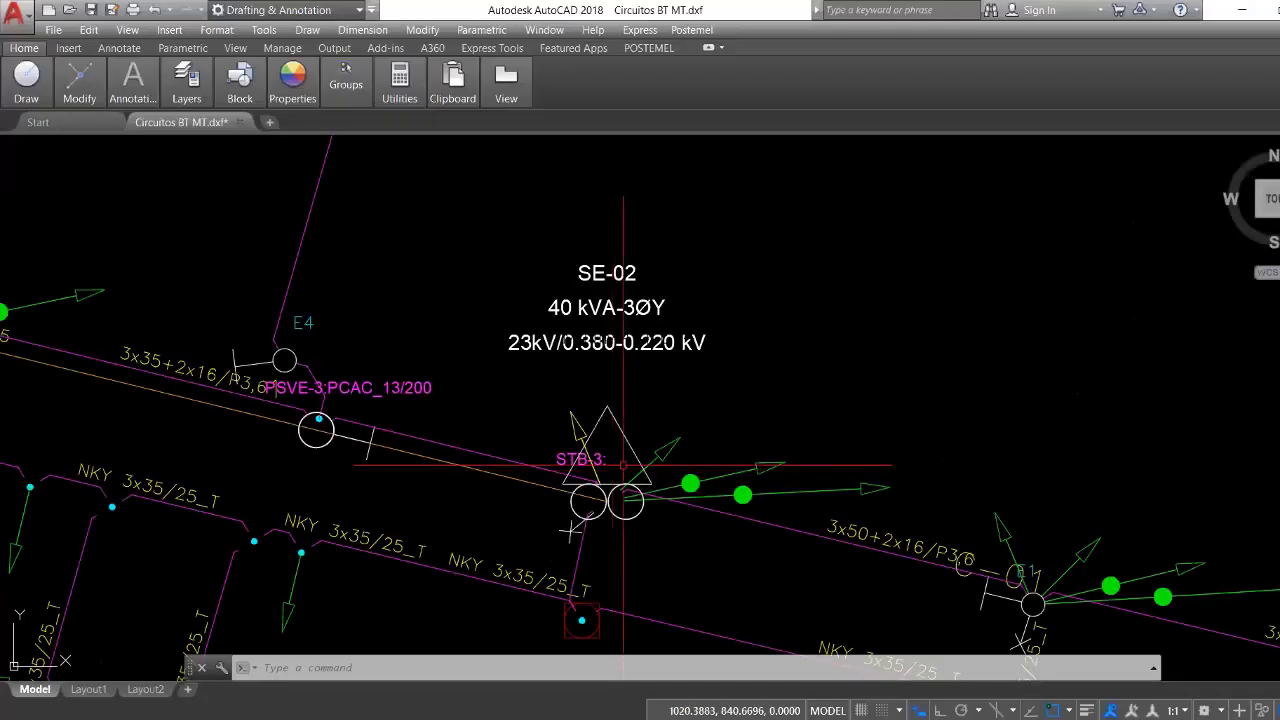
scroll(623, 465, down, 6)
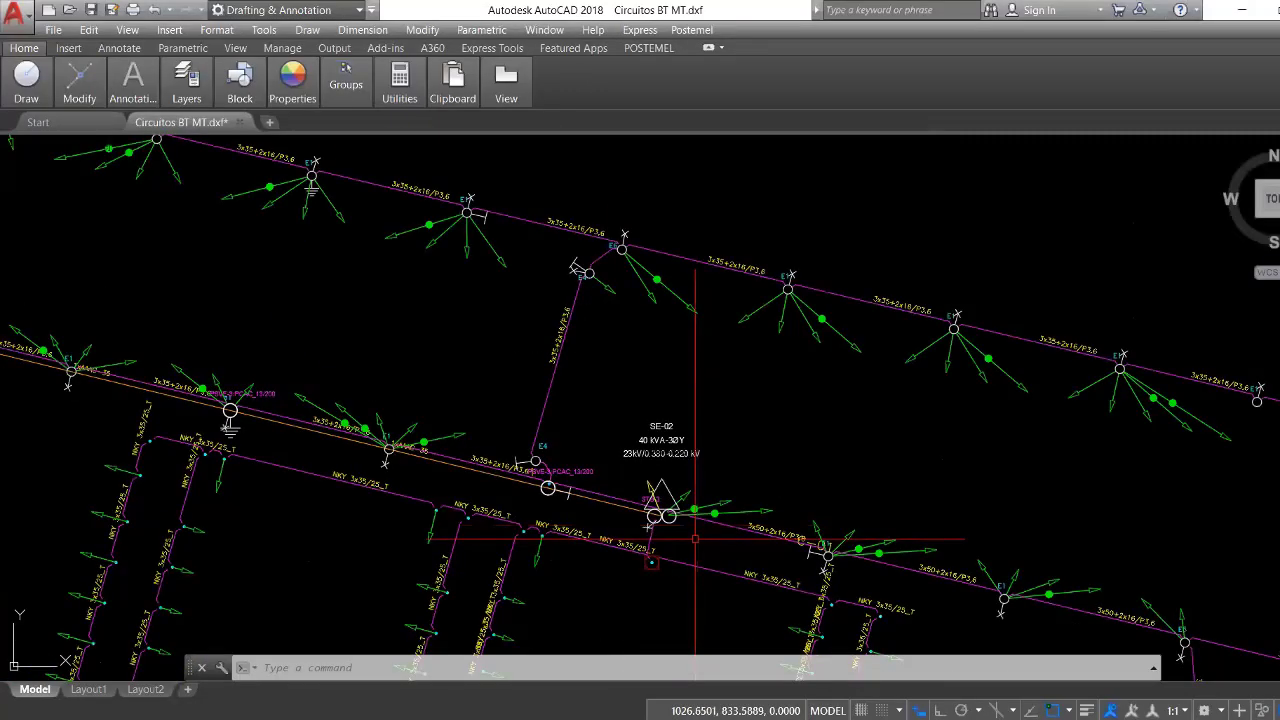
scroll(179, 555, up, 5)
middle_drag(1010, 480, 435, 318)
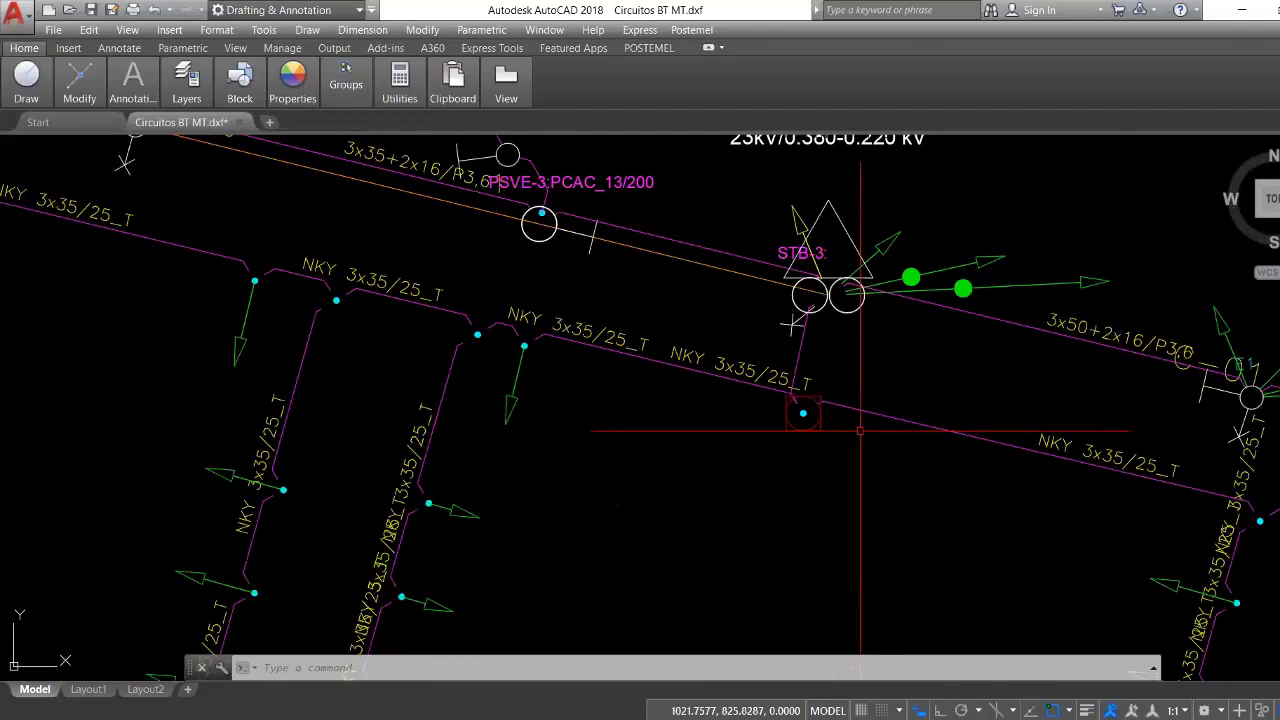
scroll(836, 418, up, 2)
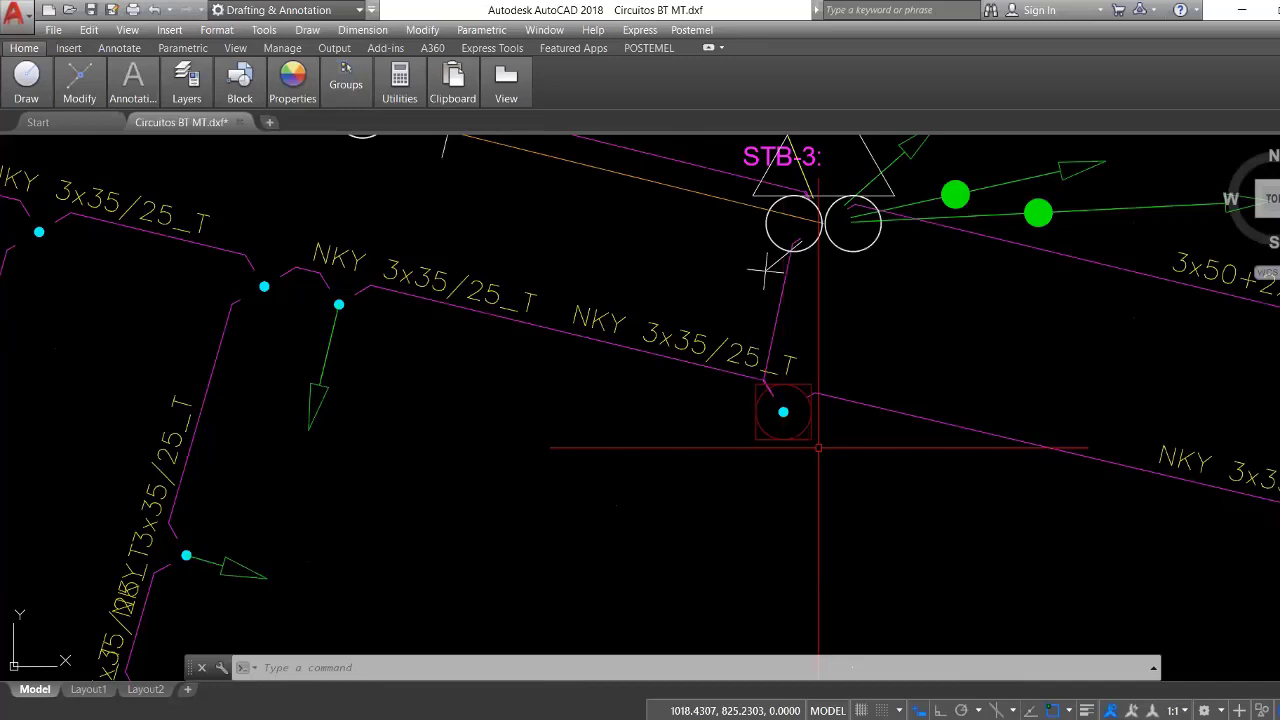
scroll(760, 422, down, 4)
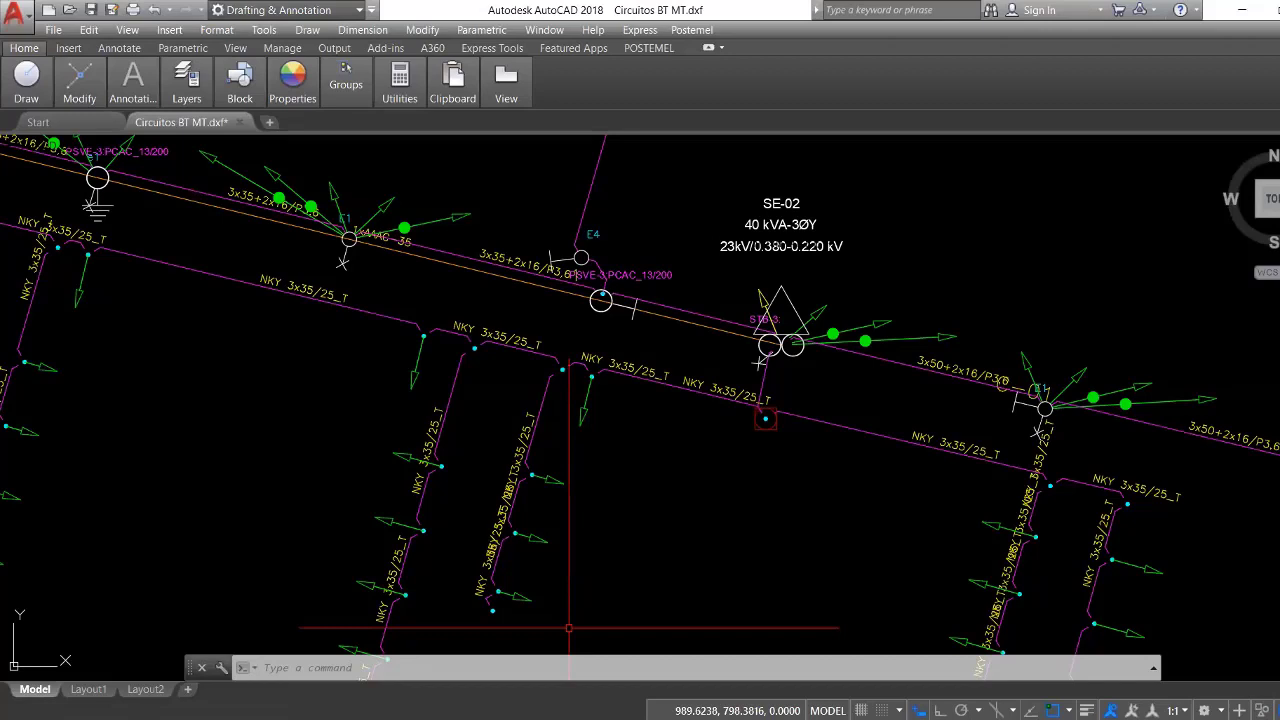
scroll(700, 391, up, 2)
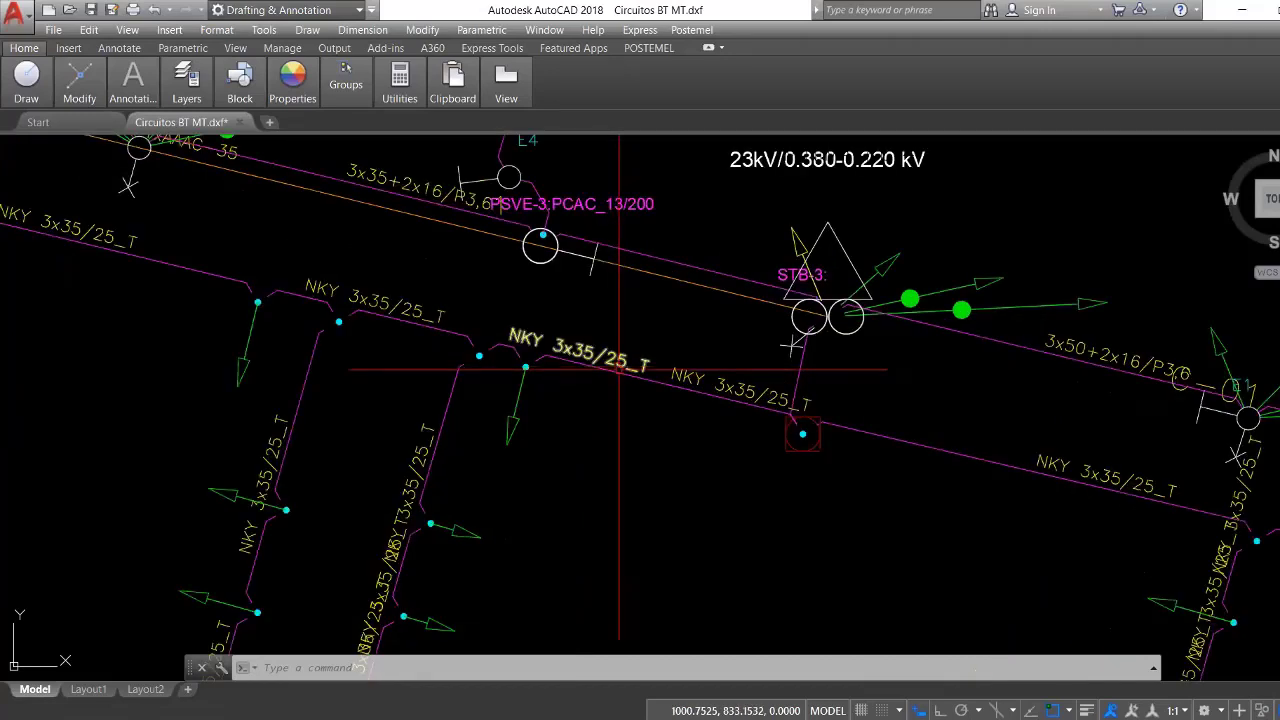
scroll(619, 369, down, 4)
scroll(246, 305, up, 4)
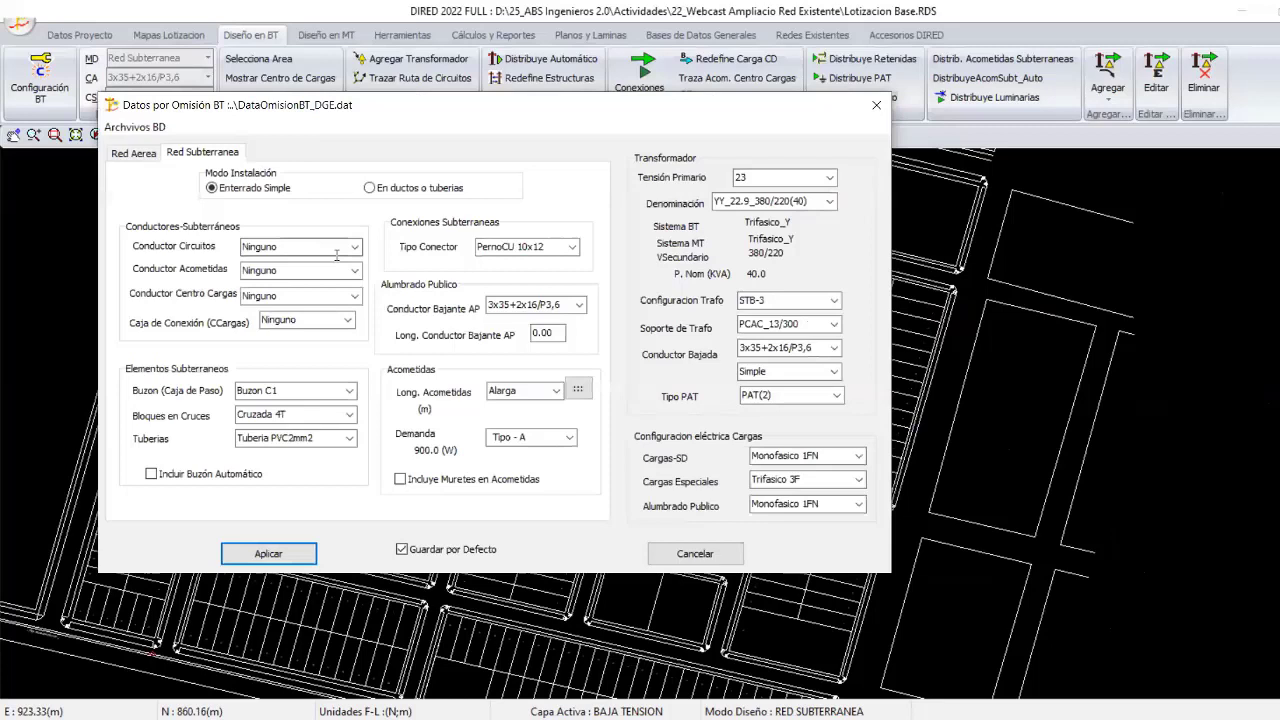
Choose NKY 3x35/25_T as the underground circuit conductor and apply the BT defaults.
click(337, 253)
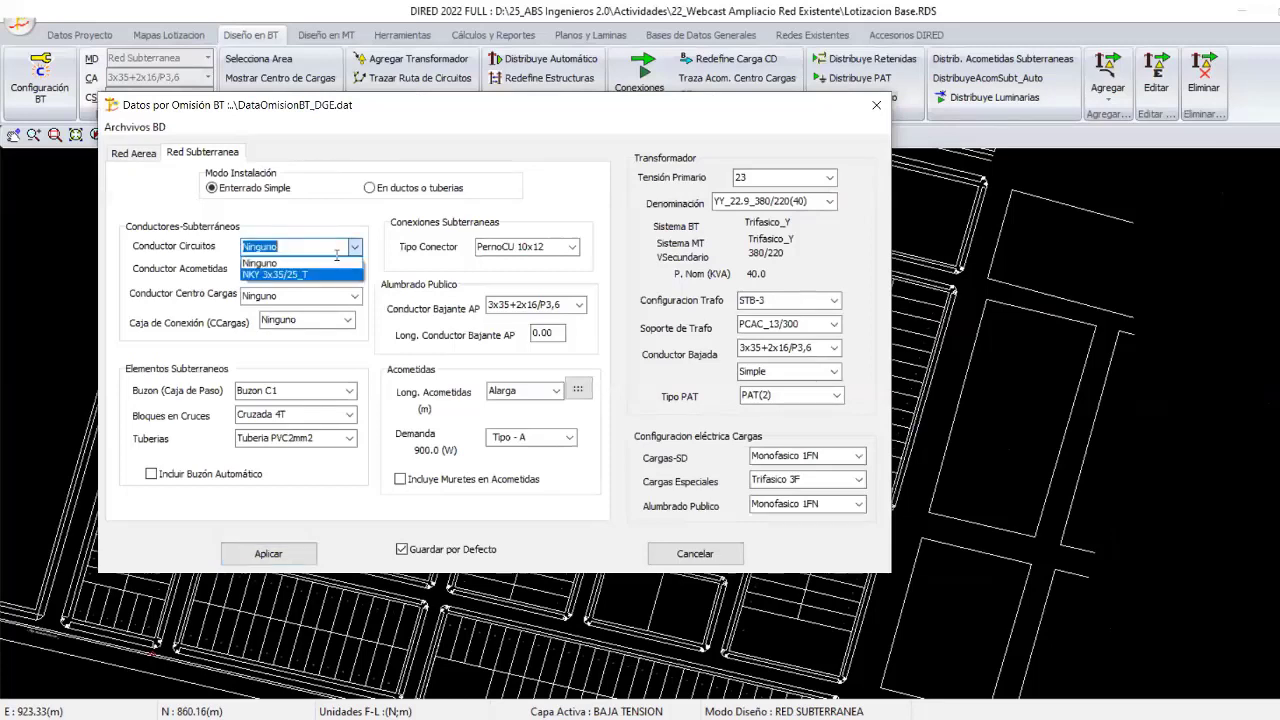
click(290, 274)
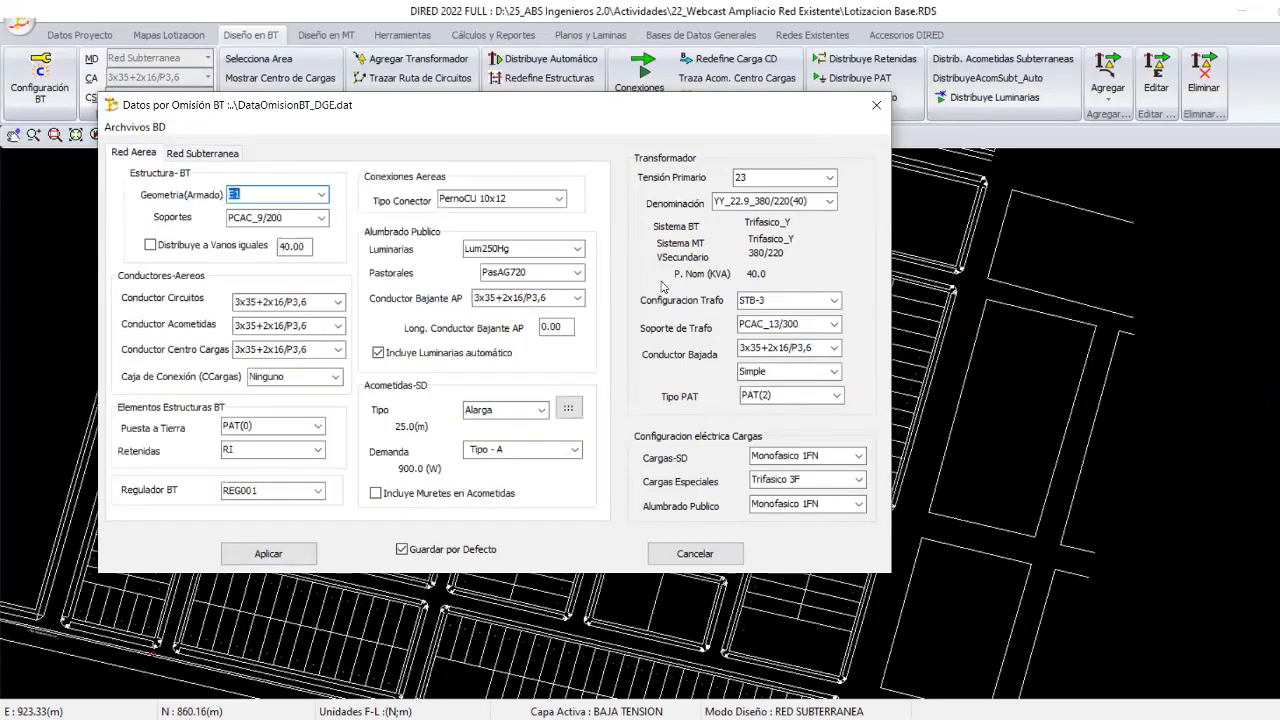
click(290, 560)
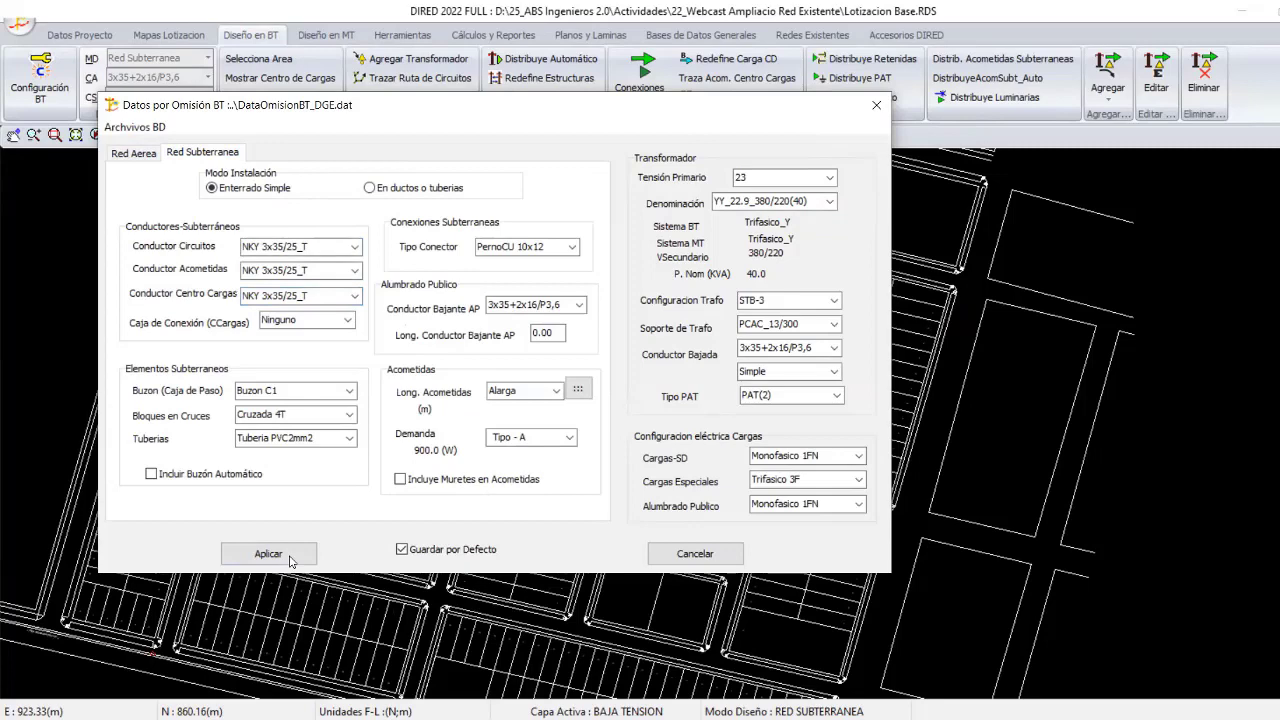
click(290, 561)
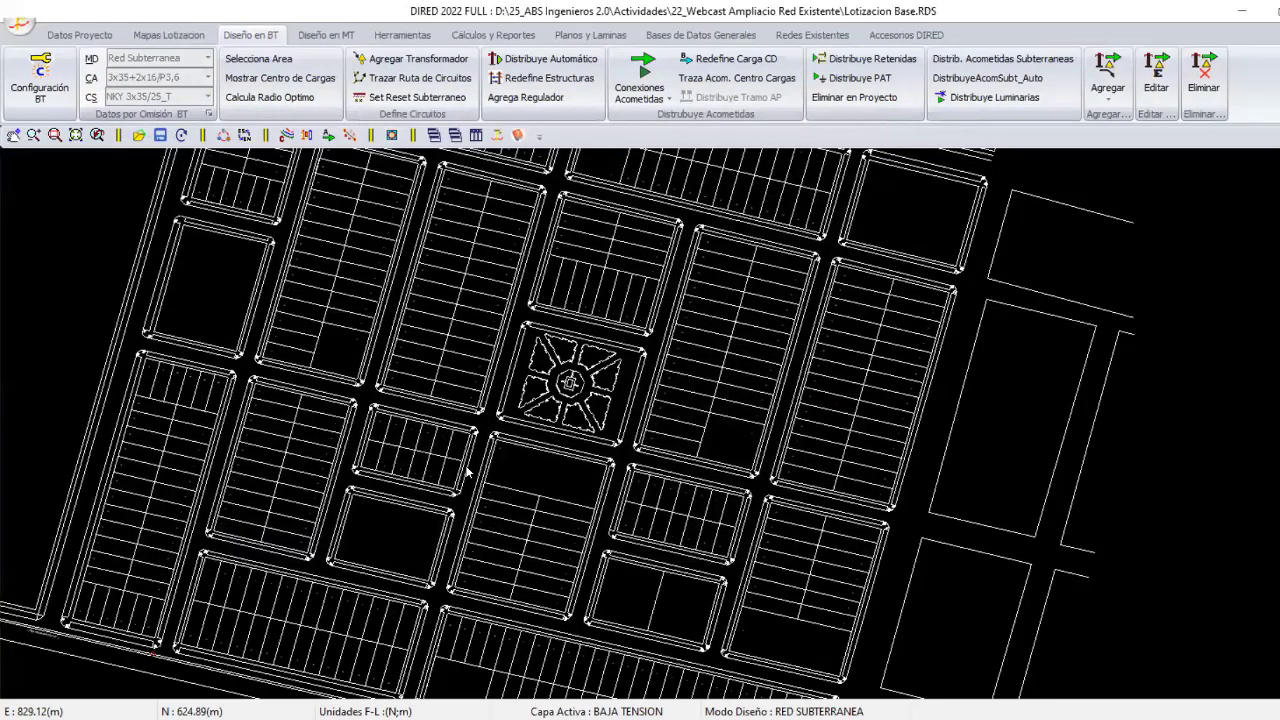
In Configuración General MT, change Limite de Caida Tensión MT from 5.00 to 3 %.
middle_drag(466, 470, 476, 392)
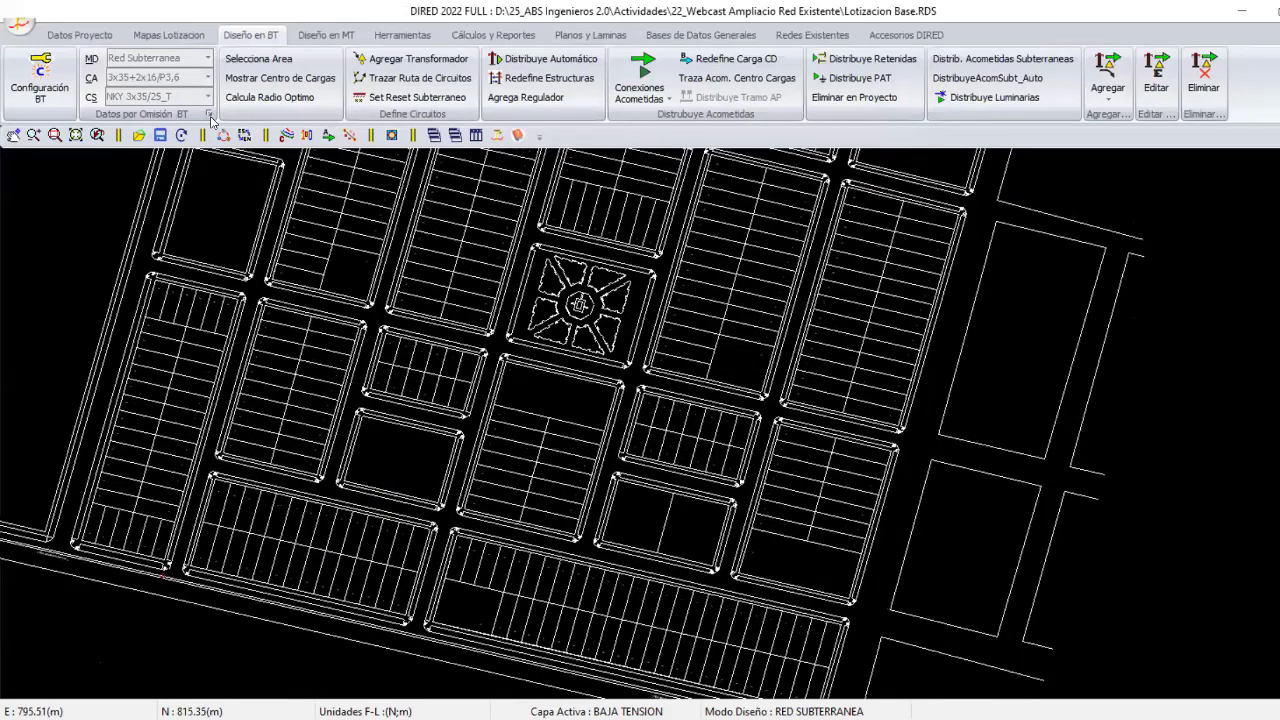
scroll(210, 120, down, 1)
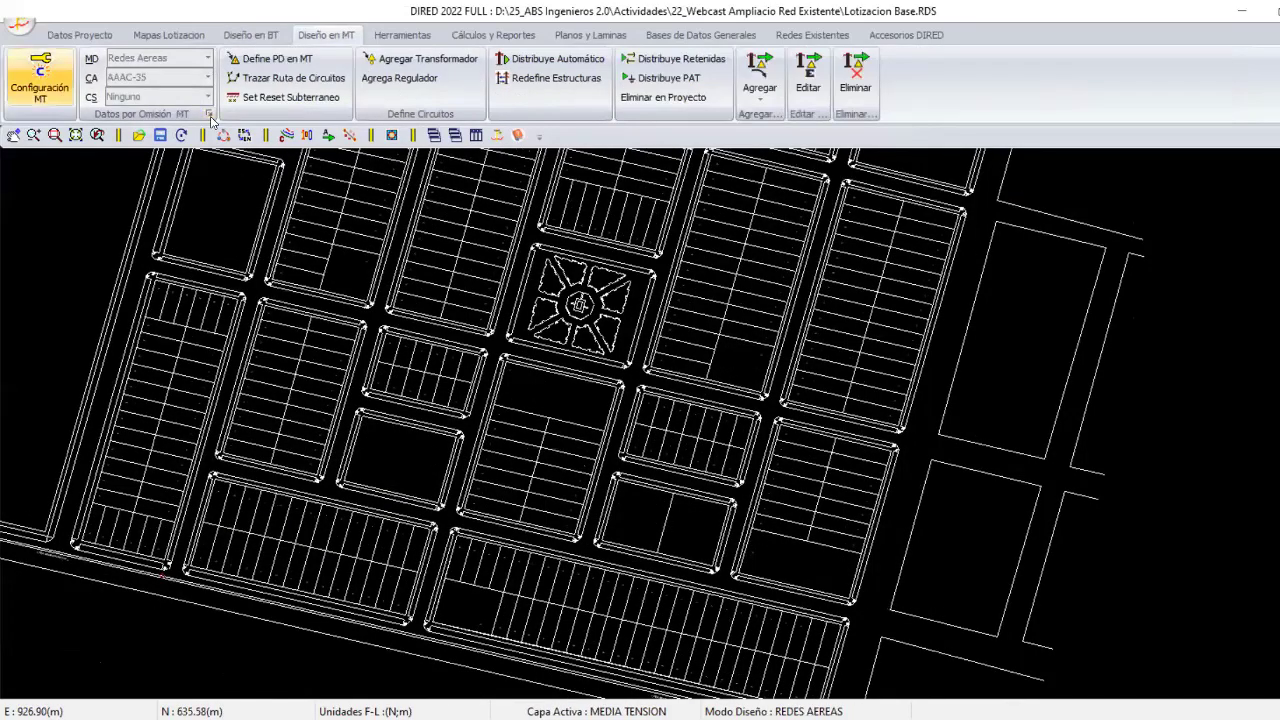
click(210, 116)
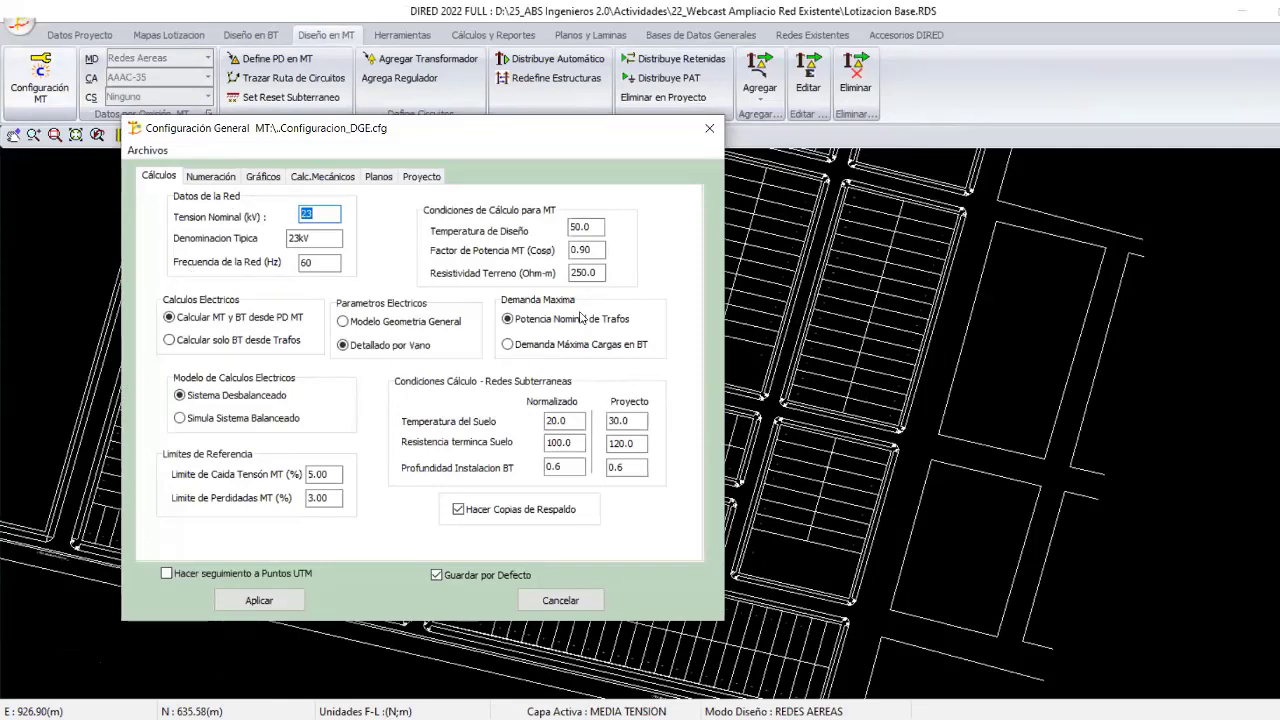
double_click(326, 475)
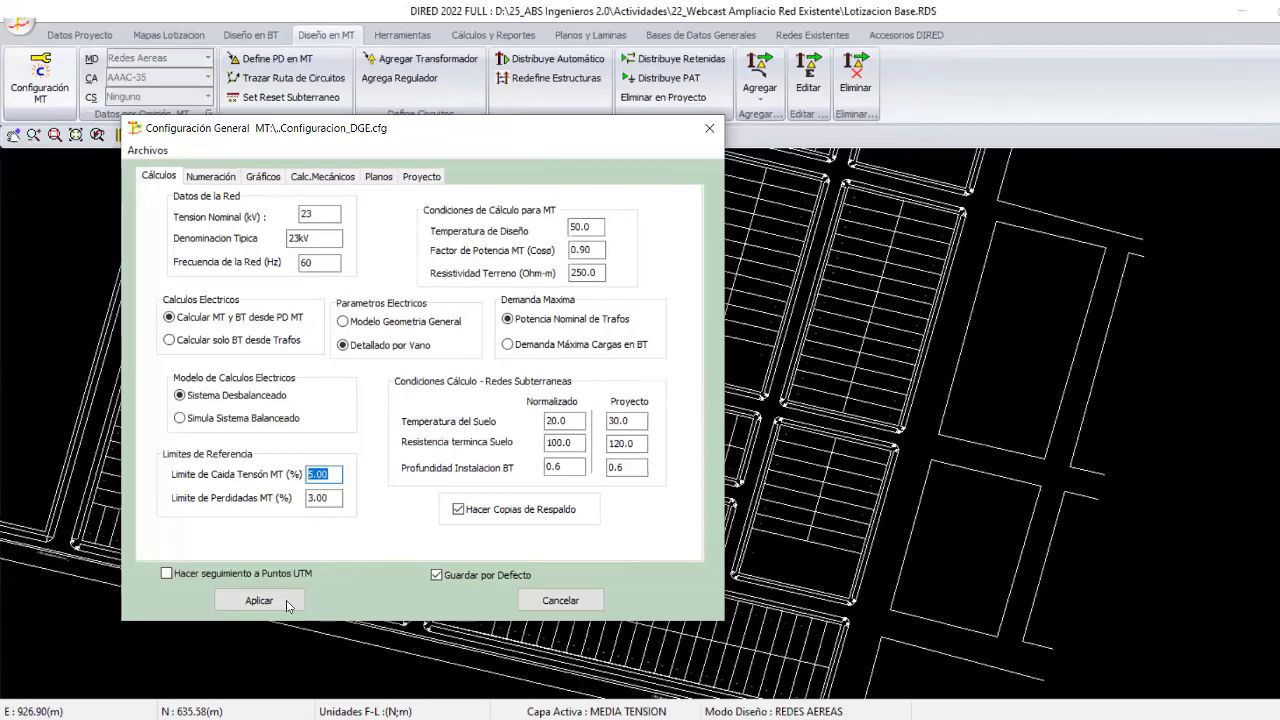
key(Return)
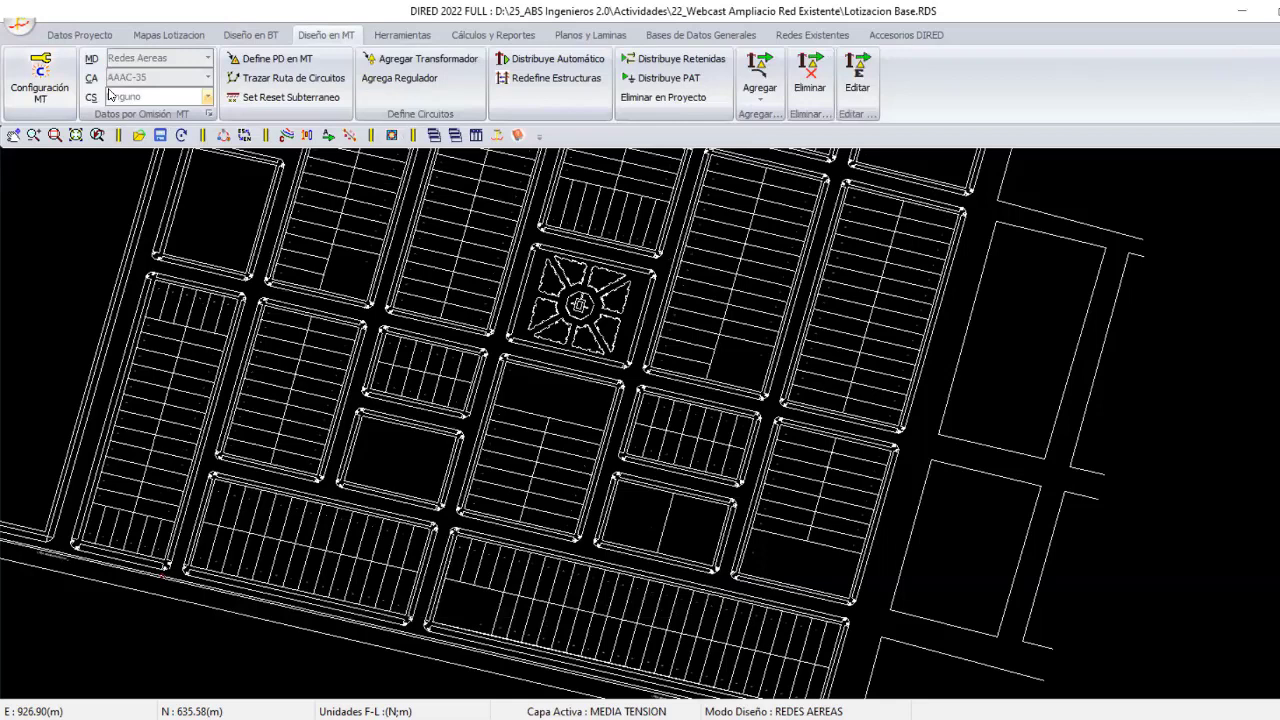
text(3)
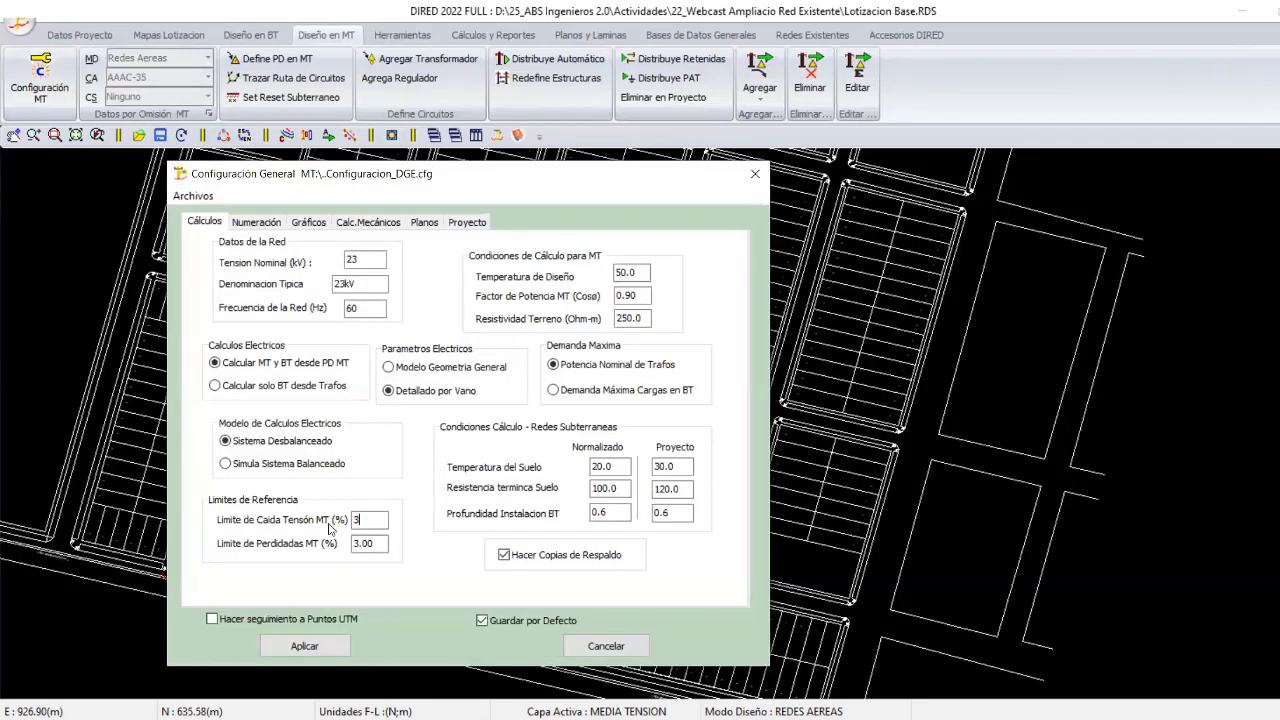
key(Return)
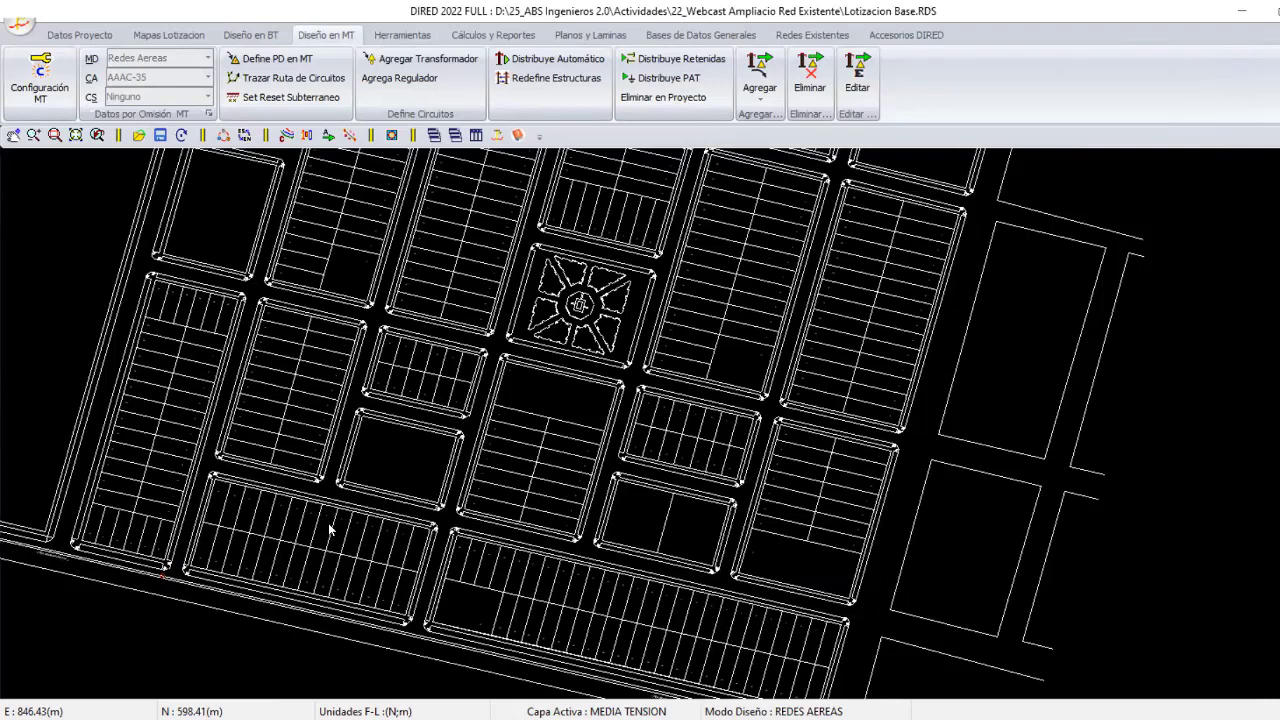
middle_drag(330, 530, 336, 574)
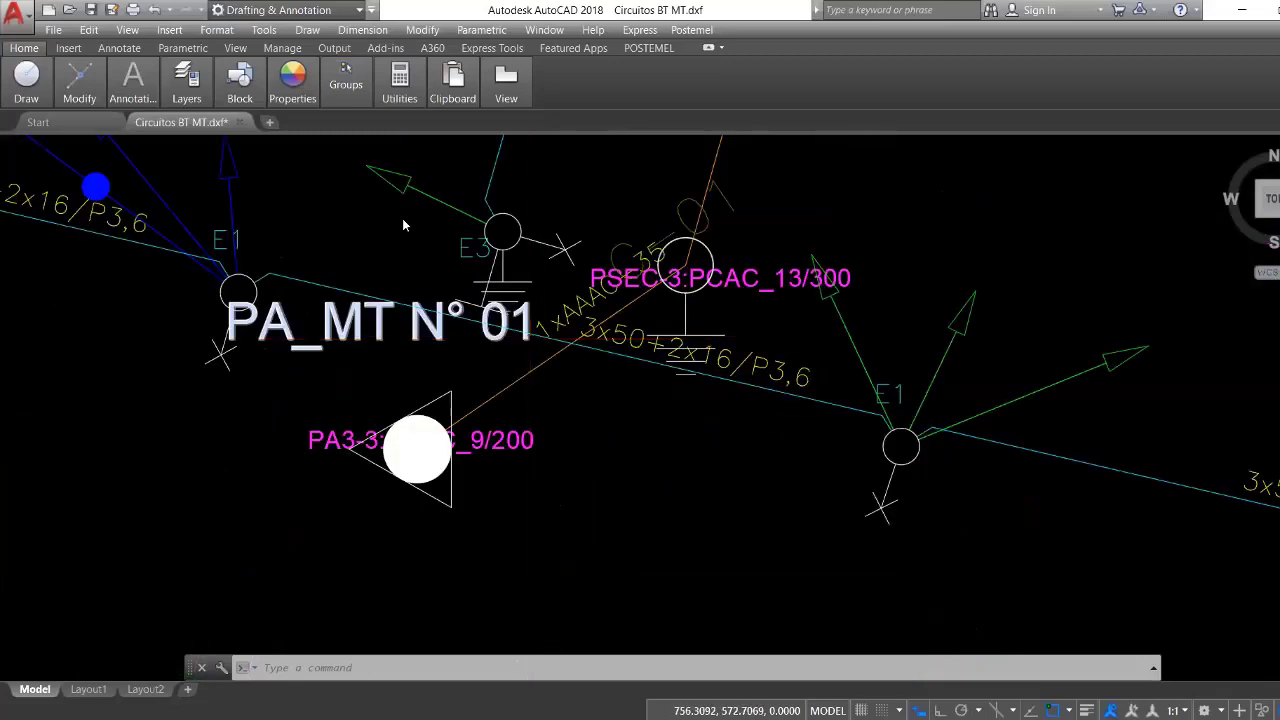
scroll(493, 378, up, 2)
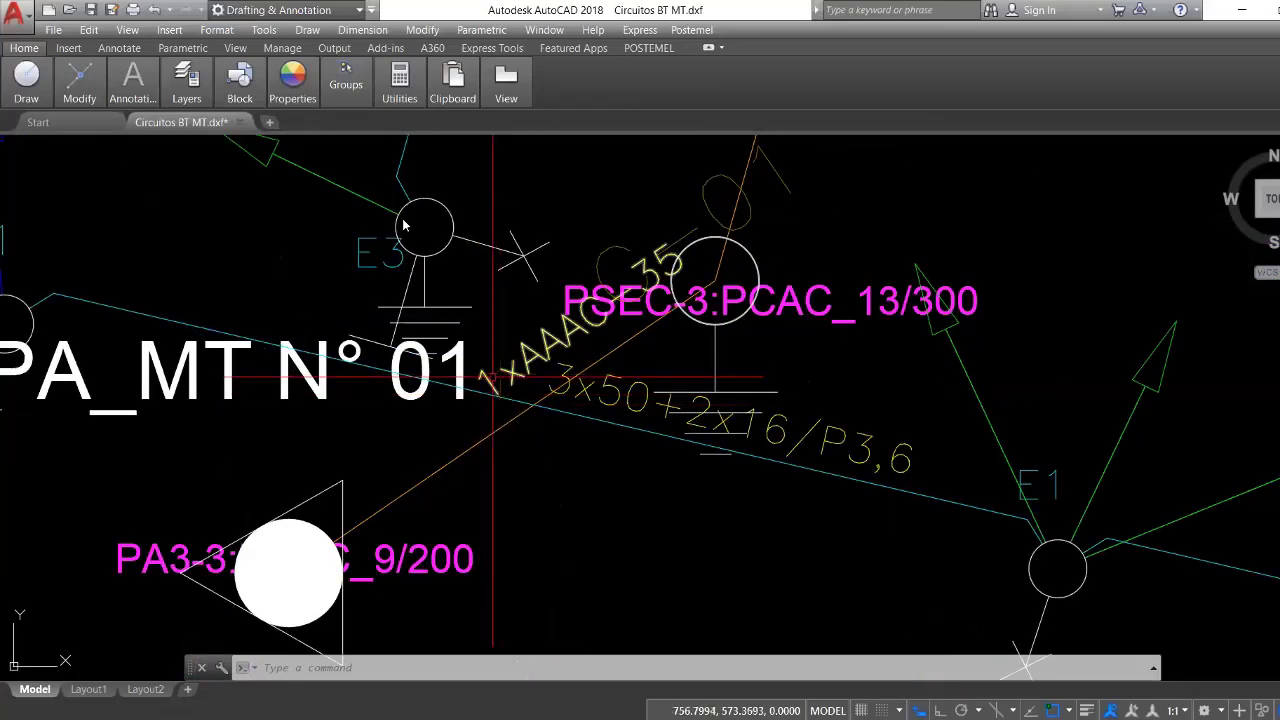
middle_drag(403, 225, 279, 324)
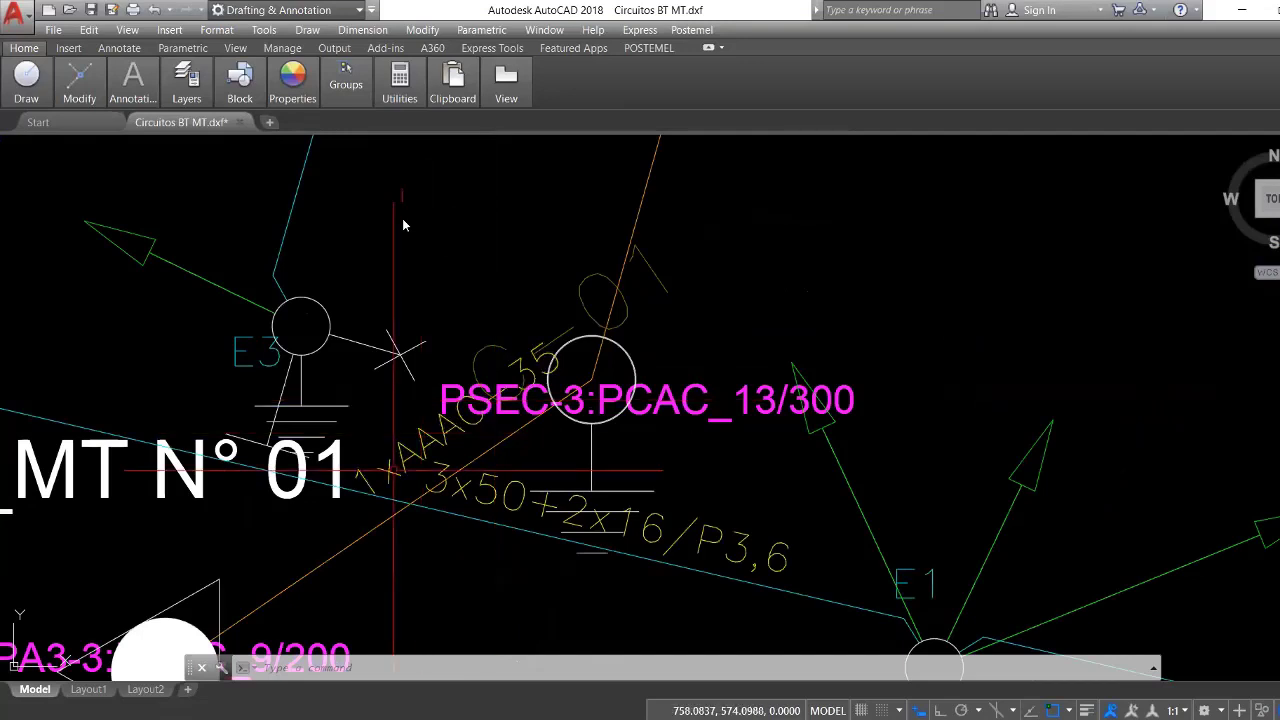
middle_drag(449, 425, 409, 500)
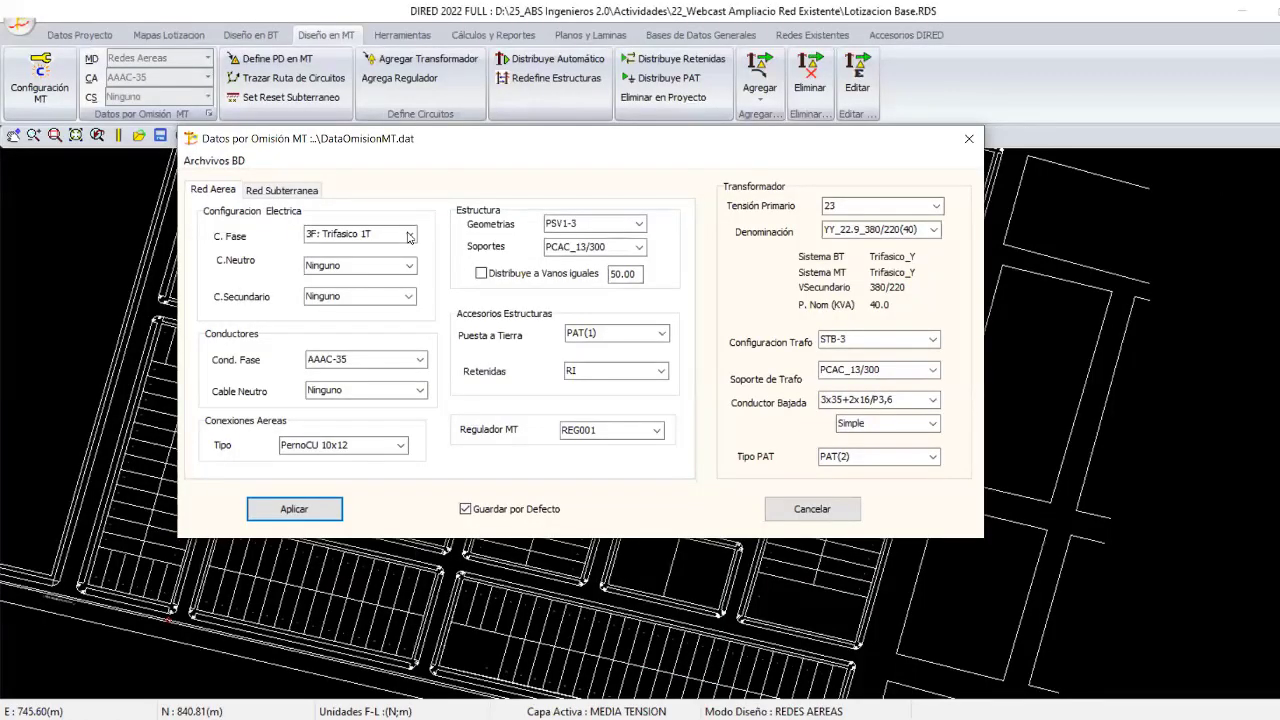
Set C. Fase to 1F: Monofasico 1F, keep PSV1-3 geometry, and apply the MT defaults.
click(405, 226)
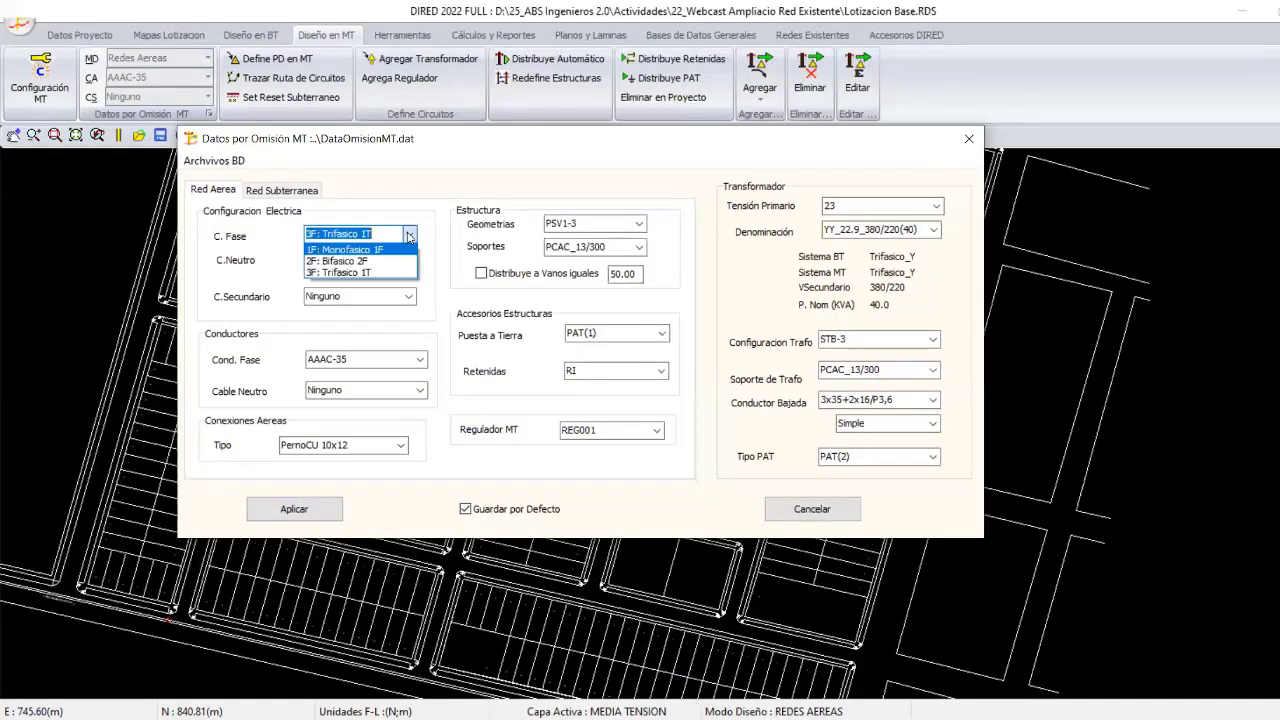
key(Down)
key(Return)
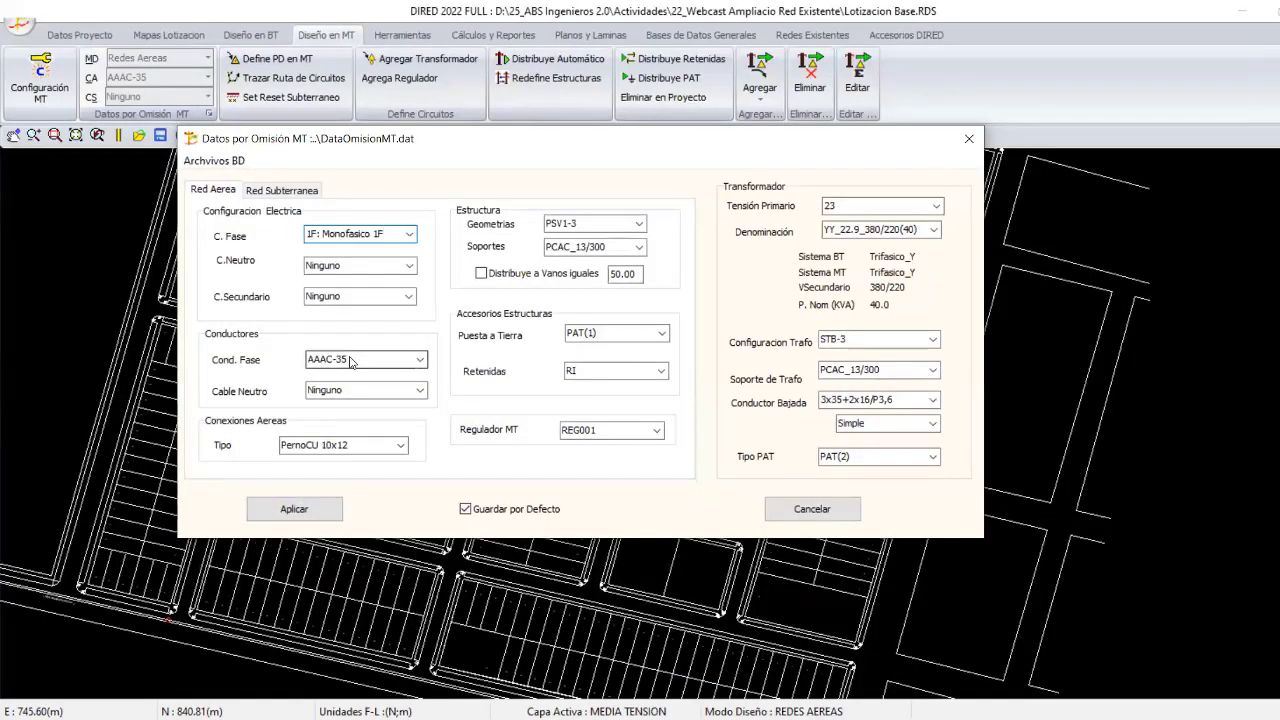
click(560, 226)
click(547, 216)
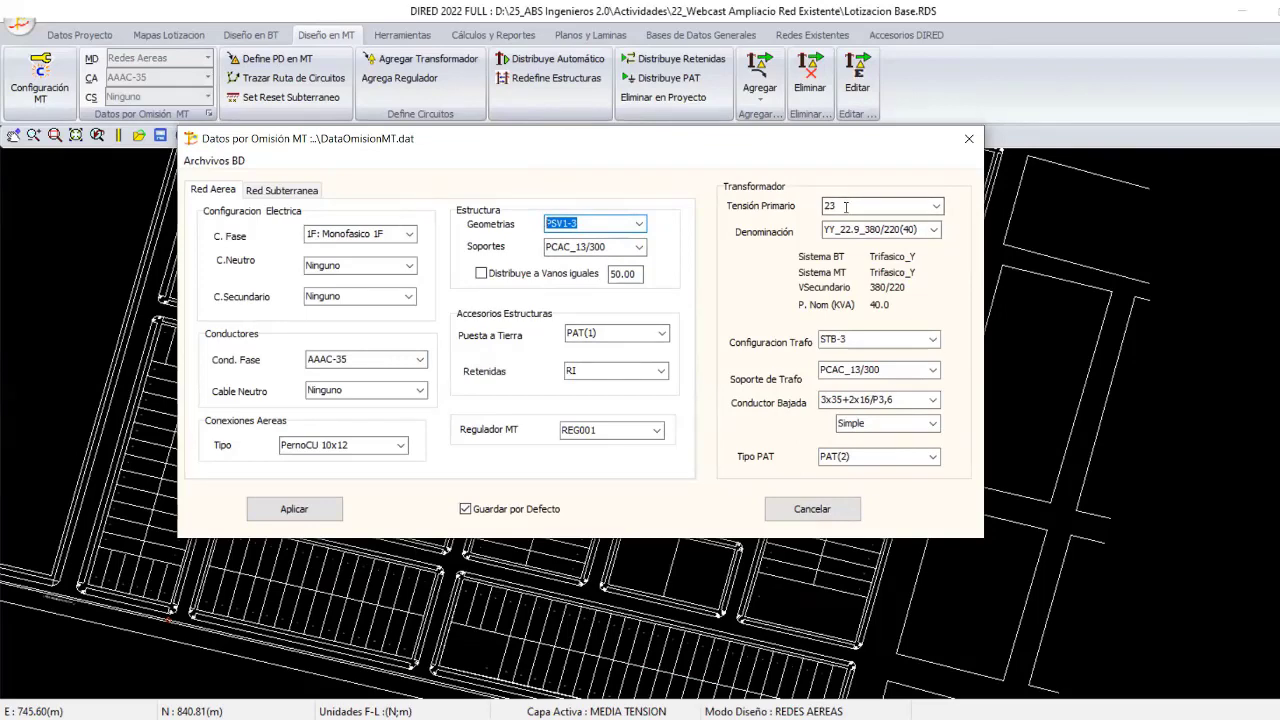
click(313, 513)
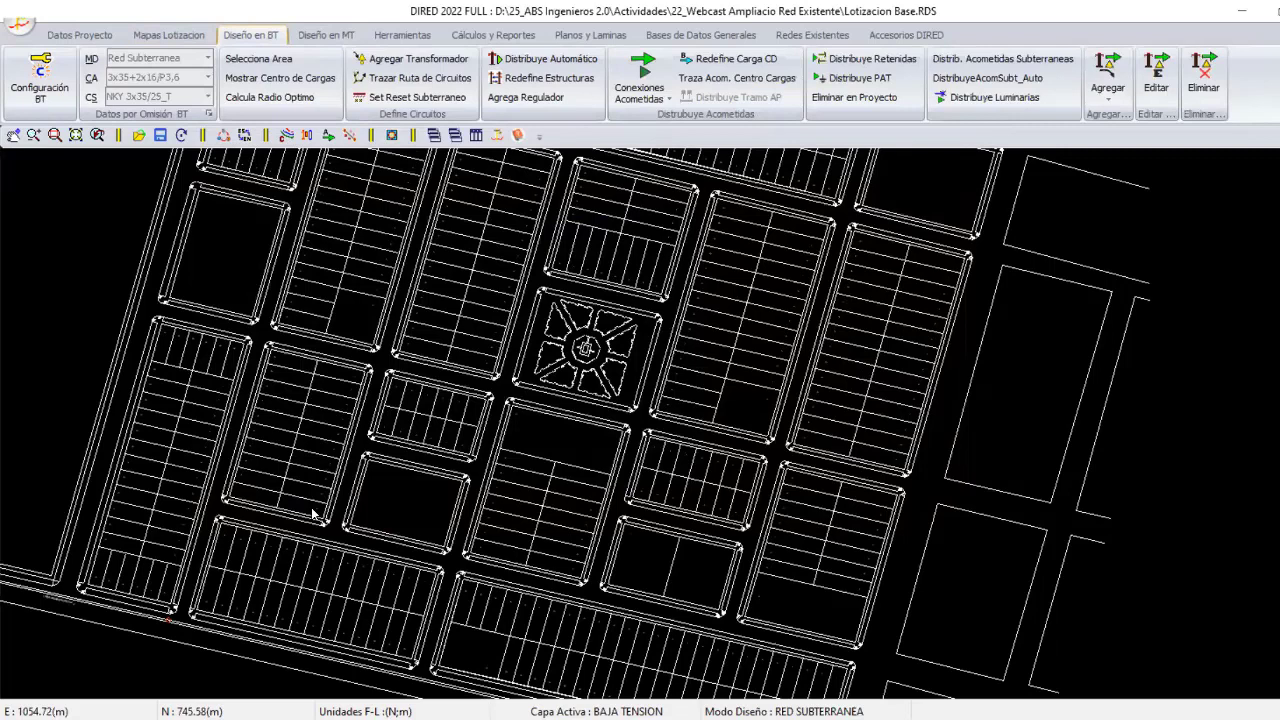
Launch Cargar Redes Existentes - DXF from the Redes Existentes tools.
click(788, 36)
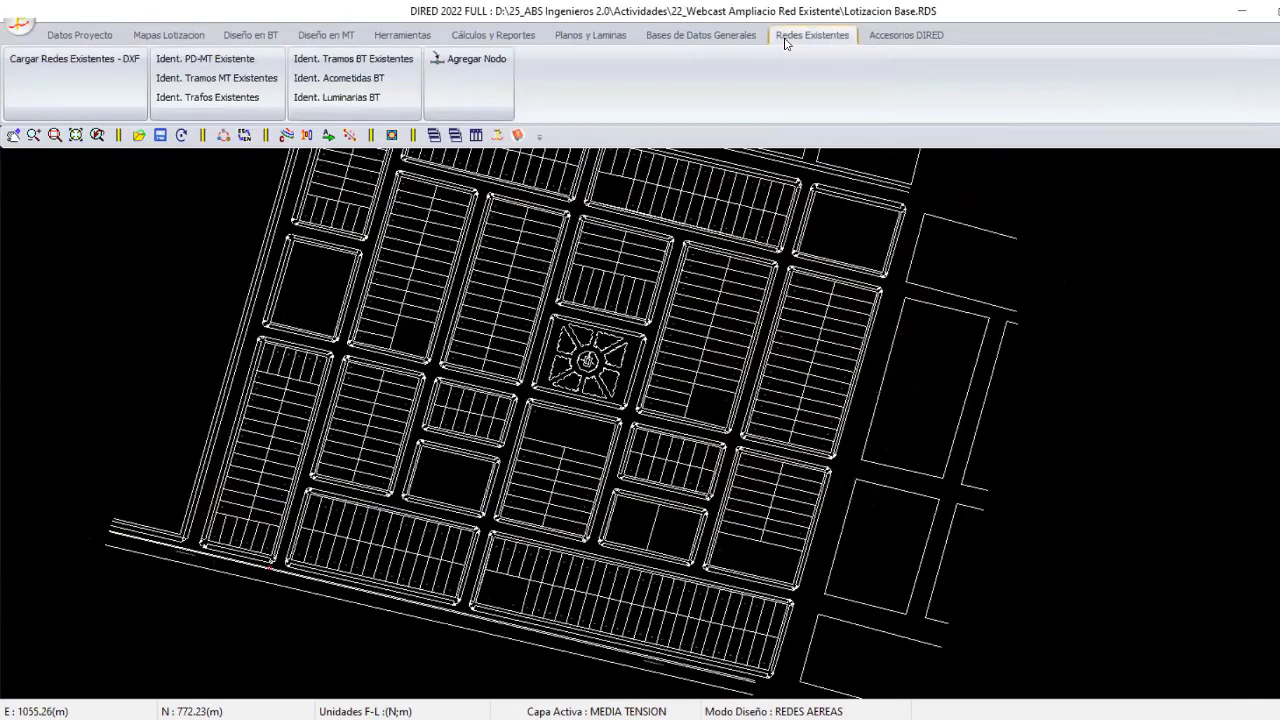
click(47, 62)
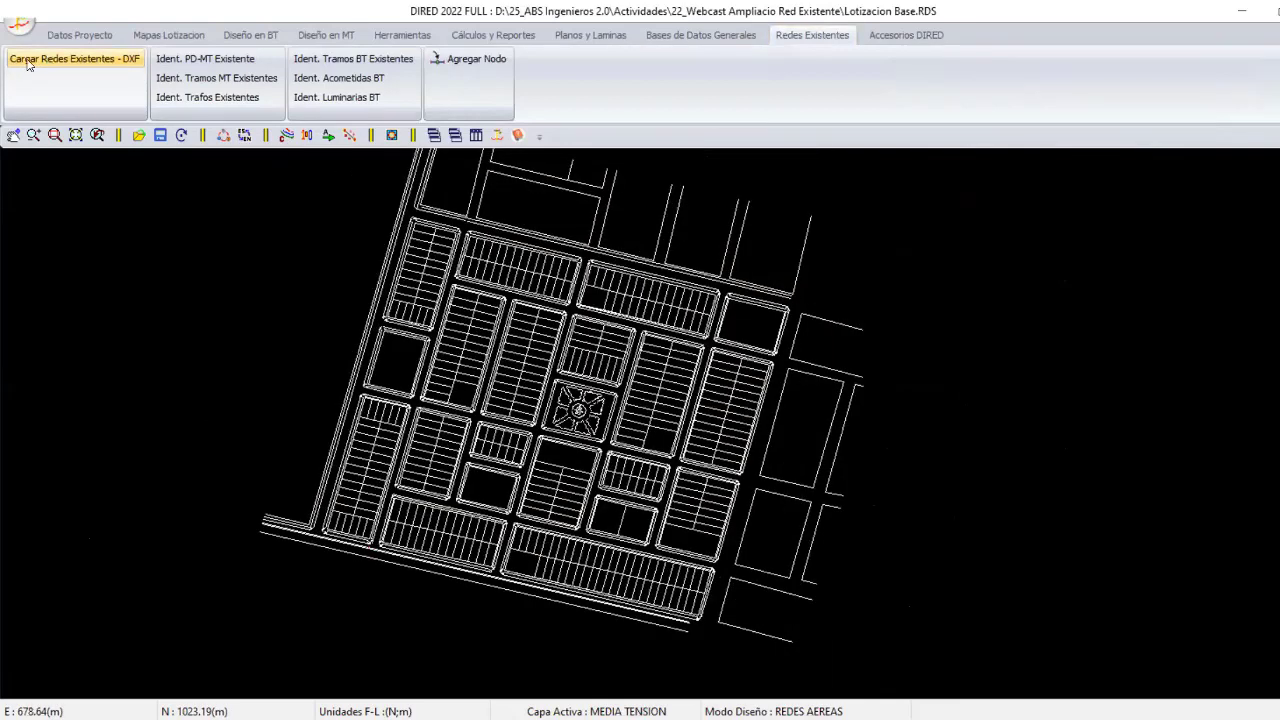
click(103, 60)
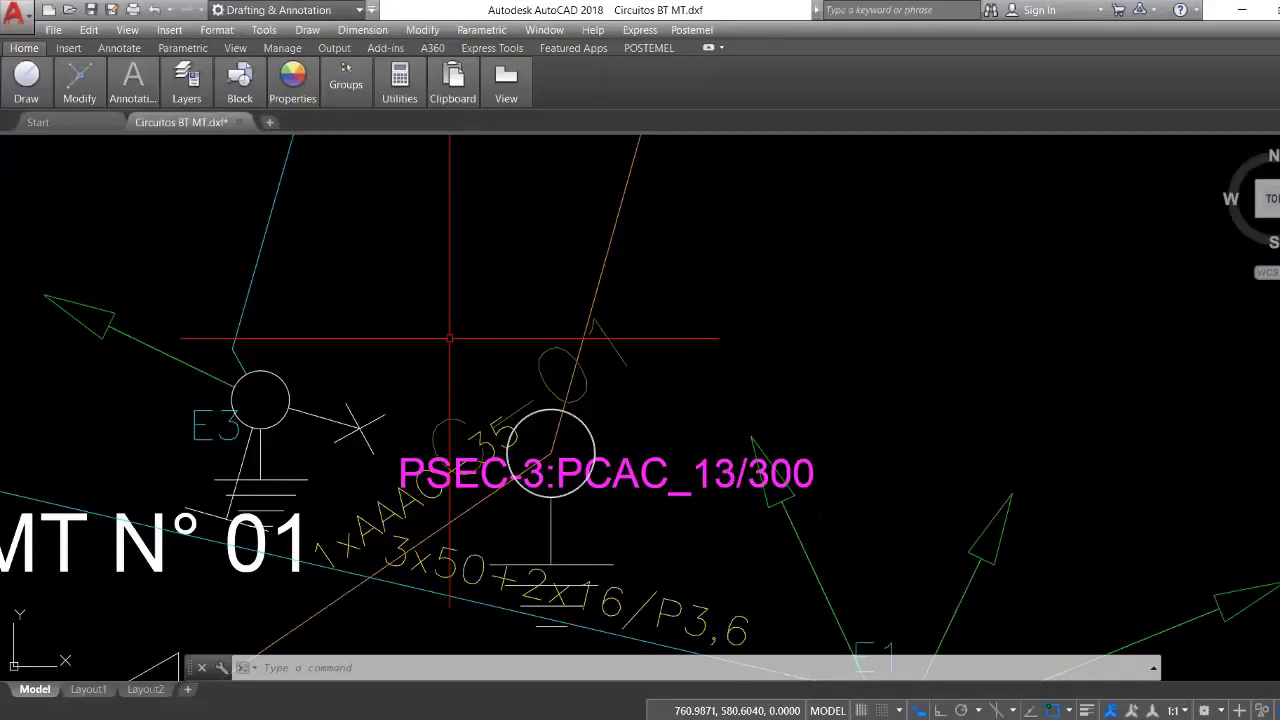
Close Circuitos BT MT.dxf in AutoCAD, answering the save-changes prompt.
scroll(449, 338, down, 5)
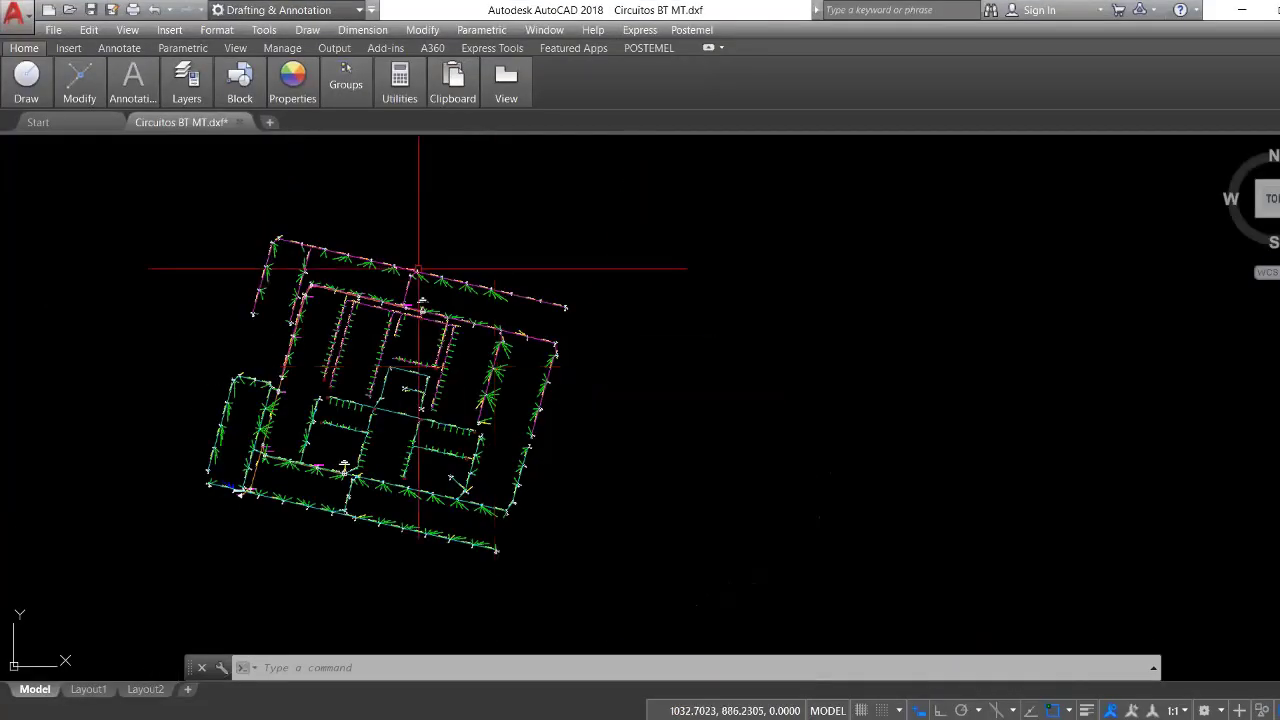
scroll(418, 268, up, 4)
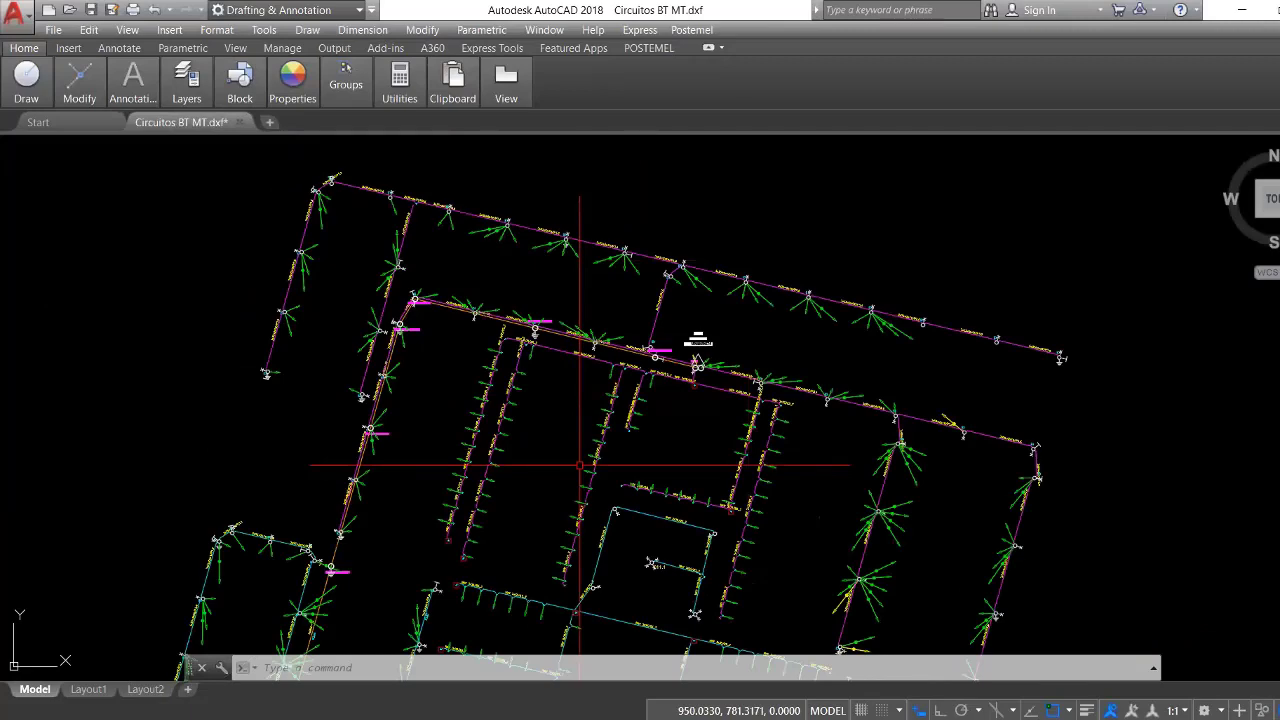
middle_drag(580, 465, 556, 311)
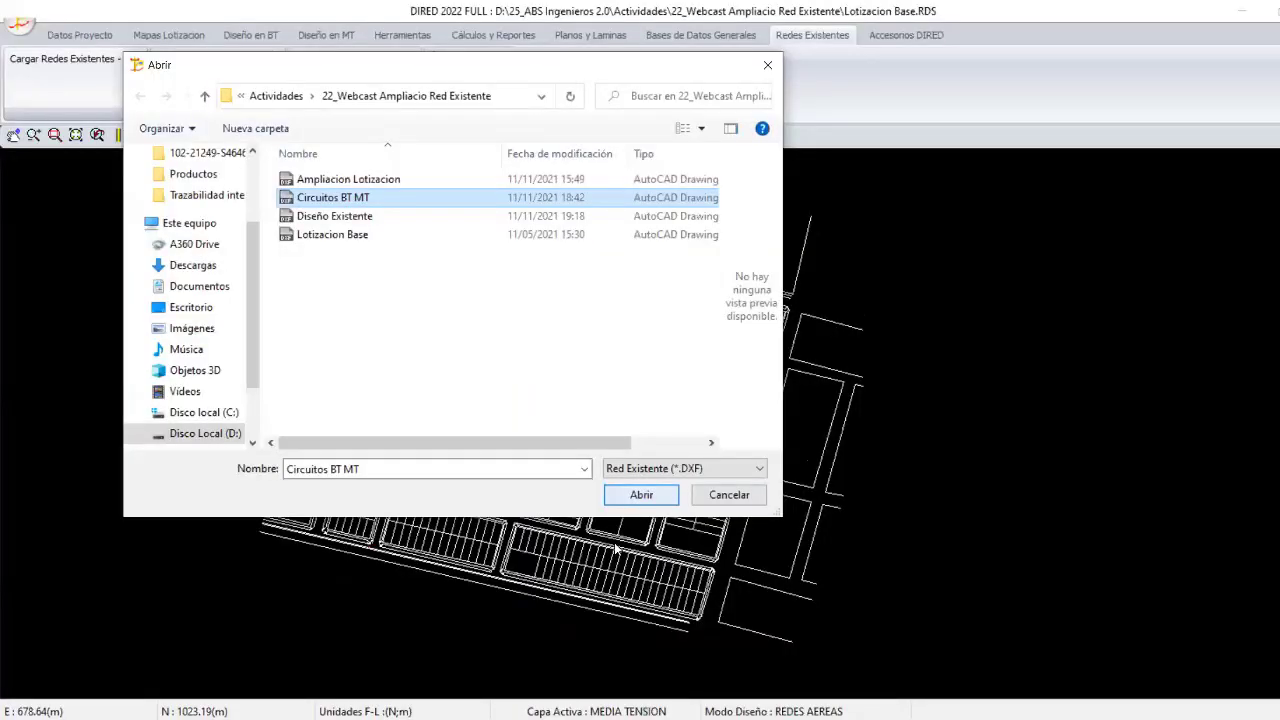
key(Return)
key(Return)
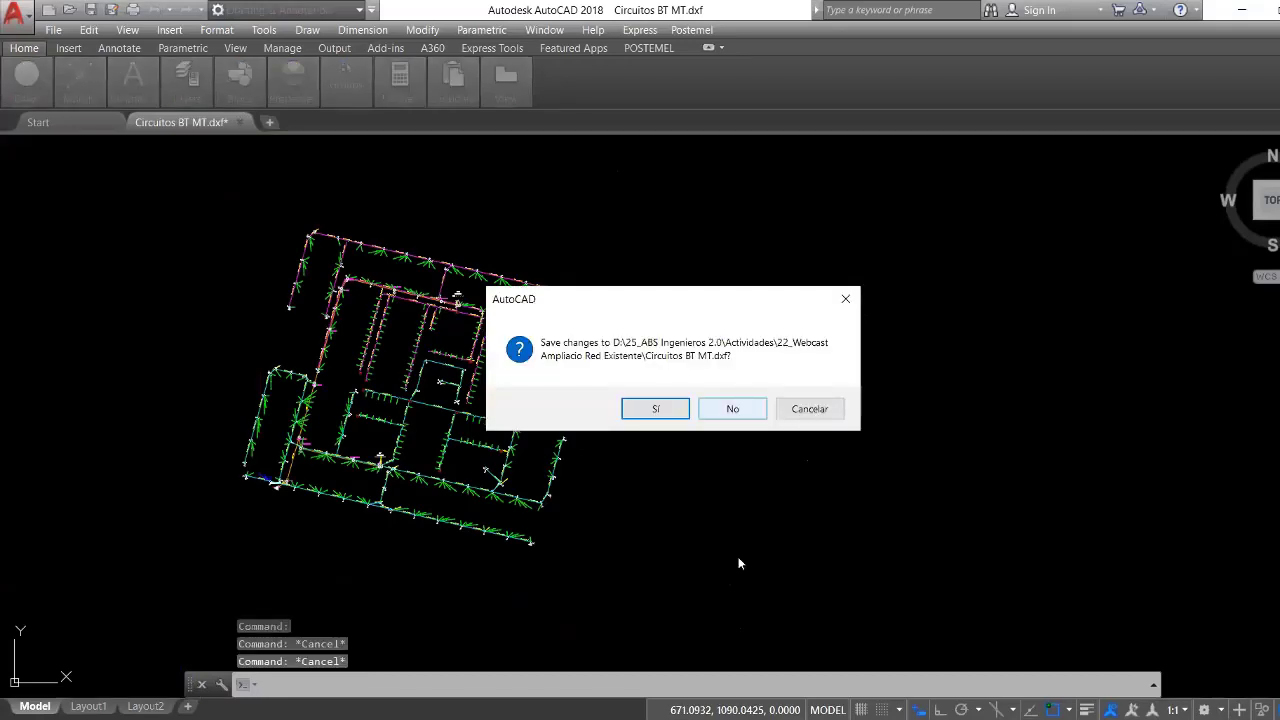
key(Return)
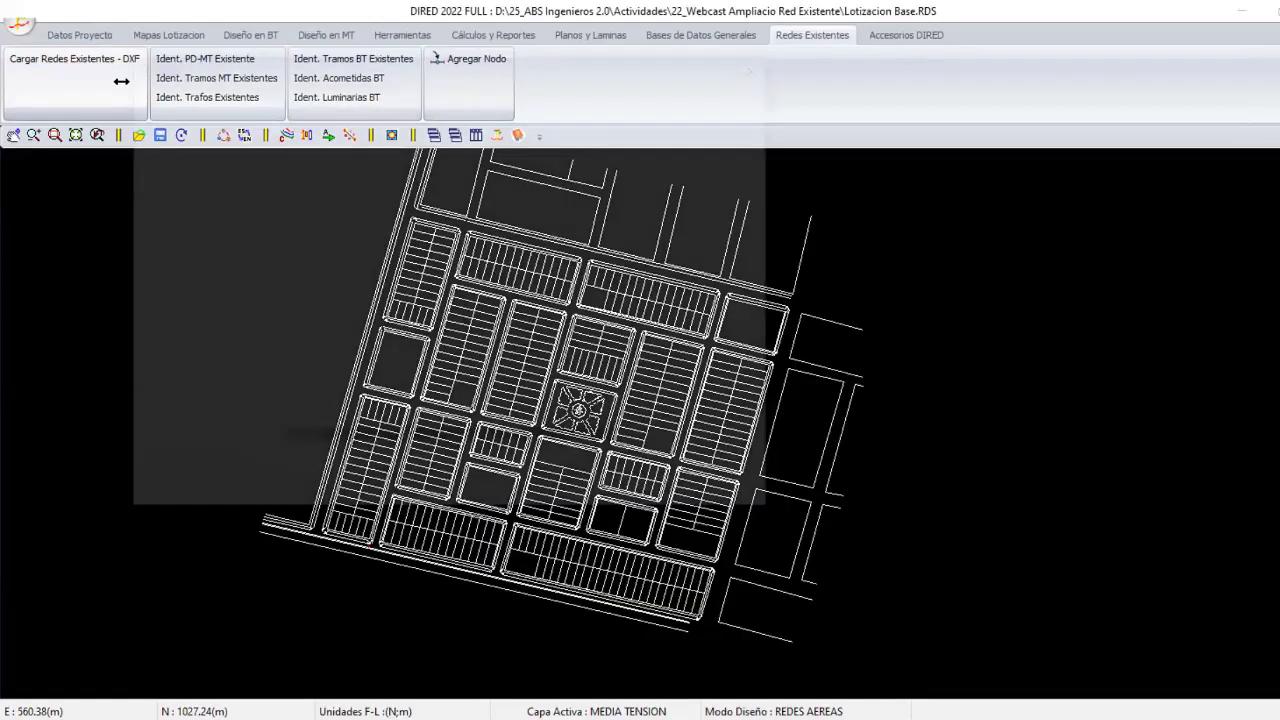
Open Circuitos BT MT as the existing-network DXF over the lot plan.
click(121, 81)
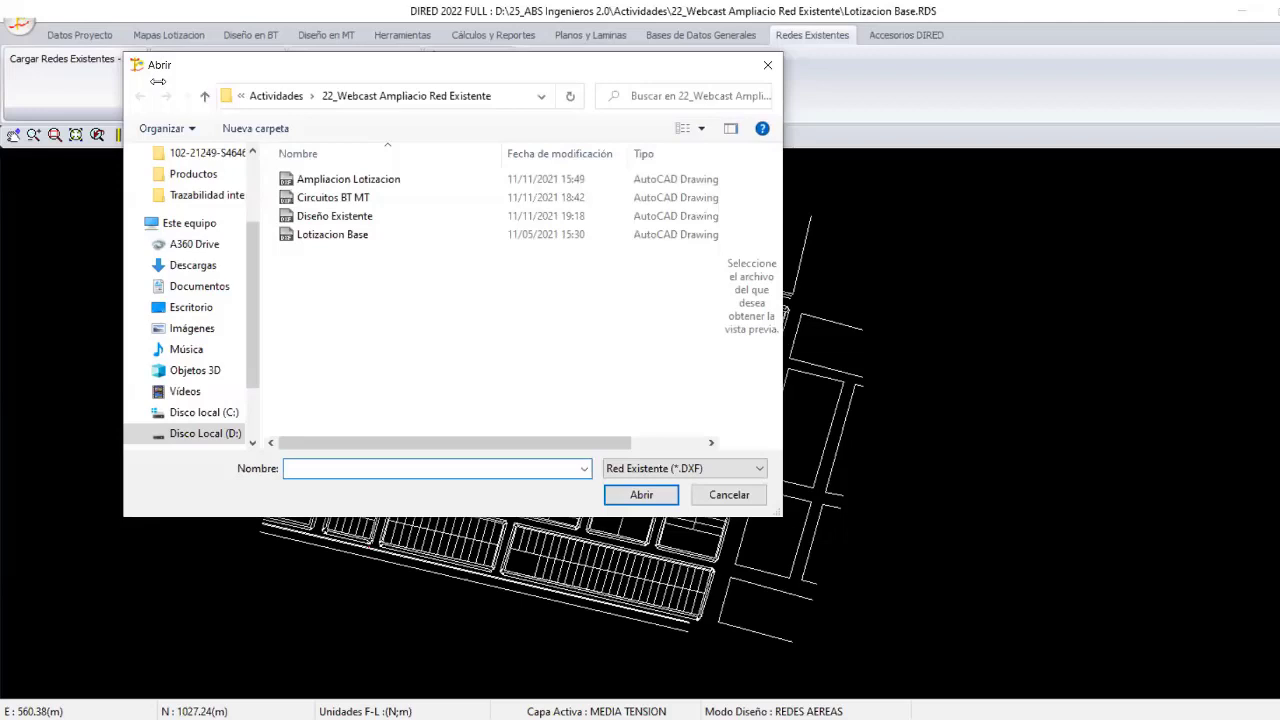
click(333, 197)
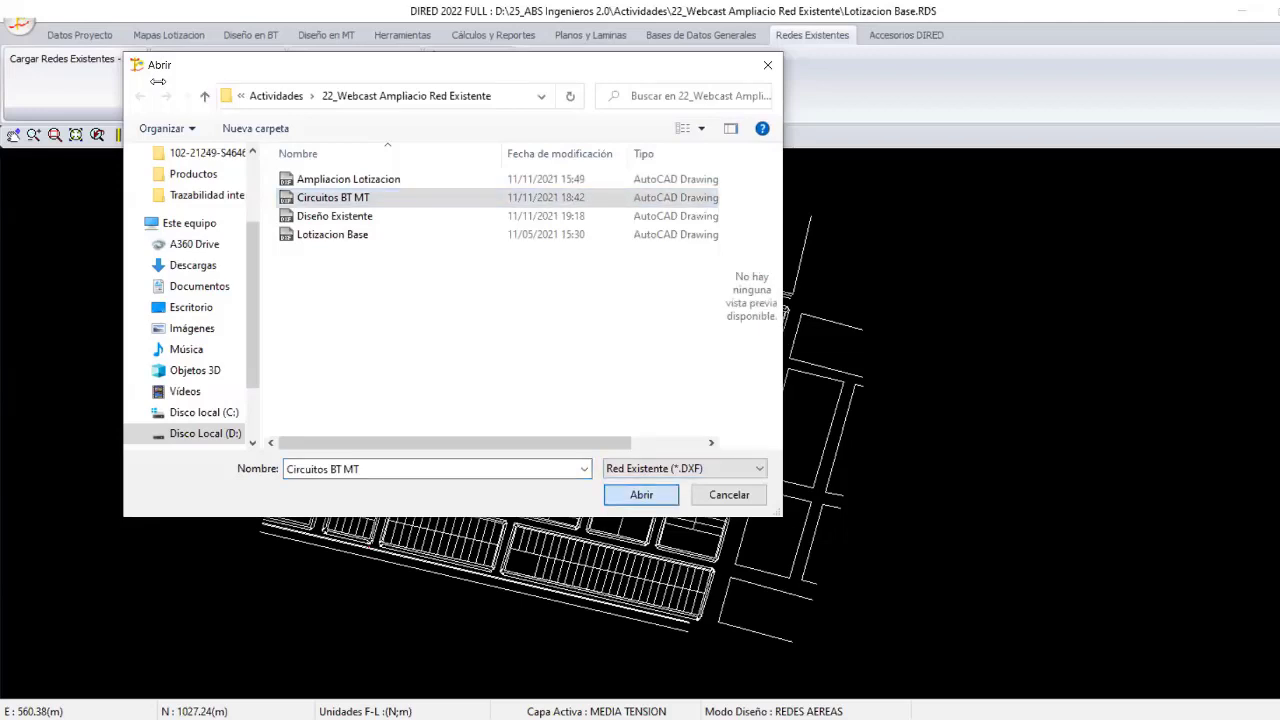
click(641, 494)
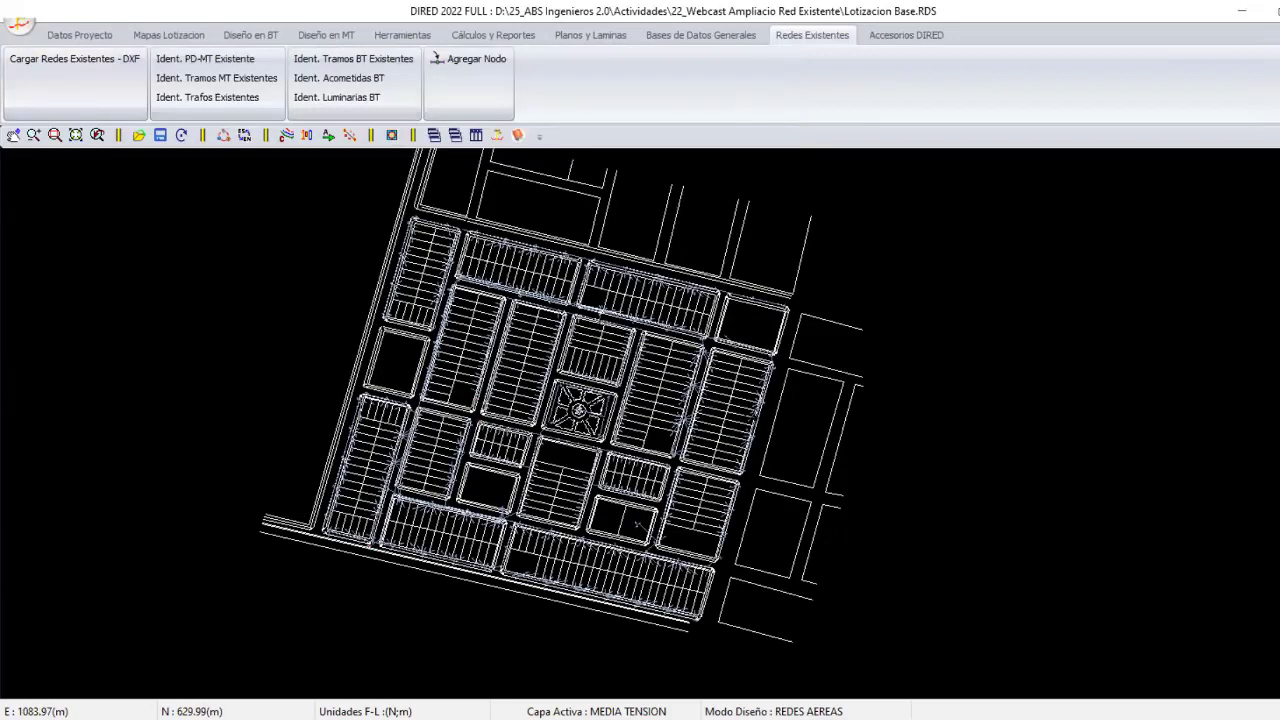
Zoom and pan across the imported network to inspect its poles, nodes and span labels.
scroll(638, 523, up, 5)
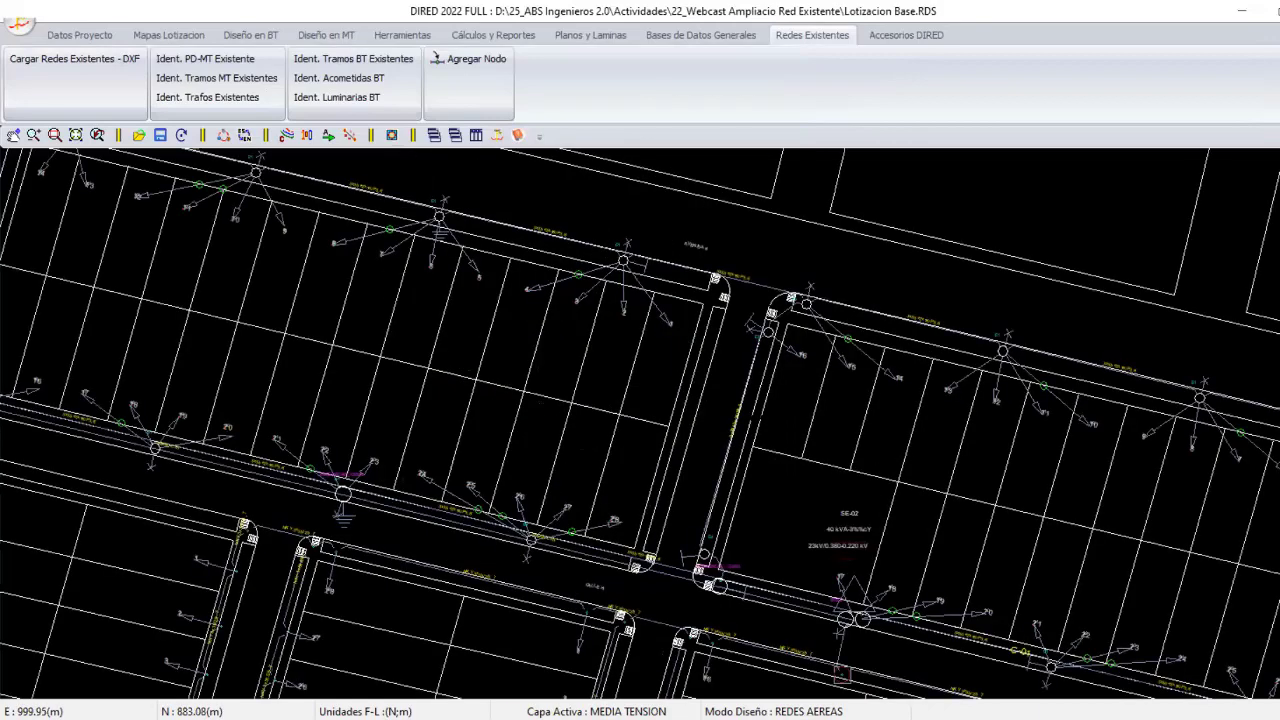
scroll(565, 401, up, 1)
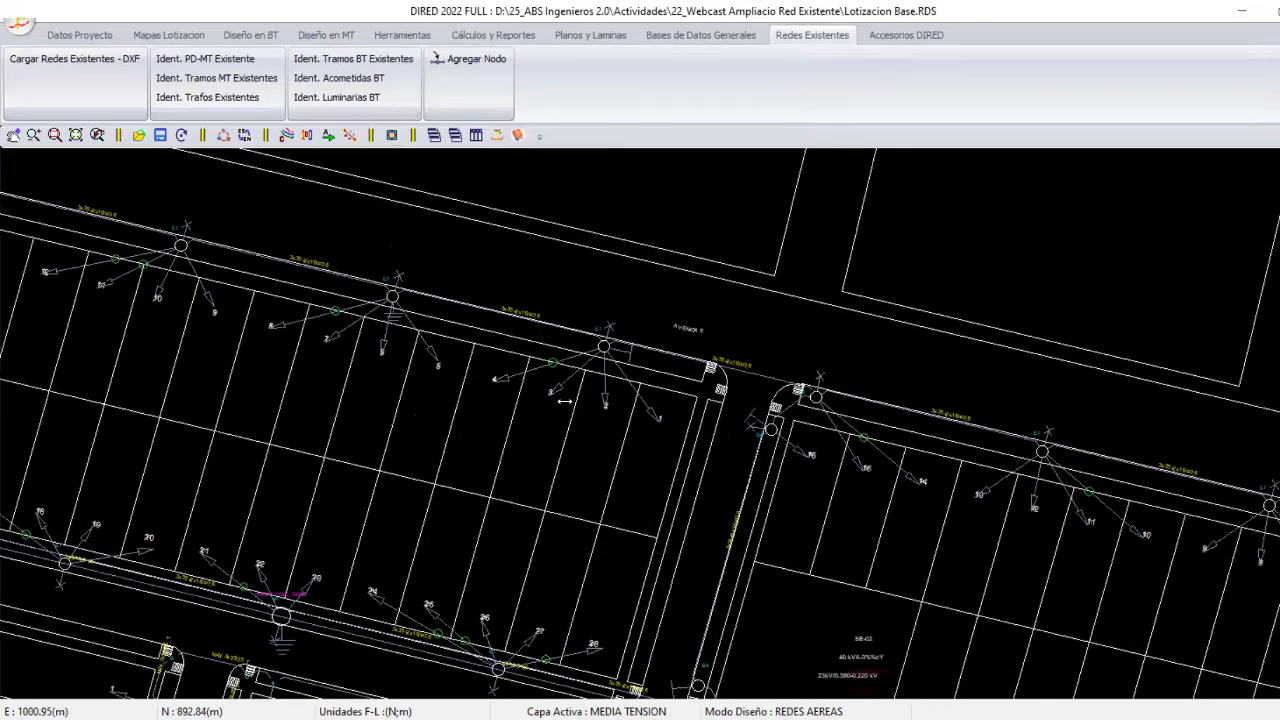
scroll(565, 401, down, 2)
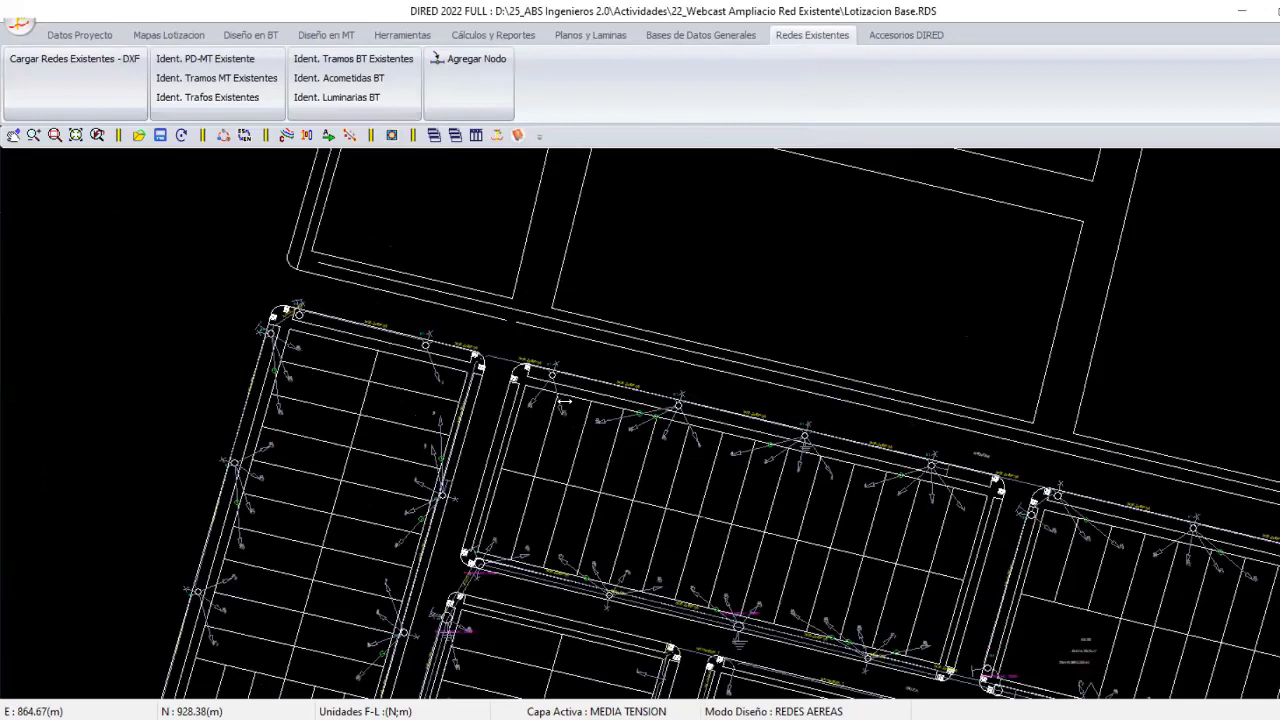
scroll(565, 401, up, 2)
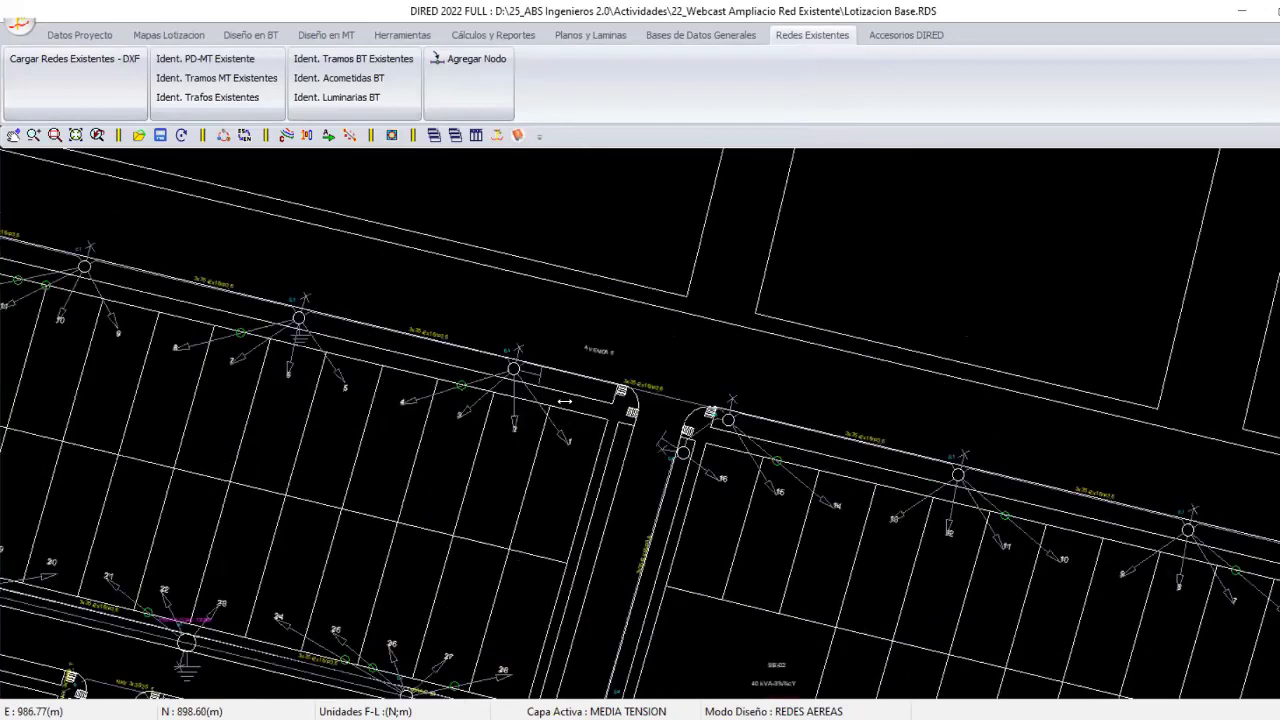
middle_drag(565, 401, 608, 461)
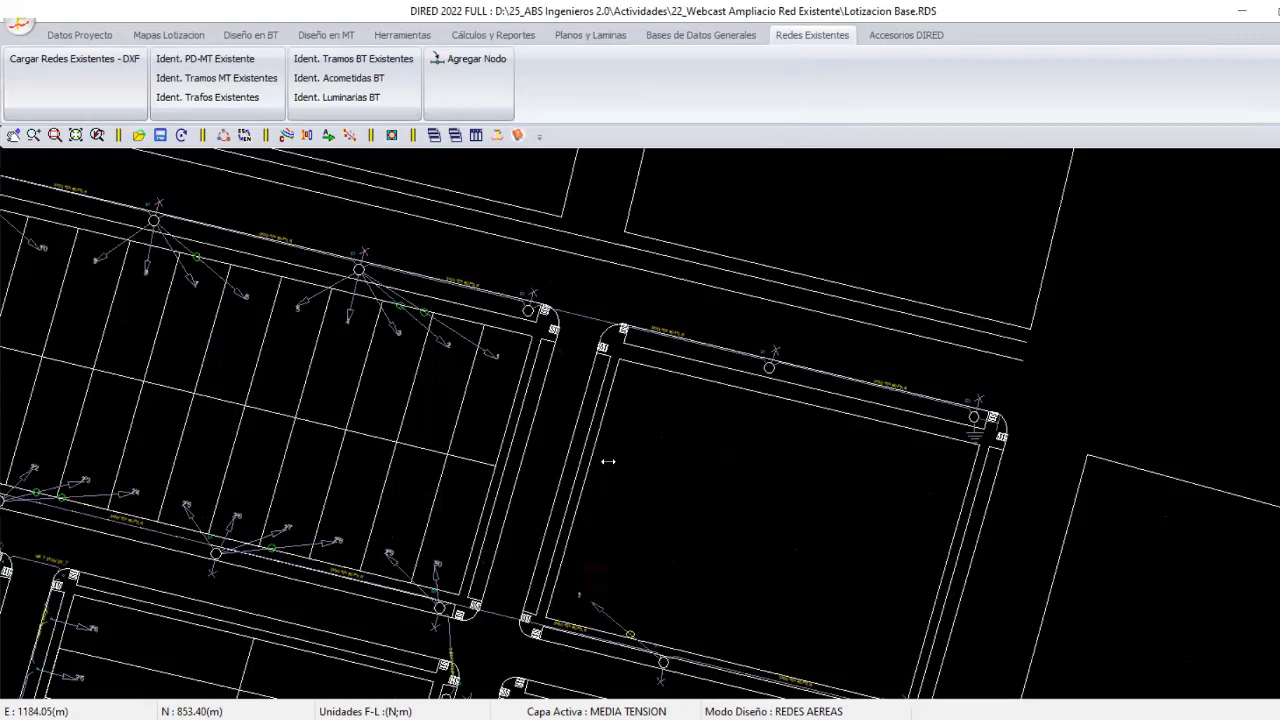
middle_drag(608, 461, 700, 420)
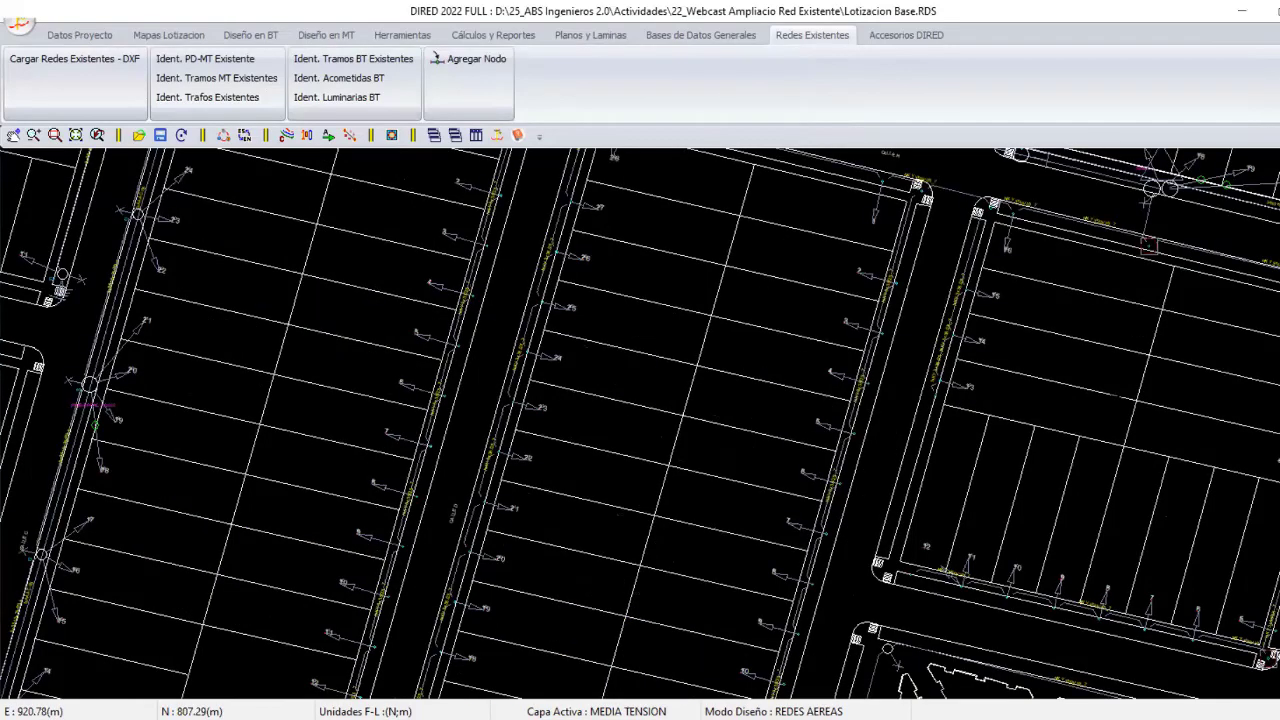
middle_drag(300, 420, 870, 315)
middle_drag(616, 262, 616, 257)
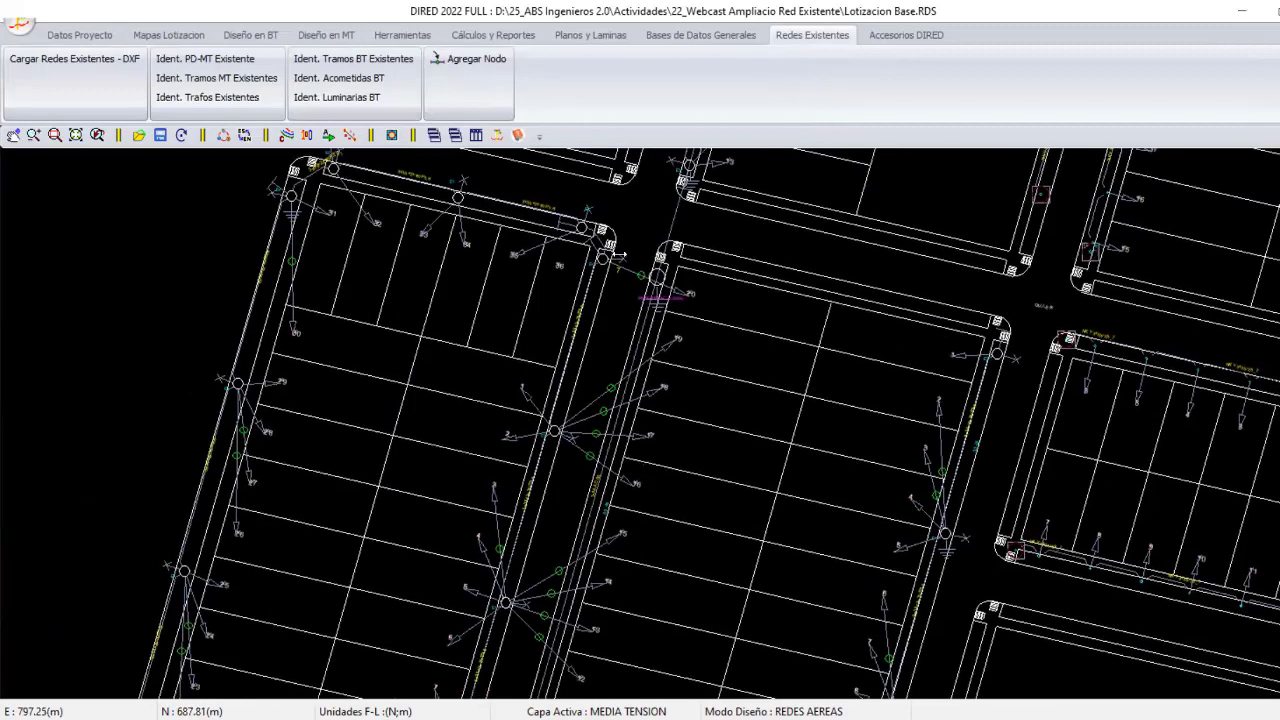
scroll(620, 257, up, 3)
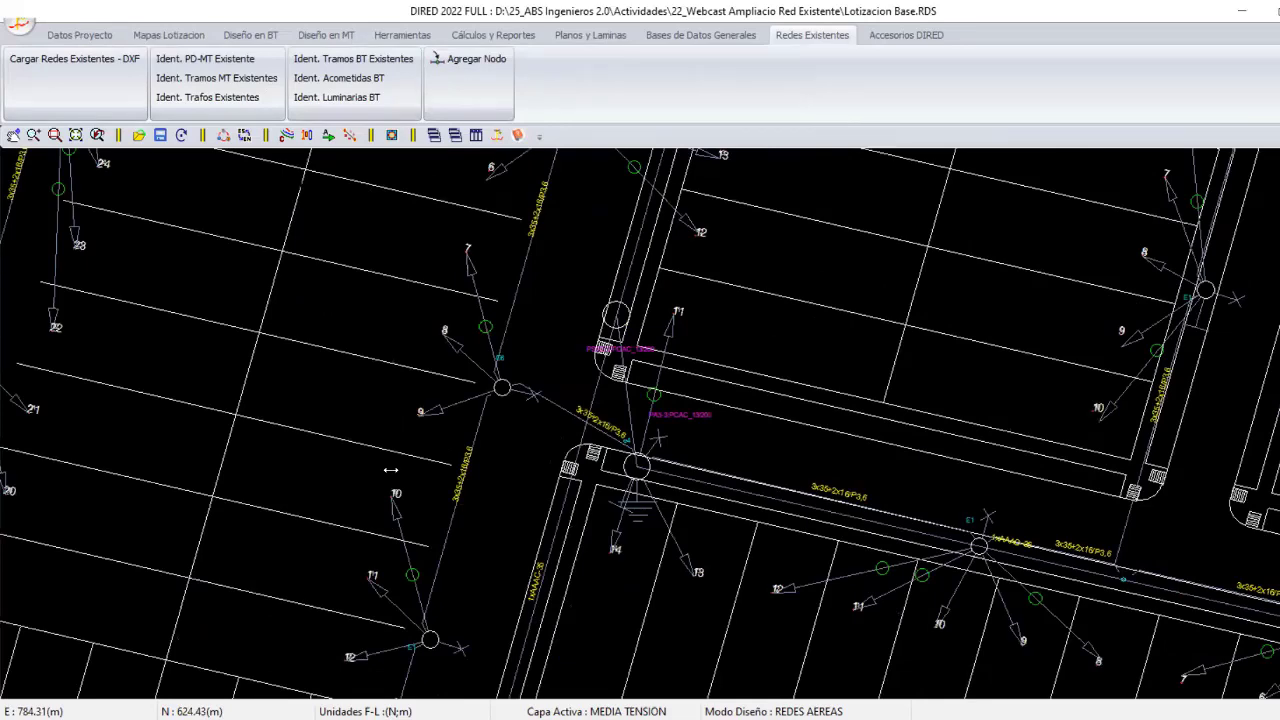
scroll(390, 469, down, 2)
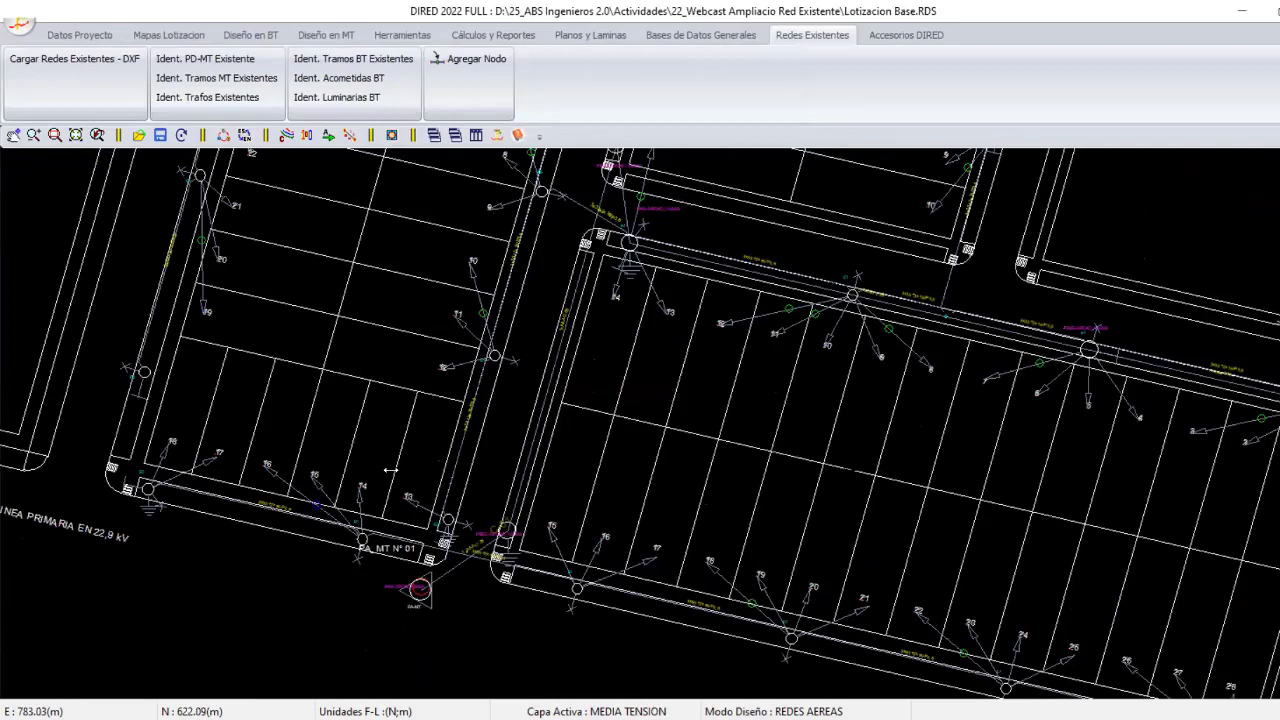
scroll(390, 469, up, 2)
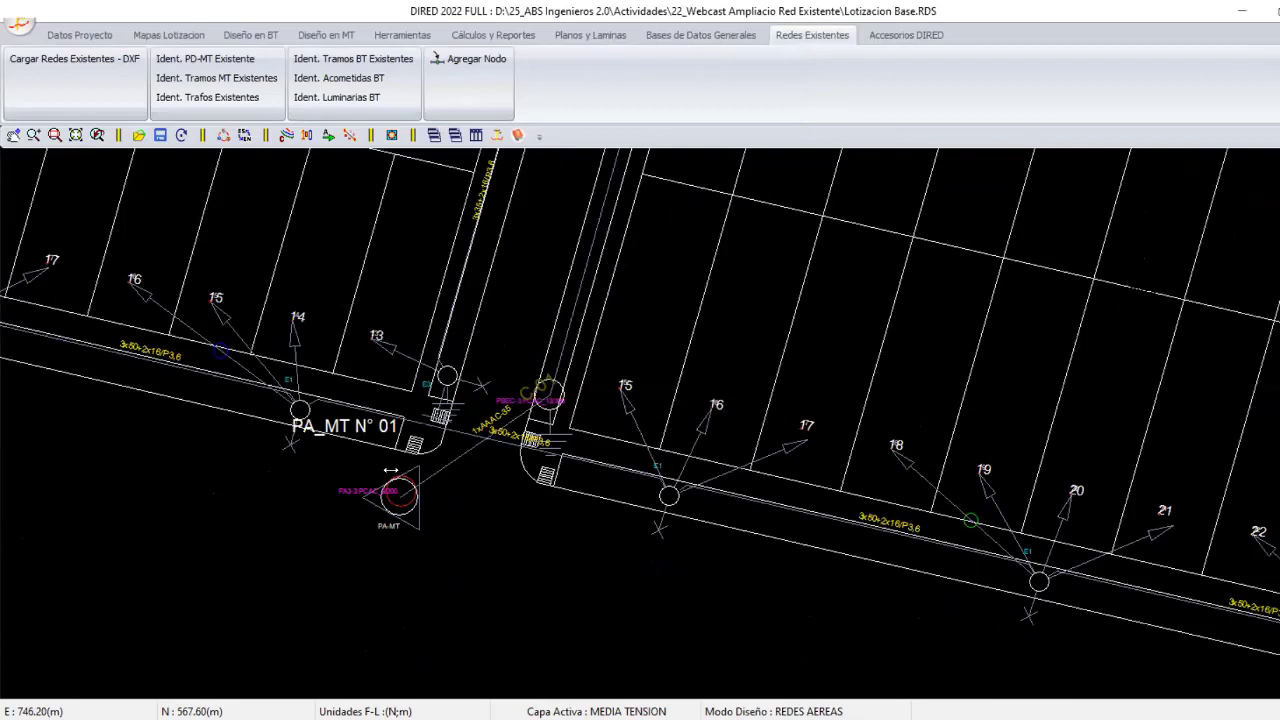
scroll(390, 469, up, 1)
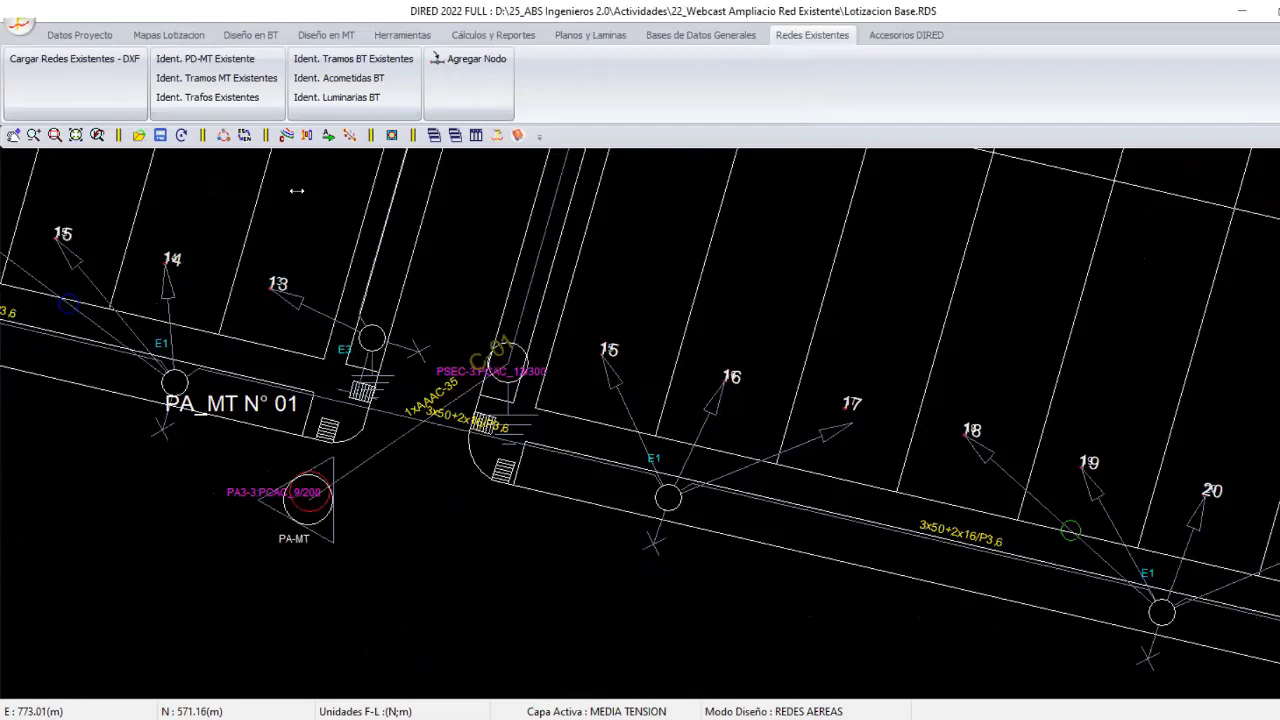
scroll(297, 190, down, 4)
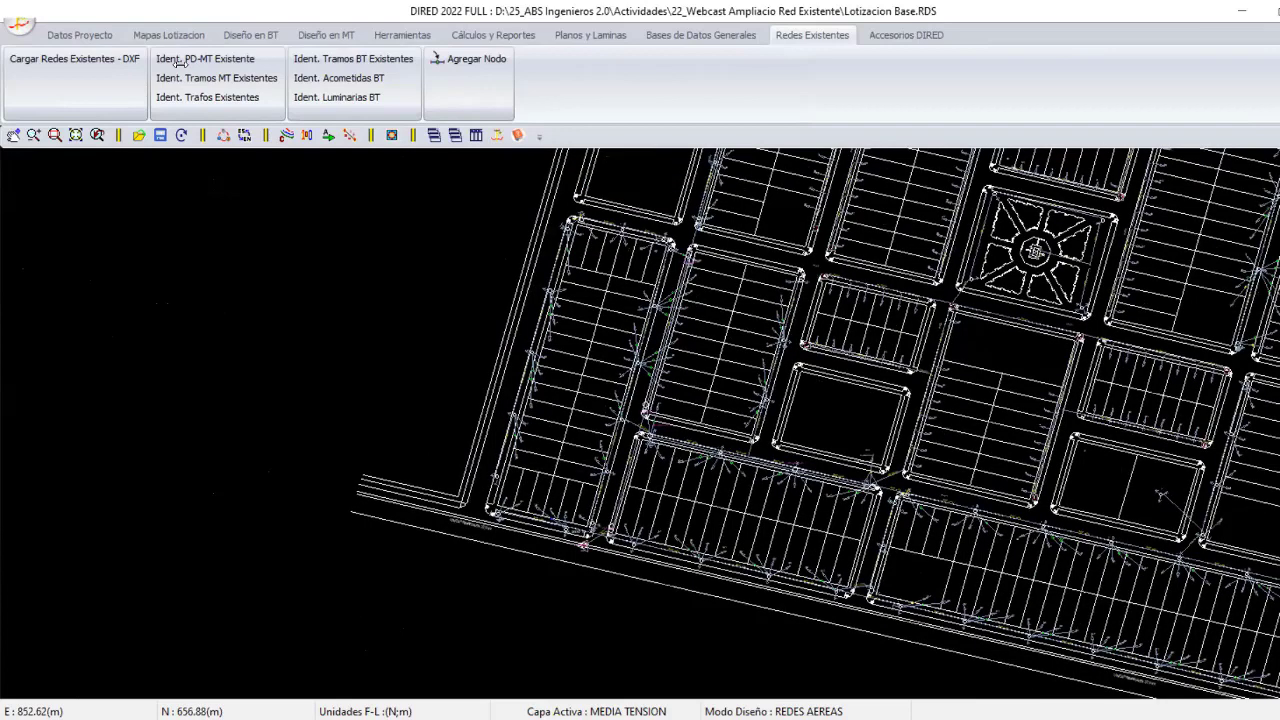
Mark the PA-MT symbol beside PA_MT N° 01 as the existing delivery point, then switch to AutoCAD.
click(245, 60)
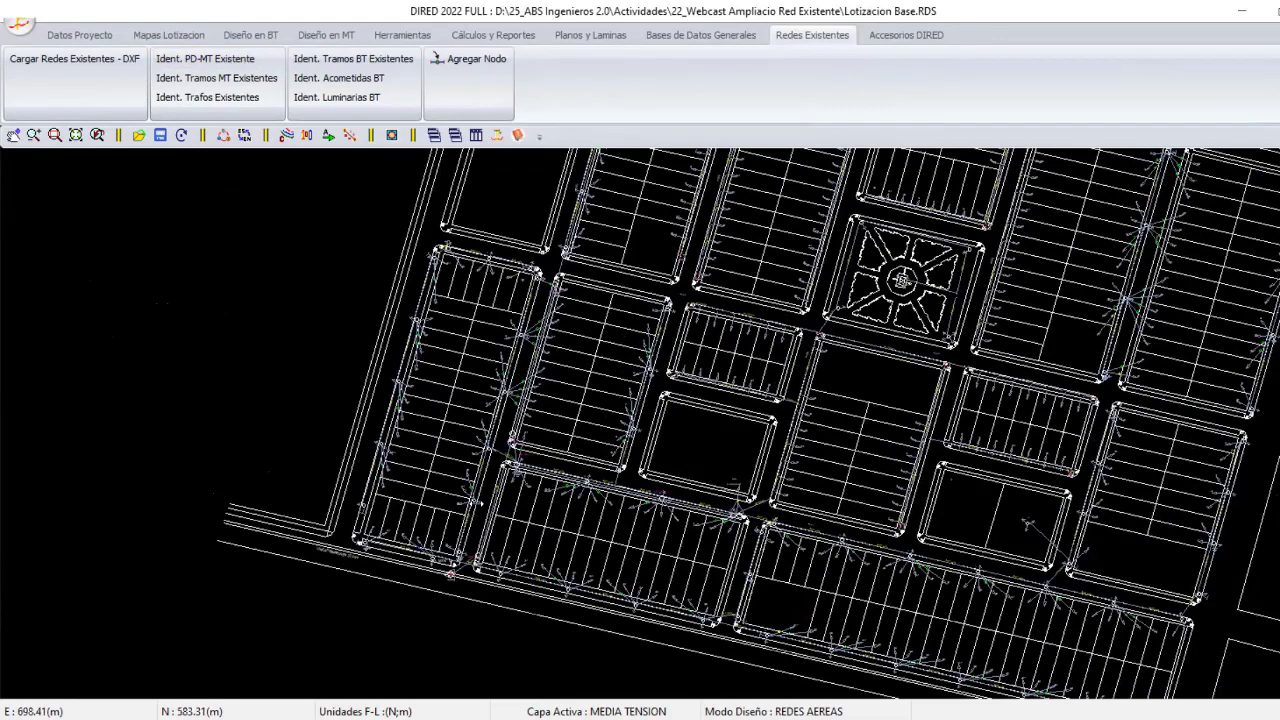
middle_drag(345, 593, 476, 503)
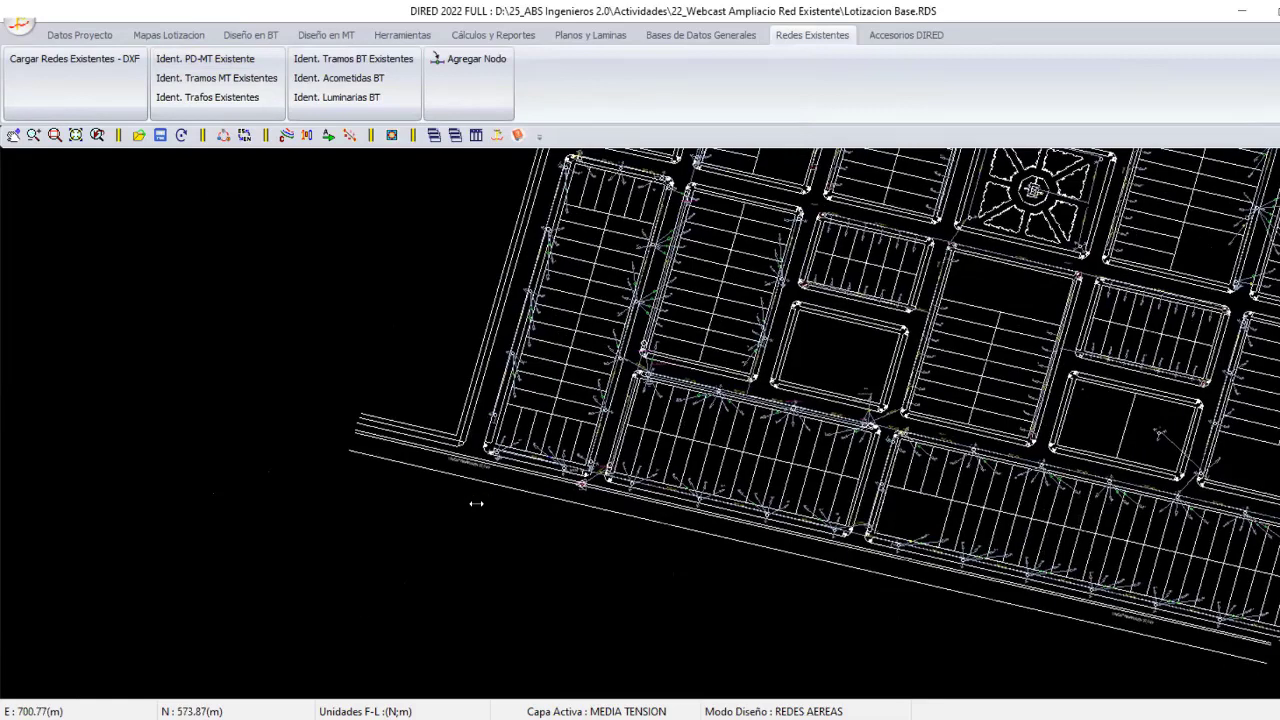
scroll(476, 503, up, 5)
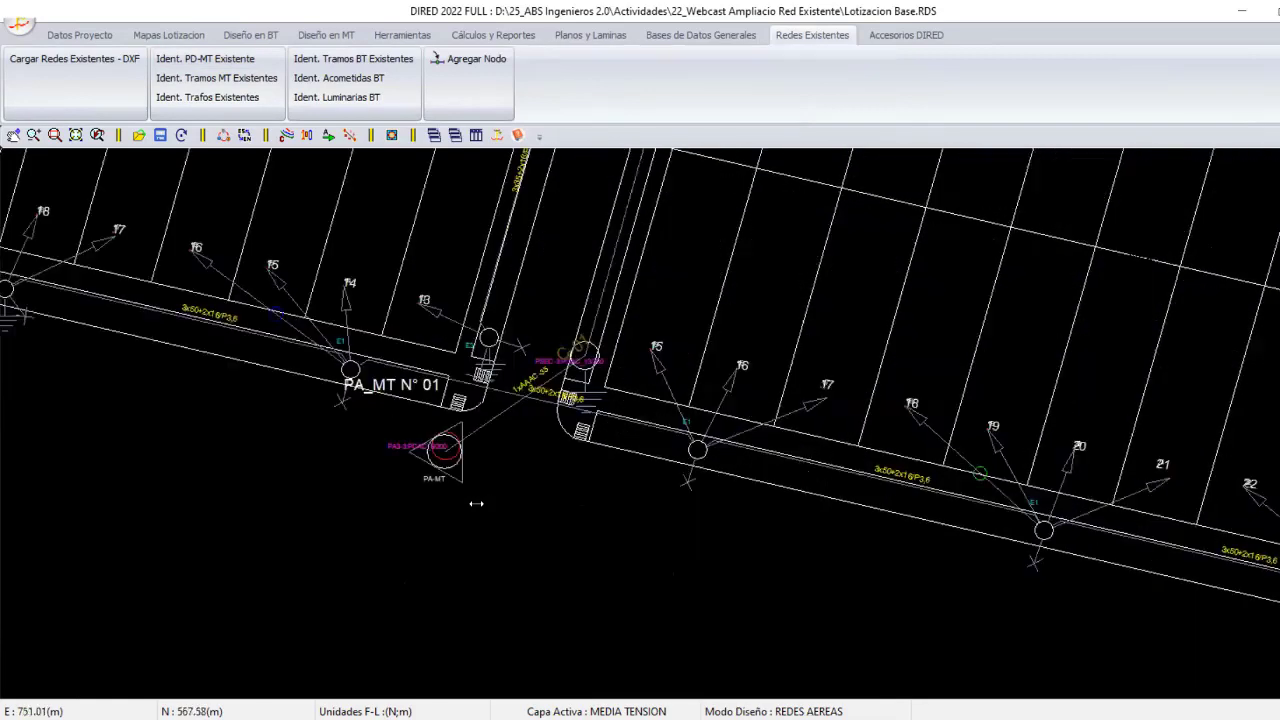
click(443, 449)
click(444, 449)
key(Return)
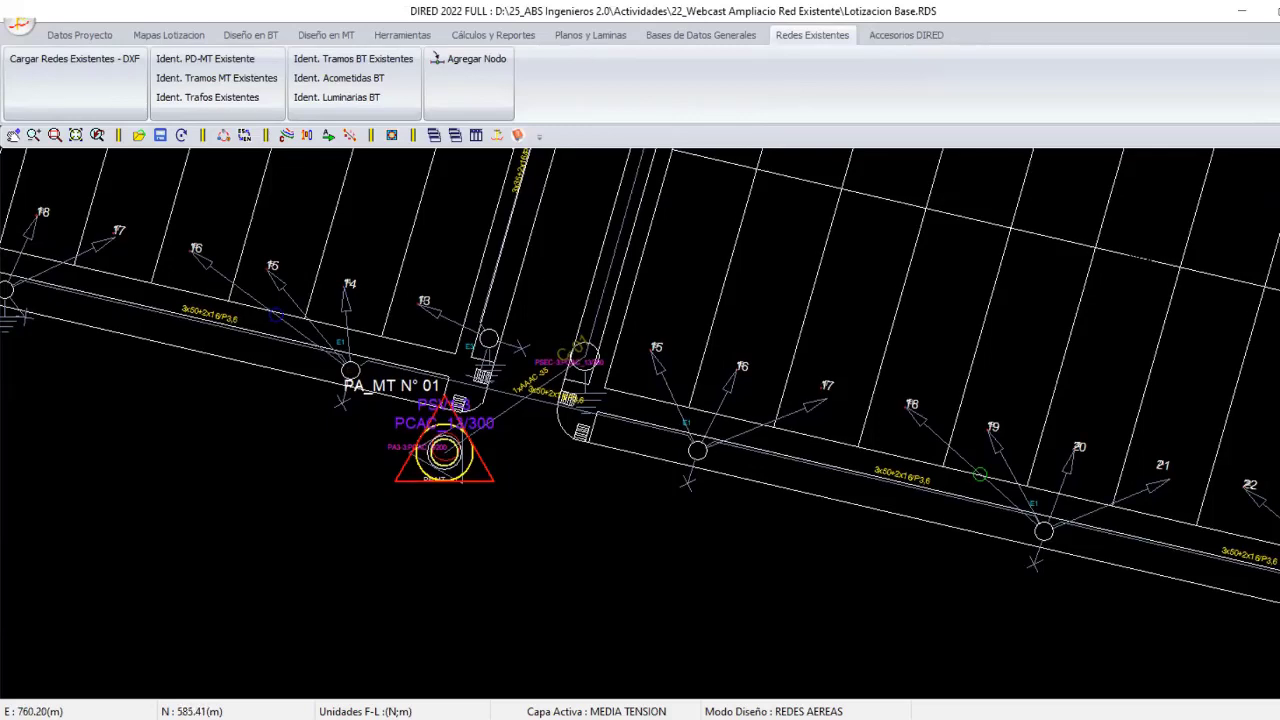
middle_drag(384, 169, 349, 237)
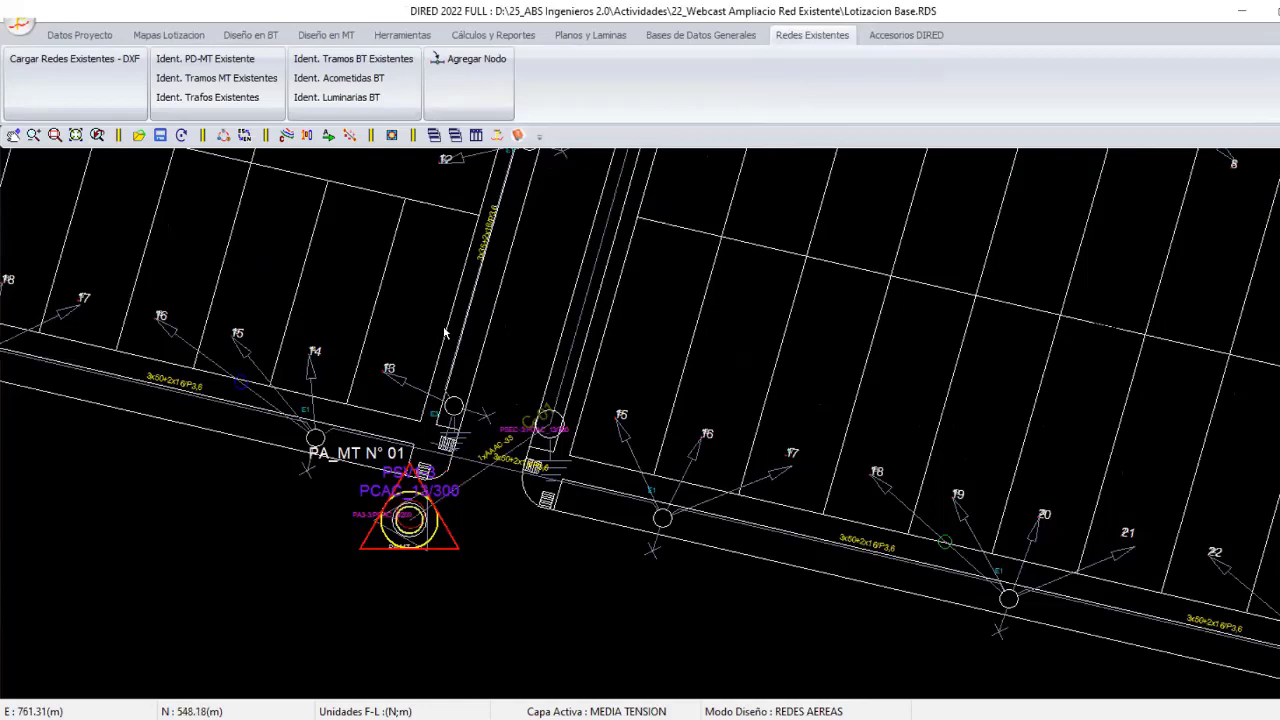
key(alt+Tab)
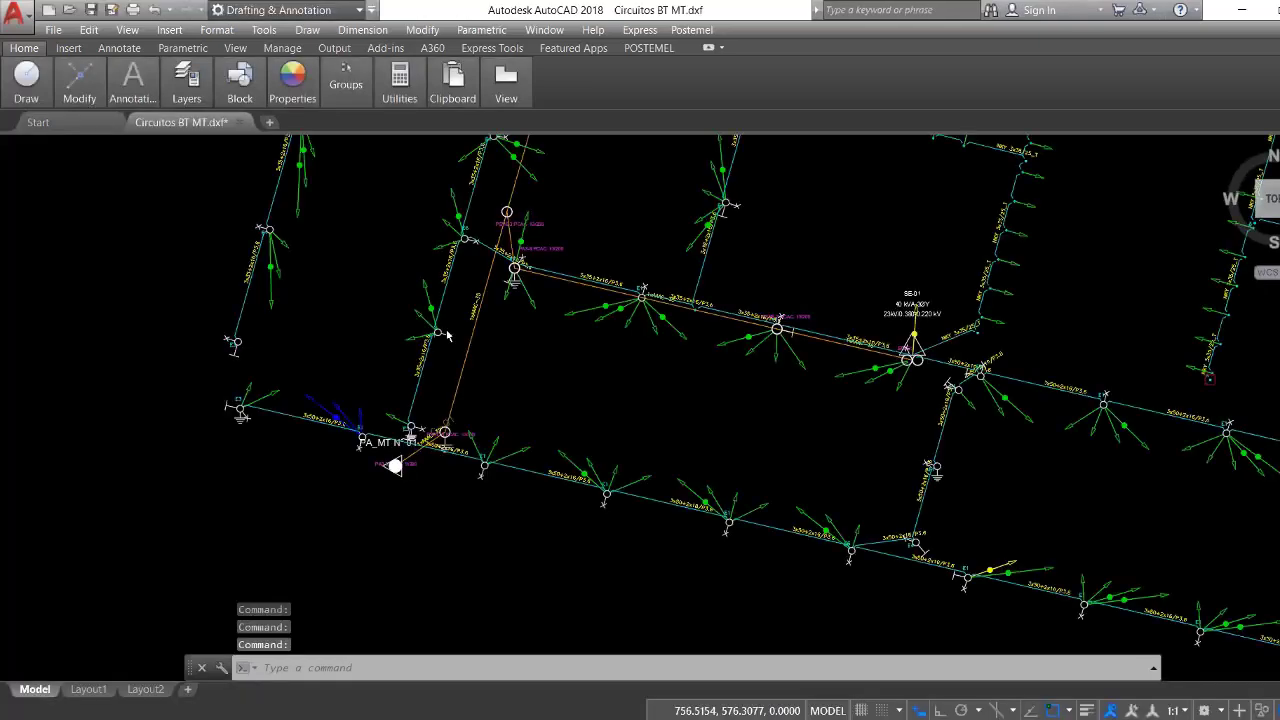
scroll(420, 440, up, 2)
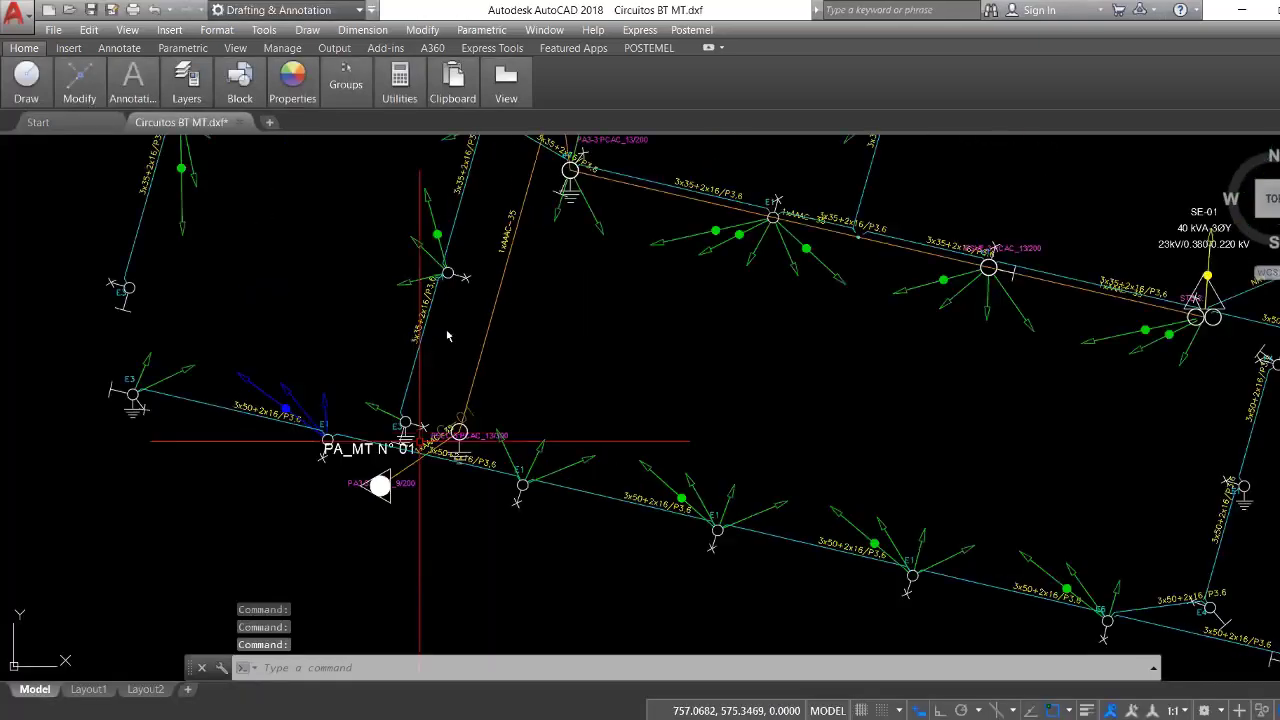
scroll(420, 440, up, 2)
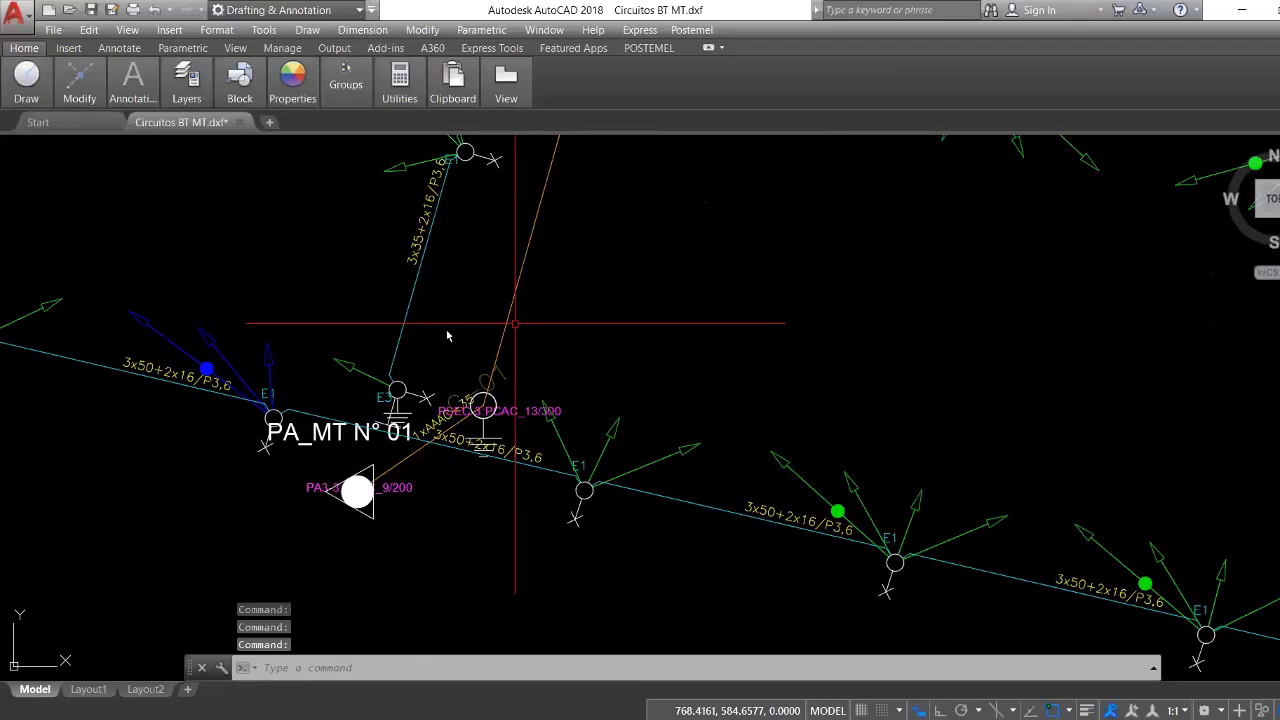
middle_drag(447, 336, 408, 460)
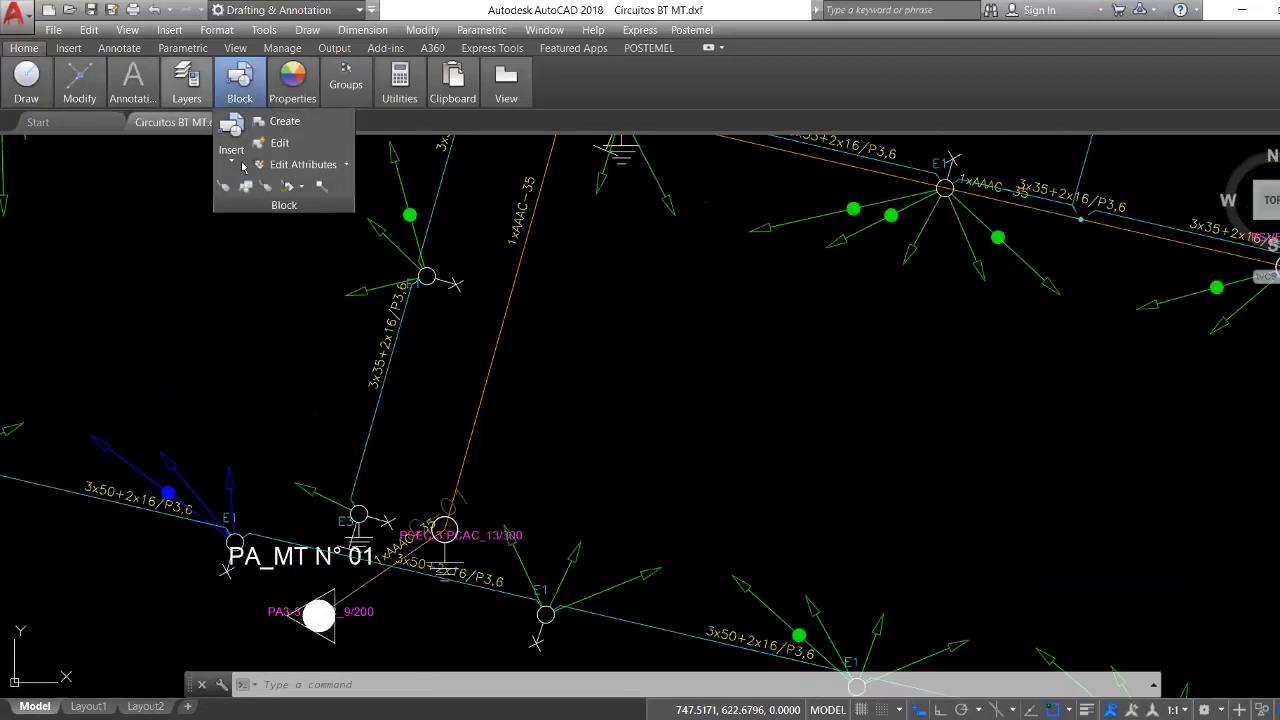
click(300, 120)
click(243, 162)
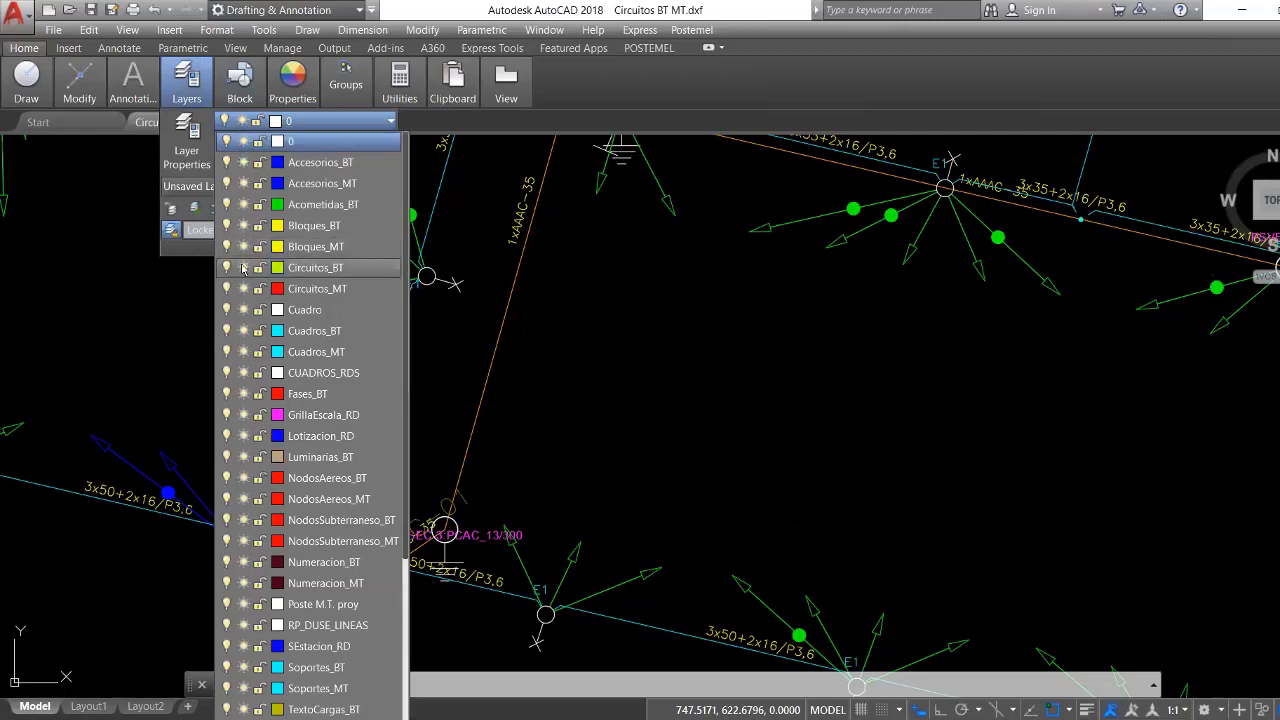
scroll(711, 369, down, 3)
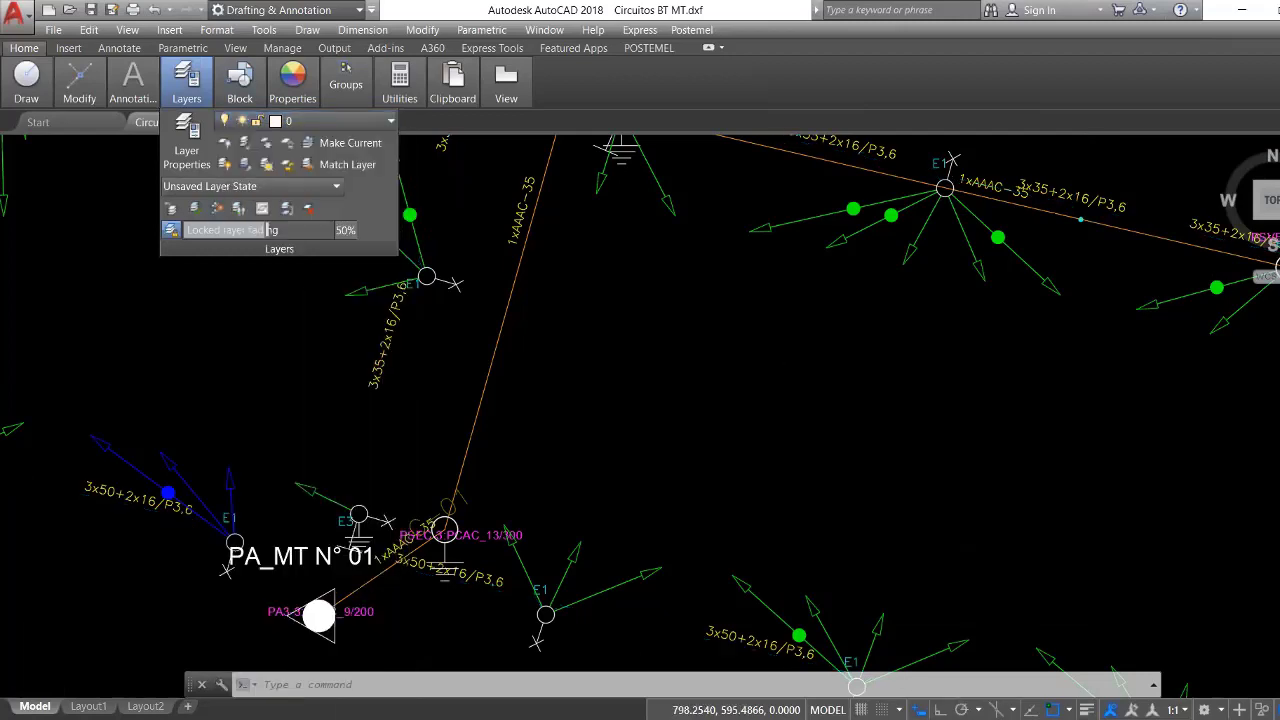
scroll(711, 369, down, 2)
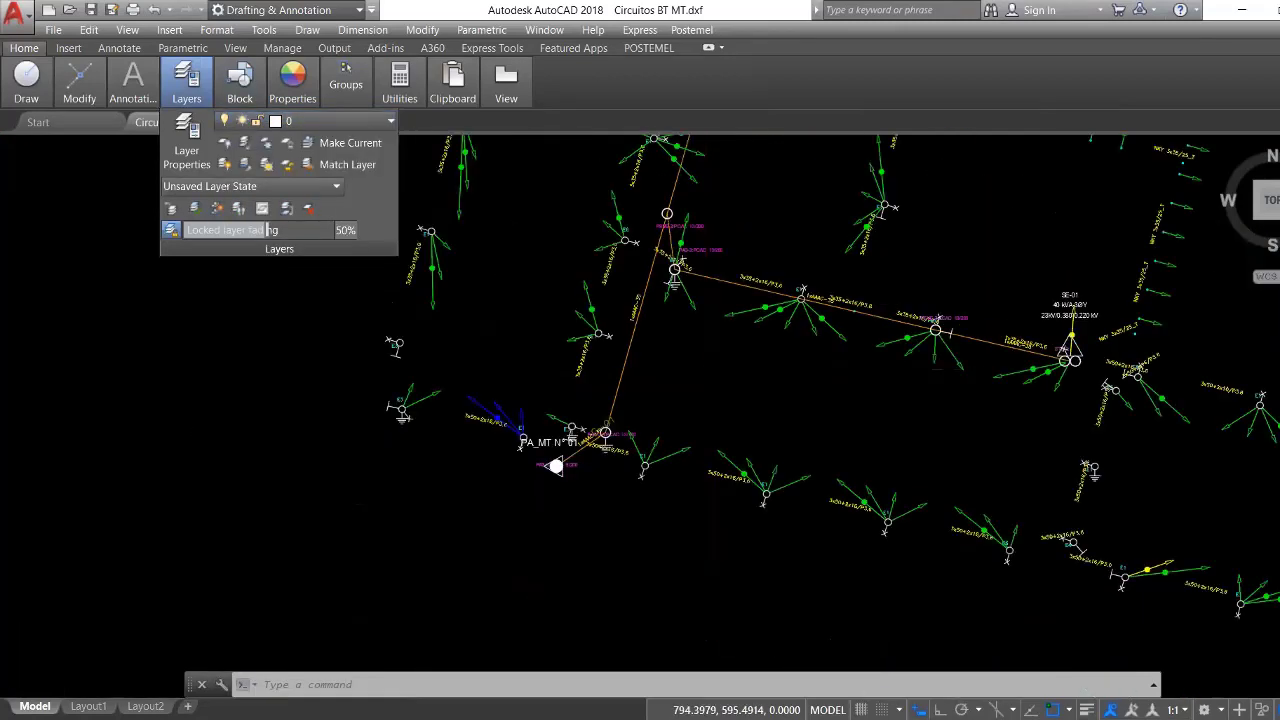
scroll(703, 369, down, 2)
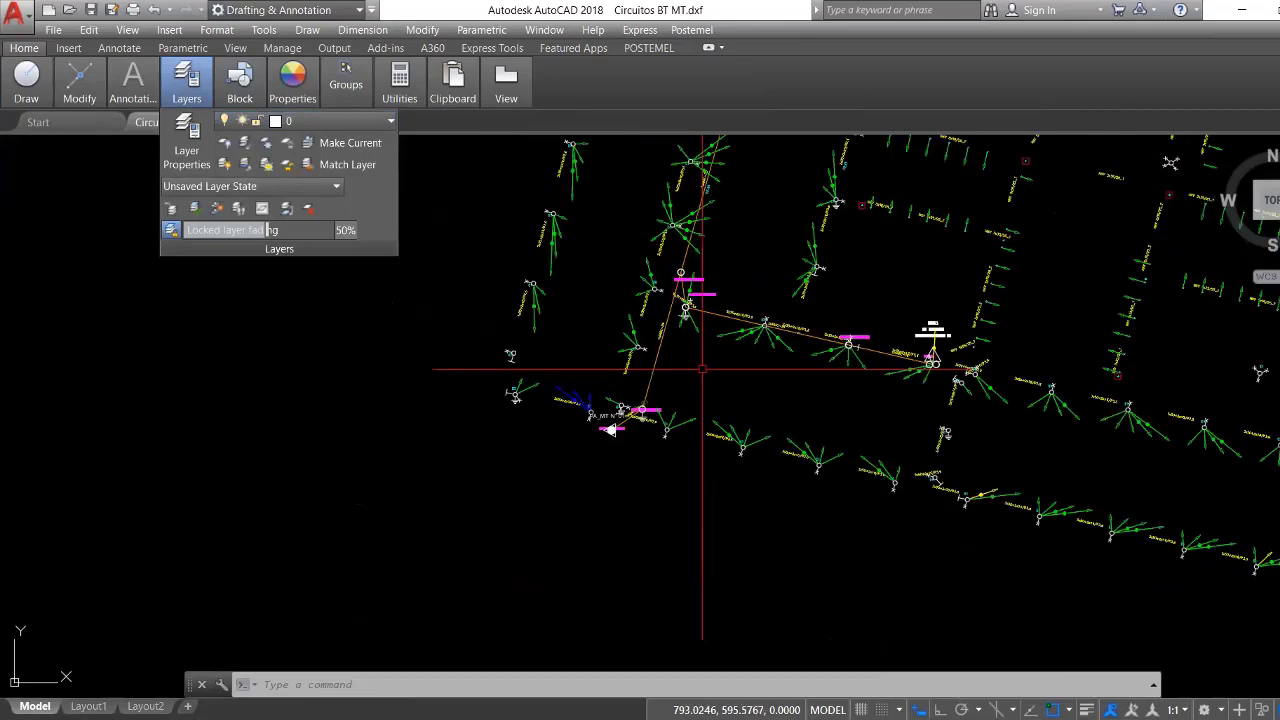
middle_drag(703, 369, 604, 462)
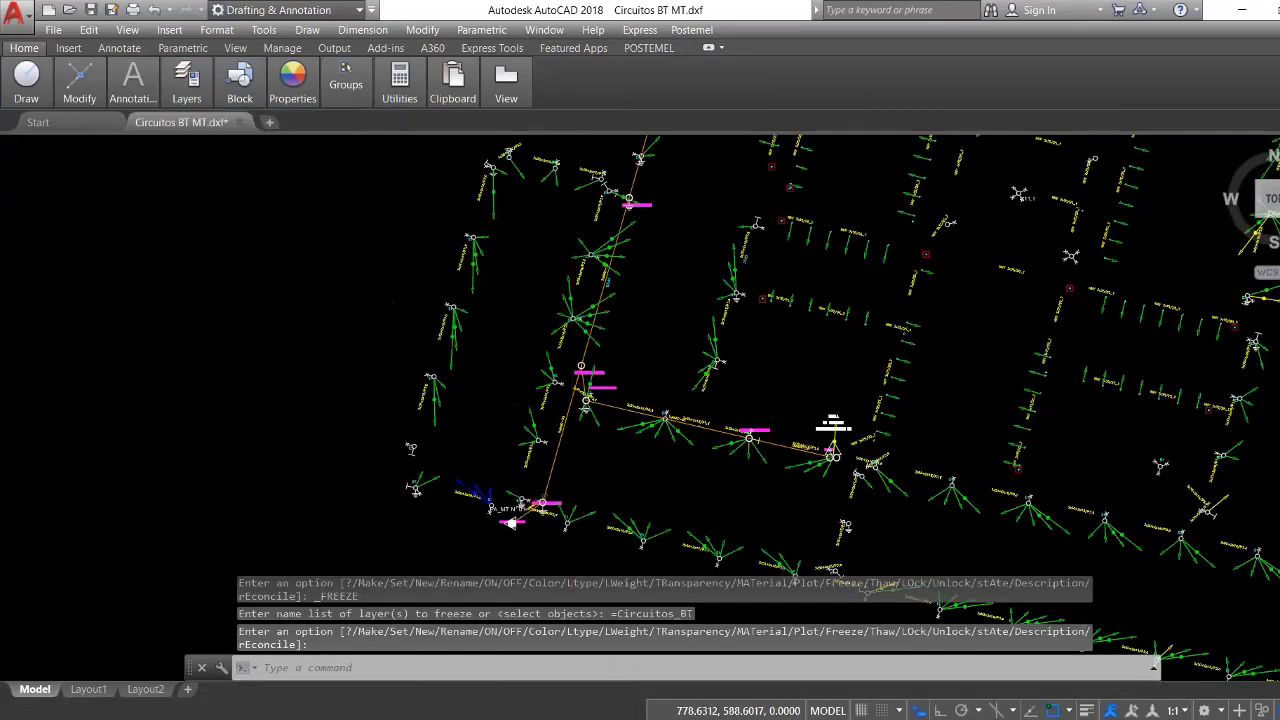
scroll(555, 505, up, 5)
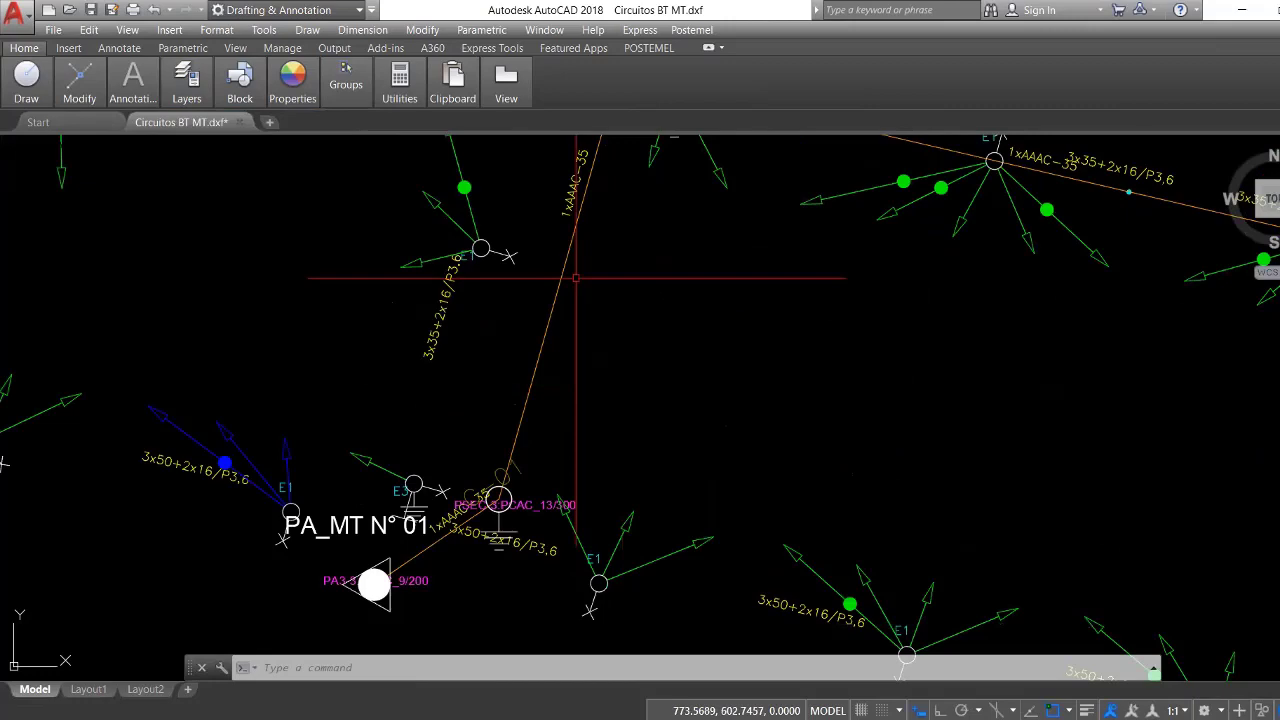
scroll(575, 278, down, 2)
mouse_move(575, 278)
middle_down()
mouse_move(545, 361)
mouse_move(537, 349)
mouse_move(547, 371)
mouse_move(288, 286)
middle_up()
scroll(547, 371, up, 3)
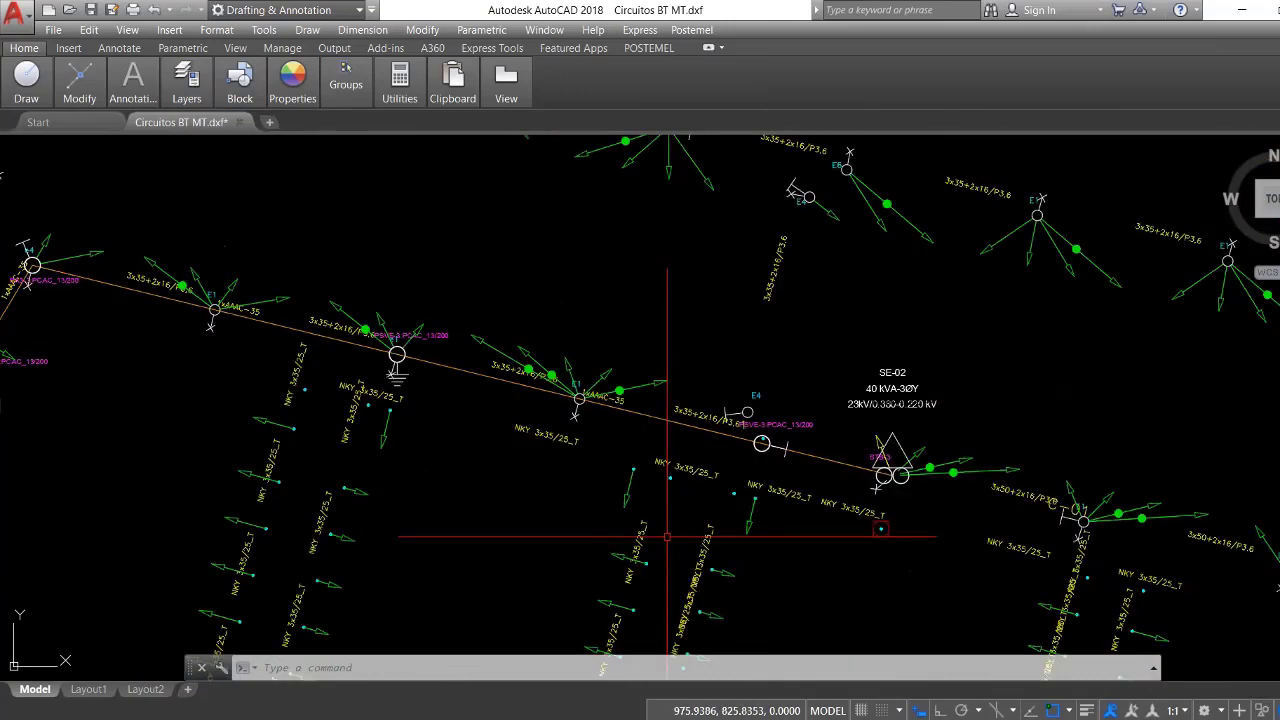
scroll(941, 409, up, 2)
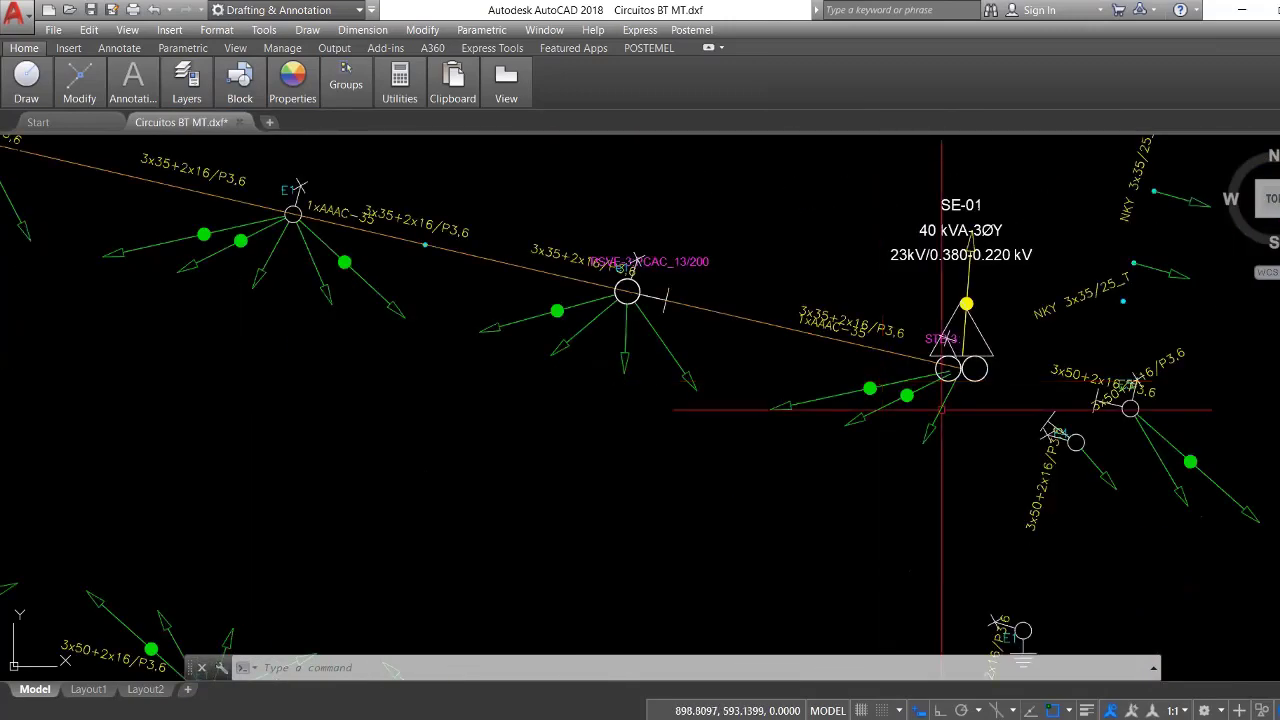
scroll(941, 409, down, 2)
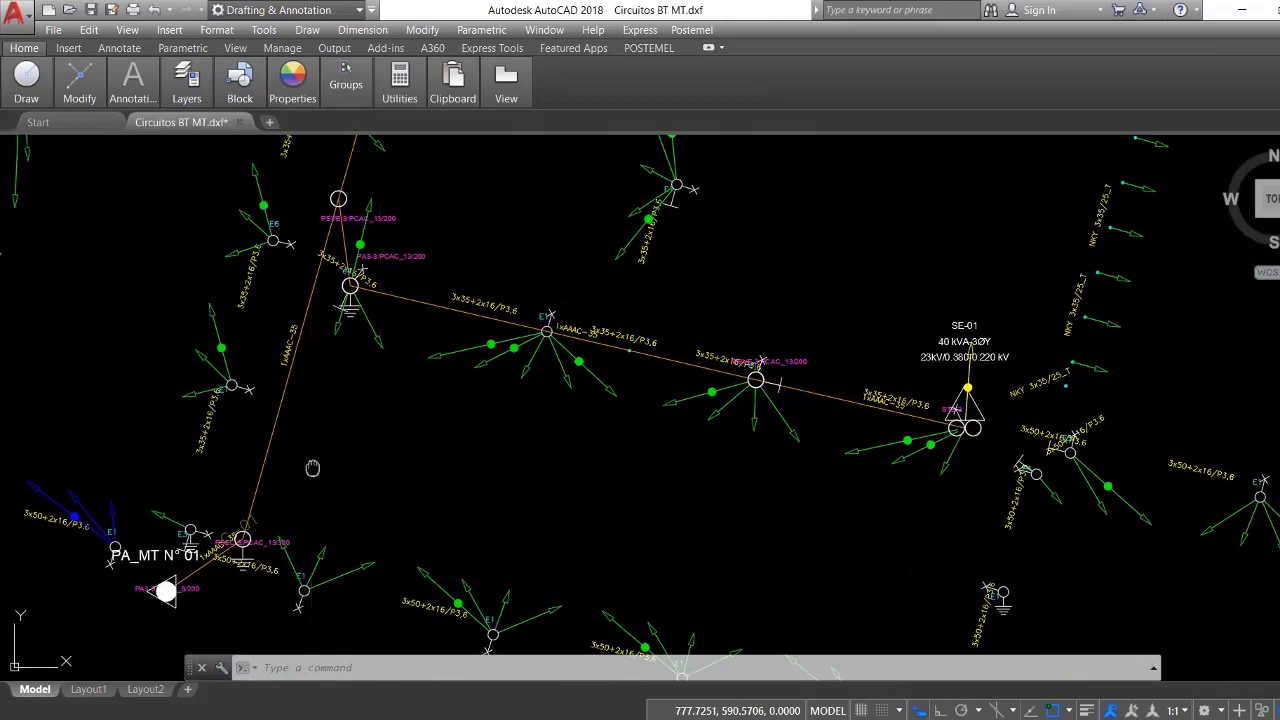
mouse_move(312, 468)
middle_down()
mouse_move(422, 588)
mouse_move(448, 513)
middle_up()
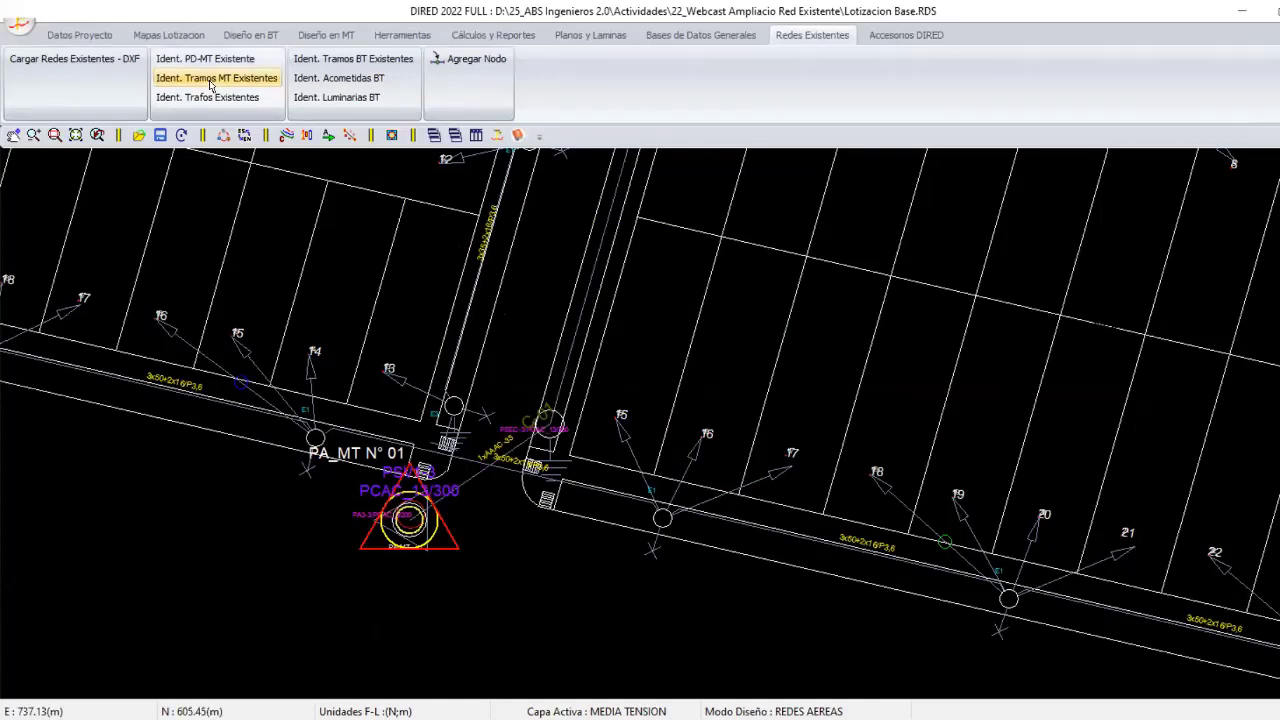
Start Ident. Tramos MT Existentes, fix the first span at the pole centre, and follow the line onward.
click(211, 86)
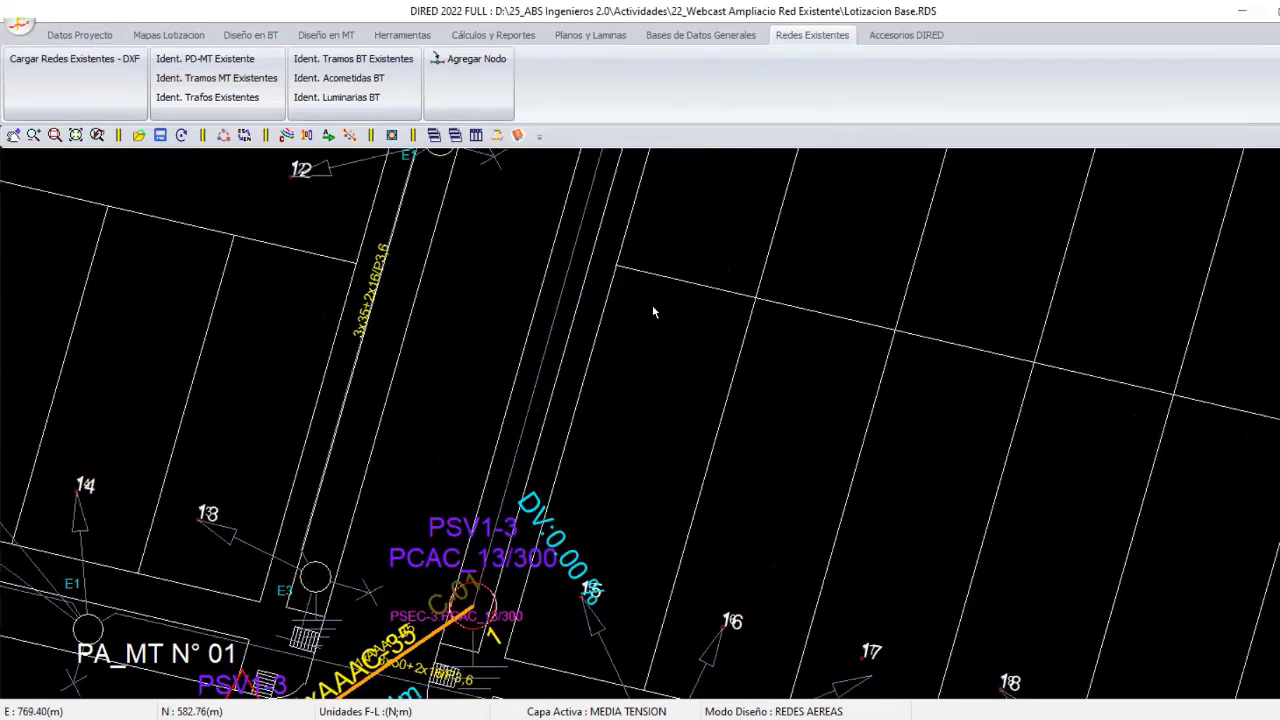
middle_drag(652, 312, 597, 490)
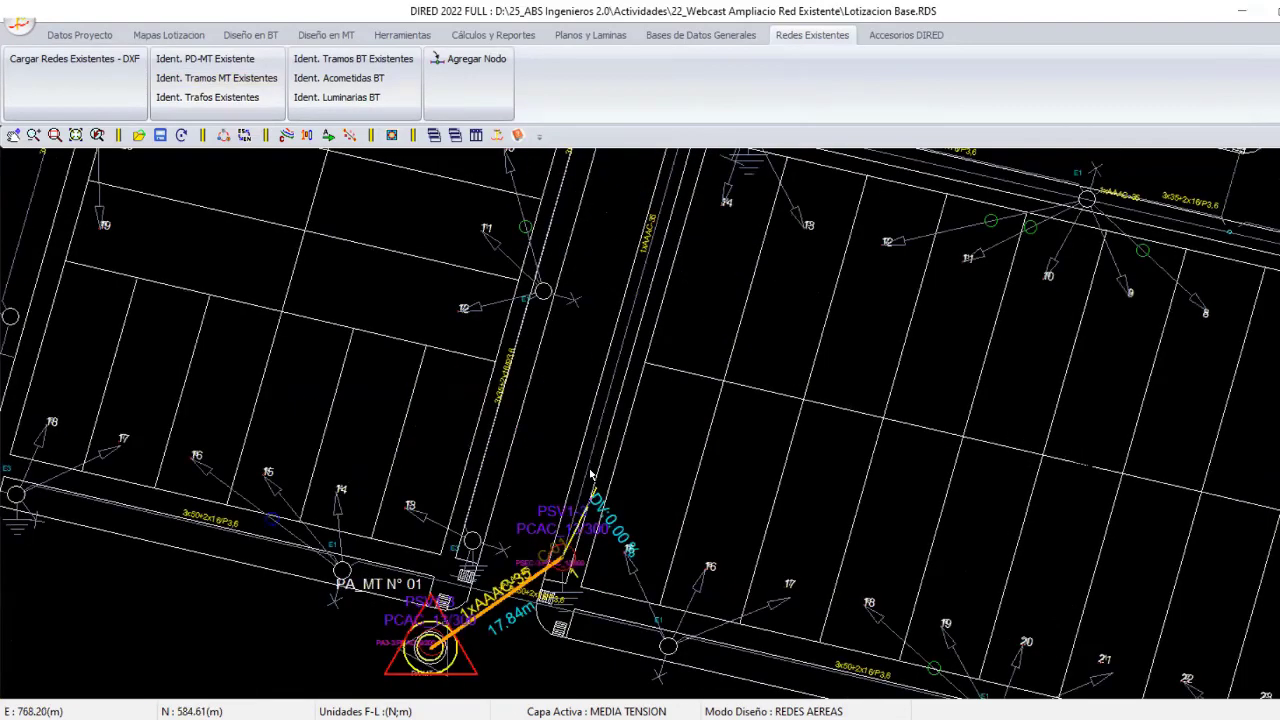
scroll(591, 476, up, 2)
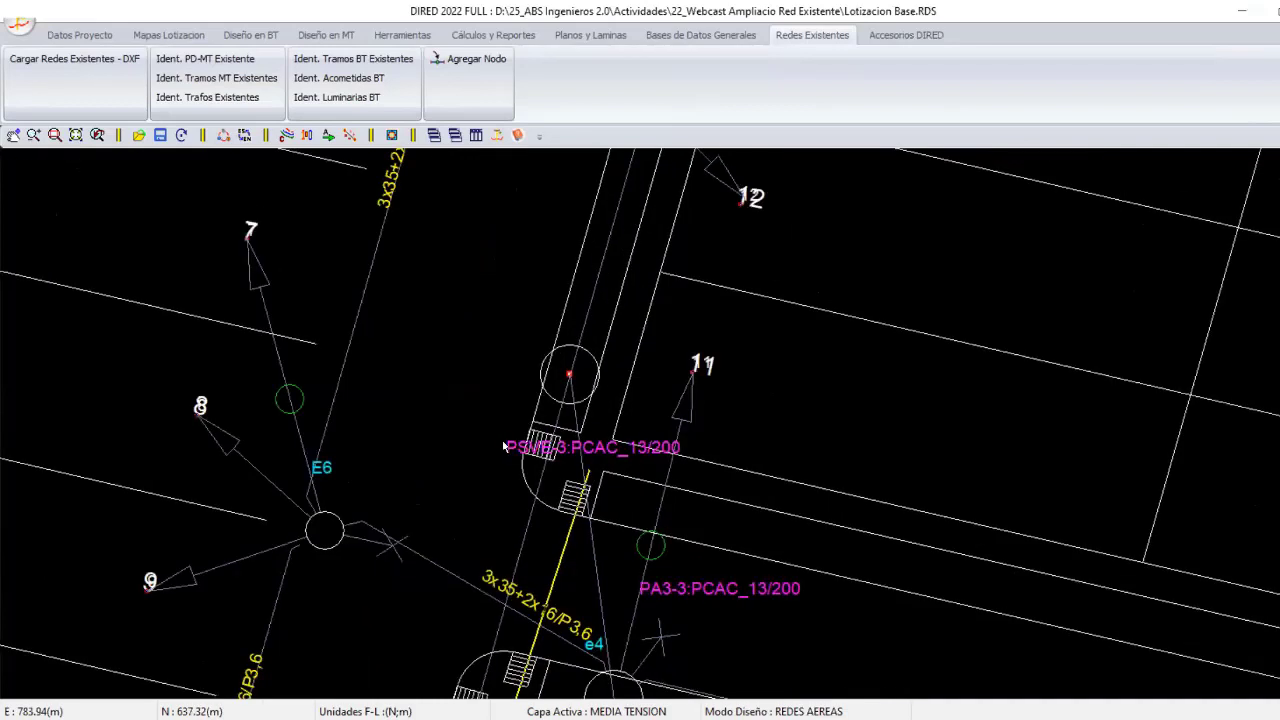
scroll(504, 447, up, 1)
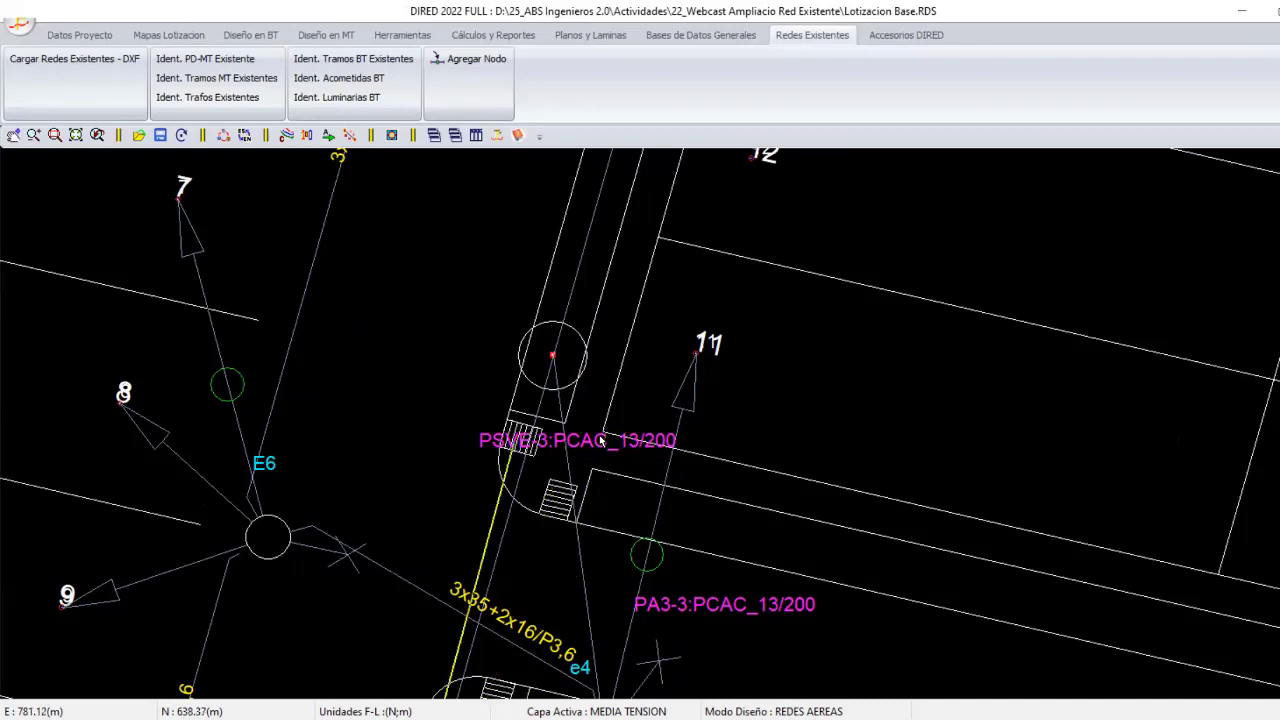
click(570, 358)
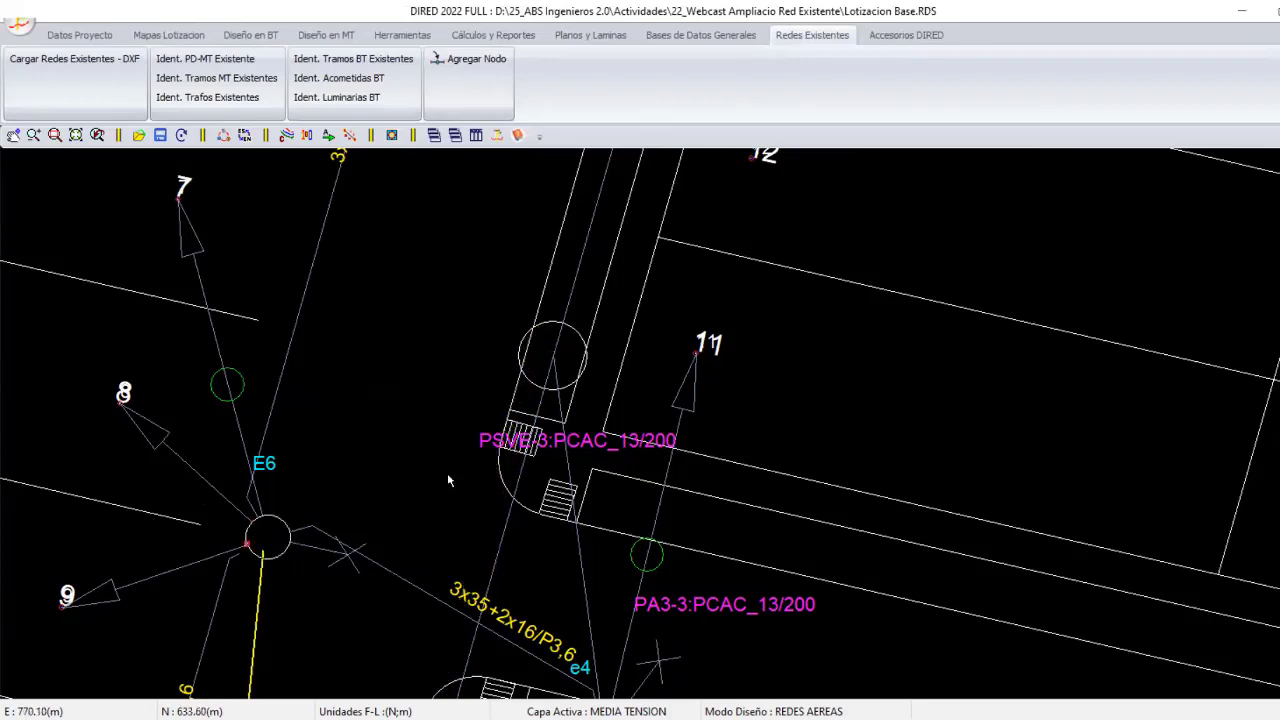
key(Escape)
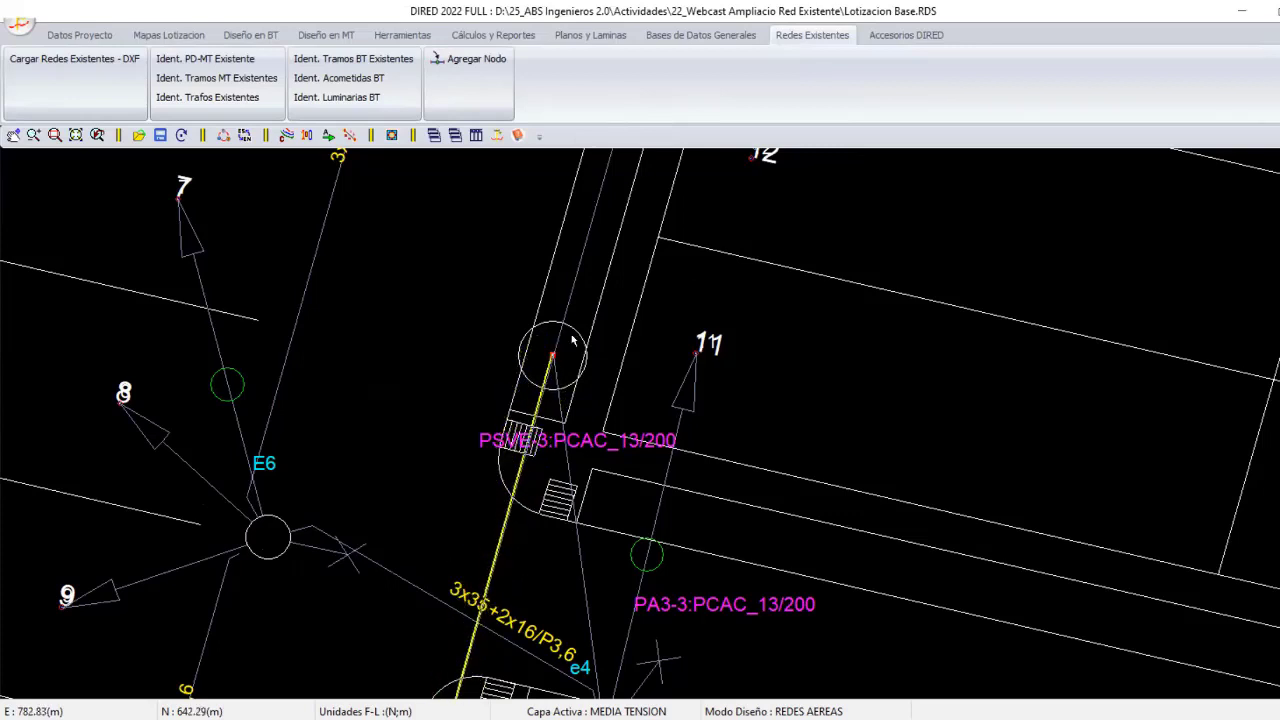
click(552, 356)
middle_drag(541, 277, 564, 600)
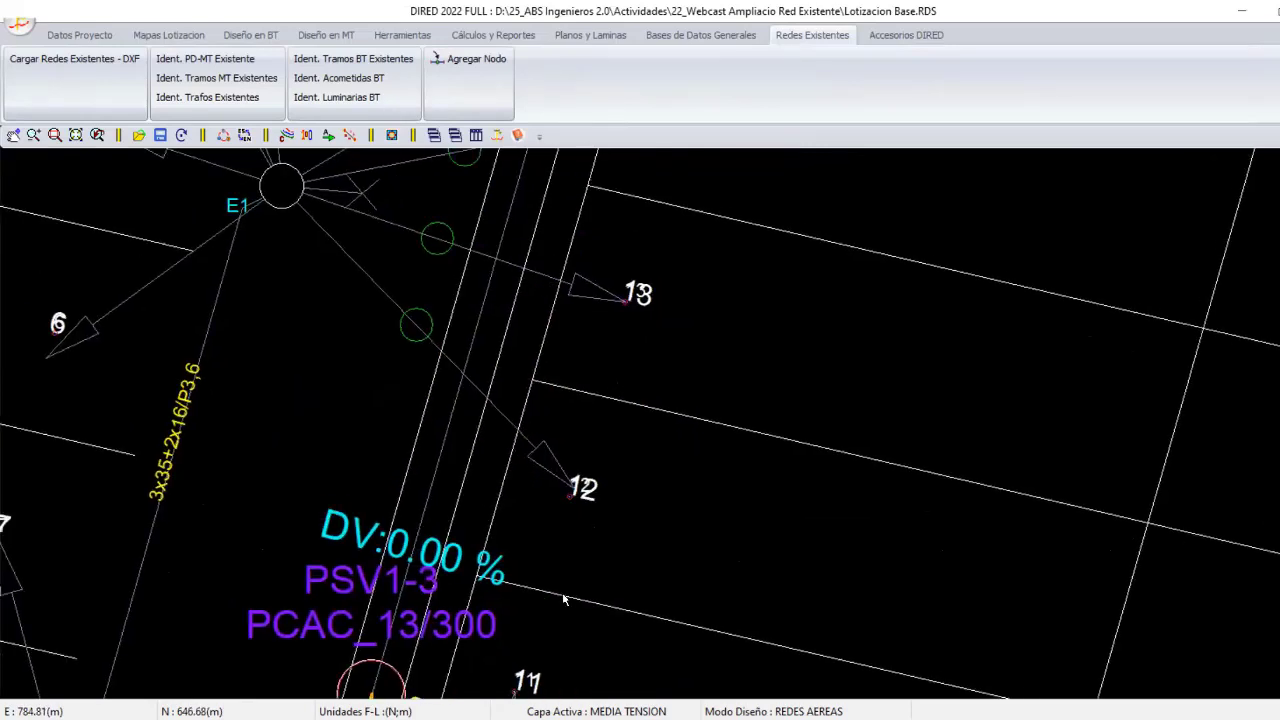
scroll(564, 600, down, 2)
mouse_move(611, 311)
middle_down()
mouse_move(548, 383)
mouse_move(667, 235)
middle_up()
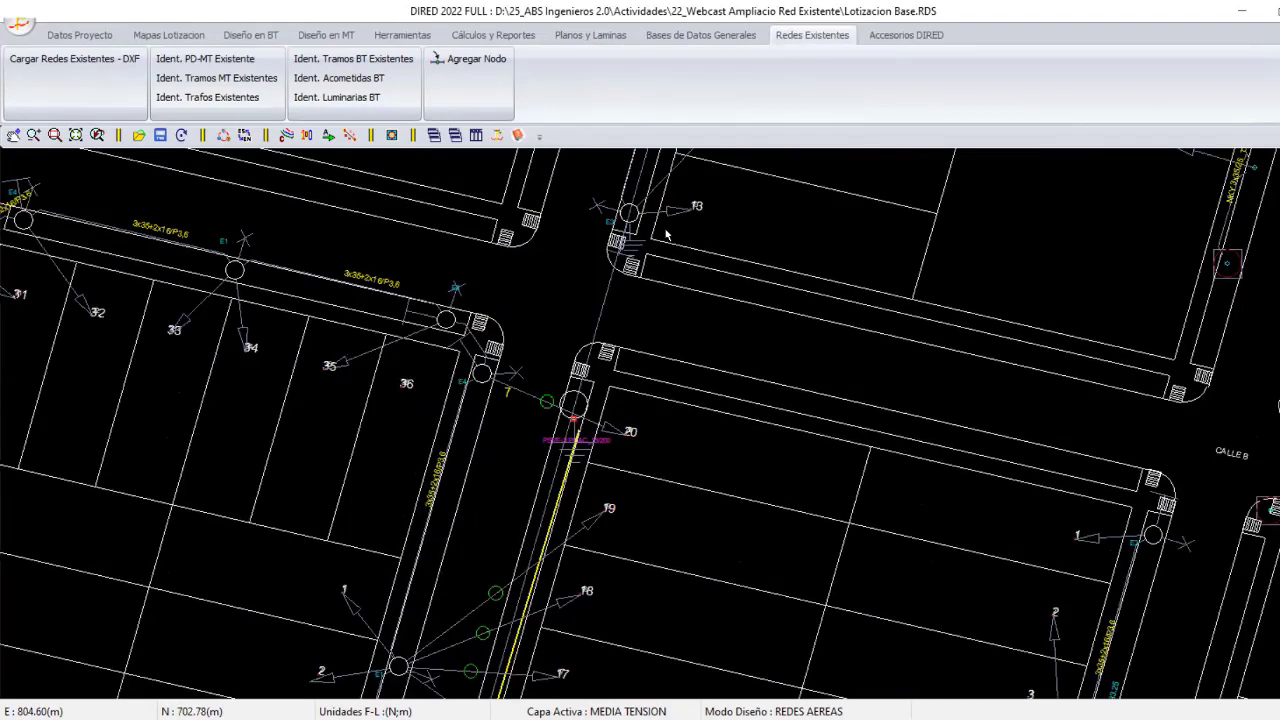
scroll(667, 235, up, 1)
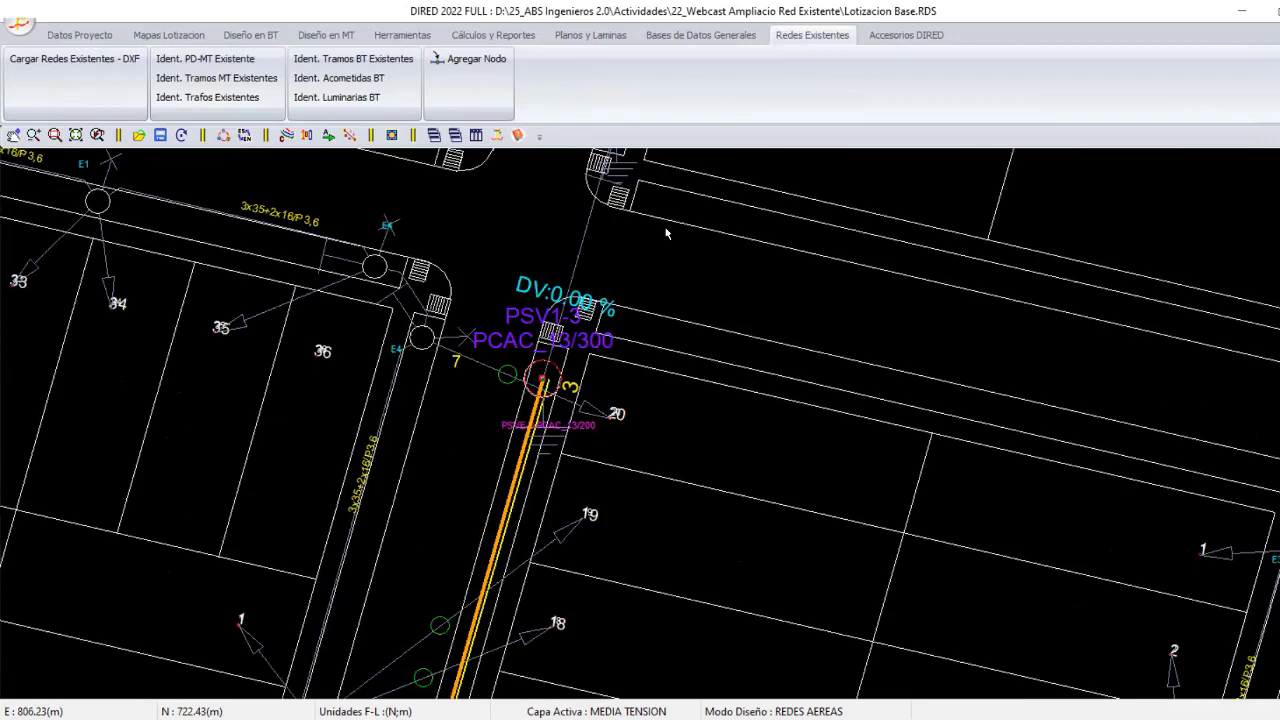
scroll(667, 235, down, 1)
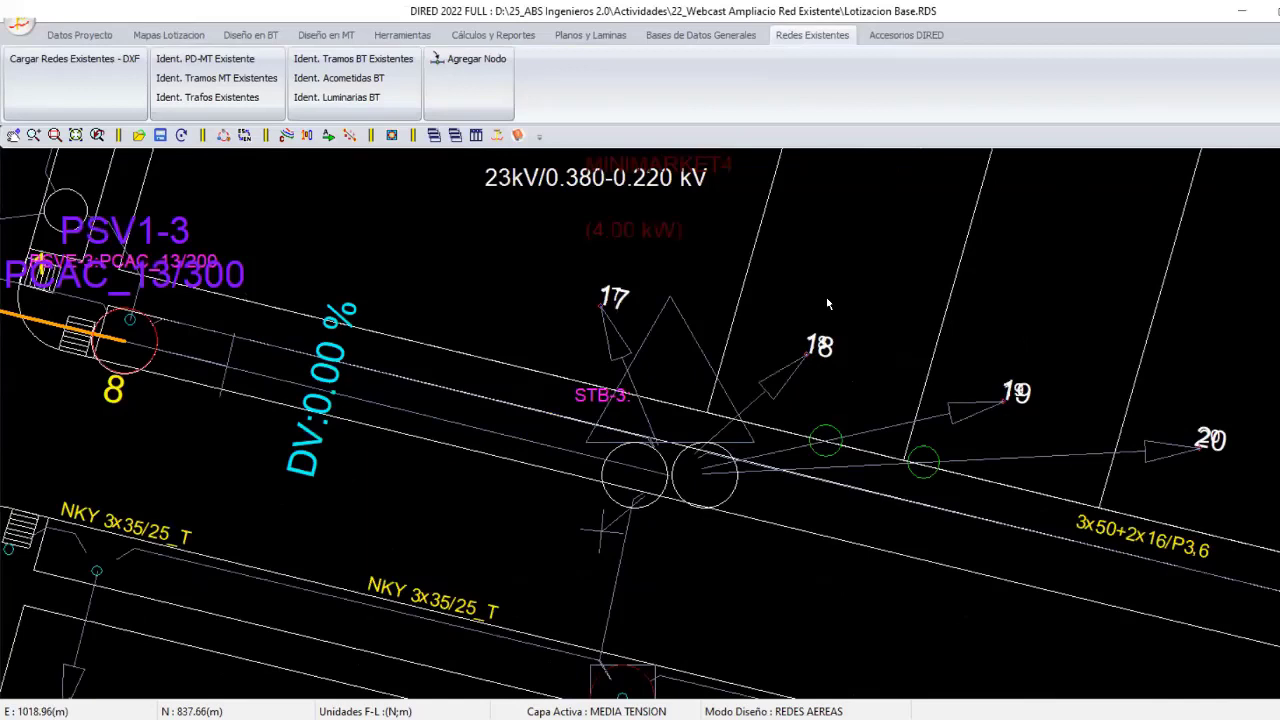
End the span tracing at node 9 with Cerrar and zoom out to review the MT route.
right_click(828, 303)
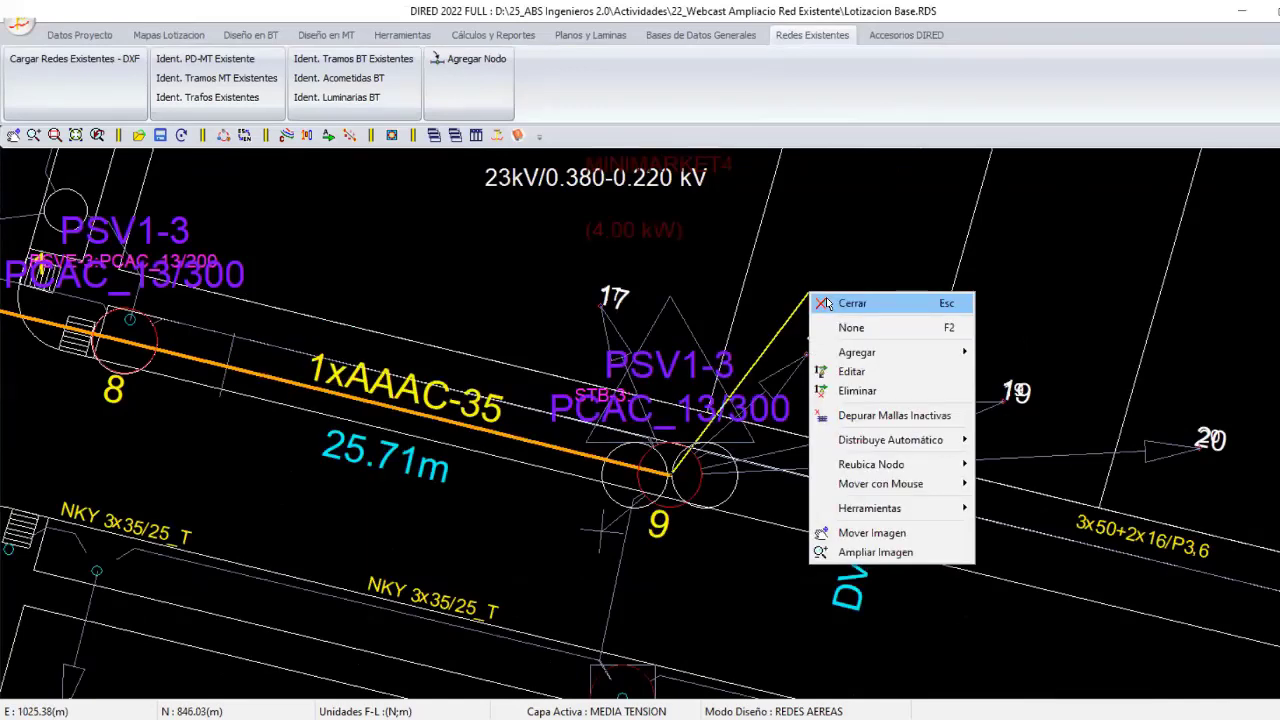
click(845, 292)
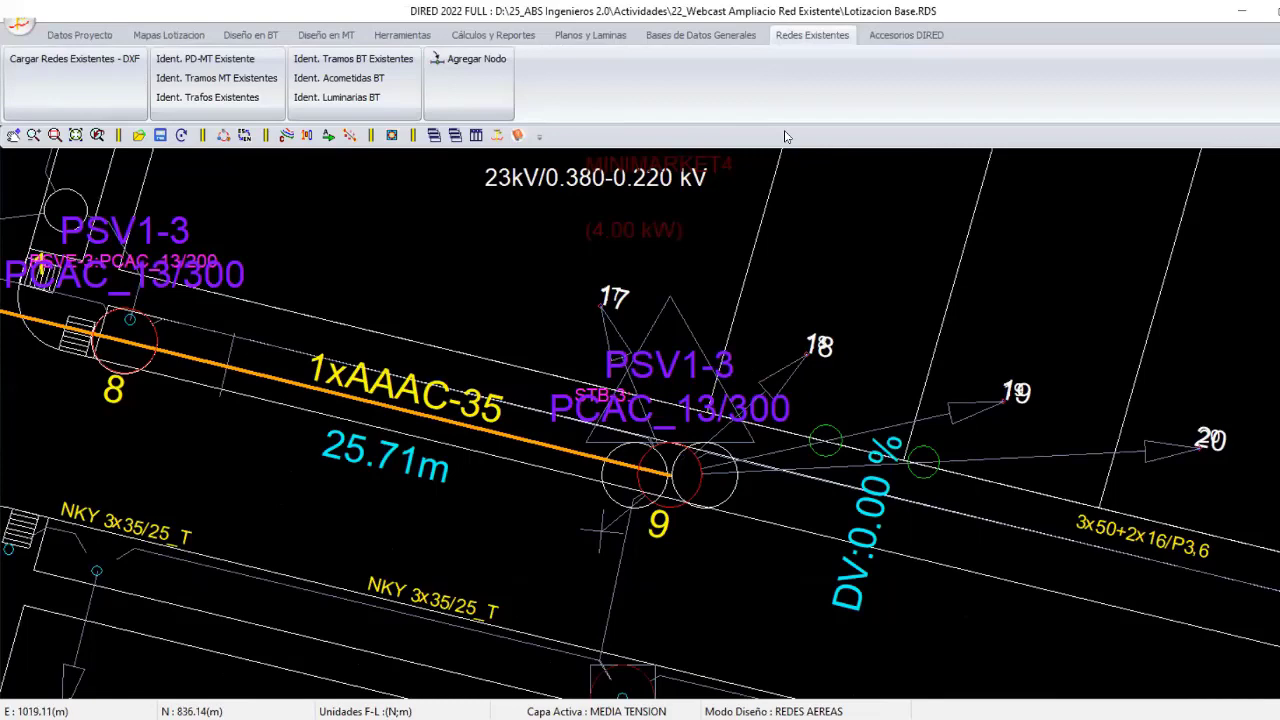
scroll(565, 512, down, 5)
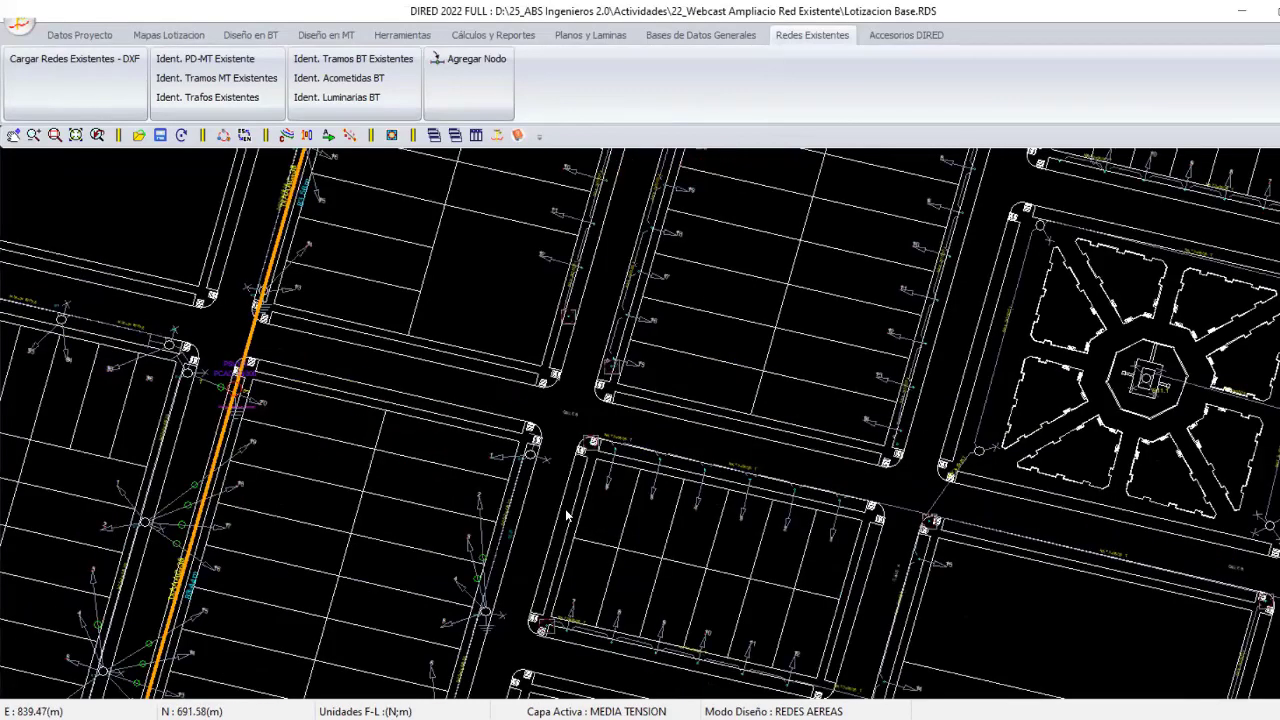
middle_drag(565, 509, 502, 295)
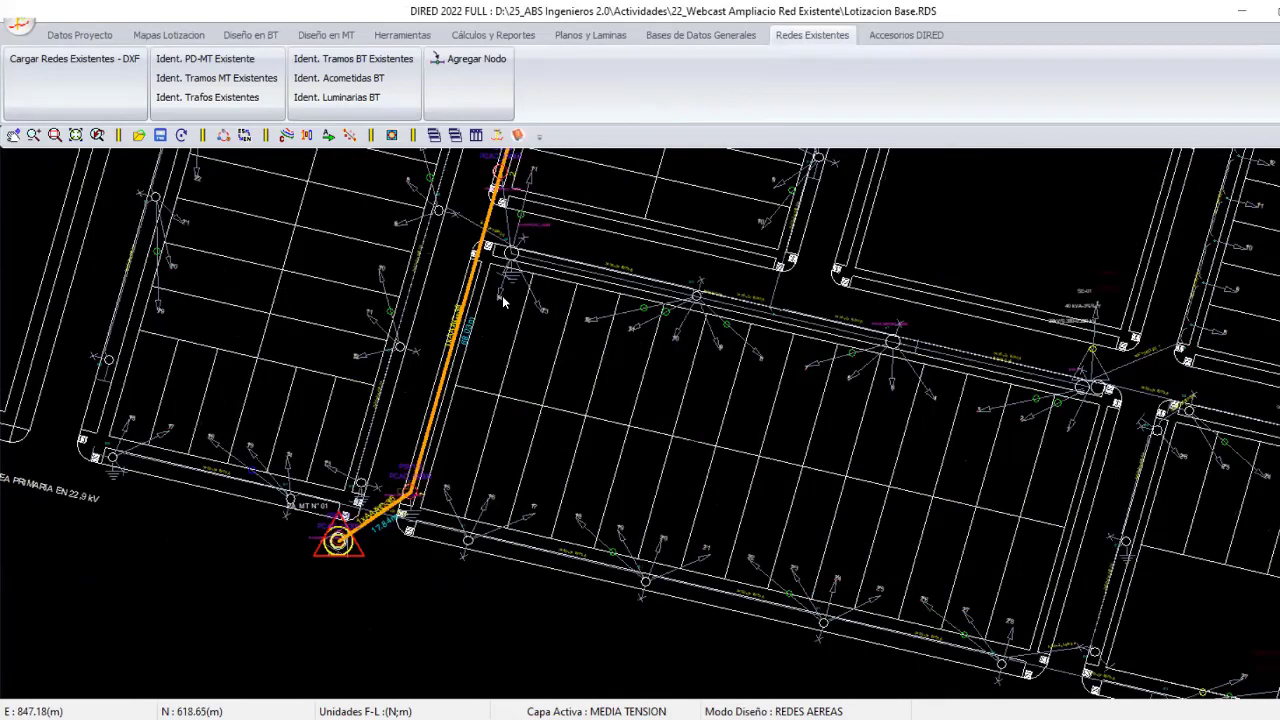
scroll(502, 295, up, 3)
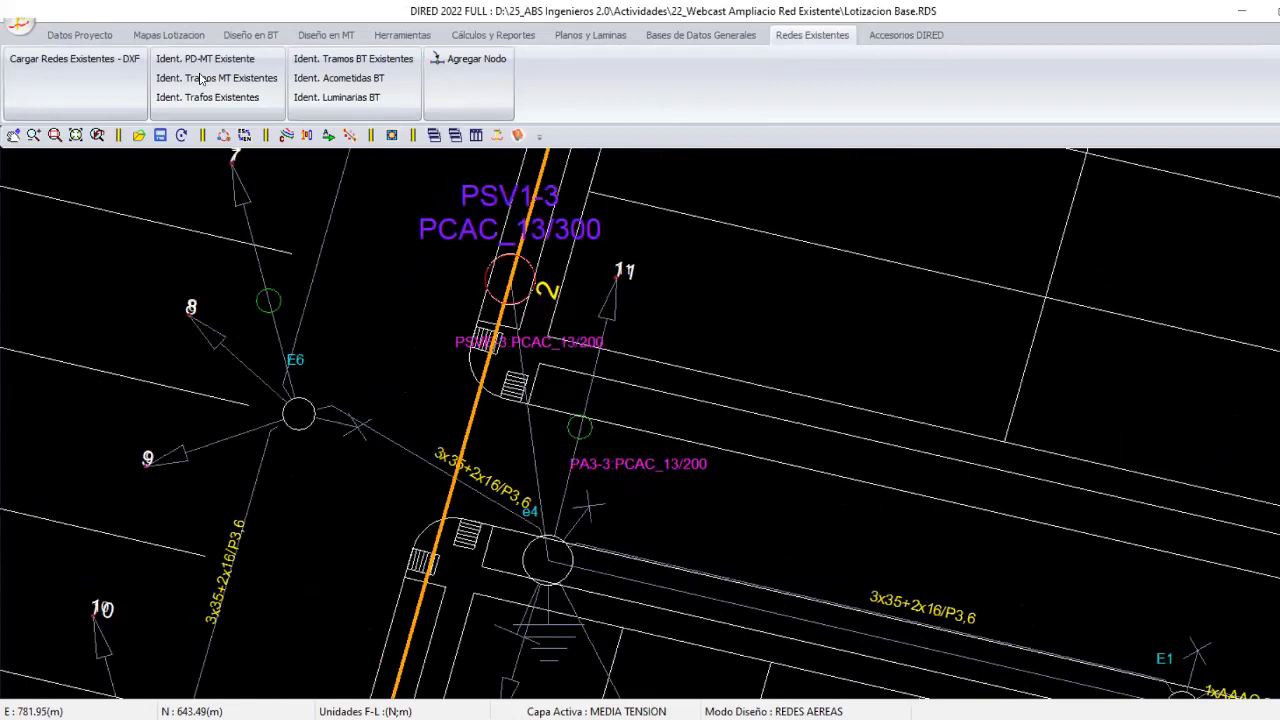
Restart Ident. Tramos MT Existentes and bring the MT branch along the street into view.
click(200, 78)
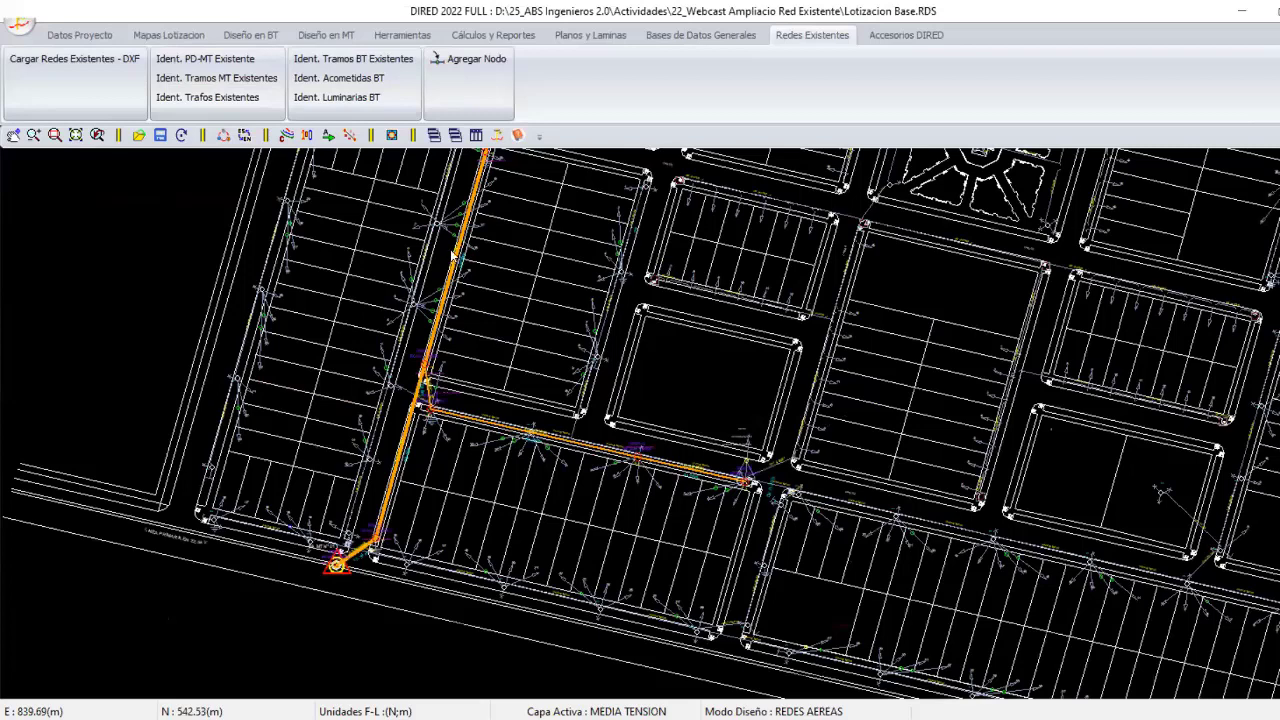
middle_drag(452, 258, 287, 430)
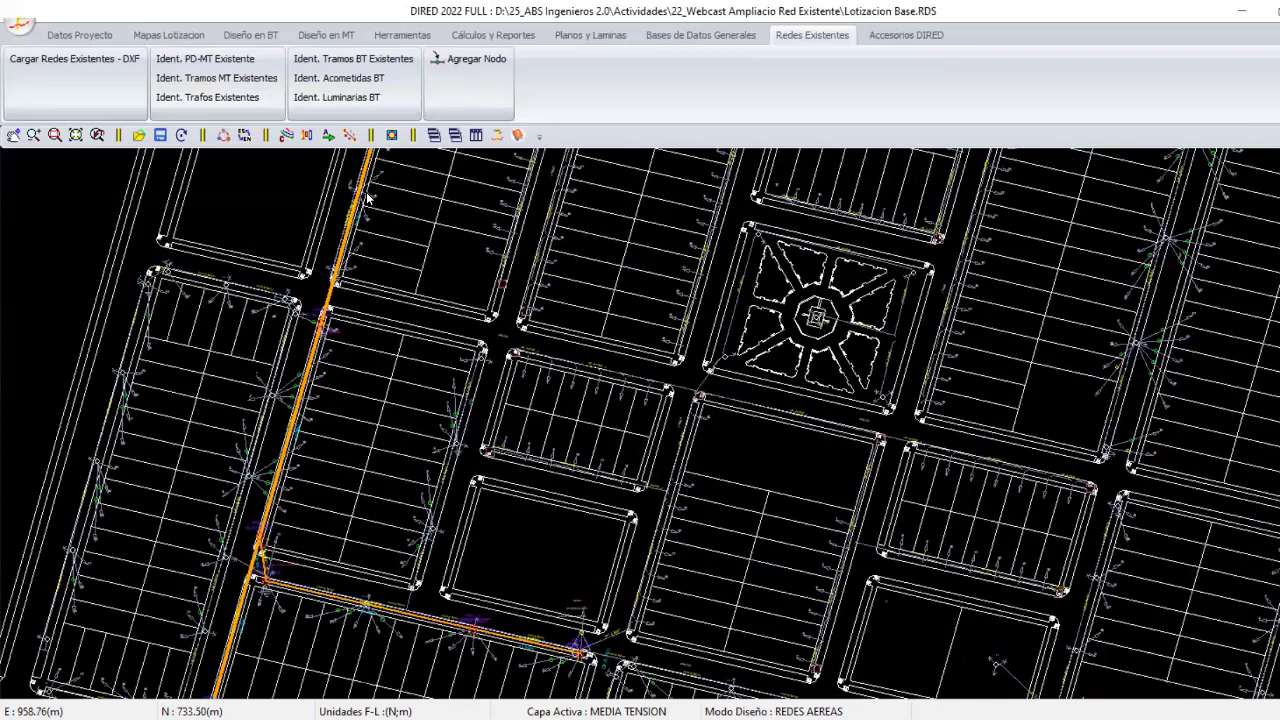
scroll(367, 198, up, 3)
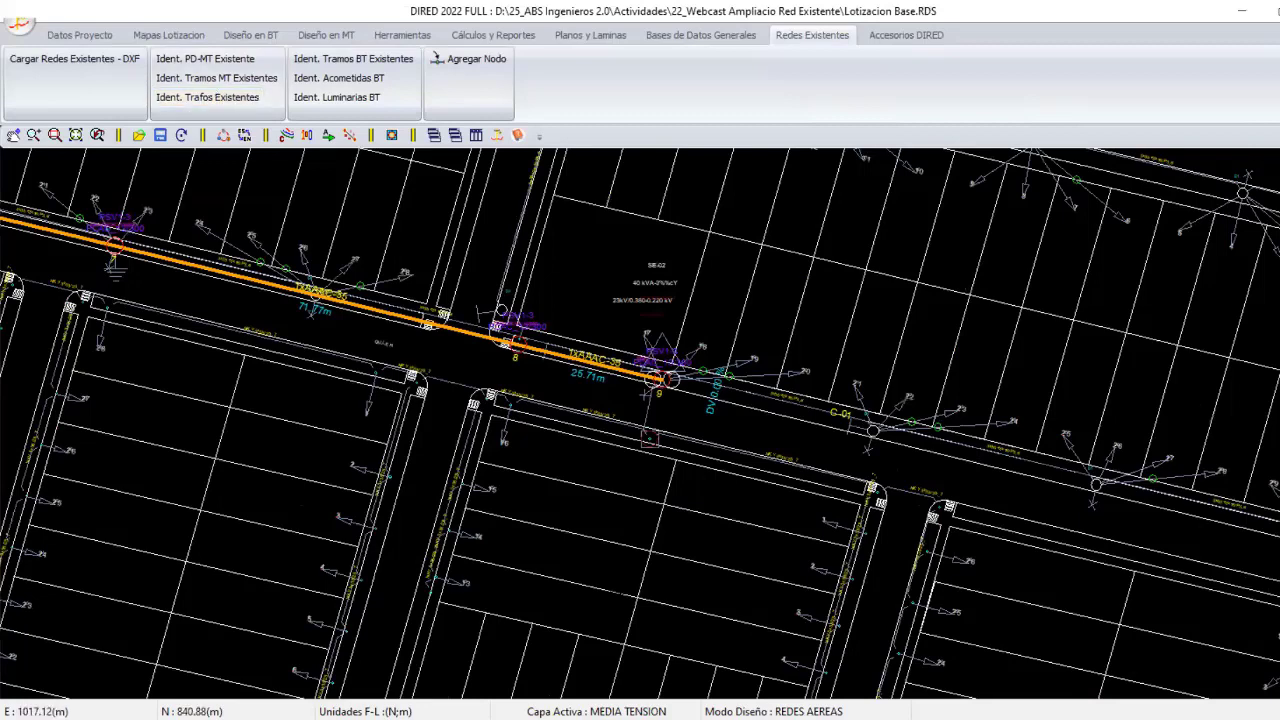
scroll(660, 378, up, 2)
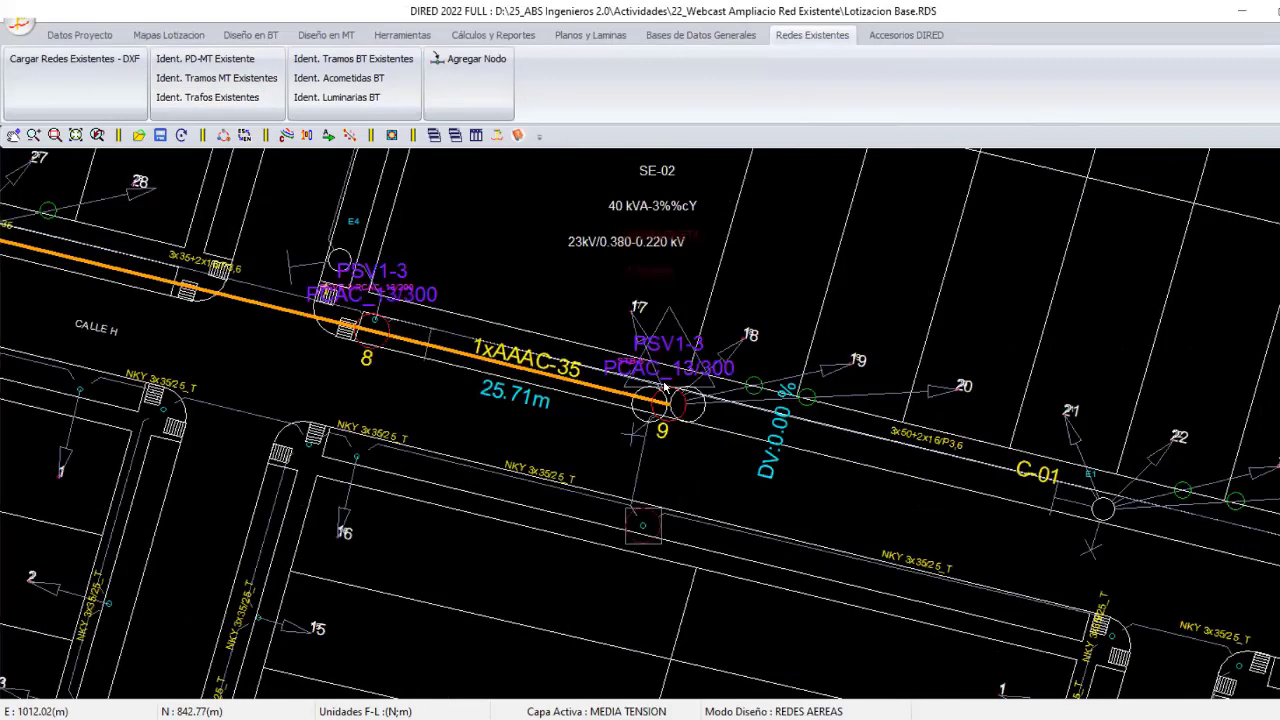
scroll(665, 388, up, 1)
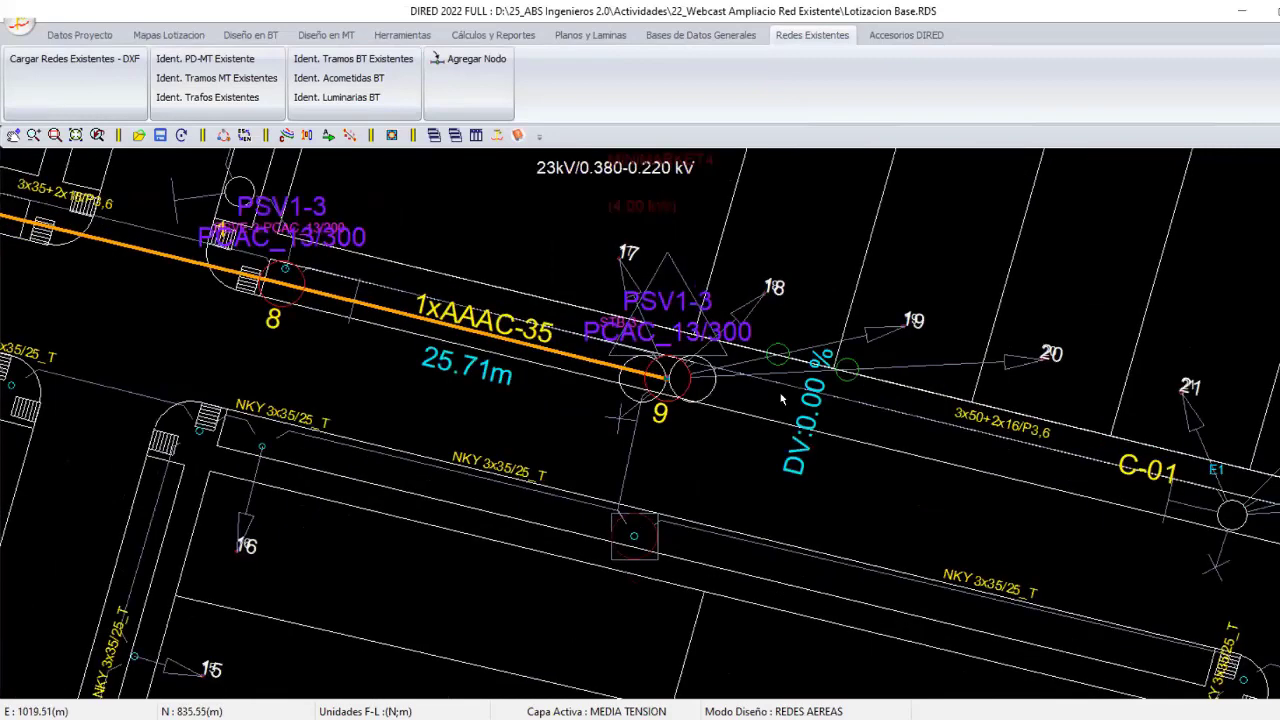
Dismiss the incompatible-node warning at node 9 and switch to the Baja Tensión / Red Subterránea layer.
click(673, 425)
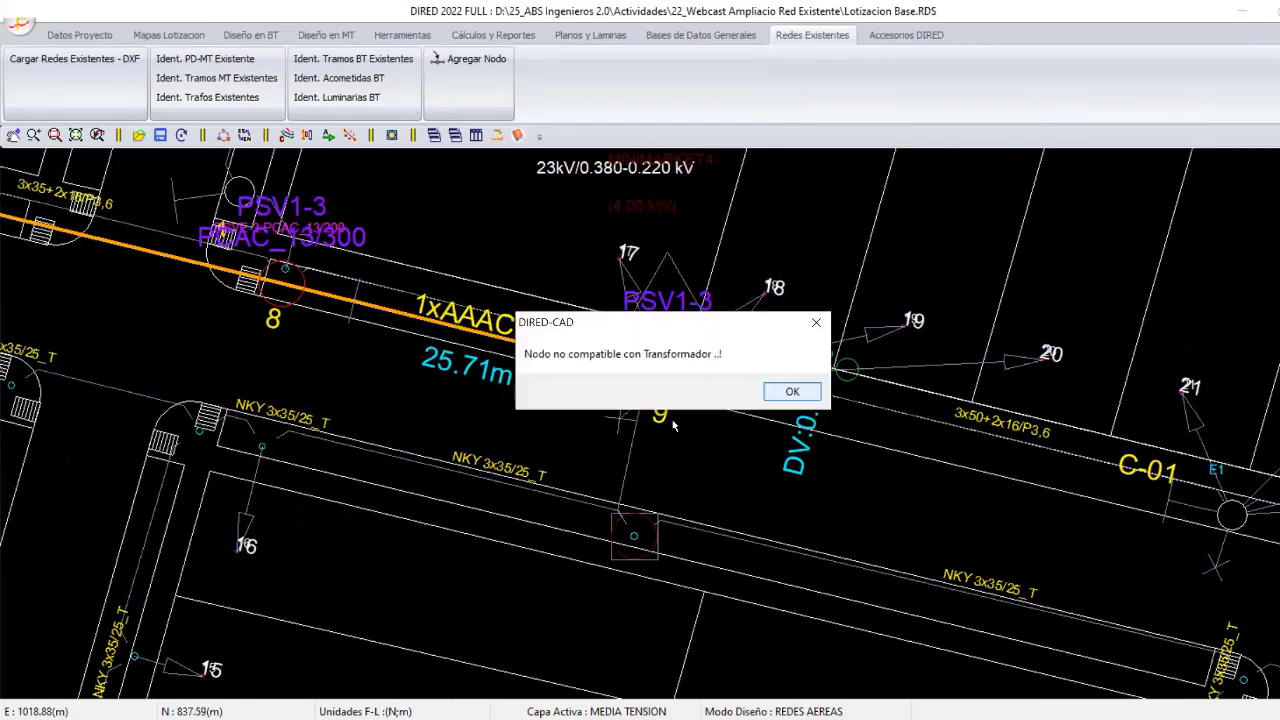
key(Return)
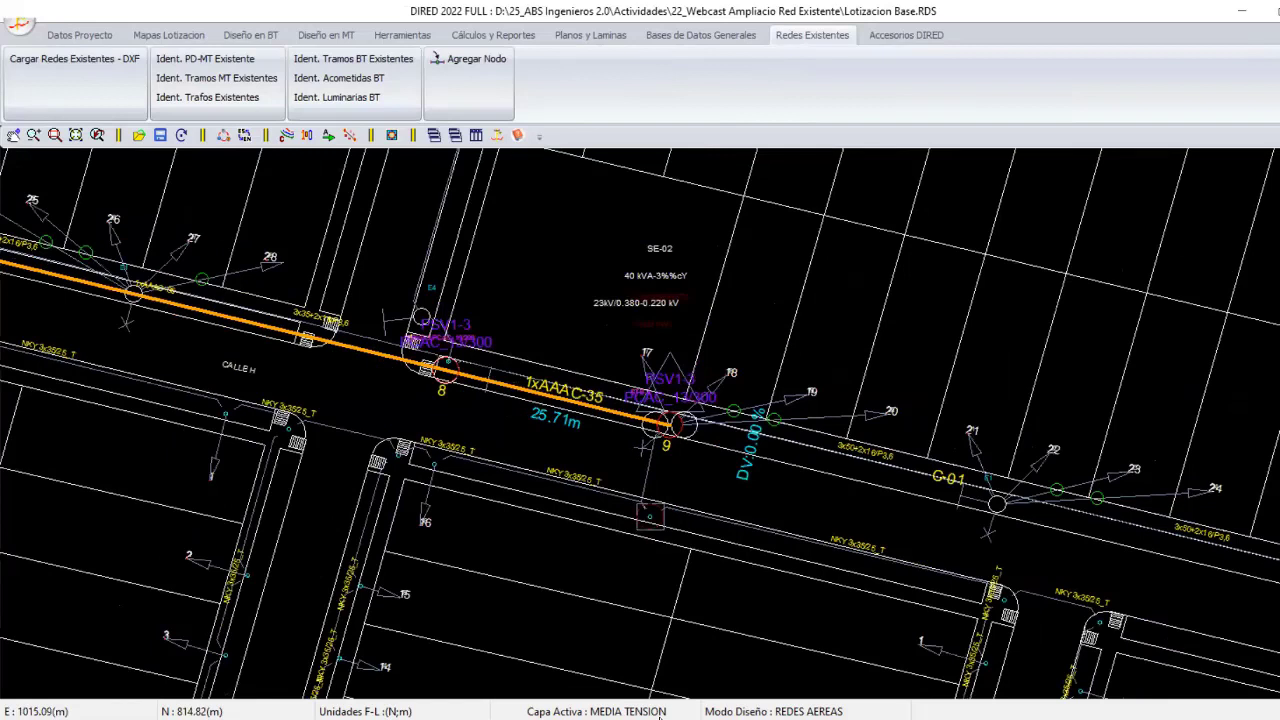
click(660, 712)
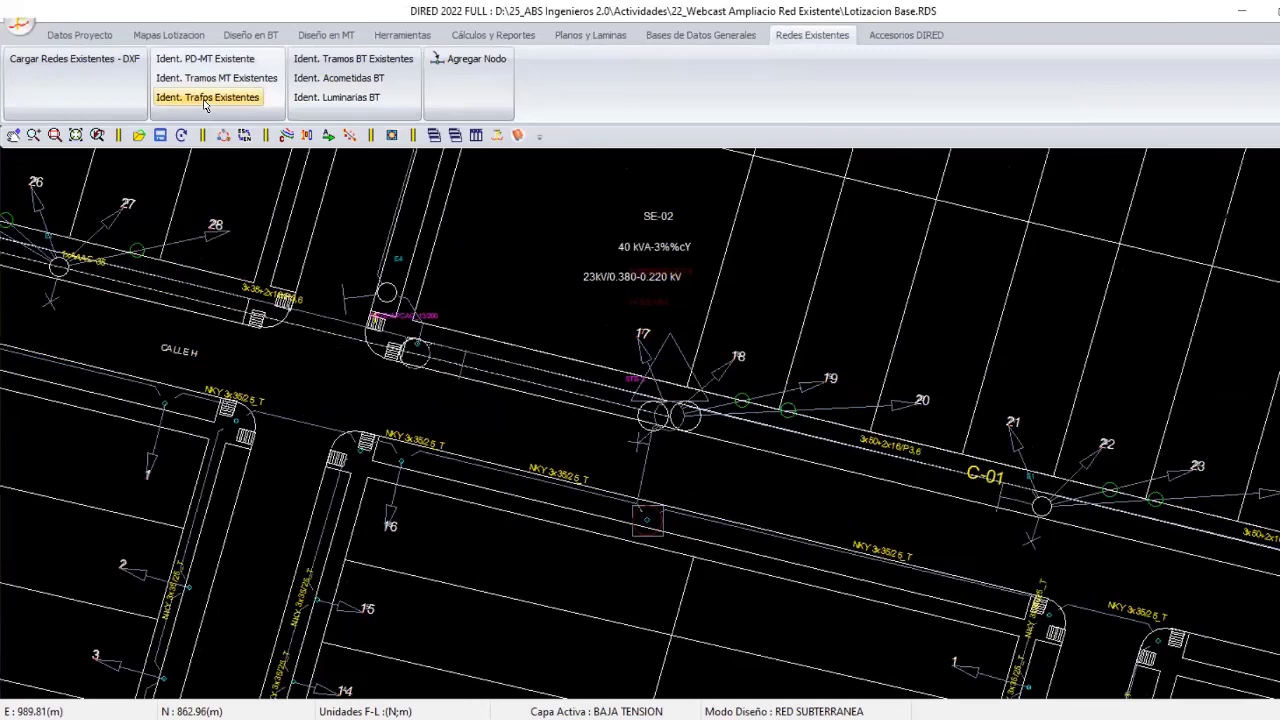
Identify the existing 40 kVA-3FY transformer SE-00 at the double pole, leaving Armado Principal as Ninguno.
click(205, 100)
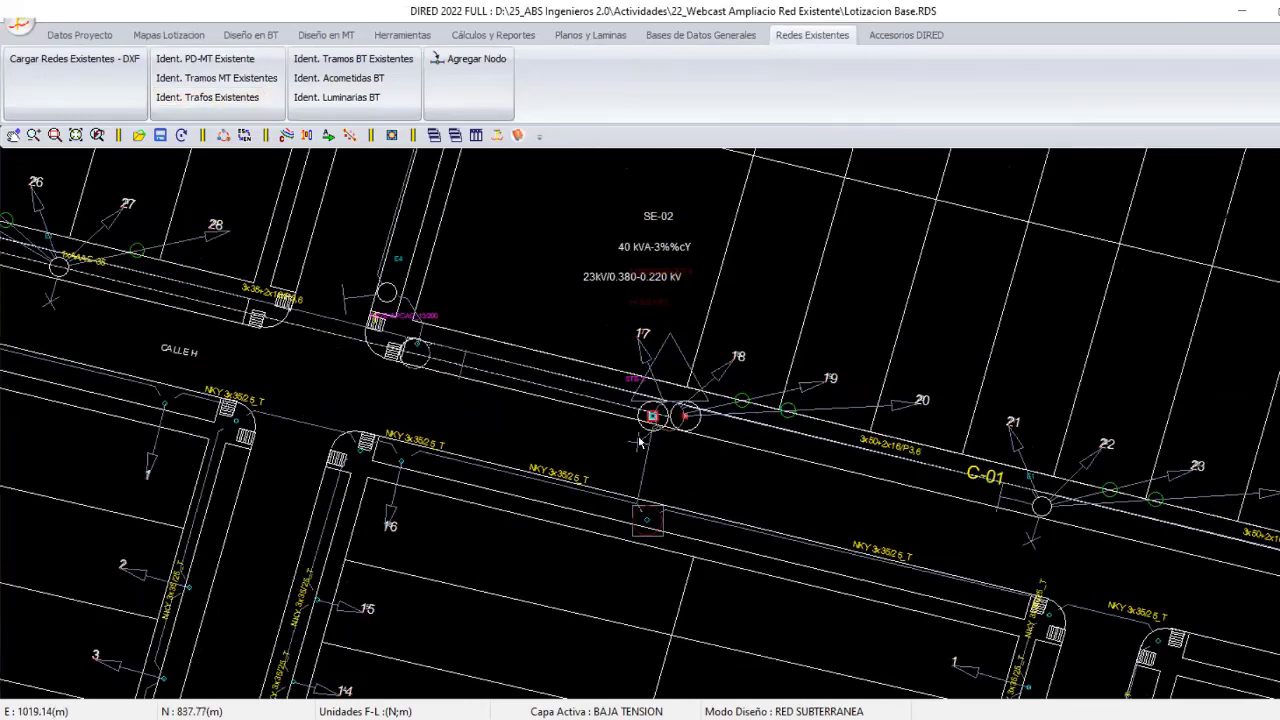
scroll(640, 442, up, 2)
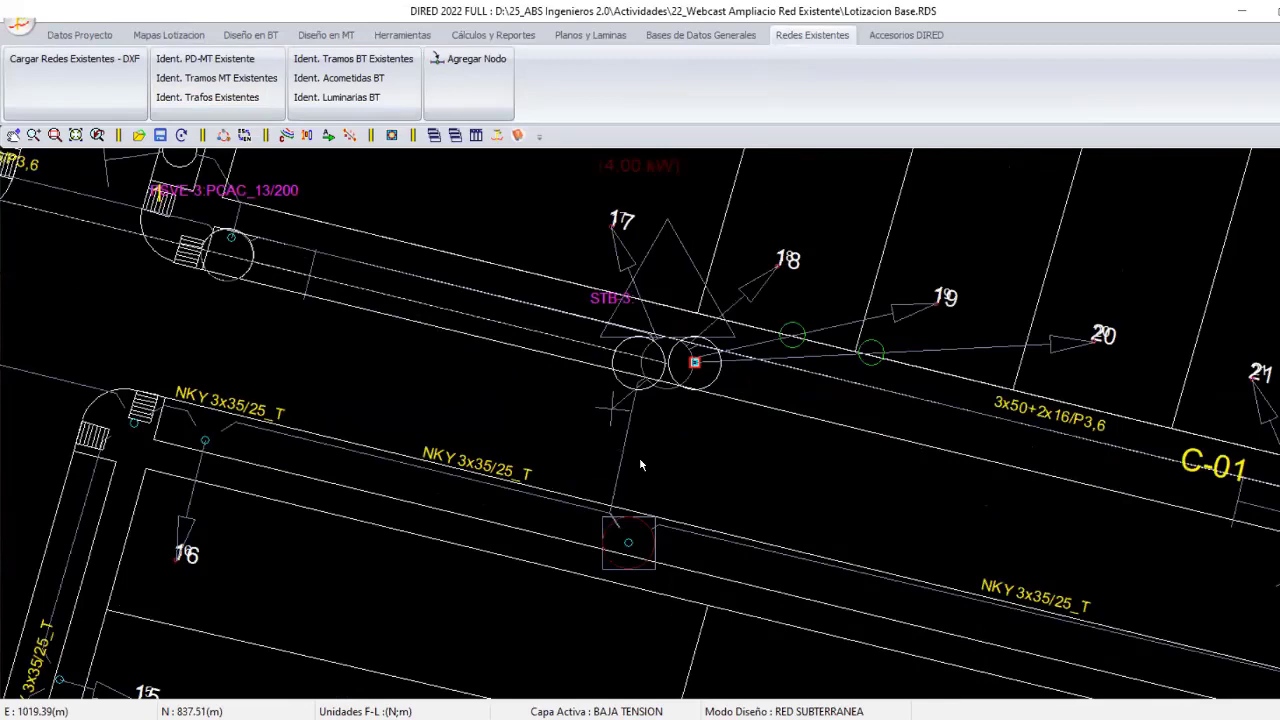
scroll(641, 464, down, 3)
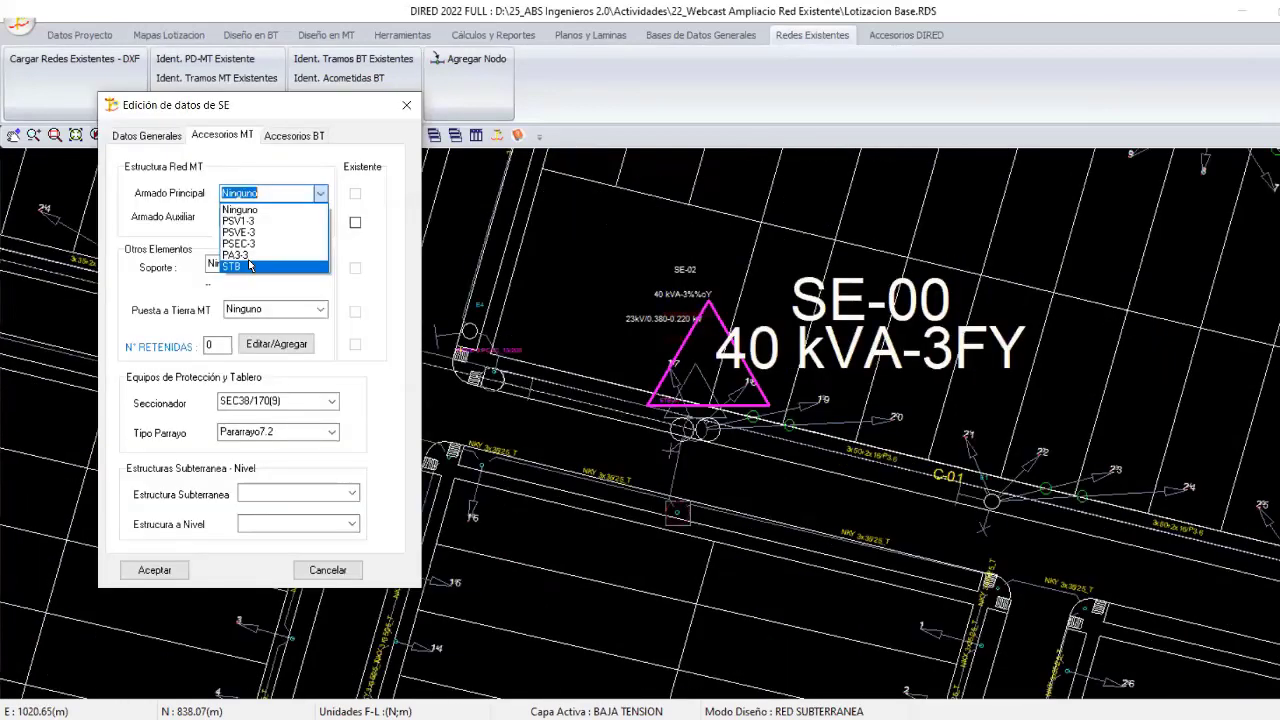
click(249, 265)
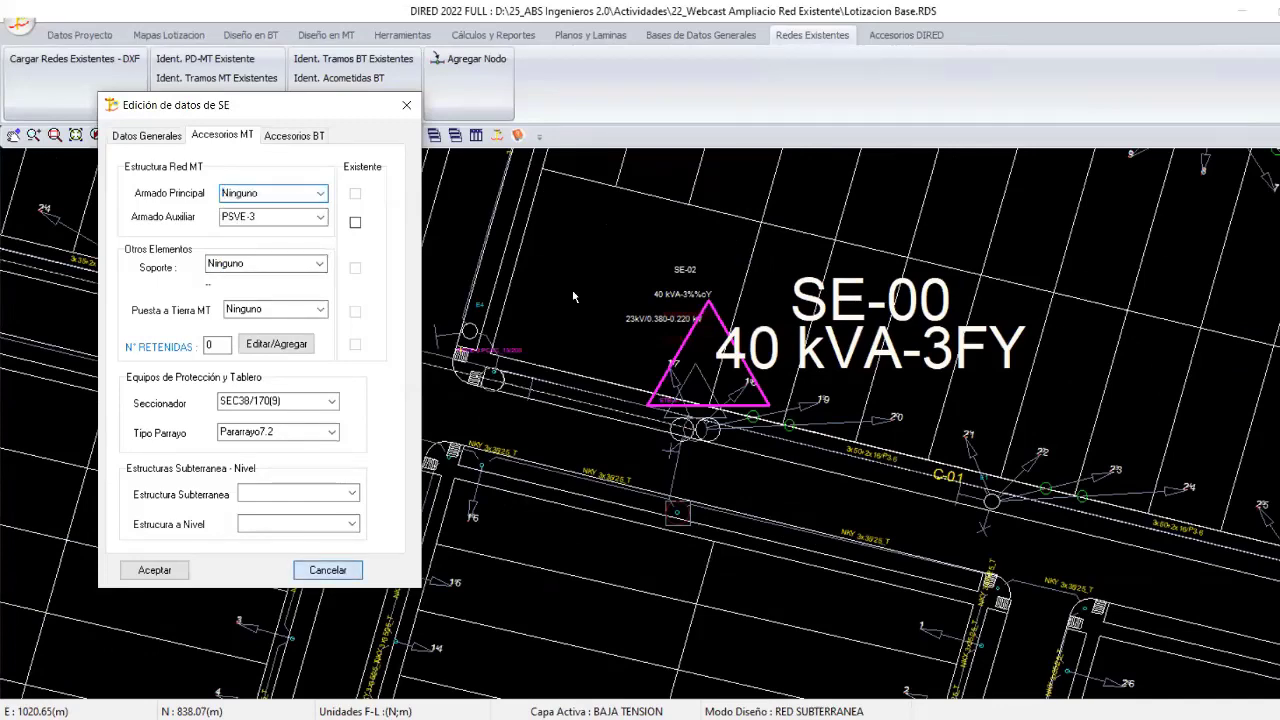
key(Escape)
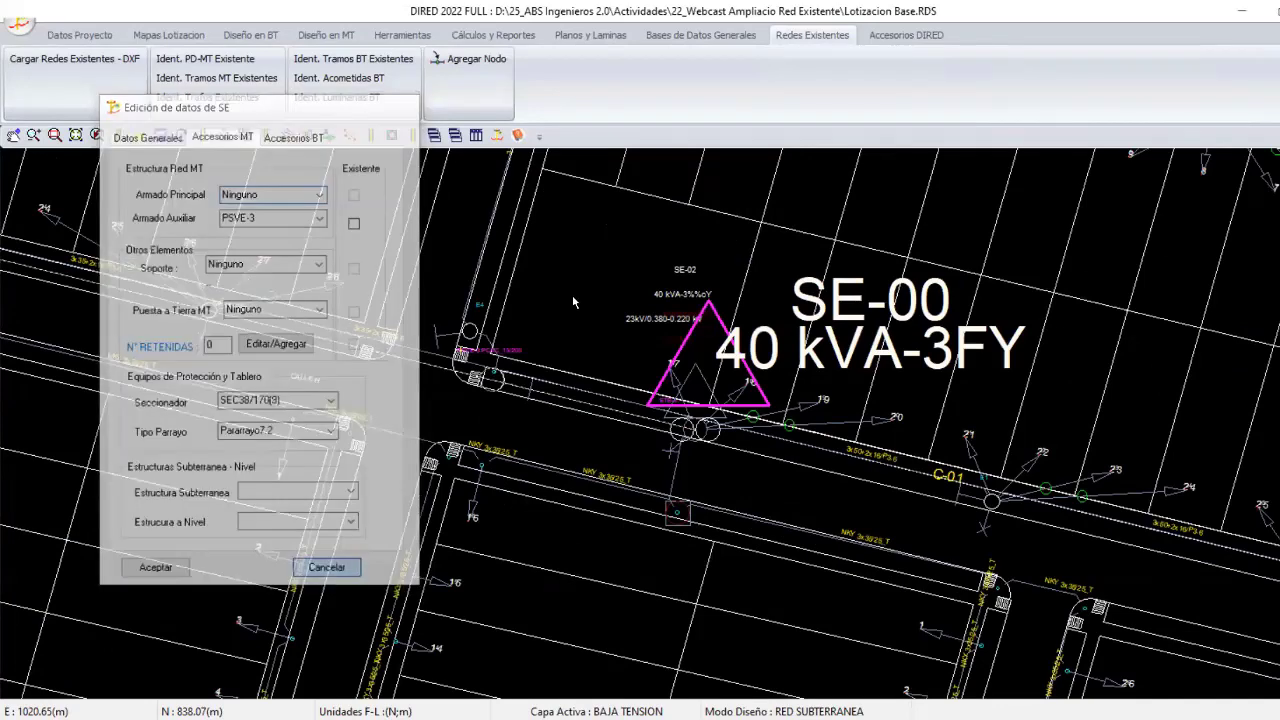
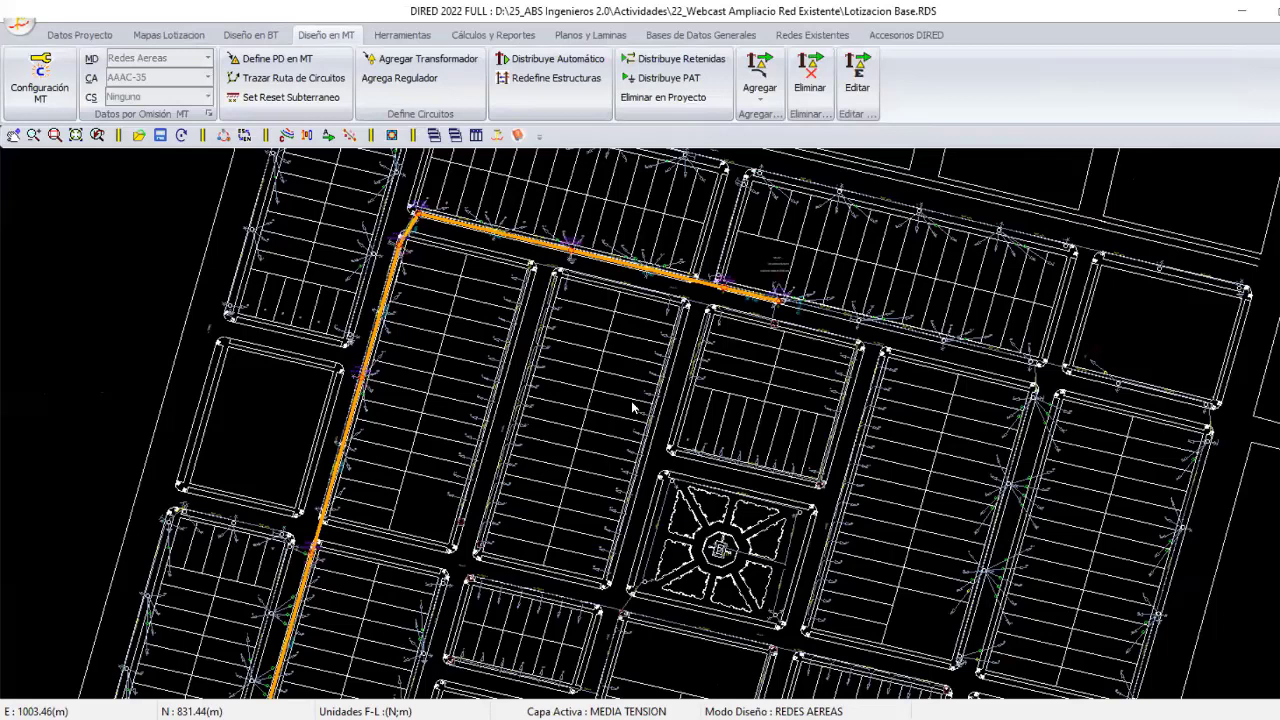
Identify the transformer beside pole 9 as substation SE-00, 40 kVA-3FY, then view the whole plan.
scroll(632, 407, up, 1)
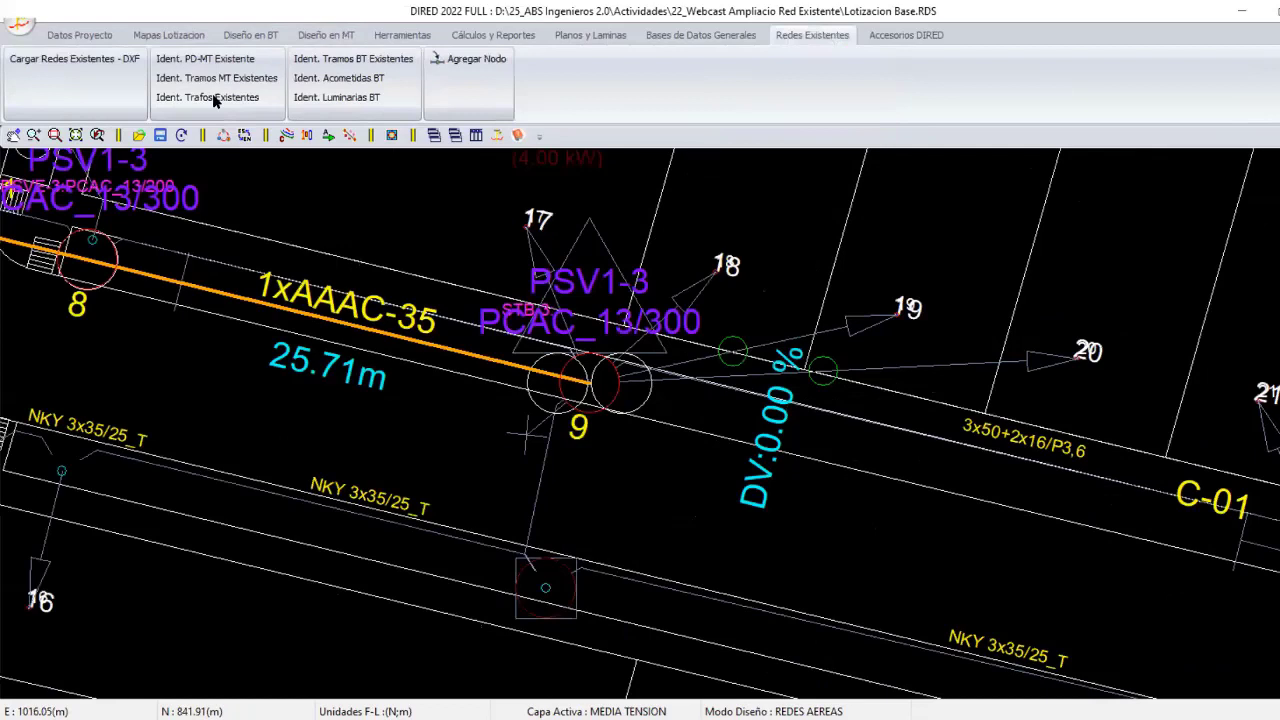
click(212, 97)
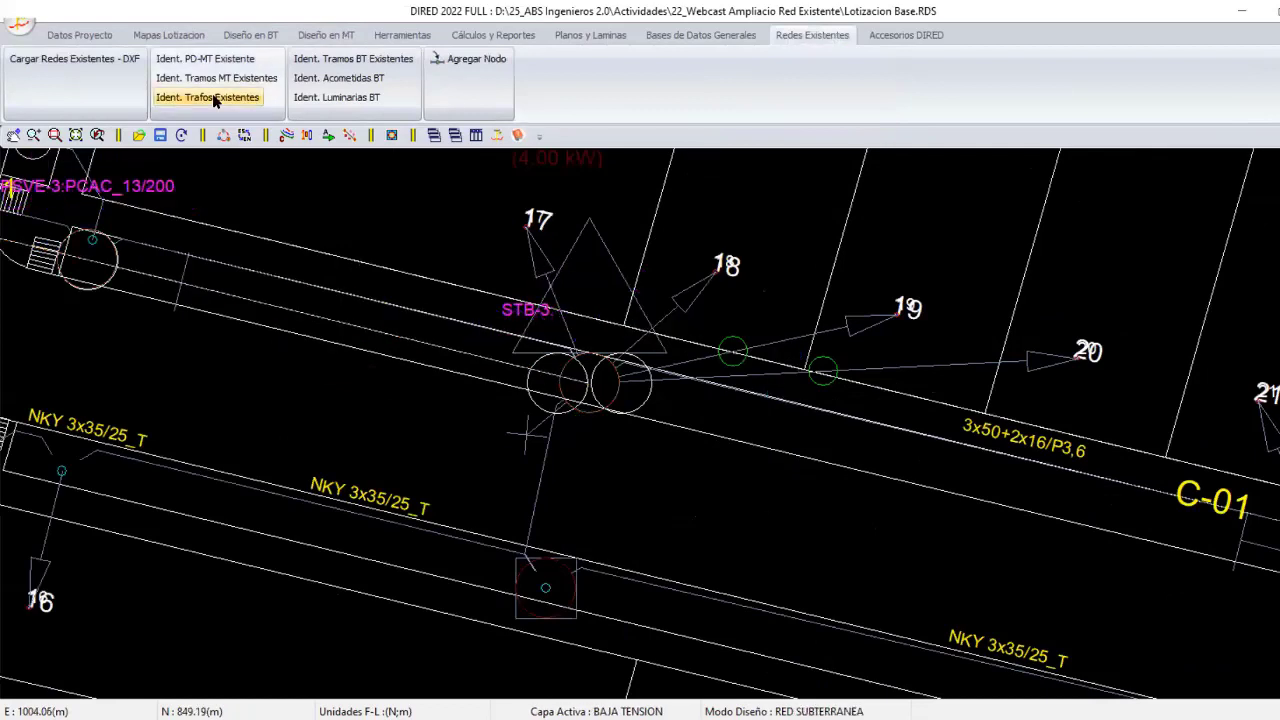
click(571, 383)
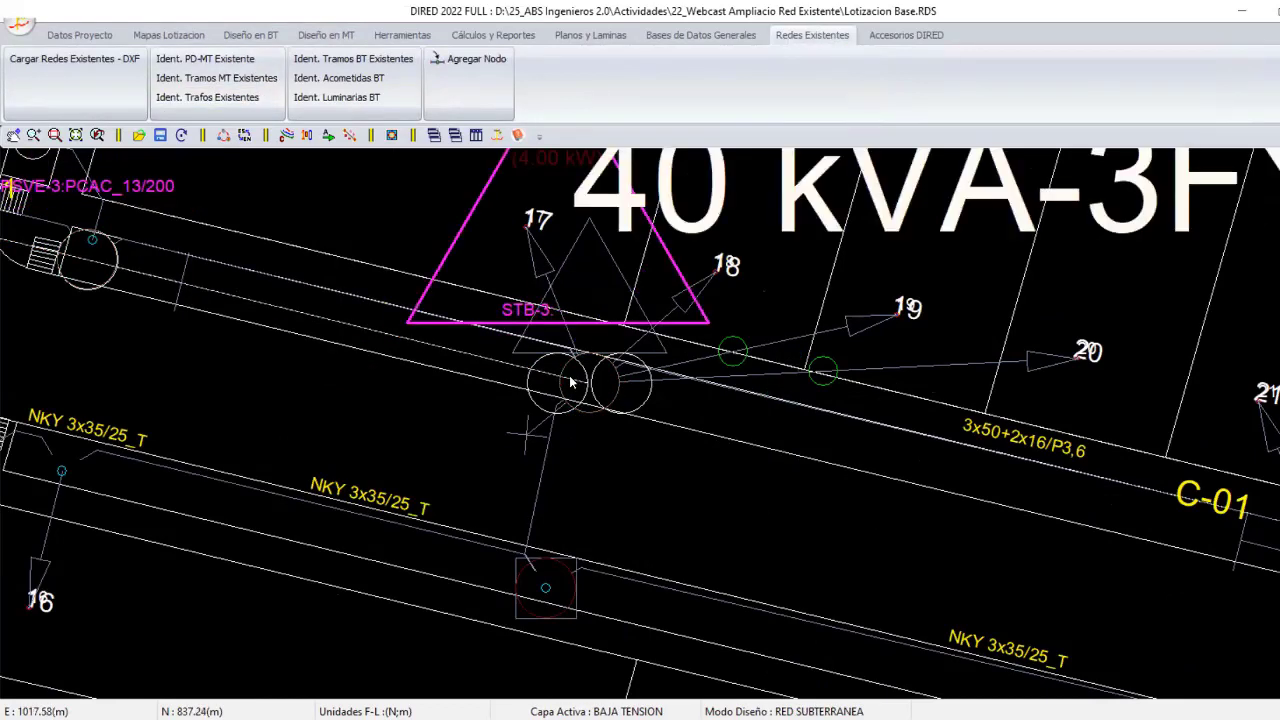
scroll(672, 256, down, 1)
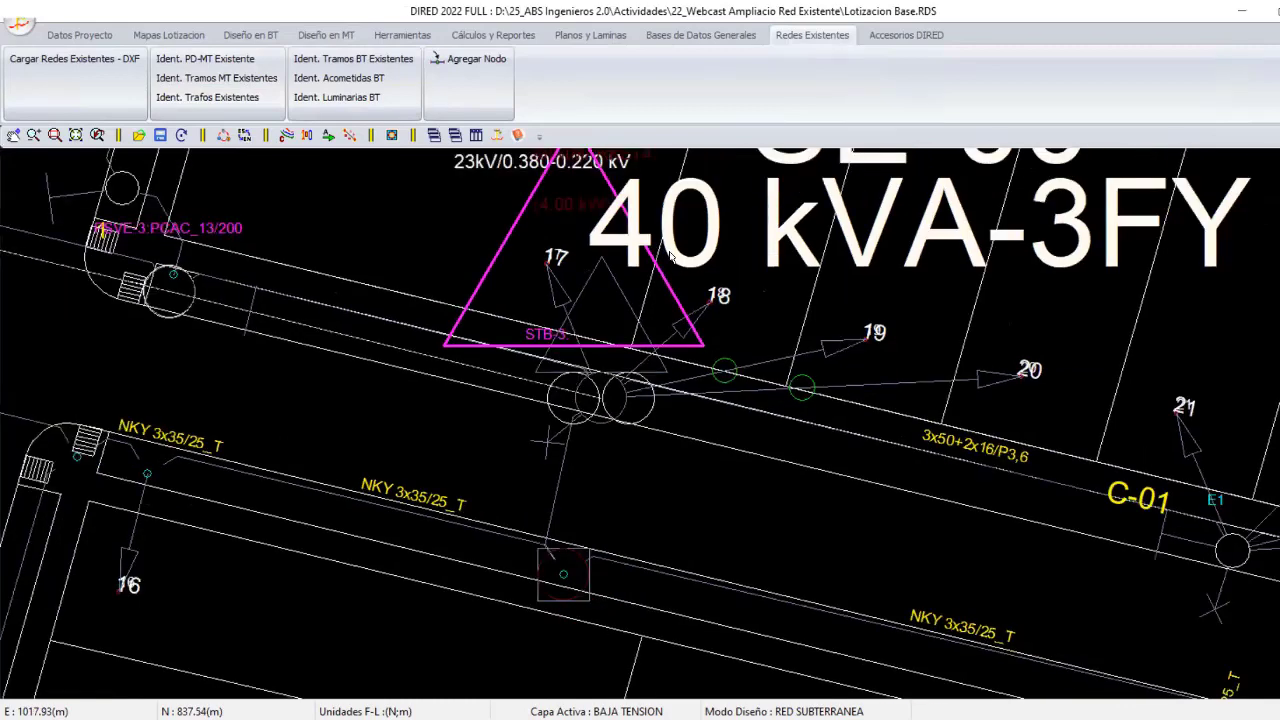
scroll(671, 256, down, 1)
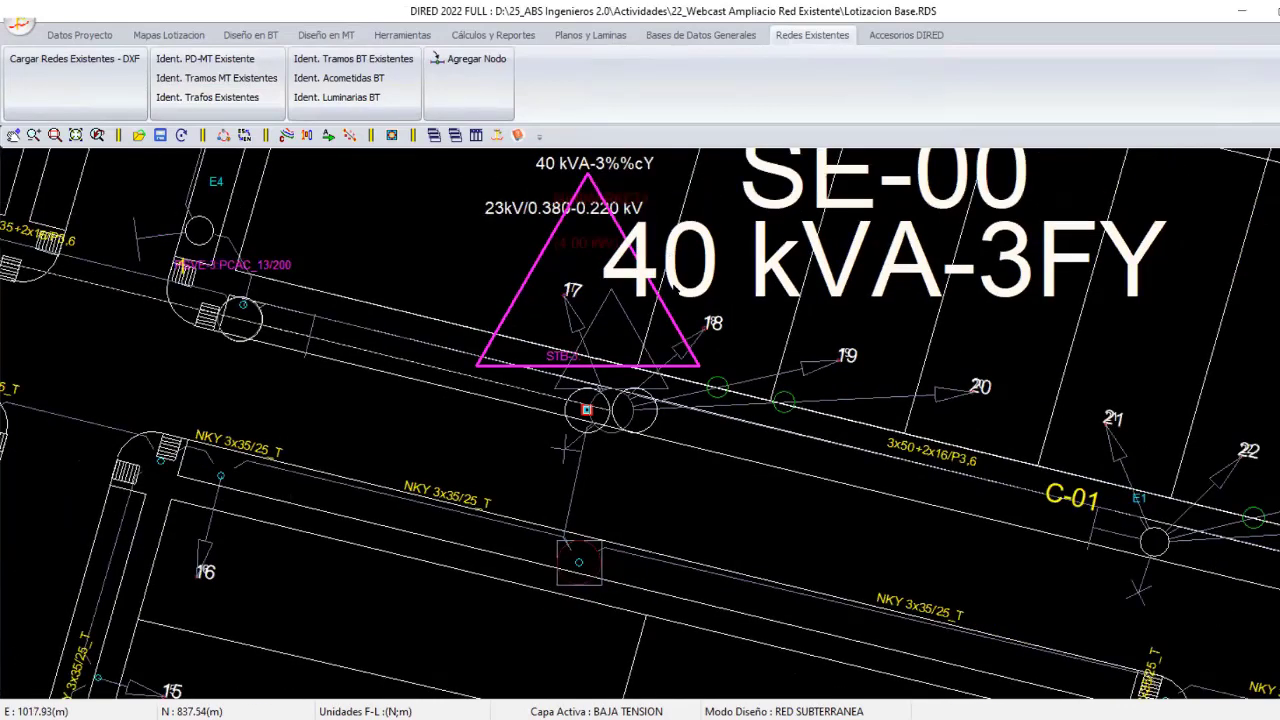
scroll(662, 300, down, 1)
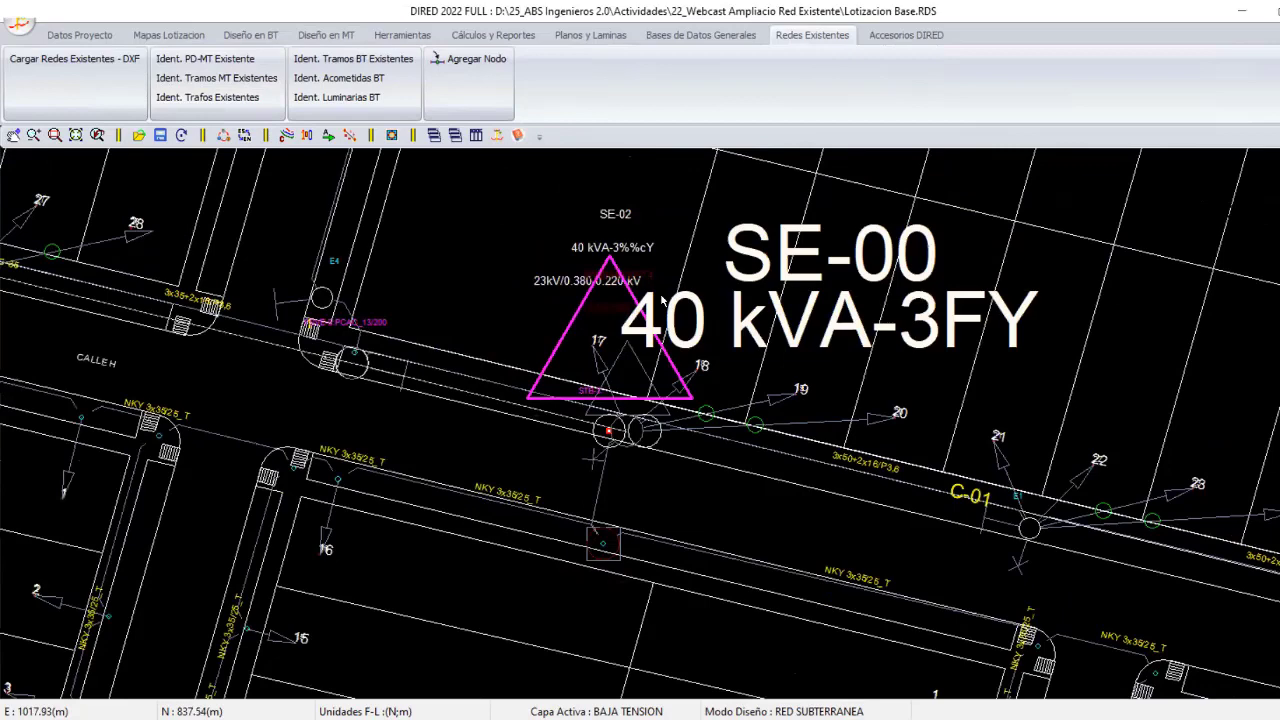
click(244, 134)
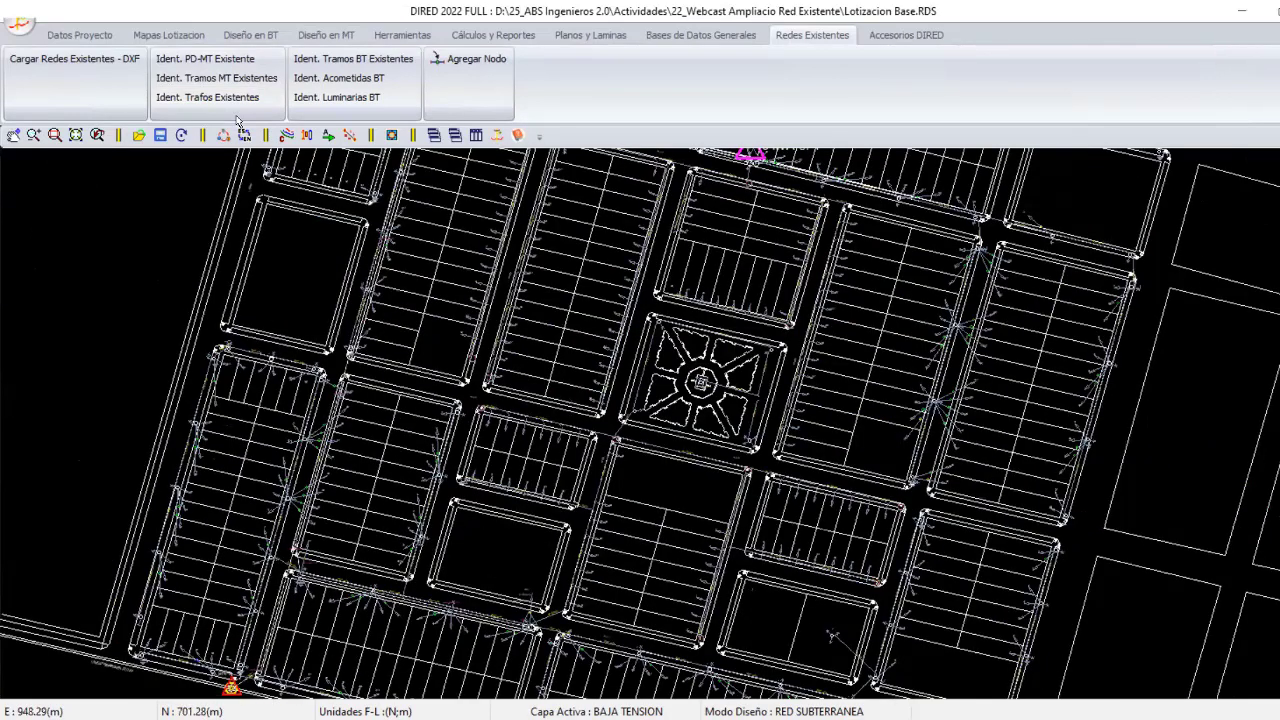
Zoom back to the next transformer, identify it as SE-01 (40 kVA-3FY), then zoom out.
click(622, 485)
click(632, 470)
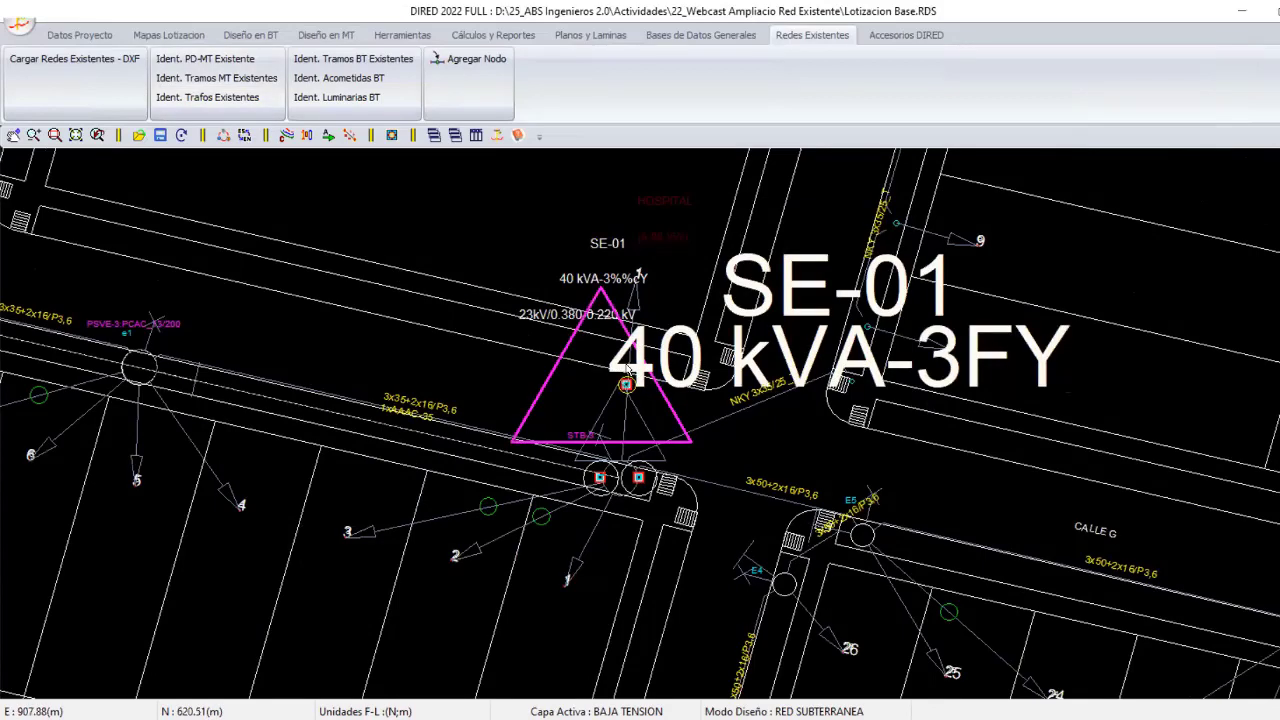
scroll(650, 455, down, 3)
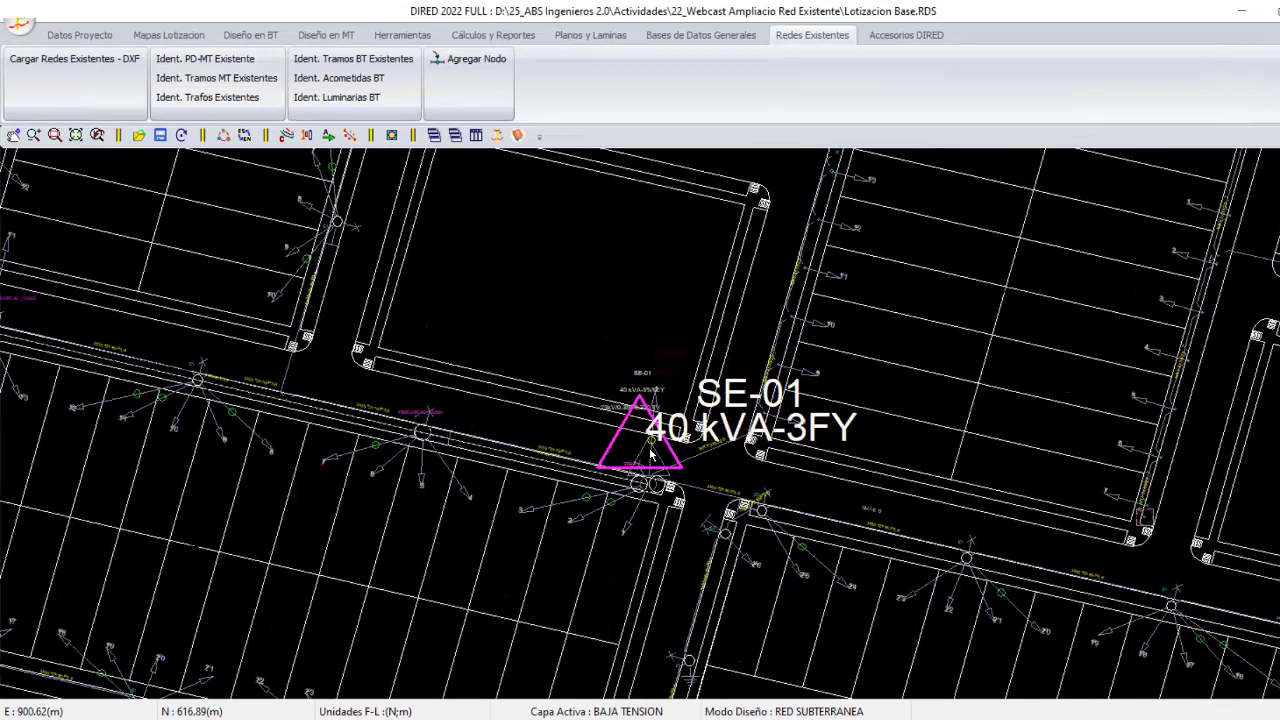
scroll(650, 455, down, 1)
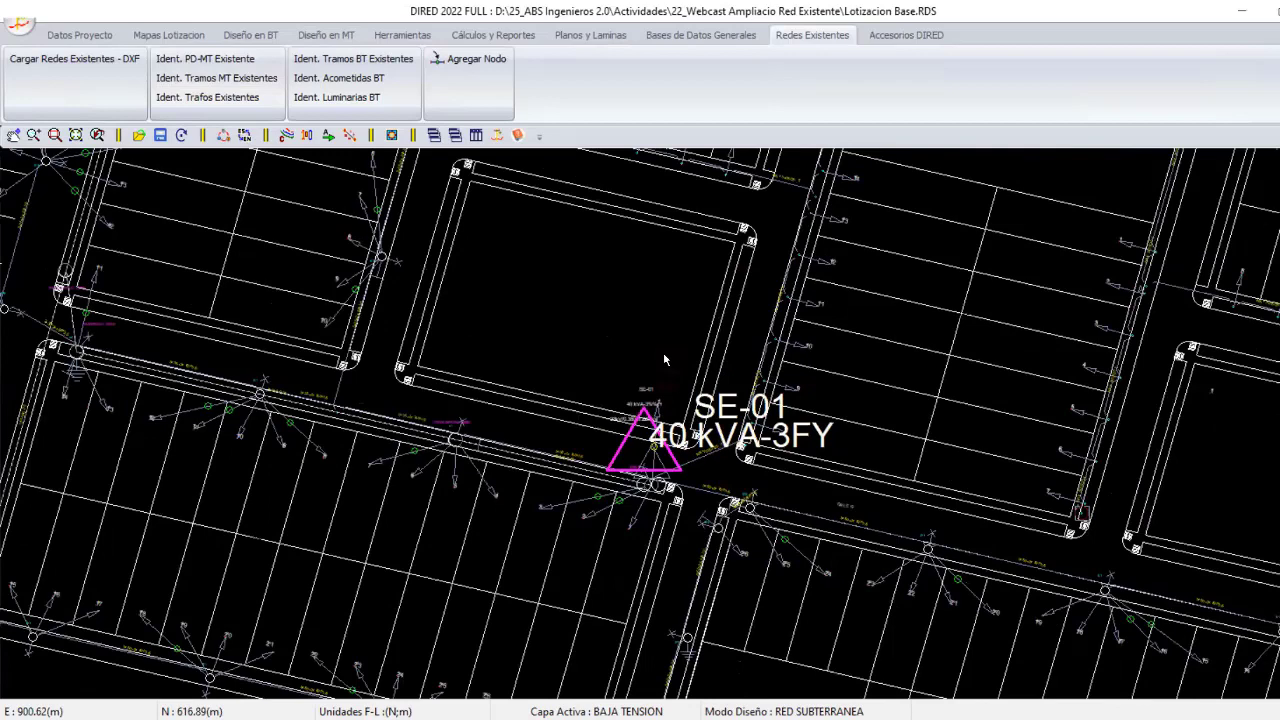
scroll(664, 360, down, 1)
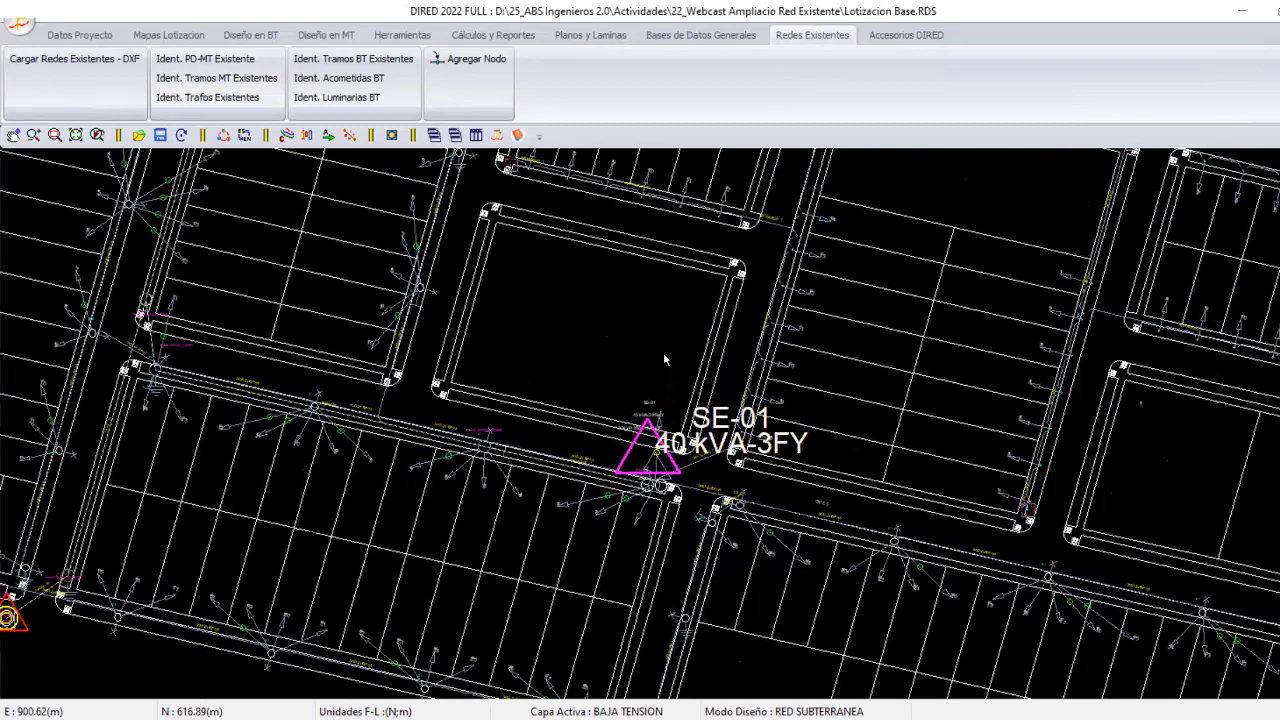
scroll(663, 352, down, 2)
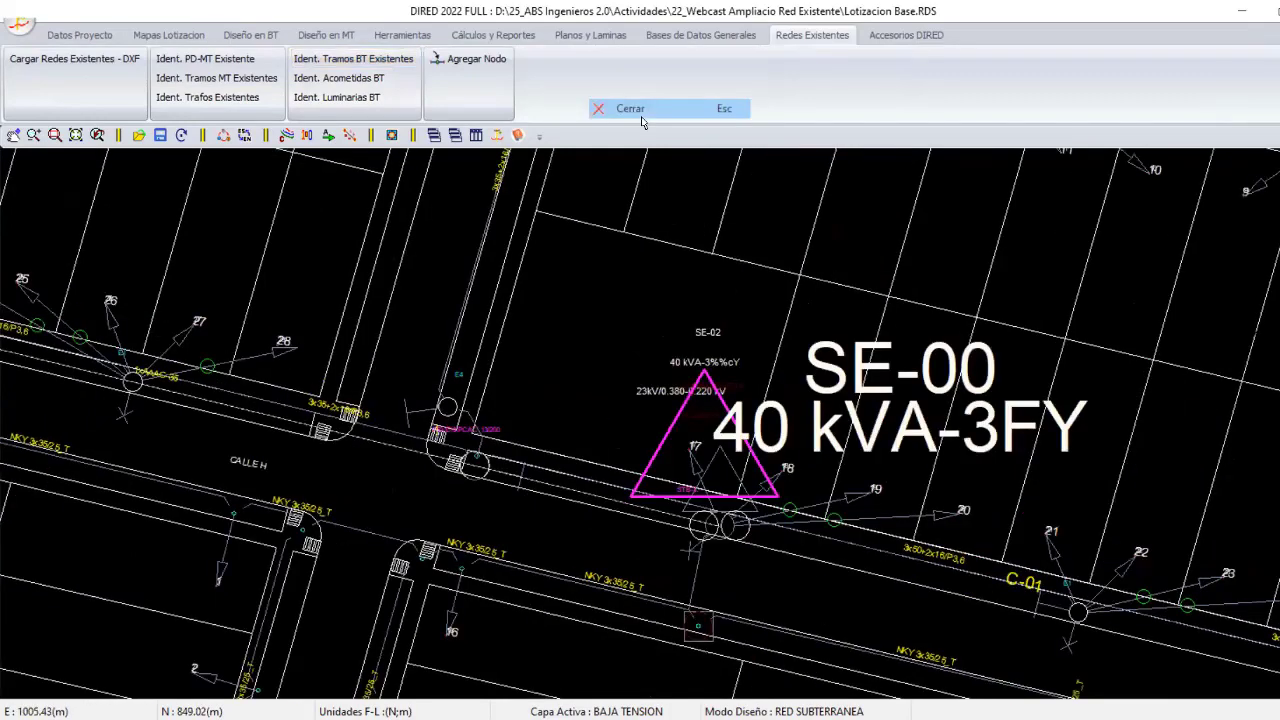
Close transformer identification, follow the aerial circuit west along Calle H, and expand AutoCAD's layers.
click(640, 113)
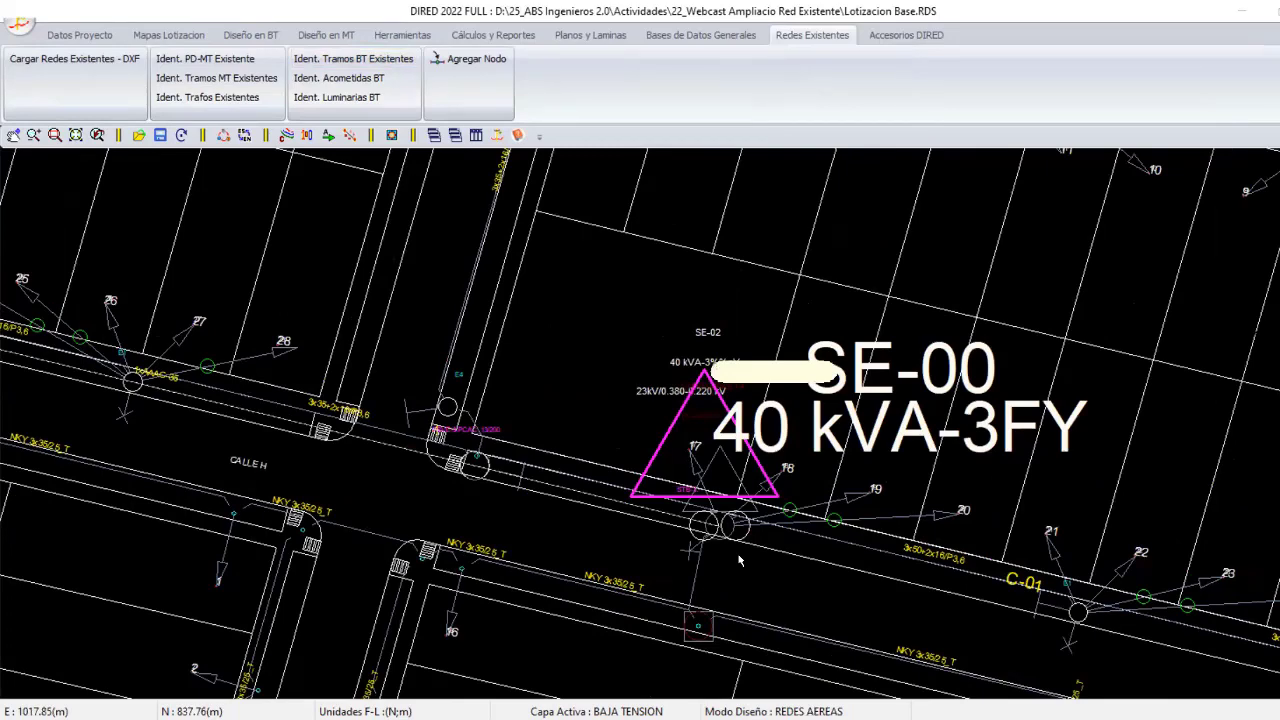
middle_drag(382, 406, 630, 510)
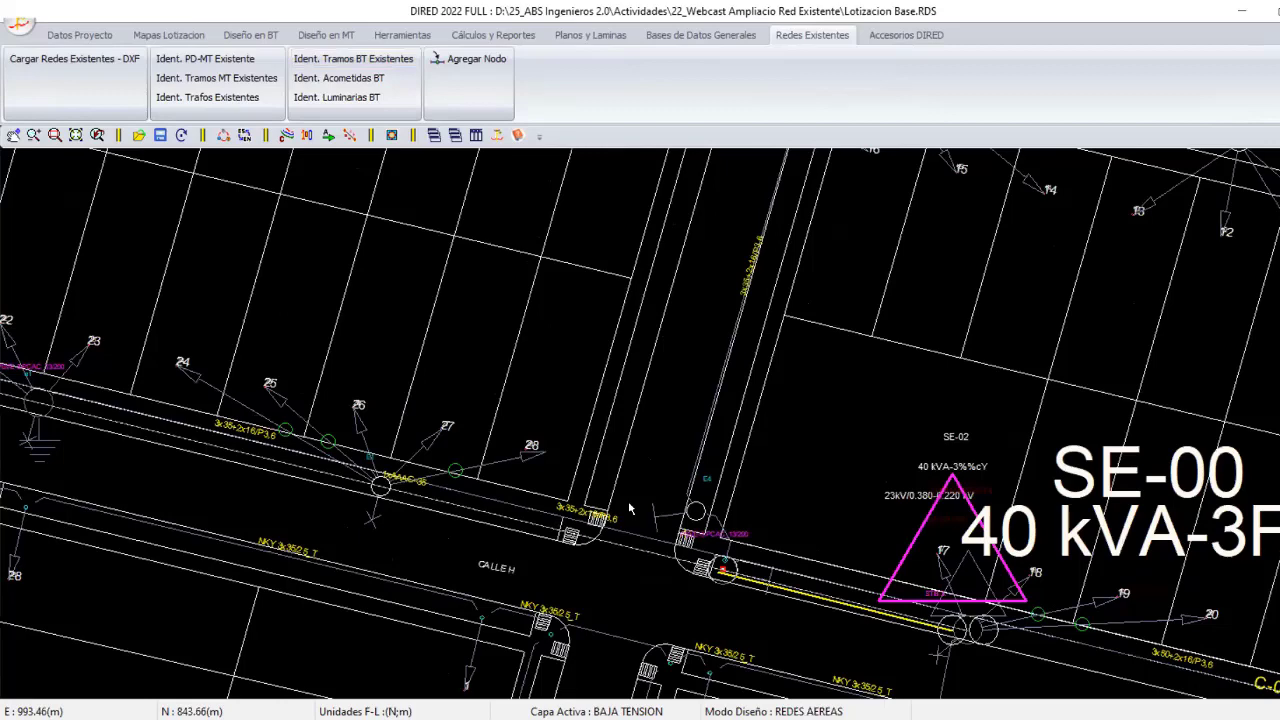
middle_drag(237, 404, 520, 453)
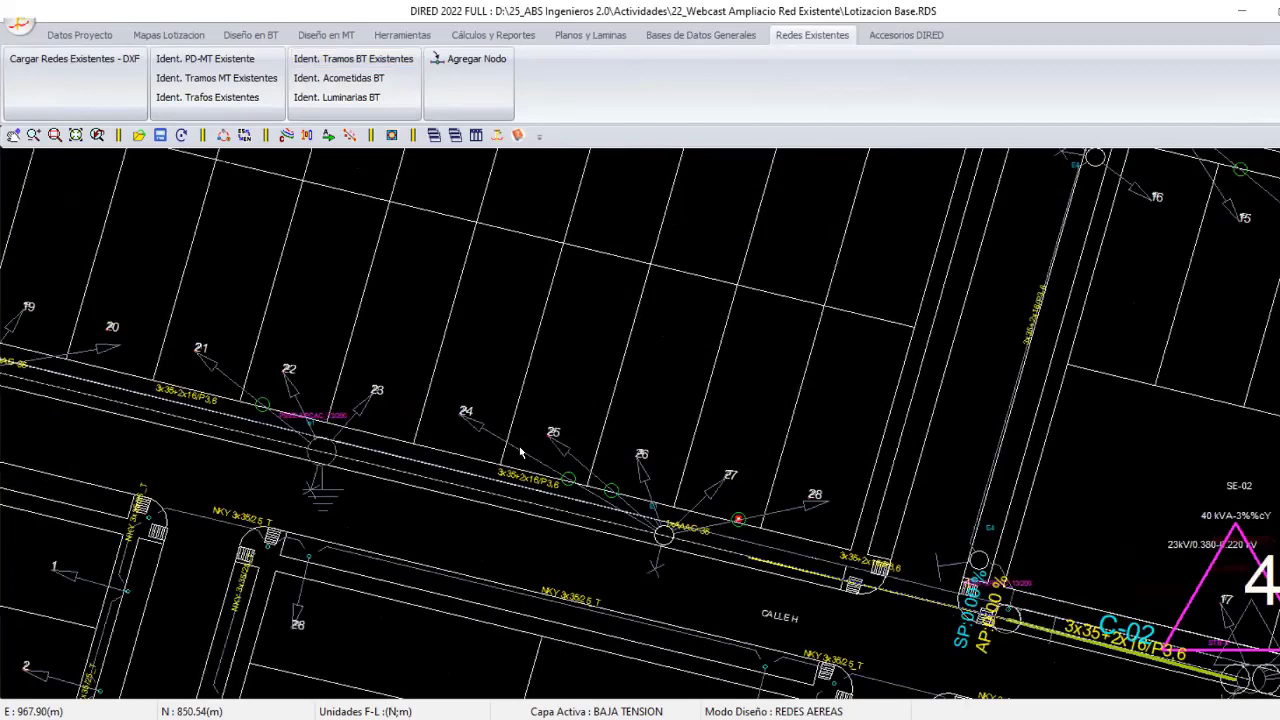
middle_drag(520, 453, 1050, 540)
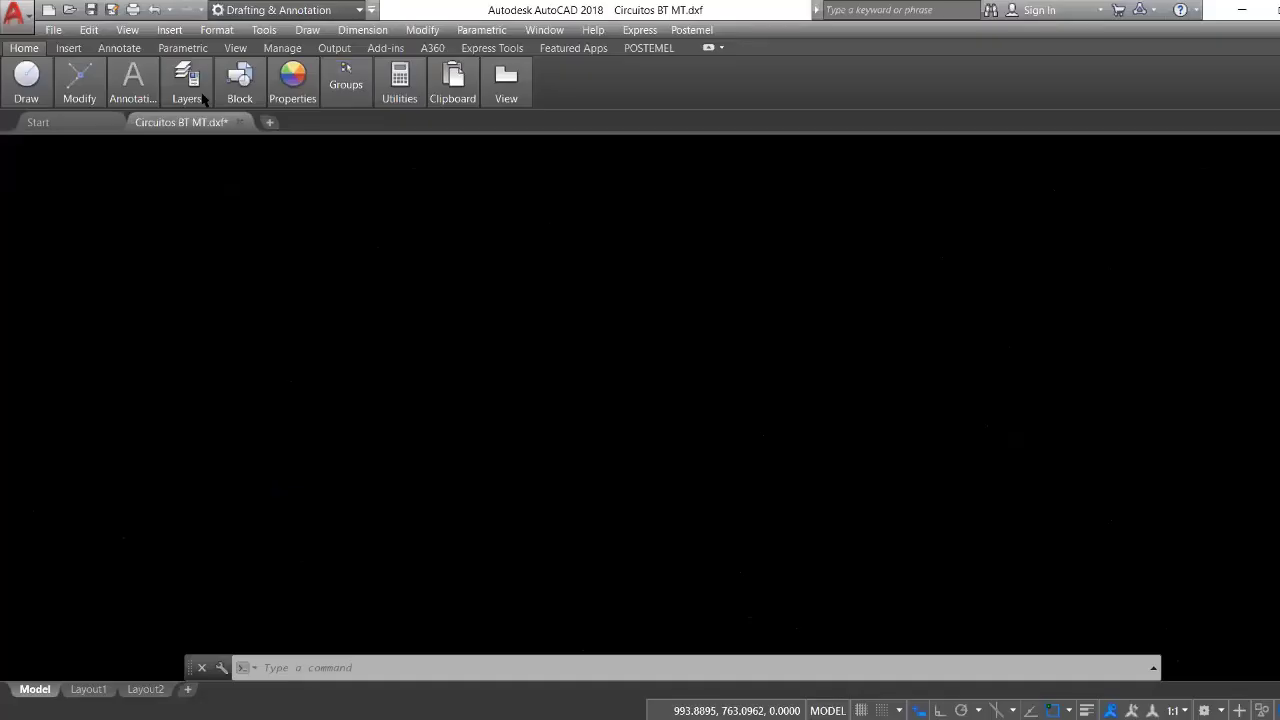
click(190, 85)
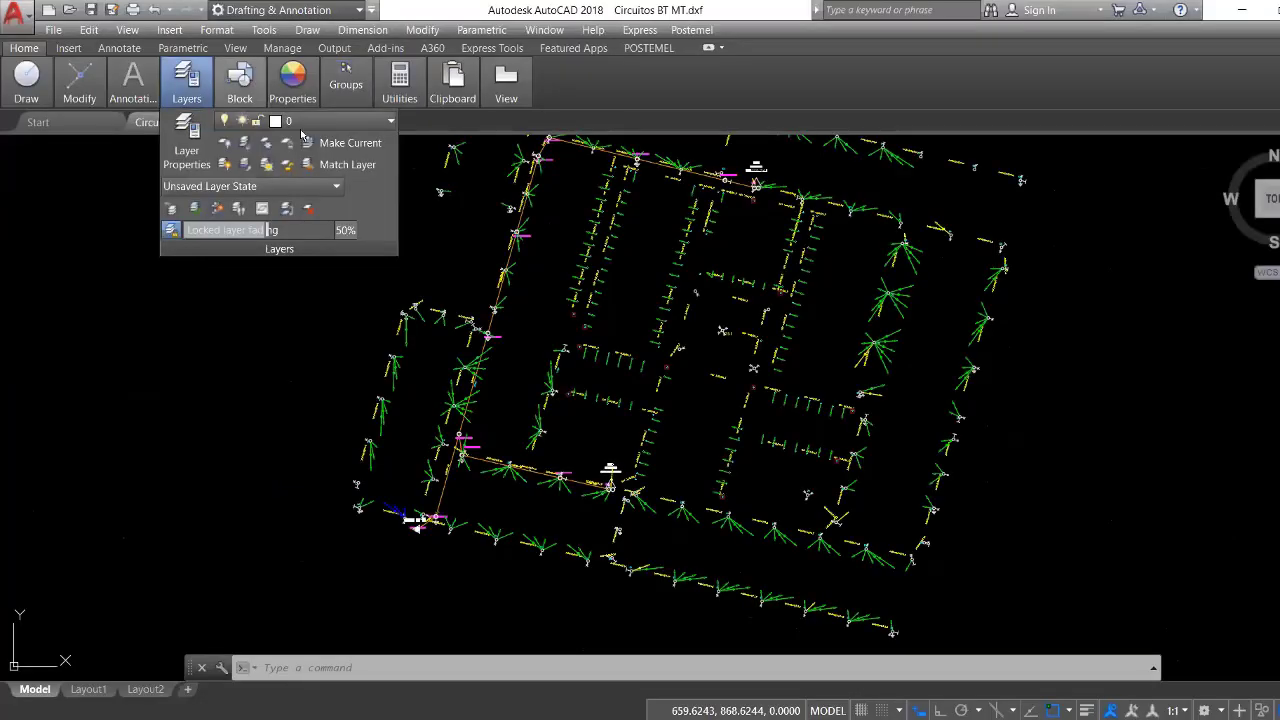
Thaw the Circuitos_BT layer and zoom in on the left-hand circuit poles.
click(301, 124)
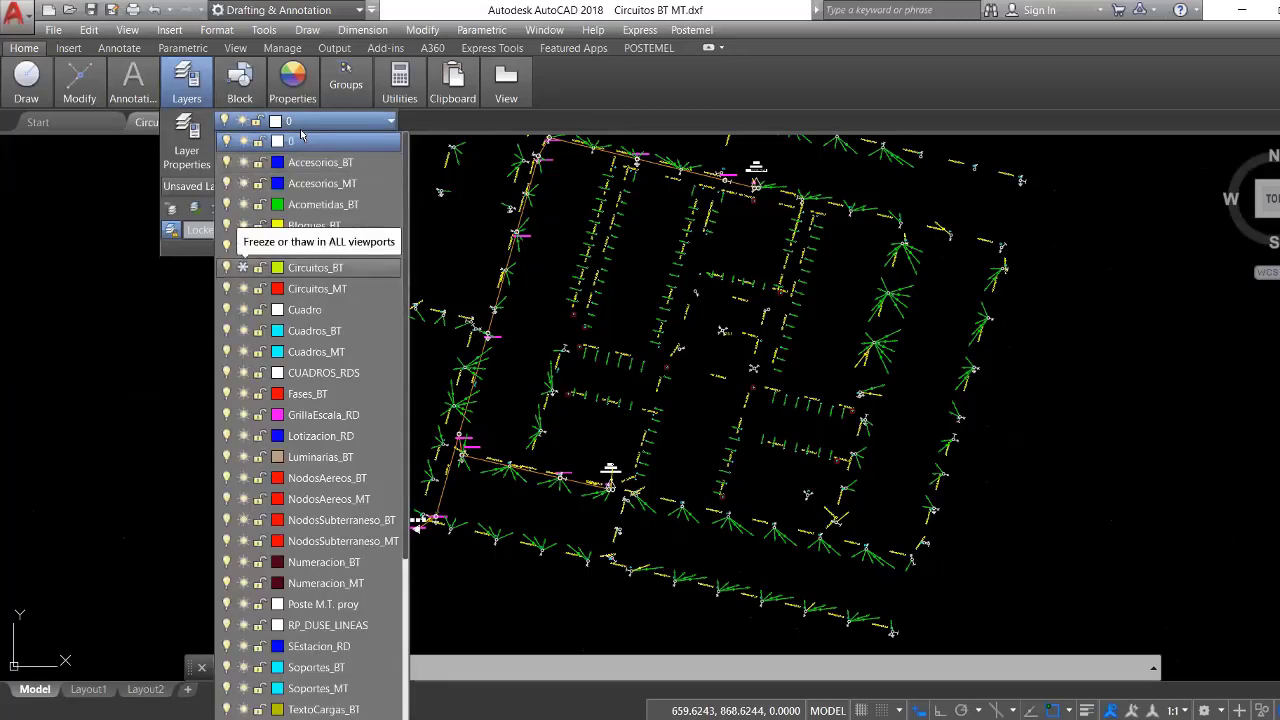
click(242, 267)
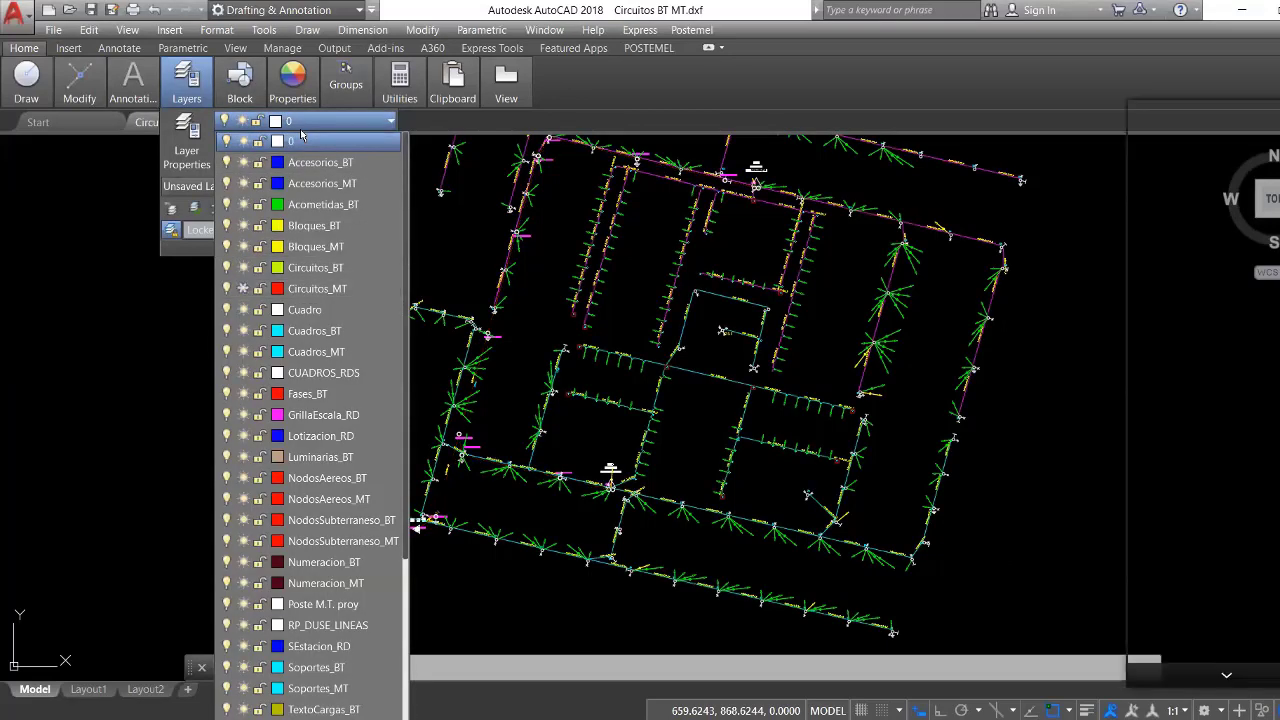
click(400, 309)
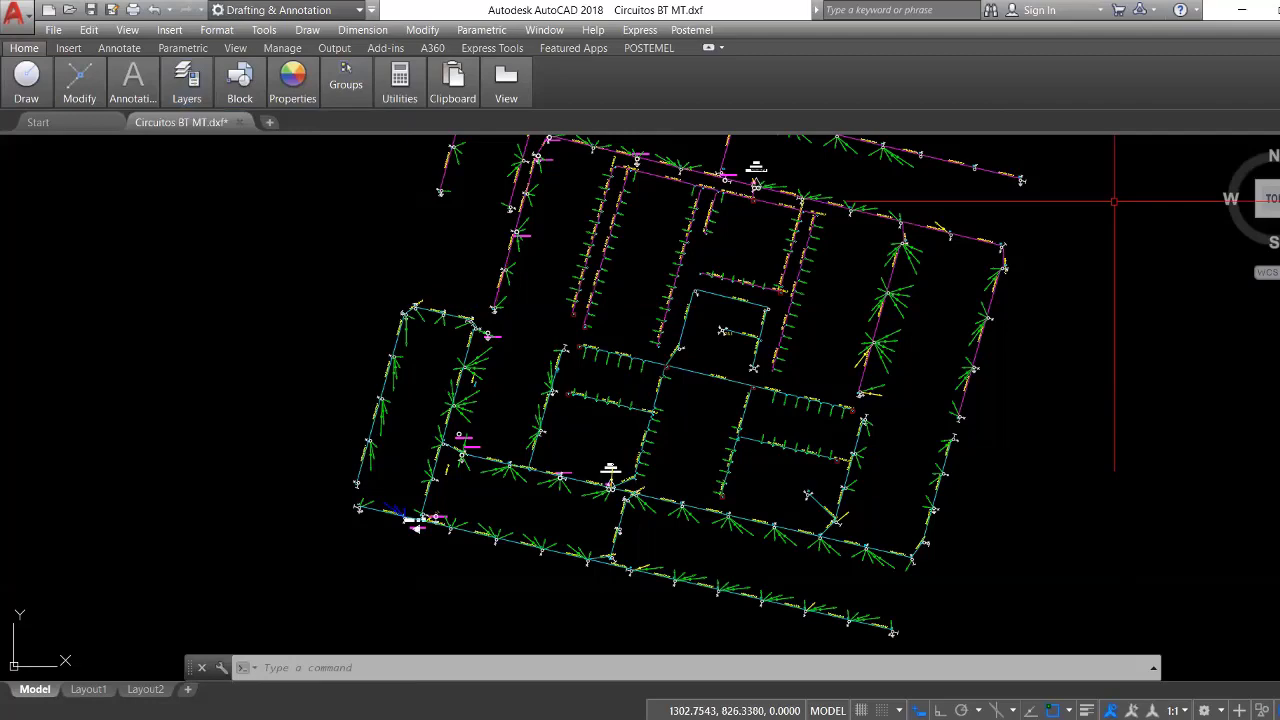
scroll(488, 325, up, 5)
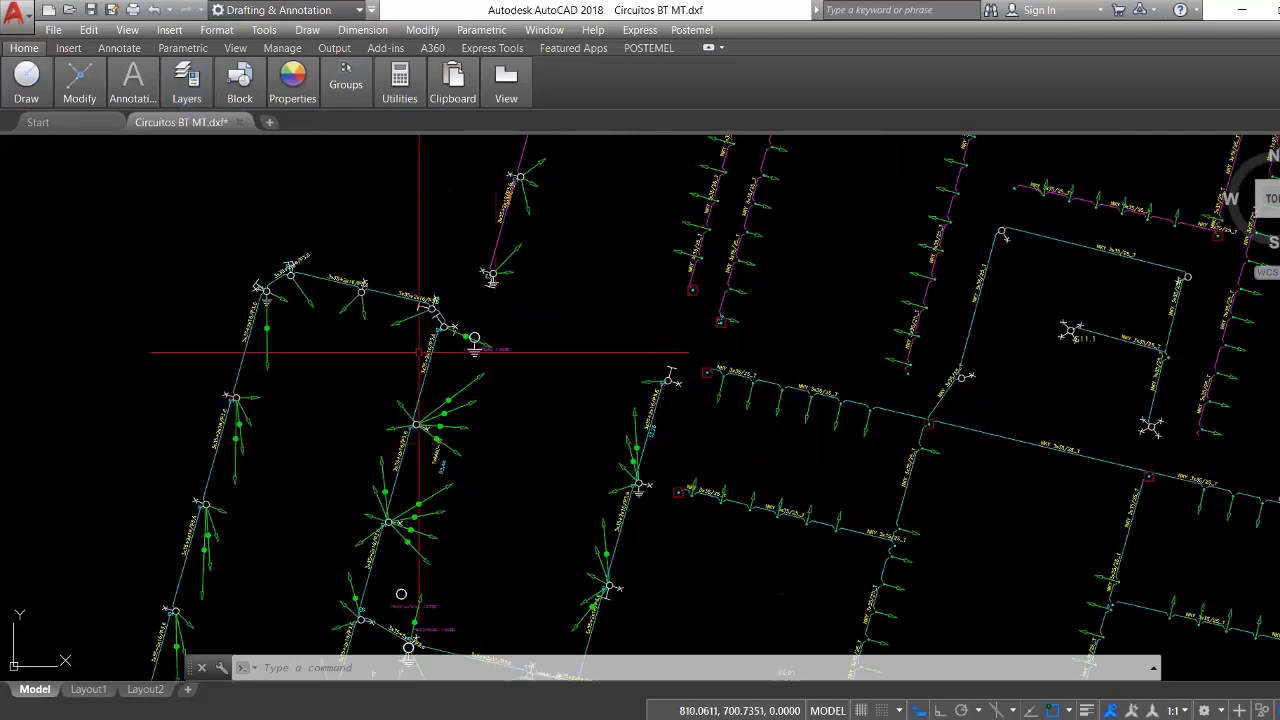
scroll(419, 352, up, 2)
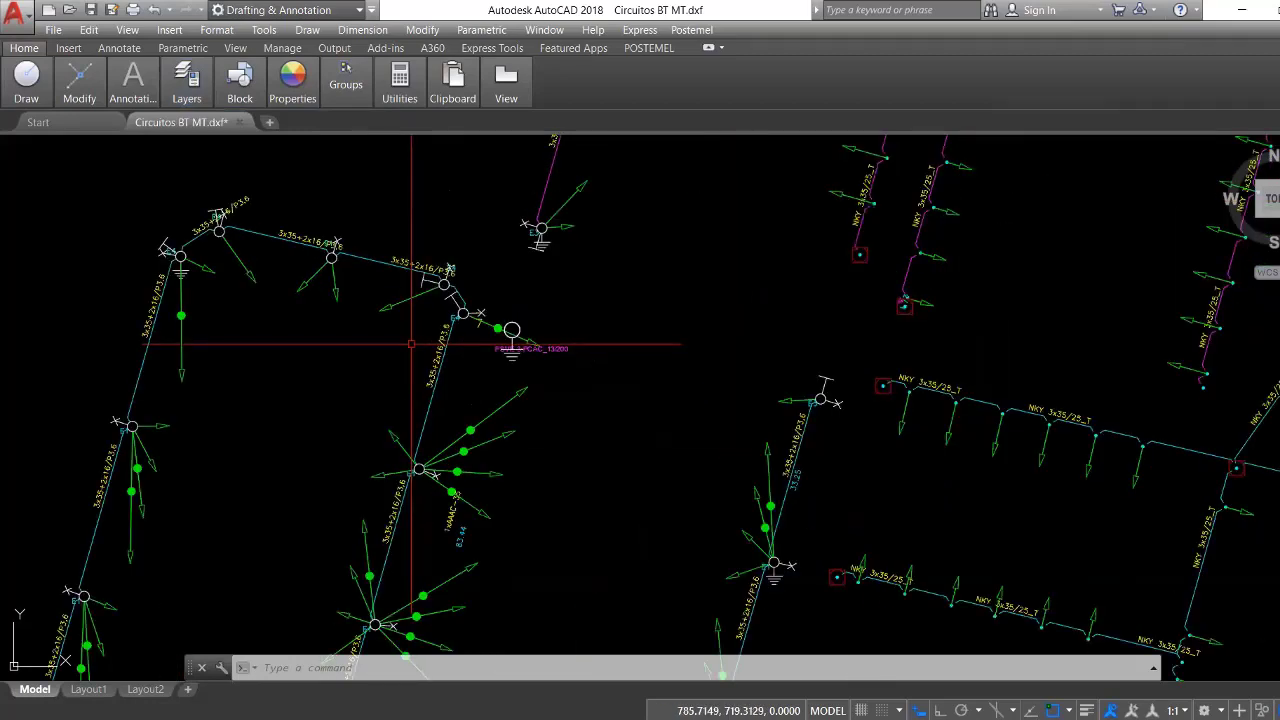
scroll(411, 344, up, 2)
middle_drag(517, 322, 587, 332)
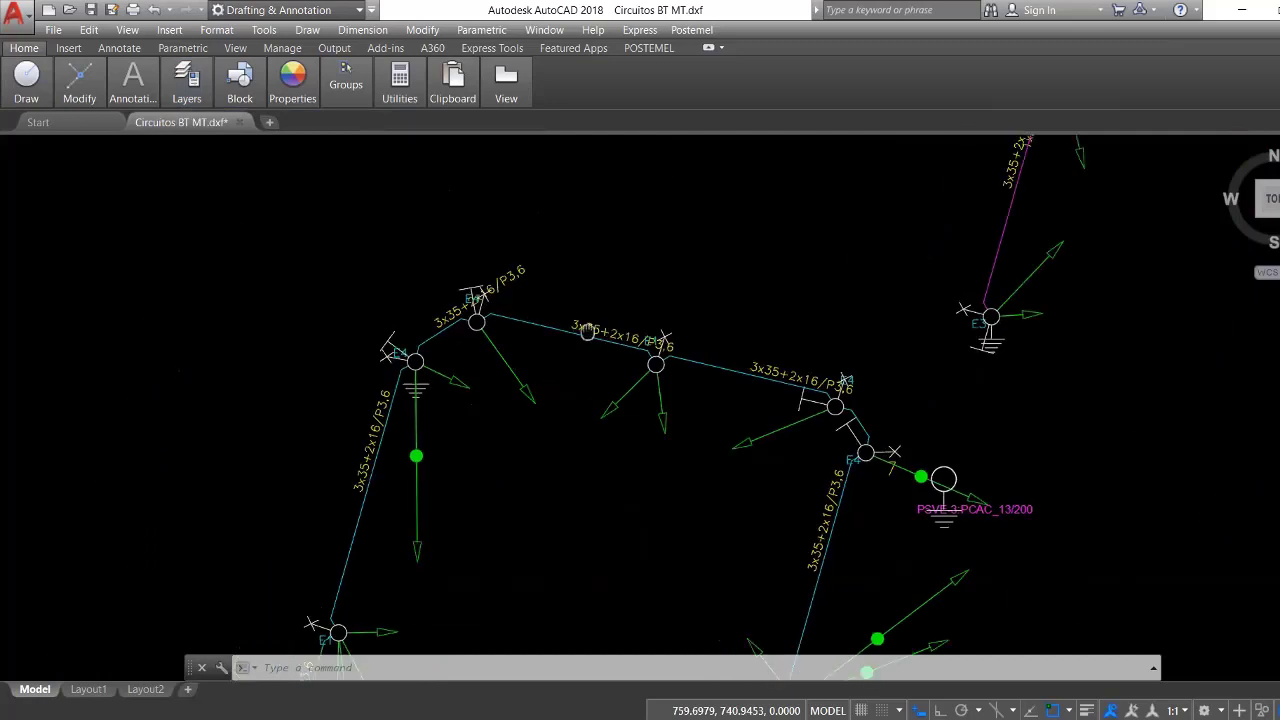
scroll(442, 372, up, 6)
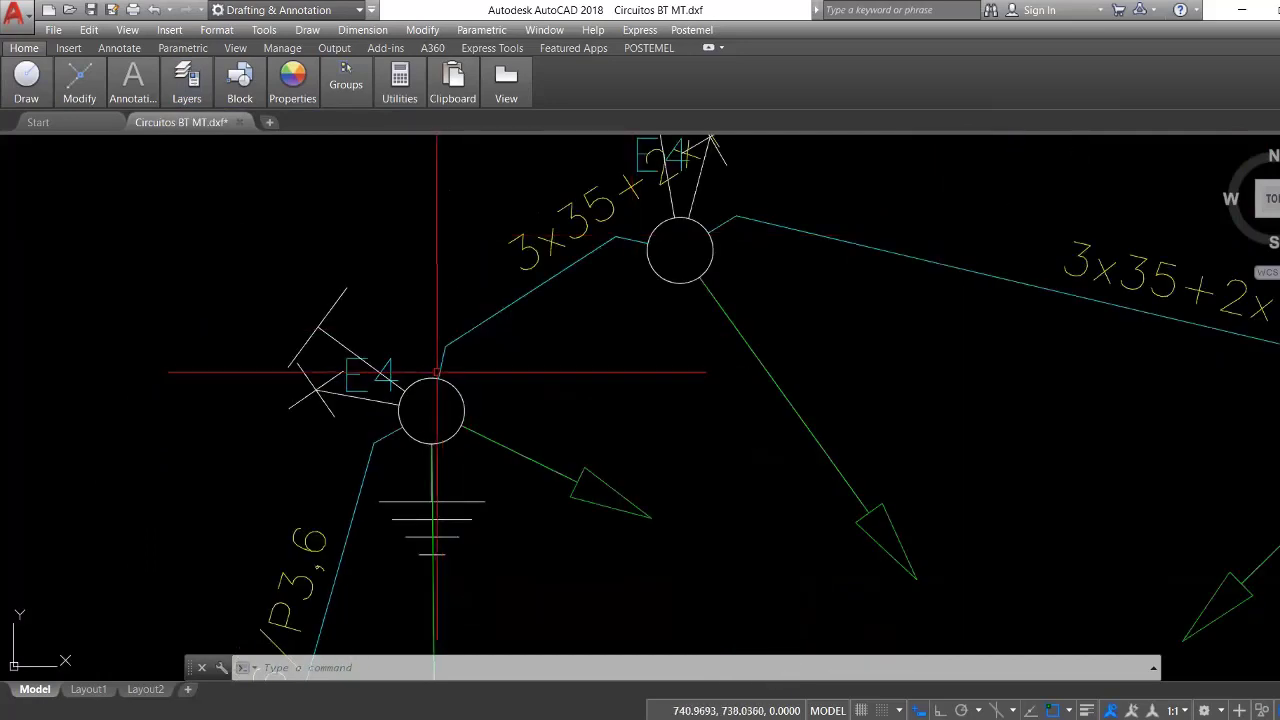
Inspect the Circuitos_BT lines around poles E4, E3 and PSVE-3.
mouse_move(776, 250)
middle_down()
mouse_move(482, 330)
mouse_move(441, 356)
middle_up()
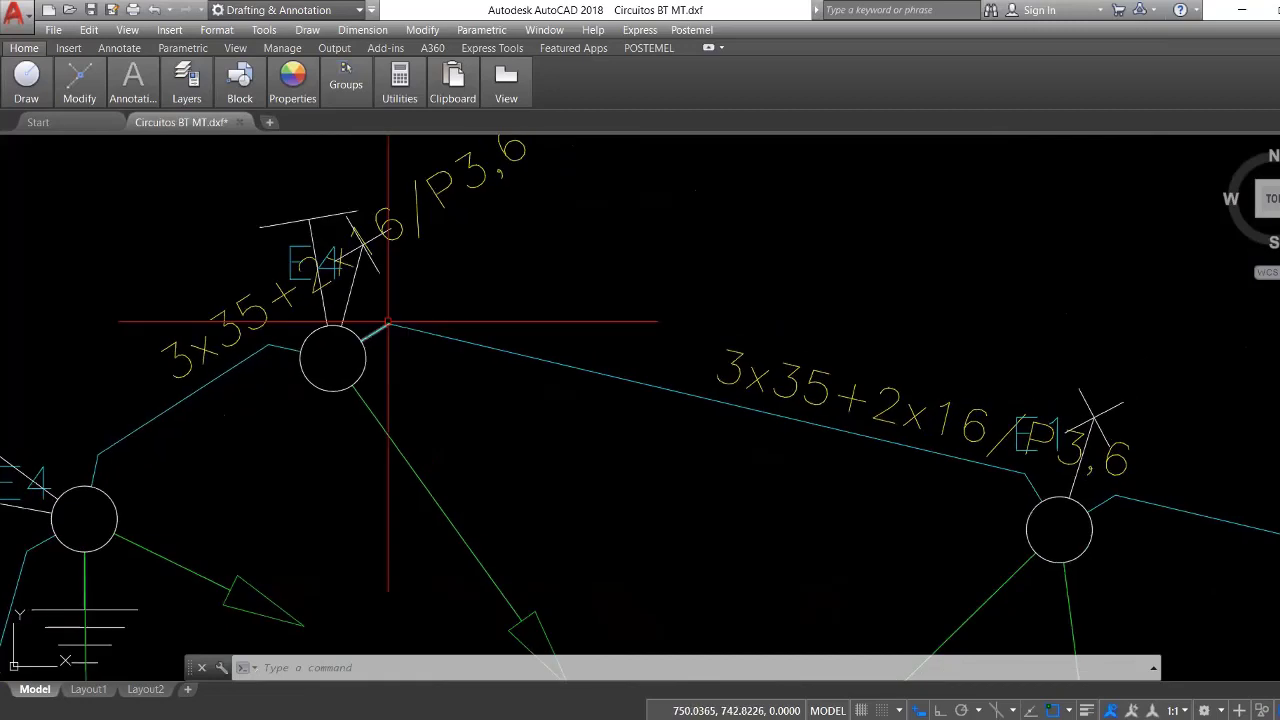
scroll(388, 322, down, 6)
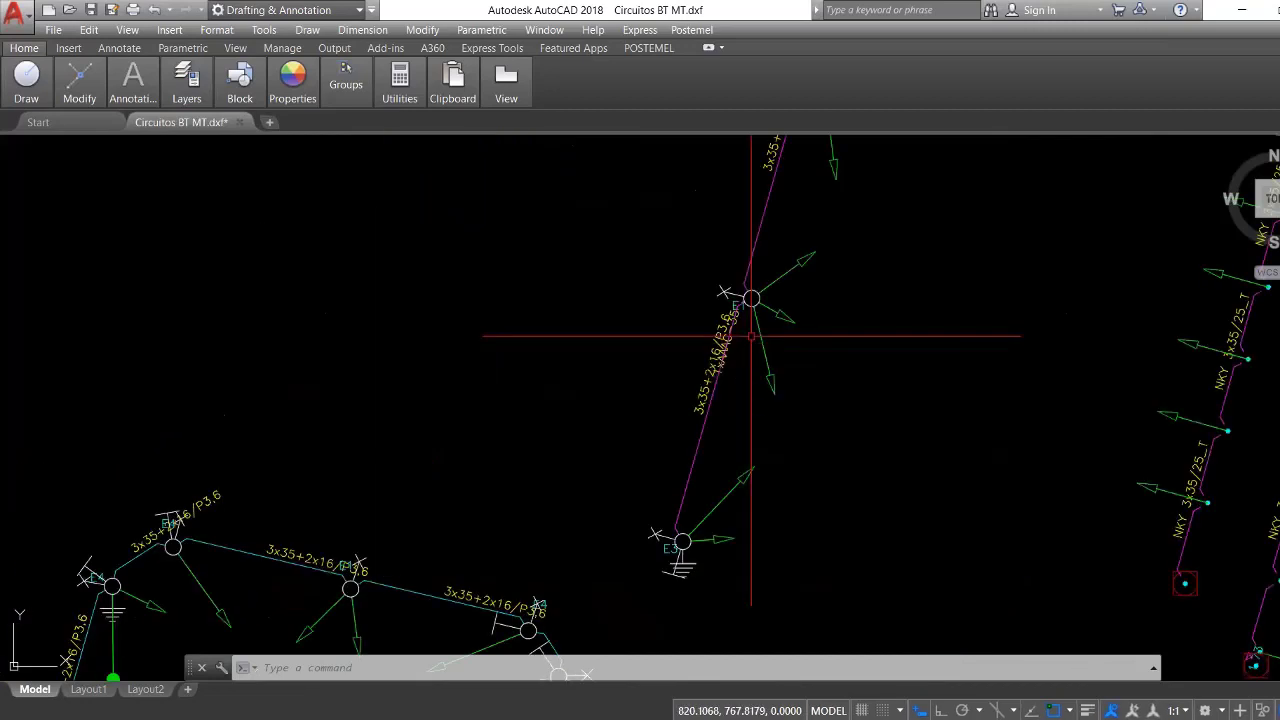
middle_drag(751, 336, 724, 324)
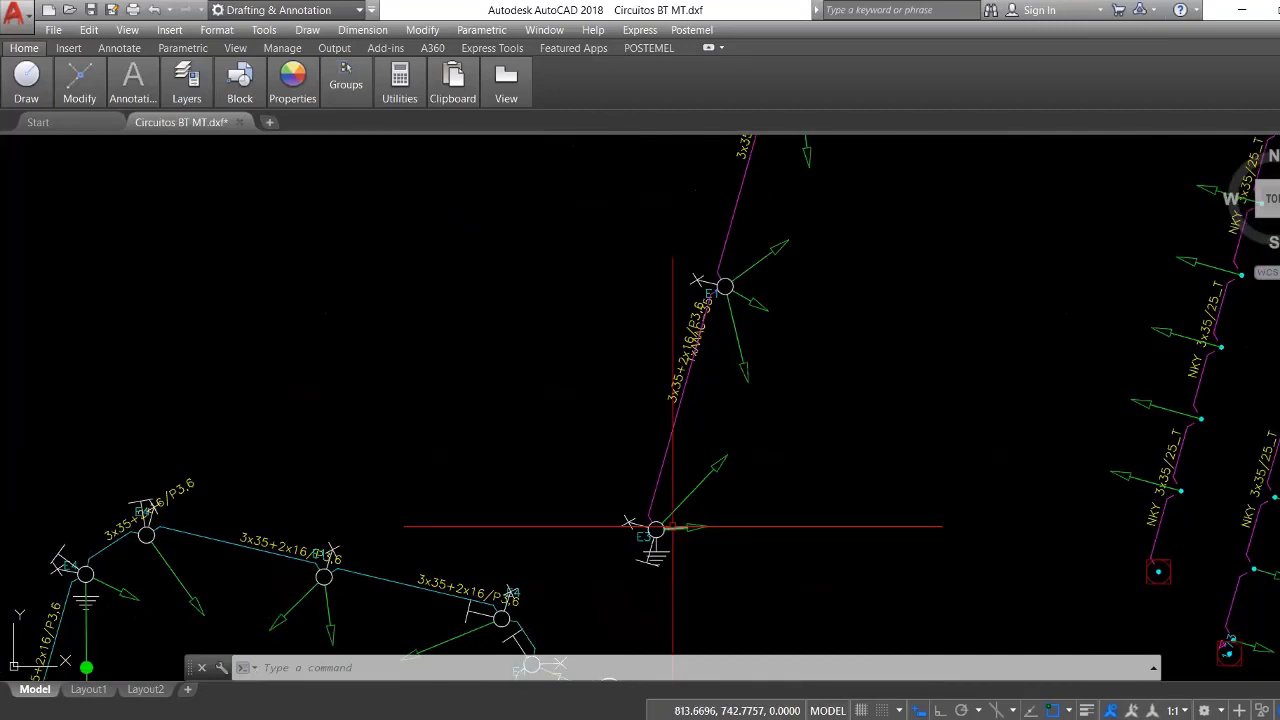
middle_drag(672, 527, 642, 527)
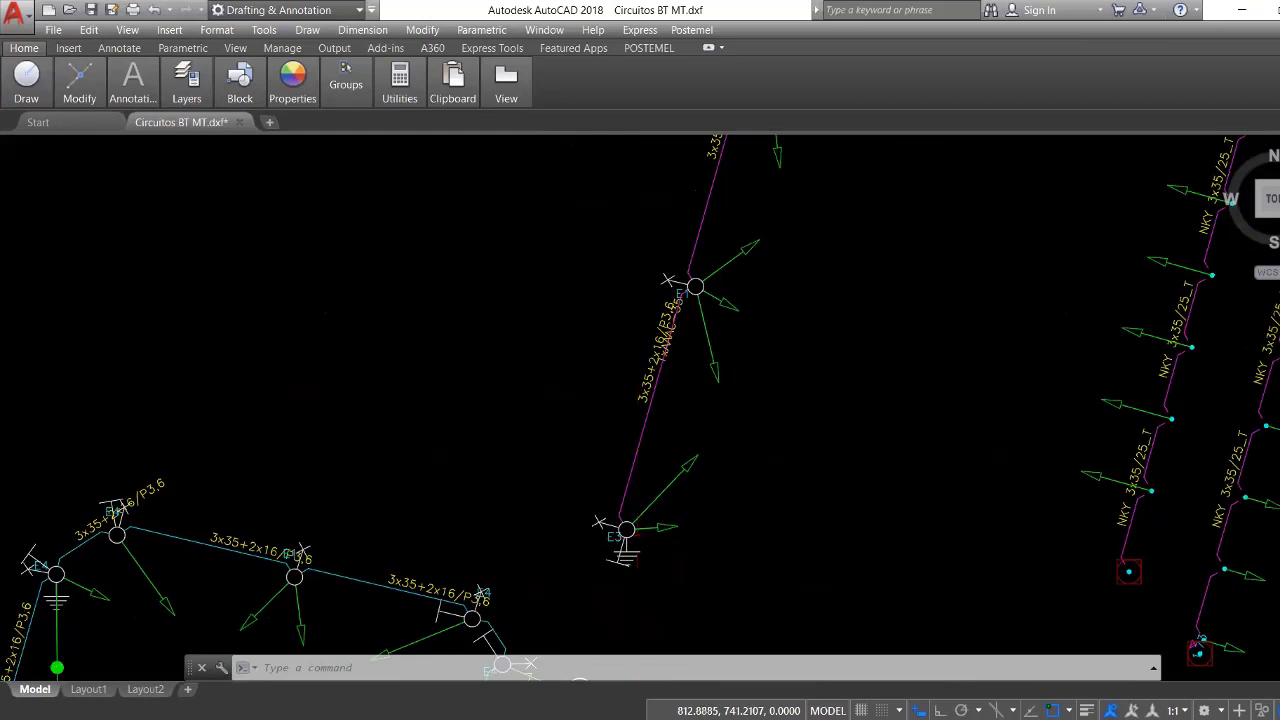
scroll(666, 462, down, 2)
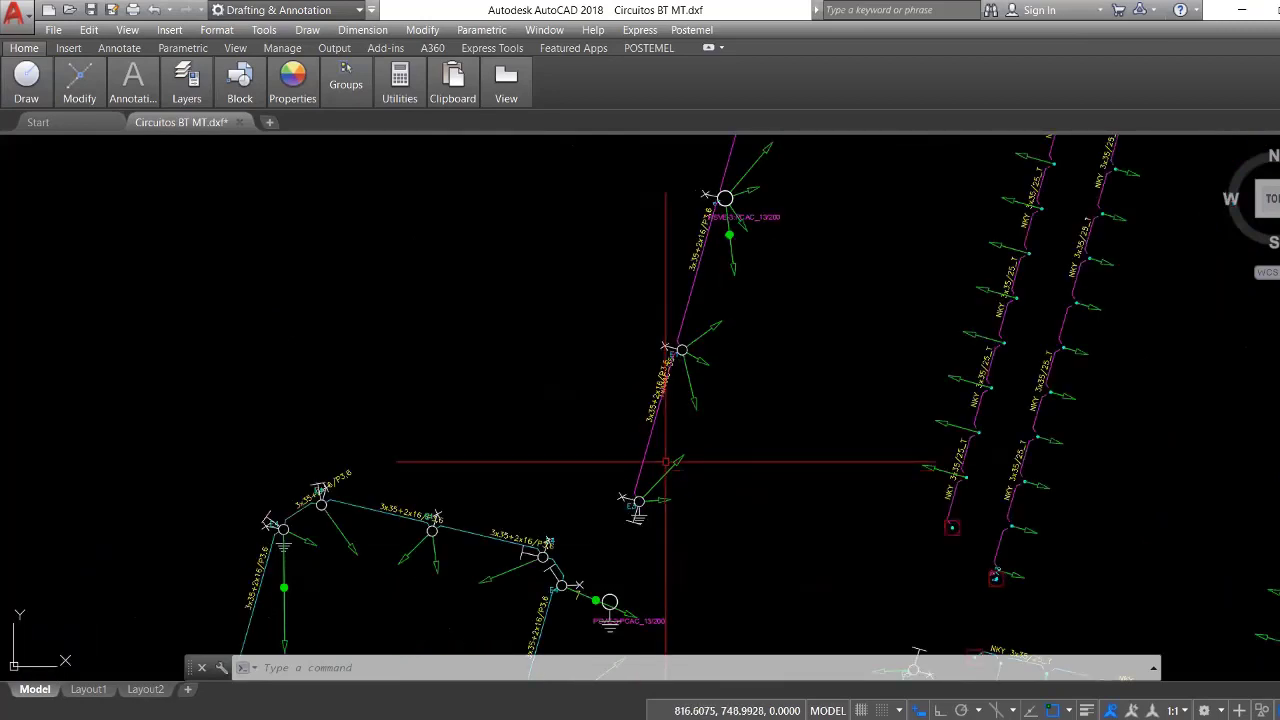
scroll(666, 462, up, 5)
scroll(626, 457, down, 2)
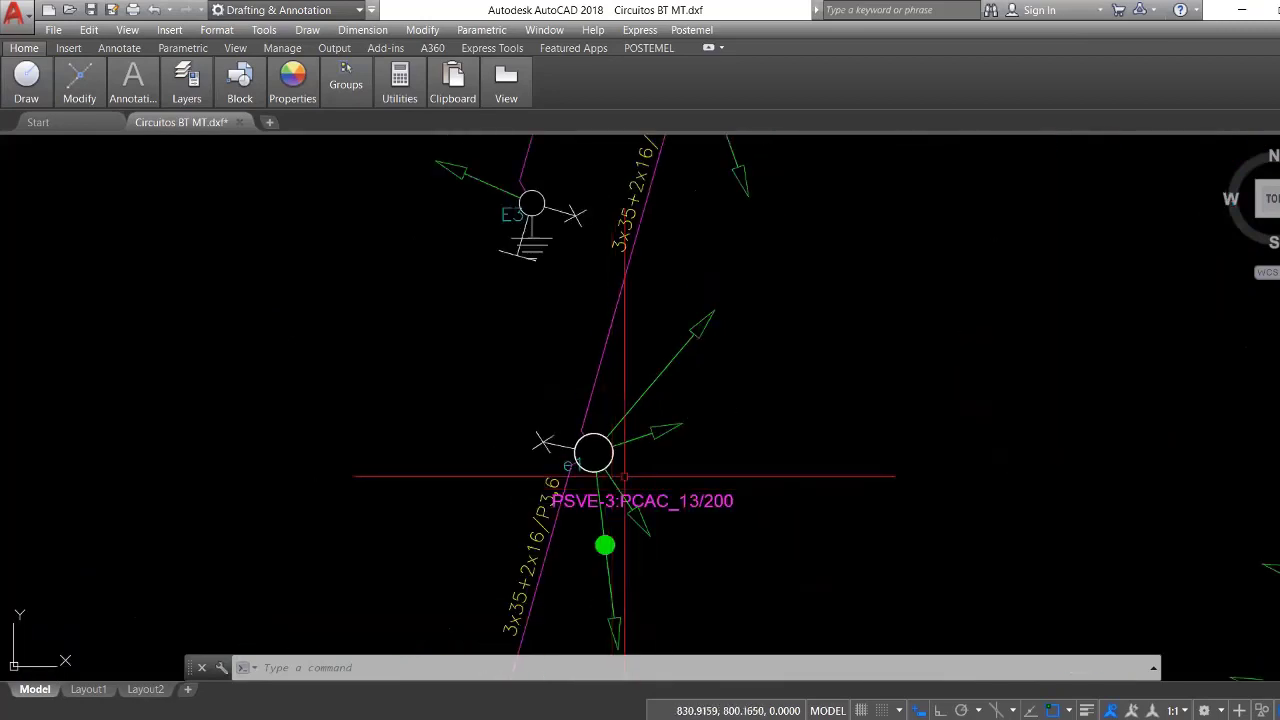
middle_drag(624, 476, 537, 546)
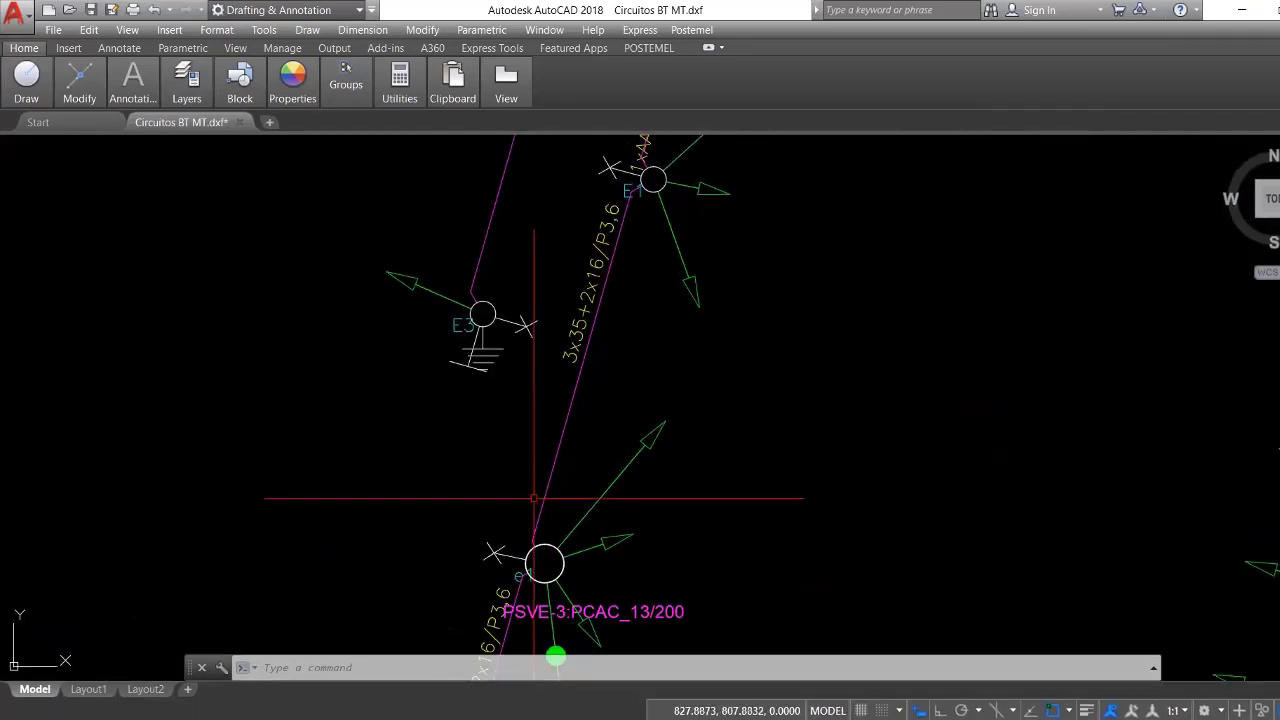
scroll(533, 497, down, 2)
mouse_move(584, 412)
middle_down()
mouse_move(536, 536)
mouse_move(514, 513)
middle_up()
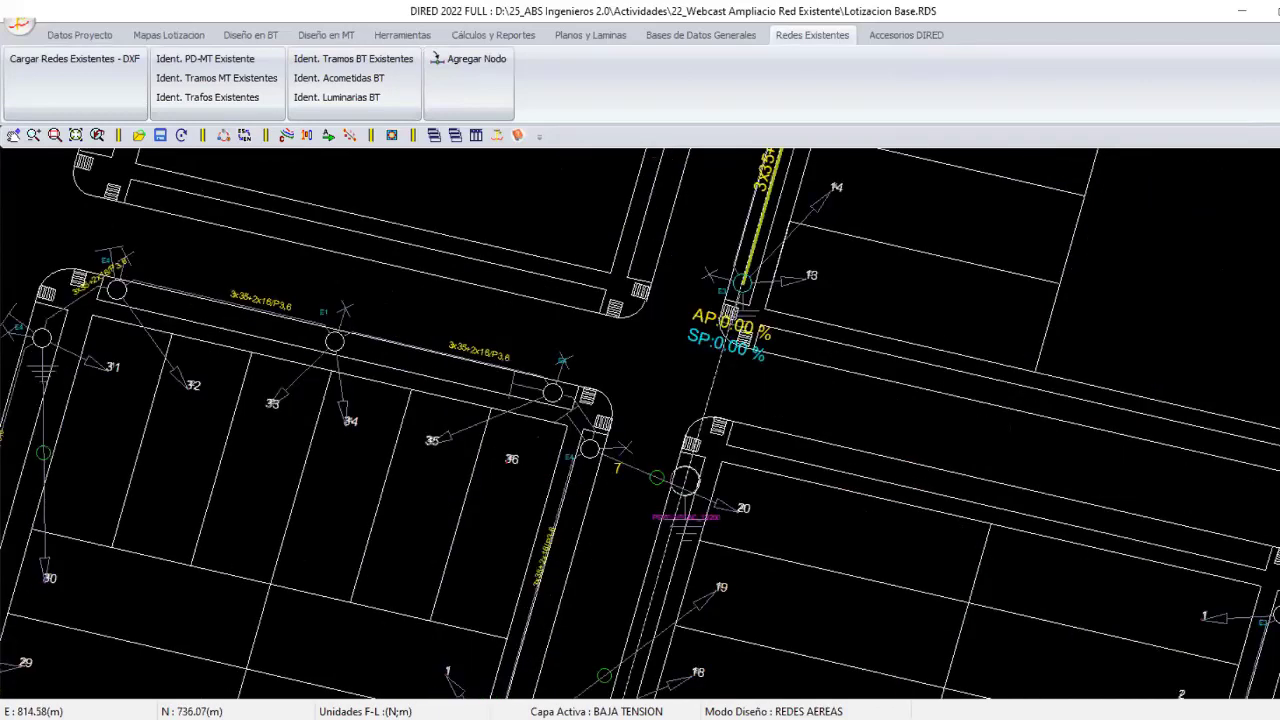
scroll(620, 398, up, 1)
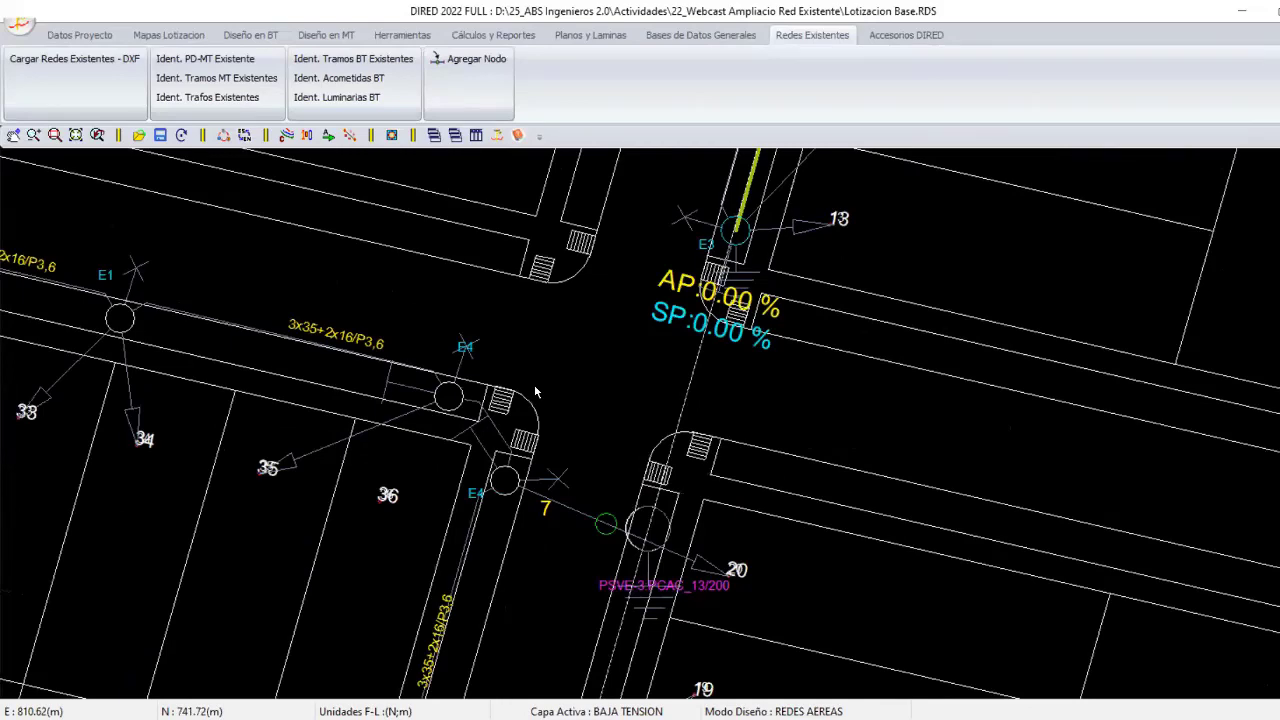
scroll(535, 392, down, 5)
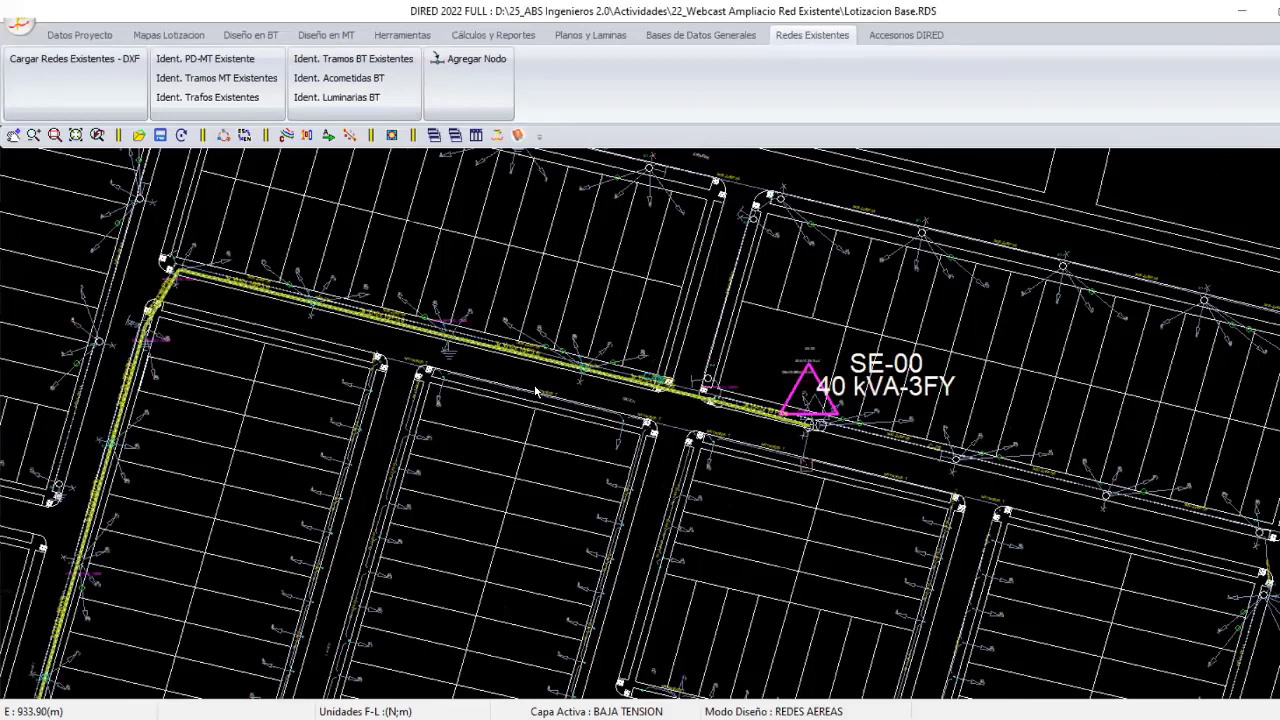
scroll(704, 344, up, 1)
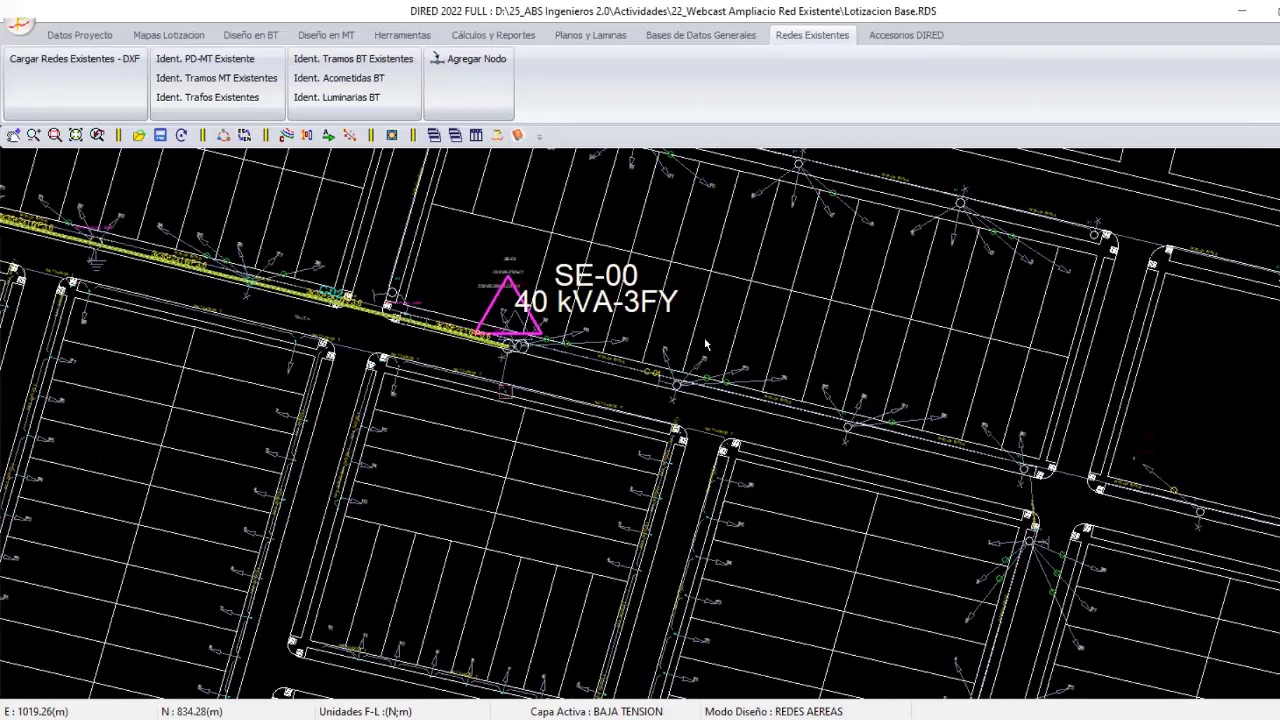
scroll(704, 337, up, 3)
scroll(664, 244, up, 1)
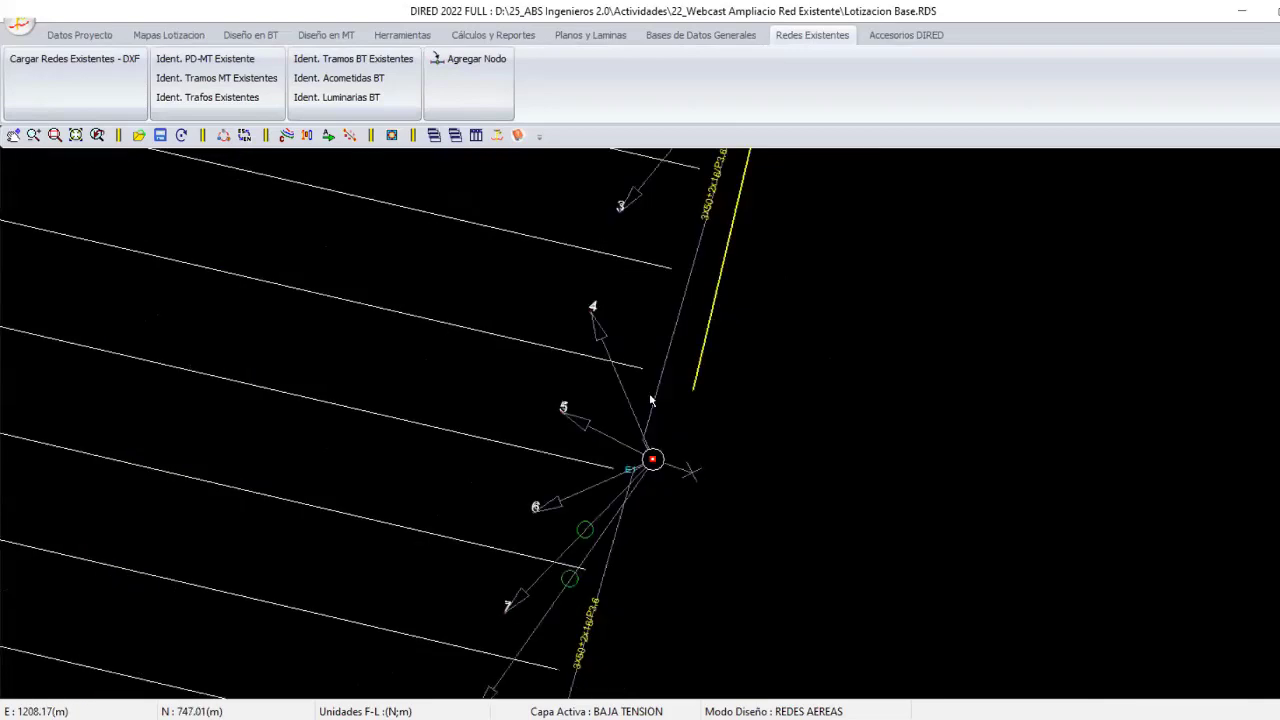
middle_drag(686, 585, 686, 386)
scroll(686, 386, down, 1)
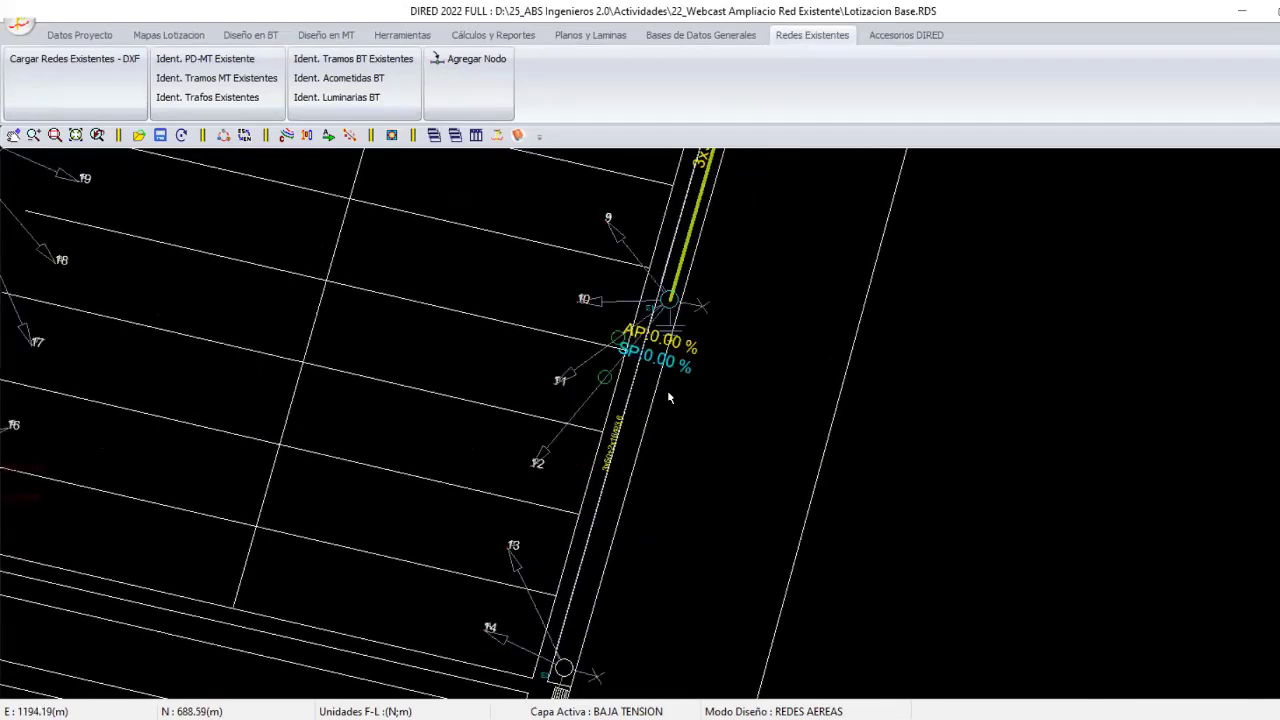
middle_drag(633, 533, 670, 398)
scroll(700, 480, down, 1)
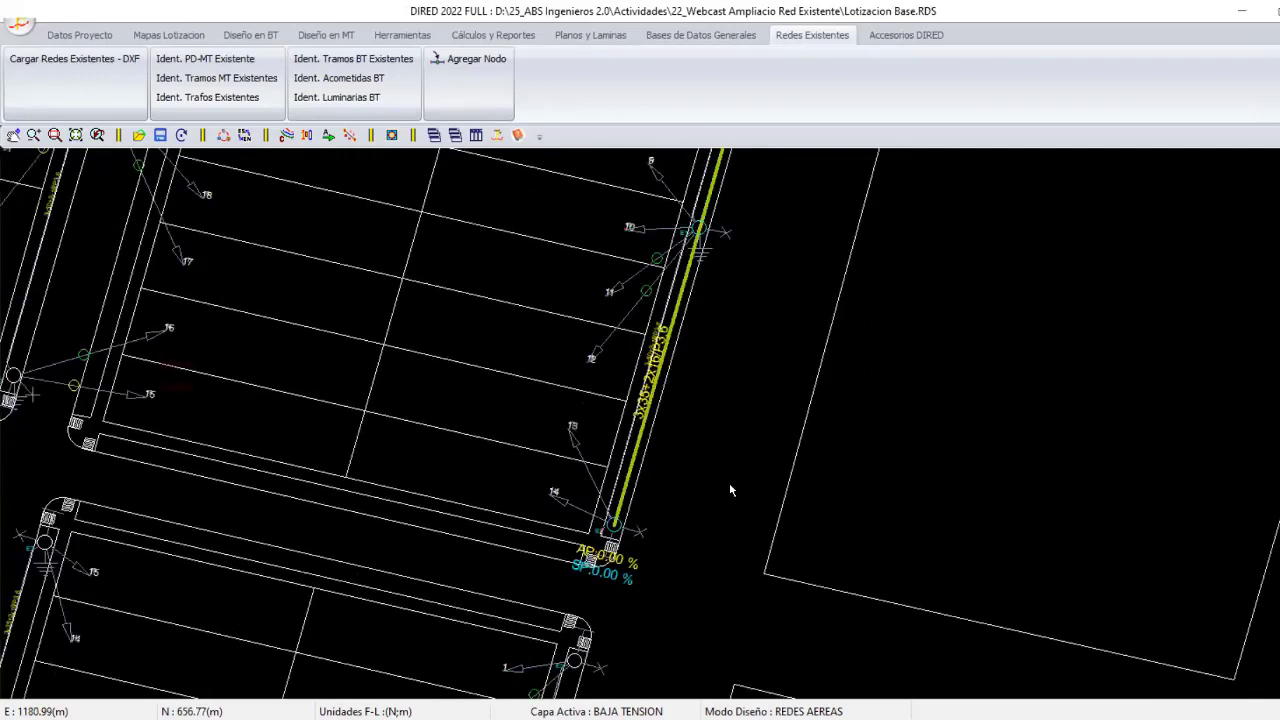
Identify the three existing spans between successive E1 poles on Avenida 6 as 3x35+2x16/P3,6.
scroll(730, 490, down, 1)
right_click(695, 357)
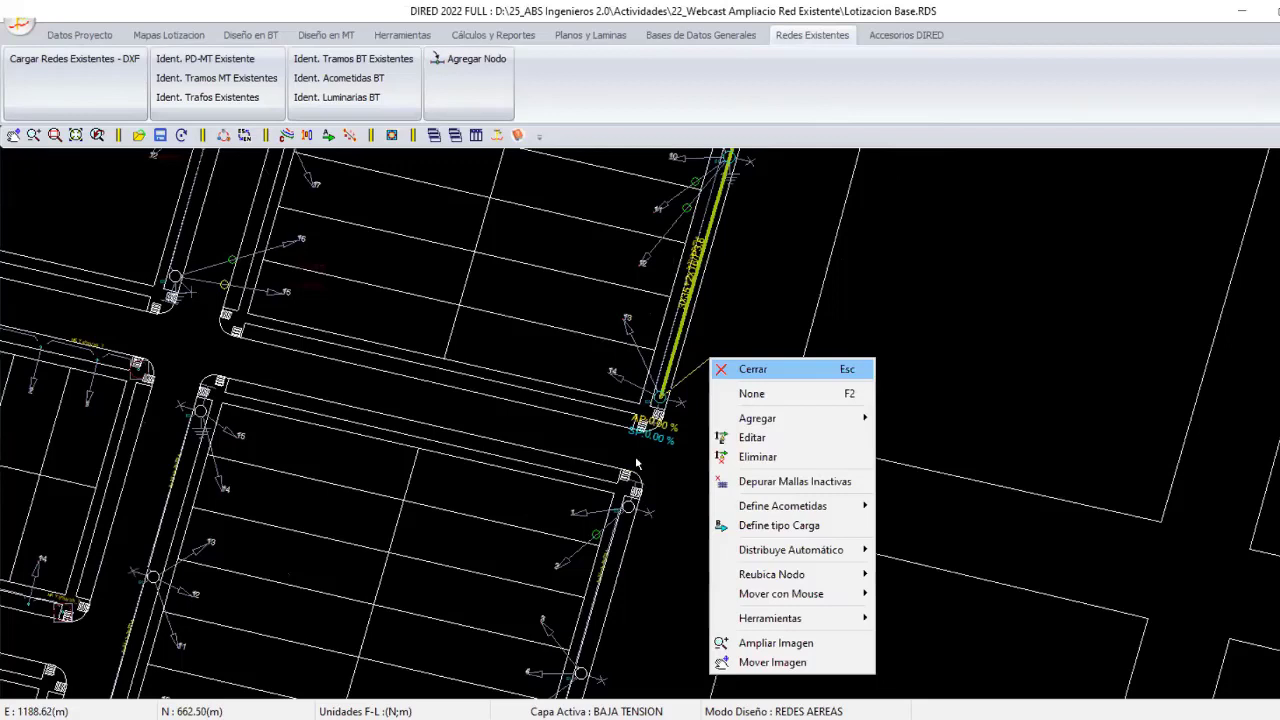
scroll(636, 463, down, 3)
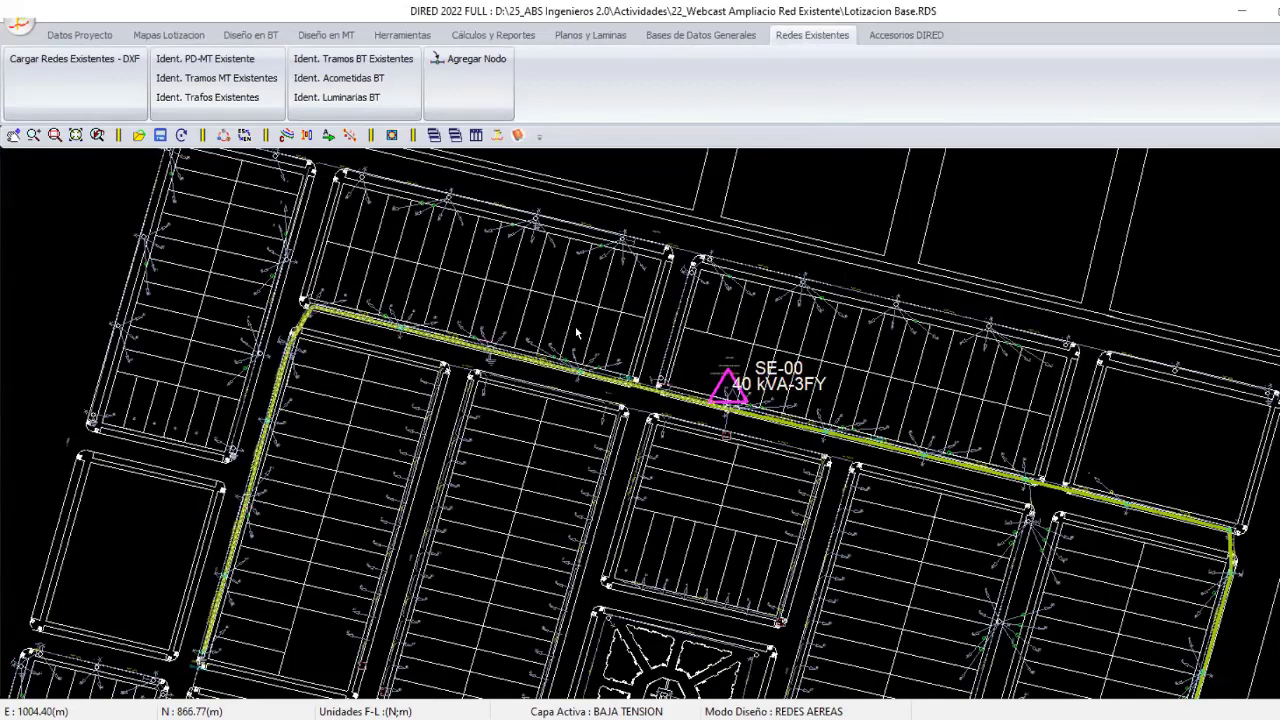
scroll(576, 333, up, 1)
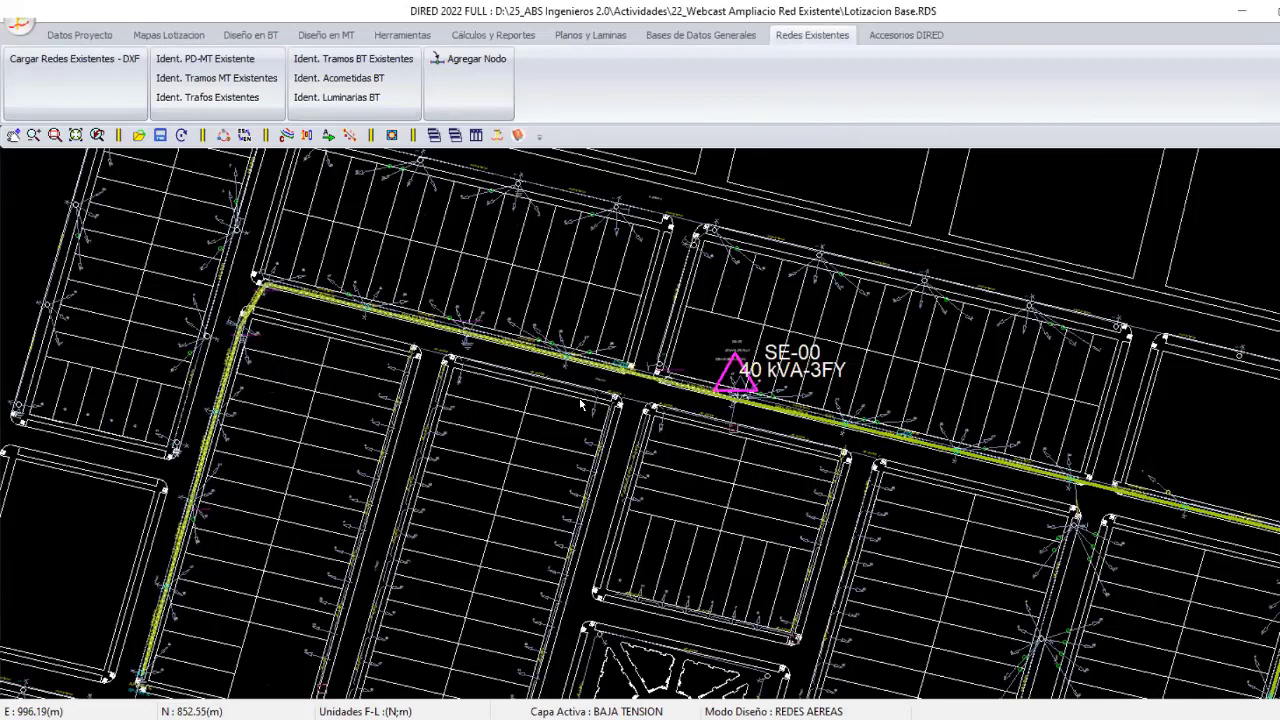
scroll(581, 403, up, 4)
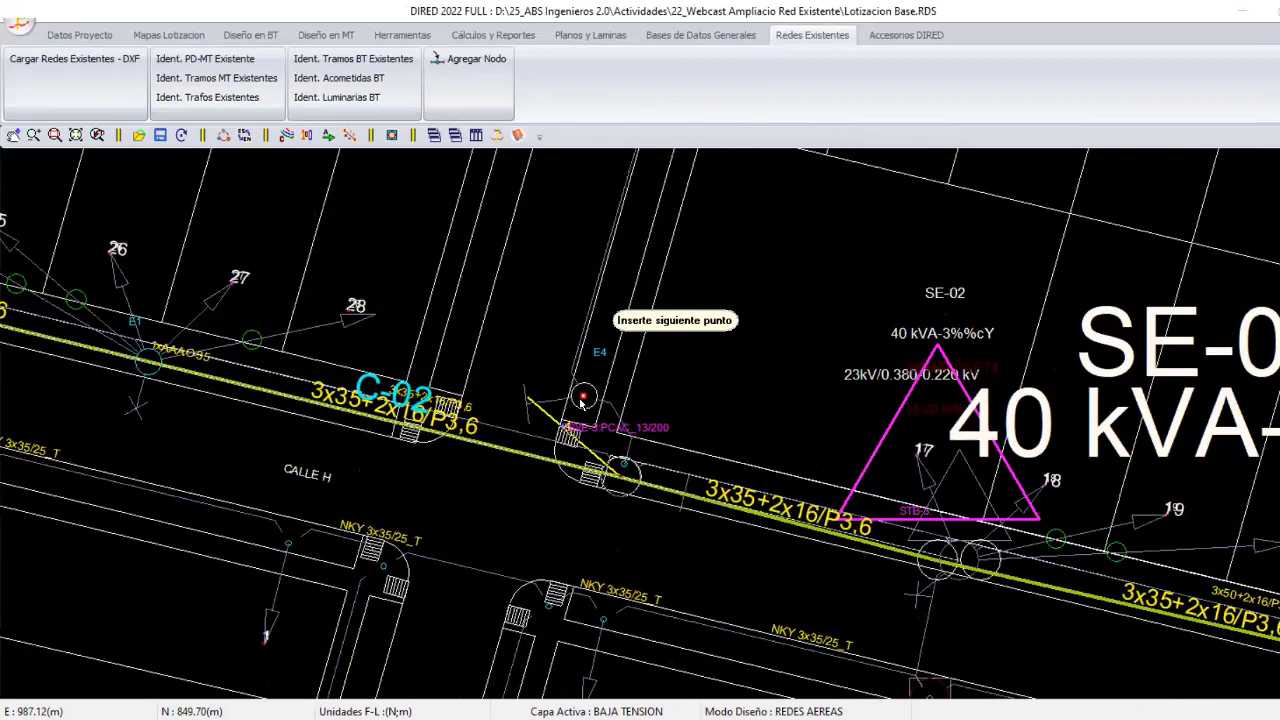
scroll(581, 403, down, 4)
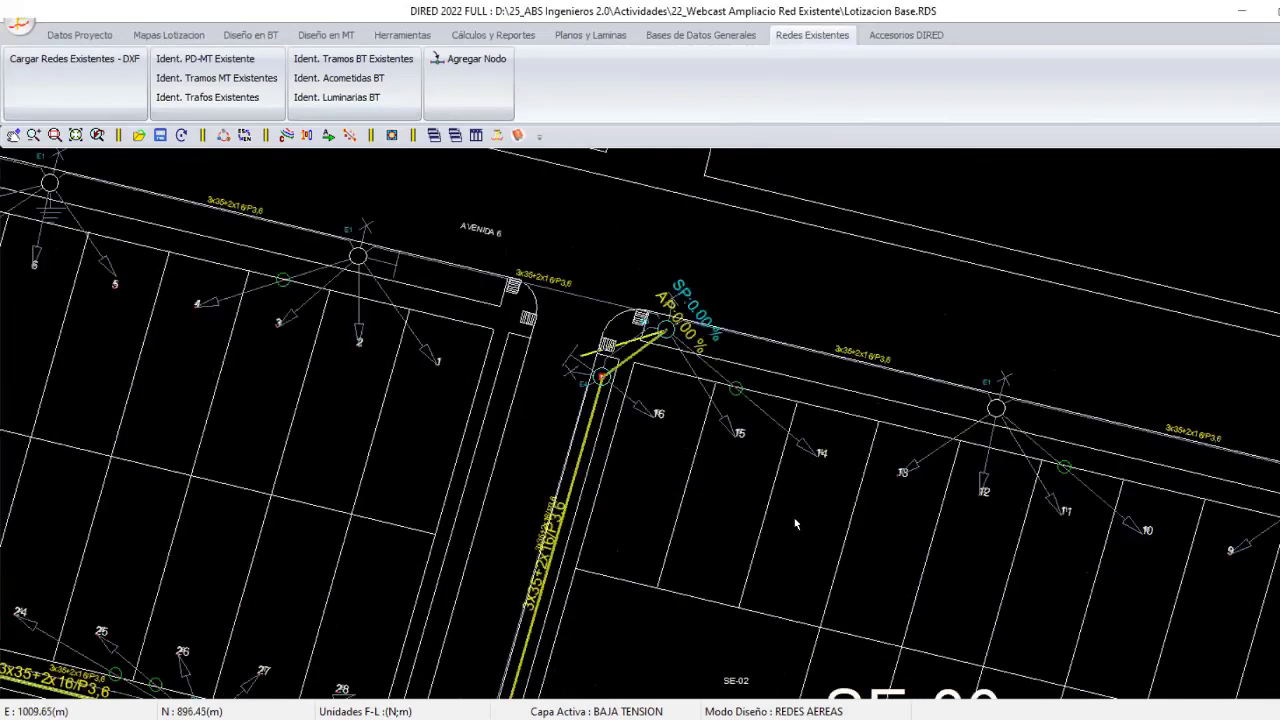
scroll(796, 524, up, 2)
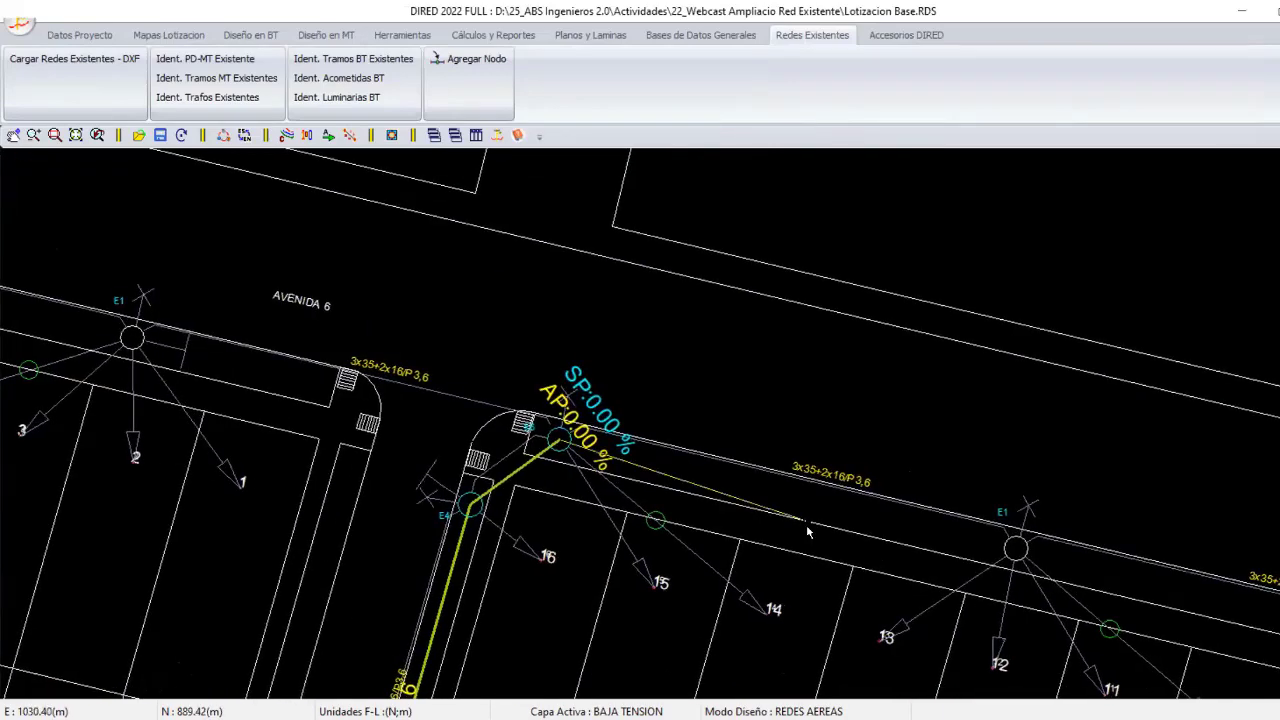
click(808, 530)
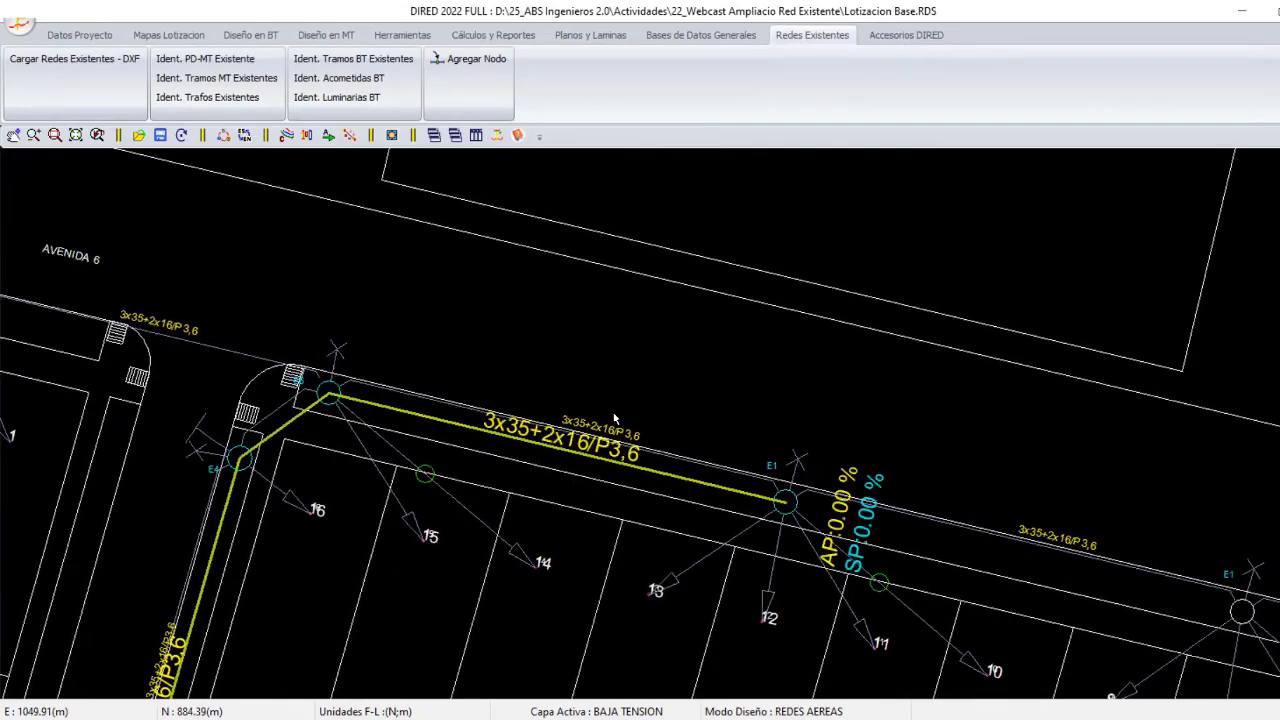
click(1240, 610)
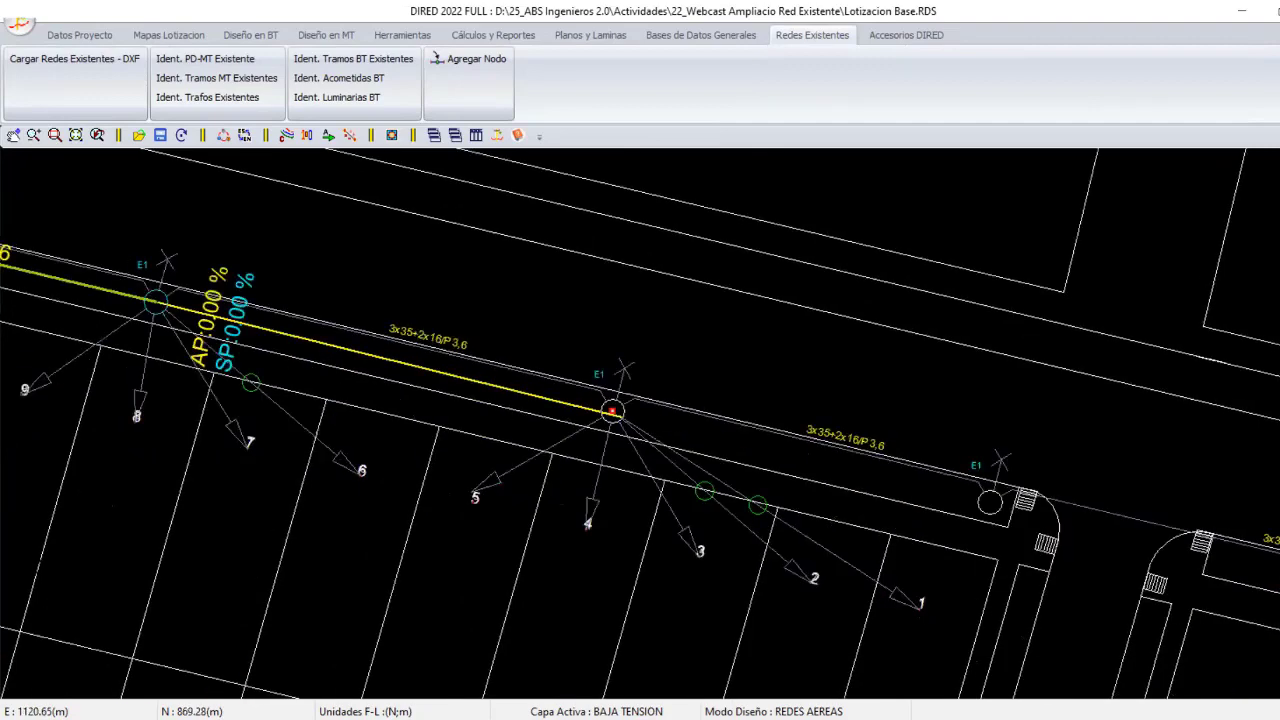
click(989, 502)
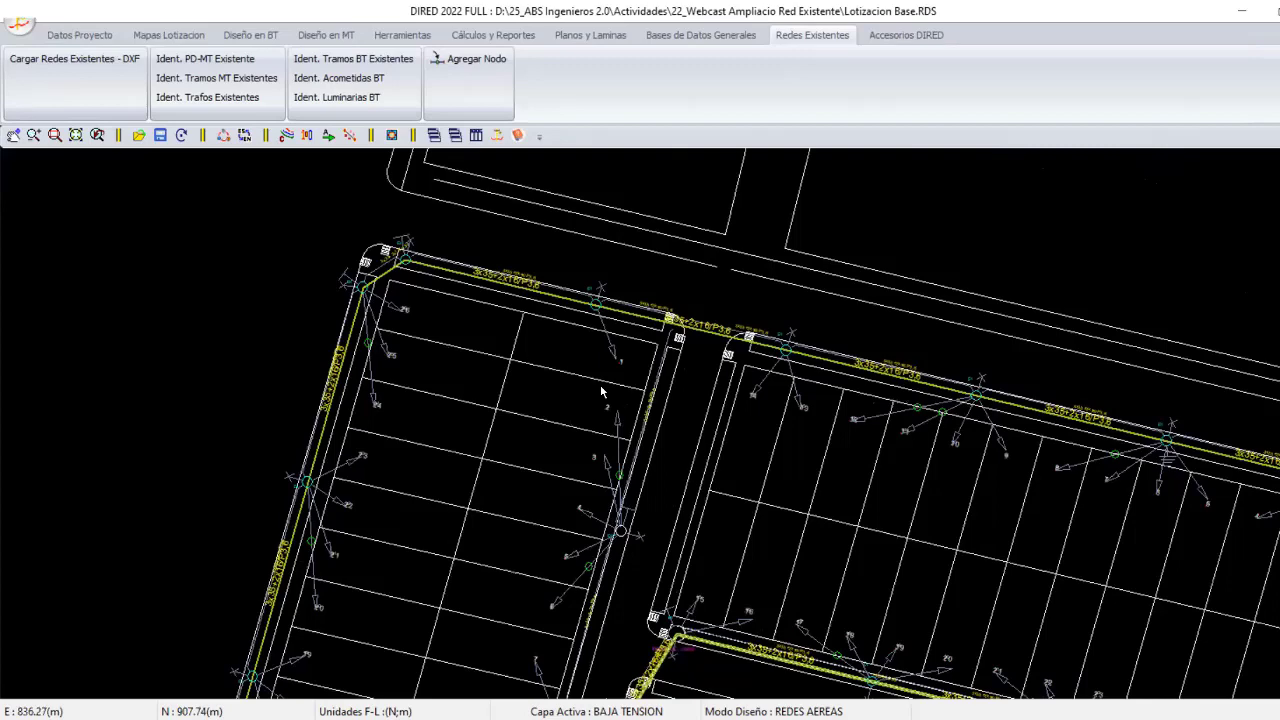
scroll(680, 258, up, 2)
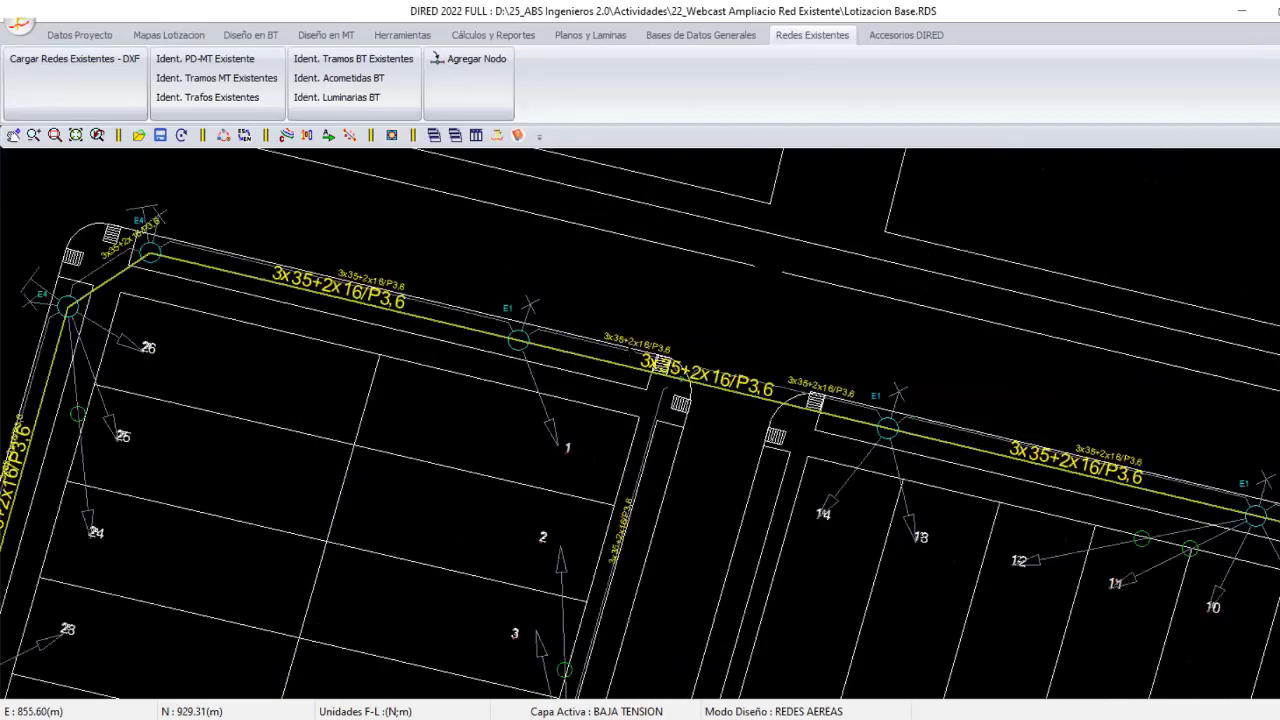
scroll(730, 400, up, 2)
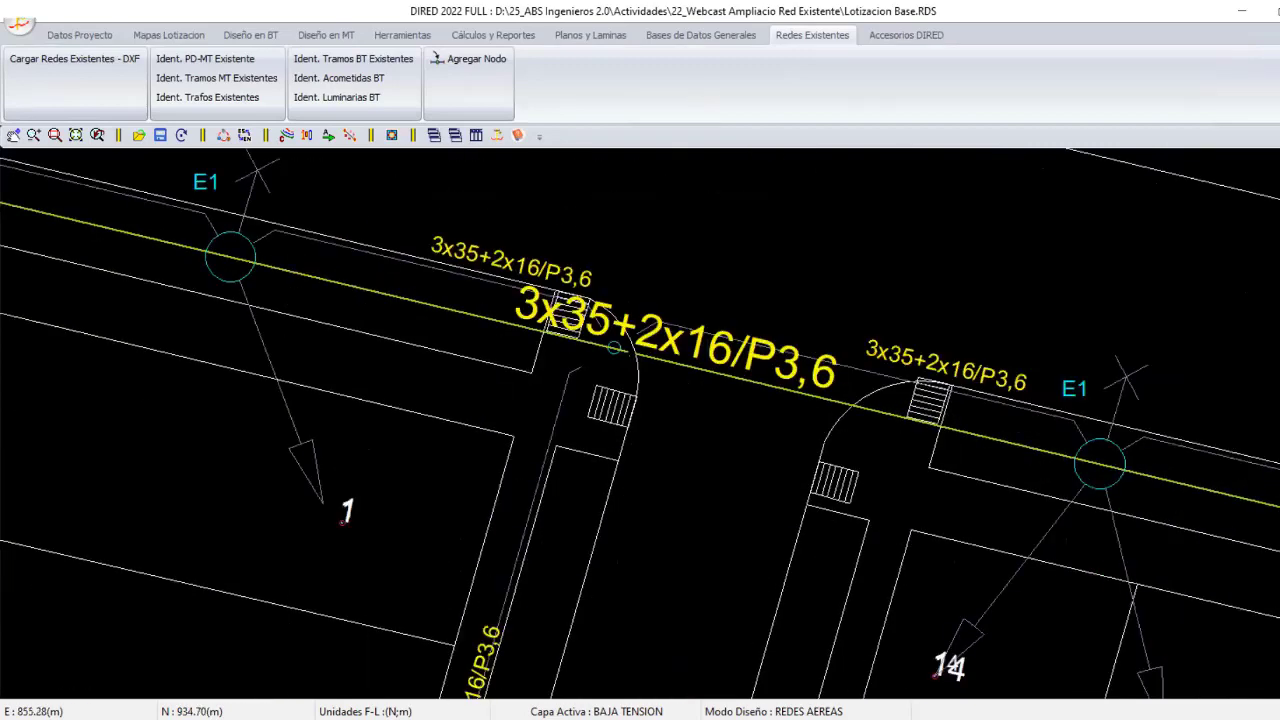
Add a node at the line's street corner, start a span from it, then cancel with Esc.
click(468, 63)
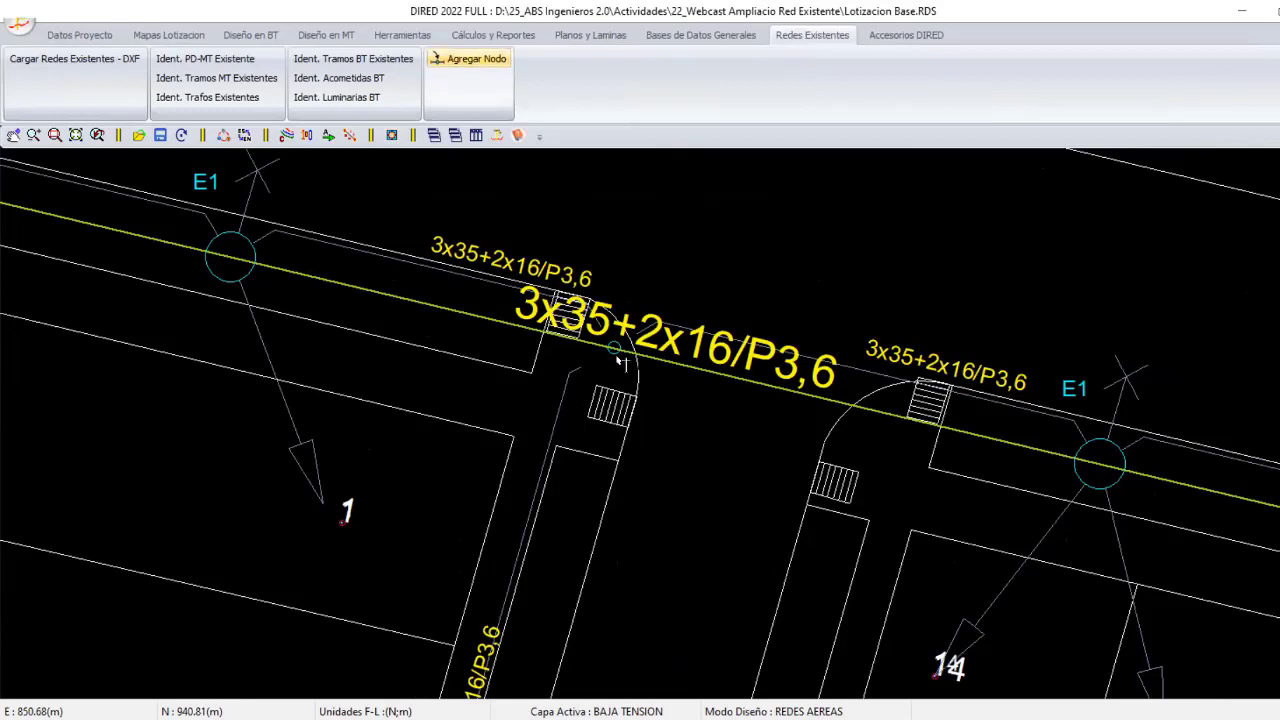
click(615, 349)
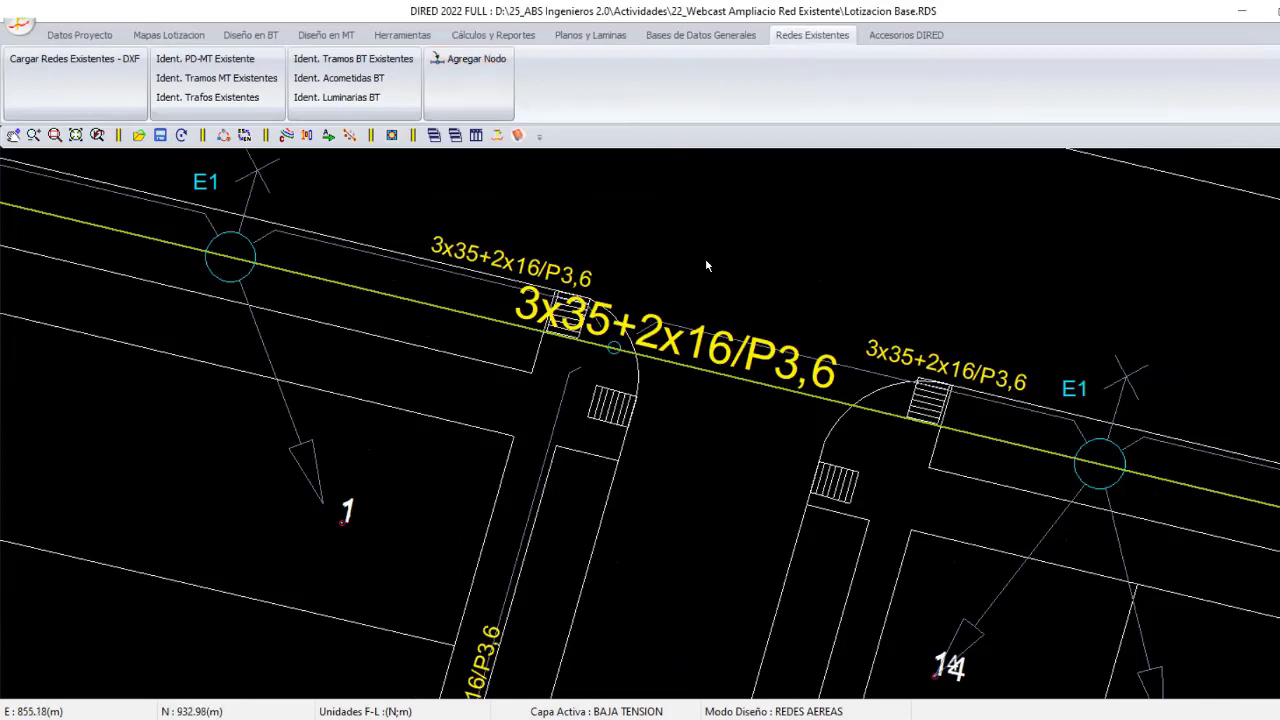
click(317, 62)
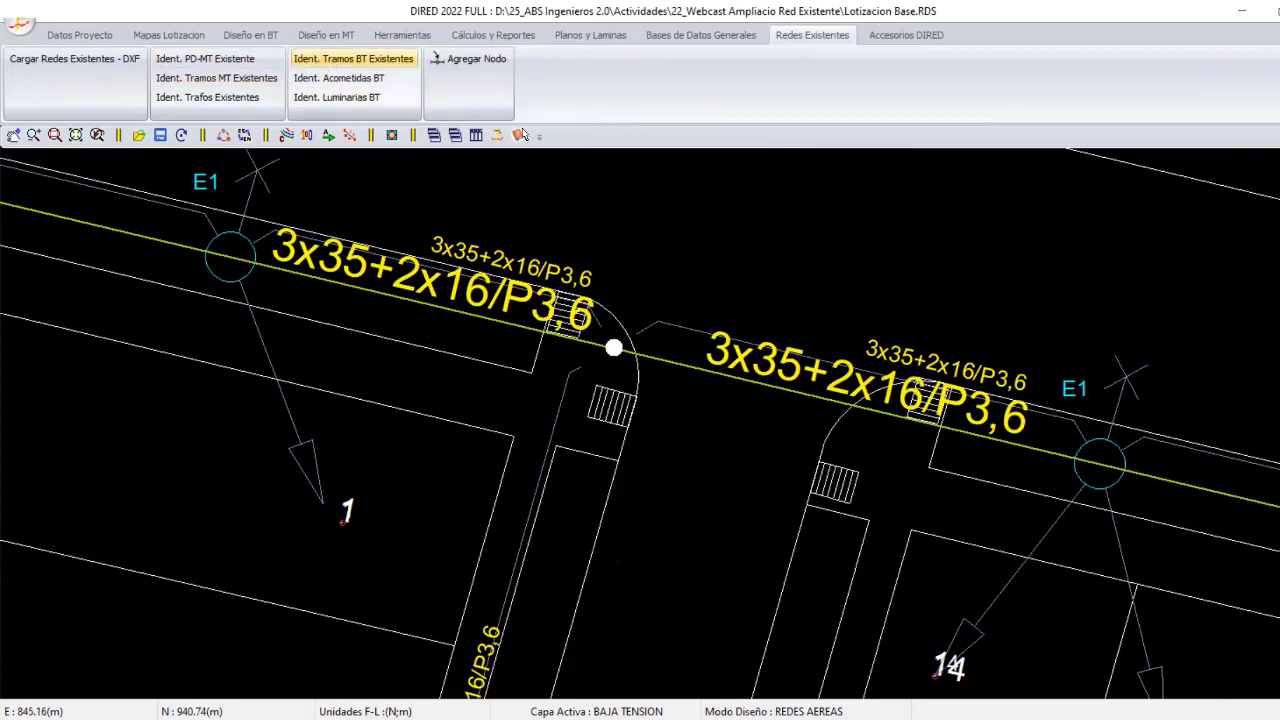
click(614, 349)
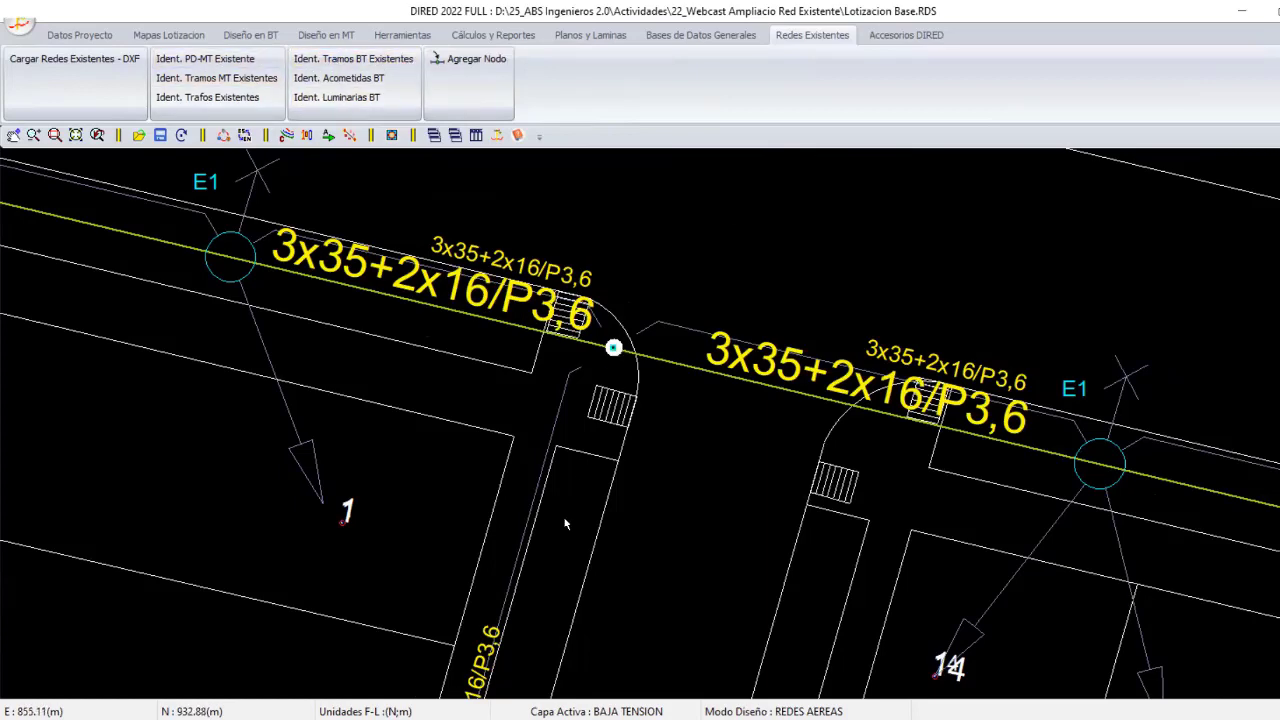
scroll(575, 407, down, 1)
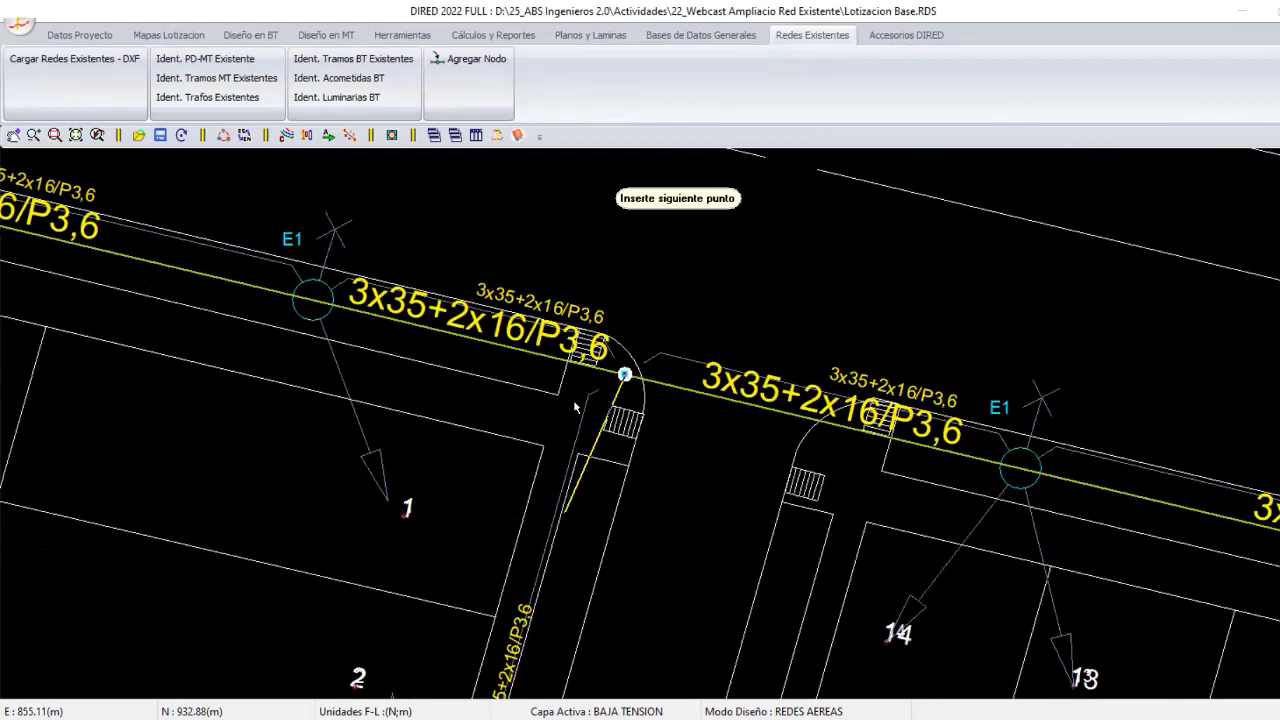
key(Escape)
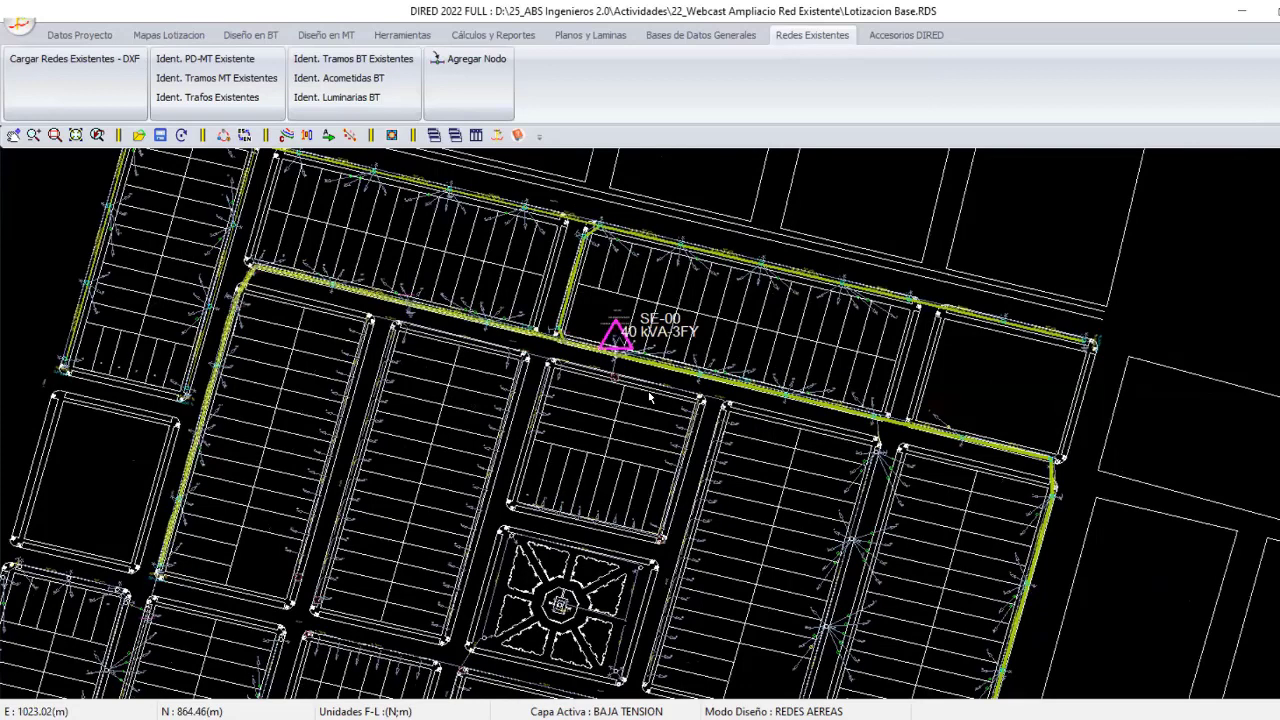
Zoom out and back in on transformer SE-01's area.
scroll(649, 397, down, 1)
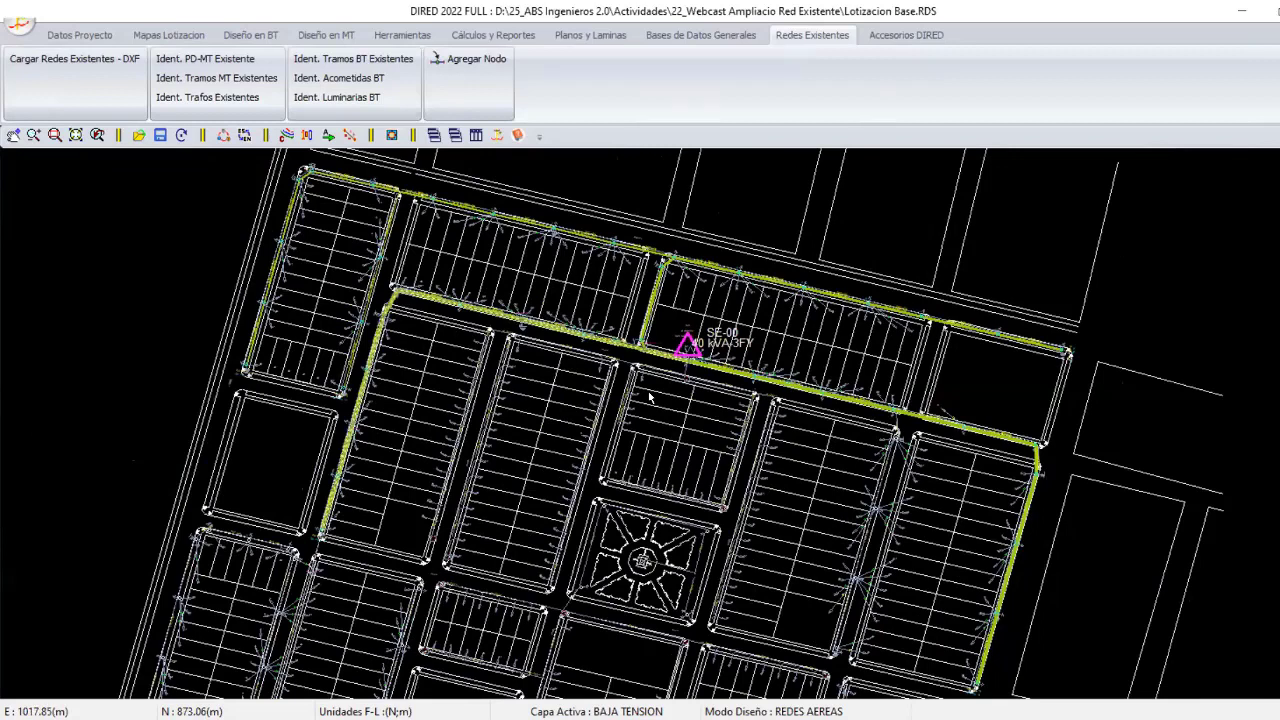
scroll(649, 397, up, 5)
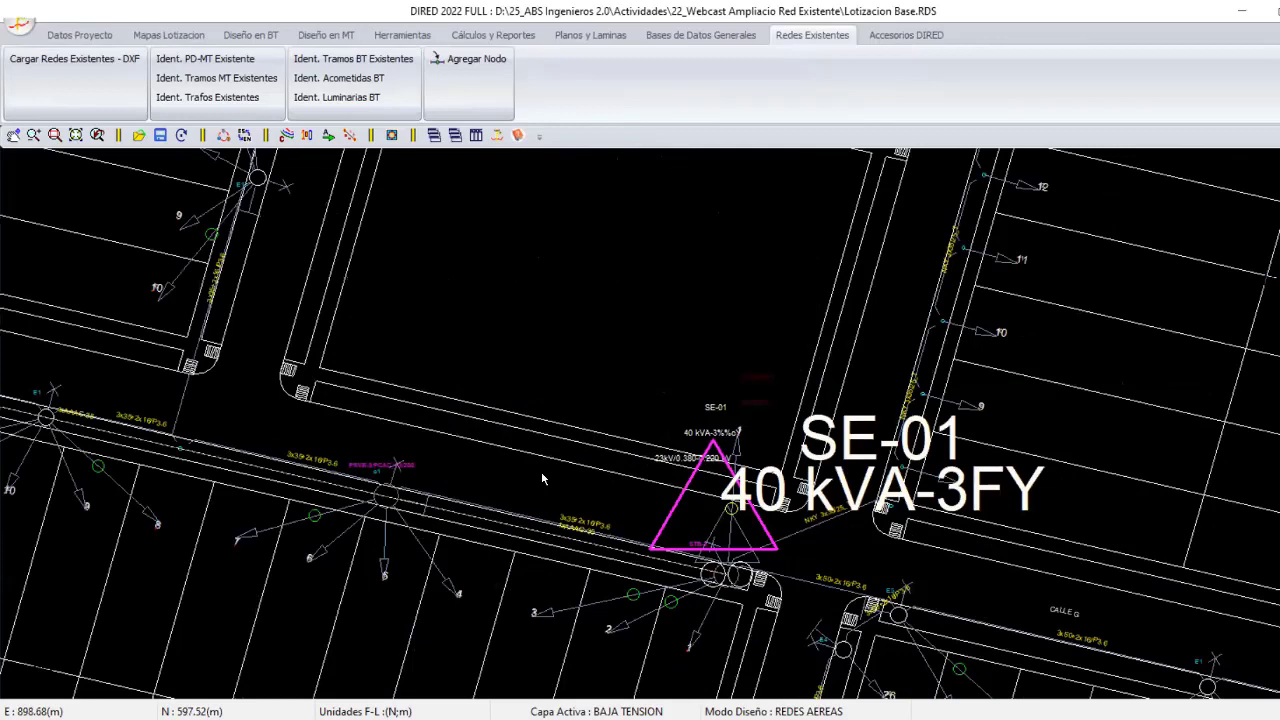
scroll(542, 479, up, 2)
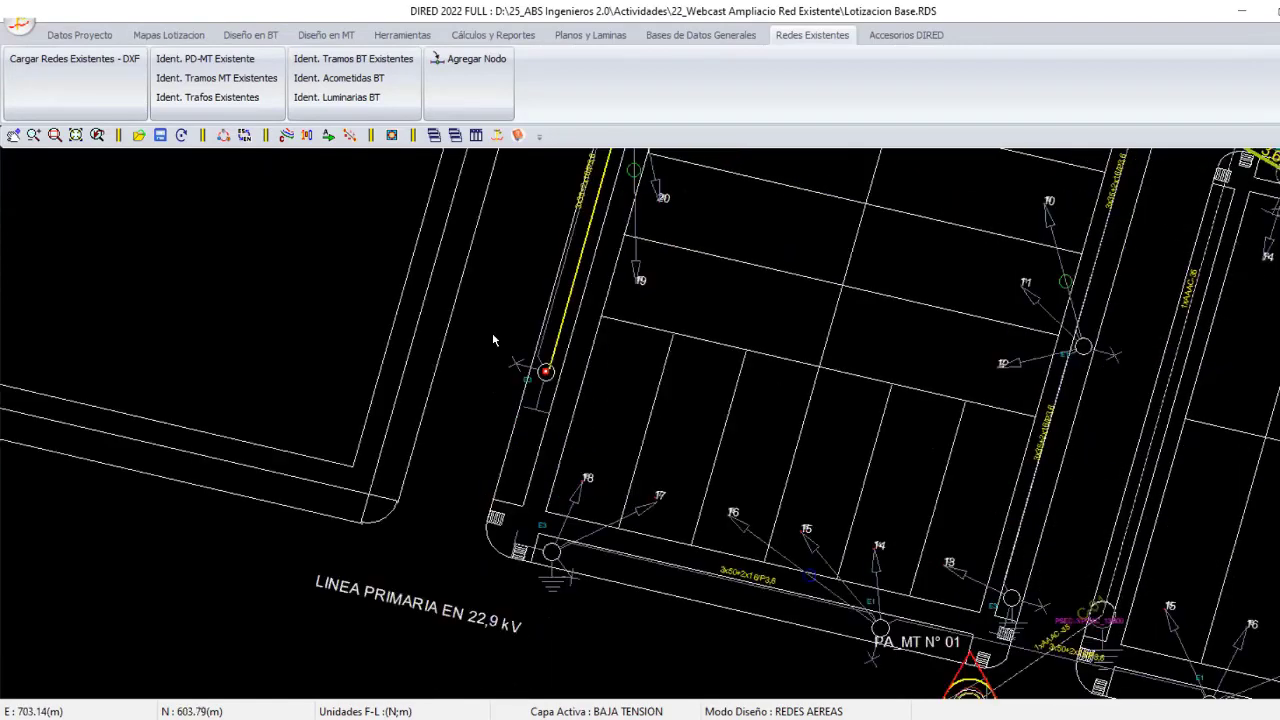
Finish the current span identification and bring node E1 and lots 17–26 on CALLE G into view.
right_click(467, 325)
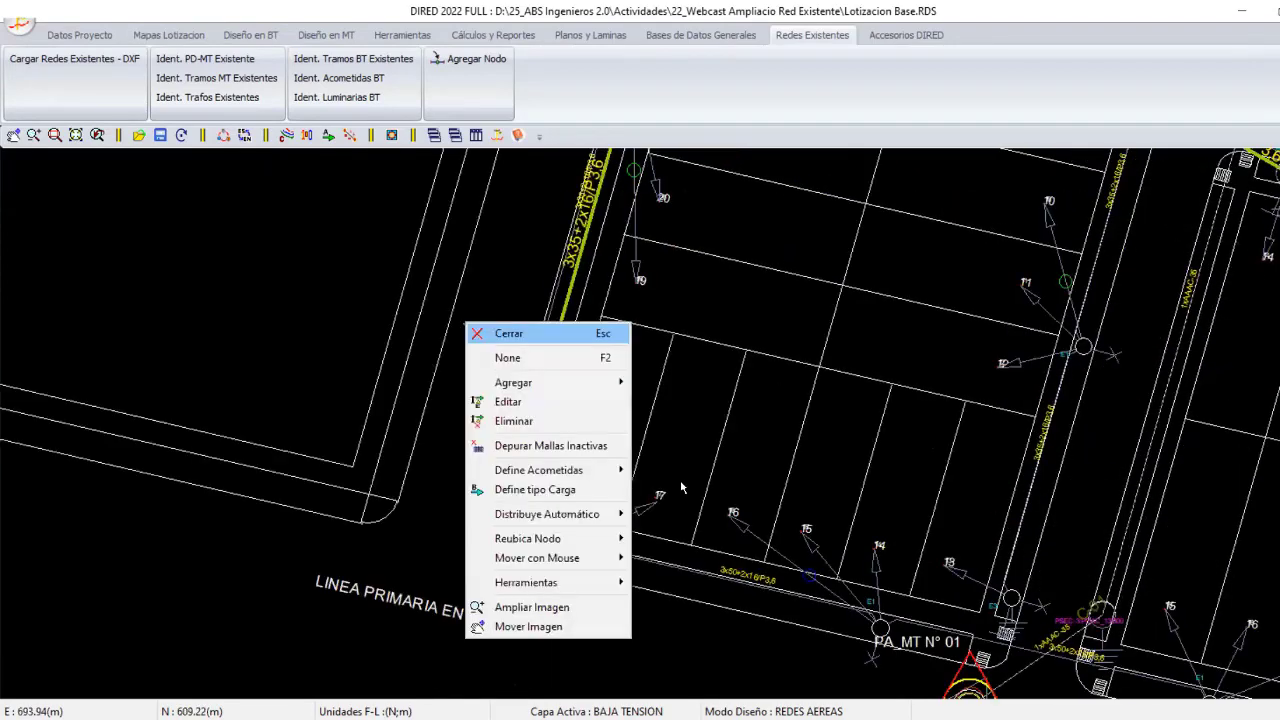
scroll(681, 487, up, 1)
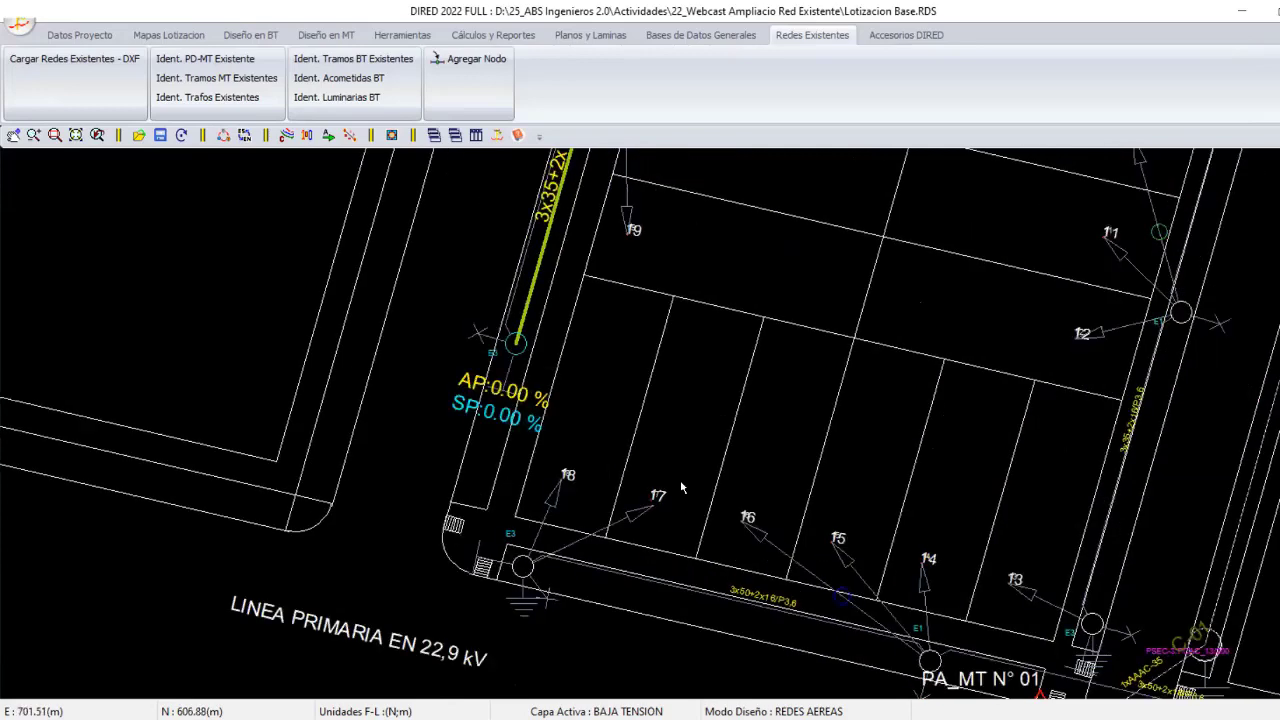
scroll(681, 487, down, 5)
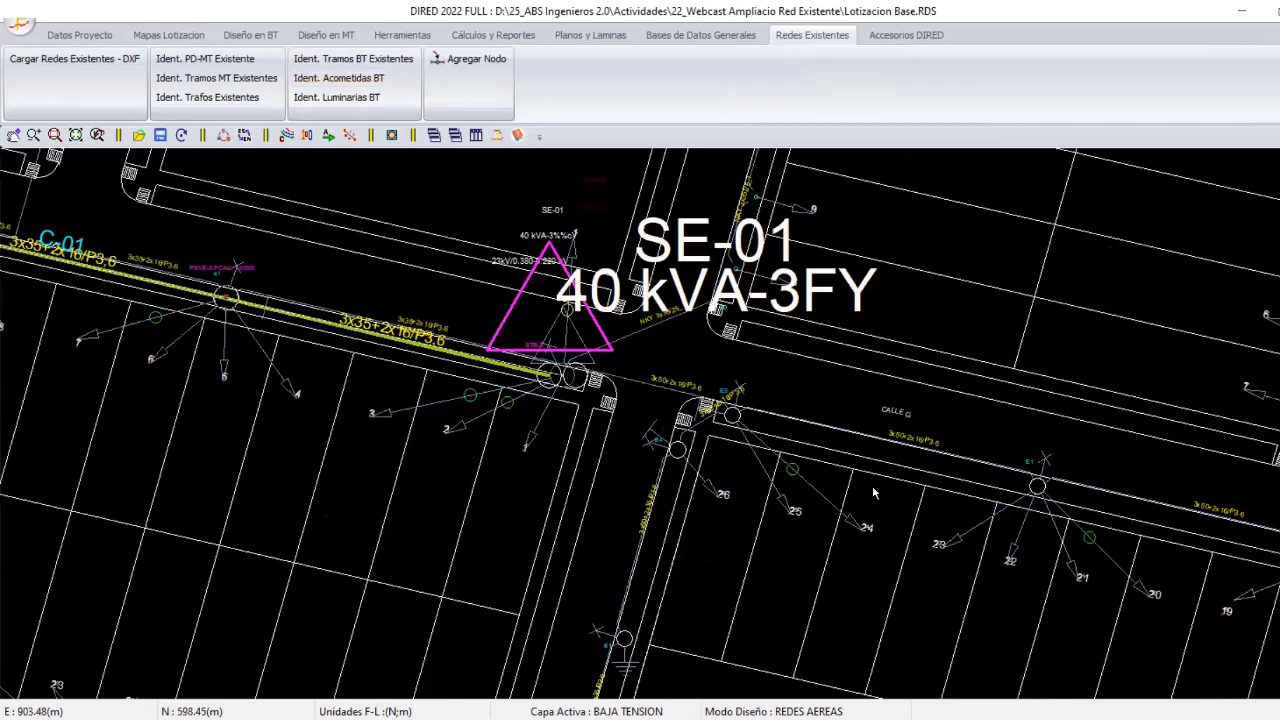
scroll(872, 485, up, 2)
middle_drag(1068, 470, 525, 314)
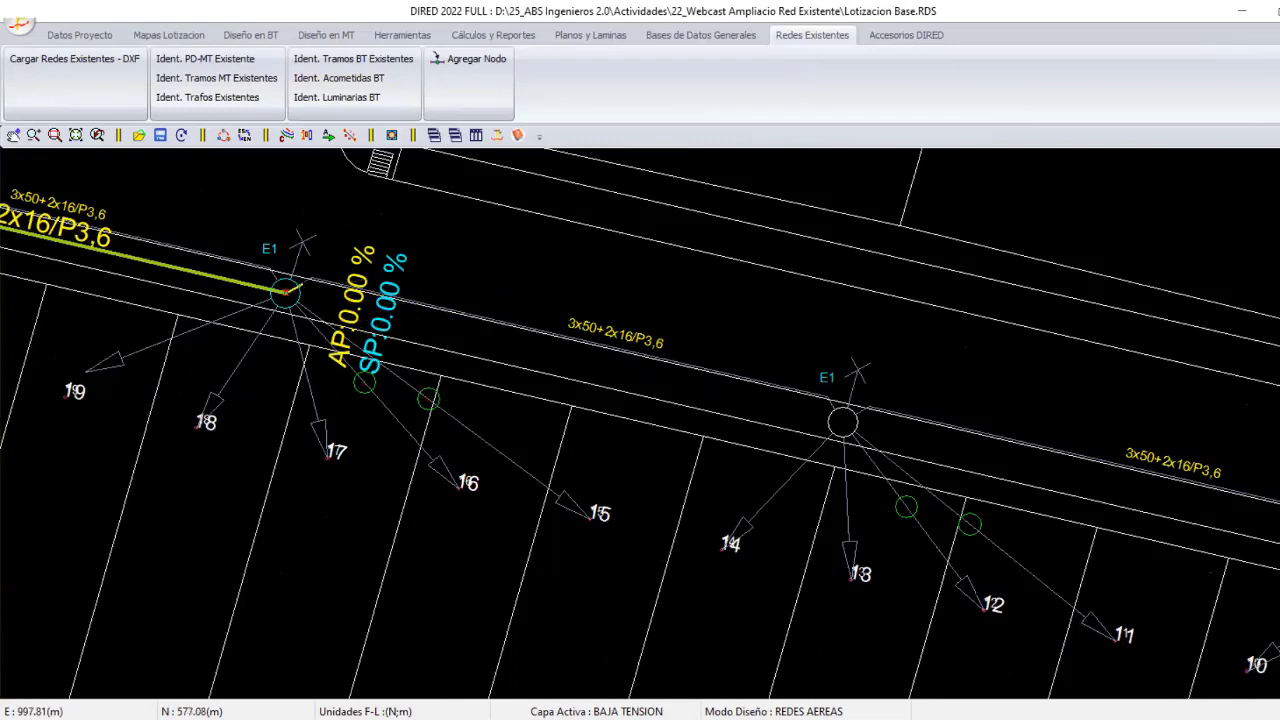
scroll(670, 490, up, 1)
scroll(678, 462, up, 1)
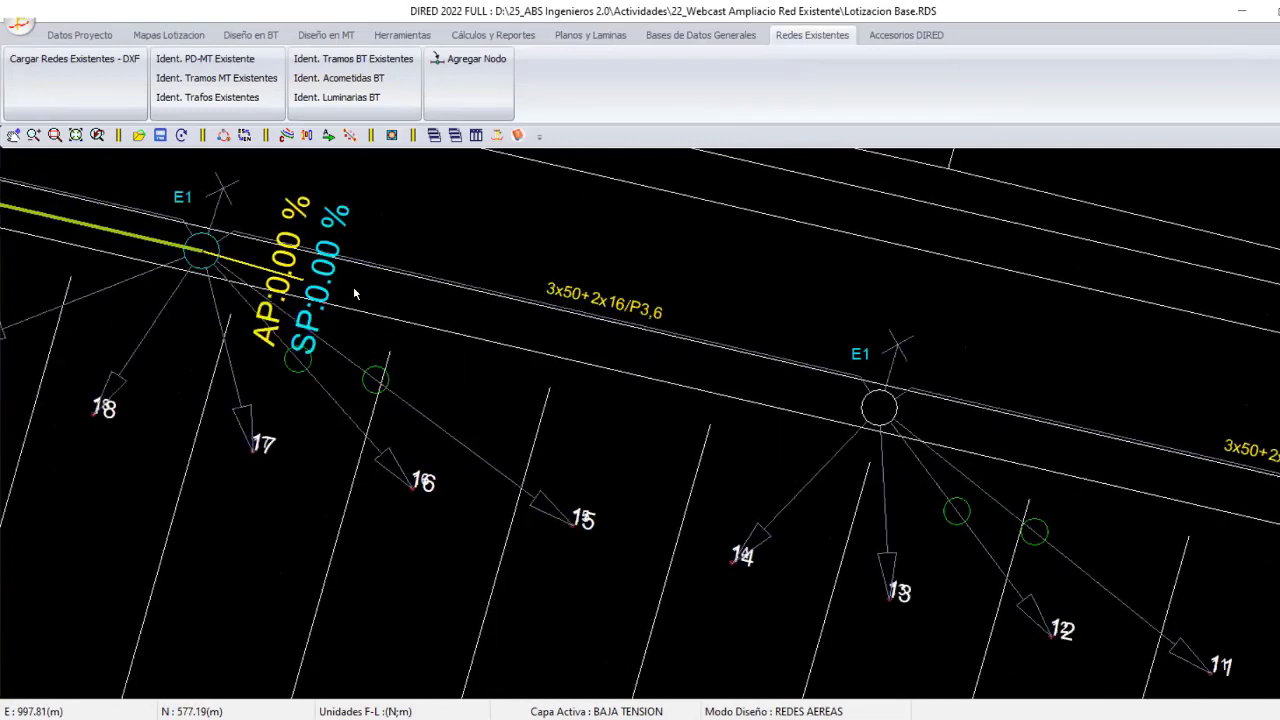
scroll(354, 292, up, 1)
scroll(354, 292, up, 1)
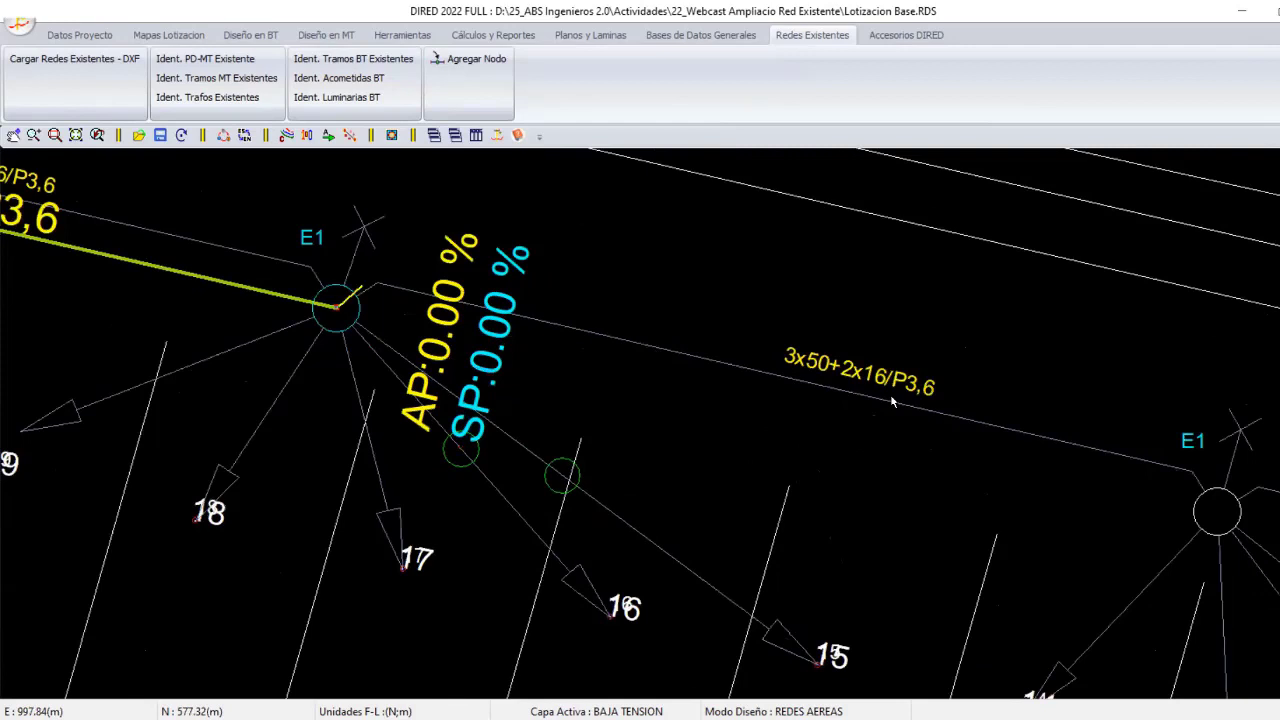
Identify the existing conductor from node E1 through the next E1 and E5 to E4.
click(893, 401)
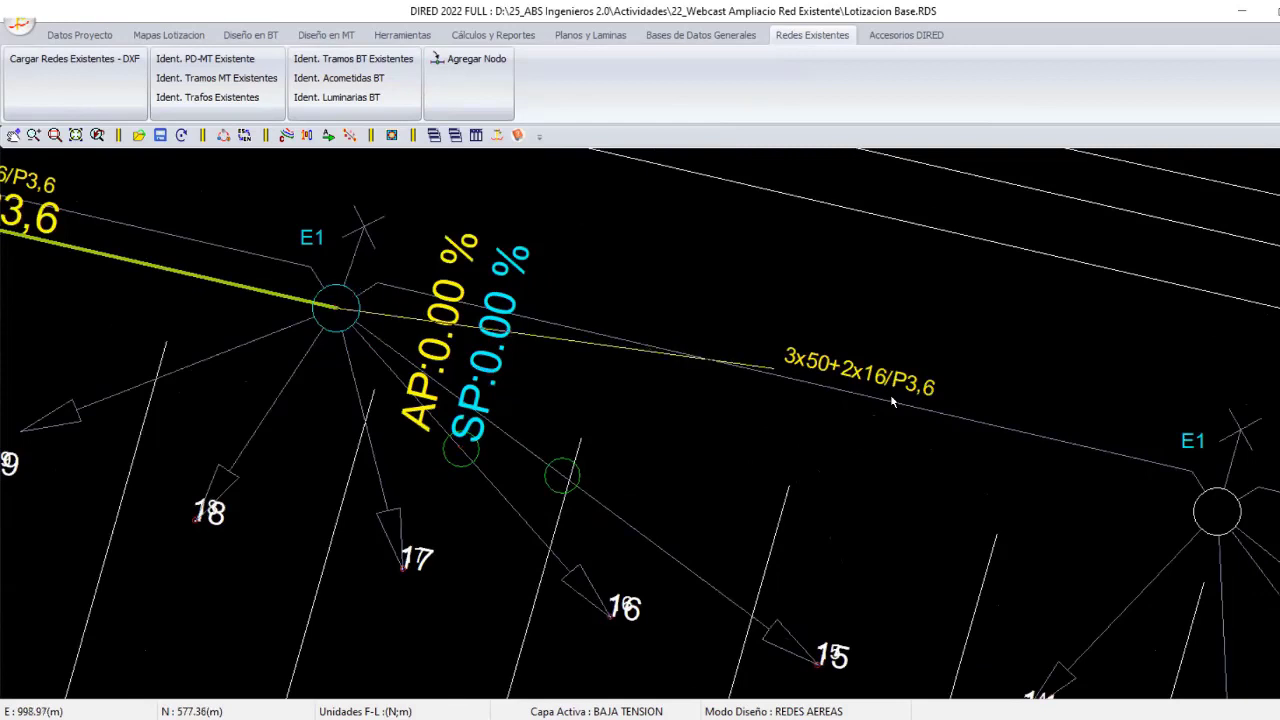
click(1217, 512)
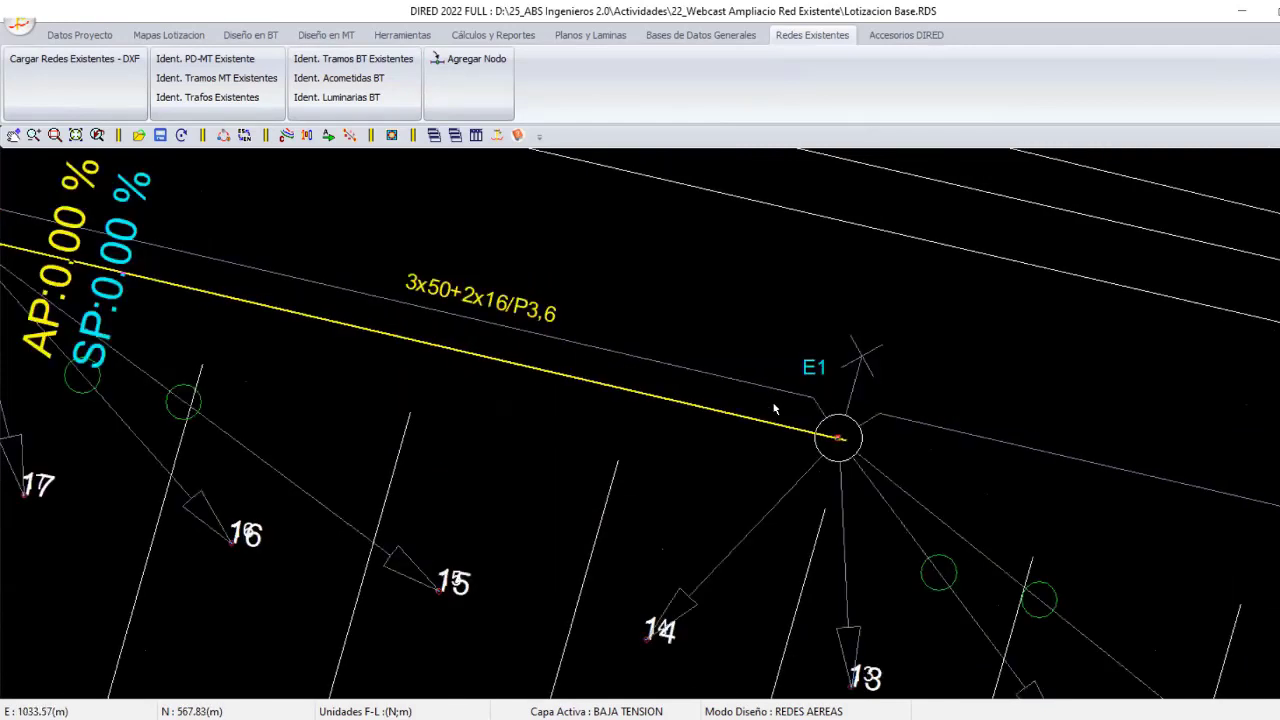
scroll(775, 409, down, 3)
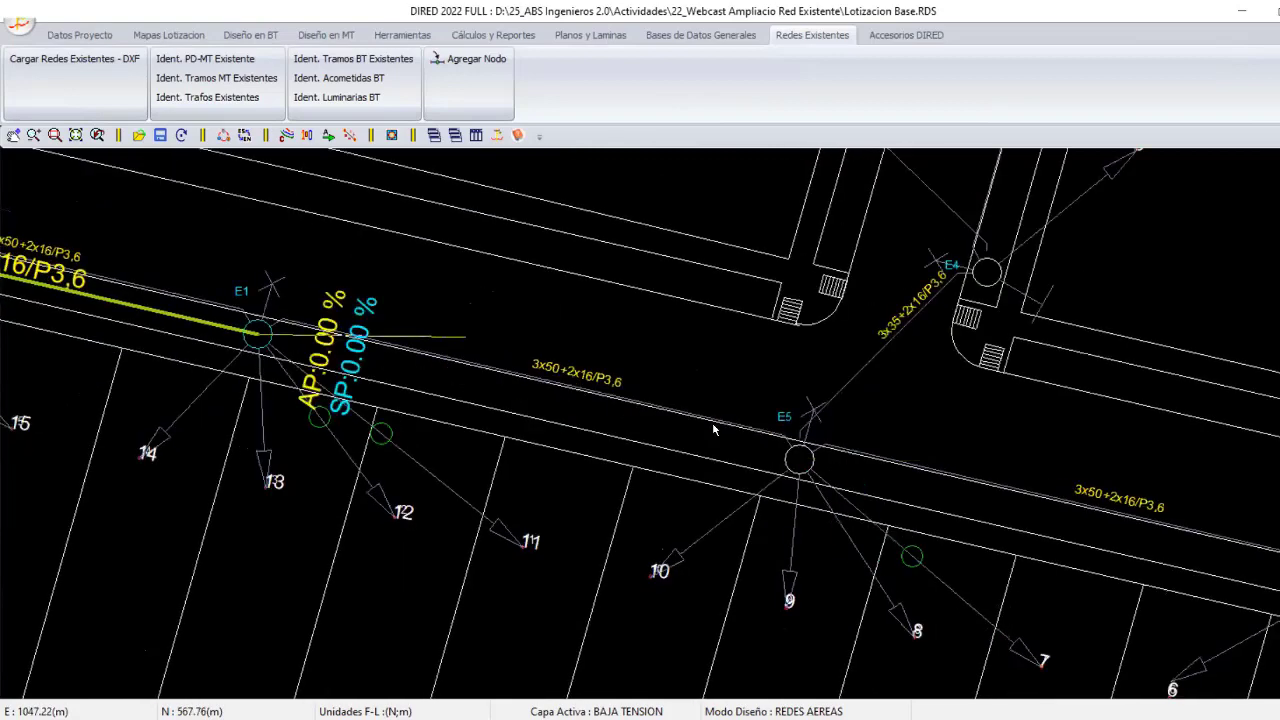
click(799, 459)
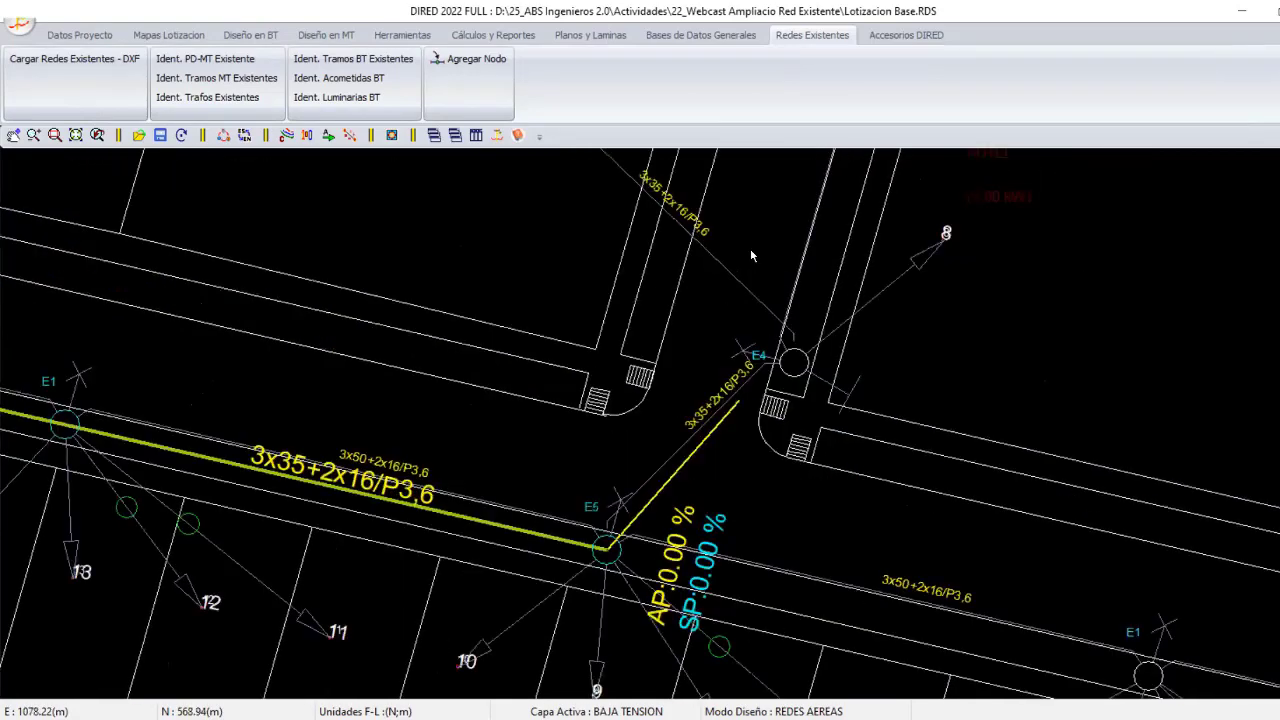
click(757, 345)
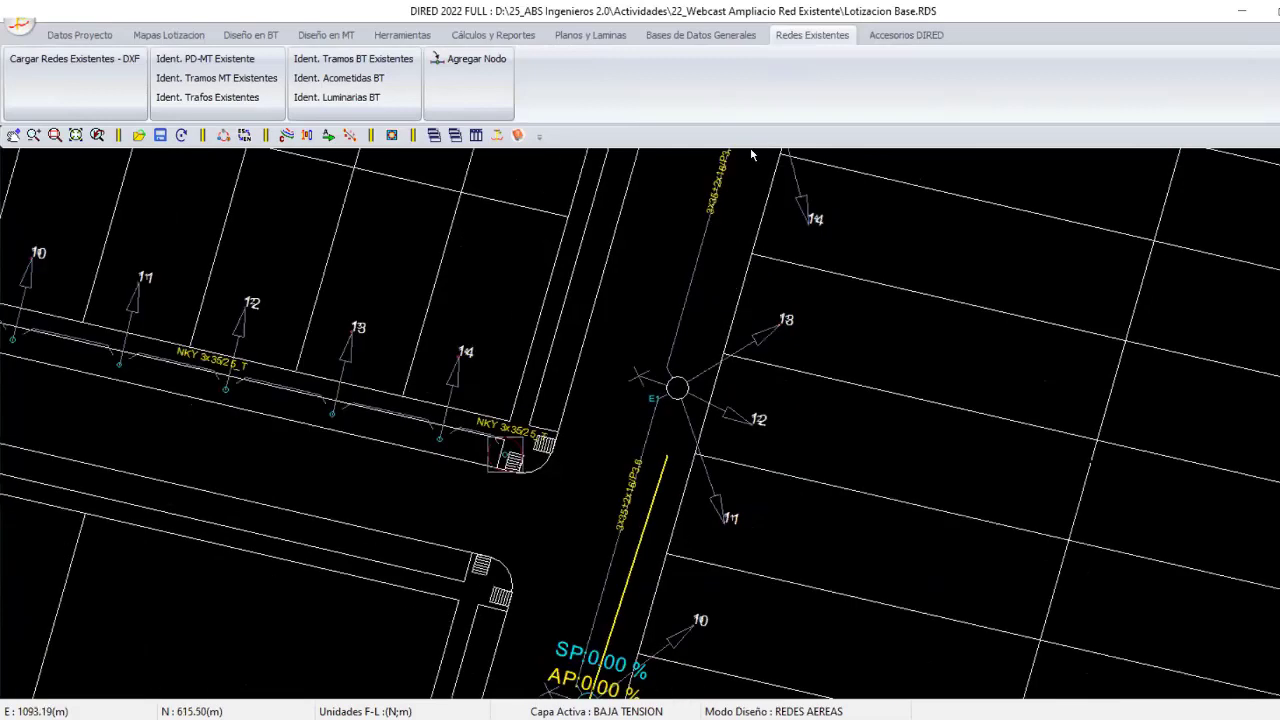
scroll(752, 155, down, 3)
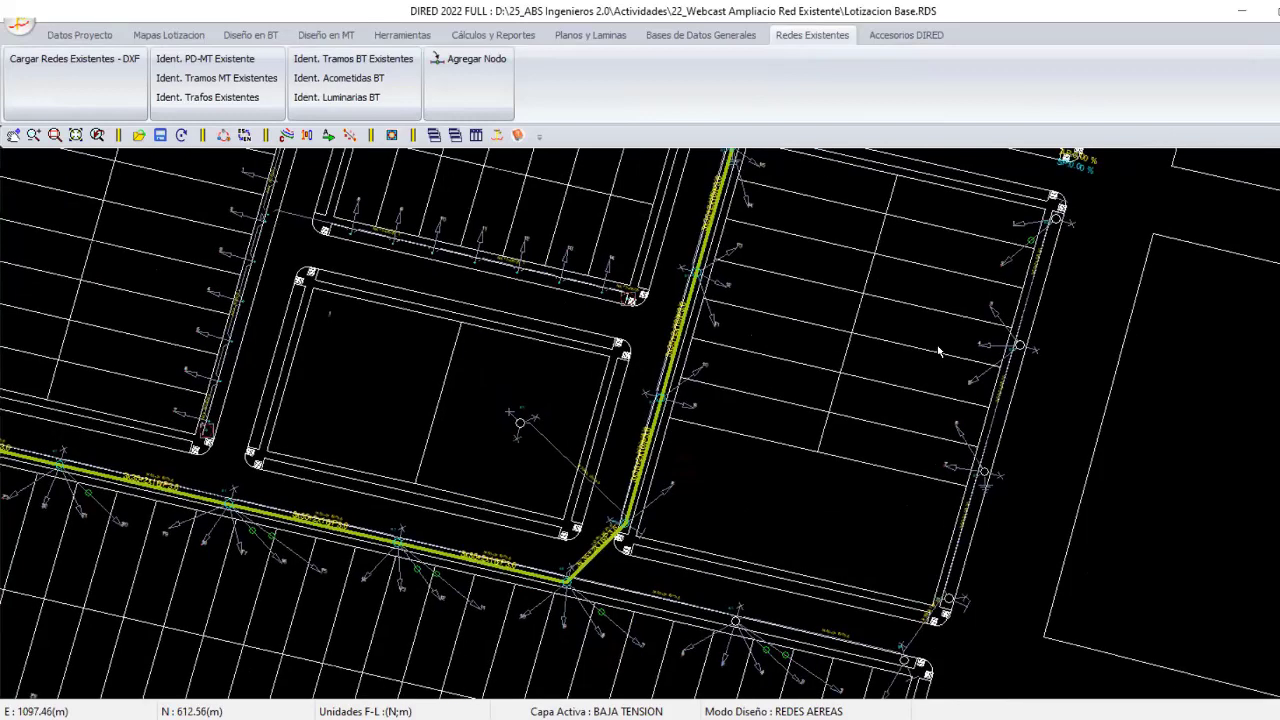
Centre node E5 and identify the existing BT conductor segment ending at node E4.
scroll(938, 350, up, 5)
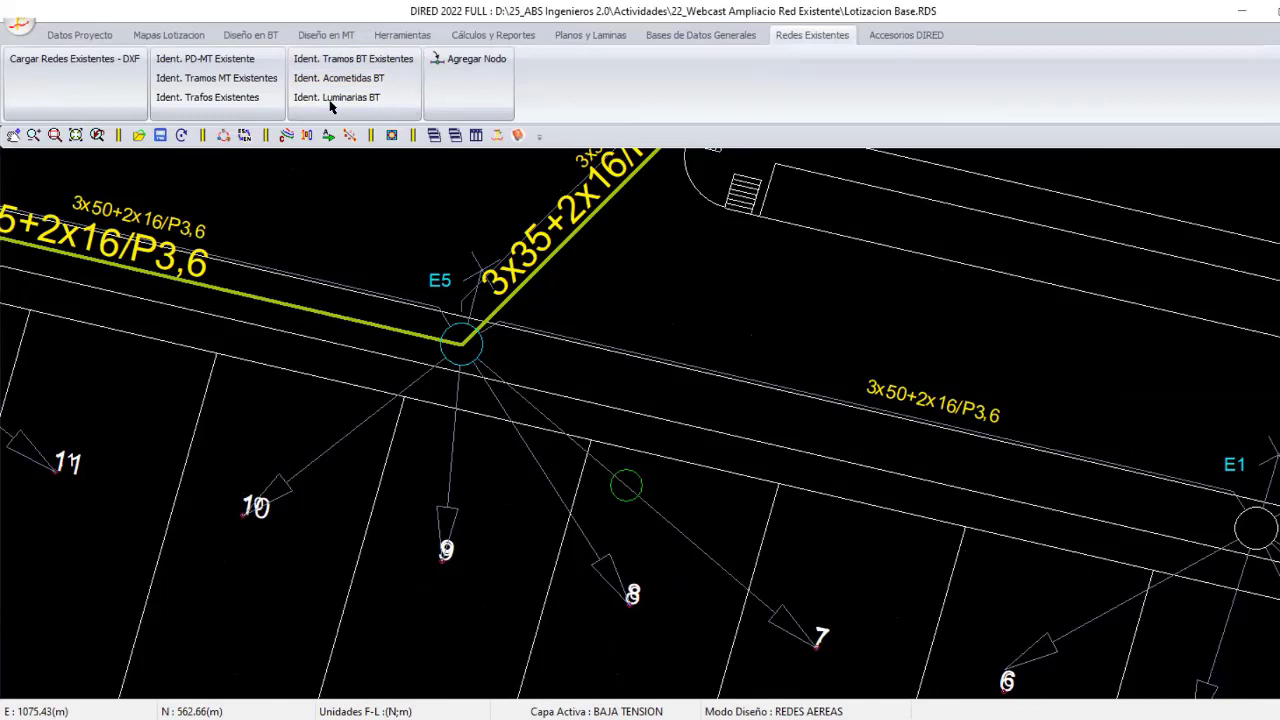
middle_drag(400, 300, 417, 354)
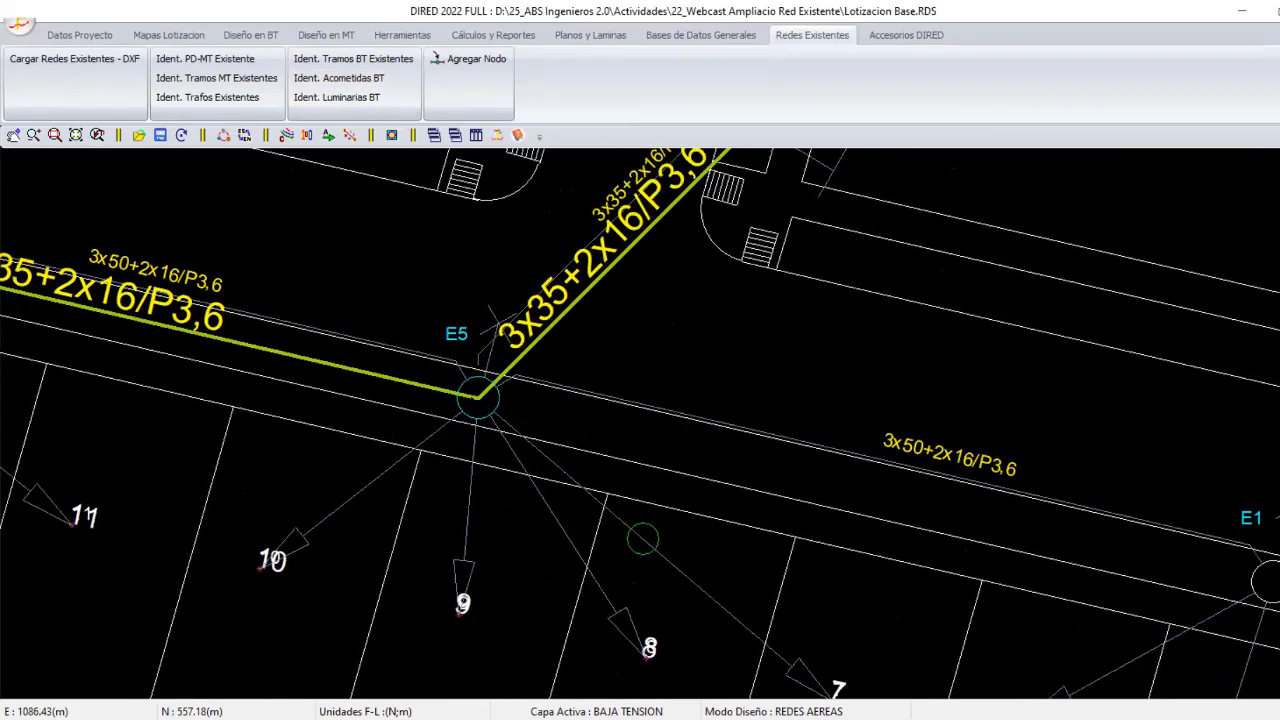
click(353, 58)
click(875, 477)
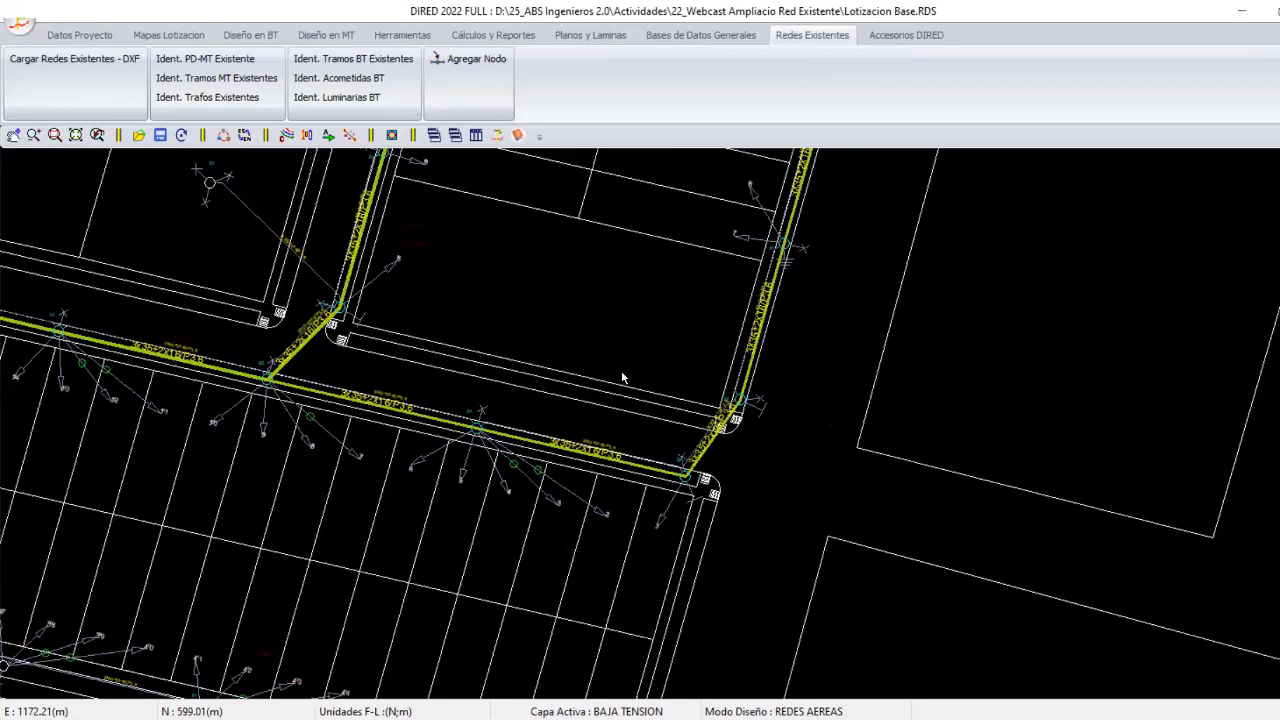
scroll(622, 378, up, 3)
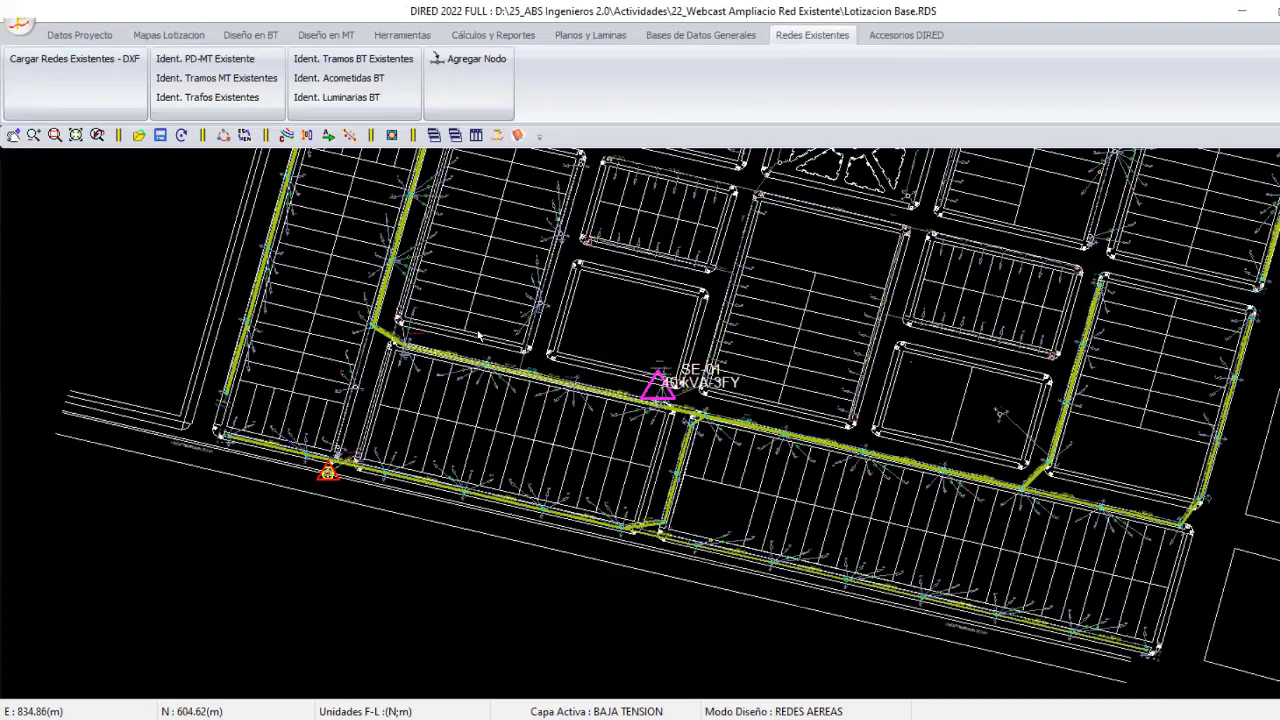
scroll(478, 337, up, 5)
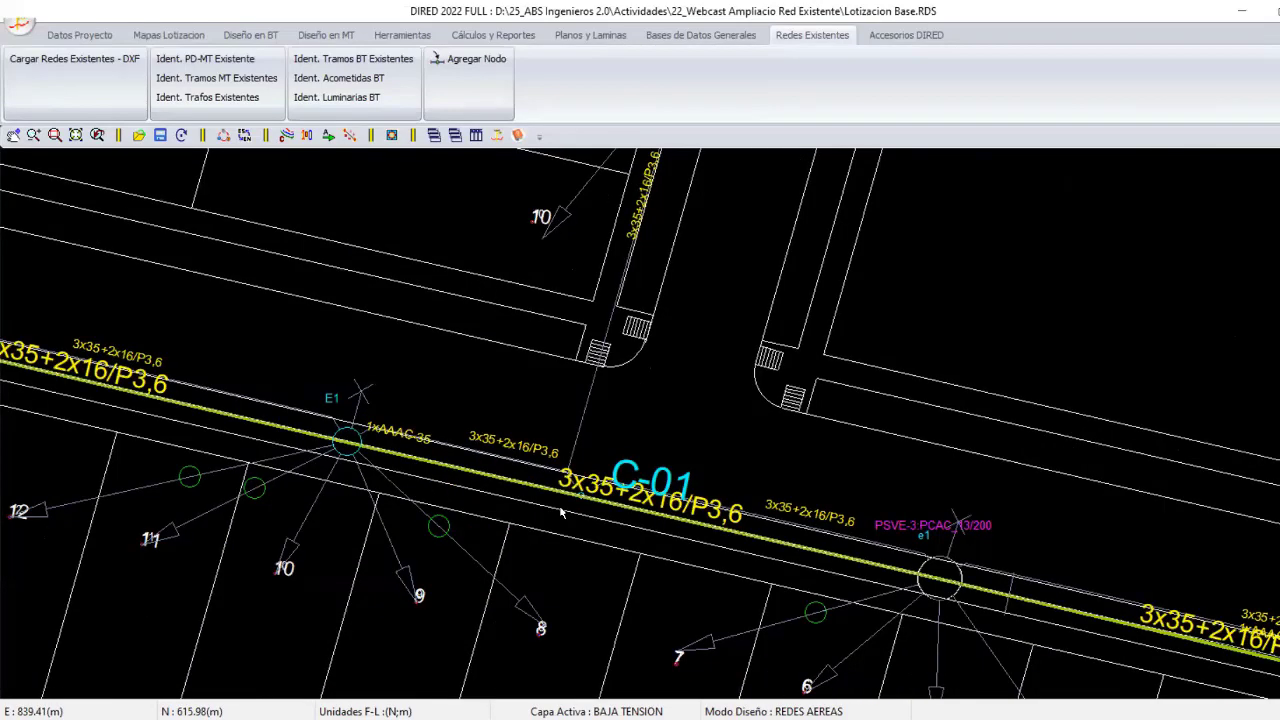
scroll(588, 446, up, 2)
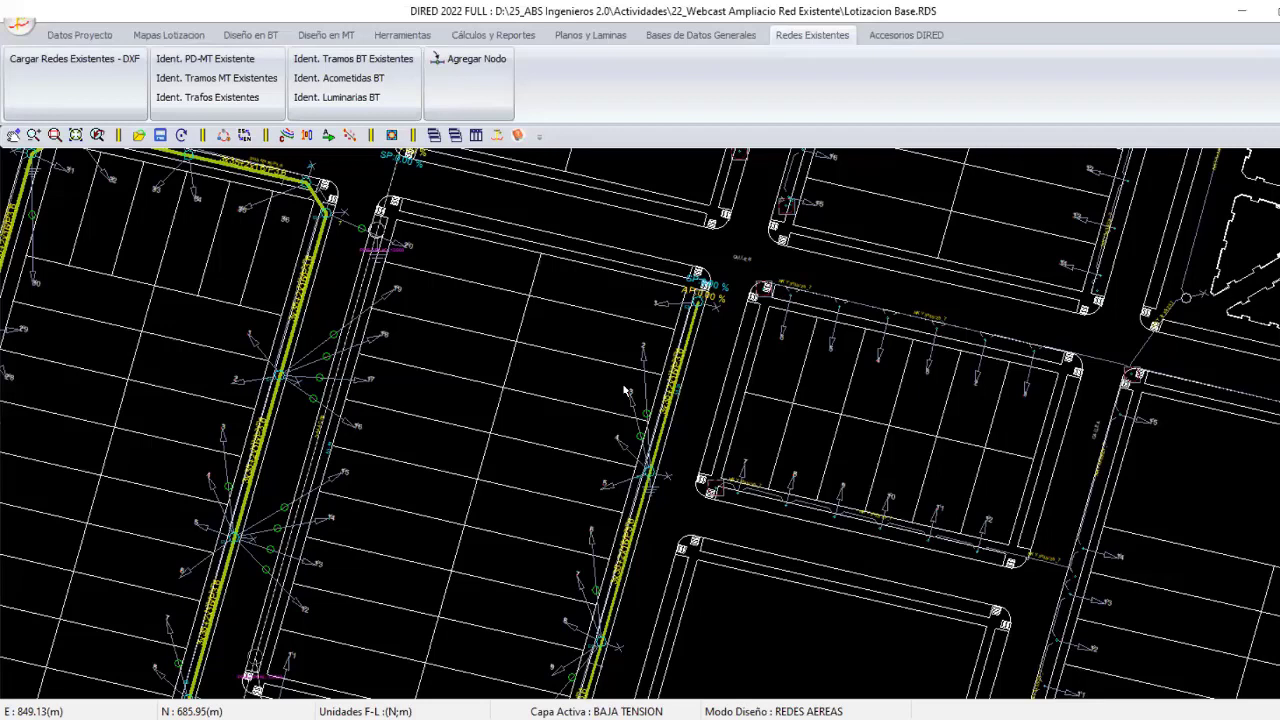
scroll(625, 390, down, 5)
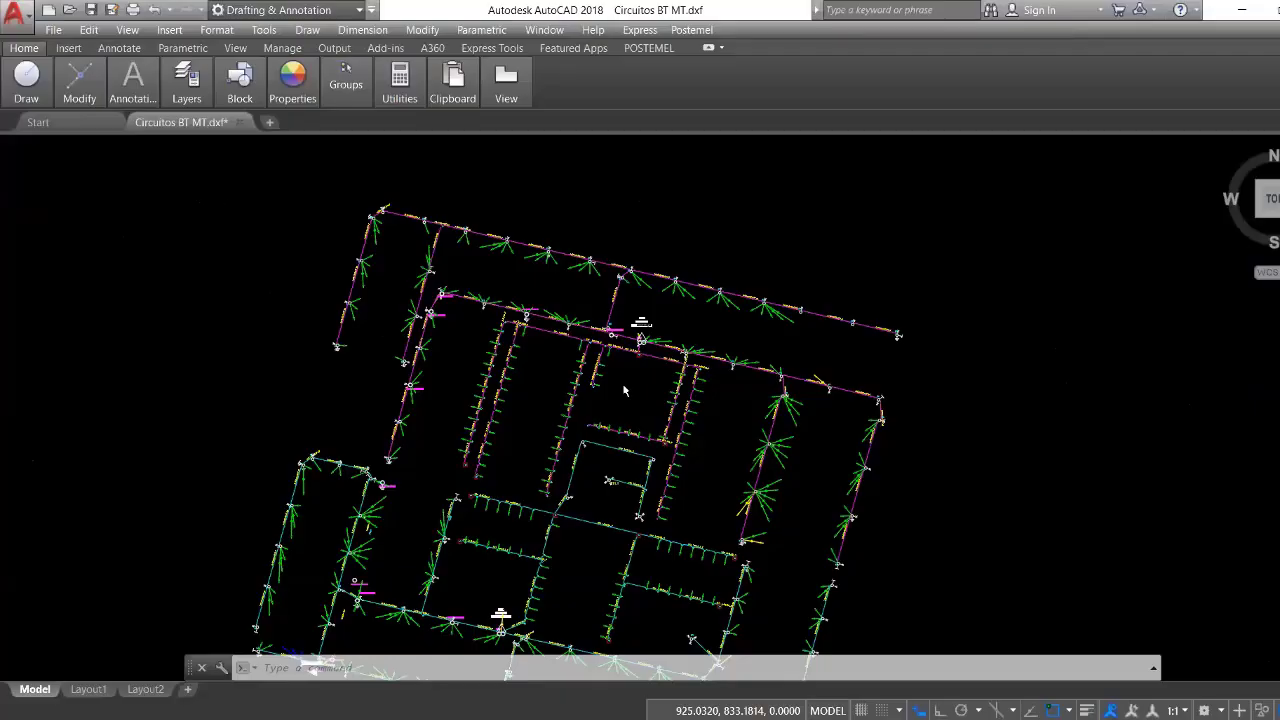
Zoom and pan along the NKY 3x35/25_T cable branches near the substation.
scroll(623, 390, up, 4)
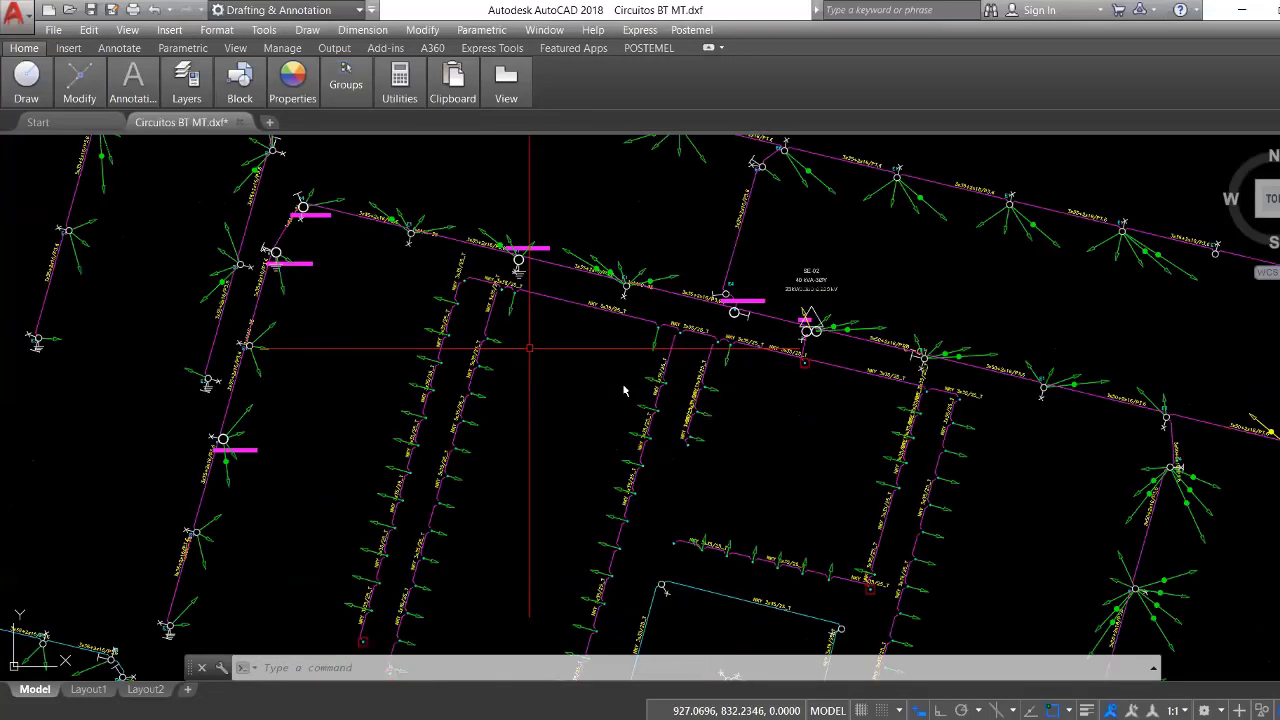
scroll(623, 390, up, 5)
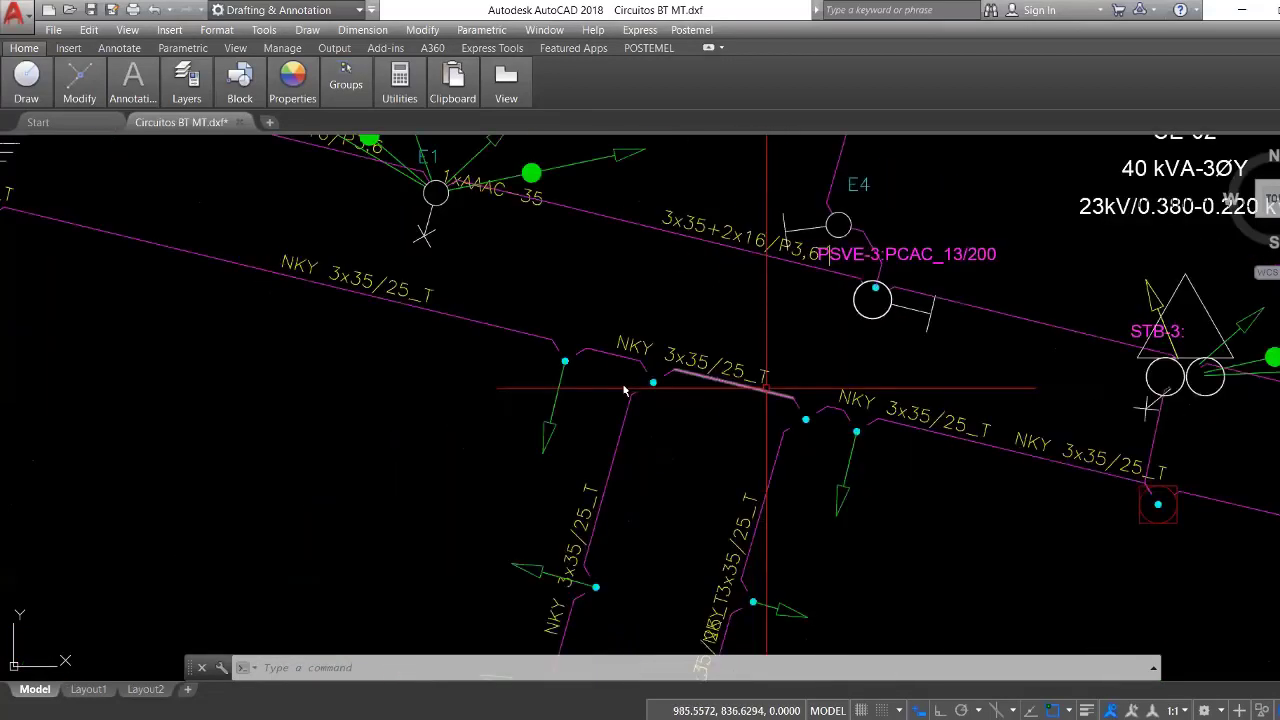
middle_drag(1155, 499, 930, 462)
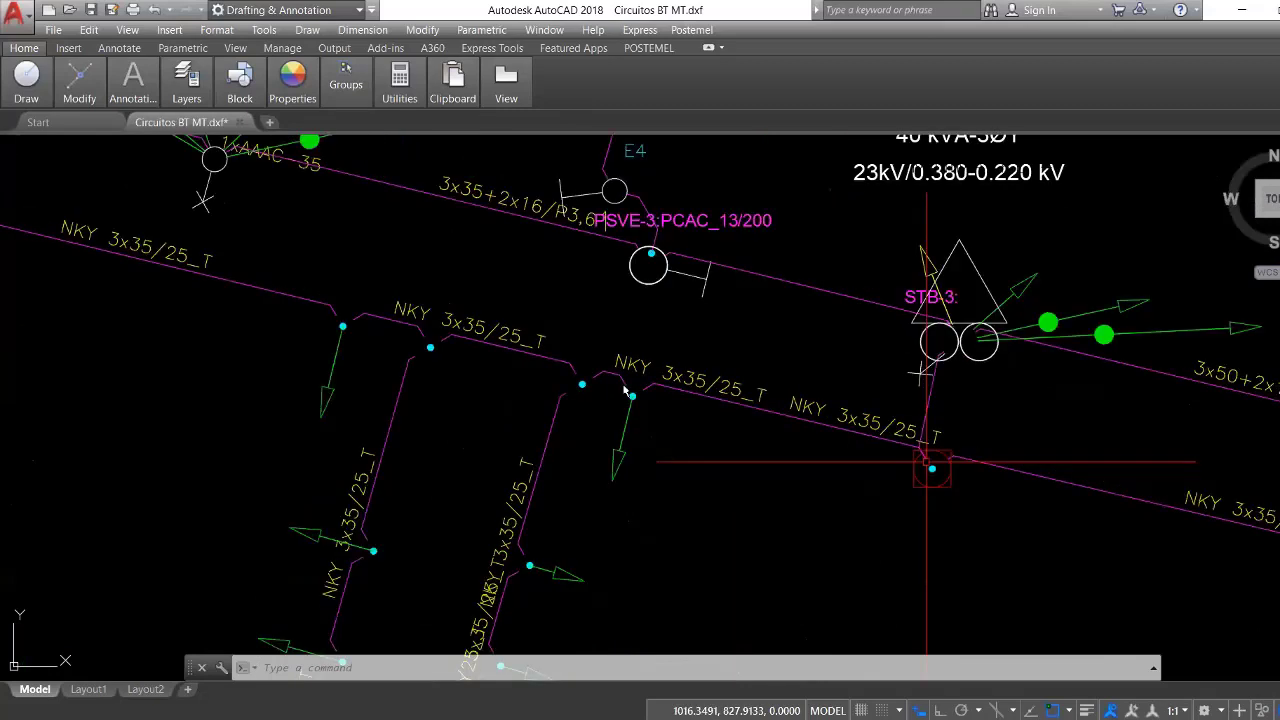
middle_drag(147, 310, 623, 390)
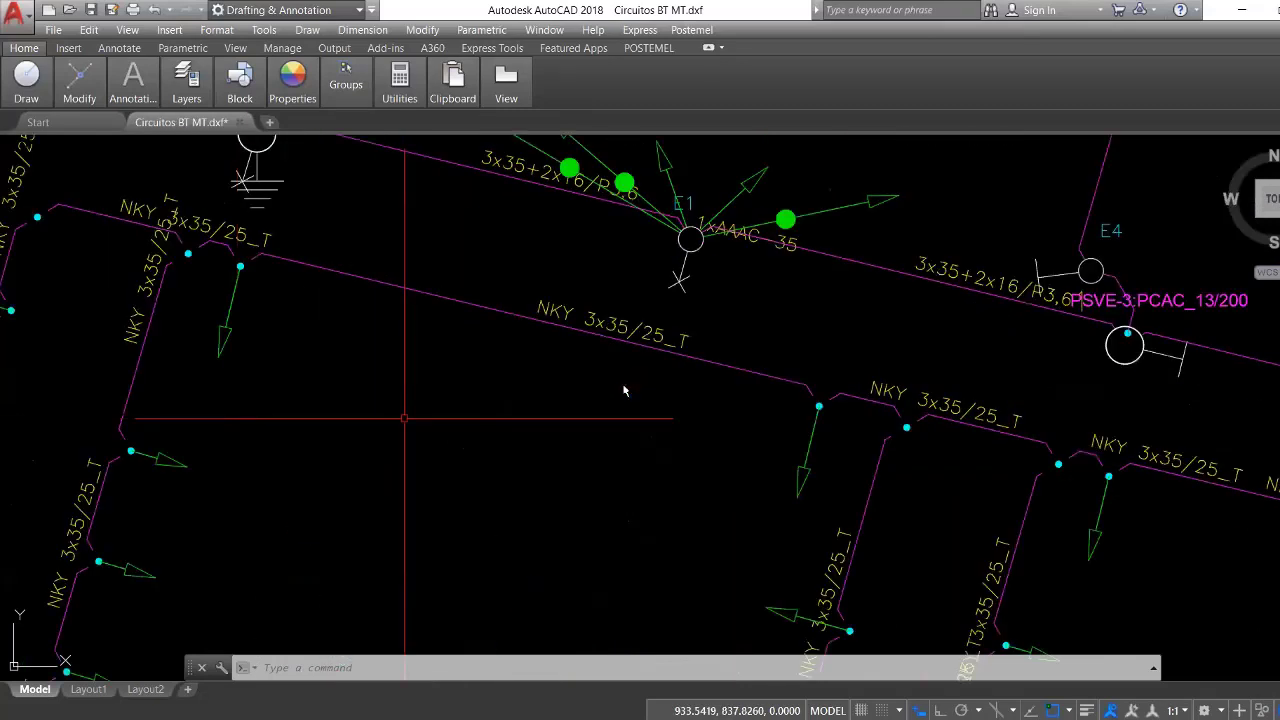
scroll(623, 390, up, 2)
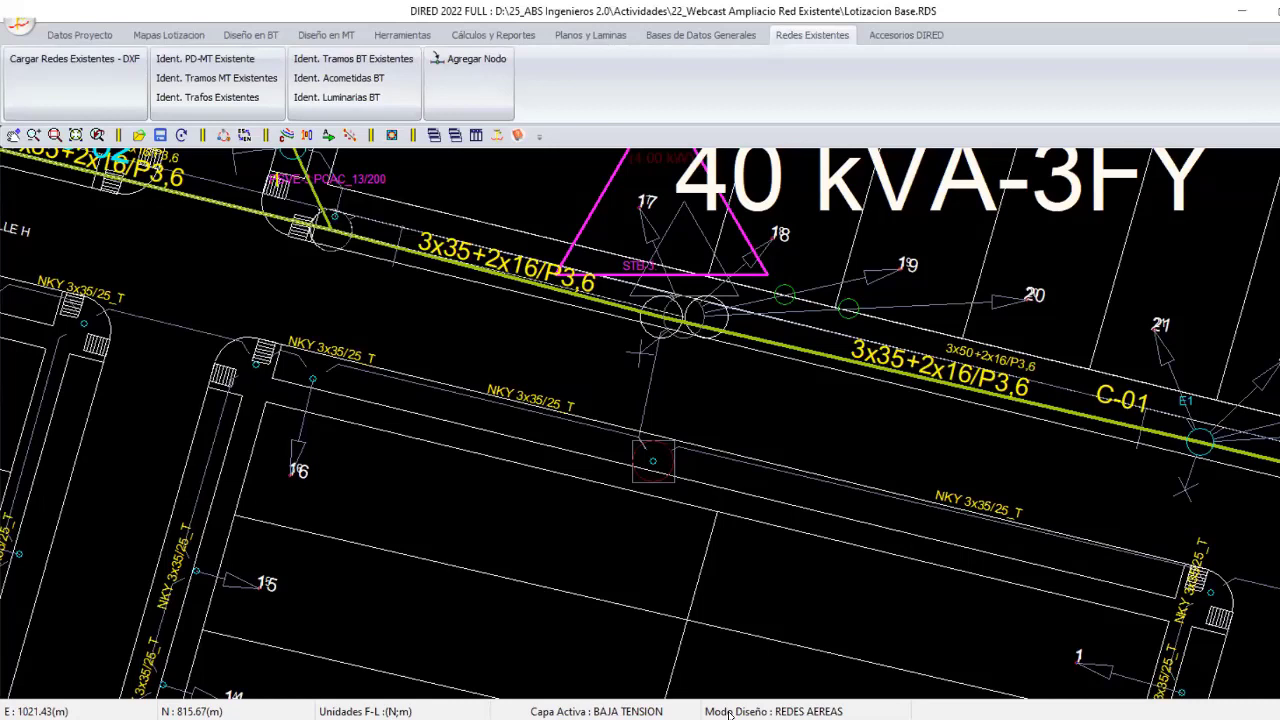
Switch to underground design and identify cable C-04 NKY 3x35/25 T from the transformer to the node below.
click(729, 713)
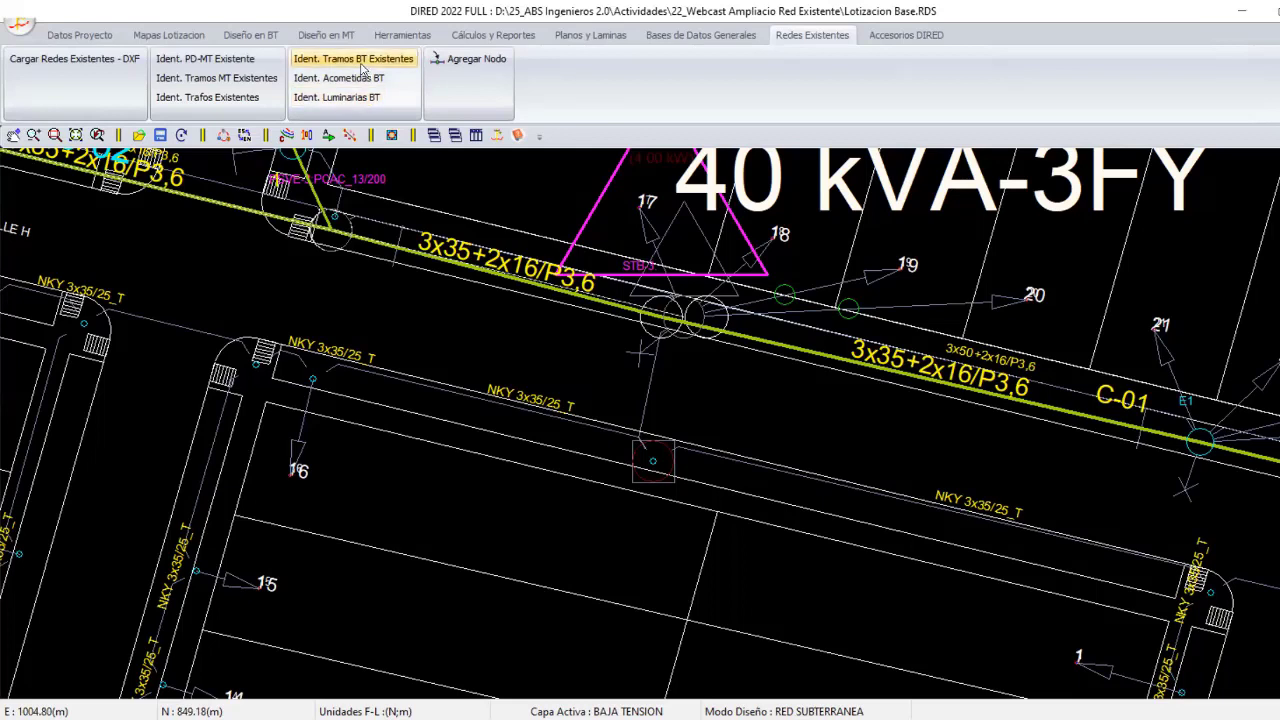
click(336, 68)
click(657, 321)
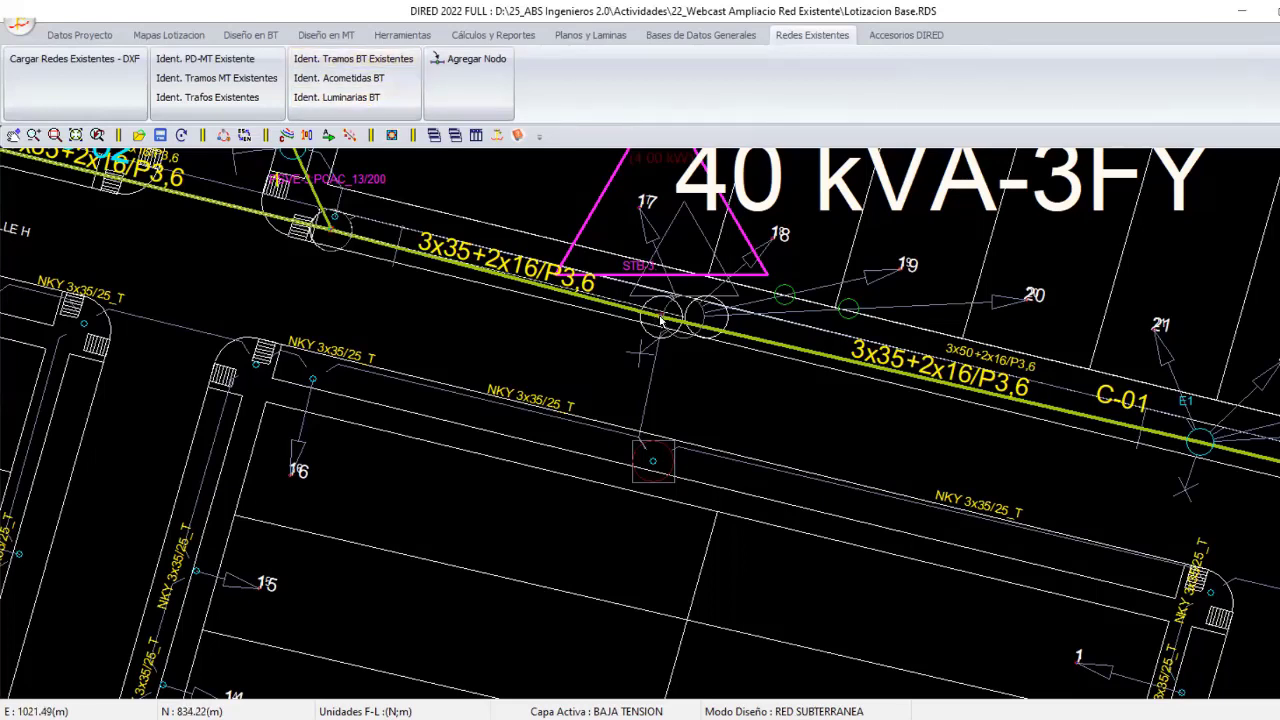
click(648, 458)
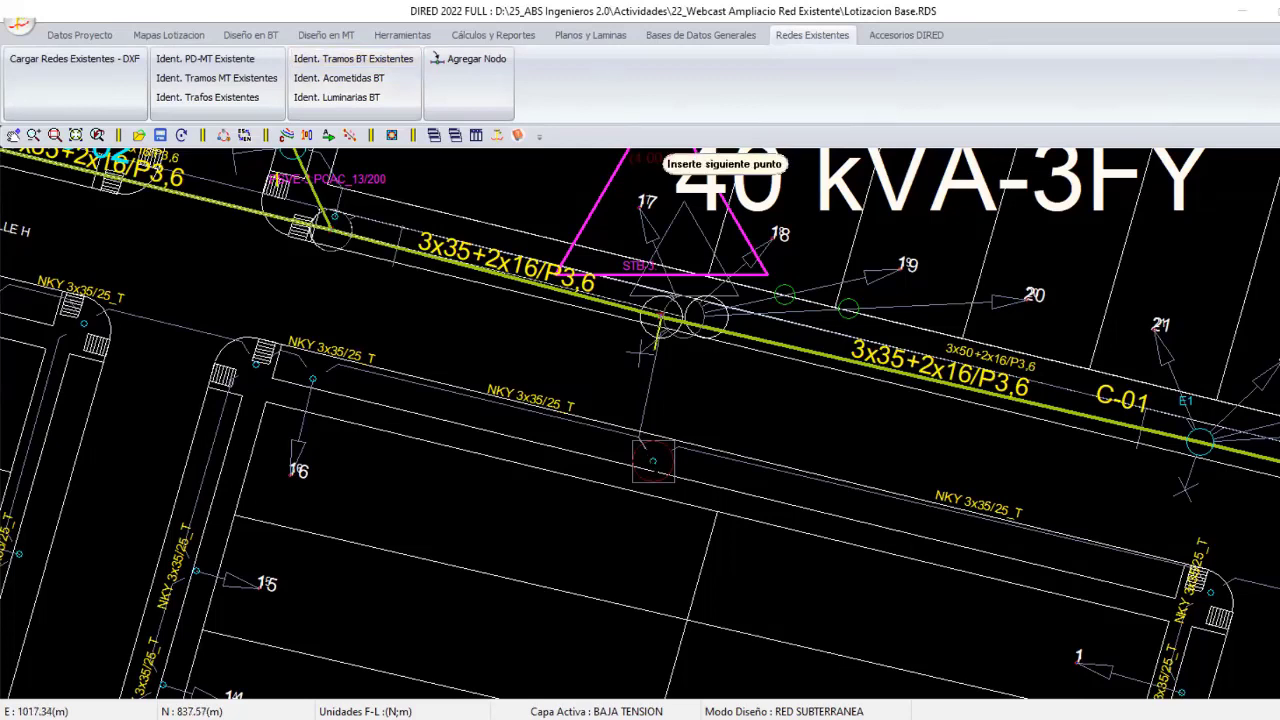
right_click(632, 450)
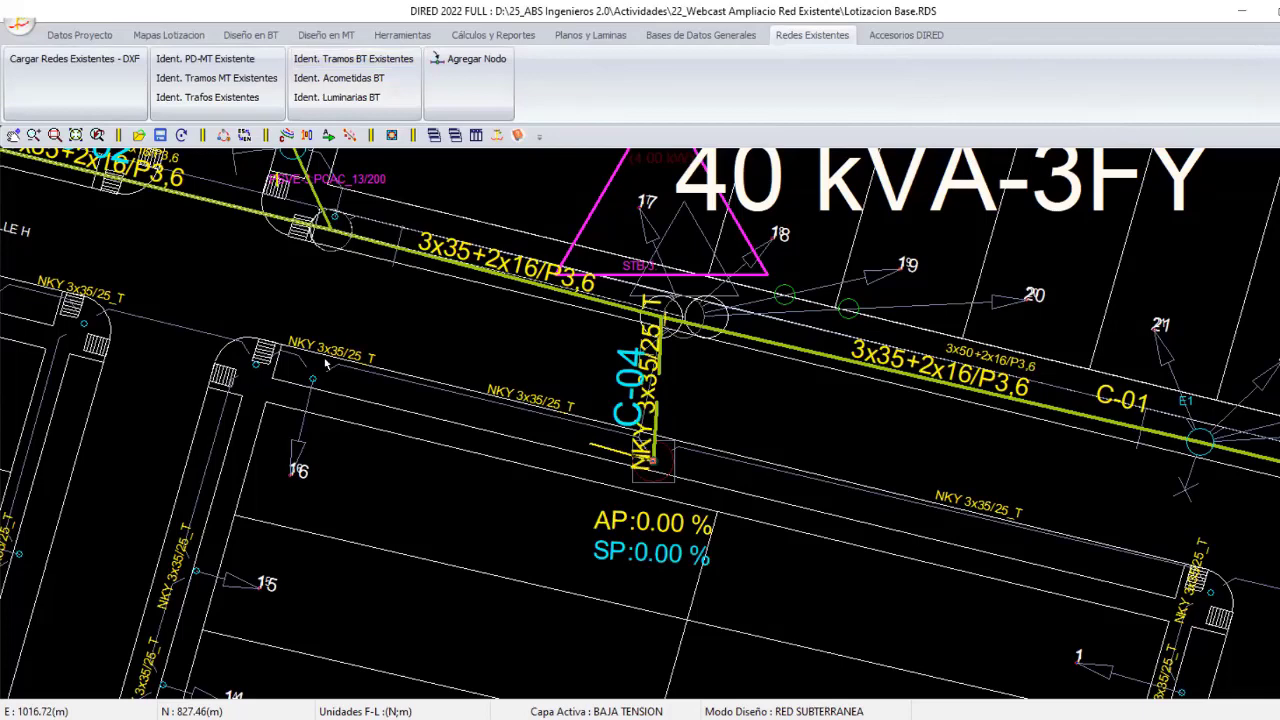
Pan along the NKY cable run toward Calle H and the side-street cables near circuit C-03.
middle_drag(325, 364, 440, 385)
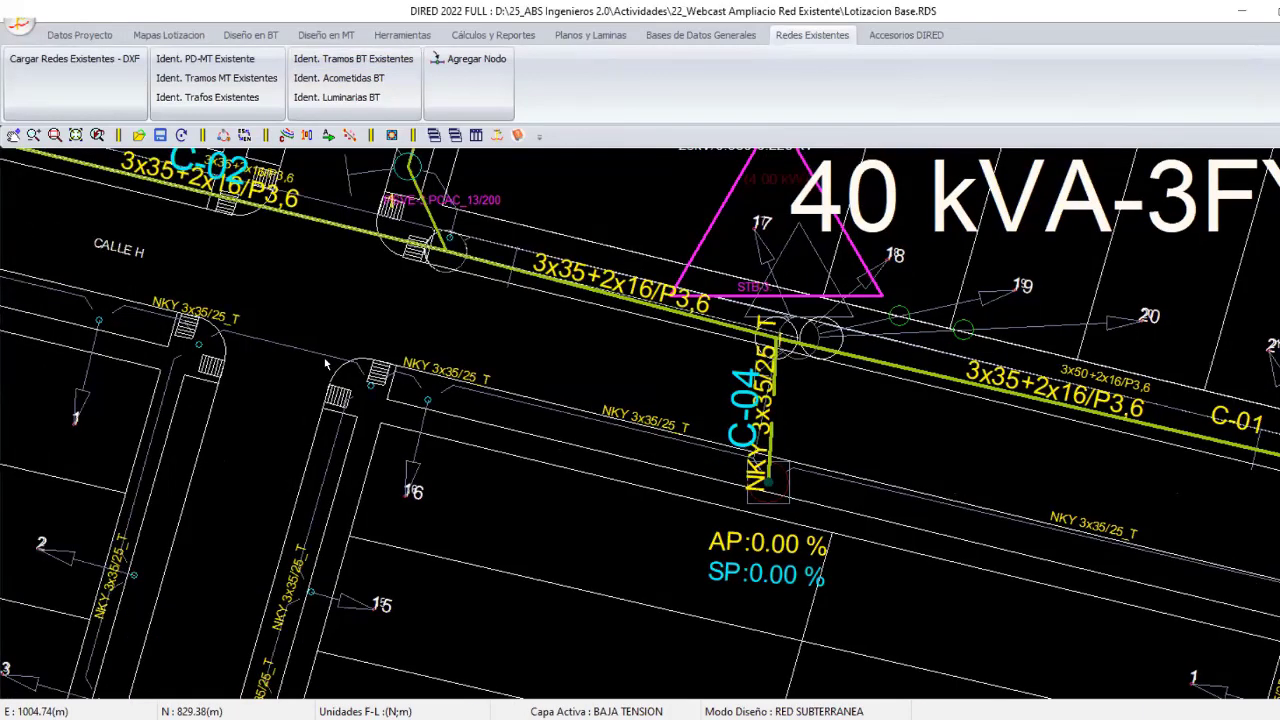
middle_drag(325, 364, 356, 378)
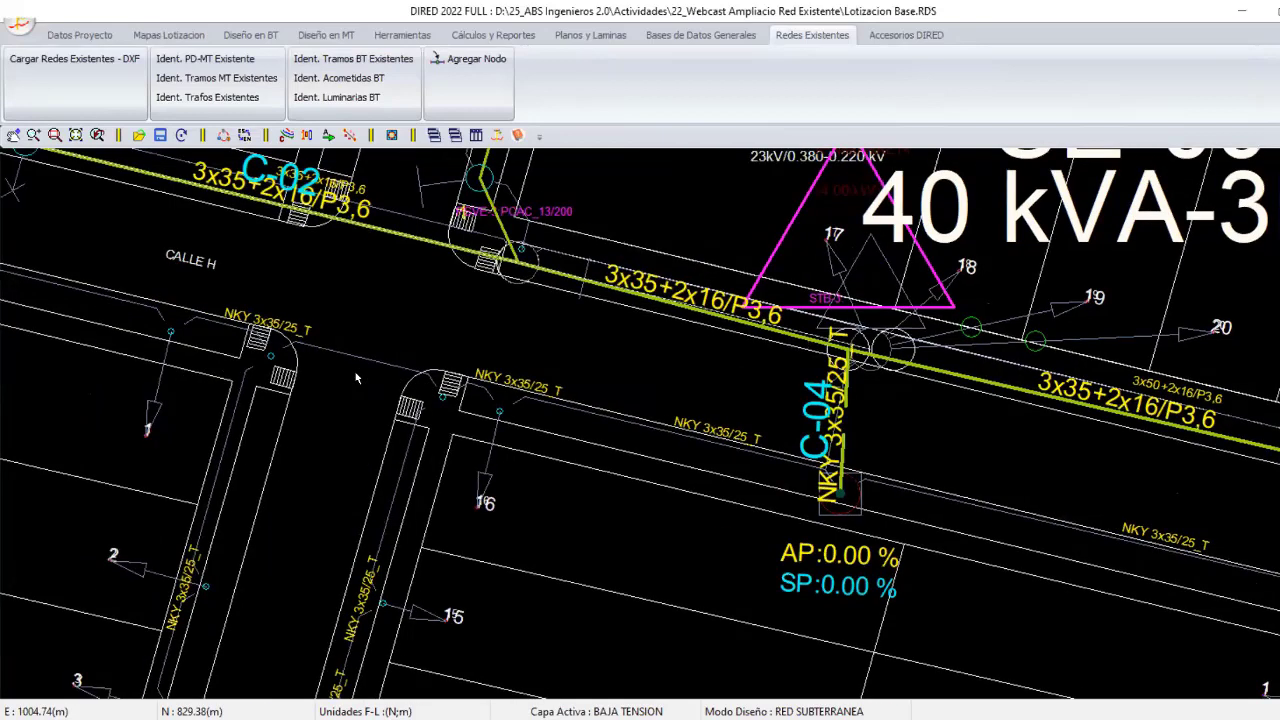
middle_drag(356, 378, 442, 390)
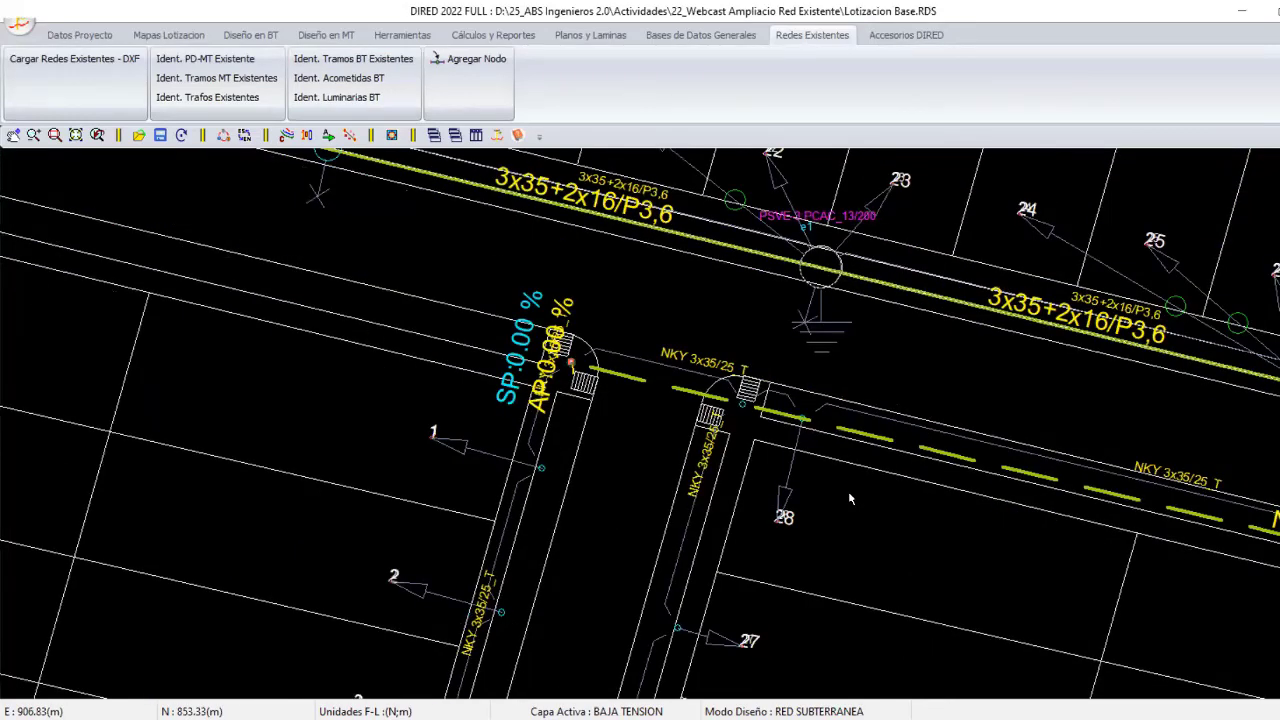
middle_drag(850, 498, 368, 307)
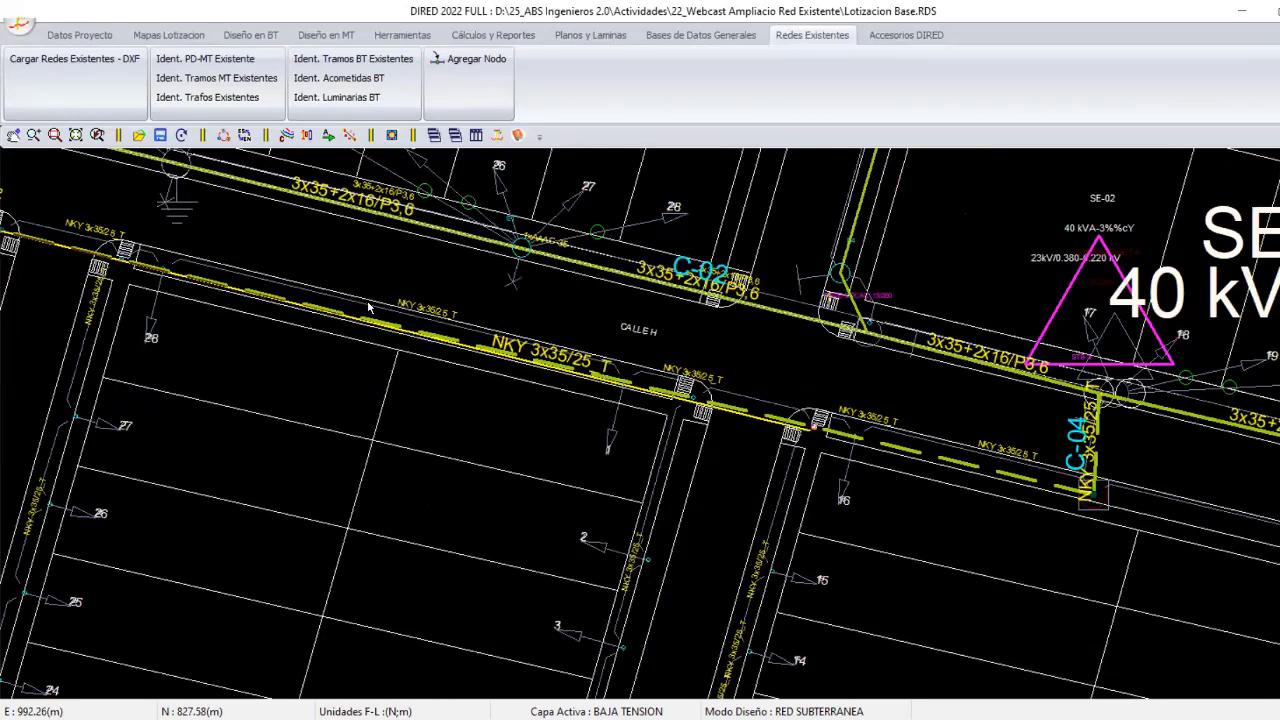
middle_drag(368, 307, 581, 332)
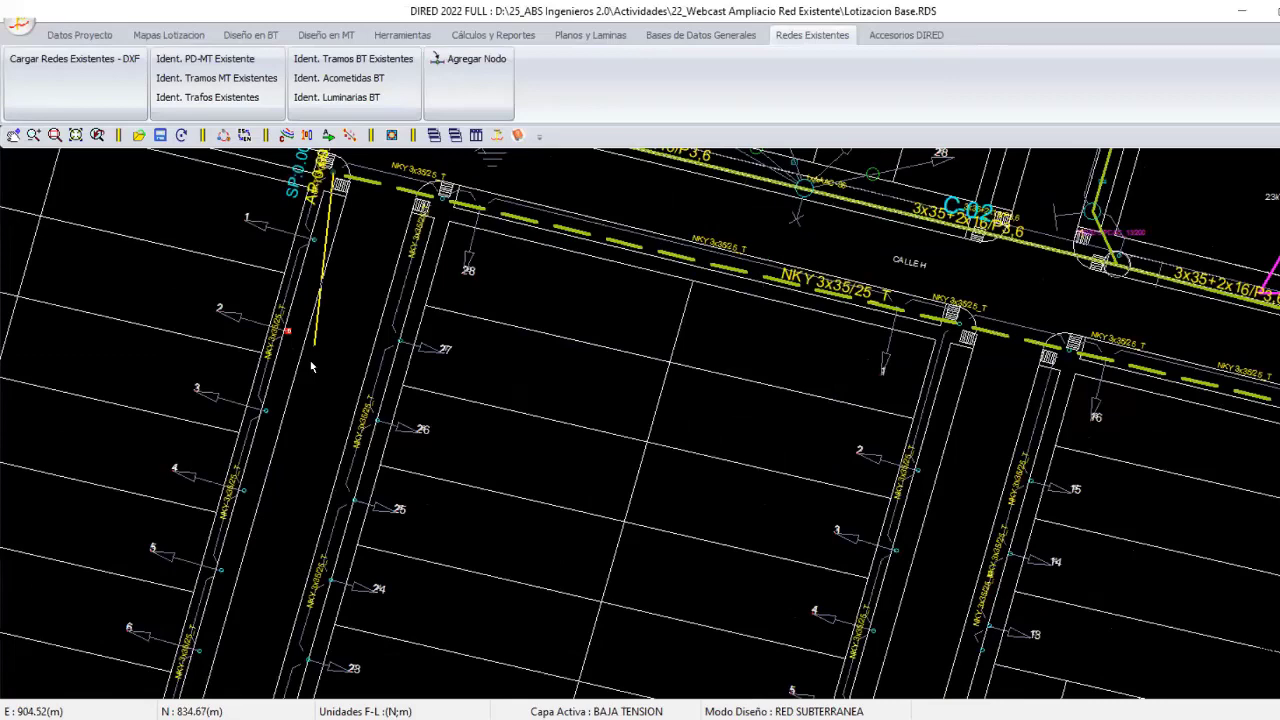
scroll(531, 456, down, 1)
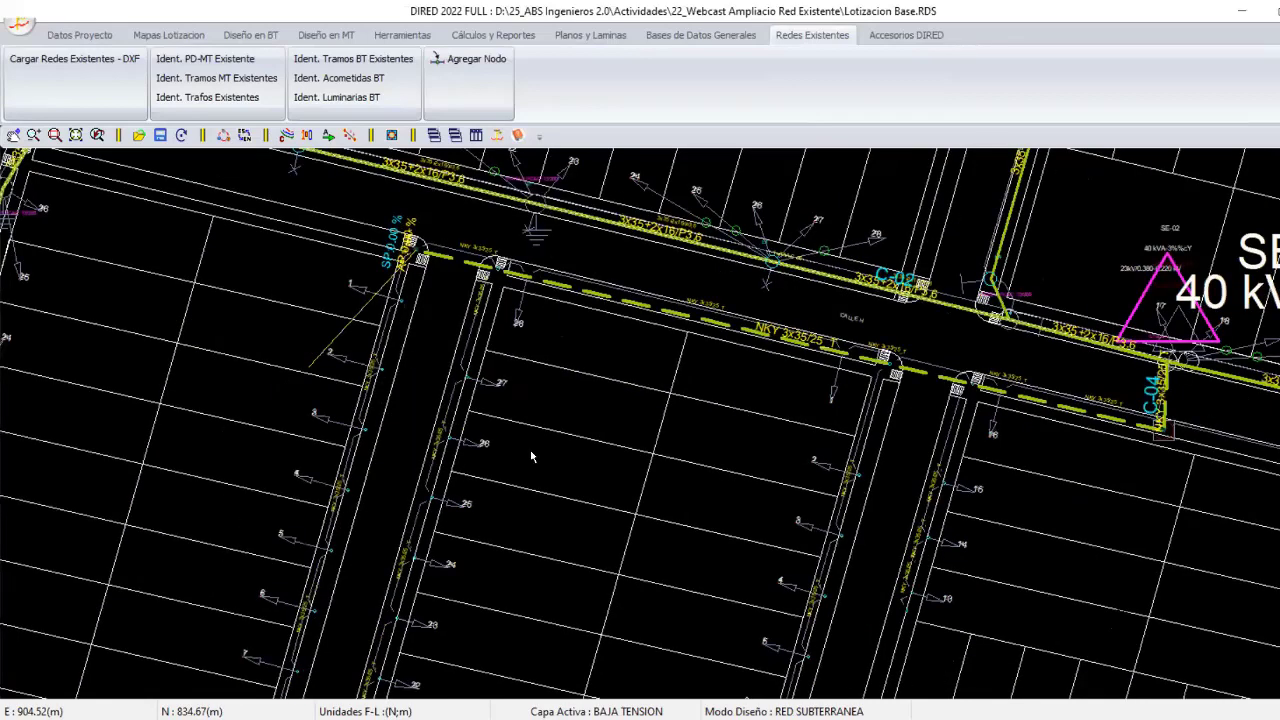
scroll(531, 456, up, 1)
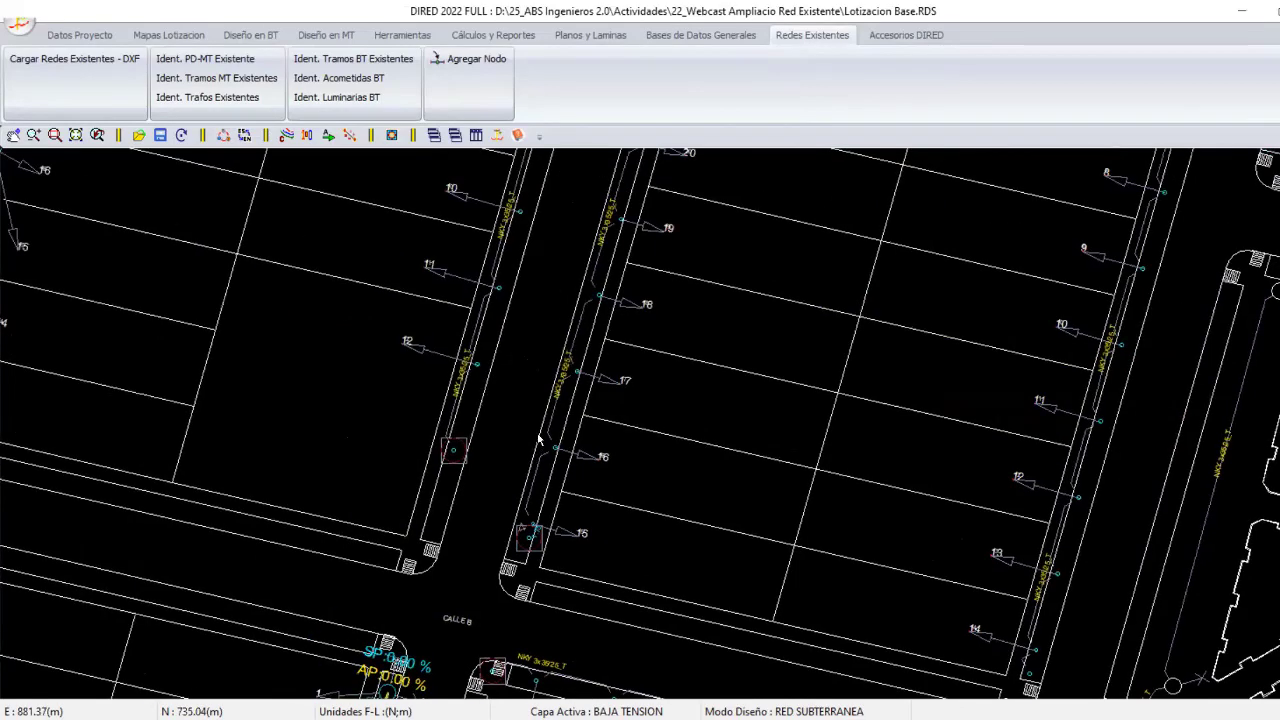
middle_drag(538, 440, 605, 460)
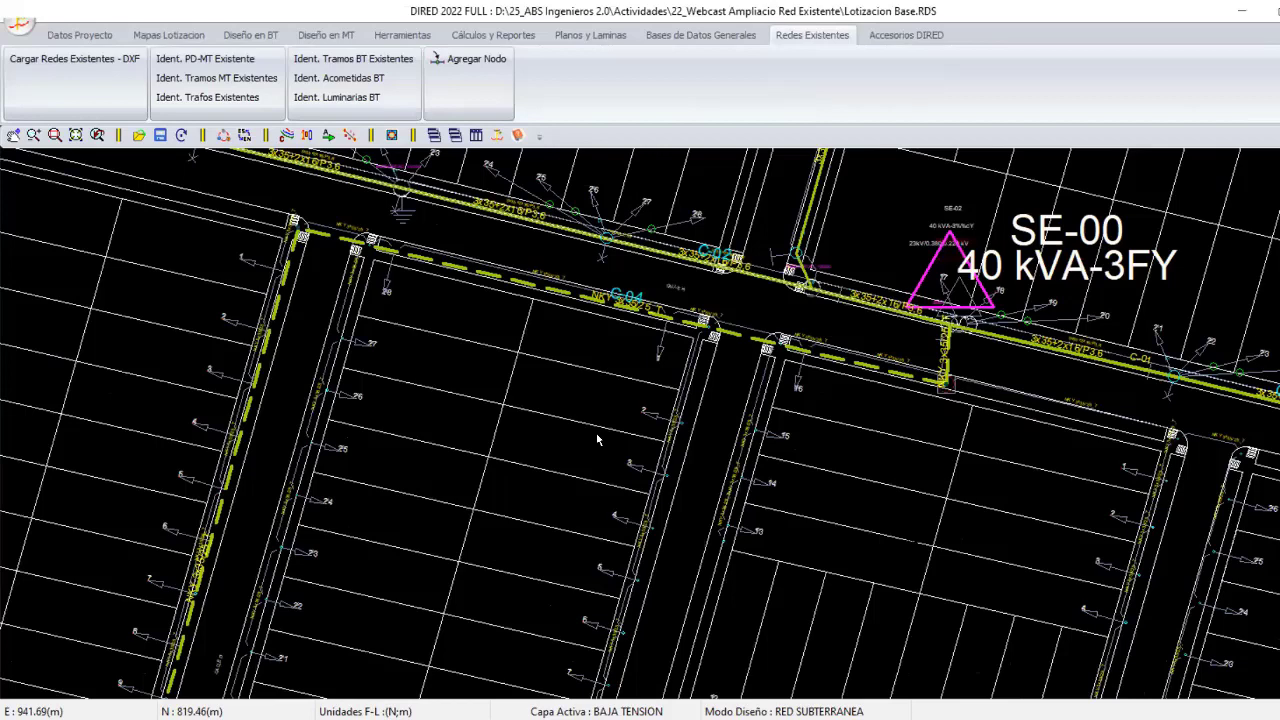
scroll(597, 440, up, 2)
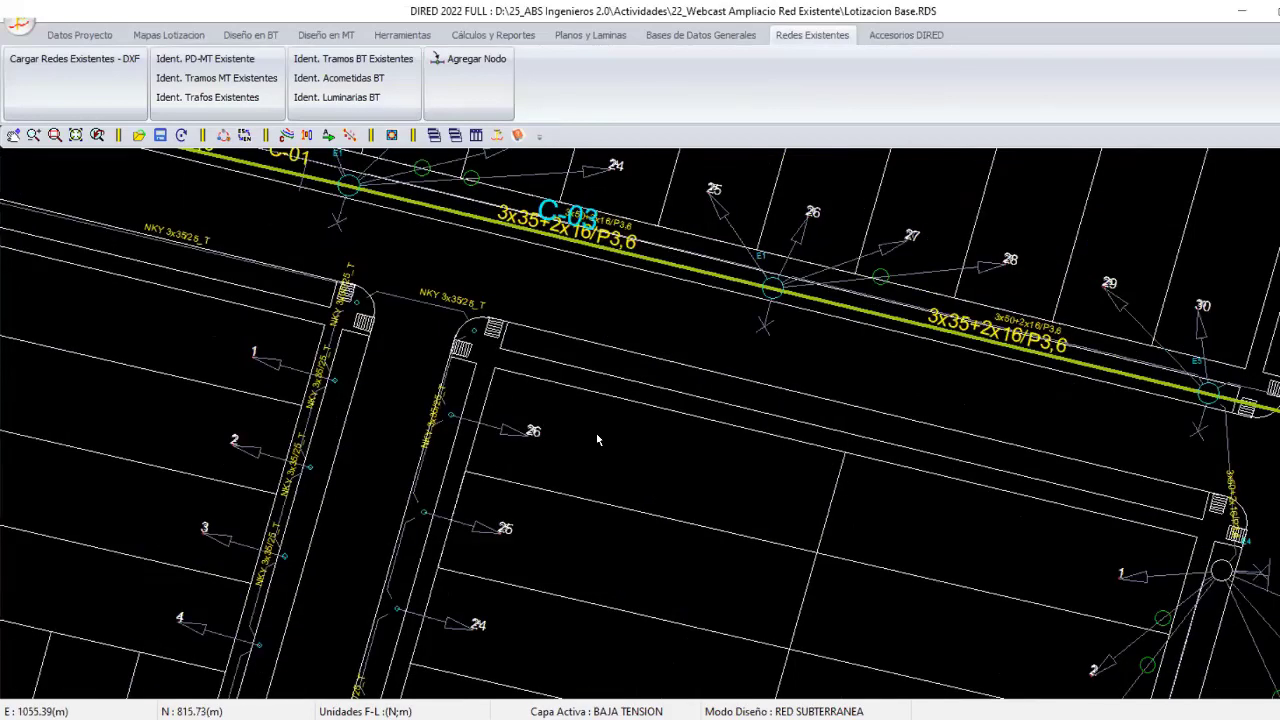
middle_drag(553, 426, 573, 432)
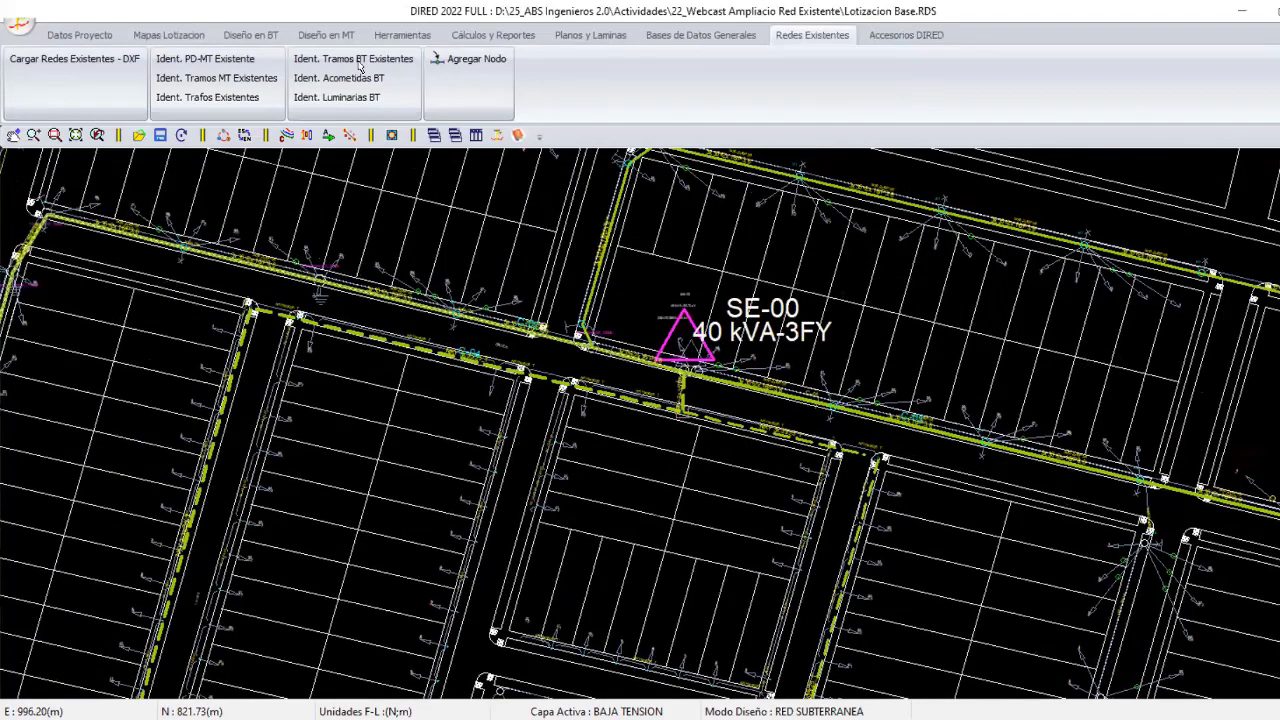
Run Ident. Tramos BT Existentes and follow the underground BT cable along the street to the plaza blocks.
click(360, 66)
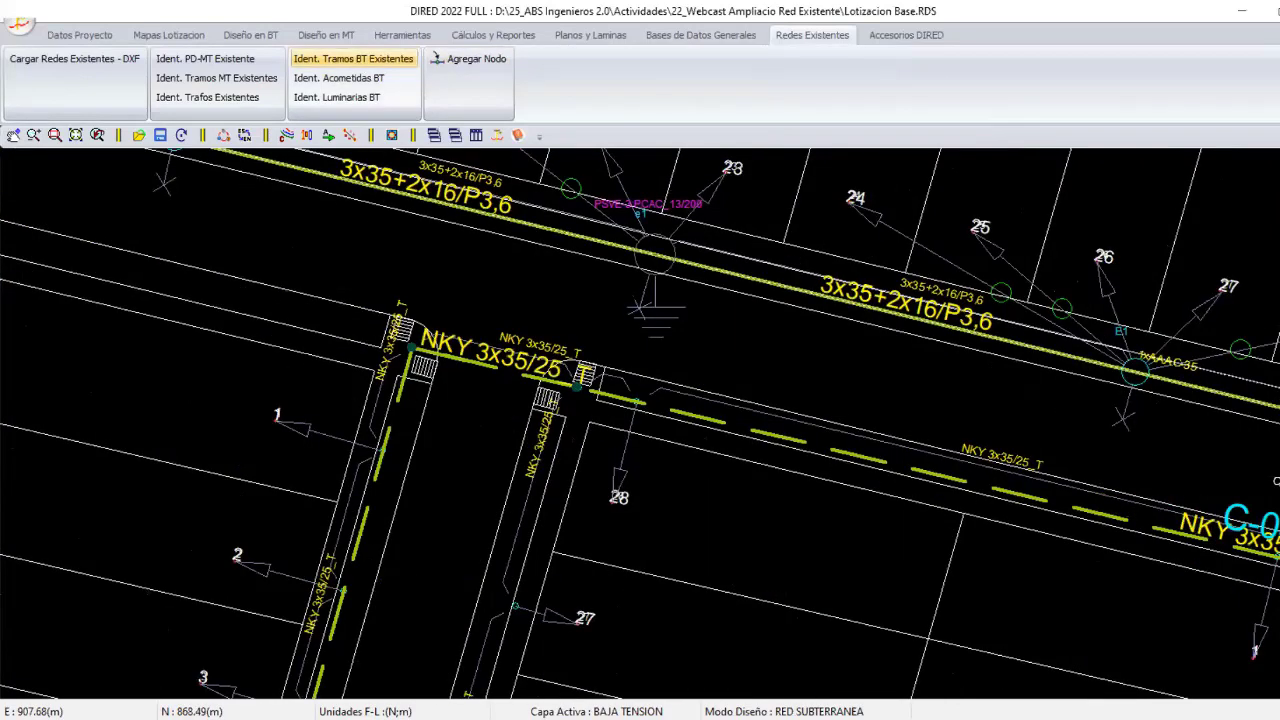
scroll(632, 271, down, 3)
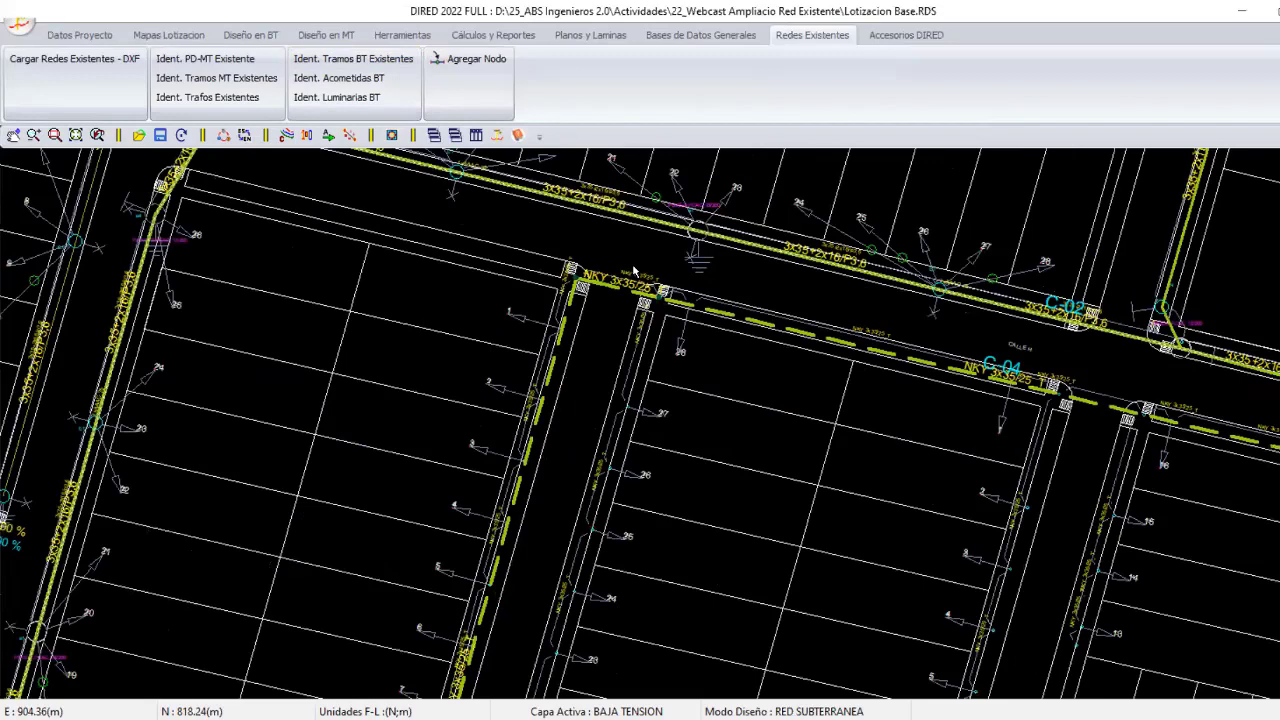
mouse_move(632, 271)
middle_down()
mouse_move(619, 504)
mouse_move(646, 496)
middle_up()
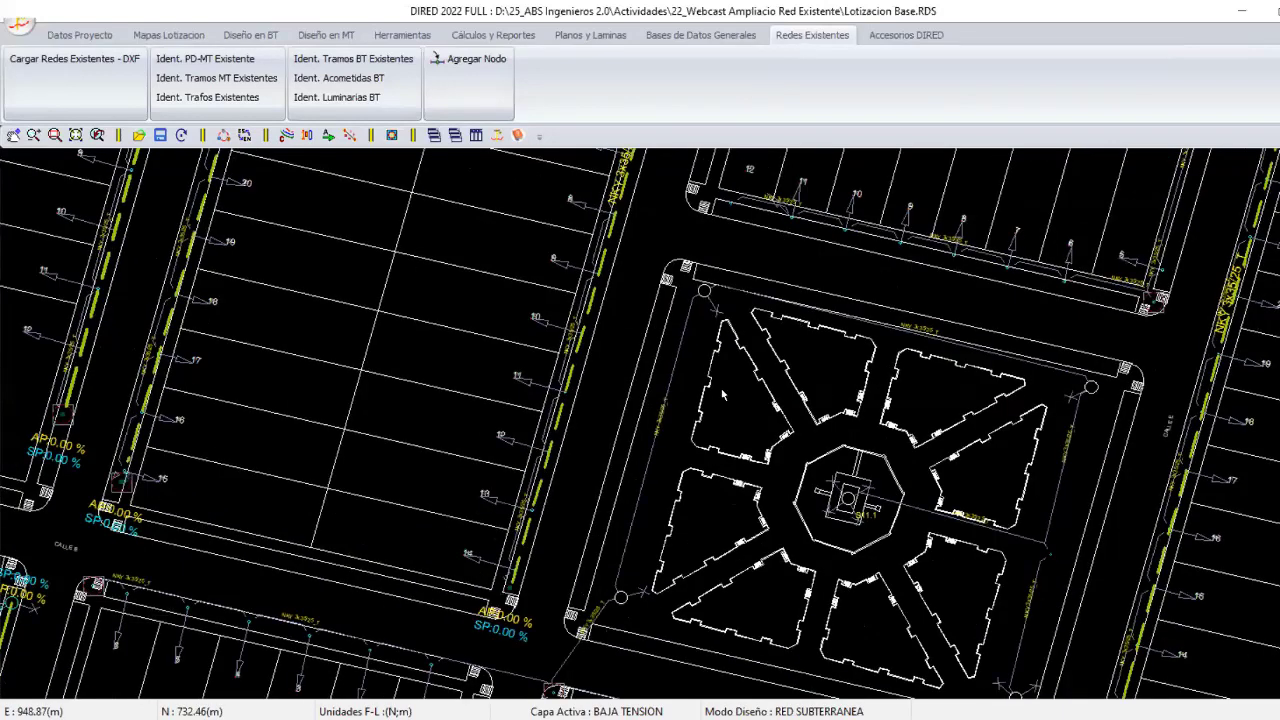
middle_drag(722, 395, 702, 484)
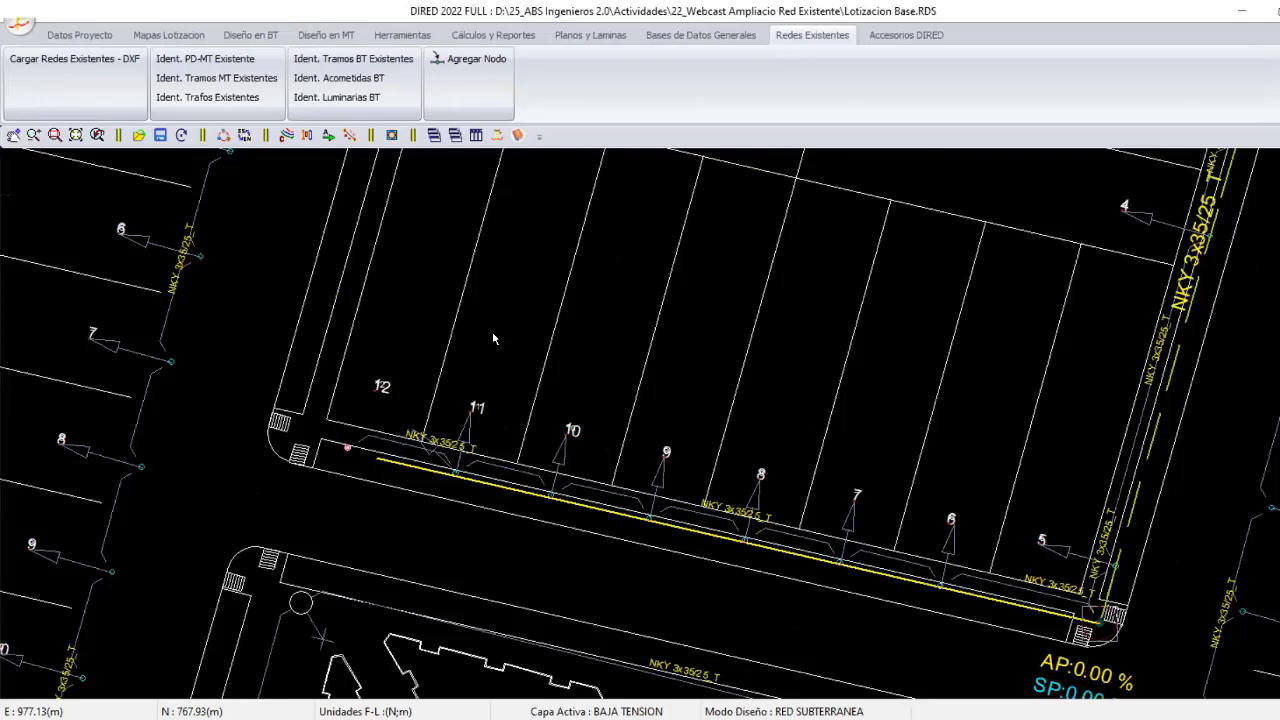
scroll(493, 339, down, 3)
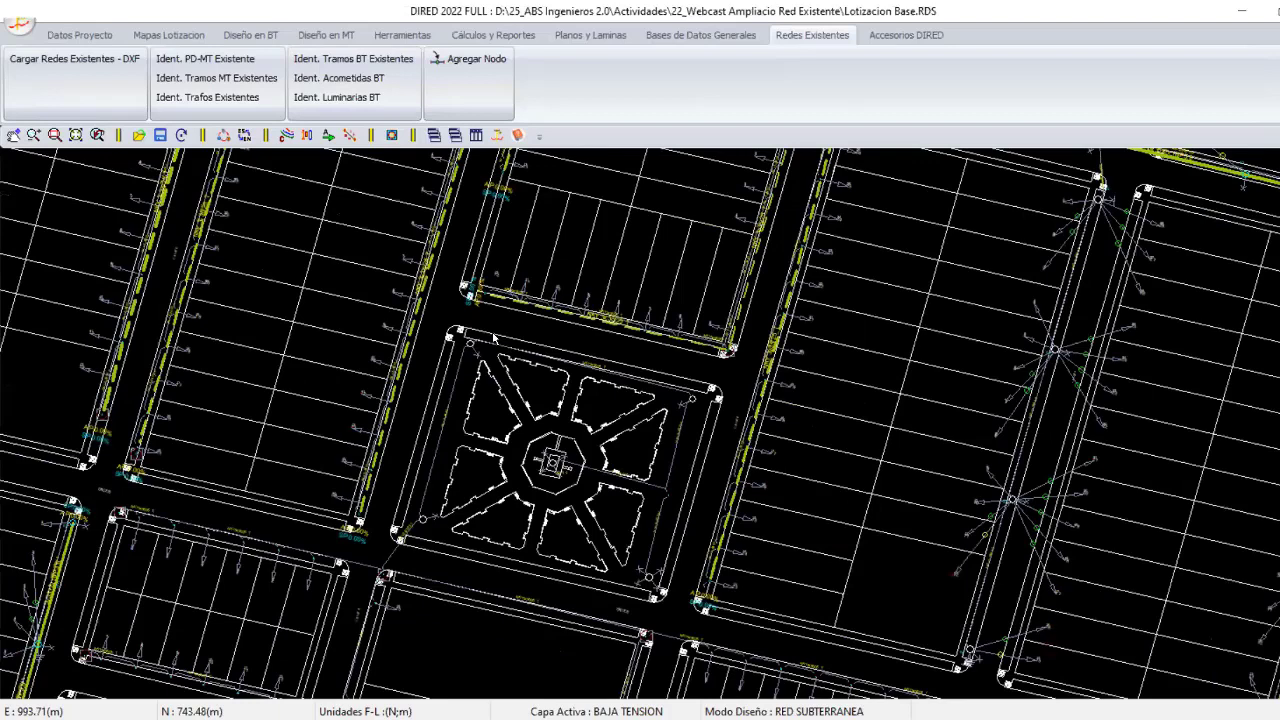
scroll(680, 348, up, 2)
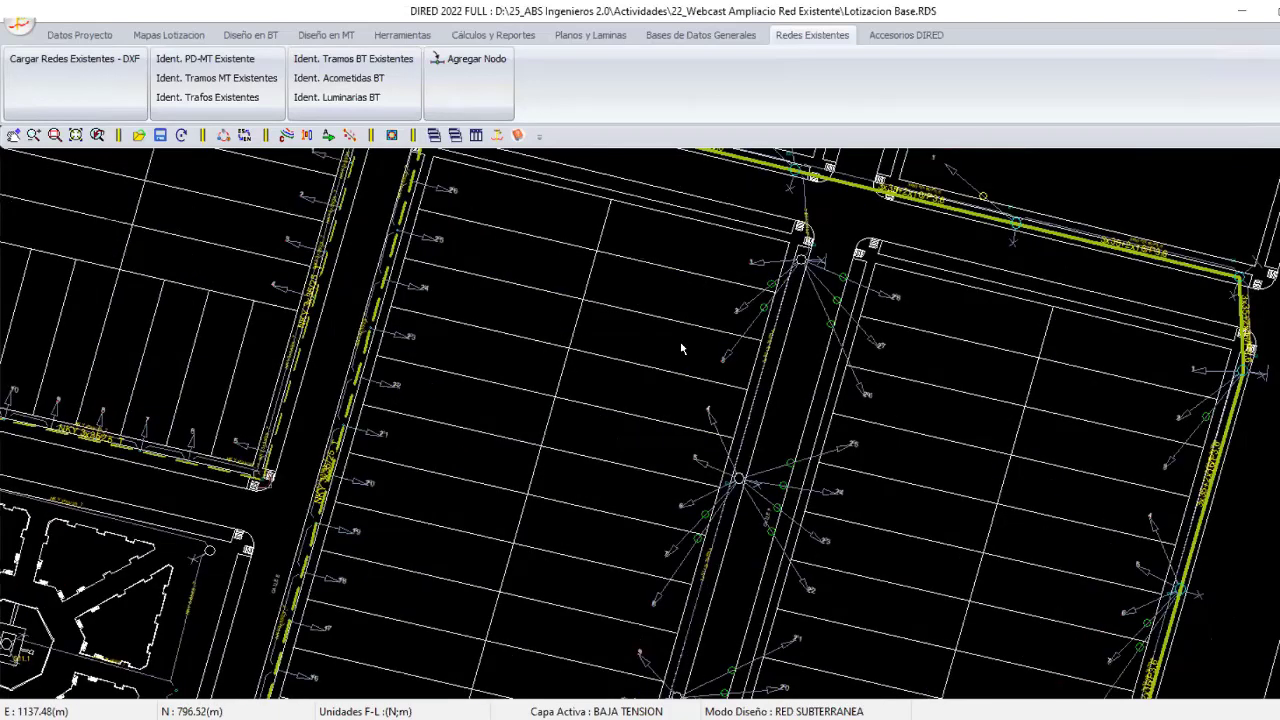
scroll(681, 348, up, 3)
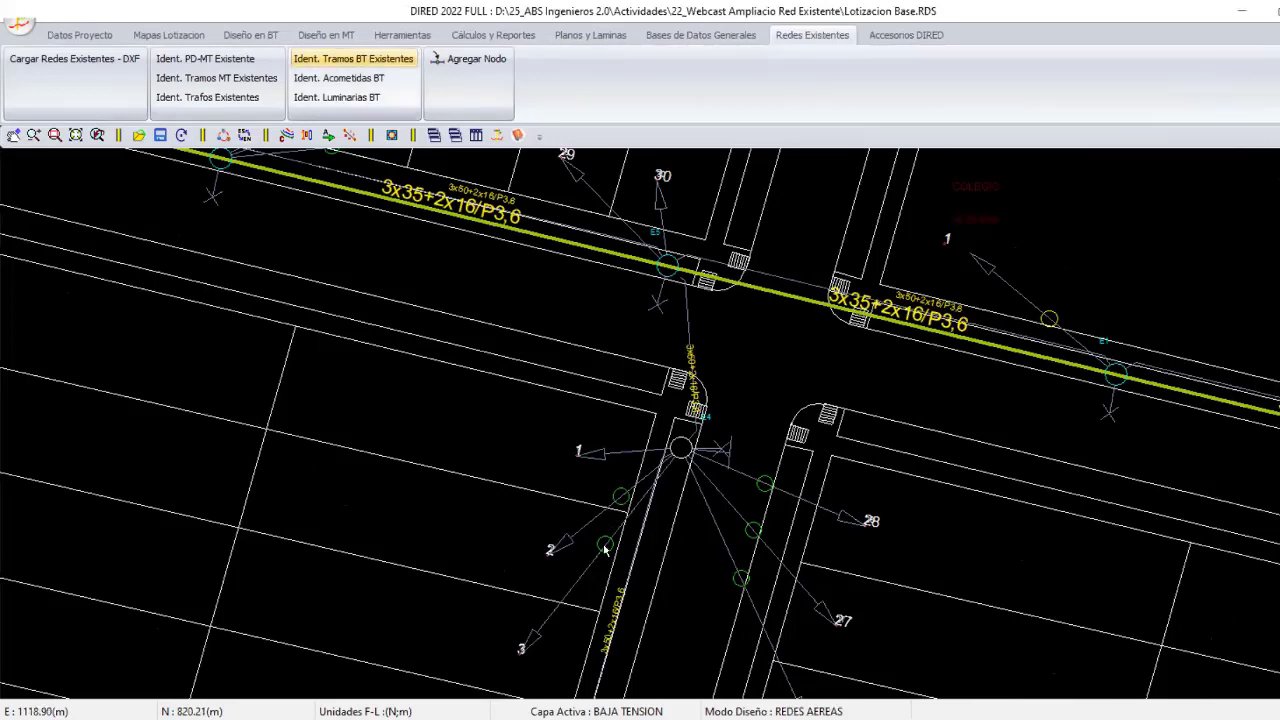
Pan and zoom block by block around the plaza, reviewing the aerial BT runs and their AP/SP labels.
middle_drag(604, 548, 665, 203)
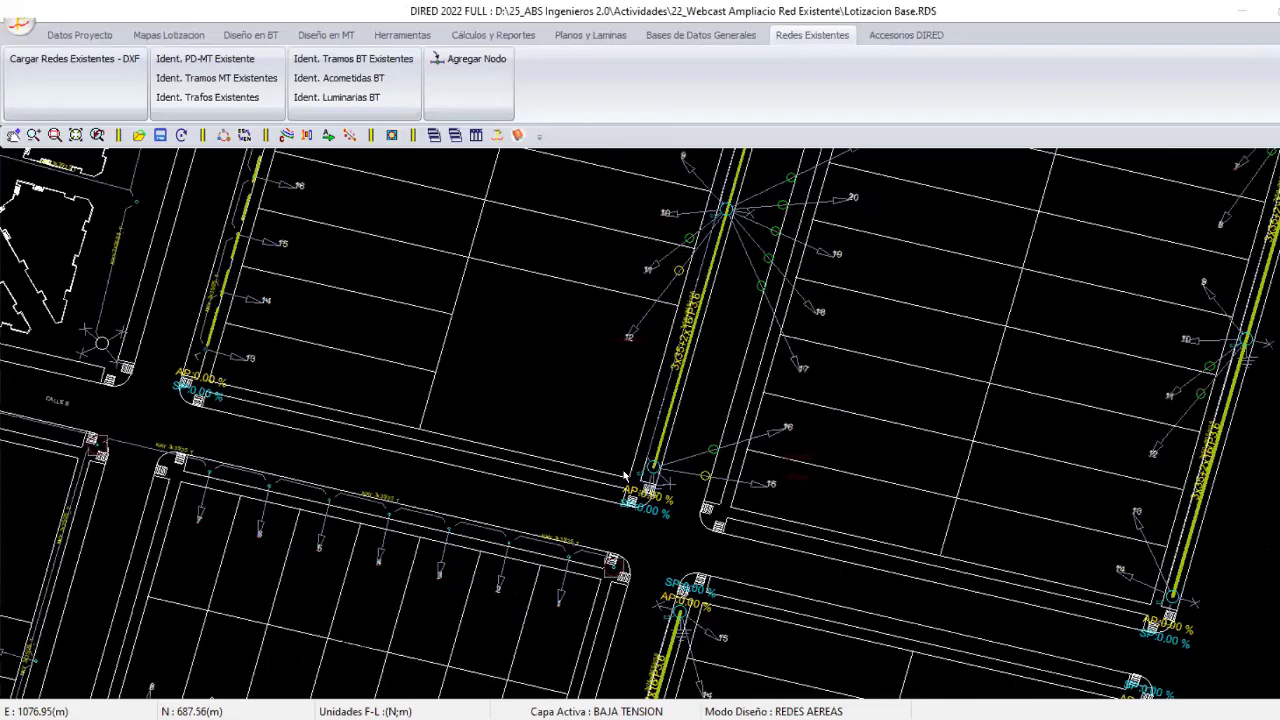
scroll(623, 476, down, 1)
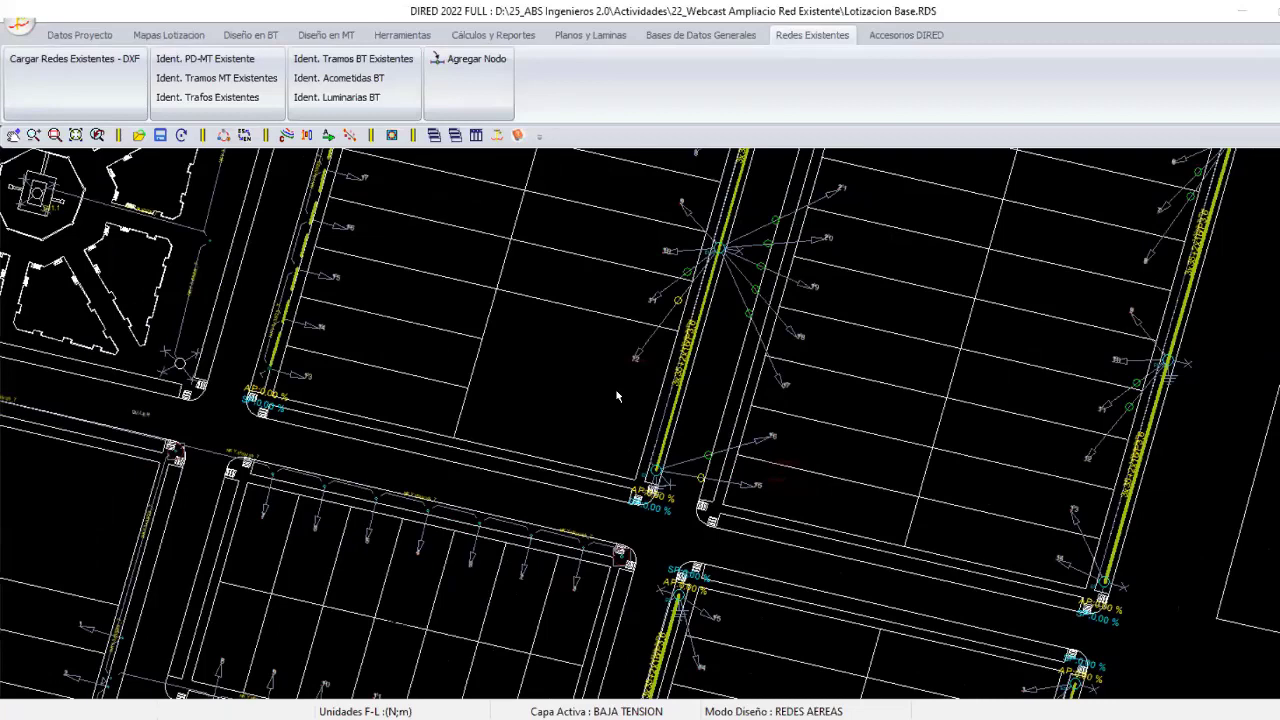
middle_drag(663, 260, 744, 352)
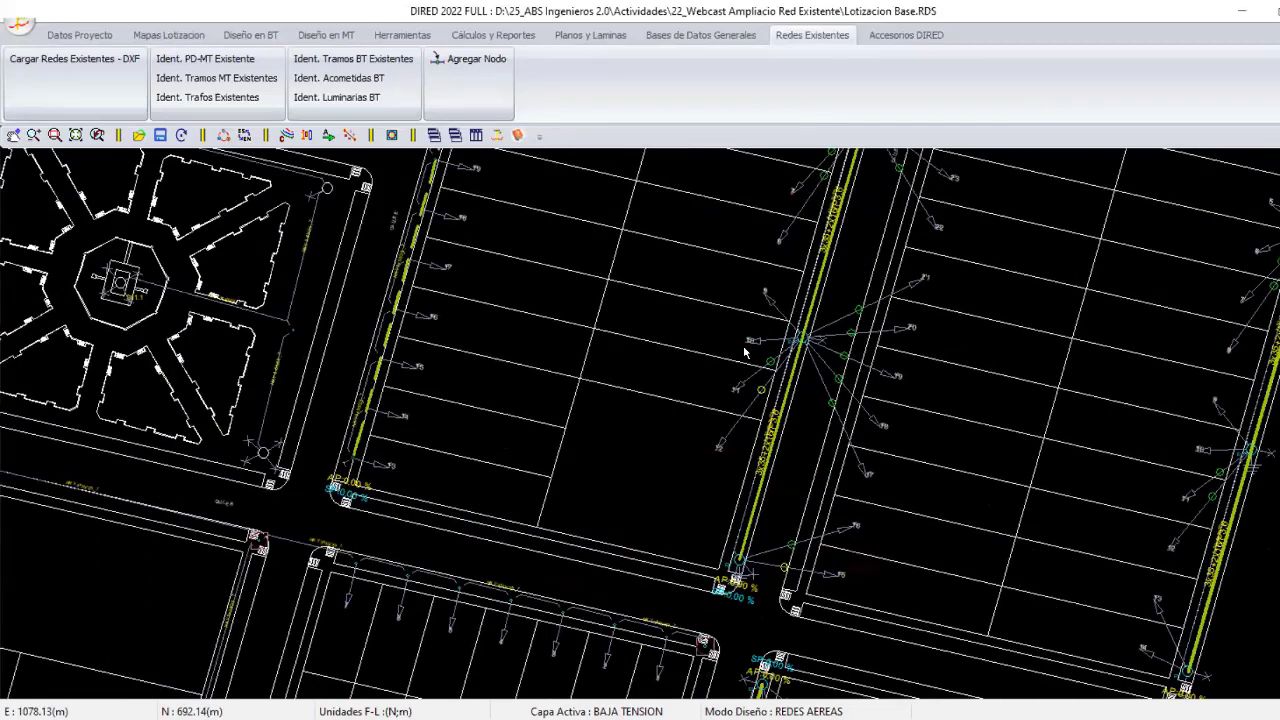
middle_drag(744, 352, 1200, 600)
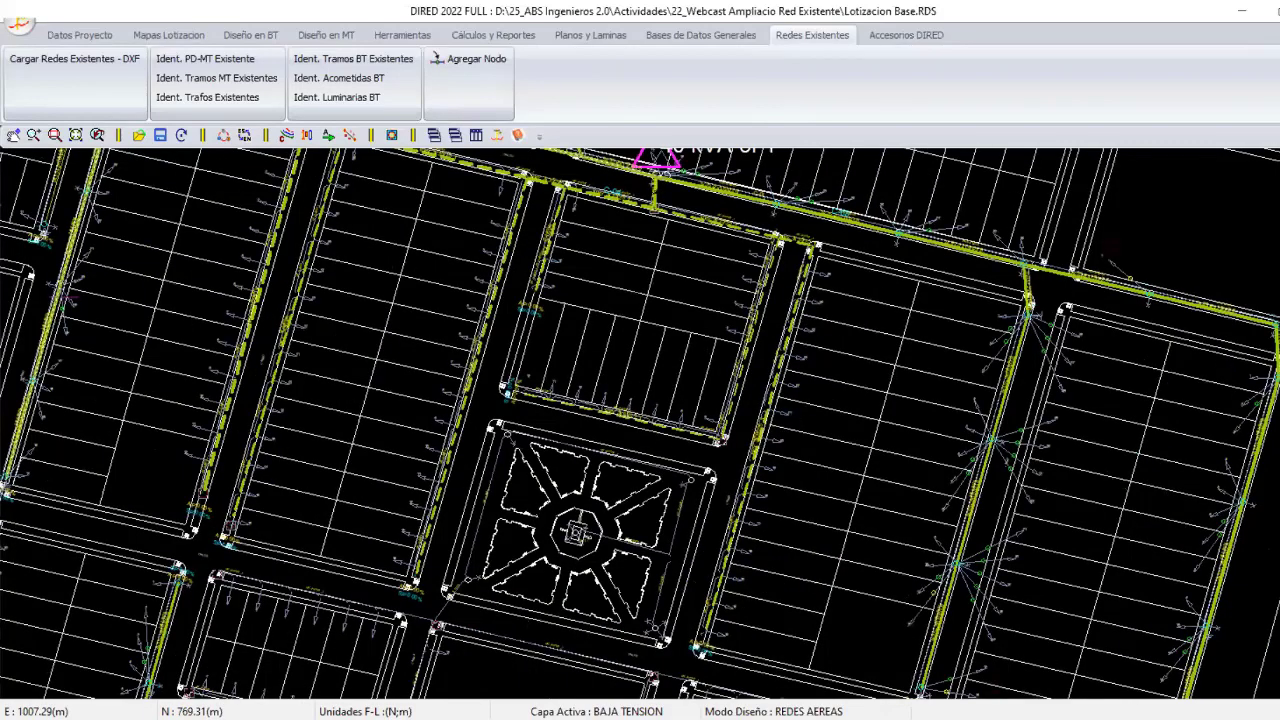
scroll(640, 420, up, 3)
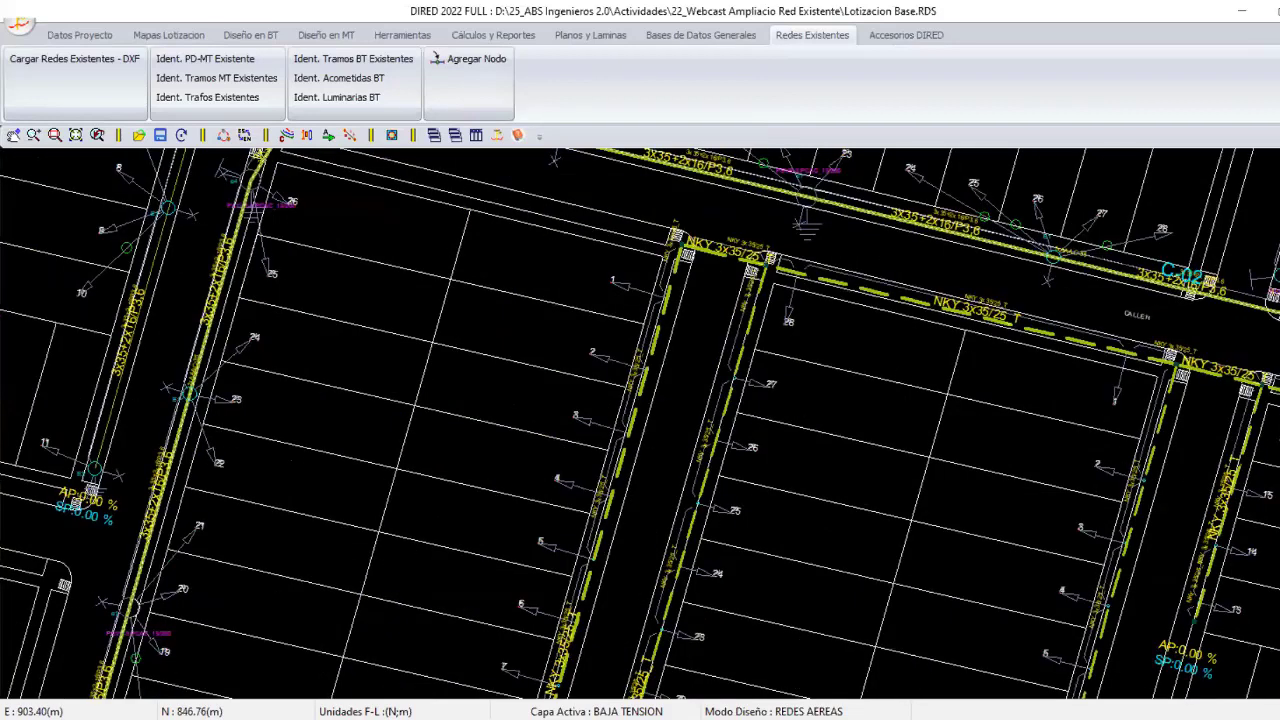
middle_drag(620, 600, 645, 188)
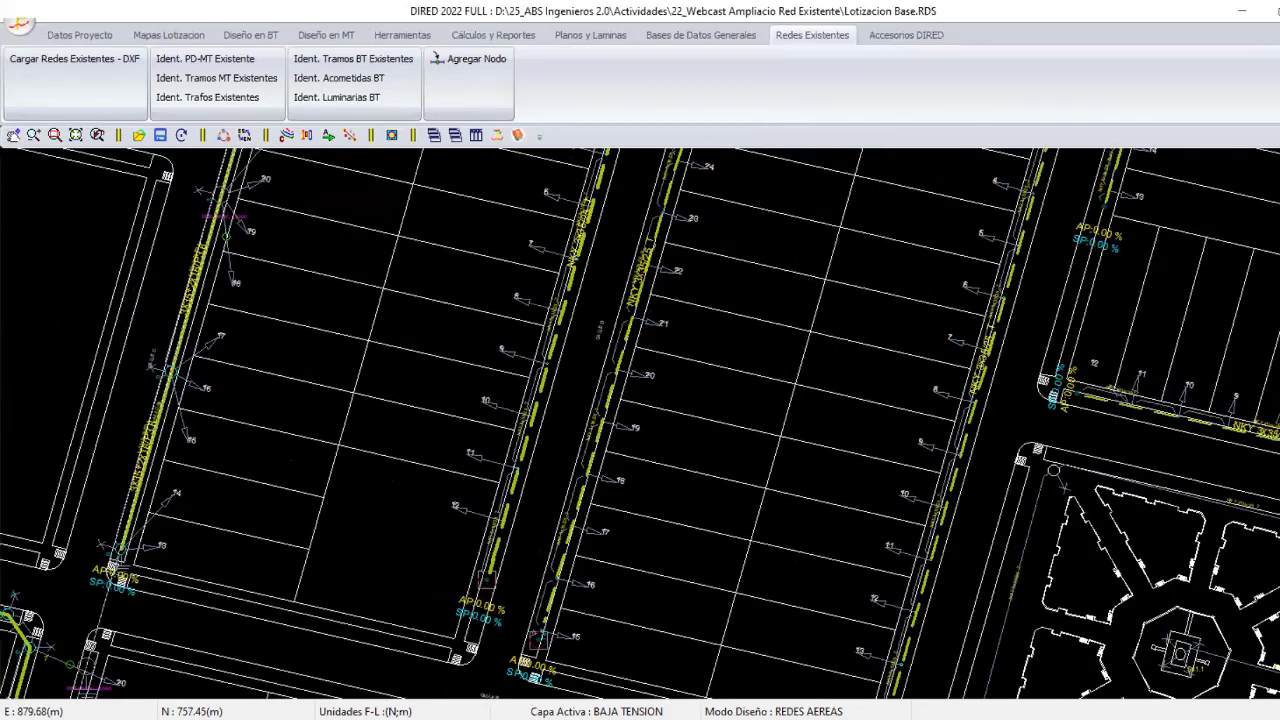
middle_drag(571, 280, 535, 368)
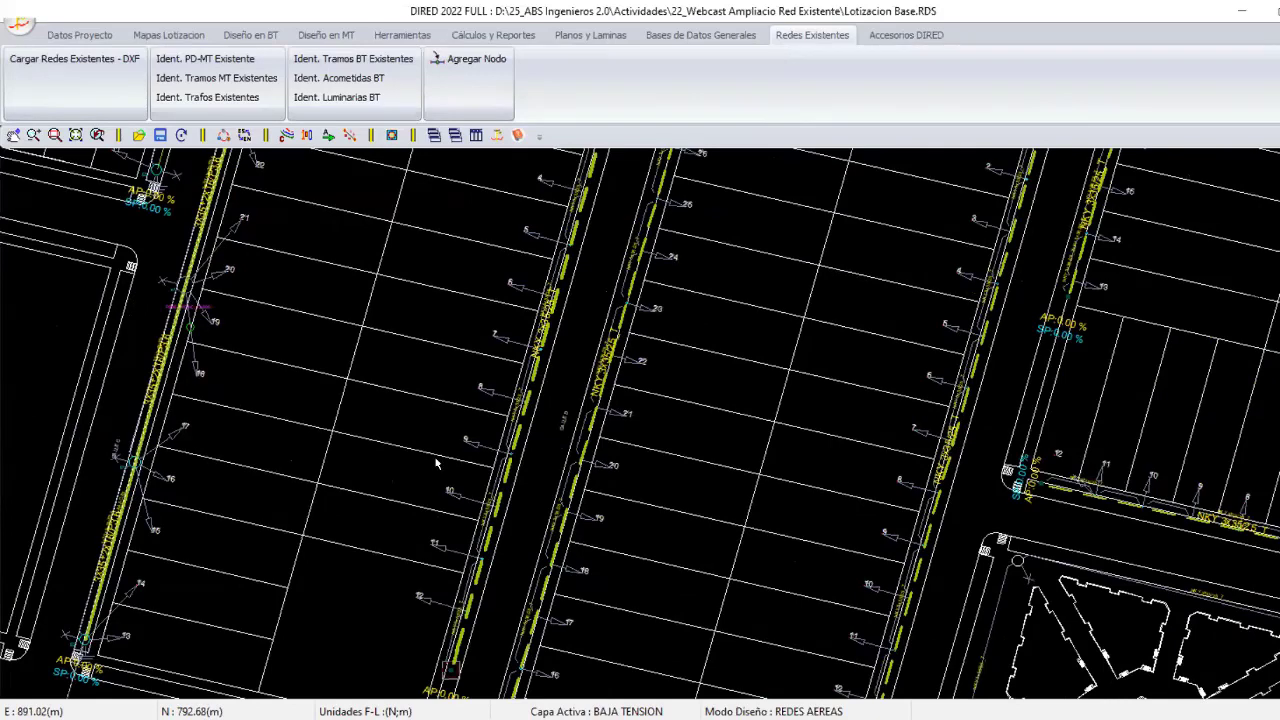
scroll(576, 436, down, 2)
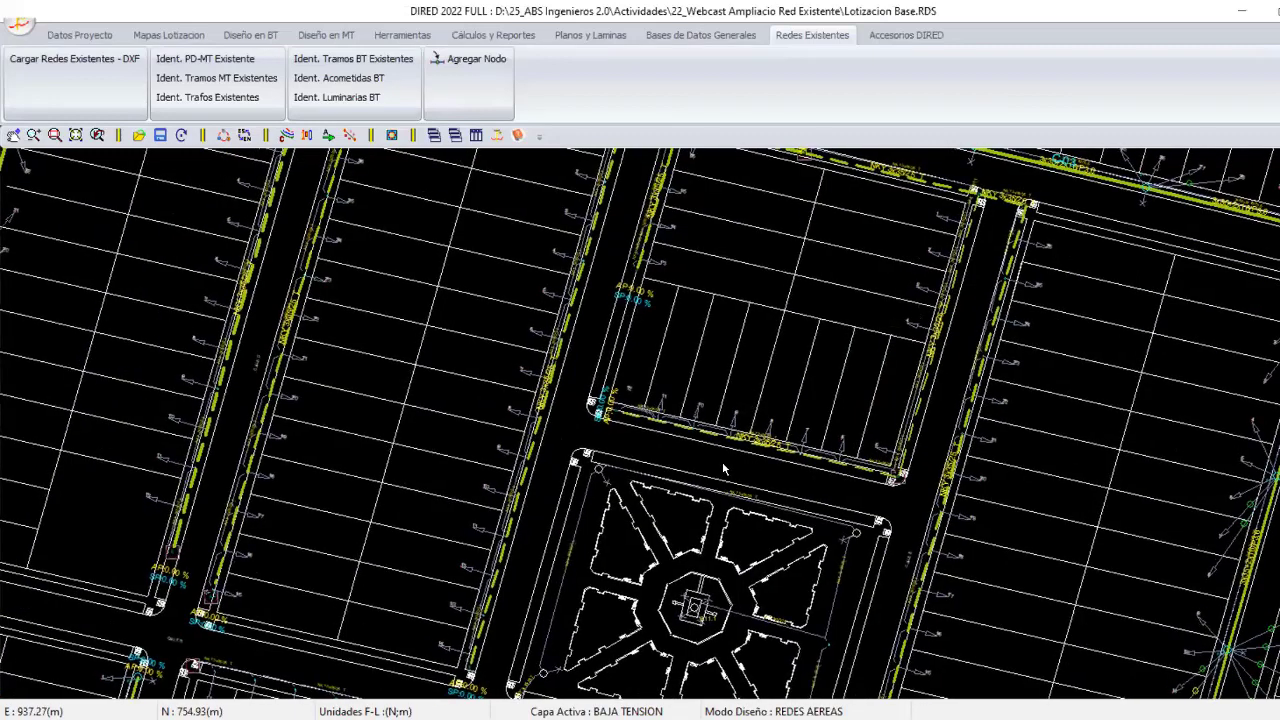
scroll(621, 380, up, 3)
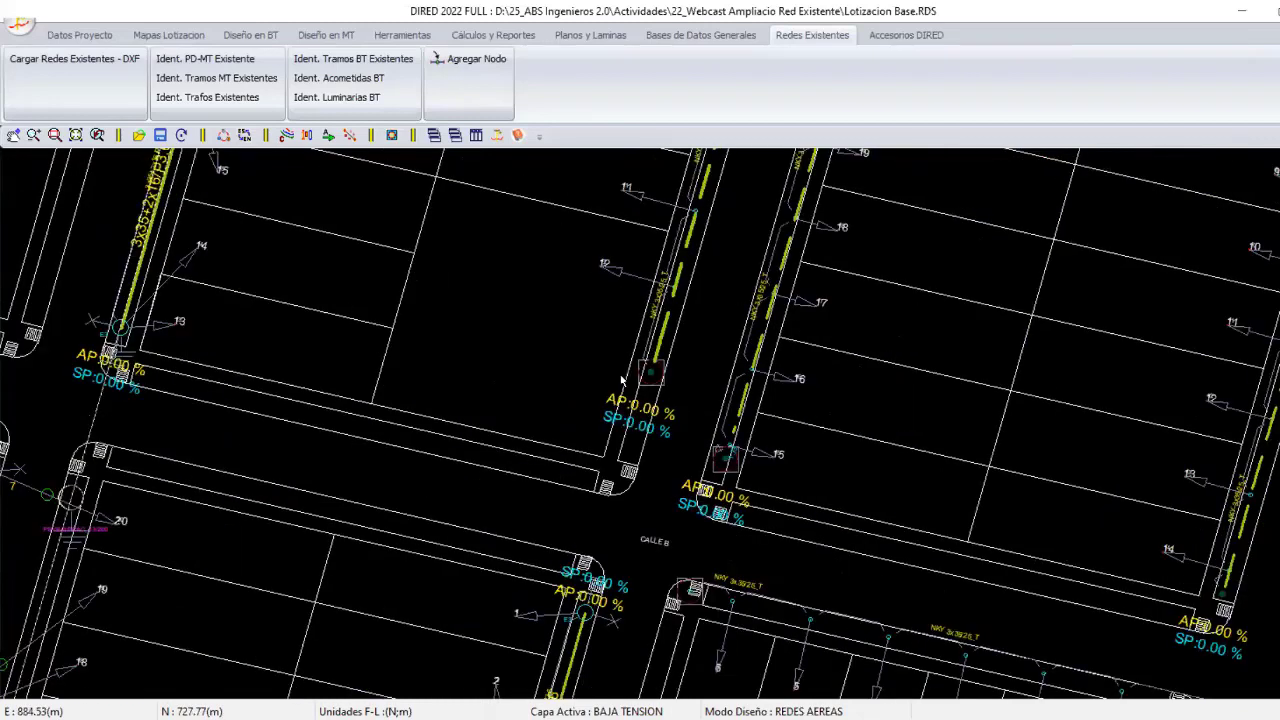
scroll(621, 380, down, 3)
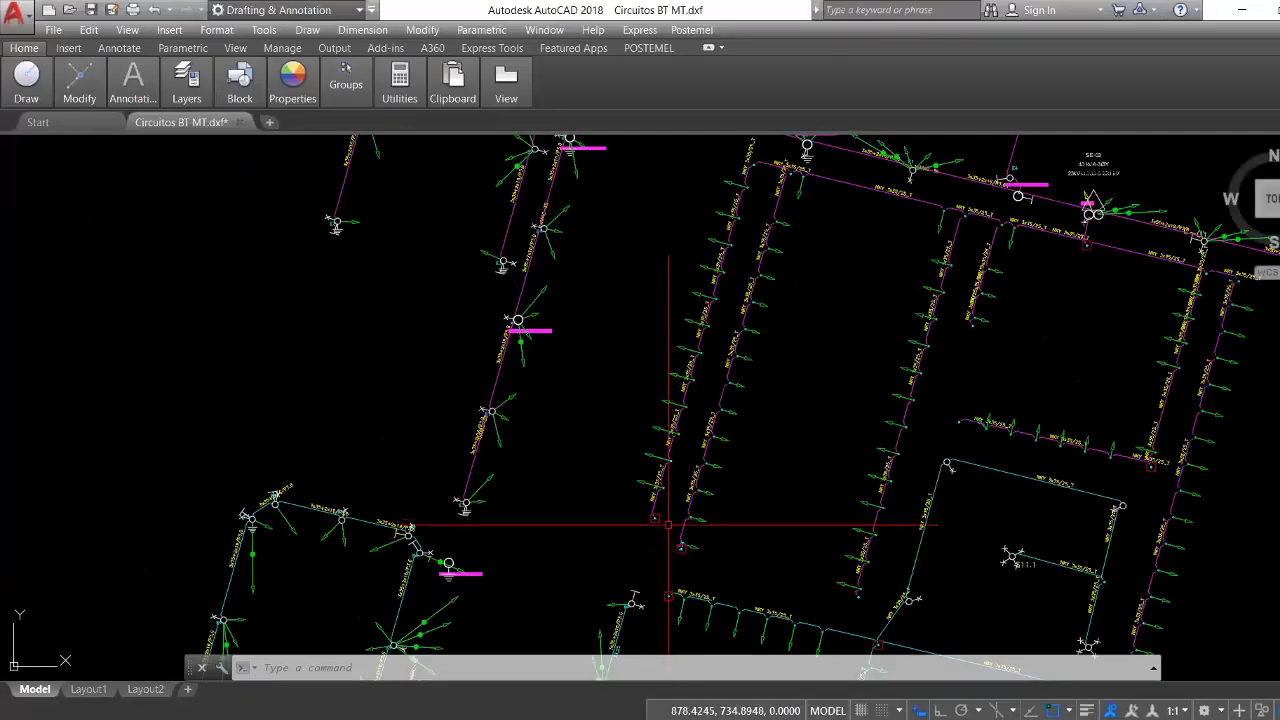
Inspect the NKY 3x35/25_T cable junctions in Circuitos BT MT.dxf, then return to DIRED.
scroll(671, 491, up, 5)
scroll(695, 538, up, 2)
scroll(720, 490, down, 4)
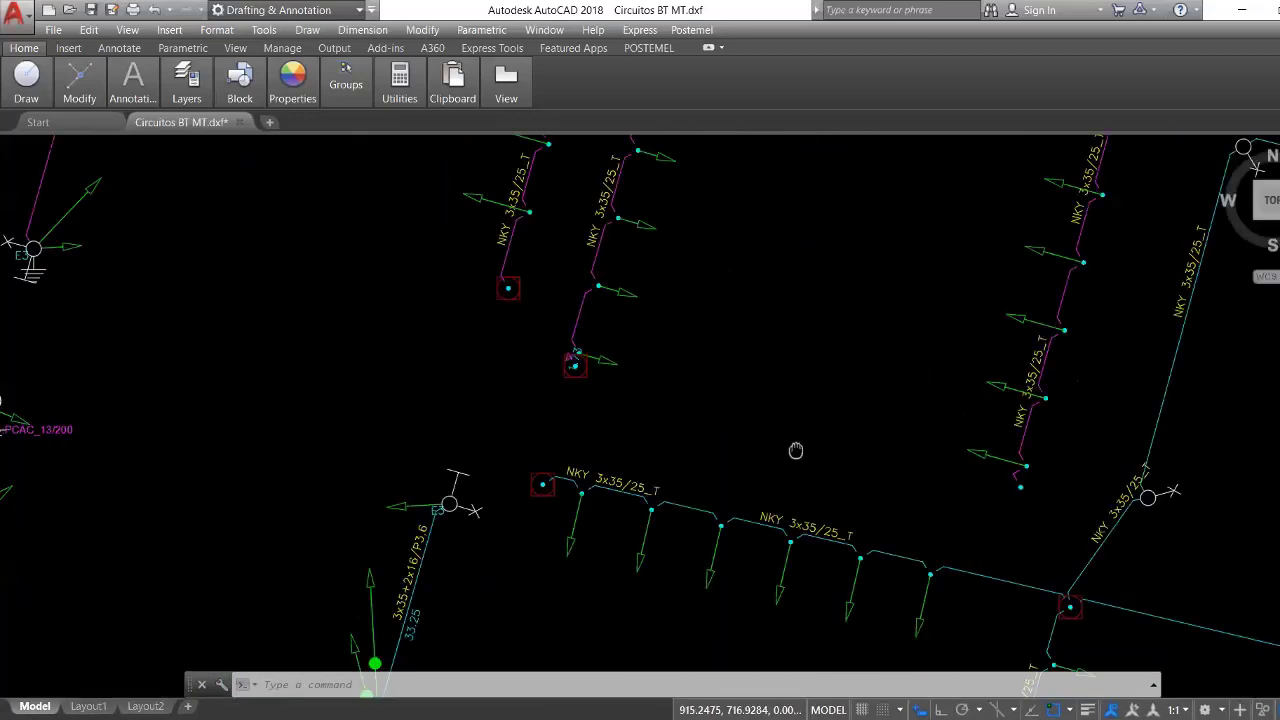
mouse_move(794, 449)
middle_down()
mouse_move(651, 506)
mouse_move(484, 508)
middle_up()
scroll(620, 460, up, 2)
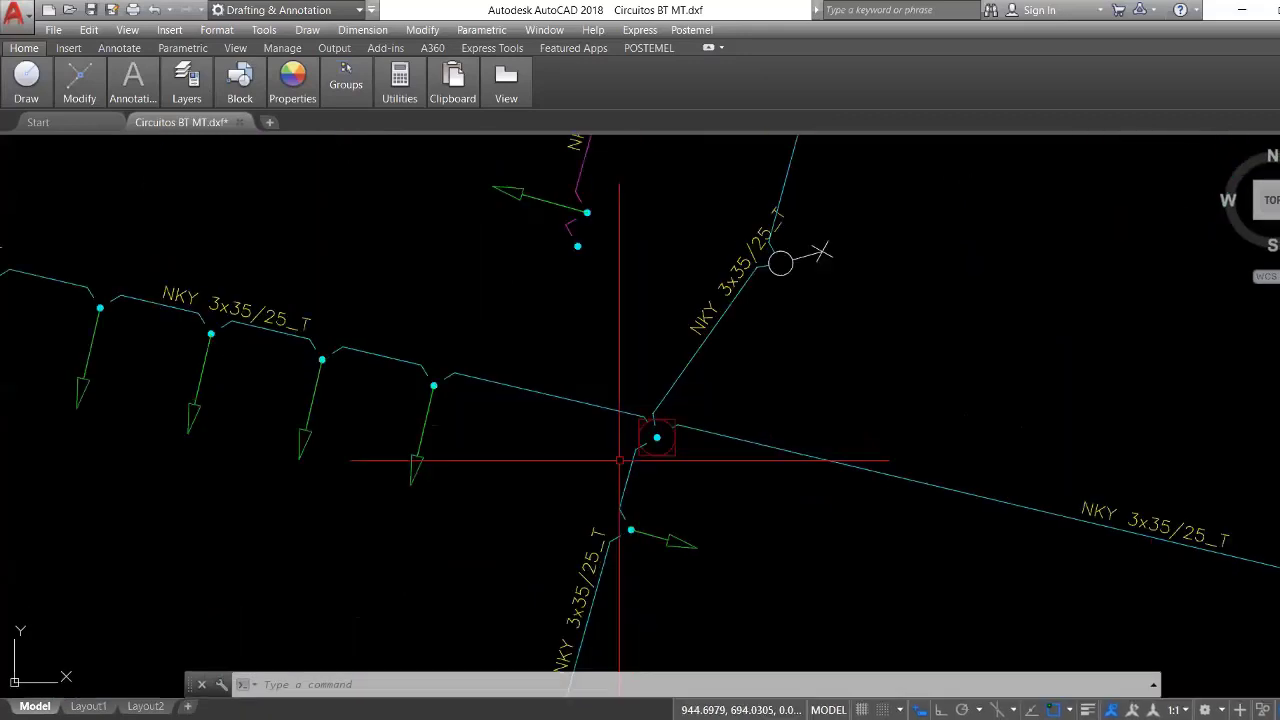
scroll(620, 460, up, 2)
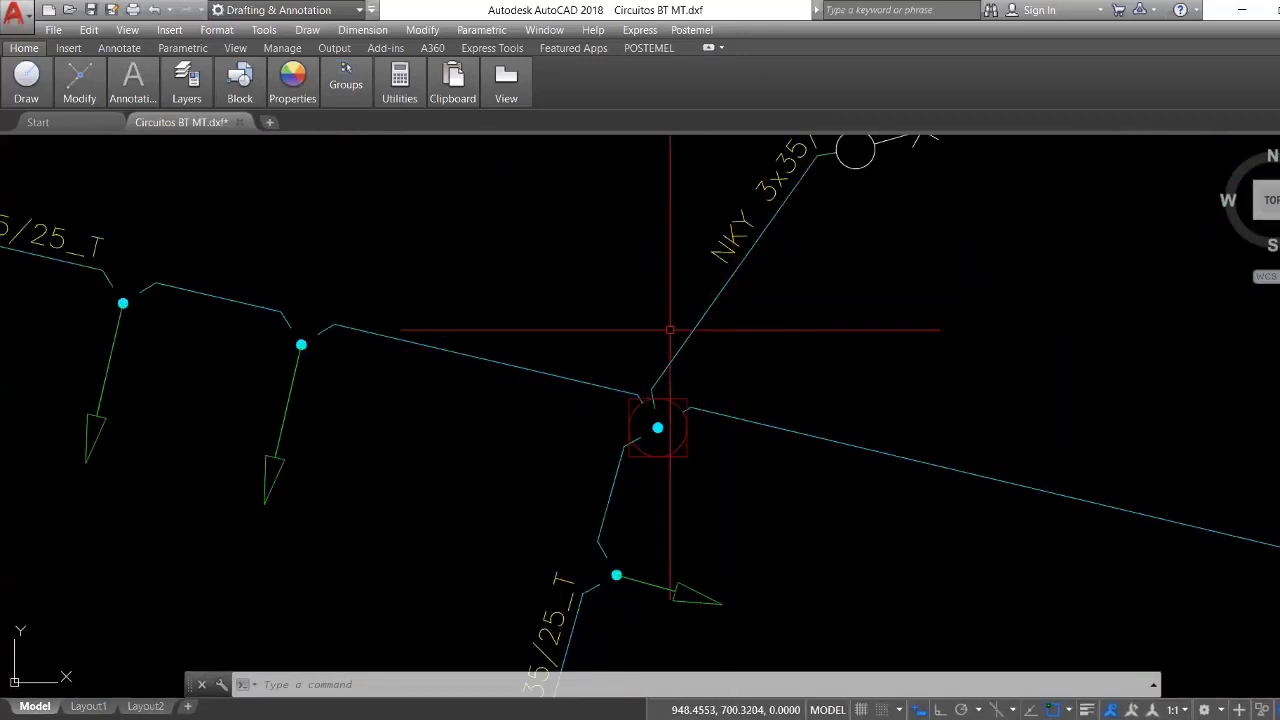
scroll(640, 455, down, 3)
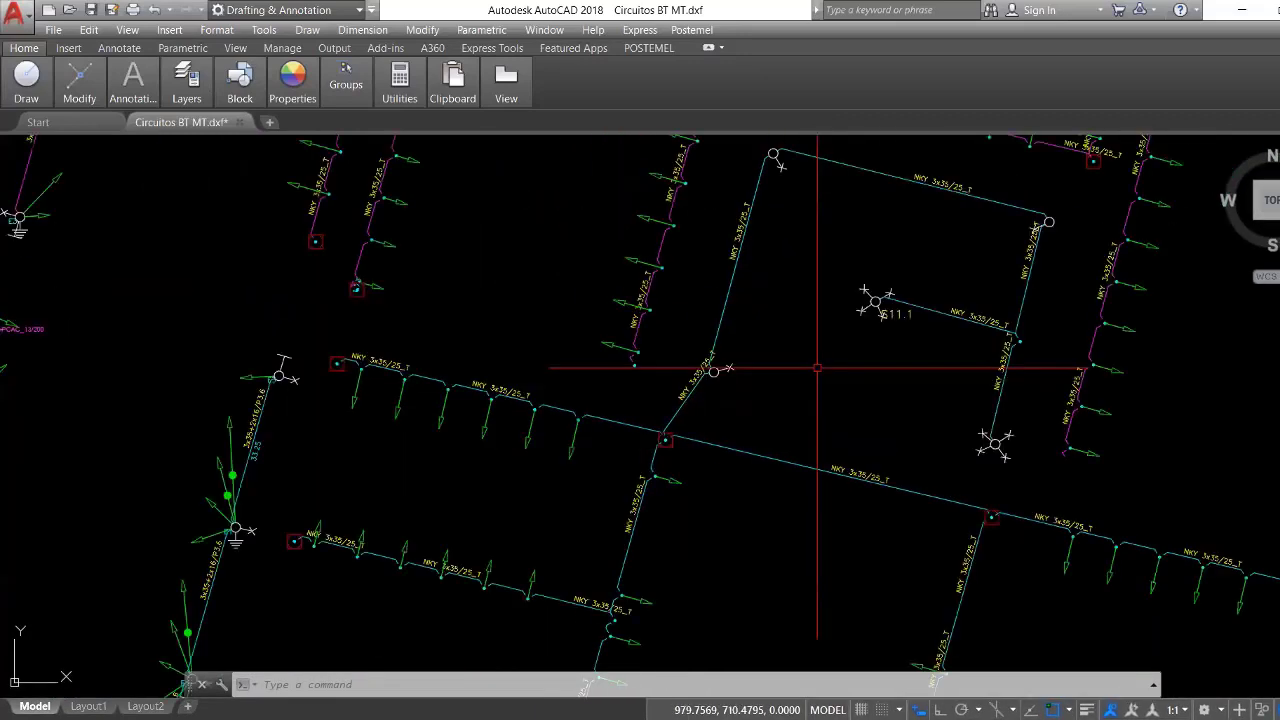
scroll(818, 368, down, 2)
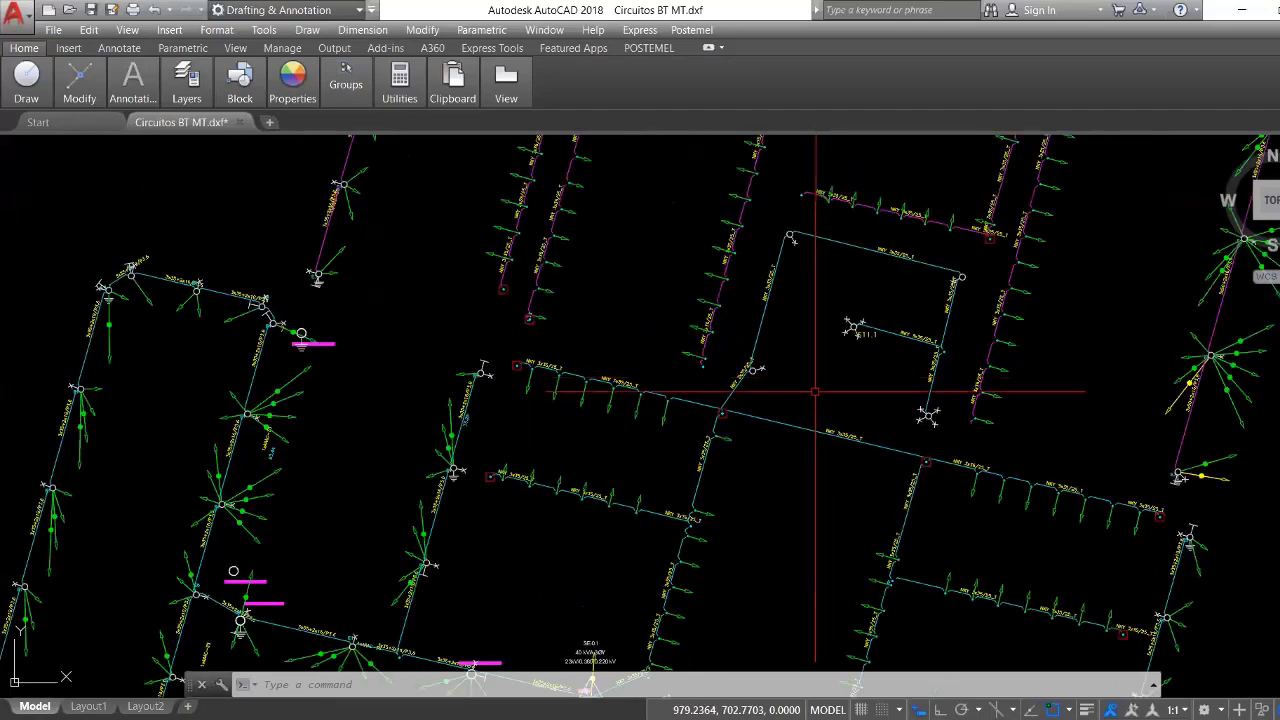
scroll(740, 366, up, 5)
scroll(740, 366, down, 2)
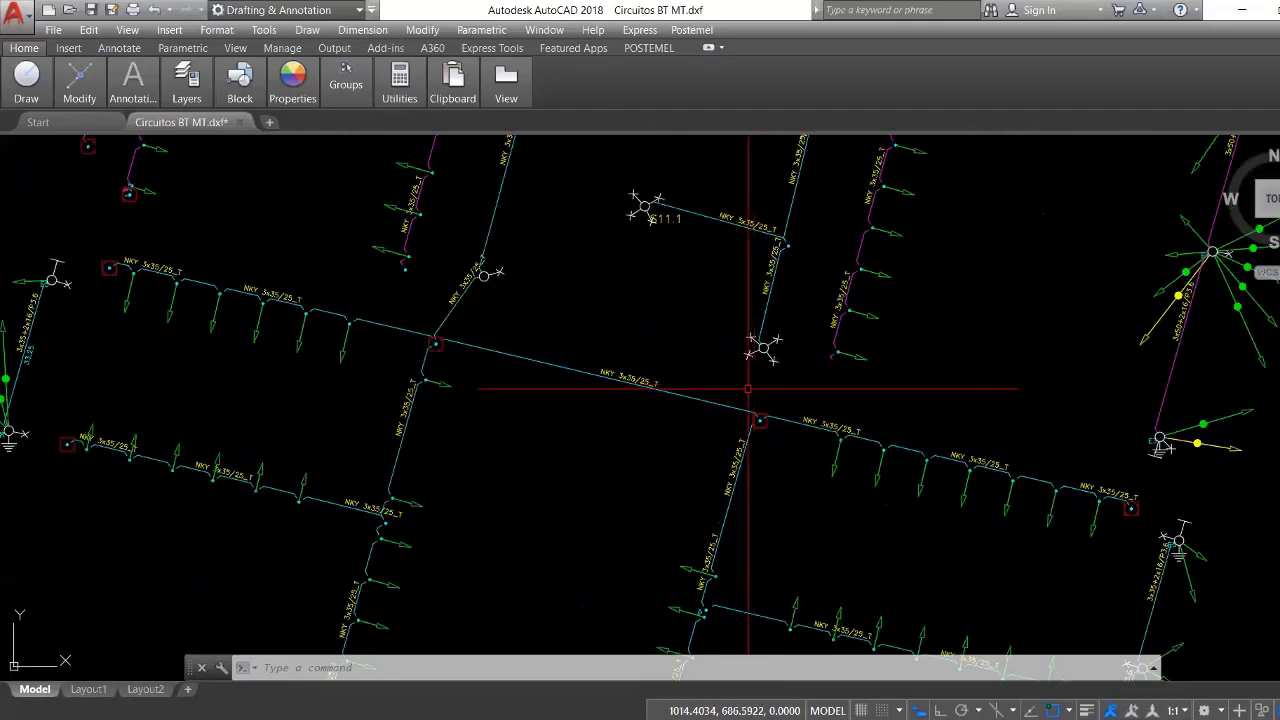
scroll(748, 389, up, 2)
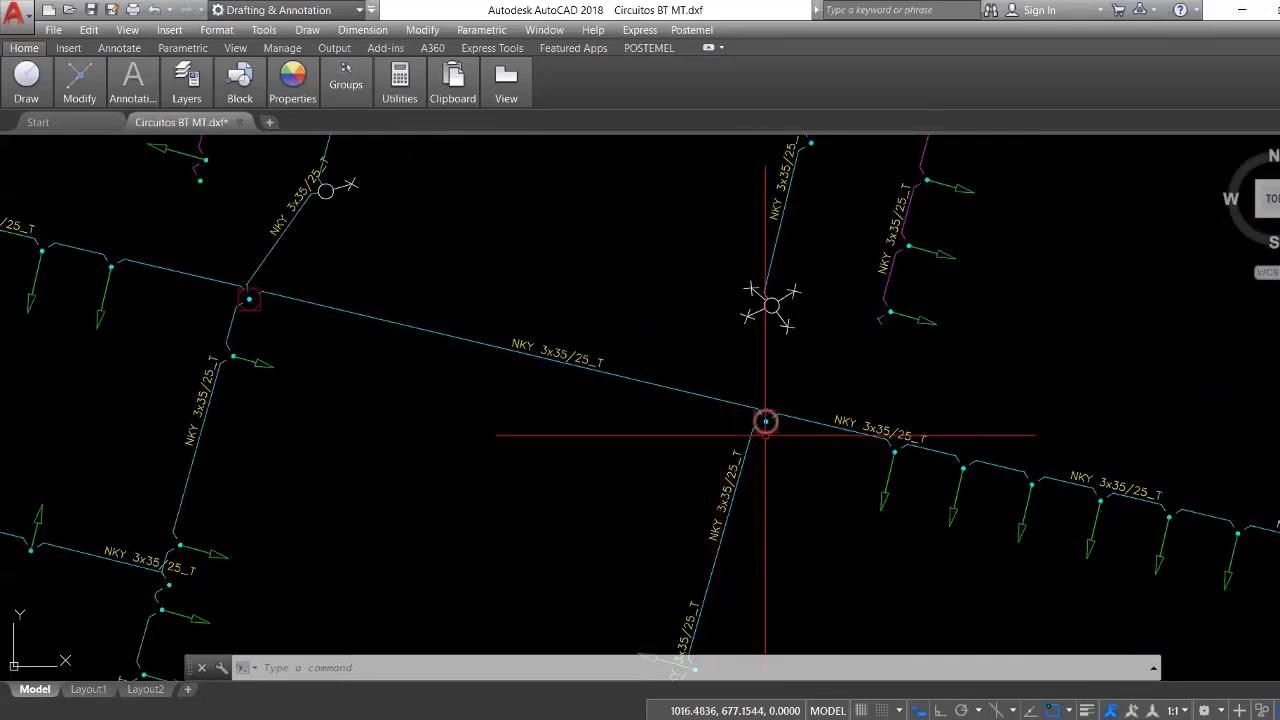
scroll(765, 440, down, 6)
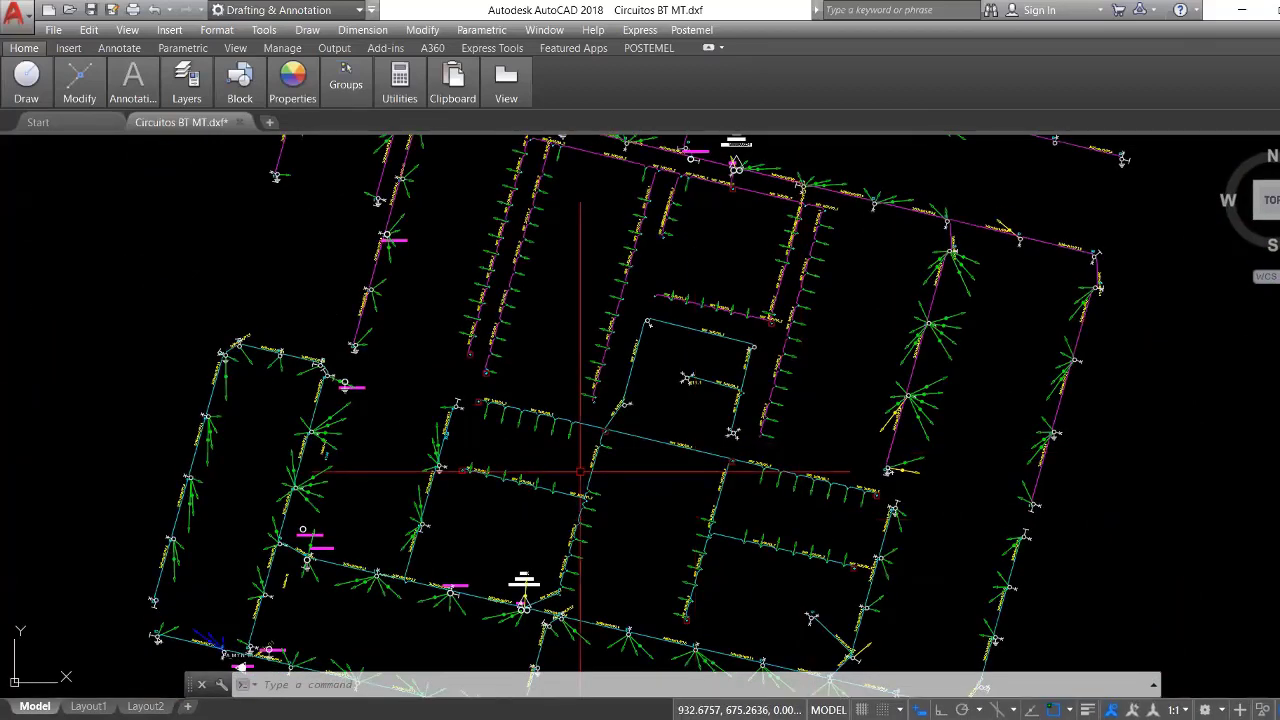
key(ctrl+9)
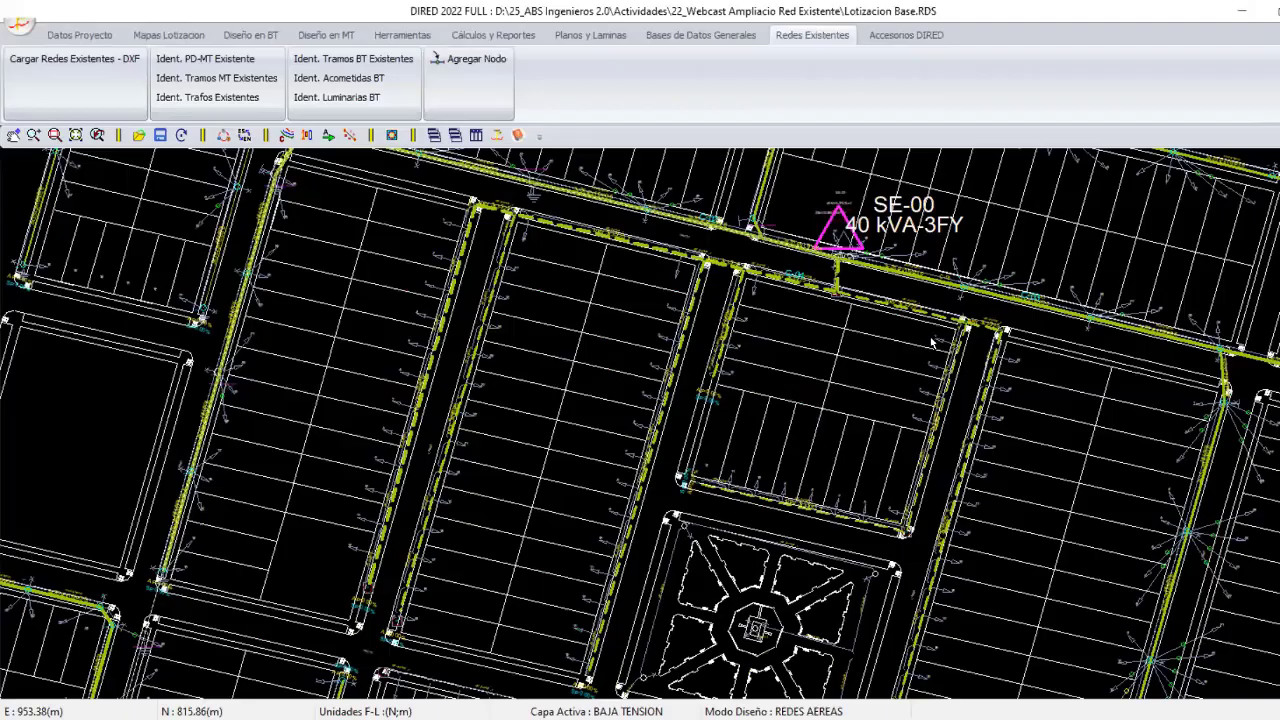
Zoom and pan the plan to bring the blocks west of SE-00 into view.
scroll(930, 343, up, 1)
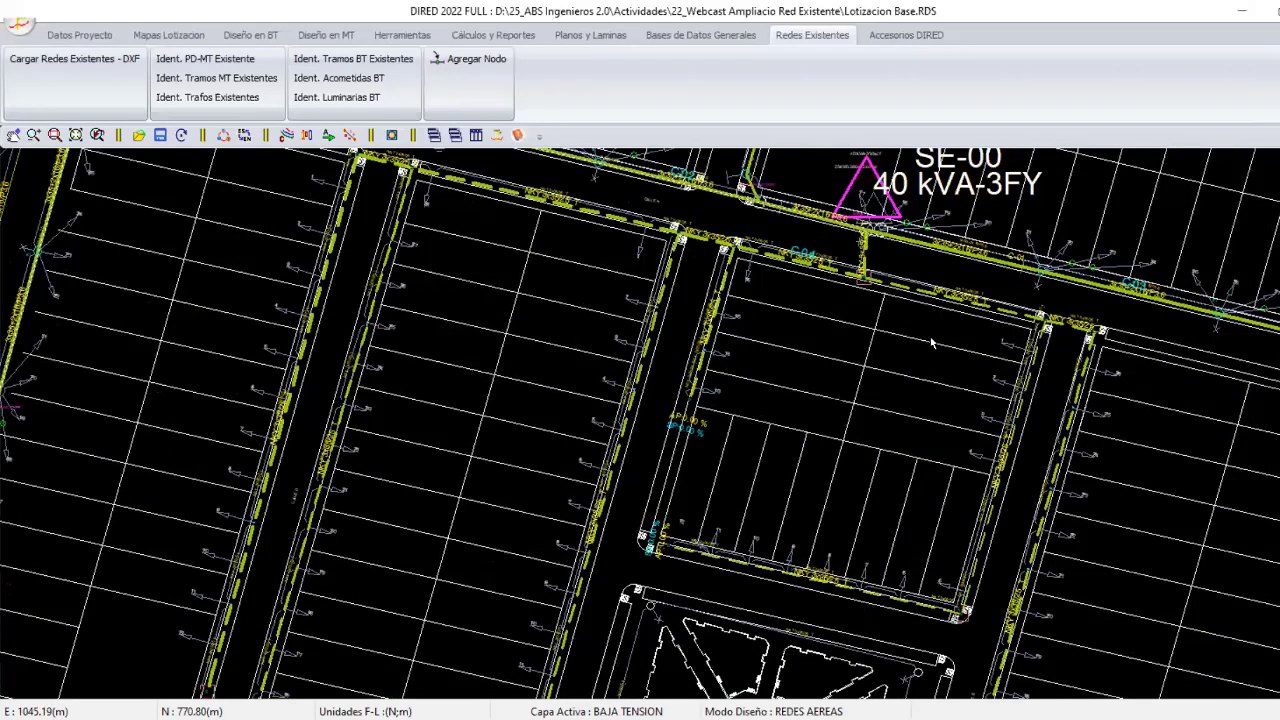
middle_drag(590, 428, 398, 547)
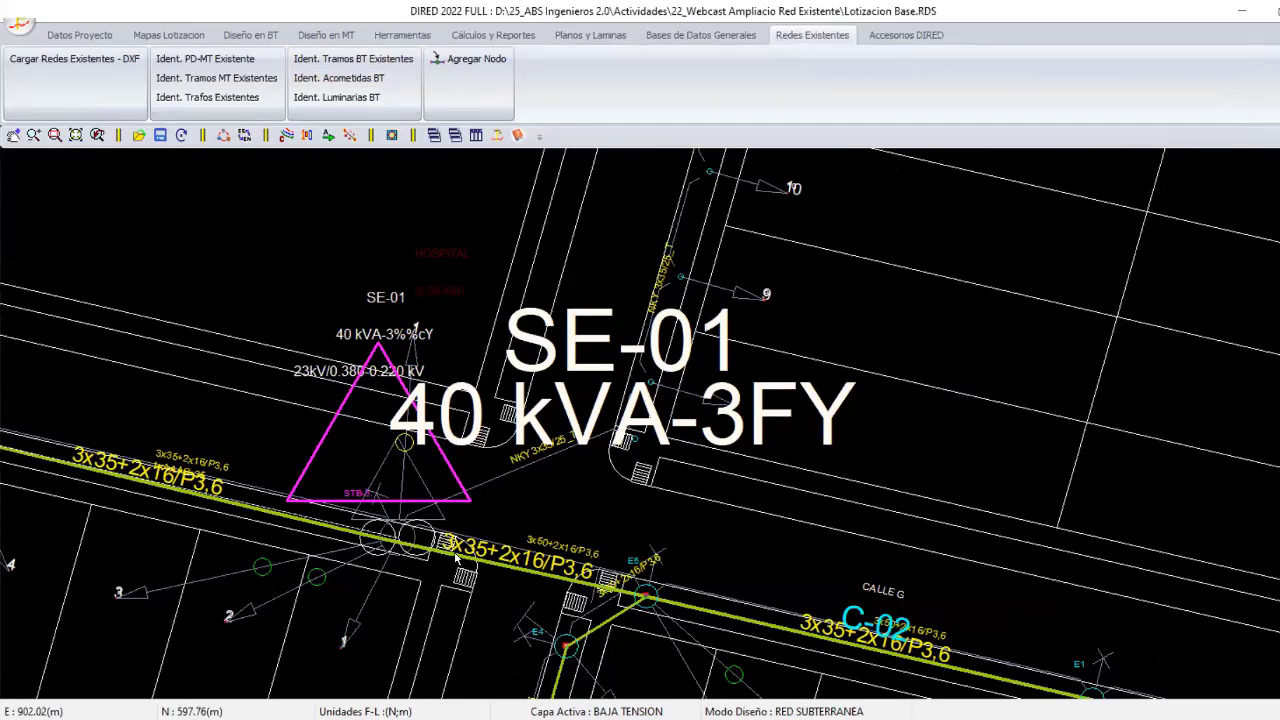
Pan along CALLE A and confirm three plaza cables as existing BT sections.
scroll(678, 400, up, 1)
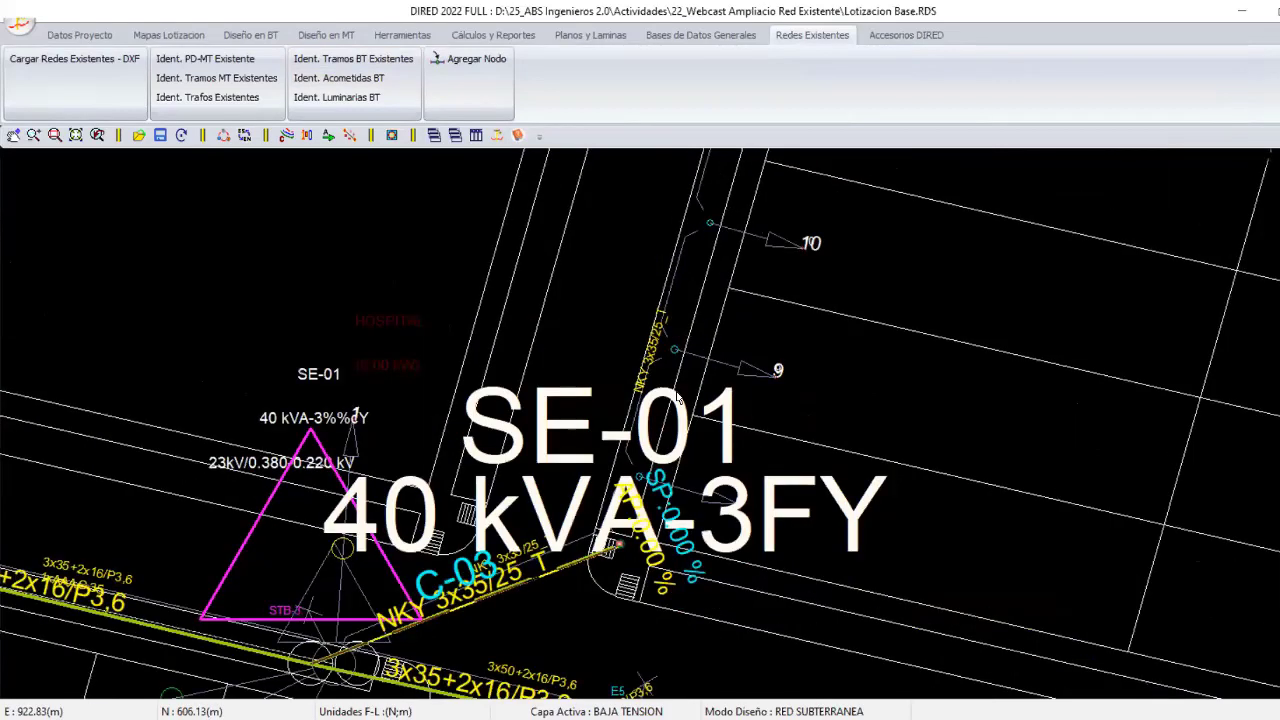
scroll(690, 450, down, 4)
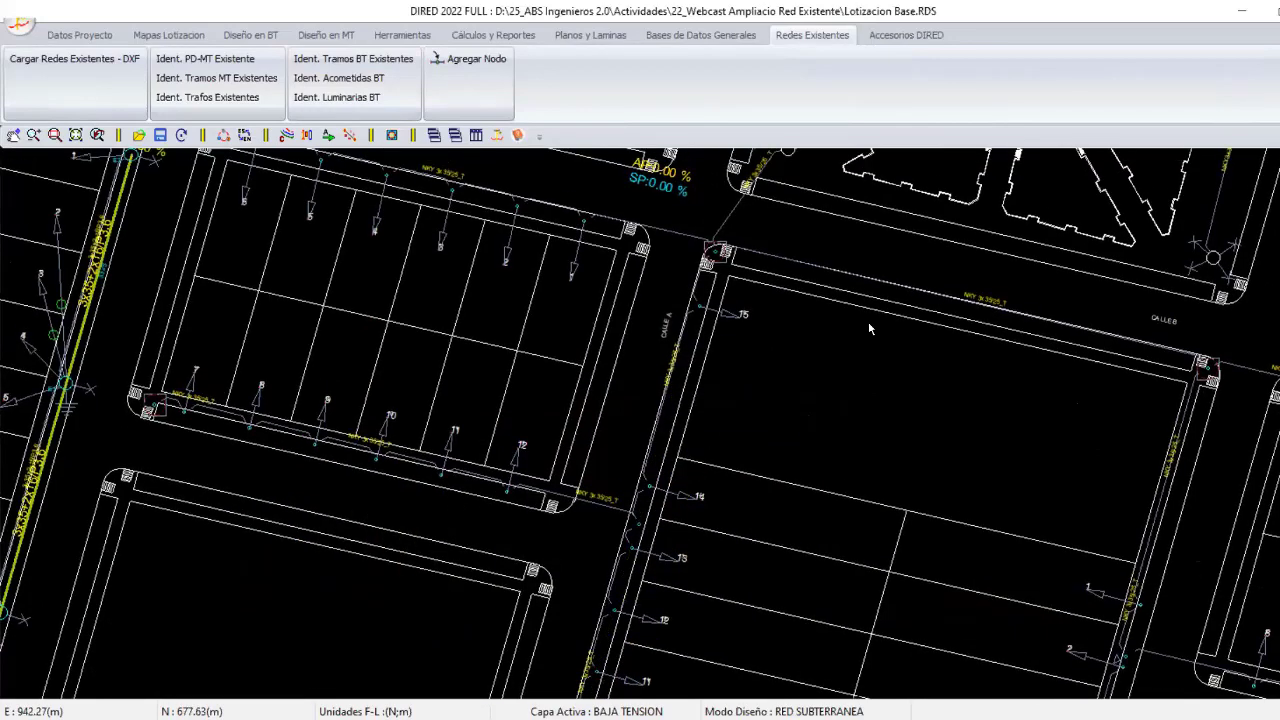
scroll(868, 321, up, 3)
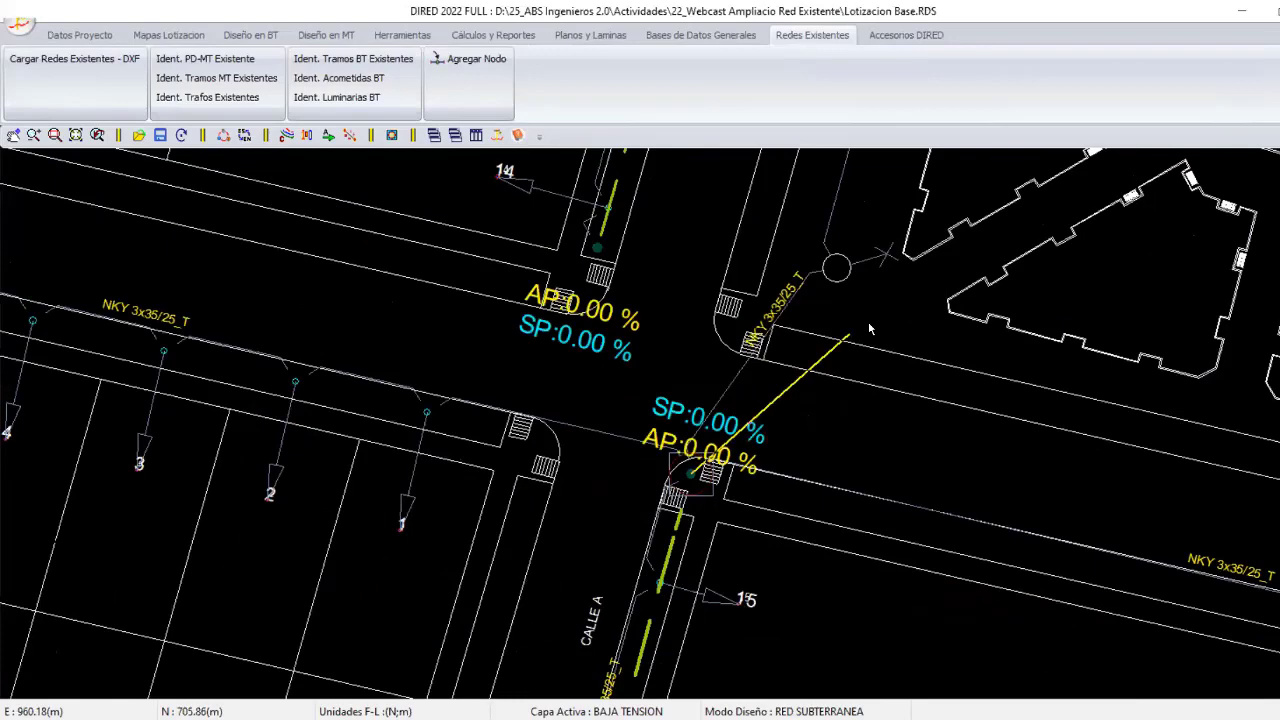
middle_drag(868, 321, 631, 539)
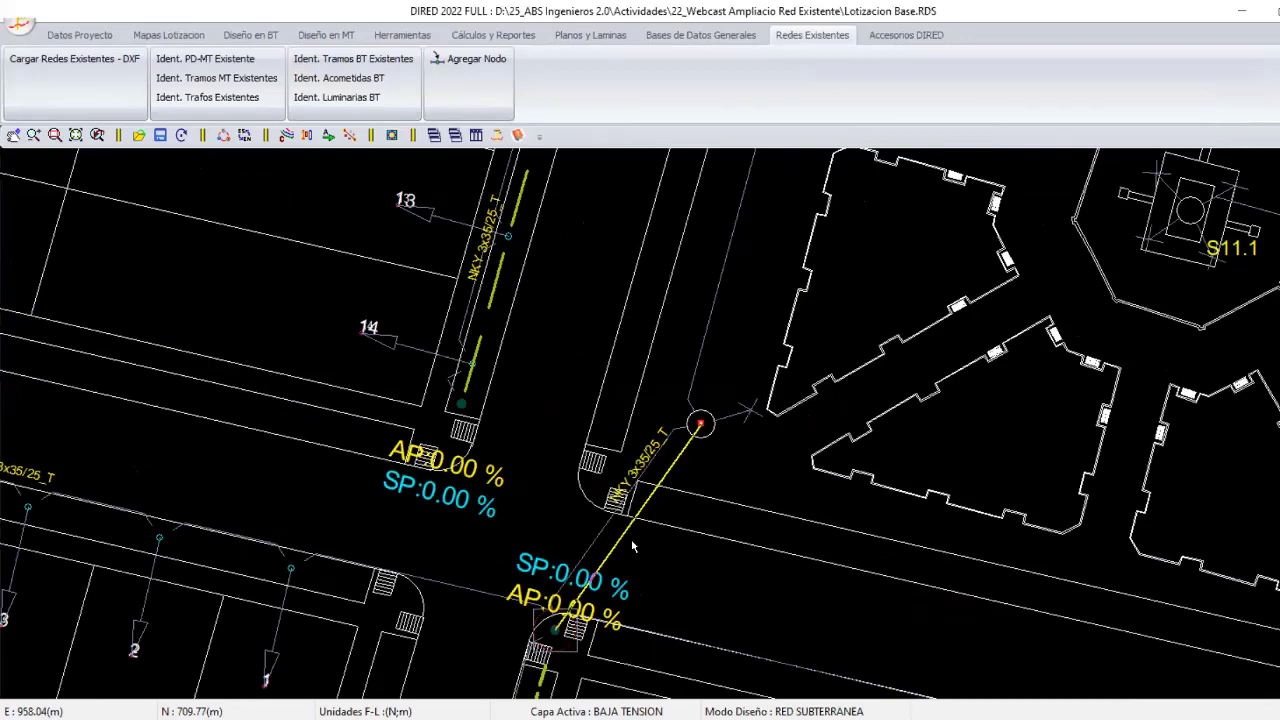
mouse_move(631, 546)
middle_down()
mouse_move(772, 428)
mouse_move(670, 340)
middle_up()
scroll(670, 340, down, 1)
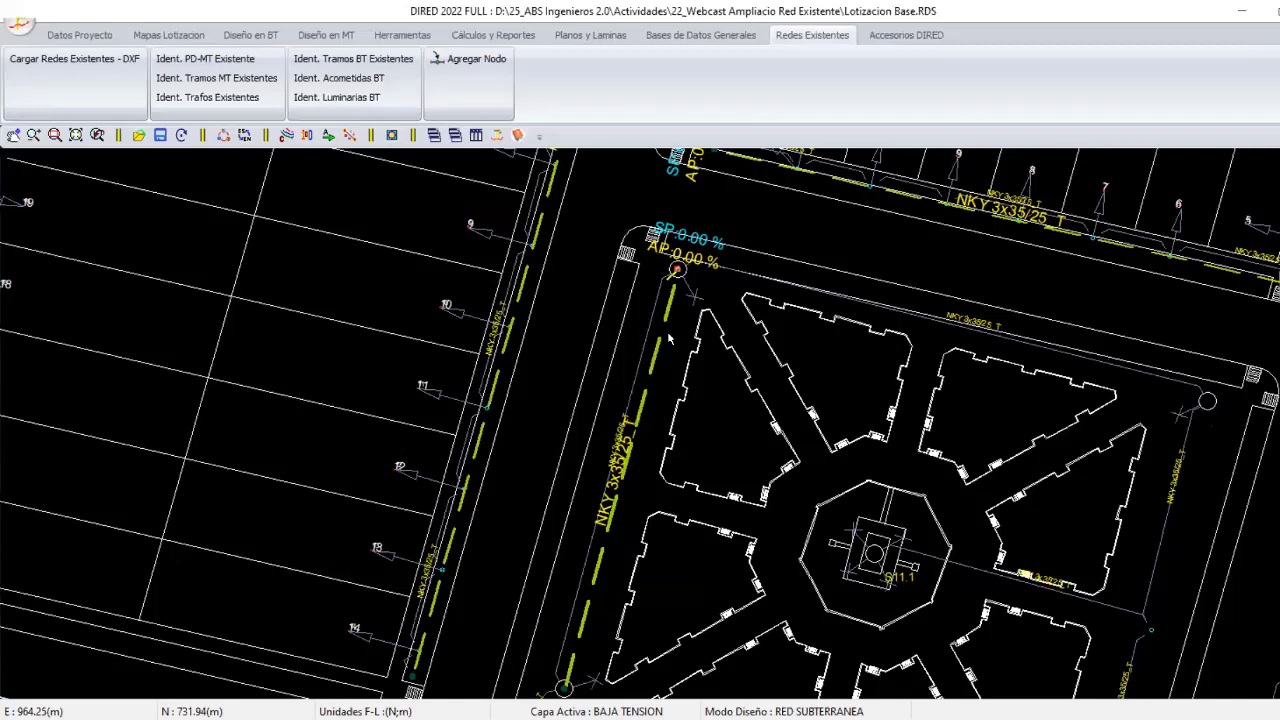
key(Return)
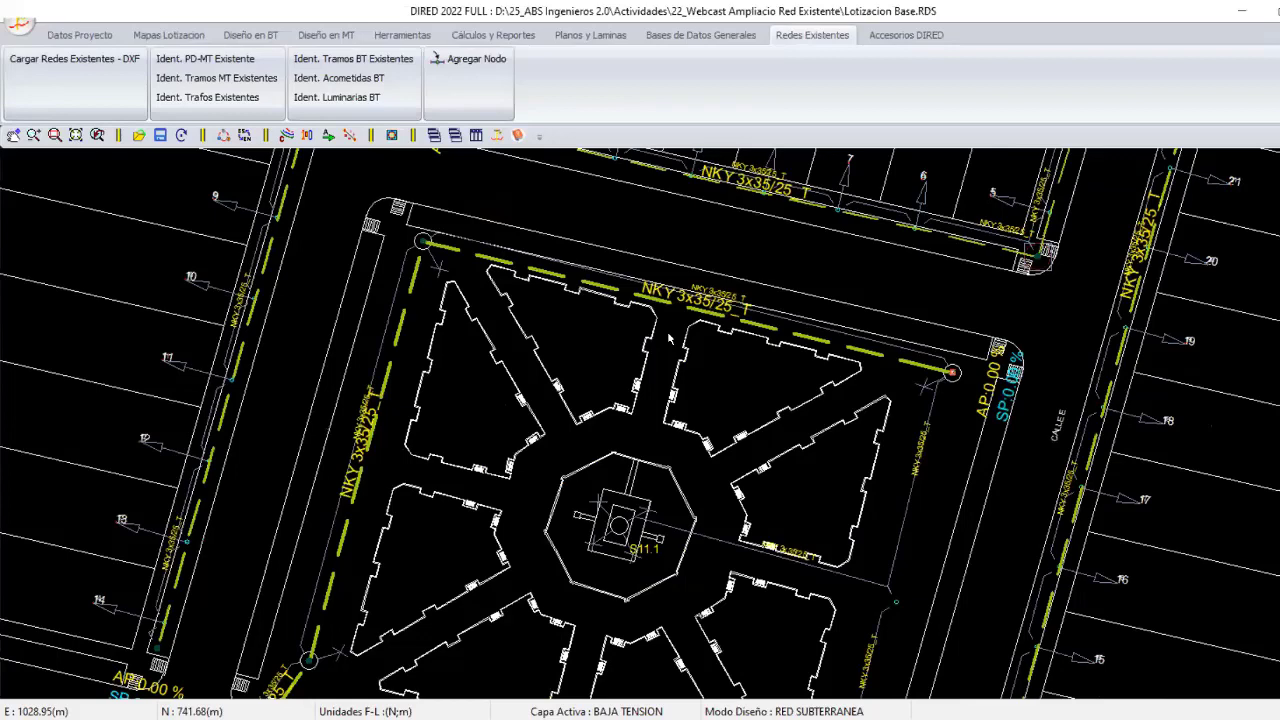
key(Return)
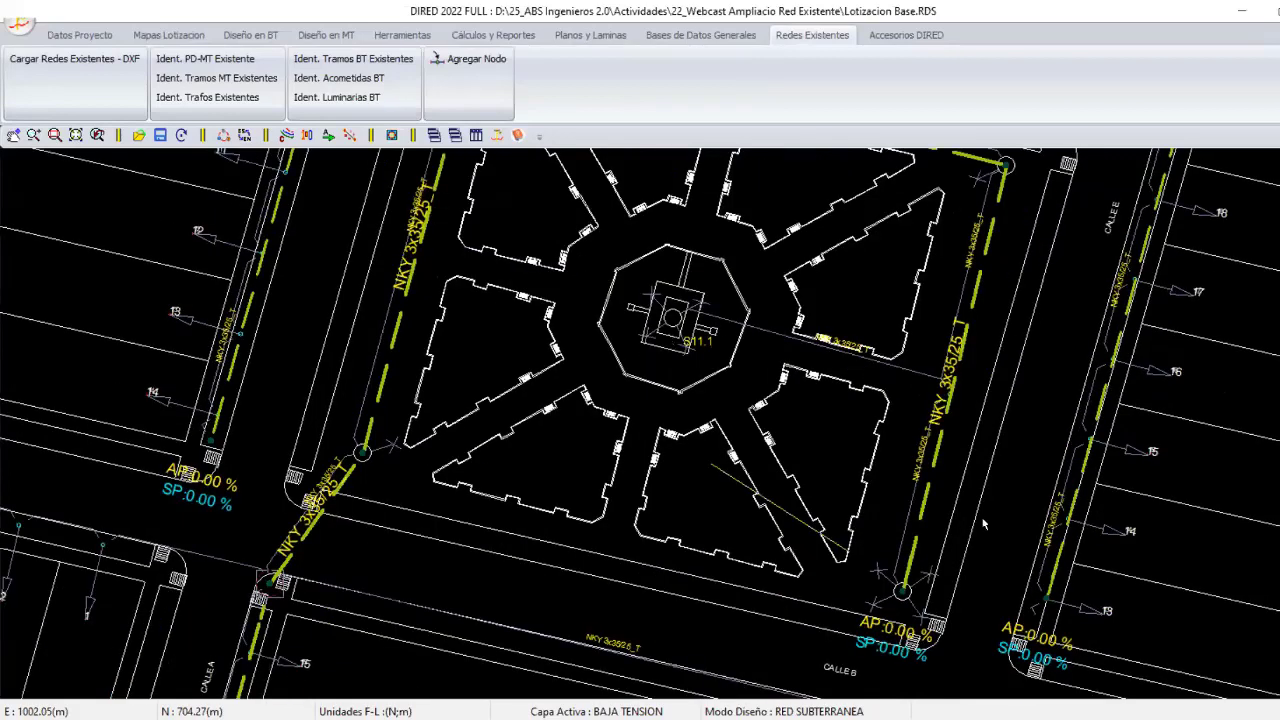
key(Return)
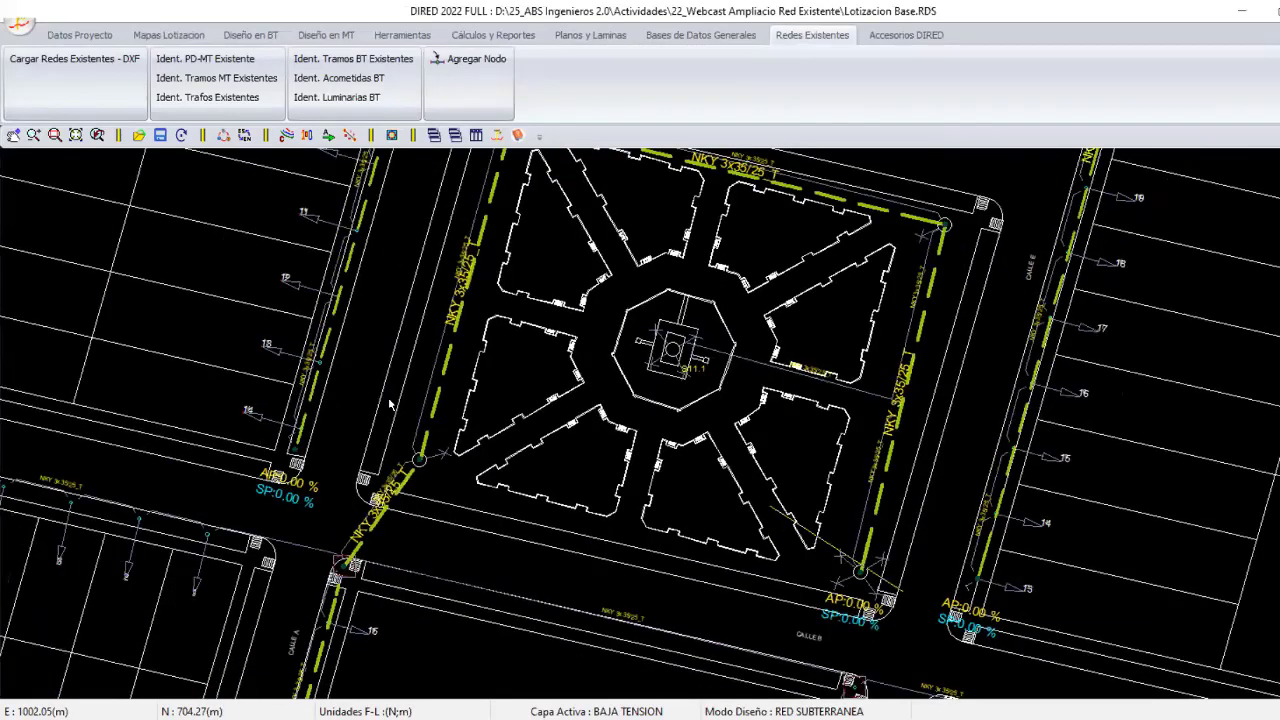
Add an NKY 3x35/25 T underground section from the eastern street node to substation S11.1.
key(Return)
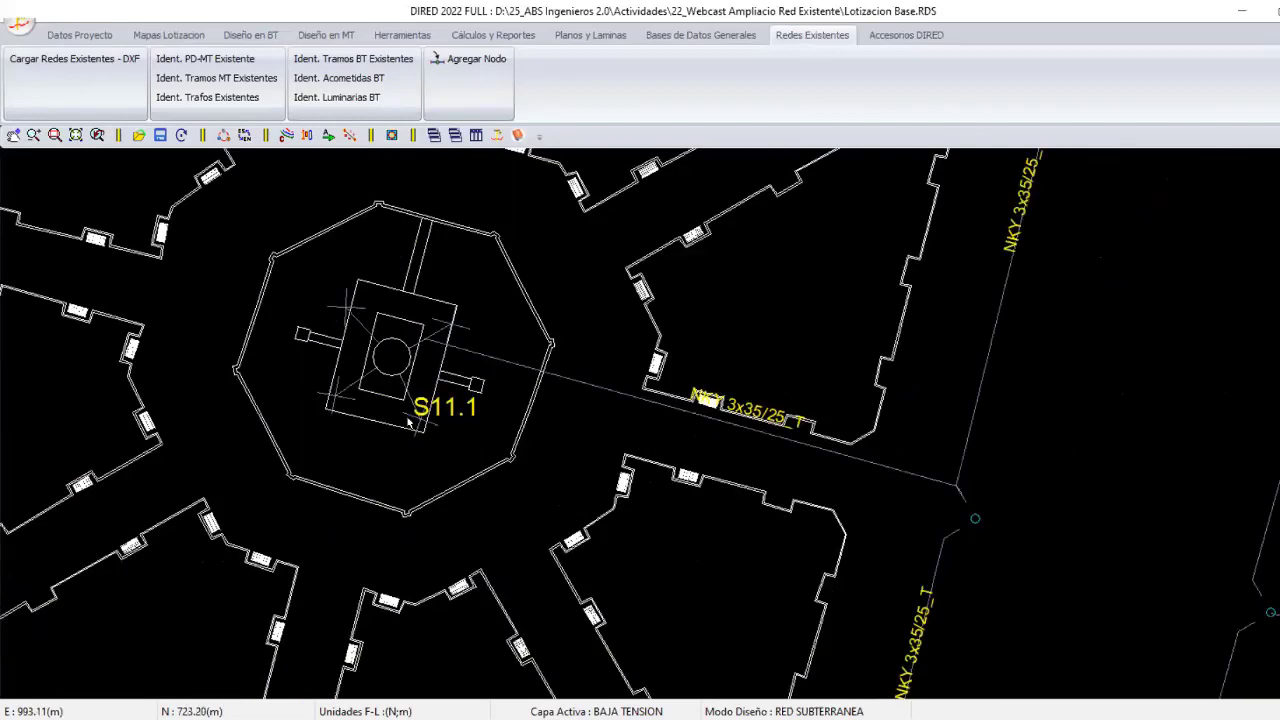
scroll(622, 455, down, 1)
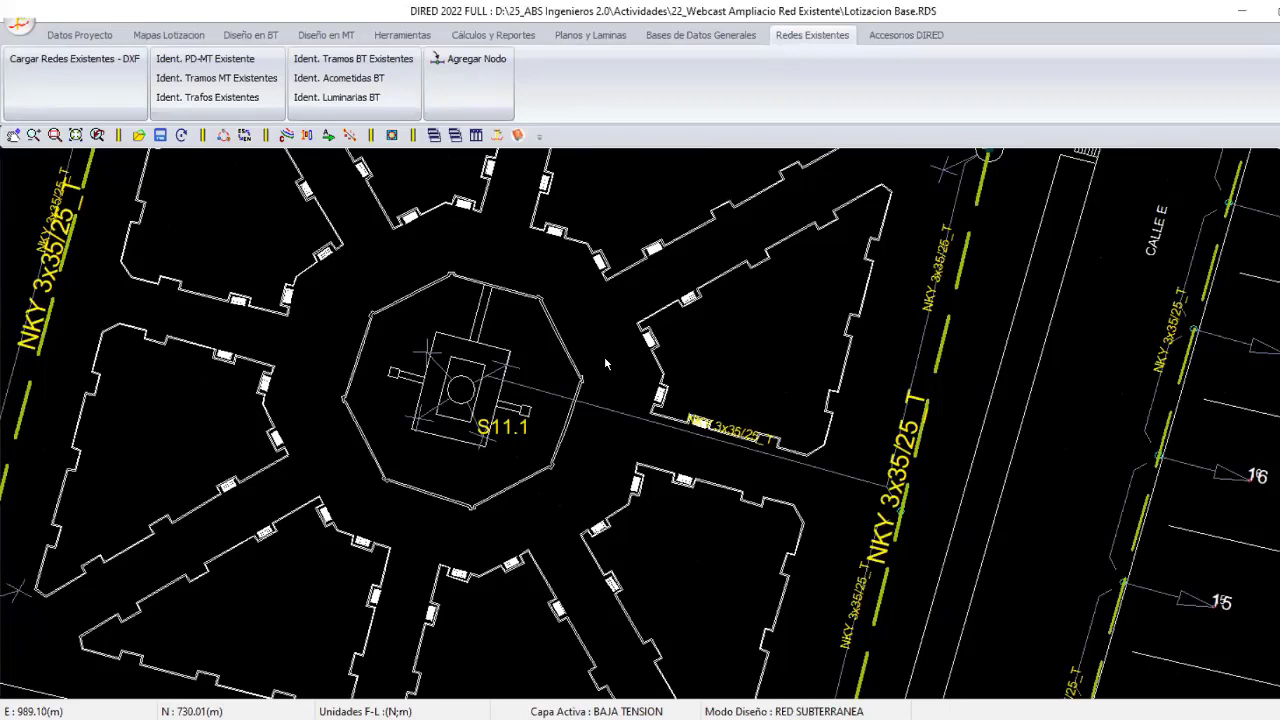
scroll(605, 364, up, 1)
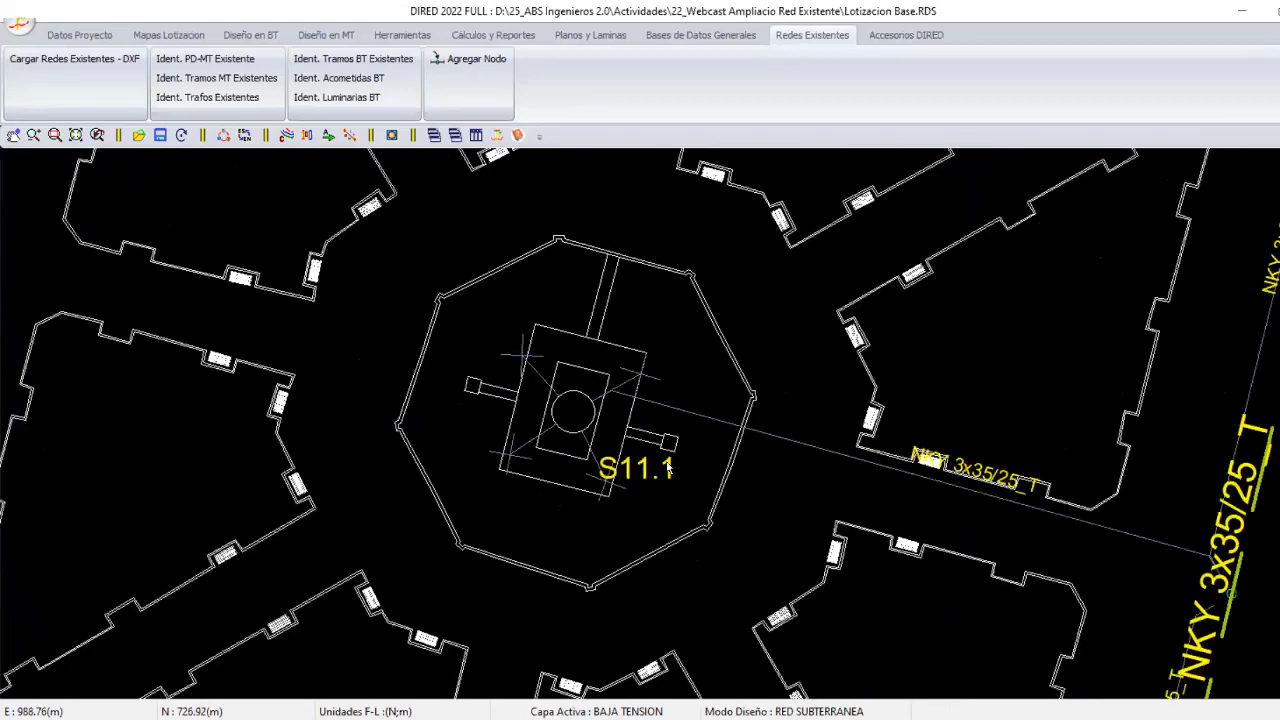
scroll(668, 468, down, 1)
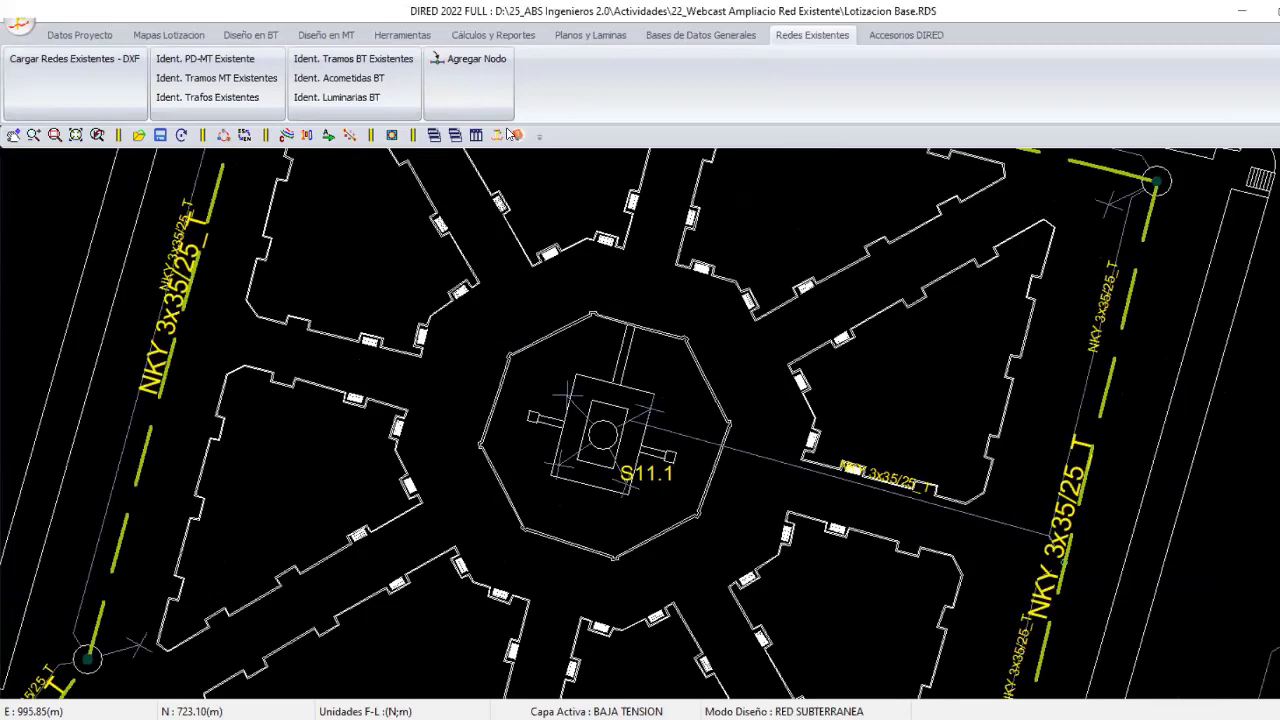
click(514, 134)
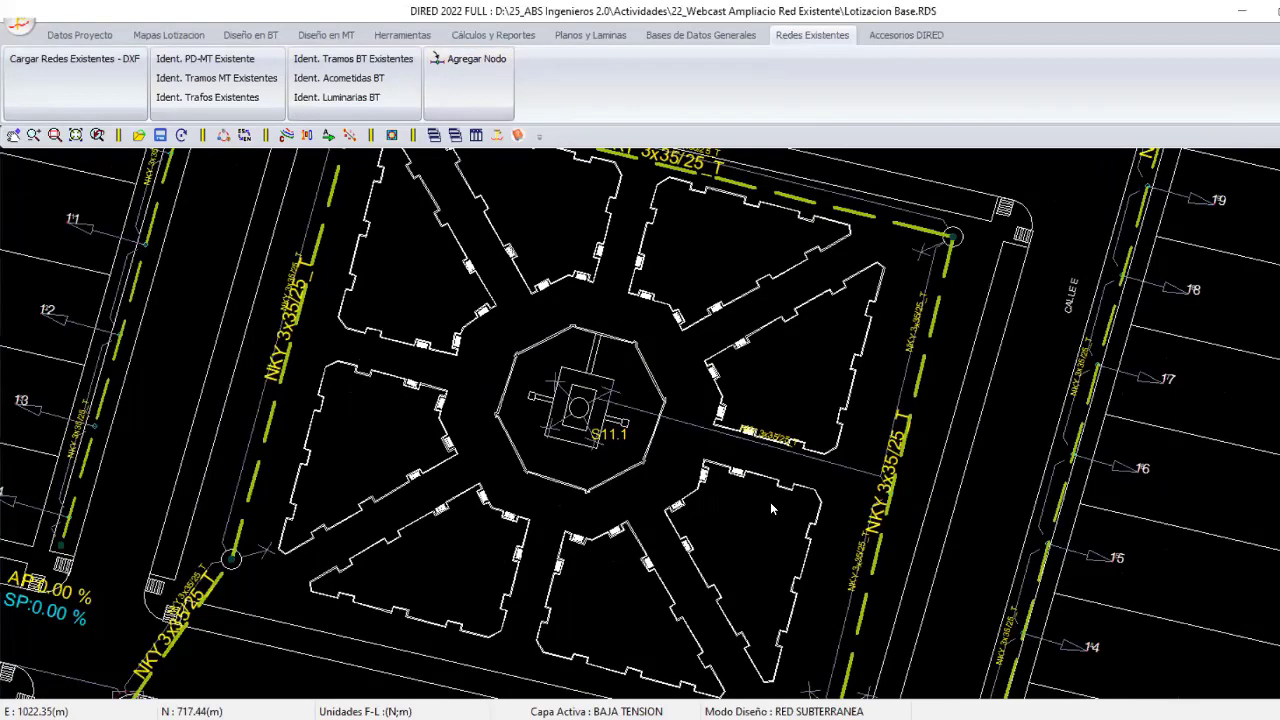
scroll(770, 505, up, 2)
right_click(696, 338)
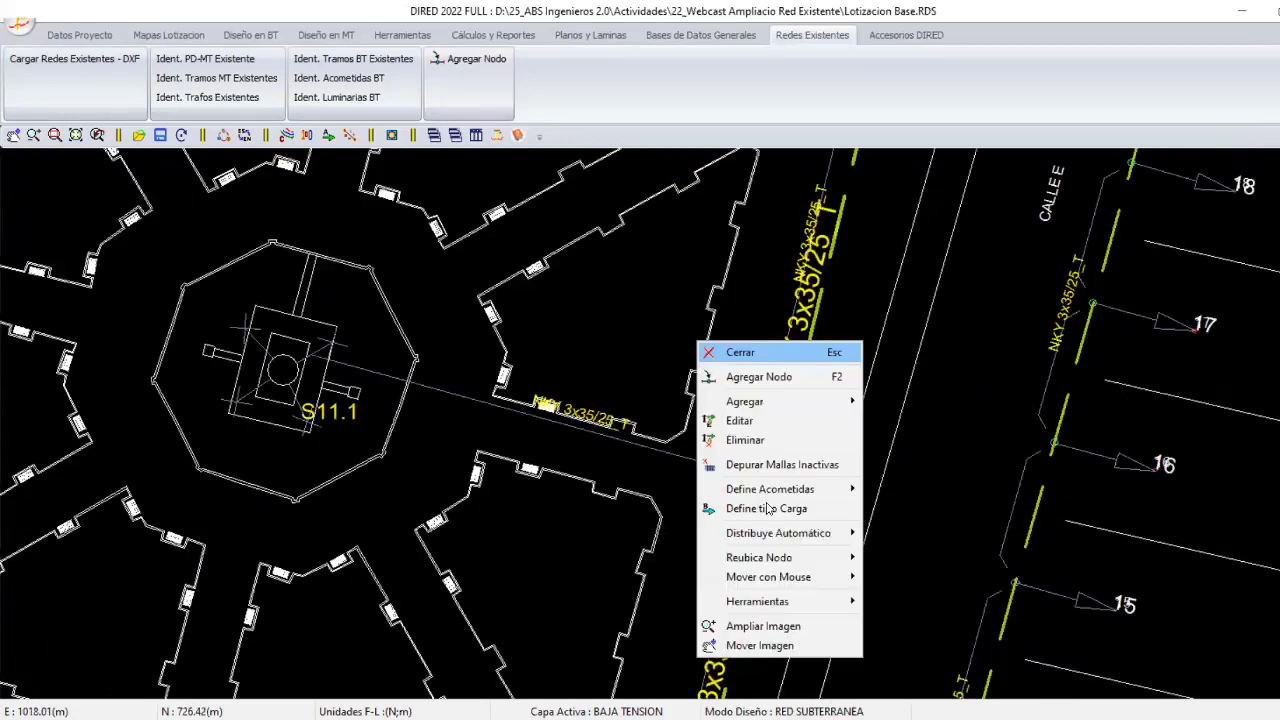
click(353, 58)
click(768, 502)
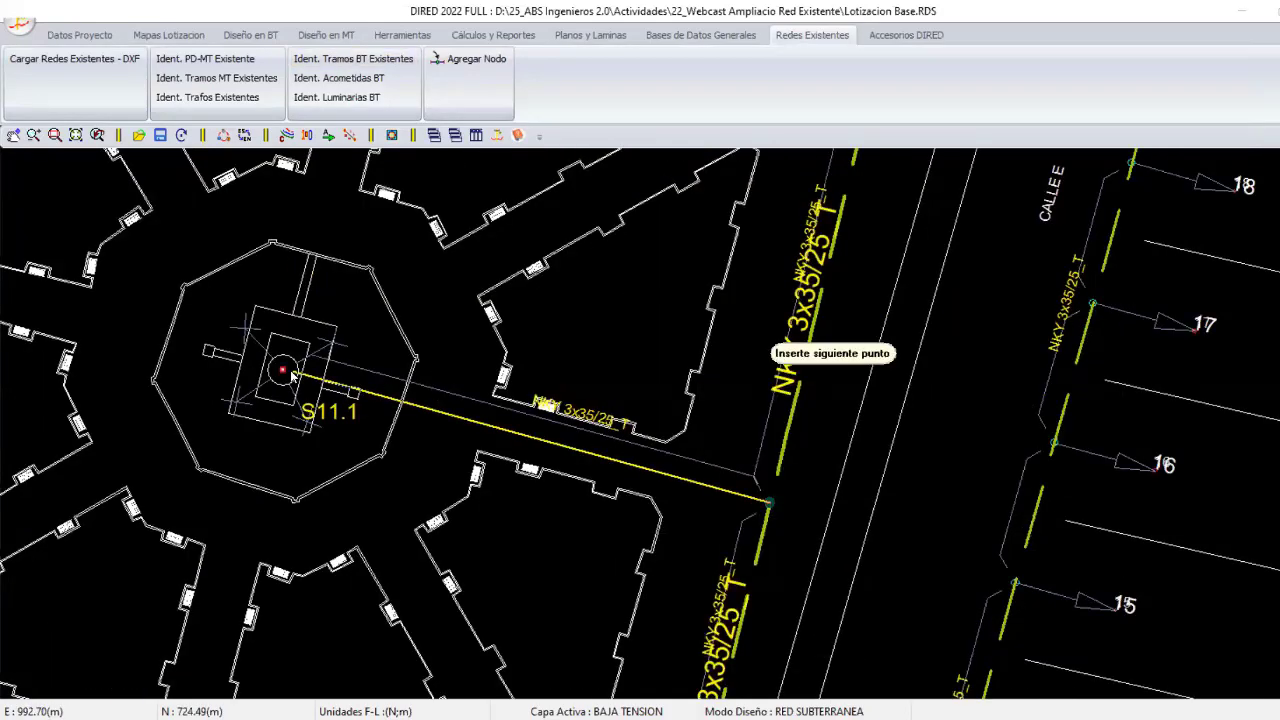
click(290, 374)
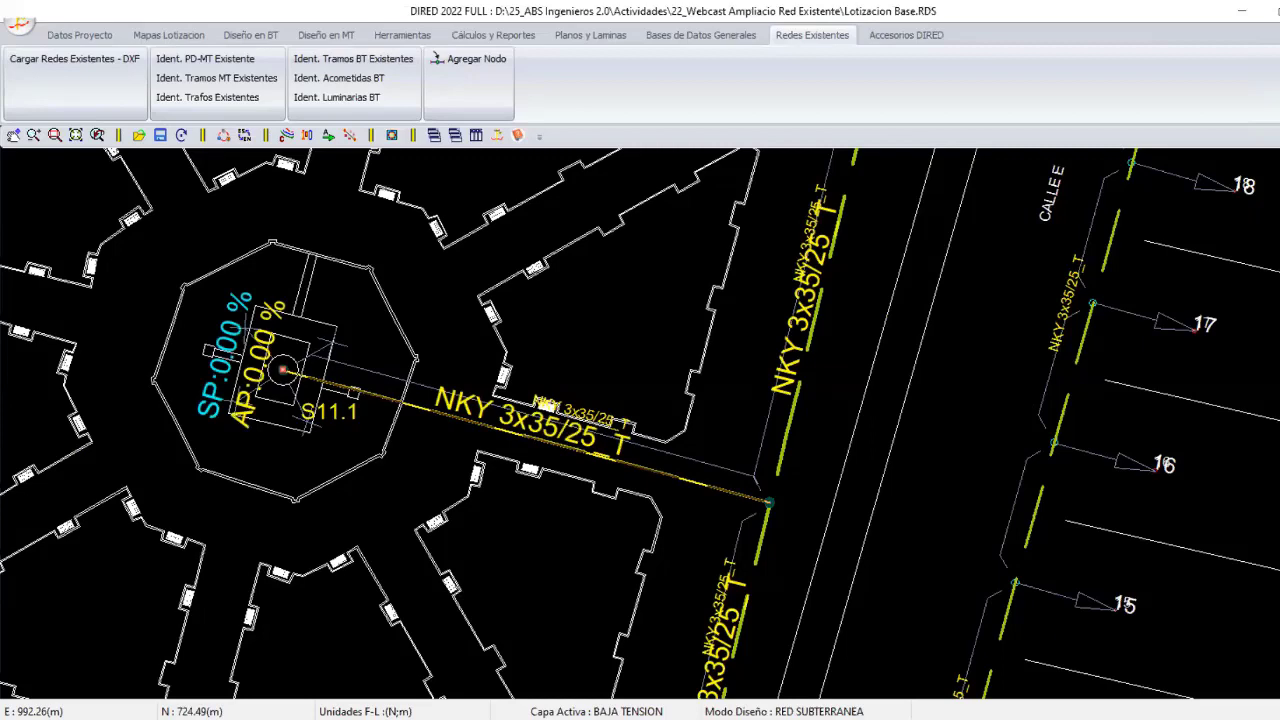
right_click(383, 332)
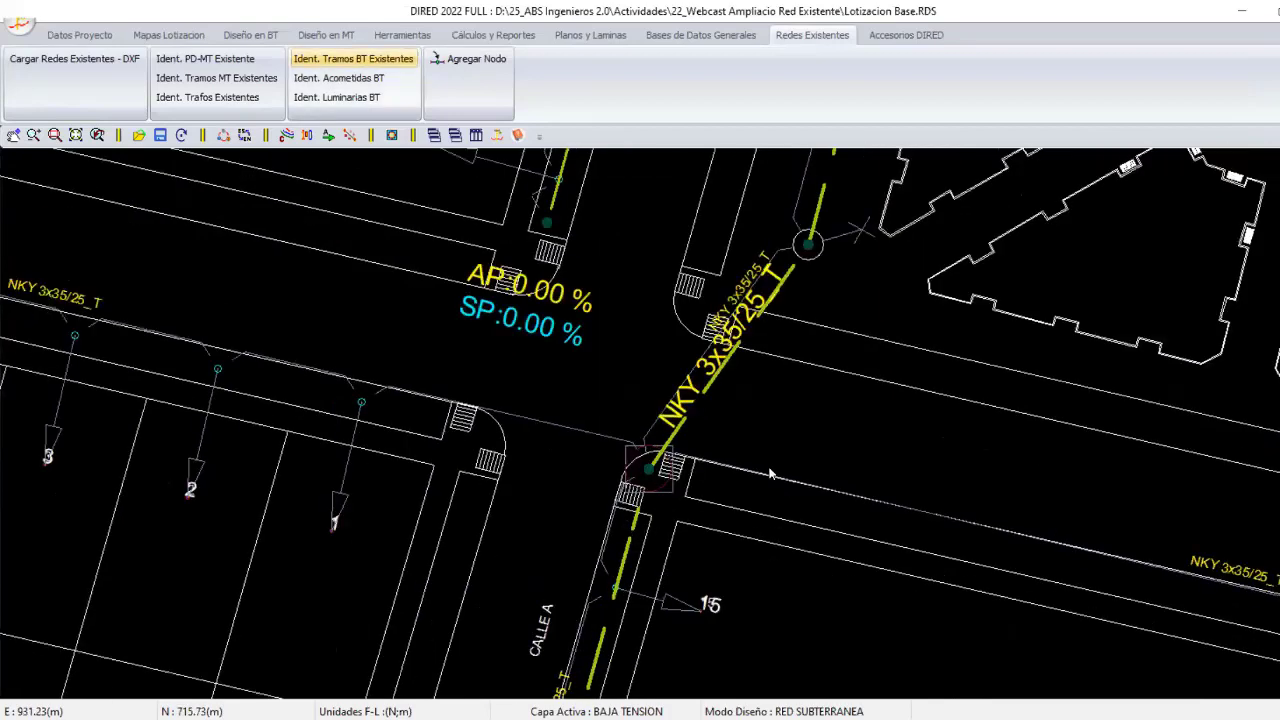
Pick the street cable segments past lots 7–14 as existing NKY 3x35/25 T sections, then finish.
click(770, 474)
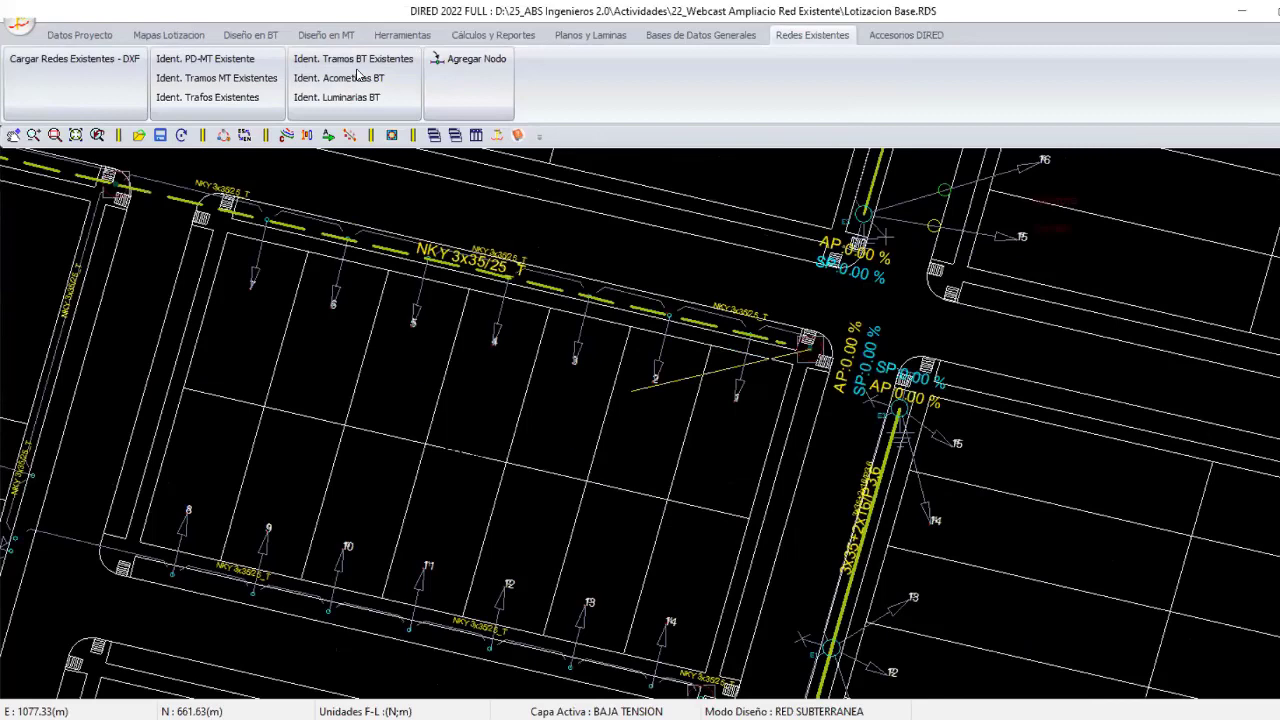
right_click(721, 382)
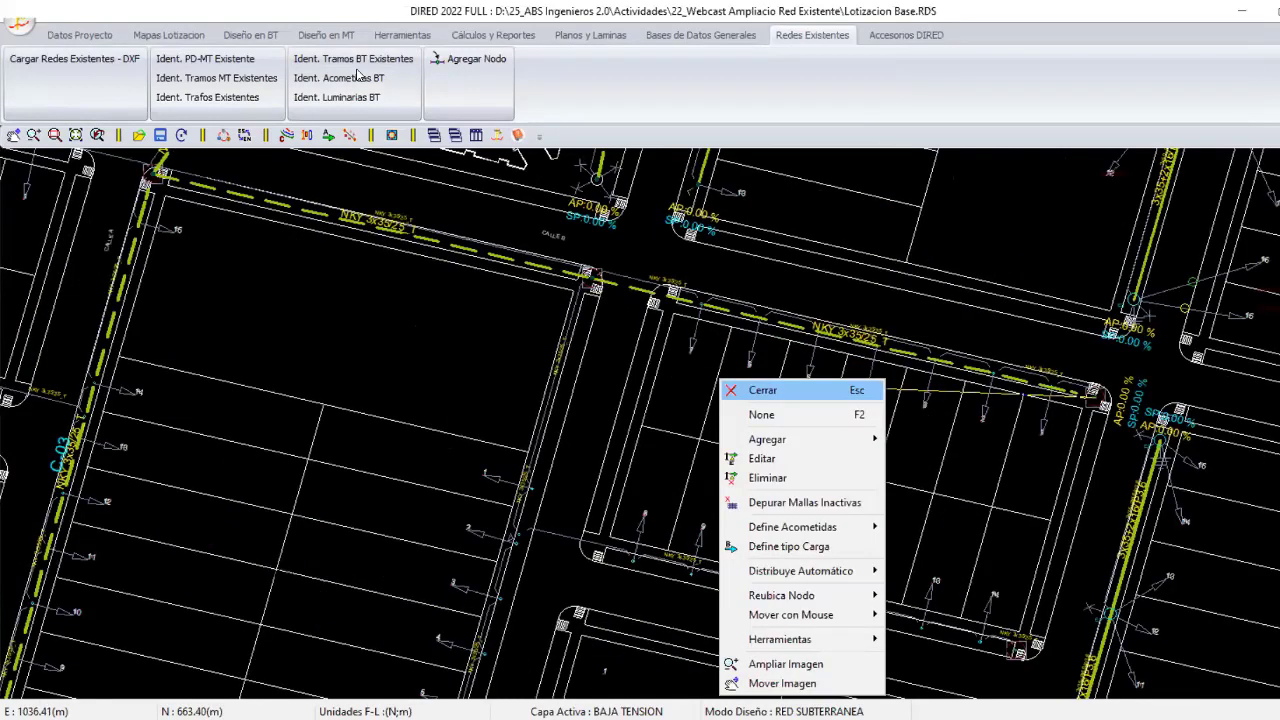
click(353, 59)
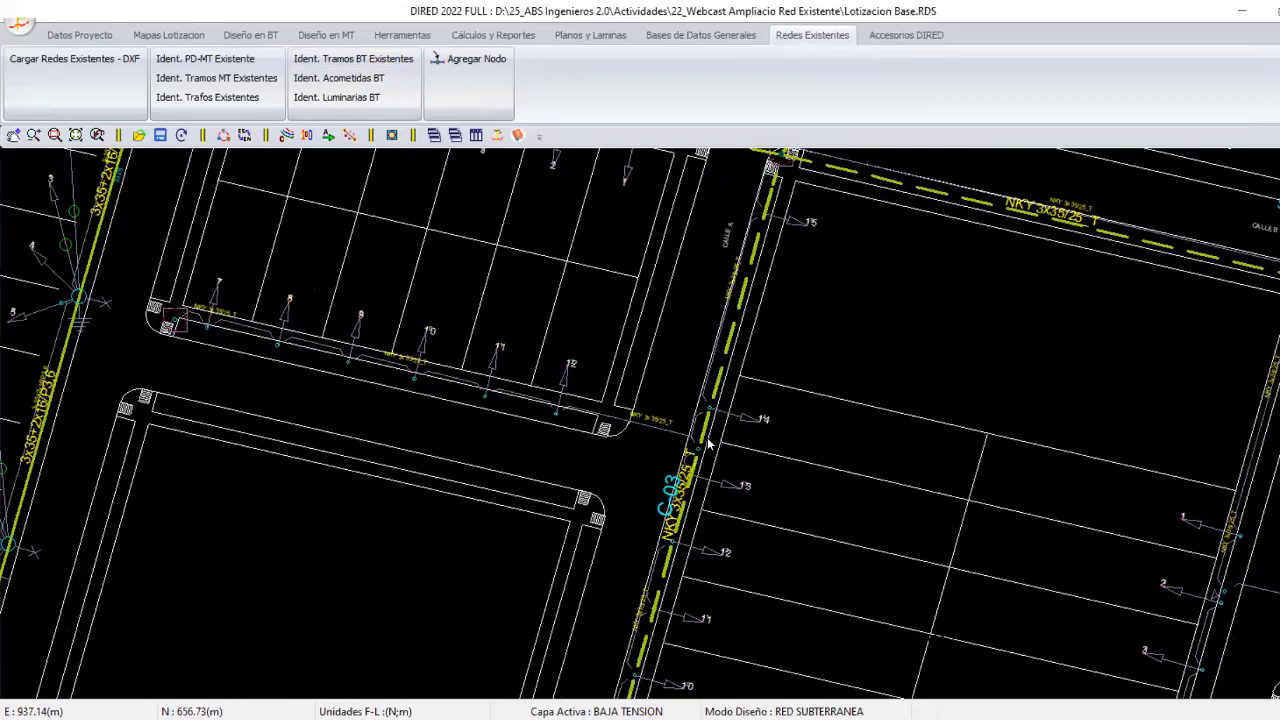
scroll(707, 443, up, 2)
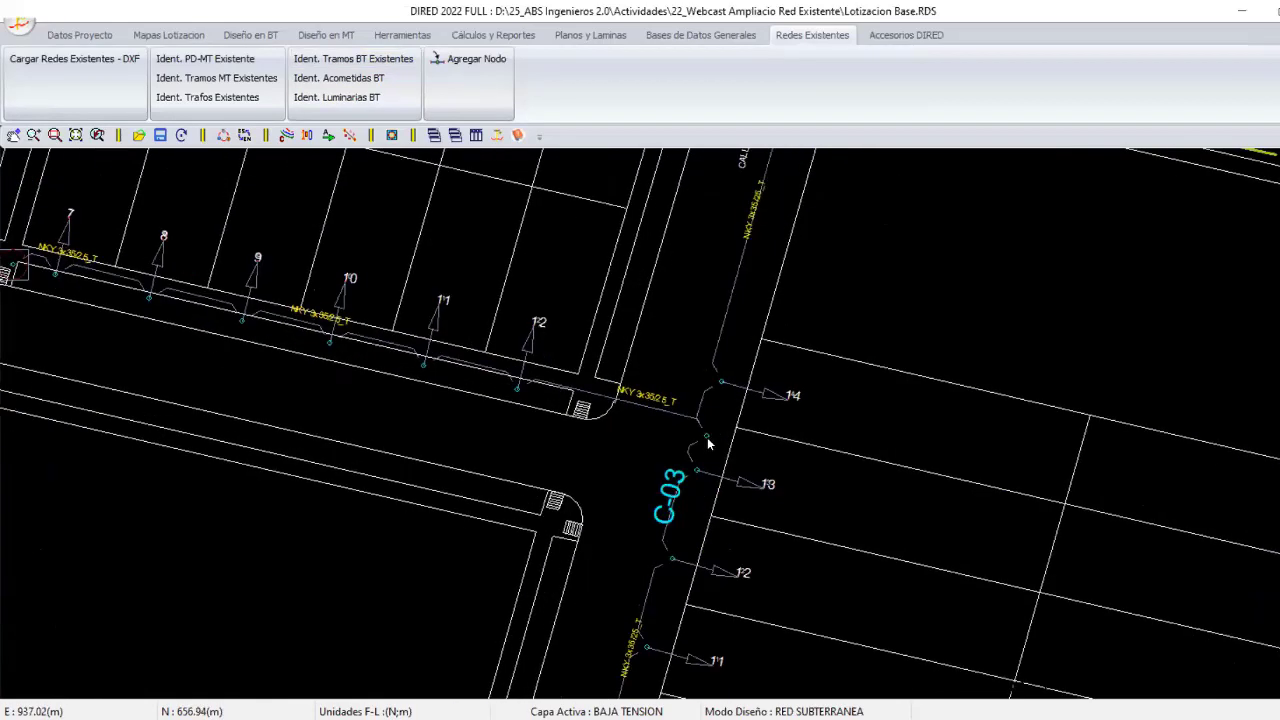
scroll(707, 440, down, 1)
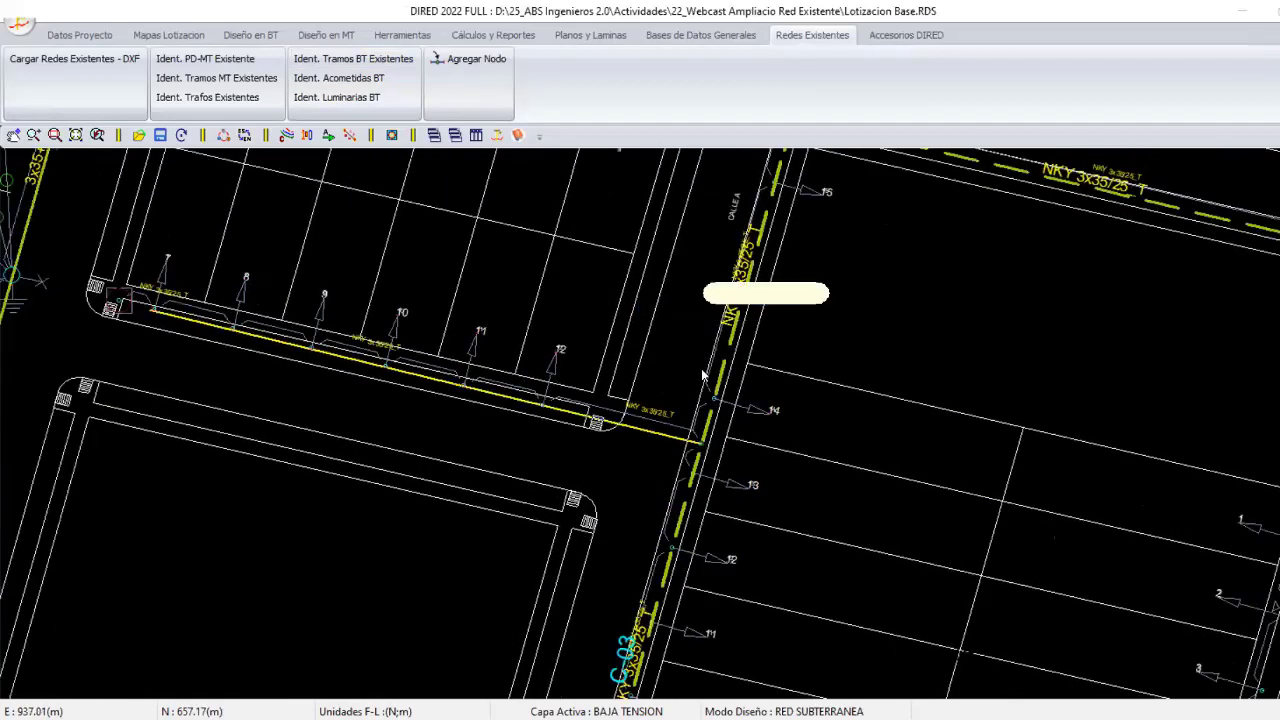
right_click(281, 238)
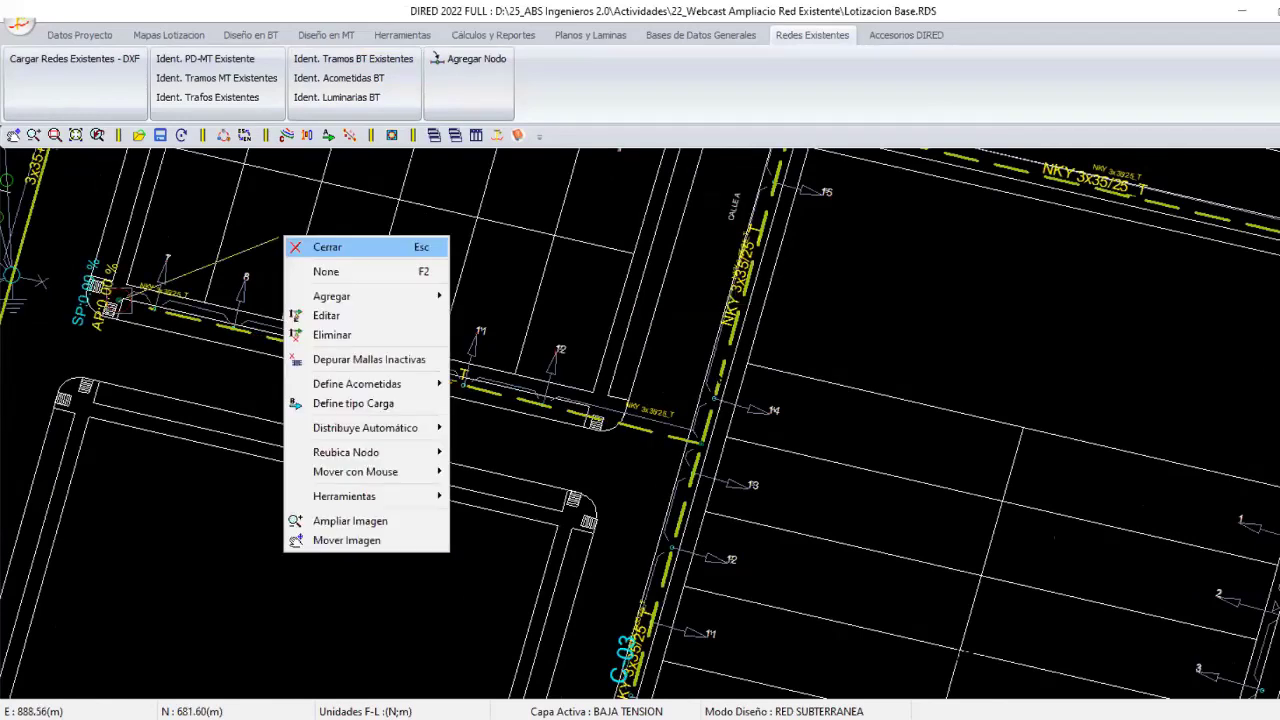
key(Escape)
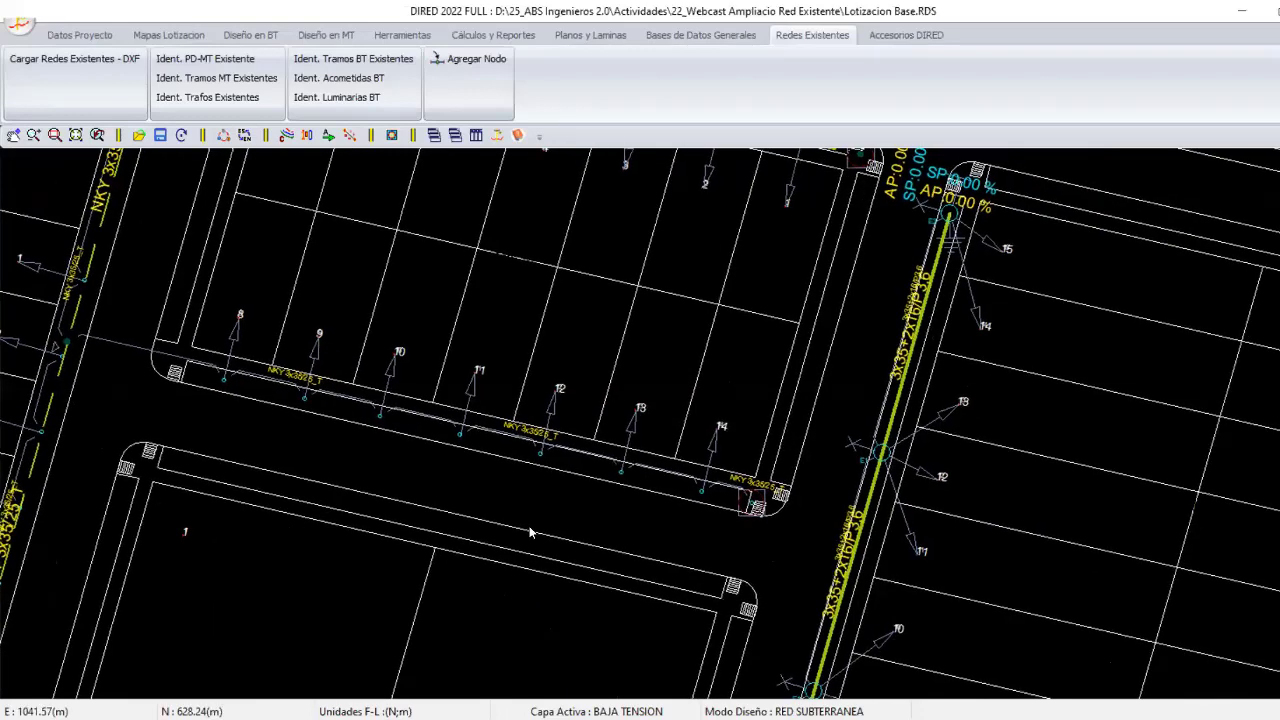
Zoom out over the whole subdivision network, nudge it right, and zoom back toward Calle B.
scroll(603, 562, down, 5)
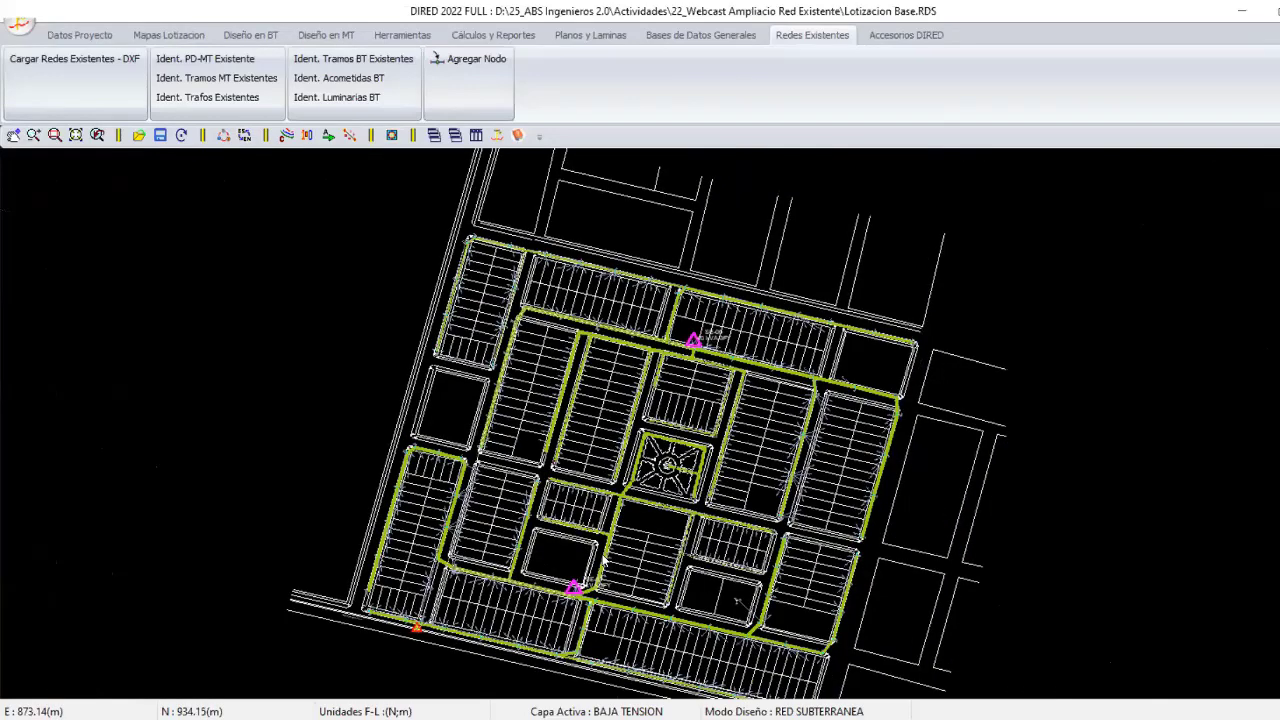
scroll(603, 562, down, 1)
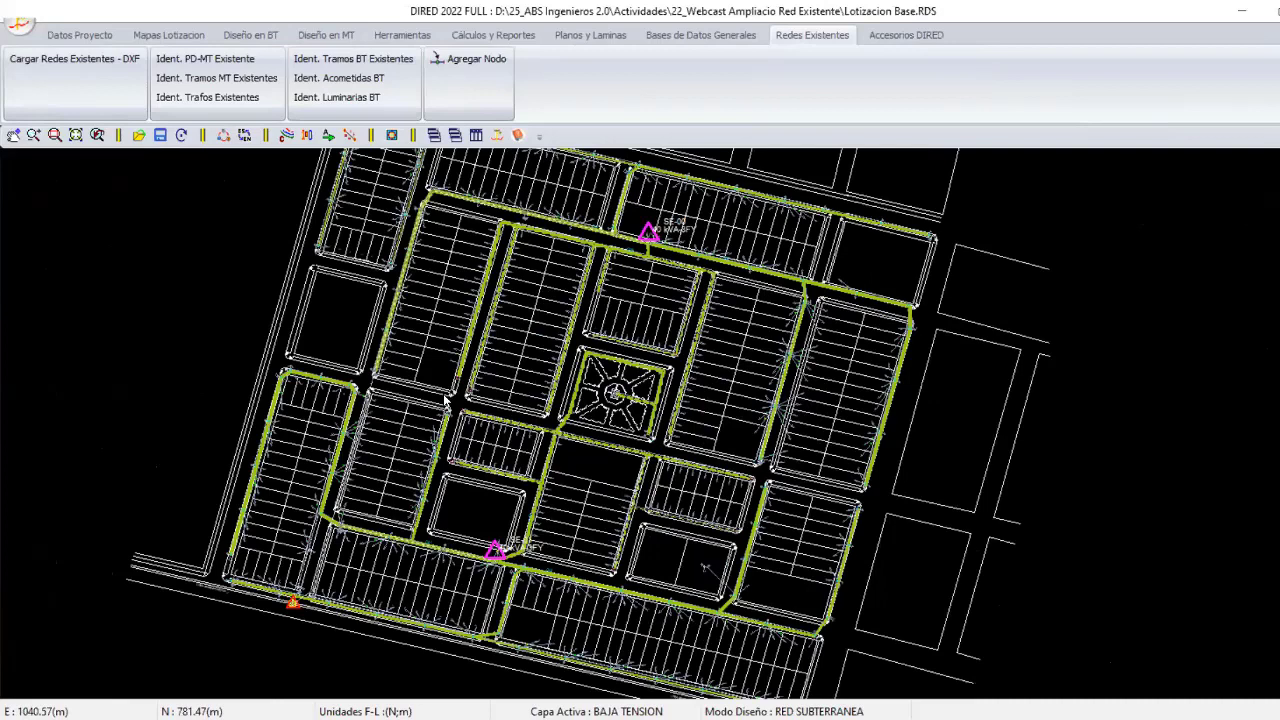
middle_drag(530, 389, 560, 393)
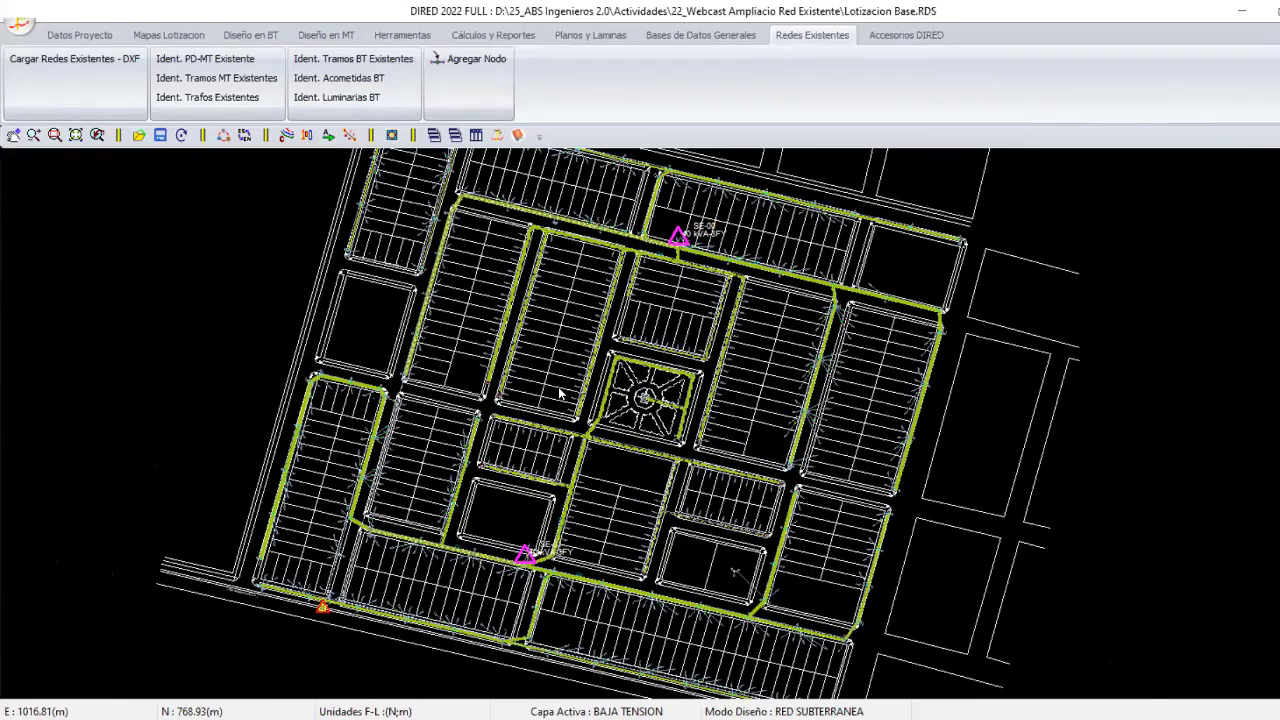
scroll(560, 393, up, 5)
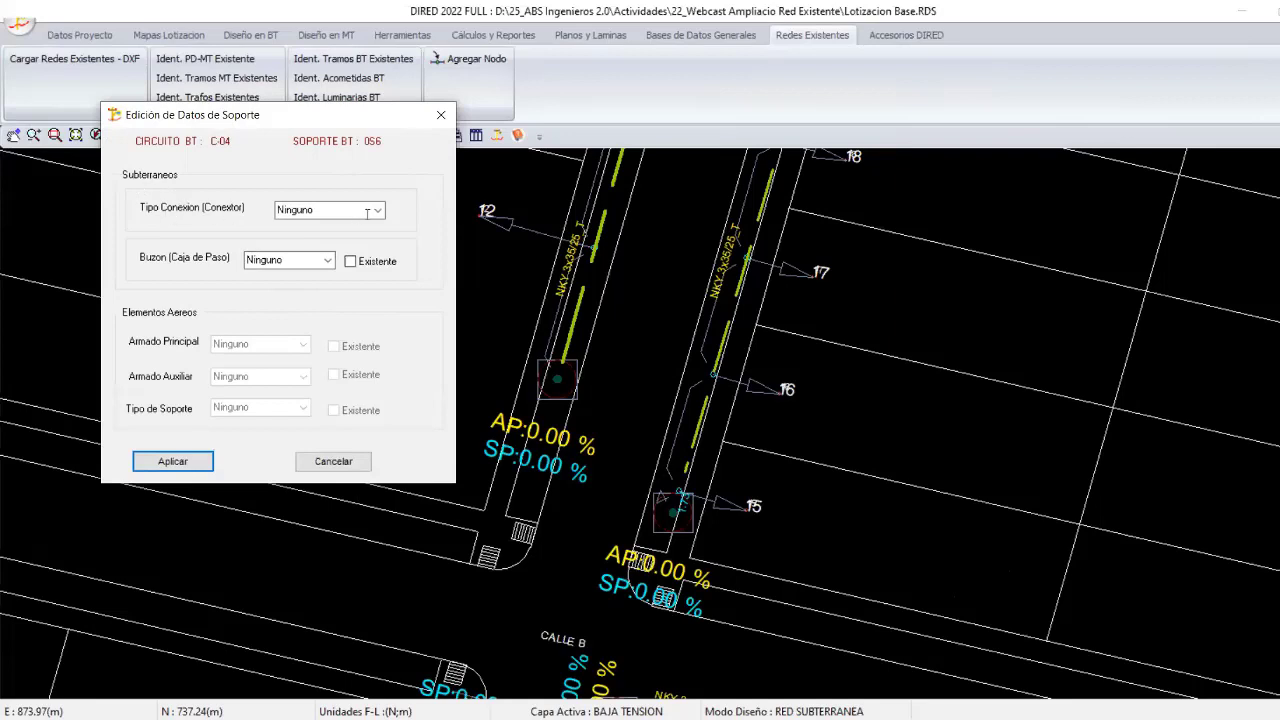
Give support 056 (C-04) and support 053.1 (C-03) an existing Buzon C1 pass box, connector Ninguno.
click(343, 211)
click(218, 266)
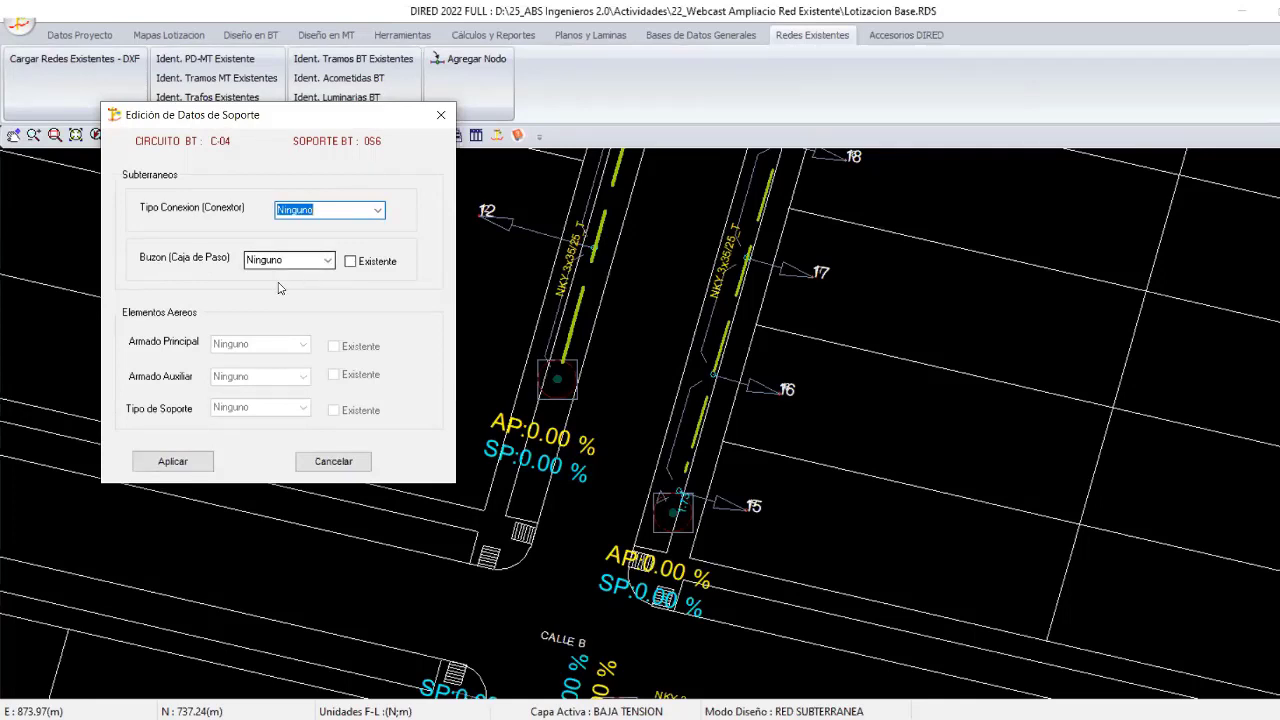
click(290, 260)
click(272, 283)
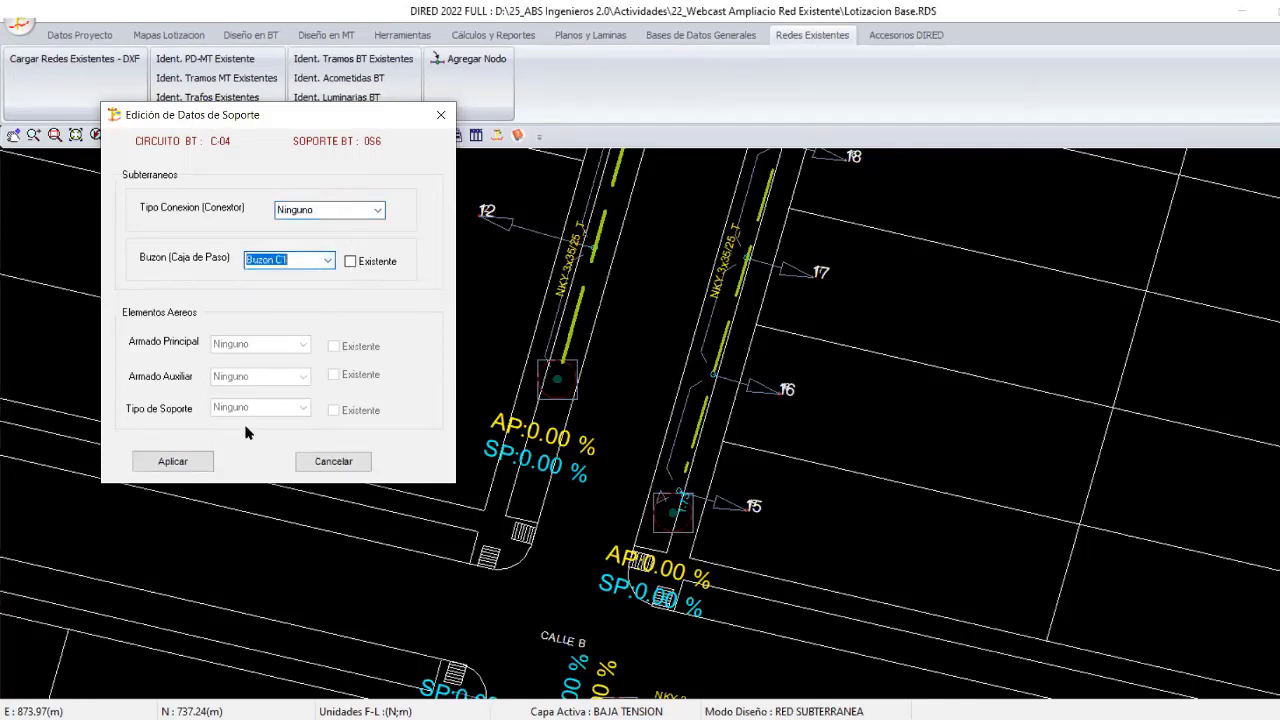
key(Tab)
key(space)
click(180, 463)
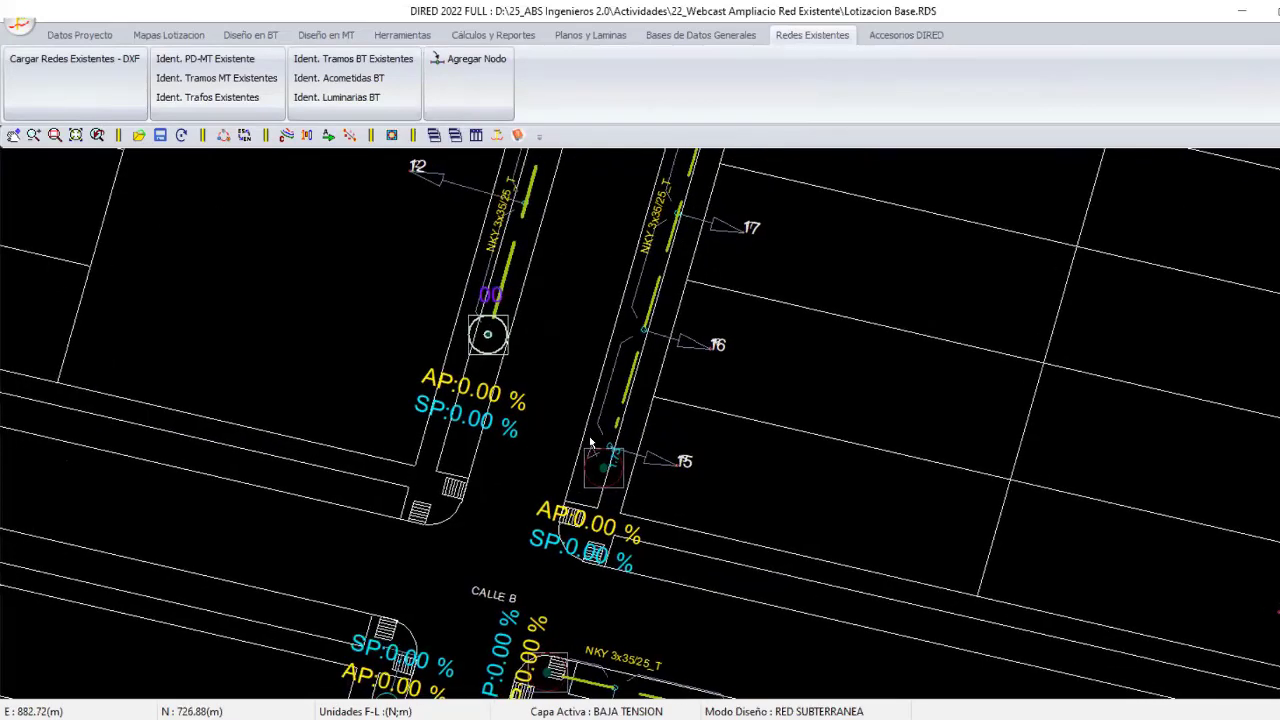
click(631, 469)
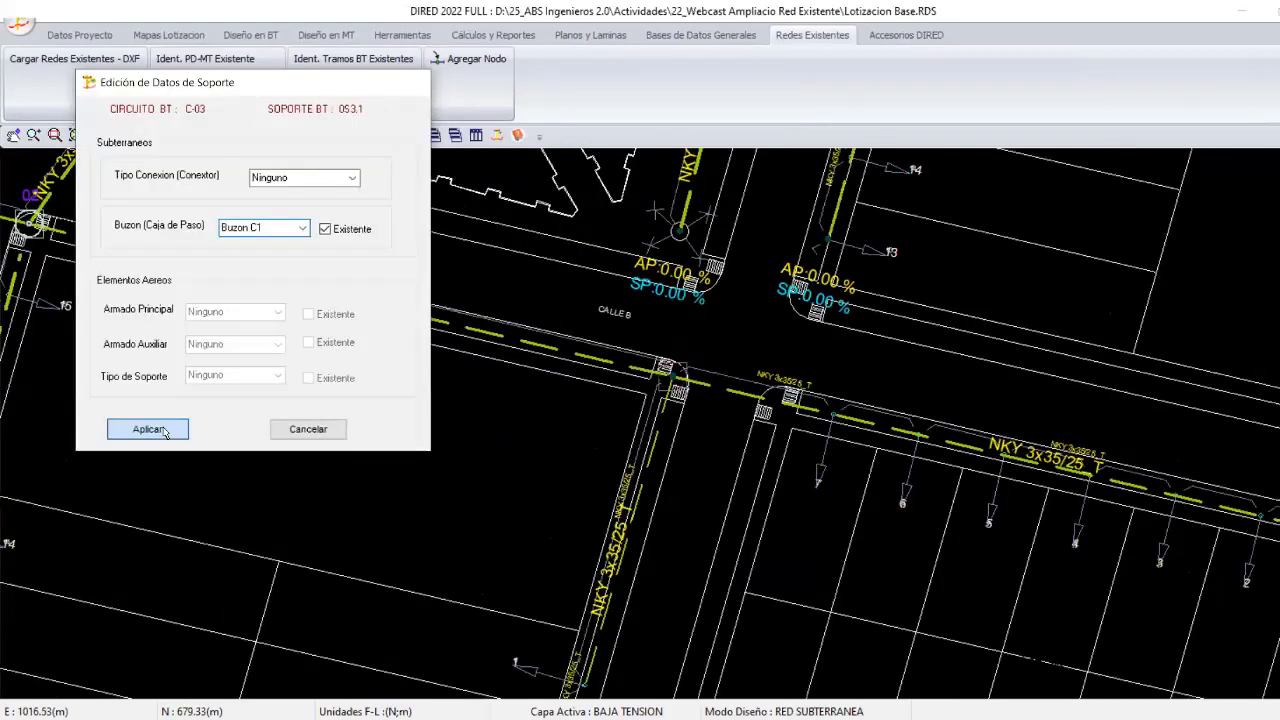
click(148, 429)
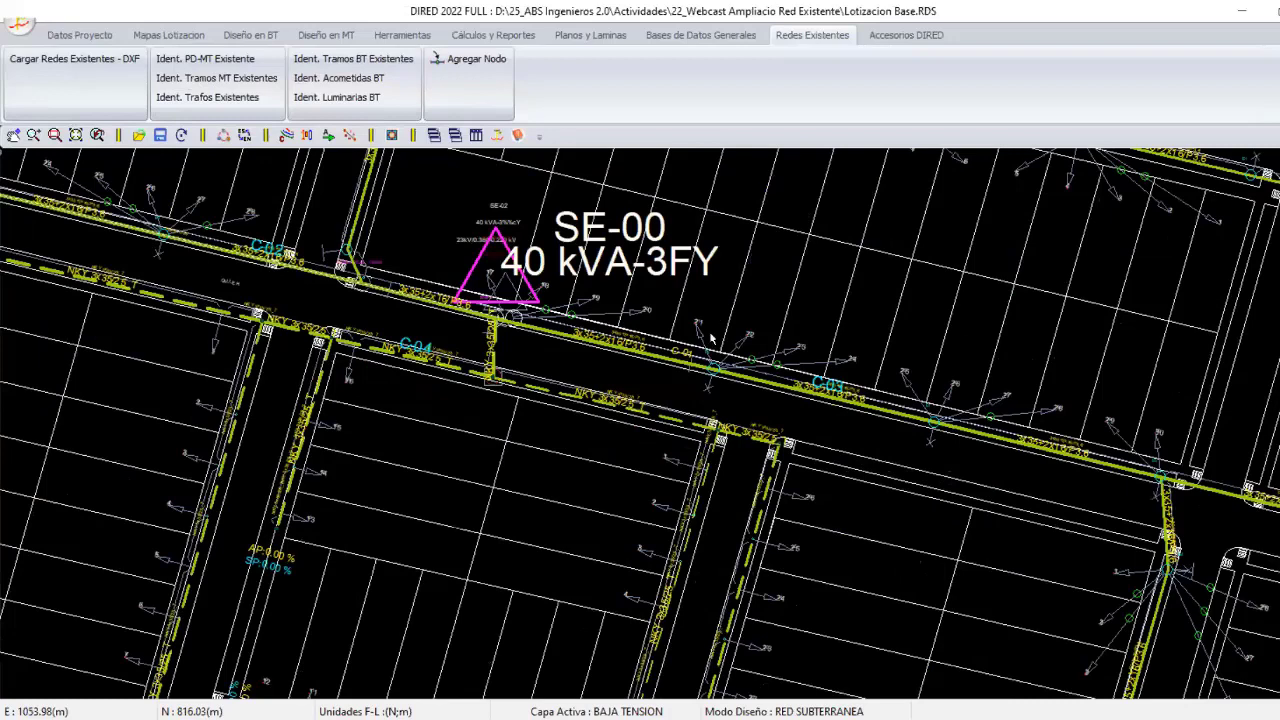
Zoom into CALLE H beside SE-01 until the C-02 3x35+2x16/P3,6 and NKY 3x35/25_T labels are legible.
scroll(711, 340, up, 1)
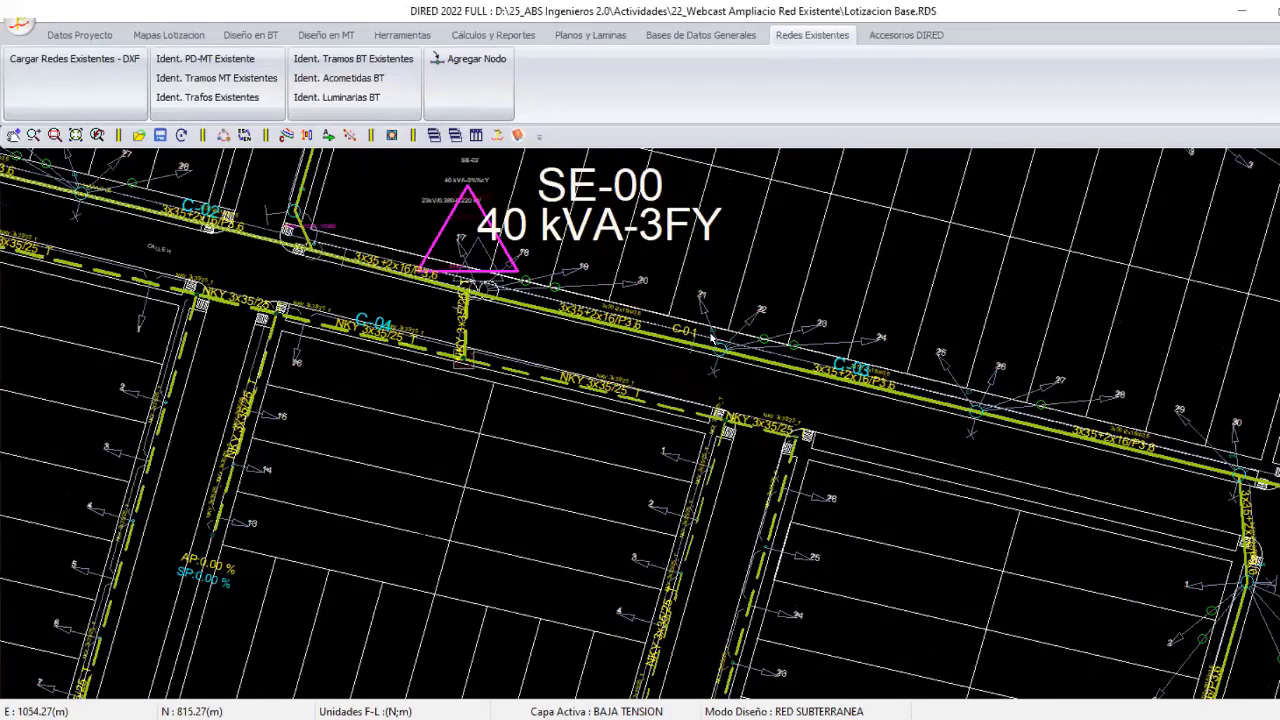
scroll(685, 367, up, 1)
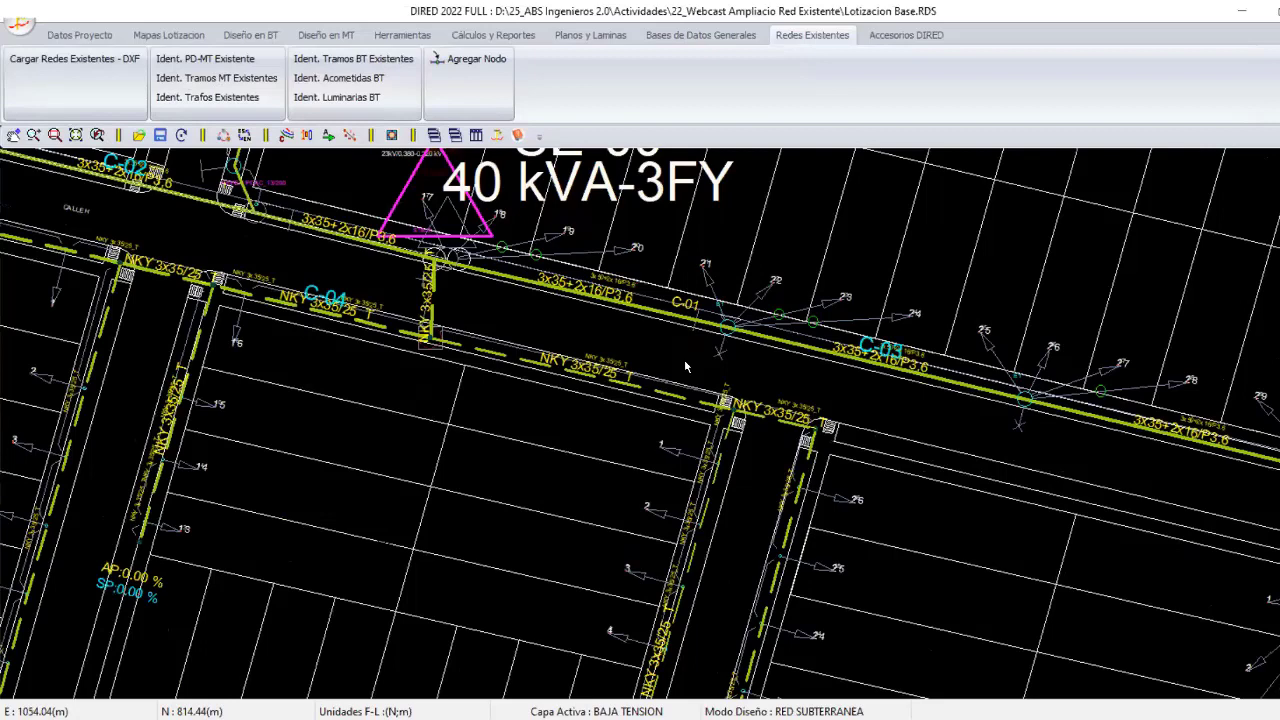
scroll(750, 448, down, 5)
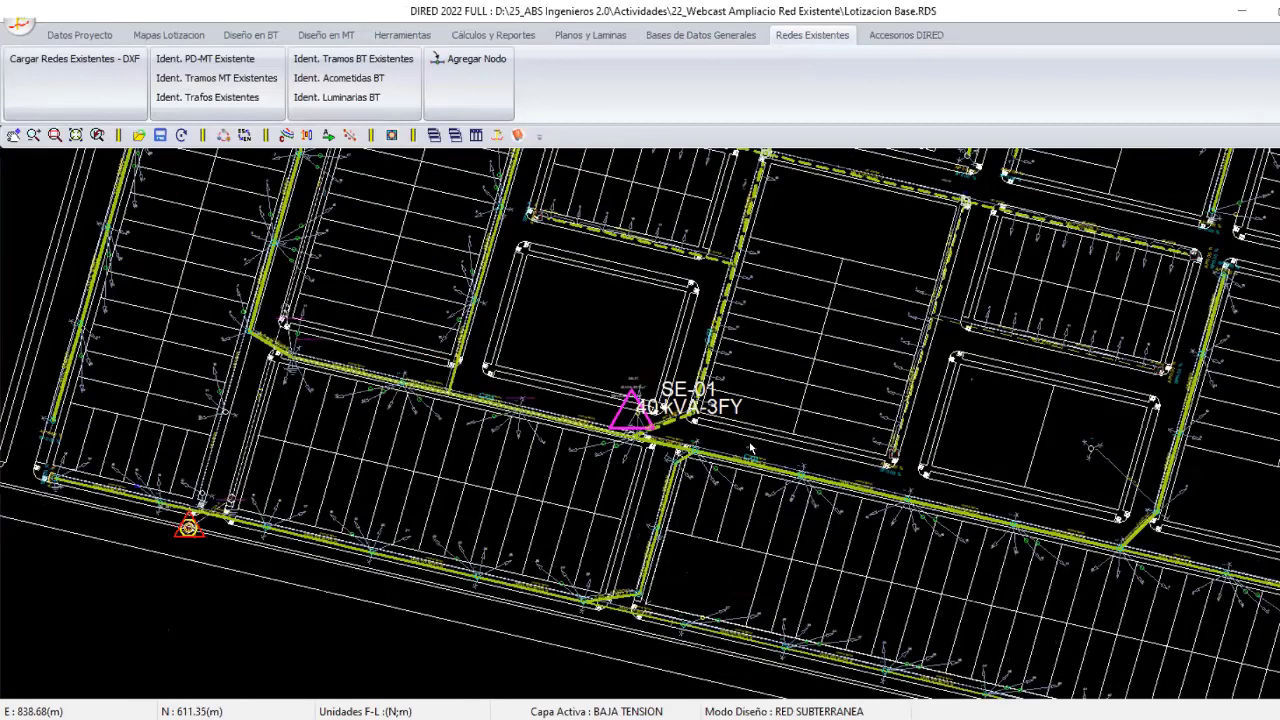
scroll(399, 351, up, 5)
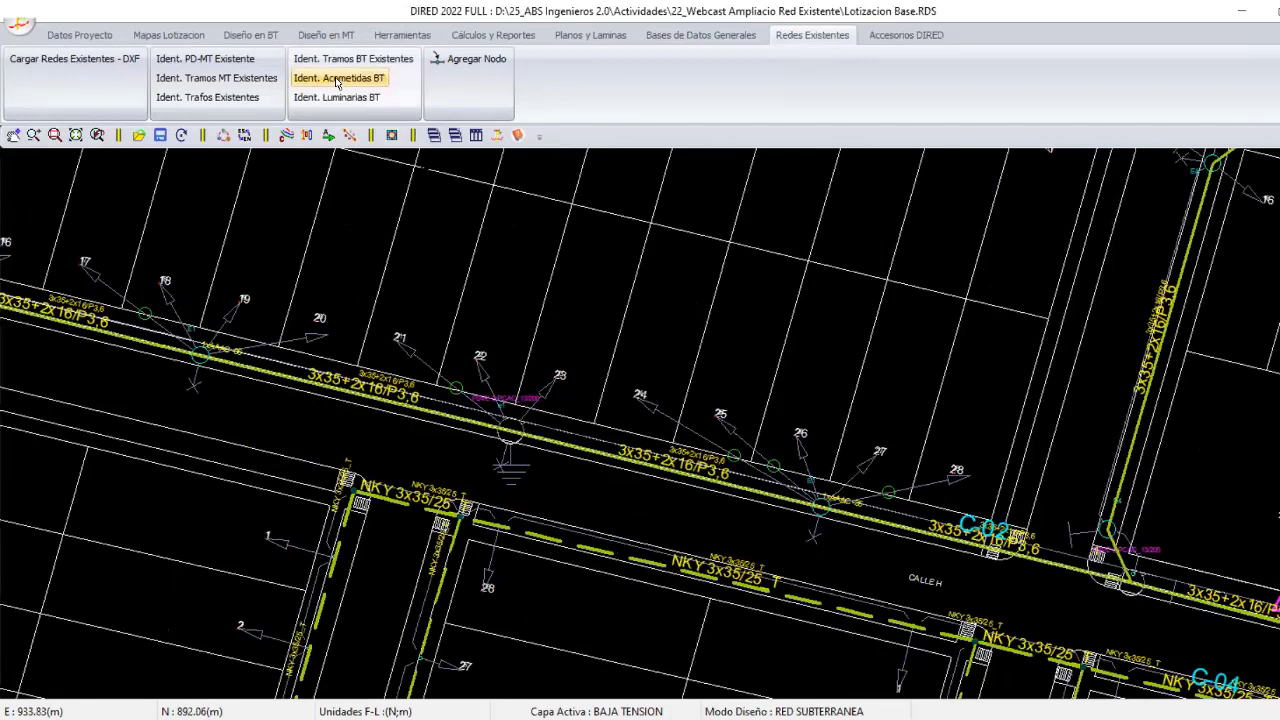
With Ident. Acometidas BT, identify the existing aerial services from the poles feeding lots 24–28.
click(335, 83)
click(510, 430)
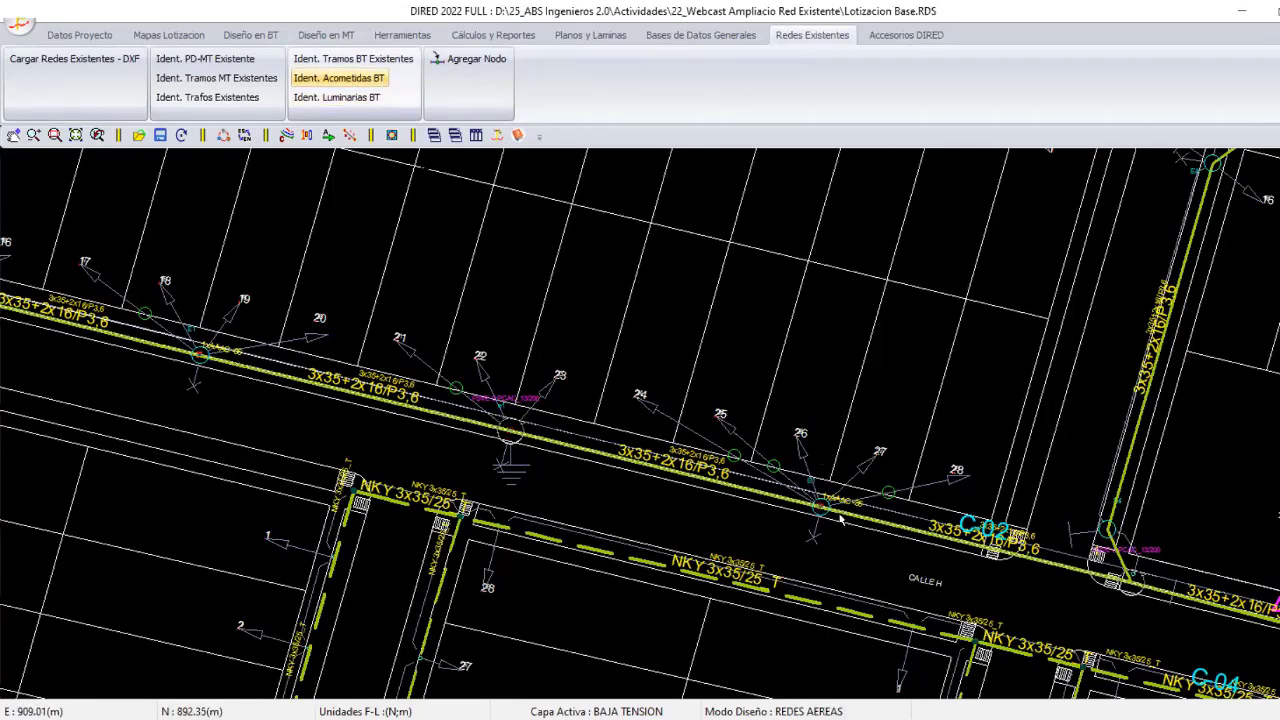
scroll(840, 517, up, 2)
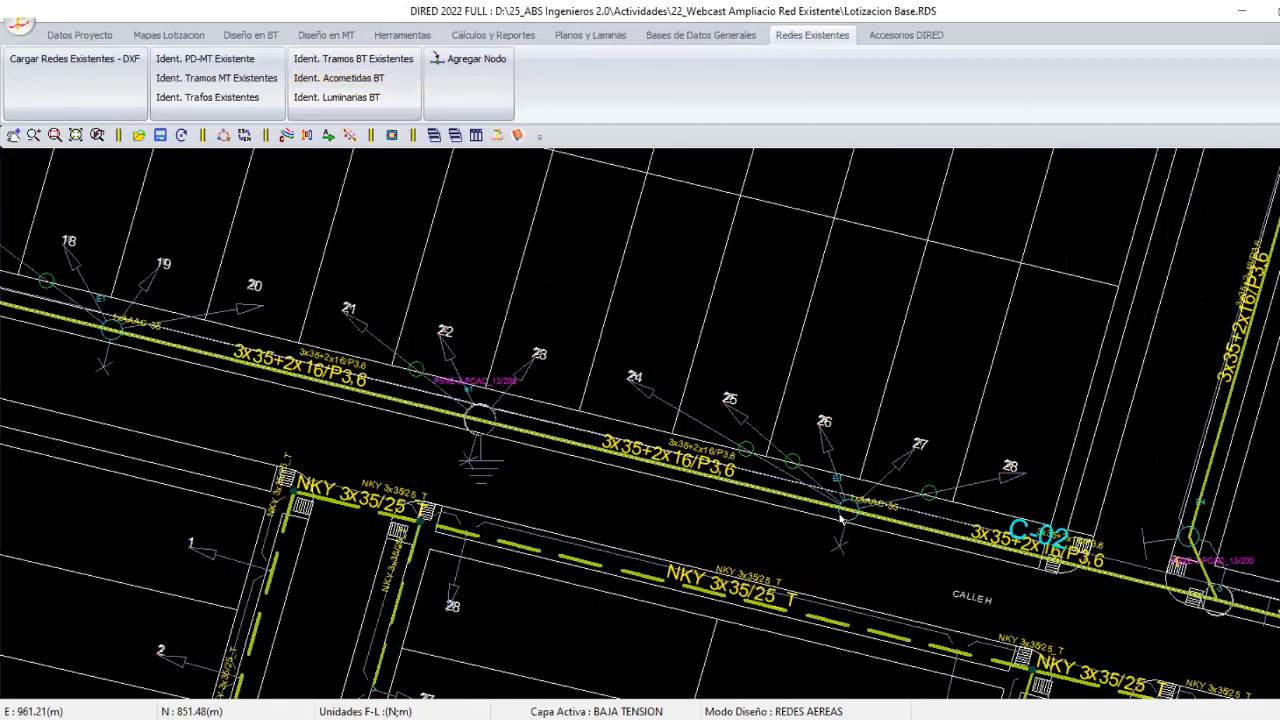
scroll(815, 460, up, 1)
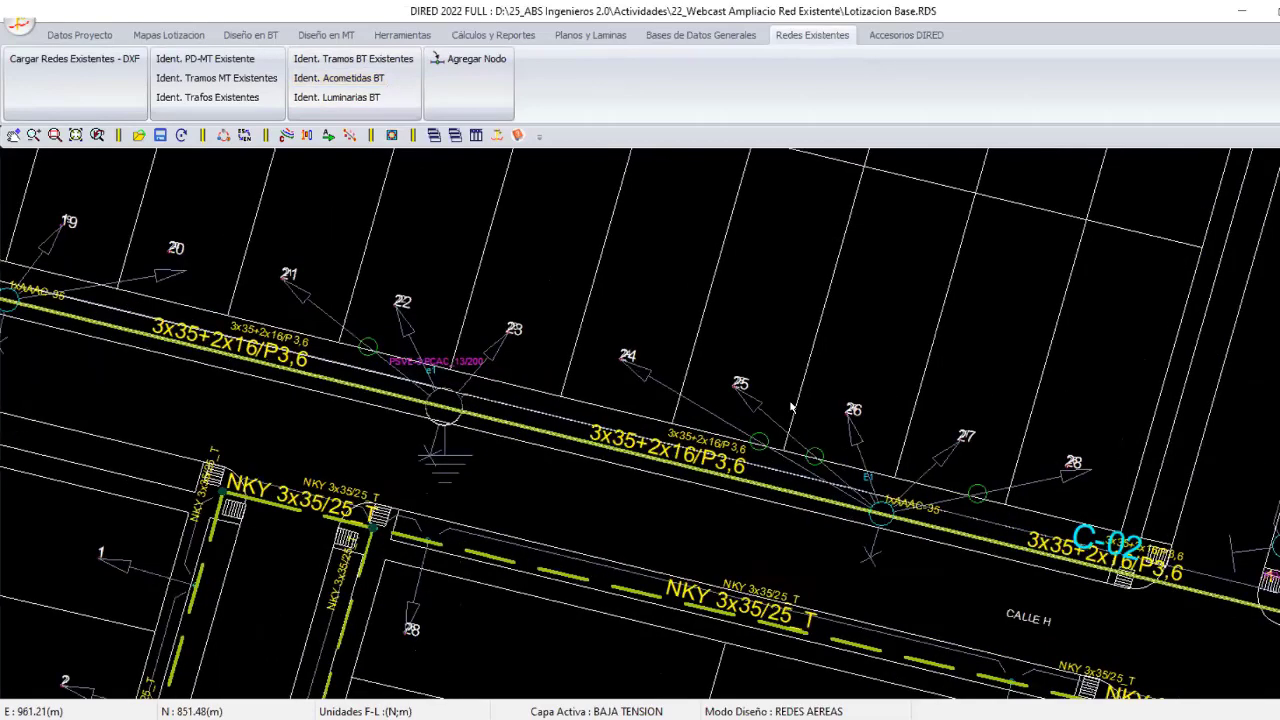
middle_drag(790, 407, 455, 317)
scroll(455, 317, up, 1)
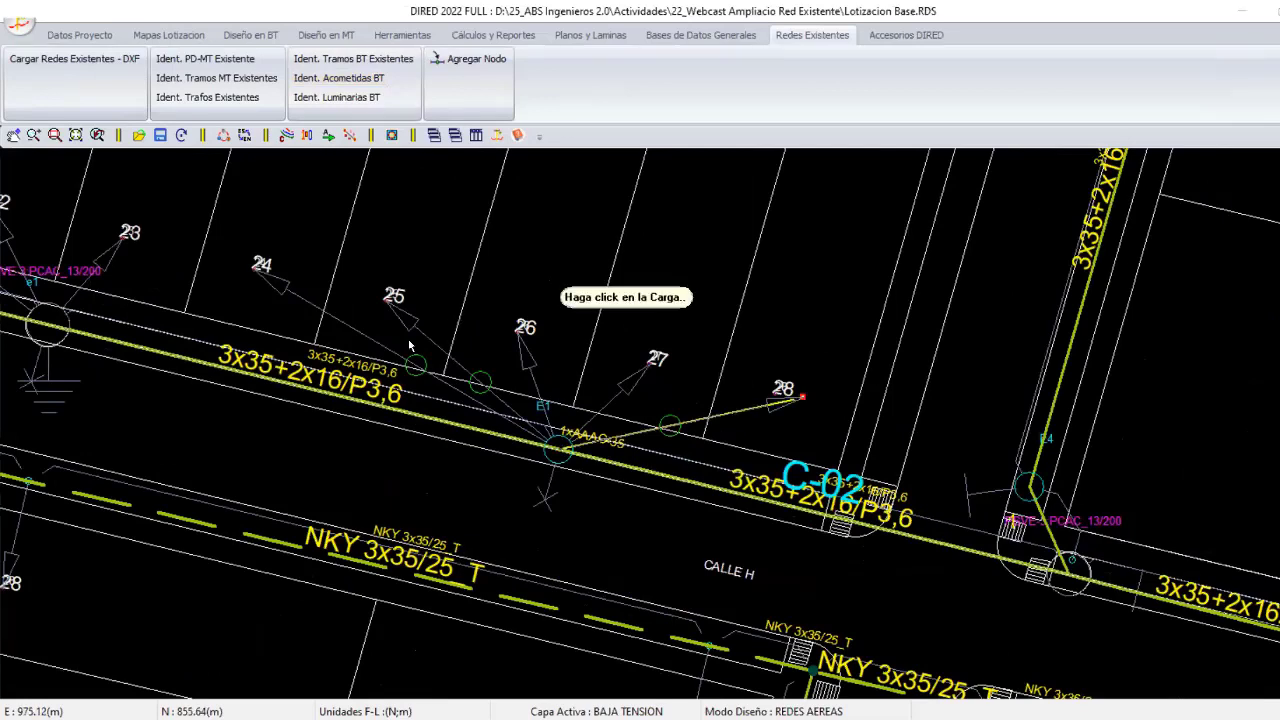
click(452, 336)
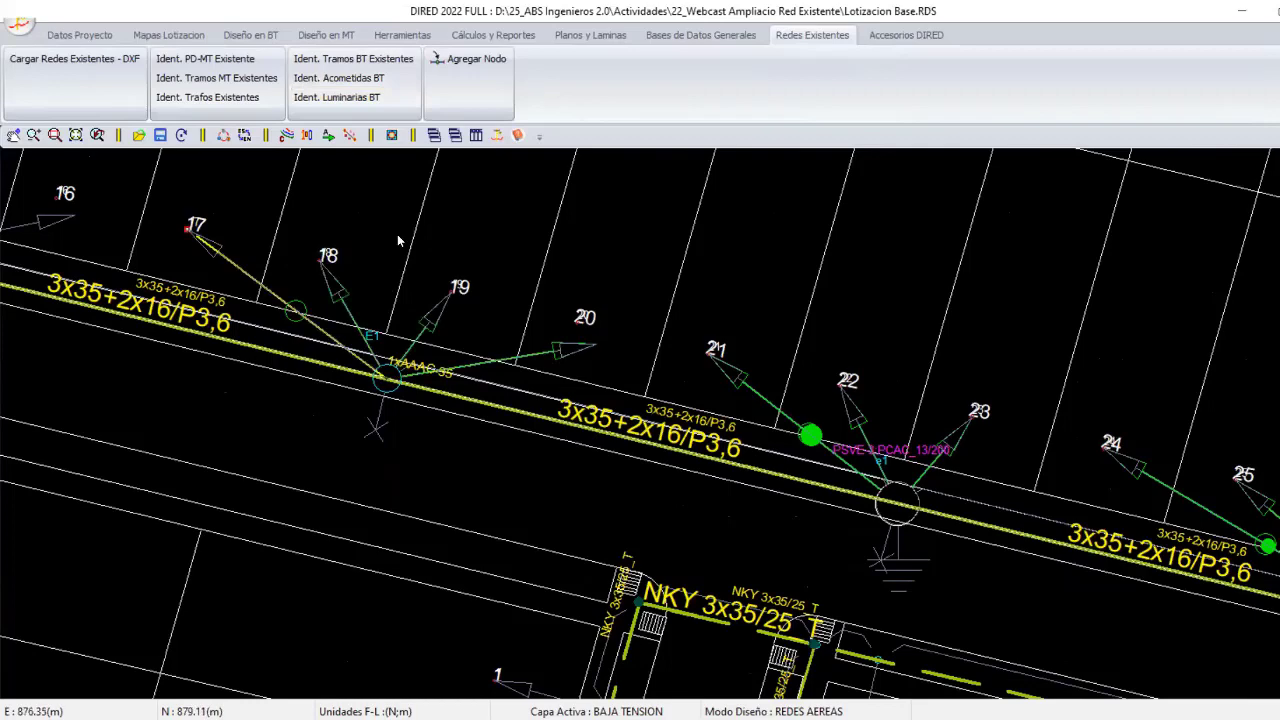
Finish the lots 17–20 connections, then identify the corner pole's services to lots 15 and 16.
right_click(397, 235)
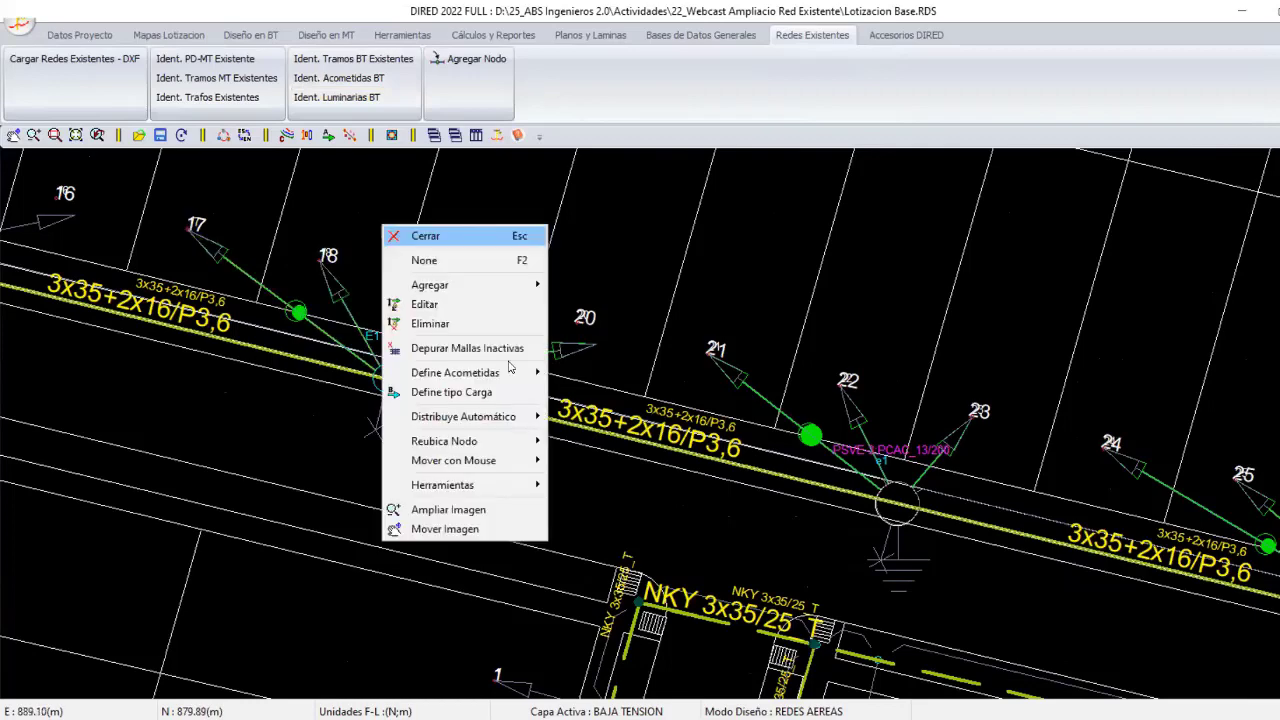
scroll(508, 368, down, 2)
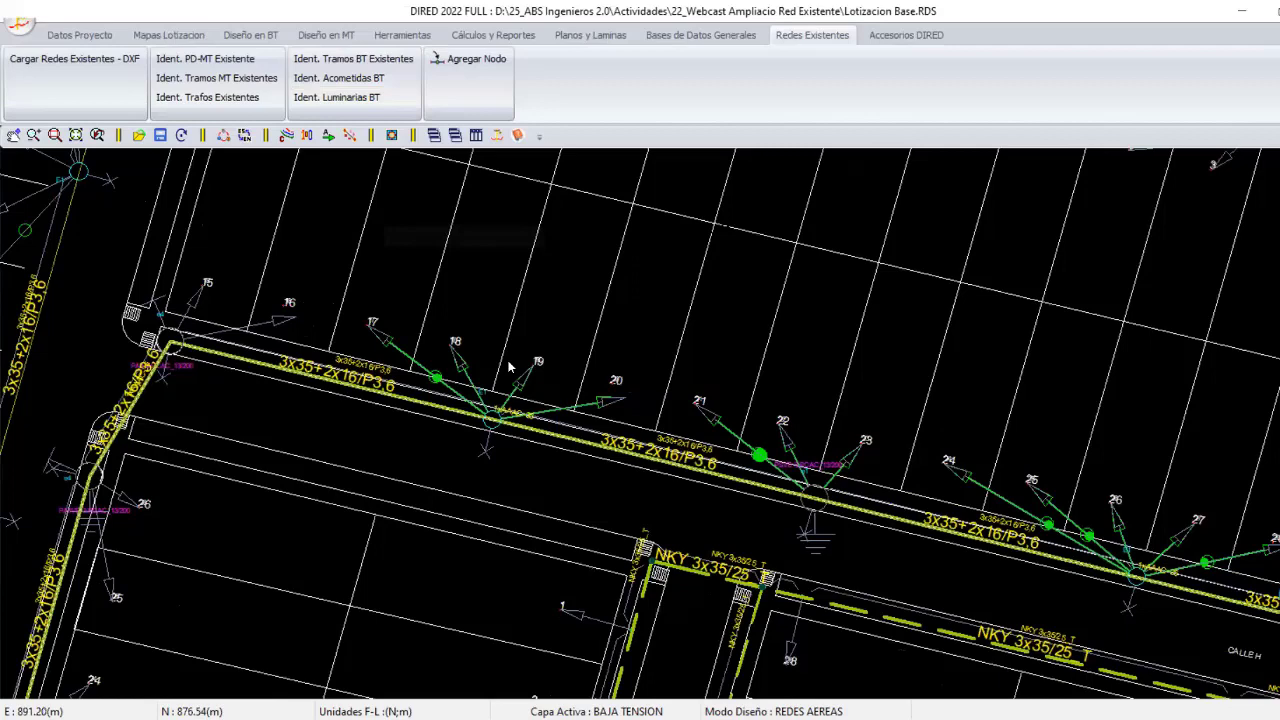
scroll(508, 368, down, 1)
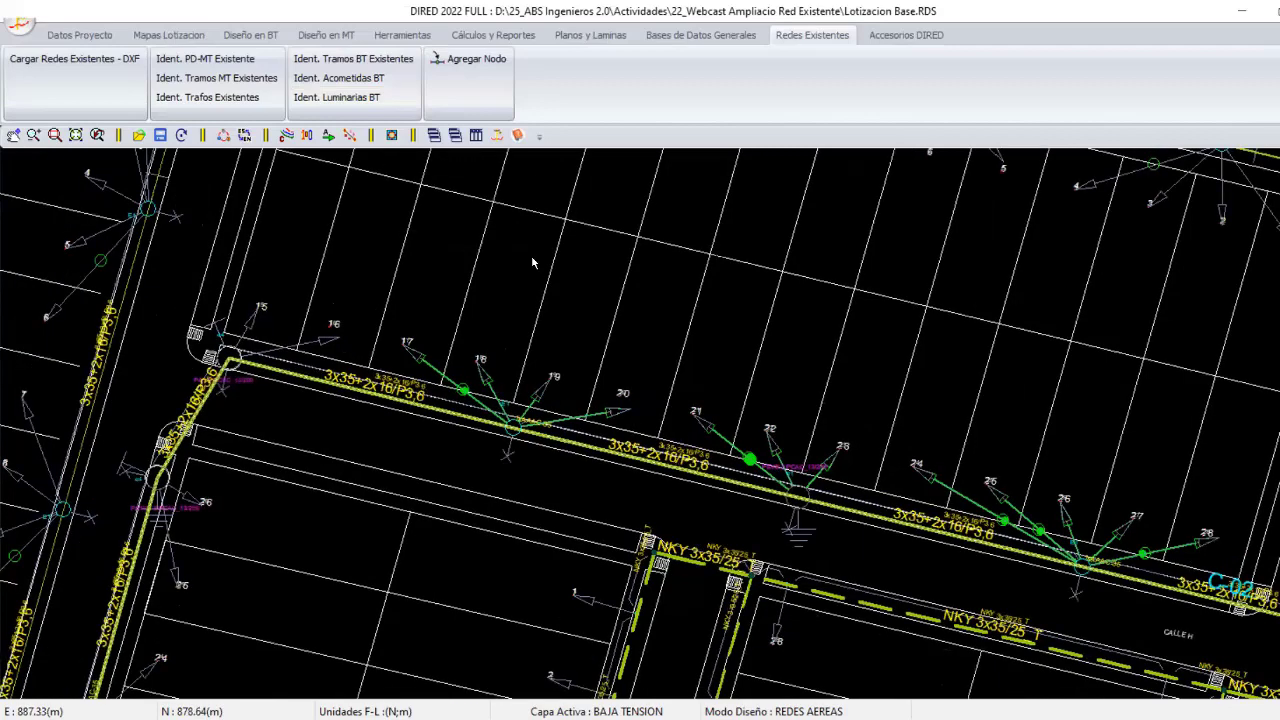
scroll(533, 263, up, 2)
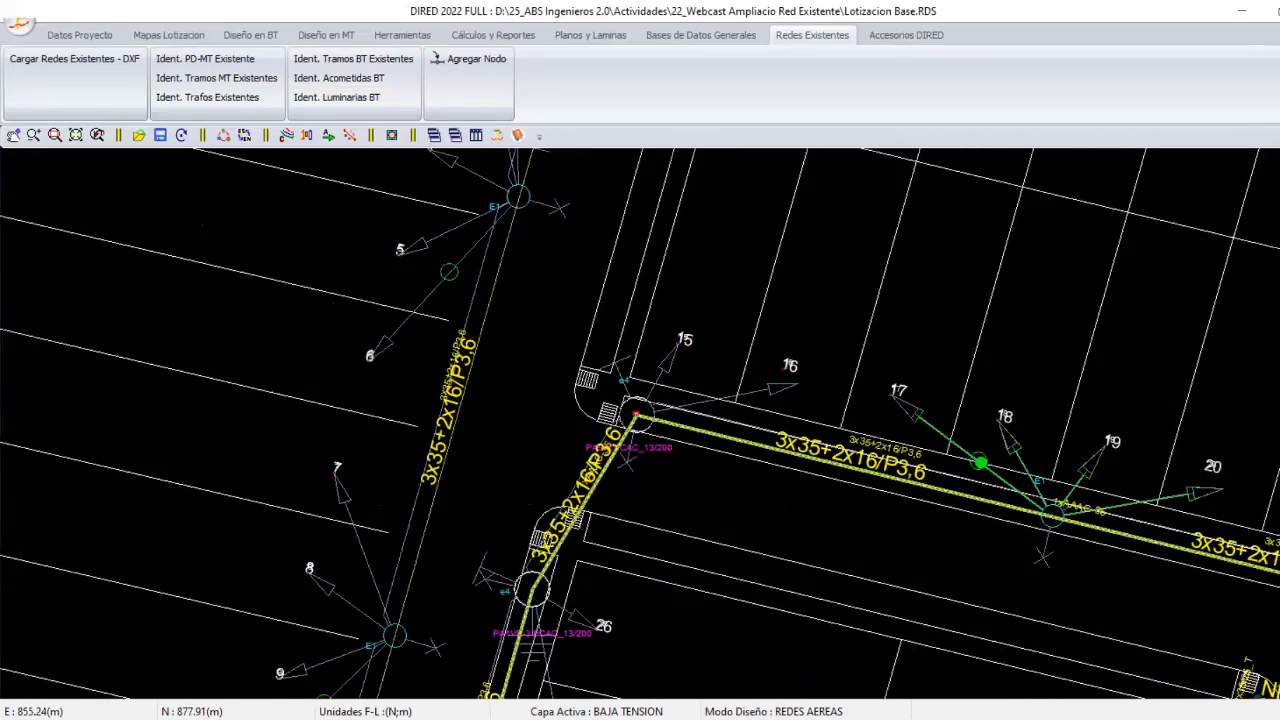
click(748, 437)
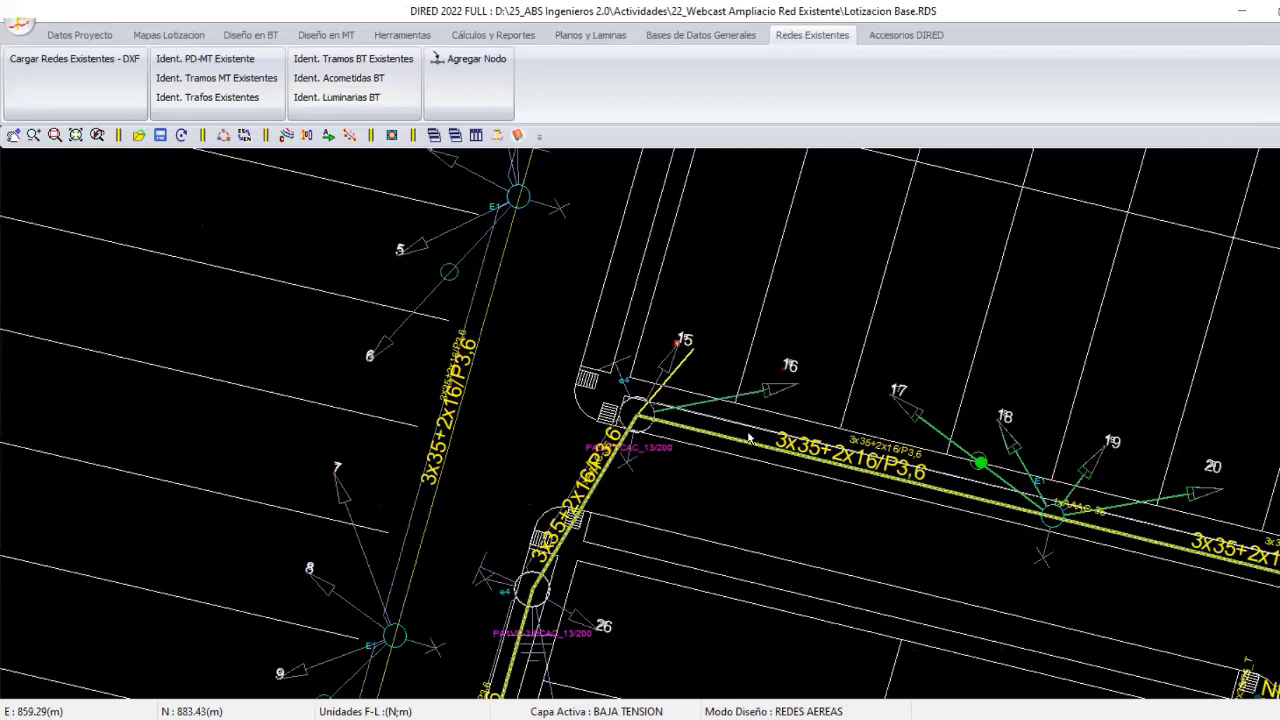
right_click(736, 405)
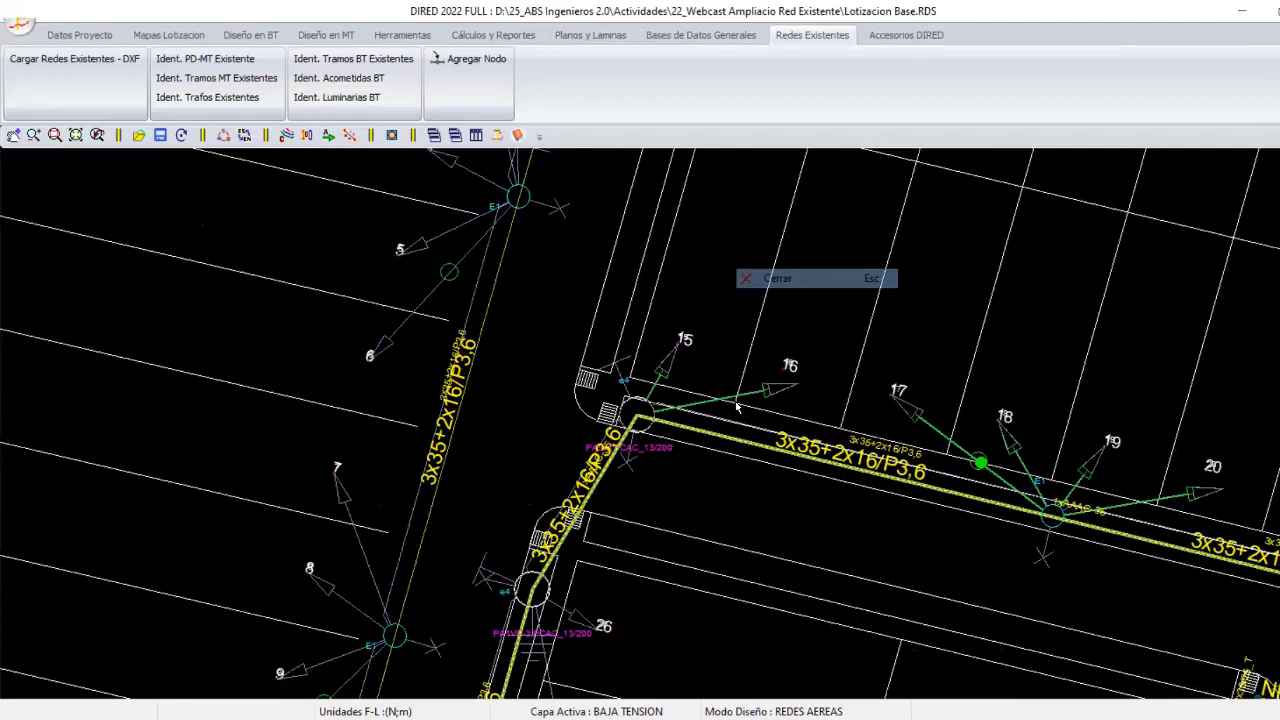
scroll(736, 405, down, 2)
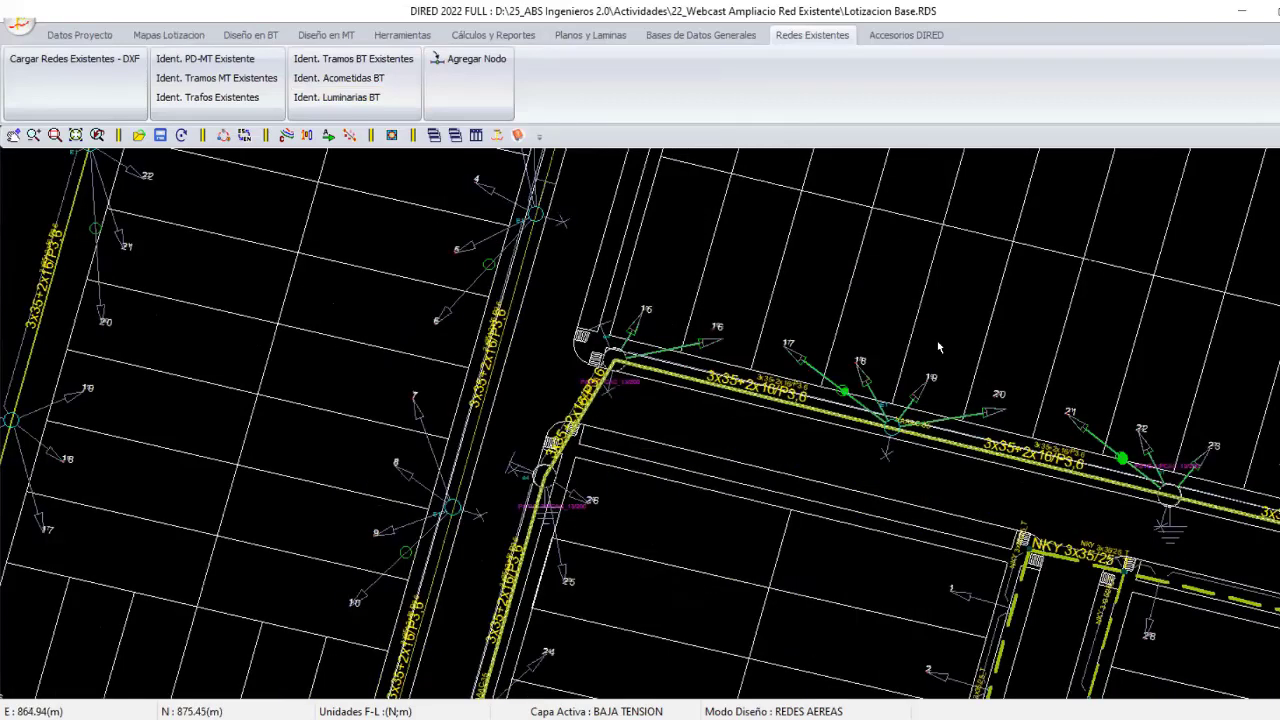
scroll(517, 333, down, 2)
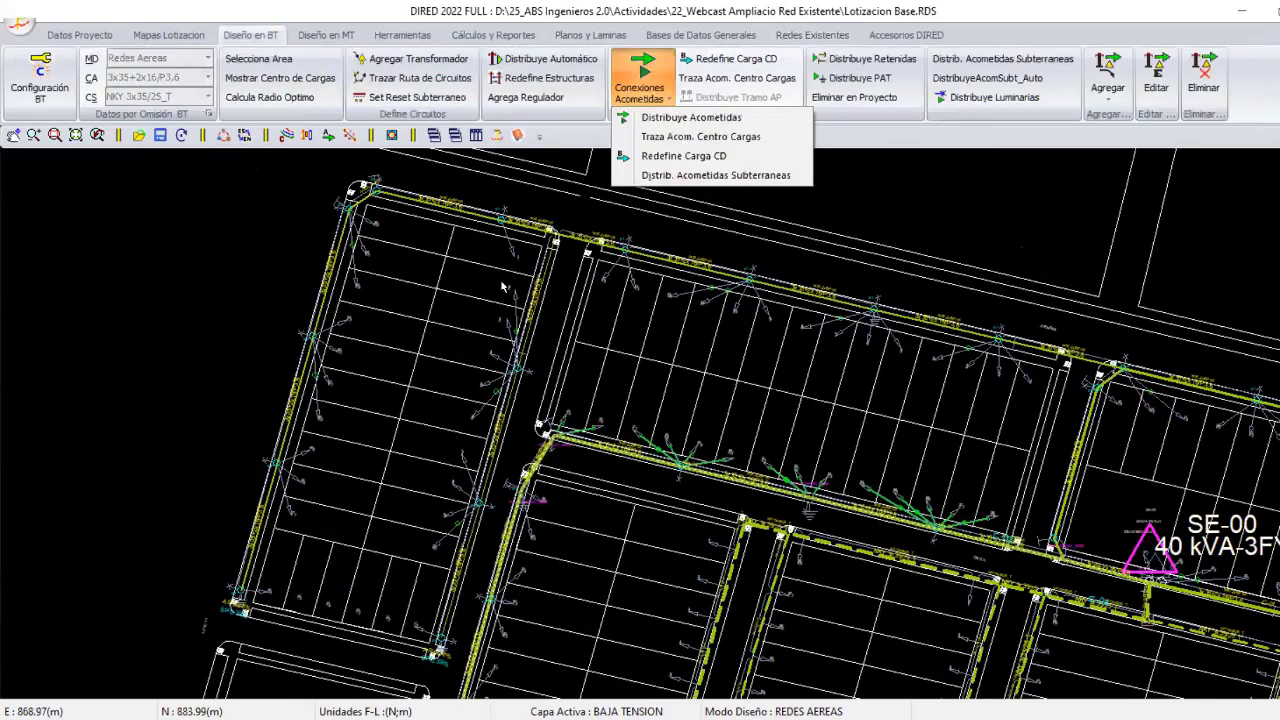
key(Escape)
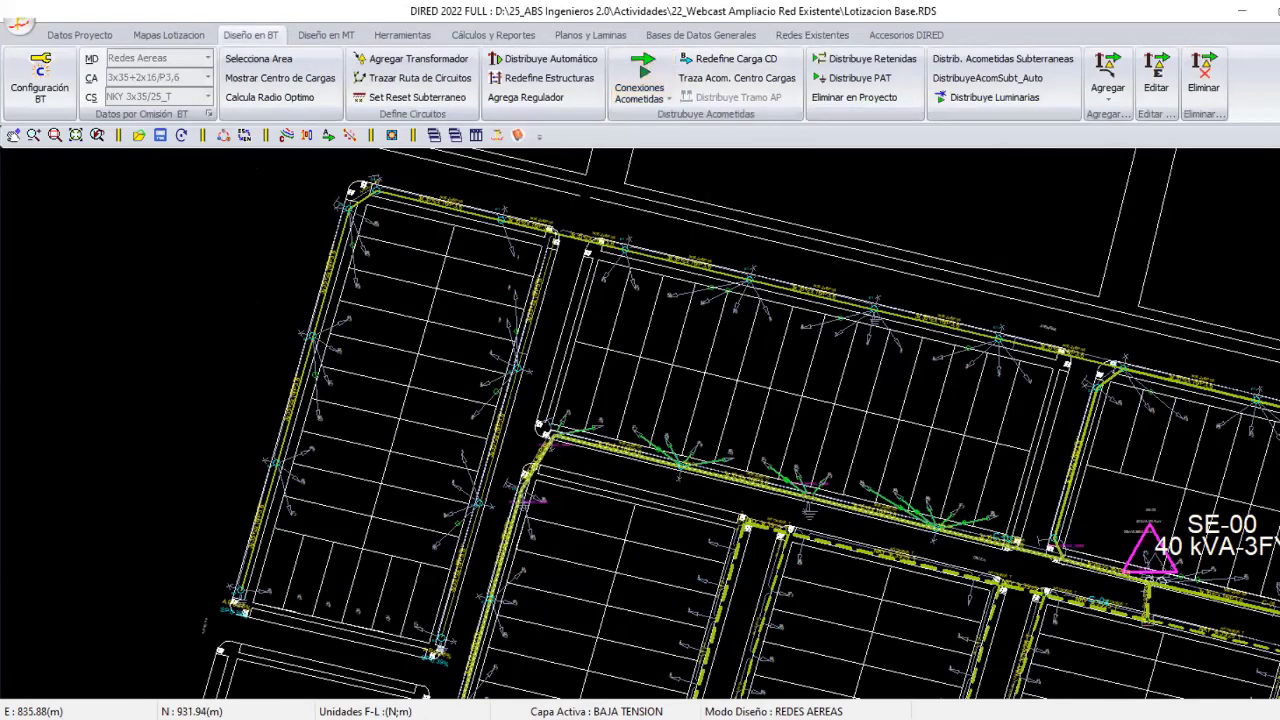
scroll(534, 411, up, 2)
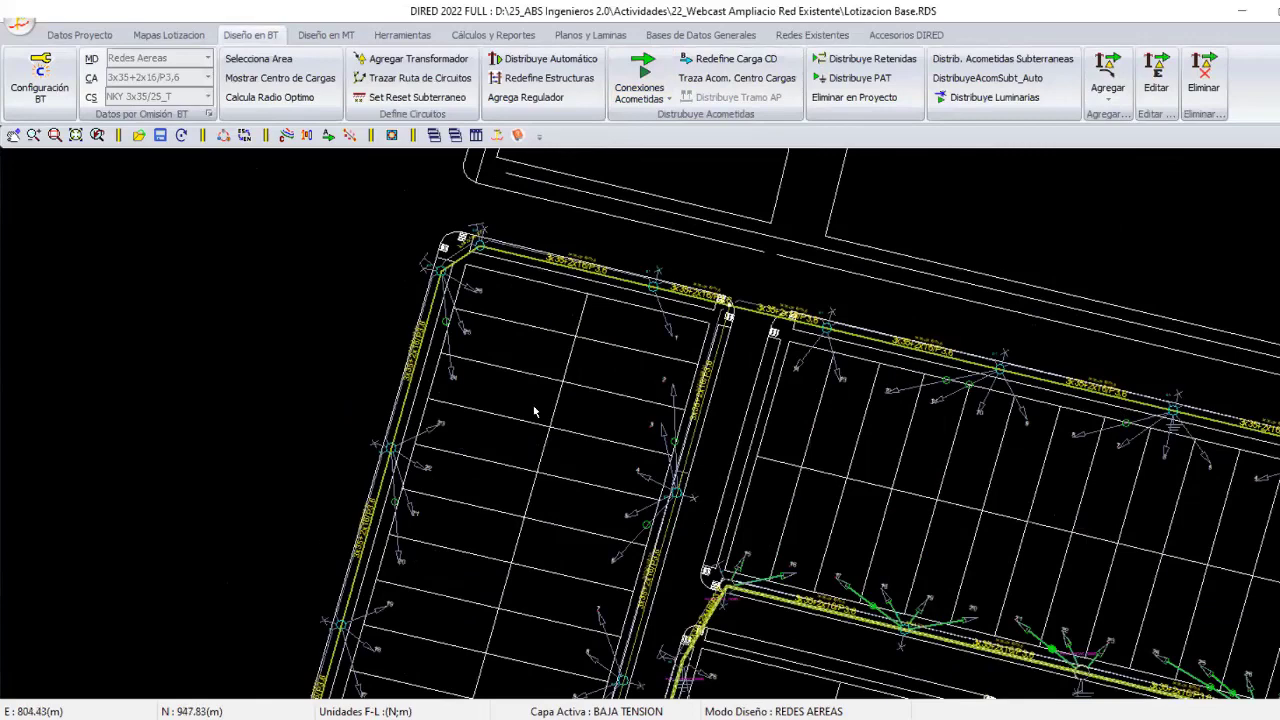
middle_drag(584, 673, 484, 478)
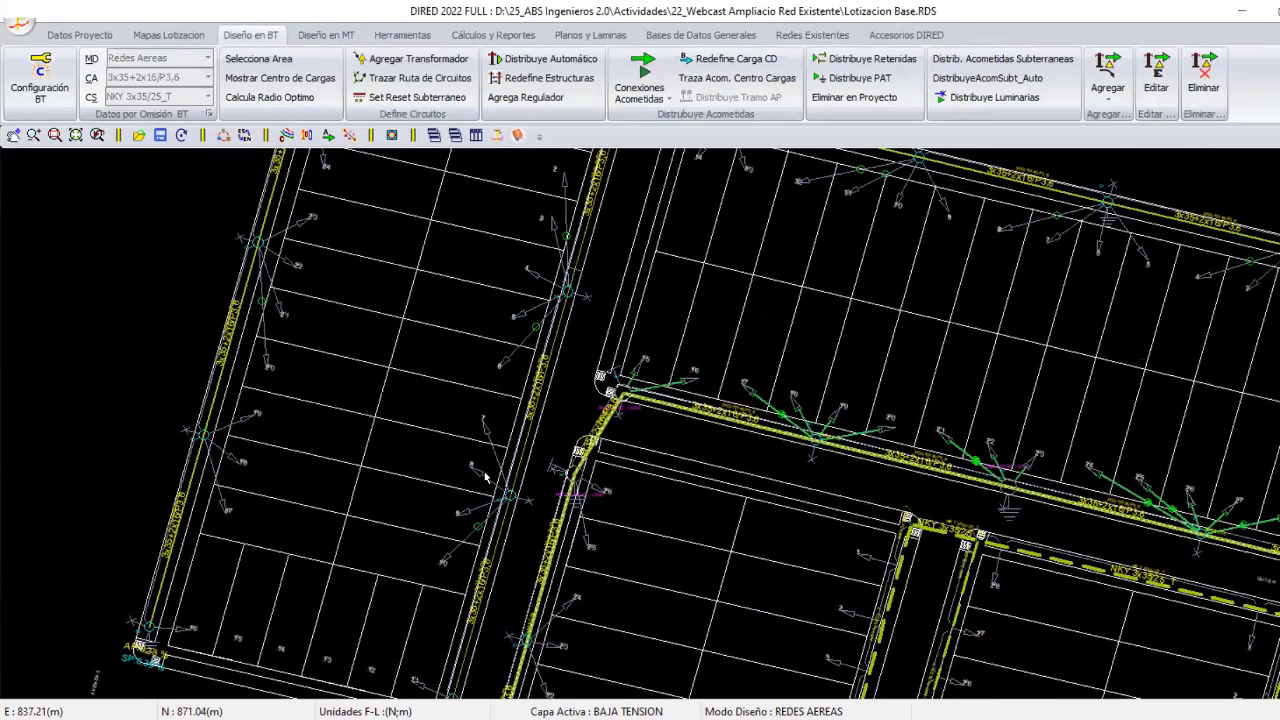
middle_drag(581, 295, 595, 240)
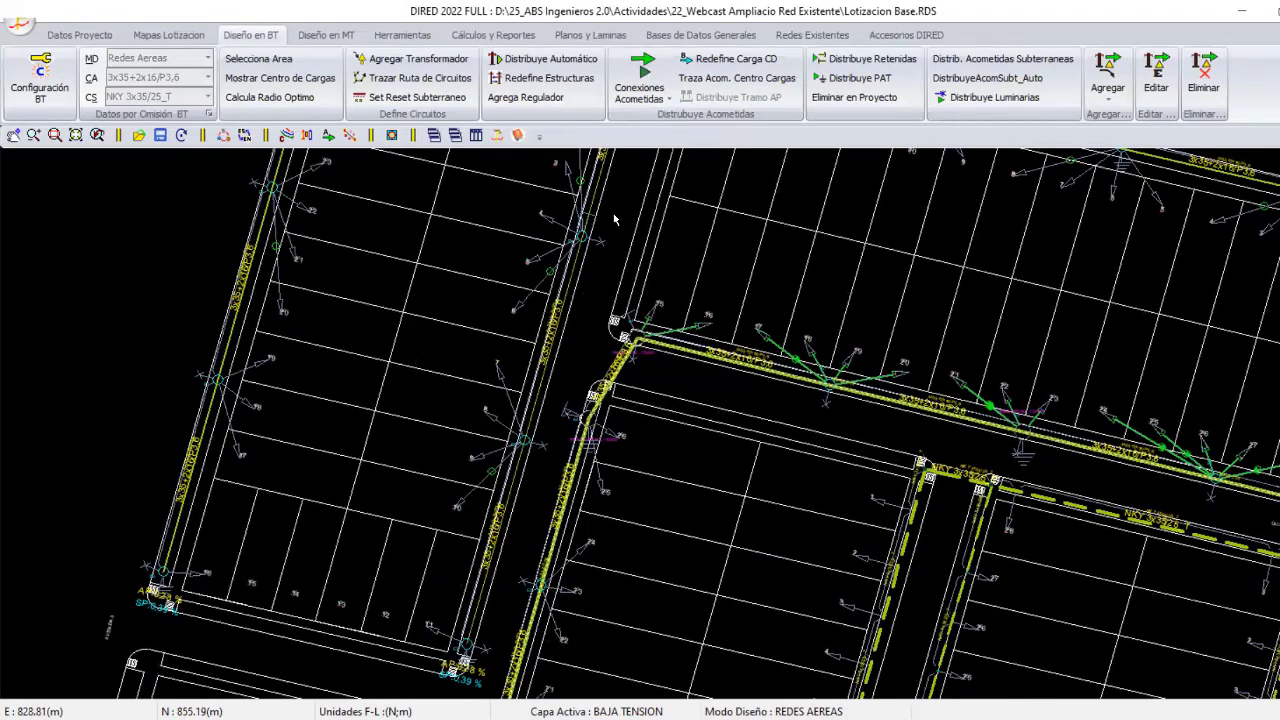
middle_drag(614, 218, 619, 207)
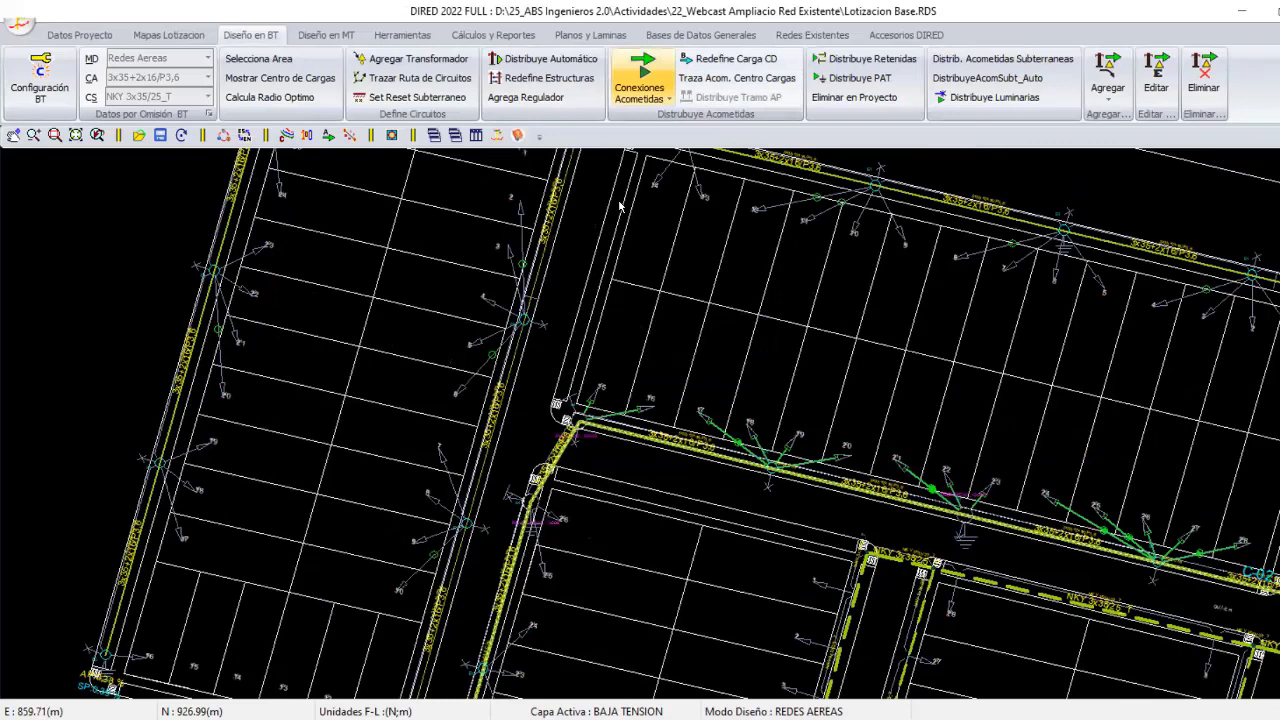
middle_drag(619, 207, 574, 284)
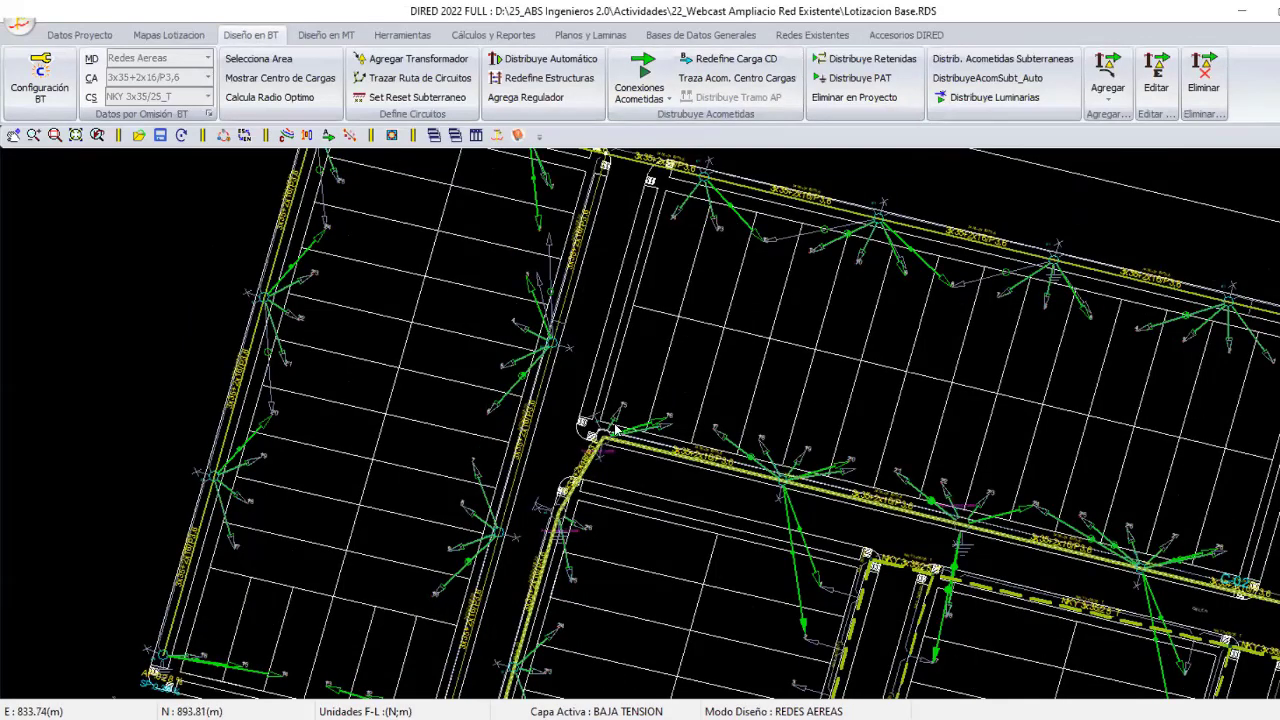
scroll(616, 430, up, 3)
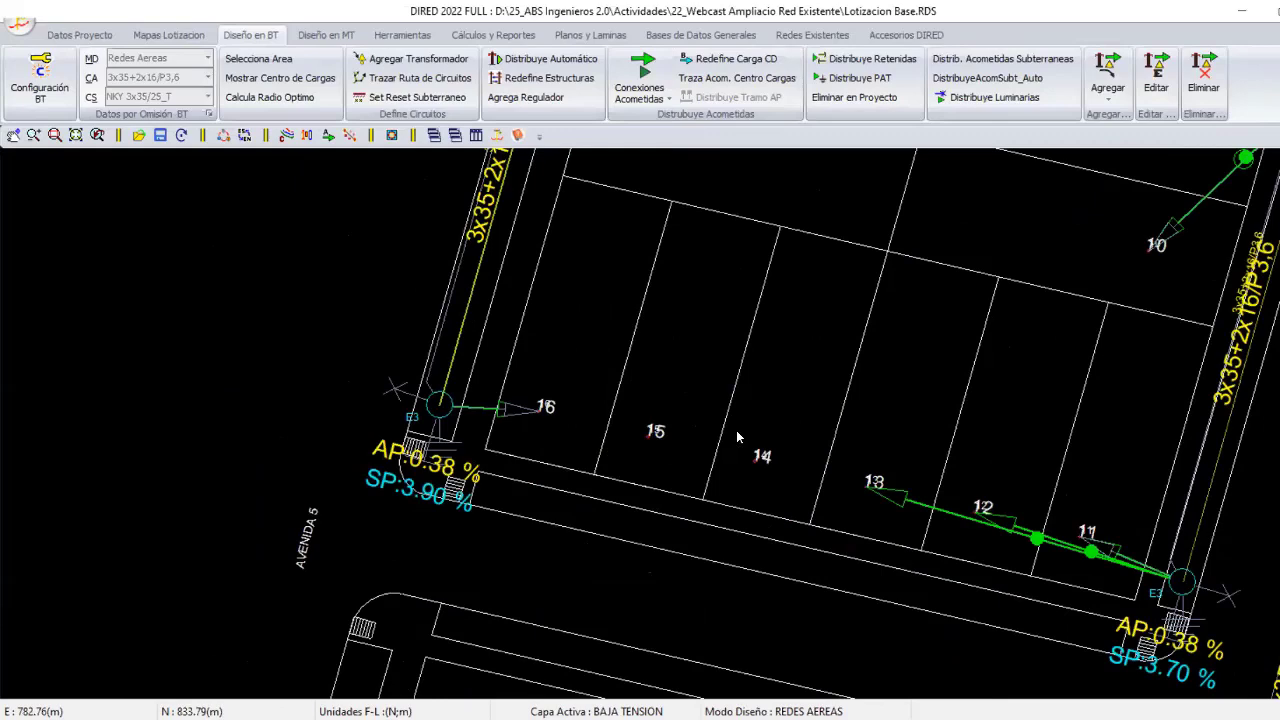
scroll(736, 437, down, 1)
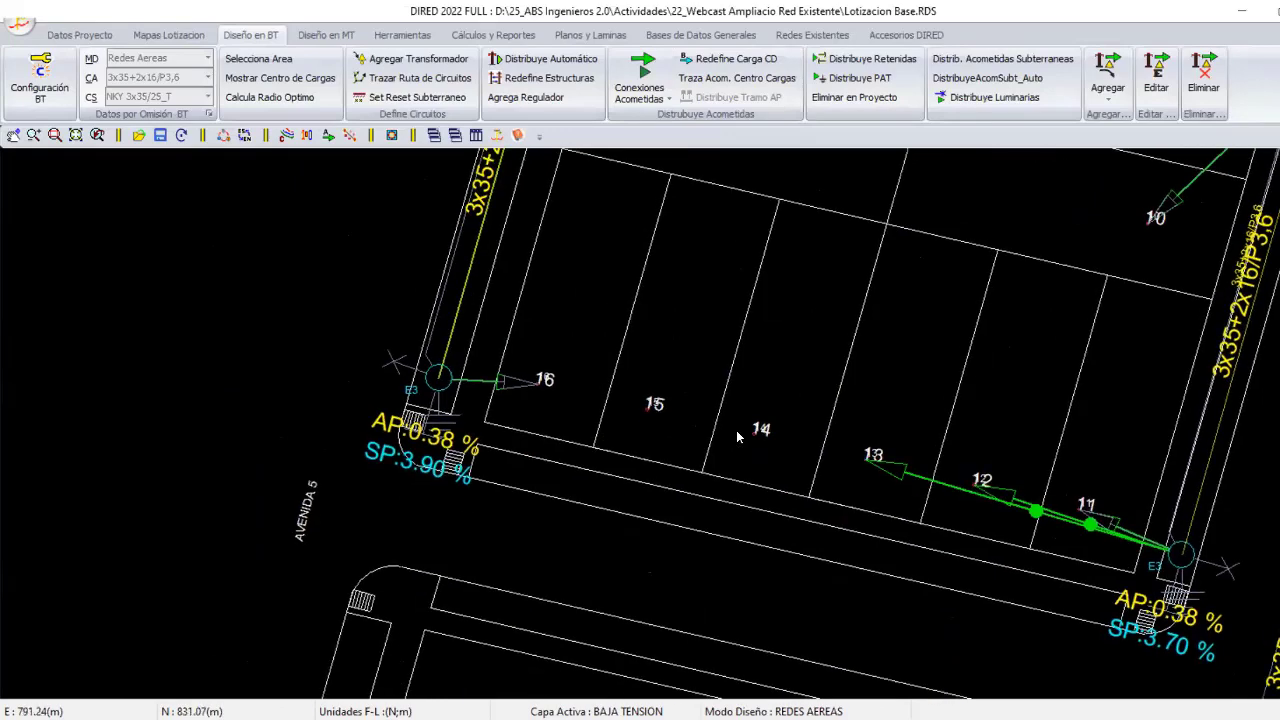
scroll(736, 437, down, 1)
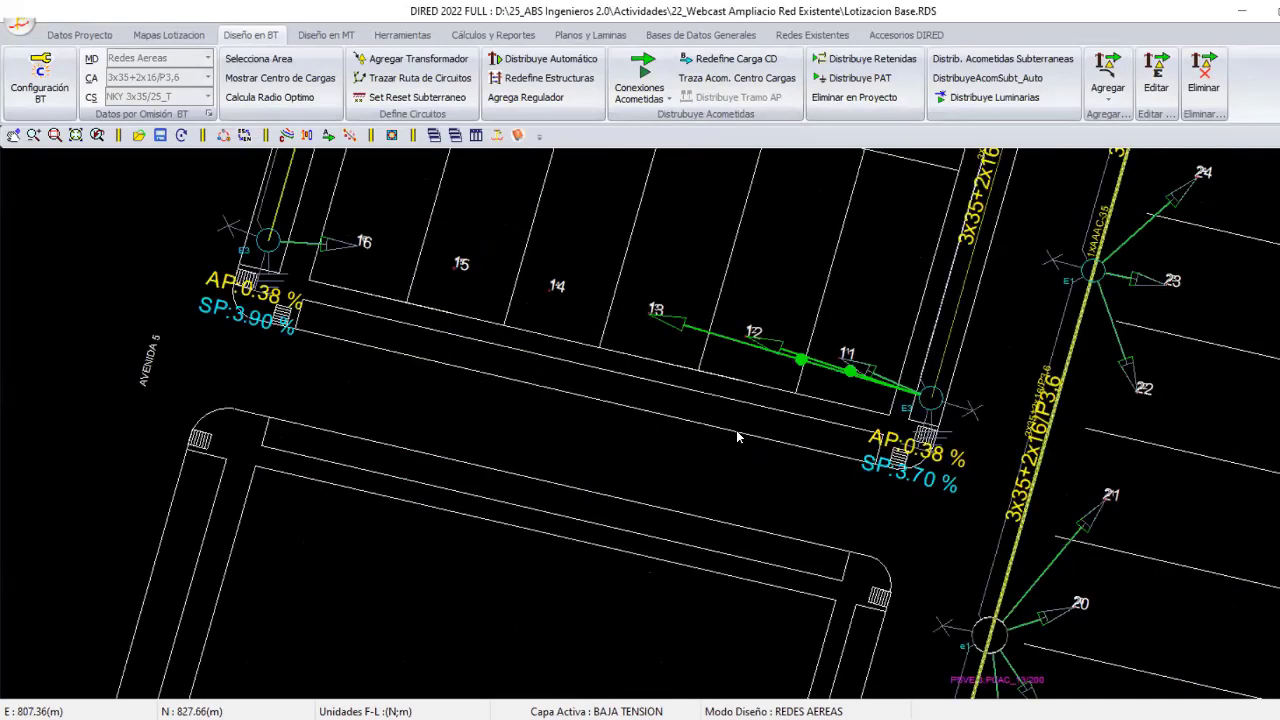
scroll(737, 437, down, 2)
scroll(732, 336, up, 1)
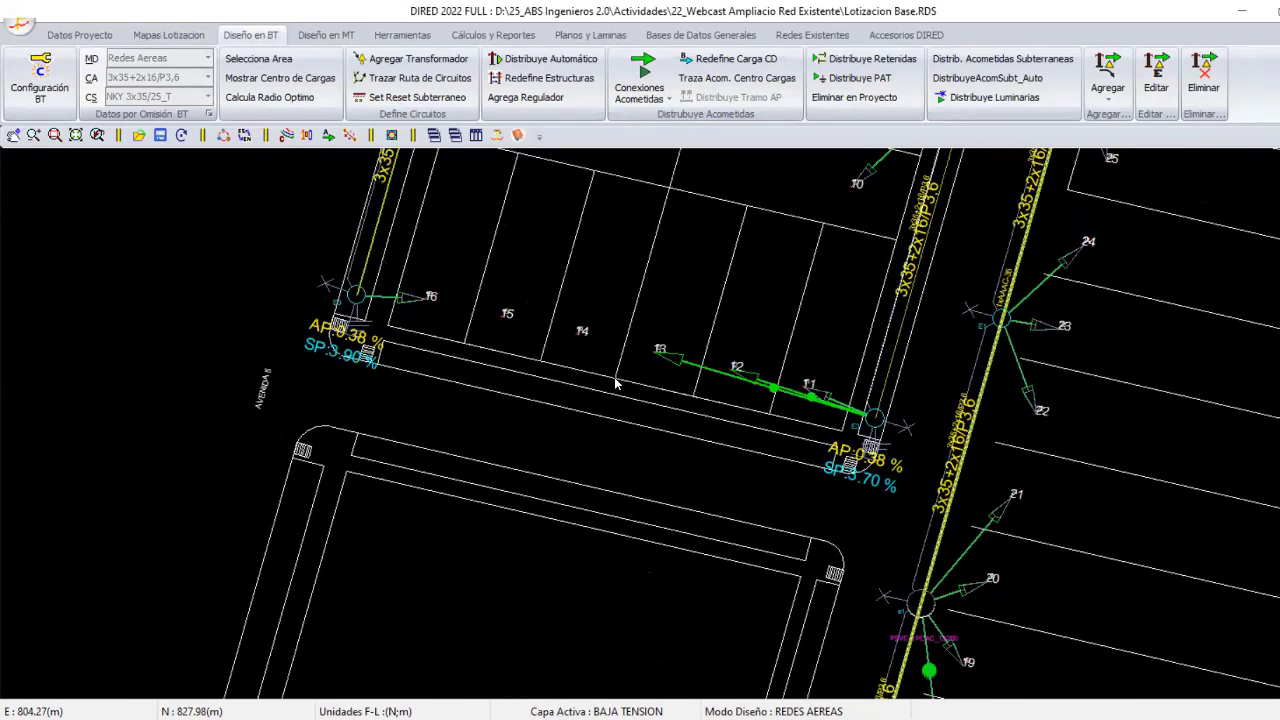
scroll(614, 350, down, 1)
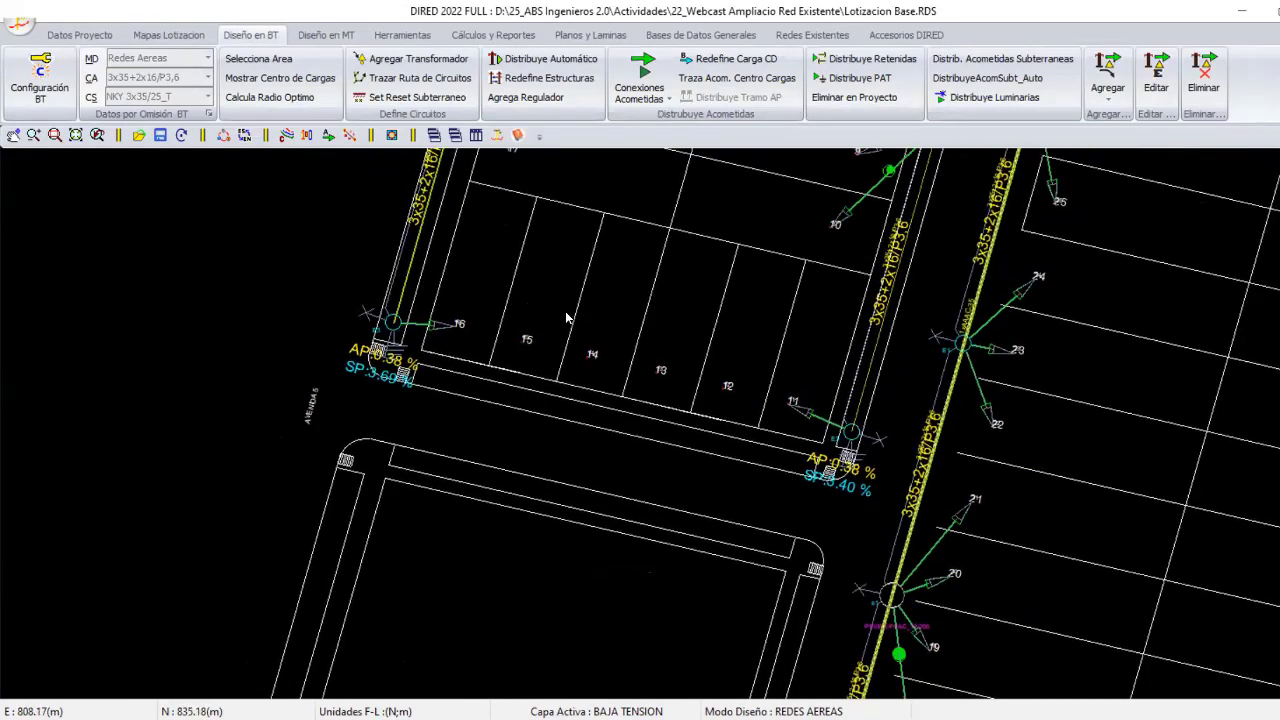
scroll(610, 508, down, 2)
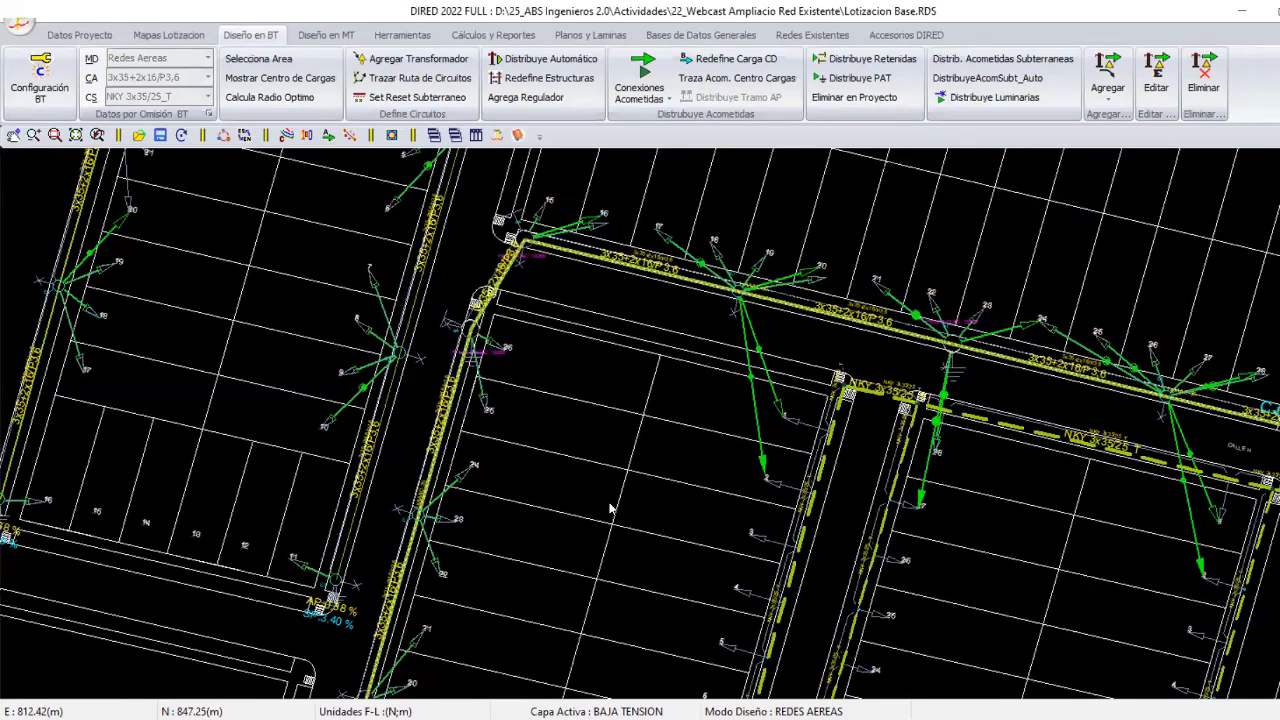
scroll(610, 508, up, 3)
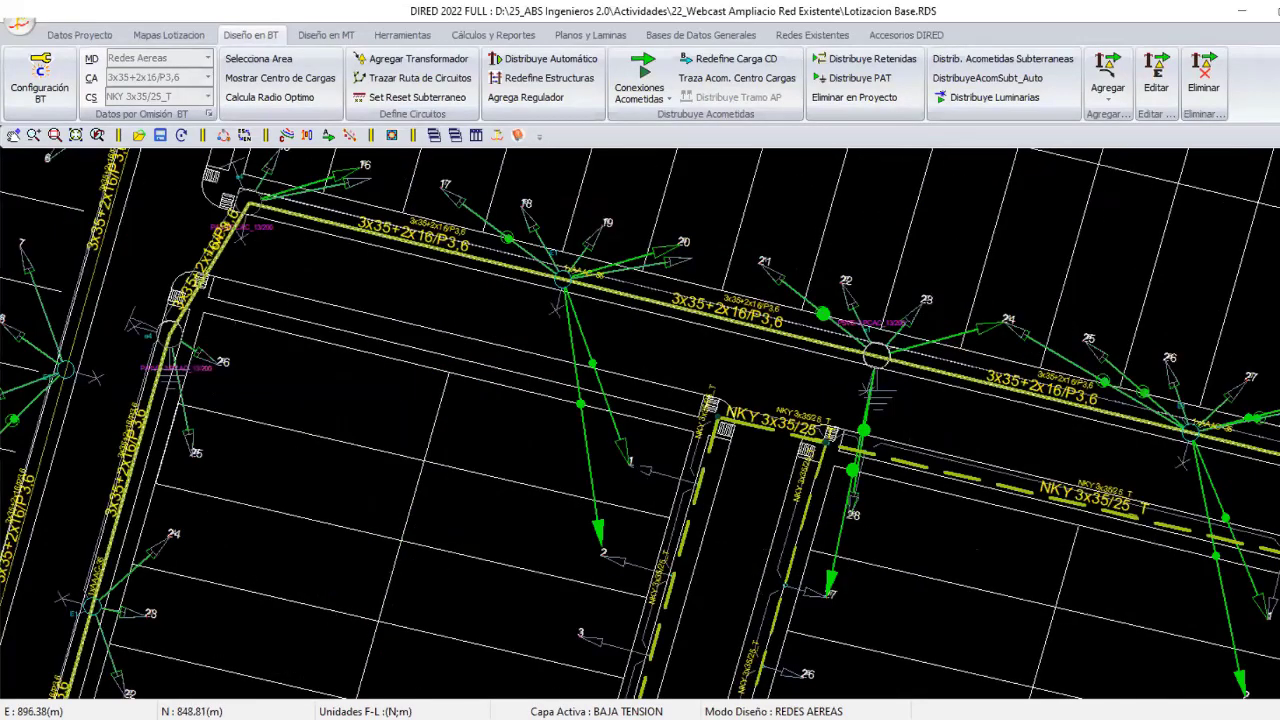
scroll(670, 495, up, 1)
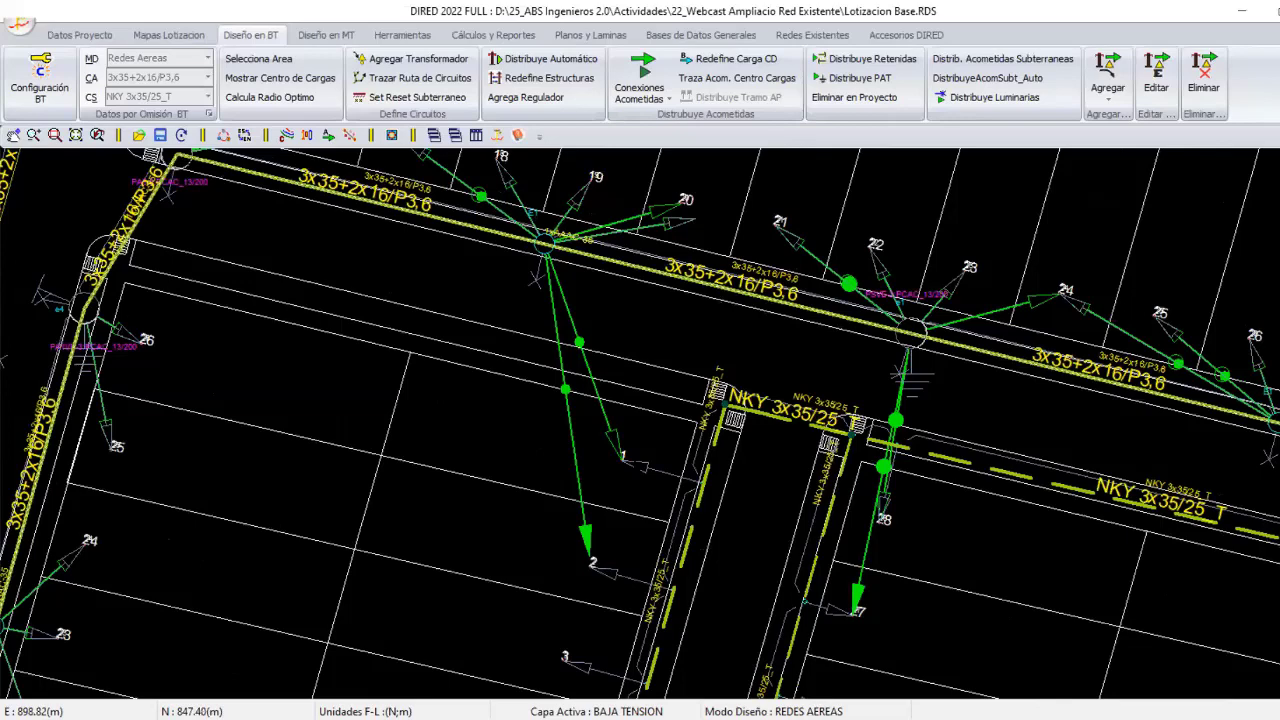
middle_drag(670, 495, 659, 478)
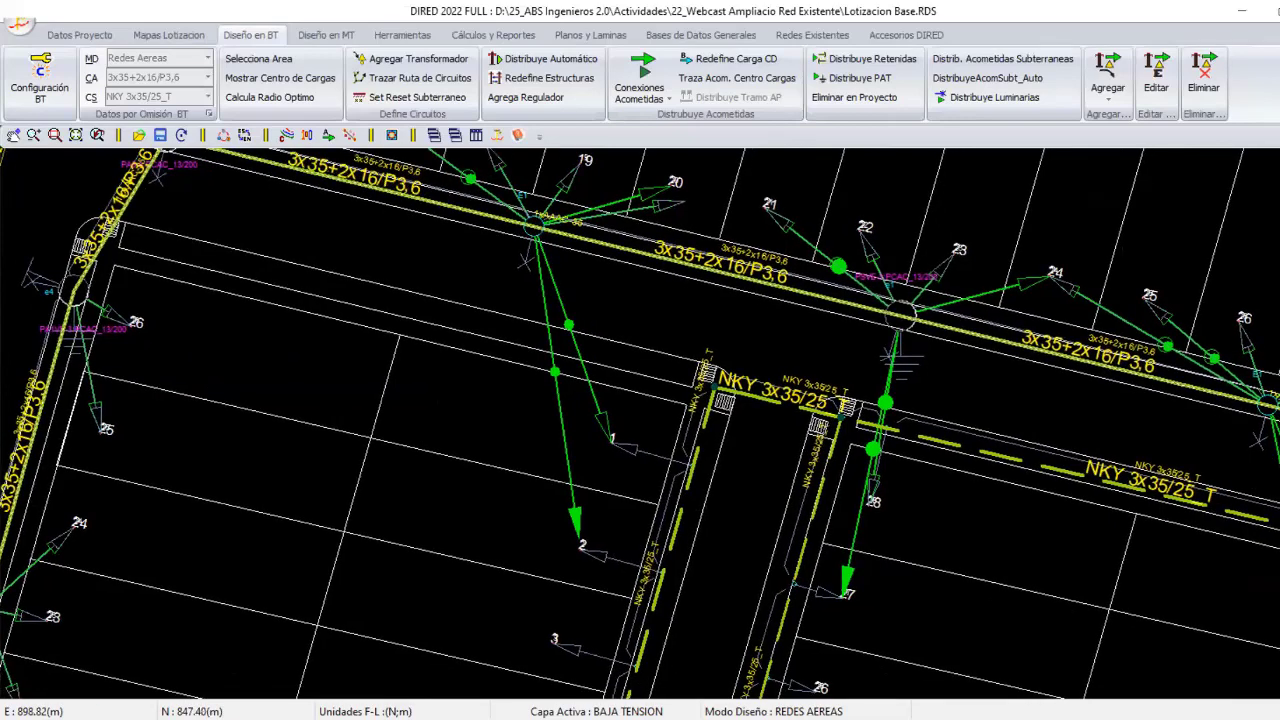
middle_drag(767, 487, 747, 441)
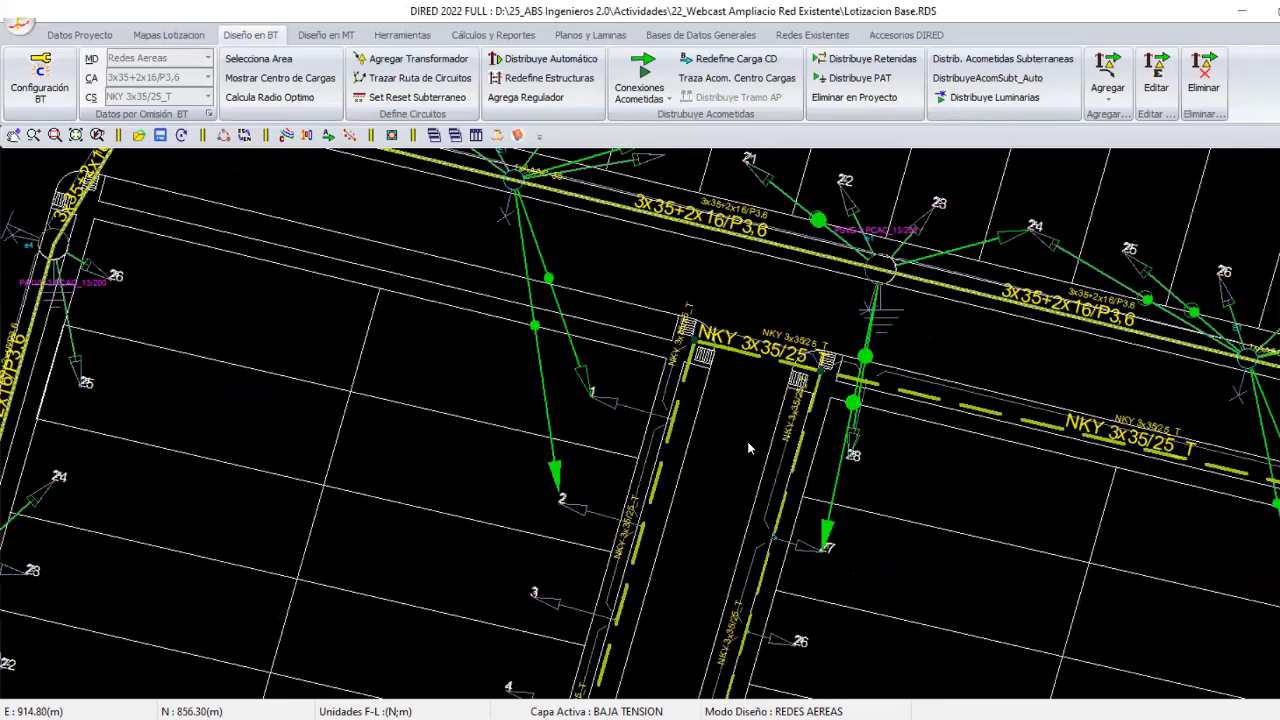
key(ctrl+z)
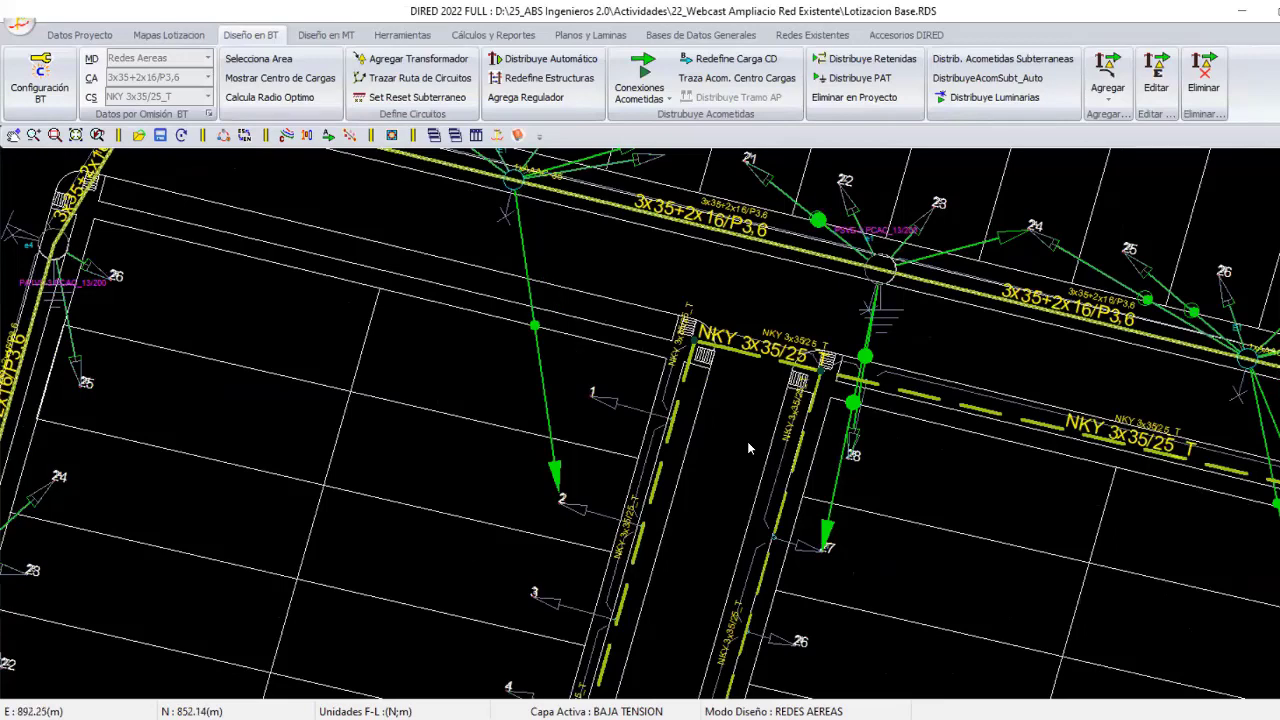
middle_drag(747, 443, 649, 455)
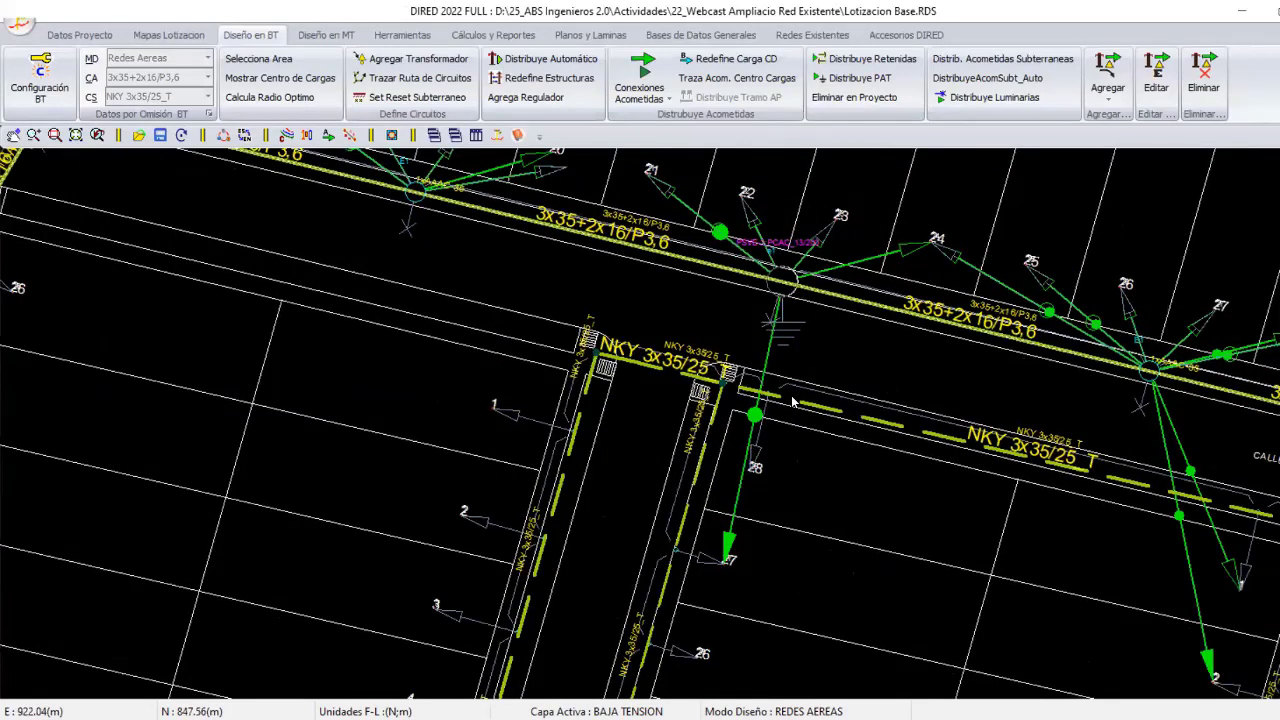
middle_drag(1241, 457, 751, 373)
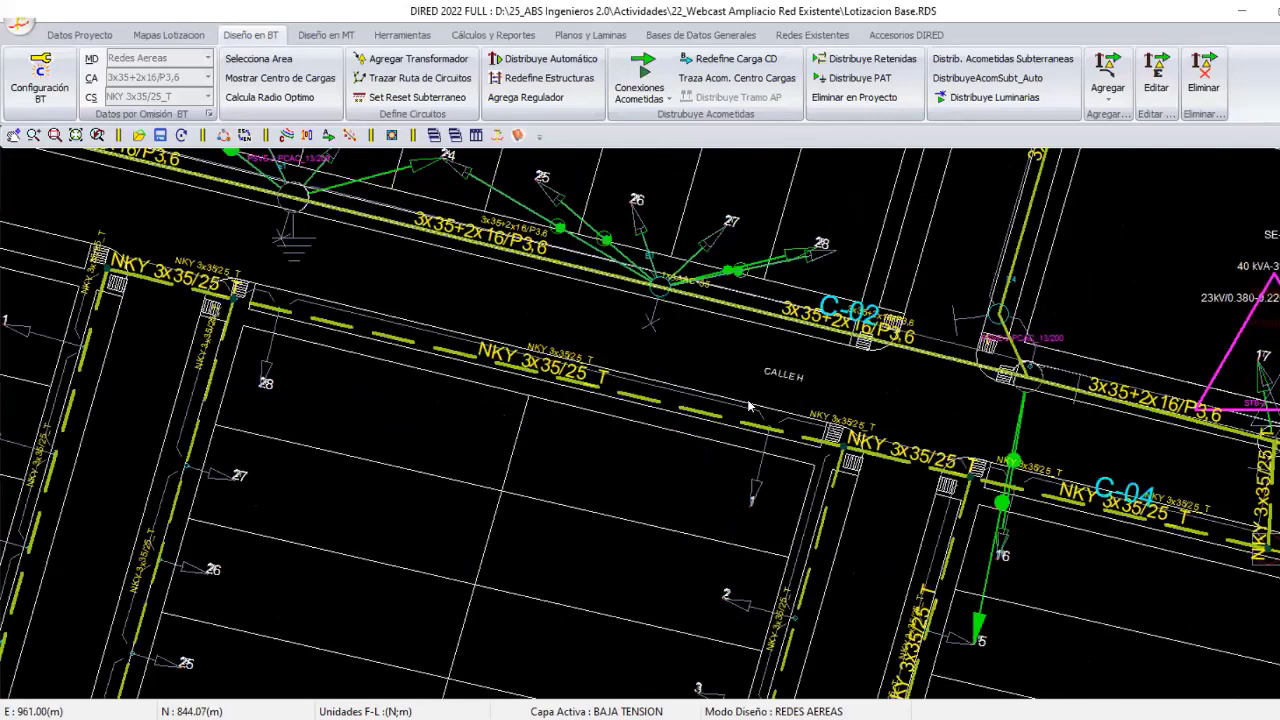
middle_drag(968, 399, 752, 327)
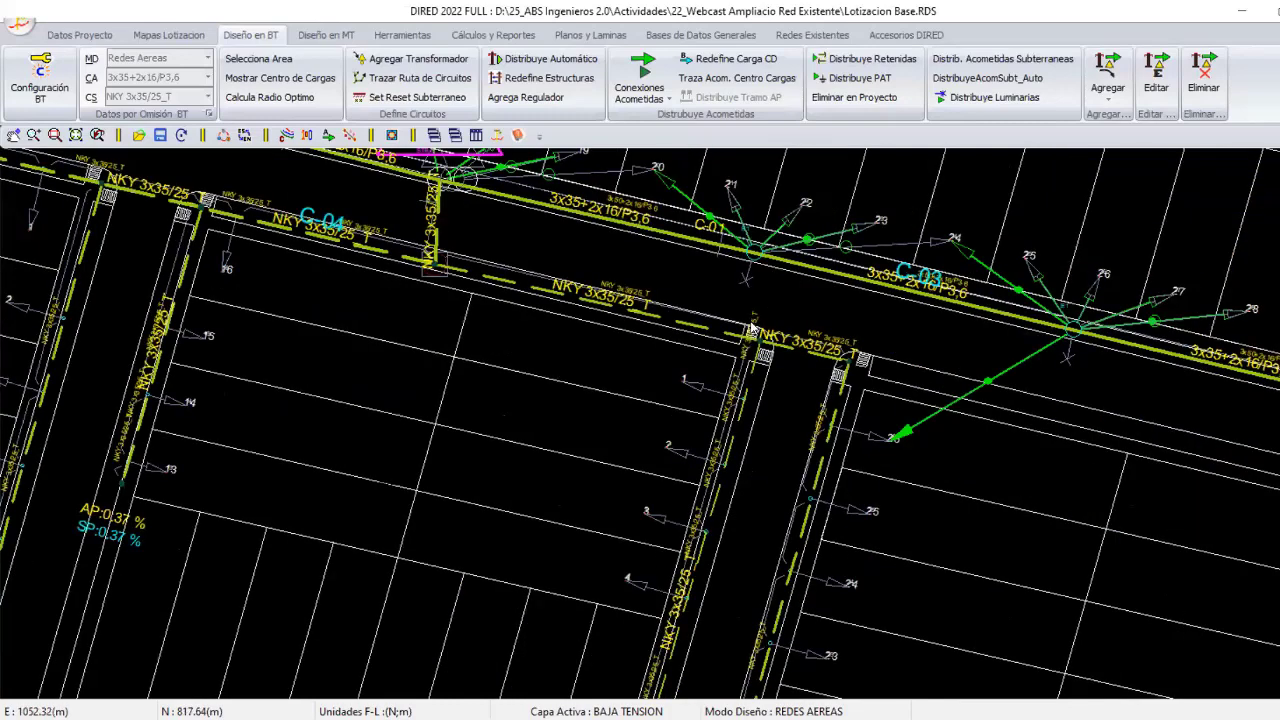
middle_drag(306, 444, 312, 430)
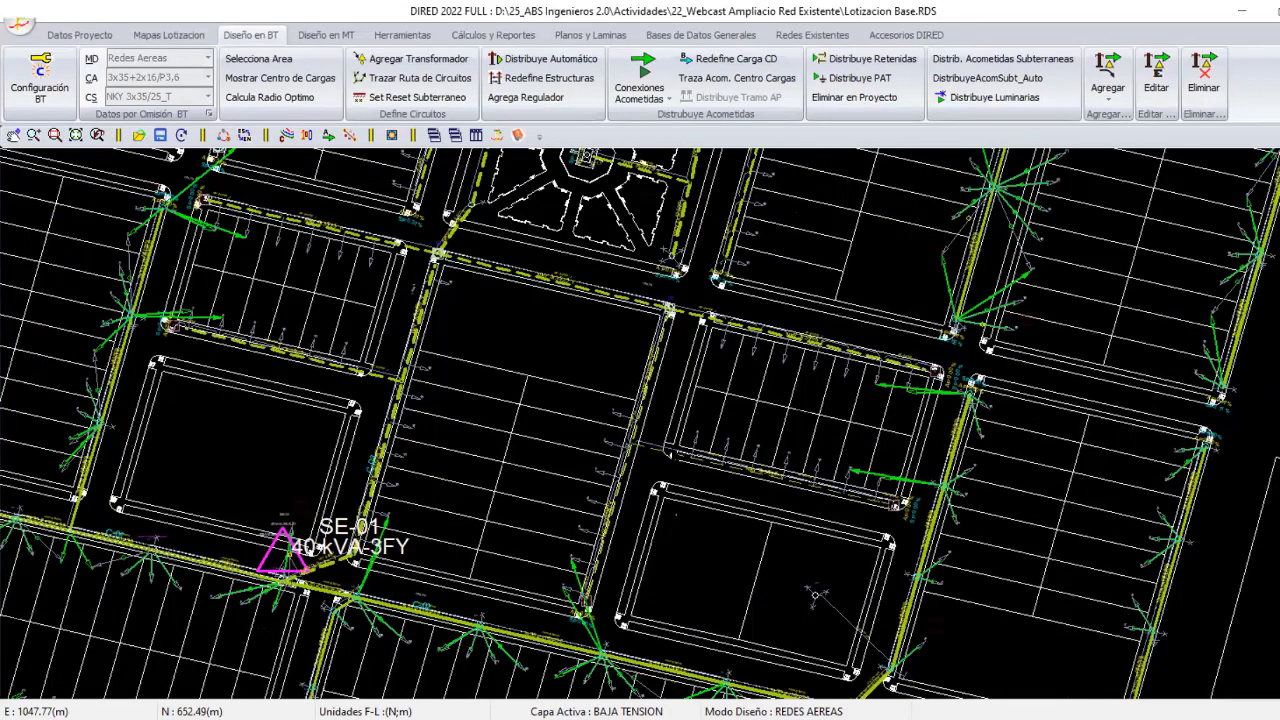
Survey the network around SE-01 and bring up the drawing's right-click shortcut menu.
scroll(678, 455, up, 2)
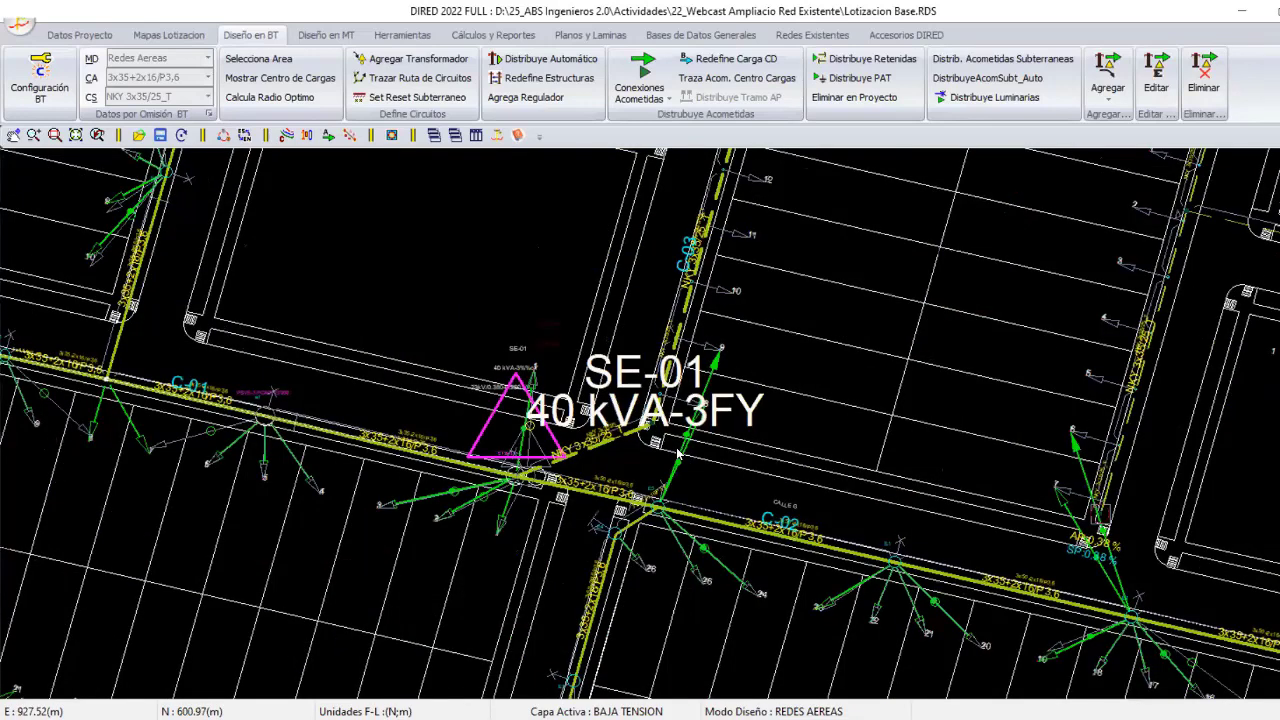
middle_drag(678, 455, 313, 365)
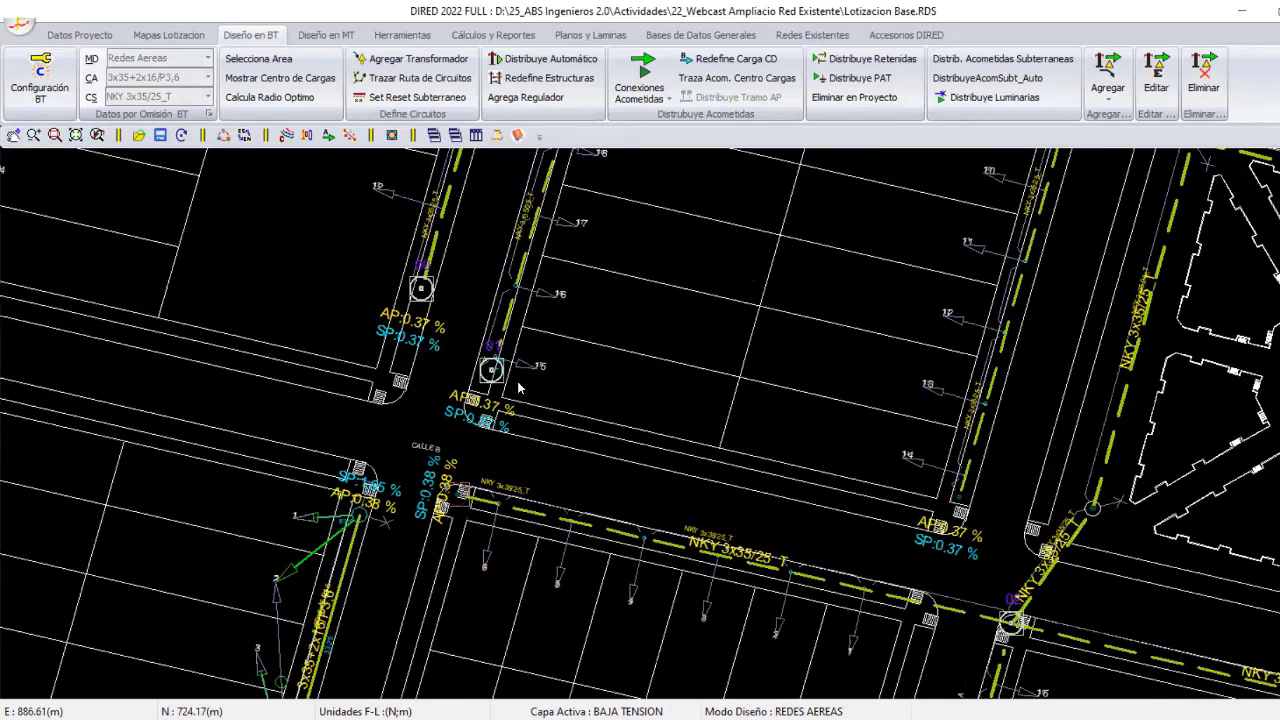
scroll(517, 386, down, 2)
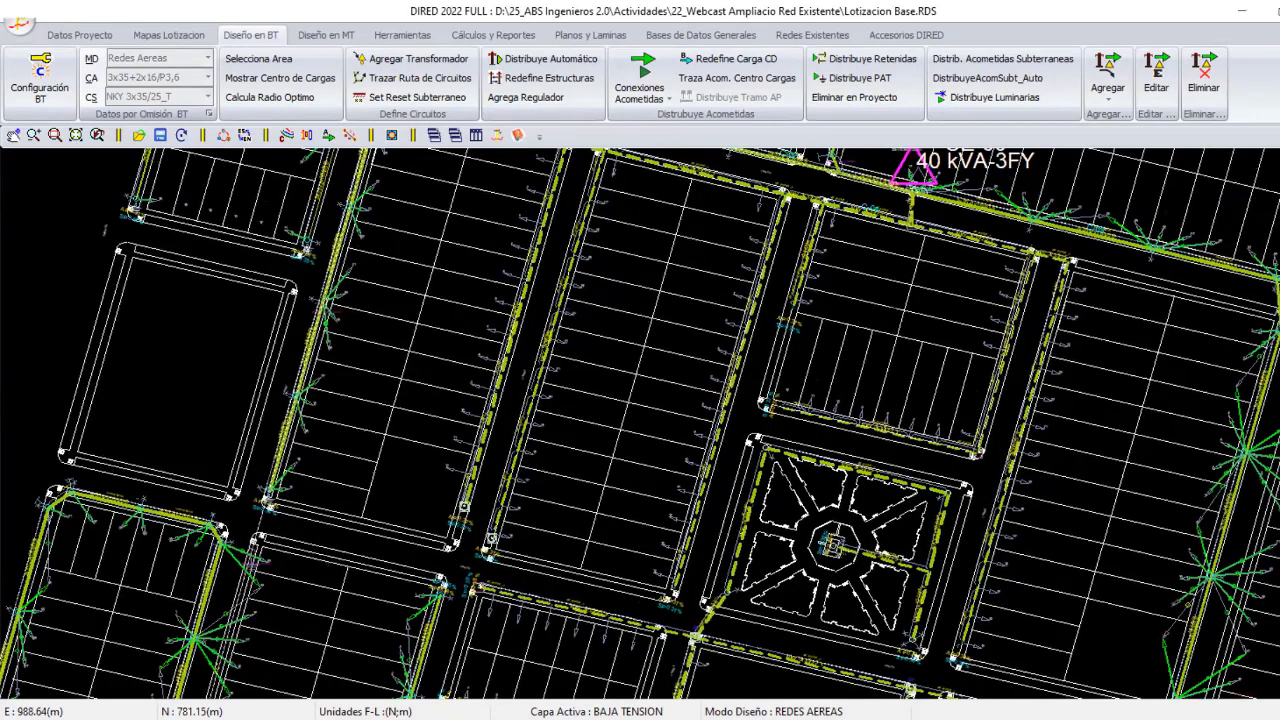
scroll(511, 389, down, 2)
right_click(511, 389)
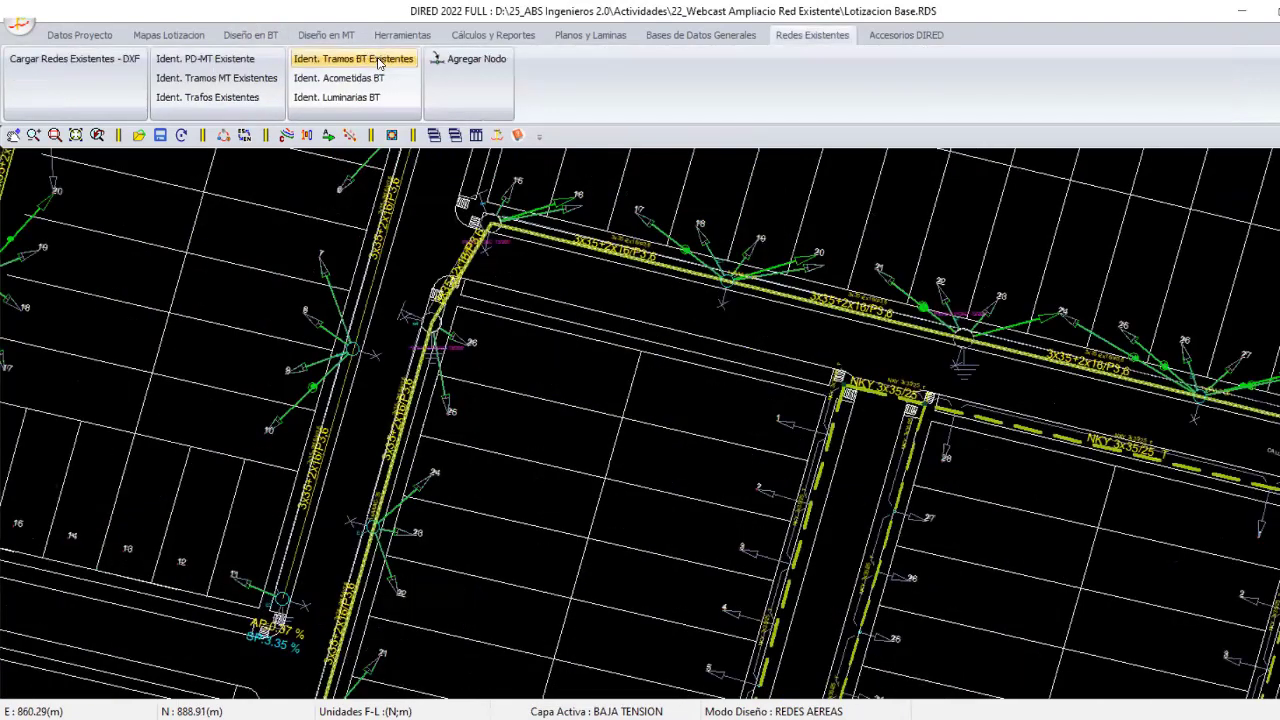
Add a new node on the street cable at lot 1 from the Redes Existentes tools.
click(380, 62)
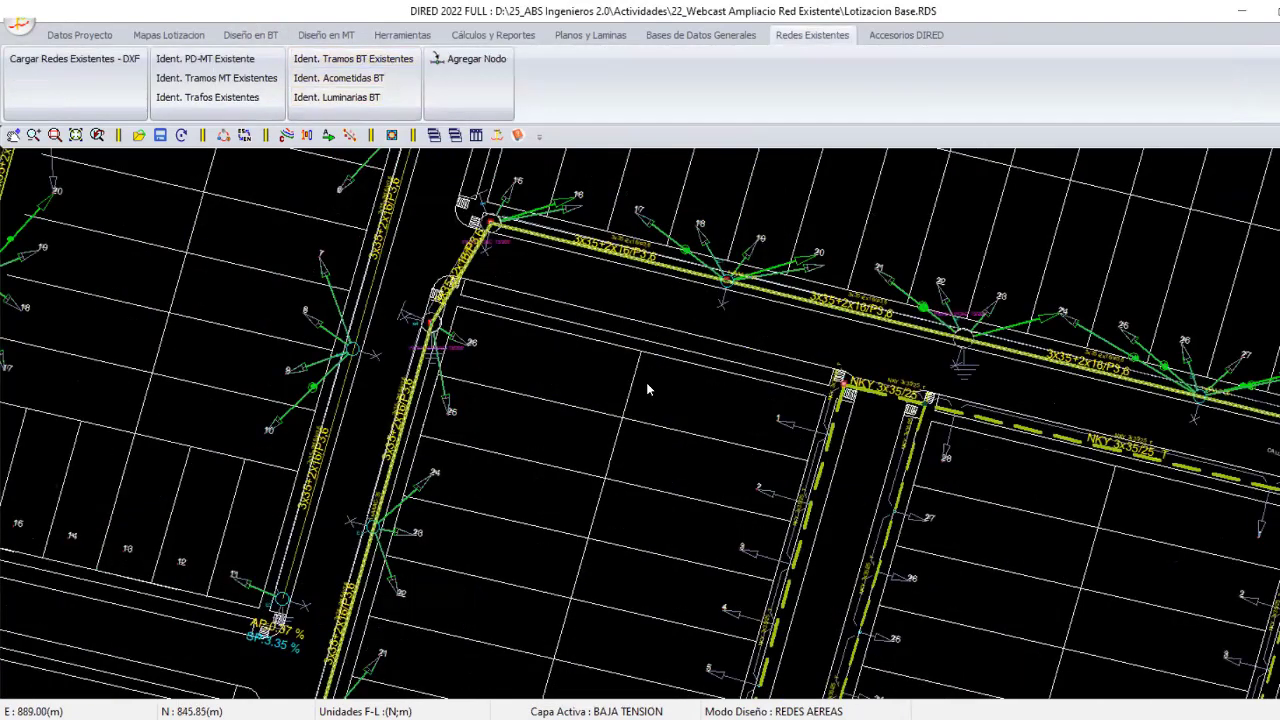
middle_drag(646, 382, 571, 324)
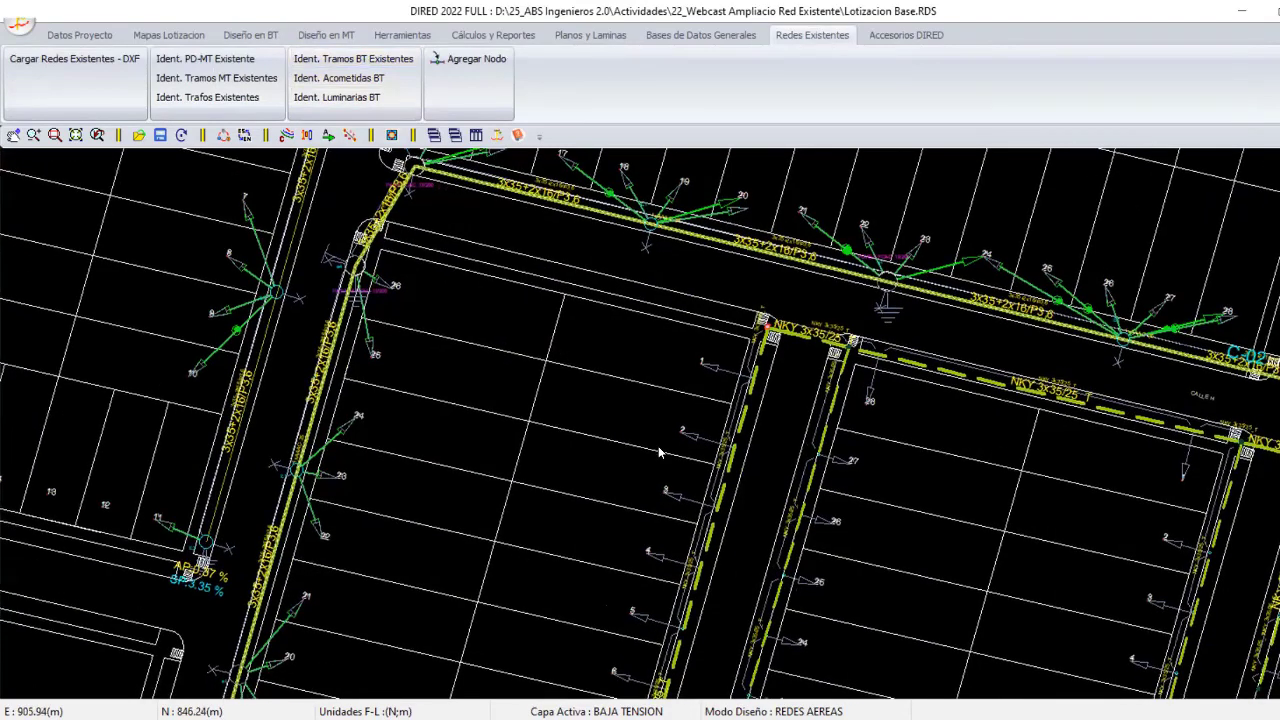
scroll(658, 446, up, 2)
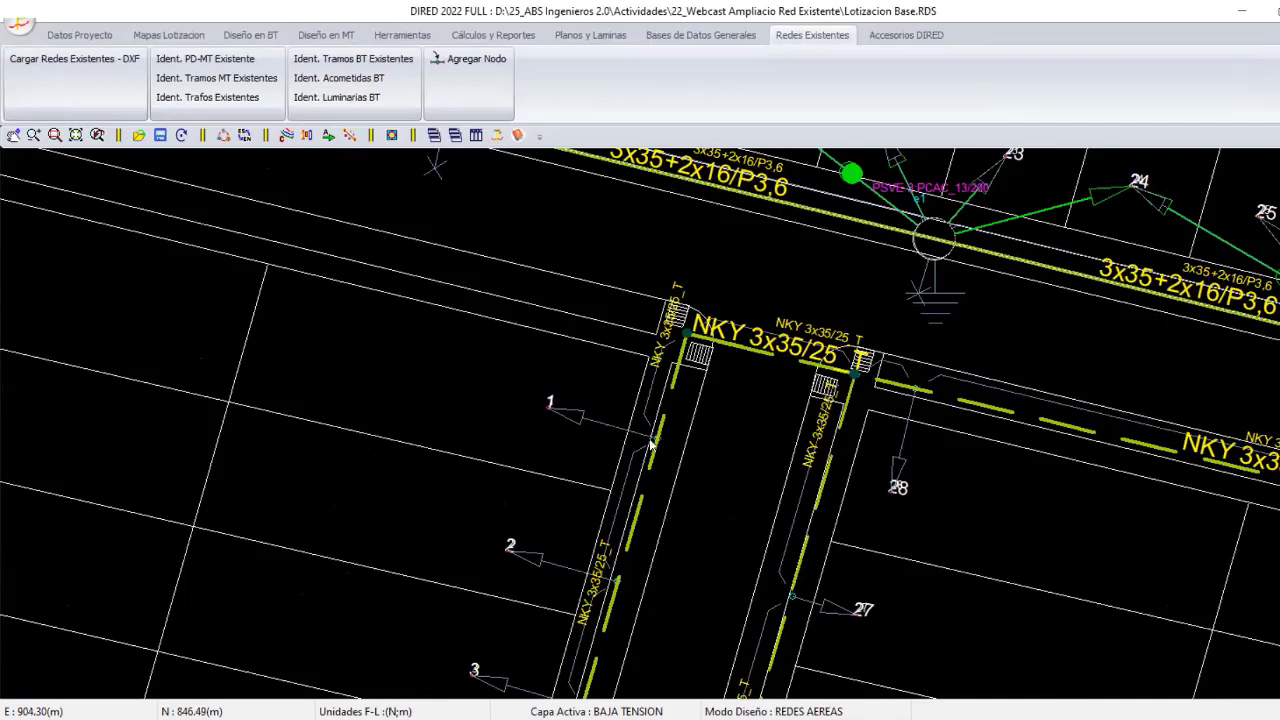
right_click(526, 324)
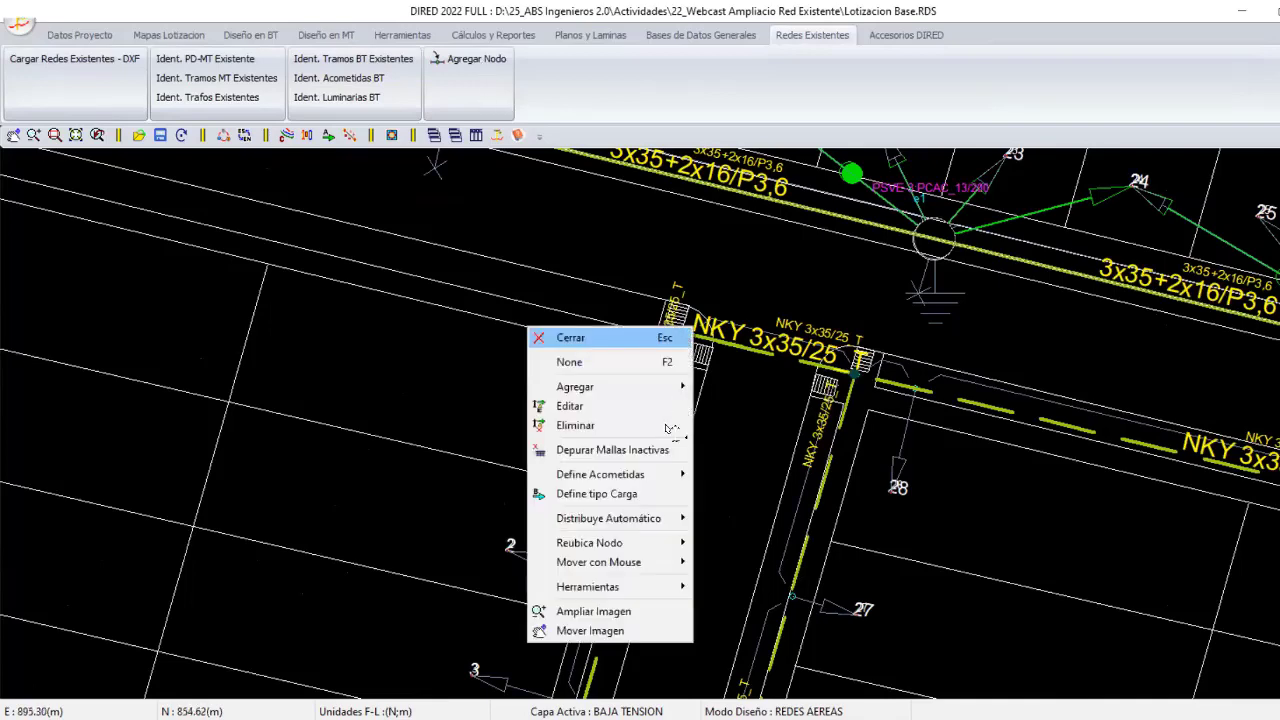
click(565, 383)
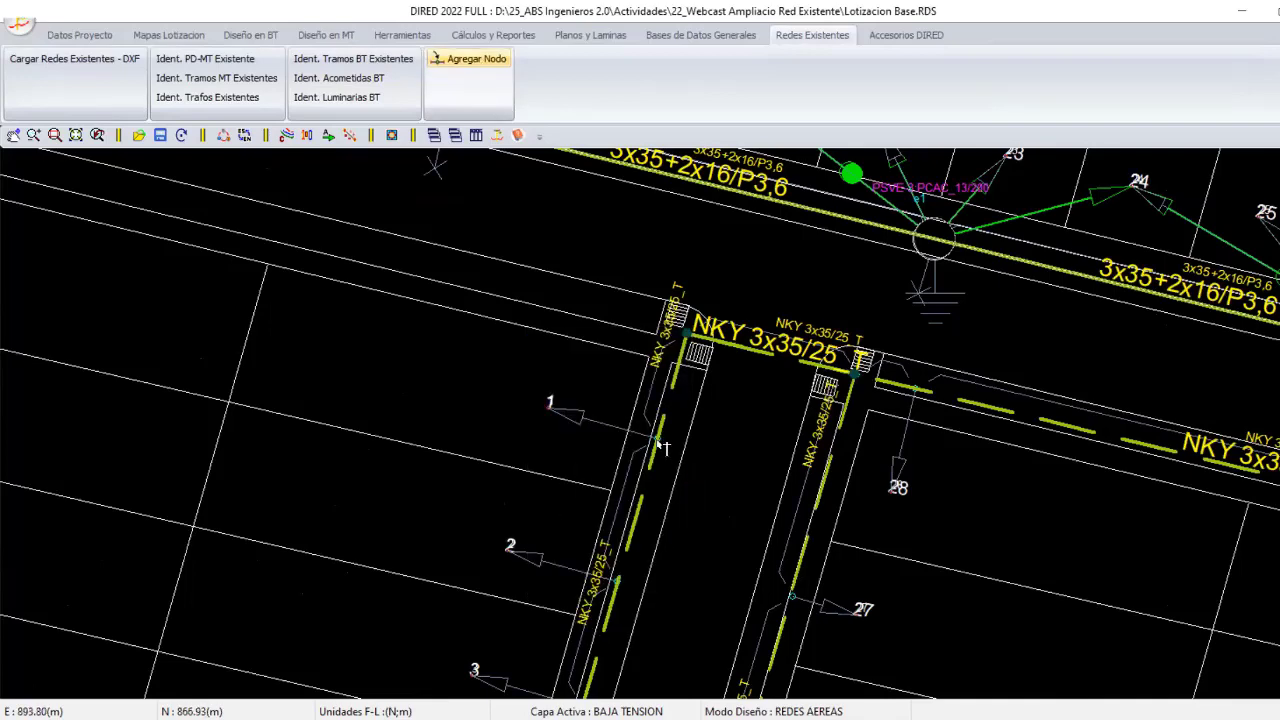
right_click(481, 274)
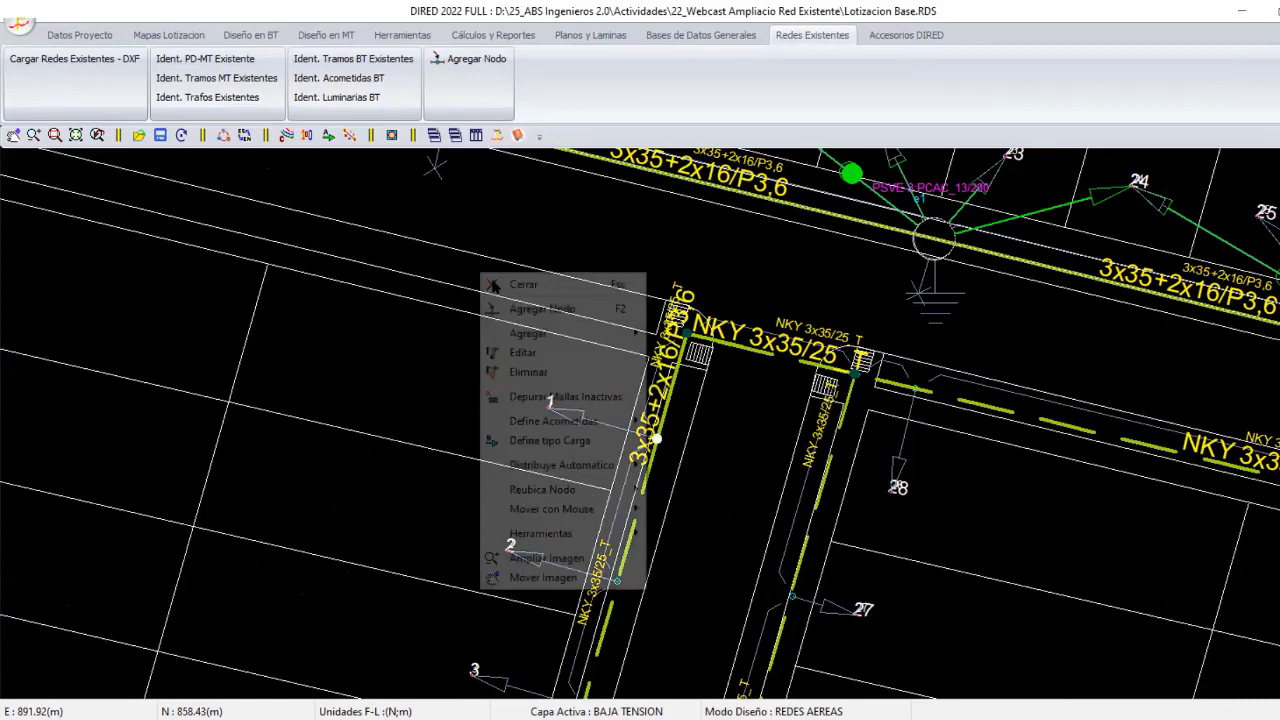
click(520, 285)
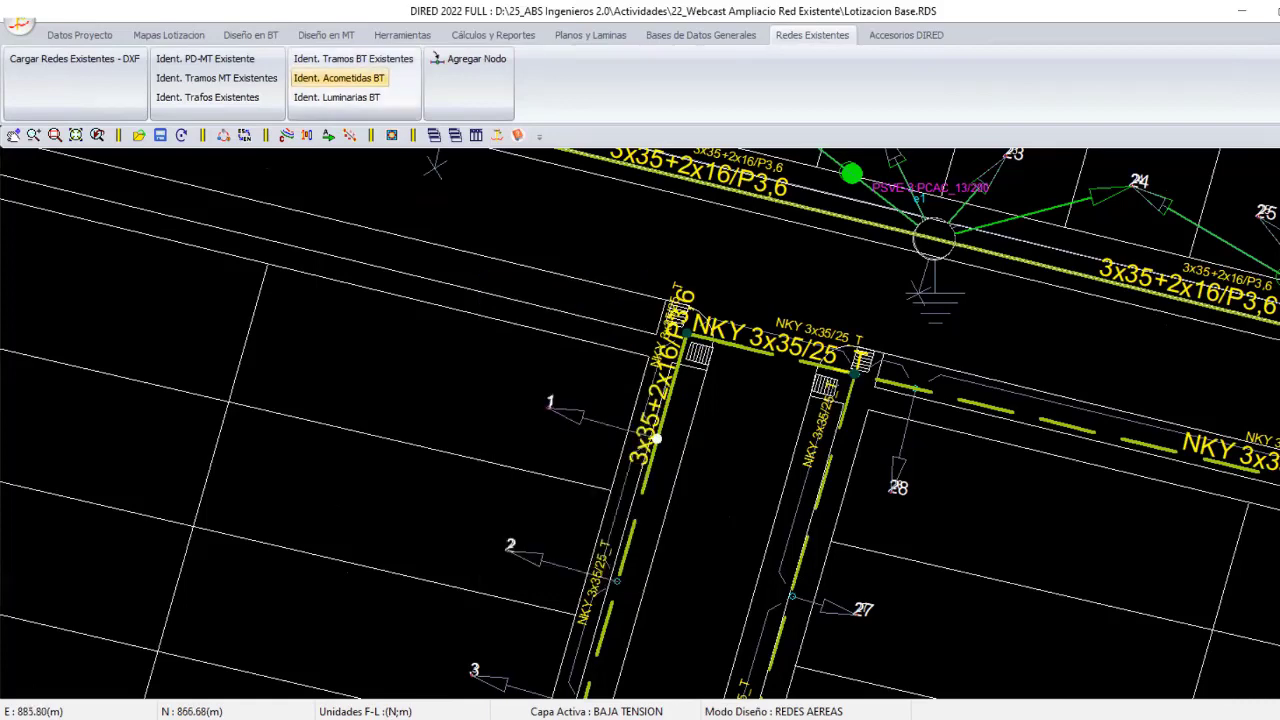
Identify lot 1's service line as an existing BT acometida tied to that node.
click(600, 421)
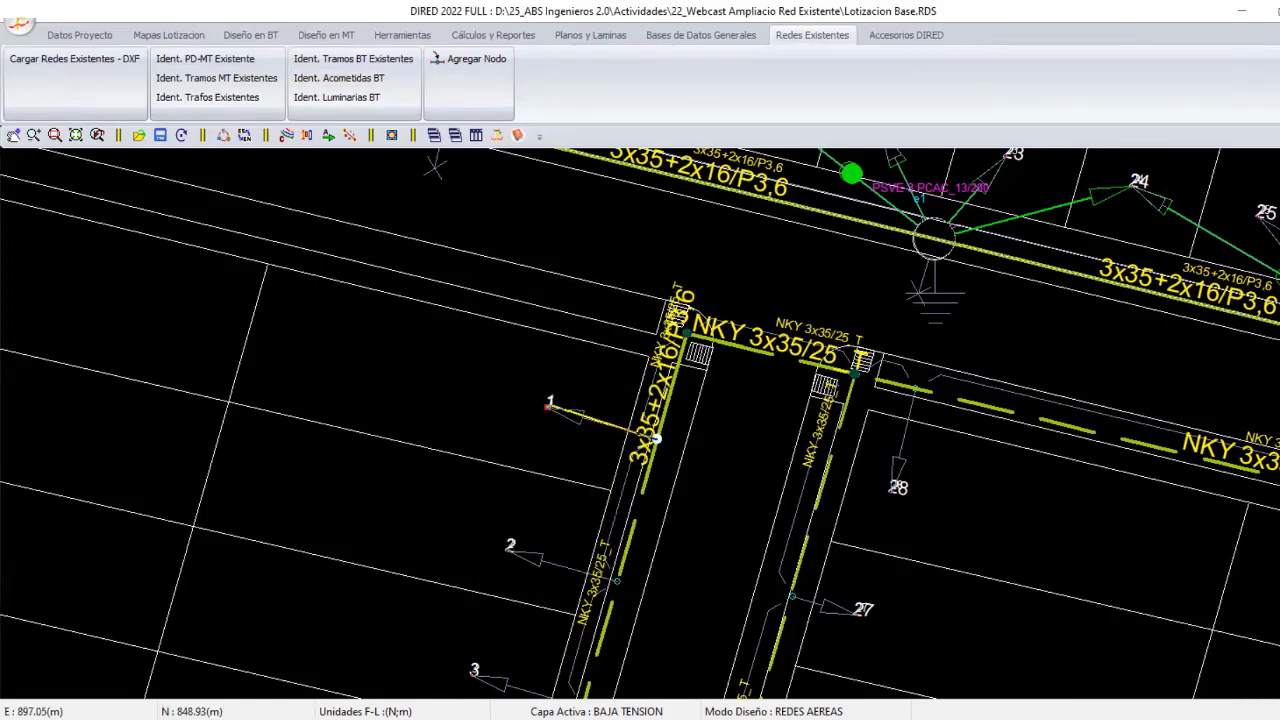
right_click(555, 368)
click(670, 498)
scroll(670, 498, down, 1)
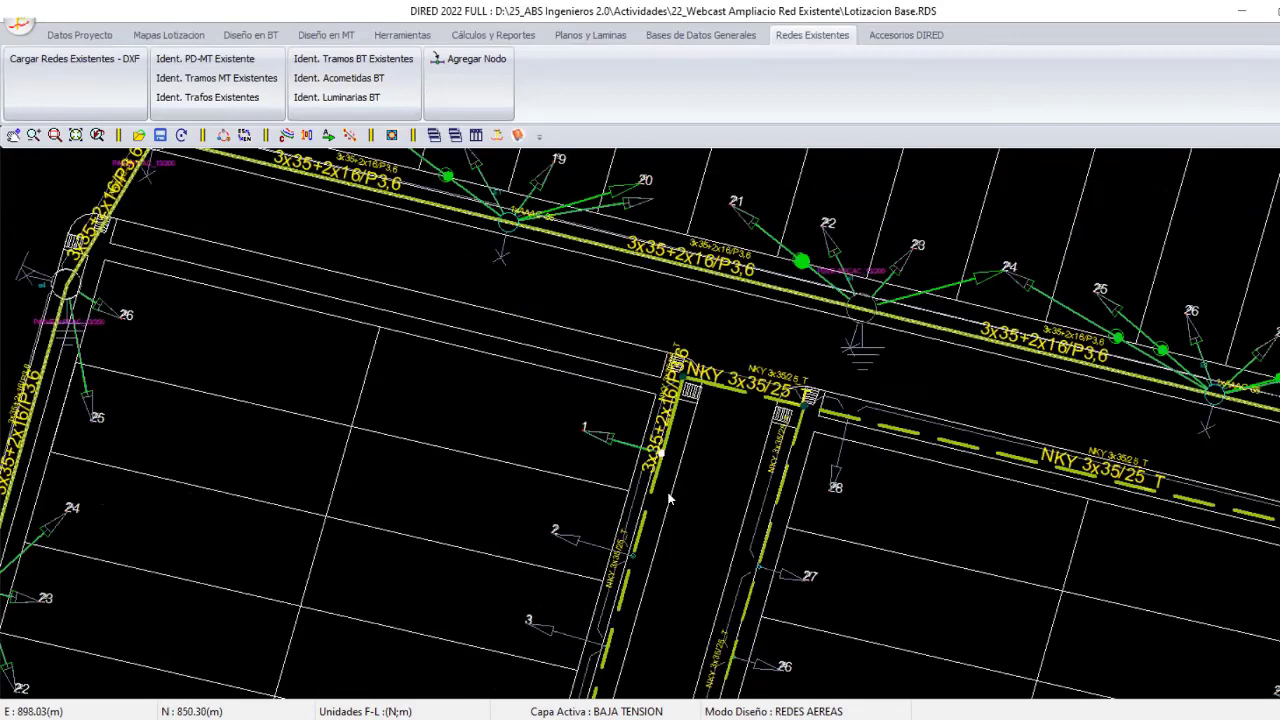
scroll(579, 443, down, 1)
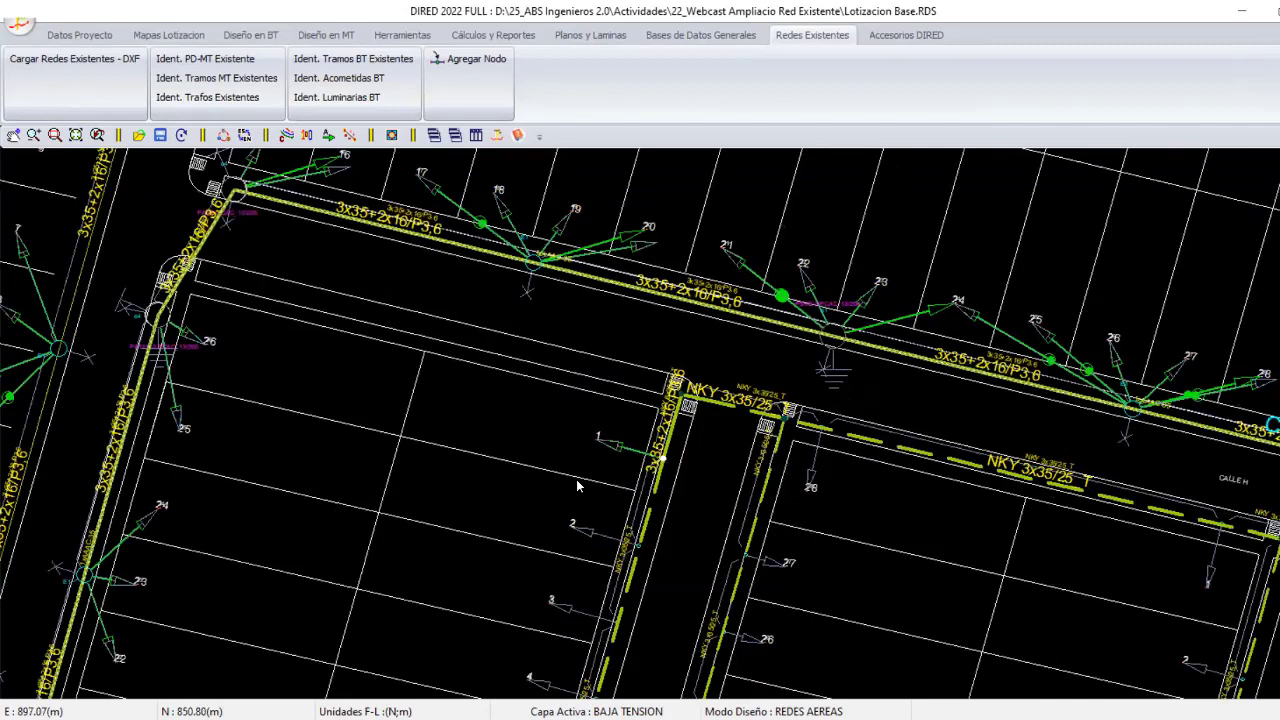
scroll(577, 486, down, 2)
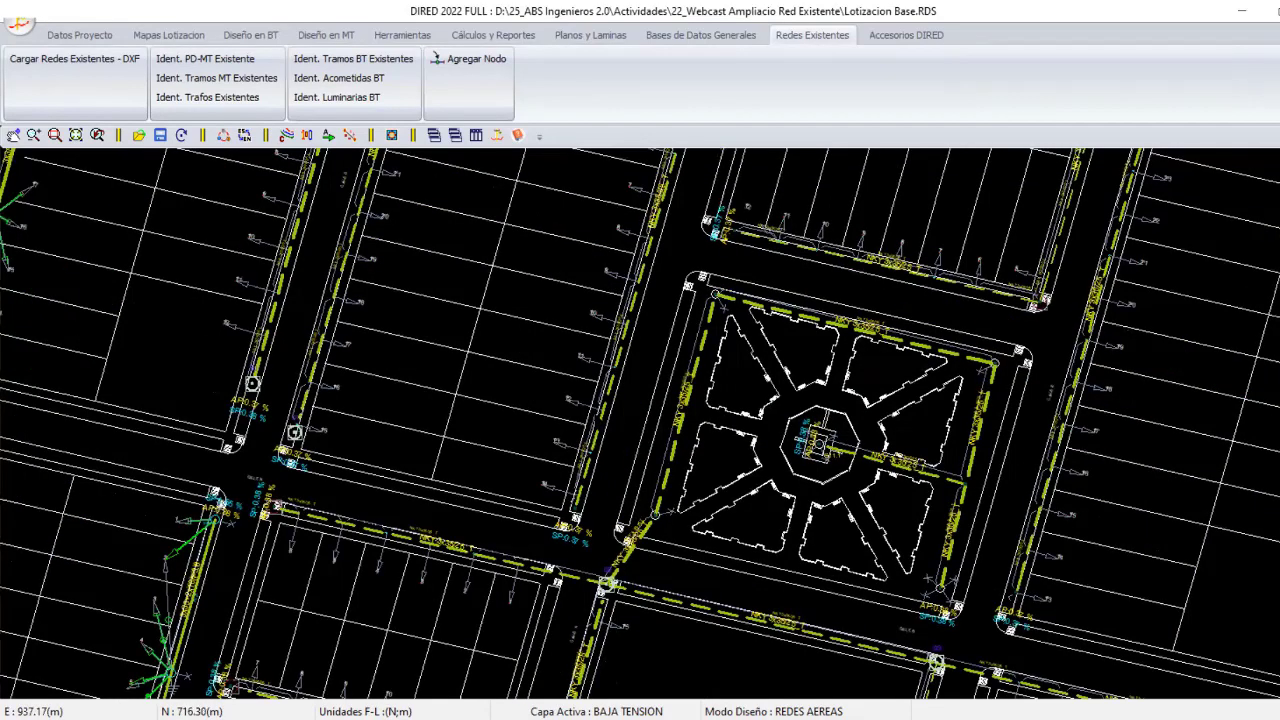
scroll(640, 424, up, 2)
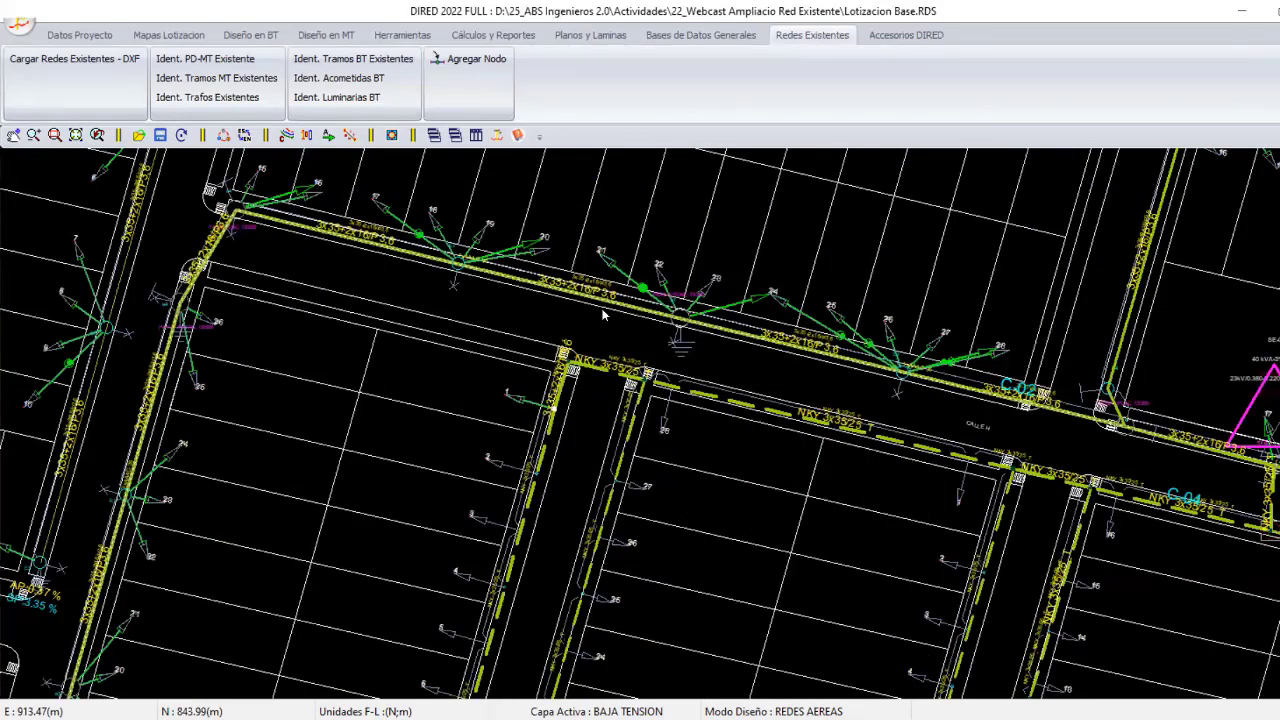
scroll(603, 315, up, 1)
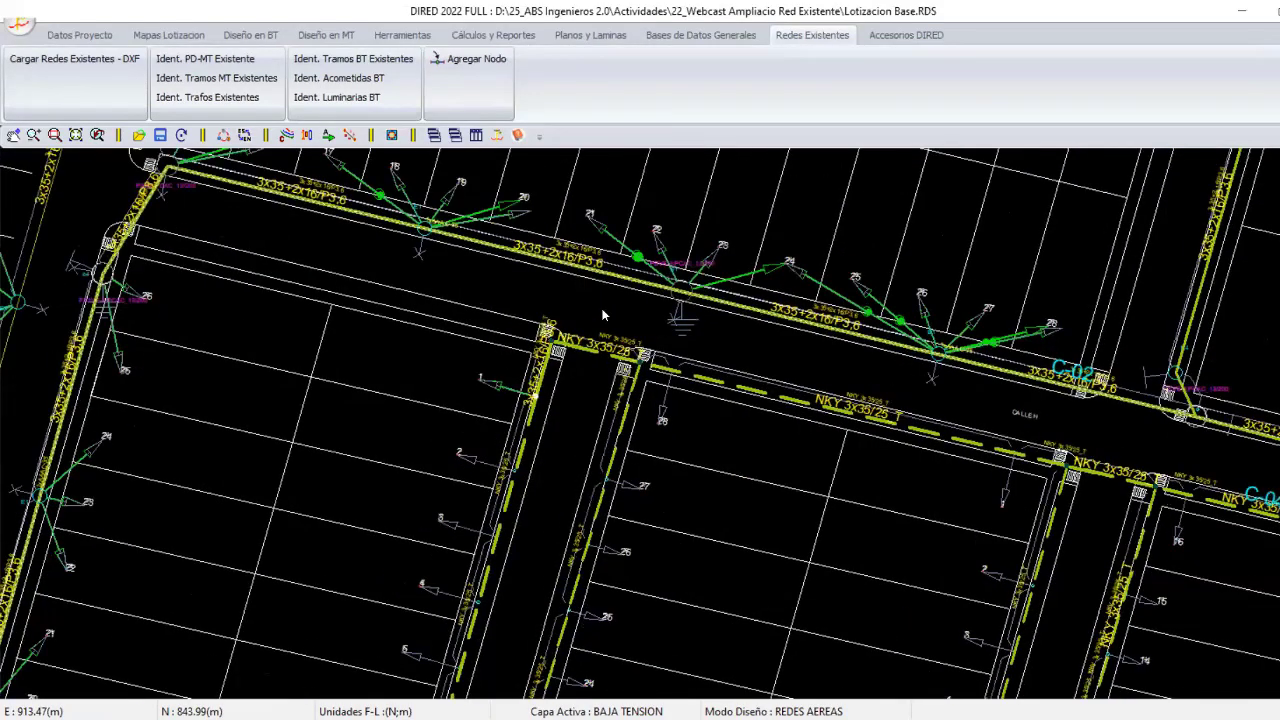
scroll(603, 315, up, 1)
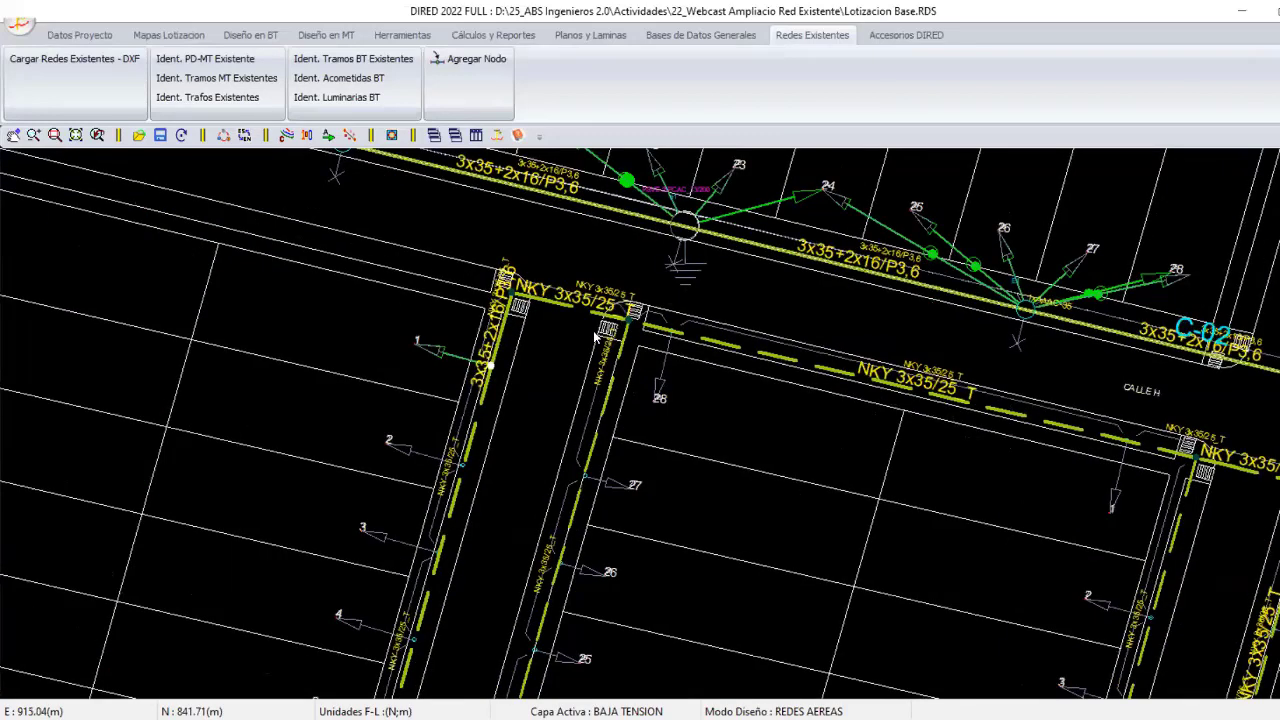
scroll(594, 337, up, 2)
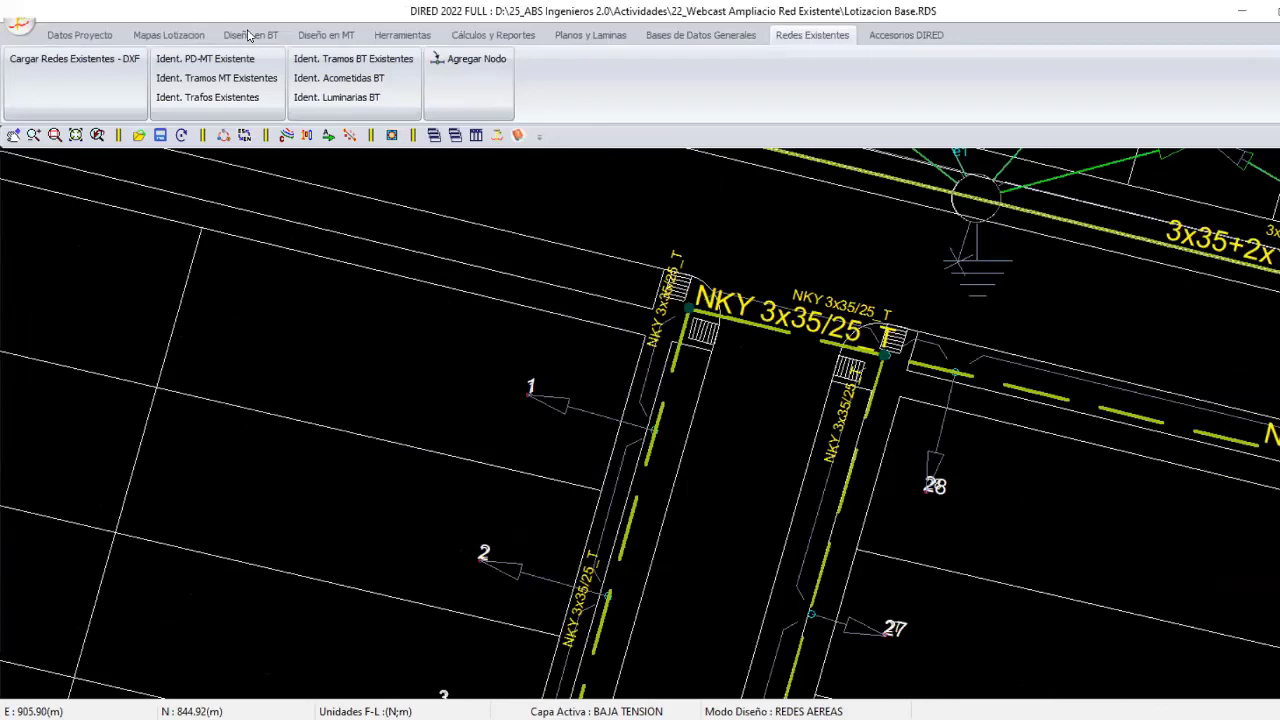
Run Distrib. Acometidas Subterraneas and check the new connections from the NKY 3x35/25 cable to lots 1–6 and 28.
click(249, 36)
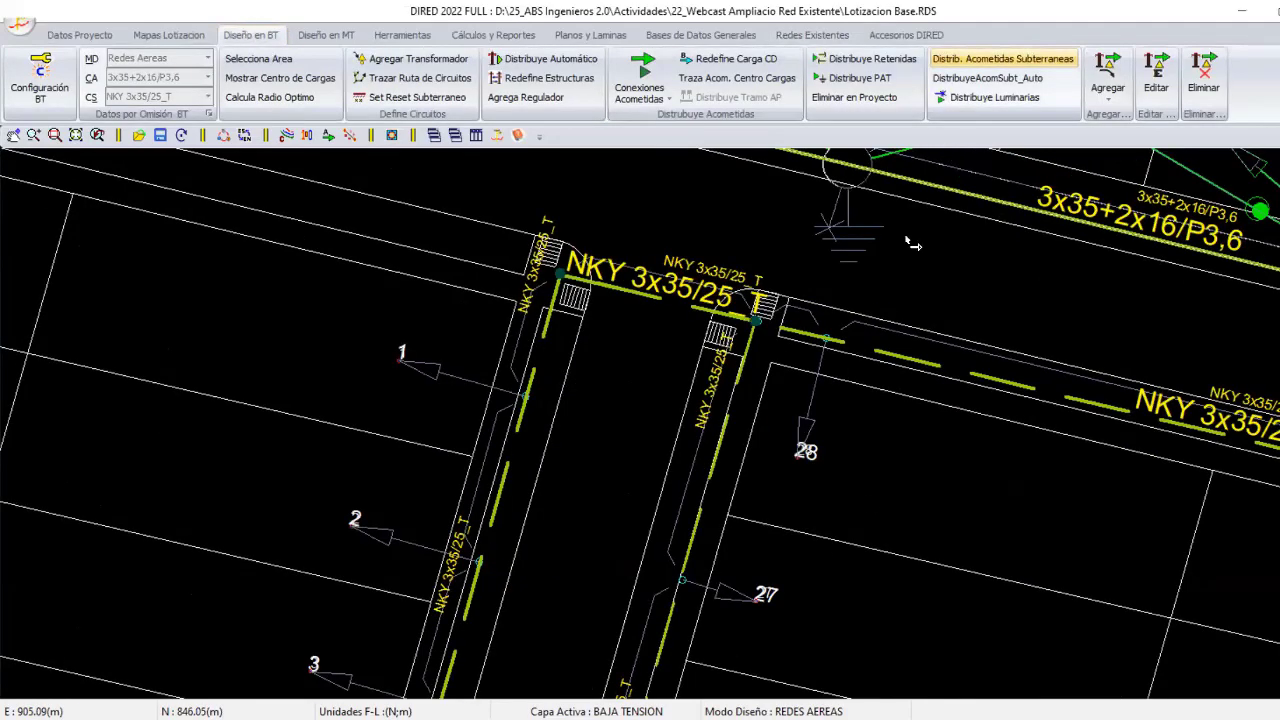
click(868, 503)
scroll(763, 452, down, 1)
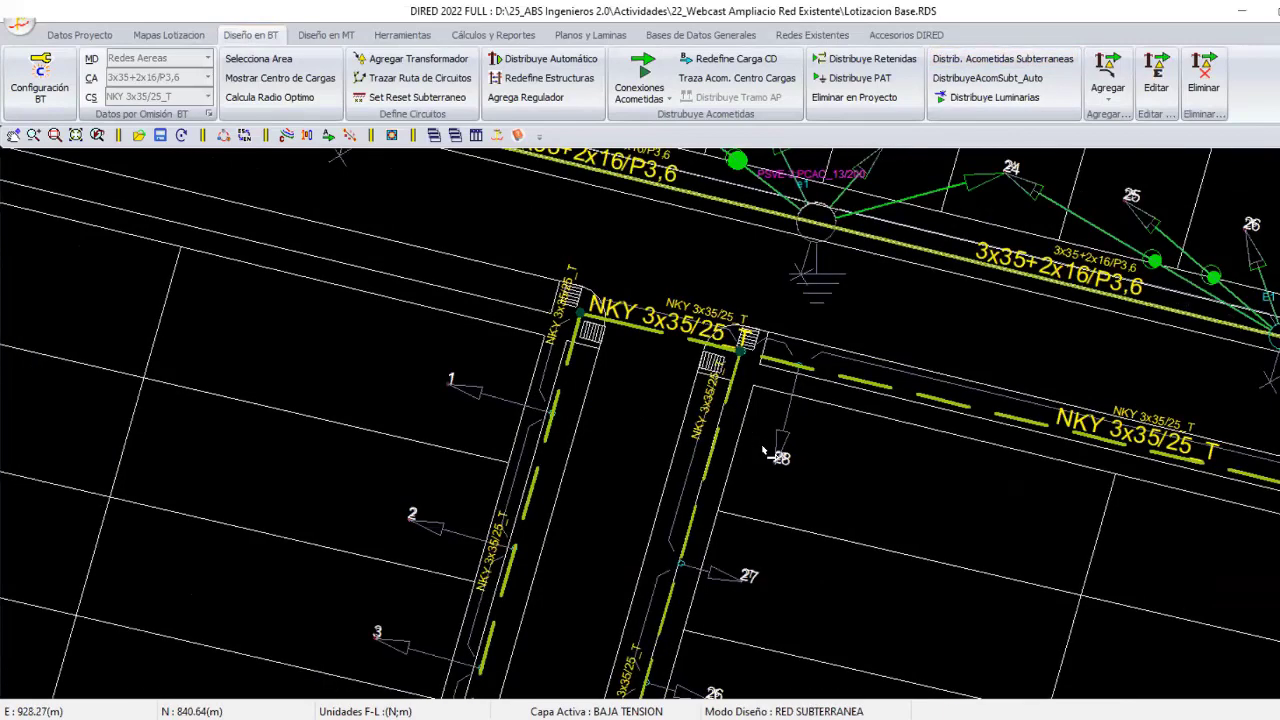
scroll(763, 452, down, 1)
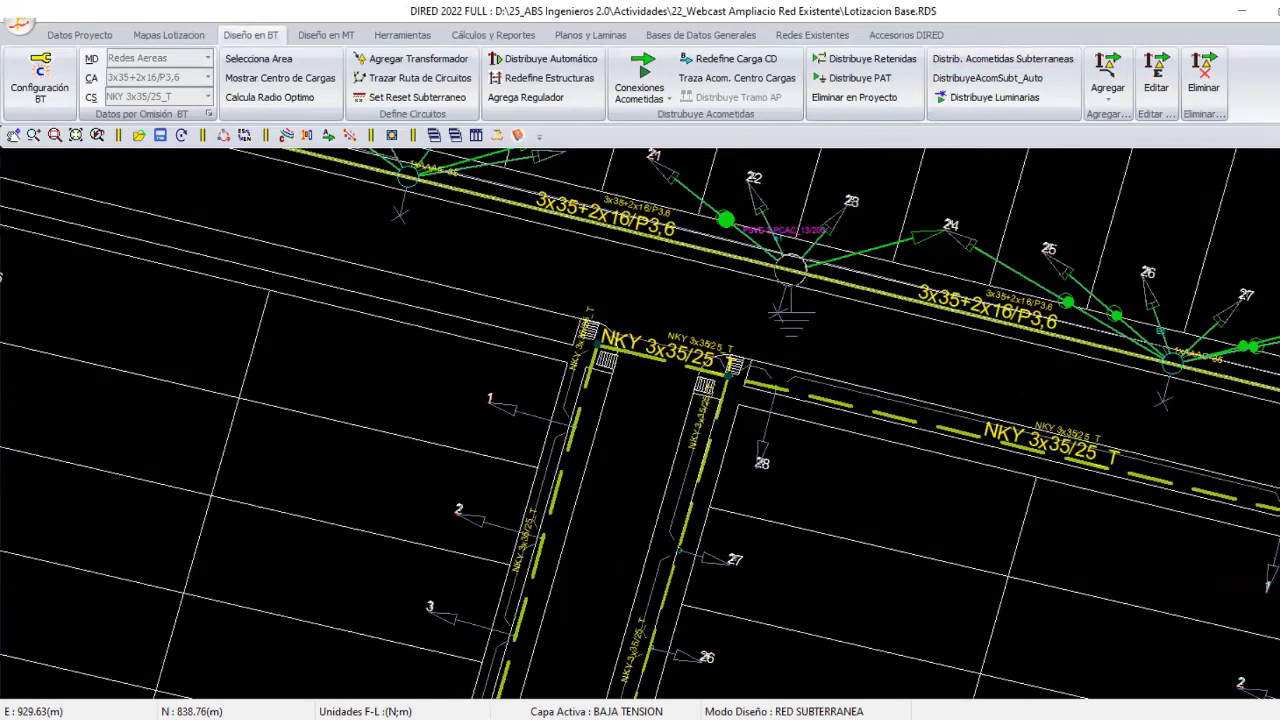
scroll(645, 262, down, 1)
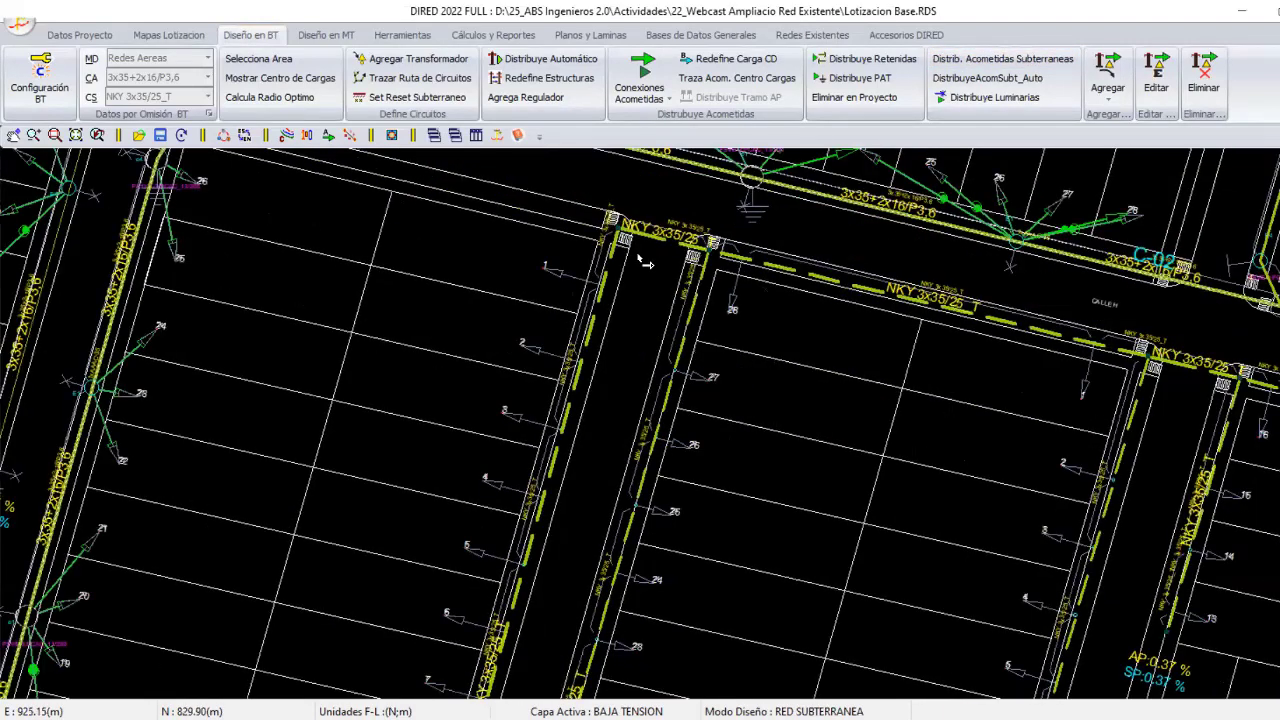
scroll(735, 440, down, 1)
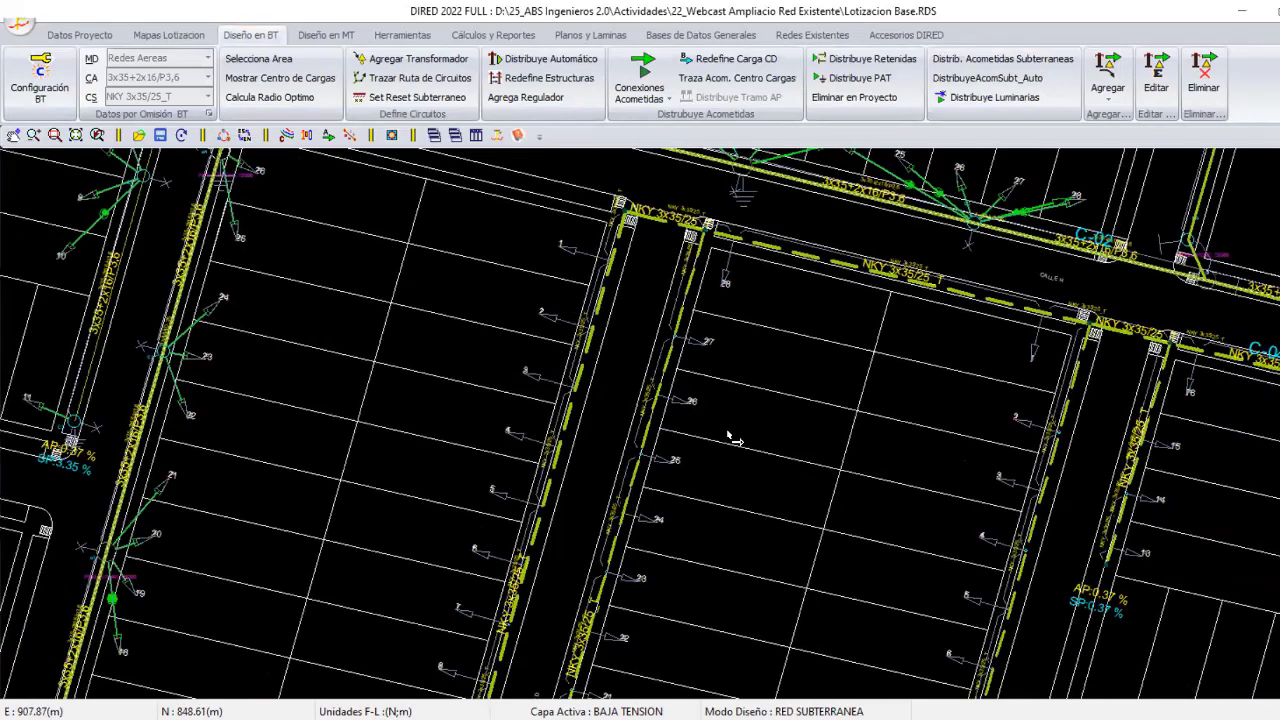
scroll(556, 176, up, 3)
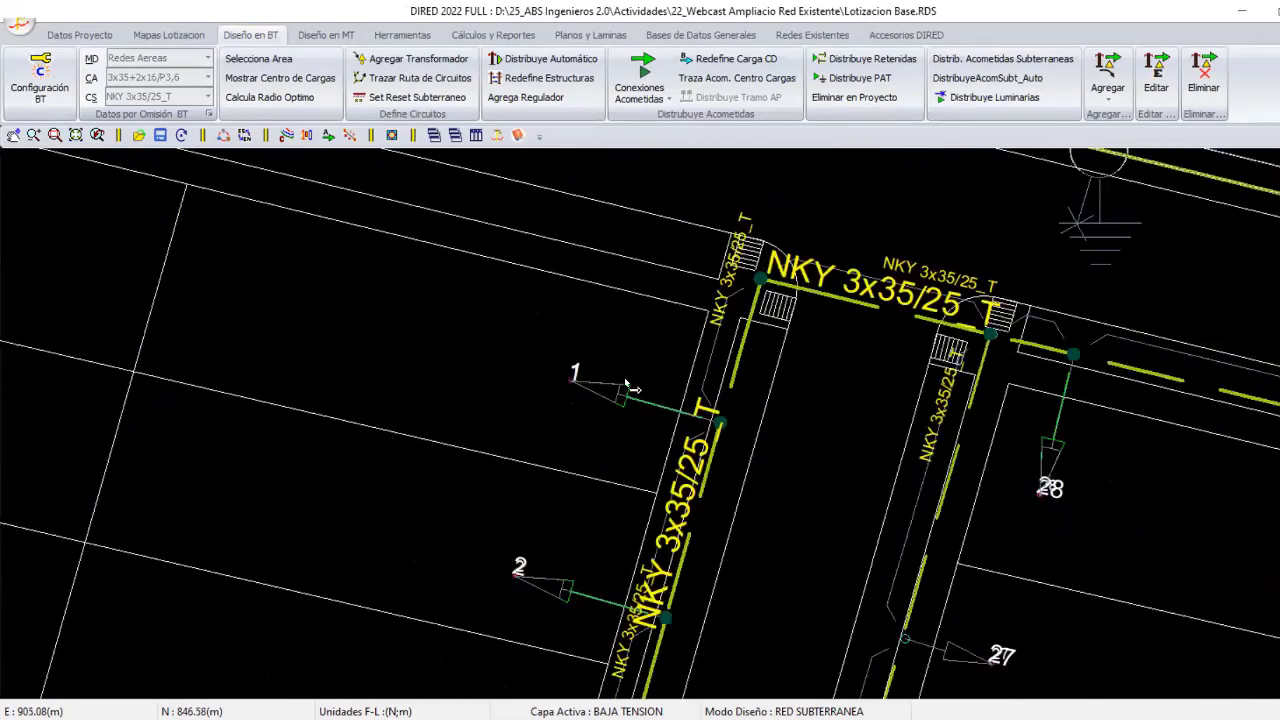
scroll(617, 416, down, 2)
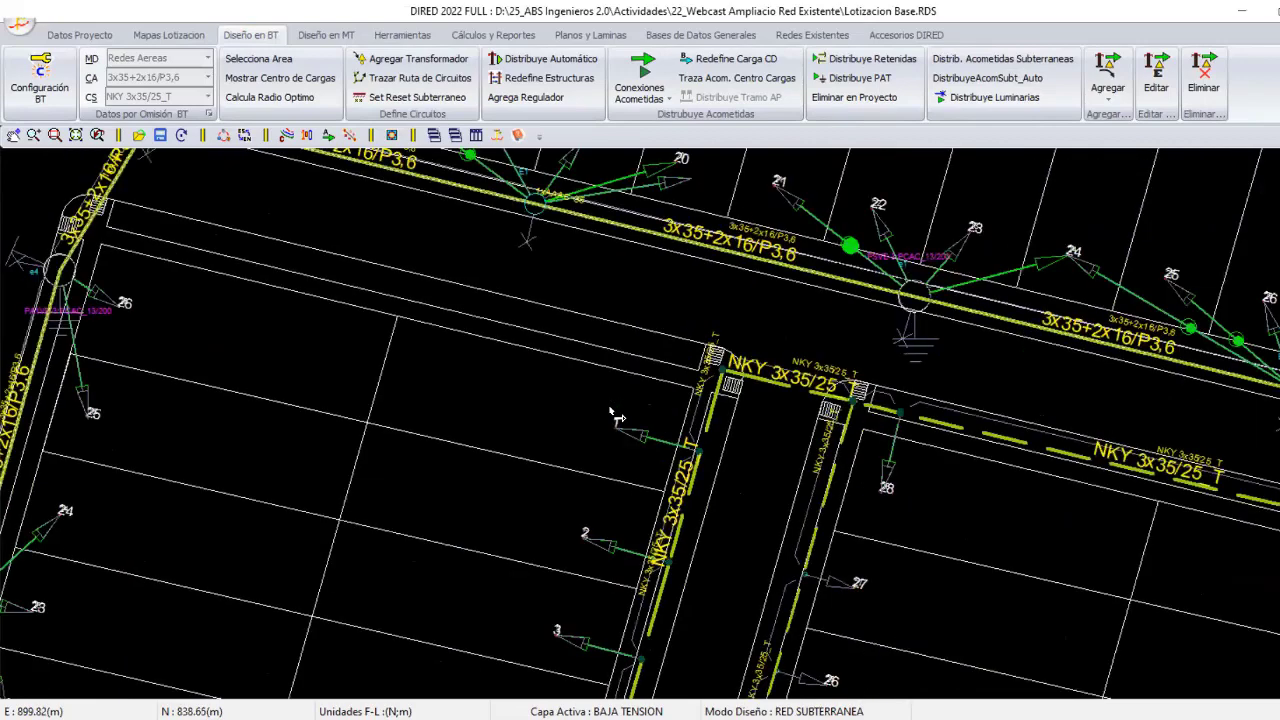
middle_drag(617, 416, 622, 307)
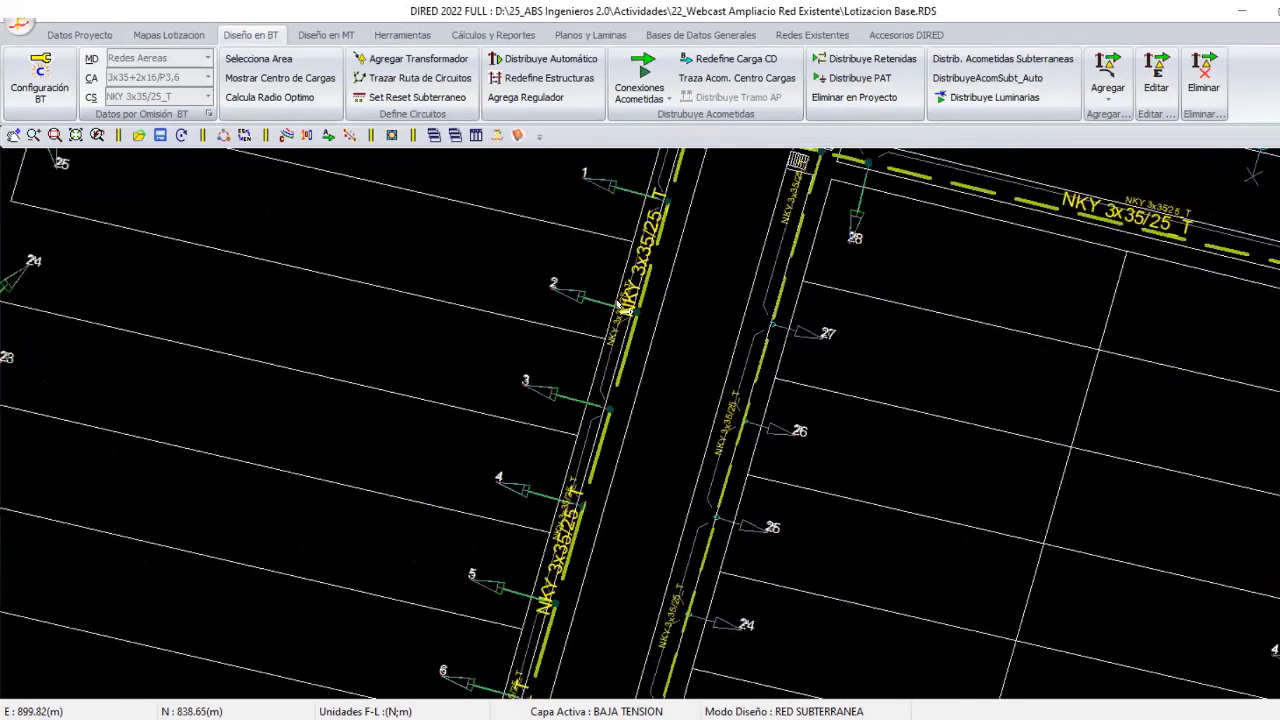
scroll(576, 458, down, 2)
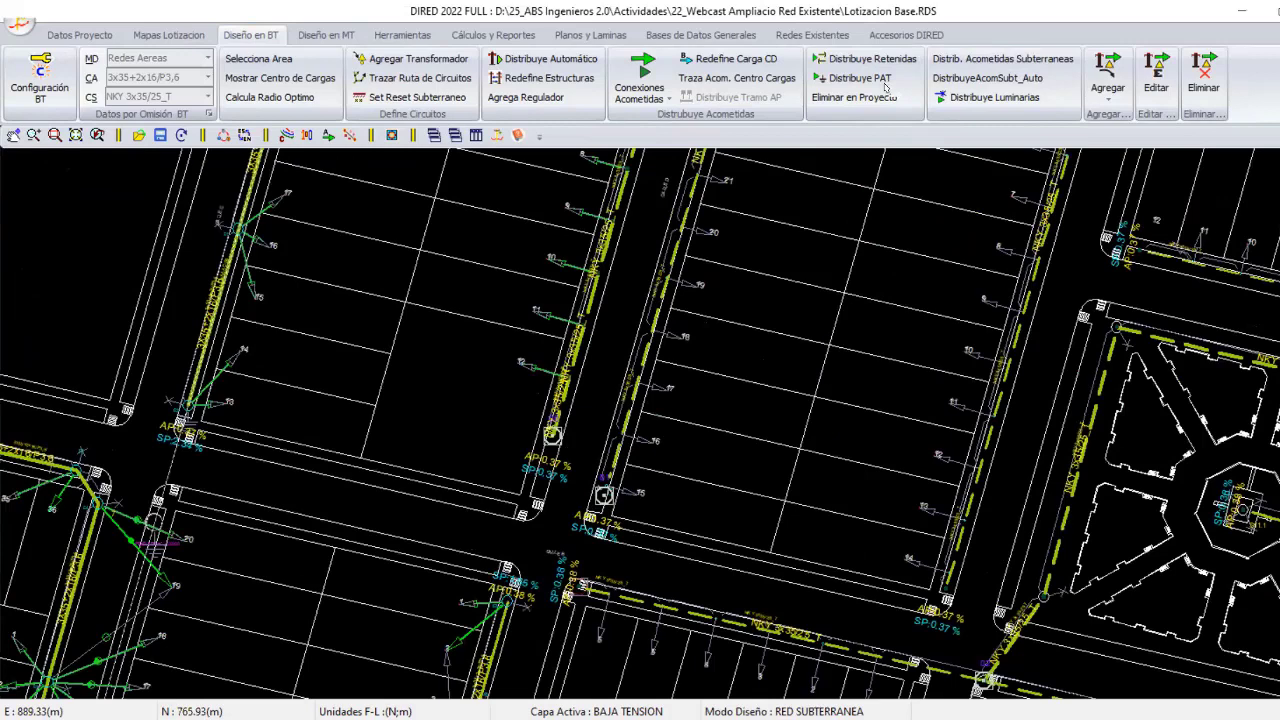
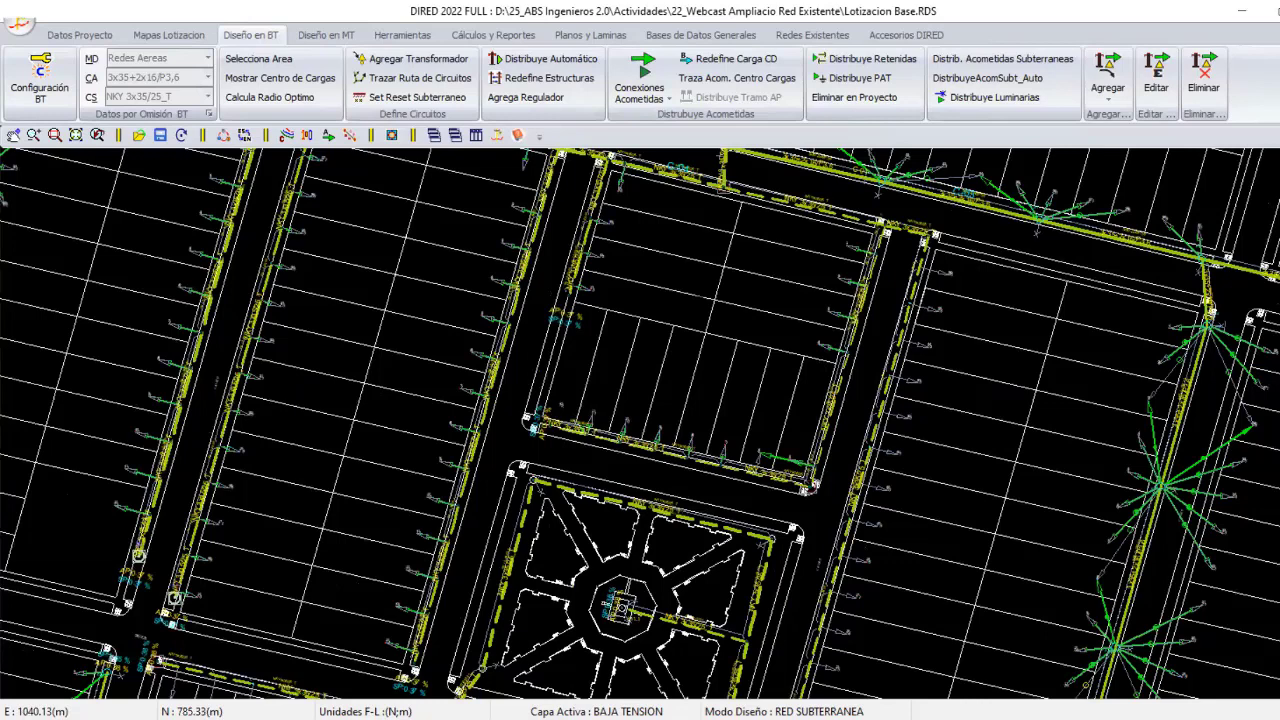
Start Ident. Acometidas BT from Redes Existentes near load 6 and pan over the numbered lots.
scroll(660, 358, up, 5)
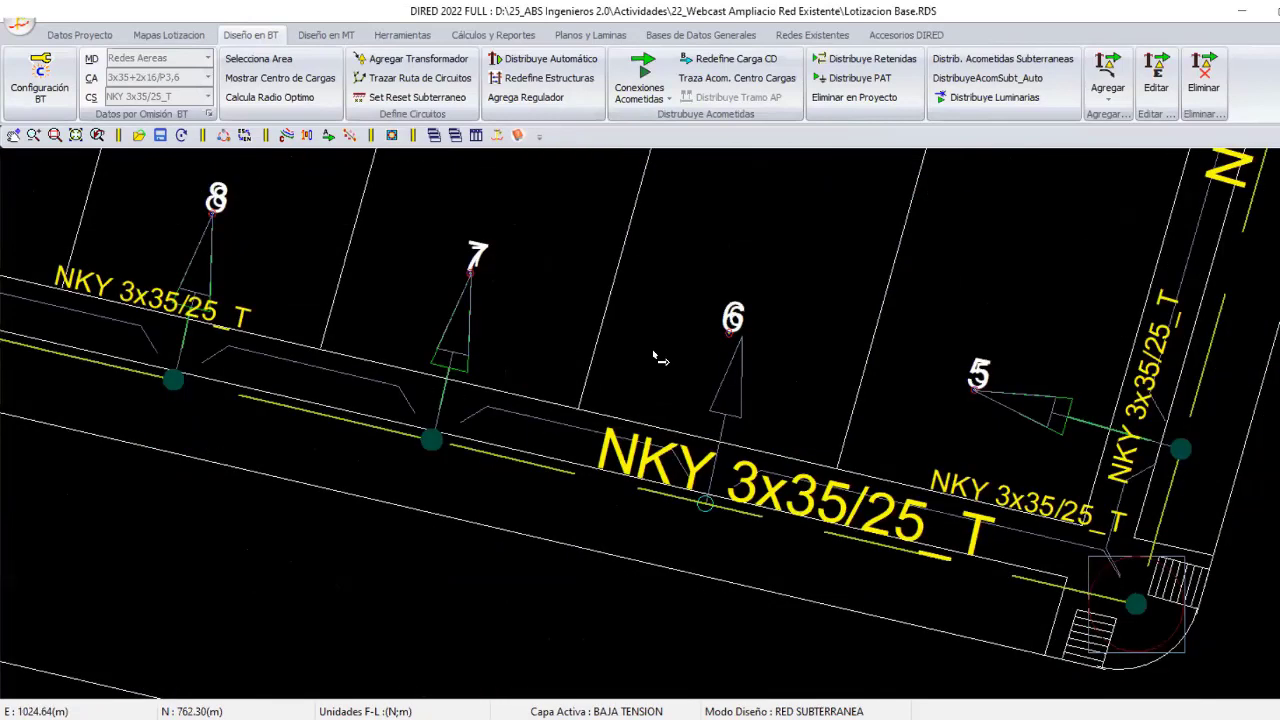
scroll(637, 512, down, 1)
click(812, 35)
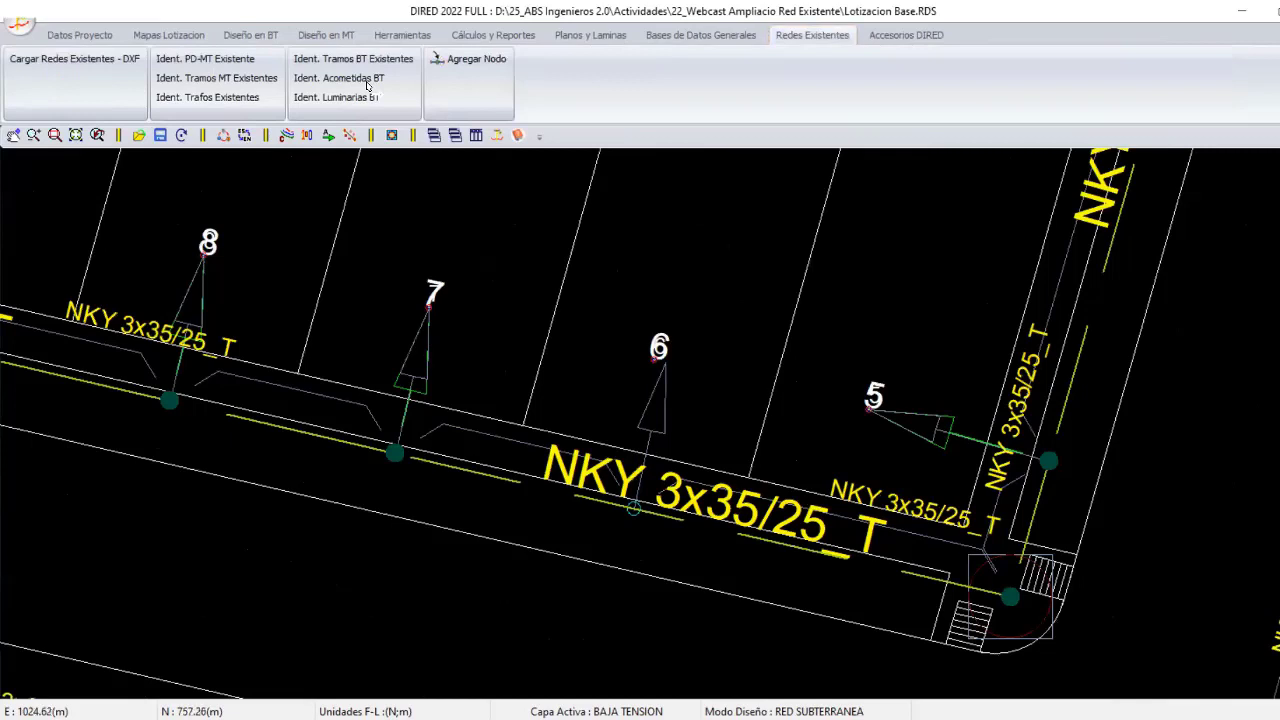
click(366, 87)
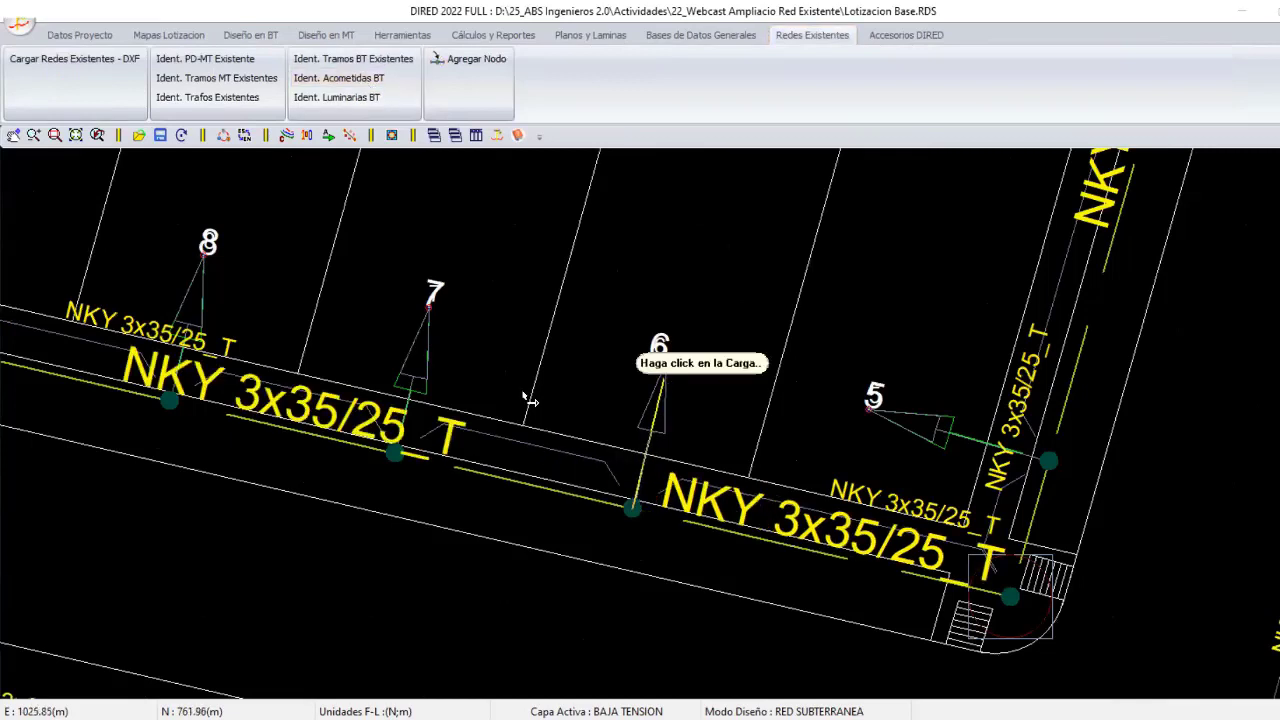
middle_drag(530, 400, 385, 428)
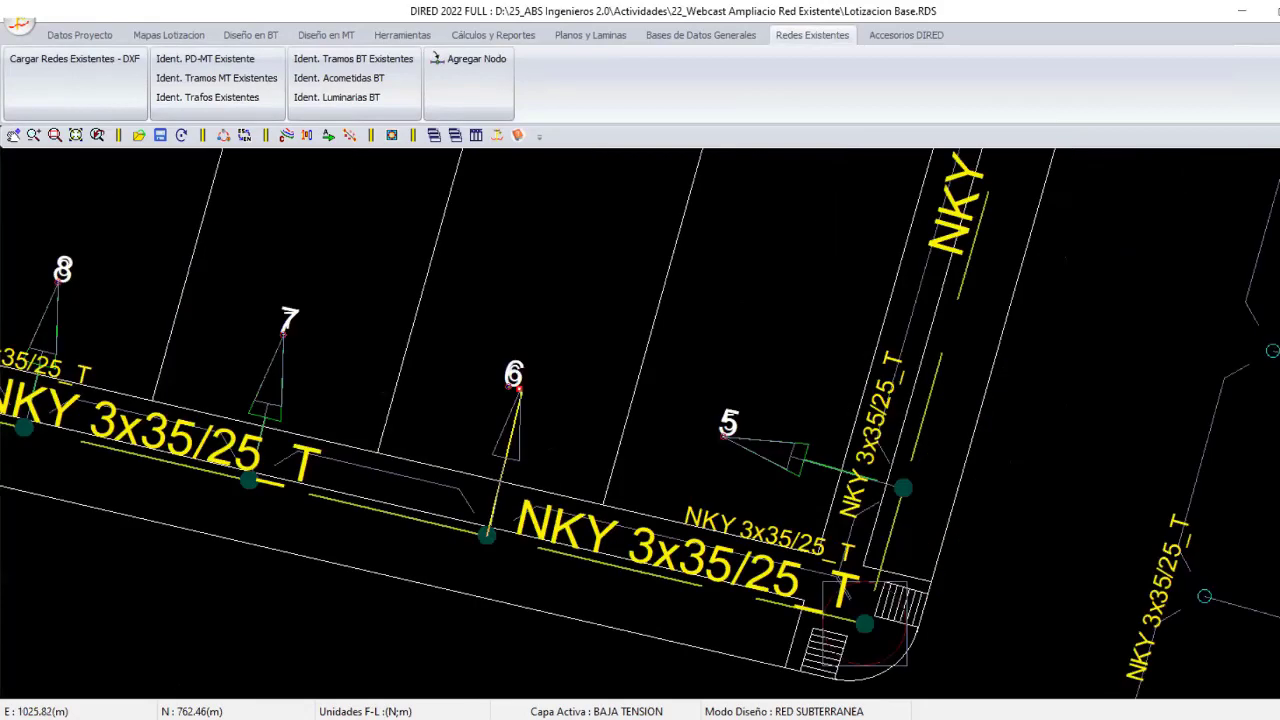
scroll(613, 479, down, 2)
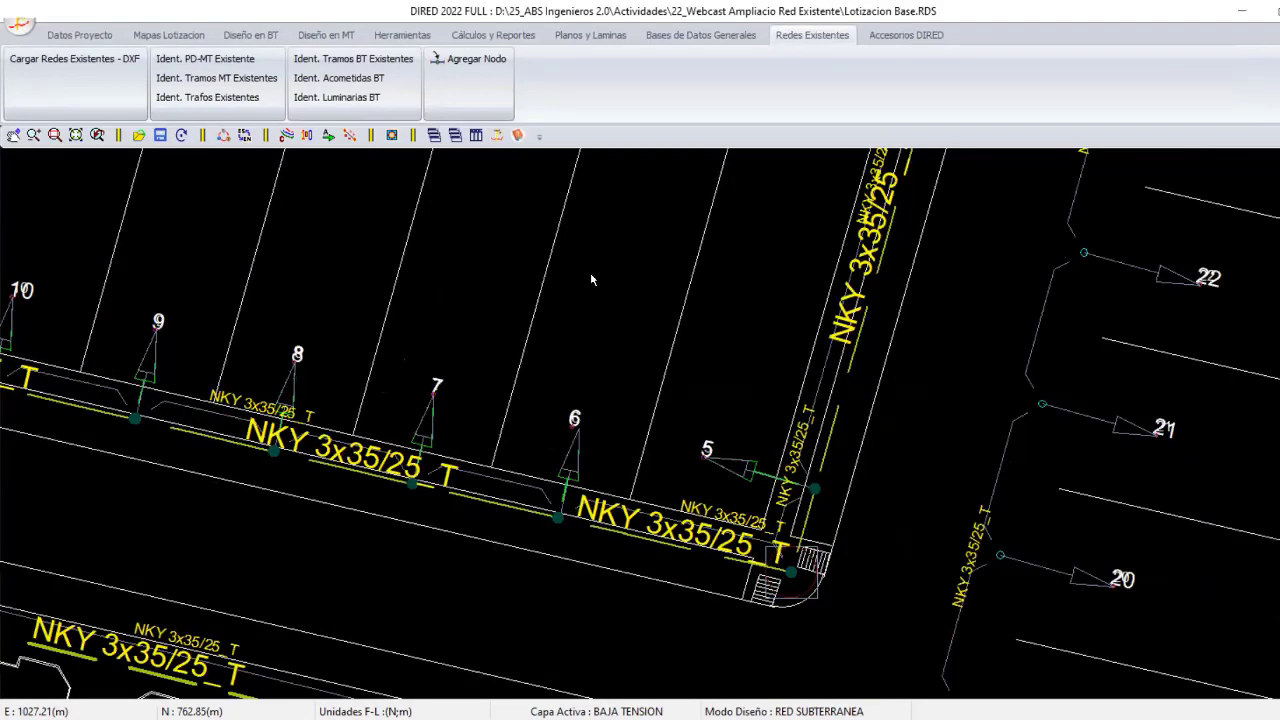
scroll(591, 280, down, 3)
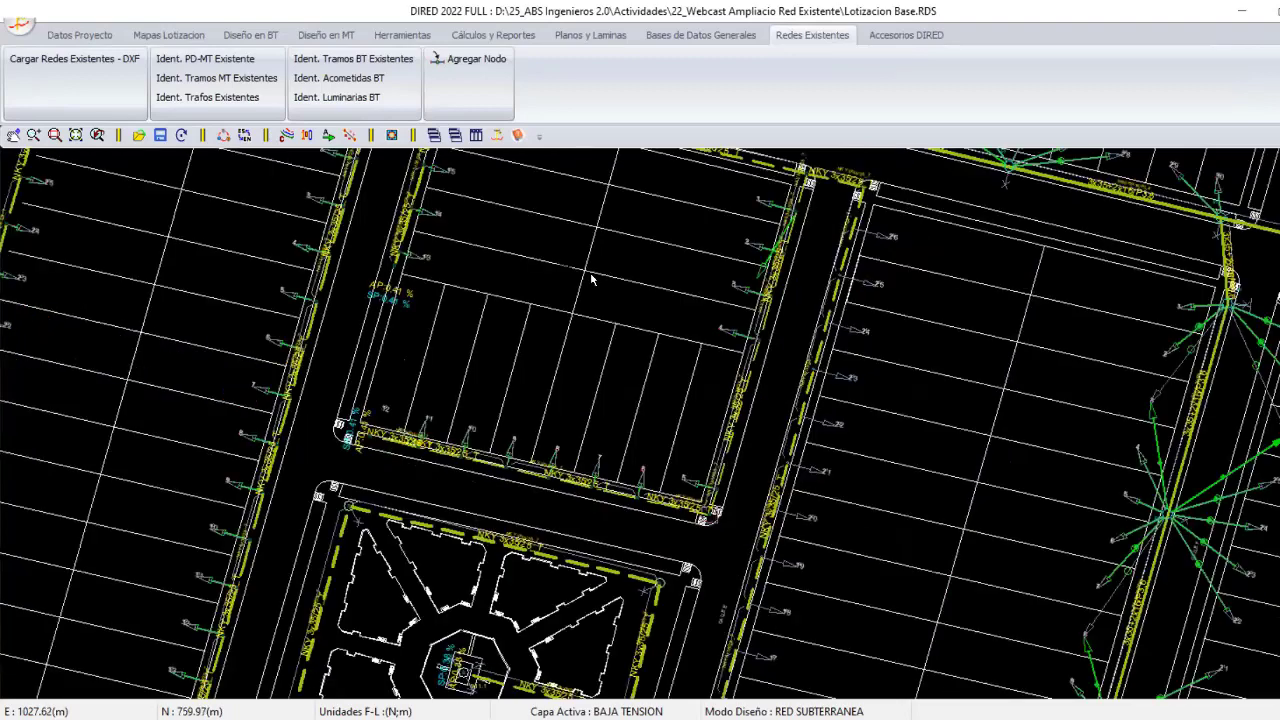
Return to the Diseño en BT tools and zoom into the corner with unconnected node E1.
click(253, 36)
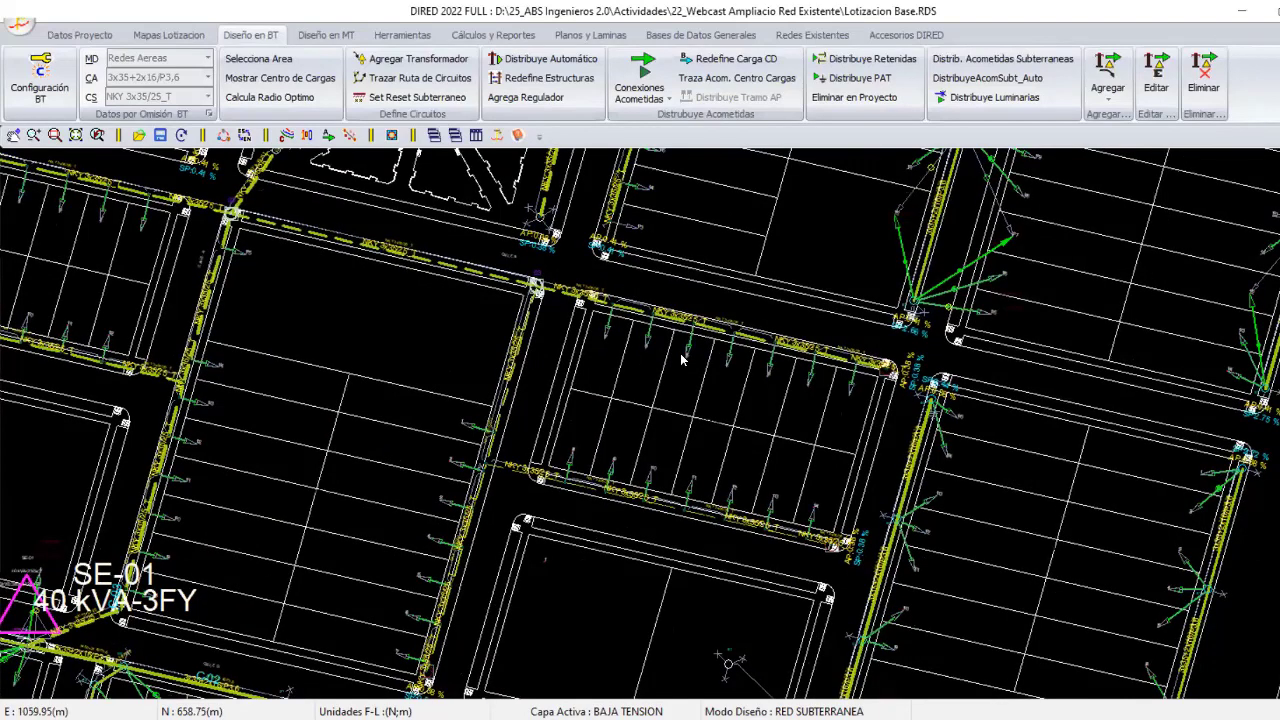
scroll(705, 402, up, 3)
scroll(529, 288, up, 2)
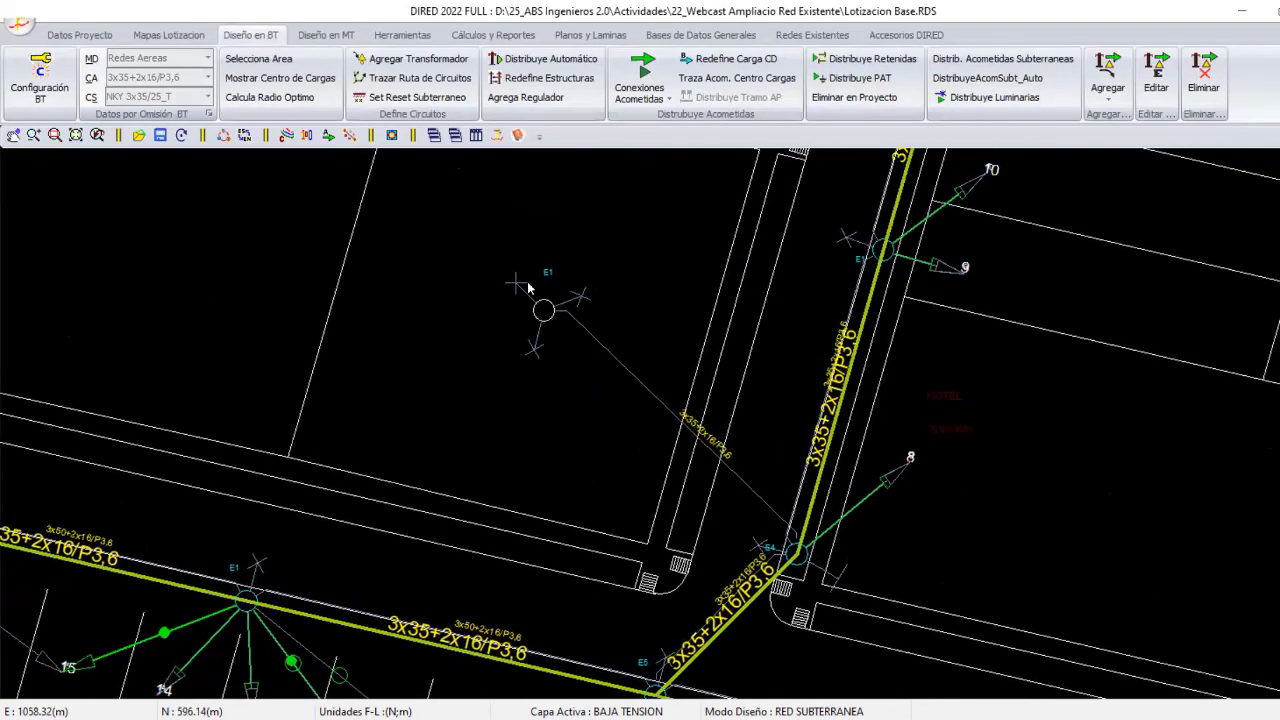
Register the E1-to-line branch as an existing BT section in REDES AEREAS design mode.
click(812, 35)
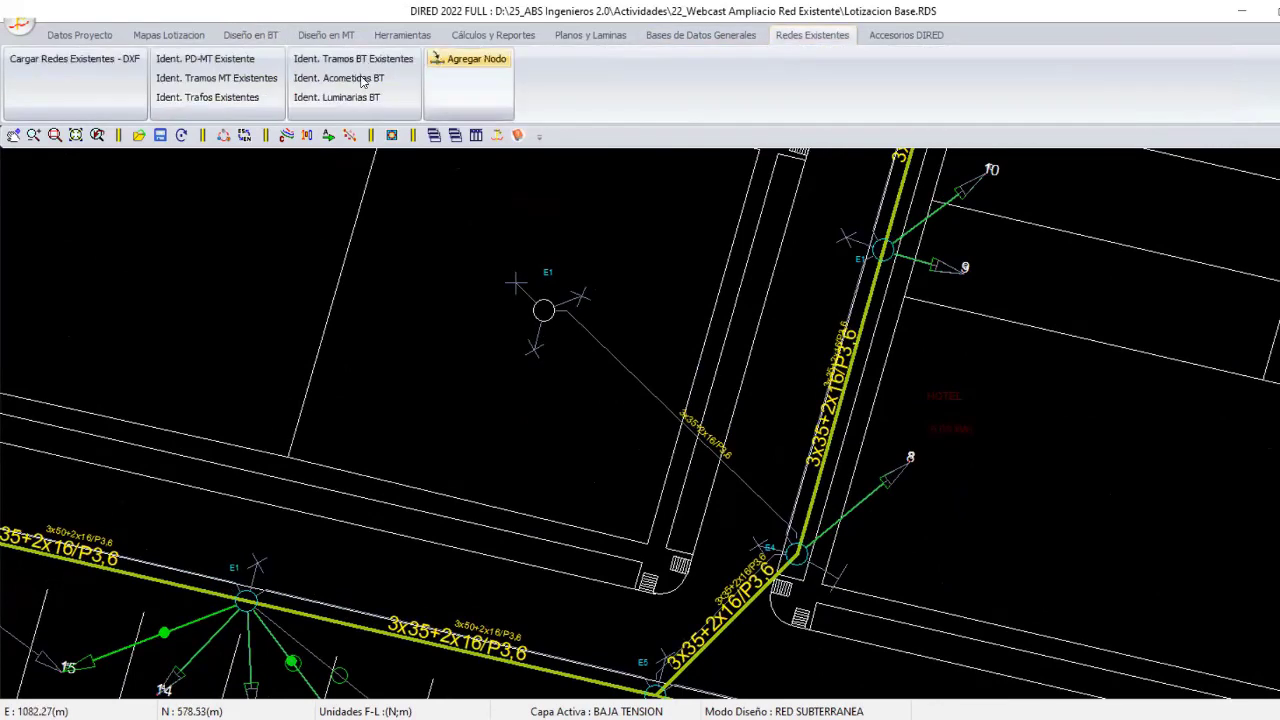
click(358, 60)
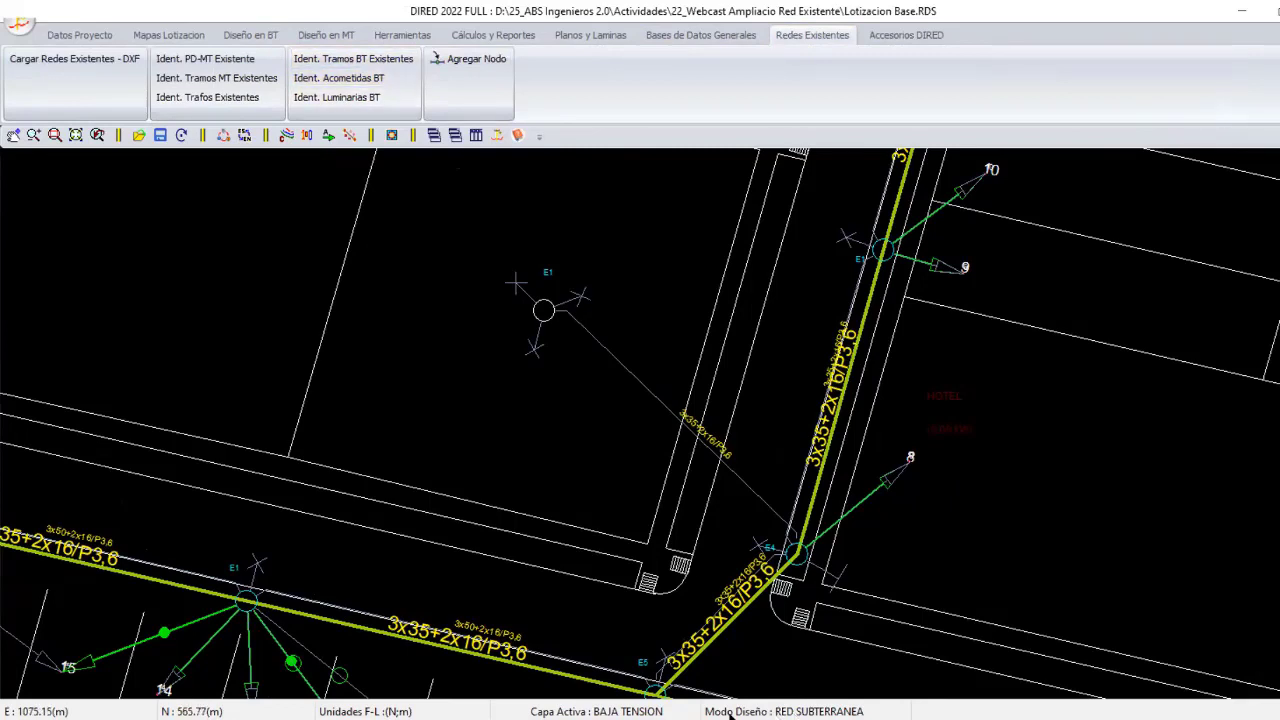
click(829, 712)
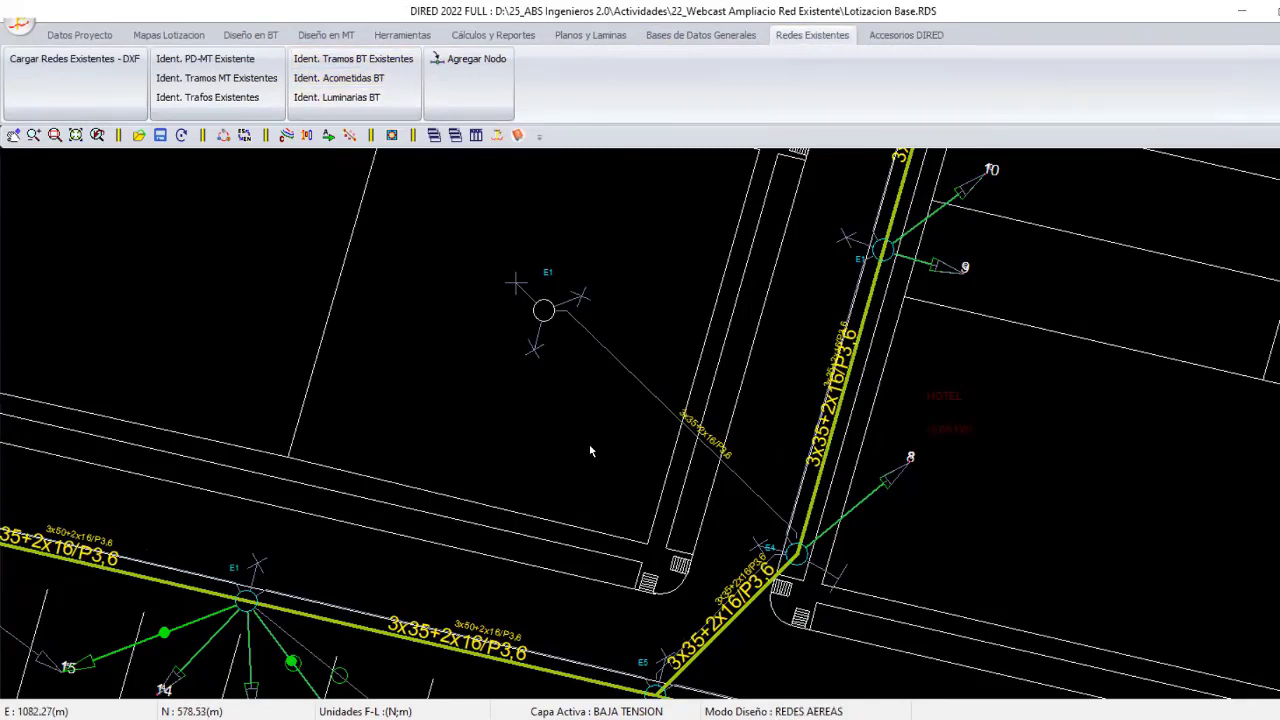
click(380, 78)
click(543, 310)
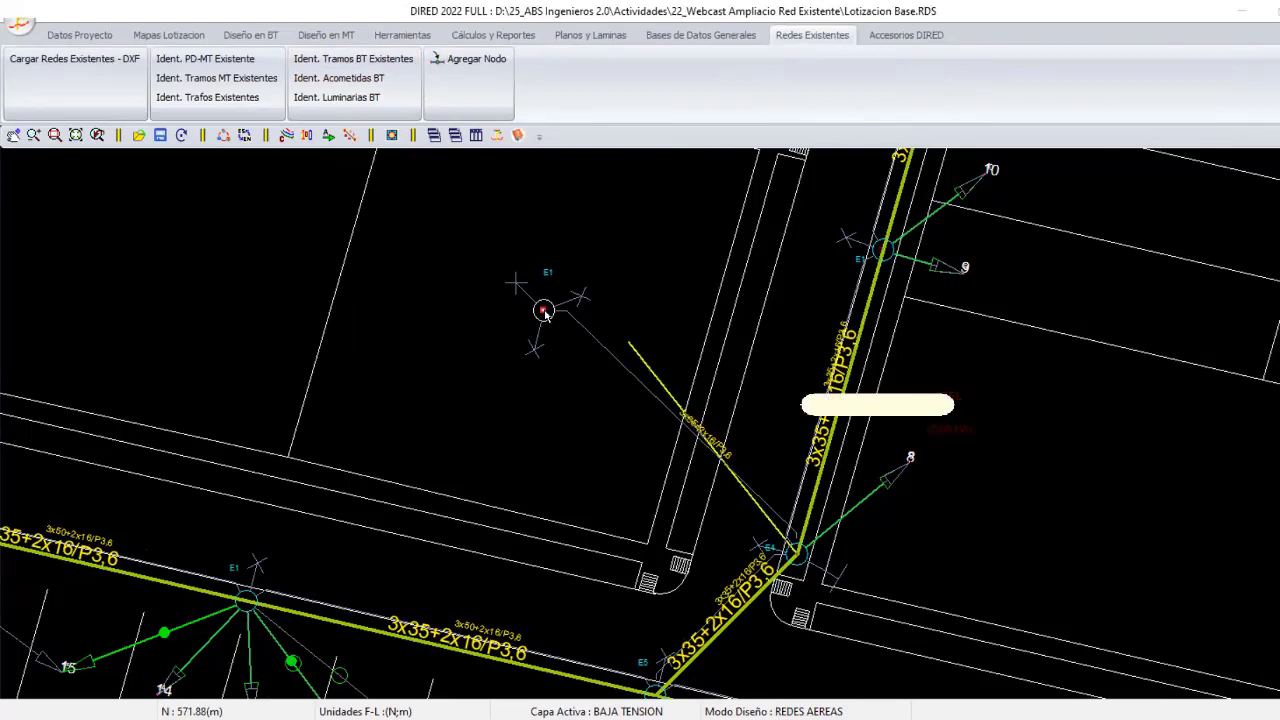
right_click(637, 244)
click(660, 251)
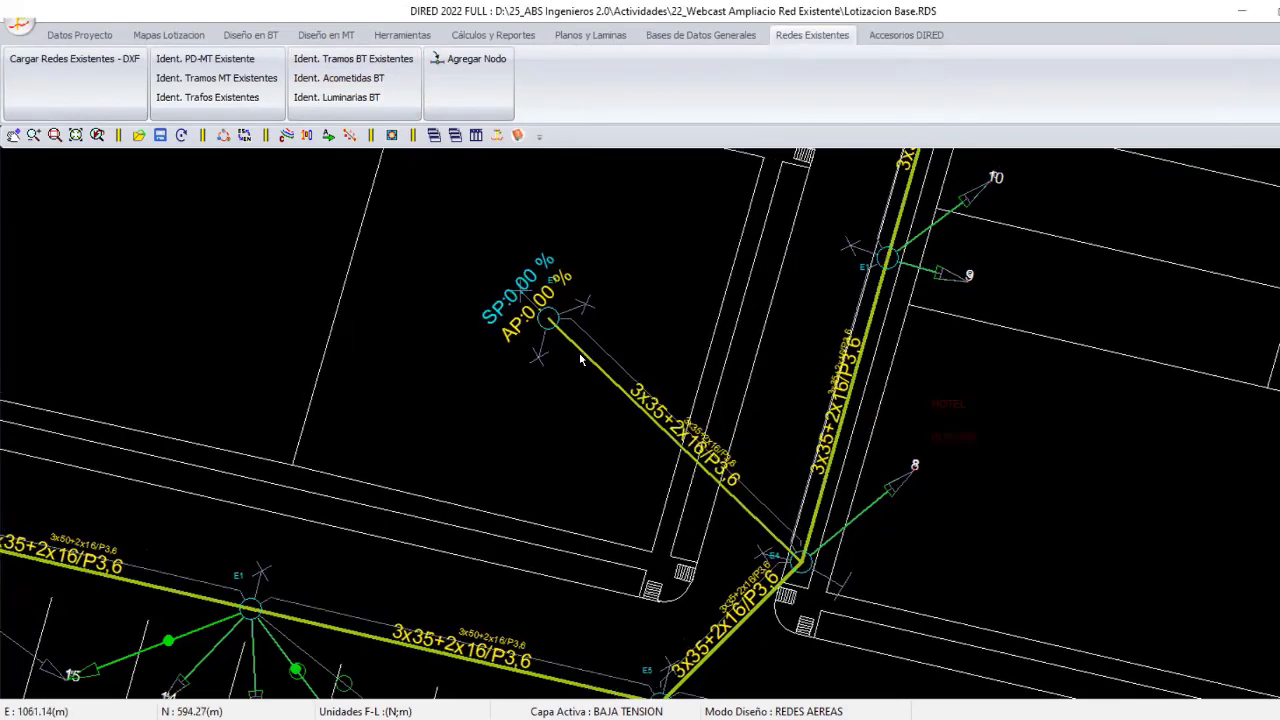
Zoom out and switch to the Circuitos BT MT.dxf drawing in AutoCAD 2018.
scroll(579, 357, up, 1)
scroll(560, 356, up, 1)
scroll(540, 355, up, 1)
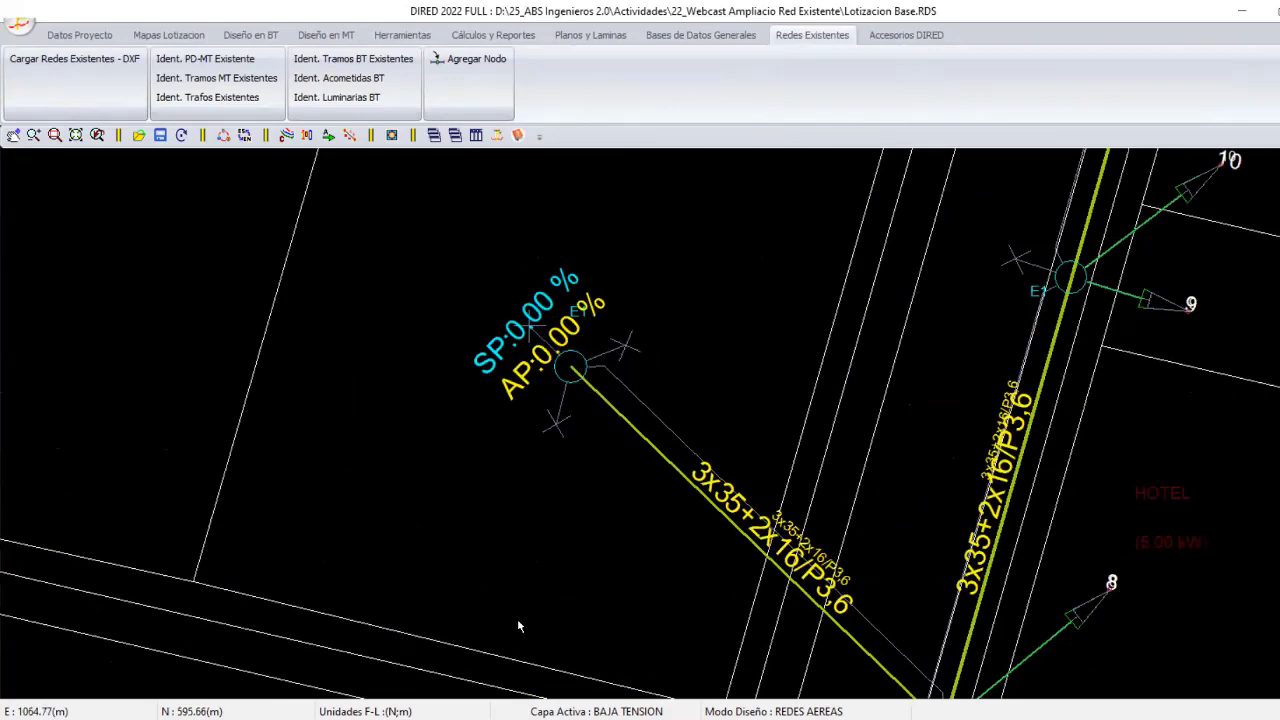
click(568, 716)
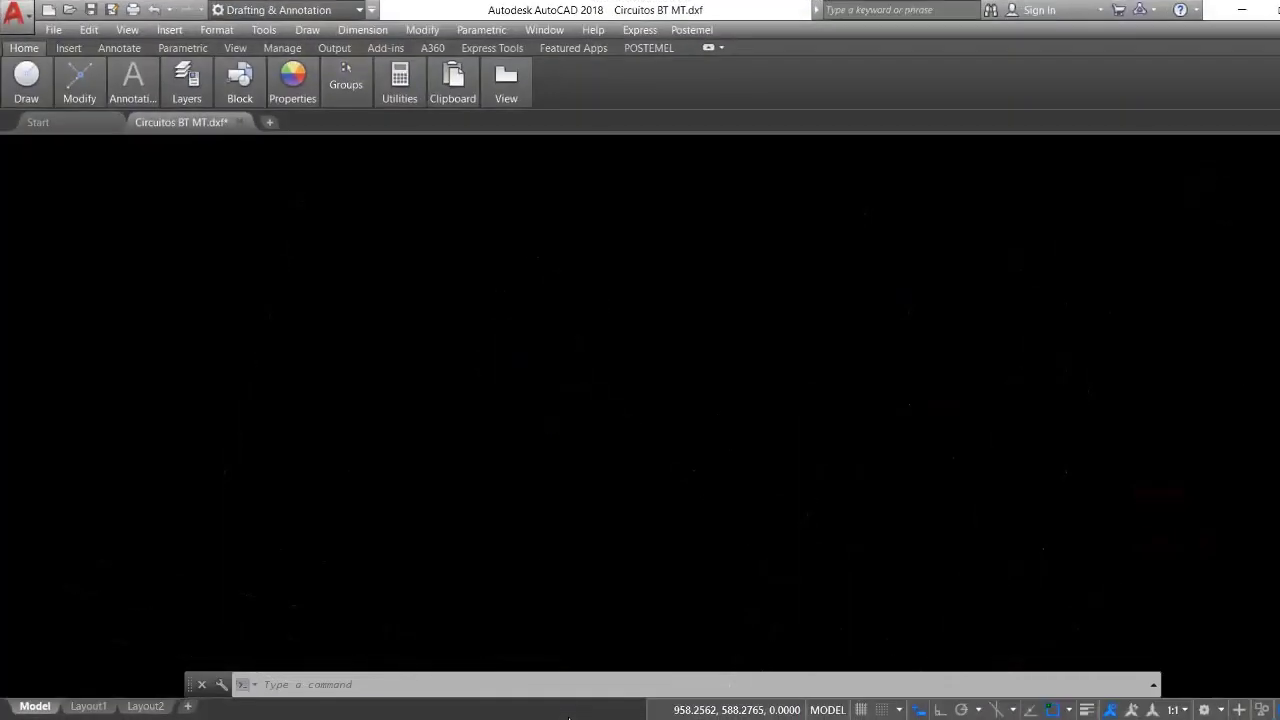
scroll(815, 497, down, 2)
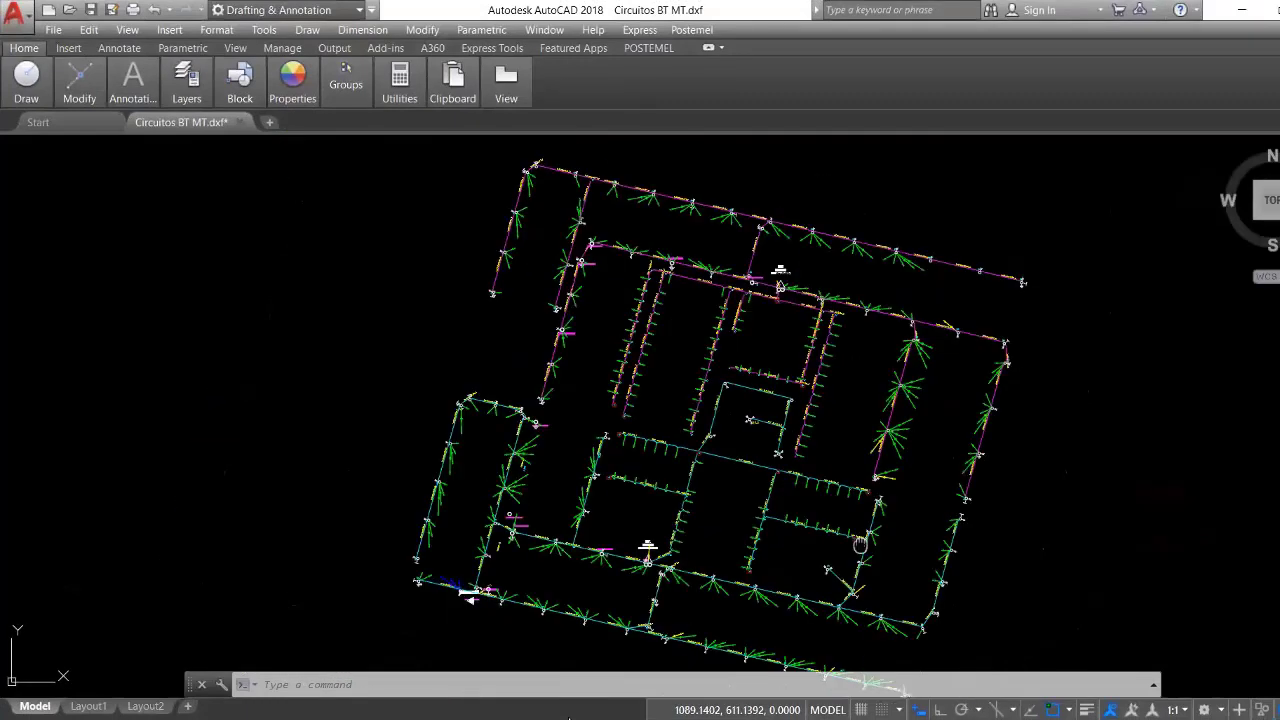
middle_drag(860, 543, 842, 455)
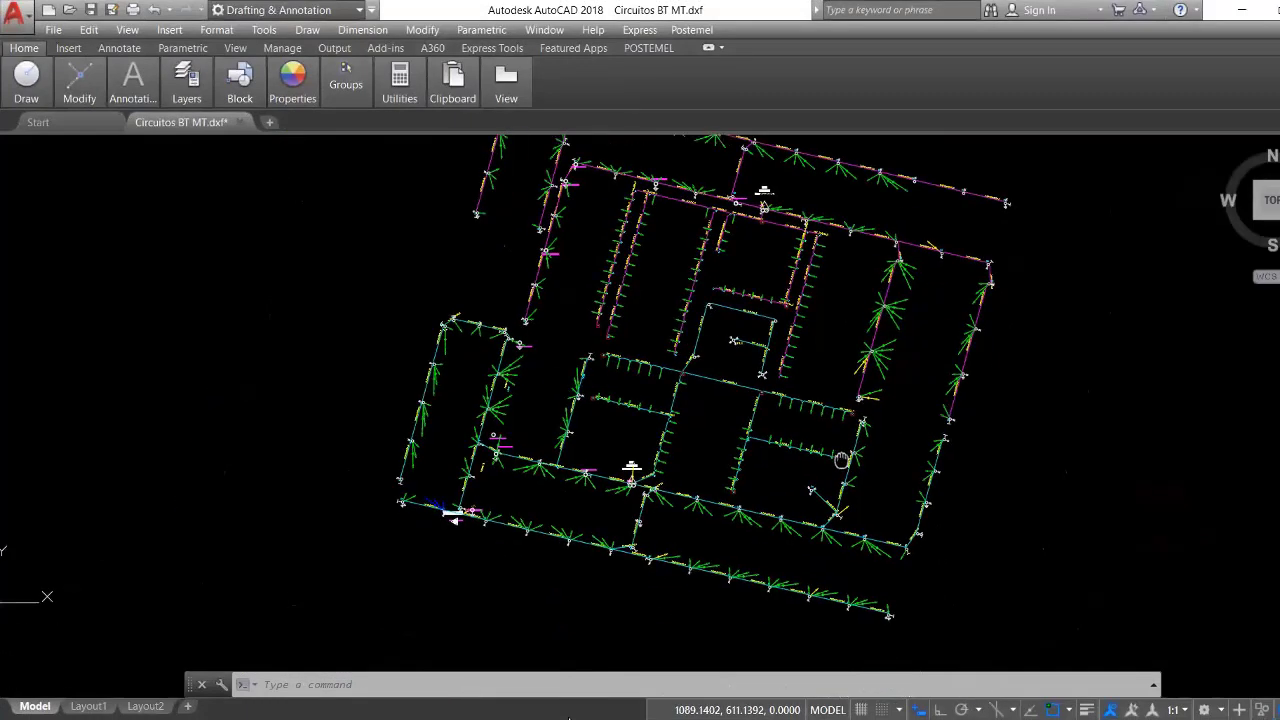
scroll(640, 343, up, 6)
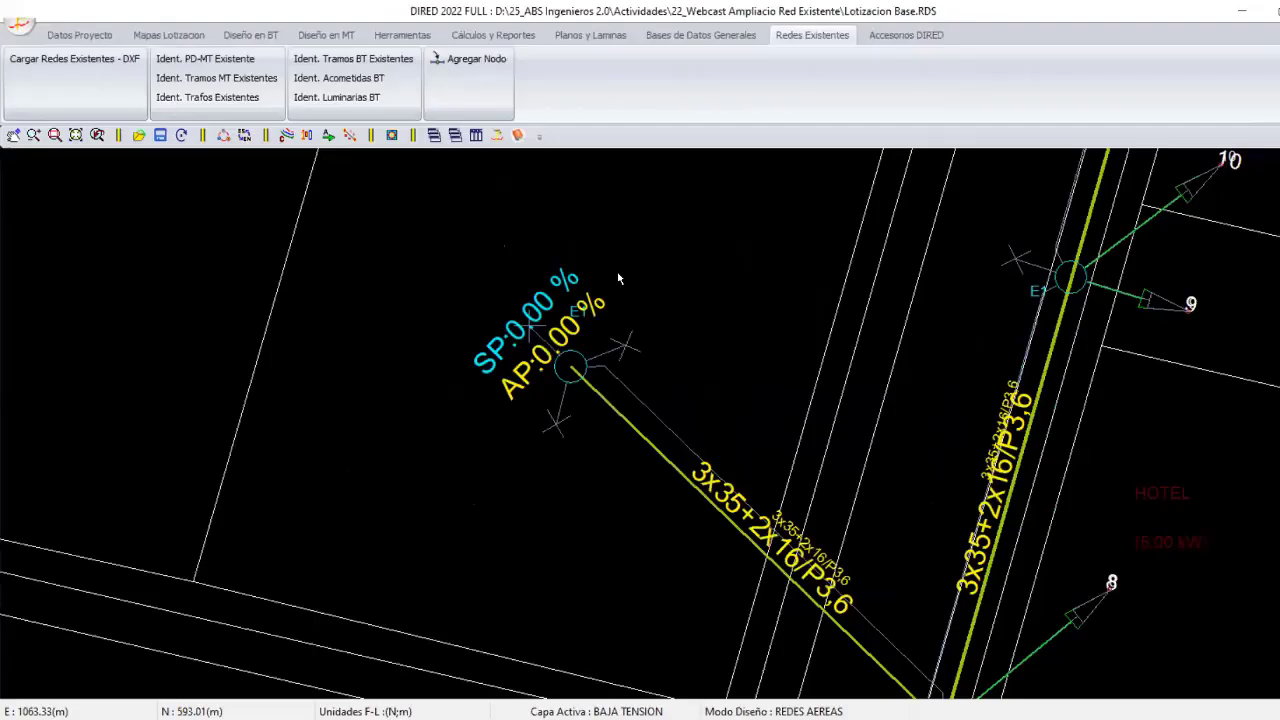
scroll(618, 278, down, 1)
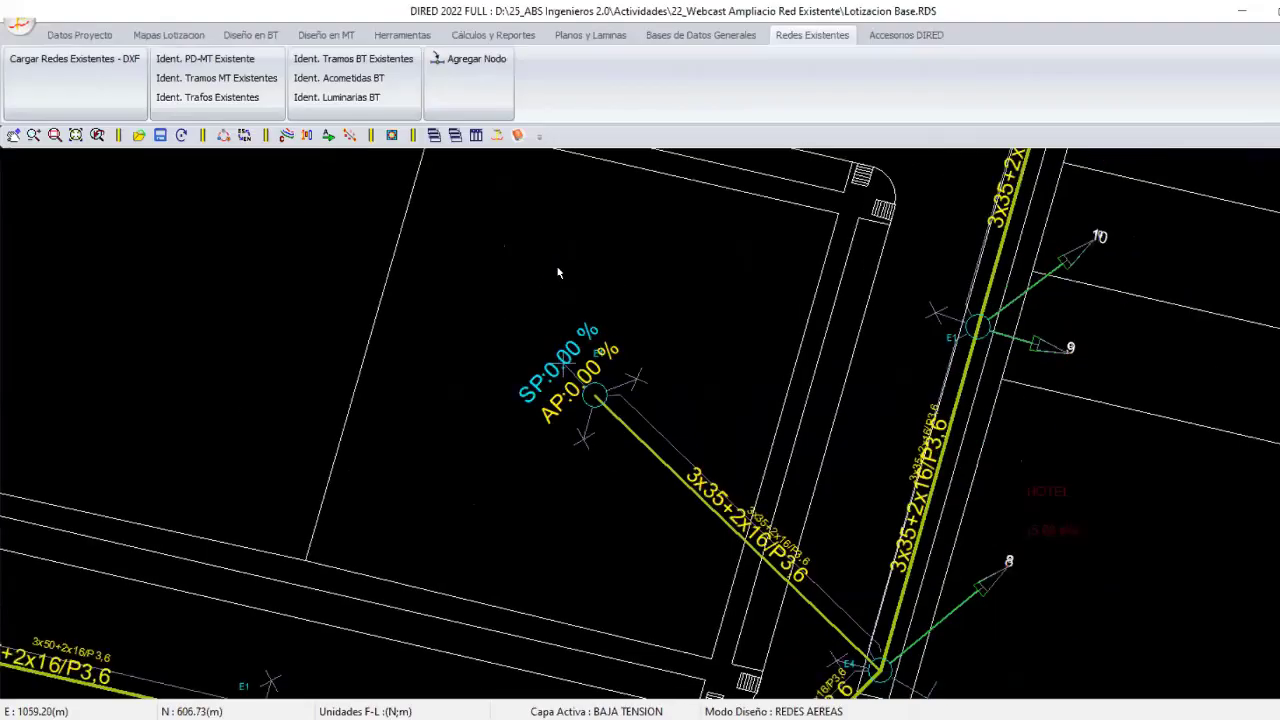
Place an existing luminaire at node E1 with its direction, giving SP 2.33 % and AP 0.73 % drops.
scroll(558, 272, down, 1)
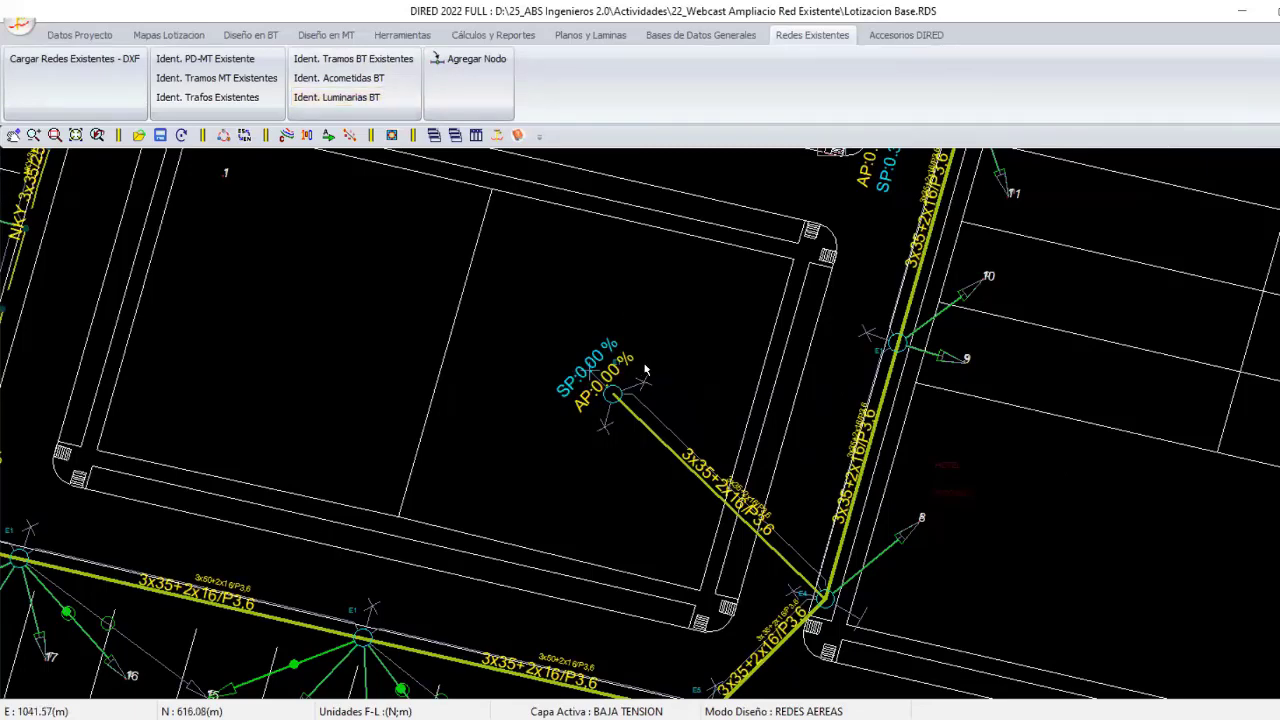
scroll(630, 405, up, 1)
scroll(619, 439, up, 1)
scroll(618, 432, up, 1)
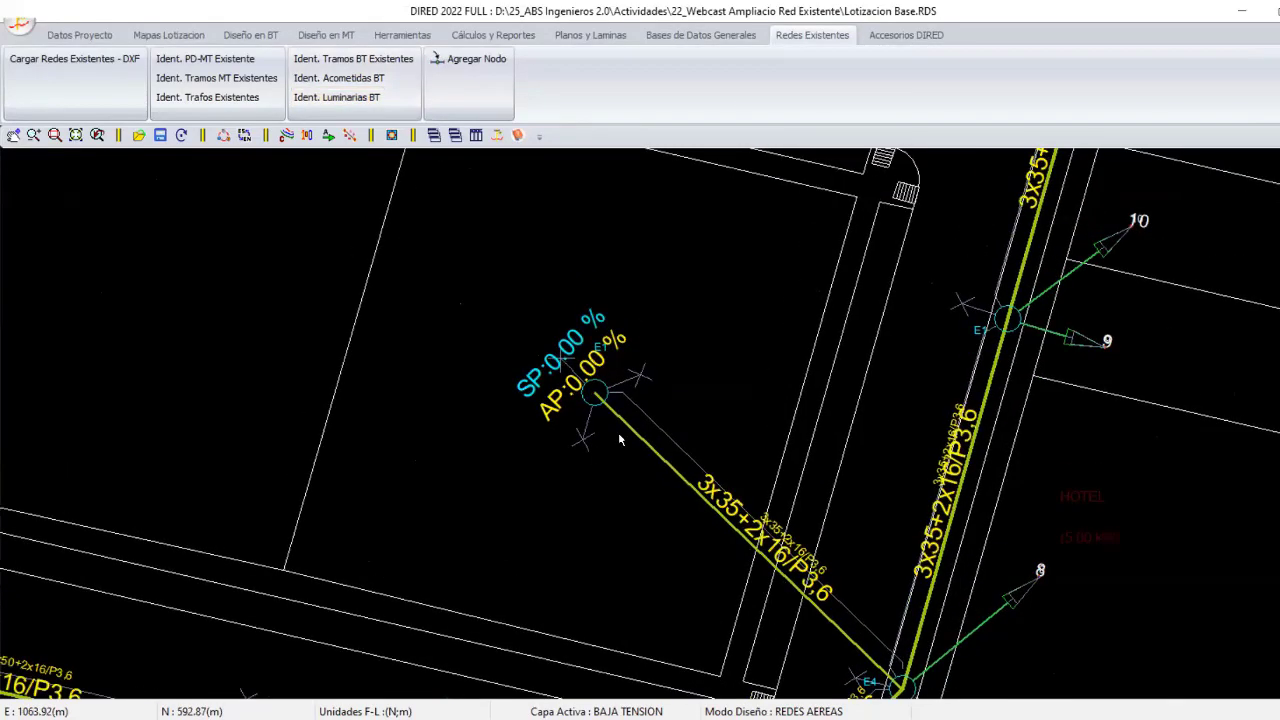
scroll(618, 432, down, 1)
scroll(619, 440, up, 1)
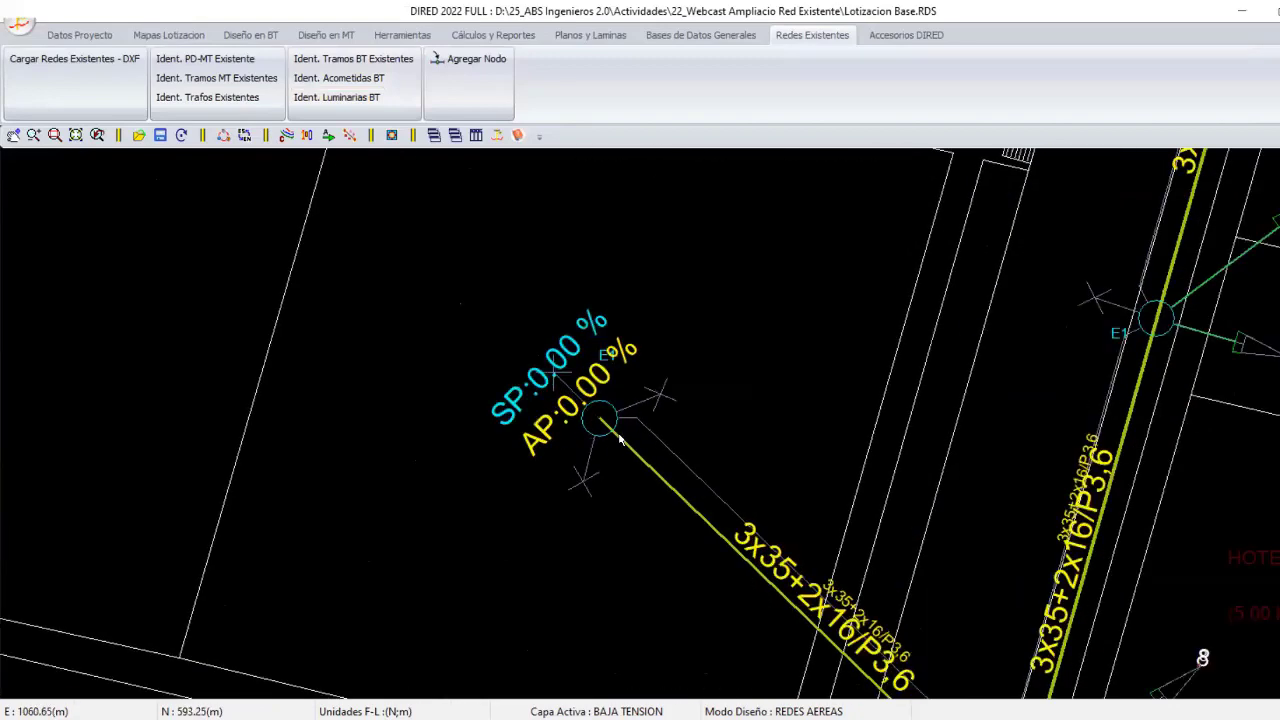
click(618, 437)
click(655, 396)
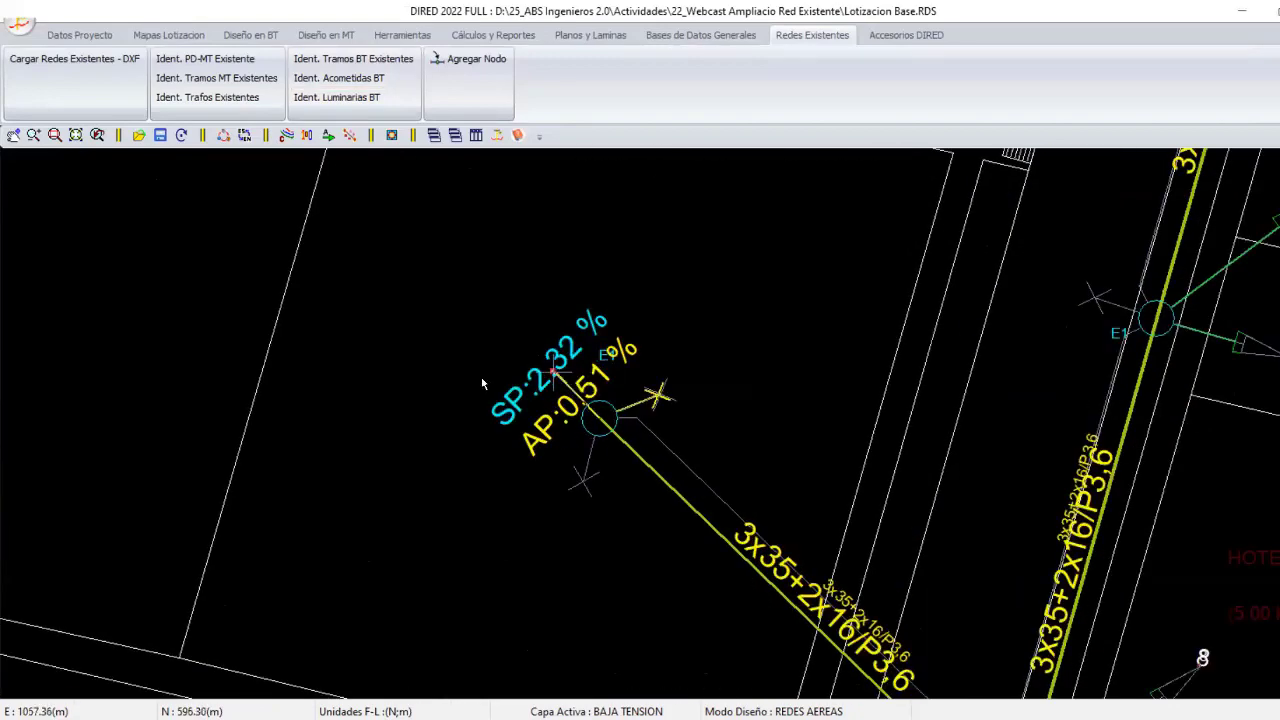
scroll(490, 400, down, 2)
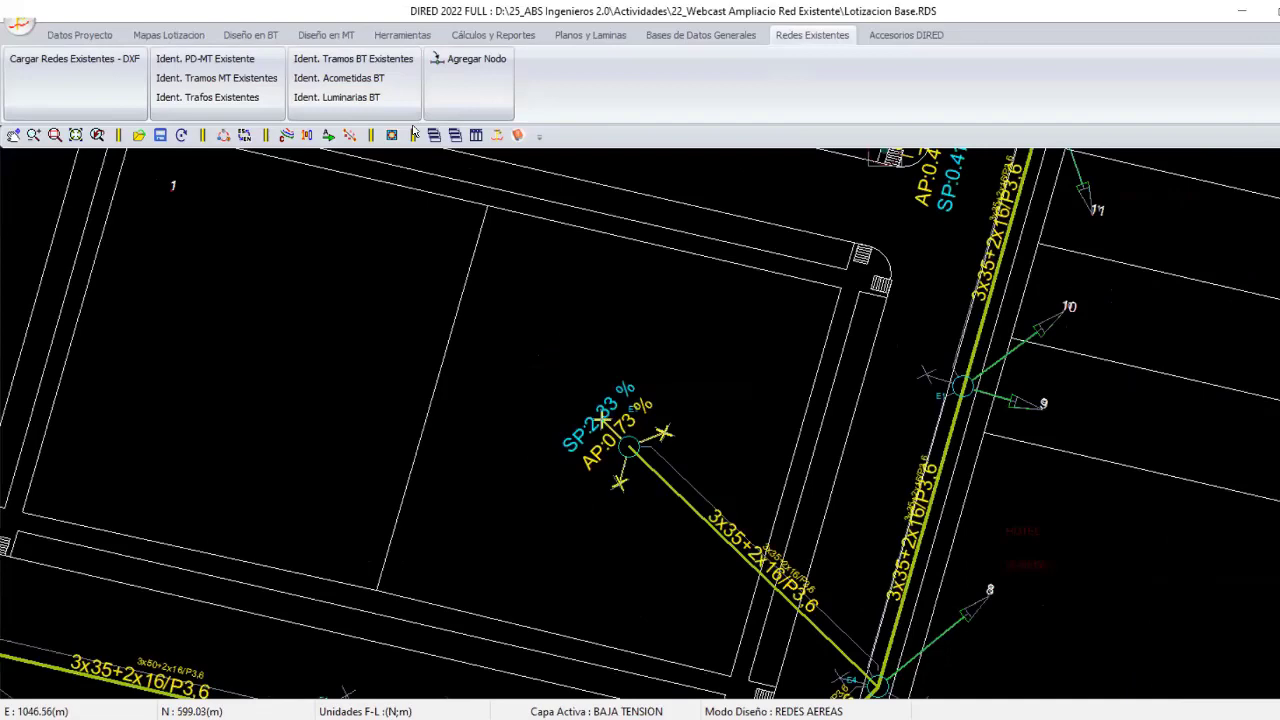
scroll(600, 360, up, 1)
scroll(724, 390, down, 1)
scroll(730, 390, down, 1)
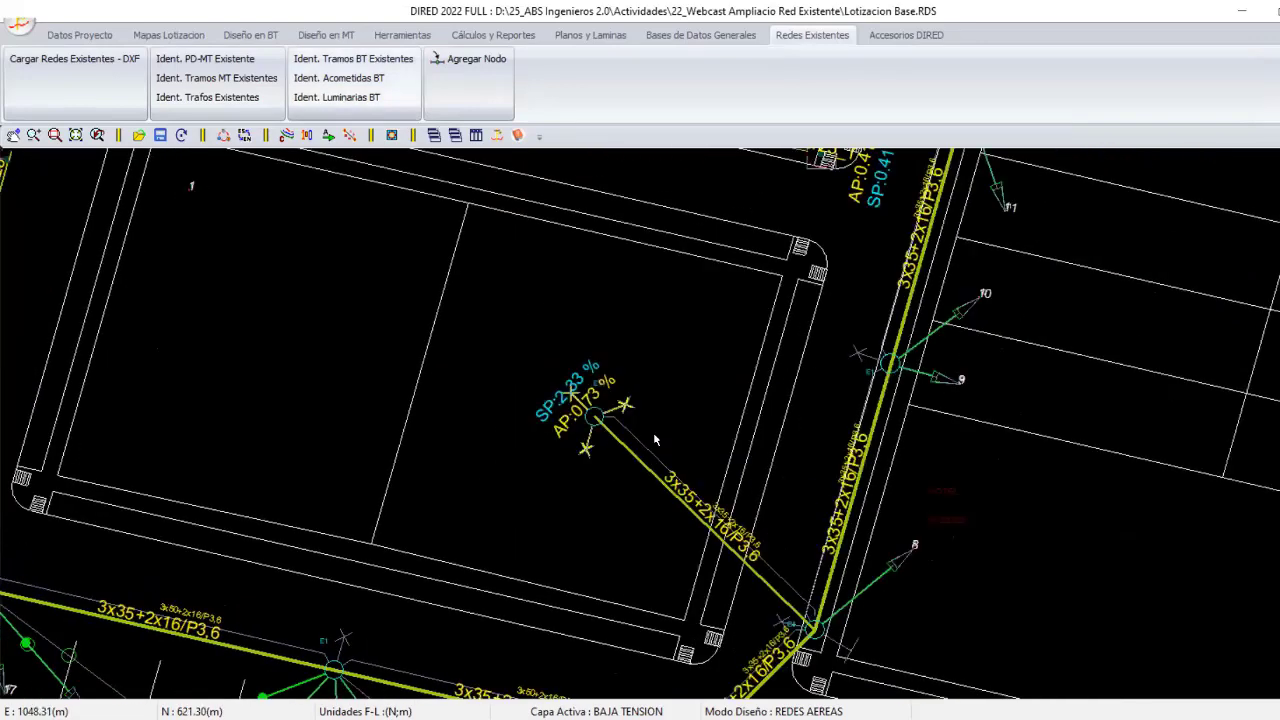
scroll(640, 400, up, 2)
scroll(588, 400, up, 1)
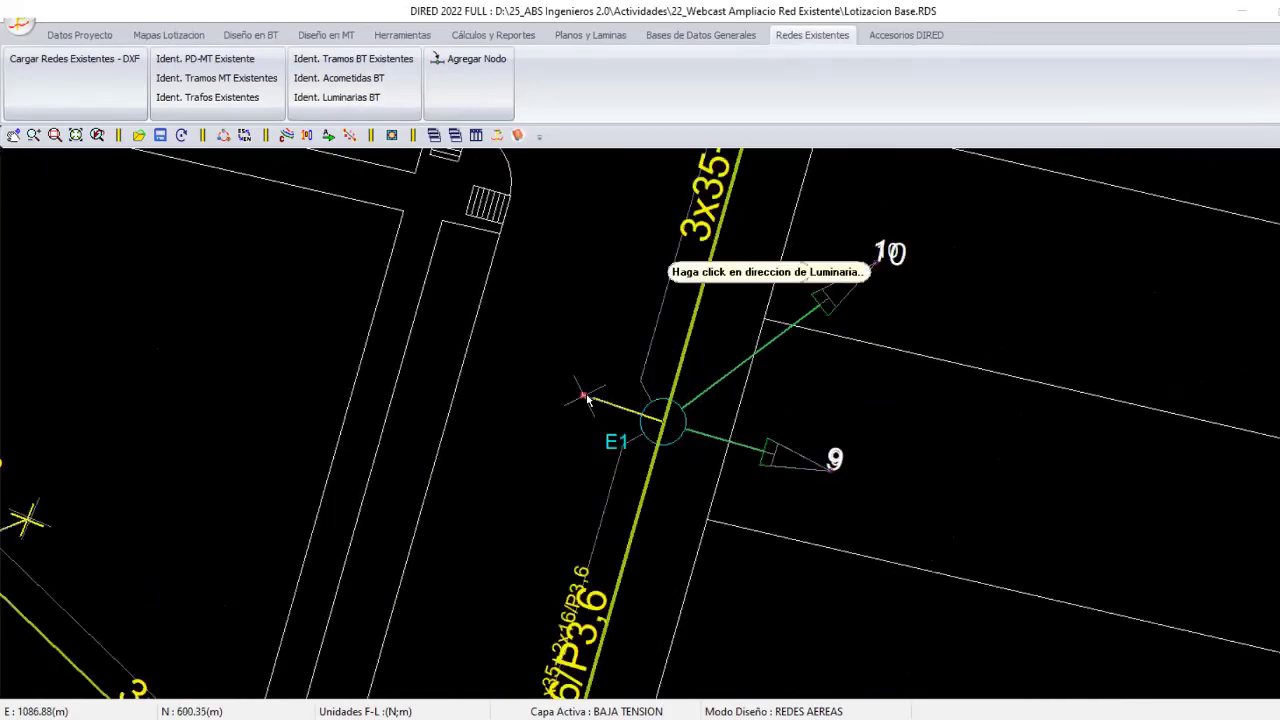
right_click(600, 352)
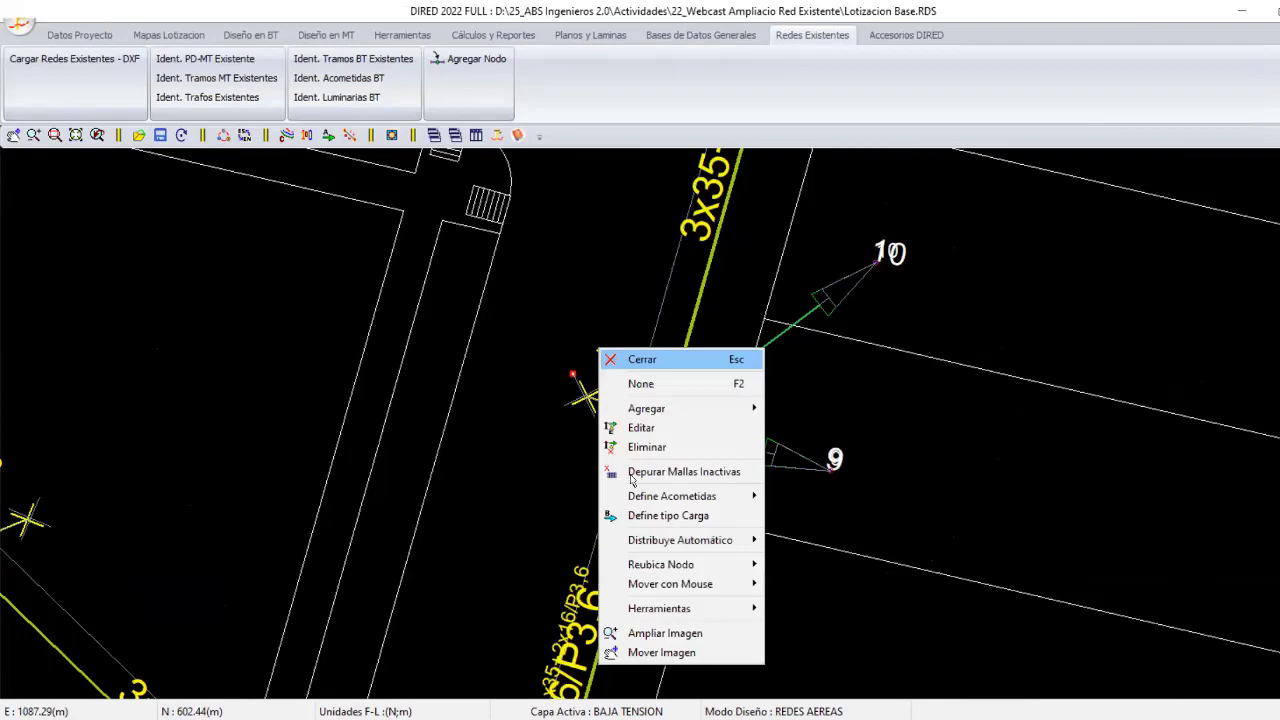
scroll(640, 482, down, 2)
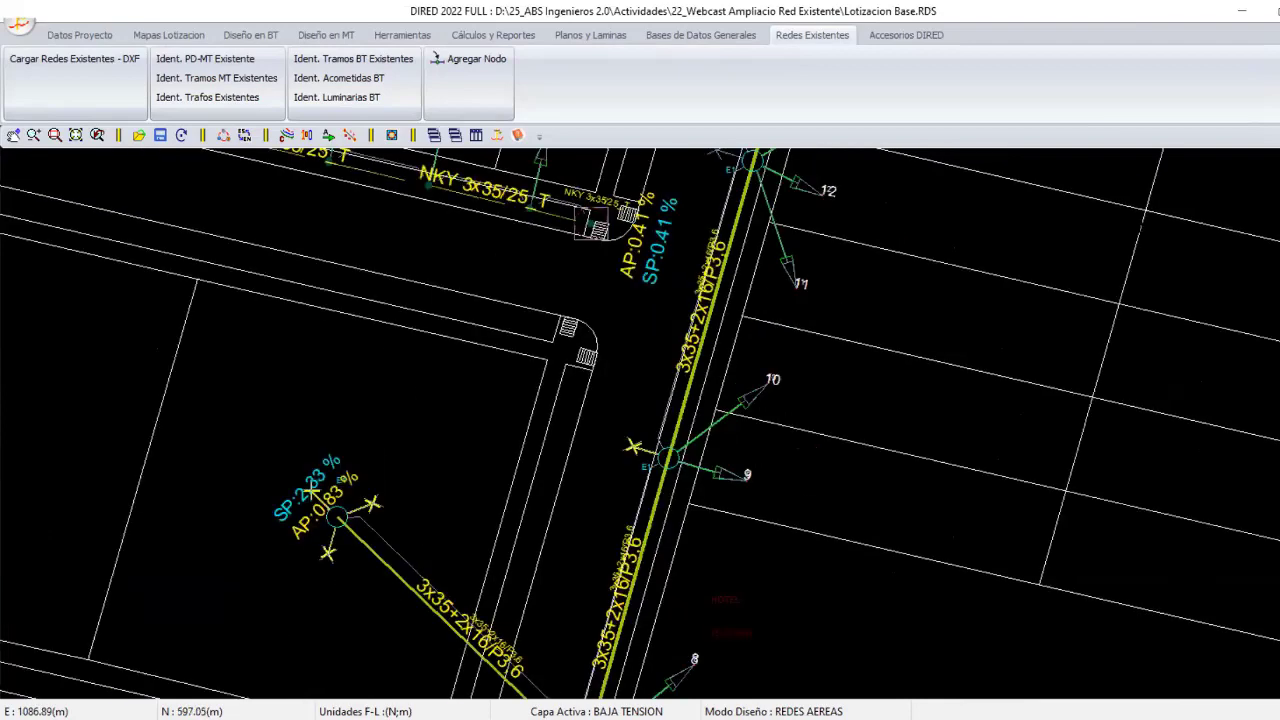
middle_drag(460, 370, 861, 373)
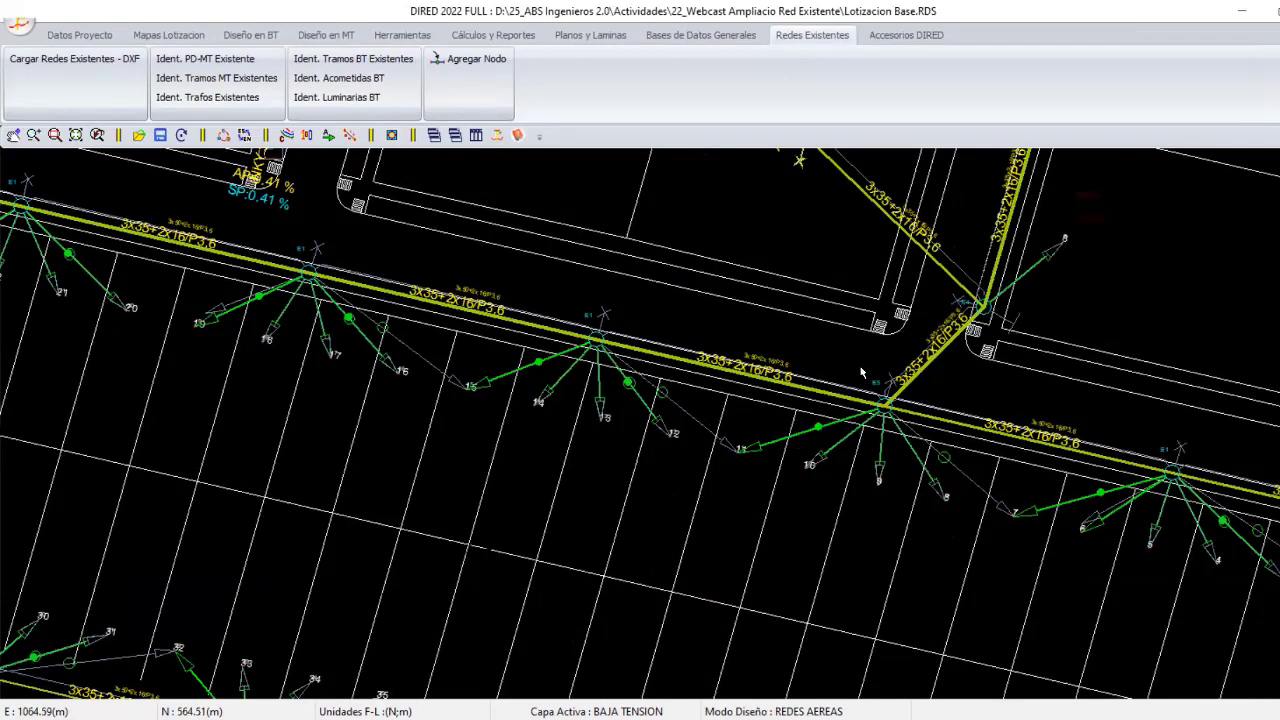
scroll(670, 448, up, 1)
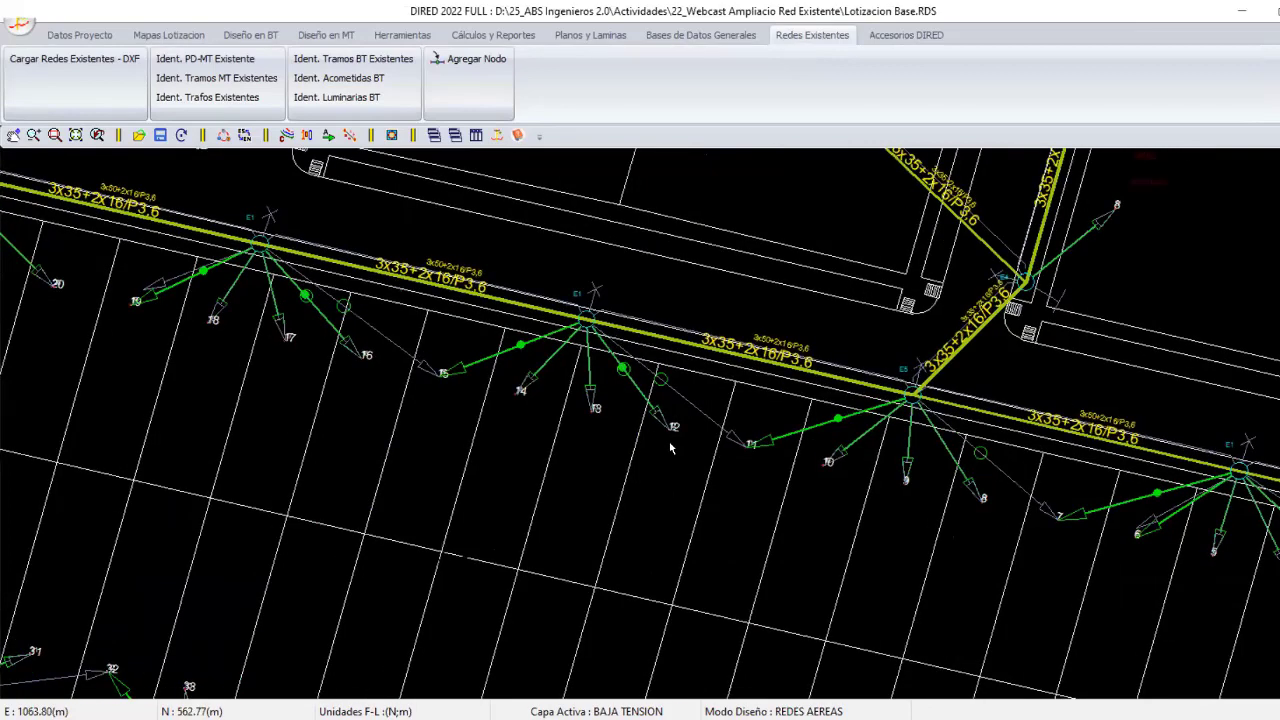
scroll(670, 448, up, 2)
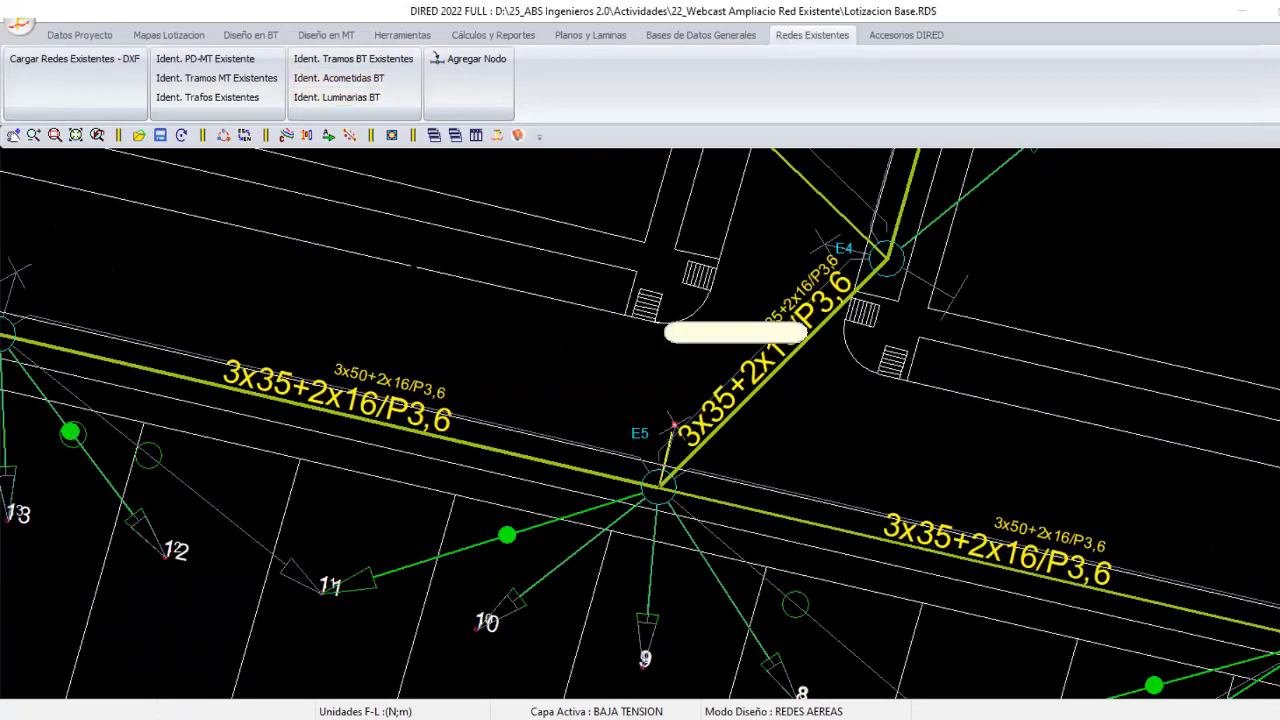
scroll(1270, 668, down, 1)
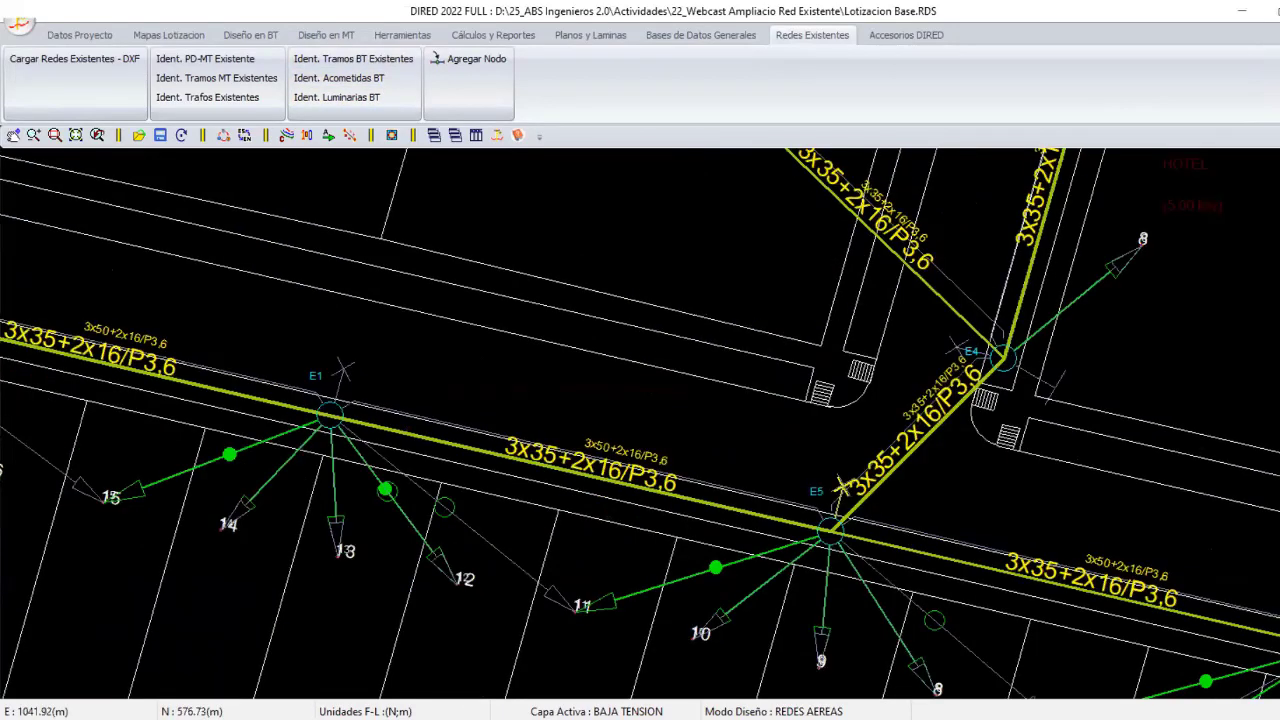
middle_drag(640, 424, 720, 448)
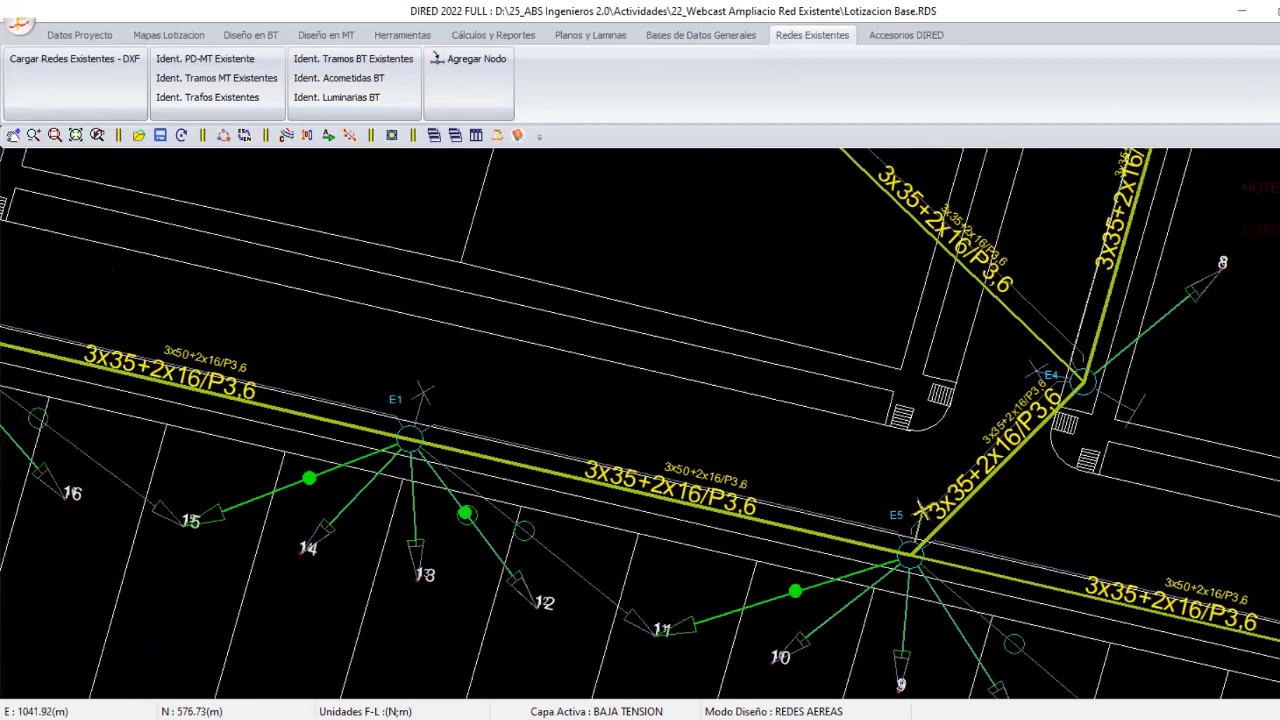
right_click(563, 339)
Pan past circuit C-02 to substation SE-01 (40 kVA-3FY) and zoom out over the plan.
mouse_move(565, 340)
middle_down()
mouse_move(998, 468)
mouse_move(1137, 491)
middle_up()
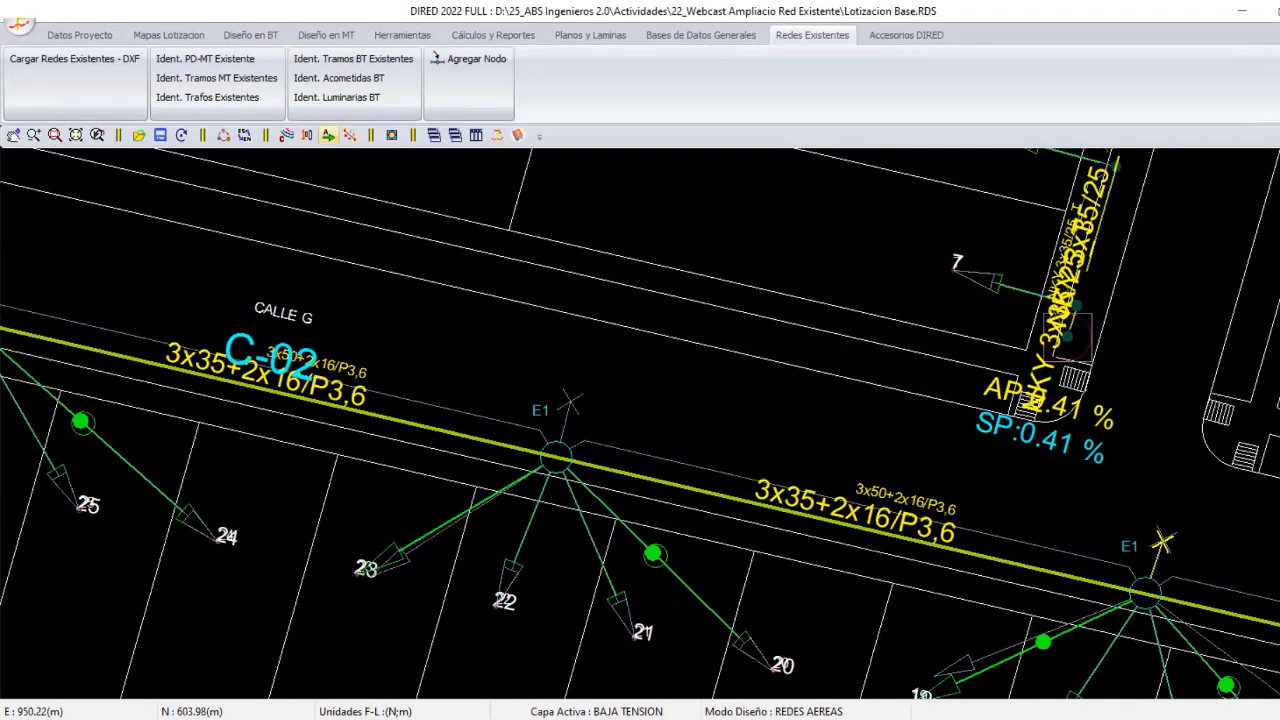
right_click(561, 320)
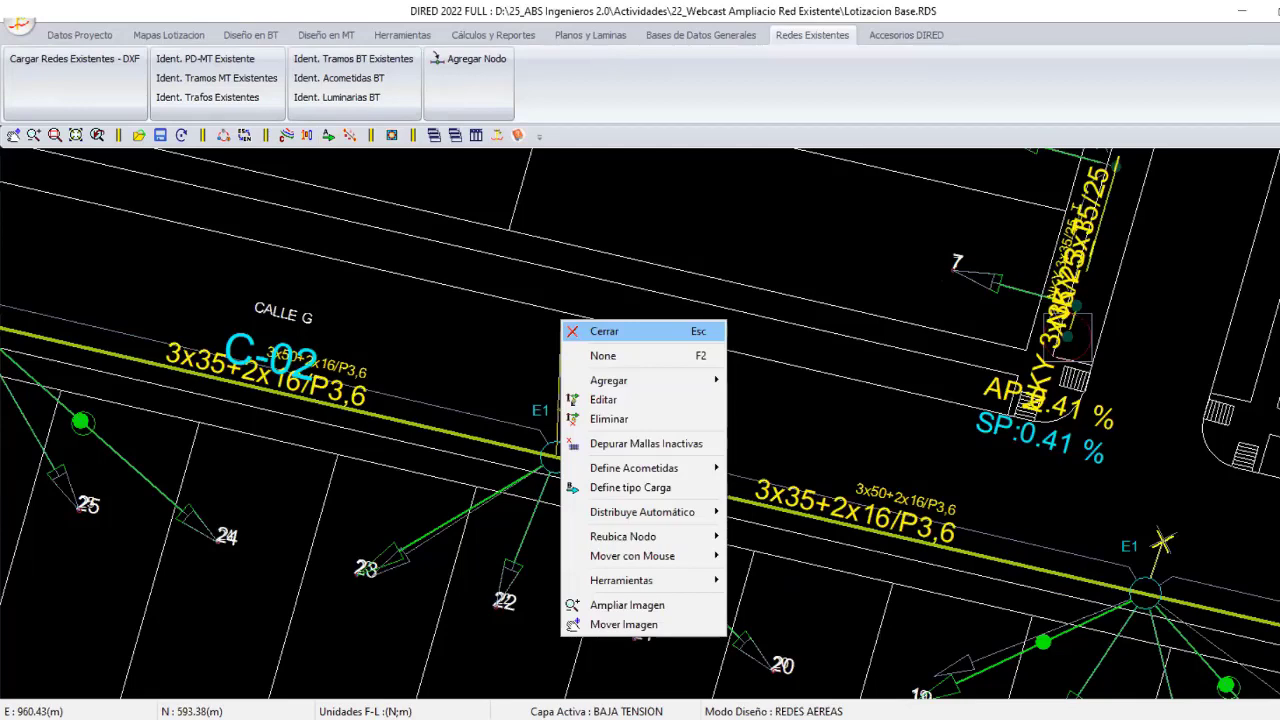
middle_drag(561, 320, 1206, 477)
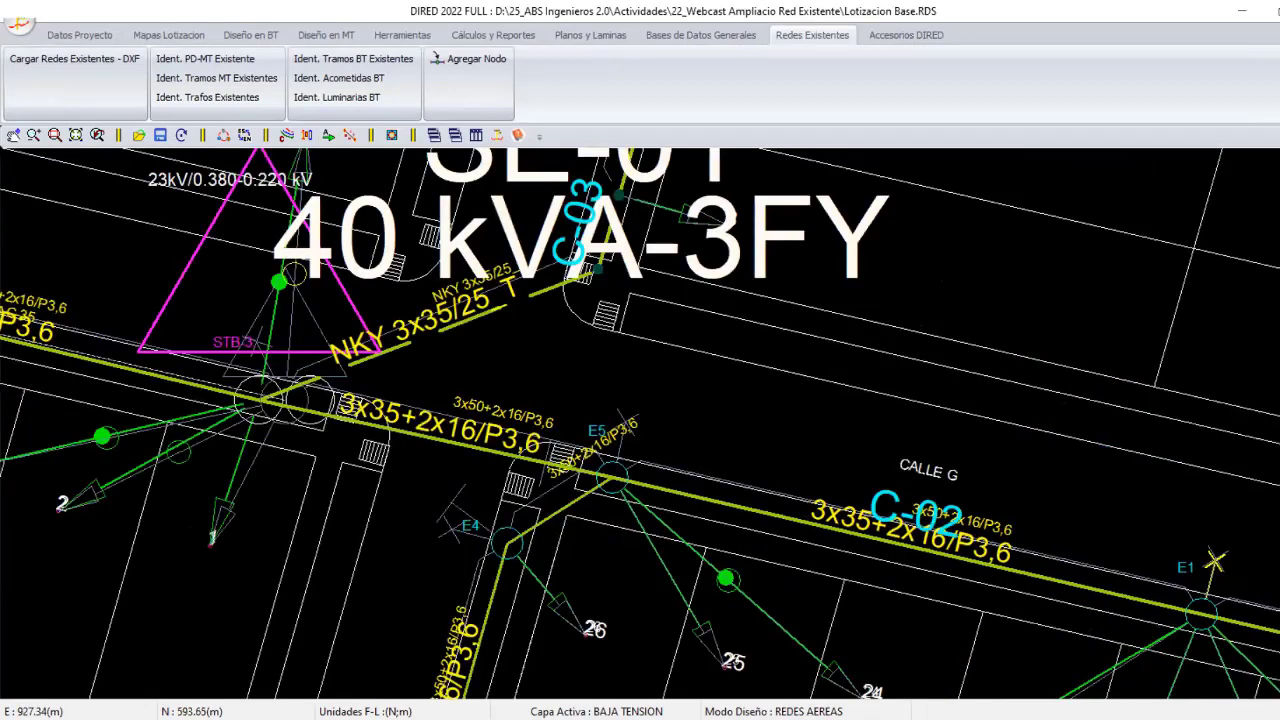
middle_drag(379, 256, 533, 222)
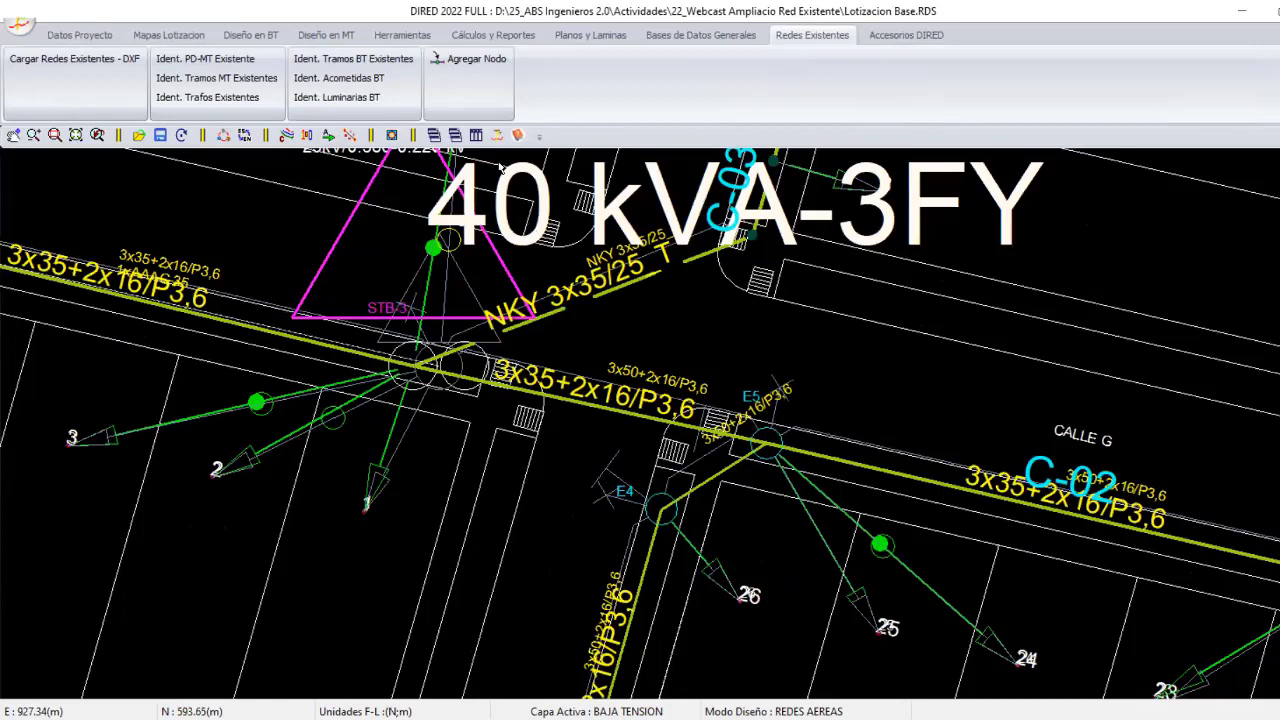
scroll(499, 167, down, 3)
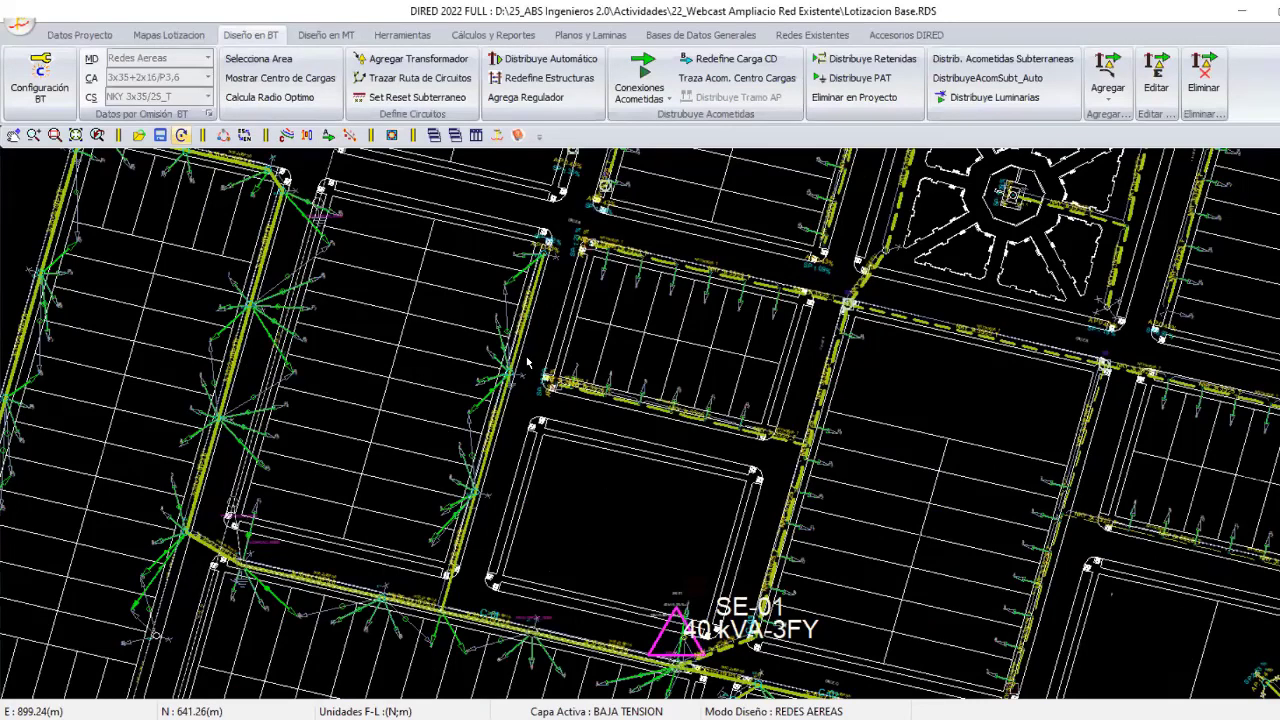
scroll(528, 362, up, 5)
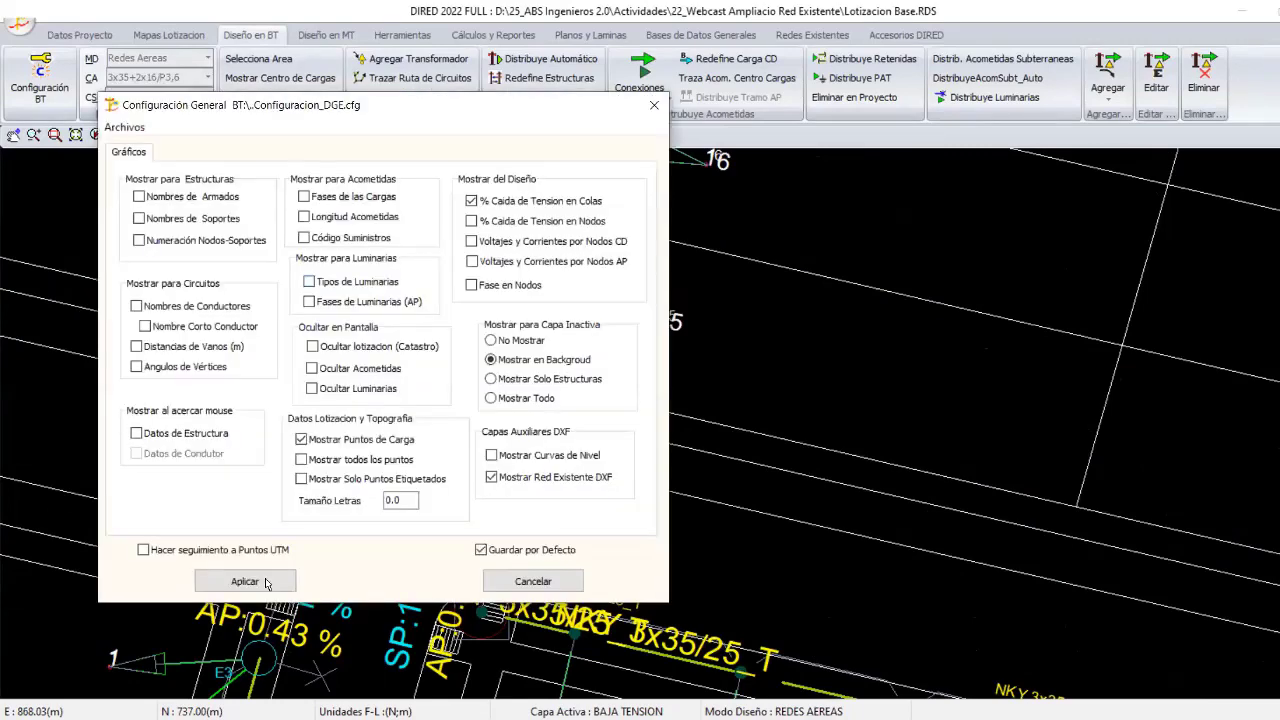
key(Escape)
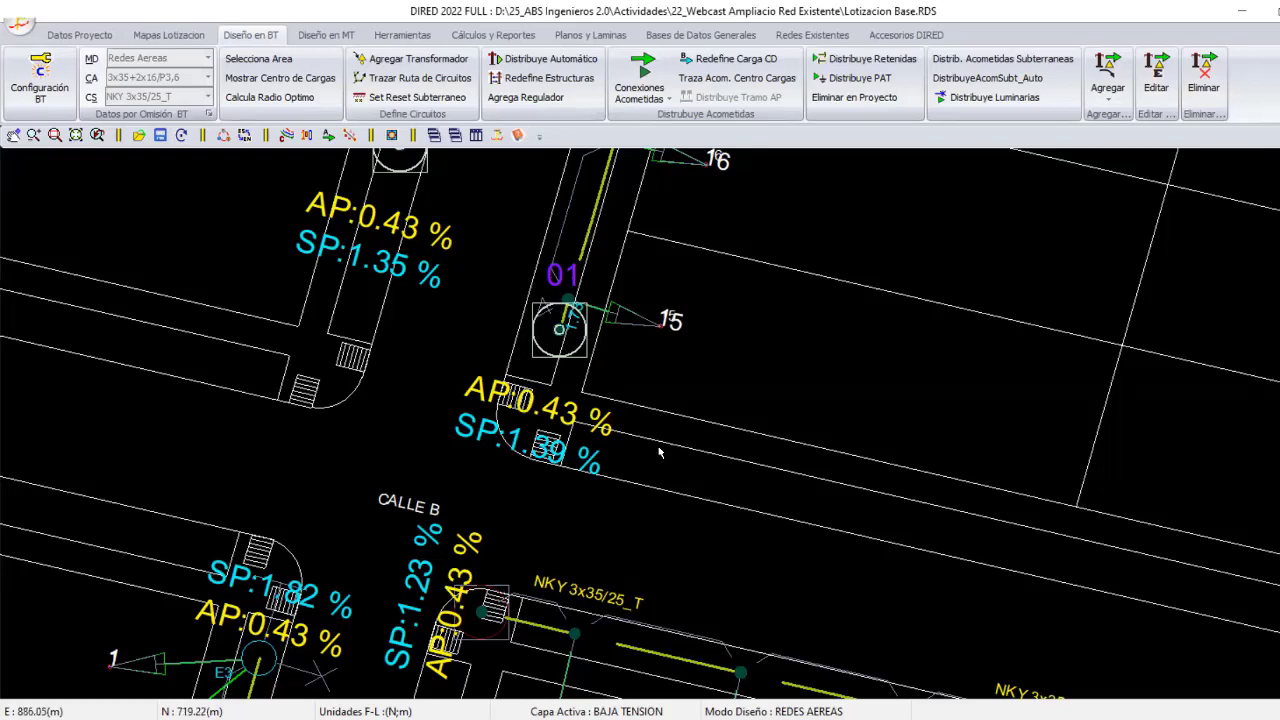
scroll(659, 453, down, 3)
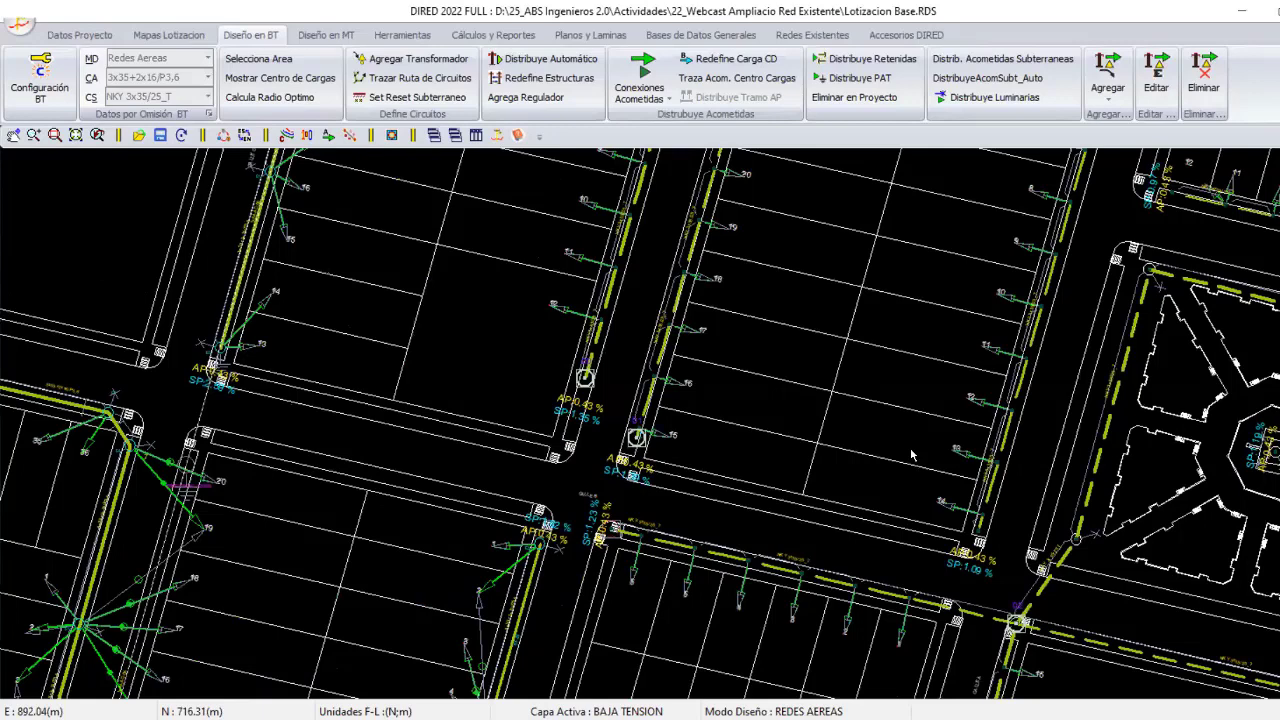
middle_drag(912, 455, 400, 368)
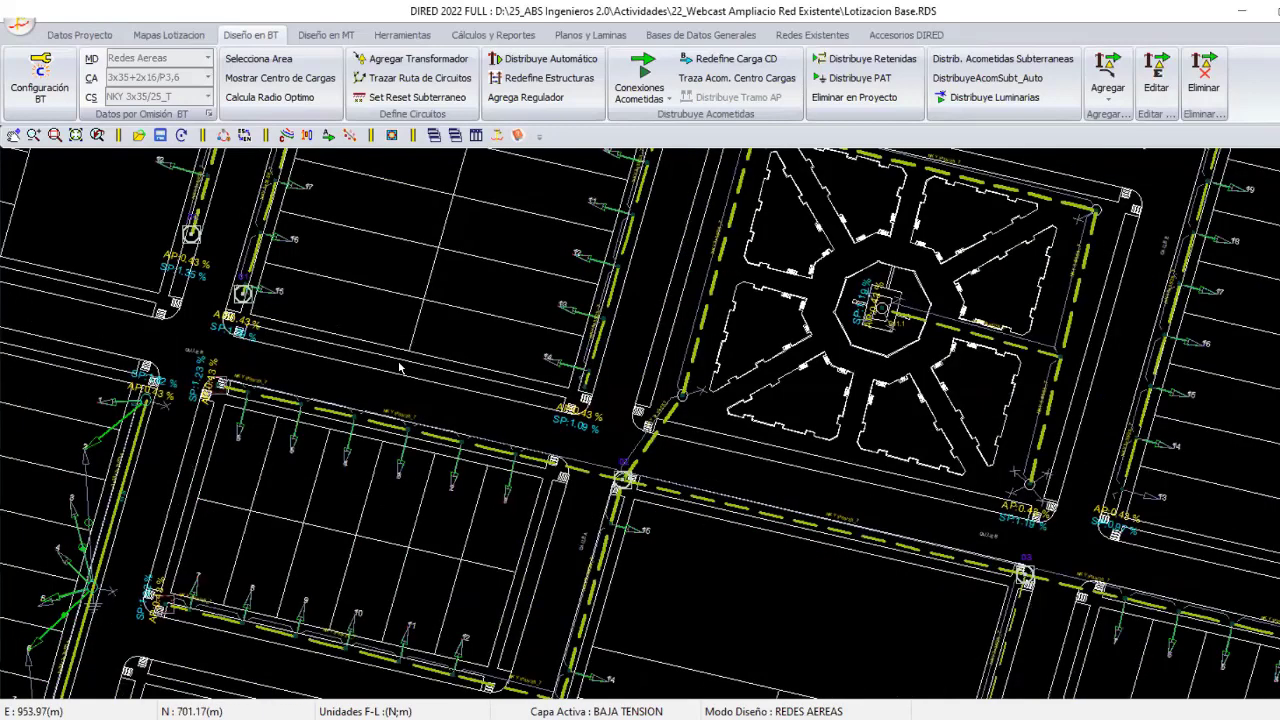
scroll(398, 368, up, 3)
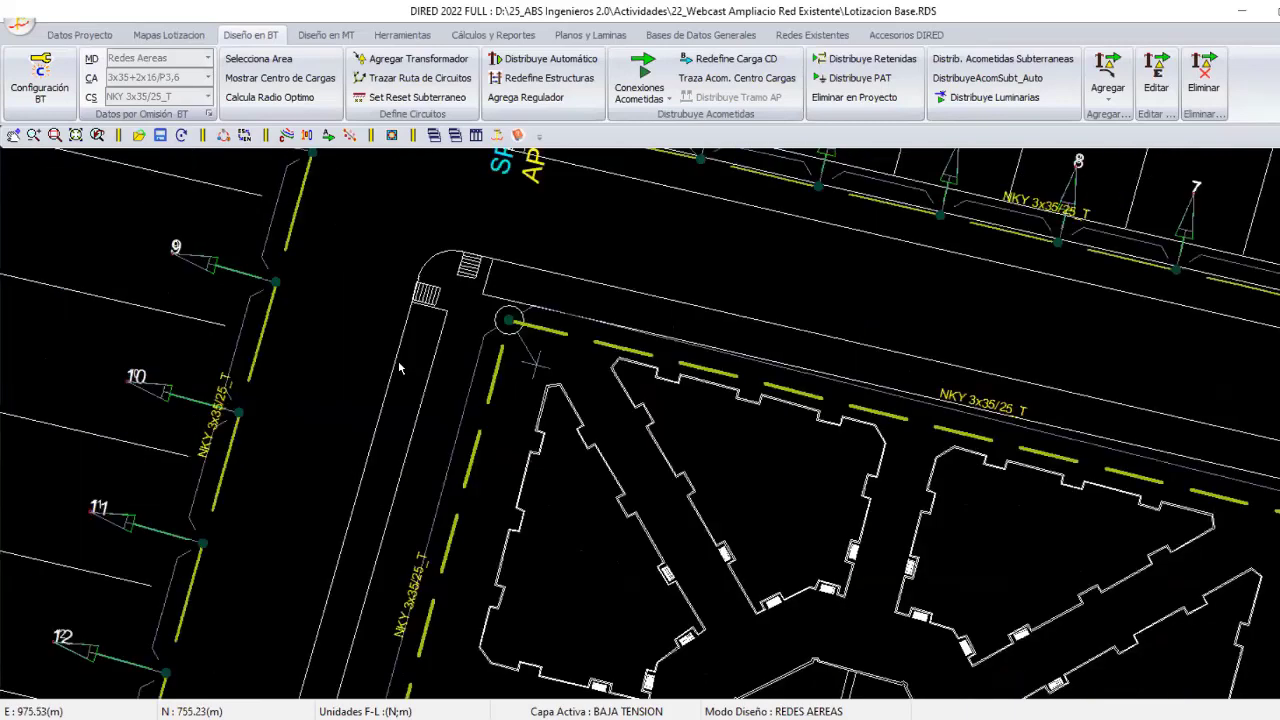
scroll(401, 366, down, 2)
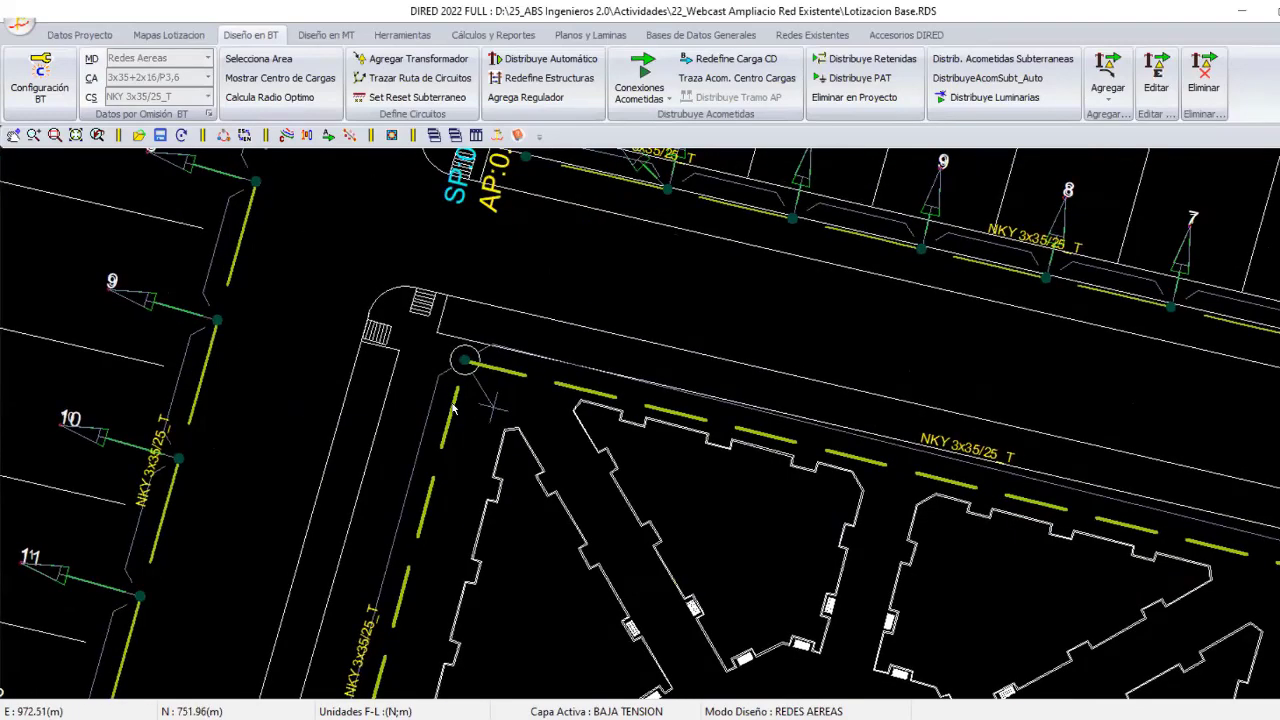
scroll(460, 392, up, 1)
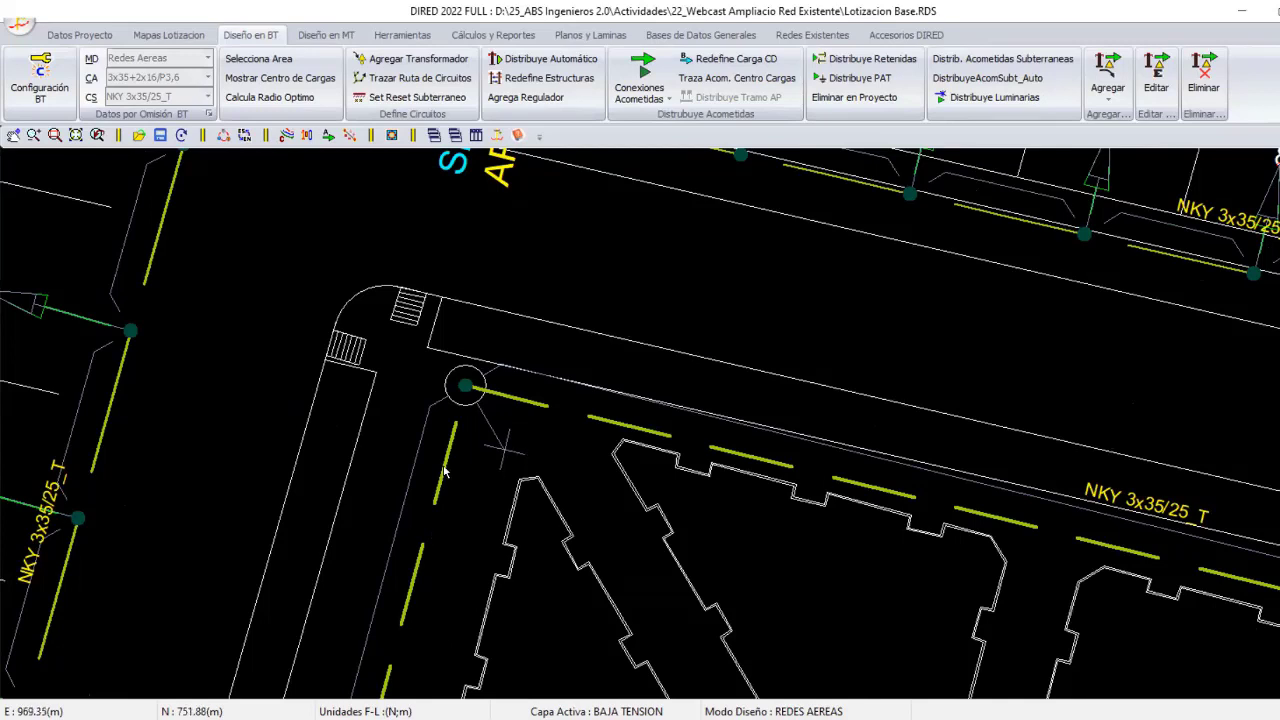
Try Ident. Luminarias BT on the corner pole, then cancel the placement.
click(815, 36)
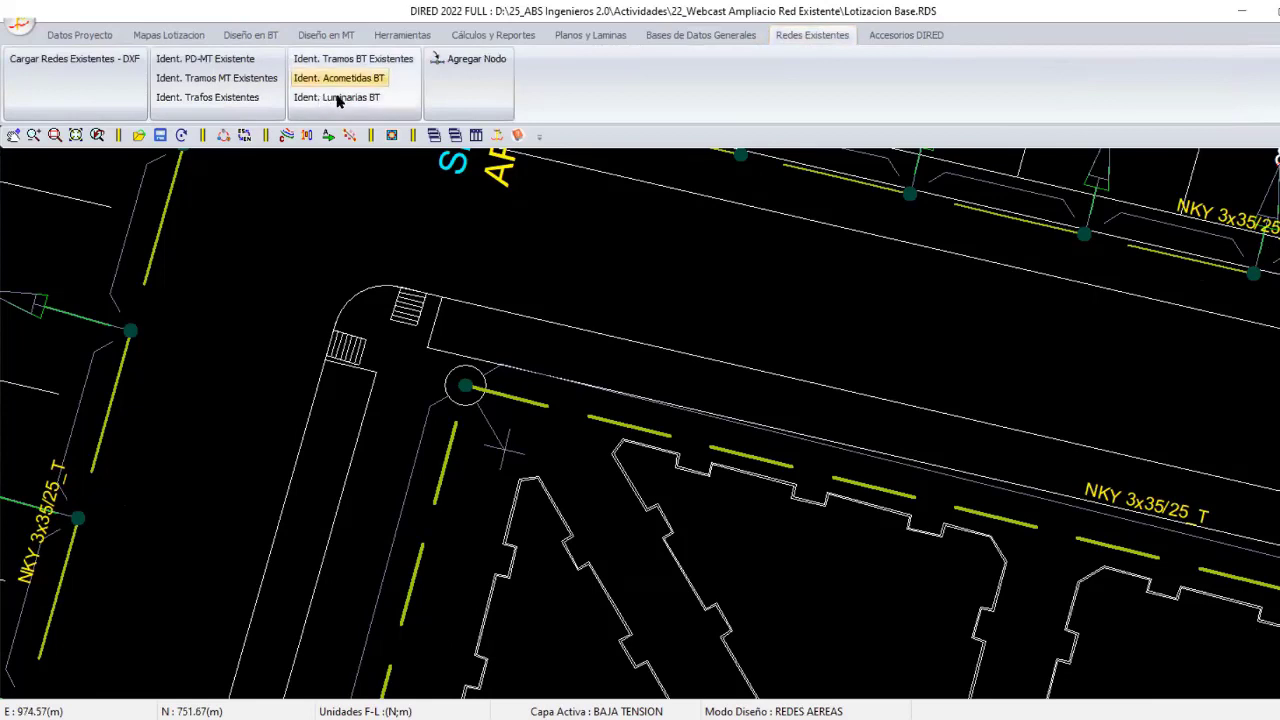
click(338, 98)
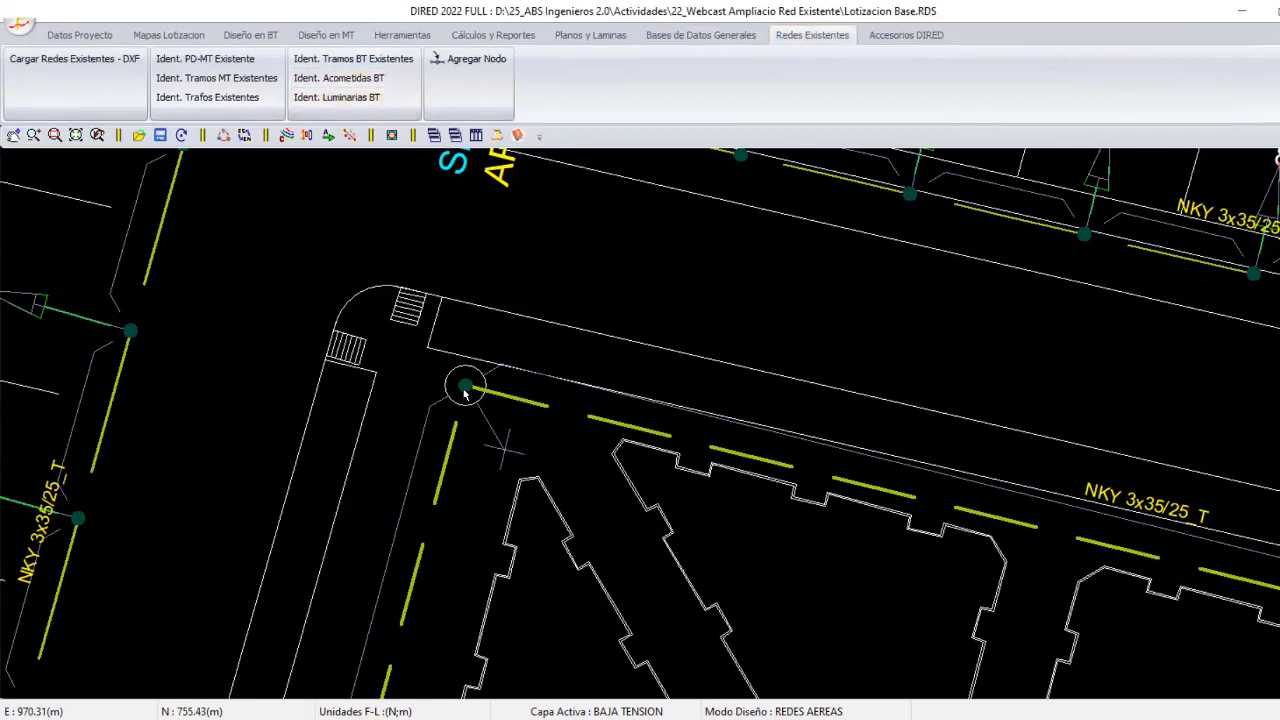
click(498, 450)
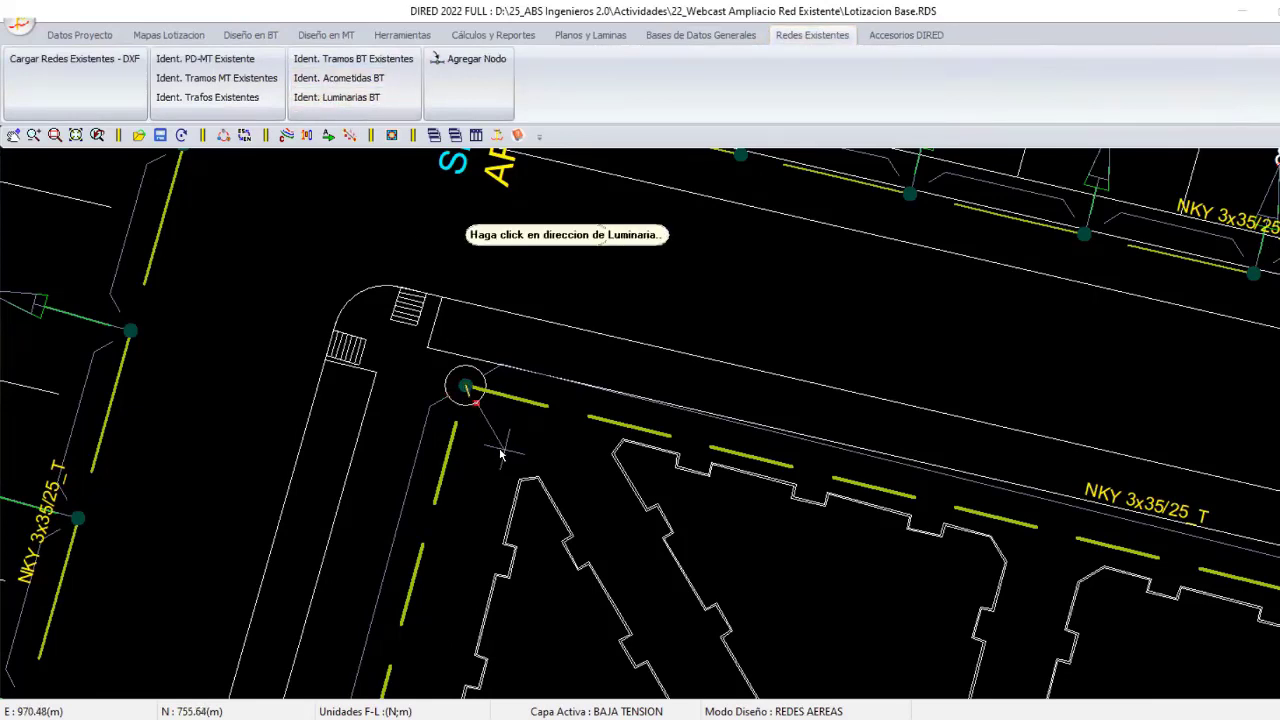
right_click(543, 326)
key(Escape)
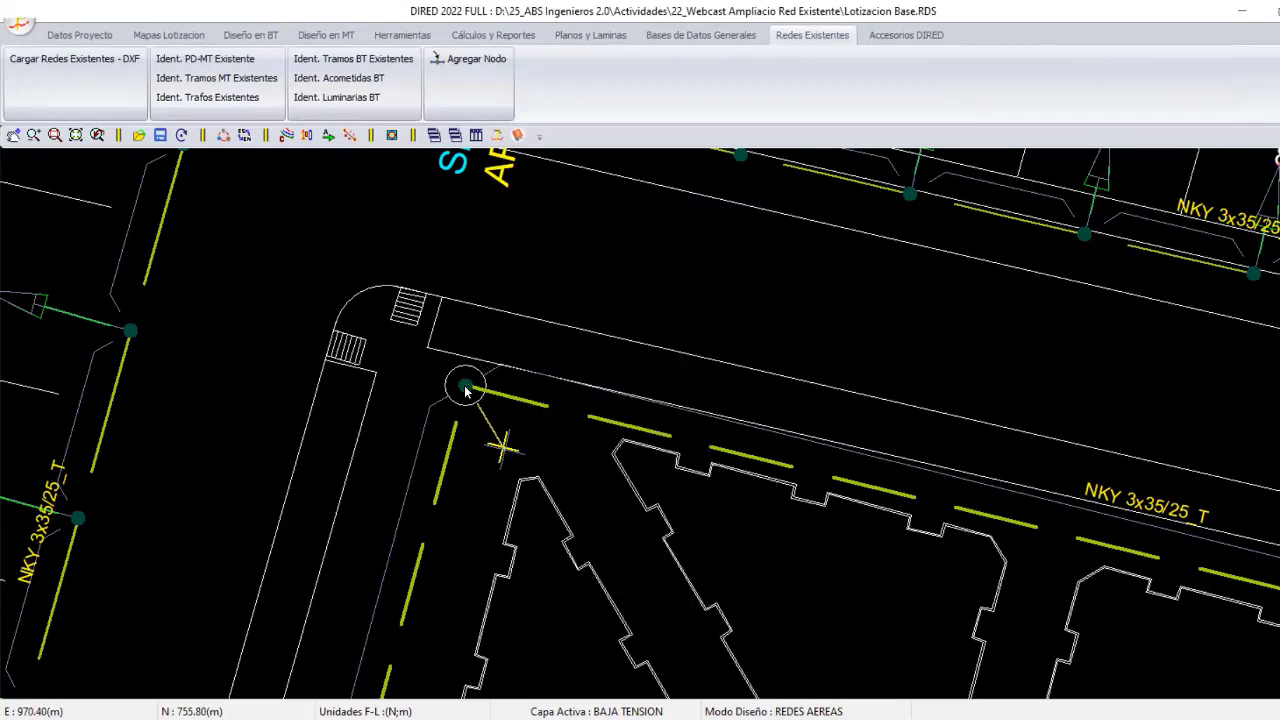
Review support 0S12's data, leaving the junction box as Ninguno, and cancel without saving.
click(466, 391)
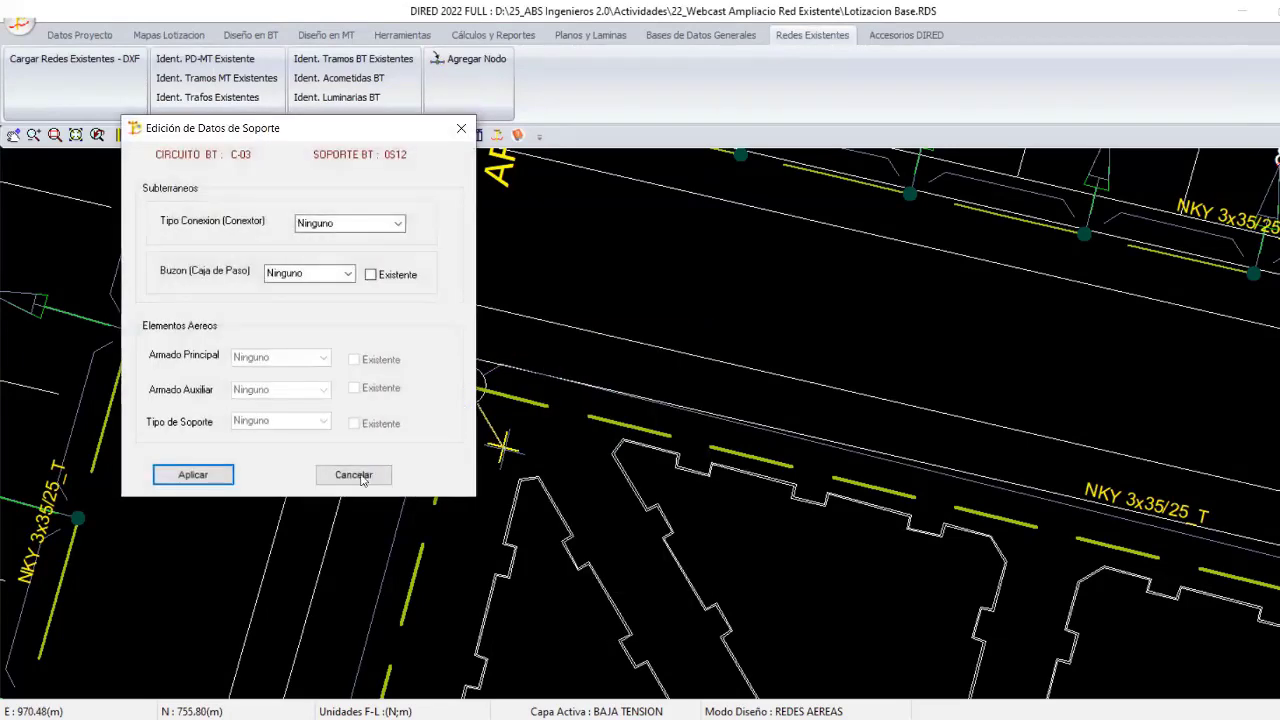
click(355, 475)
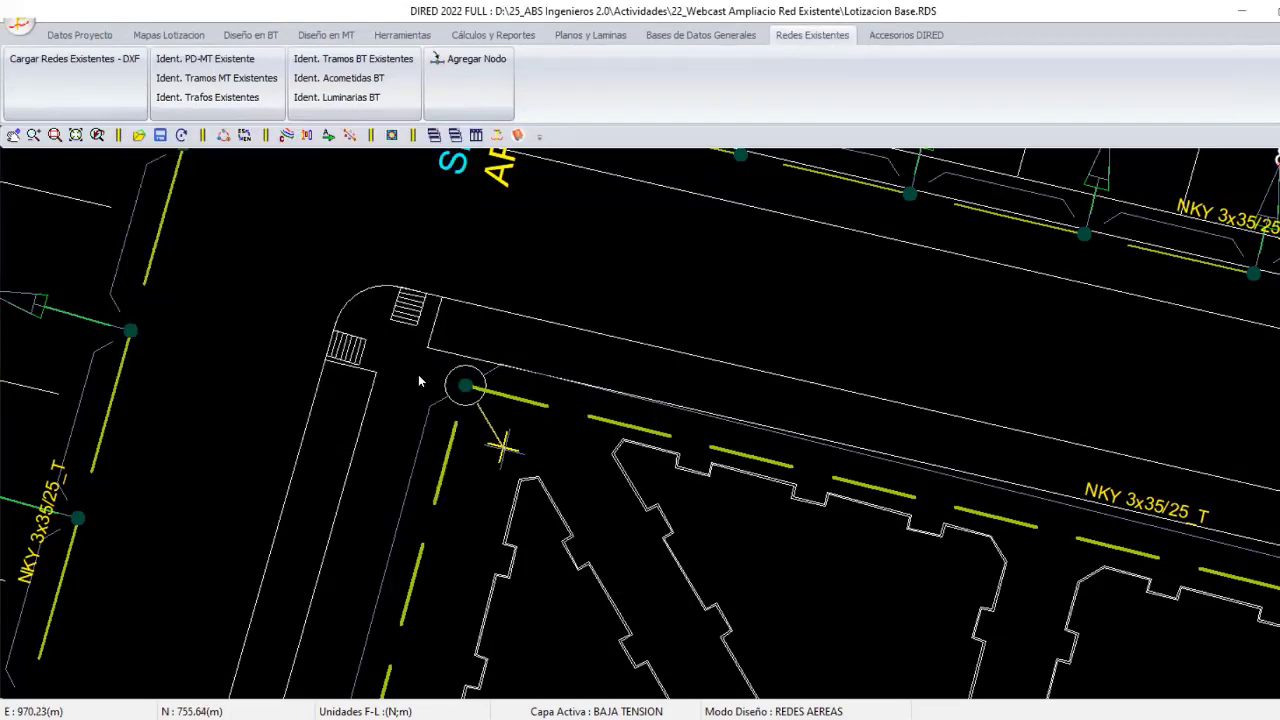
click(418, 374)
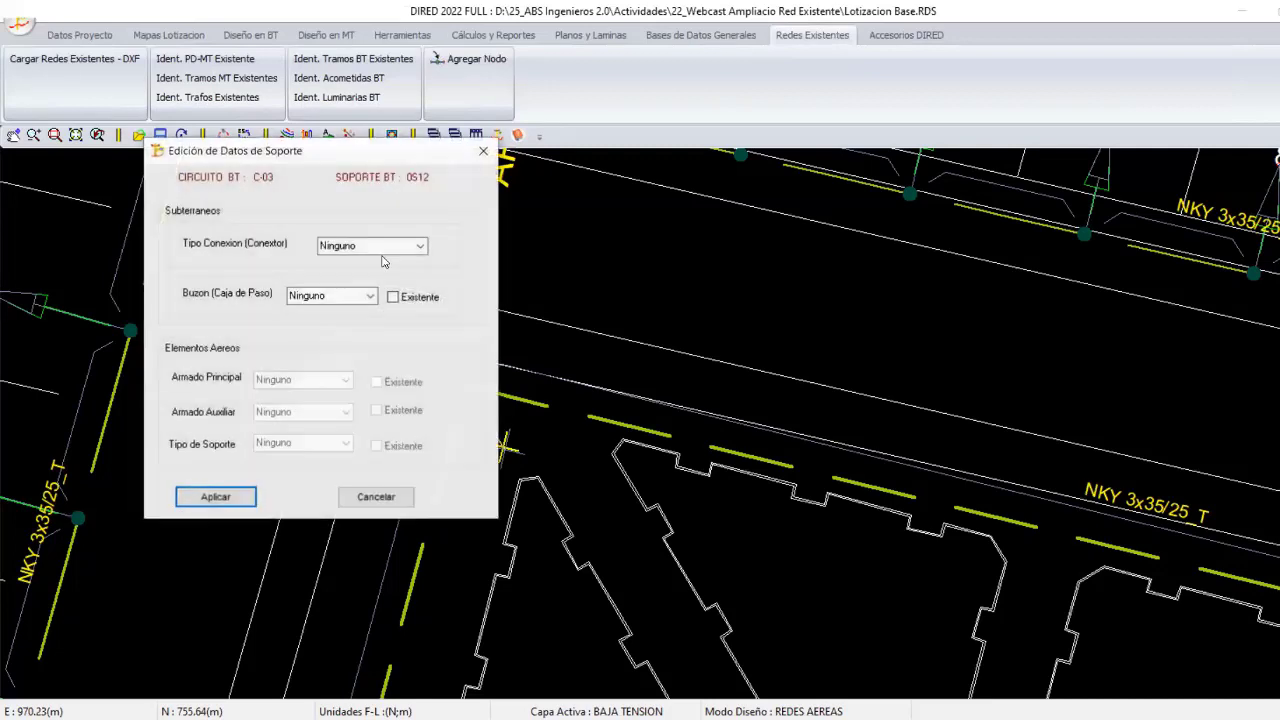
click(370, 296)
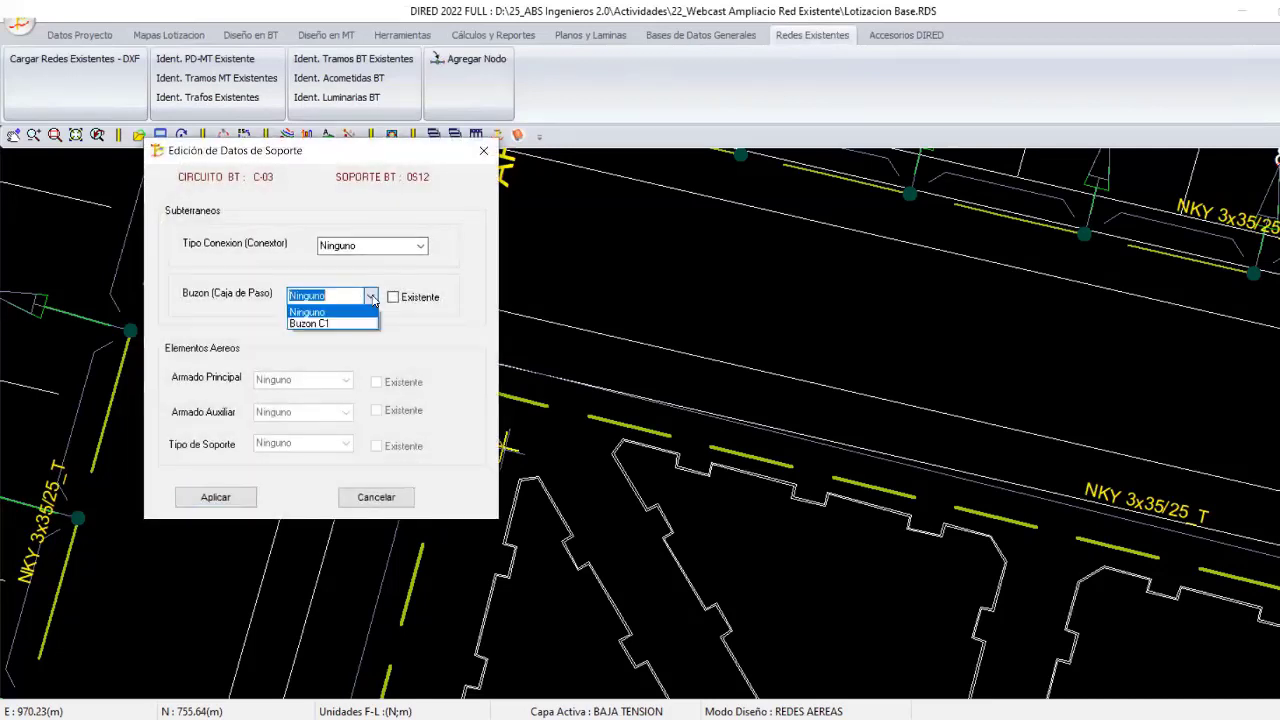
click(380, 506)
click(390, 505)
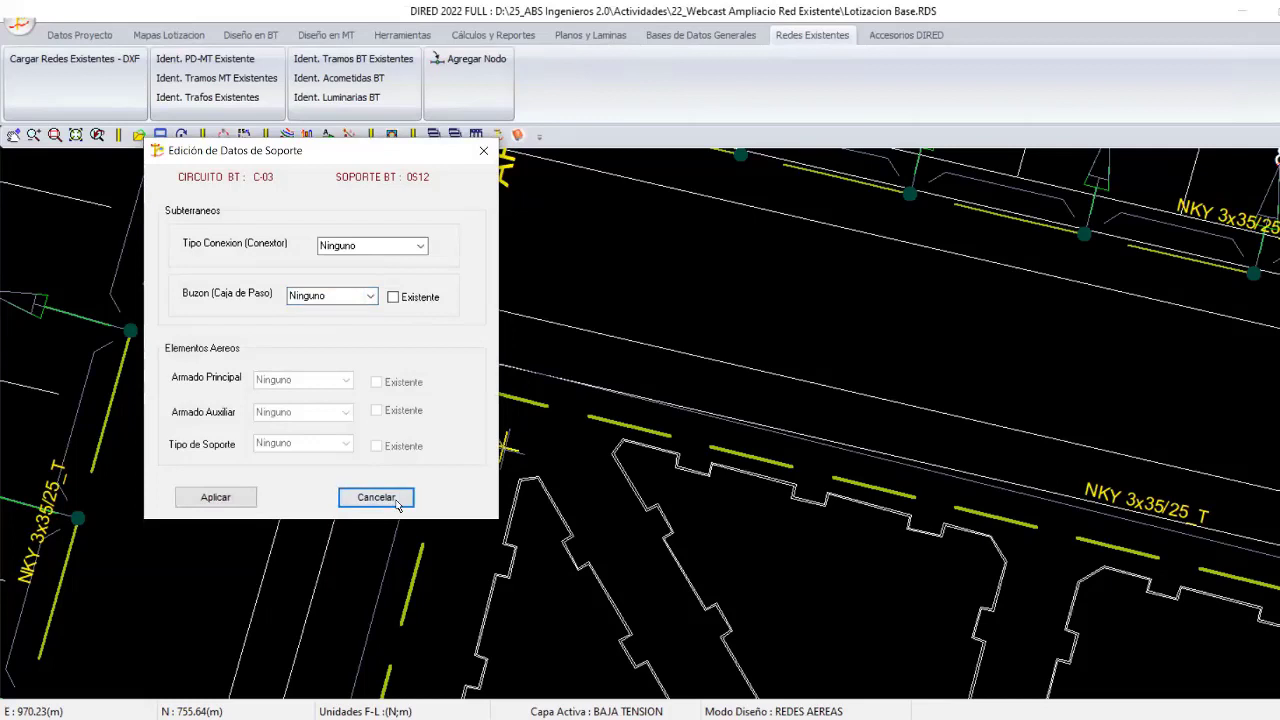
click(396, 503)
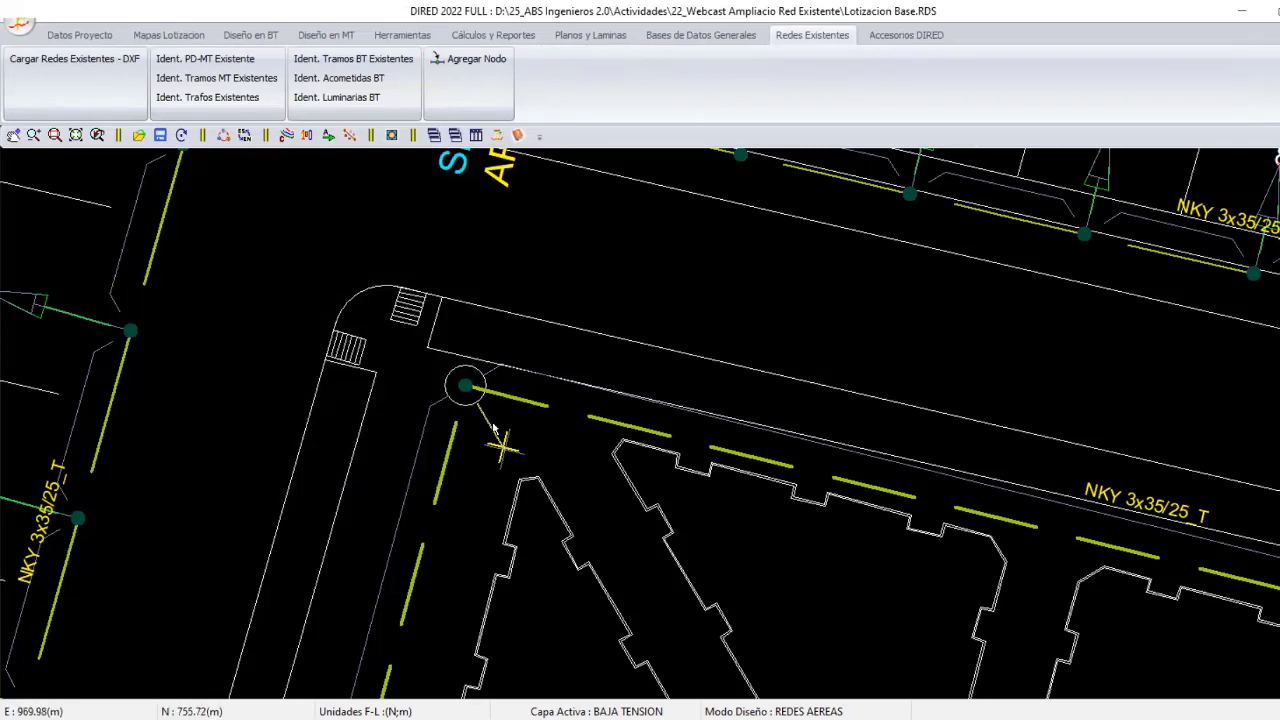
scroll(493, 427, down, 1)
scroll(451, 393, down, 1)
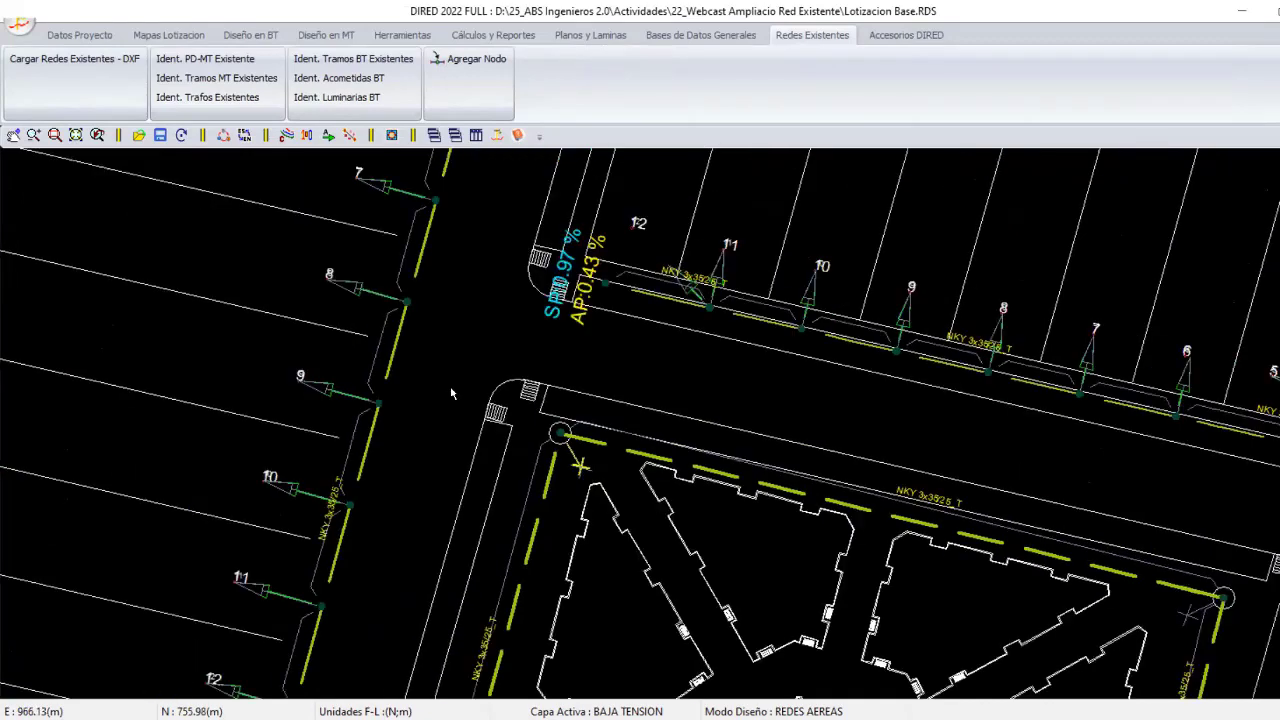
middle_drag(451, 393, 421, 321)
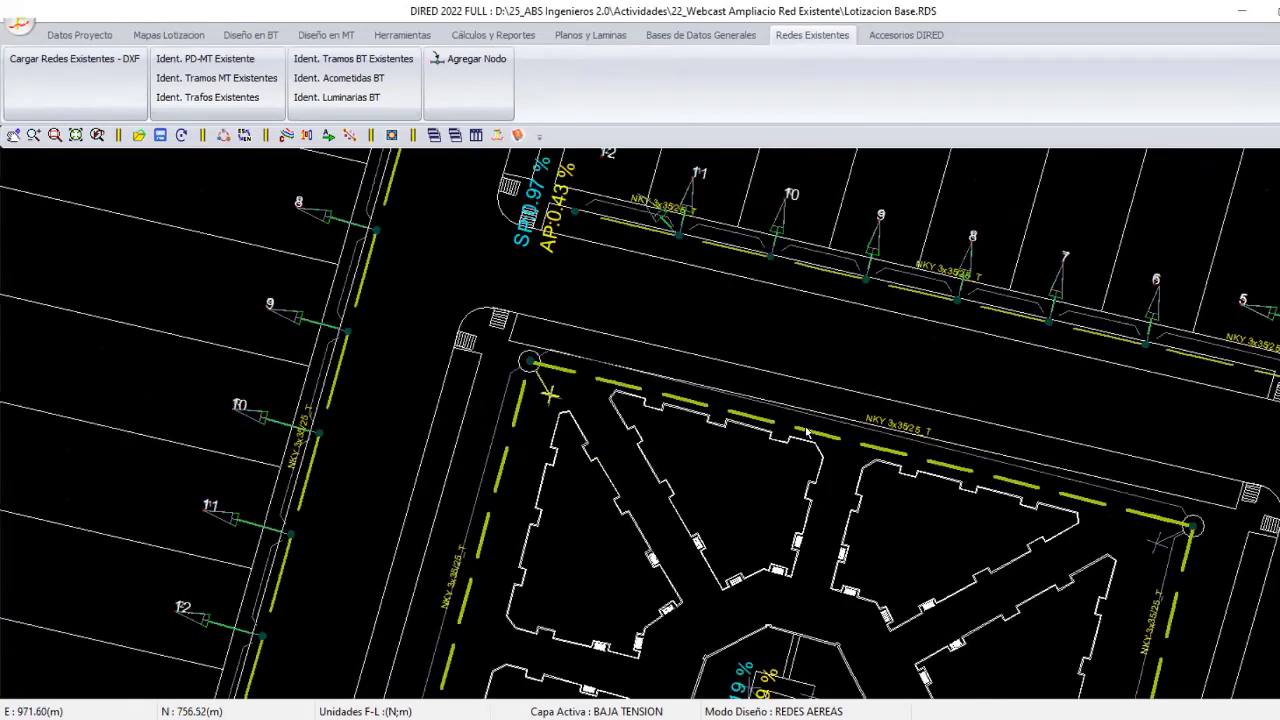
middle_drag(806, 432, 585, 352)
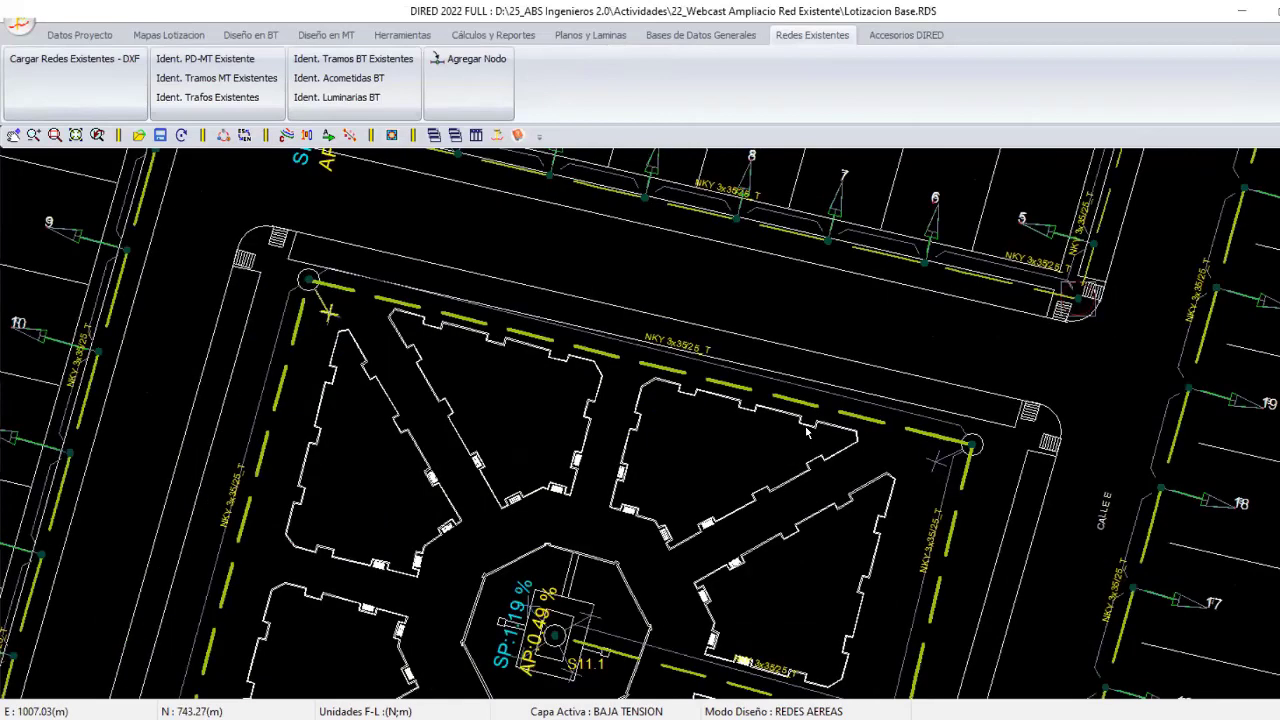
scroll(827, 408, up, 1)
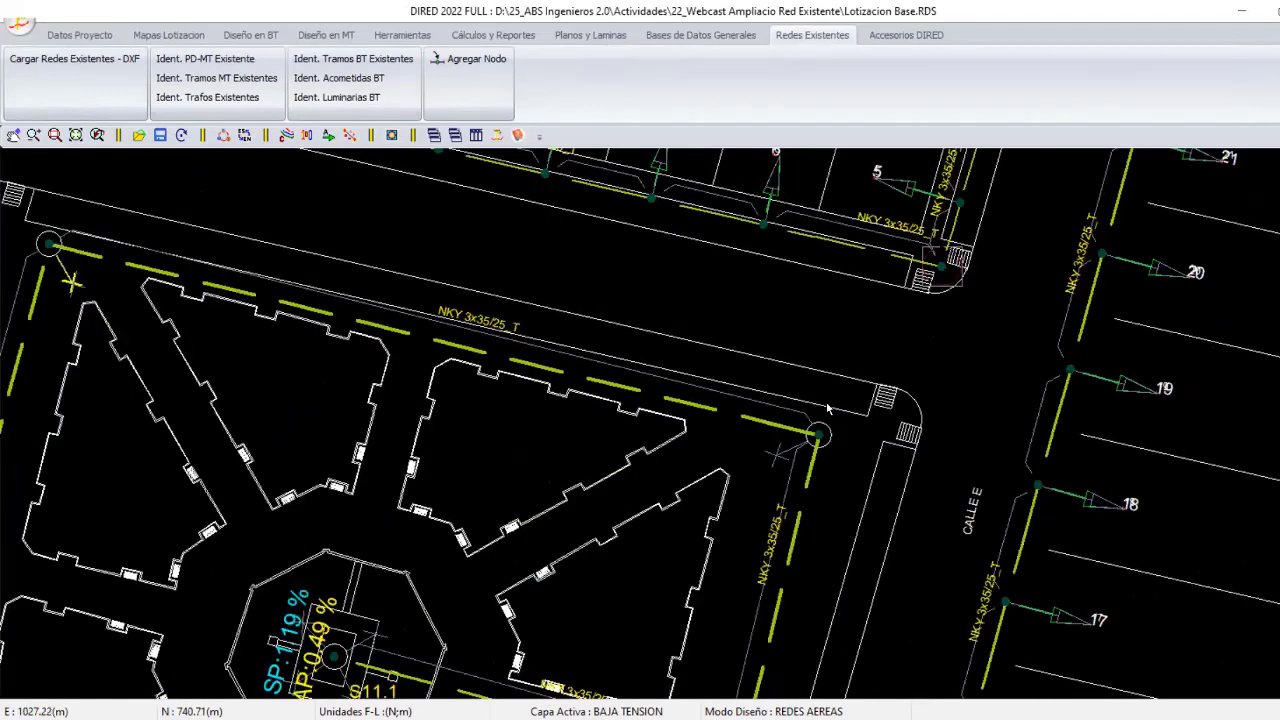
scroll(680, 400, up, 1)
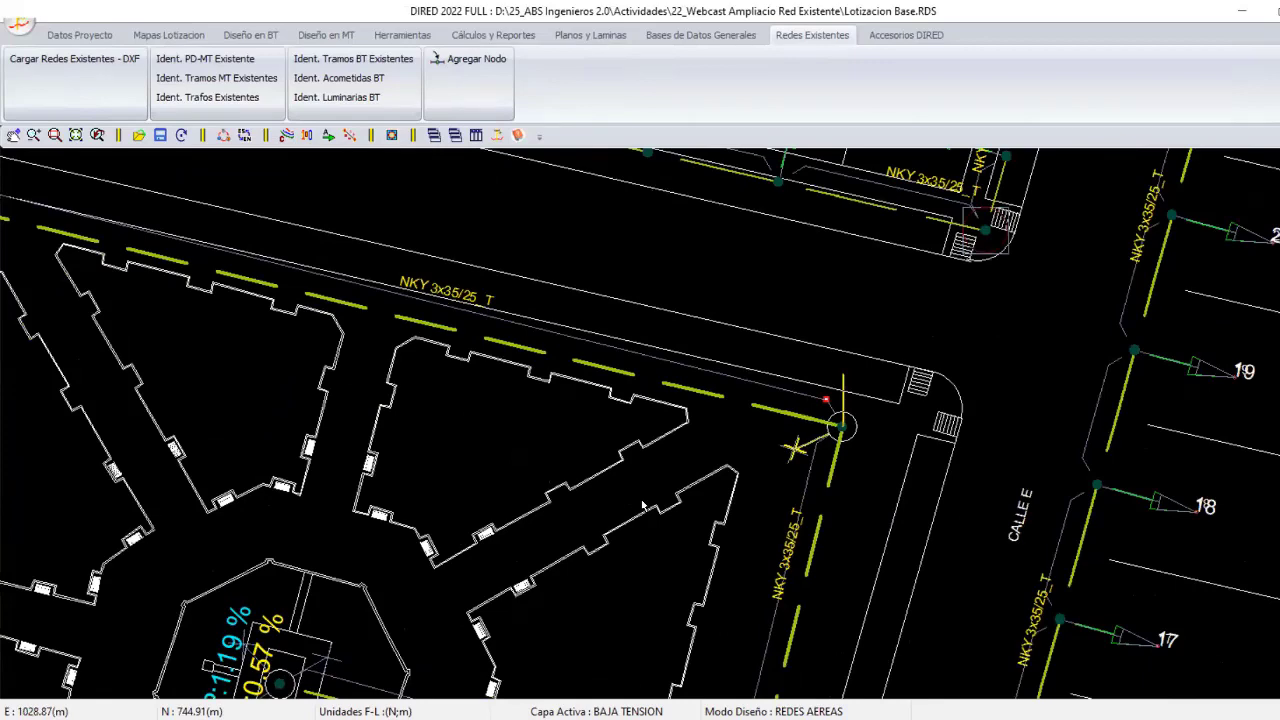
scroll(643, 507, down, 4)
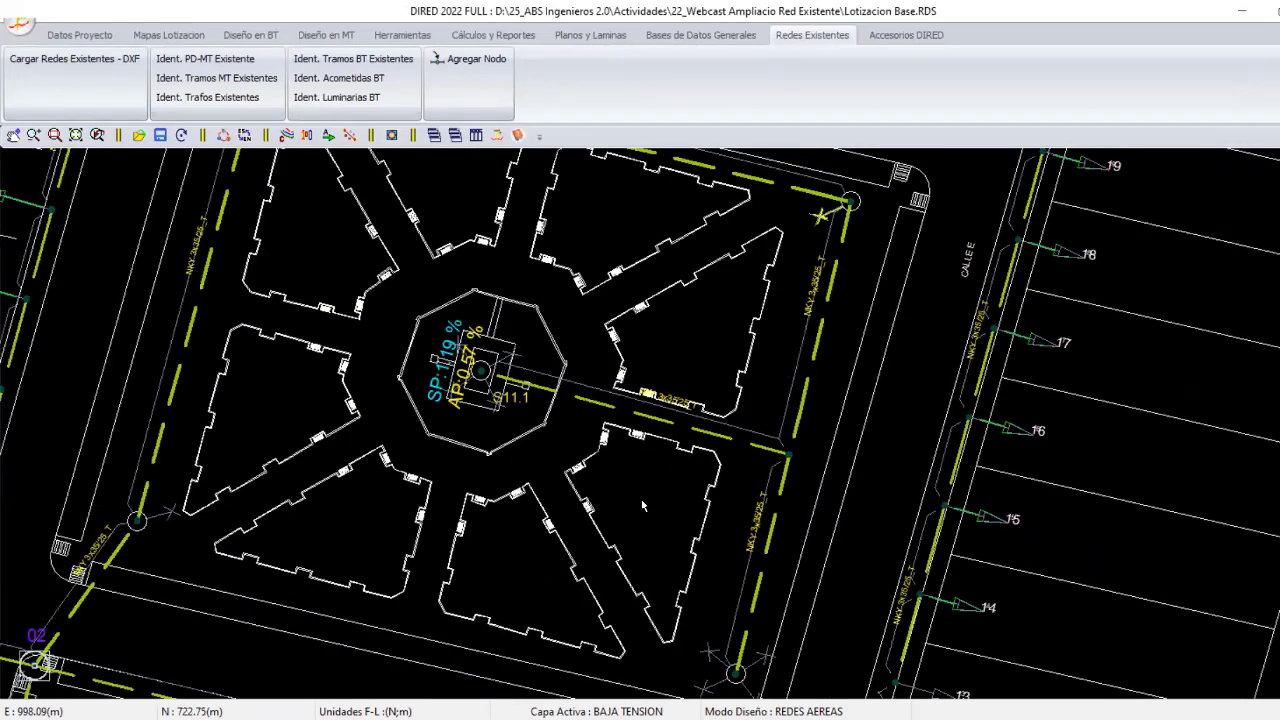
middle_drag(575, 449, 633, 465)
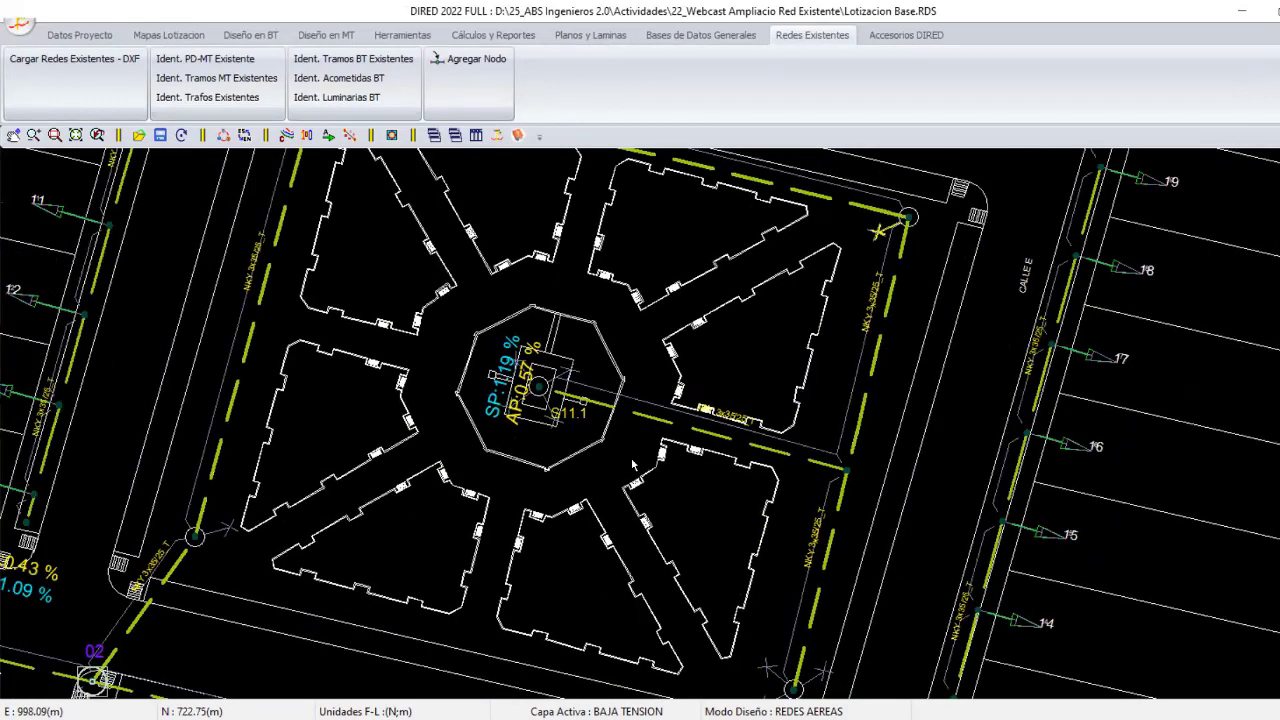
scroll(633, 465, up, 4)
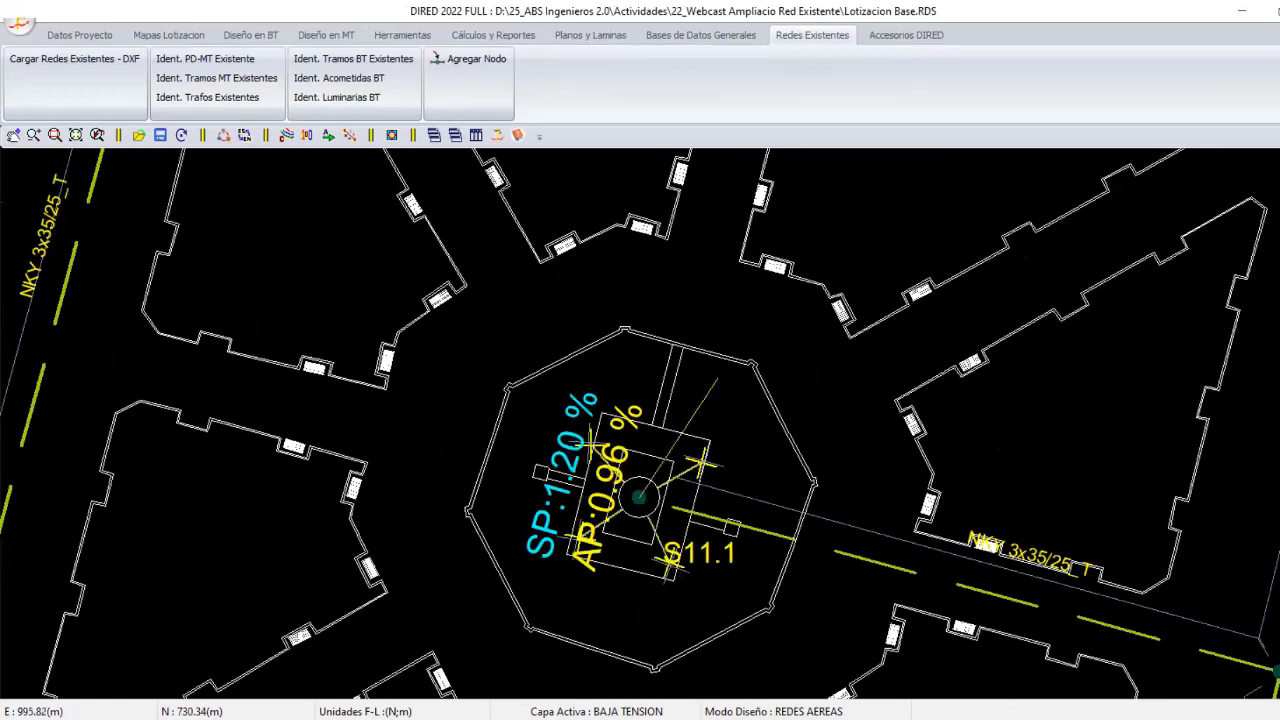
scroll(670, 492, down, 1)
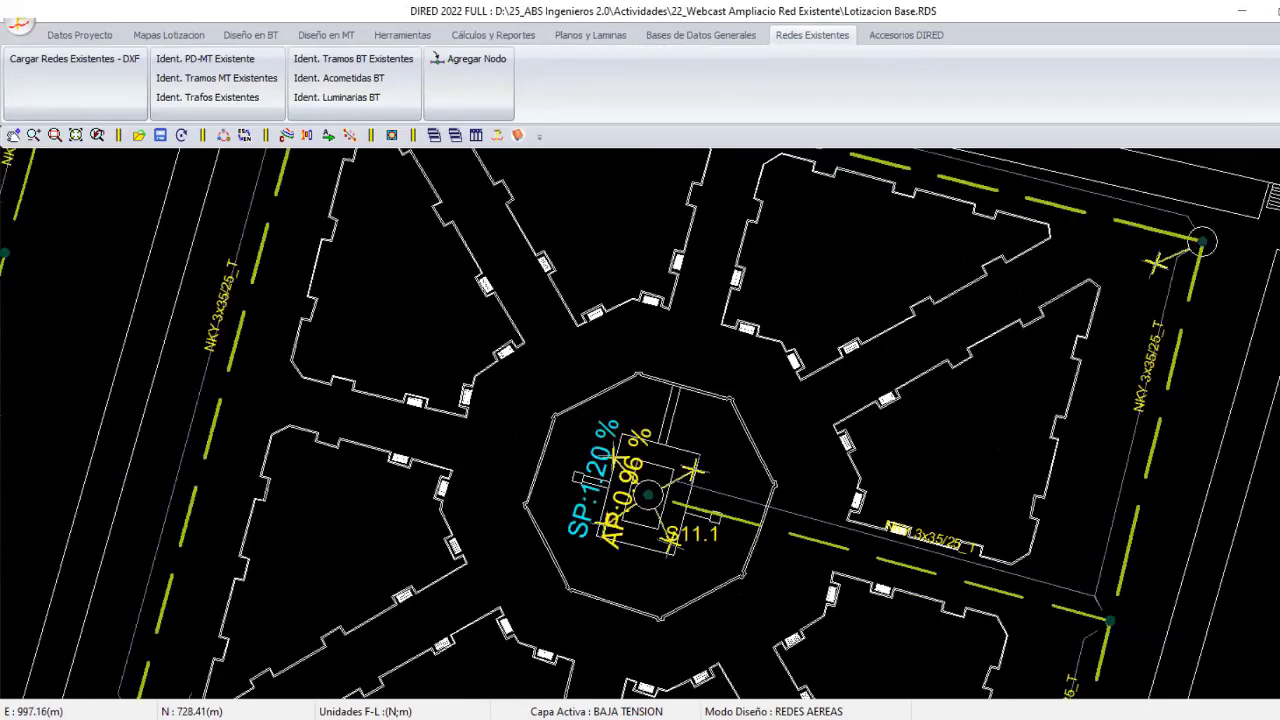
scroll(662, 504, down, 1)
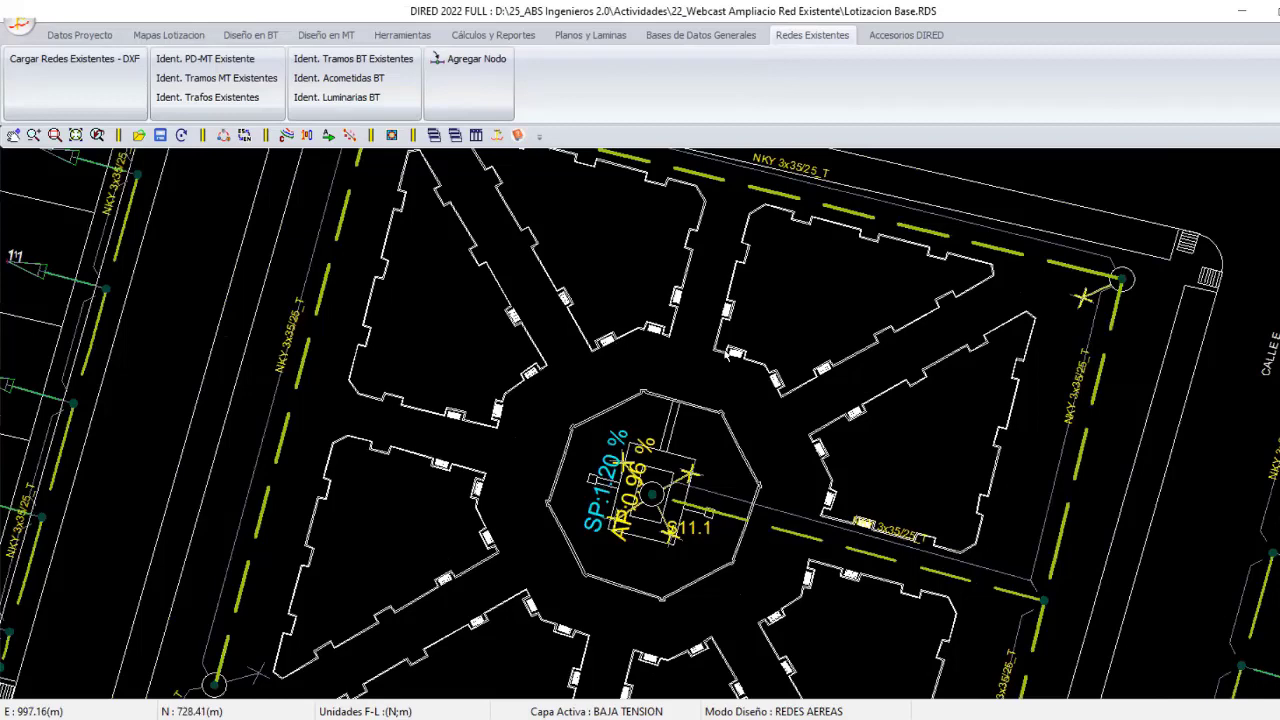
scroll(726, 358, down, 4)
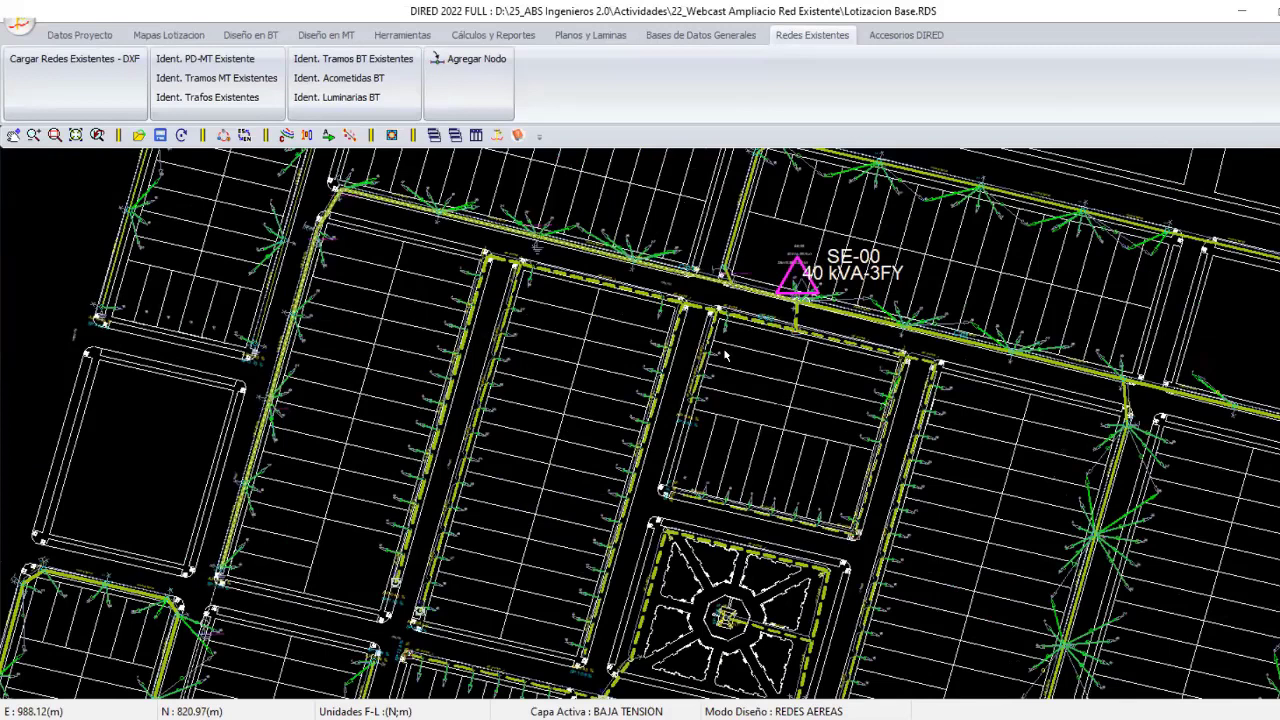
scroll(726, 356, up, 5)
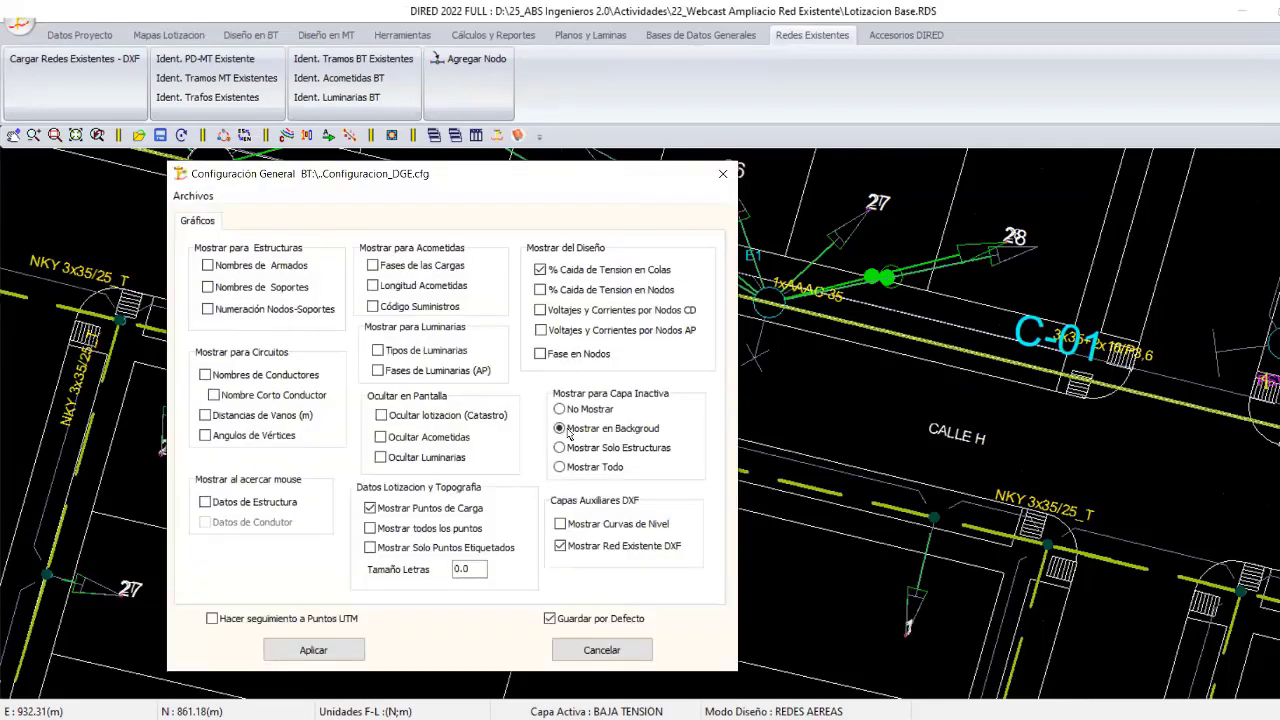
In Numeración, change all seven Tamaño Letras fields from 2.0 to 1 and apply.
key(Escape)
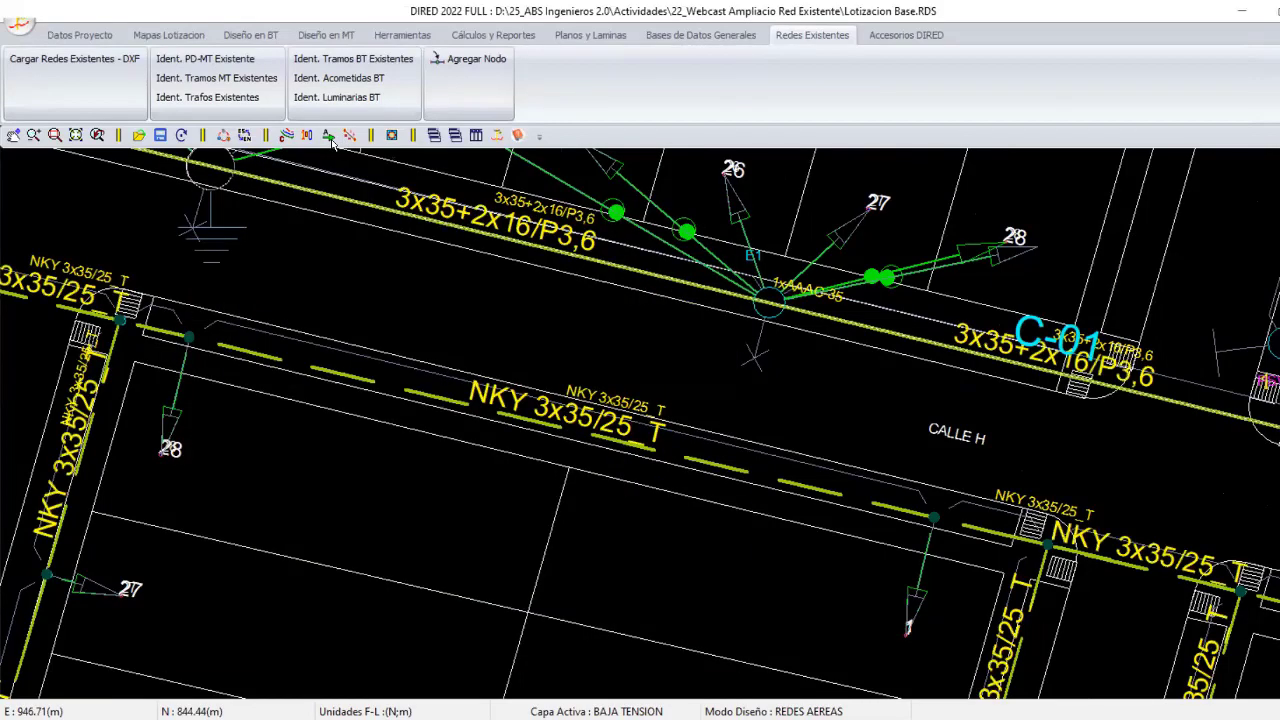
click(330, 137)
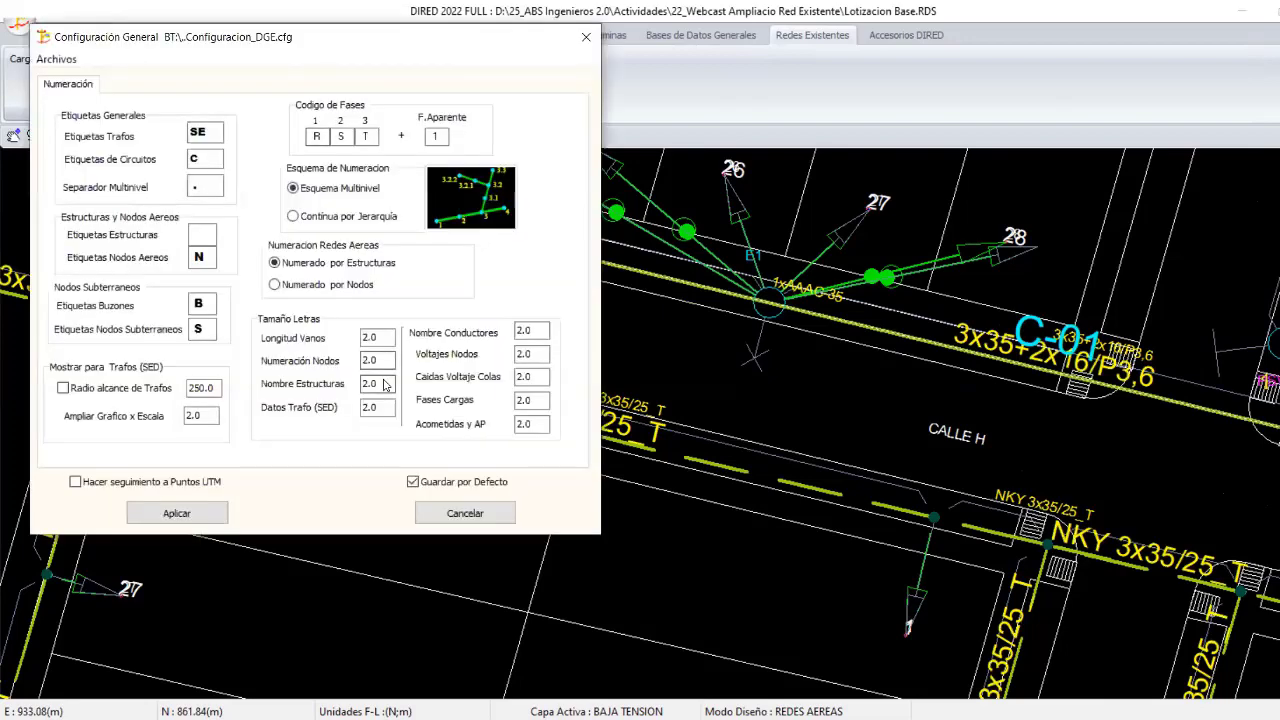
key(Escape)
text(1)
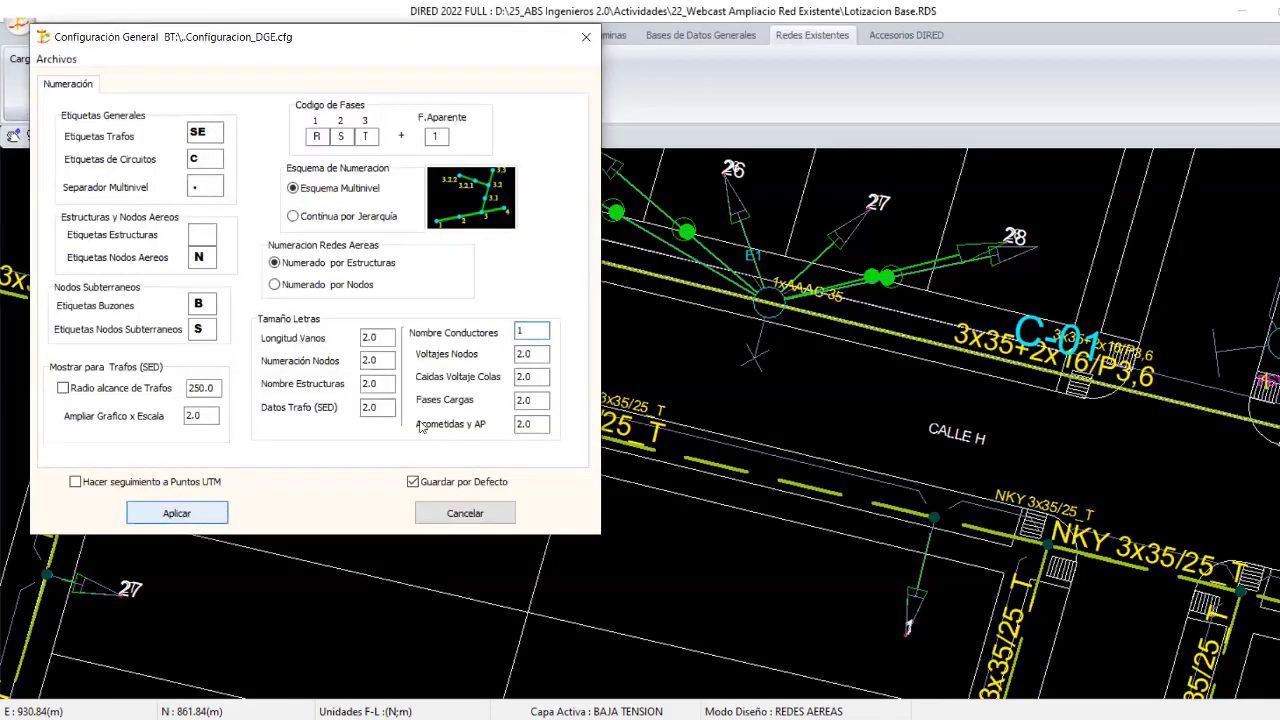
double_click(378, 338)
text(1)
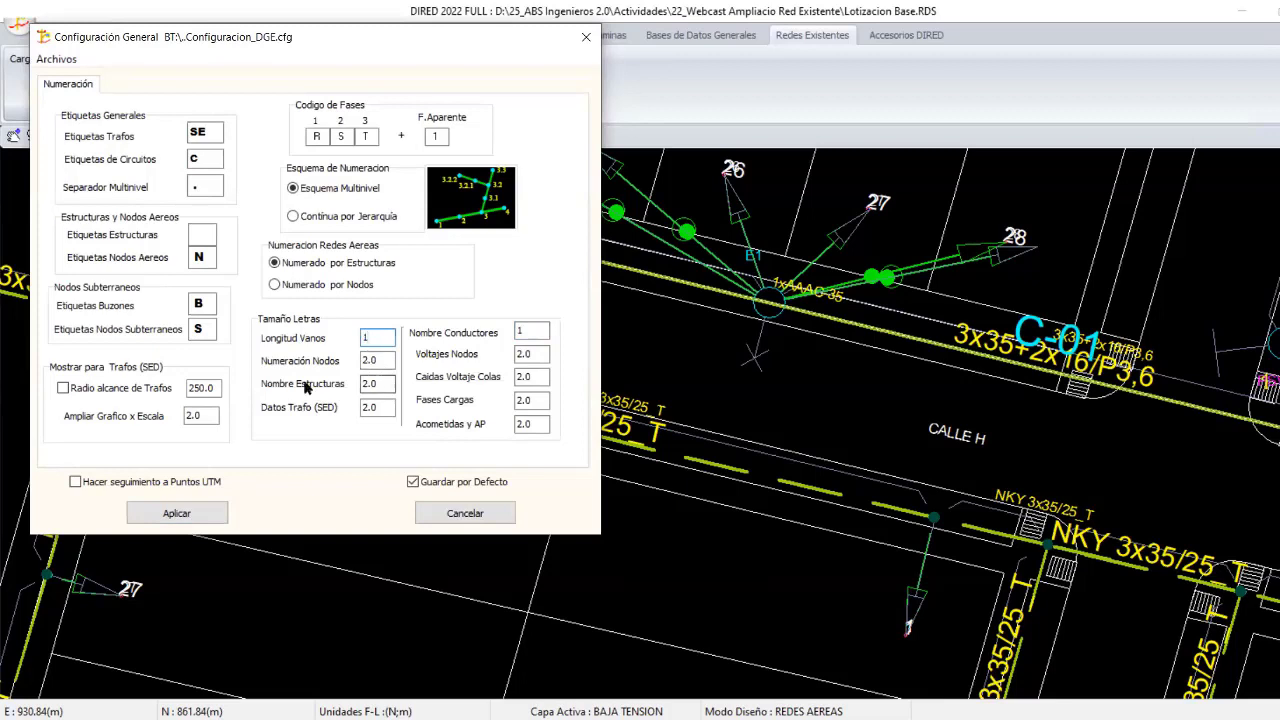
key(Tab)
text(1)
key(Tab)
text(1)
key(Tab)
text(1)
key(Tab)
text(1)
key(Tab)
text(1)
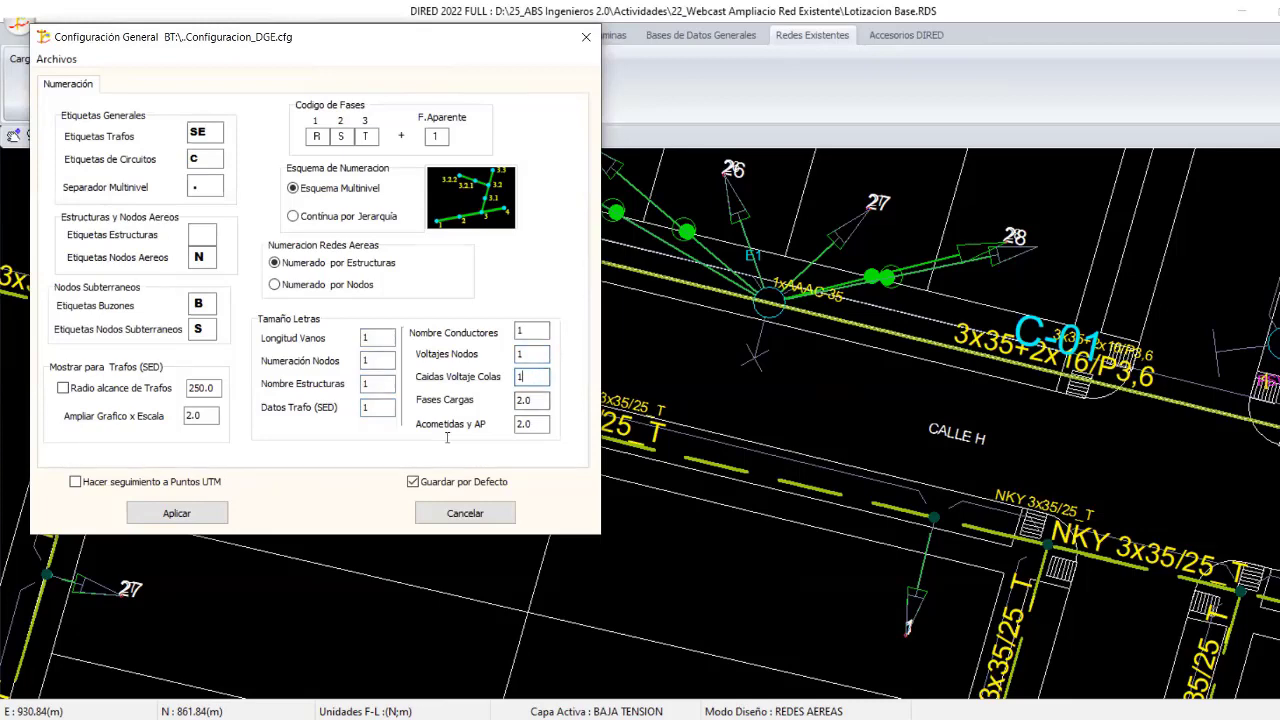
key(Tab)
text(1)
key(Tab)
text(1)
click(176, 513)
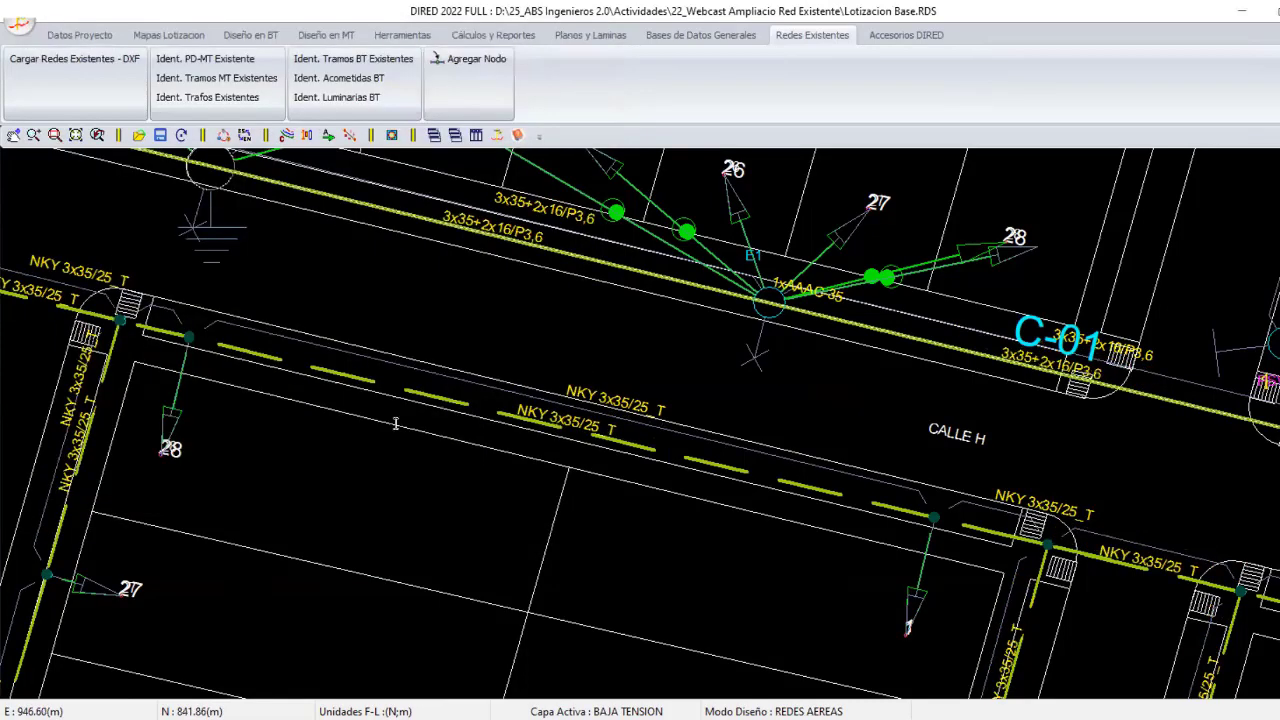
scroll(396, 424, up, 1)
scroll(396, 424, down, 1)
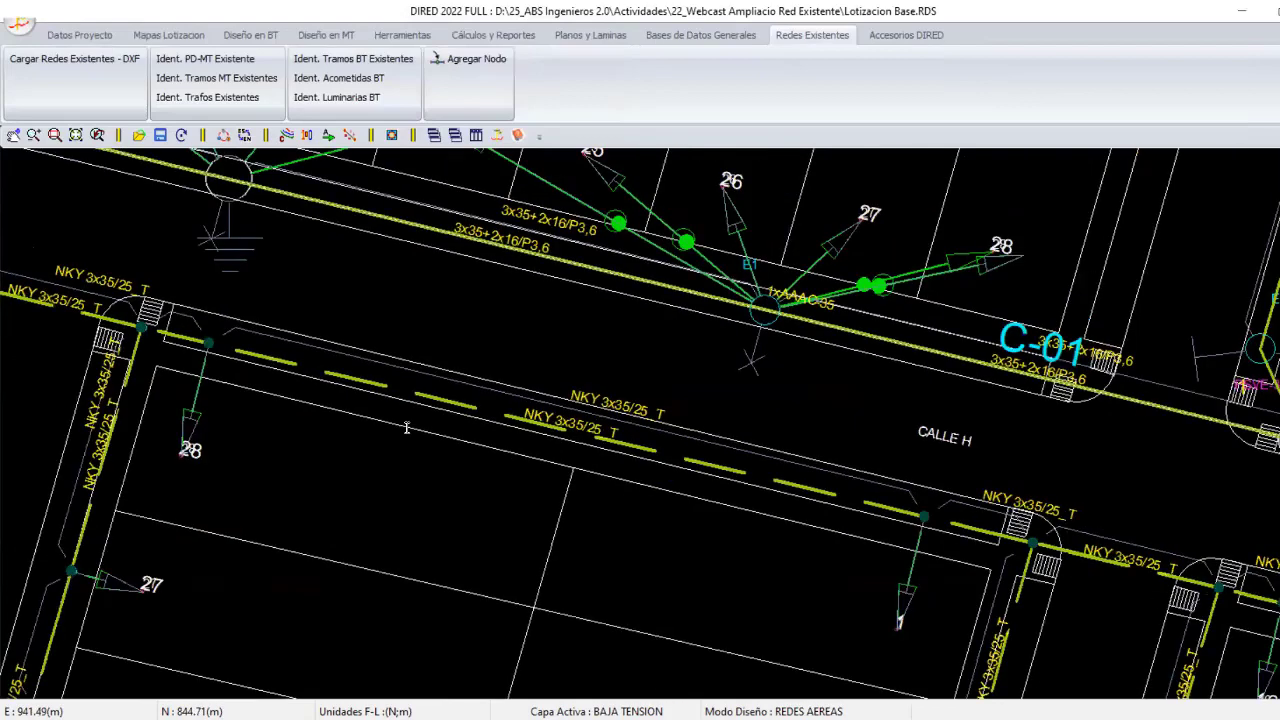
scroll(880, 510, down, 1)
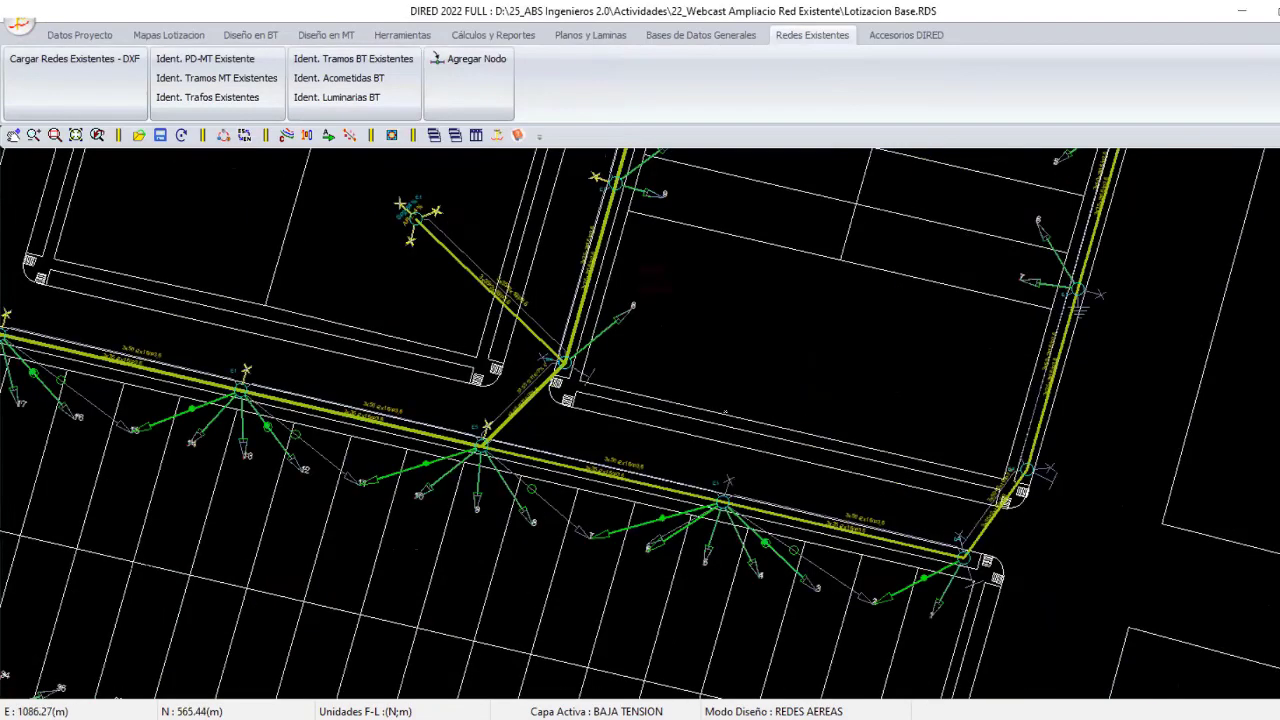
scroll(726, 411, up, 3)
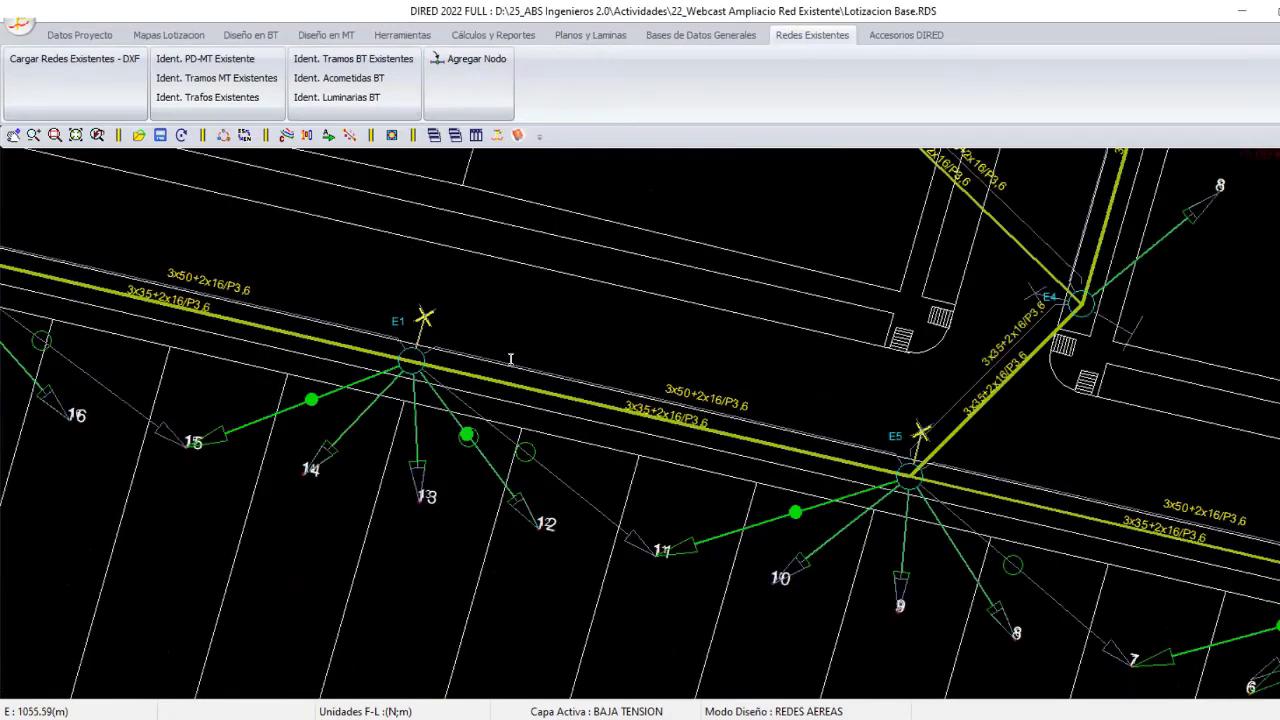
scroll(510, 358, up, 2)
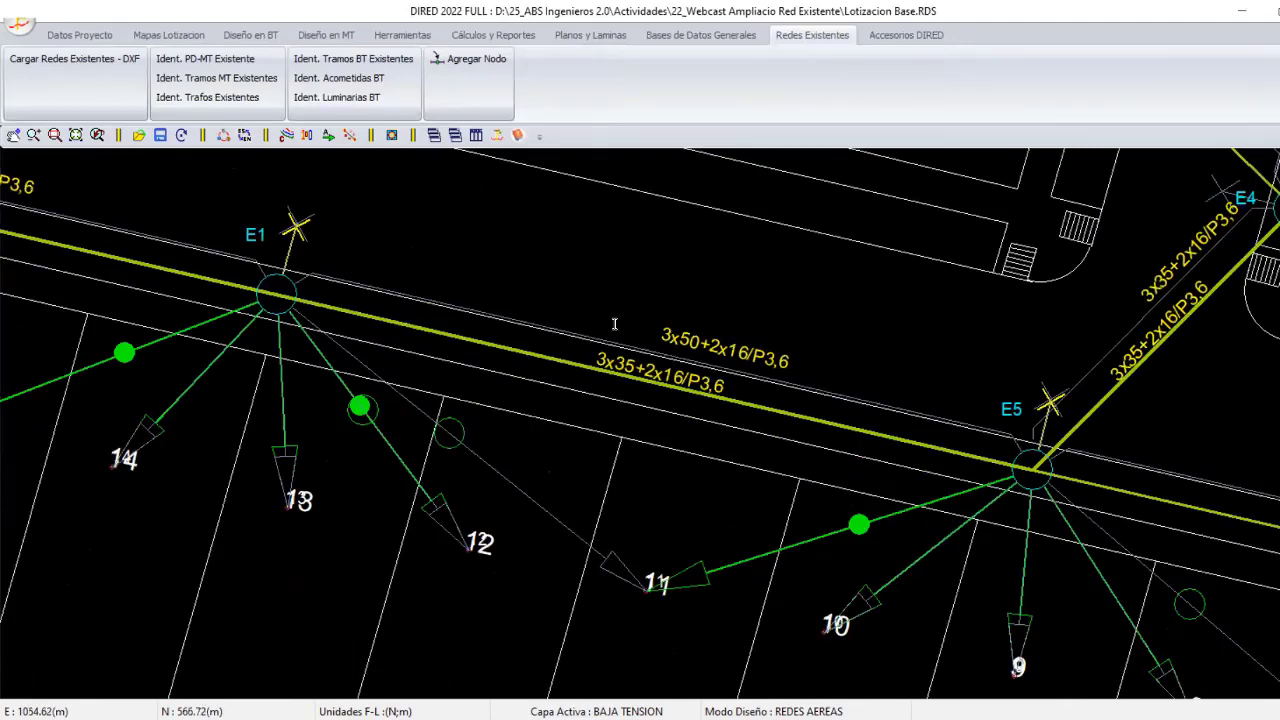
scroll(445, 322, down, 1)
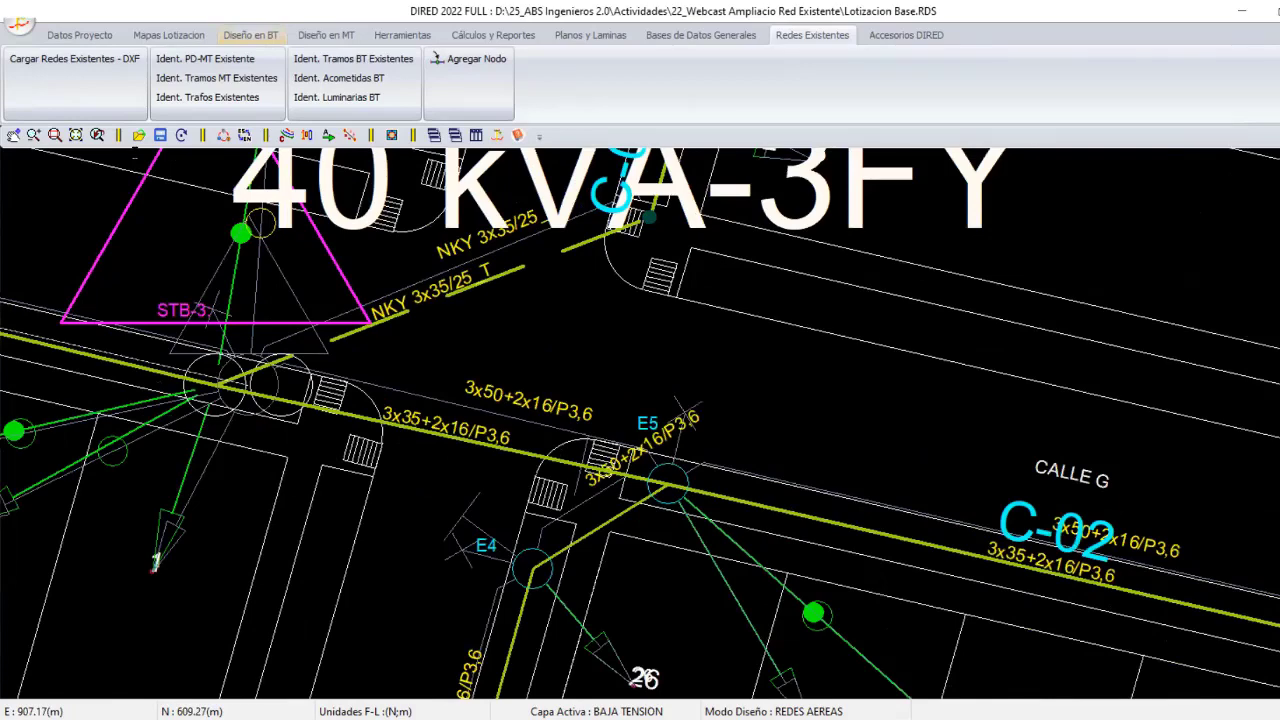
Load the Pre ensamblado 3x50+2x16/P3,6 conductor via Carga Armados into the Conductores table and apply.
click(79, 34)
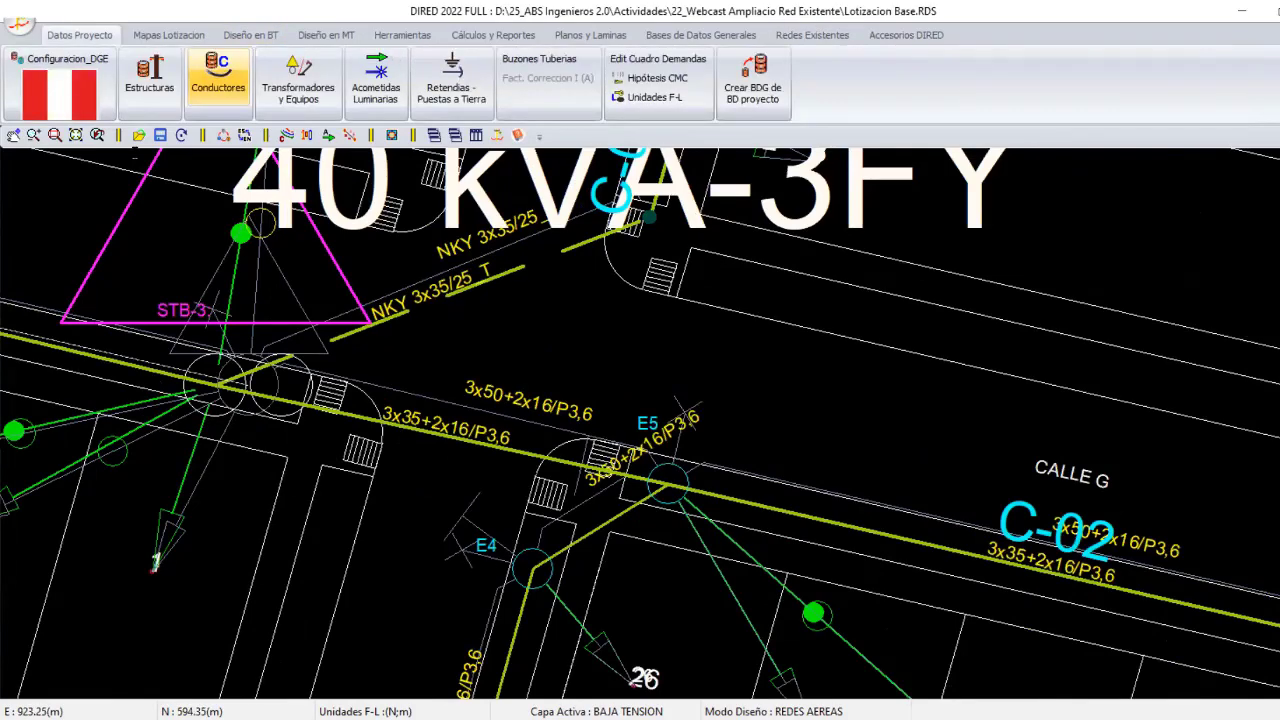
click(218, 75)
double_click(192, 153)
click(153, 153)
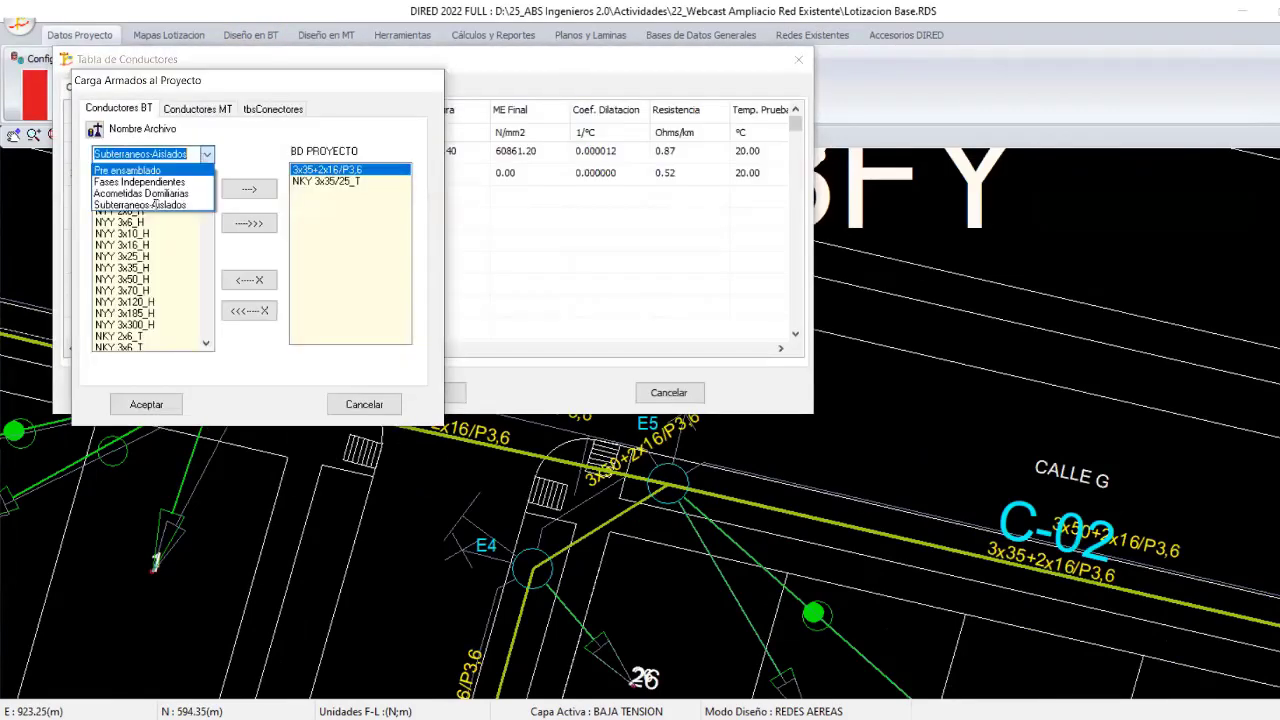
click(140, 166)
click(130, 346)
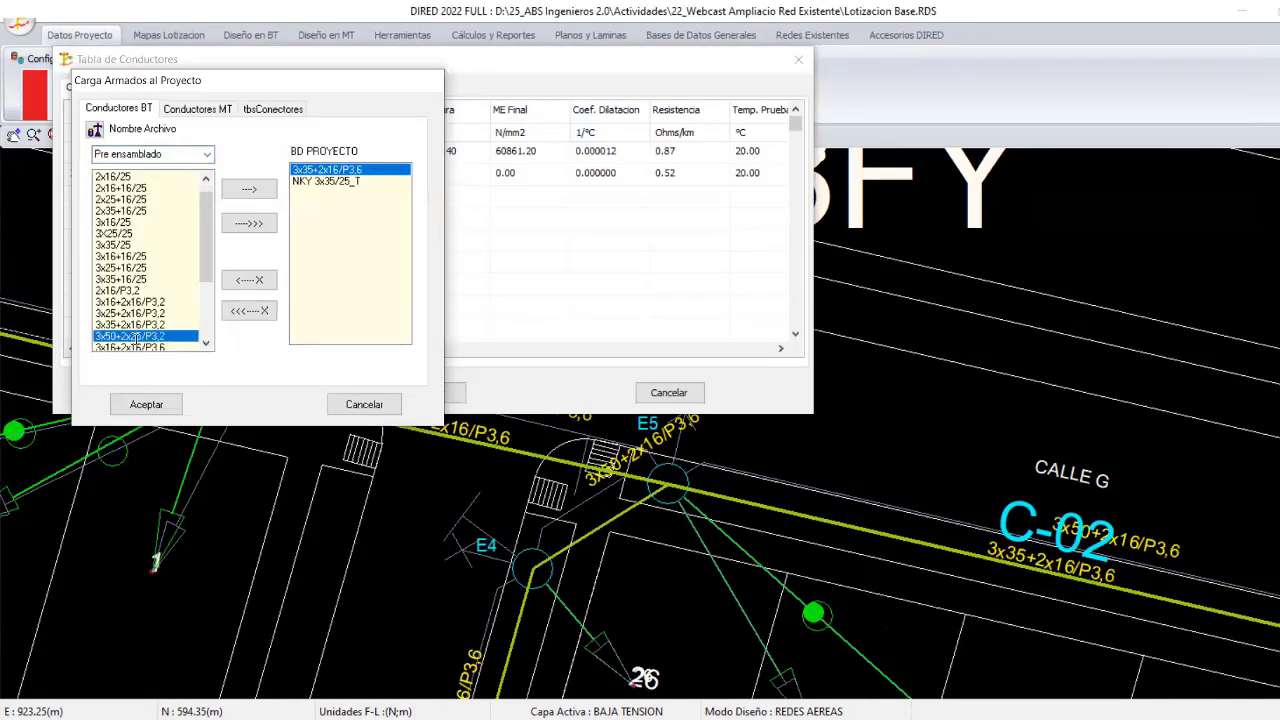
scroll(147, 333, down, 1)
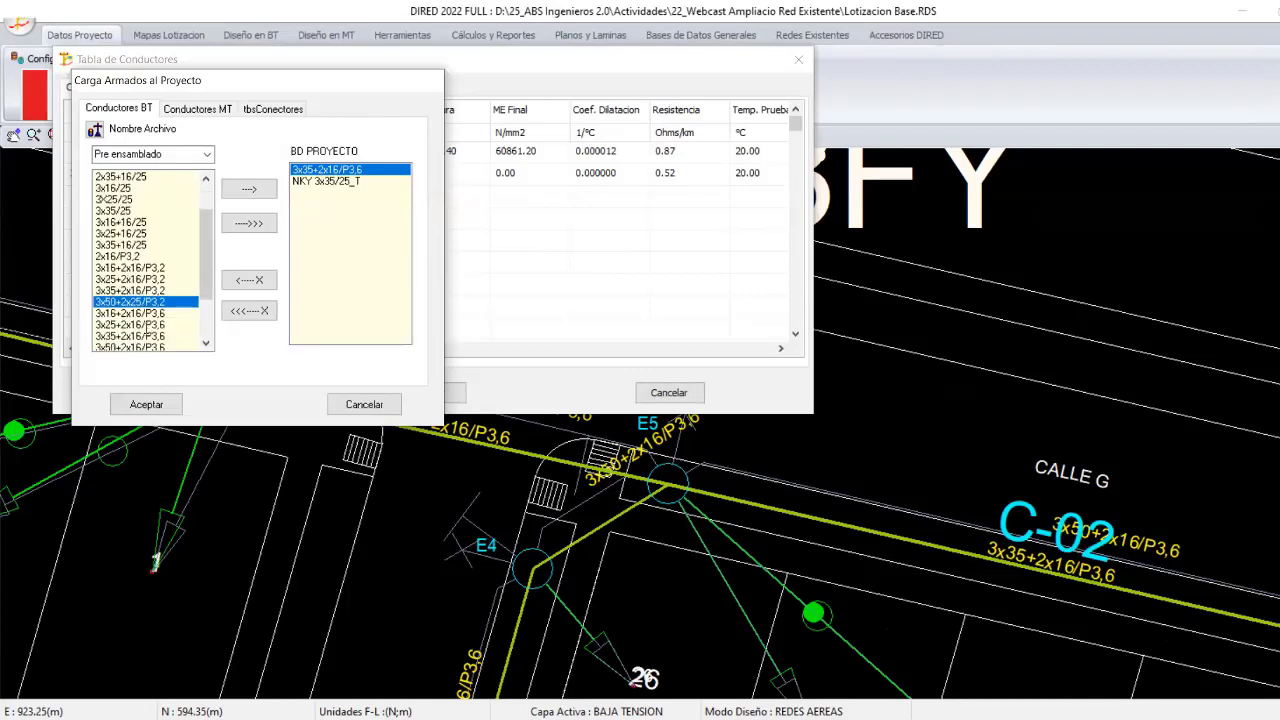
scroll(140, 295, down, 1)
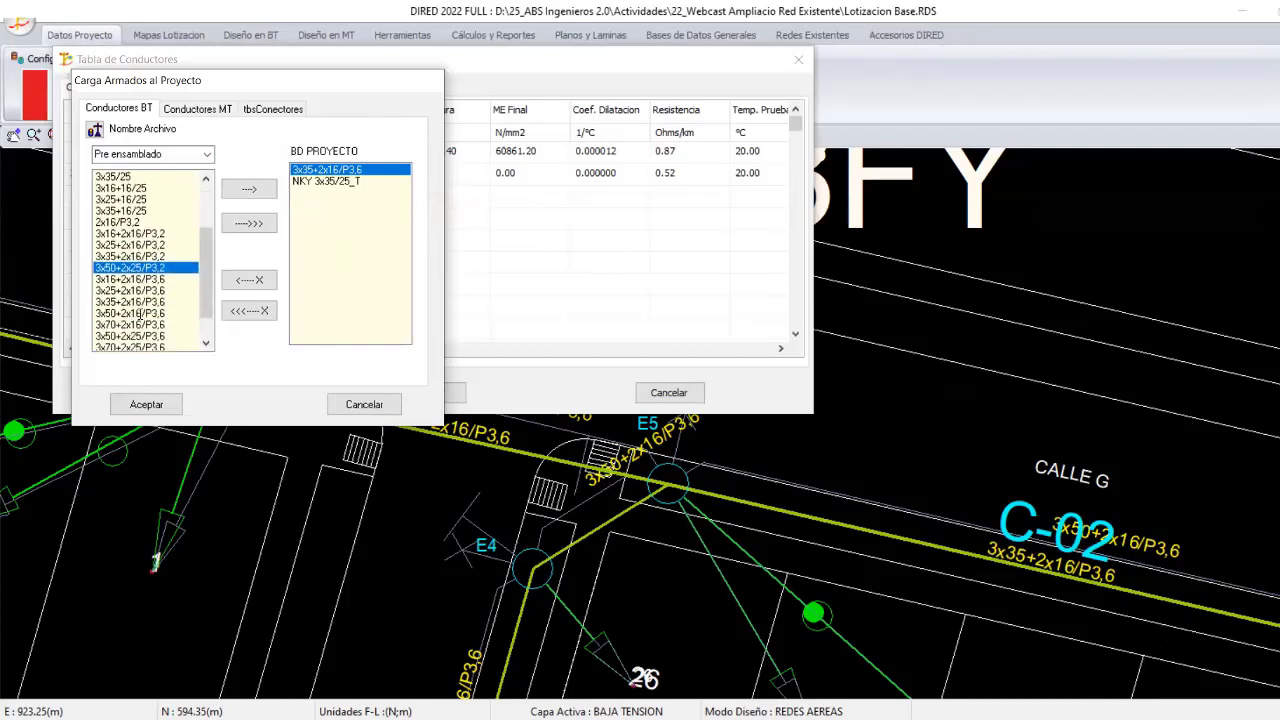
click(133, 313)
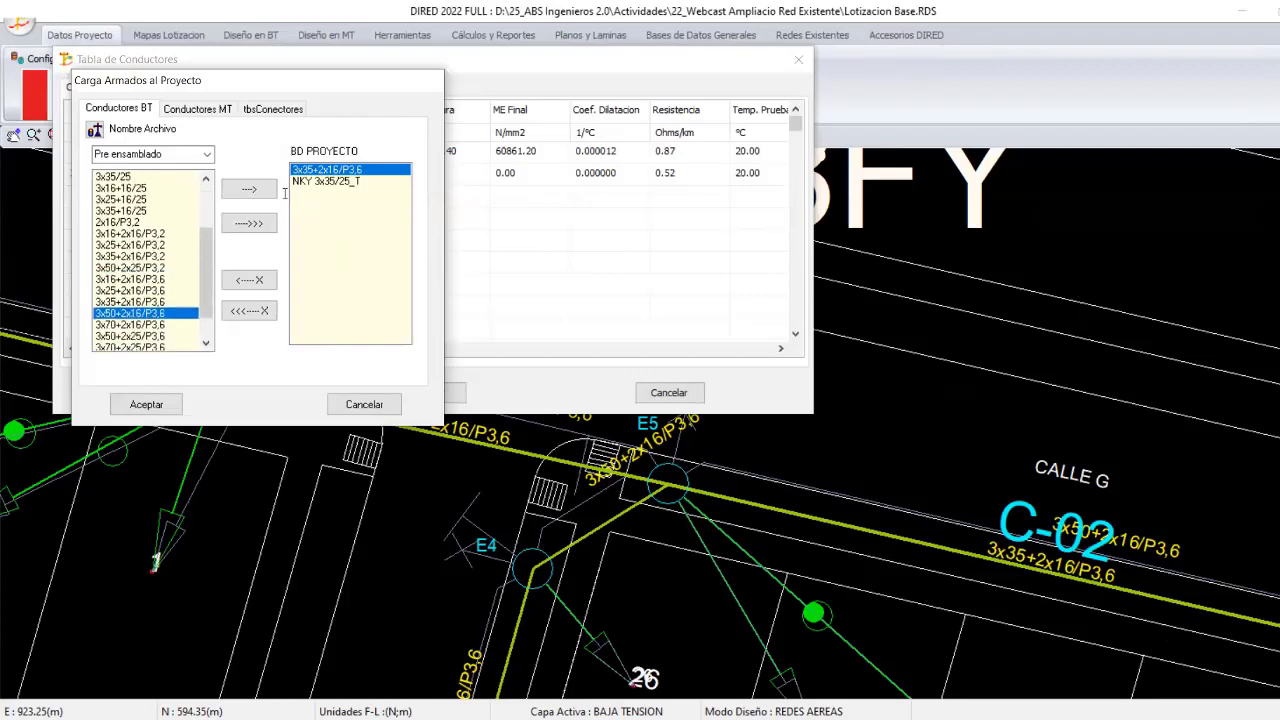
click(249, 189)
click(150, 404)
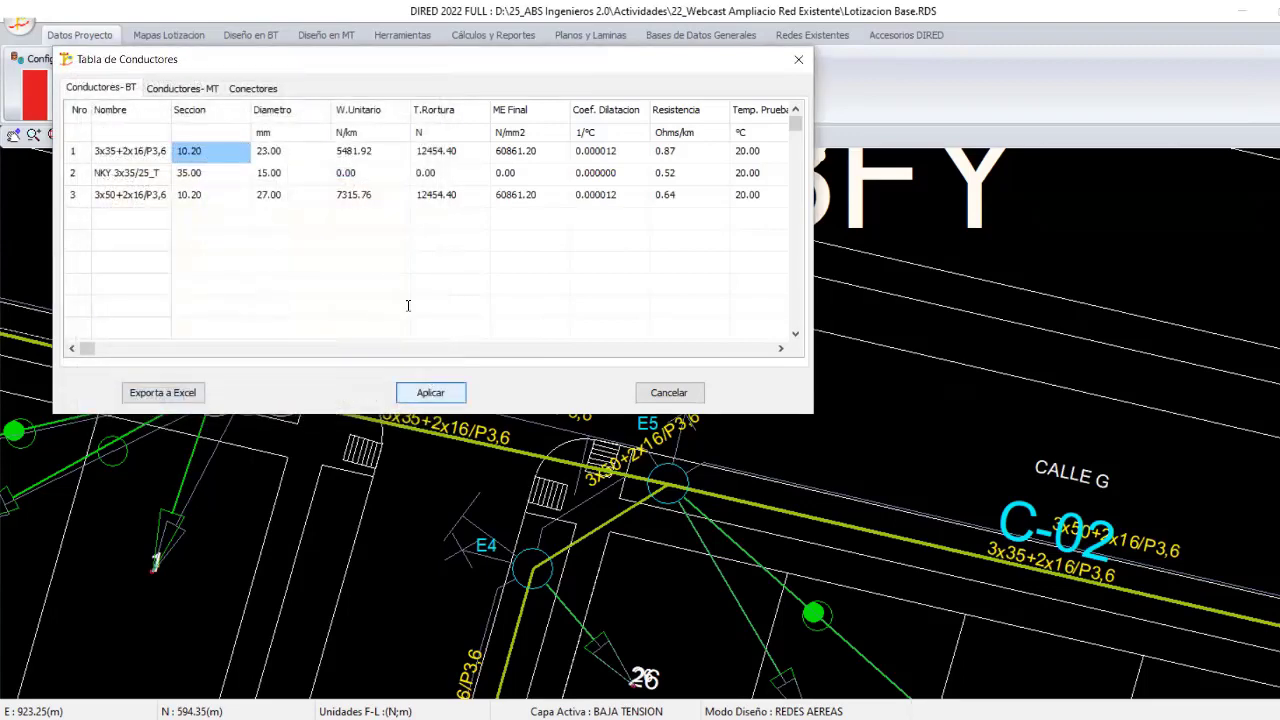
click(430, 392)
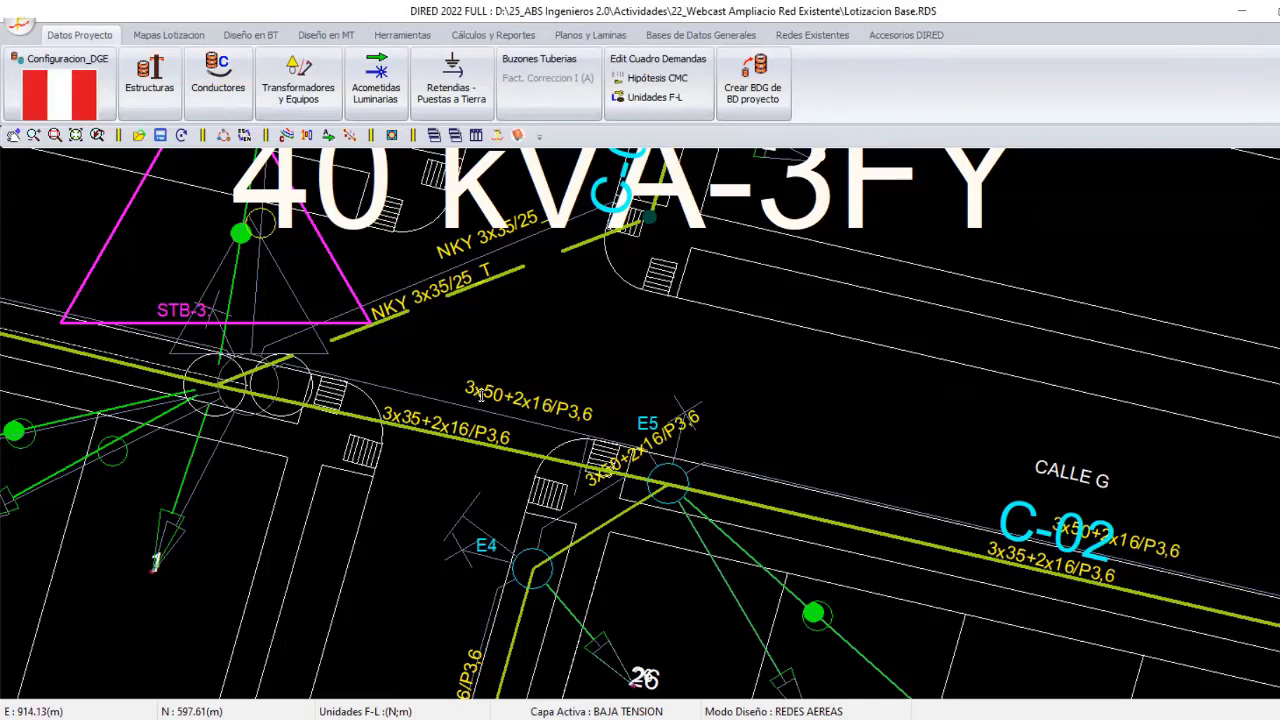
Change all of circuit C-02 to the 3x50+2x16/P3.6 conductor.
click(480, 395)
click(127, 237)
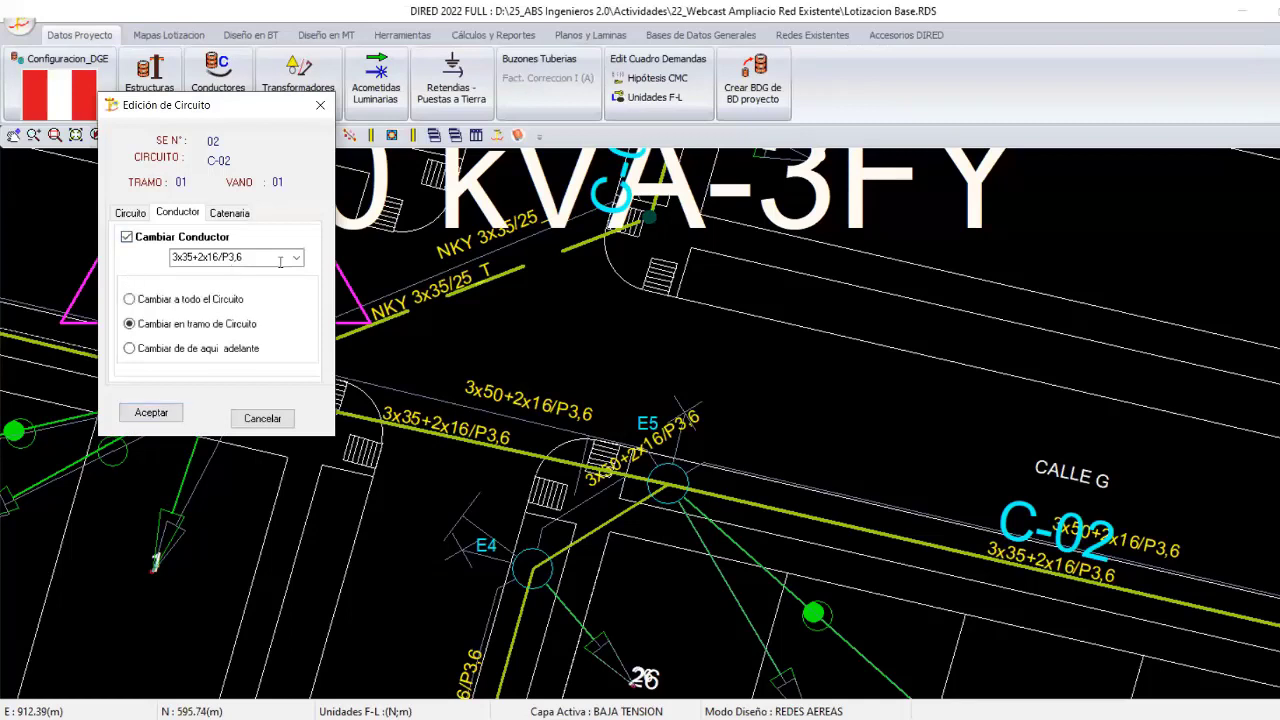
click(234, 299)
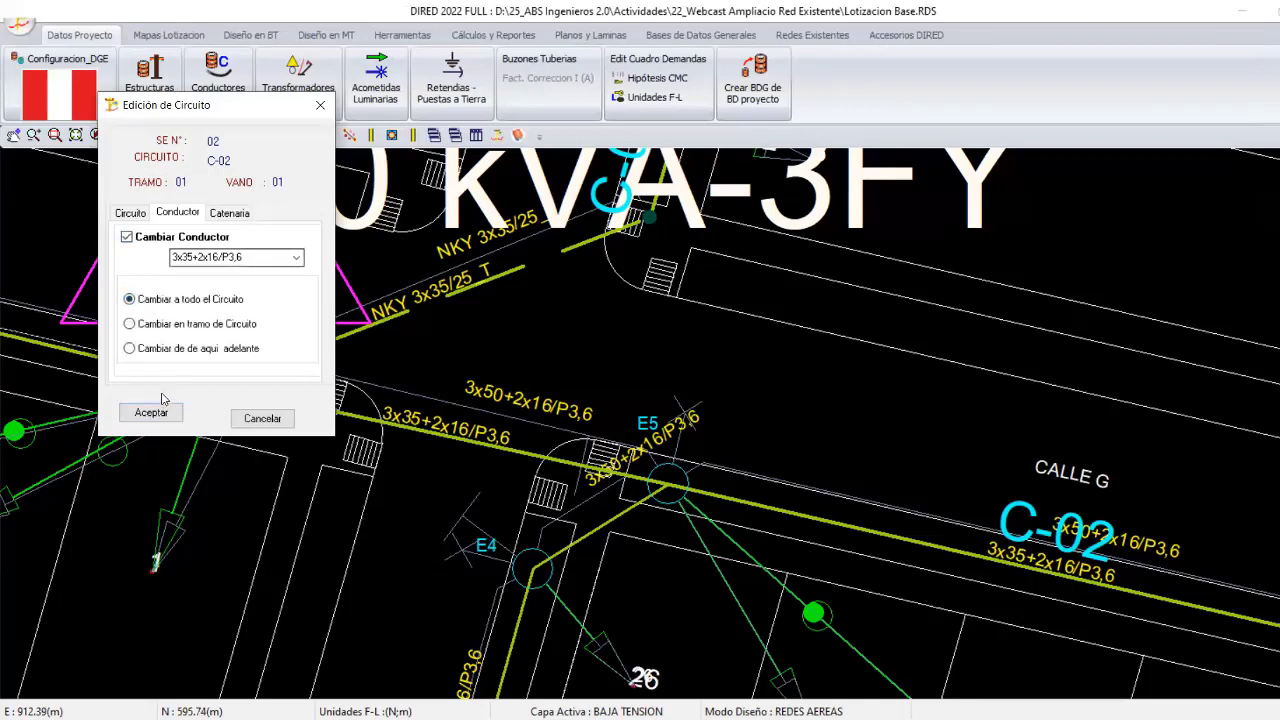
key(Down)
key(Down)
key(Return)
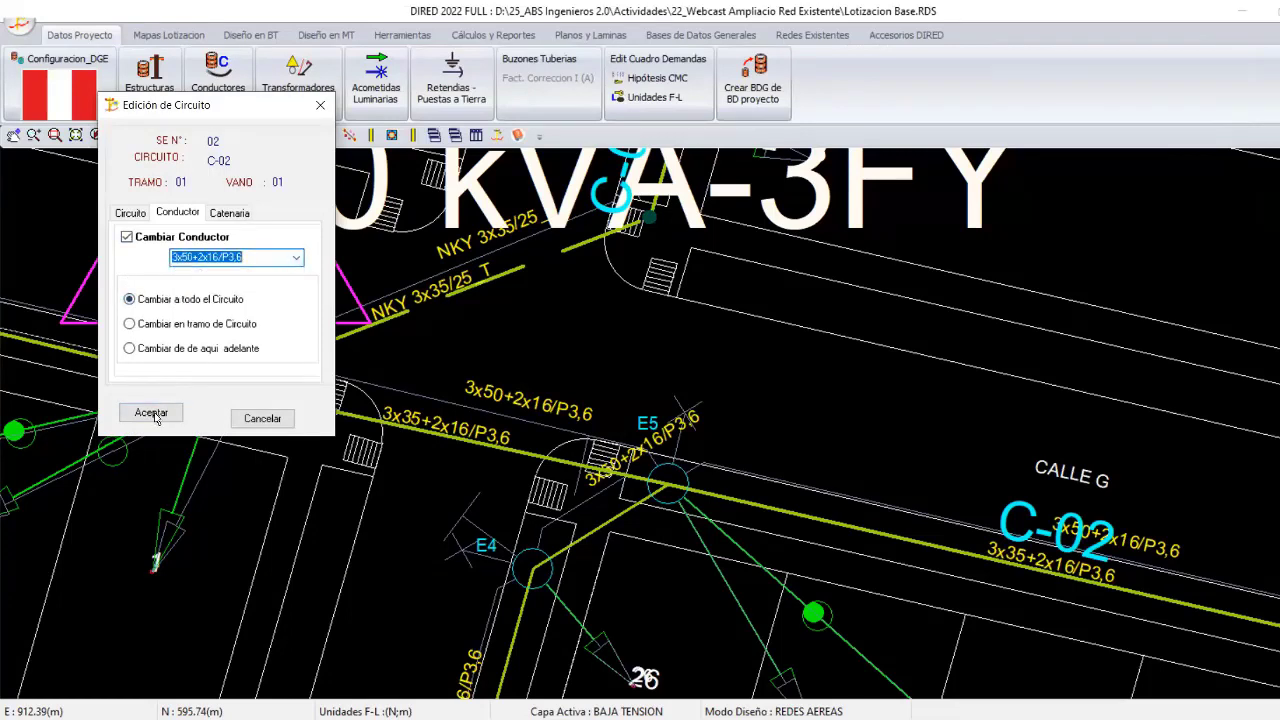
click(152, 413)
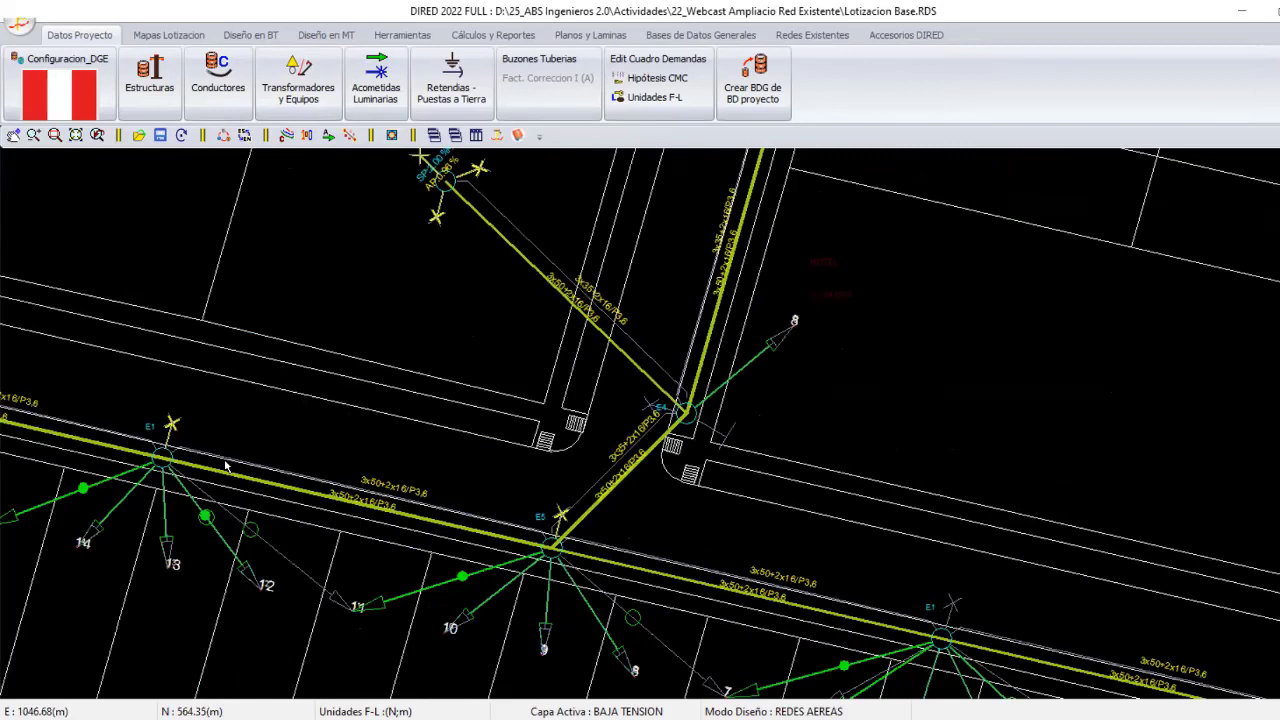
Set the E5–E4 span and everything beyond it back to 3x35+2x16/P3.6.
scroll(406, 398, up, 2)
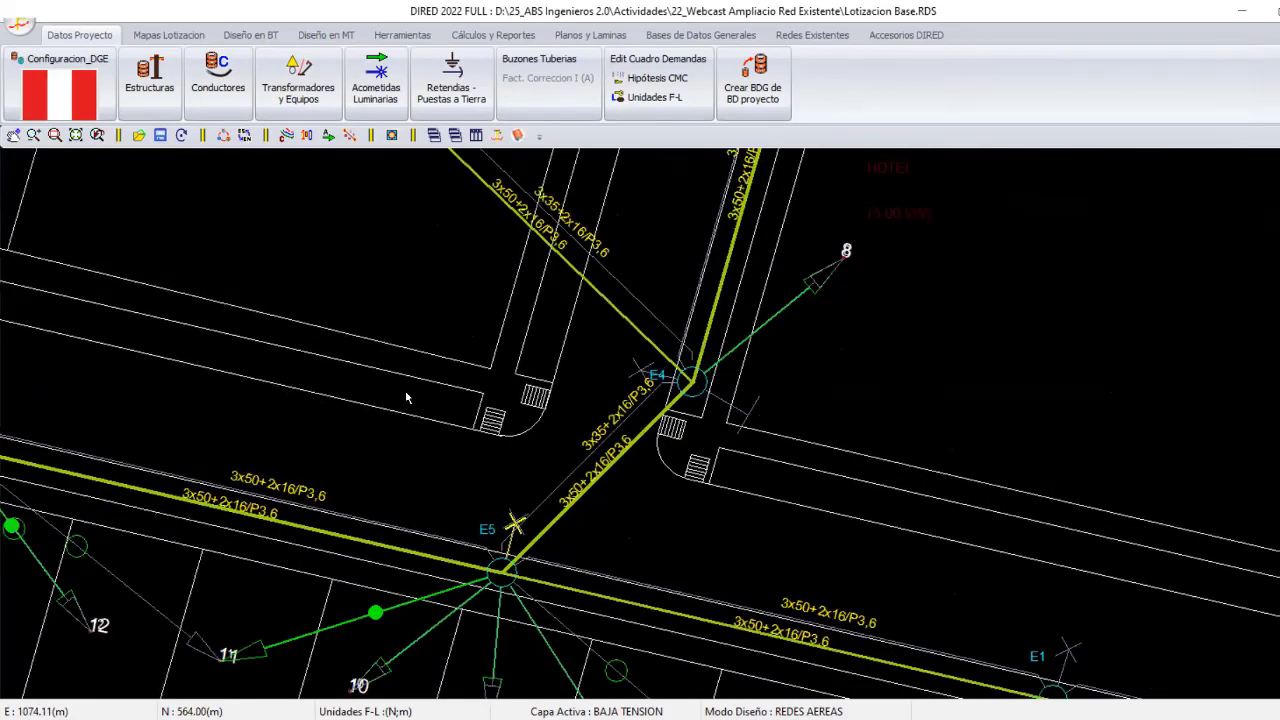
scroll(406, 398, up, 2)
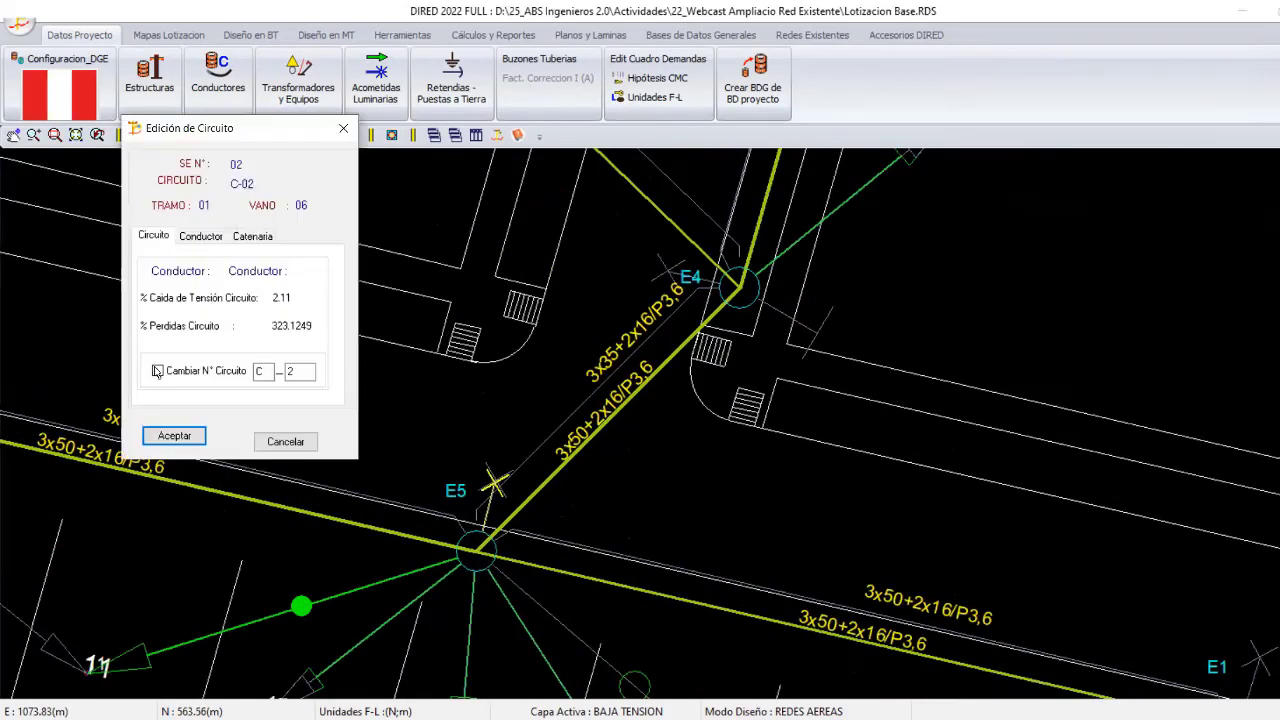
click(200, 236)
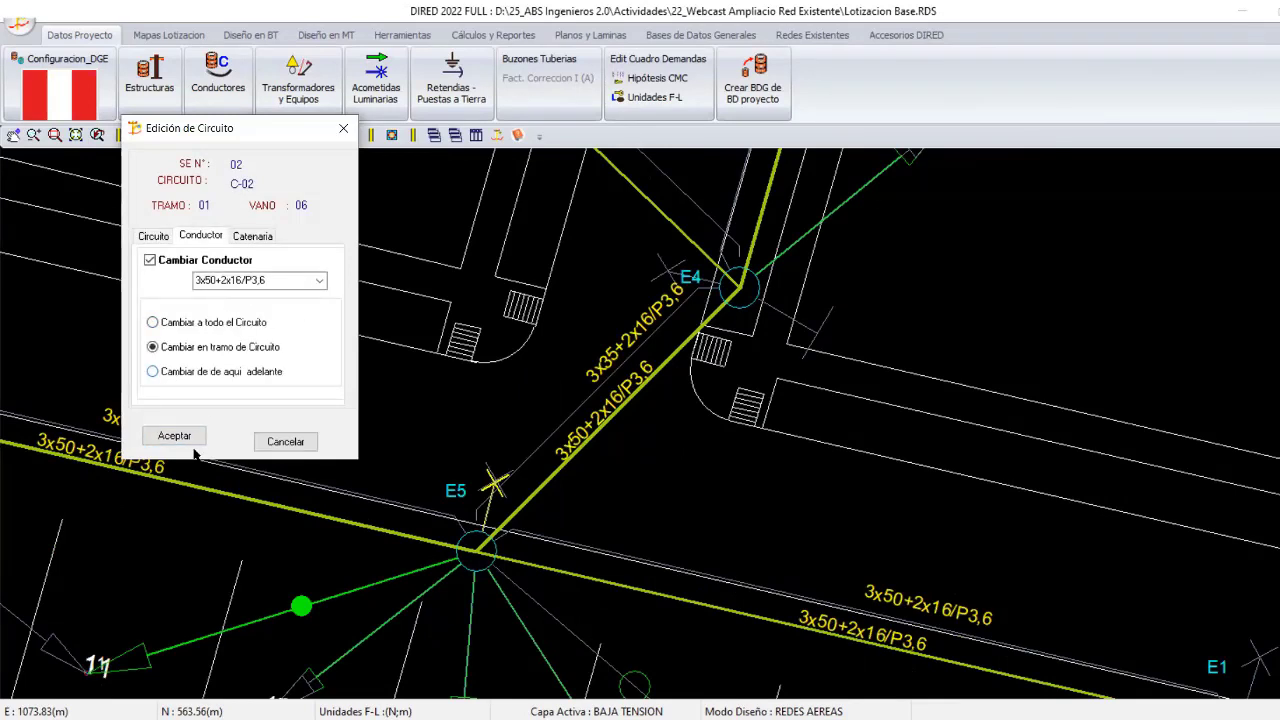
key(Down)
key(shift+Tab)
key(alt+Down)
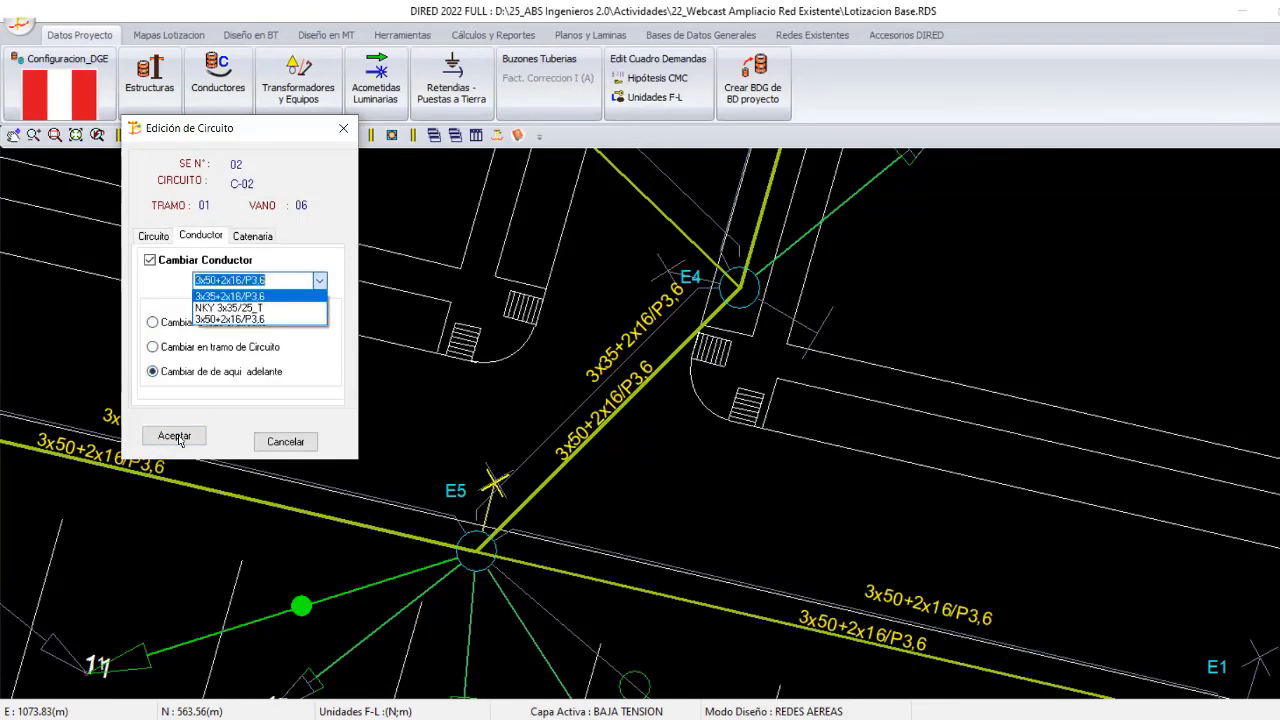
key(Return)
click(175, 437)
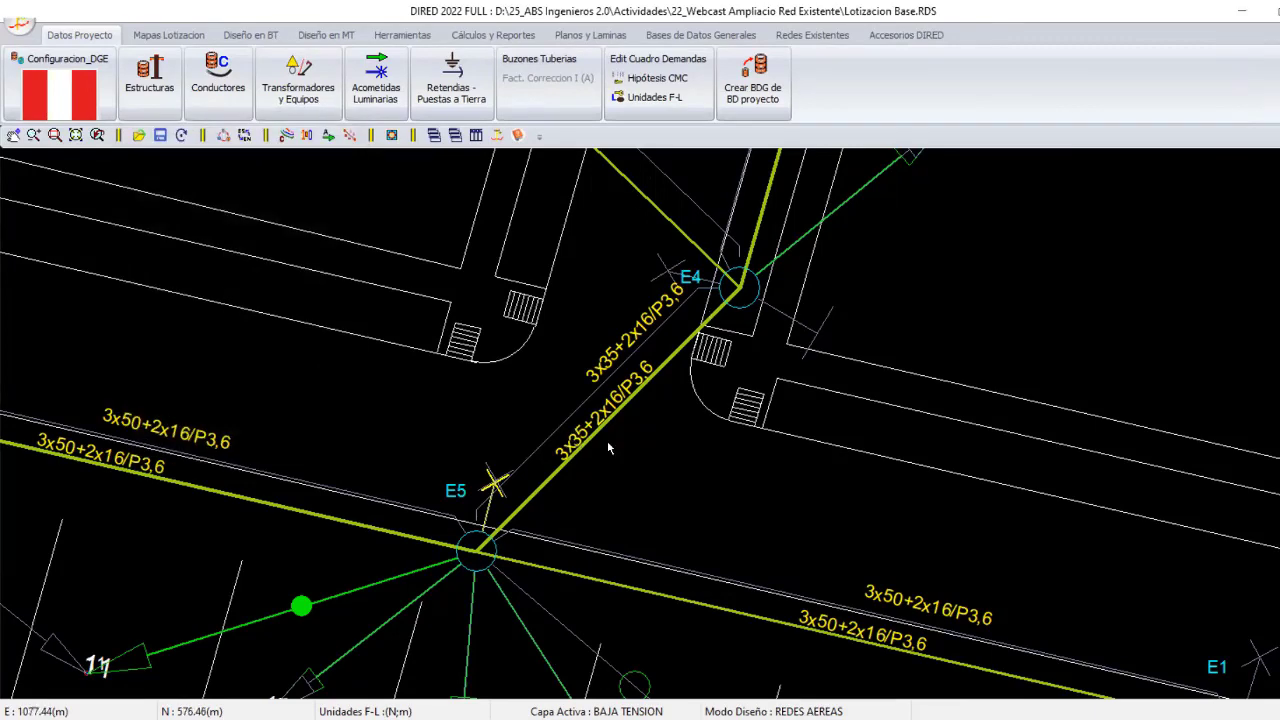
scroll(608, 446, down, 1)
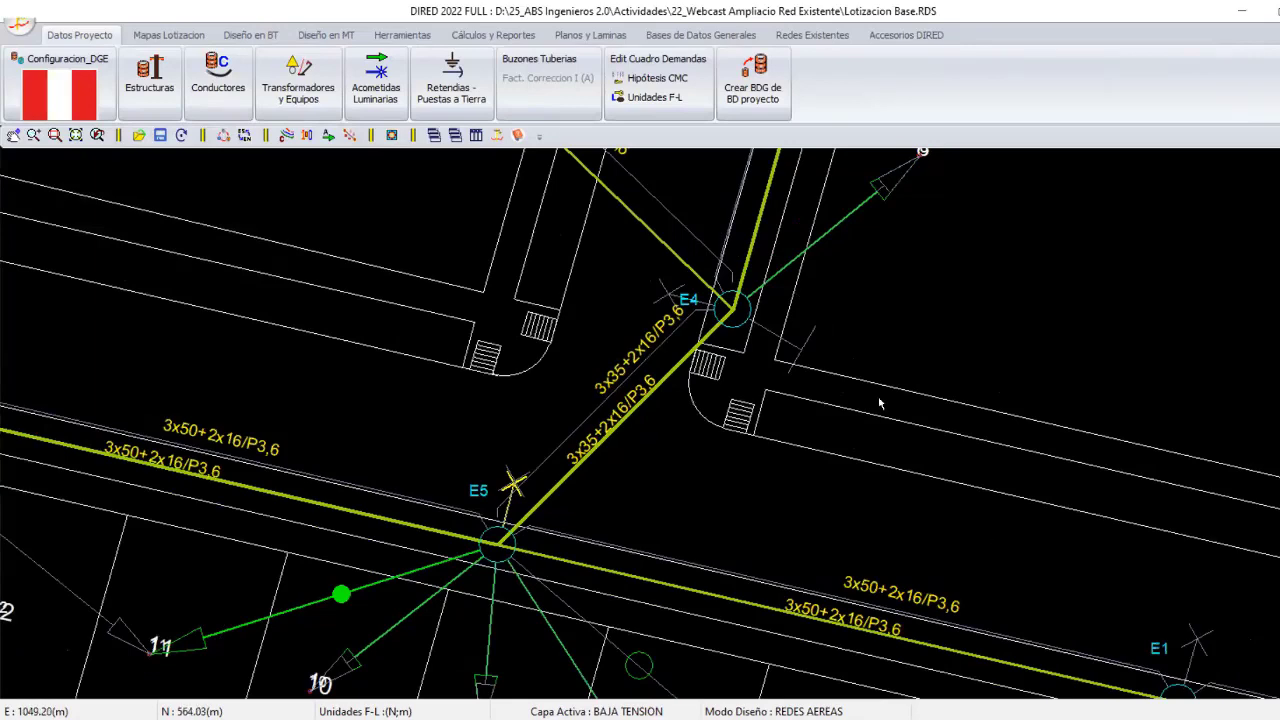
scroll(696, 378, down, 2)
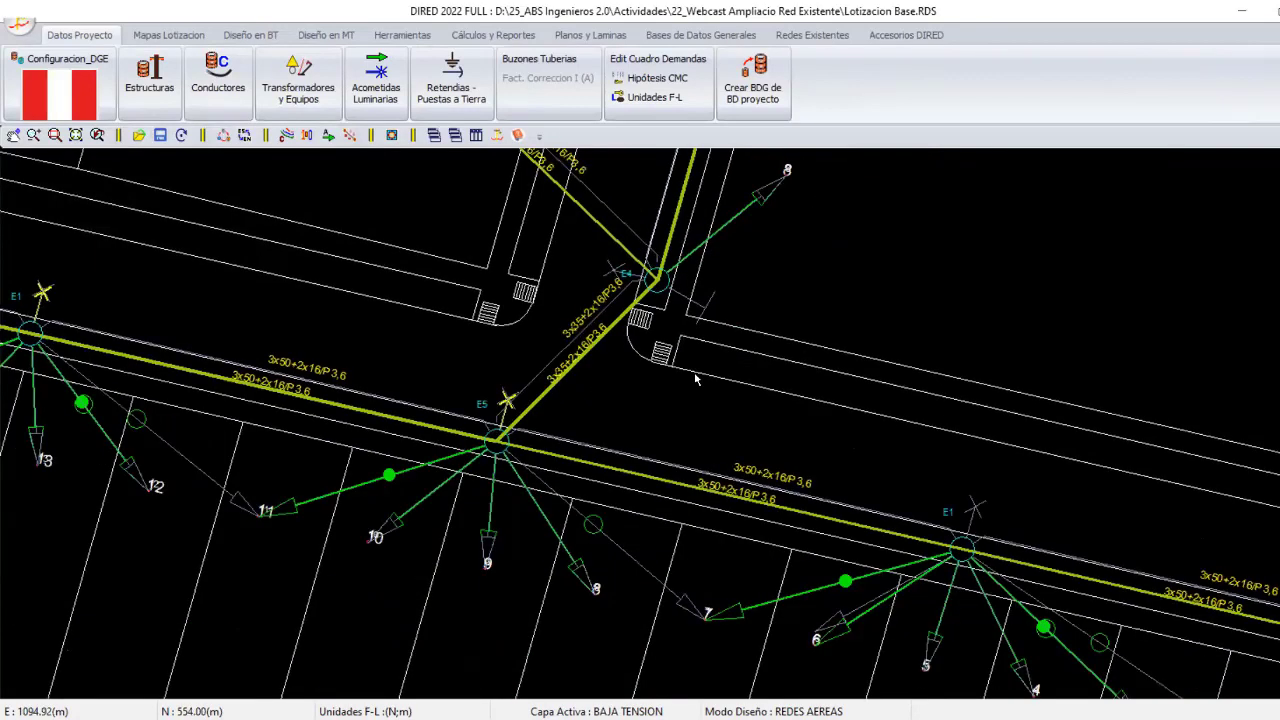
middle_drag(696, 378, 611, 528)
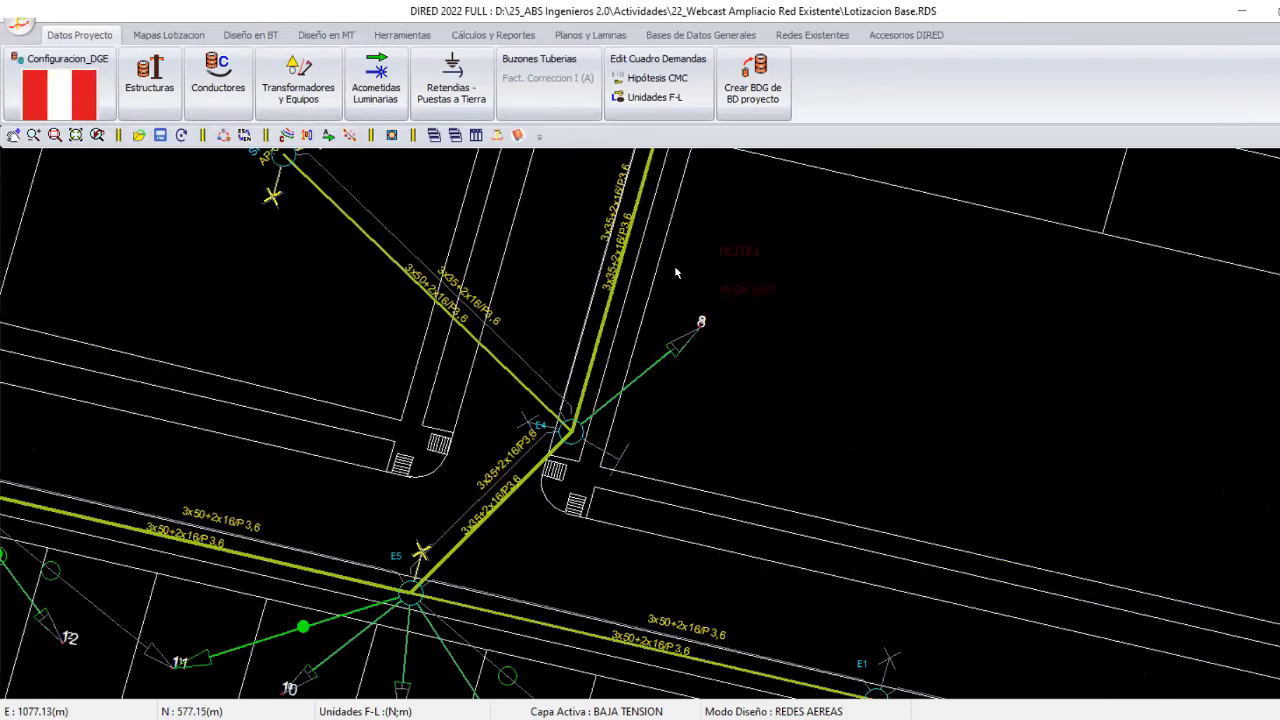
scroll(676, 272, down, 3)
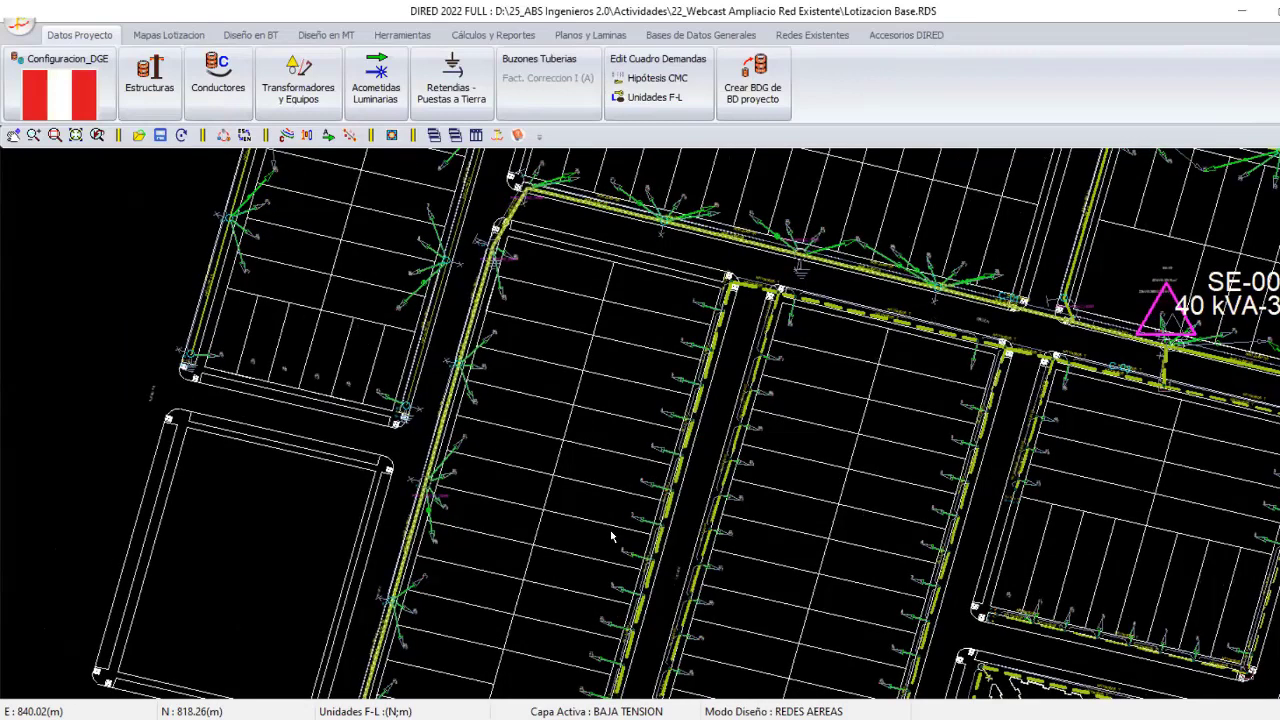
scroll(613, 537, down, 3)
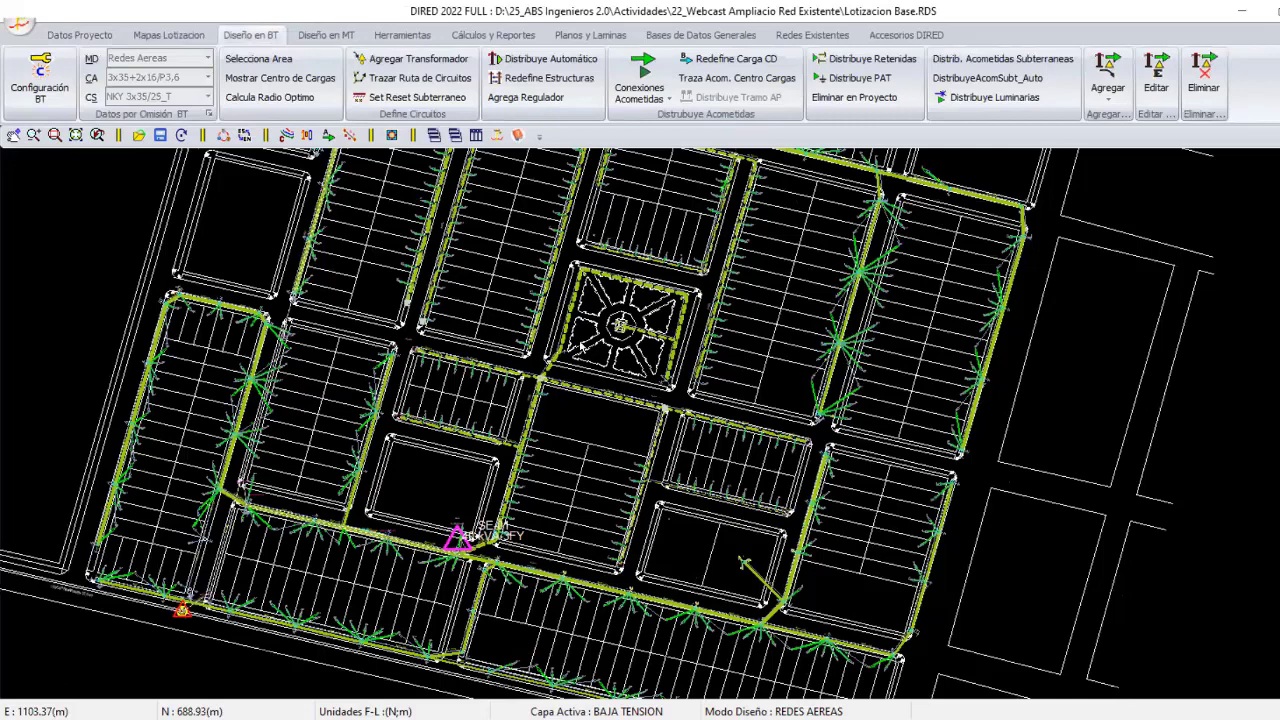
Centre the lotization and pick the pure cyan basic colour for SE-00's circuits.
scroll(863, 237, up, 1)
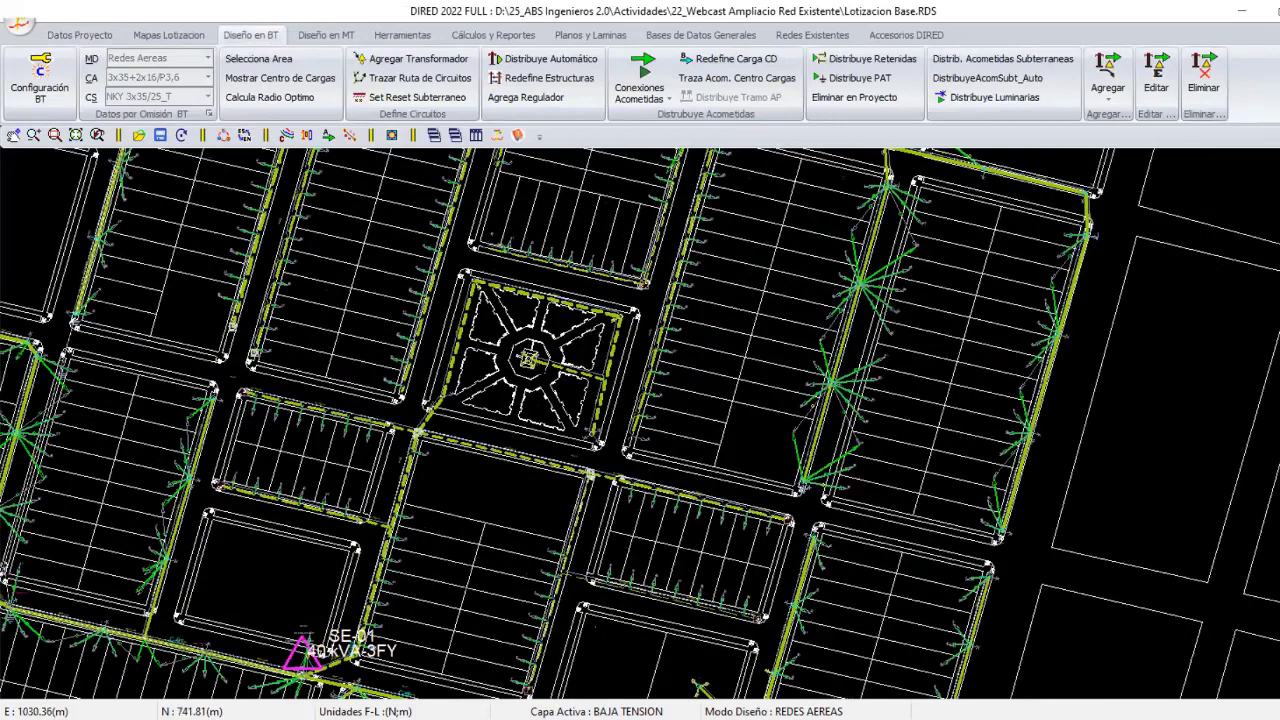
scroll(669, 440, down, 2)
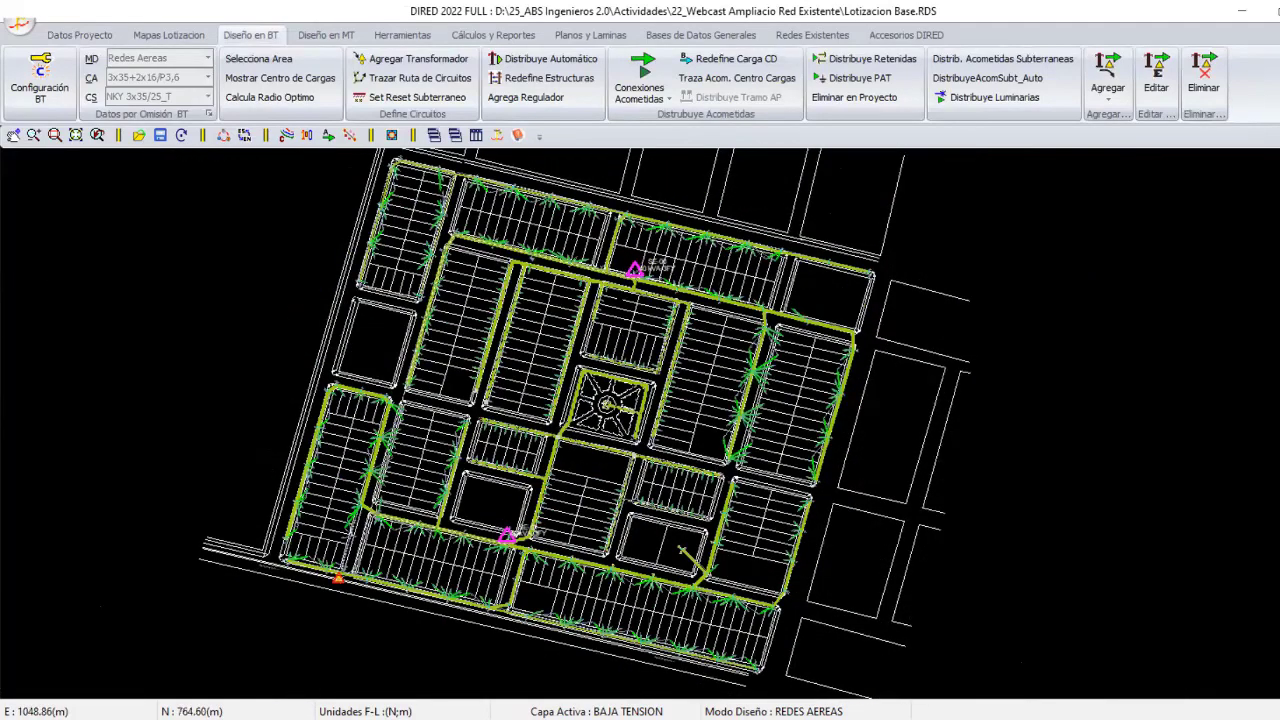
middle_drag(427, 153, 429, 243)
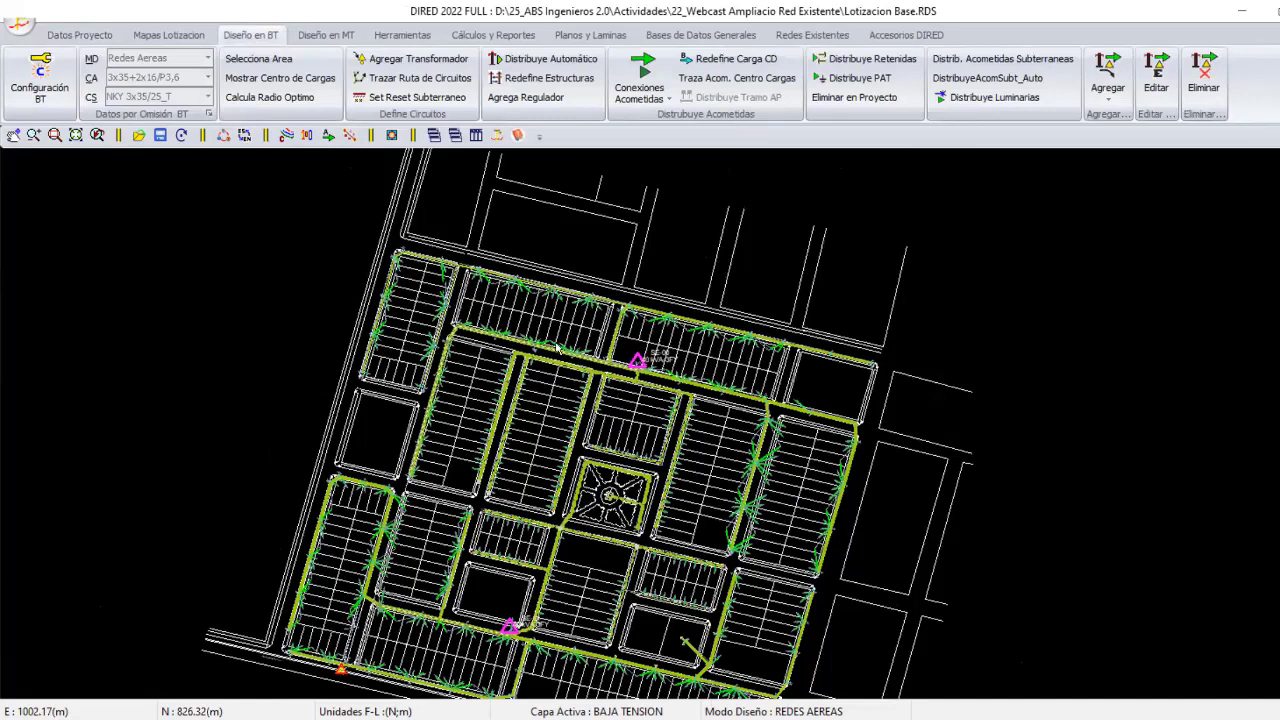
scroll(557, 347, up, 3)
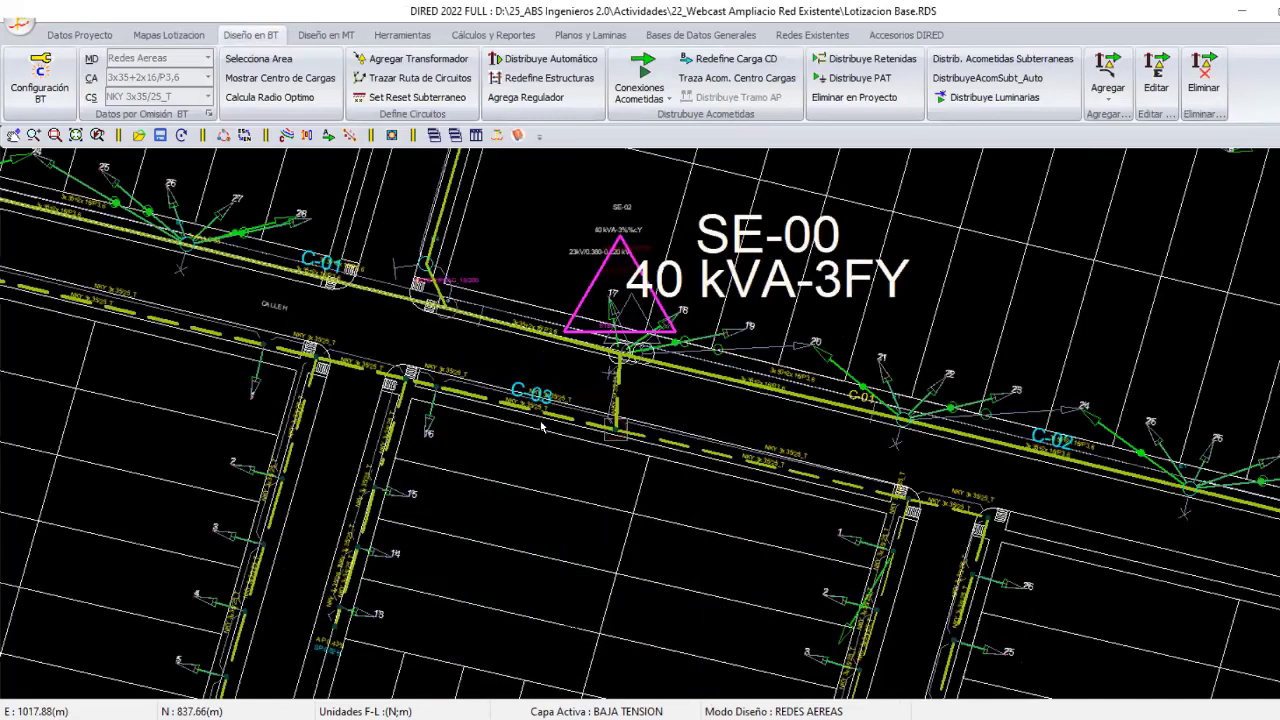
click(584, 228)
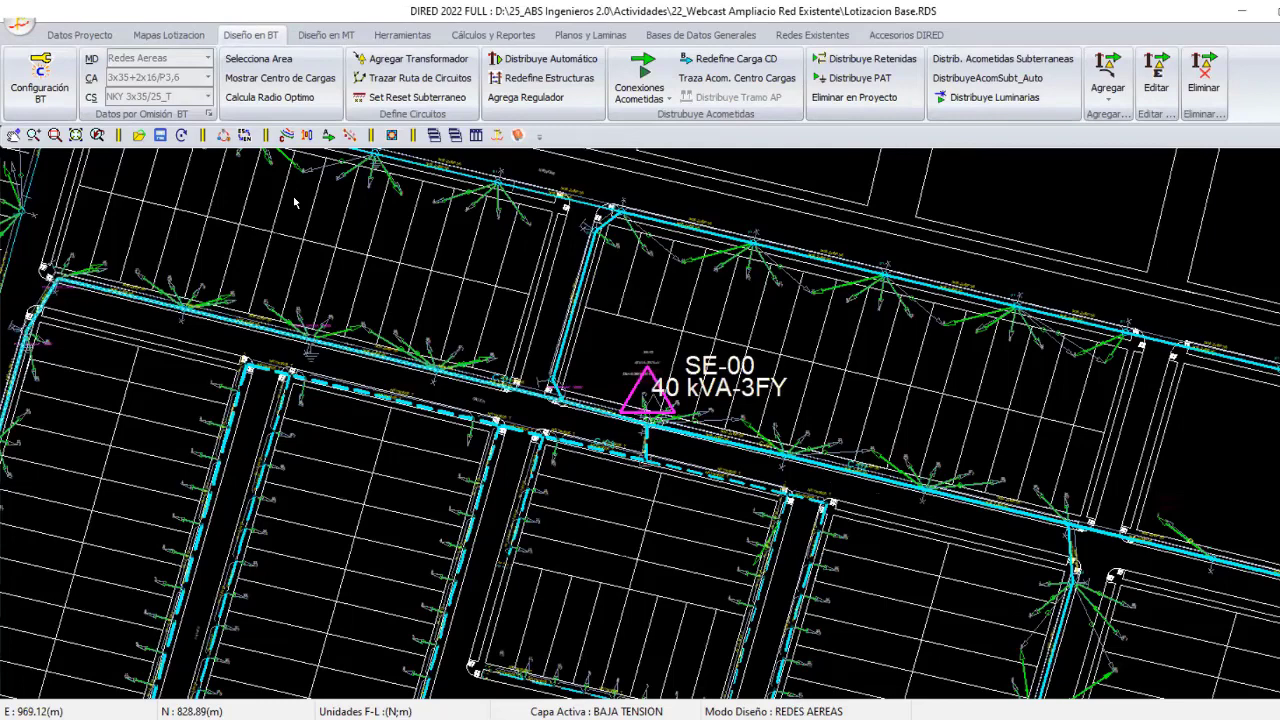
scroll(295, 203, down, 1)
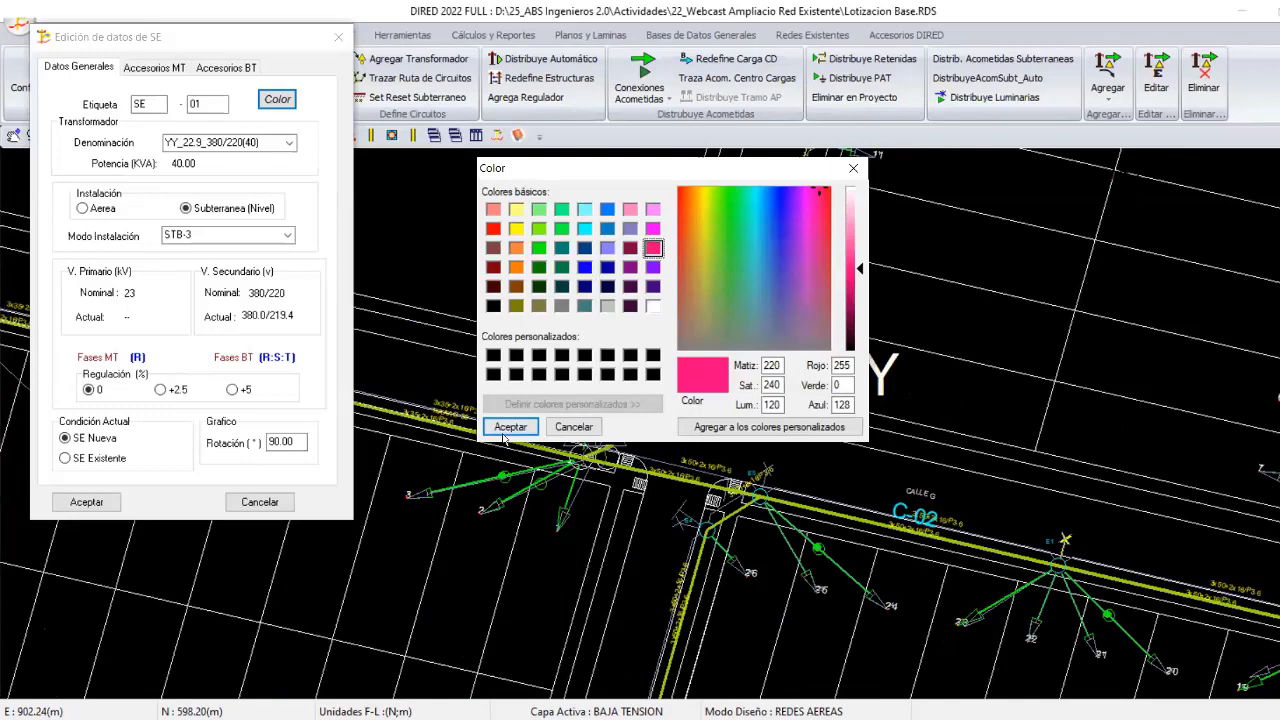
Confirm blue as SE-01's circuit colour and save the substation data.
key(Return)
click(106, 505)
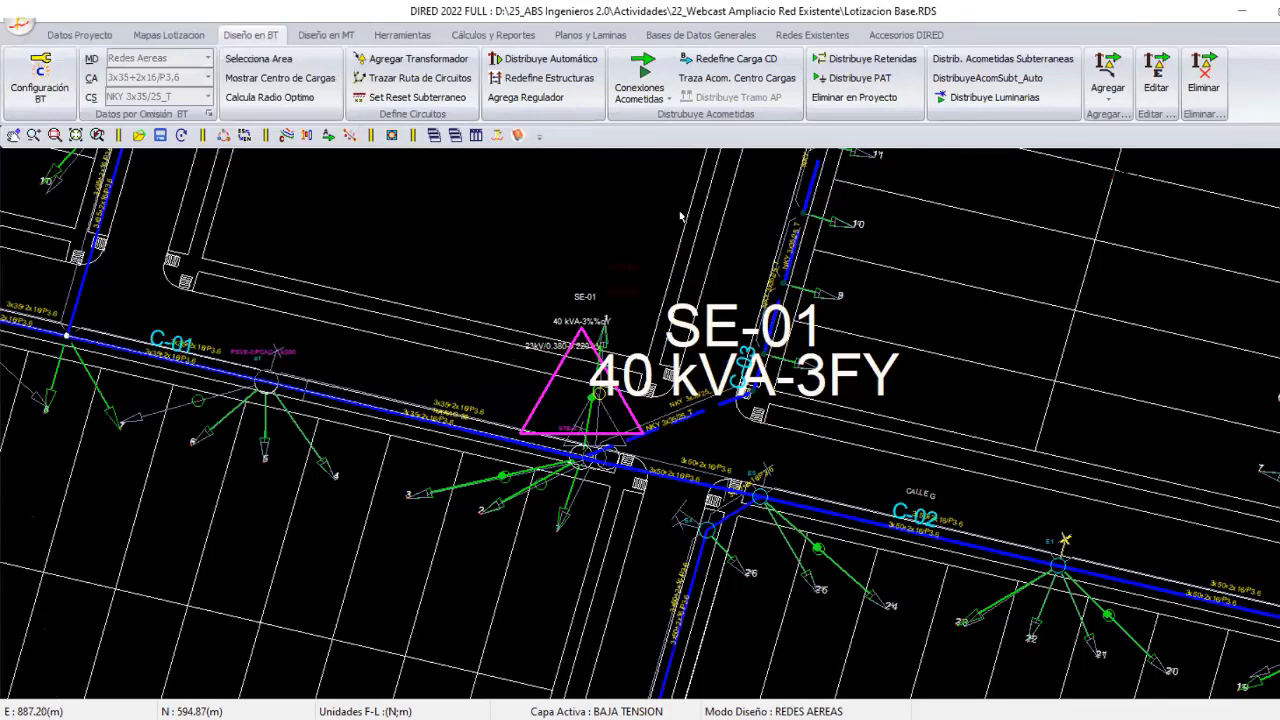
scroll(681, 217, down, 3)
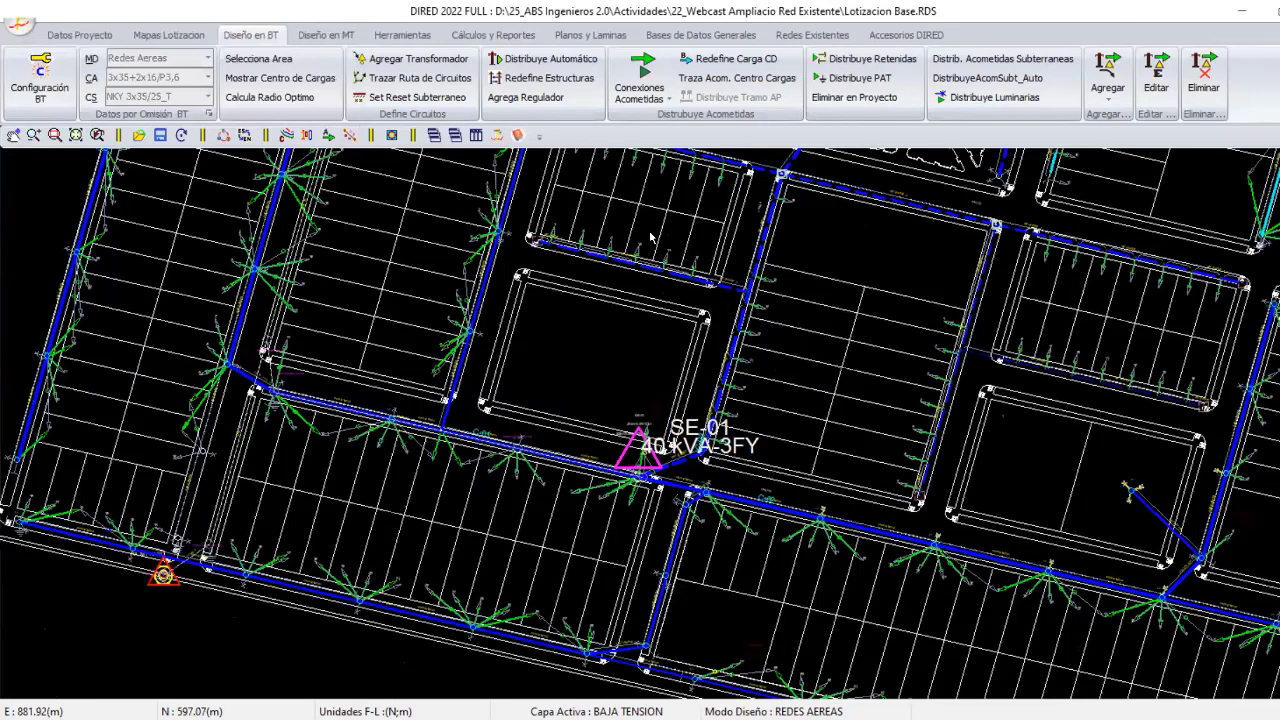
scroll(650, 237, down, 3)
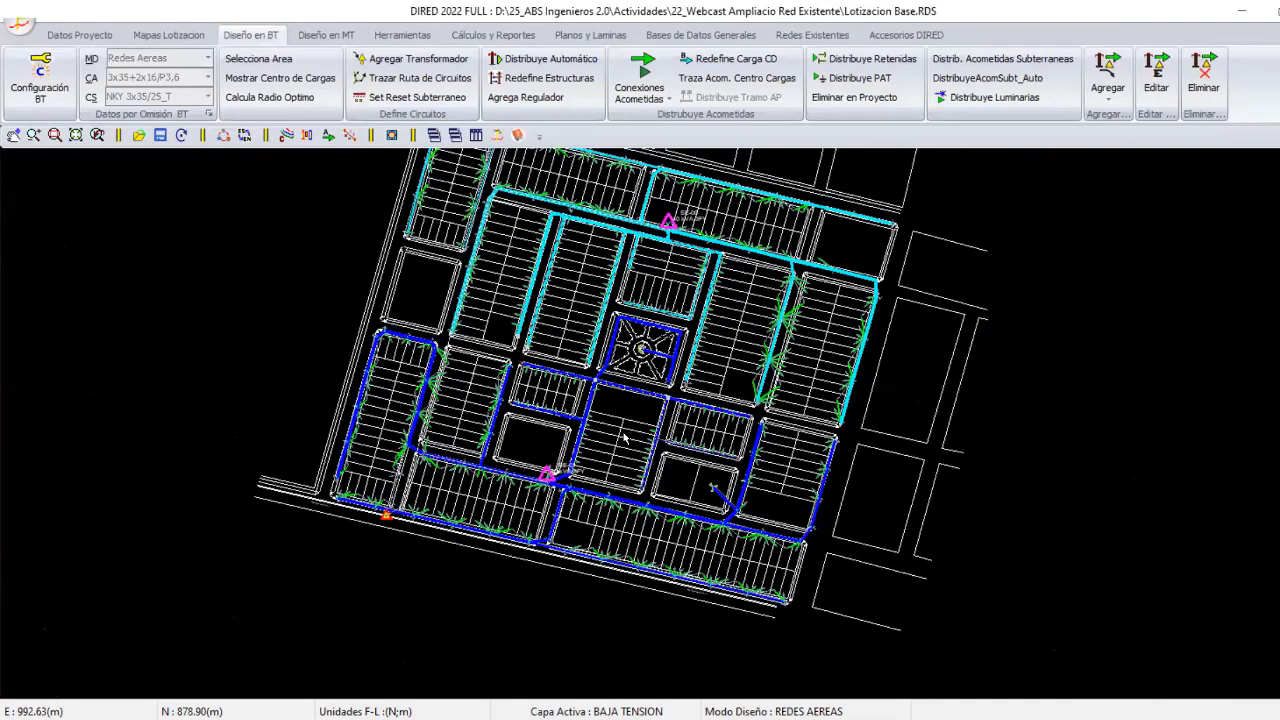
scroll(624, 440, up, 1)
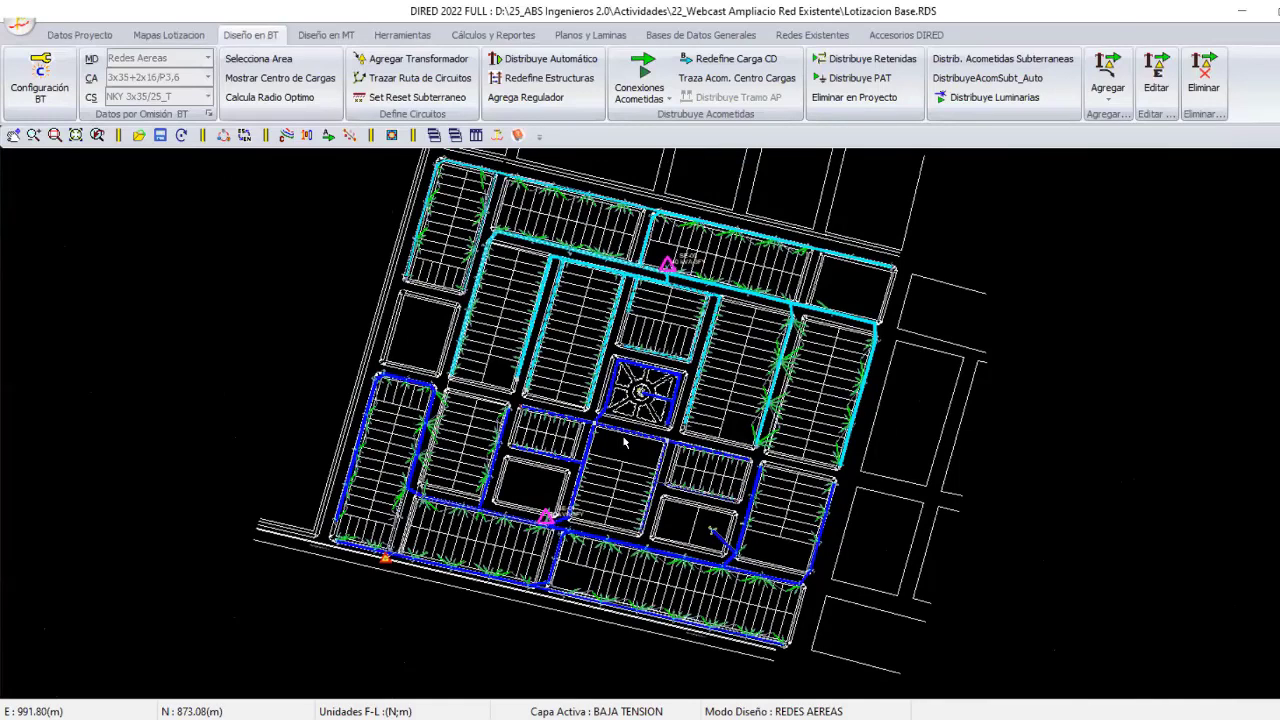
scroll(624, 441, down, 1)
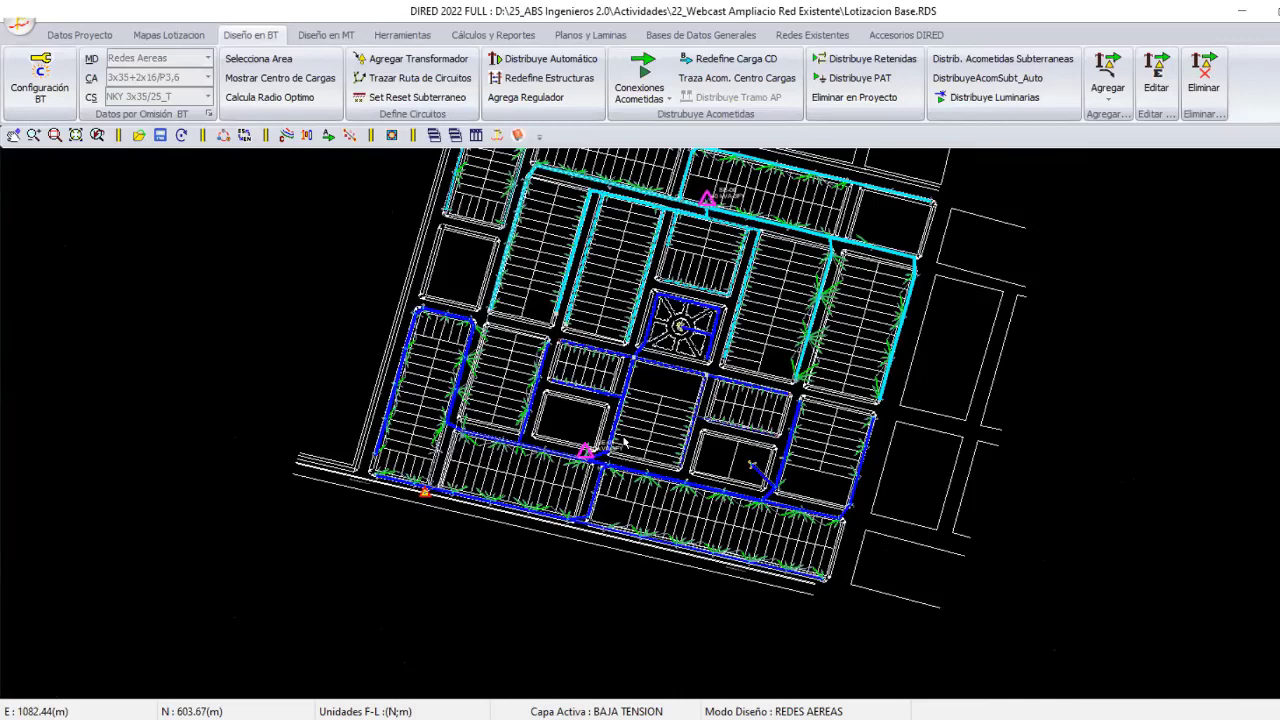
Refresh the Ampliacion Lotizacion drawing and look over the expanded lots.
click(181, 135)
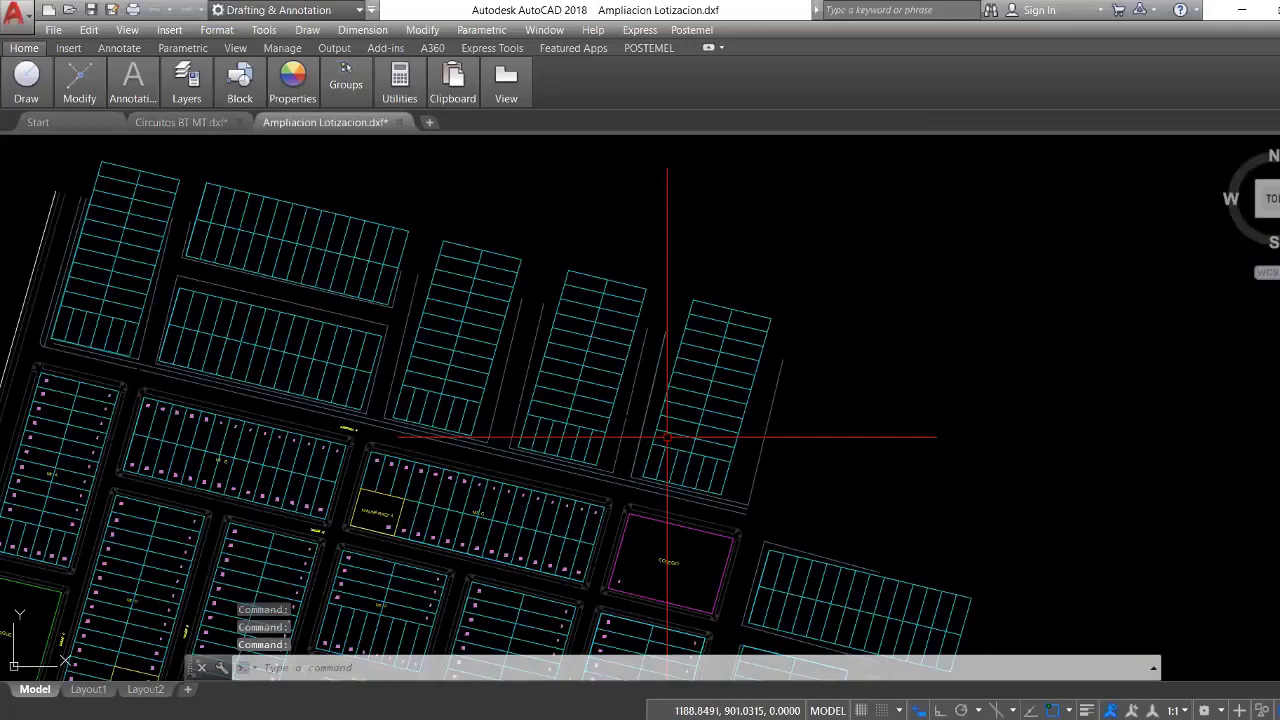
middle_drag(31, 300, 236, 365)
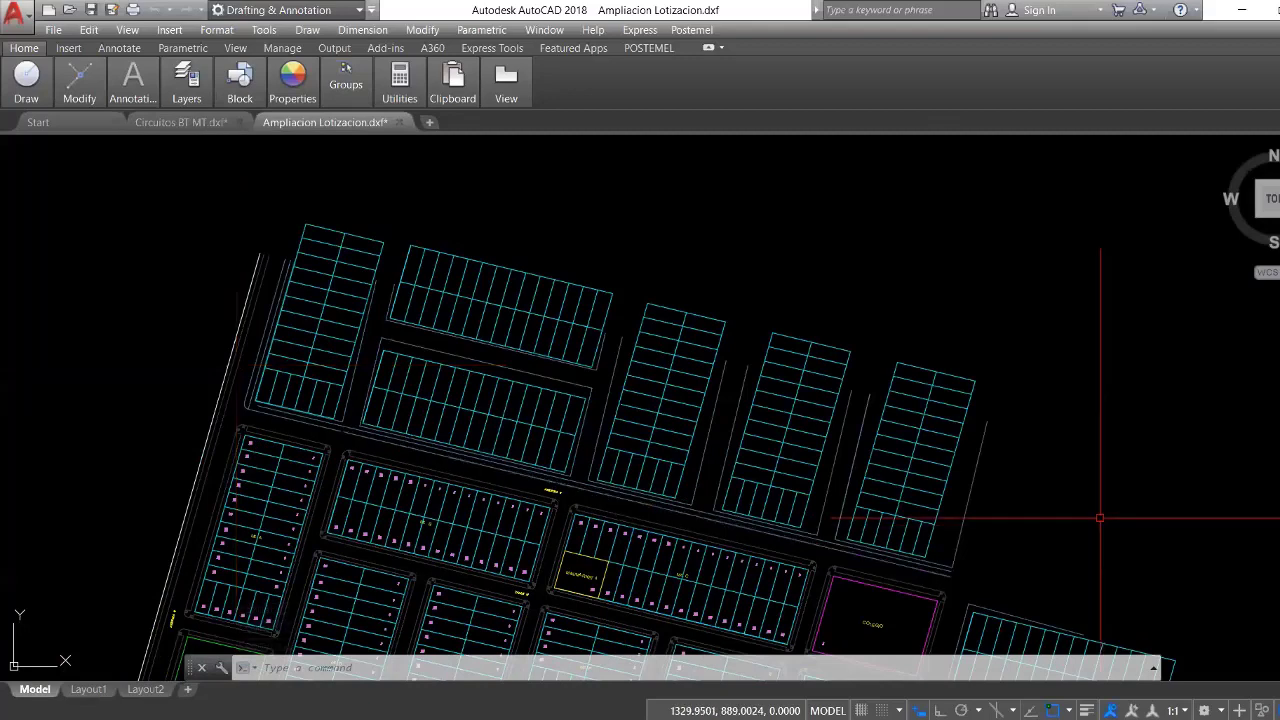
drag(1100, 518, 150, 140)
key(Escape)
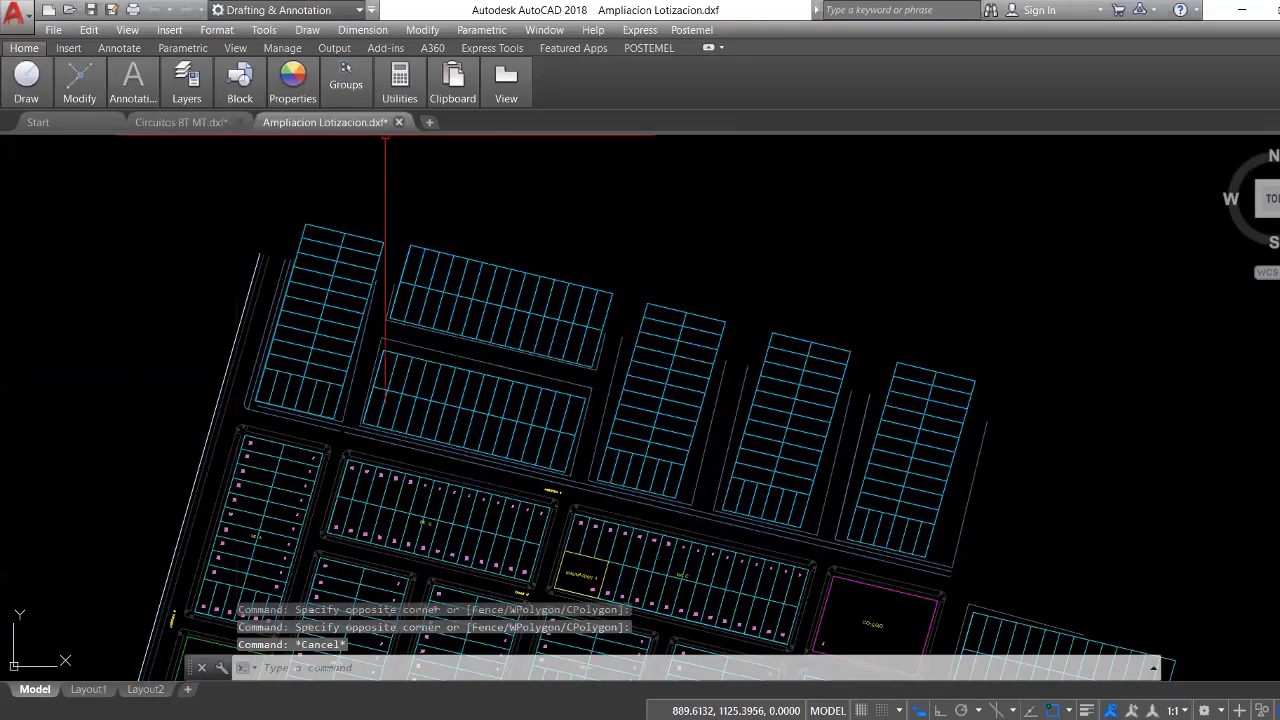
Close Ampliacion Lotizacion.dxf while keeping Circuitos BT MT.dxf open.
click(398, 122)
click(236, 122)
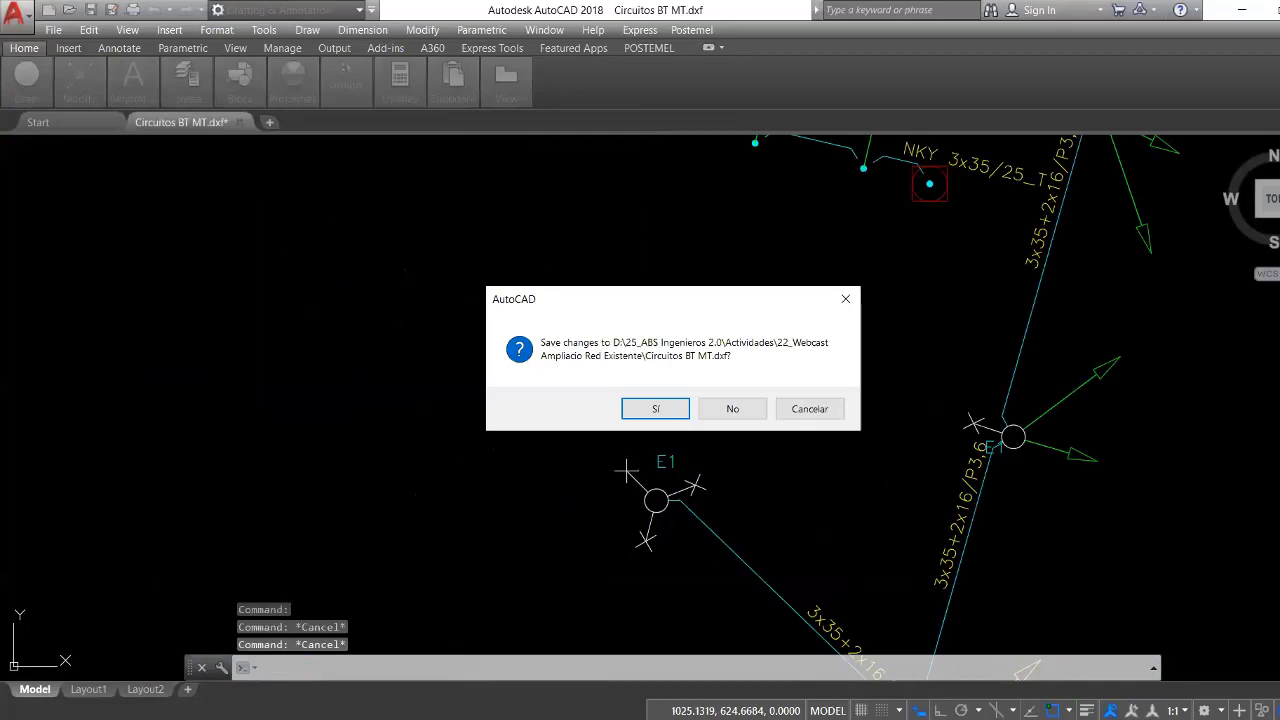
key(Escape)
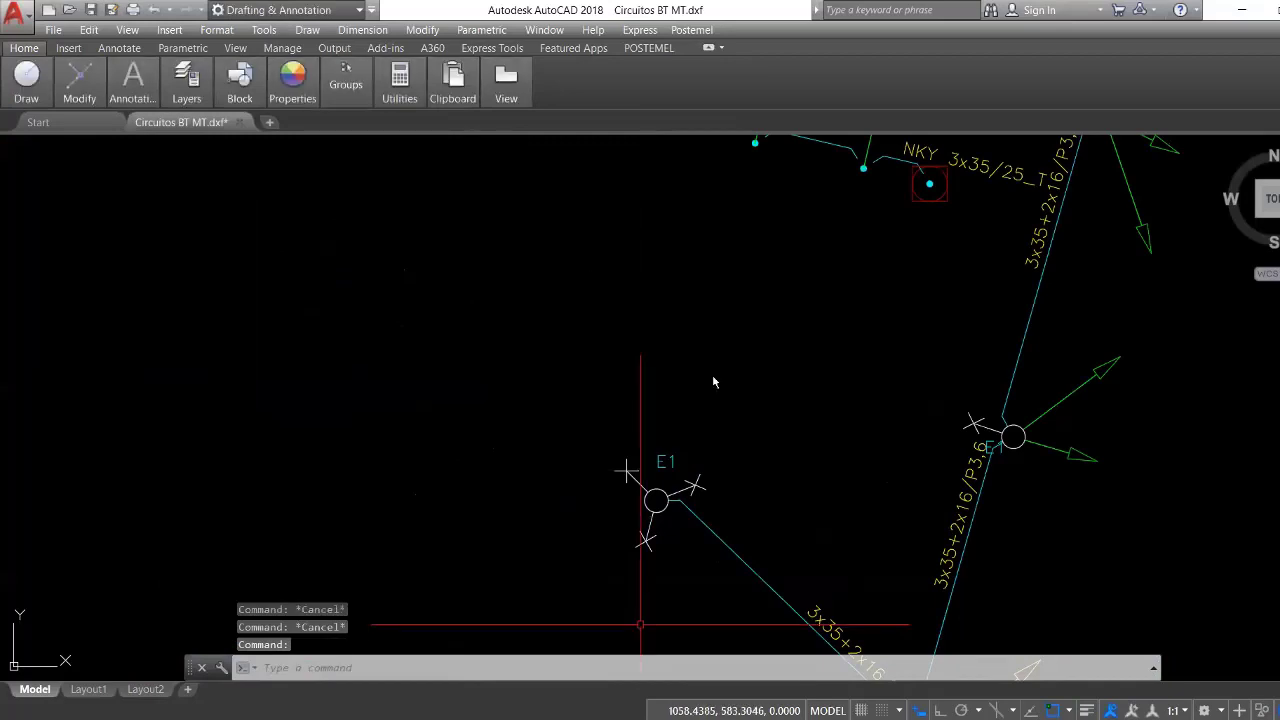
scroll(714, 380, down, 1)
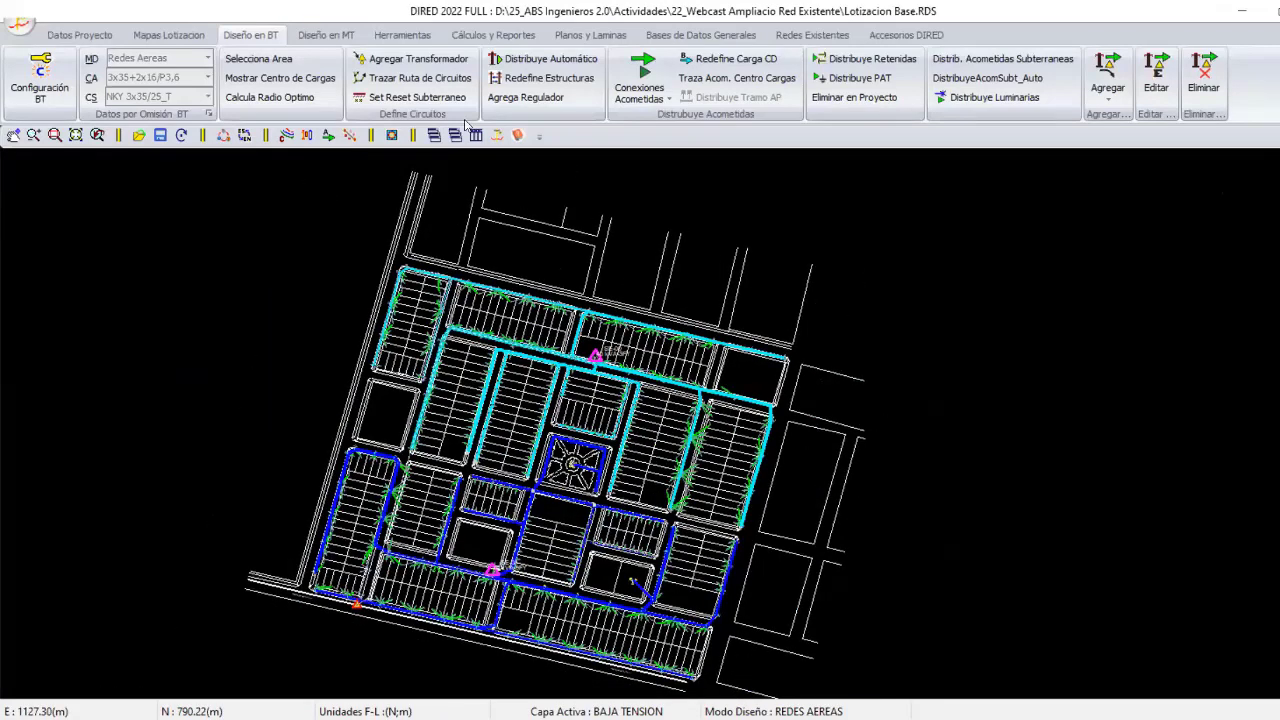
Make MEDIA TENSION the active layer and zoom toward the MT feeder's start at PA MT N° 01.
click(170, 36)
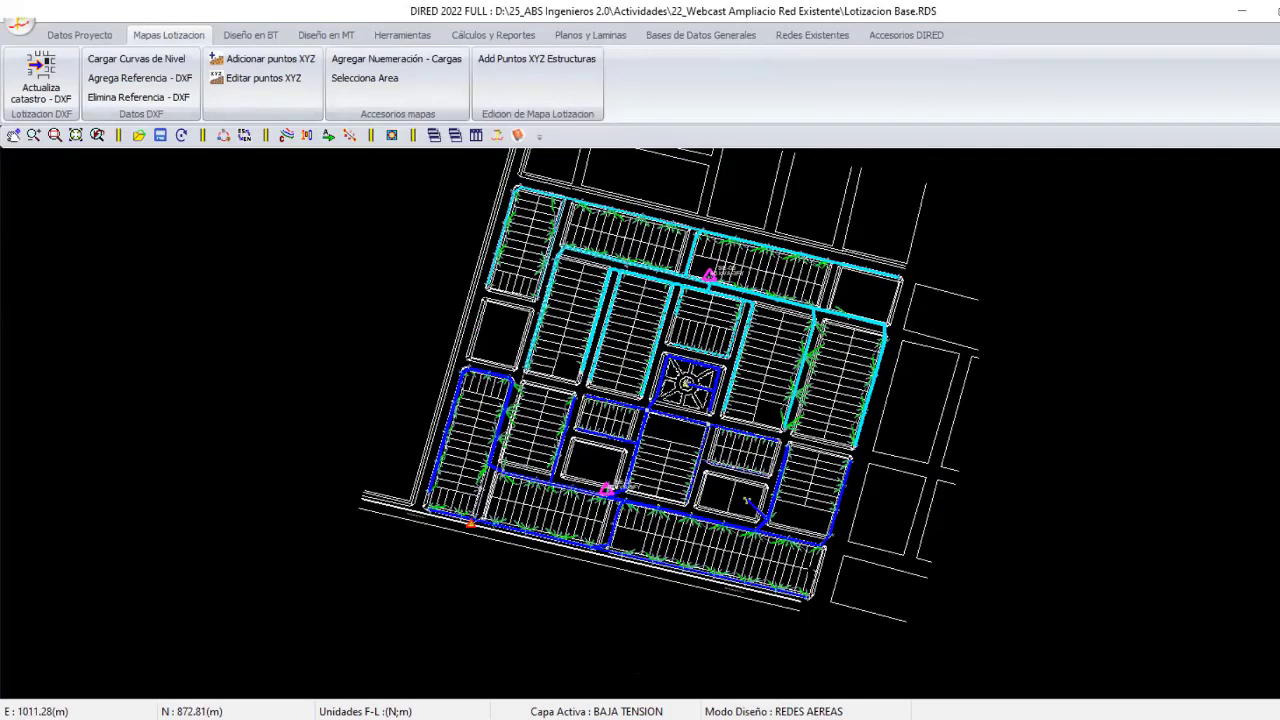
click(635, 712)
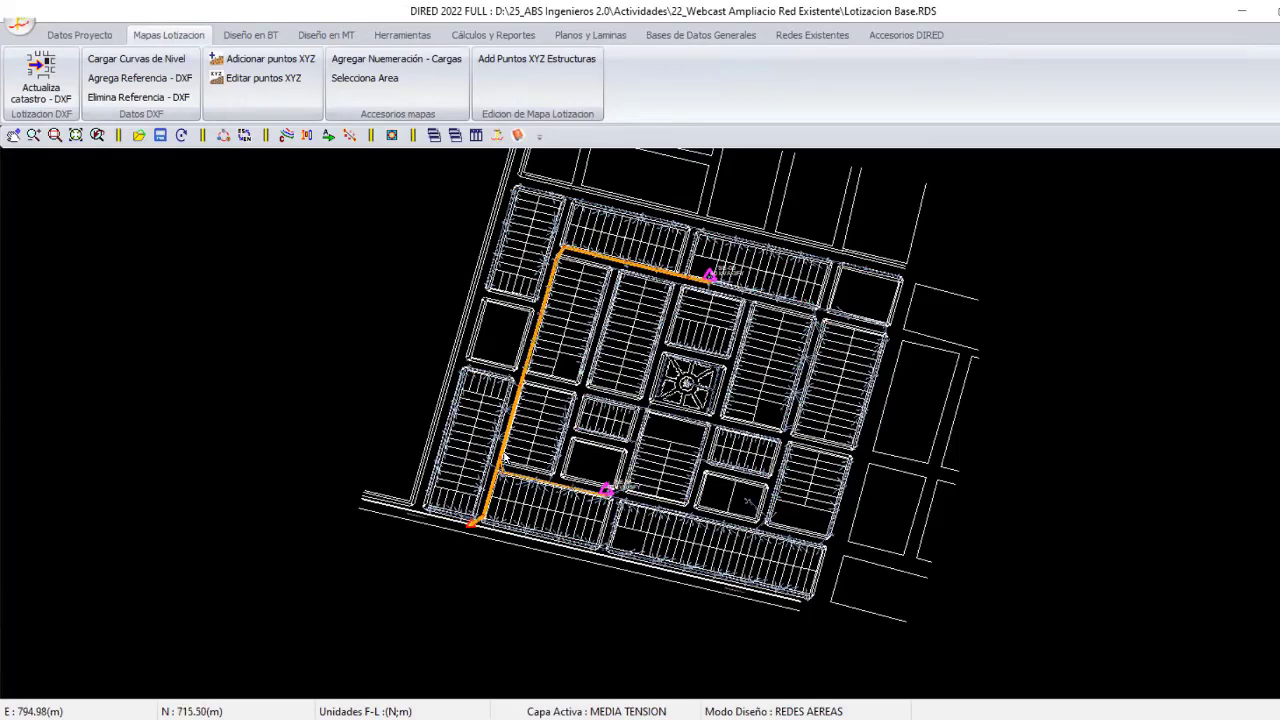
scroll(670, 486, up, 1)
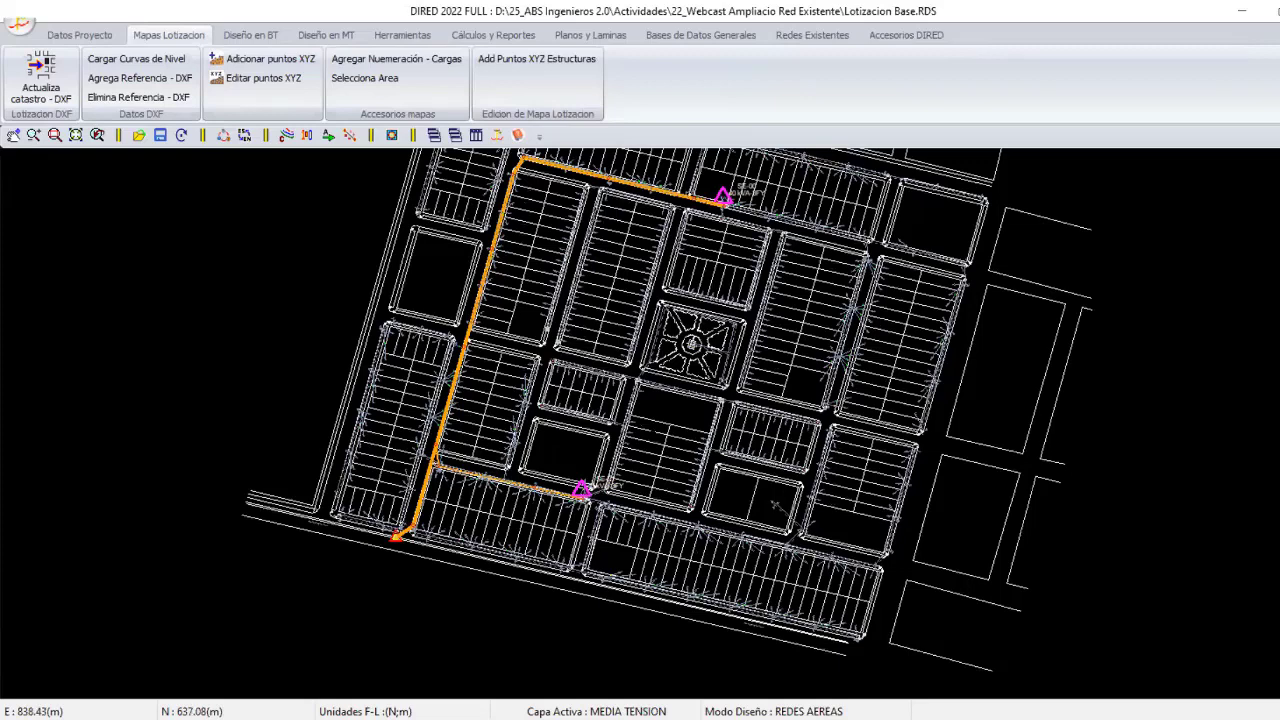
middle_drag(508, 451, 675, 429)
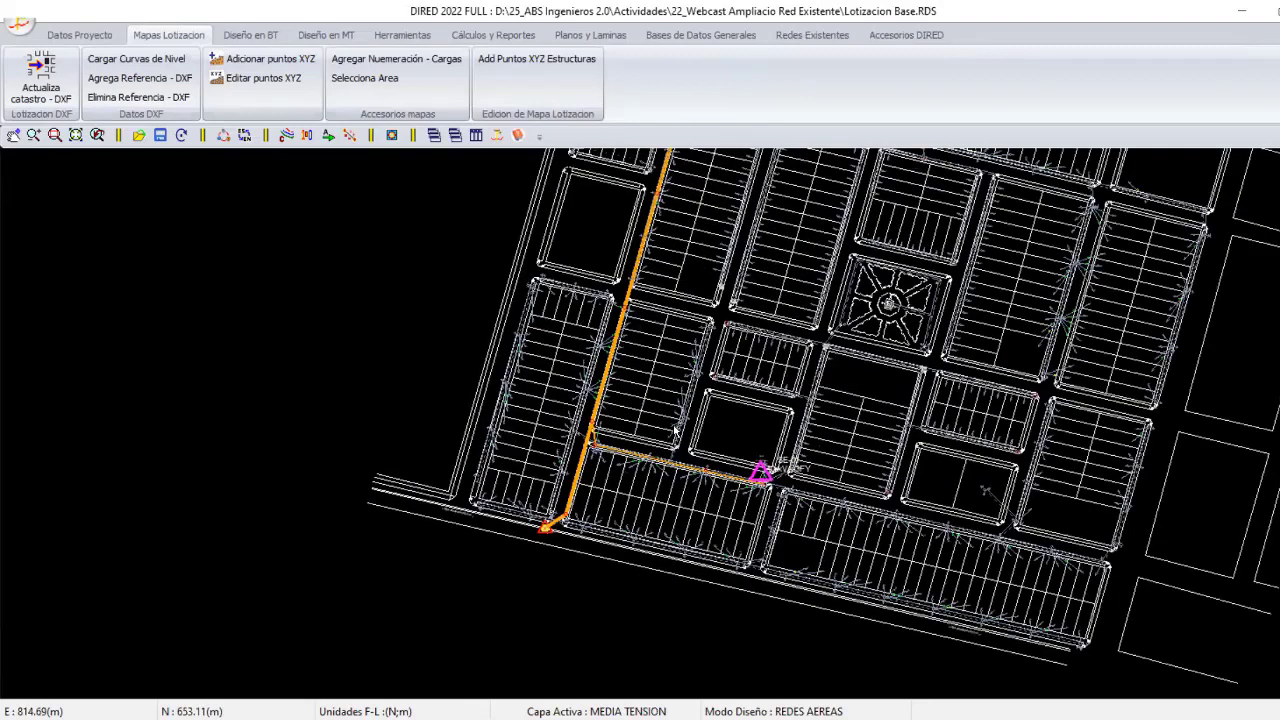
scroll(675, 431, up, 1)
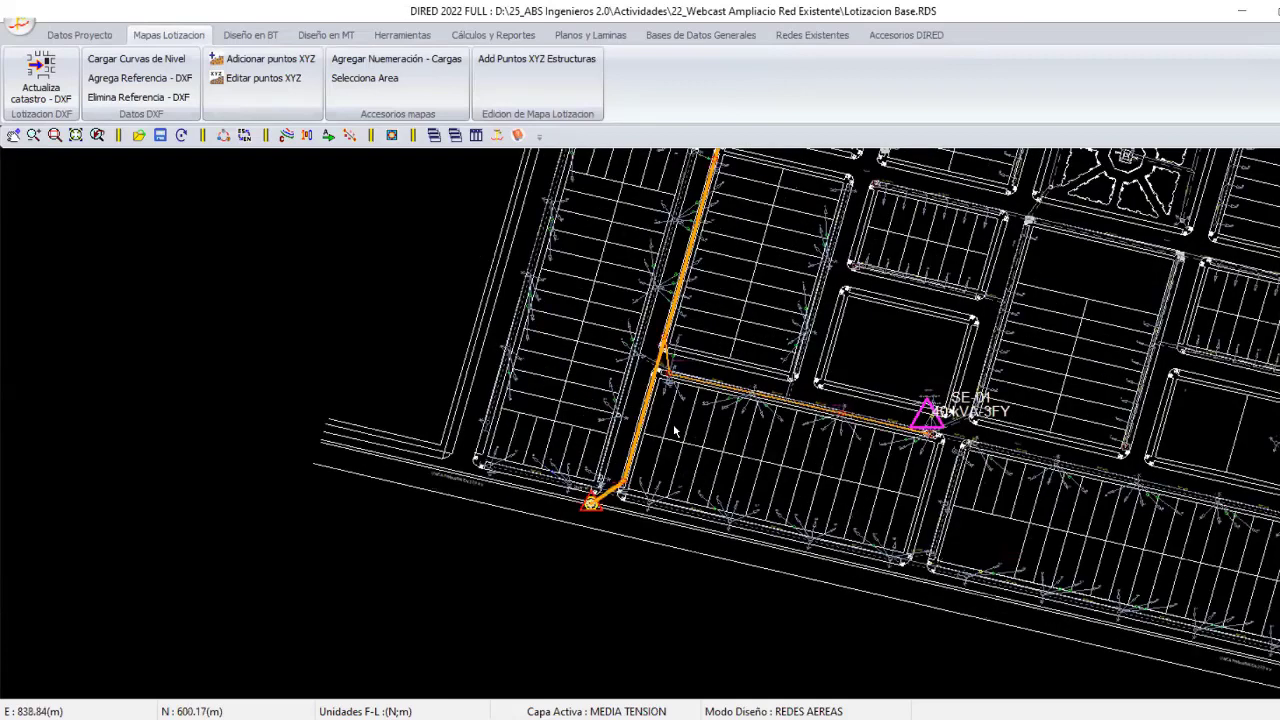
scroll(674, 431, up, 2)
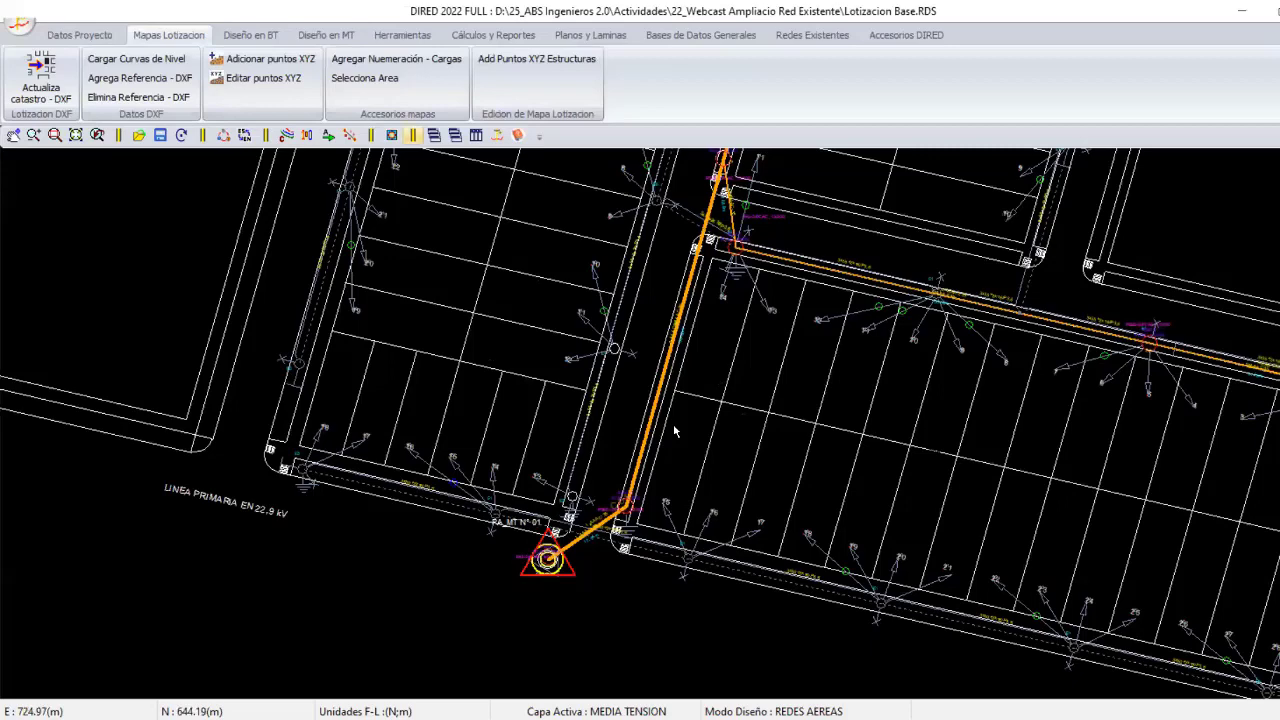
Enable Rutas Circuitos MT colouring in pink-red and apply it to the drawing.
click(378, 95)
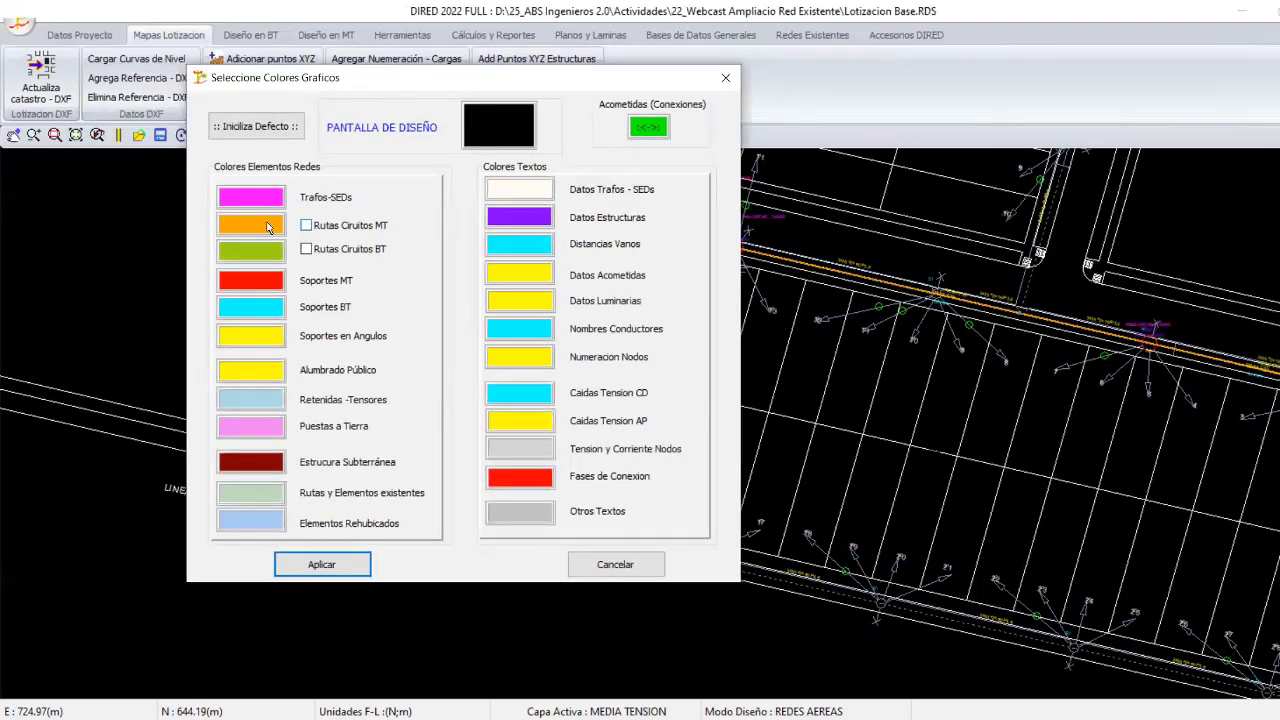
click(307, 226)
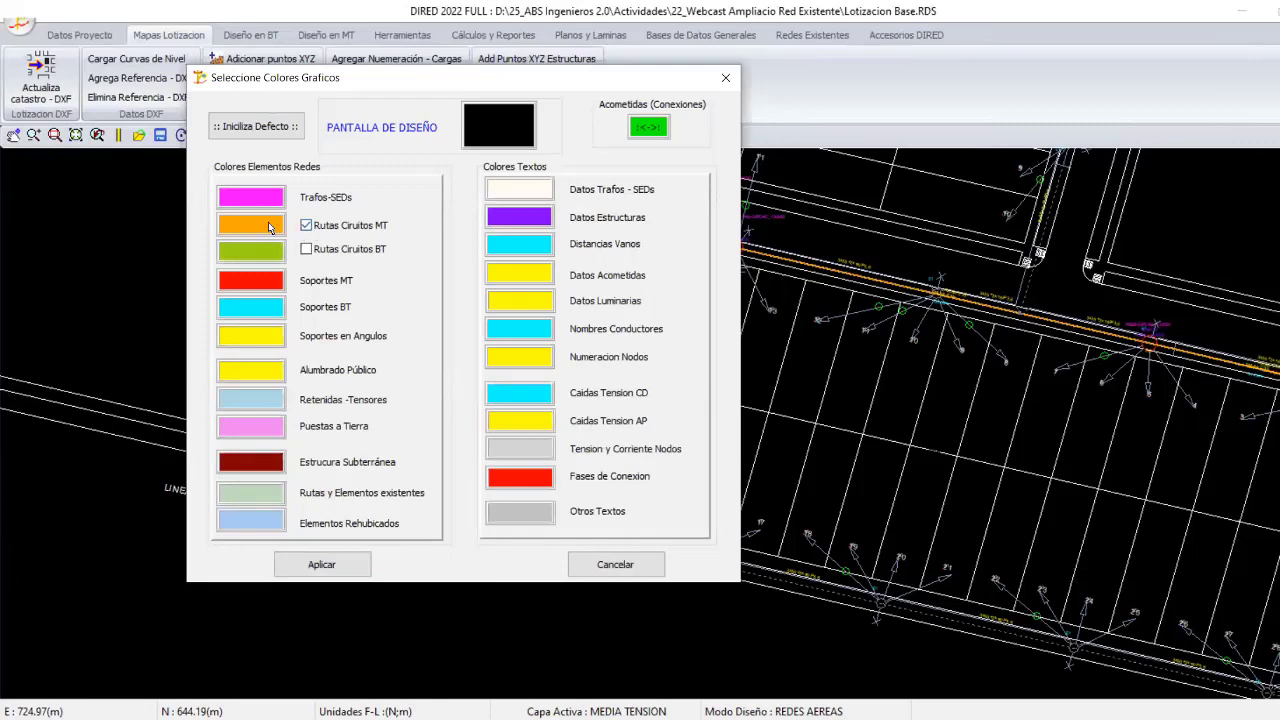
click(269, 228)
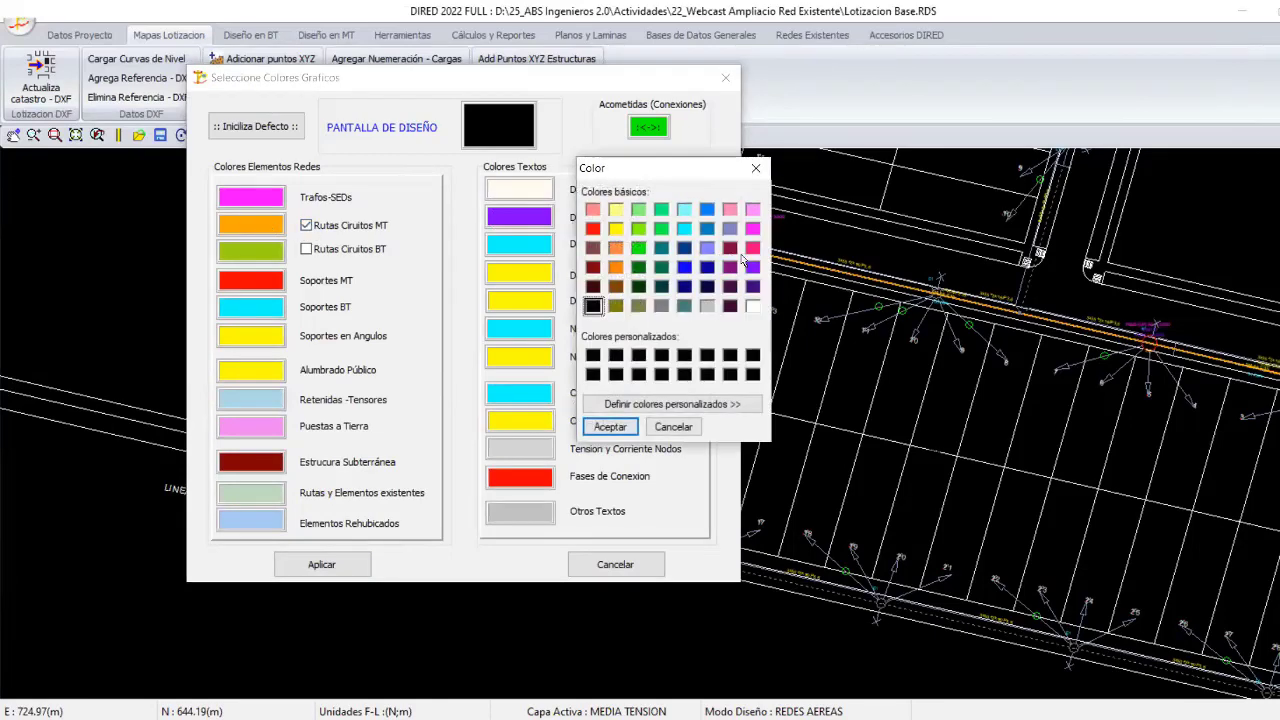
click(752, 247)
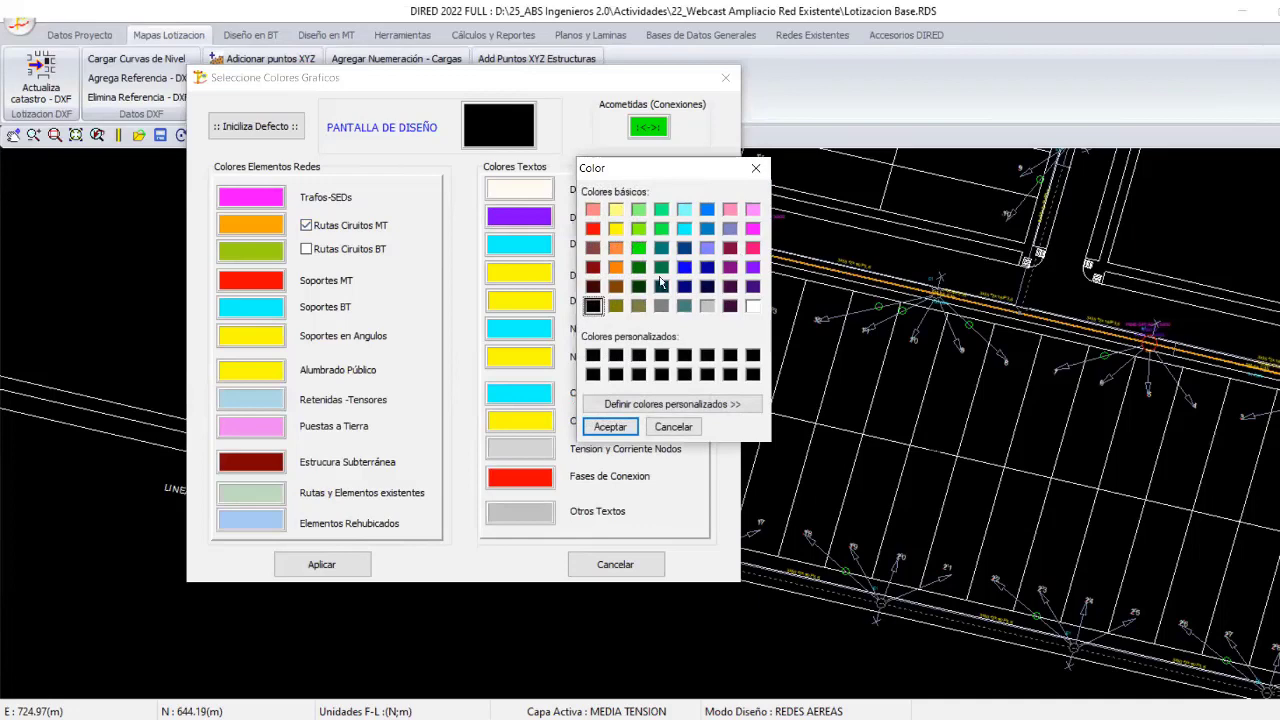
click(605, 427)
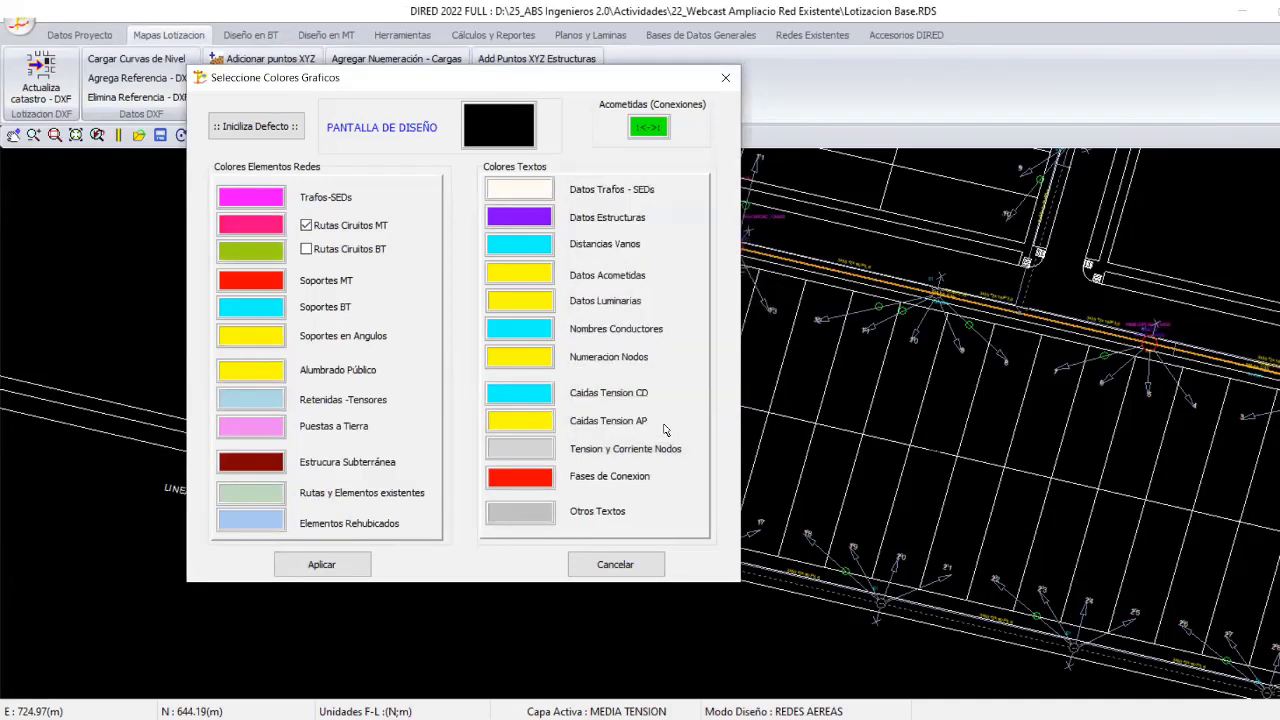
key(Return)
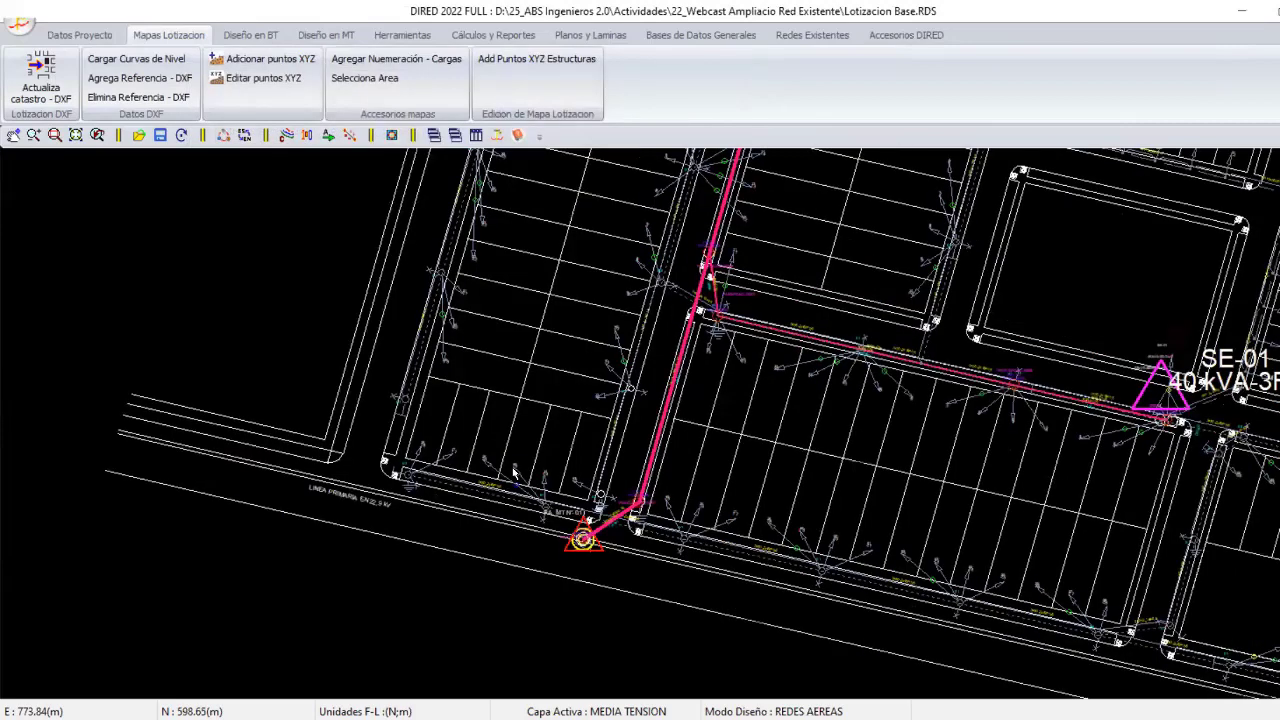
scroll(527, 264, down, 2)
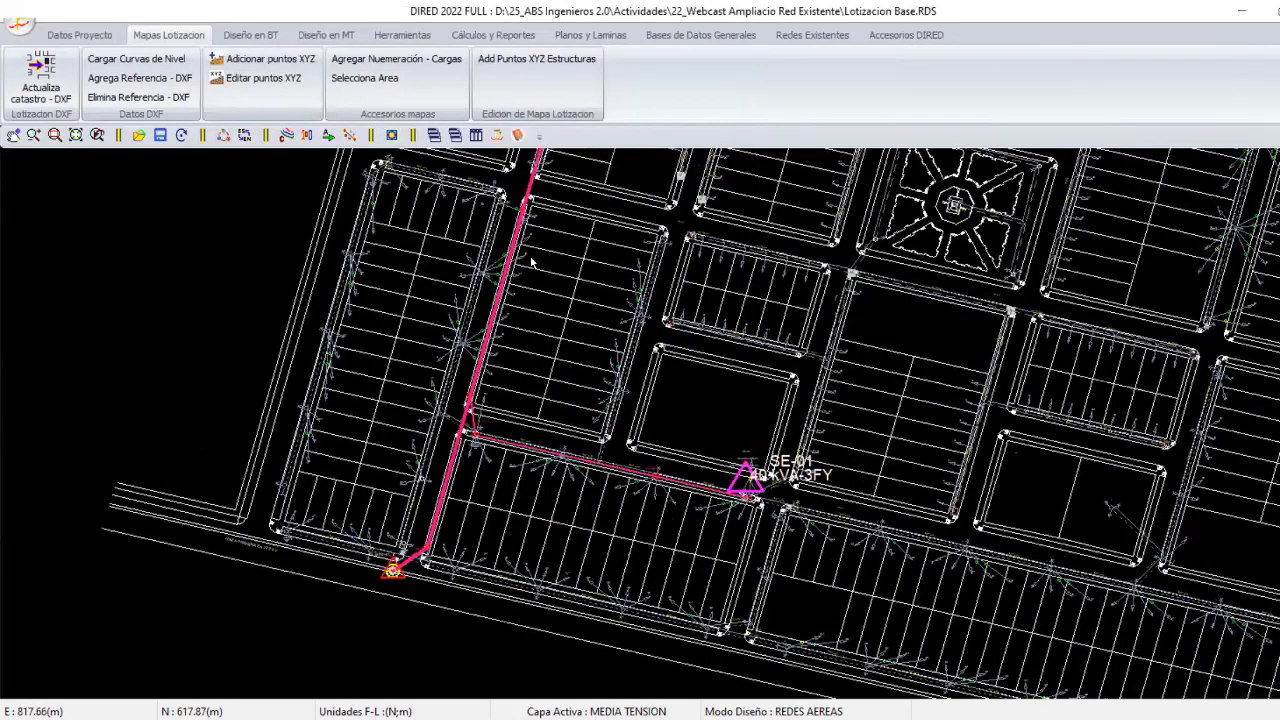
middle_drag(531, 261, 501, 447)
scroll(501, 447, down, 1)
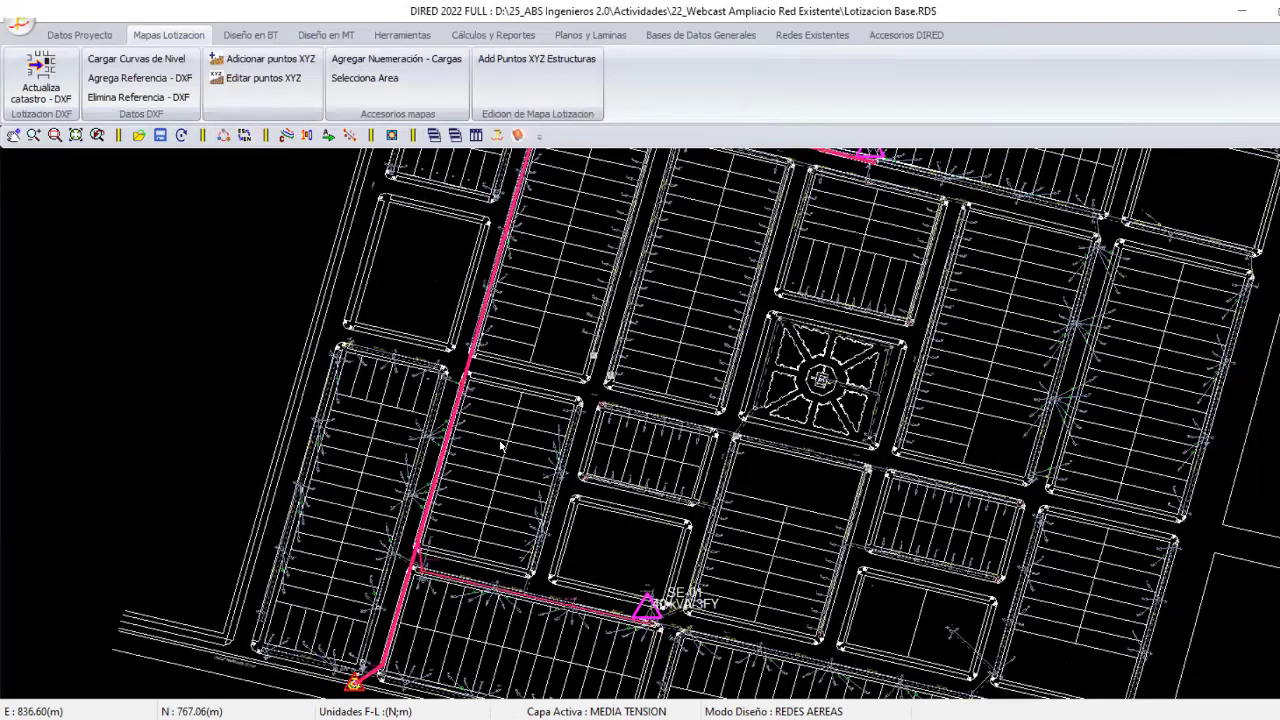
middle_drag(677, 581, 642, 460)
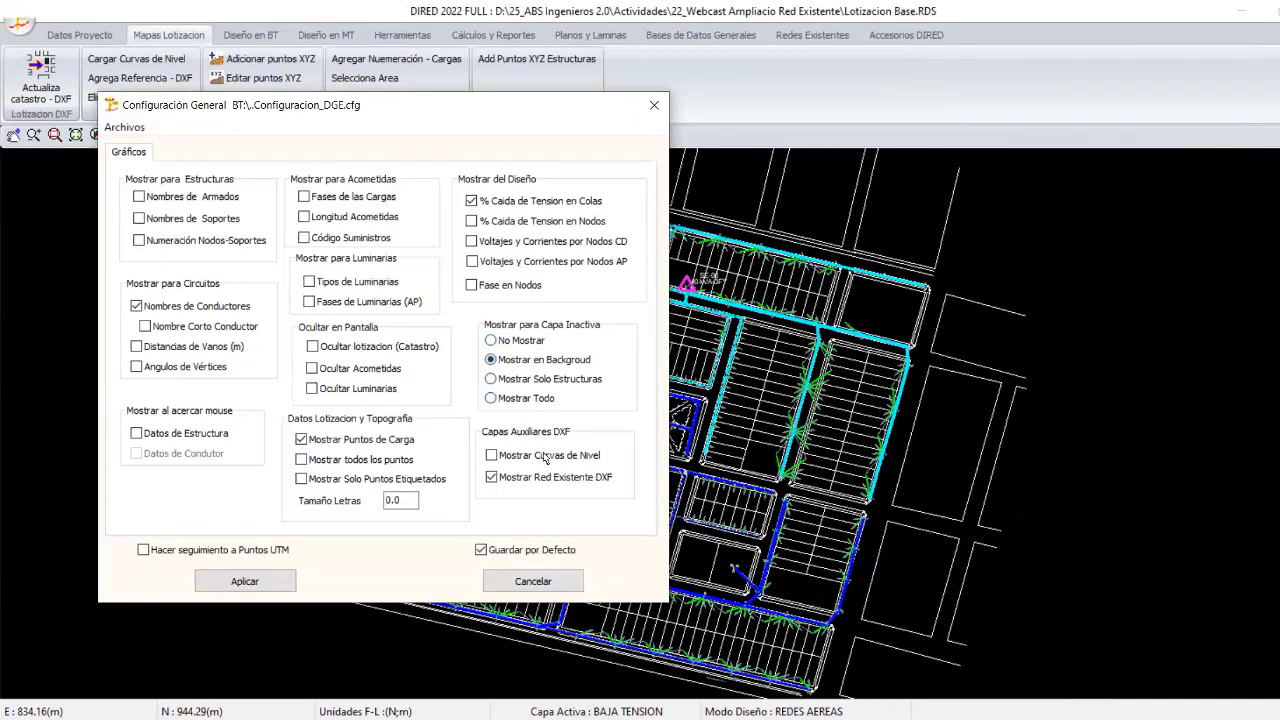
Recentre the subdivision and turn off the MT route display, leaving only BT circuits.
key(Escape)
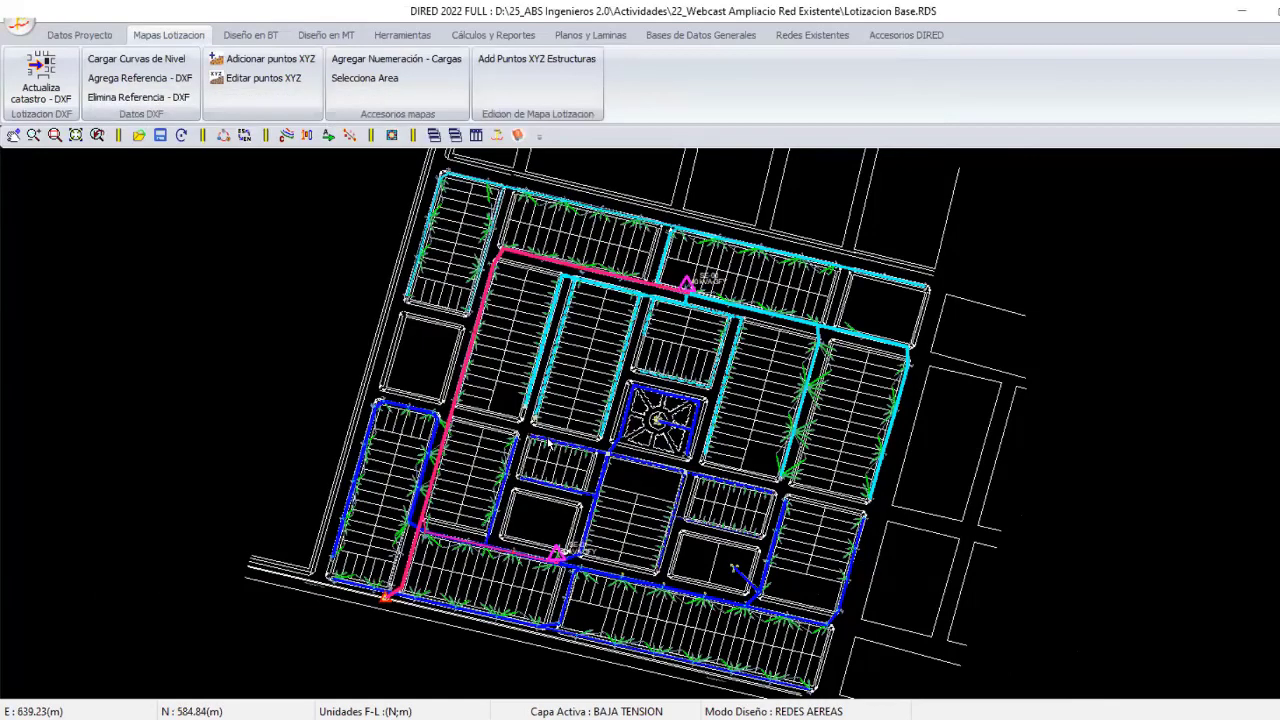
middle_drag(548, 442, 568, 380)
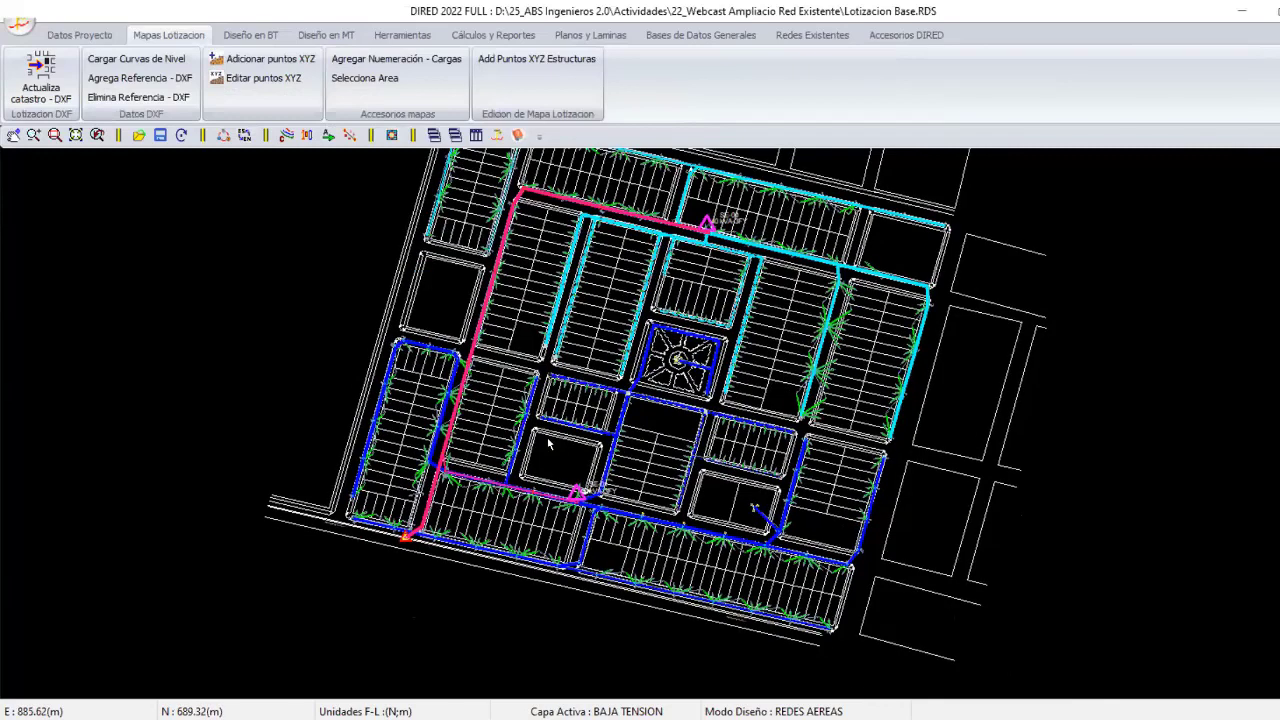
middle_drag(620, 551, 630, 517)
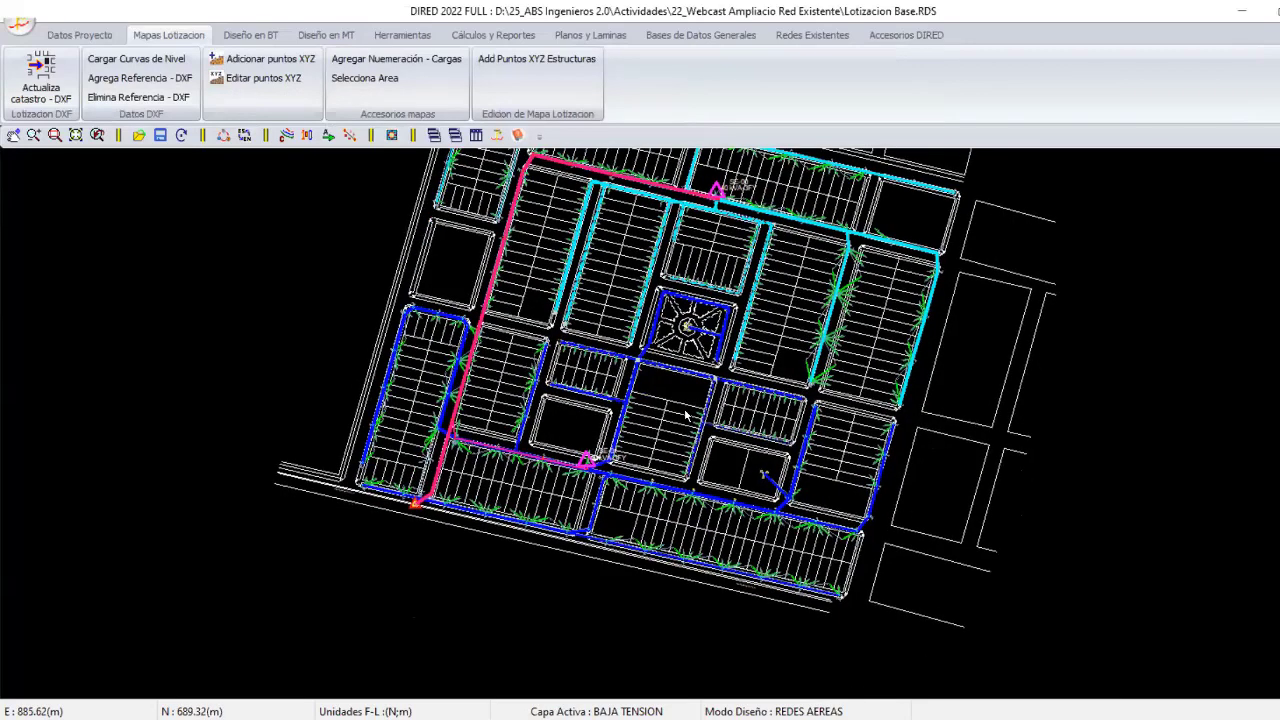
middle_drag(686, 416, 712, 498)
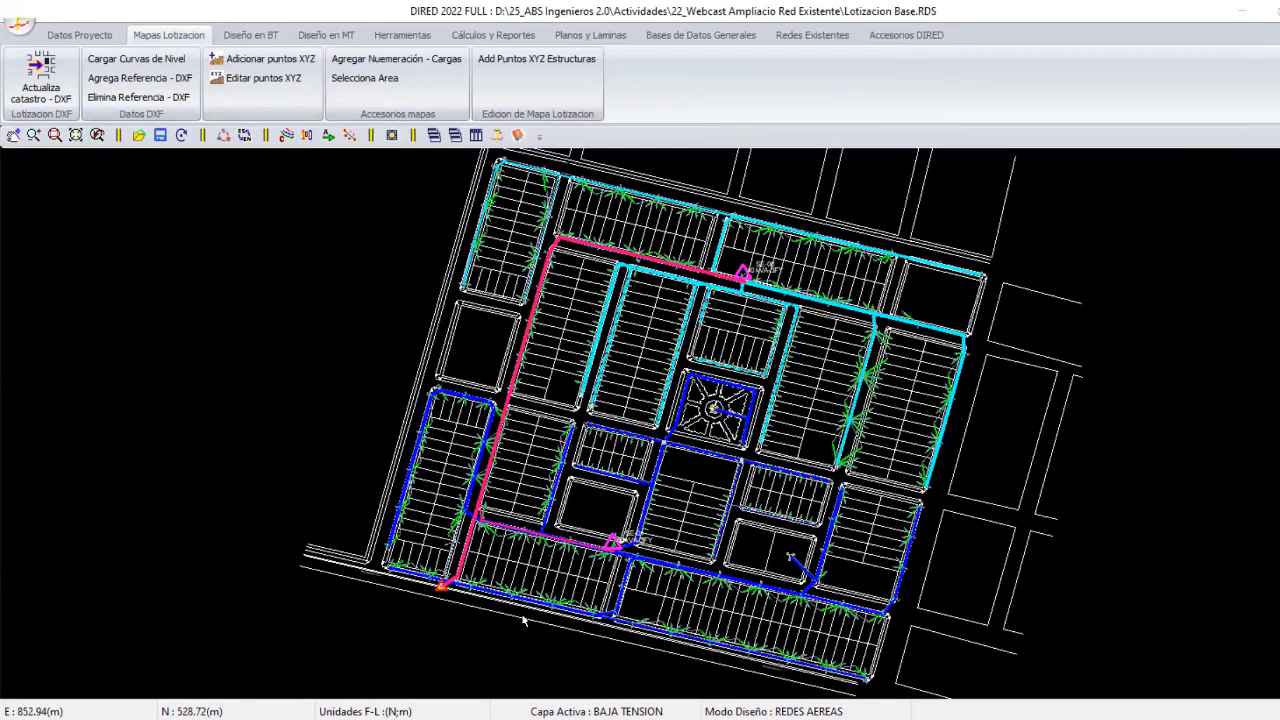
click(286, 134)
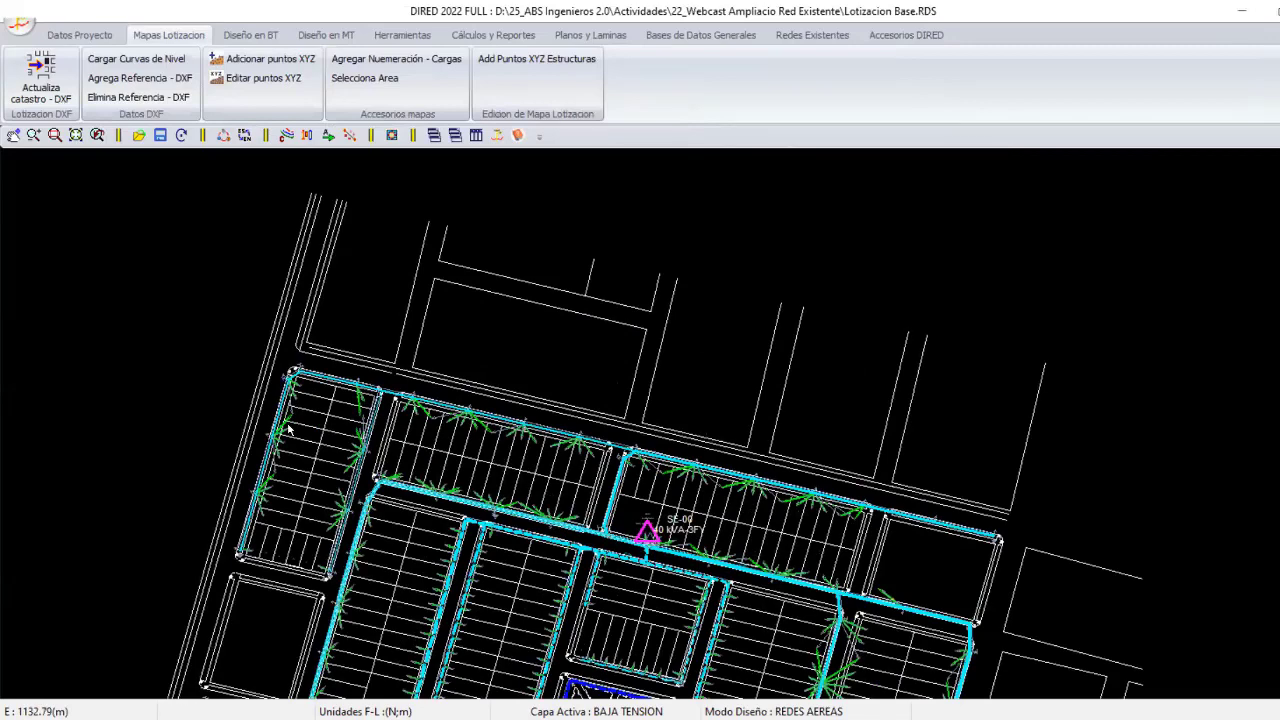
scroll(287, 428, down, 3)
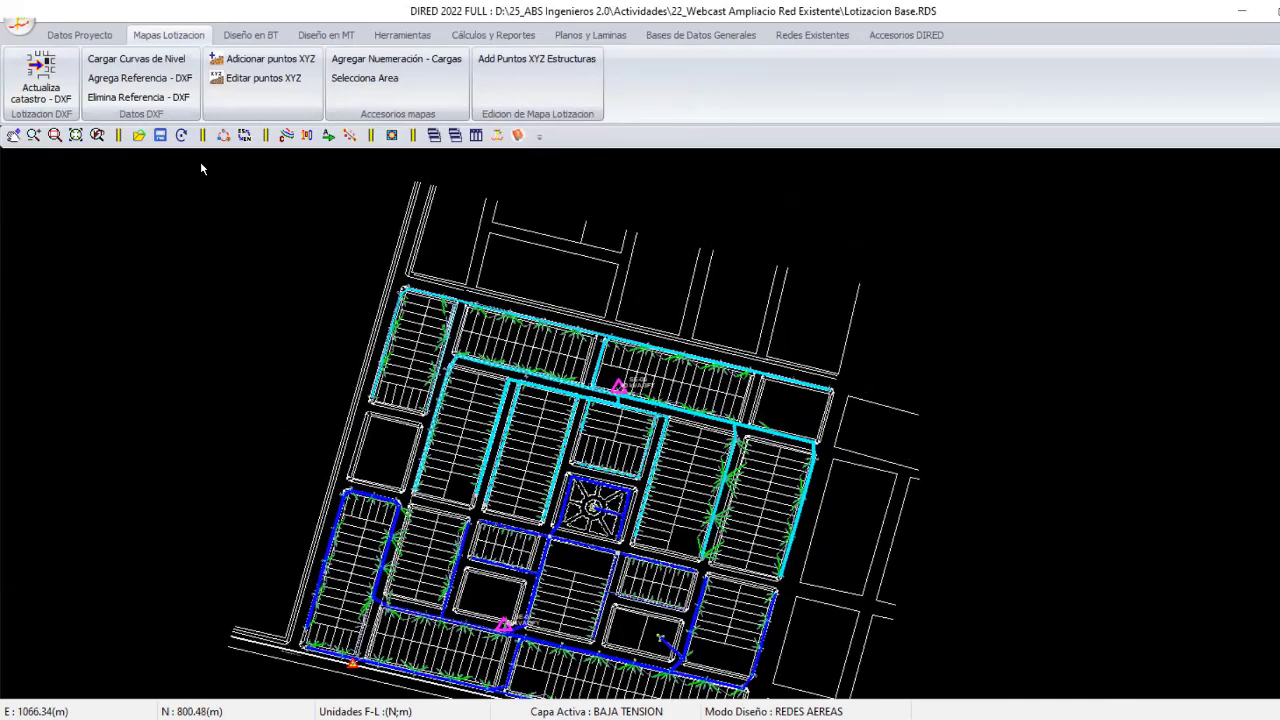
Load Ampliacion Lotizacion through Actualiza catastro - DXF, confirming replacement of the current cadastre.
click(37, 80)
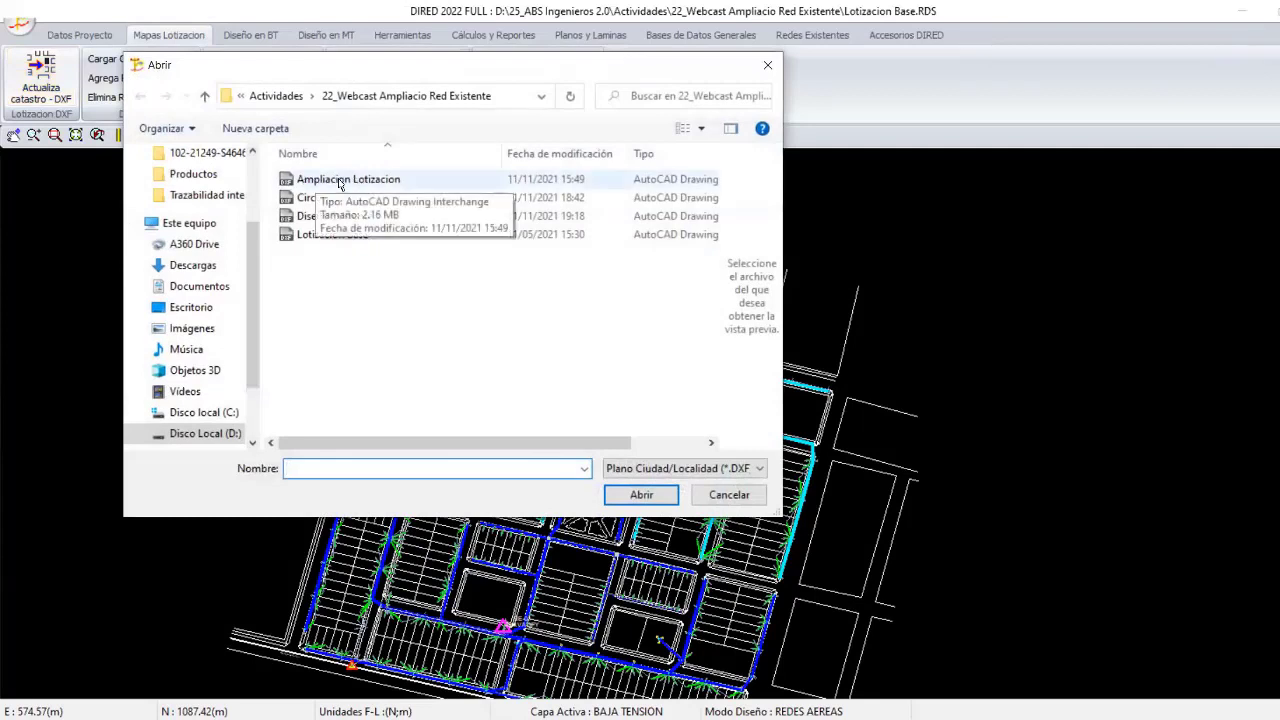
mouse_move(400, 181)
click(424, 184)
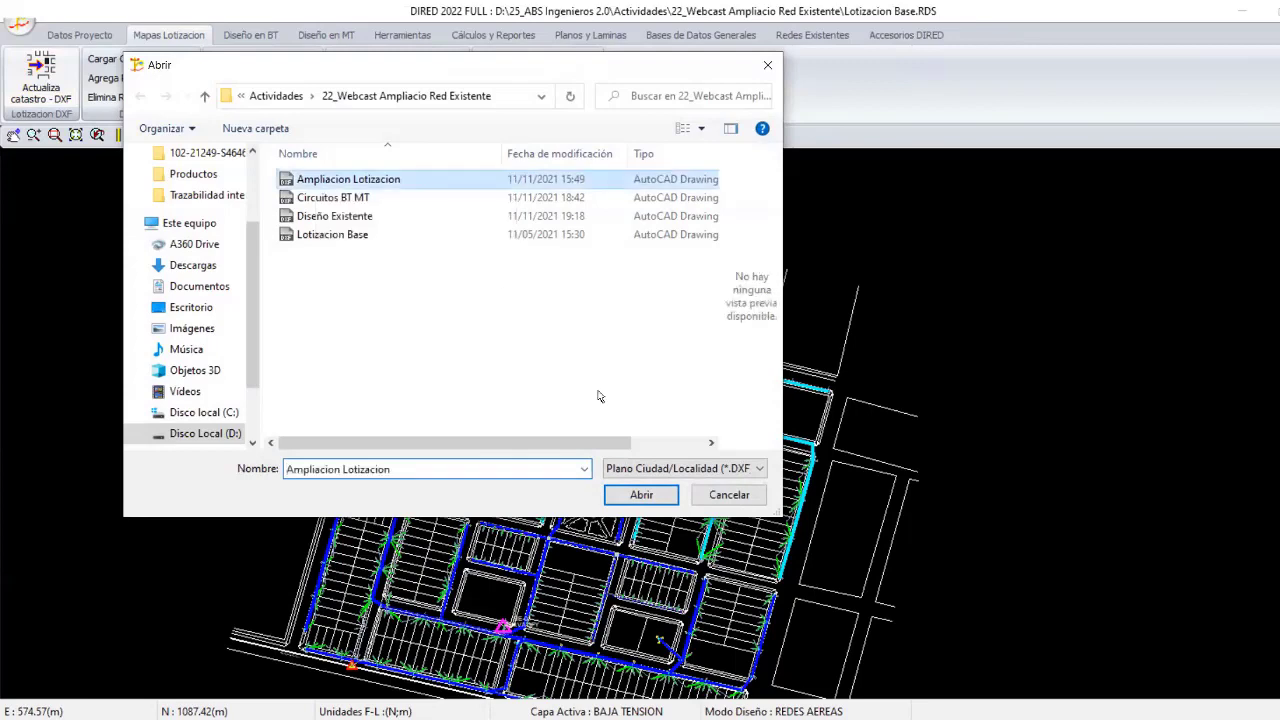
click(640, 495)
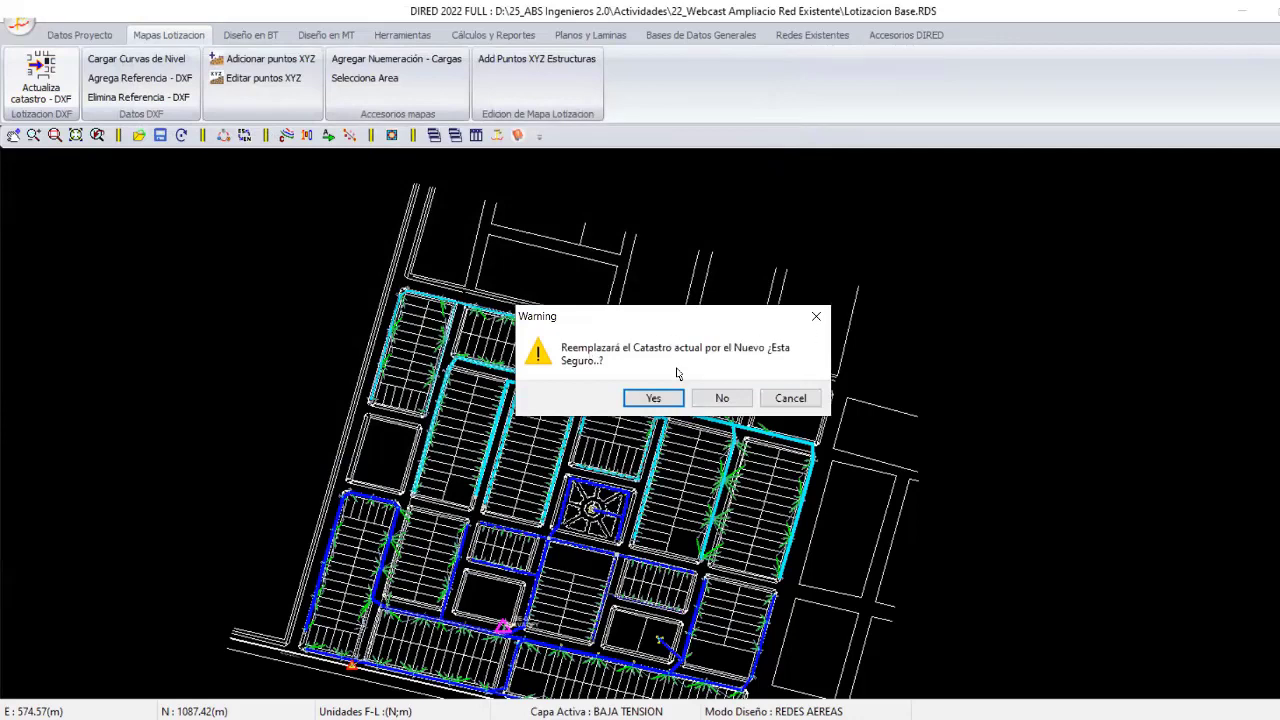
click(655, 398)
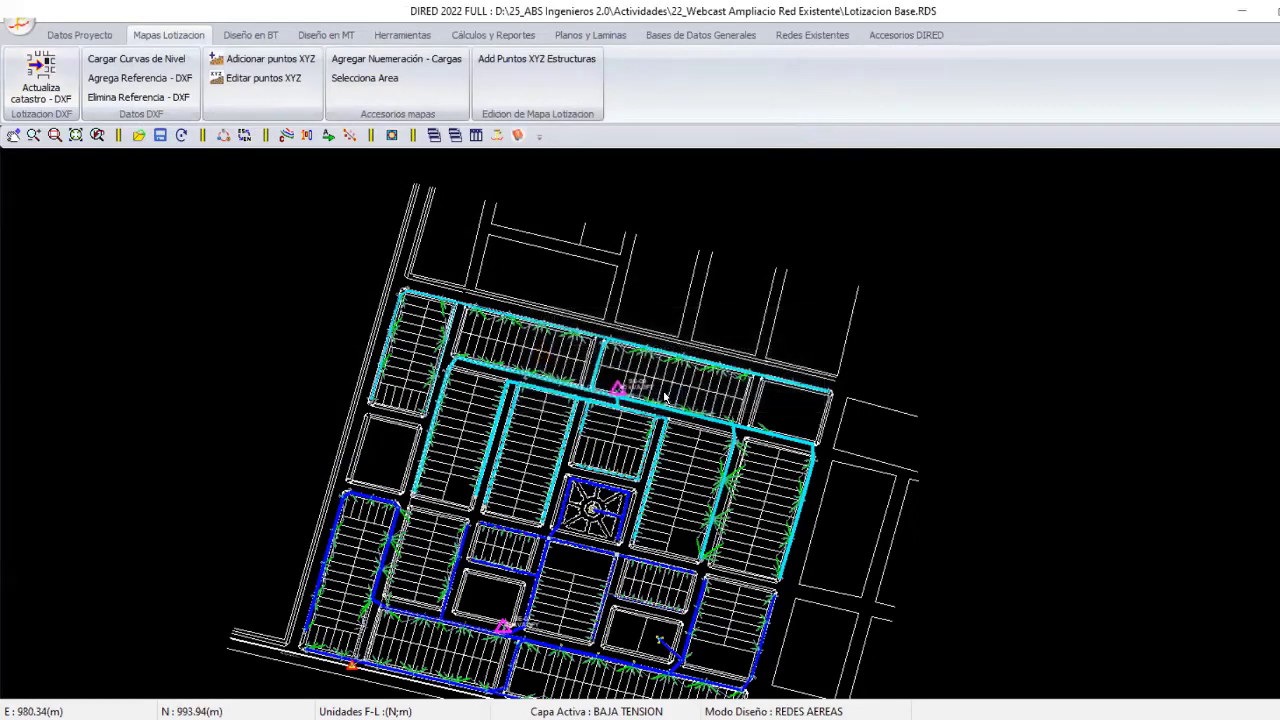
scroll(783, 360, up, 2)
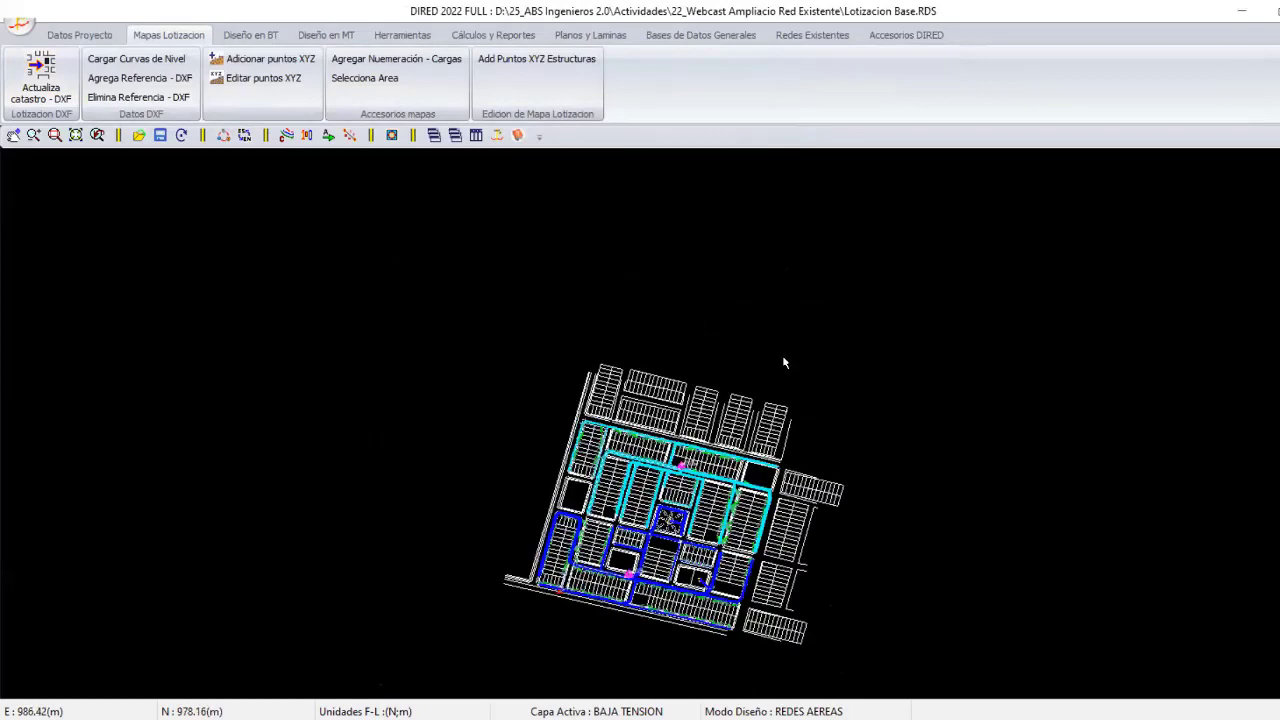
scroll(785, 362, up, 2)
scroll(648, 332, up, 1)
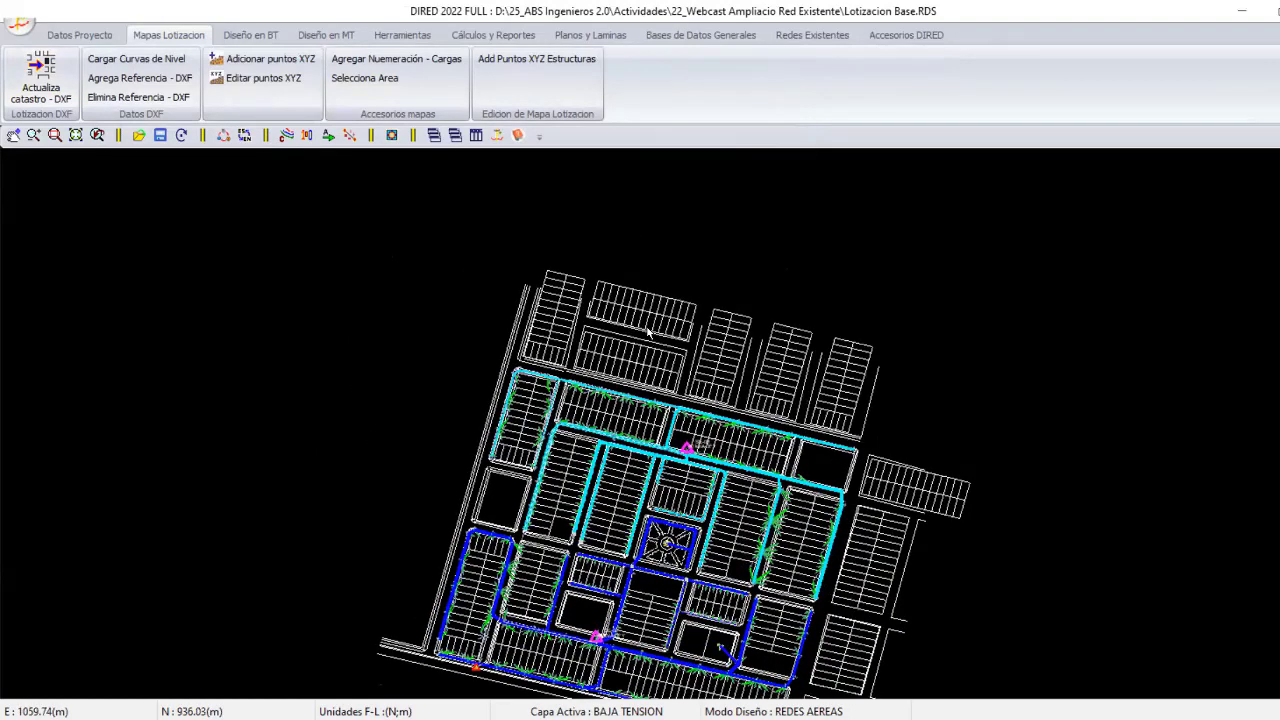
scroll(732, 400, up, 2)
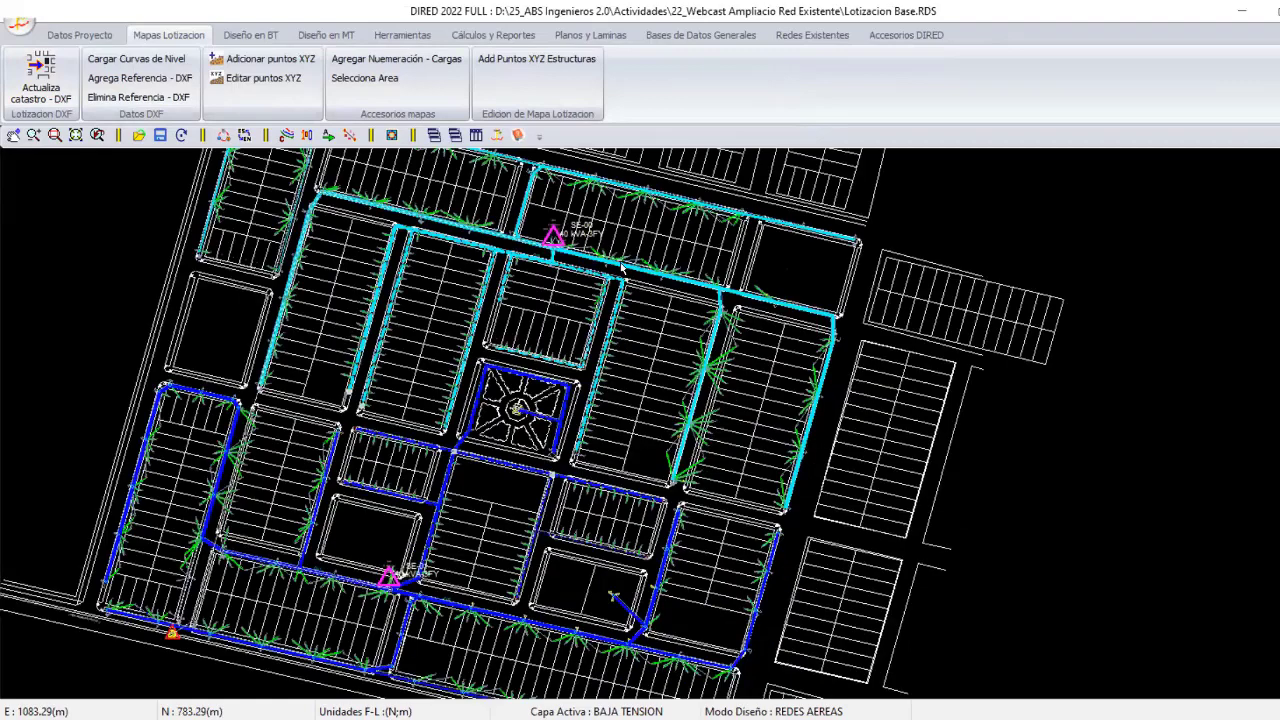
scroll(594, 198, down, 2)
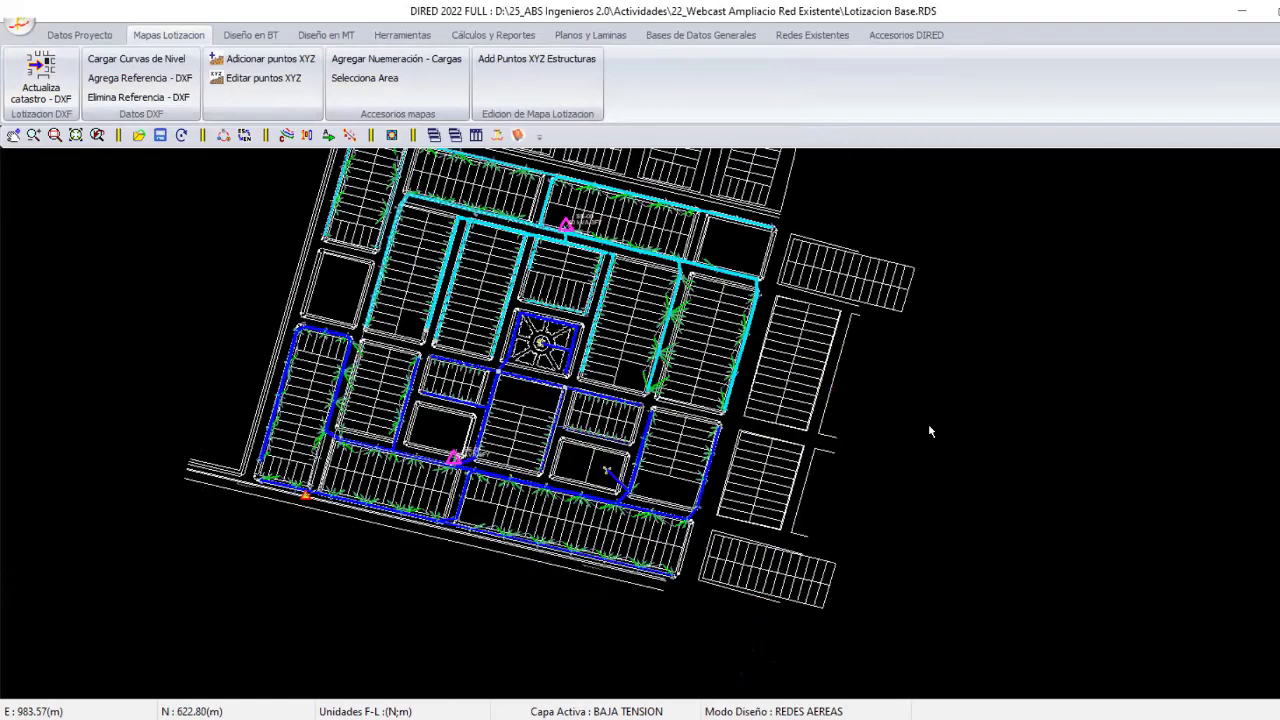
scroll(265, 358, up, 1)
scroll(265, 358, up, 1)
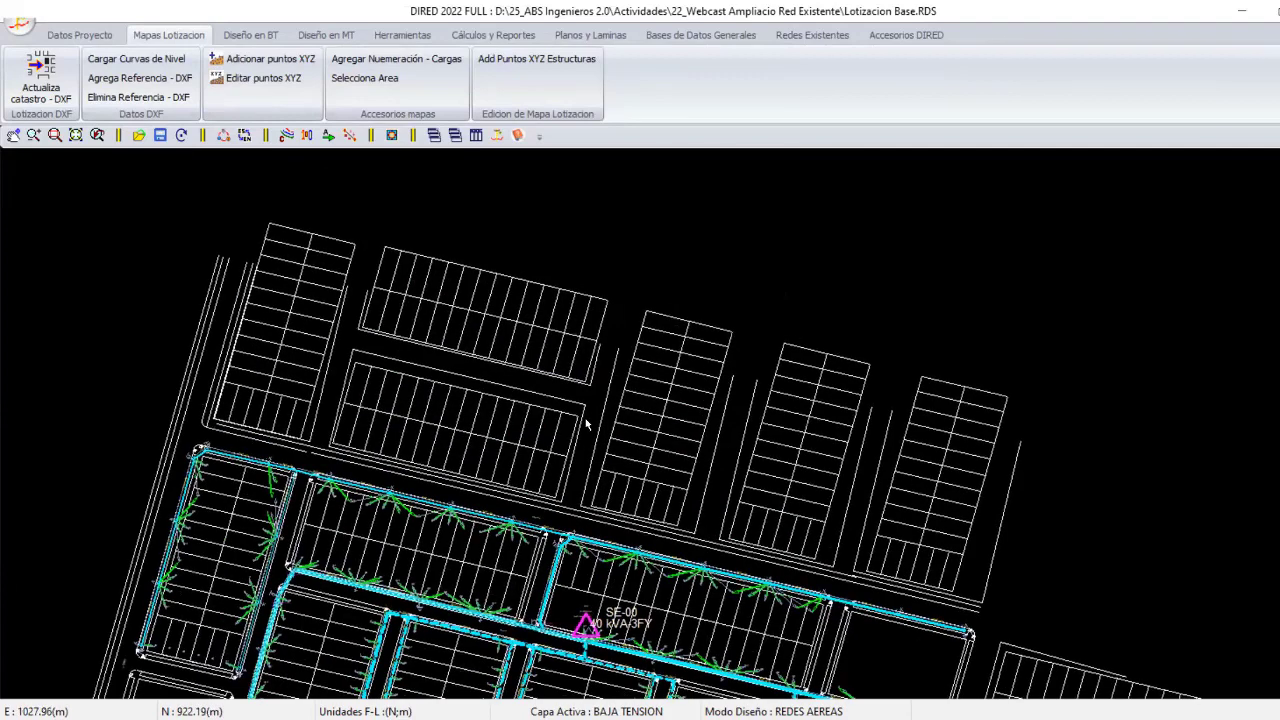
middle_drag(587, 425, 565, 355)
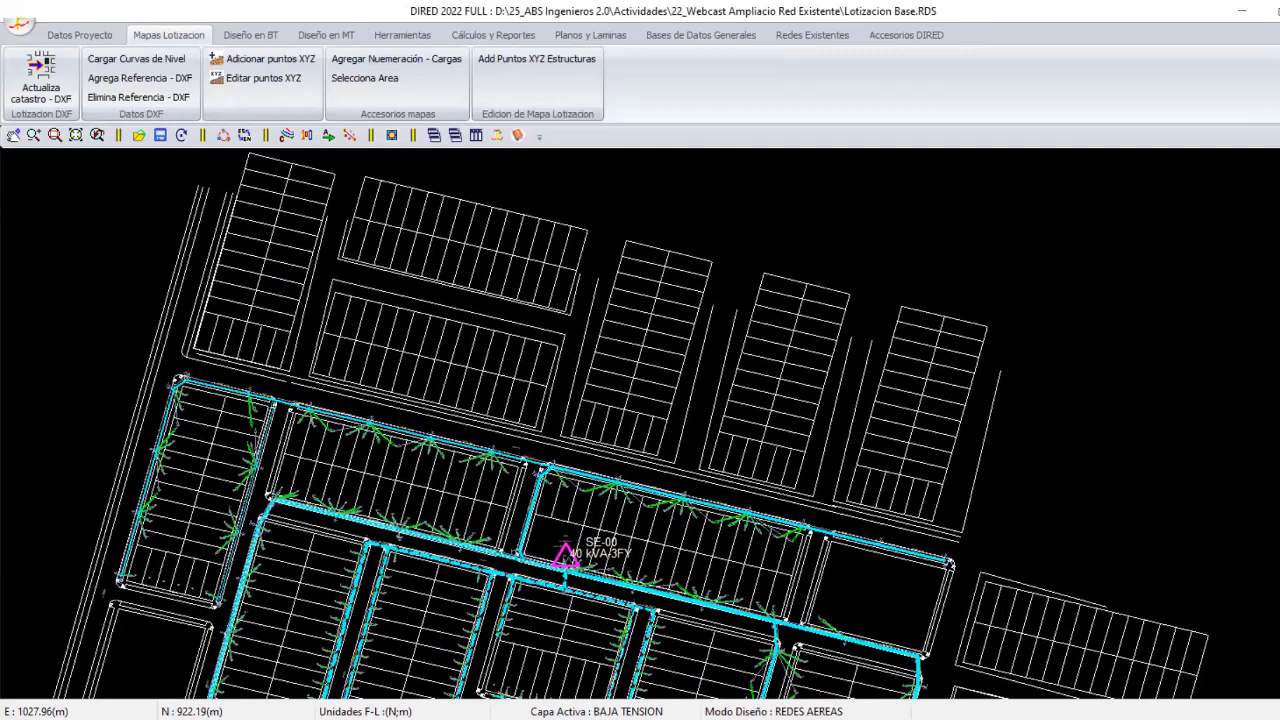
scroll(578, 409, up, 1)
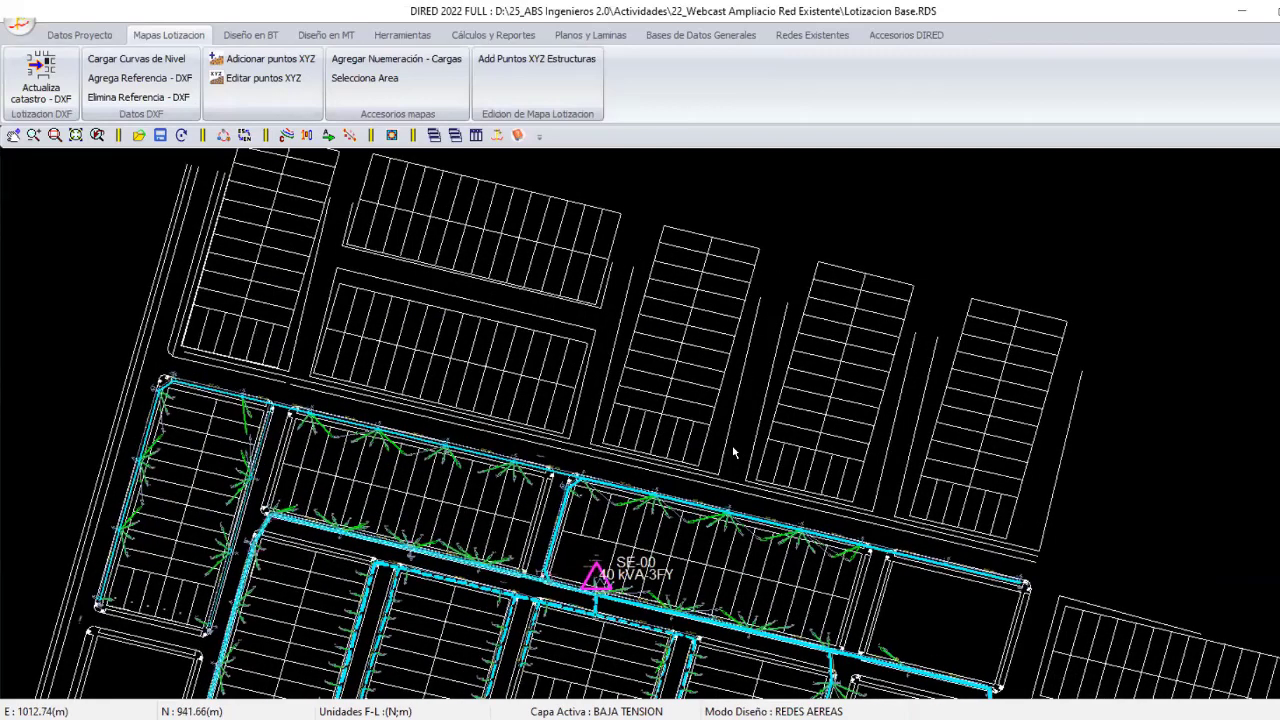
middle_drag(429, 329, 431, 343)
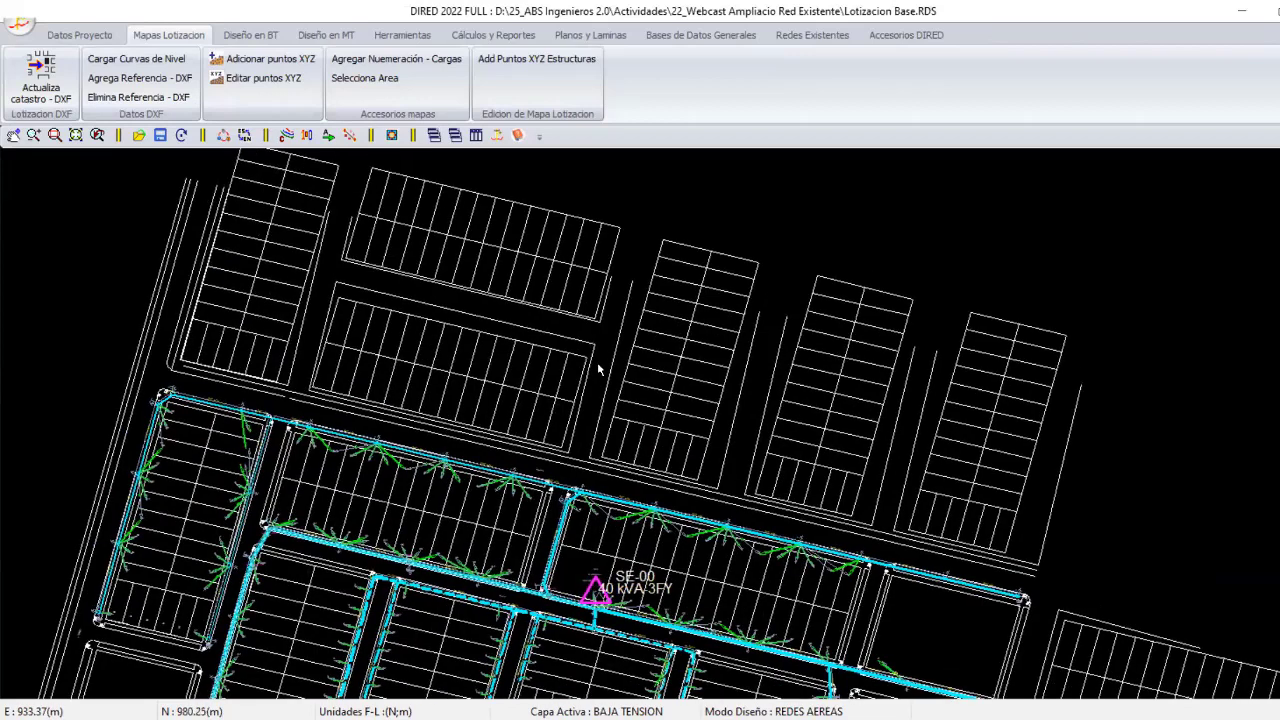
scroll(610, 413, up, 2)
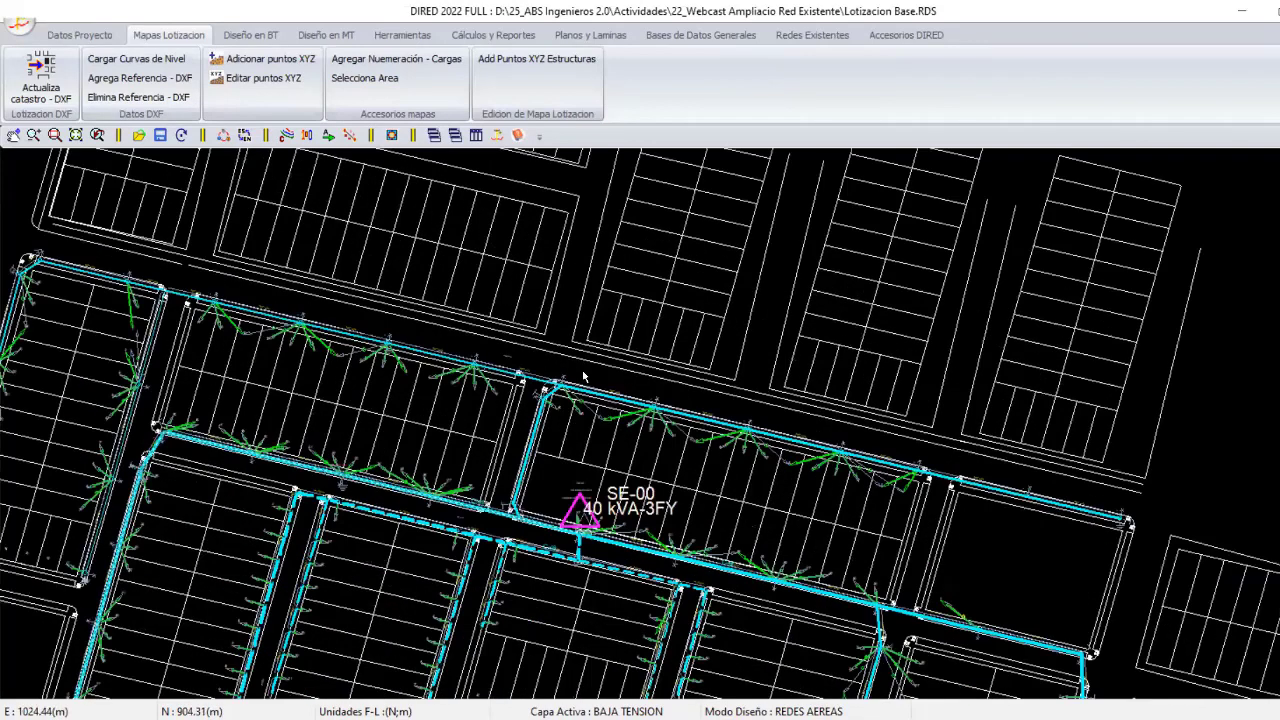
scroll(584, 376, up, 3)
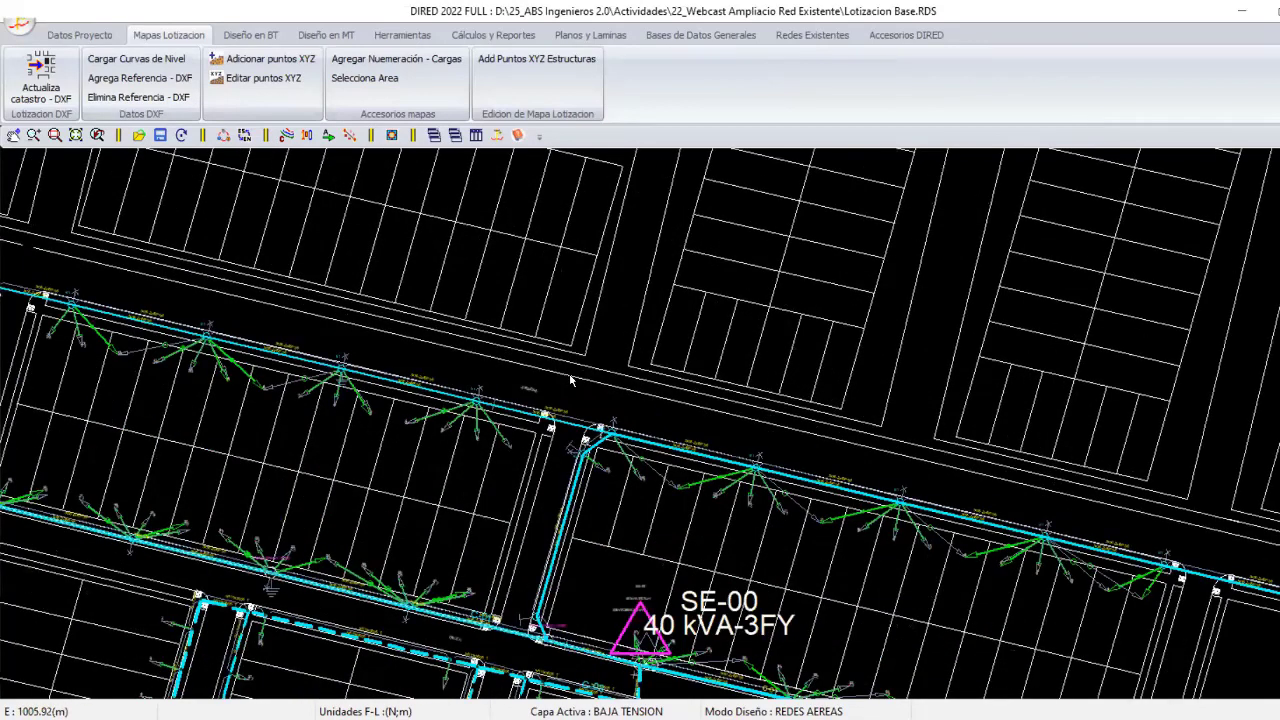
scroll(692, 508, up, 2)
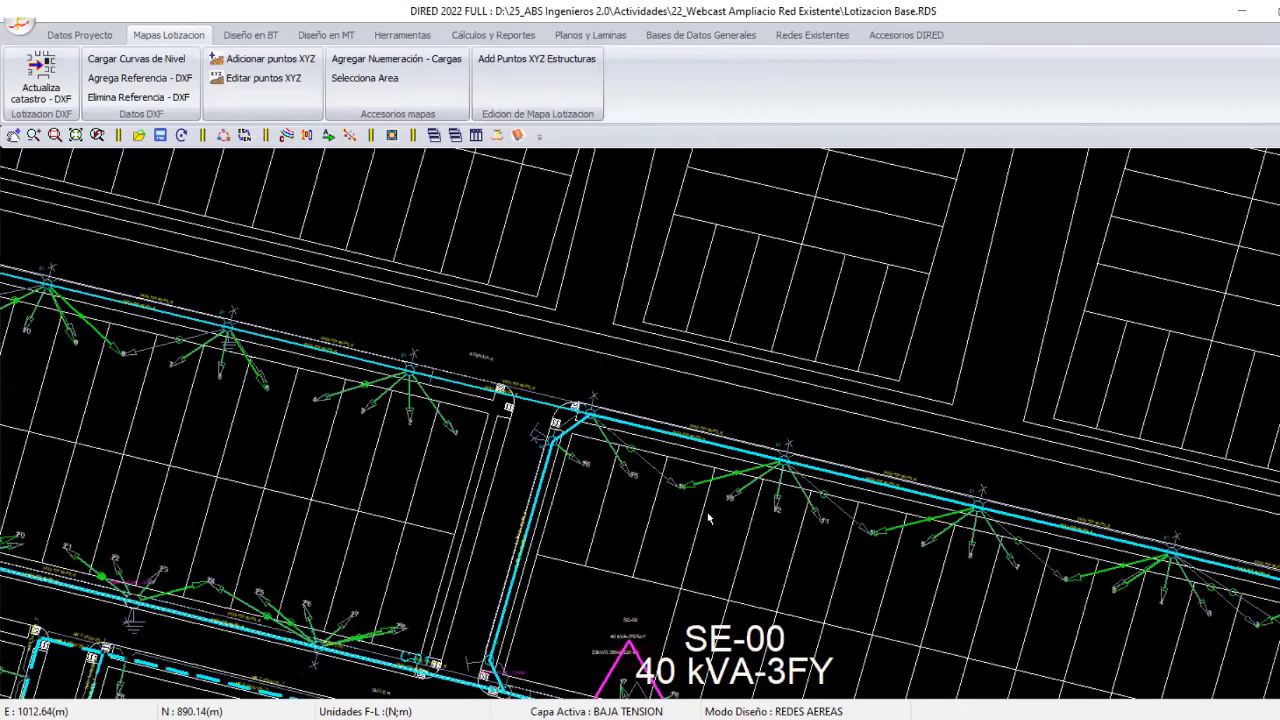
scroll(802, 380, down, 3)
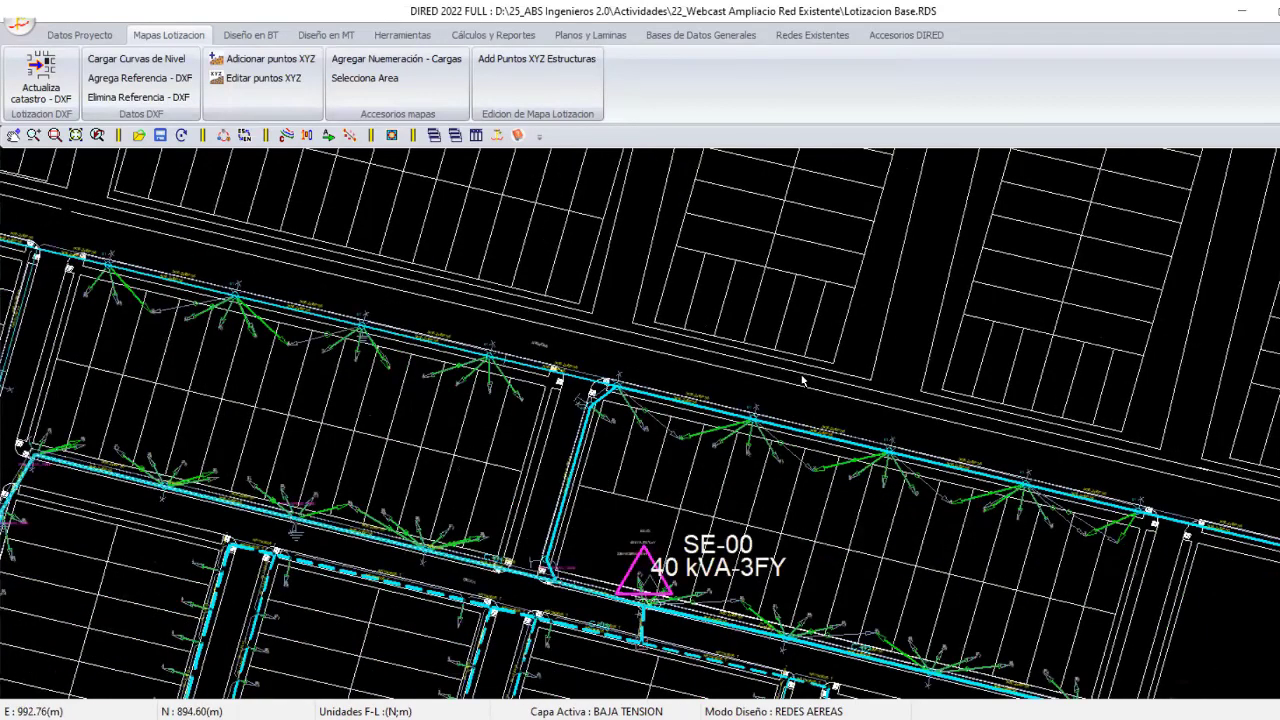
scroll(802, 380, up, 3)
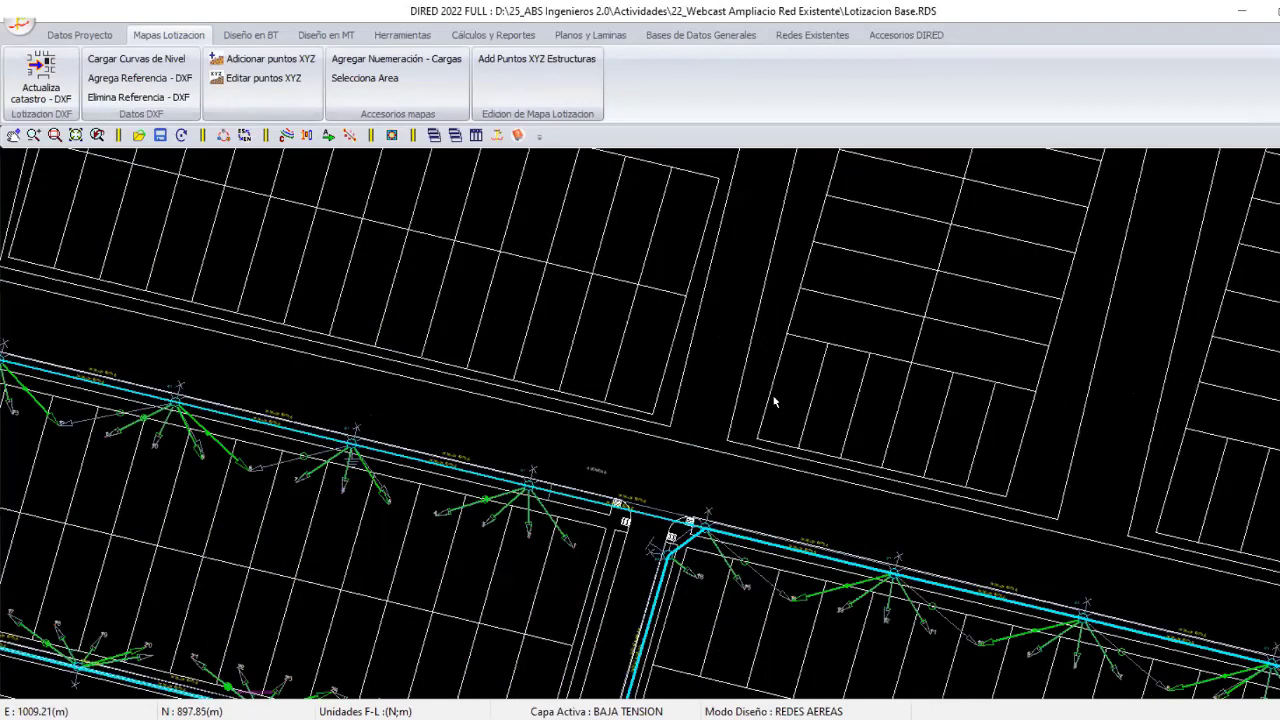
scroll(774, 401, up, 1)
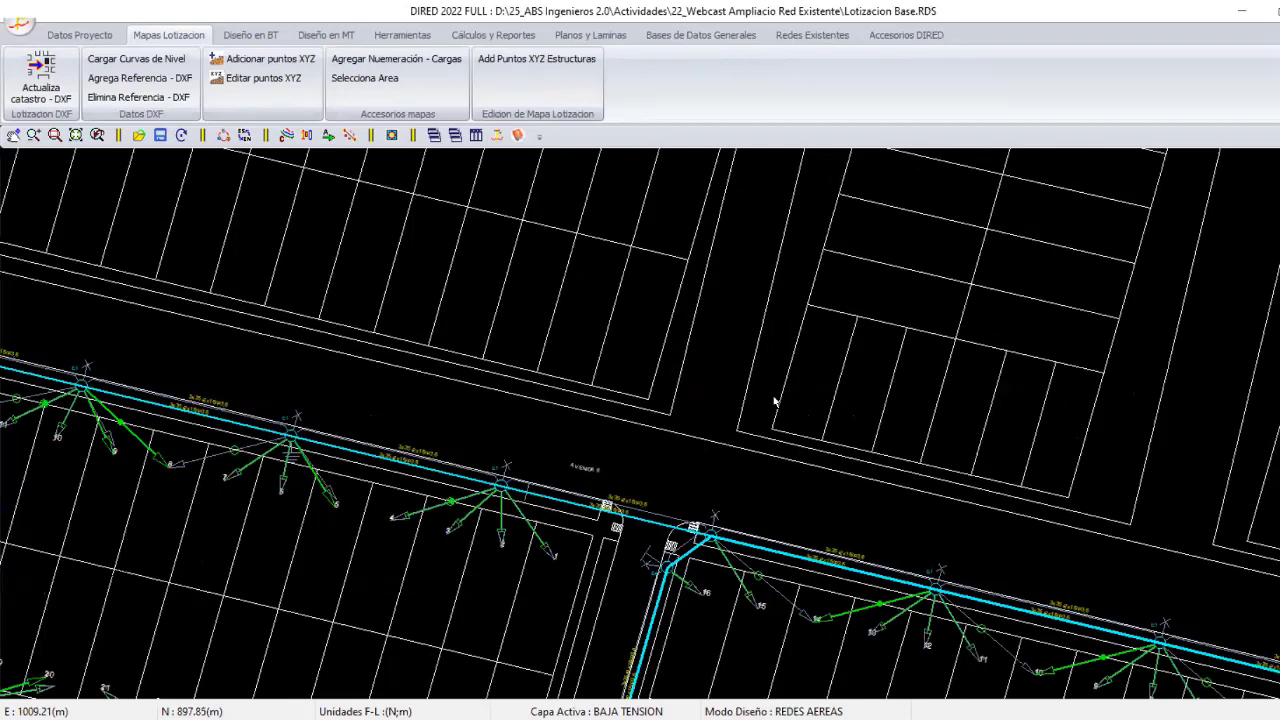
scroll(774, 401, down, 3)
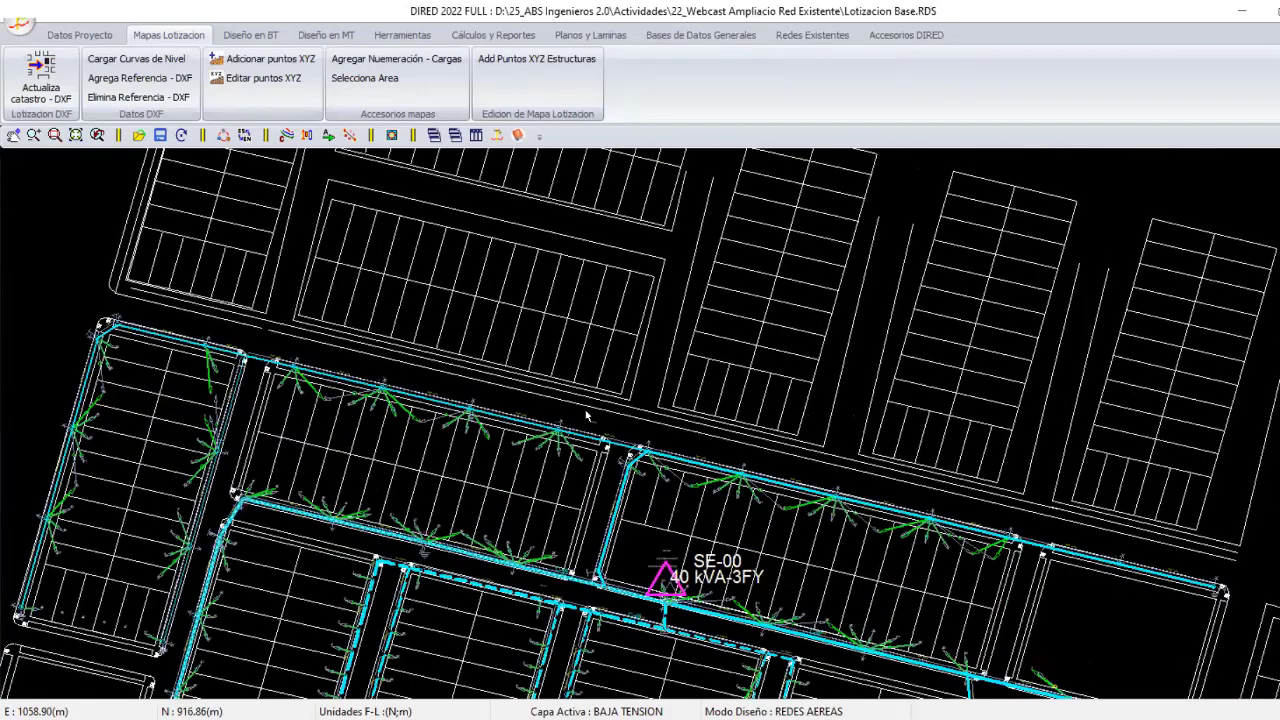
middle_drag(587, 416, 699, 529)
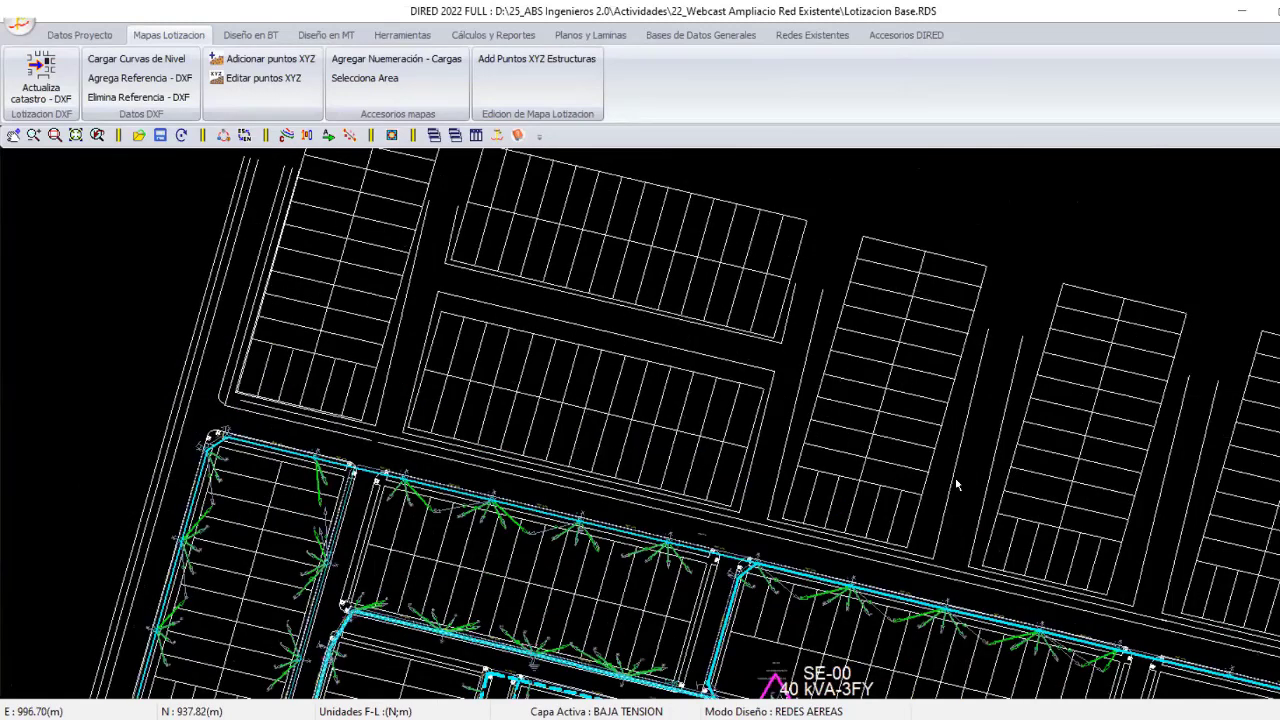
scroll(956, 485, up, 1)
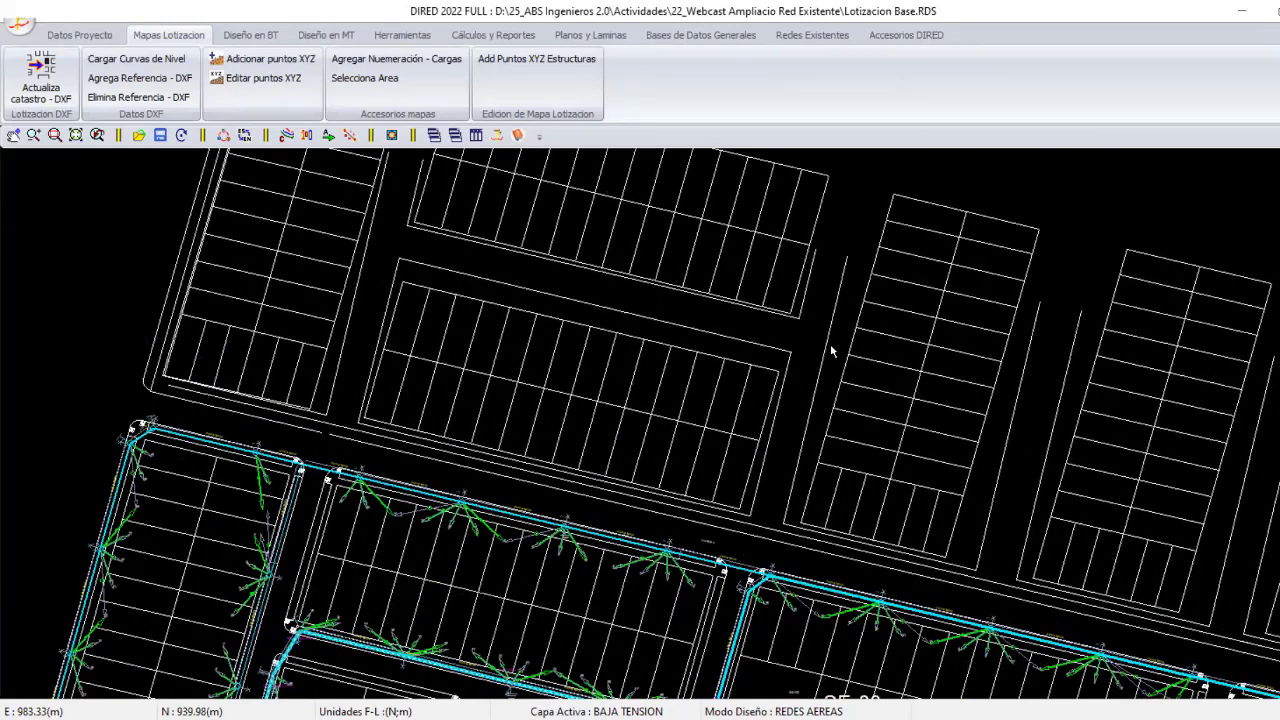
scroll(830, 350, up, 2)
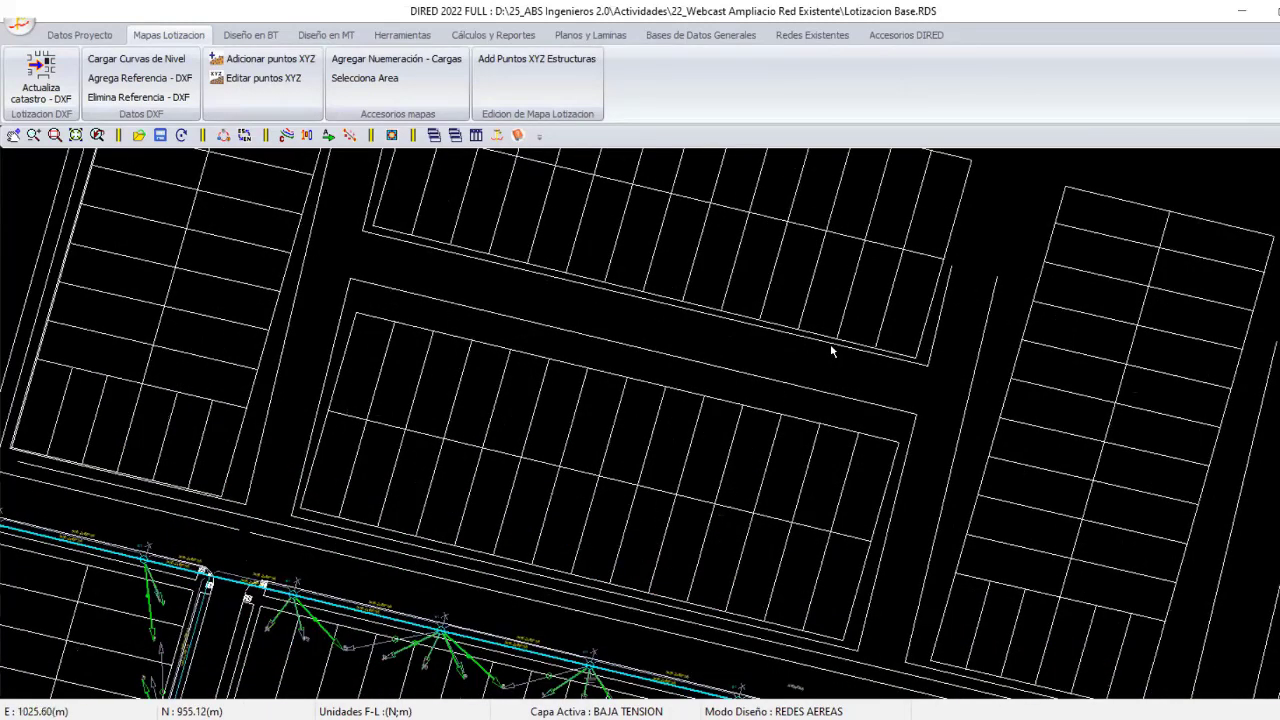
middle_drag(830, 350, 815, 340)
scroll(729, 426, up, 4)
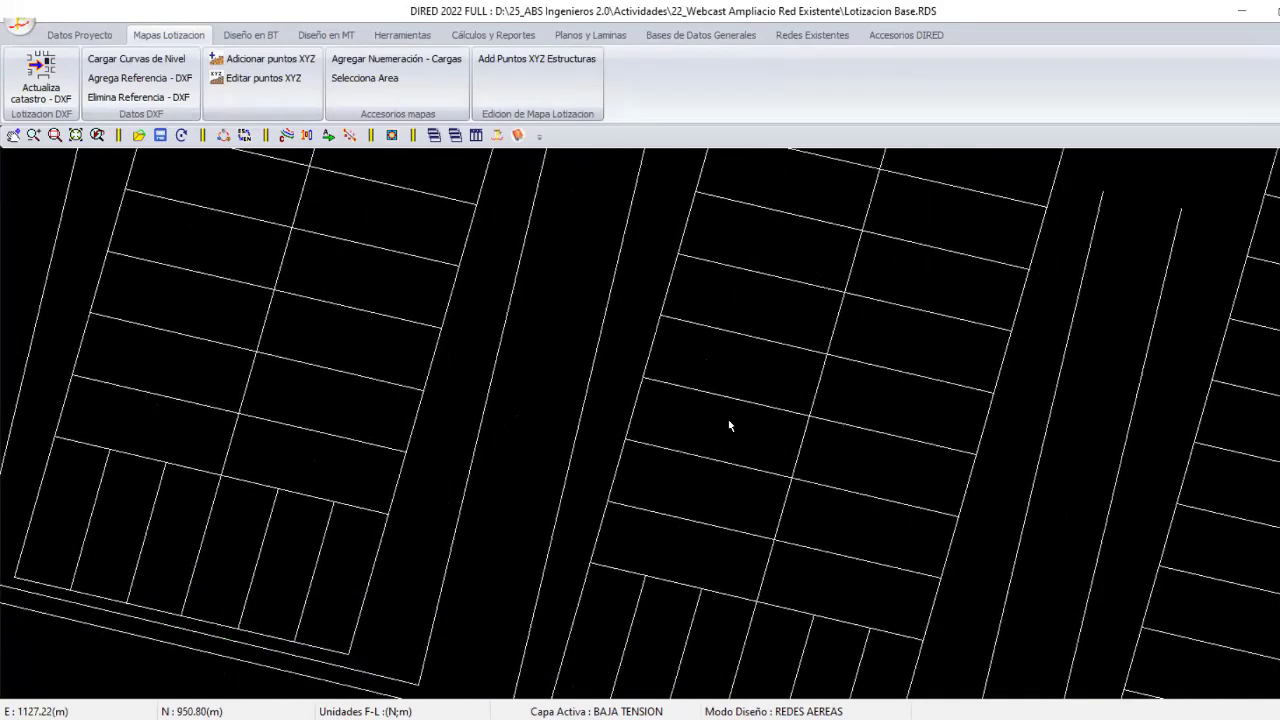
scroll(729, 426, down, 2)
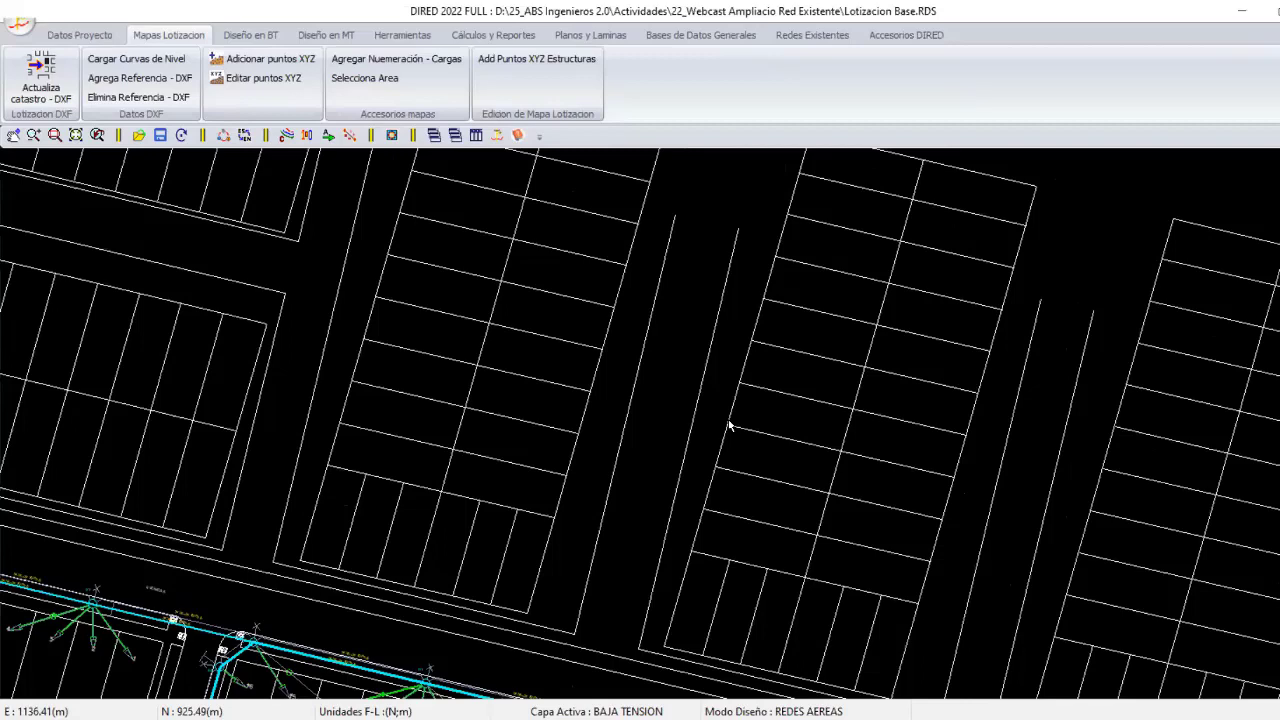
scroll(729, 426, down, 1)
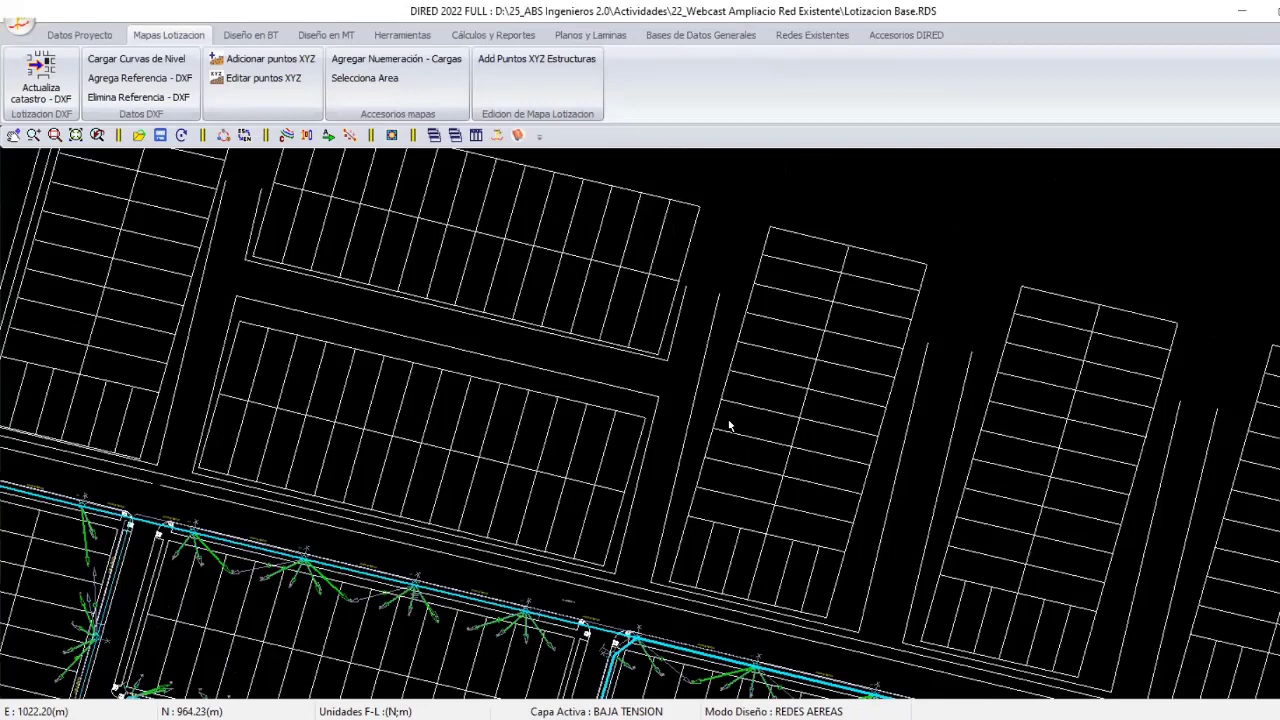
key(Left)
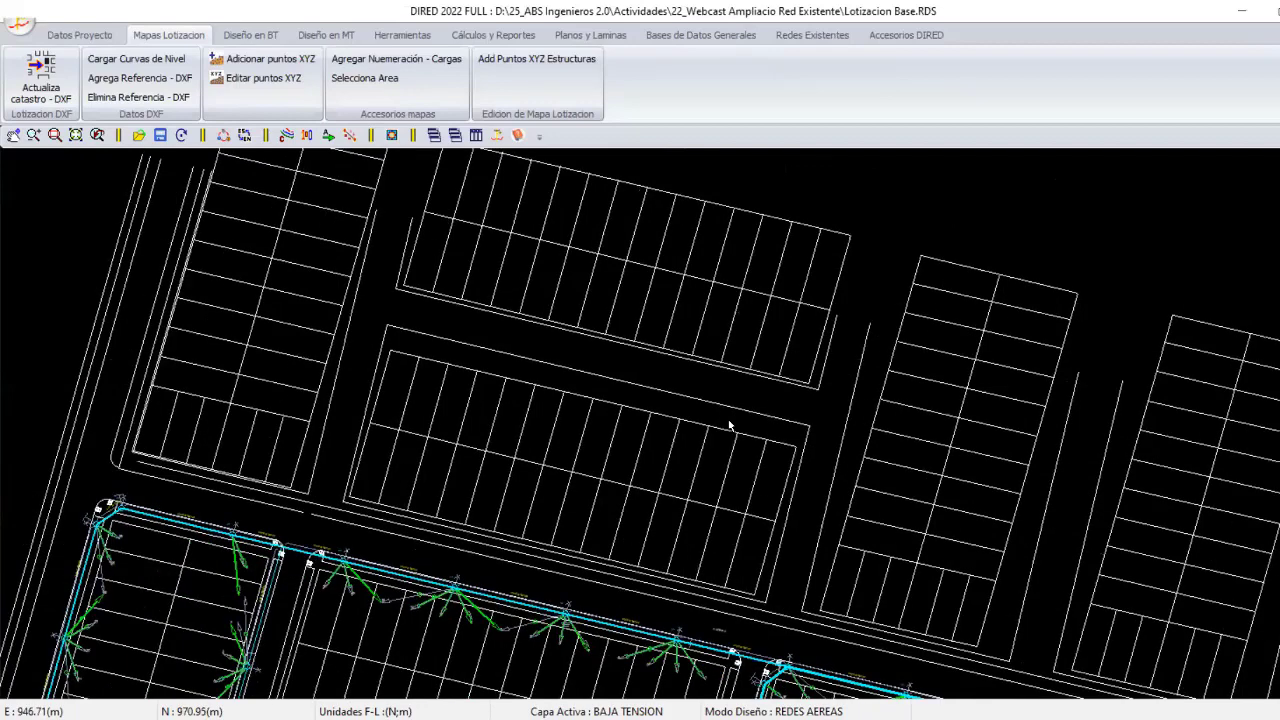
key(Left)
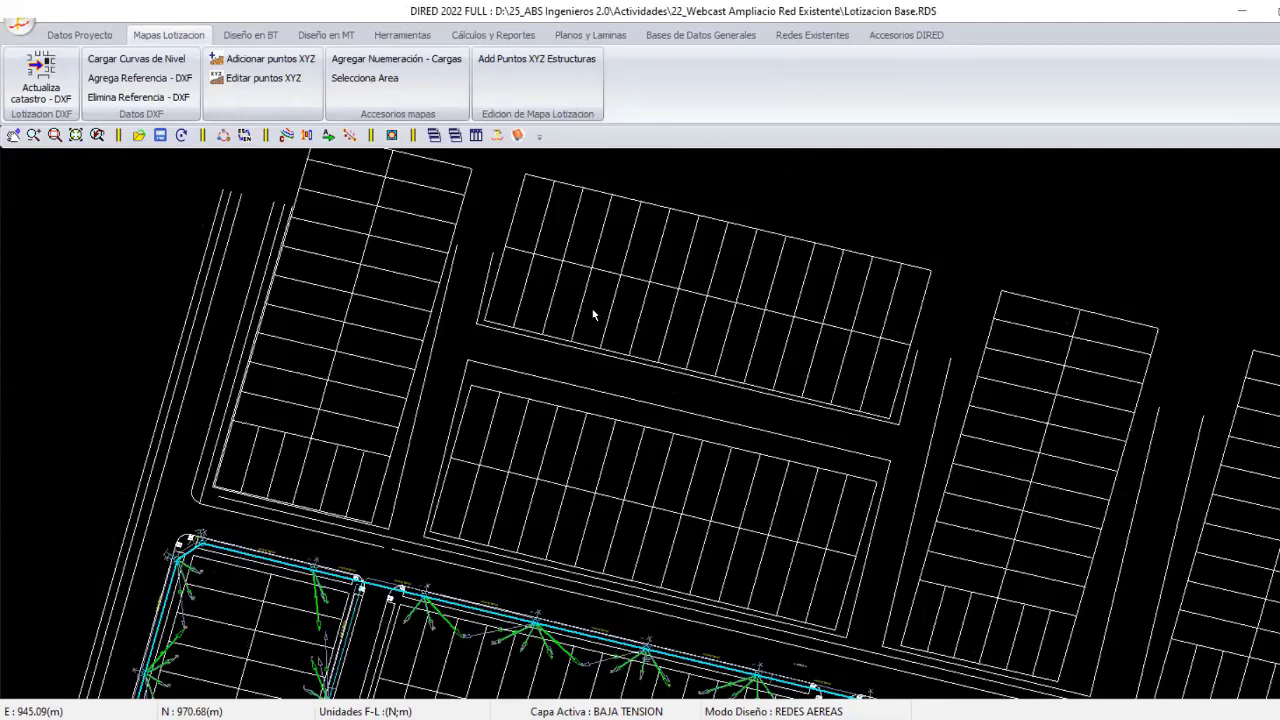
scroll(592, 315, up, 1)
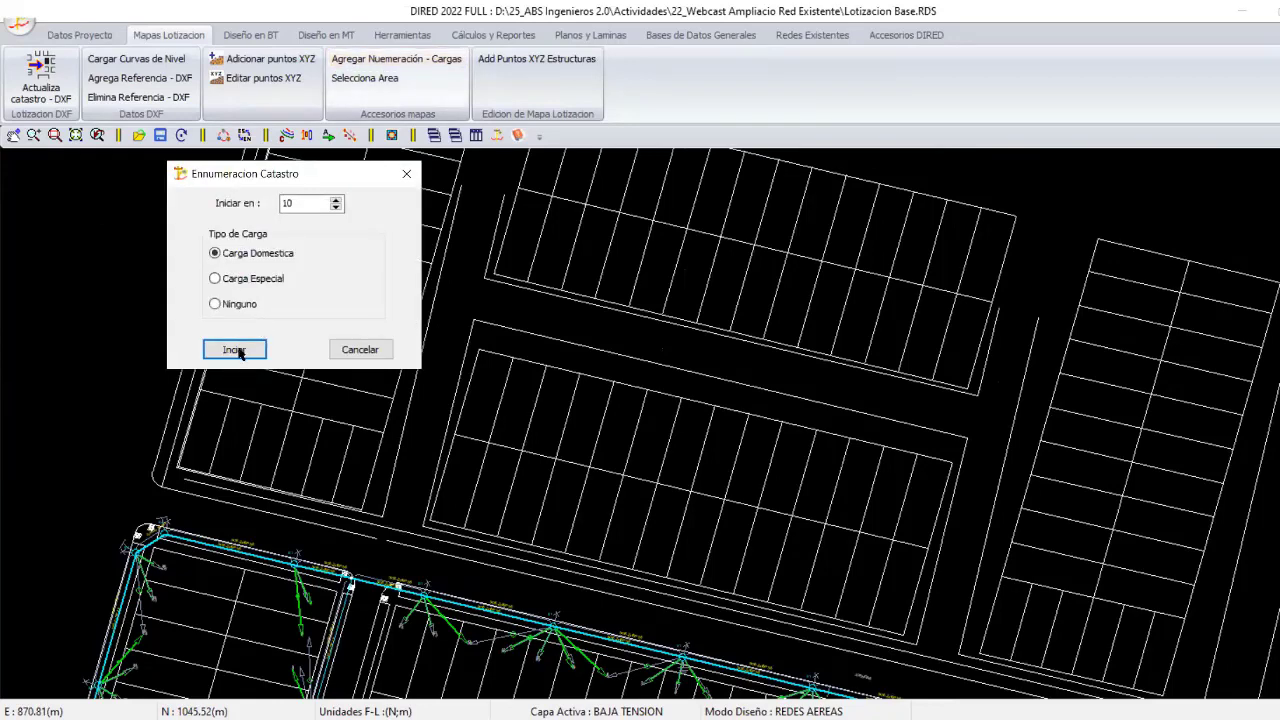
key(Tab)
text(1)
key(Return)
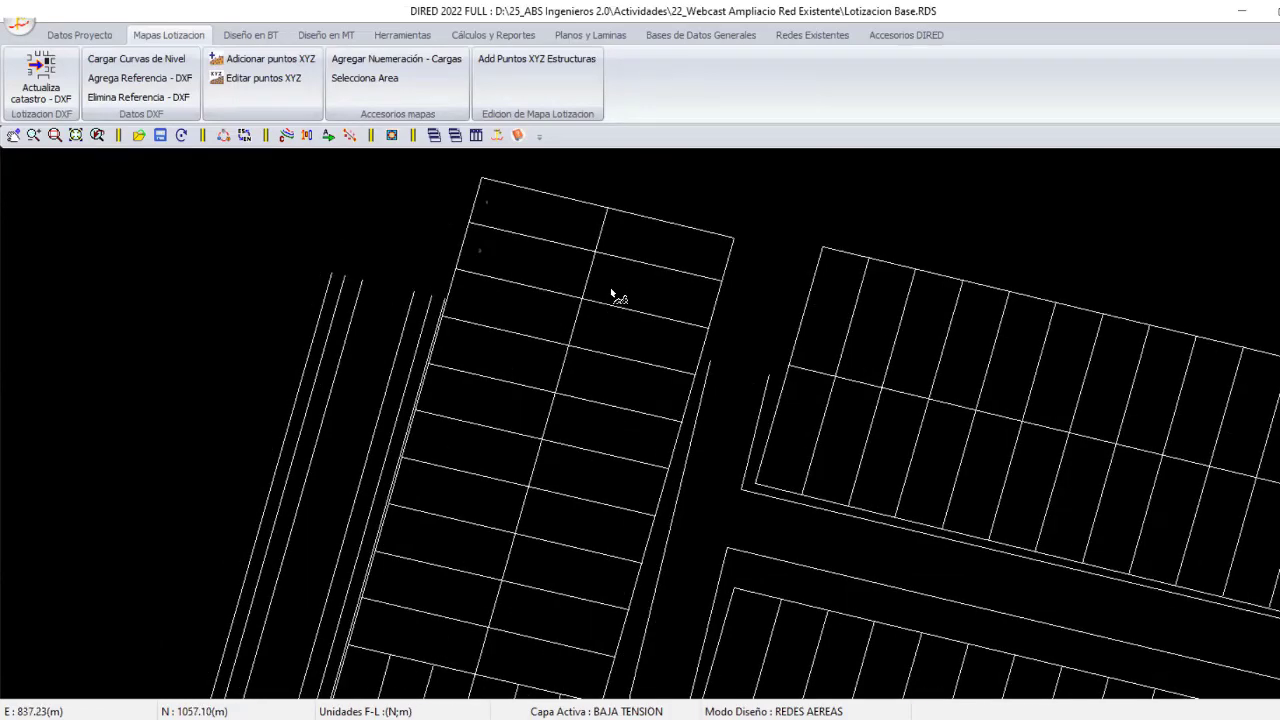
scroll(611, 292, up, 1)
scroll(613, 328, up, 1)
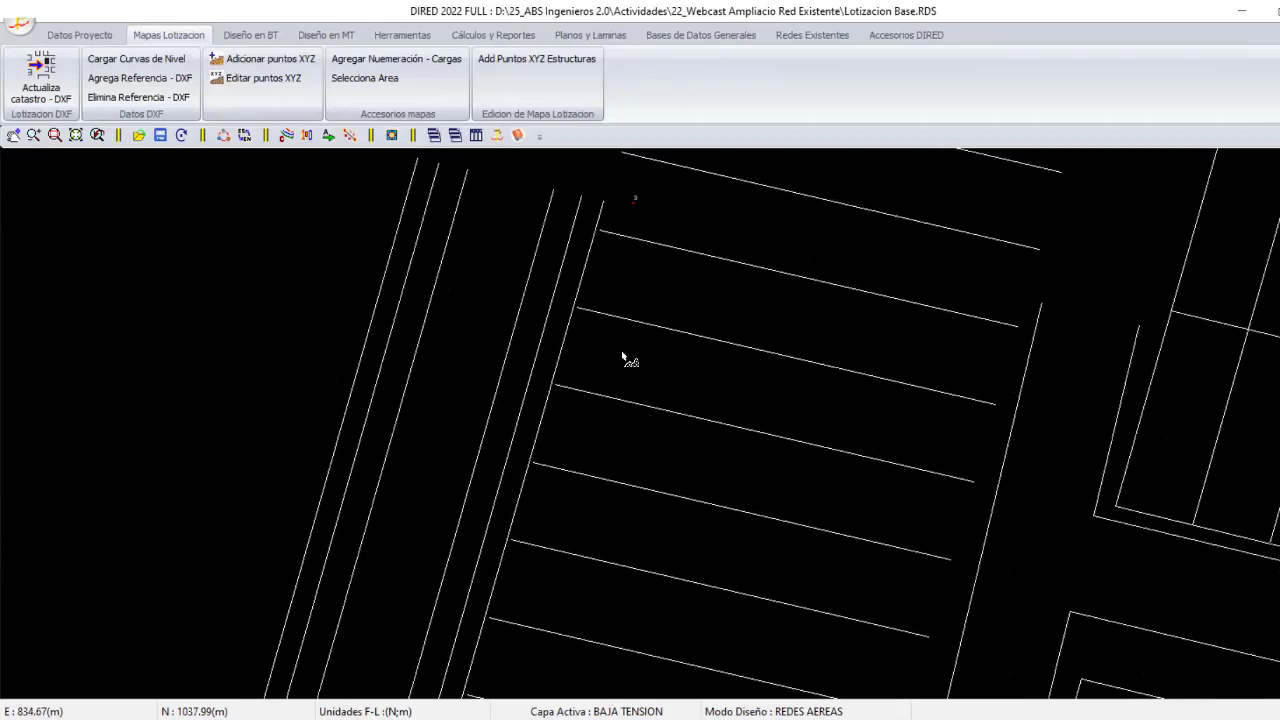
scroll(600, 406, down, 1)
scroll(575, 375, up, 1)
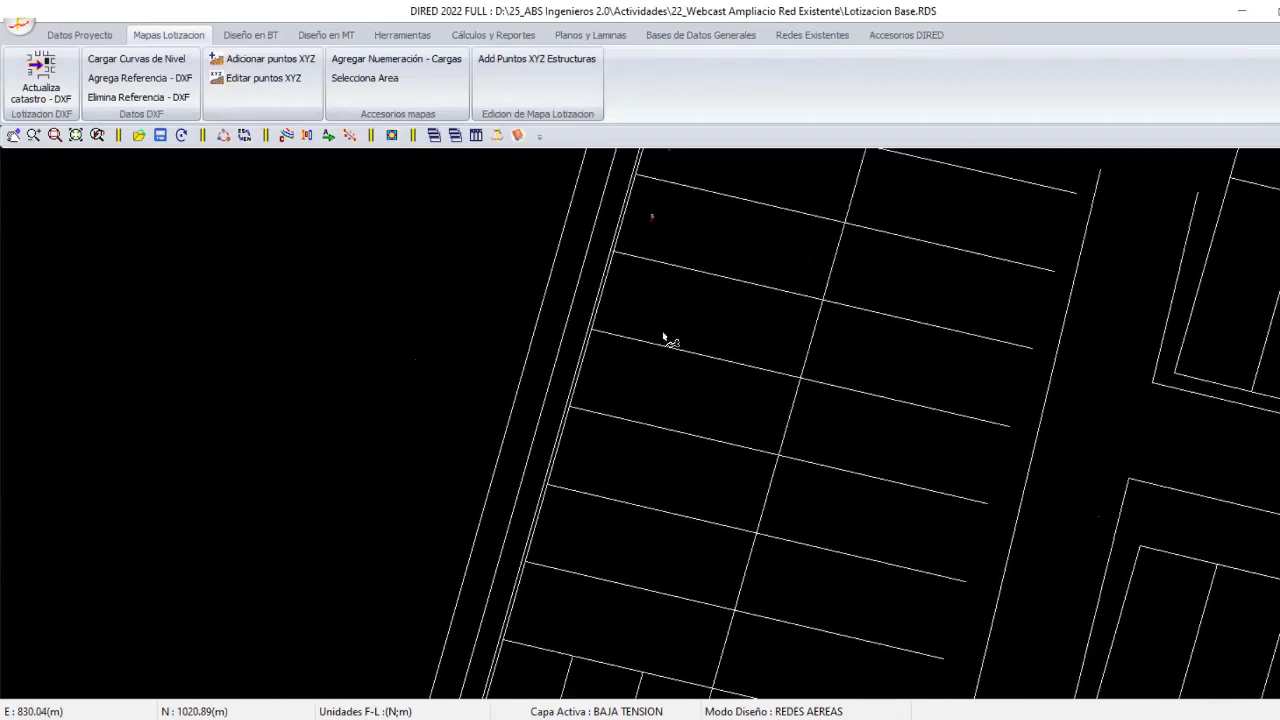
scroll(662, 312, down, 1)
scroll(662, 312, up, 1)
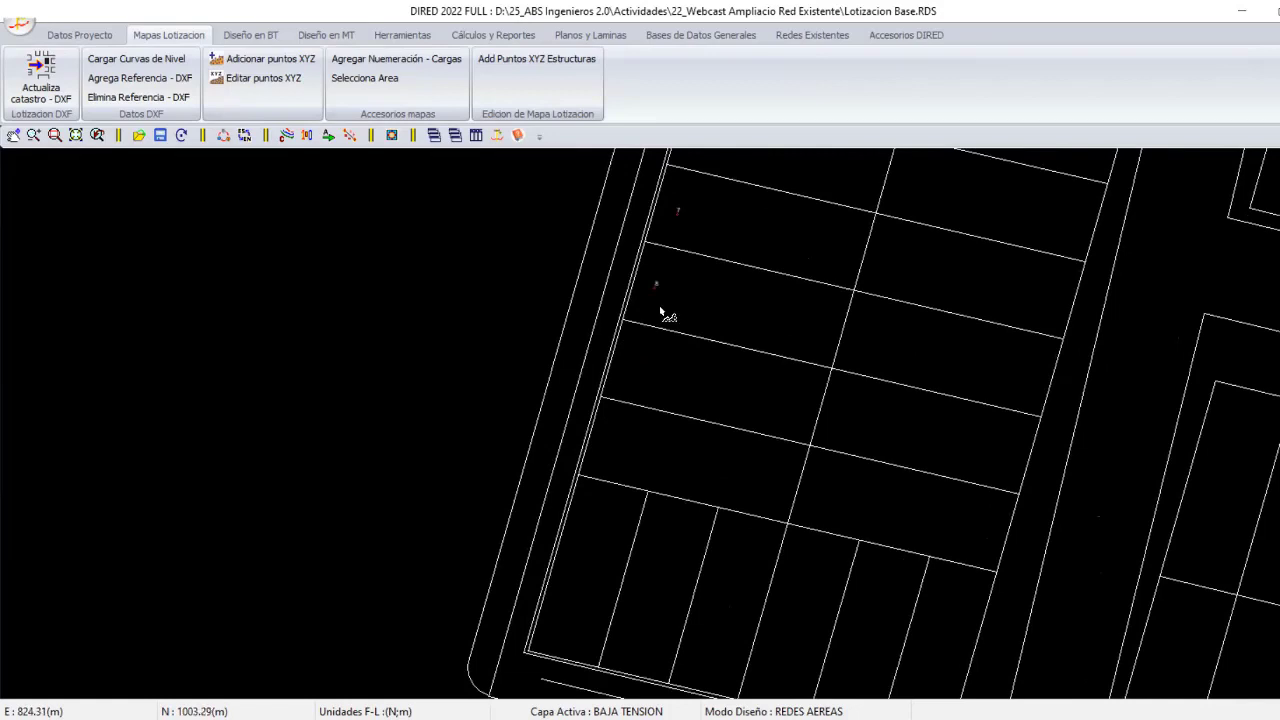
scroll(662, 312, down, 1)
scroll(628, 502, up, 1)
click(695, 518)
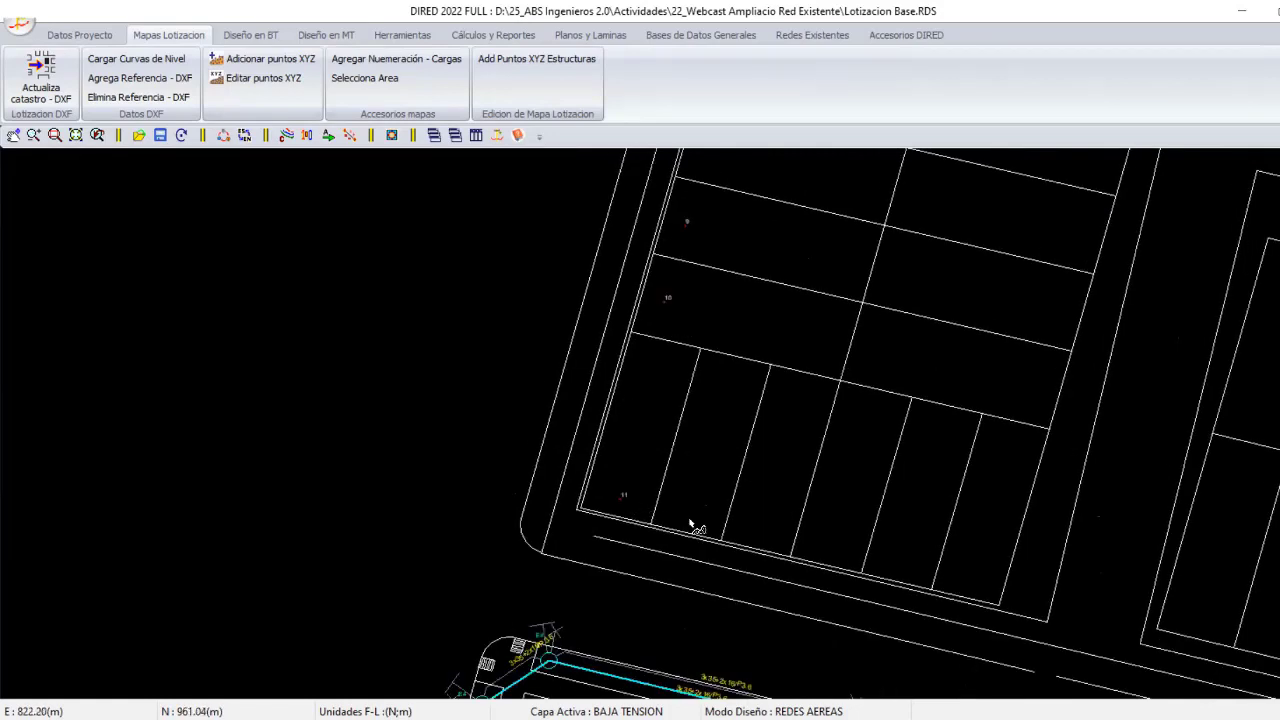
click(762, 527)
click(904, 562)
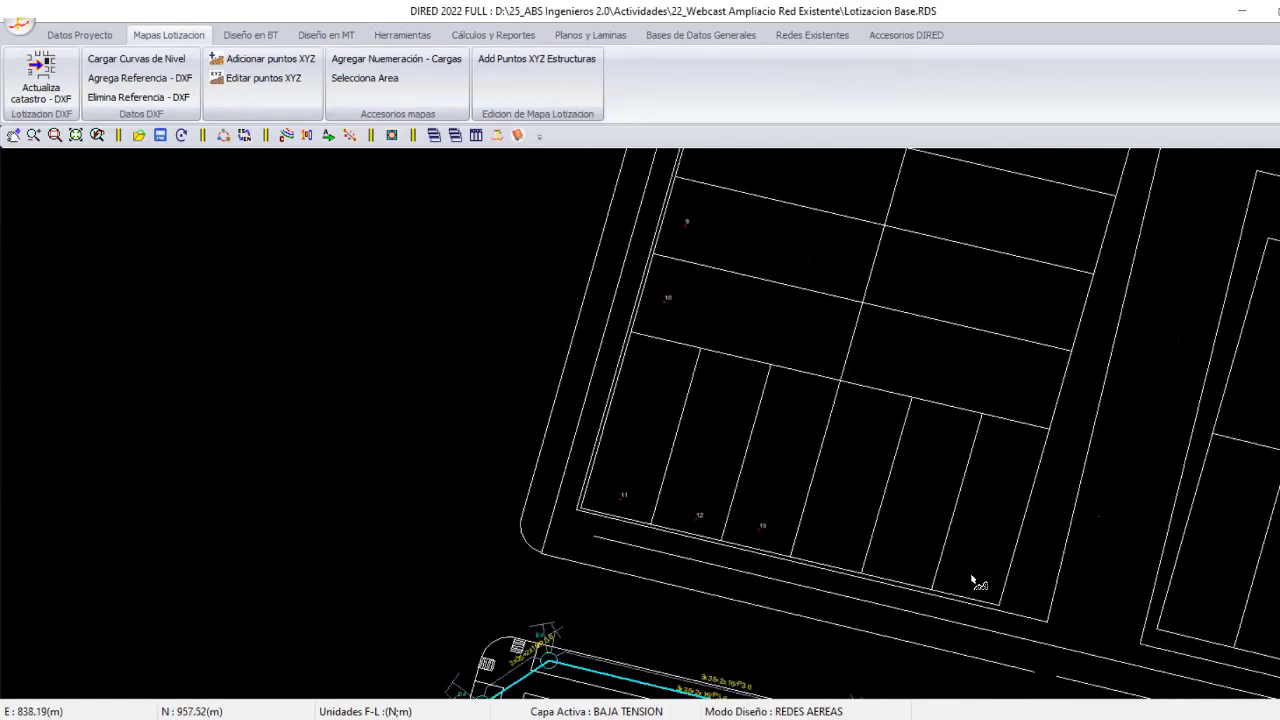
click(834, 488)
scroll(745, 510, up, 1)
scroll(745, 510, up, 1)
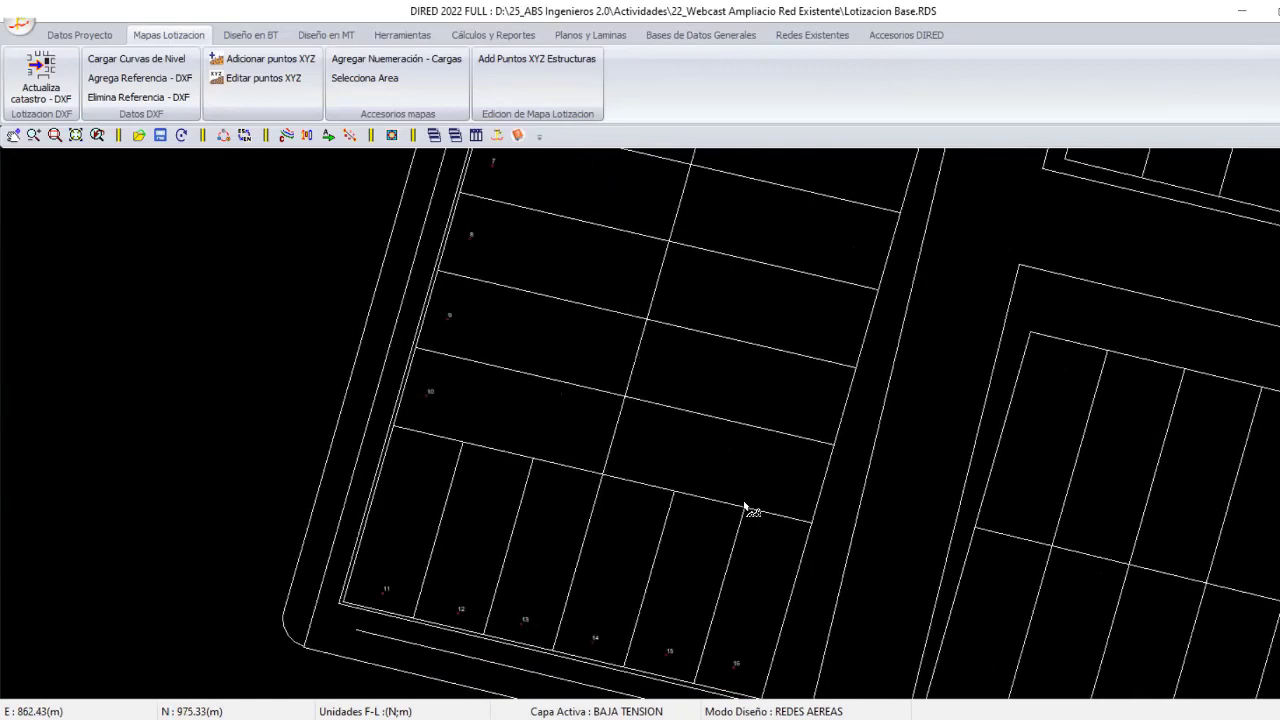
scroll(745, 510, up, 1)
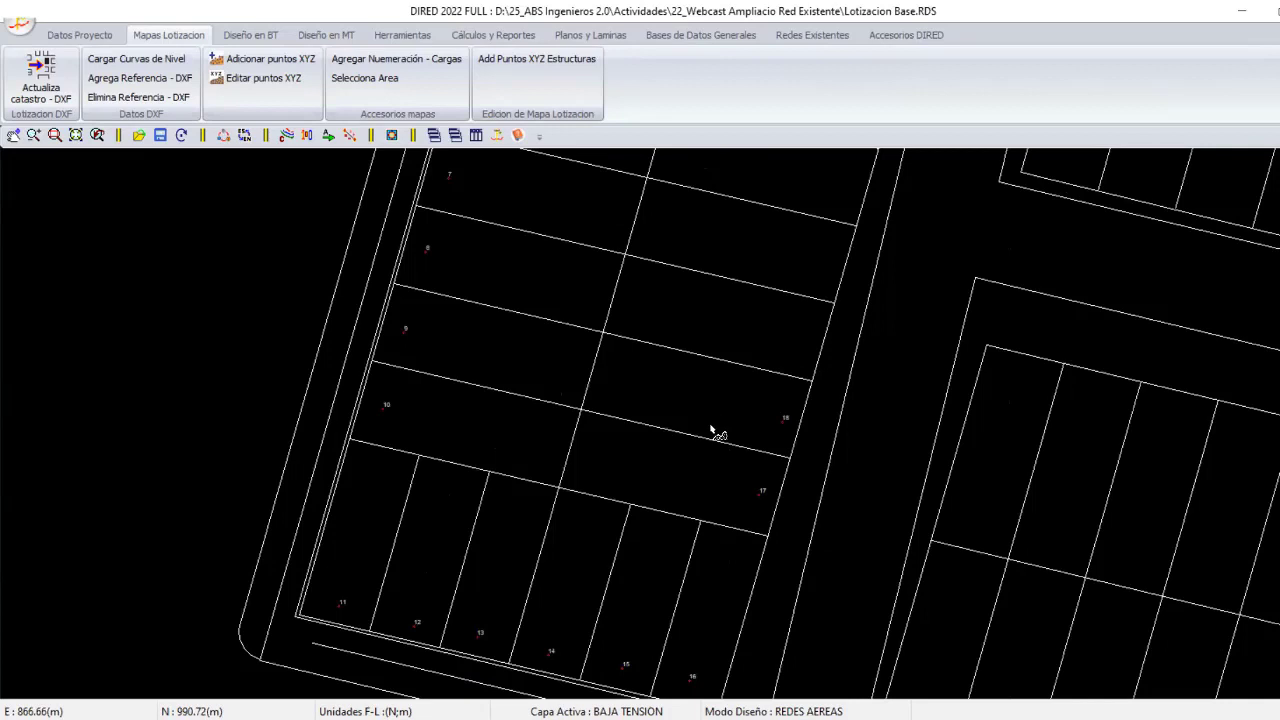
scroll(713, 428, up, 1)
scroll(735, 342, down, 1)
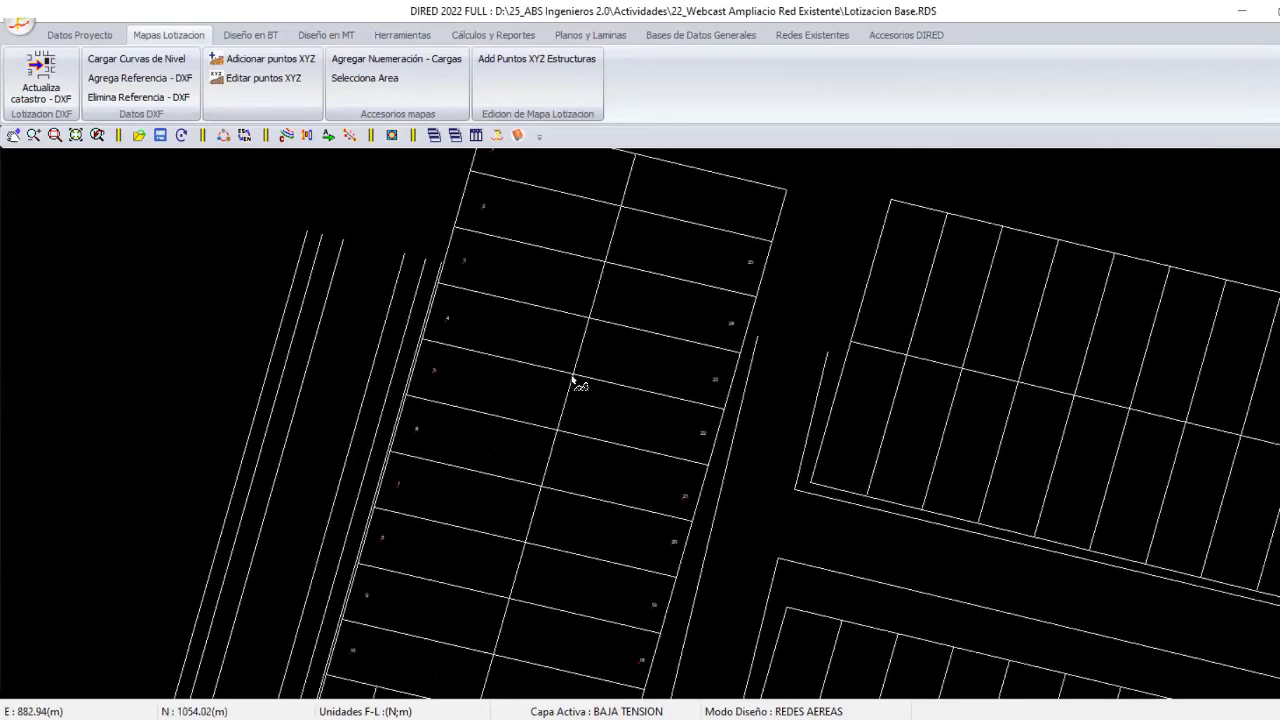
key(Right)
key(Right)
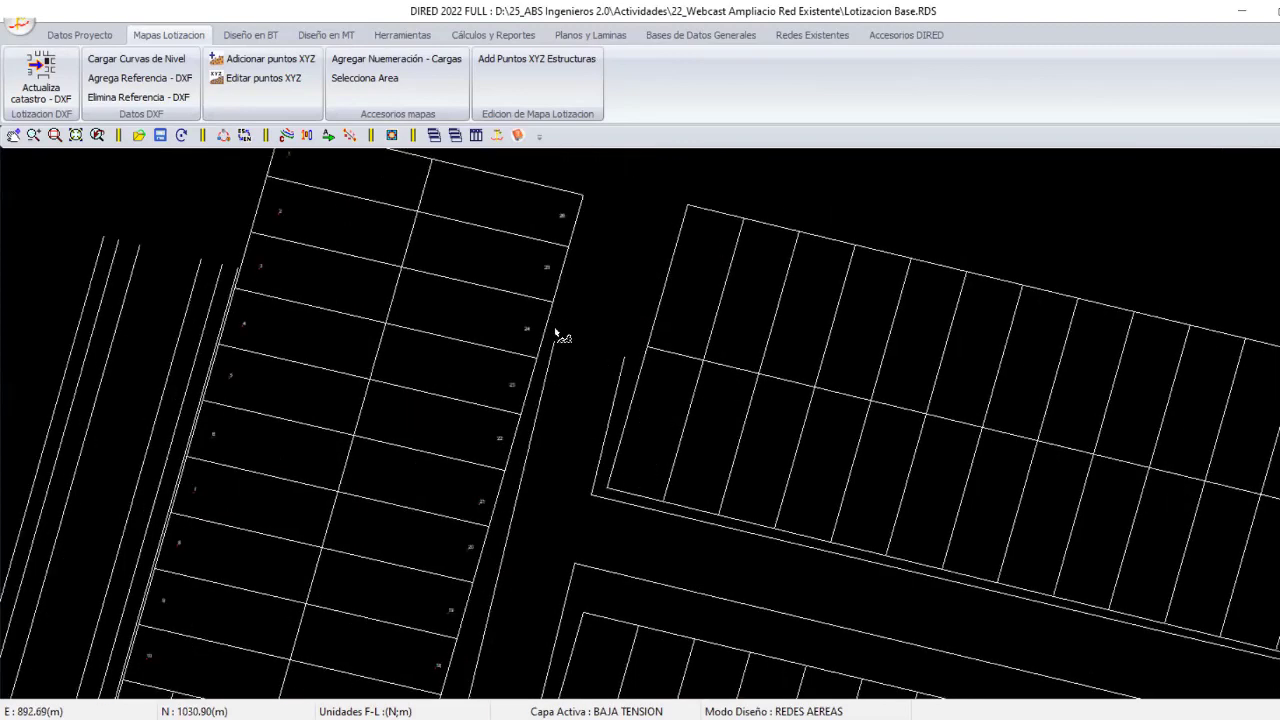
key(Right)
scroll(557, 333, down, 1)
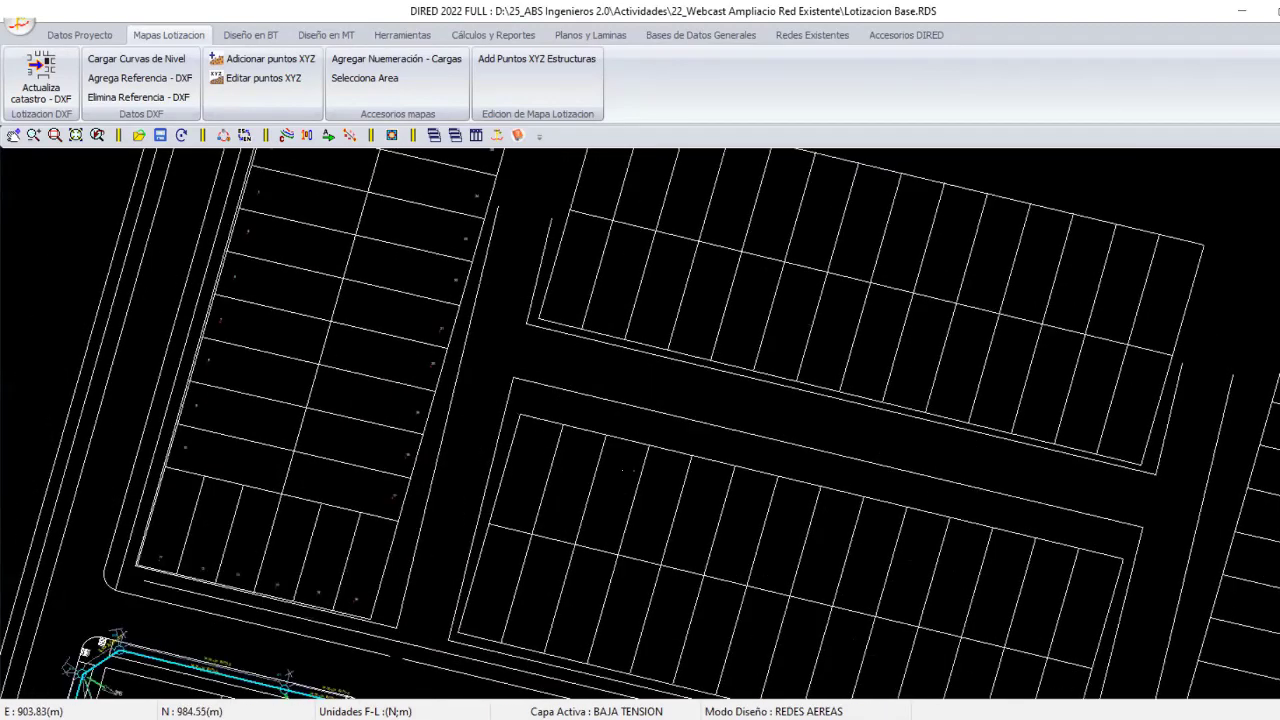
scroll(878, 512, down, 1)
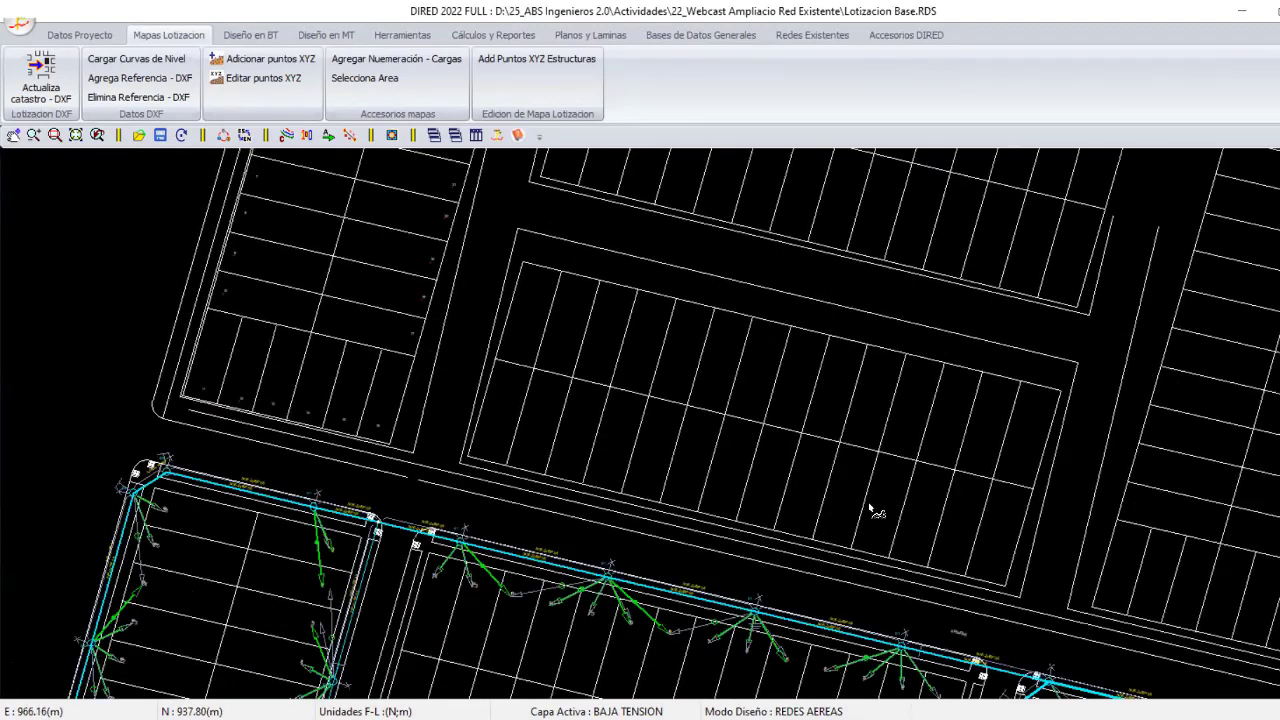
Add load points to the two neighbouring unmarked lots in the upper block's top row.
scroll(878, 512, up, 1)
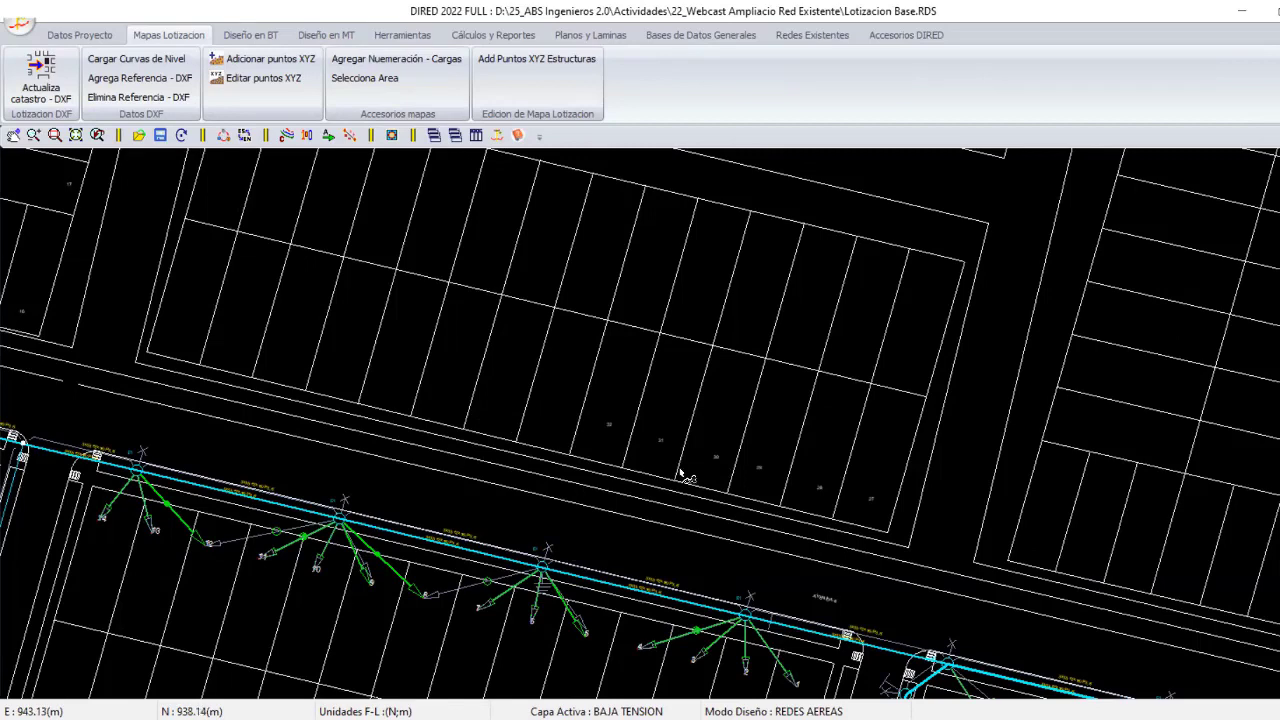
middle_drag(686, 474, 876, 524)
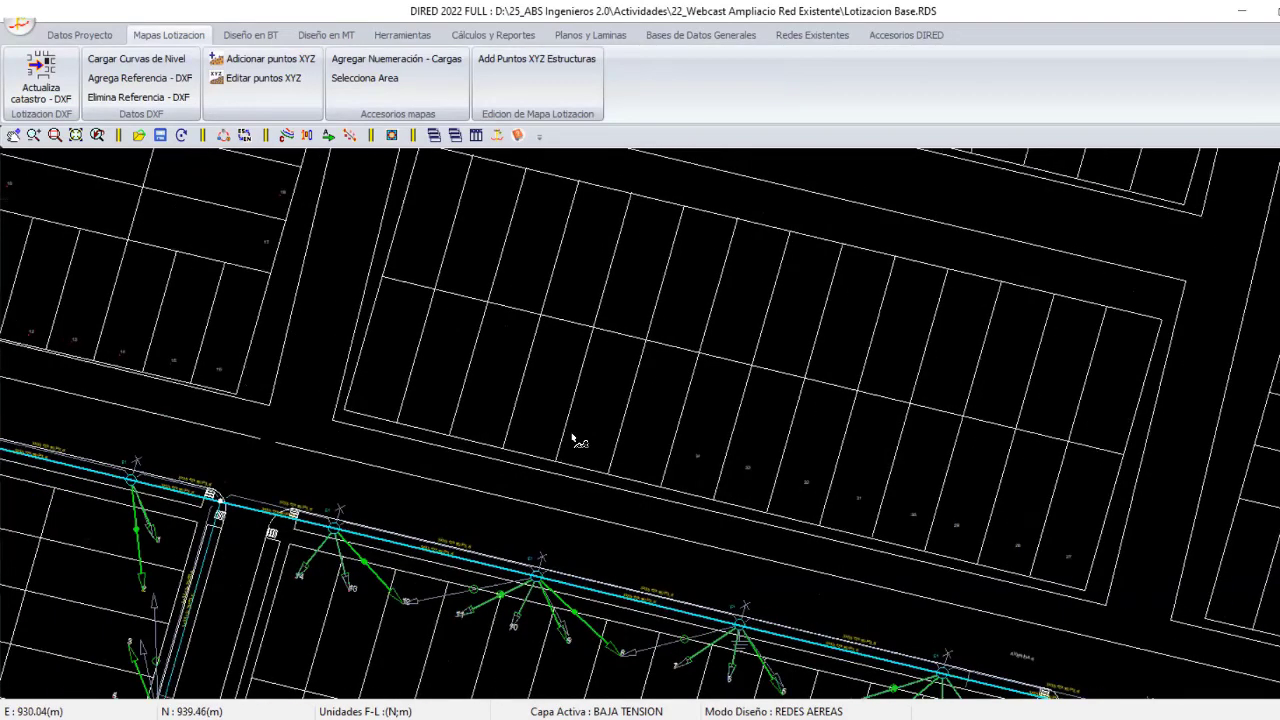
middle_drag(573, 437, 528, 432)
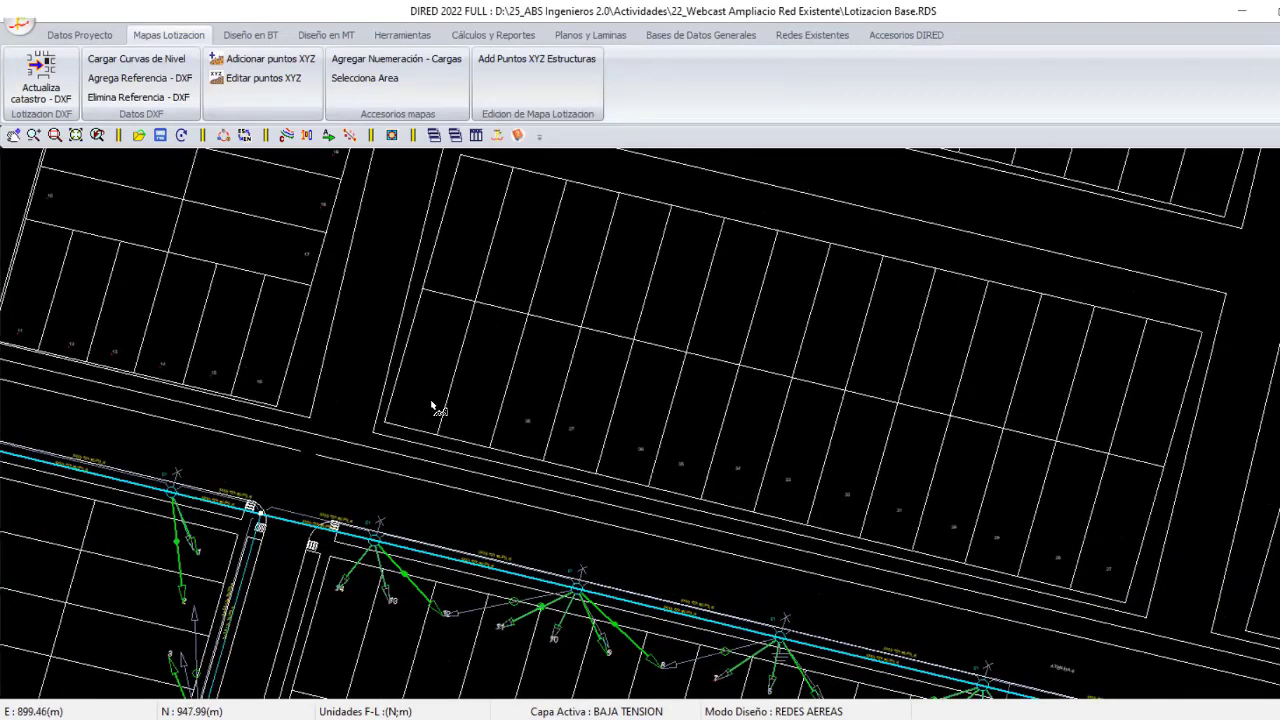
scroll(445, 335, up, 1)
scroll(449, 334, up, 1)
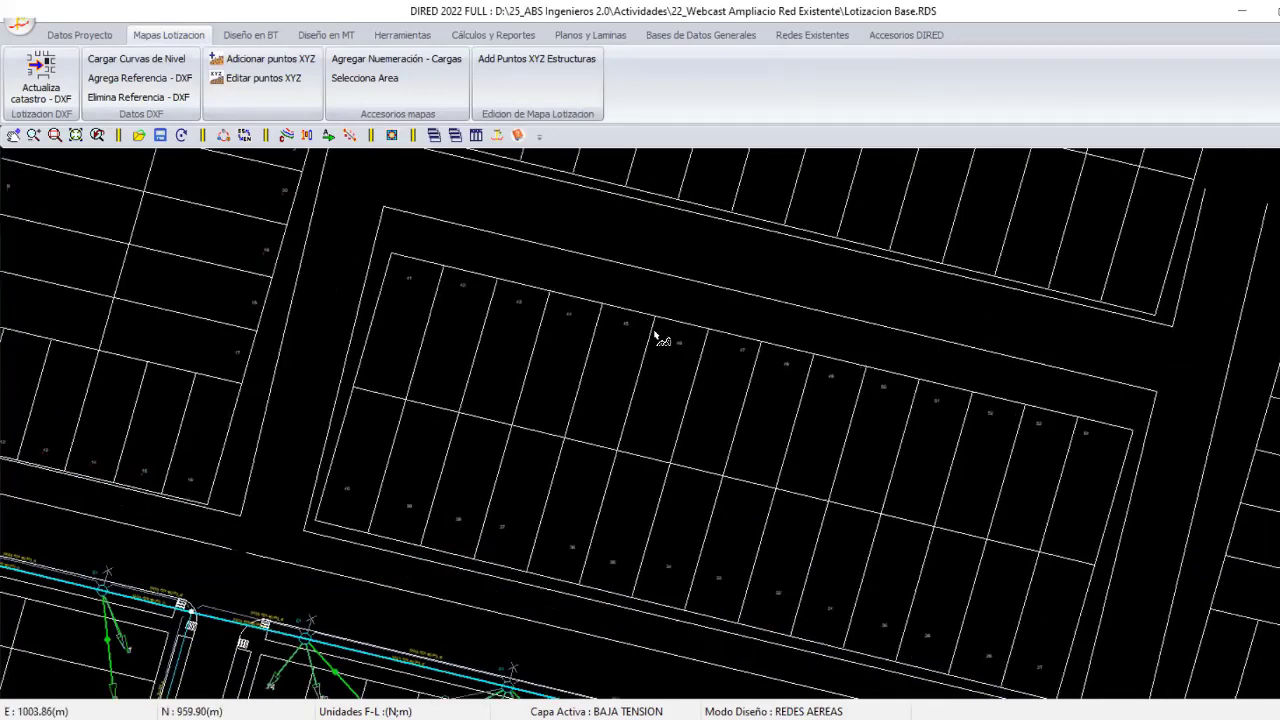
scroll(657, 338, down, 2)
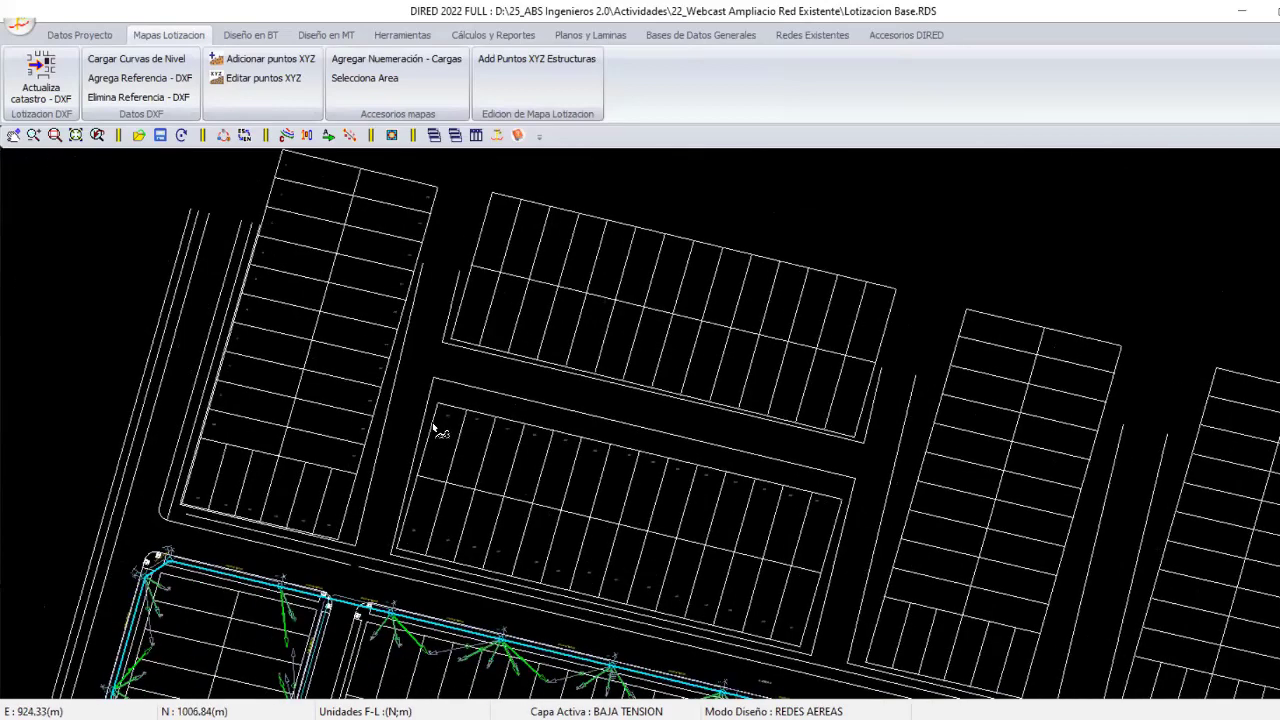
scroll(435, 428, up, 2)
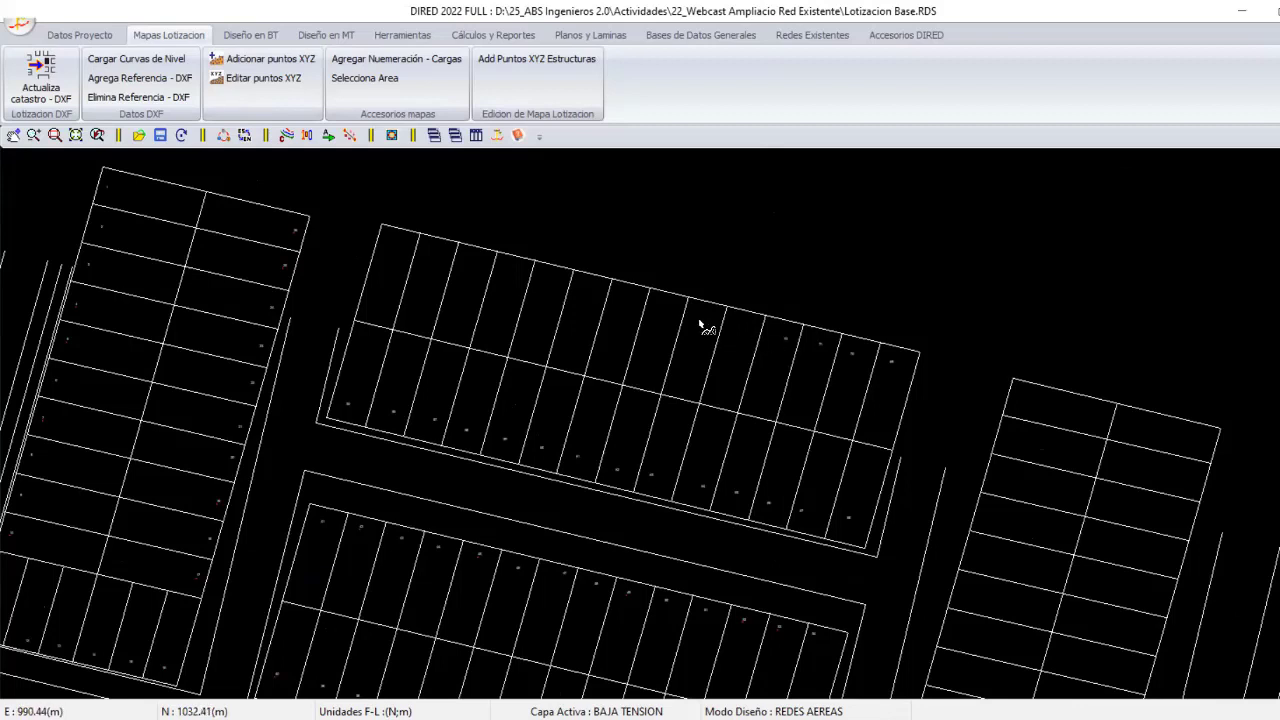
click(548, 276)
click(510, 267)
Check the lower blocks for missing load points and end the load-point command.
mouse_move(768, 486)
middle_down()
mouse_move(617, 424)
mouse_move(615, 305)
middle_up()
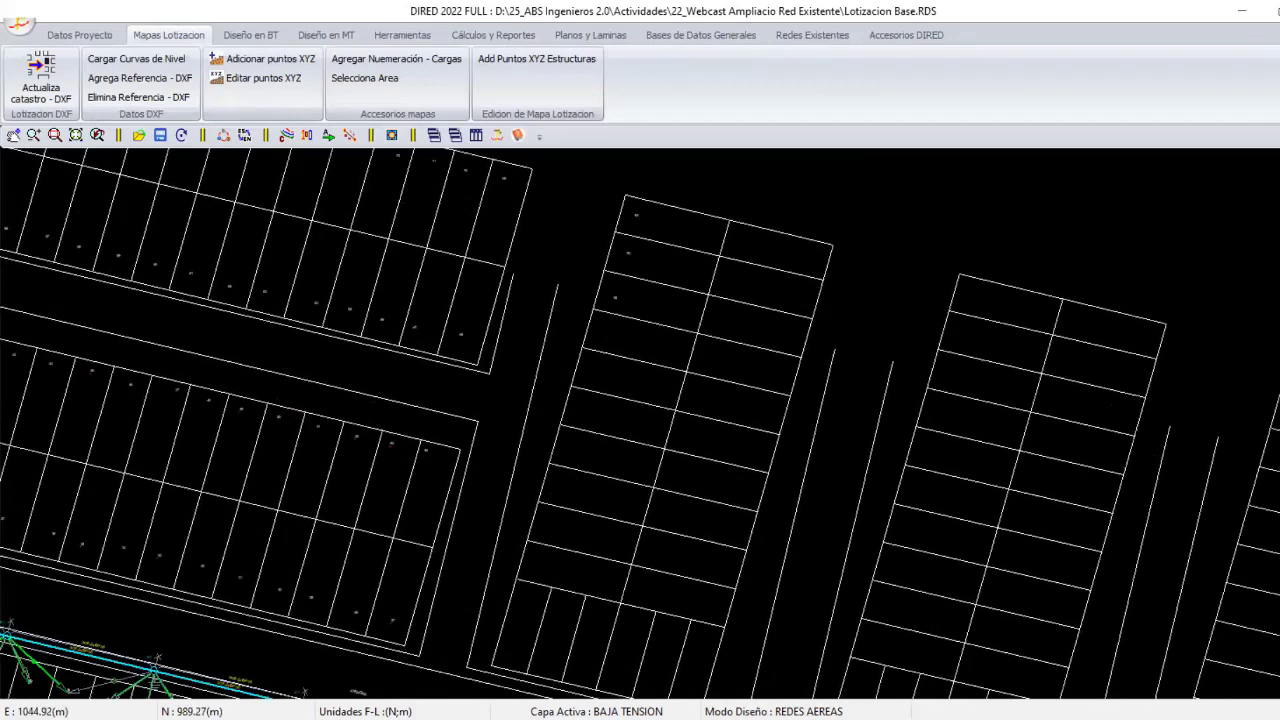
middle_drag(577, 377, 575, 375)
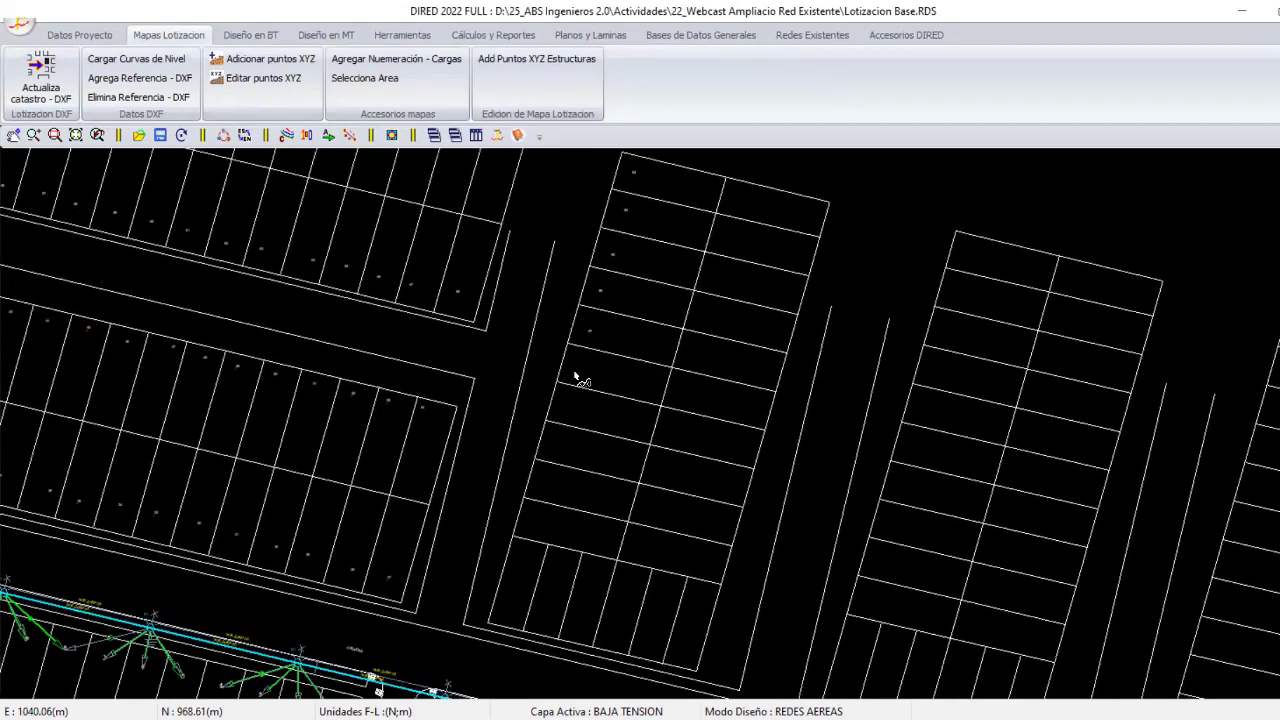
scroll(577, 377, down, 1)
scroll(580, 375, down, 1)
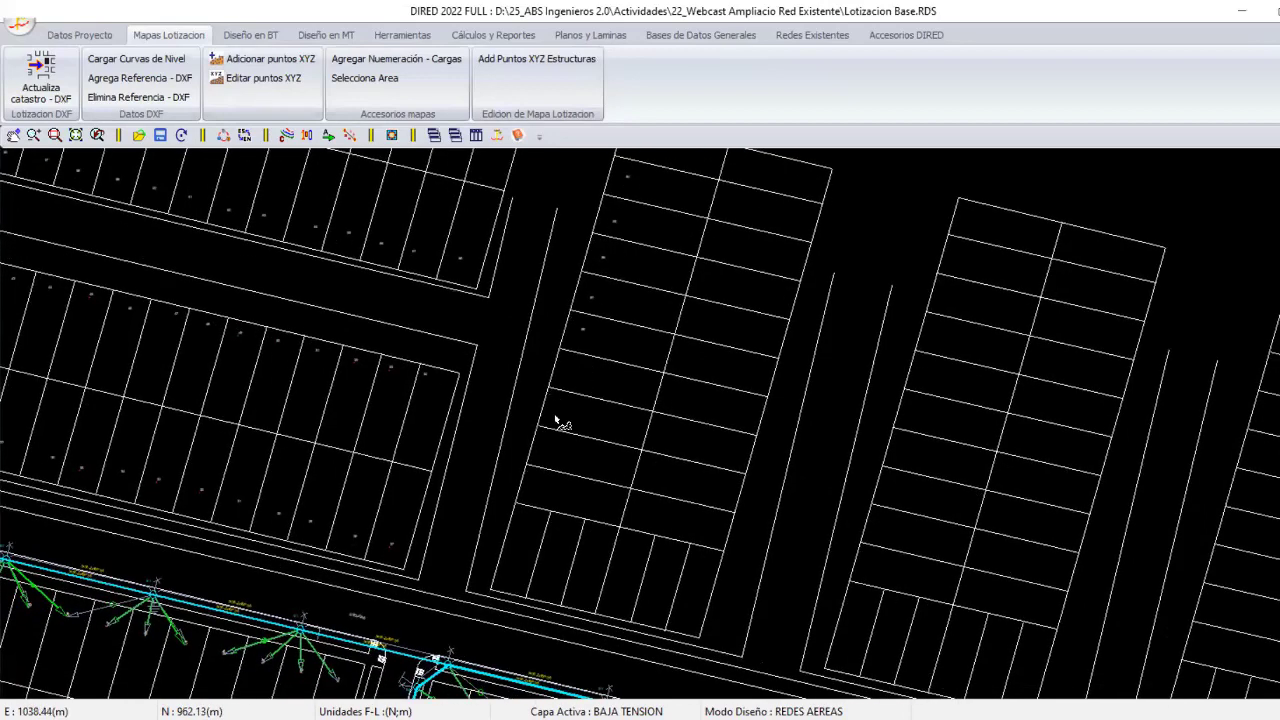
scroll(515, 460, down, 1)
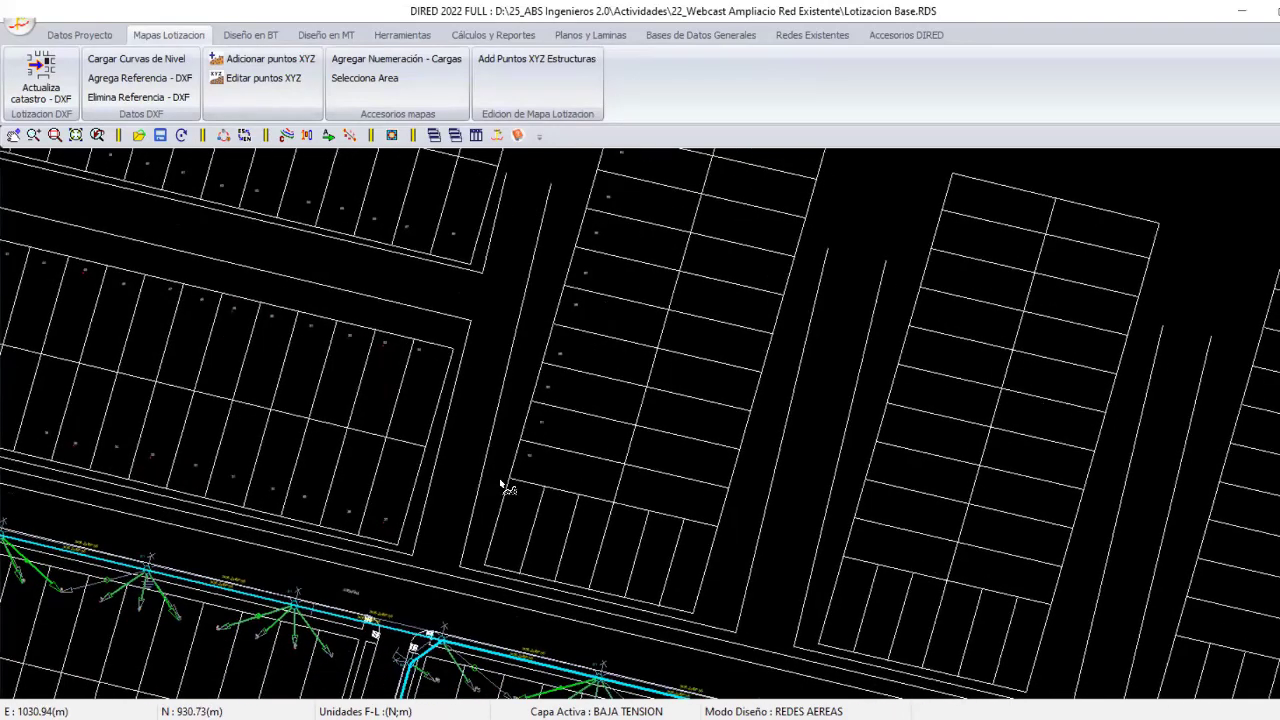
scroll(504, 486, down, 1)
scroll(501, 484, down, 1)
scroll(541, 490, down, 1)
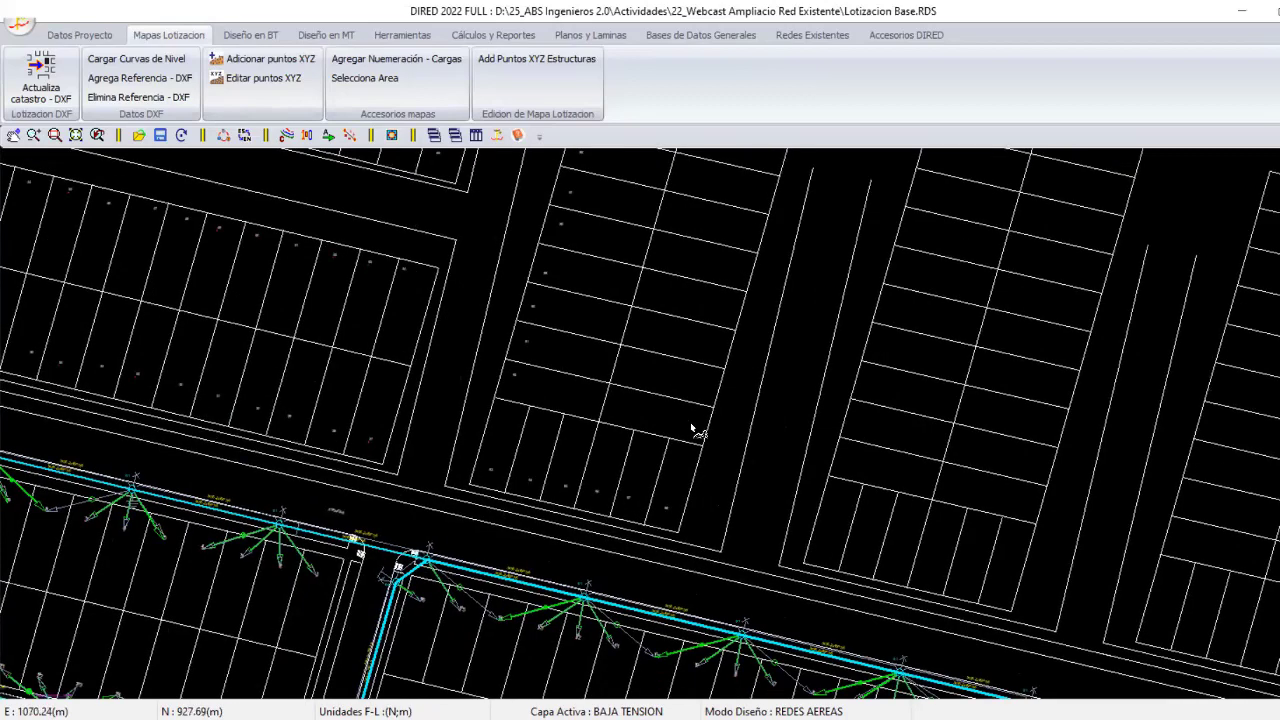
scroll(660, 462, up, 2)
scroll(655, 462, up, 2)
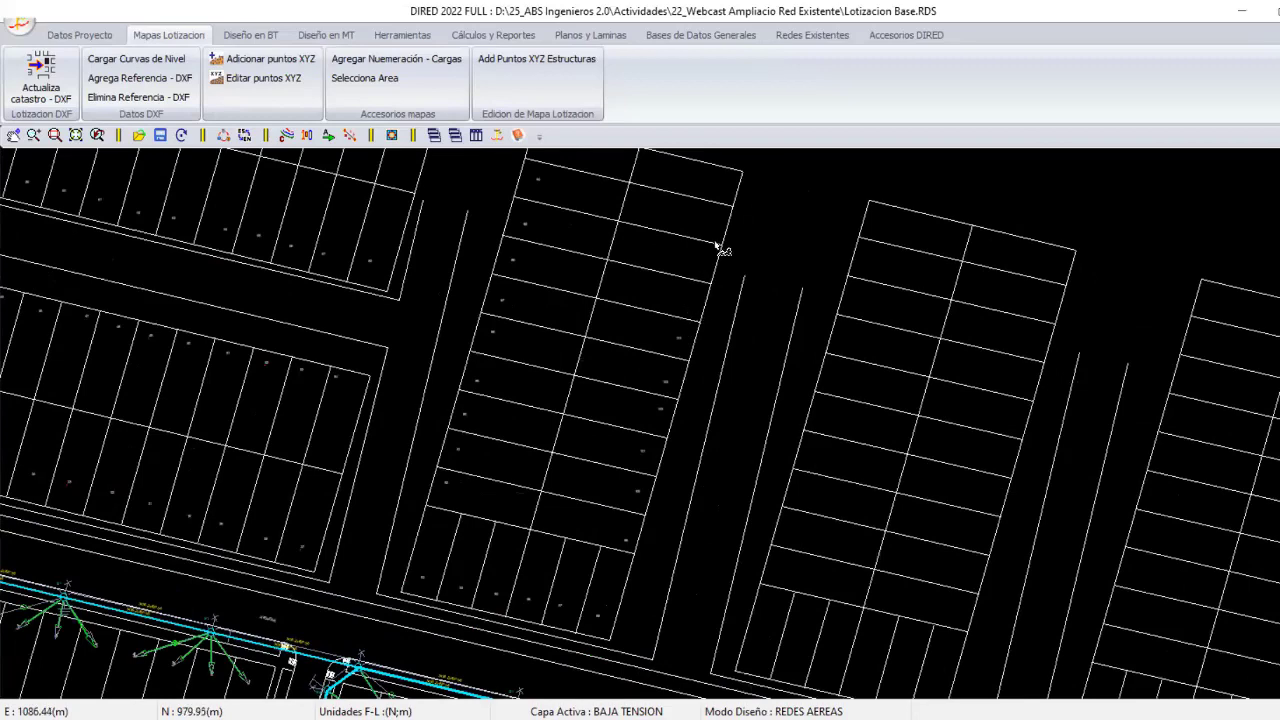
scroll(725, 230, right, 2)
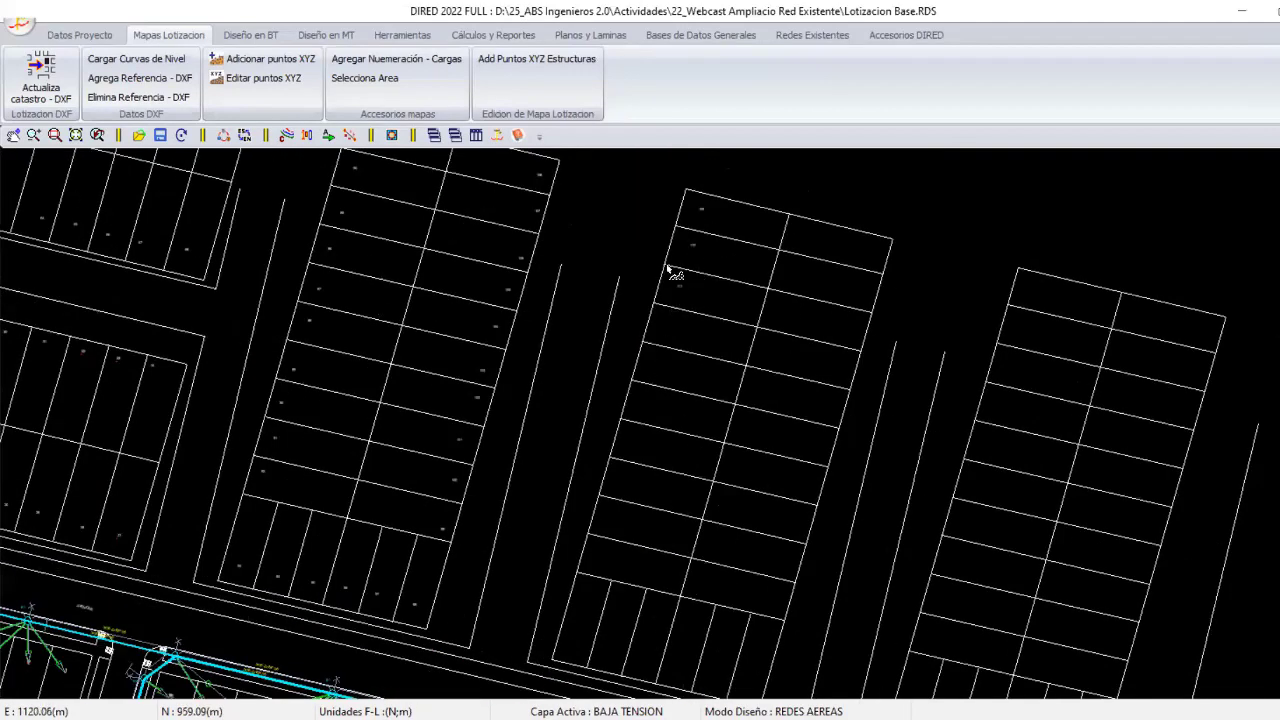
scroll(672, 268, down, 3)
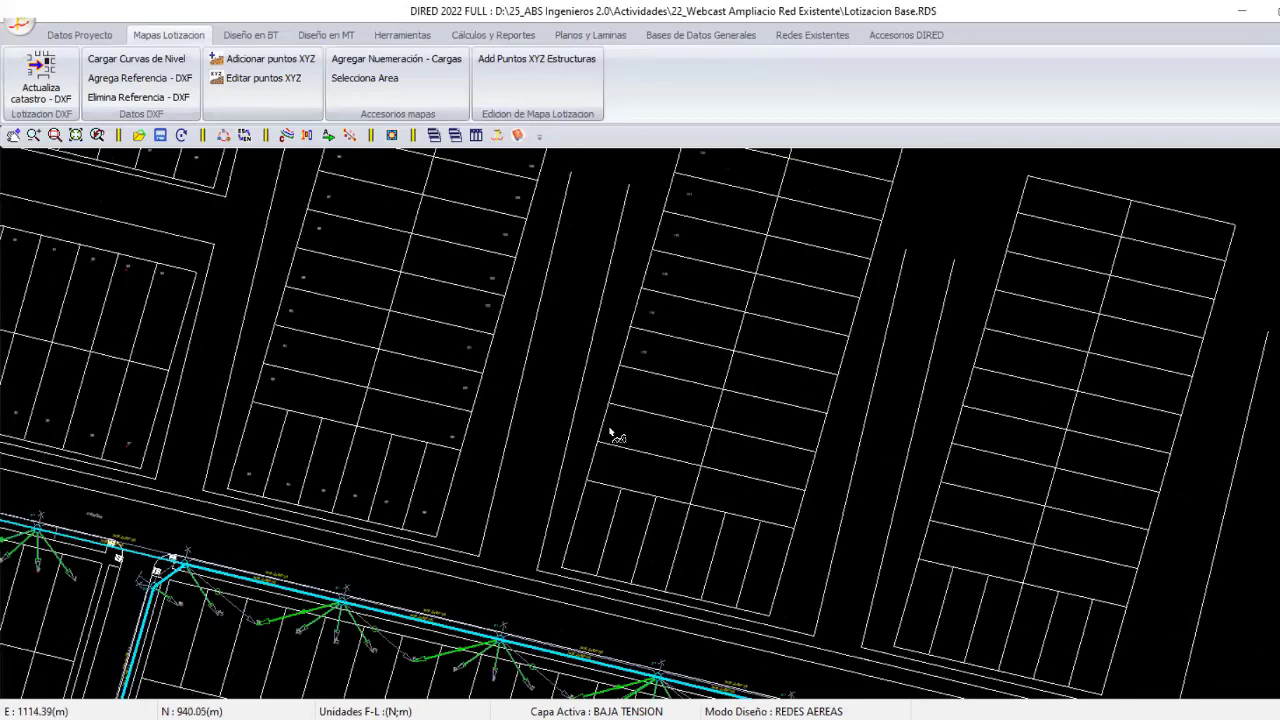
right_click(560, 478)
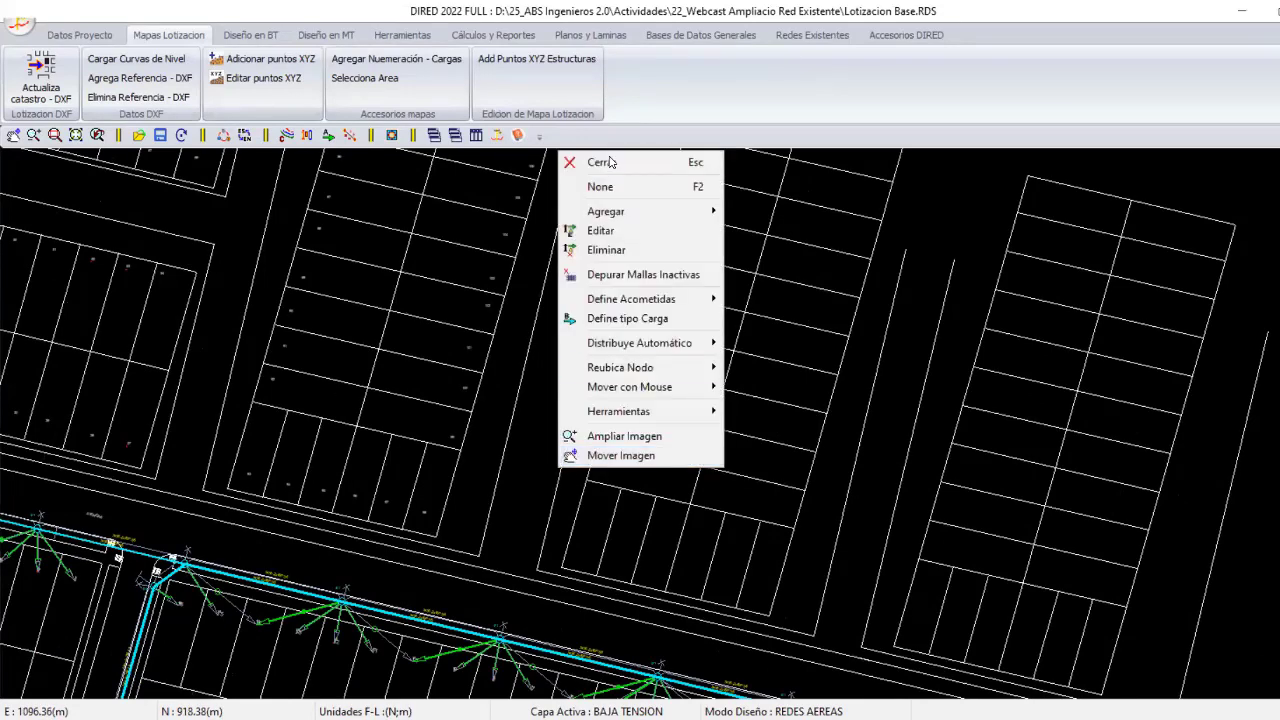
key(Escape)
Pan and zoom to substation SE-00 (40 kVA-3FY) and its cyan BT circuits.
middle_drag(638, 514, 601, 442)
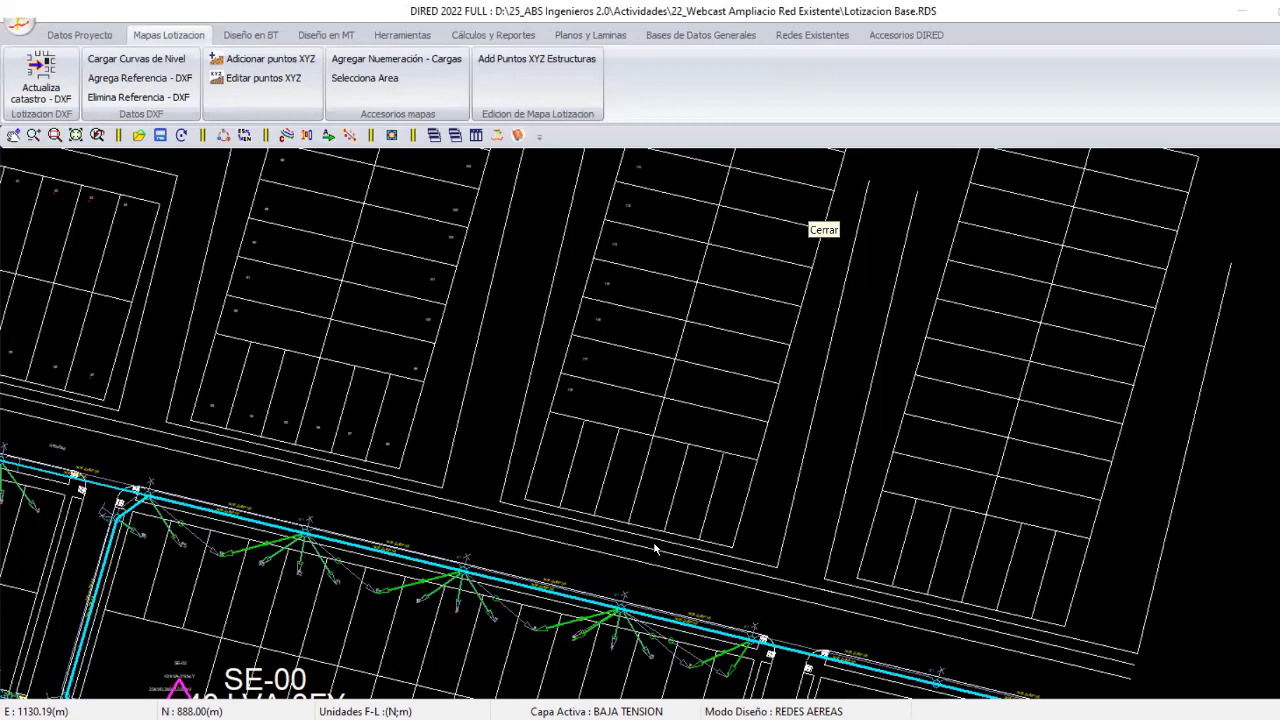
mouse_move(655, 548)
middle_down()
mouse_move(629, 400)
mouse_move(673, 425)
middle_up()
scroll(610, 392, down, 2)
scroll(673, 425, up, 1)
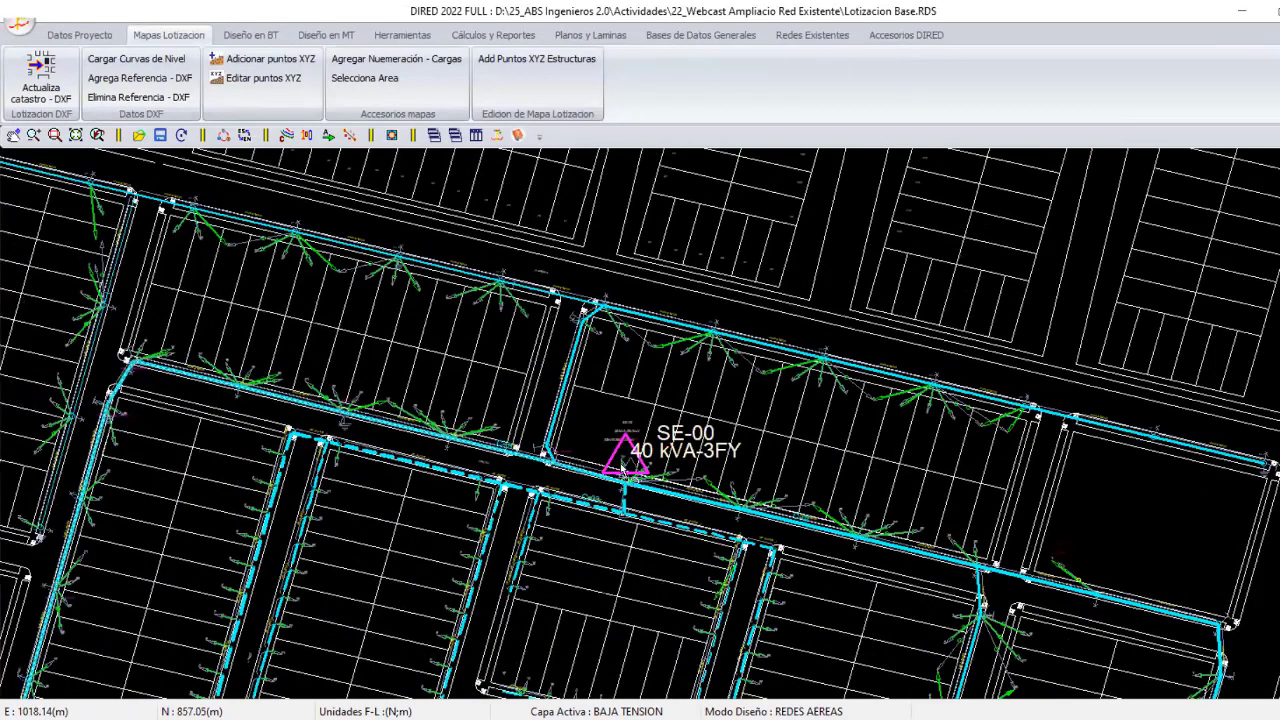
scroll(568, 381, up, 1)
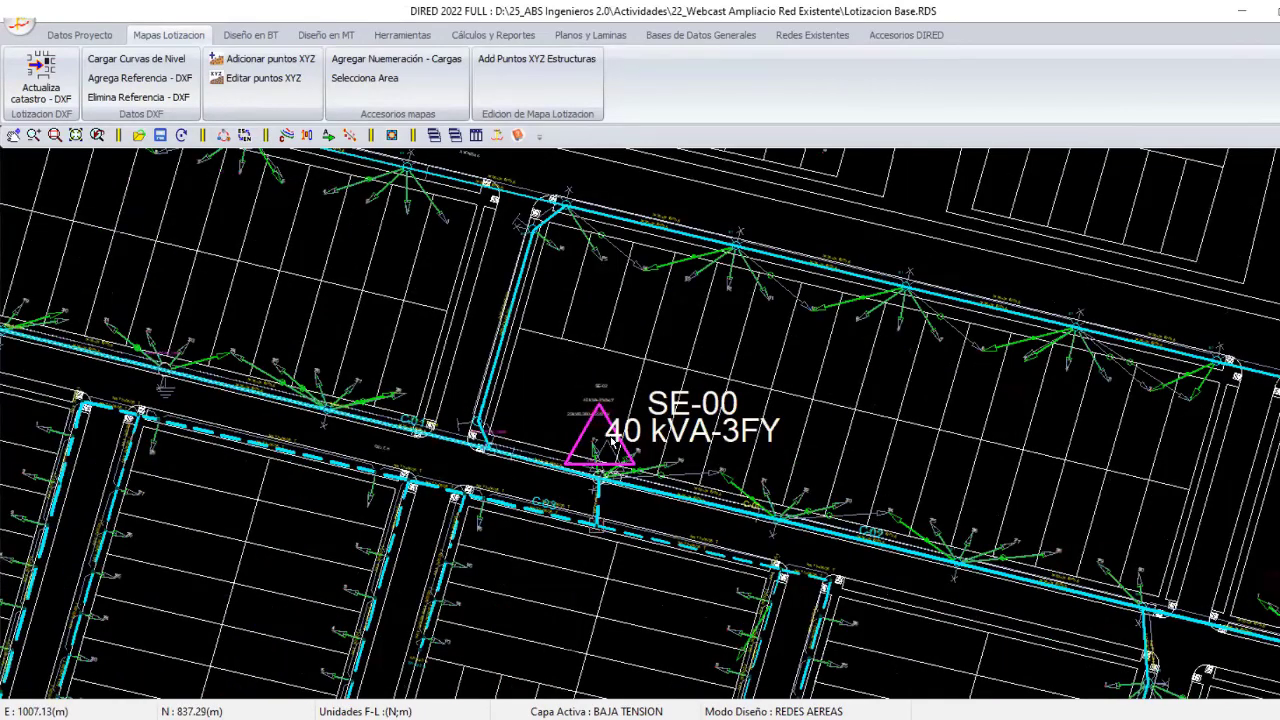
scroll(600, 435, down, 1)
scroll(613, 441, down, 1)
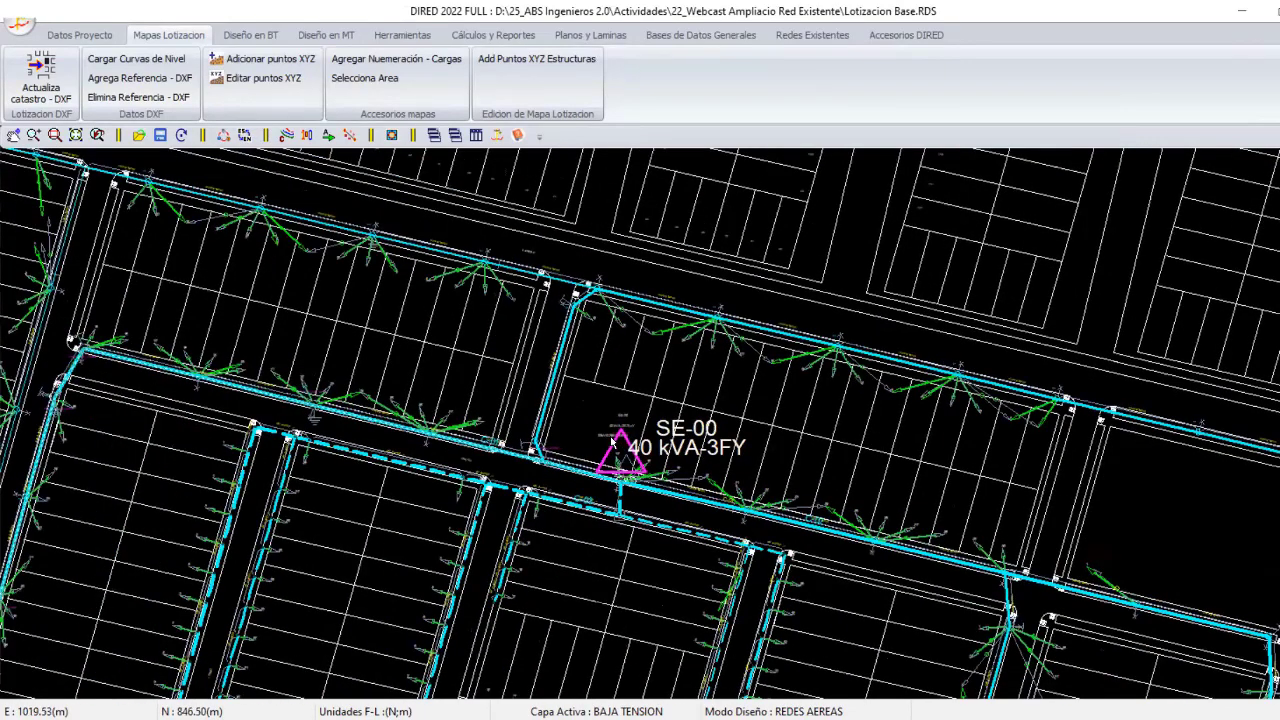
scroll(613, 441, down, 1)
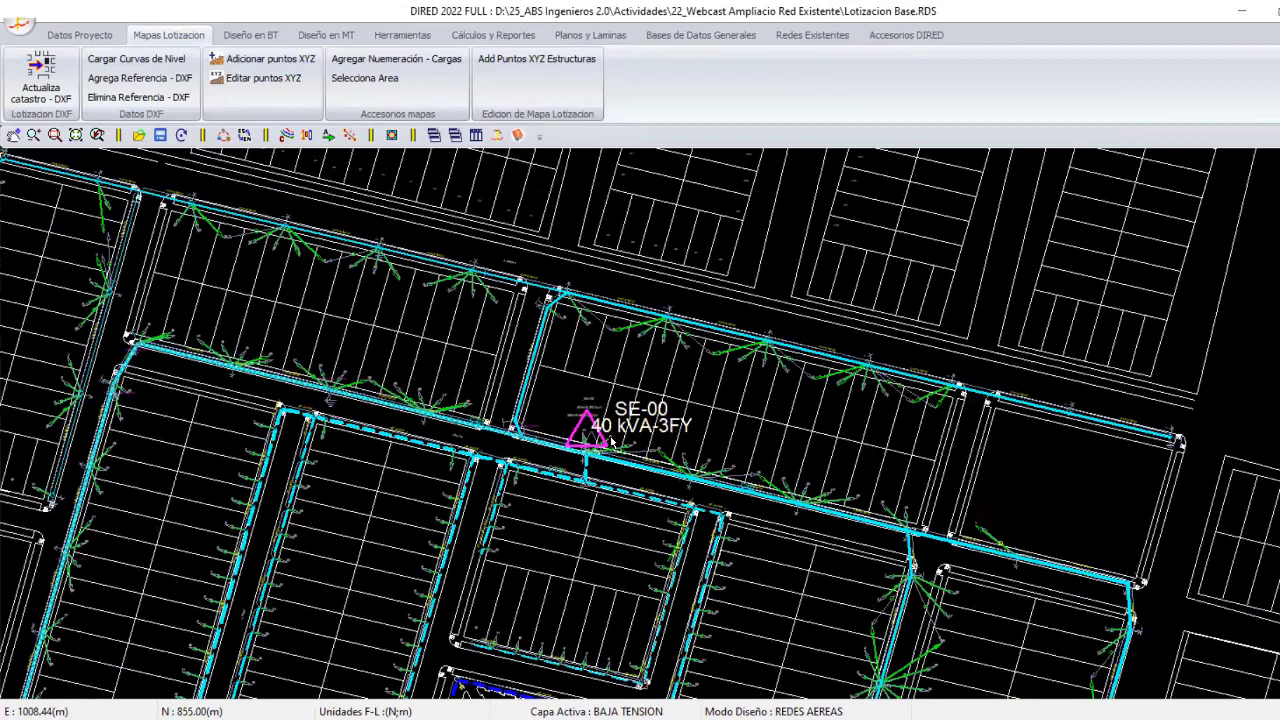
scroll(572, 422, up, 1)
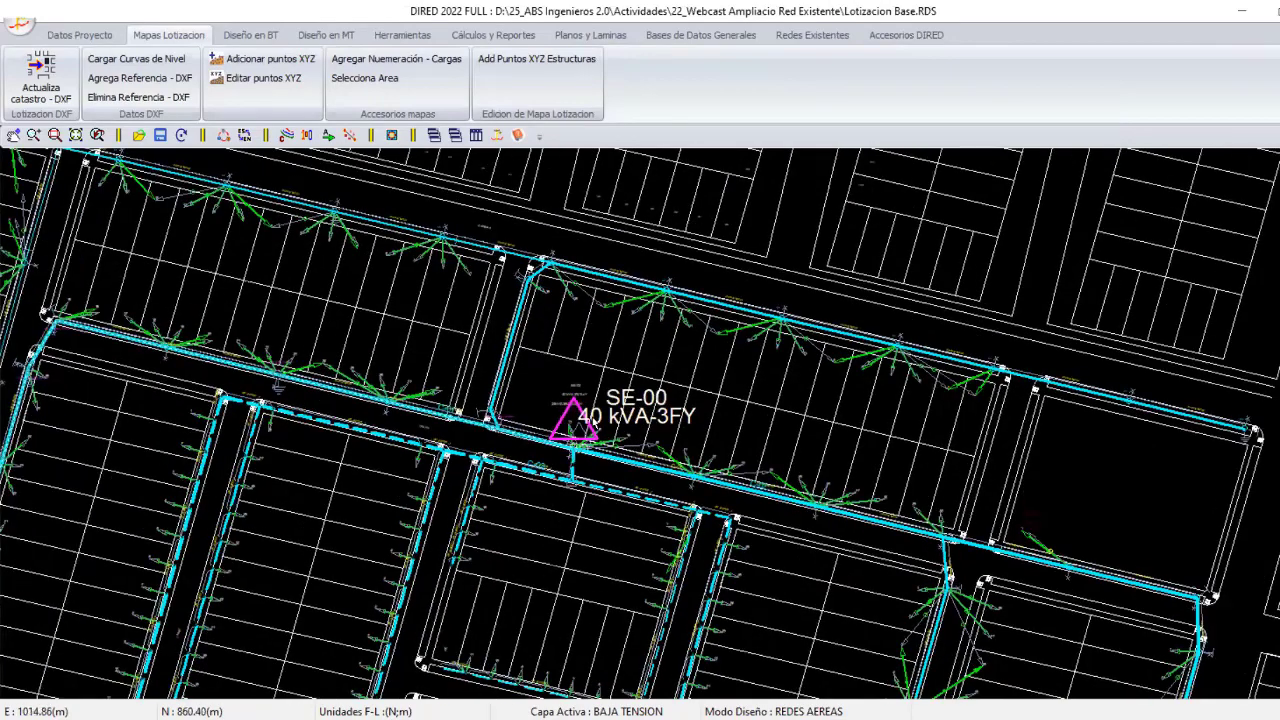
scroll(590, 406, up, 1)
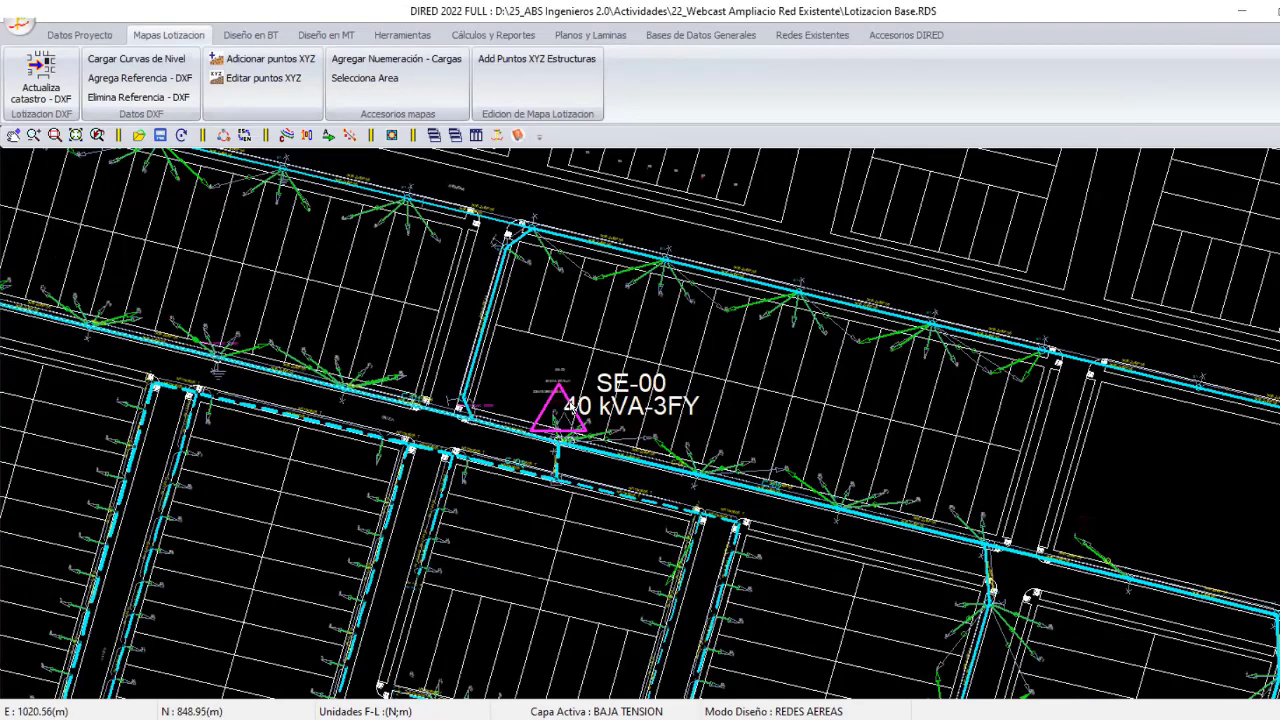
Review Estado de Trafos showing both 40 kVA units overloaded, then open SE-00's data editor.
click(395, 35)
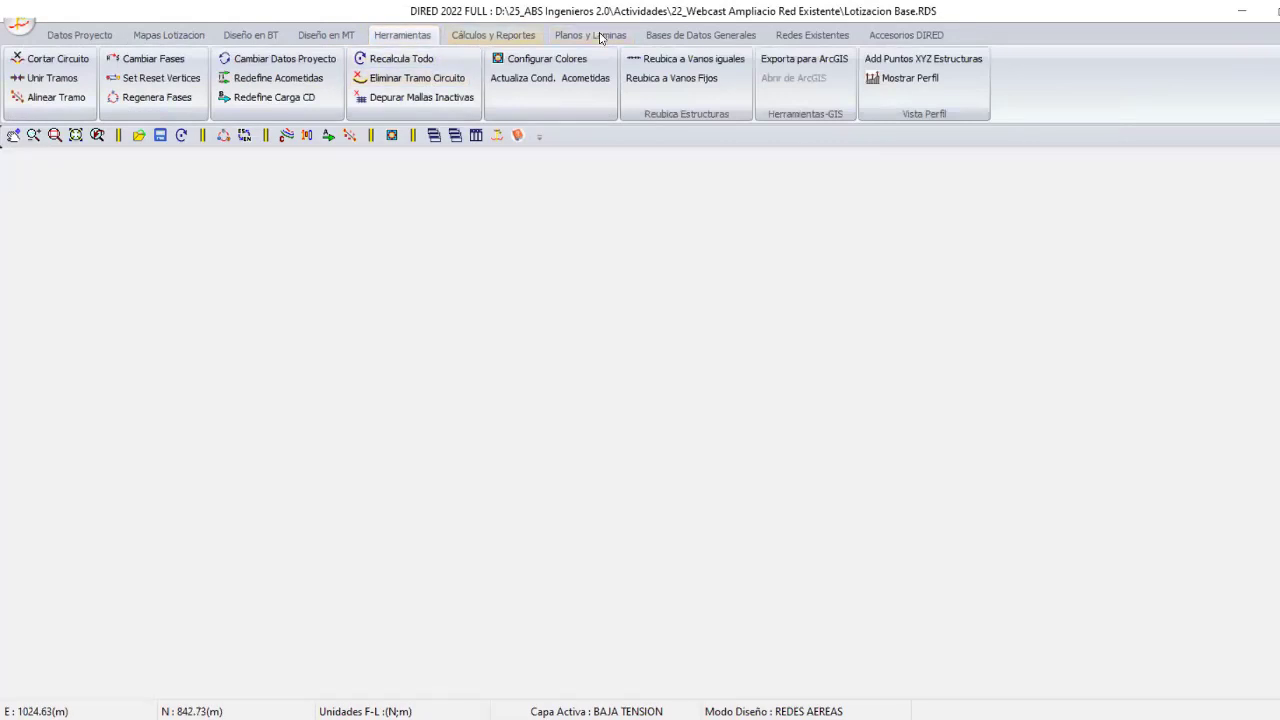
click(492, 36)
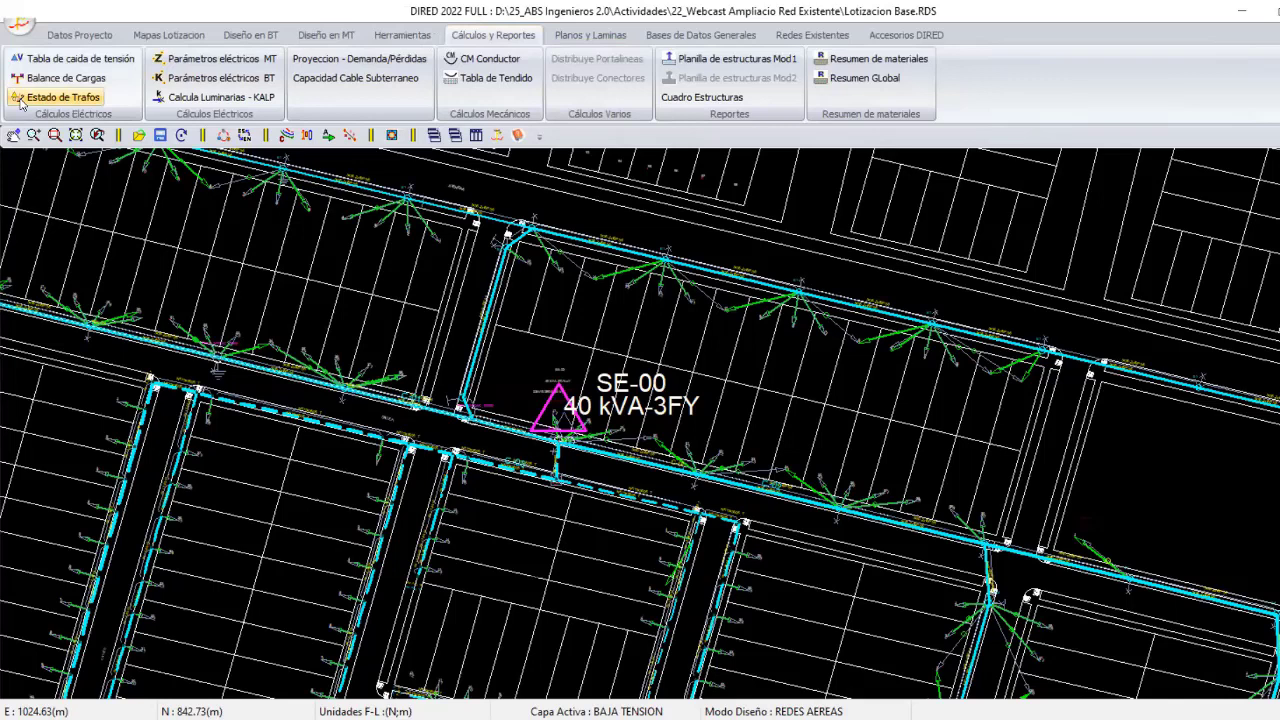
click(20, 100)
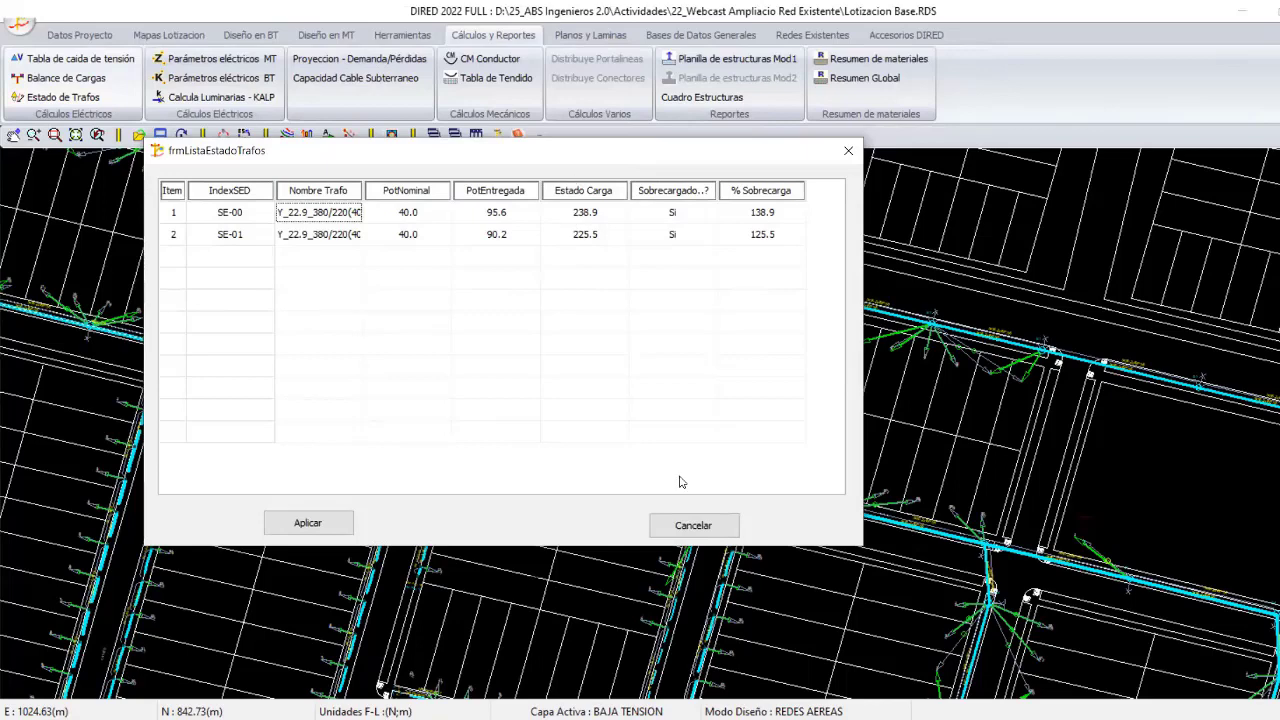
double_click(558, 445)
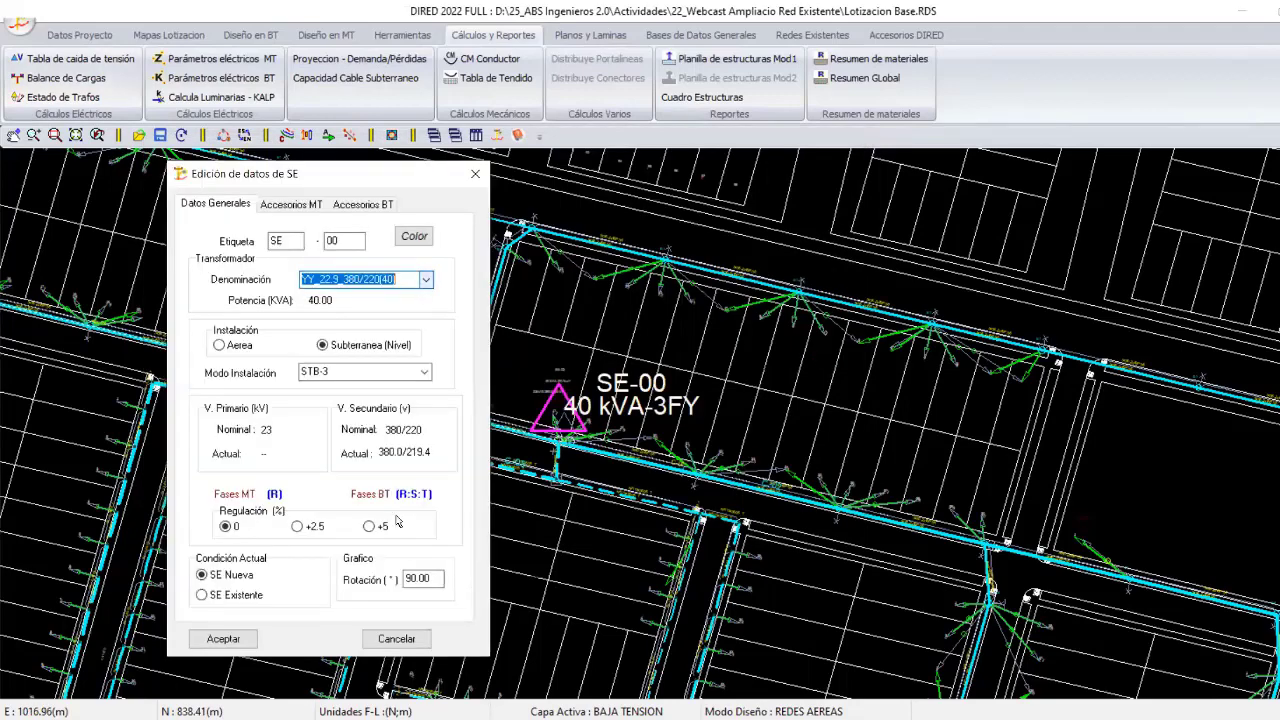
Add the 100 kVA and 160 kVA YY_22.9_380/220 transformers to the project list and apply.
key(Escape)
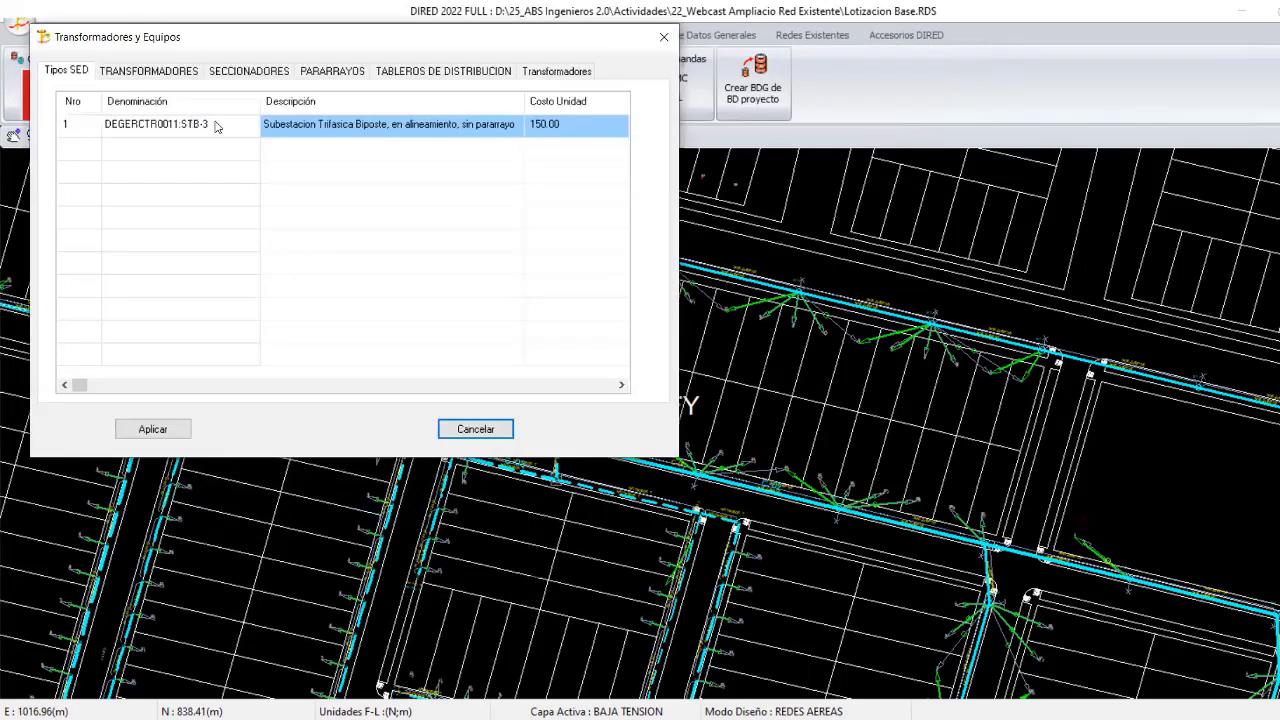
key(ctrl+Tab)
right_click(216, 124)
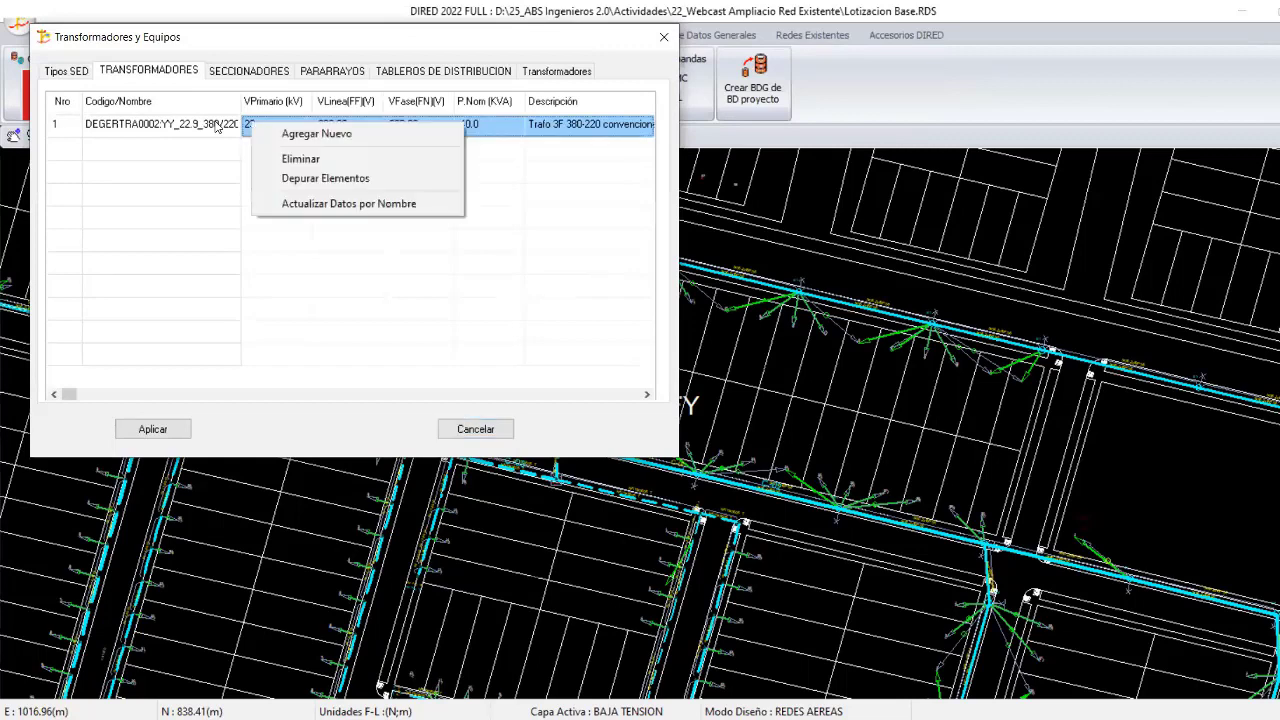
click(270, 182)
click(157, 242)
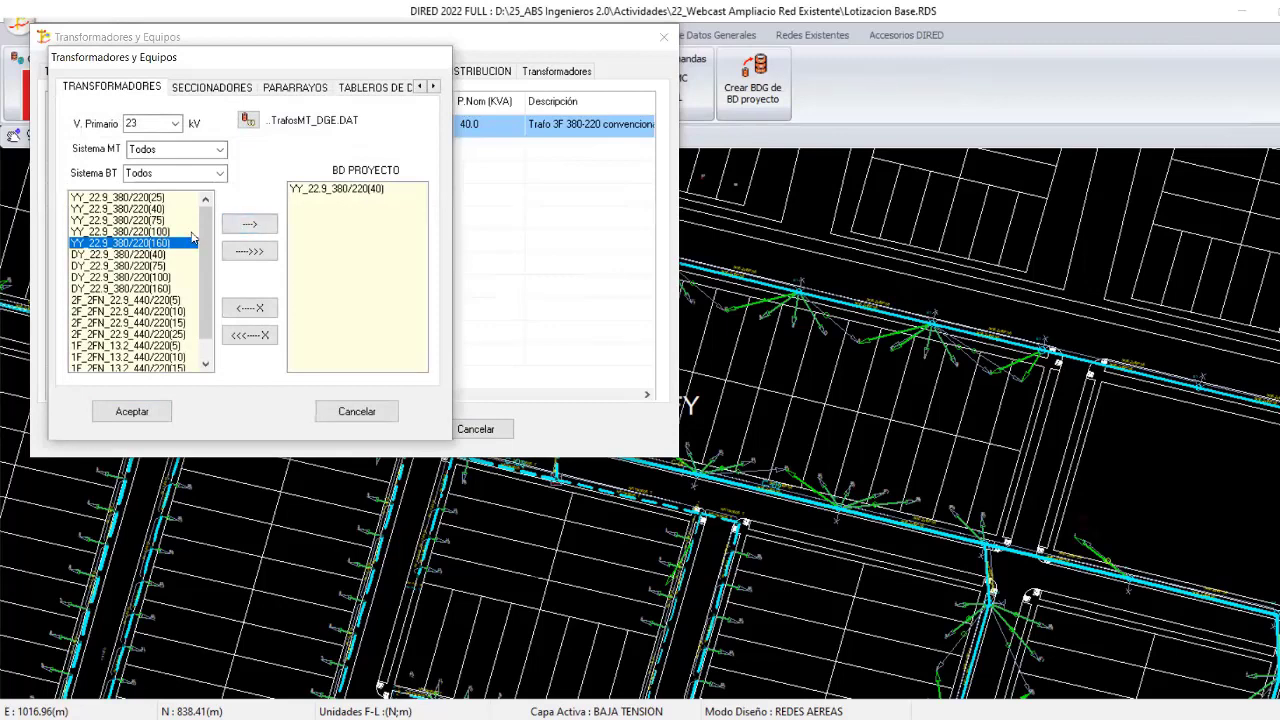
click(157, 231)
click(250, 226)
click(150, 419)
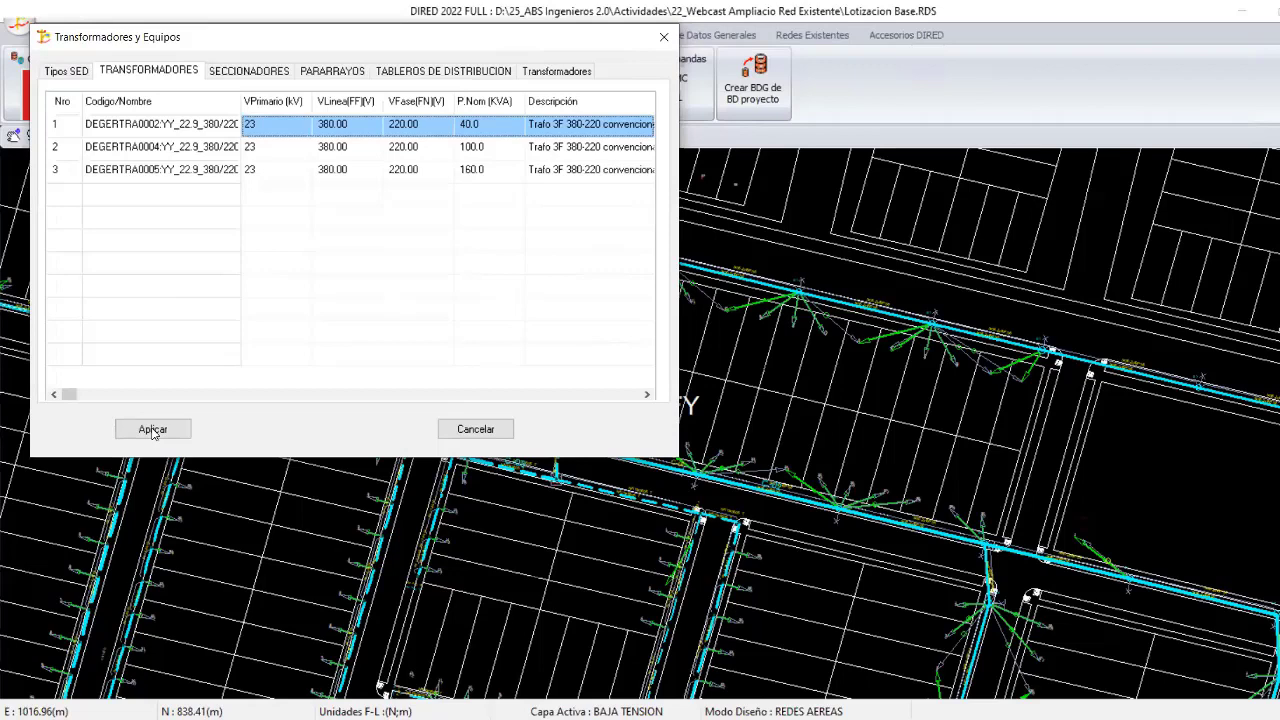
click(152, 430)
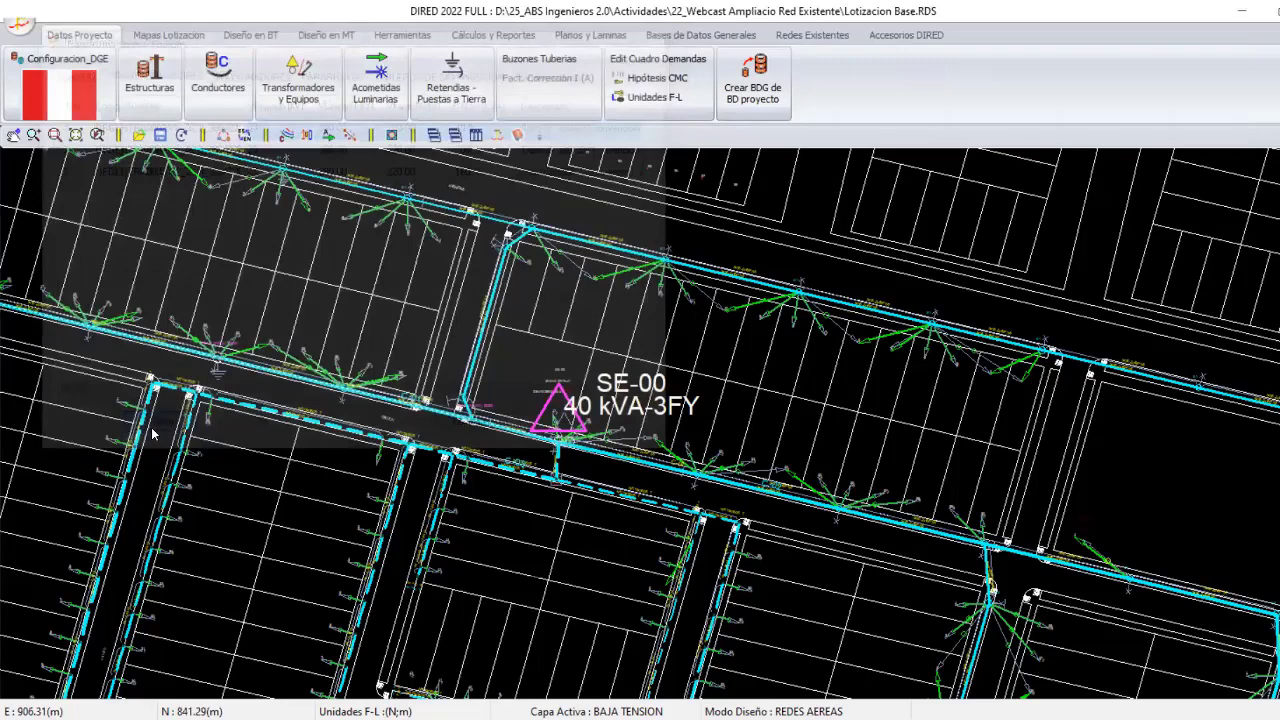
scroll(638, 364, down, 5)
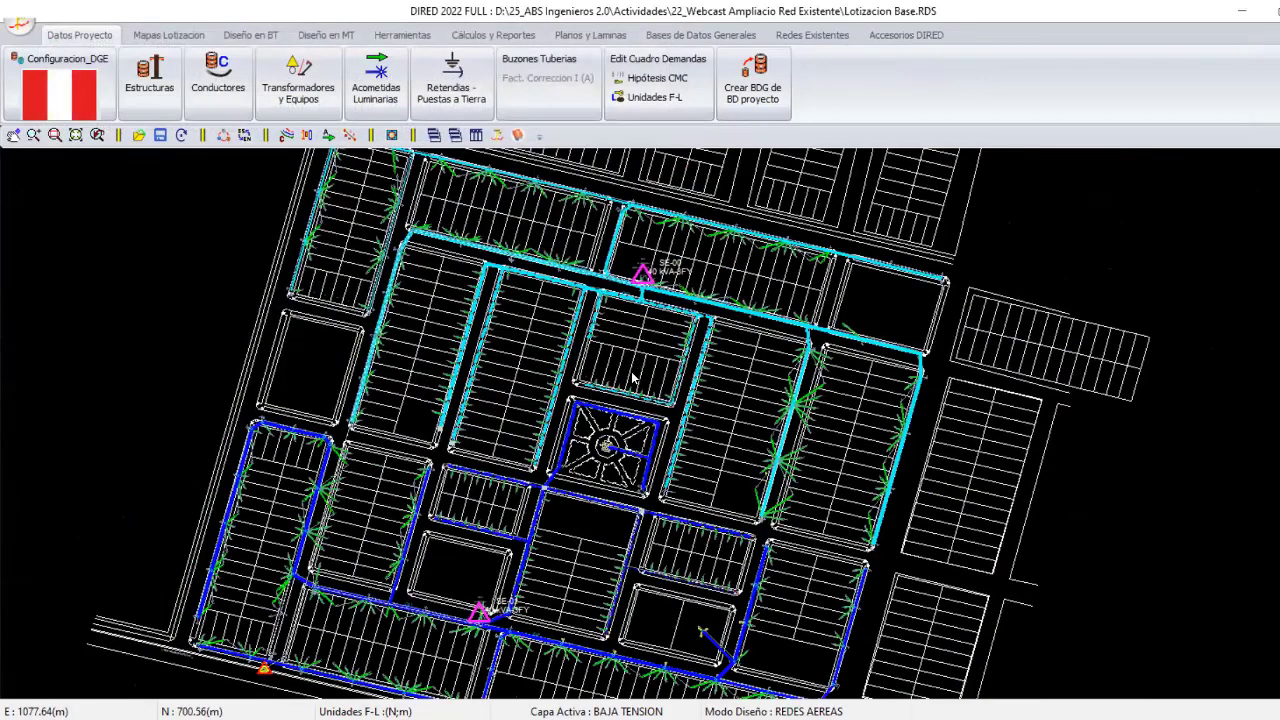
middle_drag(632, 377, 623, 322)
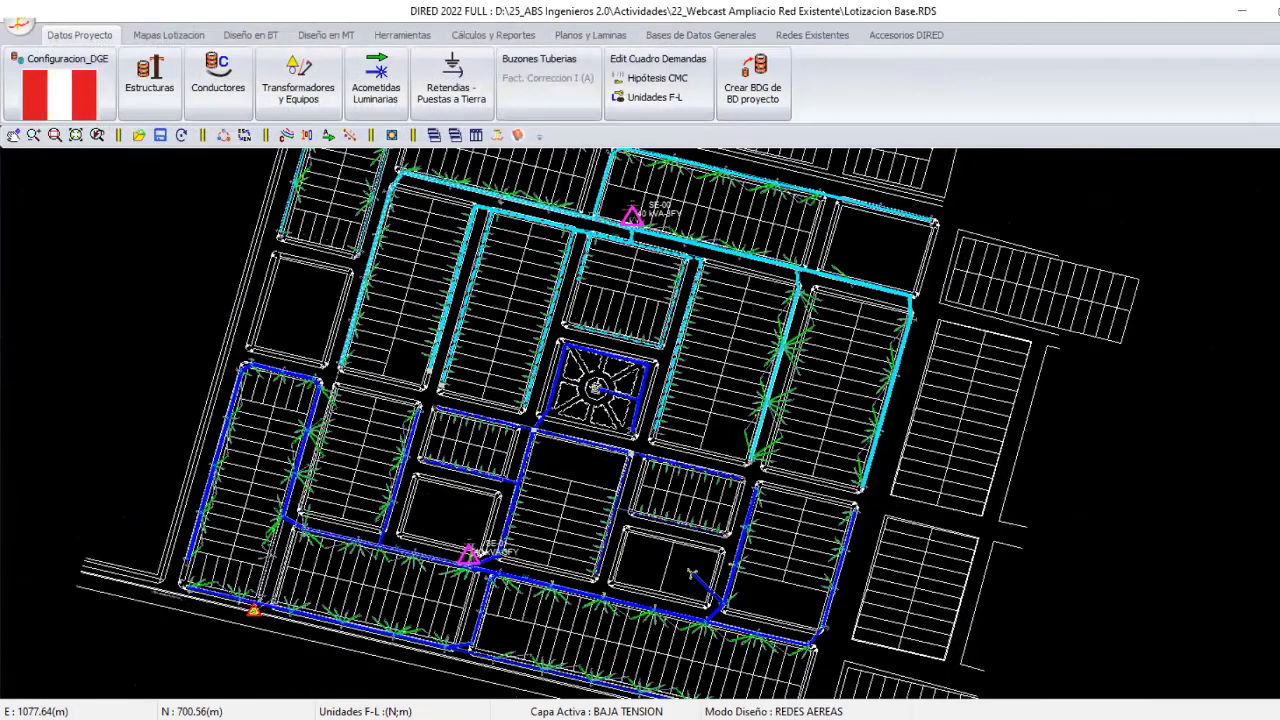
scroll(647, 148, up, 3)
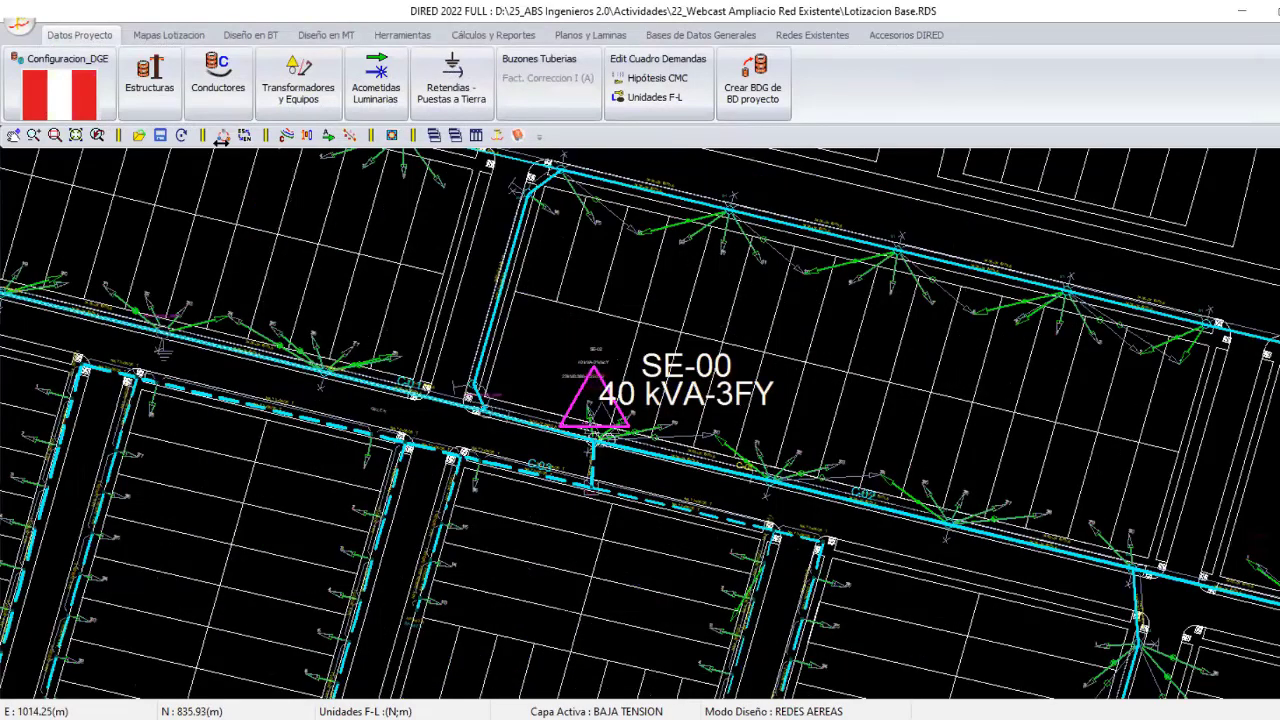
click(421, 135)
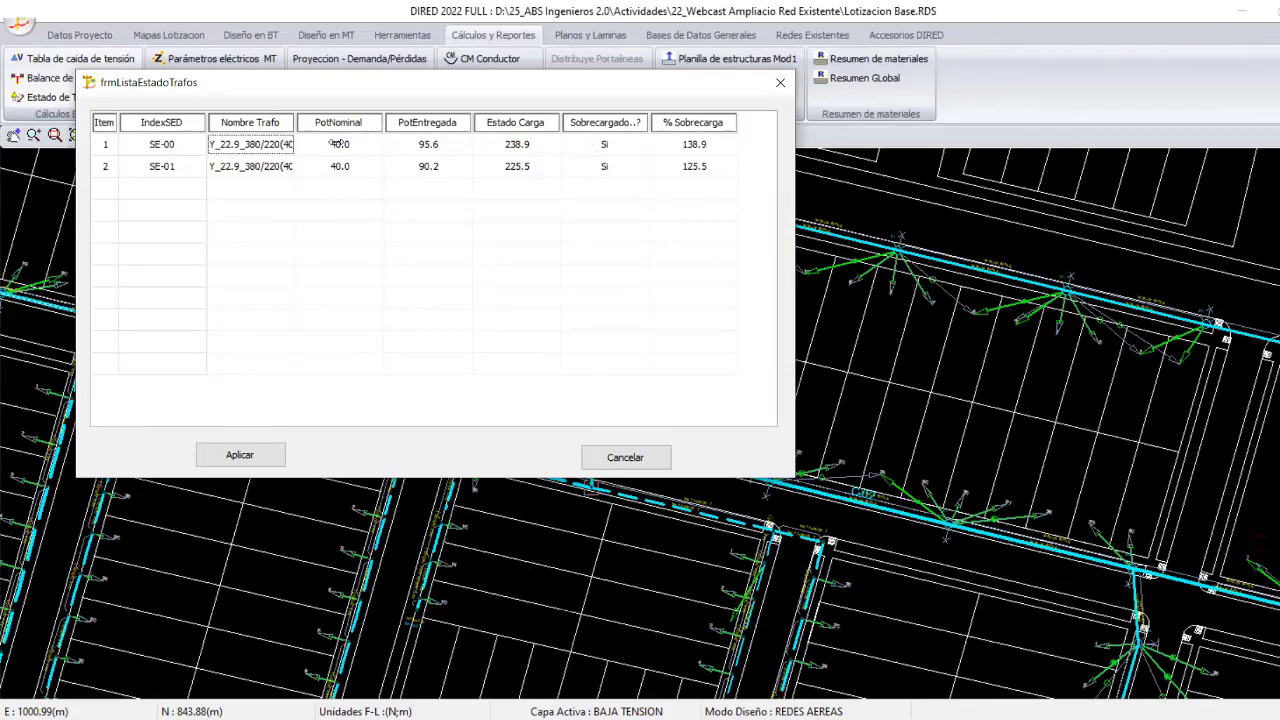
key(Right)
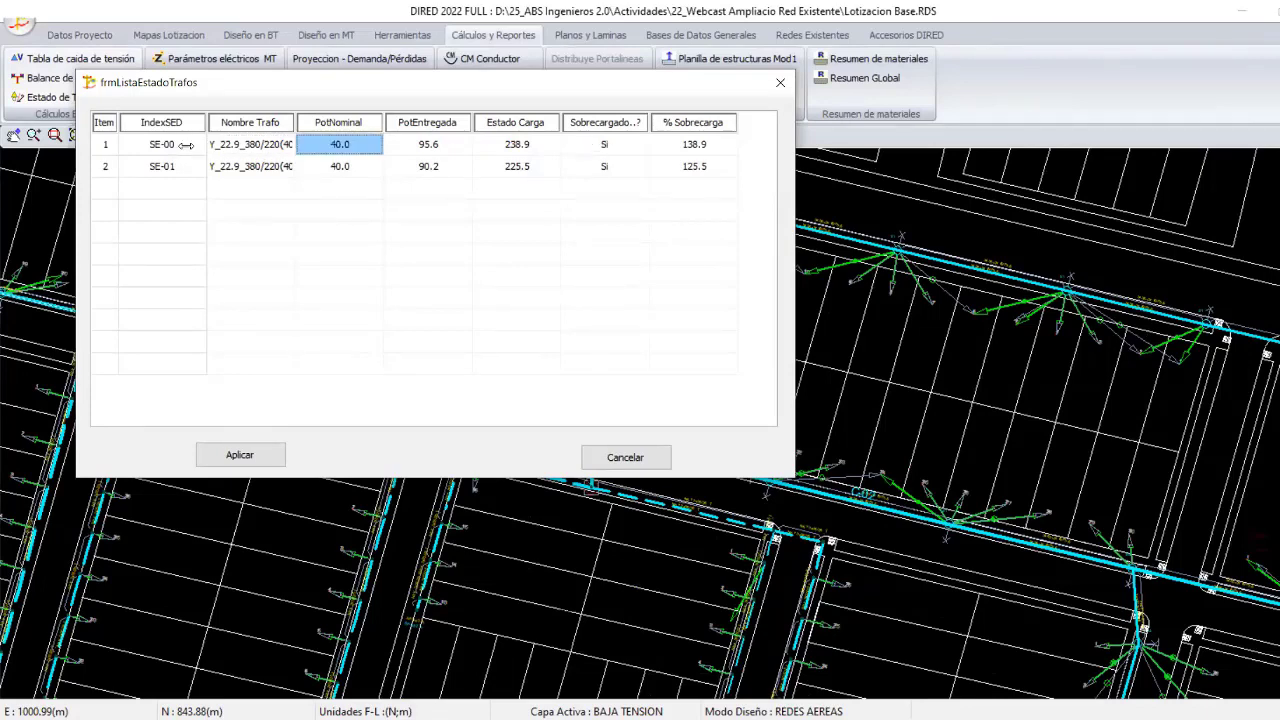
key(Left)
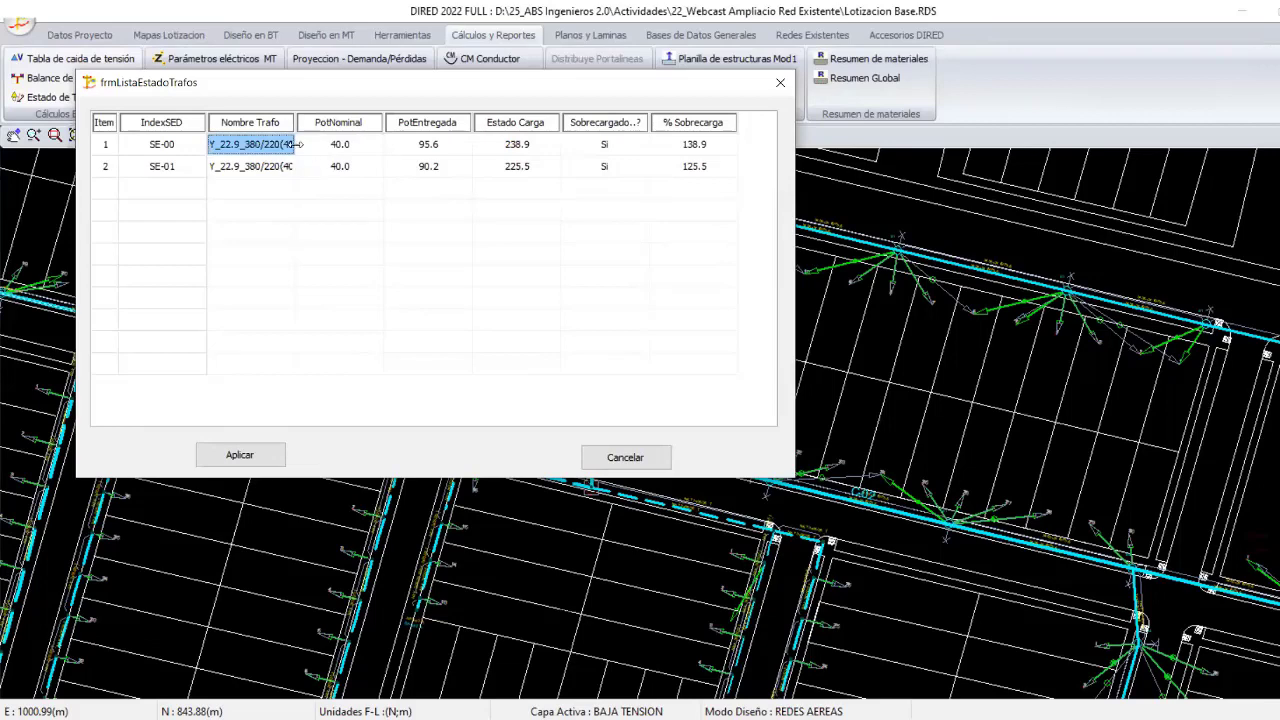
click(275, 147)
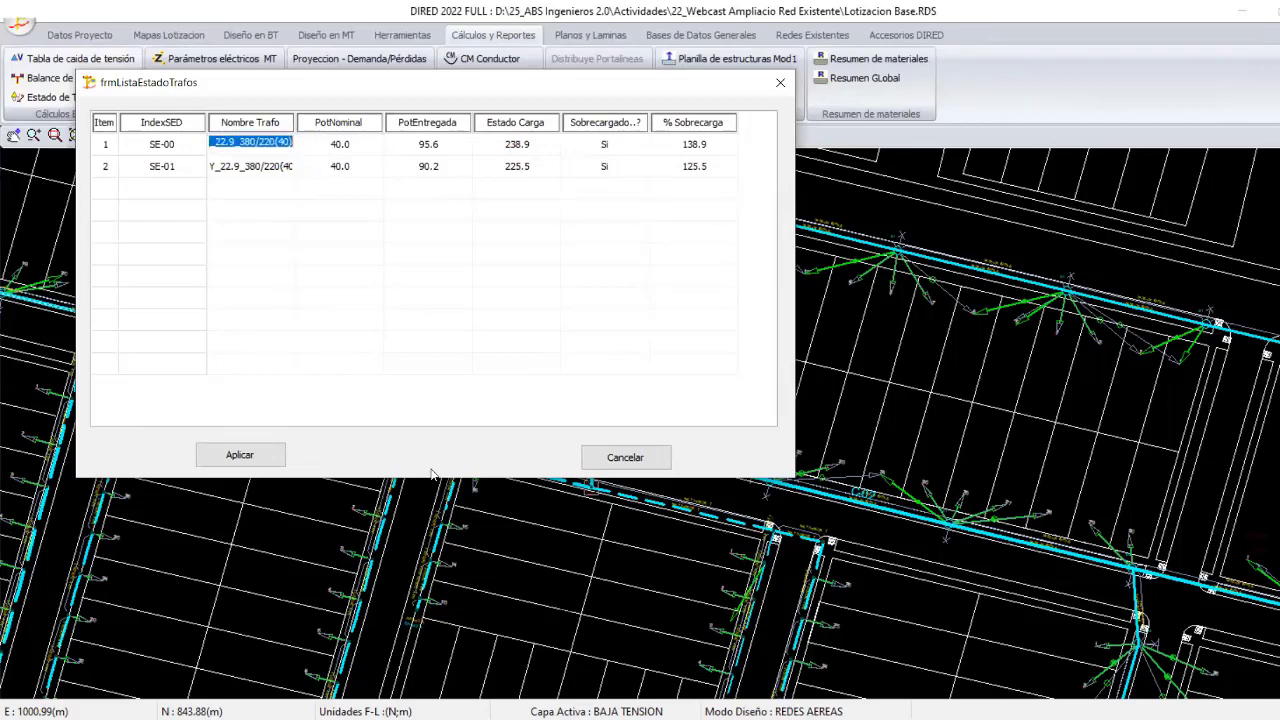
key(Return)
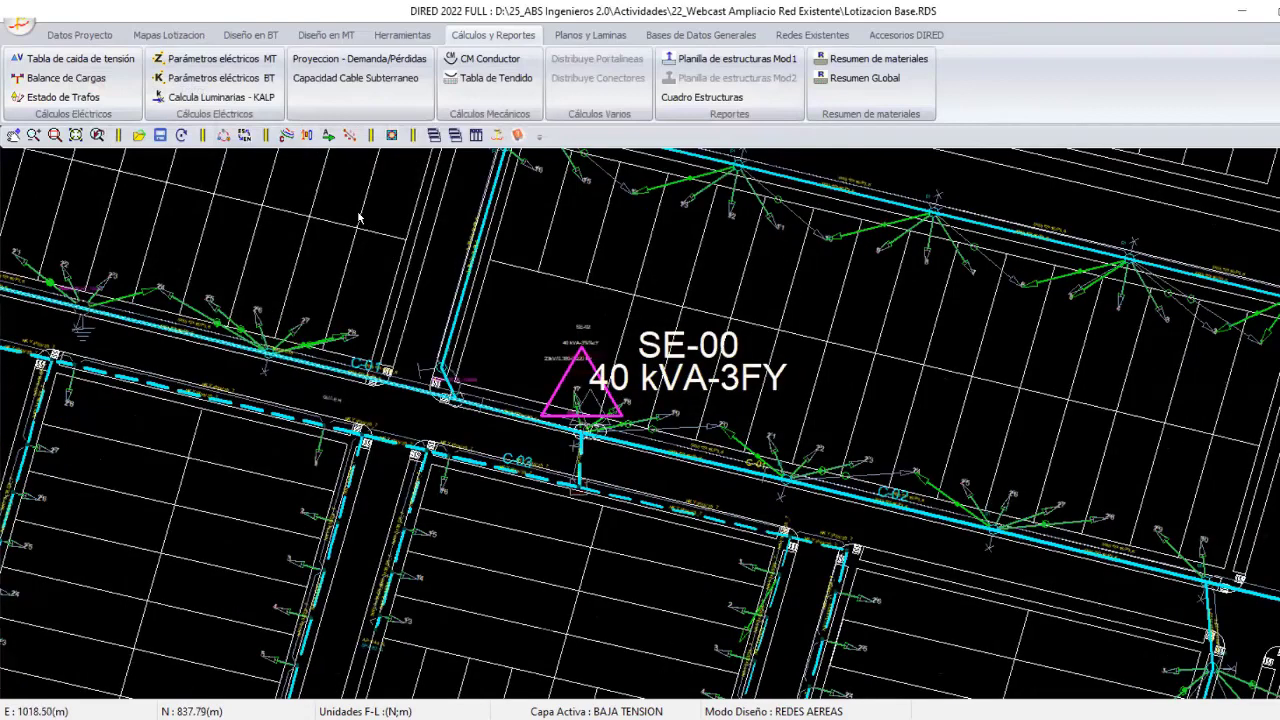
Set SE-00's transformer to YY_22.9_380/220(100) and confirm.
key(Down)
key(Return)
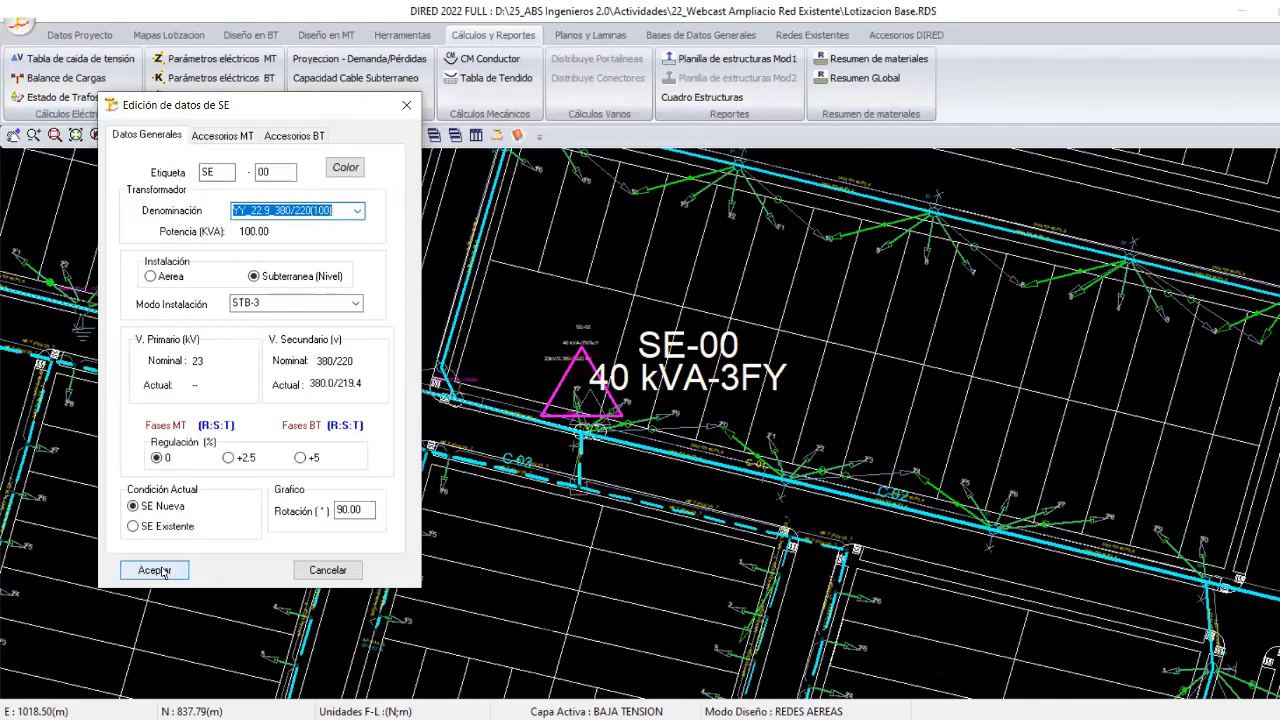
click(163, 572)
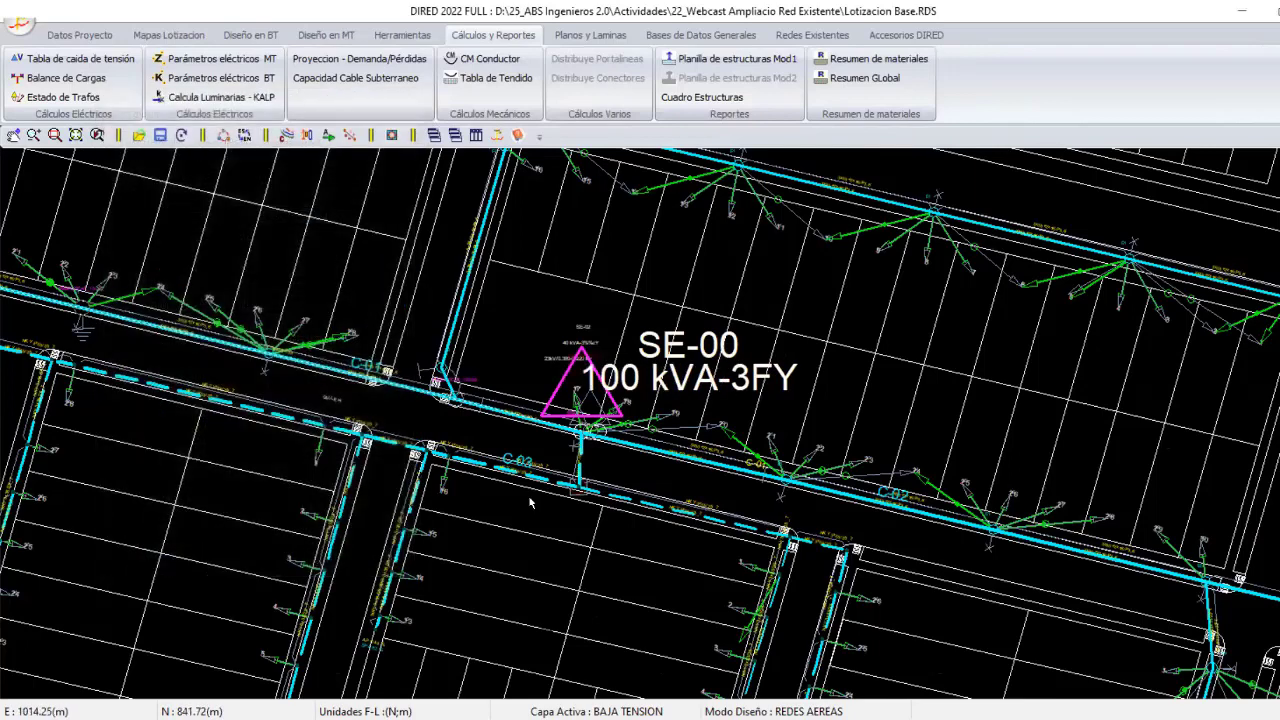
Reopen Estado de Trafos to confirm both 100 kVA substations are no longer overloaded.
scroll(530, 502, down, 2)
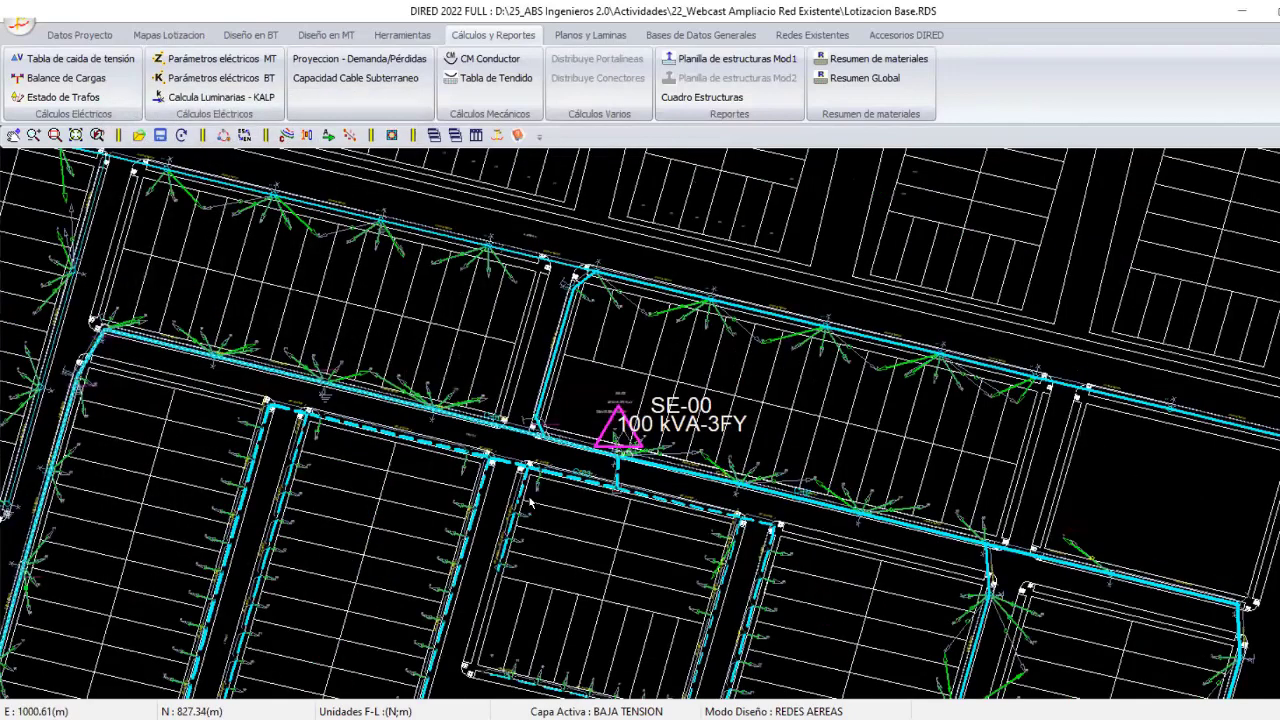
middle_drag(486, 378, 476, 348)
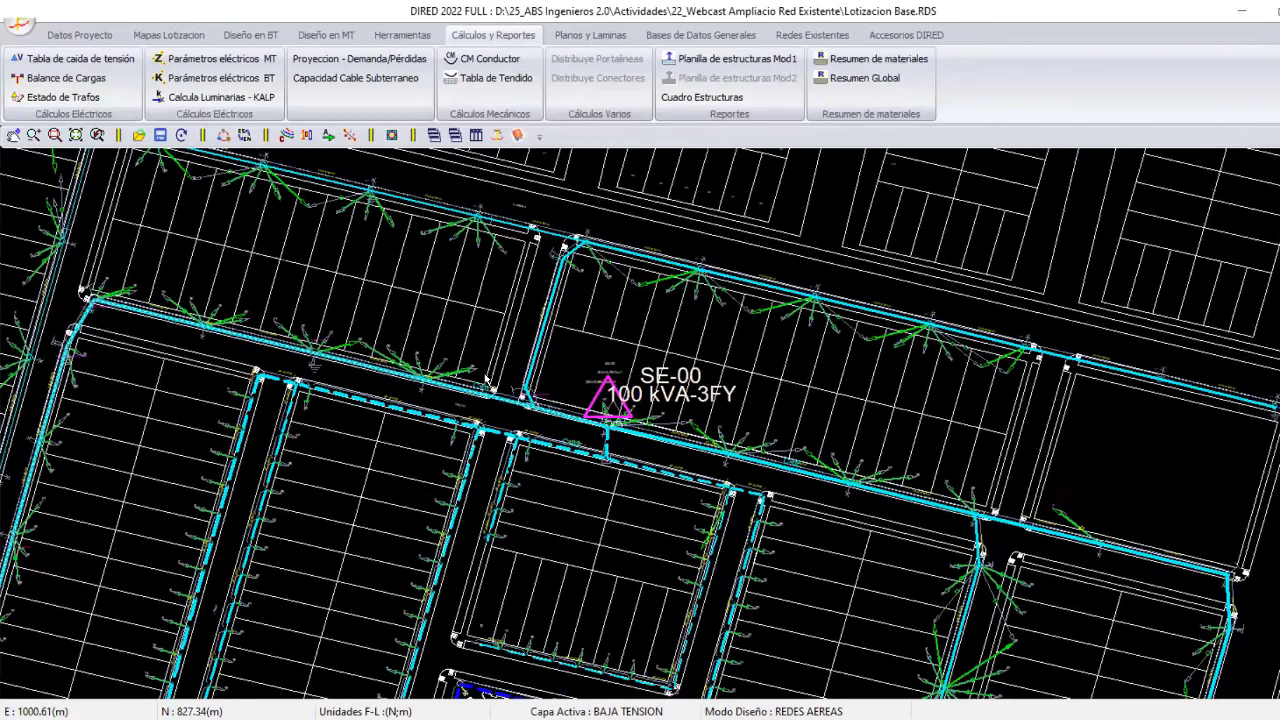
middle_drag(373, 390, 369, 255)
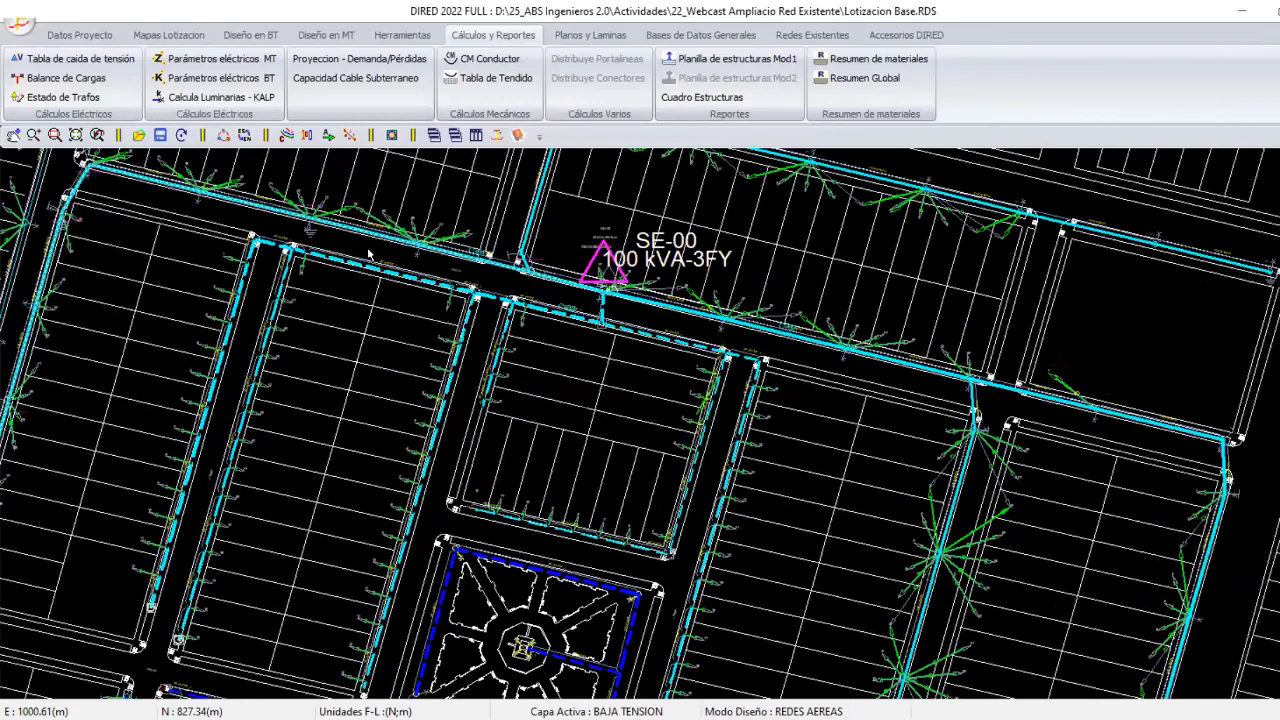
middle_drag(177, 688, 183, 593)
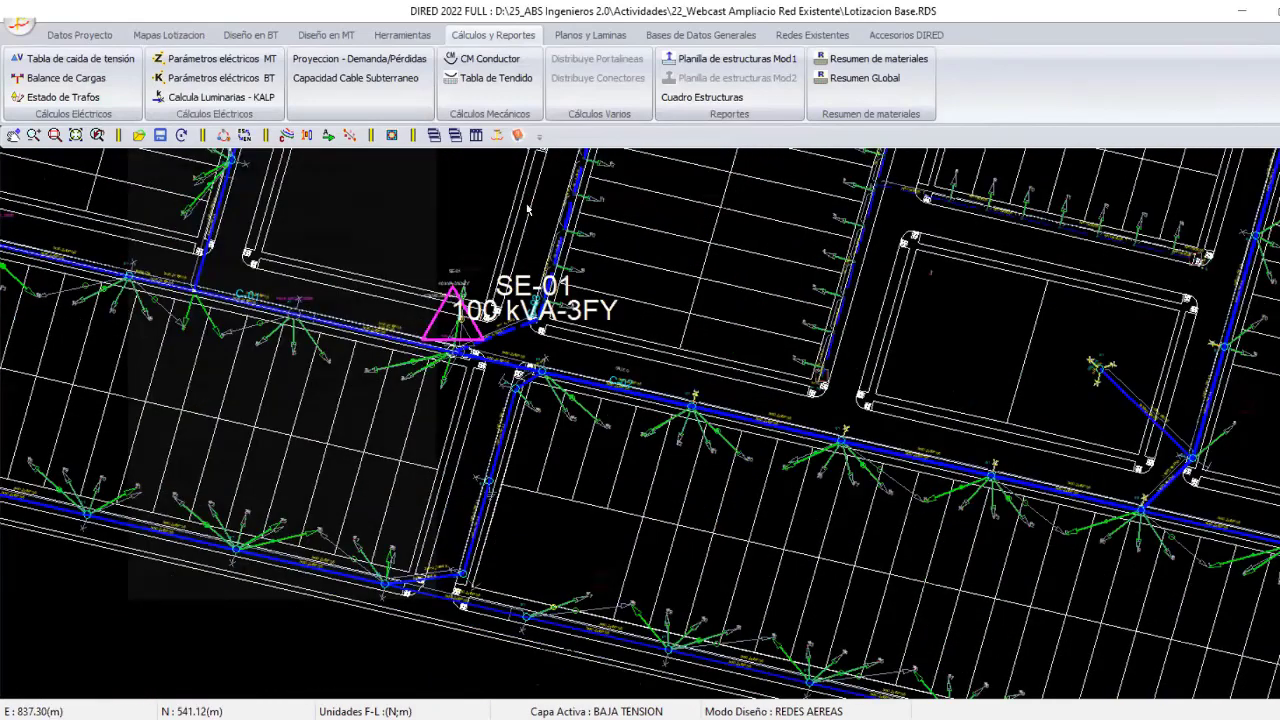
scroll(527, 207, down, 5)
click(64, 97)
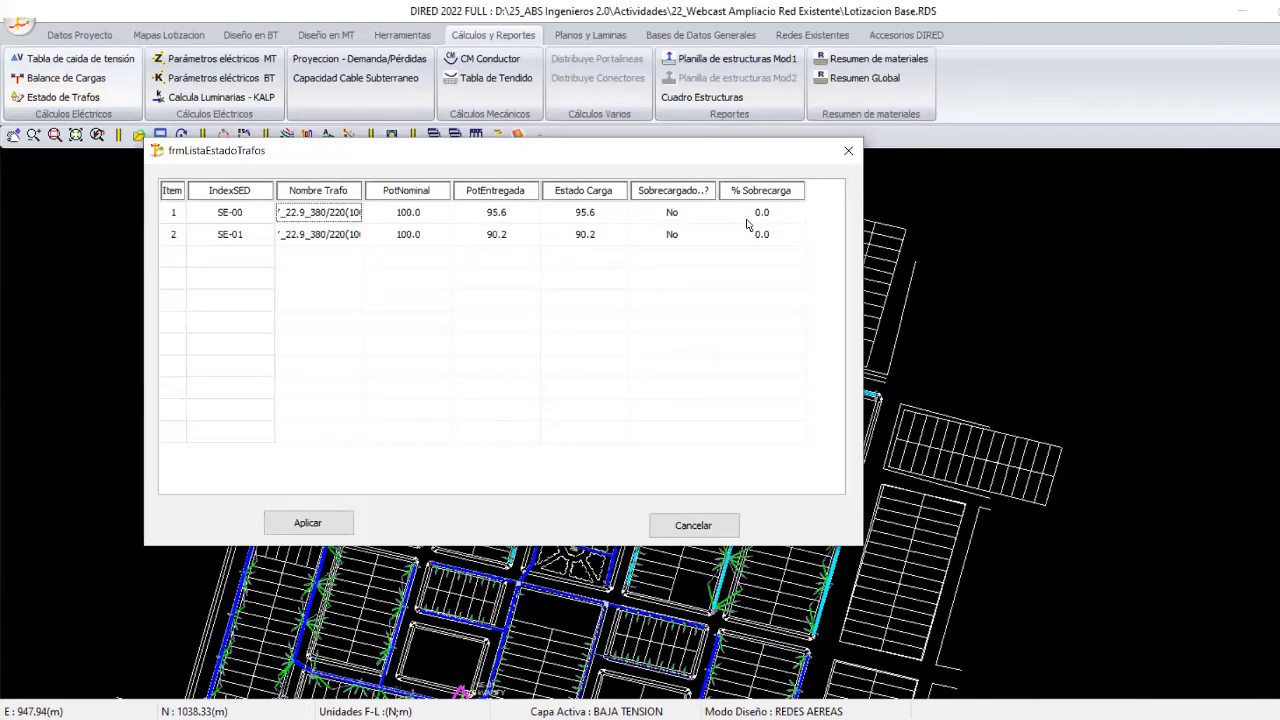
Close the transformer-status table and zoom in on the blocks north of SE-00.
click(318, 522)
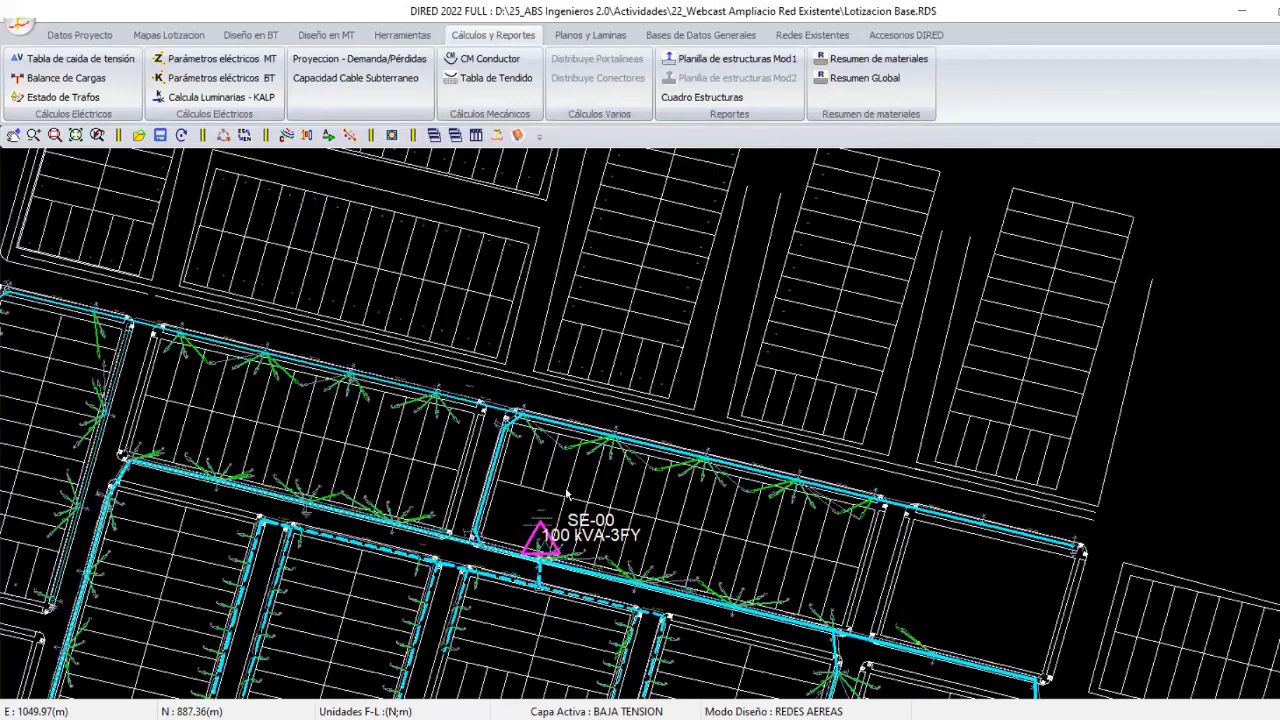
scroll(566, 494, up, 1)
scroll(473, 487, up, 1)
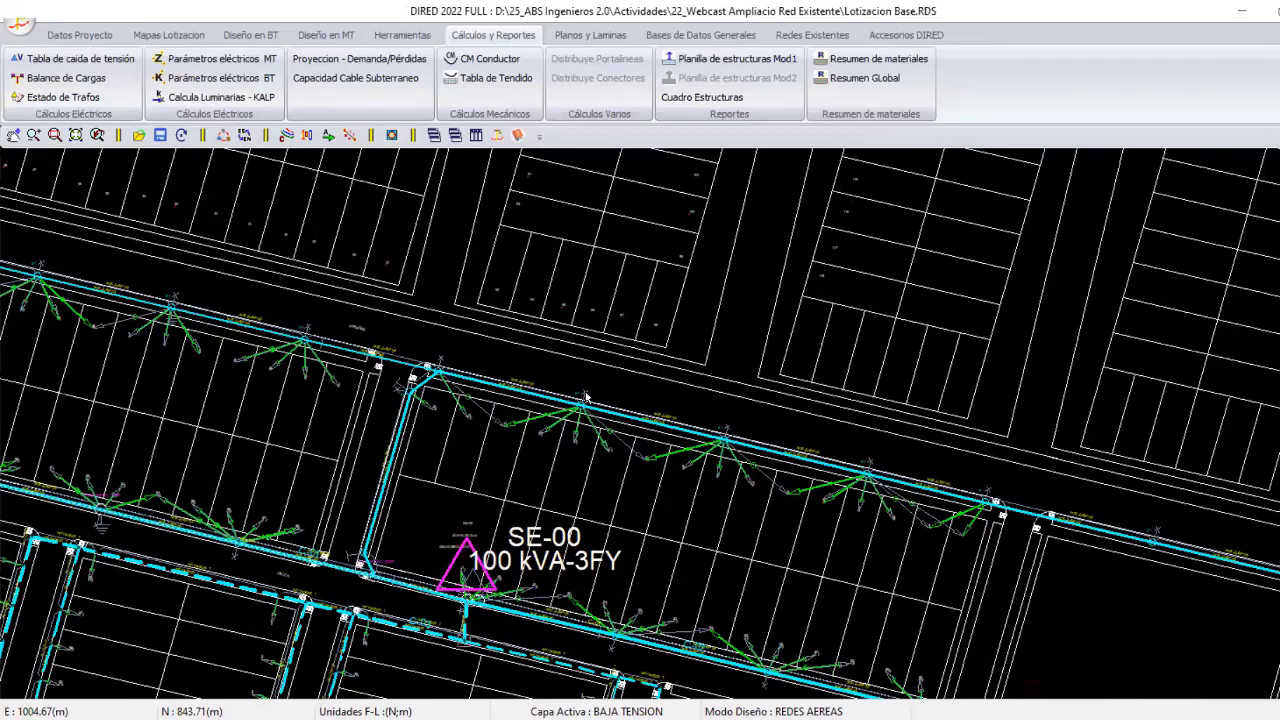
scroll(586, 398, down, 1)
scroll(586, 398, up, 1)
middle_drag(631, 430, 688, 440)
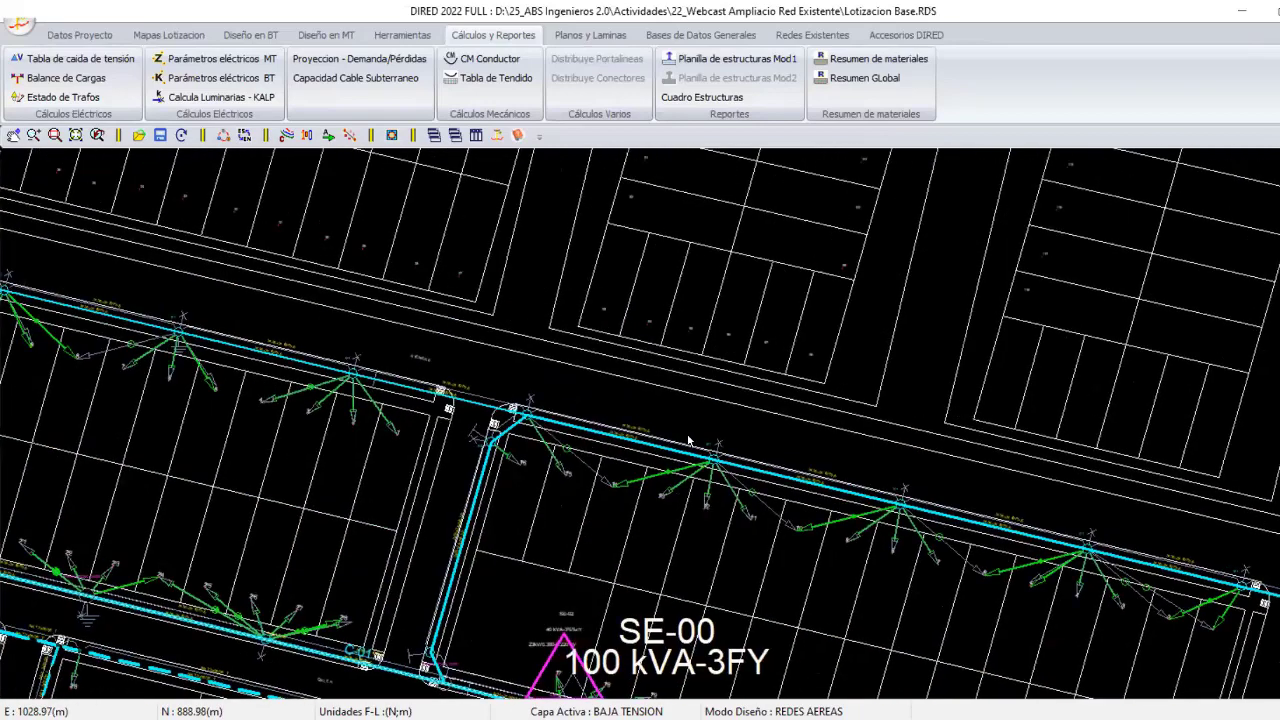
Start numbering the lots as domestic loads beginning at 119.
scroll(298, 74, down, 1)
scroll(460, 80, up, 1)
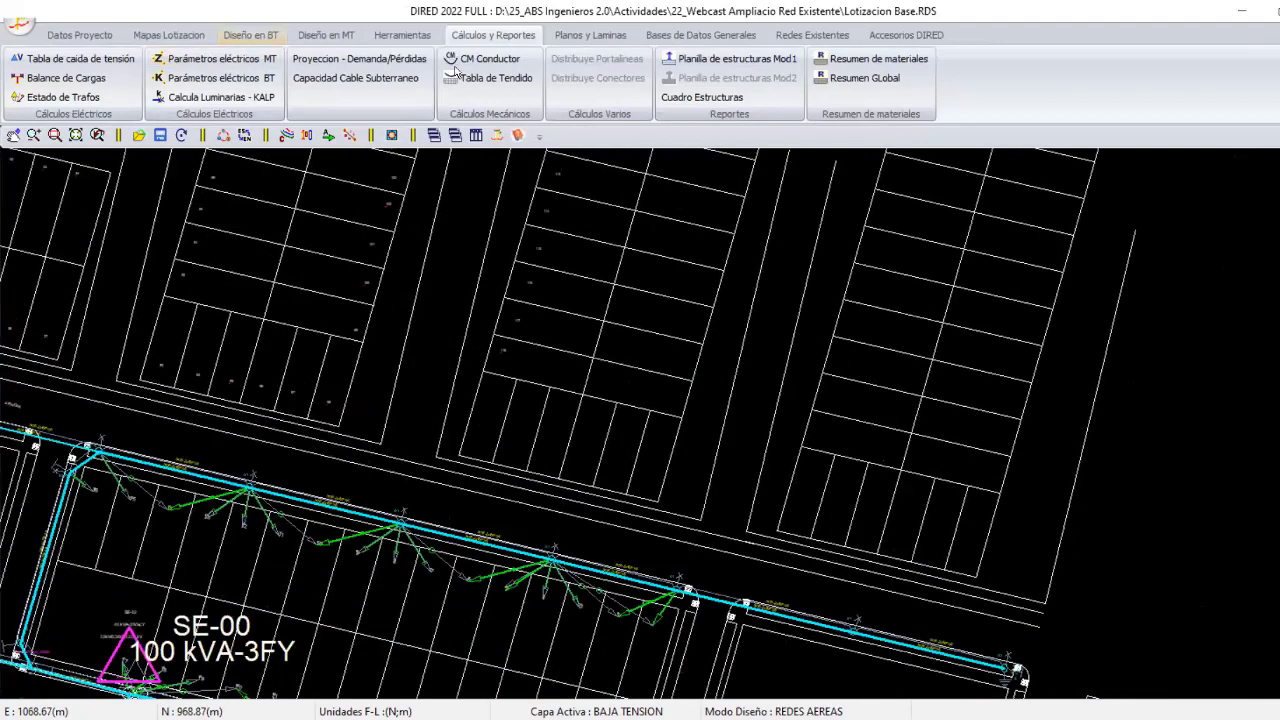
scroll(434, 69, up, 5)
click(396, 59)
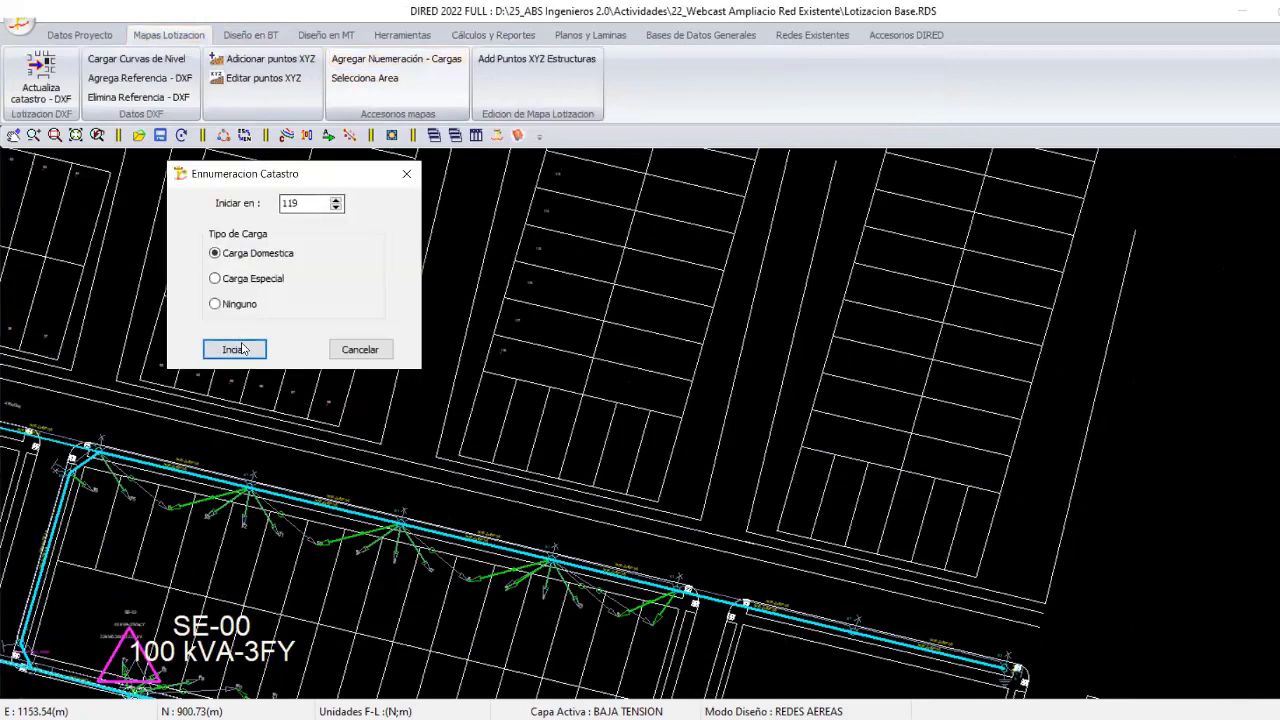
click(242, 352)
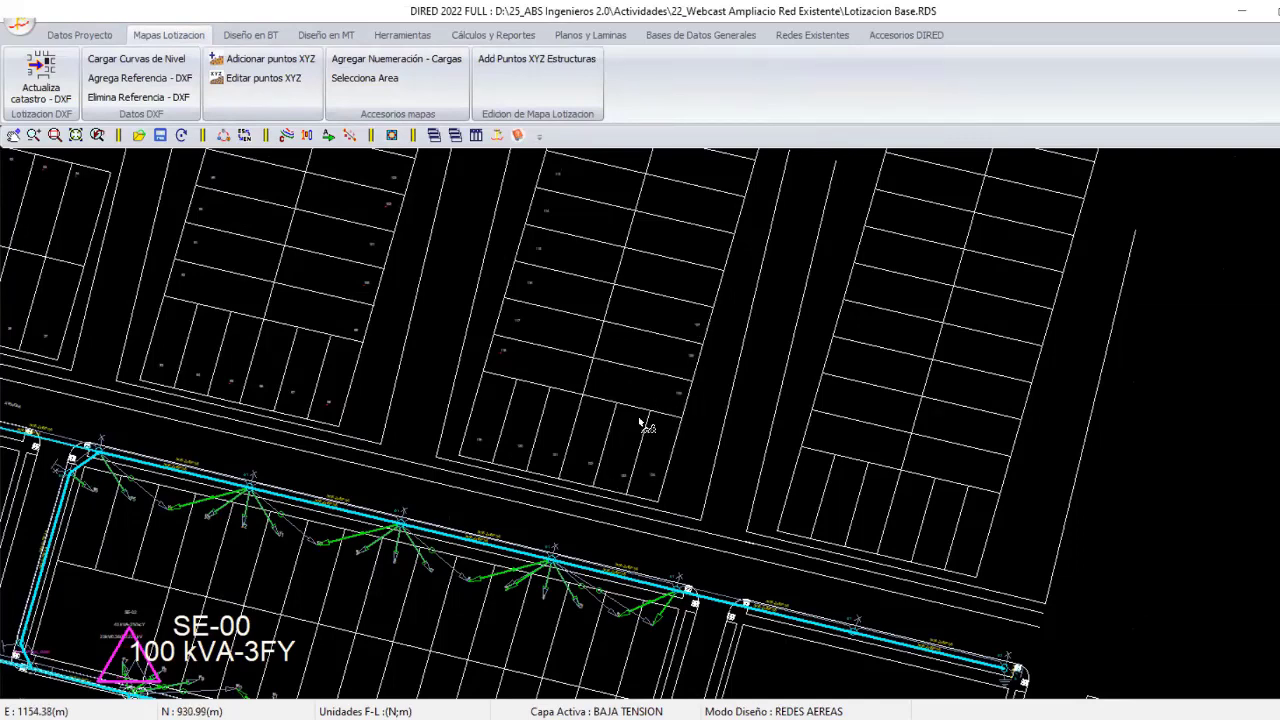
Pan and zoom over the new northern lots to frame transformer SE-00 and the existing network.
middle_drag(646, 423, 634, 457)
scroll(634, 457, up, 2)
scroll(640, 449, up, 2)
scroll(654, 394, up, 1)
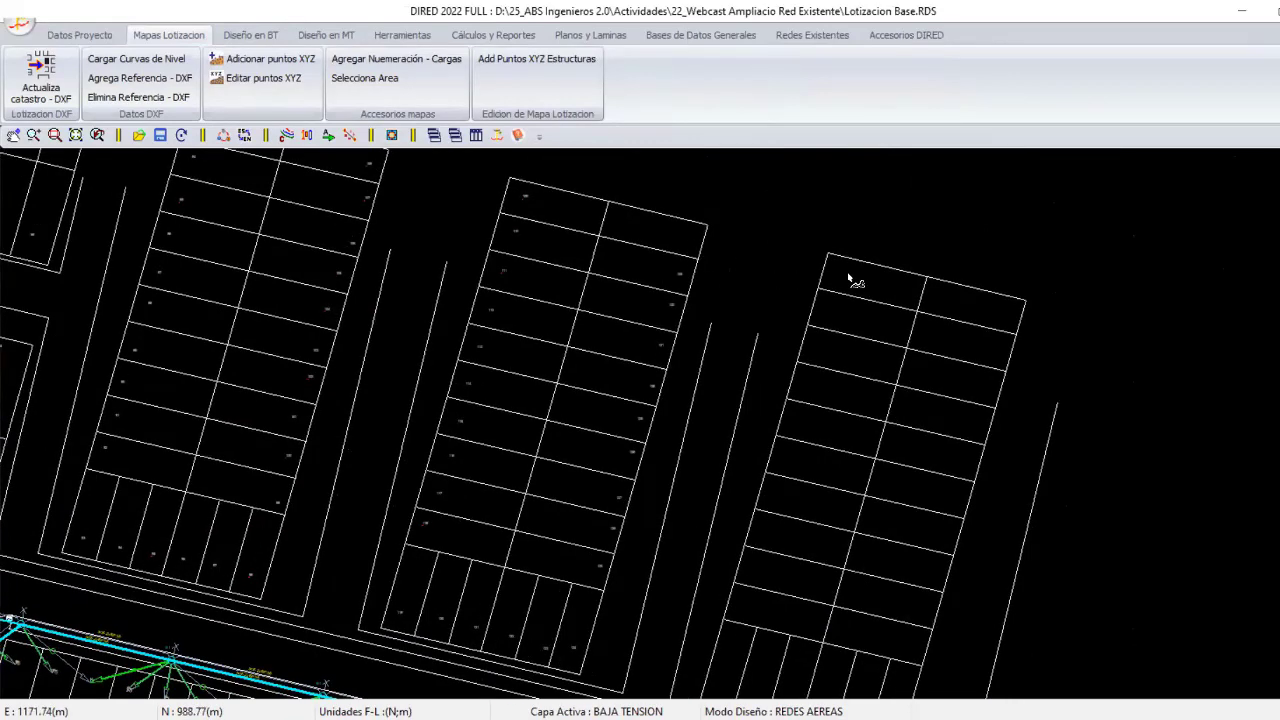
middle_drag(808, 360, 825, 295)
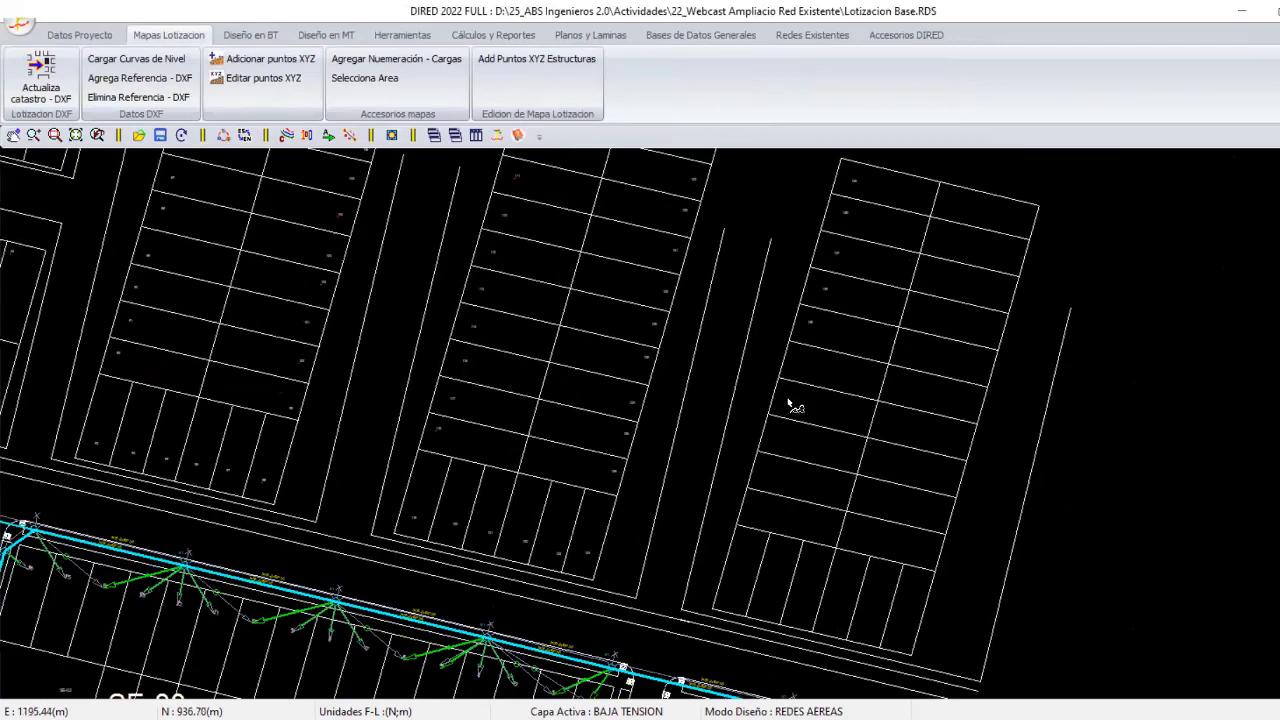
middle_drag(776, 447, 766, 382)
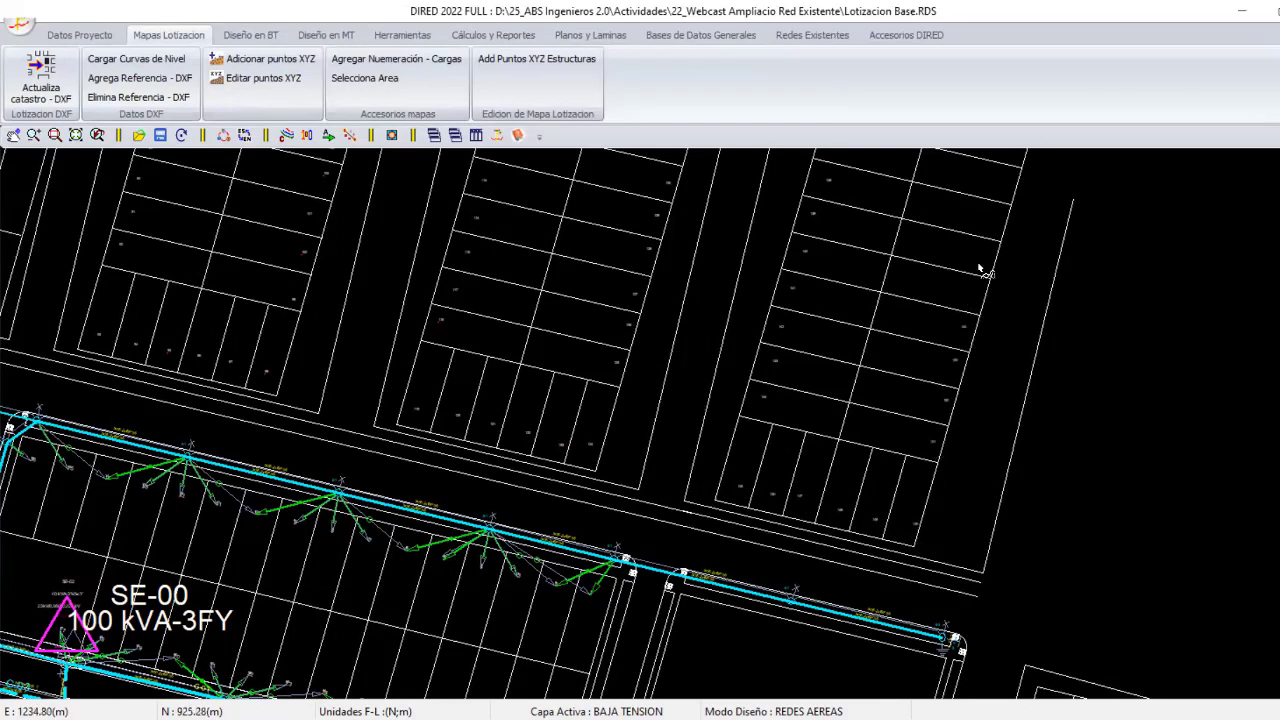
middle_drag(985, 272, 918, 355)
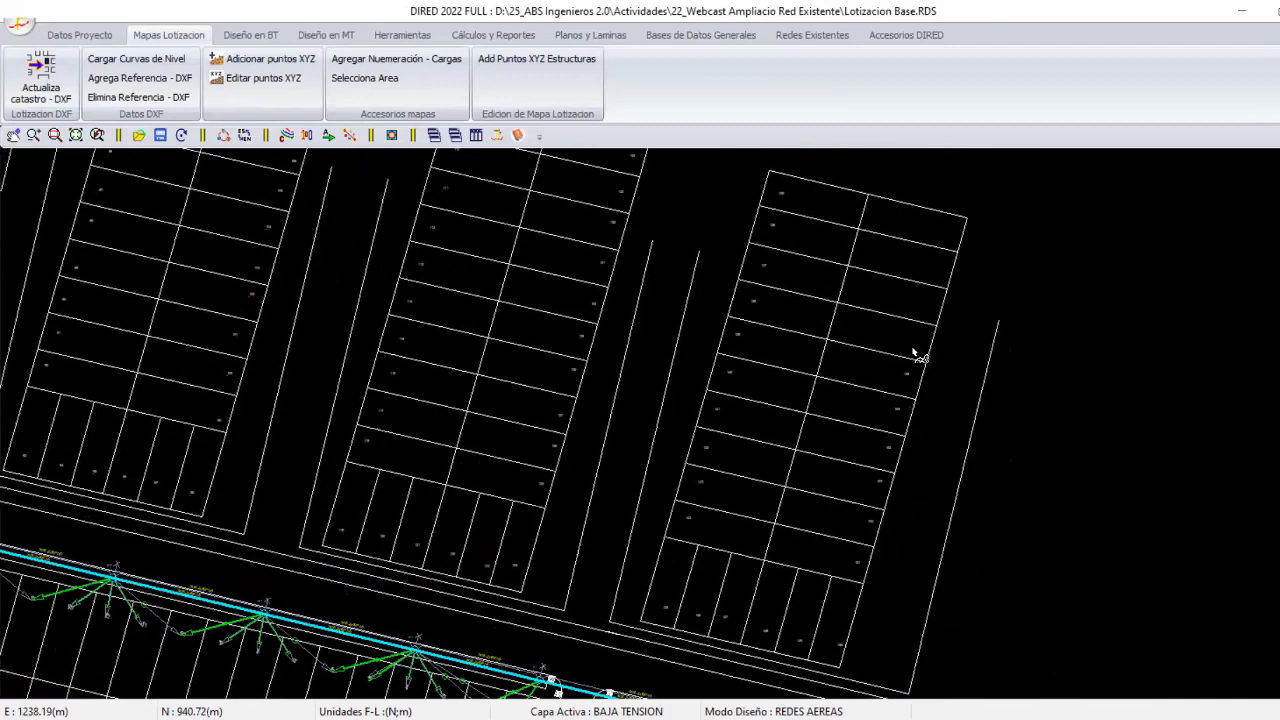
right_click(1014, 263)
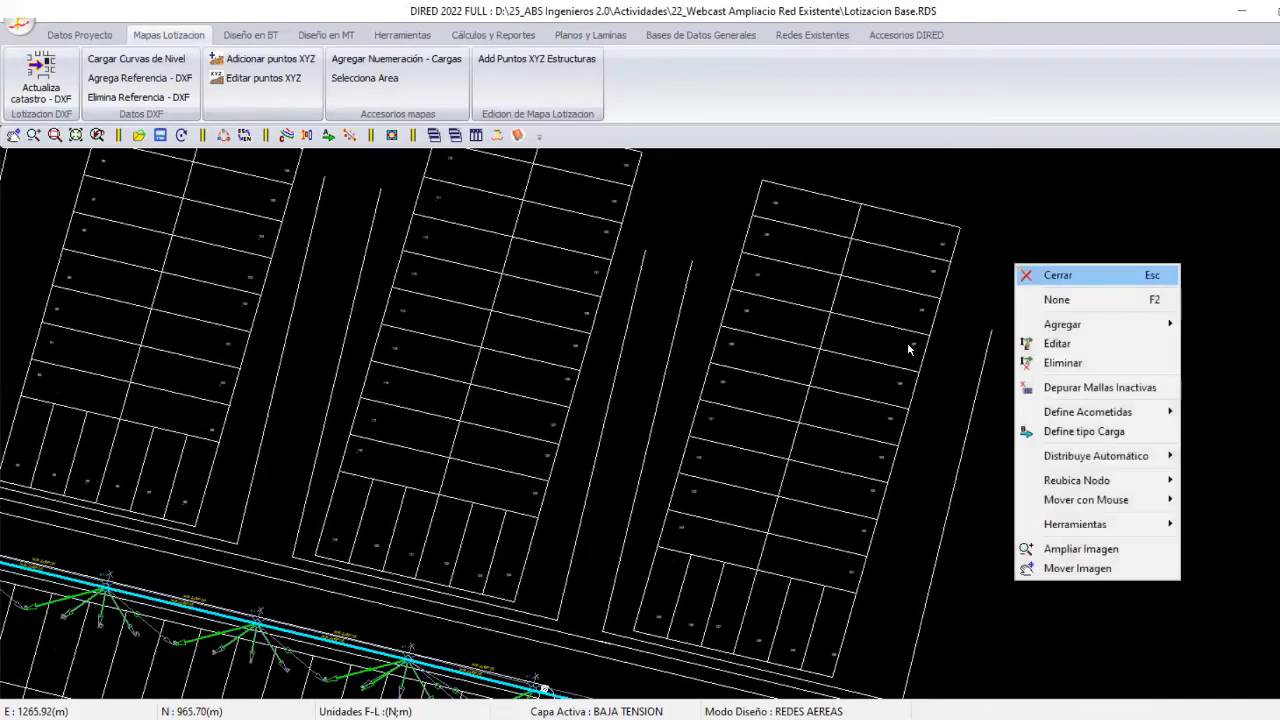
key(Escape)
mouse_move(909, 349)
middle_down()
mouse_move(948, 364)
mouse_move(733, 461)
mouse_move(651, 214)
mouse_move(499, 375)
middle_up()
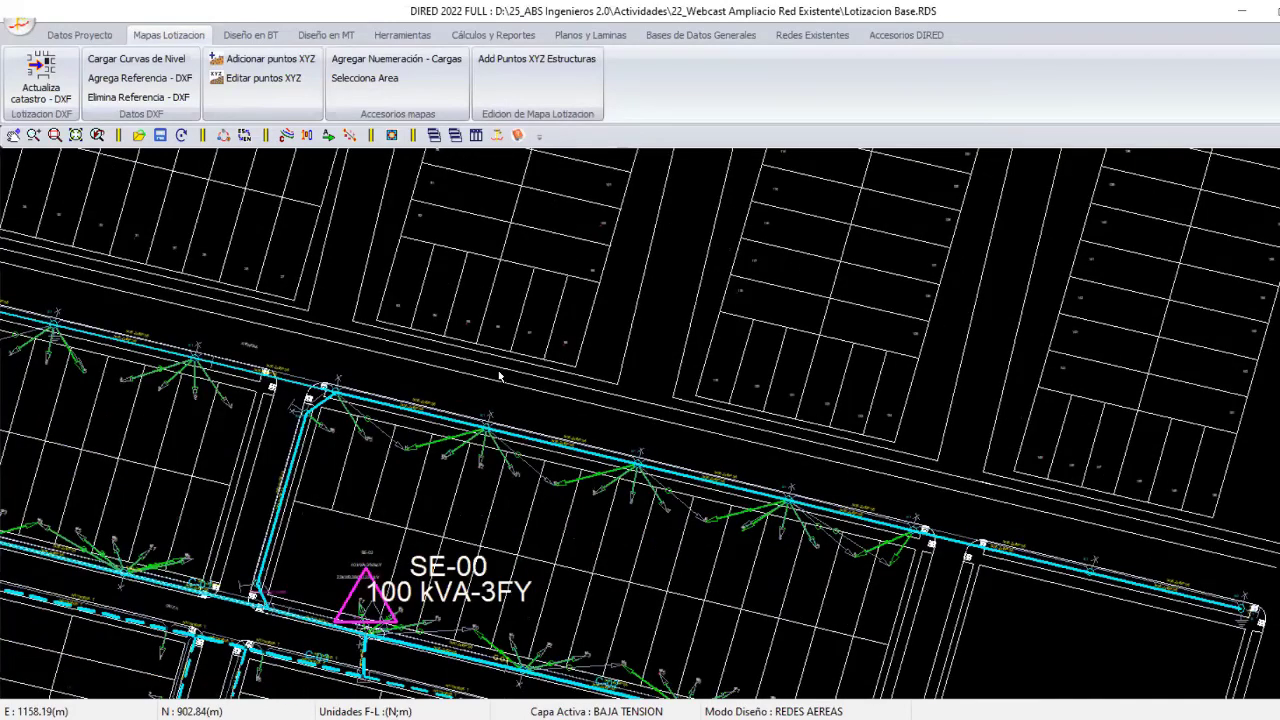
scroll(622, 395, down, 3)
scroll(598, 505, up, 3)
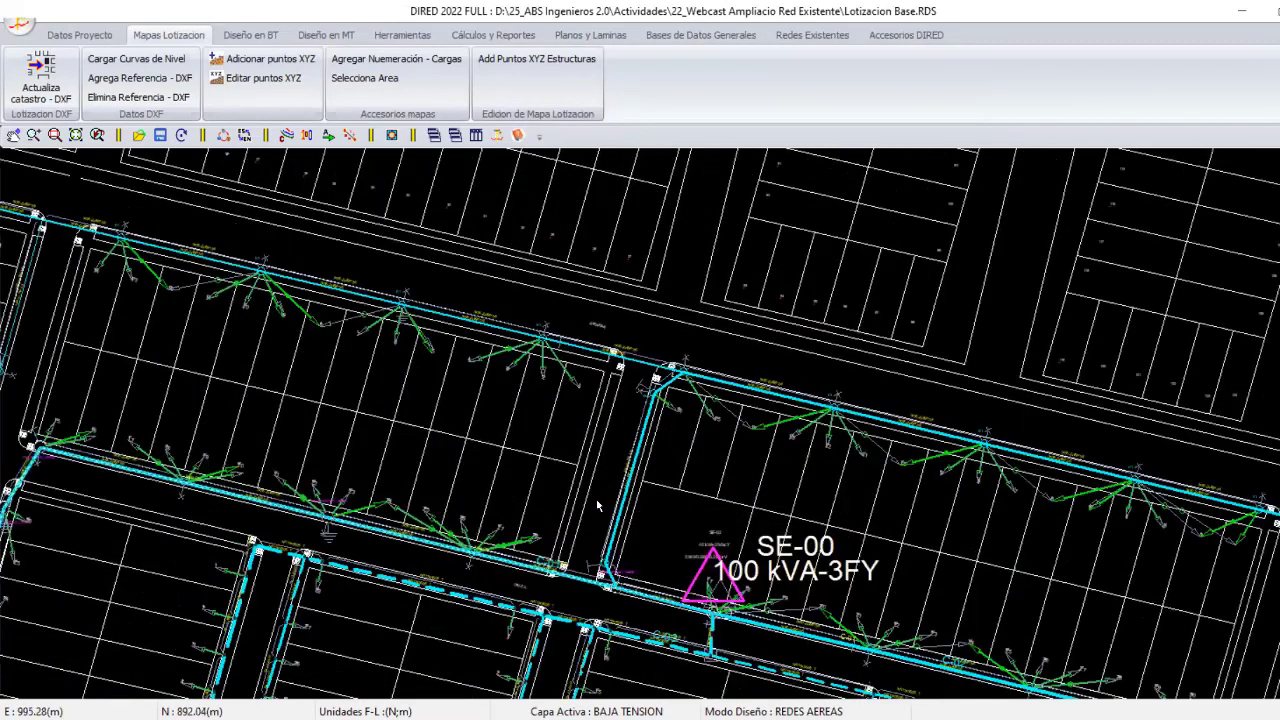
middle_drag(956, 363, 730, 505)
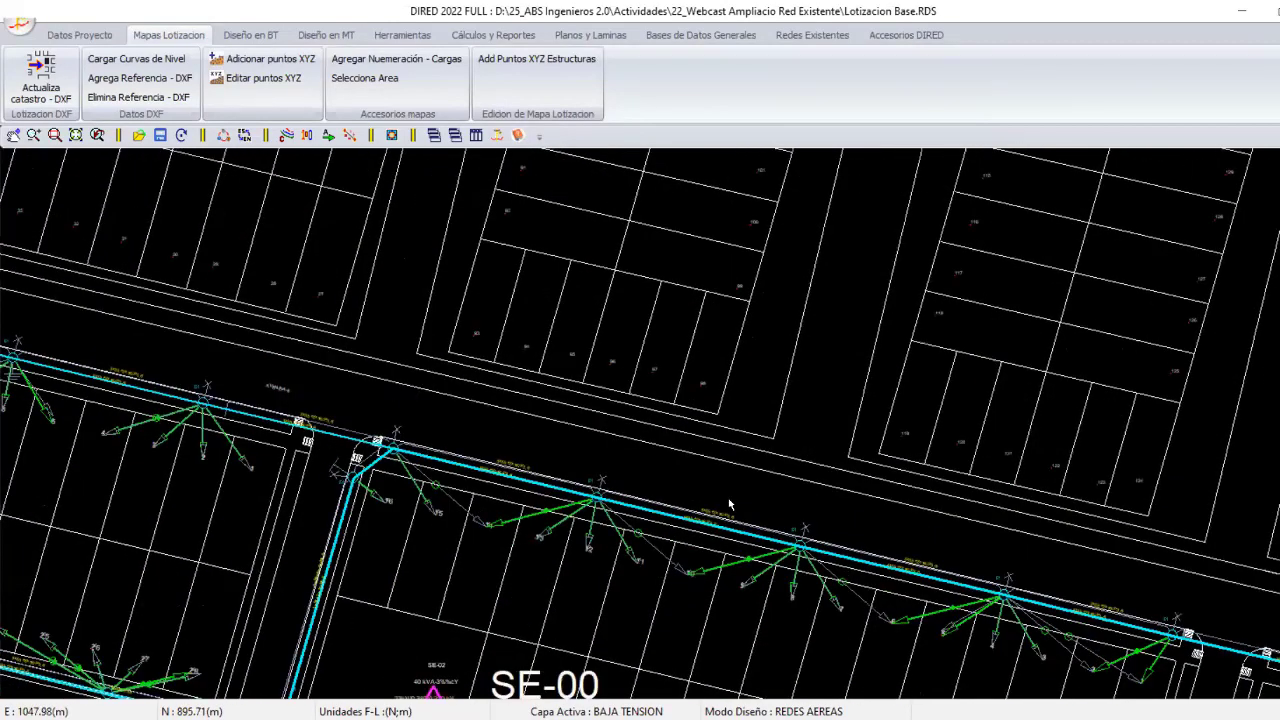
scroll(730, 505, down, 2)
scroll(730, 505, down, 1)
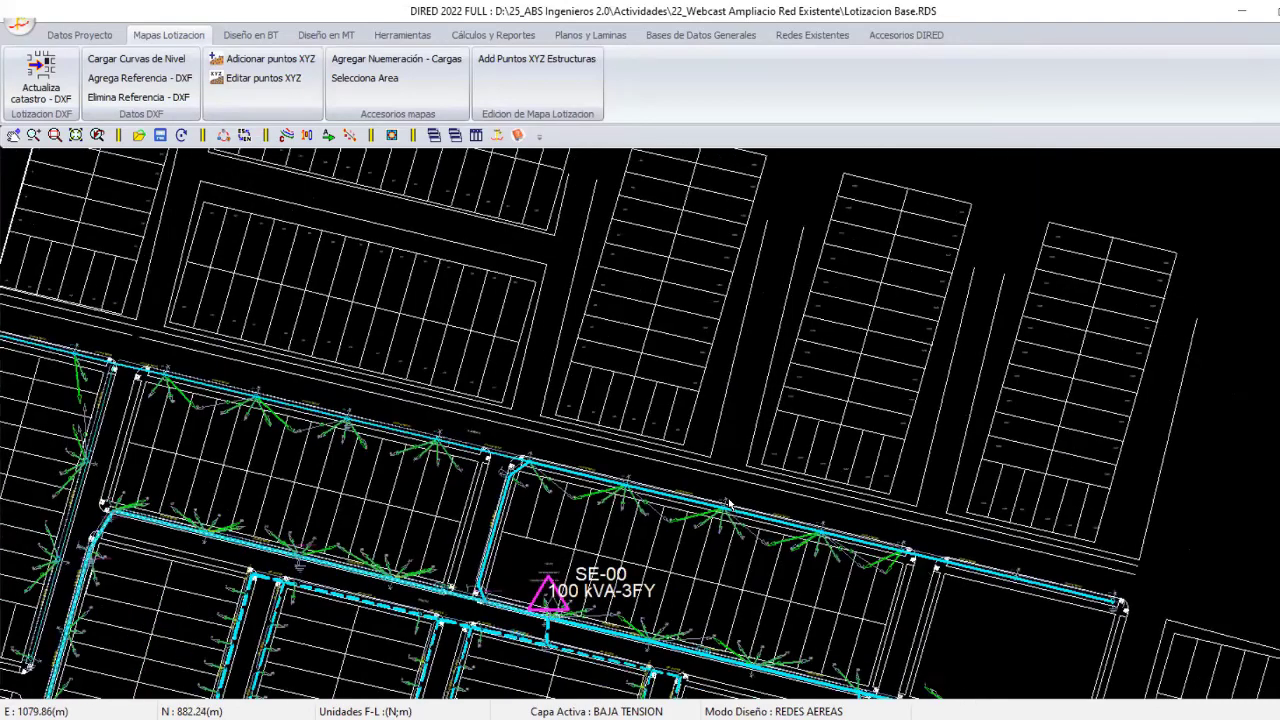
scroll(645, 514, up, 1)
scroll(645, 514, up, 1)
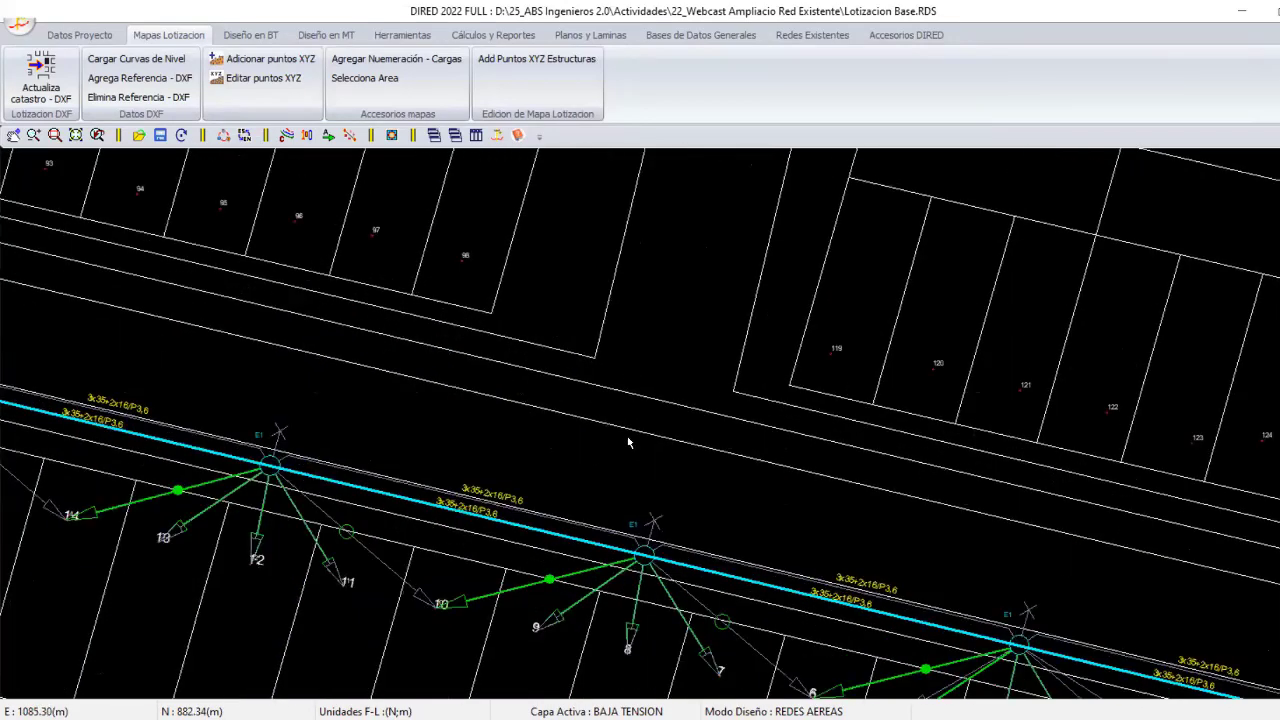
scroll(694, 509, up, 1)
scroll(633, 518, up, 1)
scroll(630, 518, down, 1)
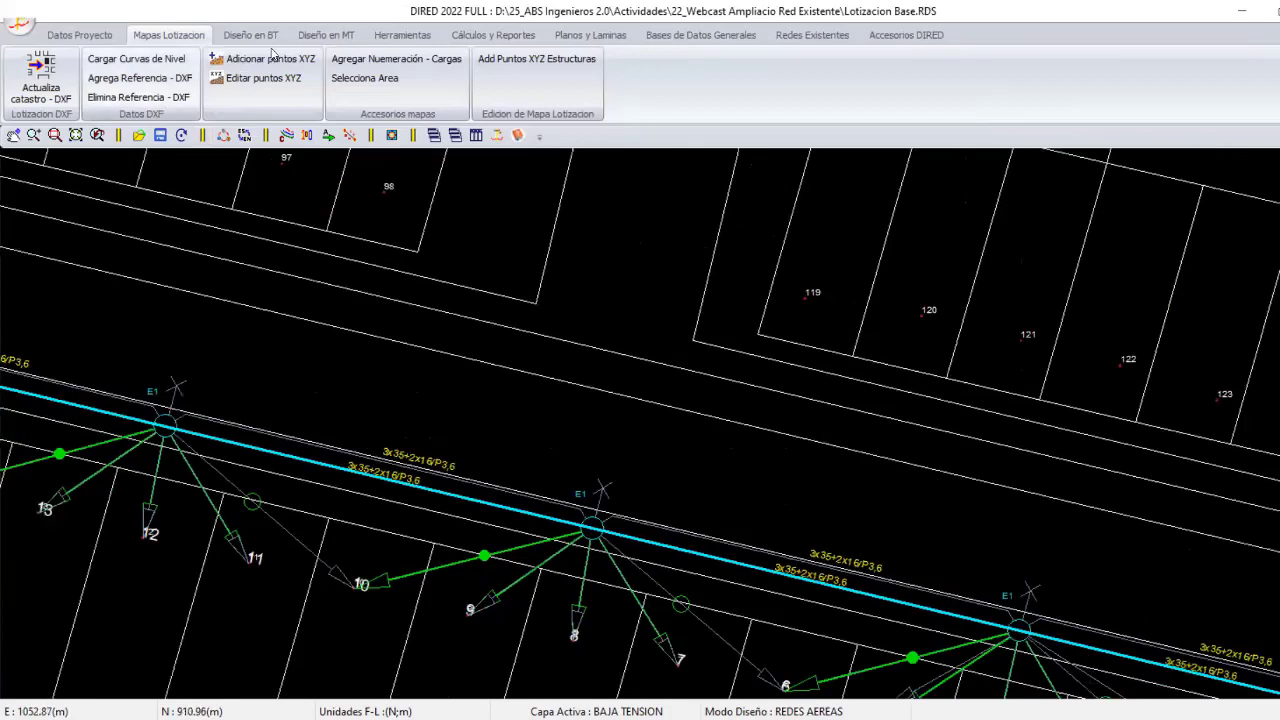
Draw a 3x35+2x16/P3,6 span from pole E1 across the street to lot 119's corner.
click(263, 36)
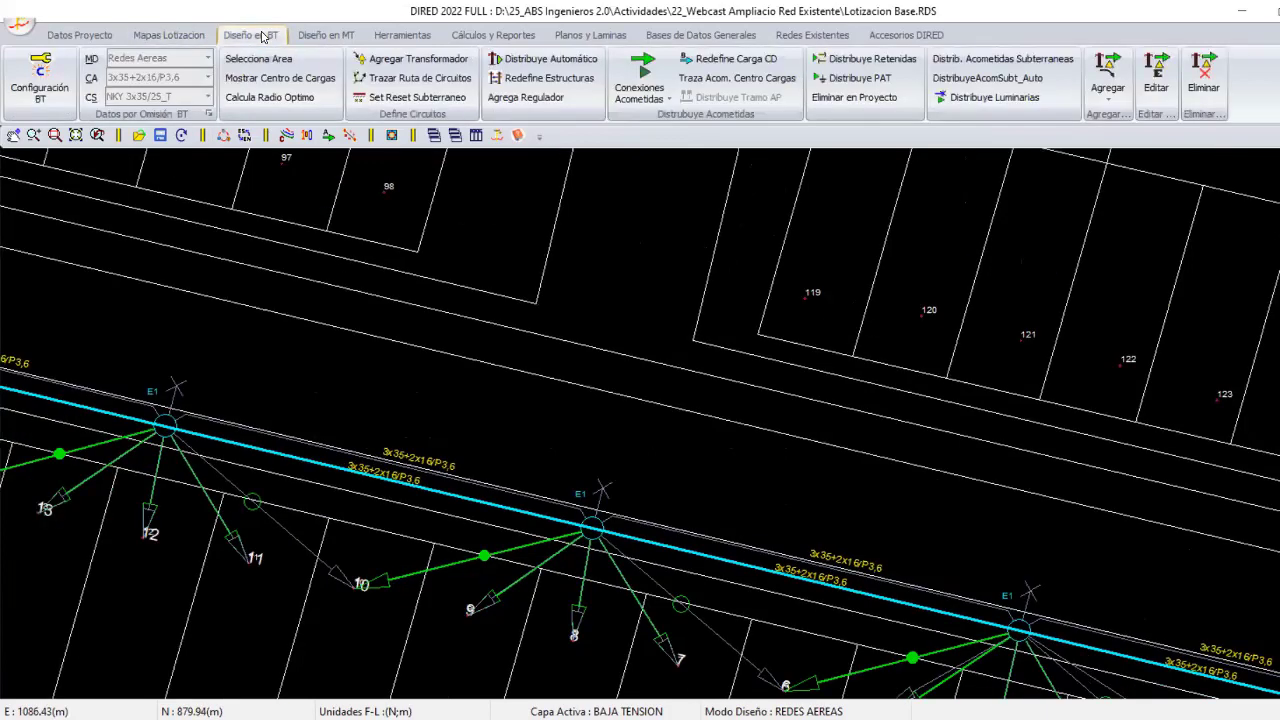
click(810, 34)
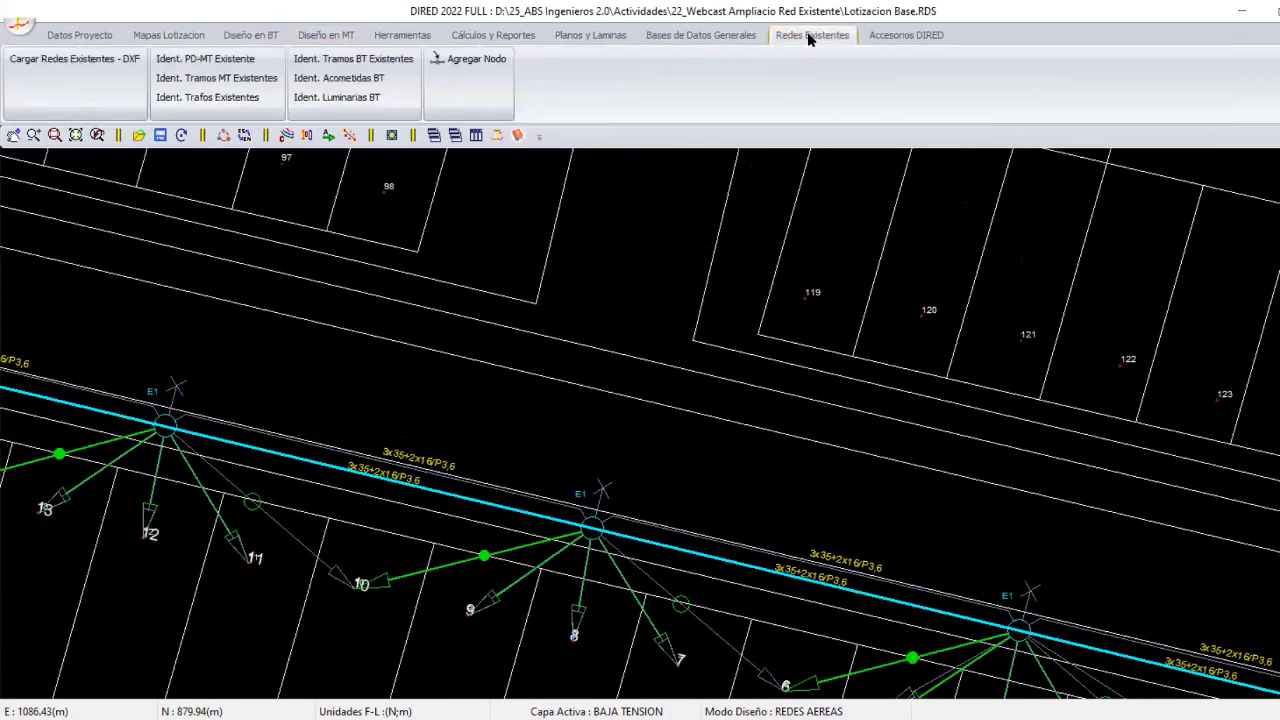
click(265, 36)
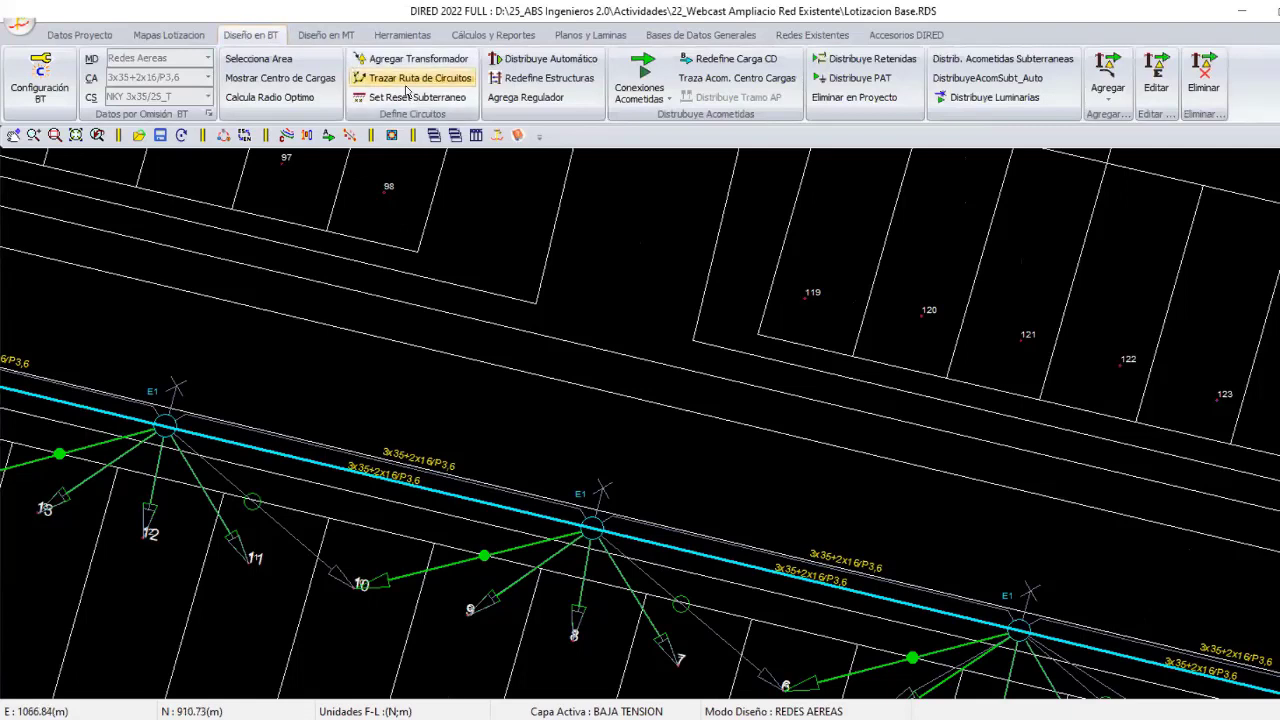
click(705, 345)
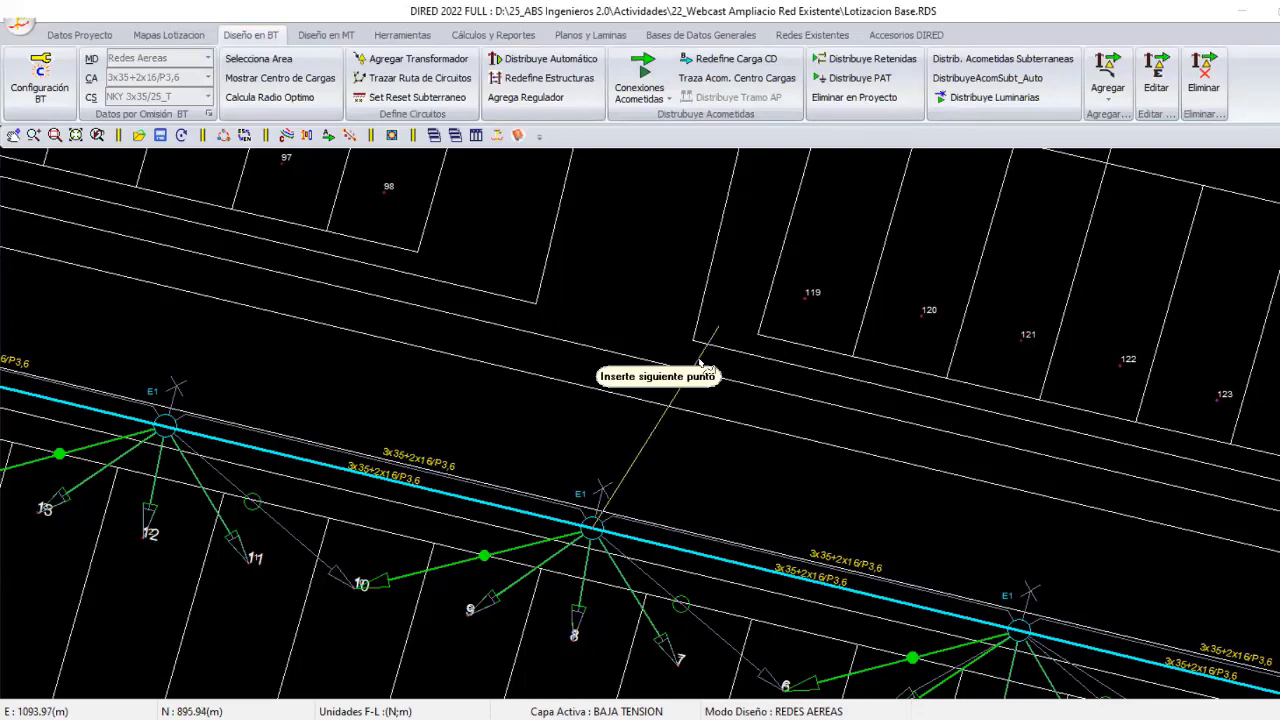
right_click(617, 400)
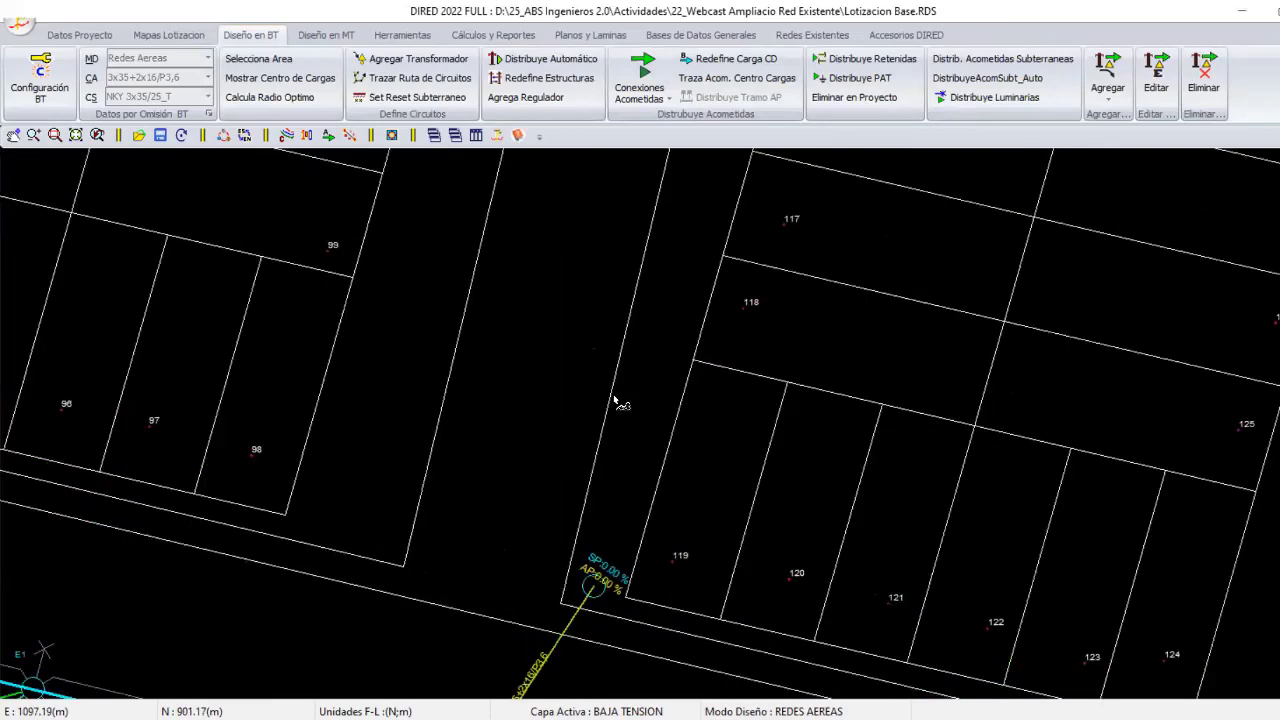
Extend a second span west along the street from the new corner node.
scroll(617, 403, down, 1)
scroll(646, 317, down, 1)
scroll(646, 305, down, 1)
scroll(727, 284, down, 1)
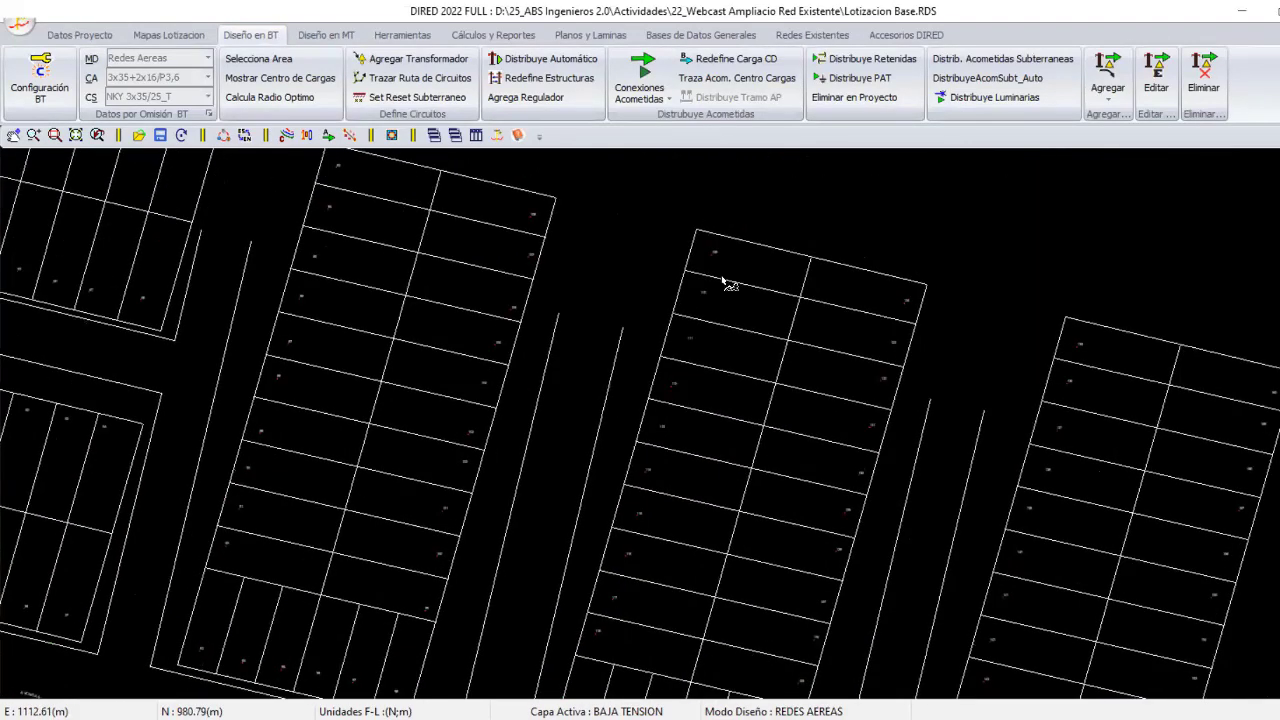
middle_drag(727, 284, 709, 519)
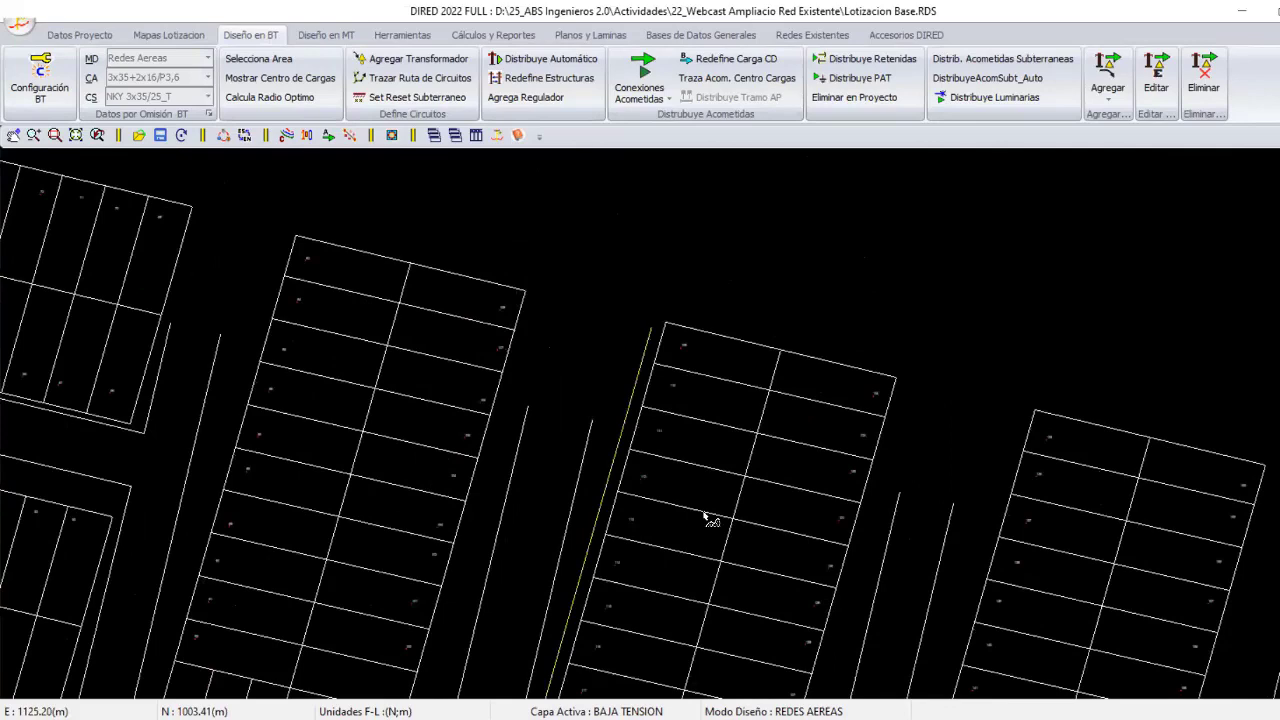
scroll(709, 519, down, 1)
scroll(709, 518, up, 1)
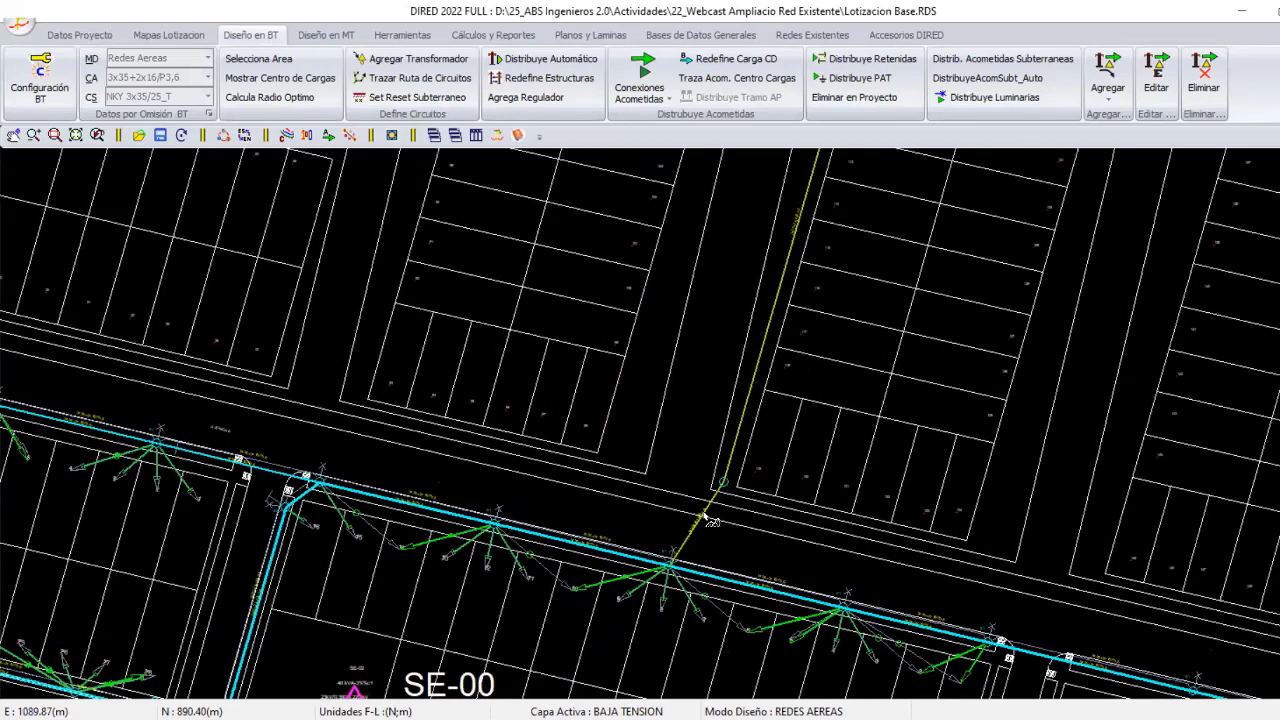
scroll(709, 519, up, 1)
scroll(700, 510, up, 1)
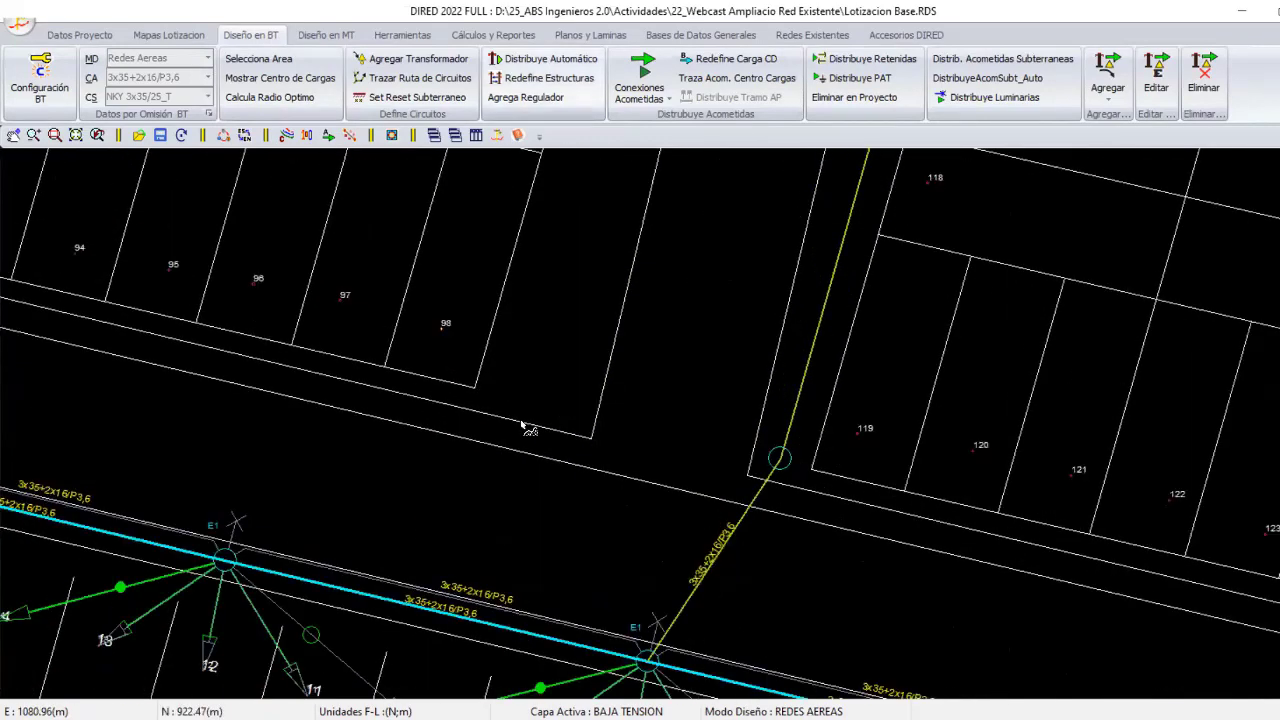
click(778, 458)
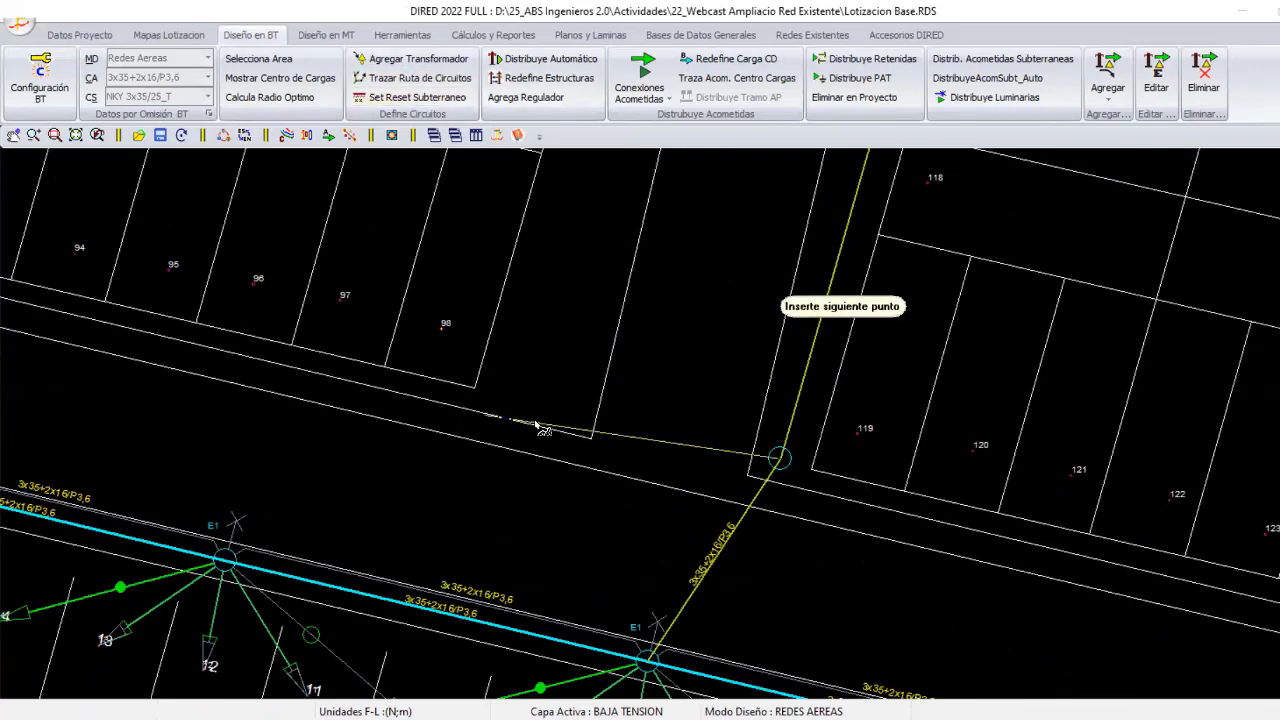
click(472, 399)
scroll(540, 428, down, 2)
scroll(358, 422, up, 1)
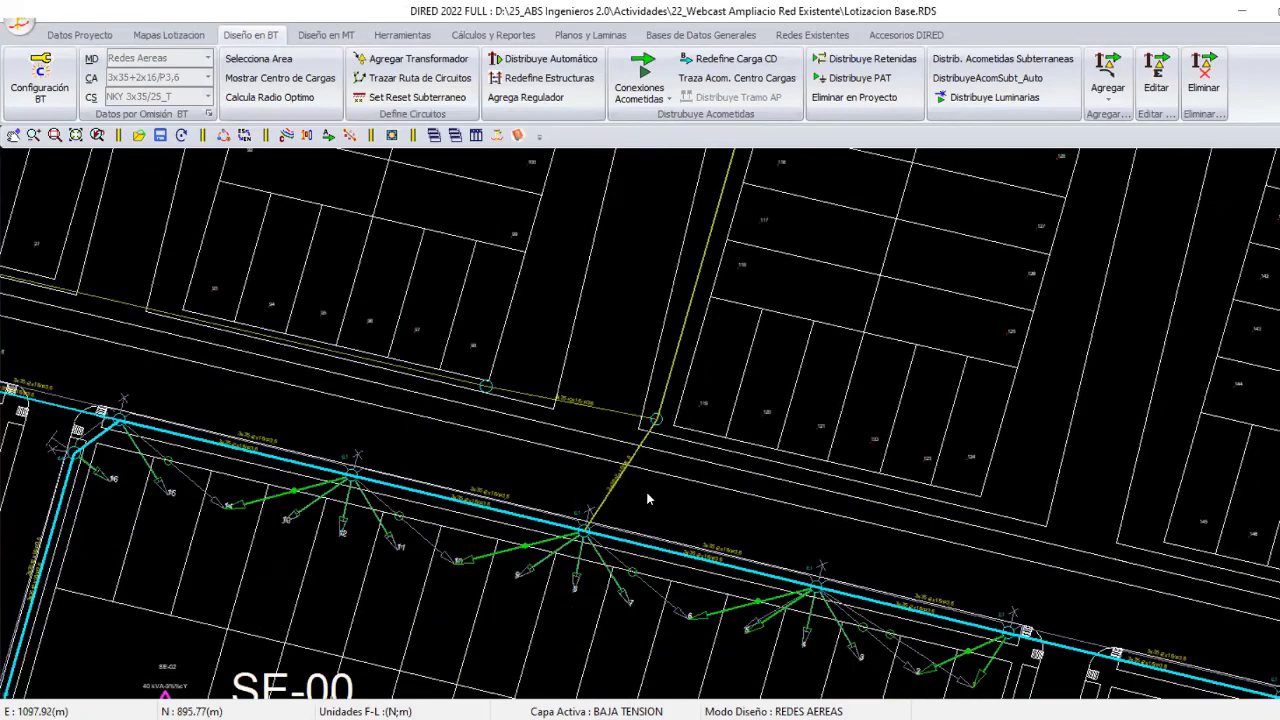
scroll(691, 468, up, 2)
Reposition the new span's end node onto the lot corner.
scroll(691, 468, up, 2)
right_click(691, 468)
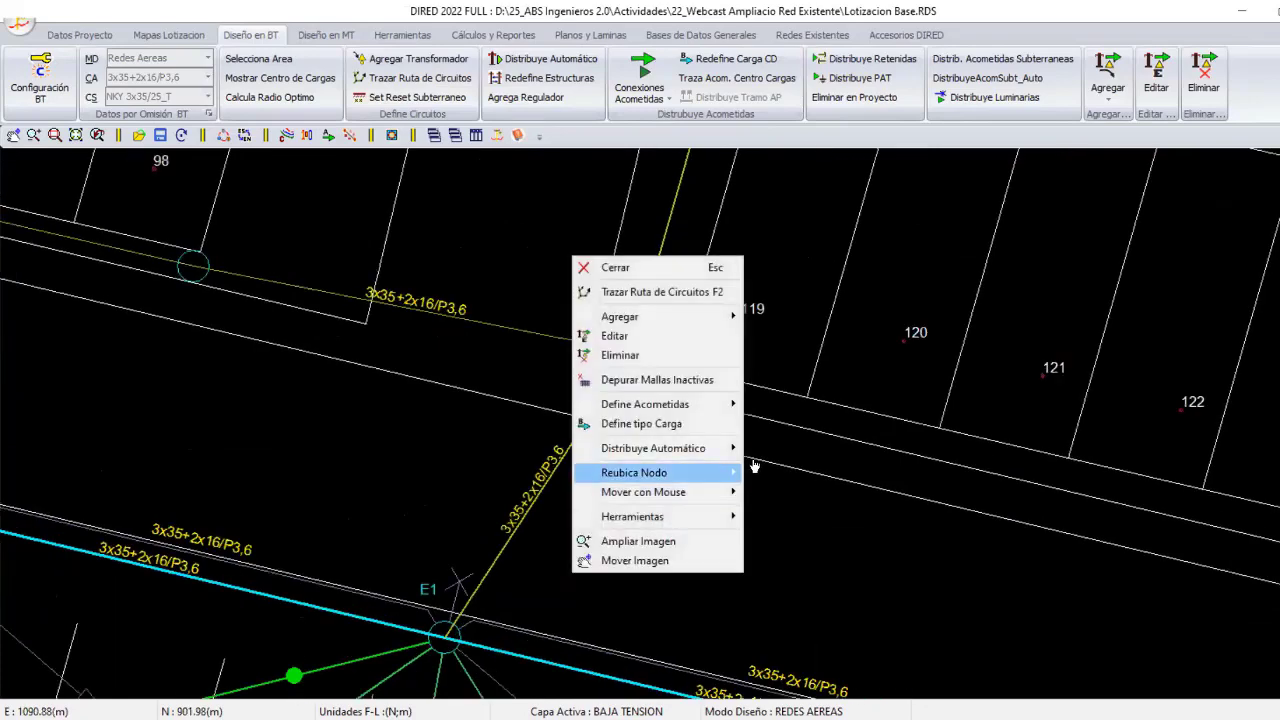
key(Down)
key(Right)
key(Return)
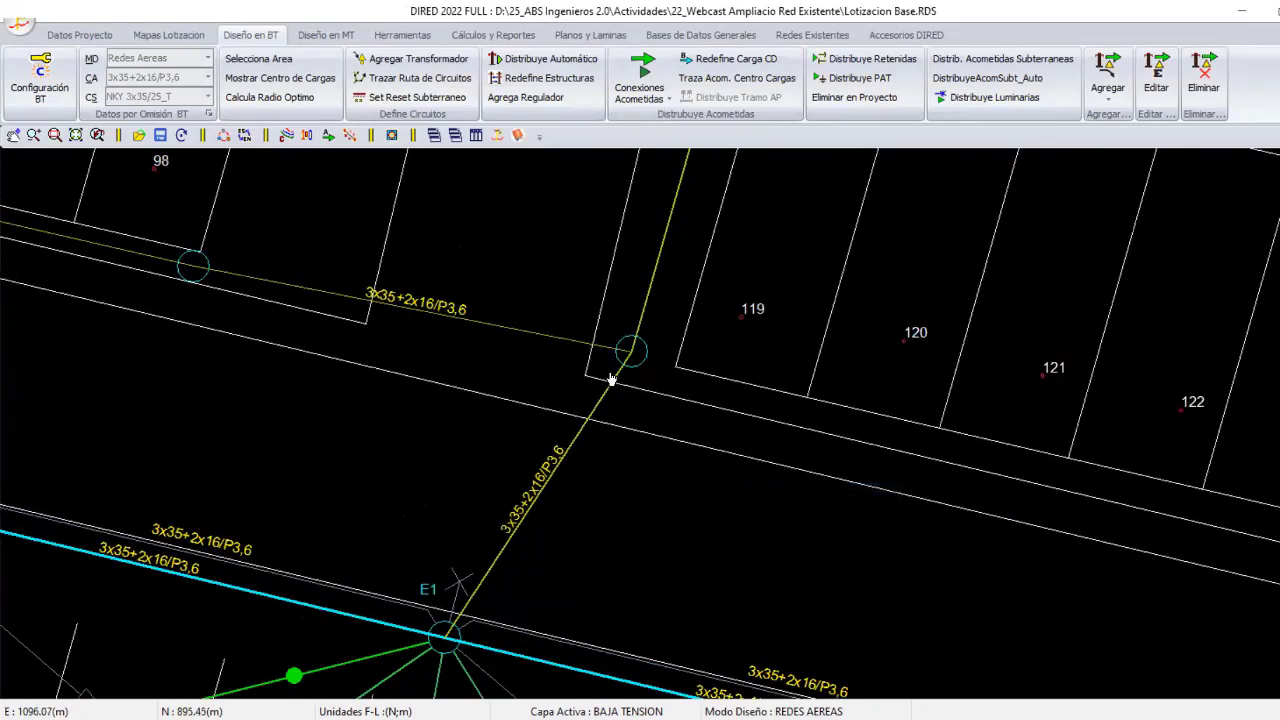
click(605, 370)
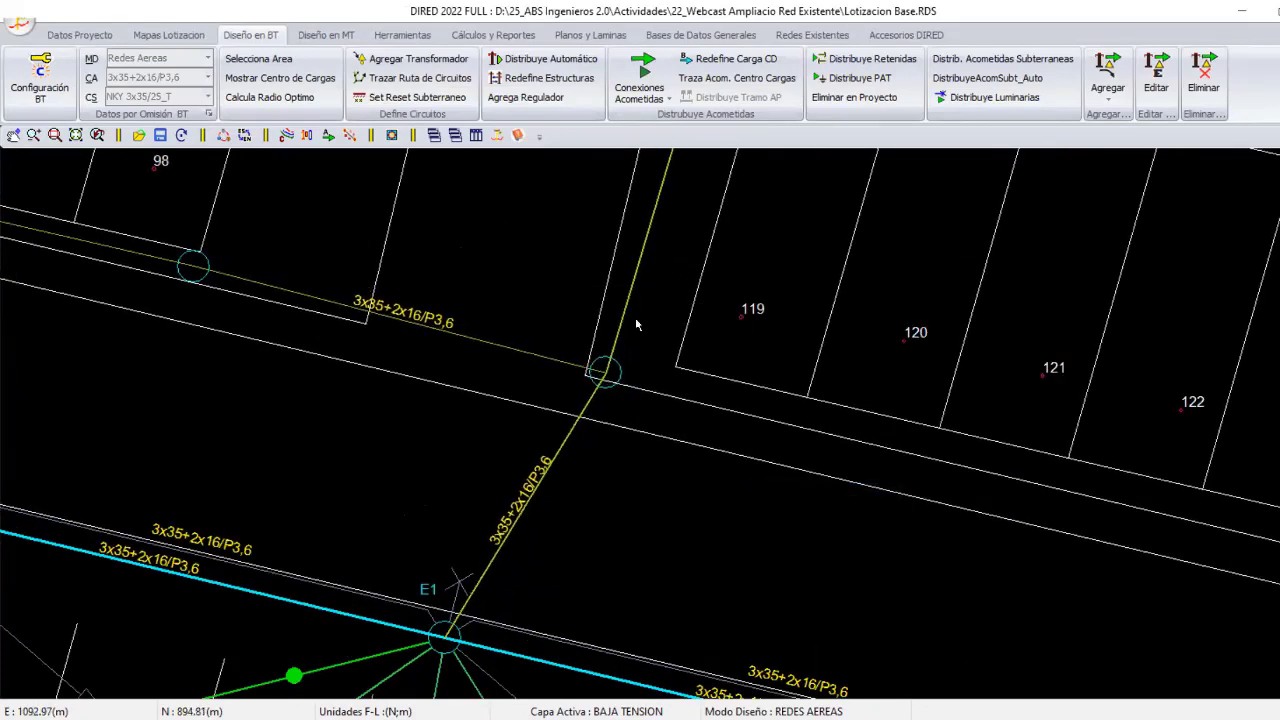
right_click(614, 330)
key(Escape)
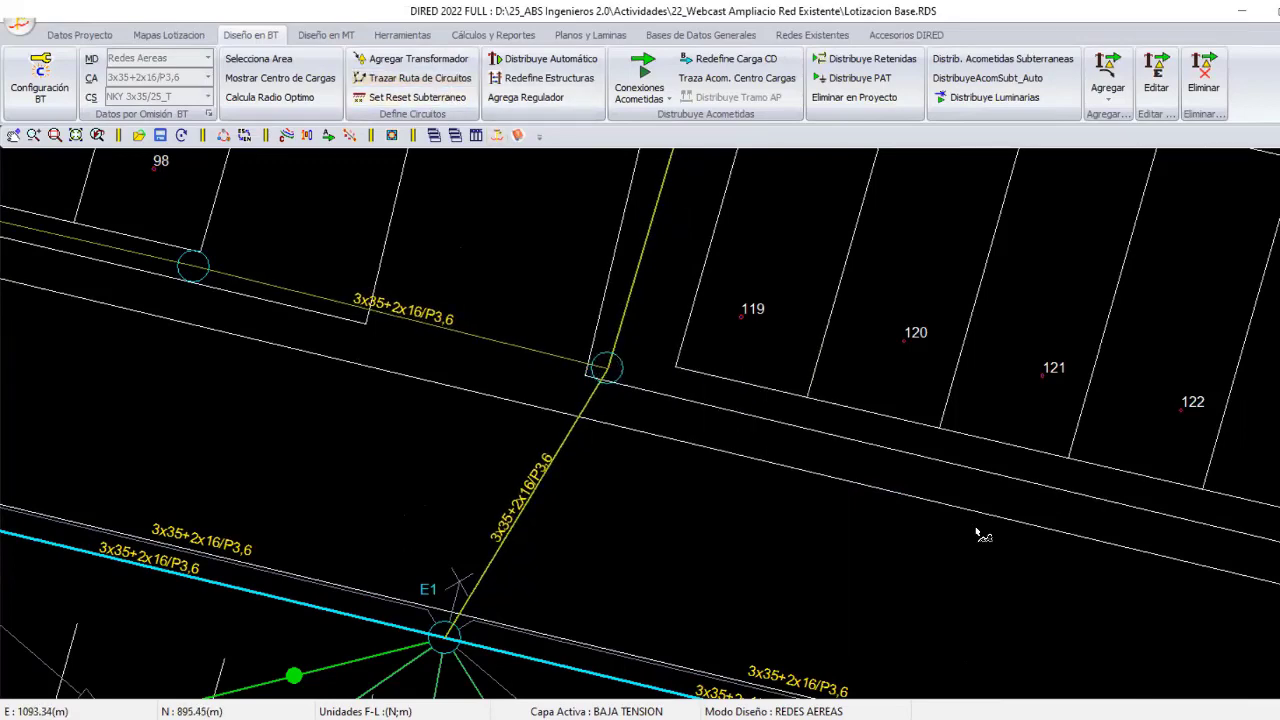
Zoom in on the empty street north of the existing network near SE-00.
scroll(809, 494, down, 2)
scroll(809, 494, down, 1)
scroll(809, 491, down, 1)
scroll(752, 478, down, 1)
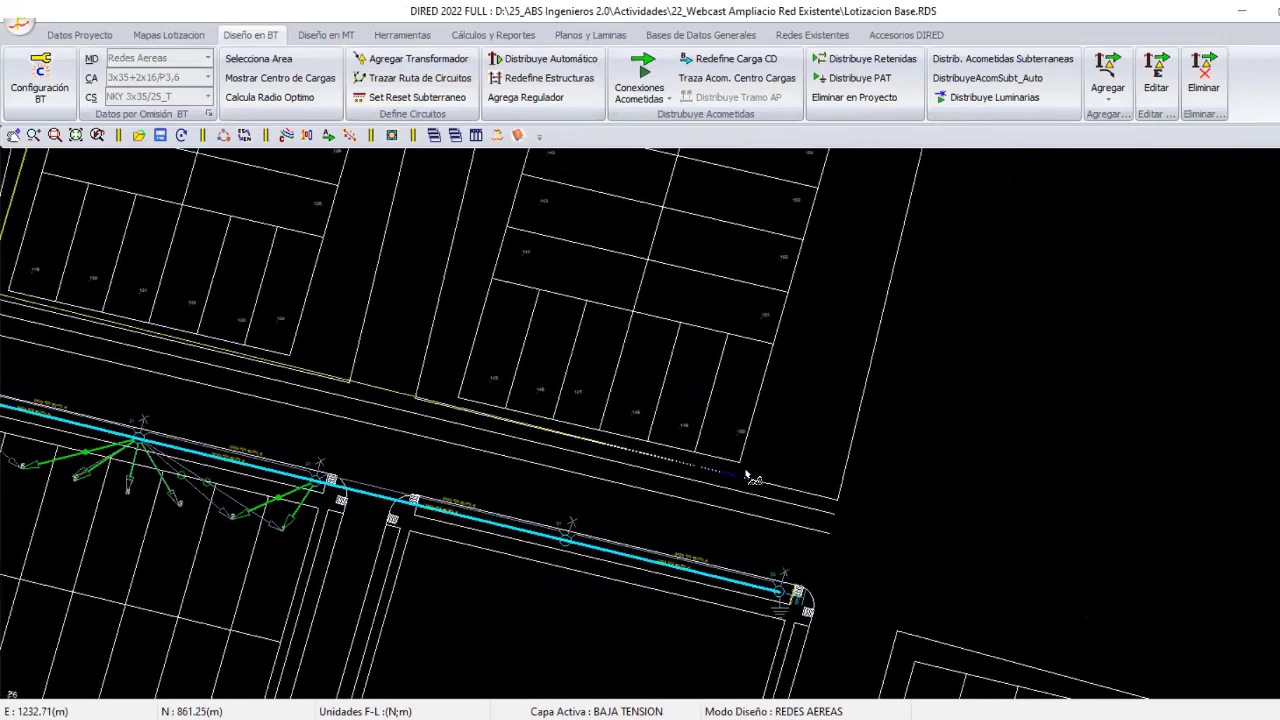
right_click(803, 389)
click(832, 395)
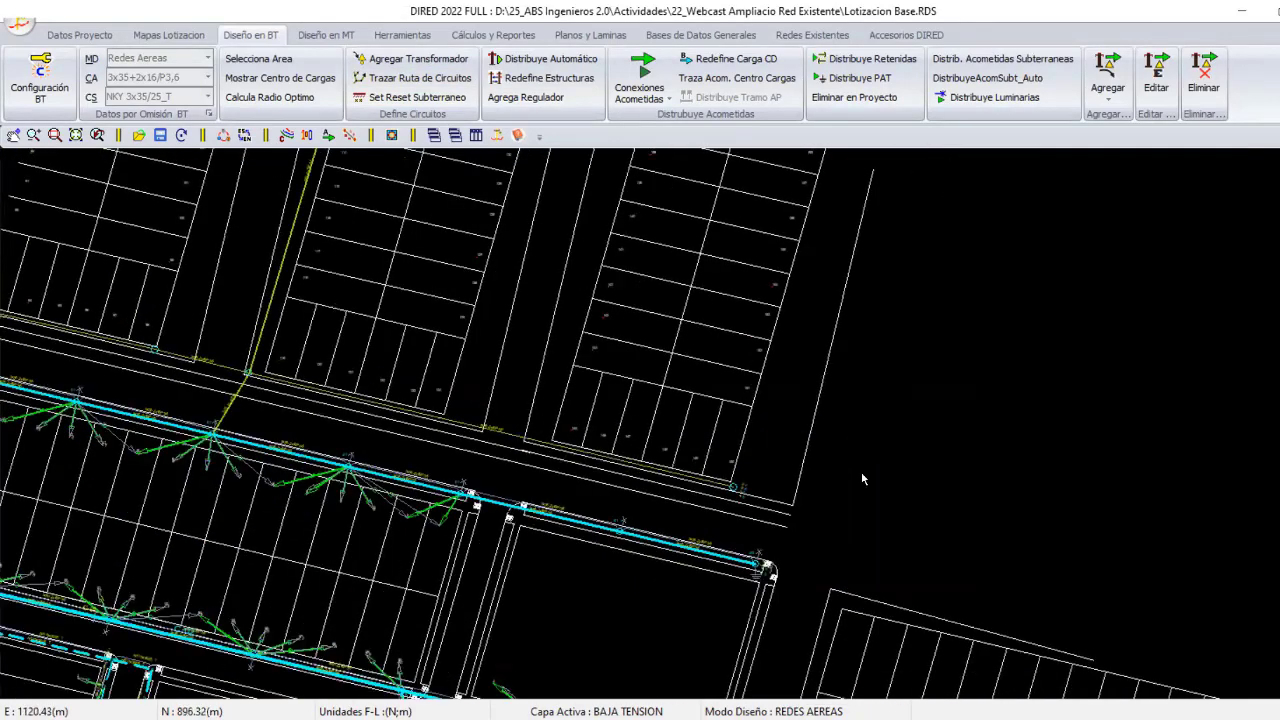
middle_drag(863, 479, 755, 525)
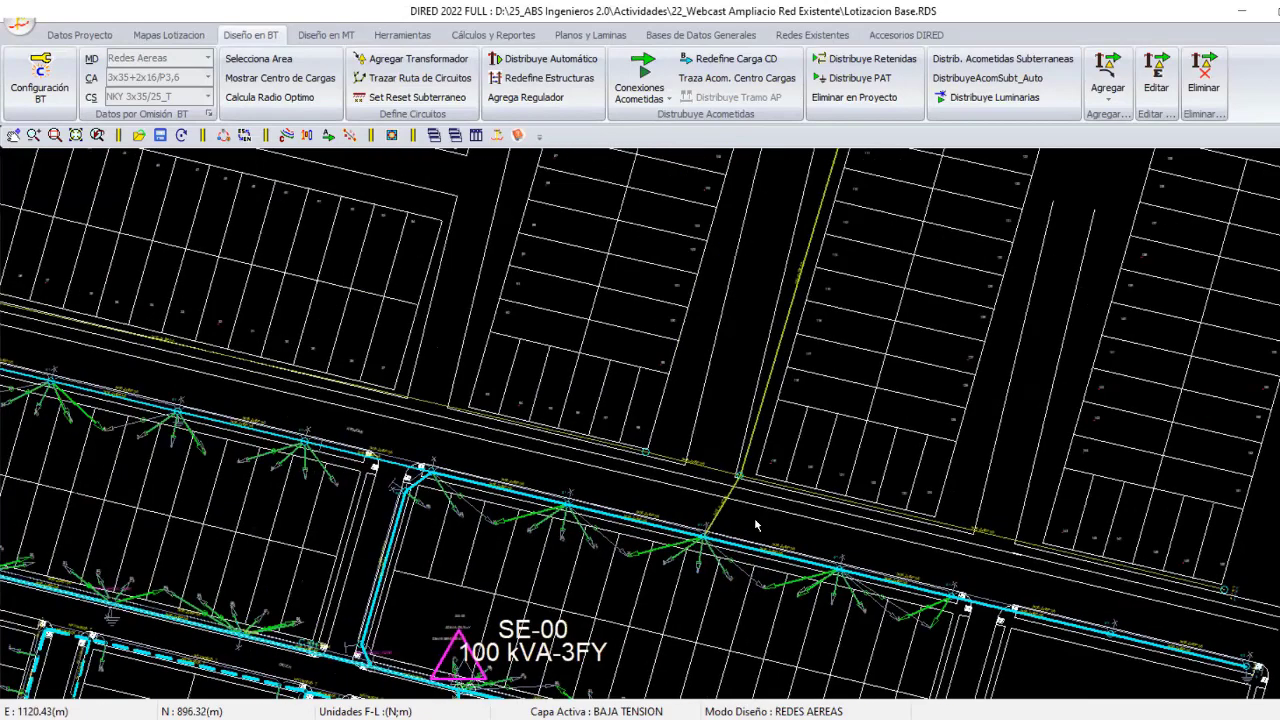
scroll(685, 481, up, 1)
scroll(600, 470, up, 1)
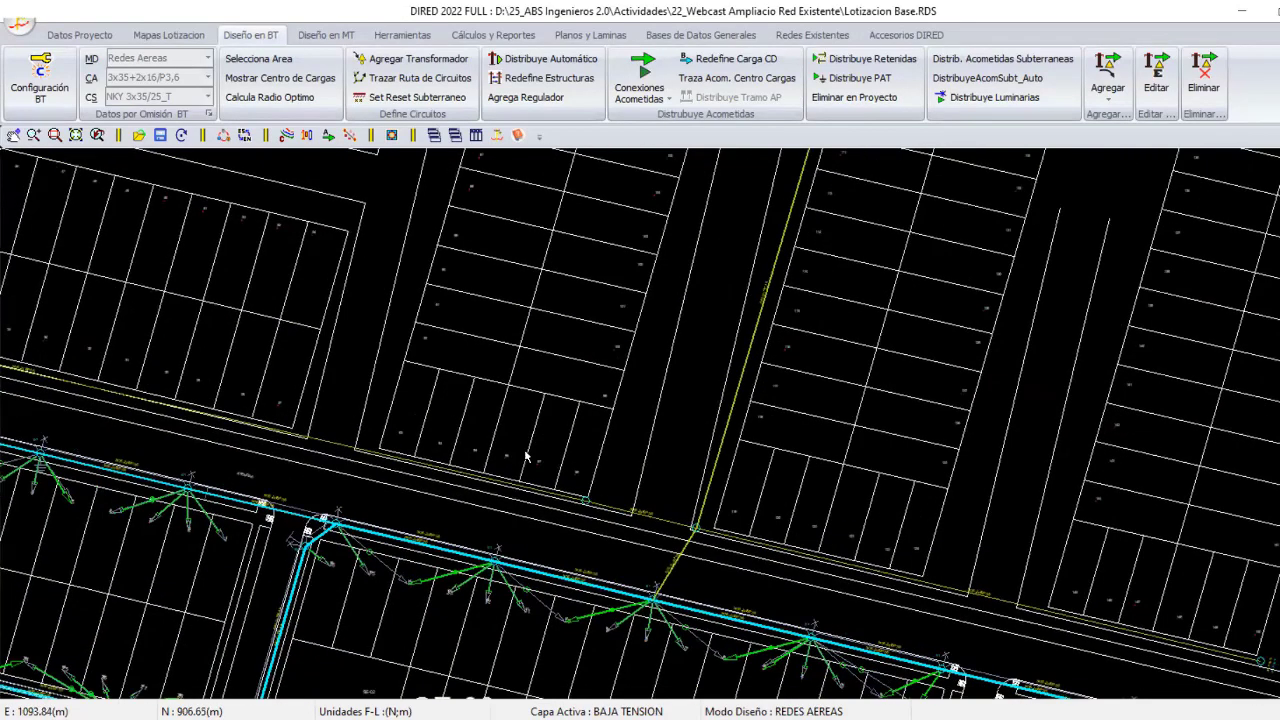
scroll(525, 456, up, 1)
scroll(525, 456, down, 1)
mouse_move(591, 427)
middle_down()
mouse_move(704, 457)
mouse_move(619, 195)
middle_up()
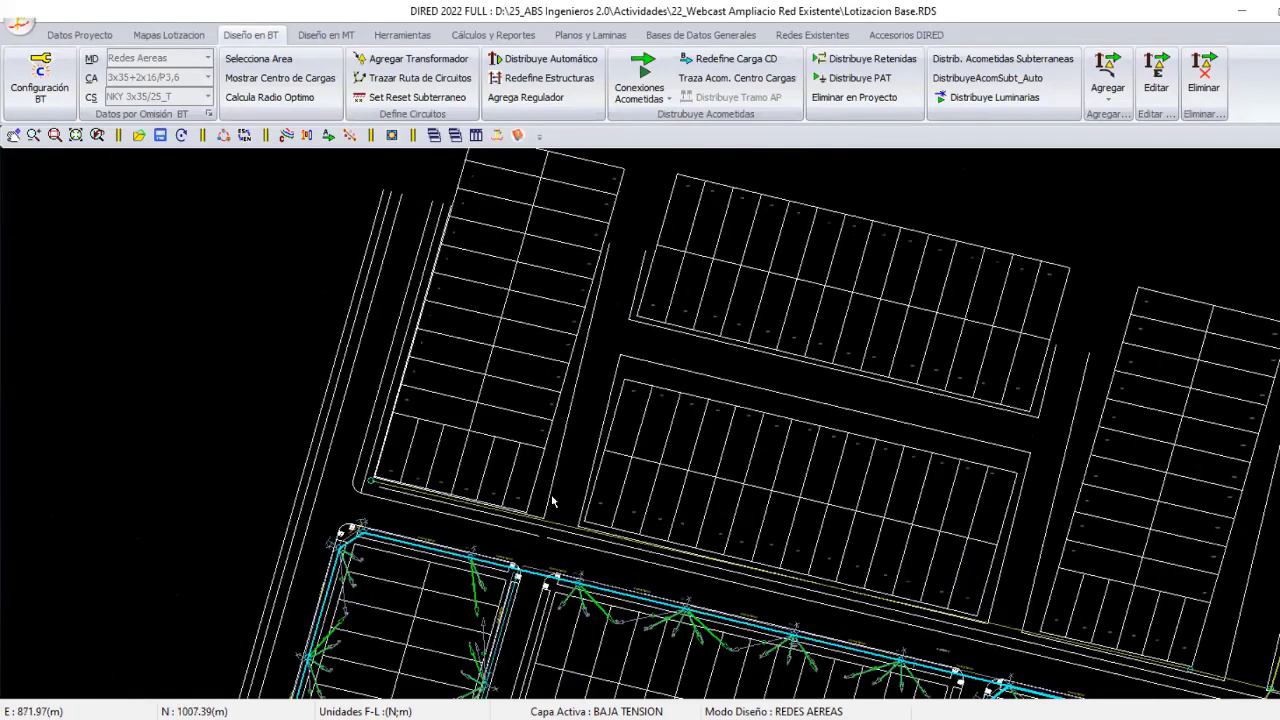
scroll(704, 518, up, 1)
scroll(704, 518, up, 1)
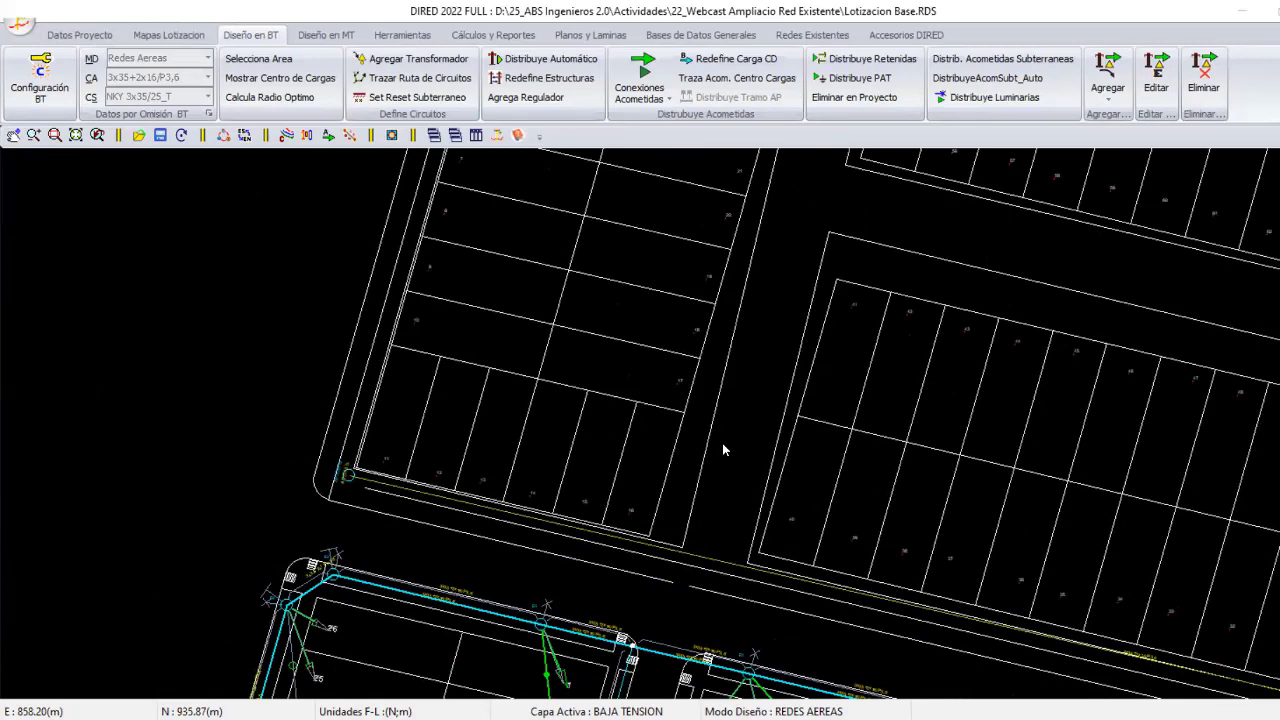
scroll(745, 620, up, 2)
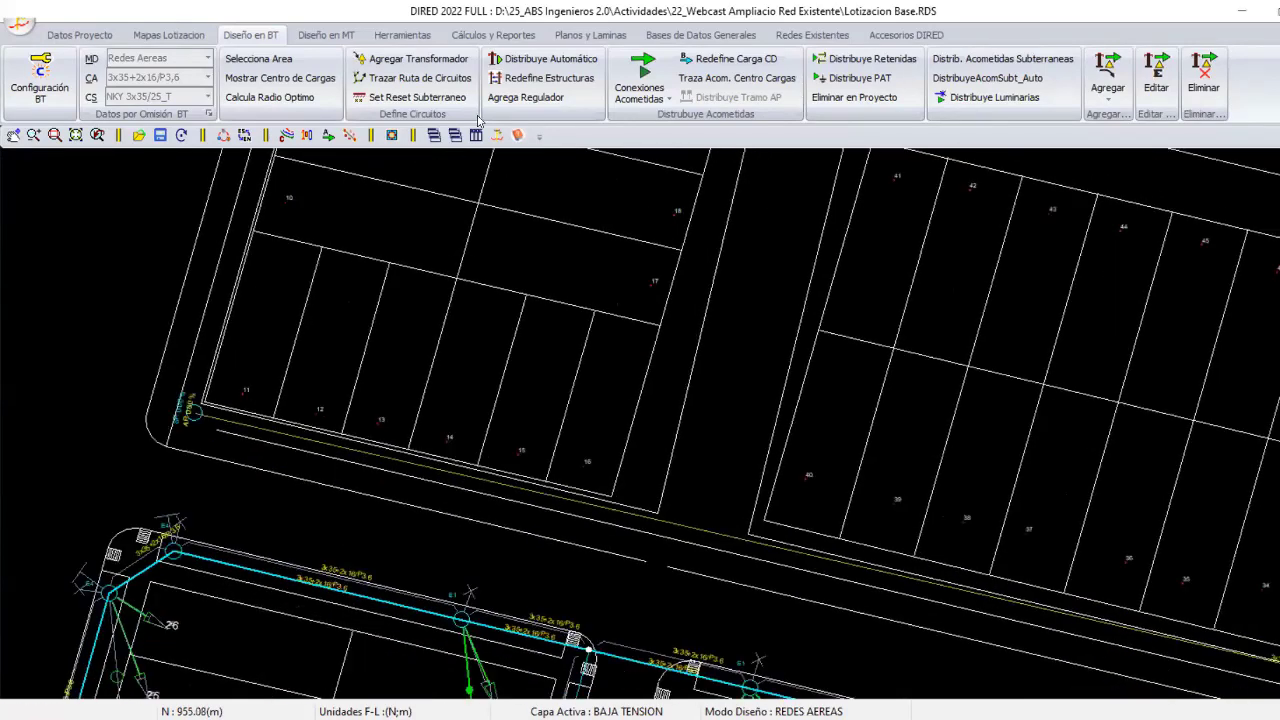
Add a new node on the street above the existing network.
click(1108, 80)
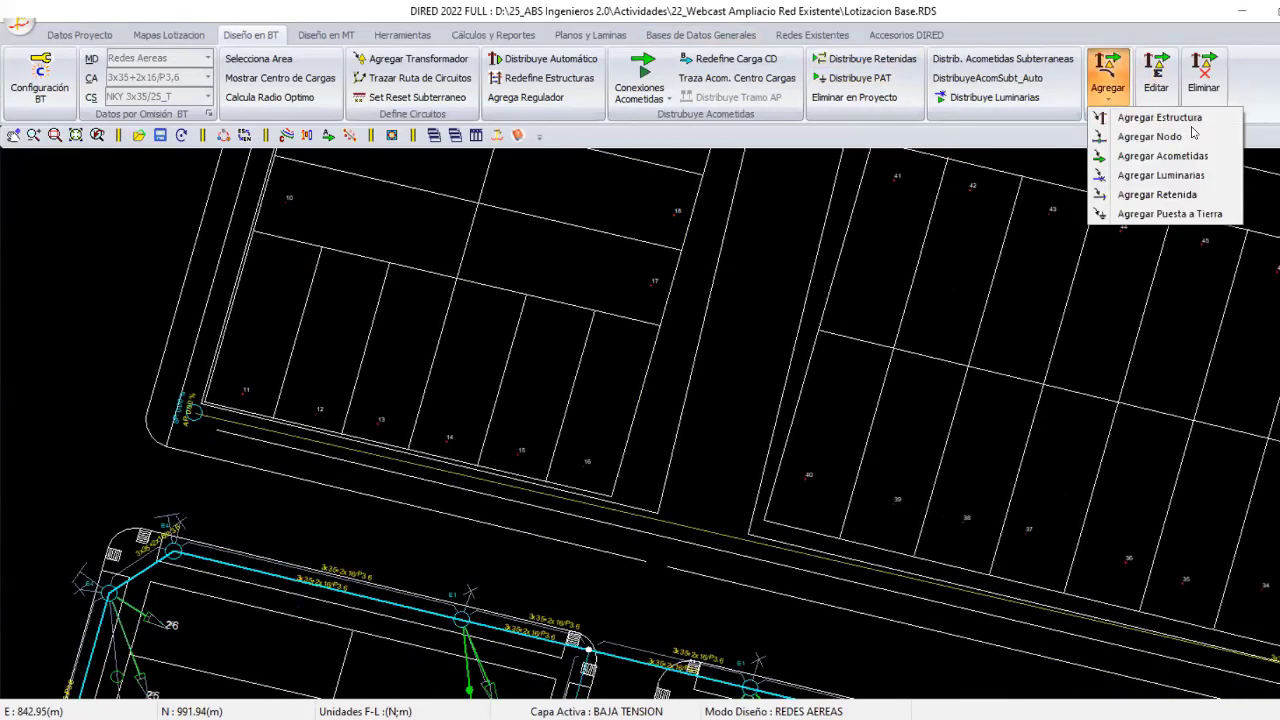
click(1187, 137)
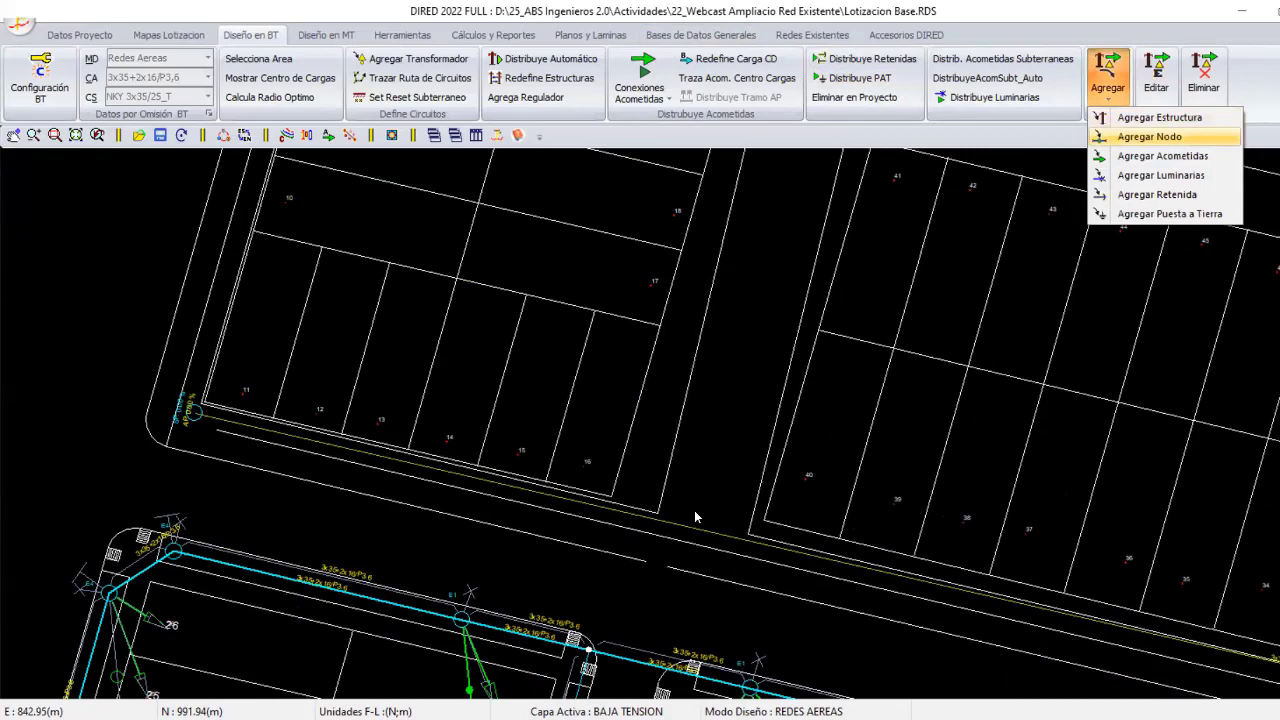
click(644, 516)
right_click(713, 397)
click(745, 405)
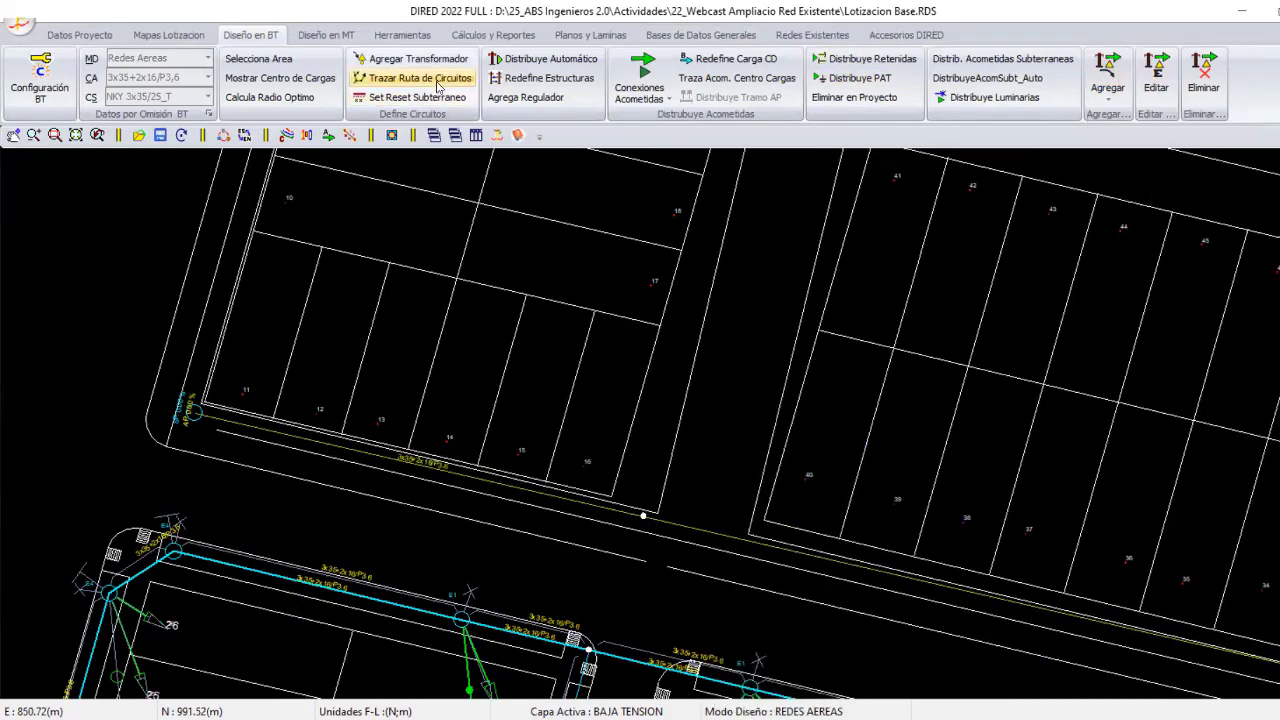
Trace a circuit route from that node north up the side street to lot 26.
click(437, 80)
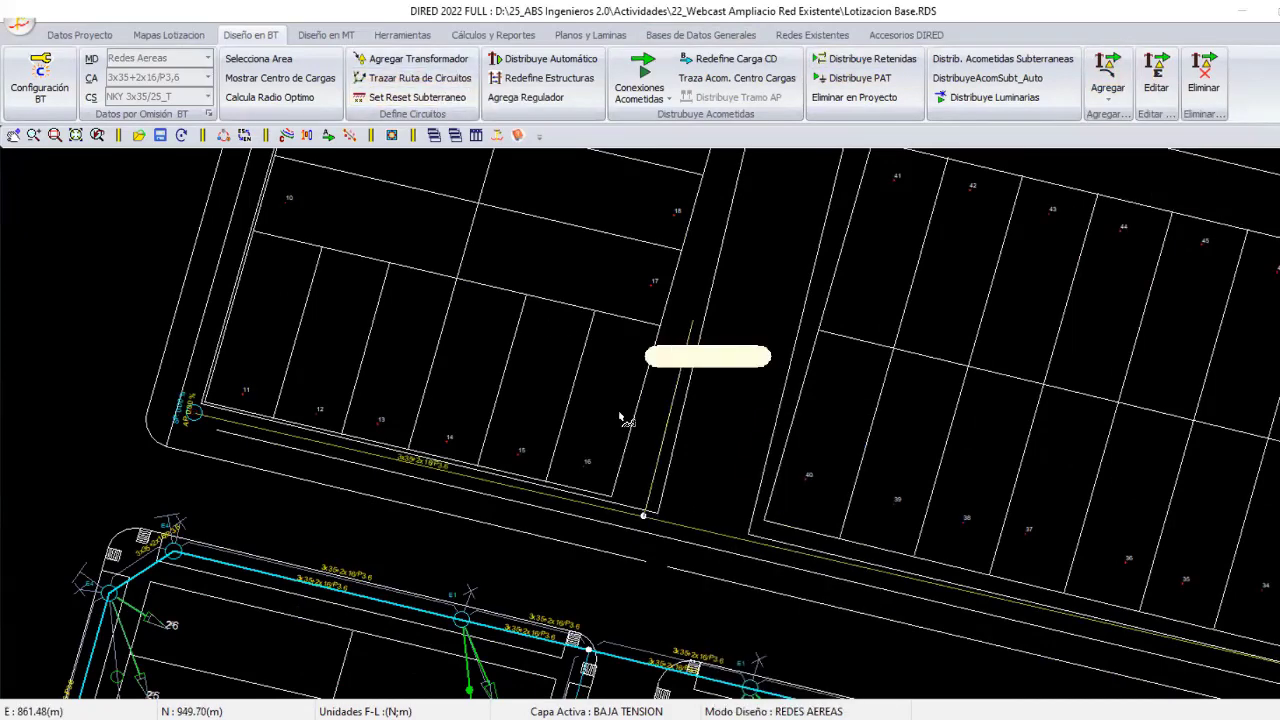
middle_drag(567, 383, 574, 517)
middle_drag(614, 363, 597, 451)
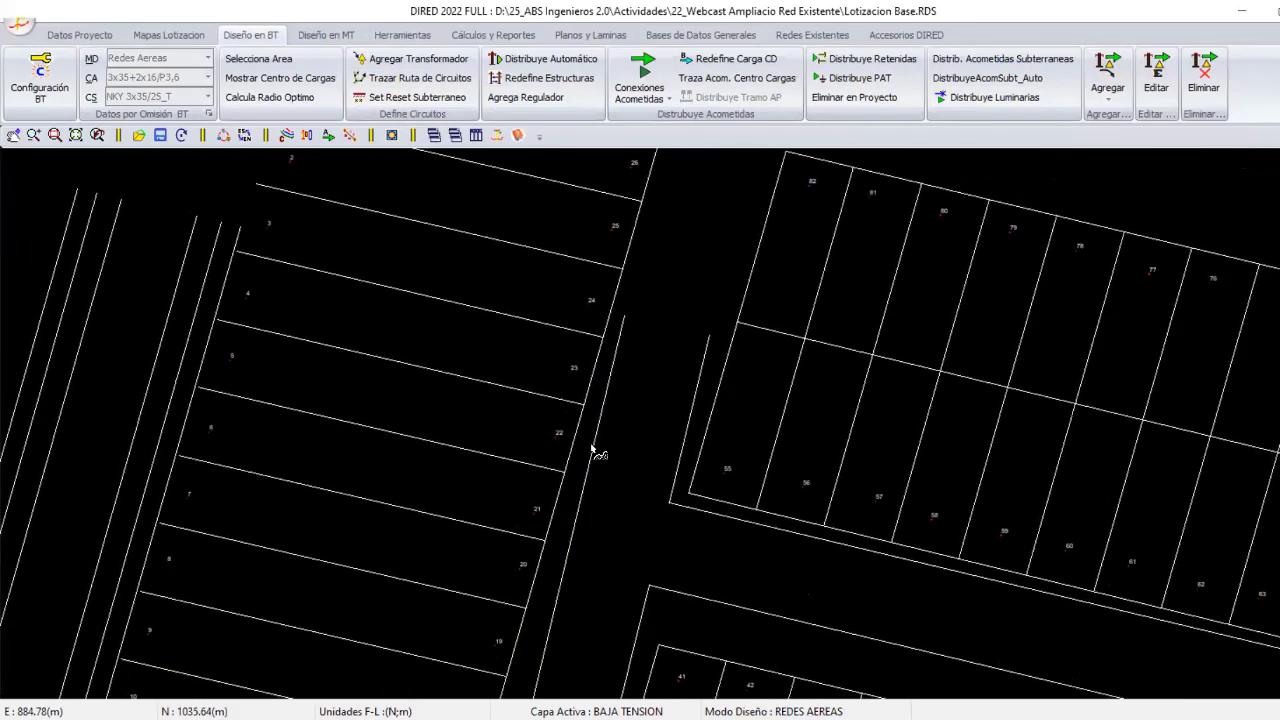
right_click(621, 278)
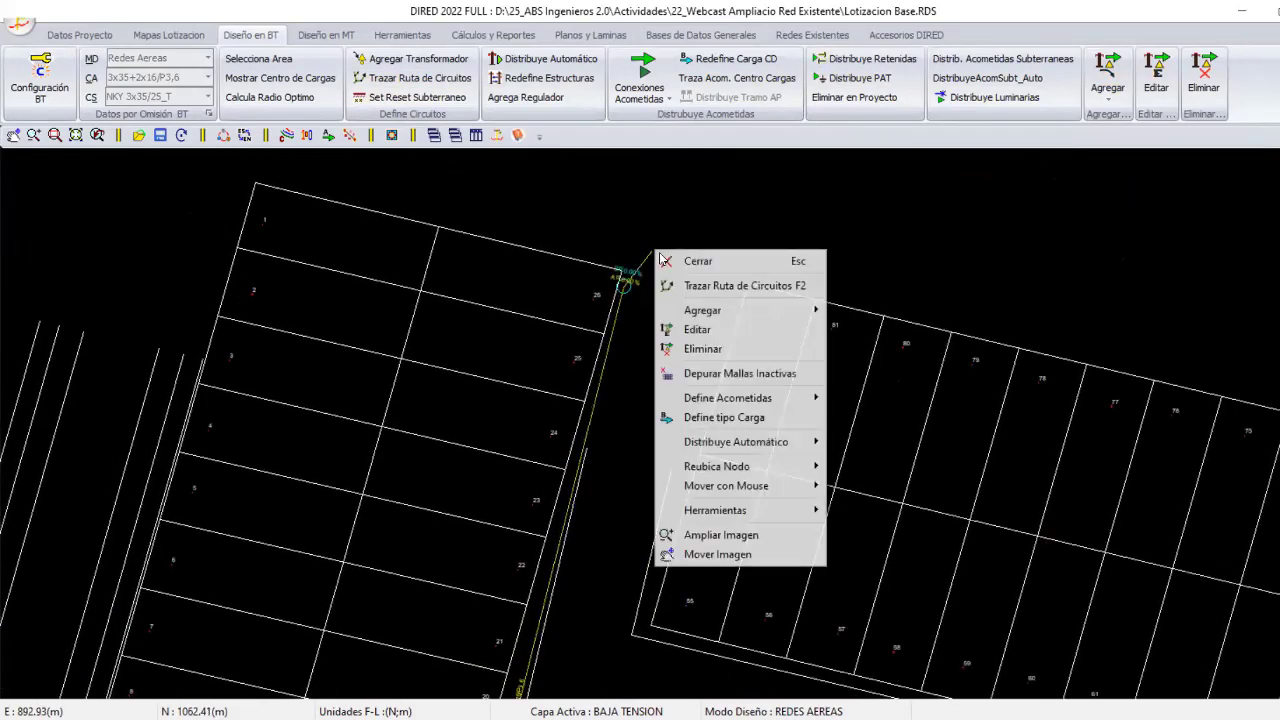
click(697, 261)
scroll(610, 534, down, 2)
shift+middle_drag(621, 491, 653, 419)
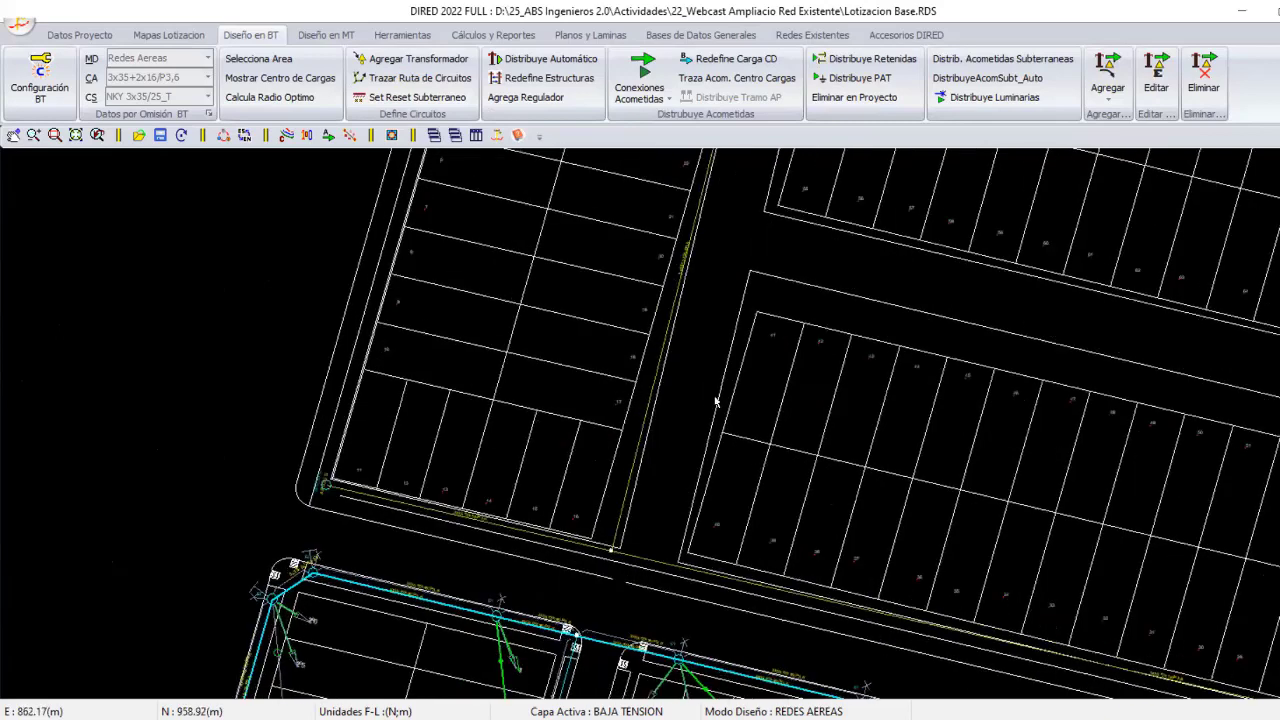
scroll(653, 419, up, 2)
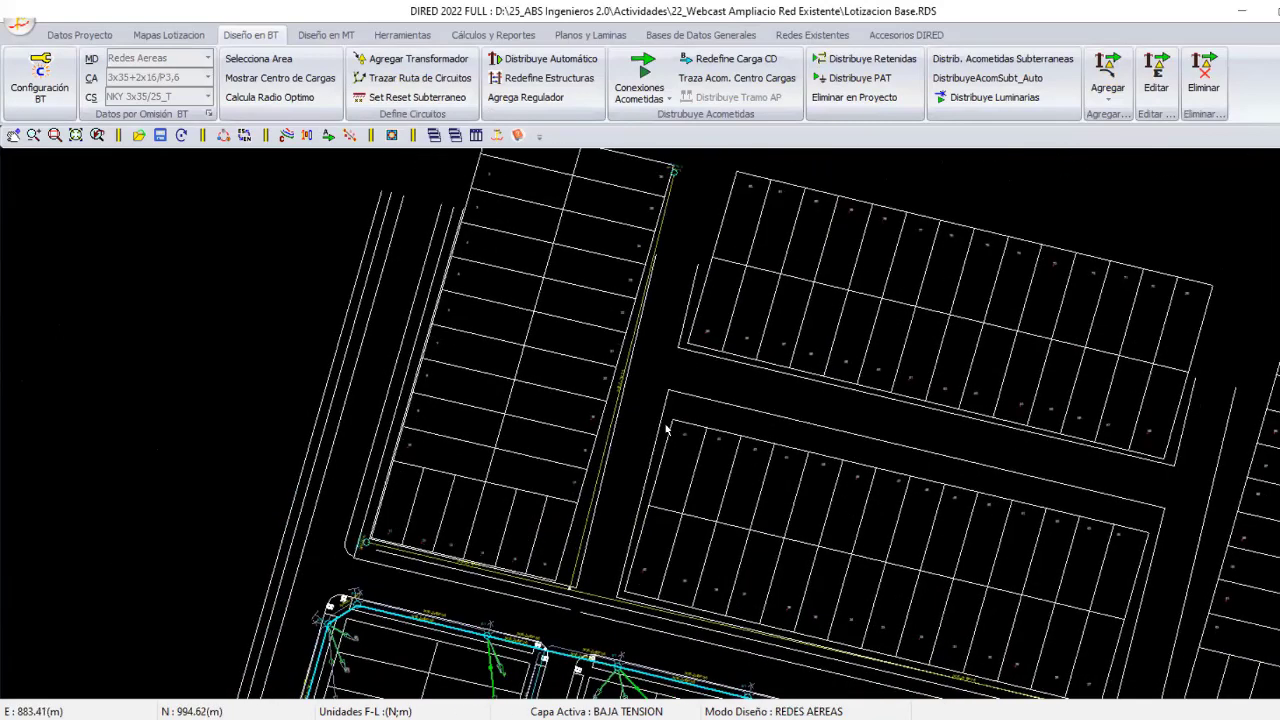
scroll(642, 468, up, 2)
scroll(614, 466, up, 2)
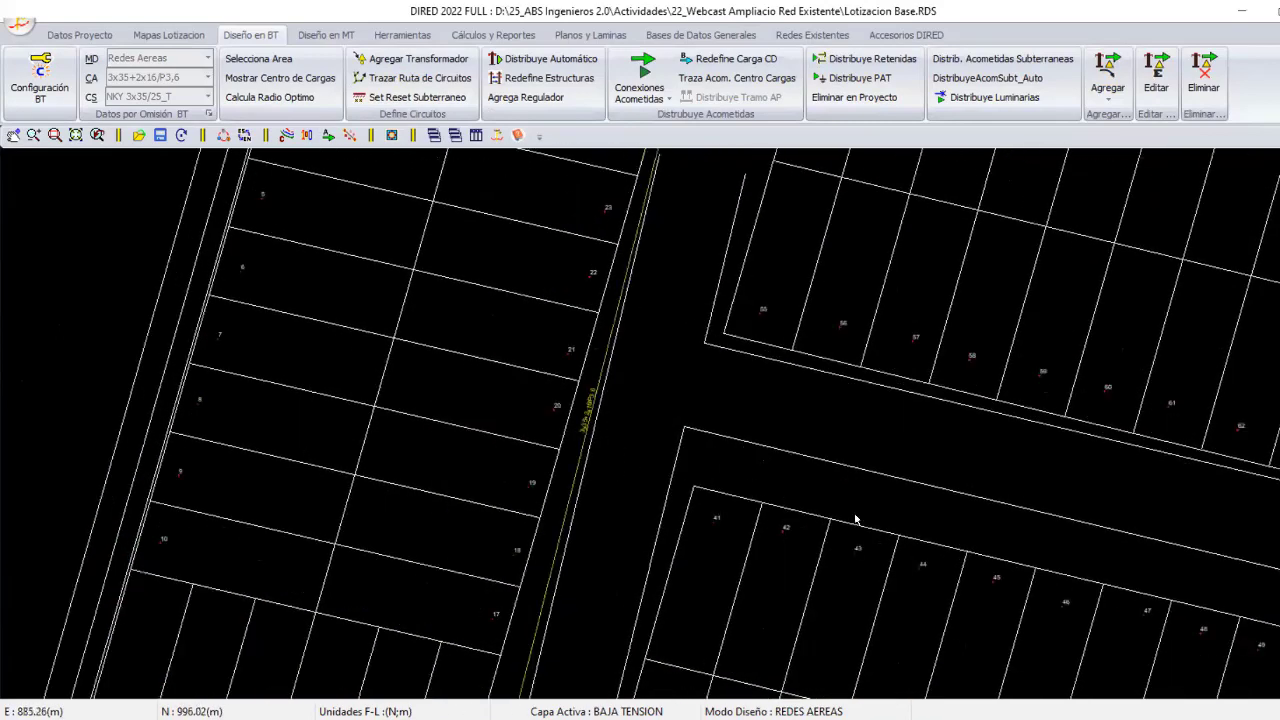
scroll(500, 437, down, 2)
scroll(500, 437, down, 2)
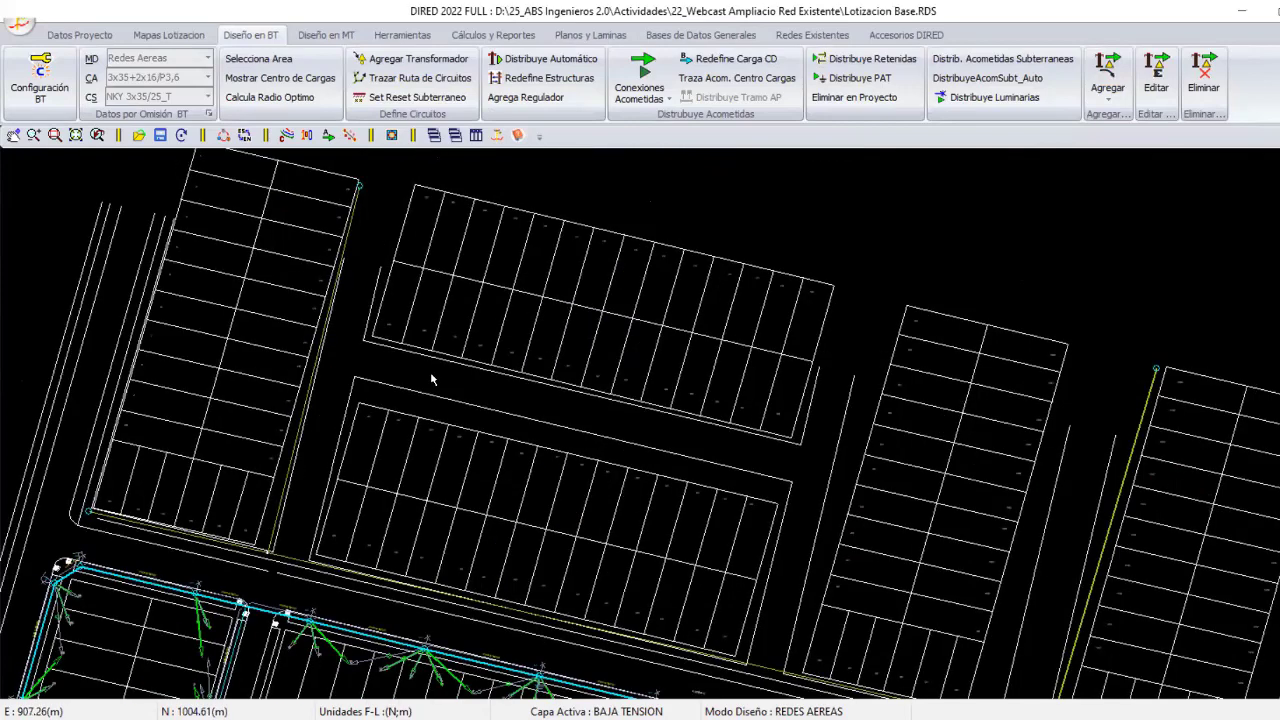
scroll(432, 379, up, 1)
scroll(489, 377, up, 1)
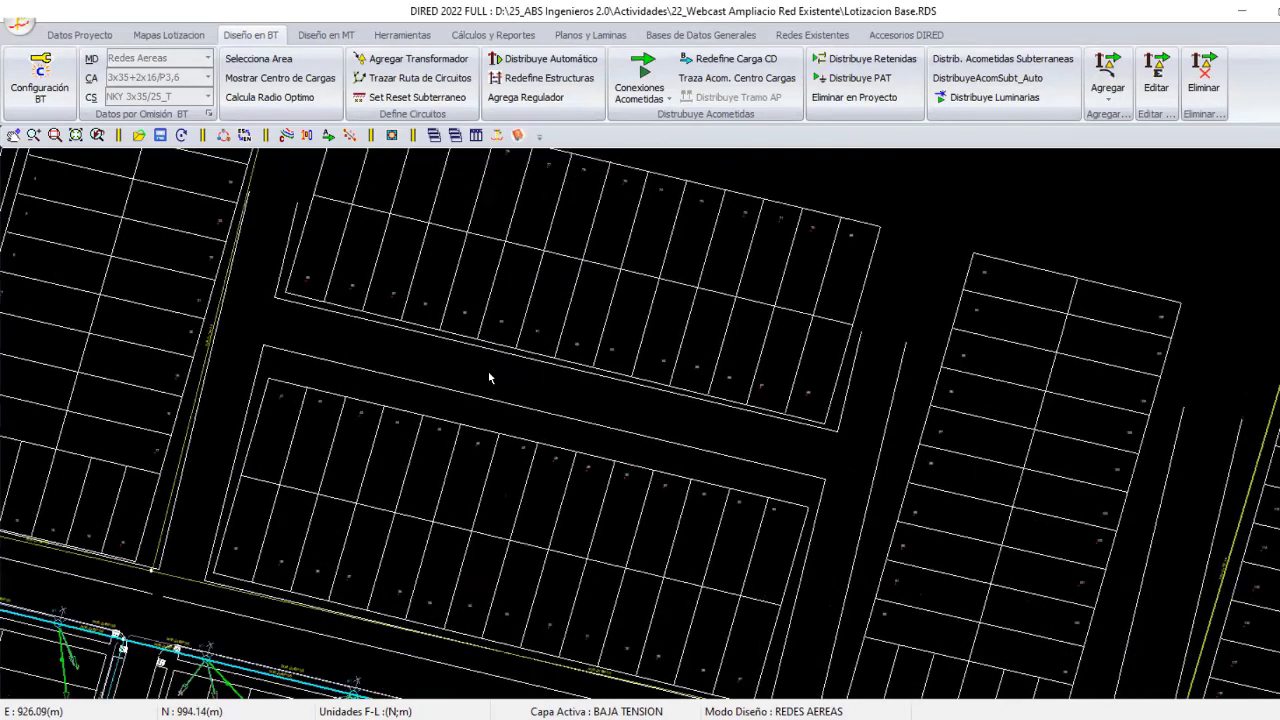
scroll(489, 377, up, 3)
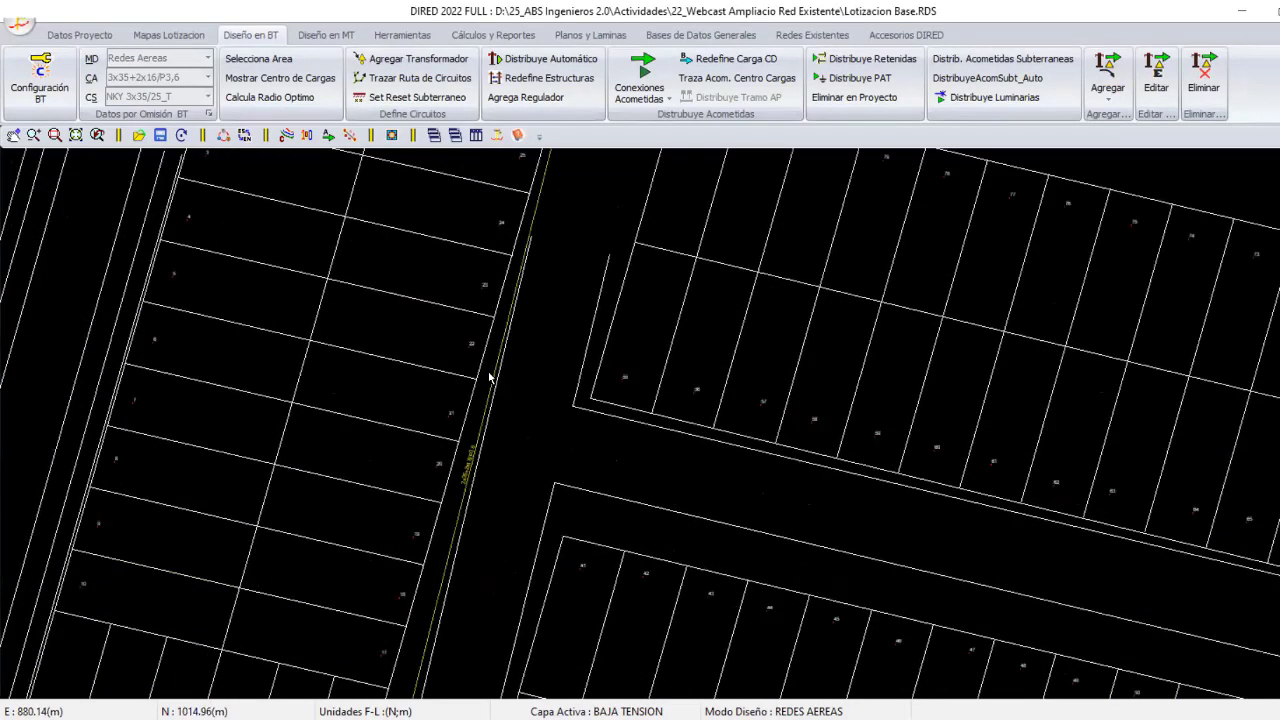
scroll(750, 424, down, 2)
scroll(677, 325, down, 2)
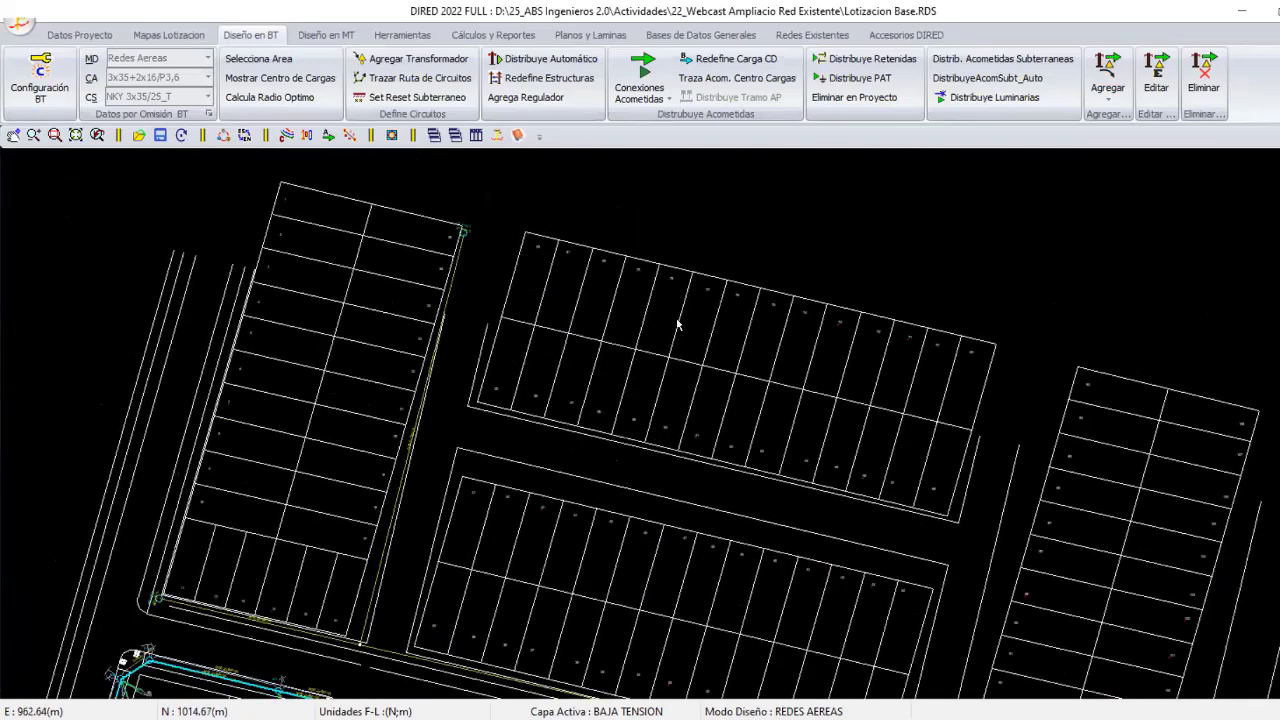
middle_drag(677, 325, 540, 160)
scroll(745, 415, up, 1)
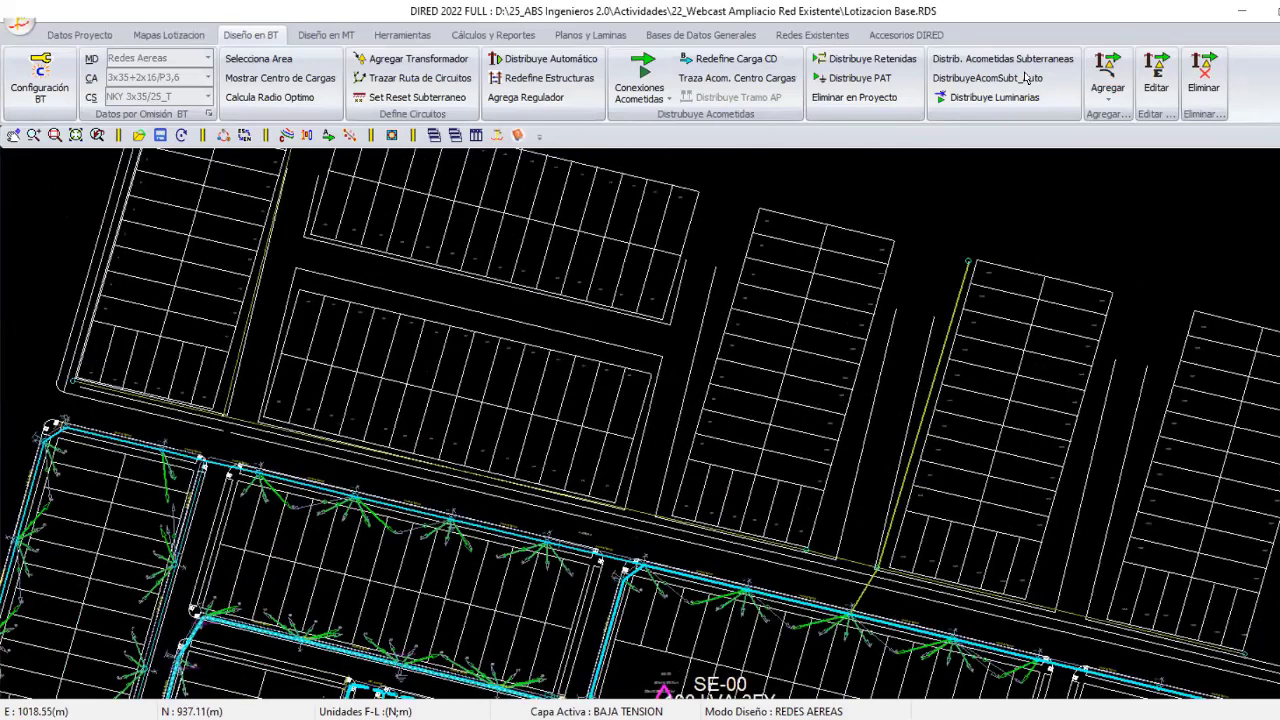
middle_drag(1000, 400, 1063, 400)
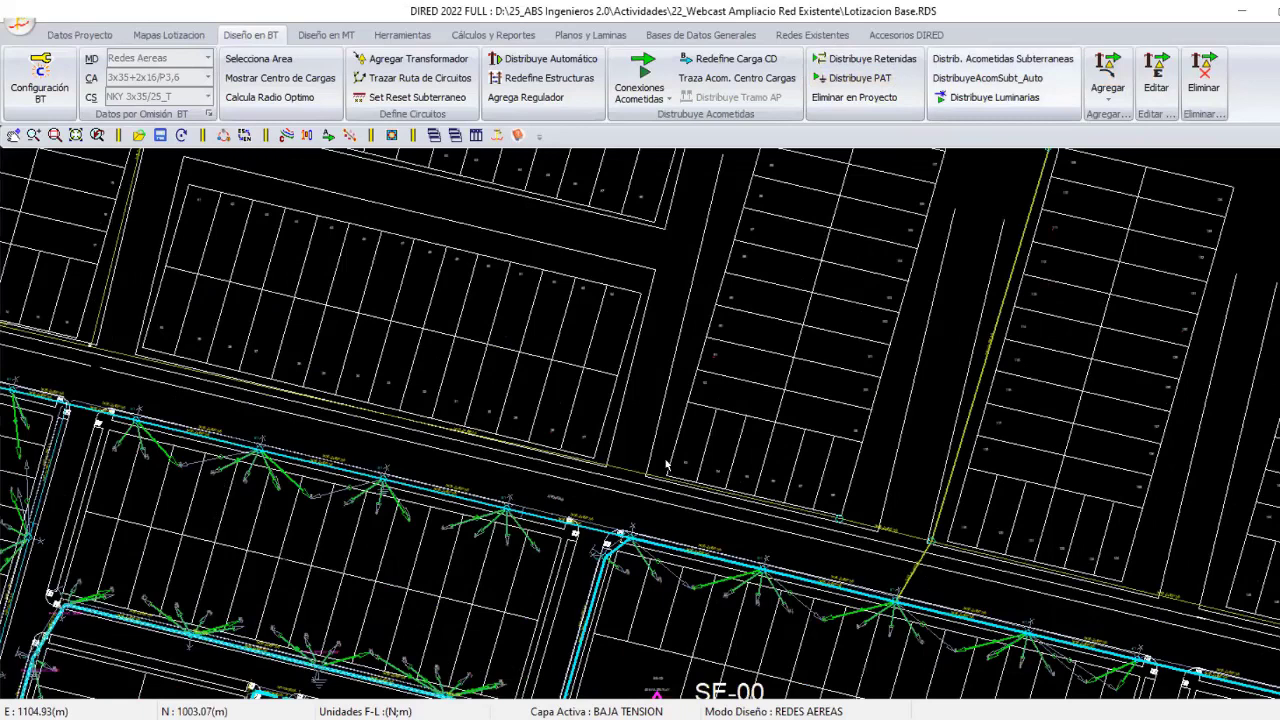
click(1108, 80)
scroll(664, 468, up, 1)
scroll(664, 468, up, 1)
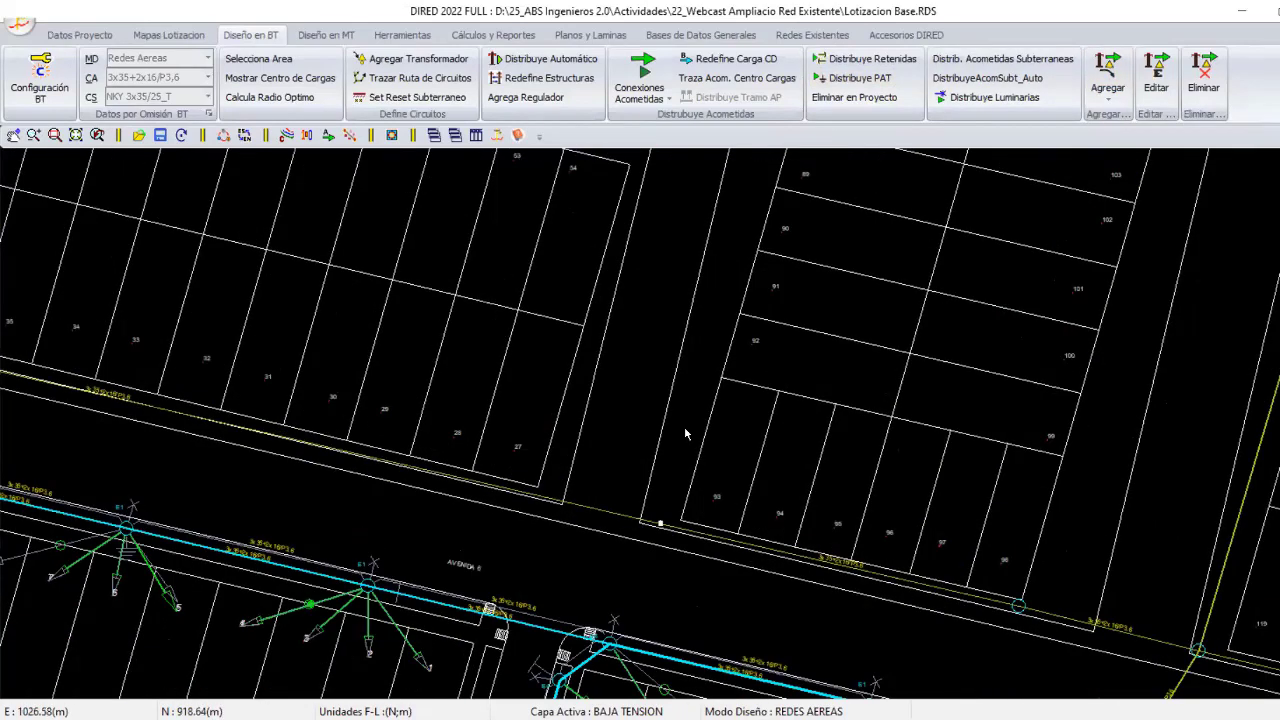
scroll(686, 433, down, 1)
scroll(577, 324, down, 1)
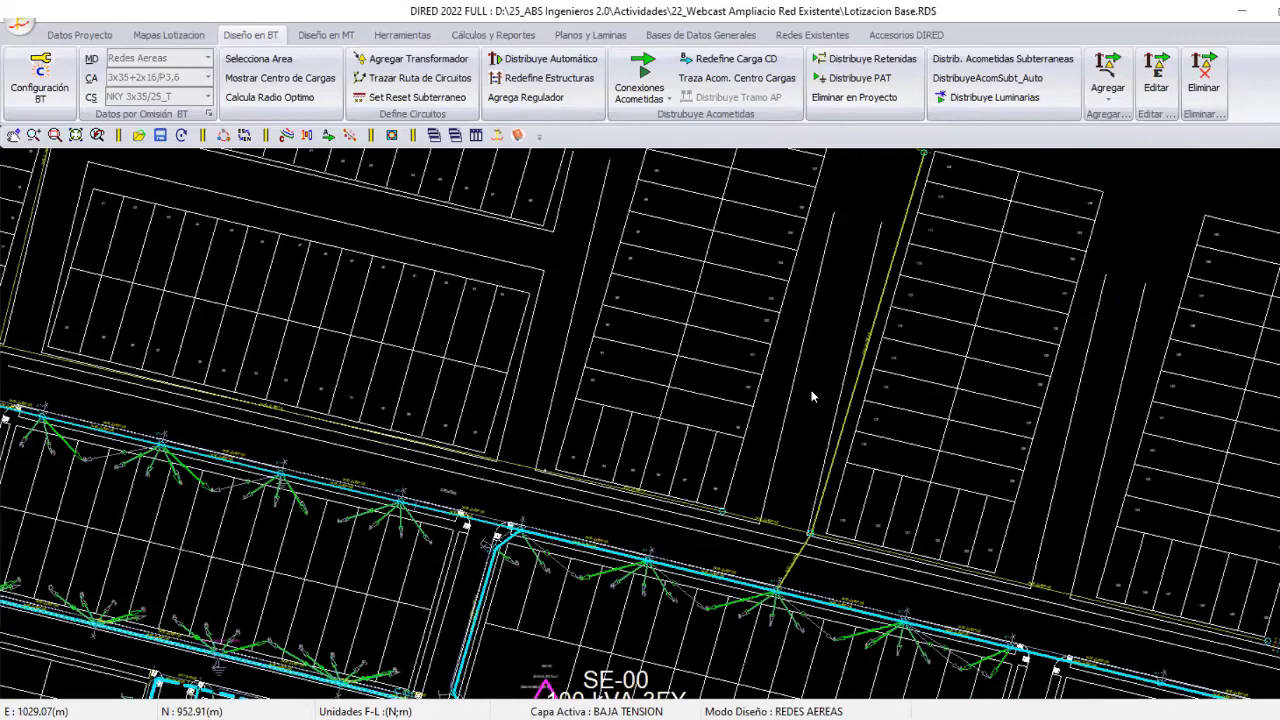
scroll(812, 397, down, 1)
scroll(908, 530, up, 1)
scroll(908, 530, down, 1)
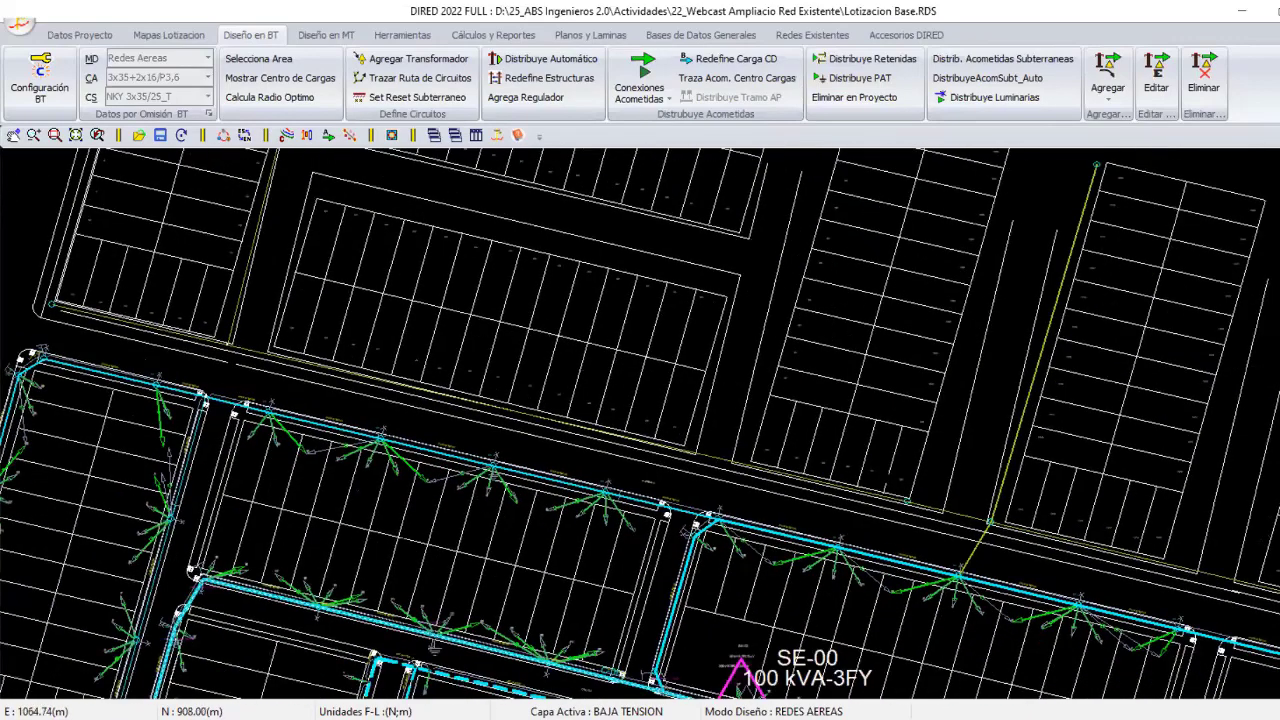
middle_drag(884, 461, 793, 428)
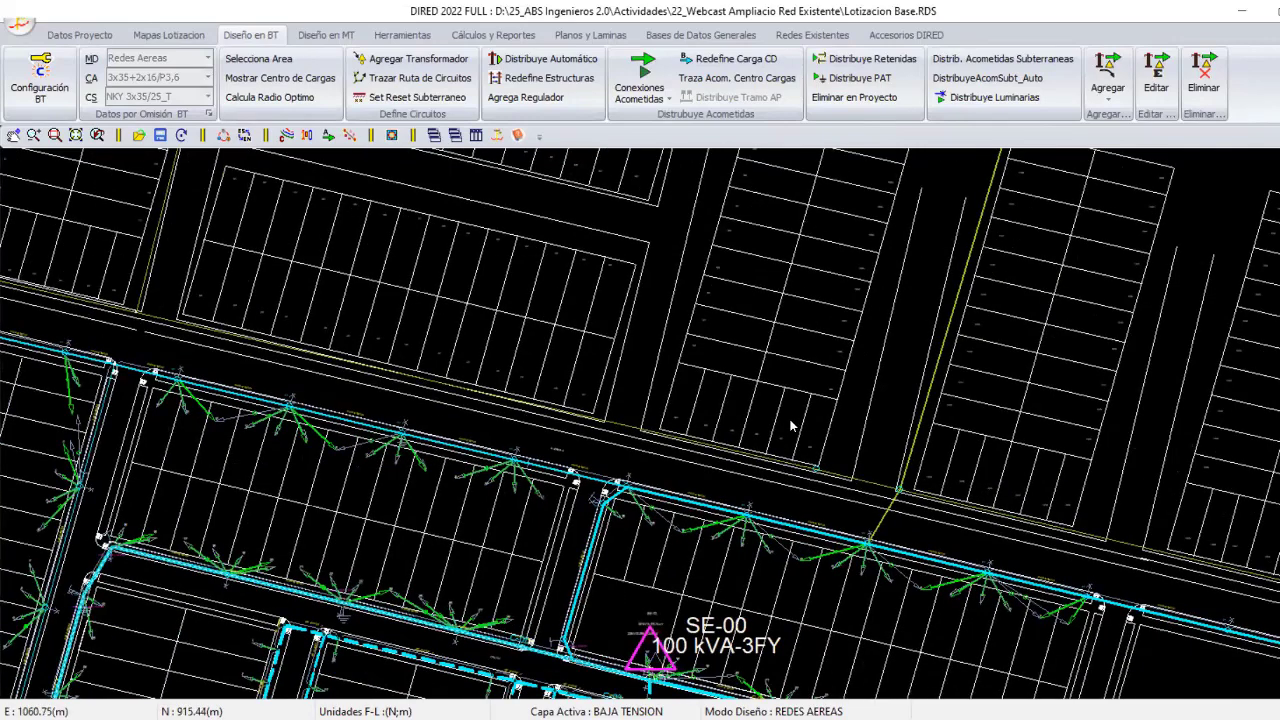
scroll(727, 428, up, 1)
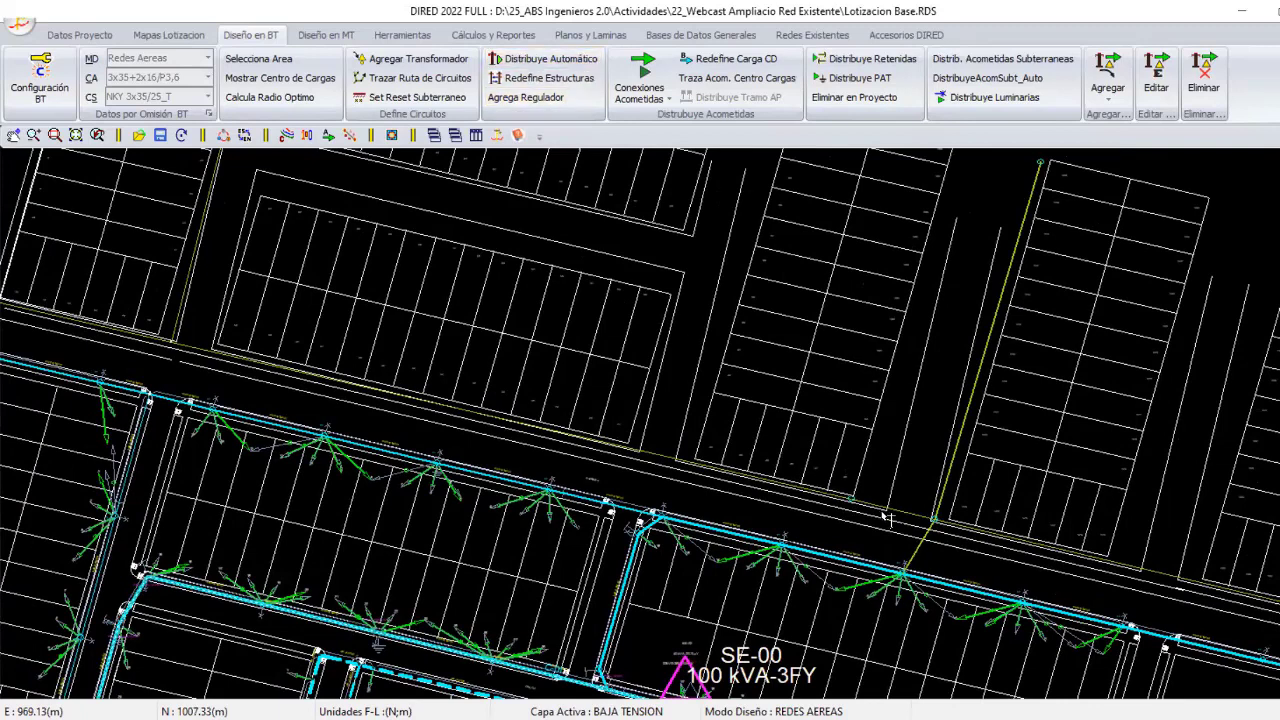
scroll(700, 495, up, 2)
Distribute structures automatically along the new route with a 40 m maximum span.
click(790, 489)
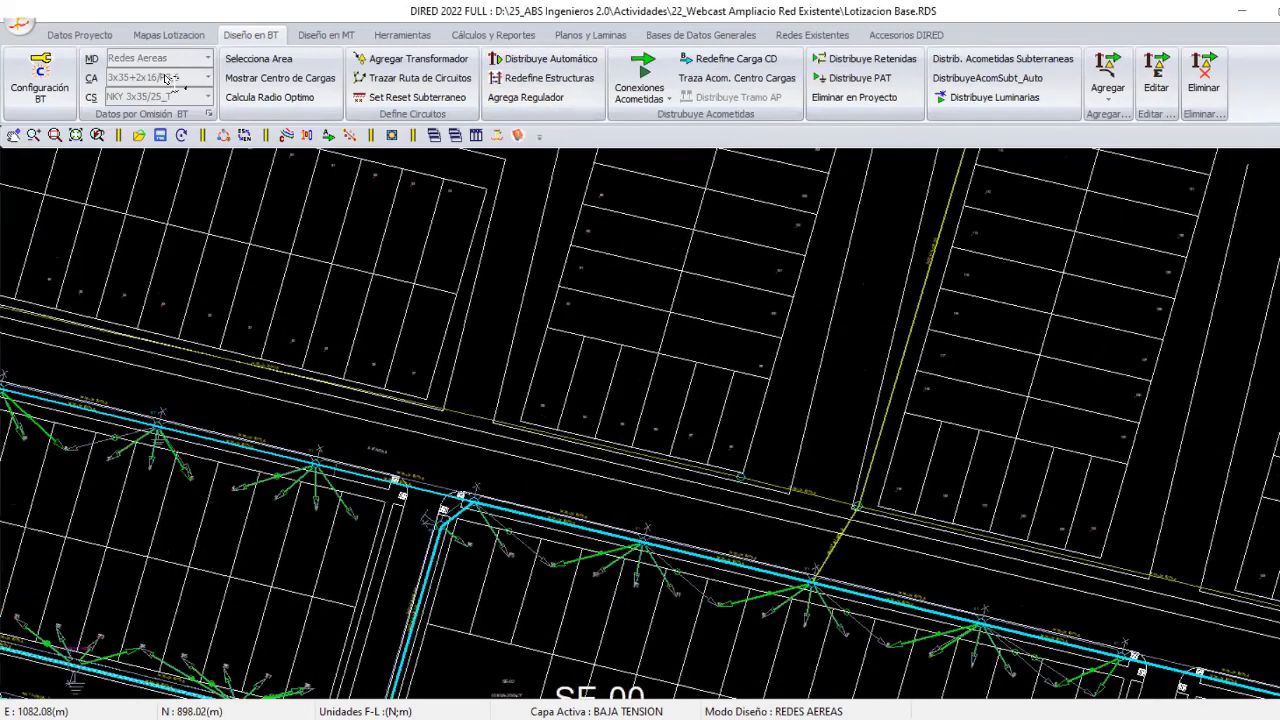
double_click(163, 90)
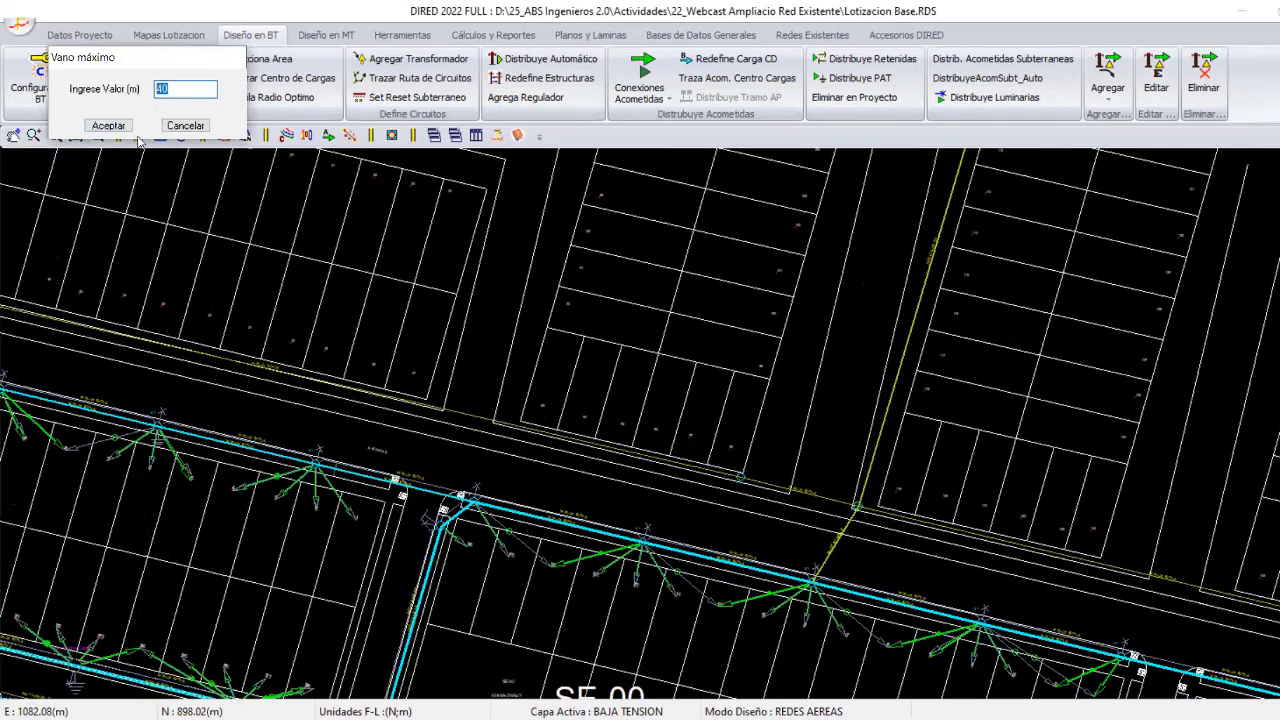
key(Return)
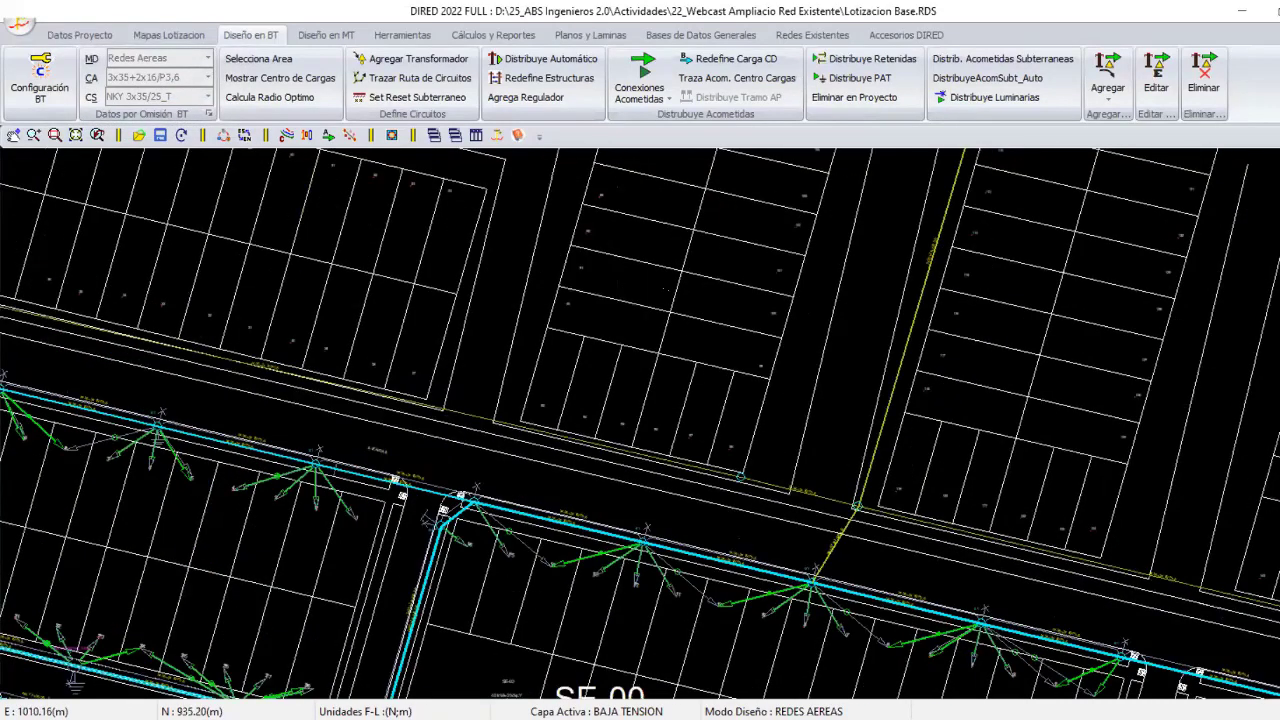
scroll(621, 358, down, 3)
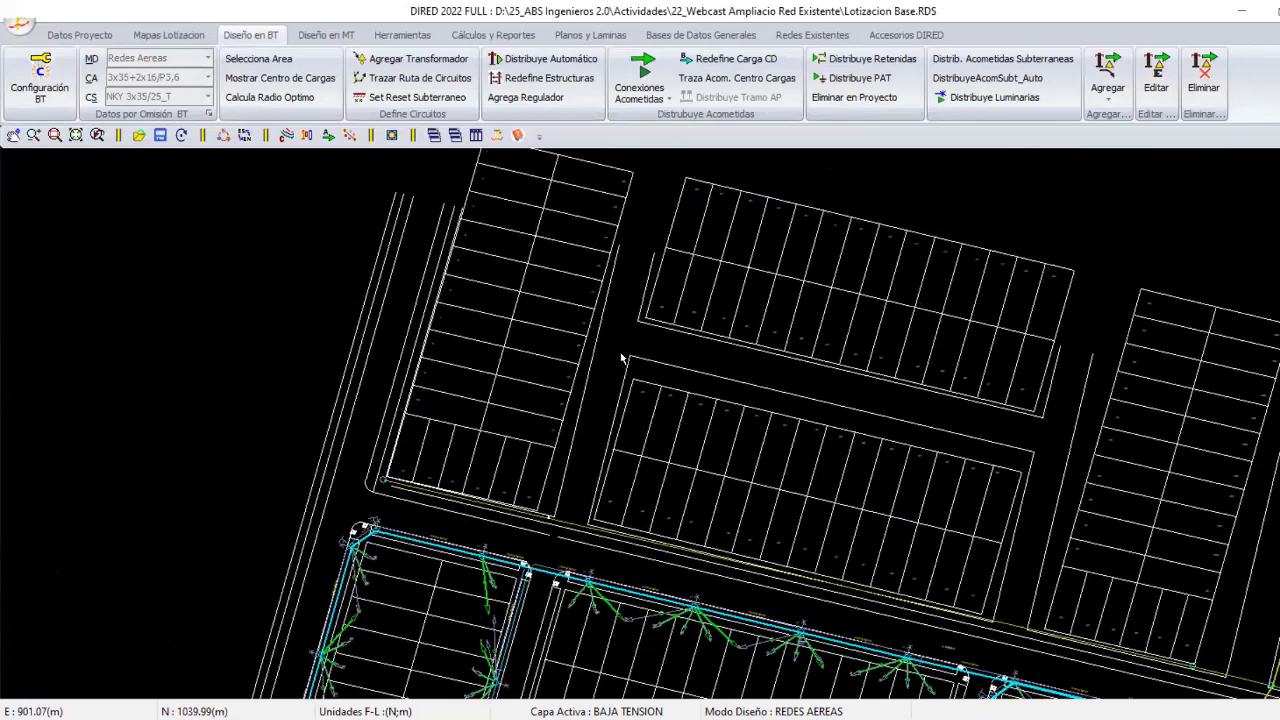
scroll(544, 395, up, 3)
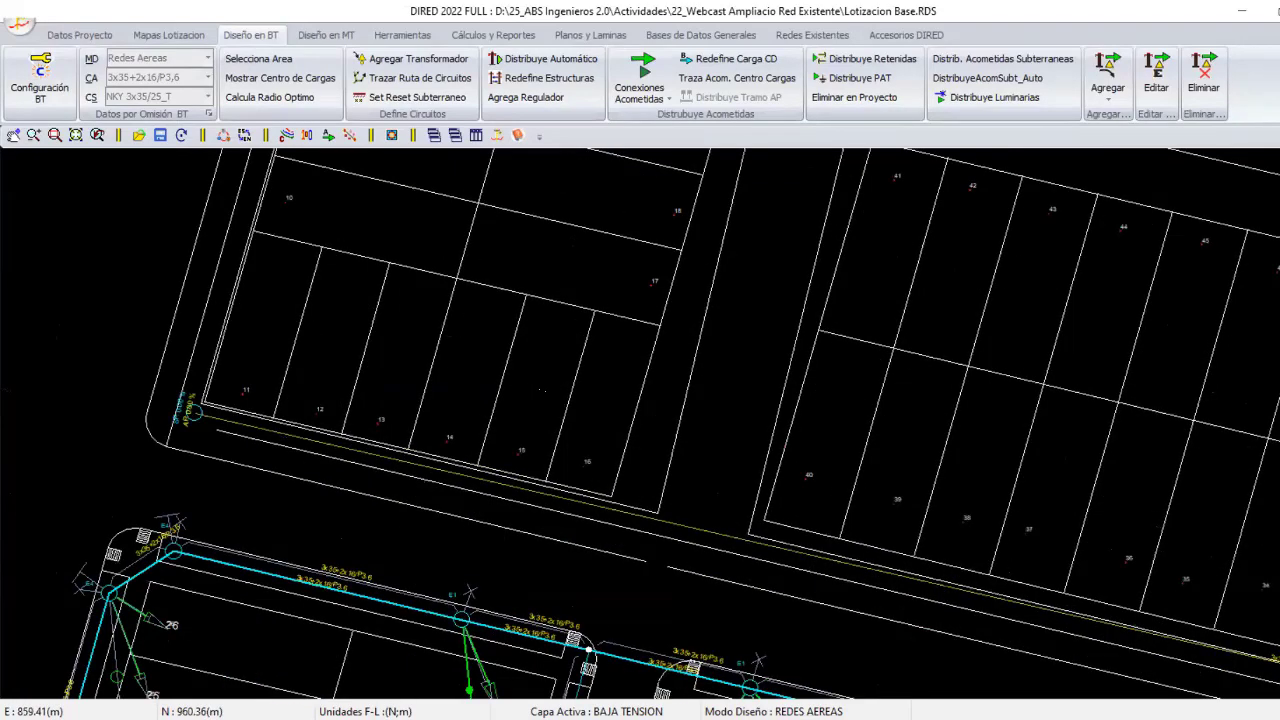
scroll(544, 395, down, 3)
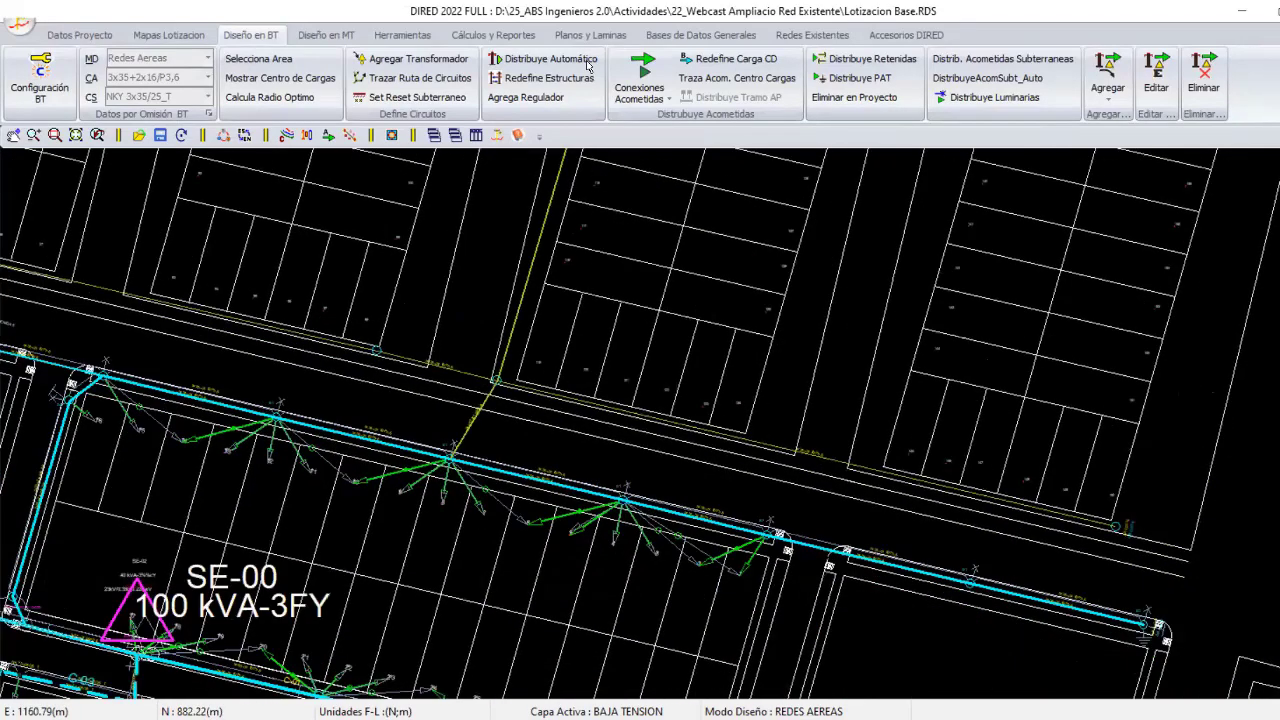
click(181, 135)
key(Return)
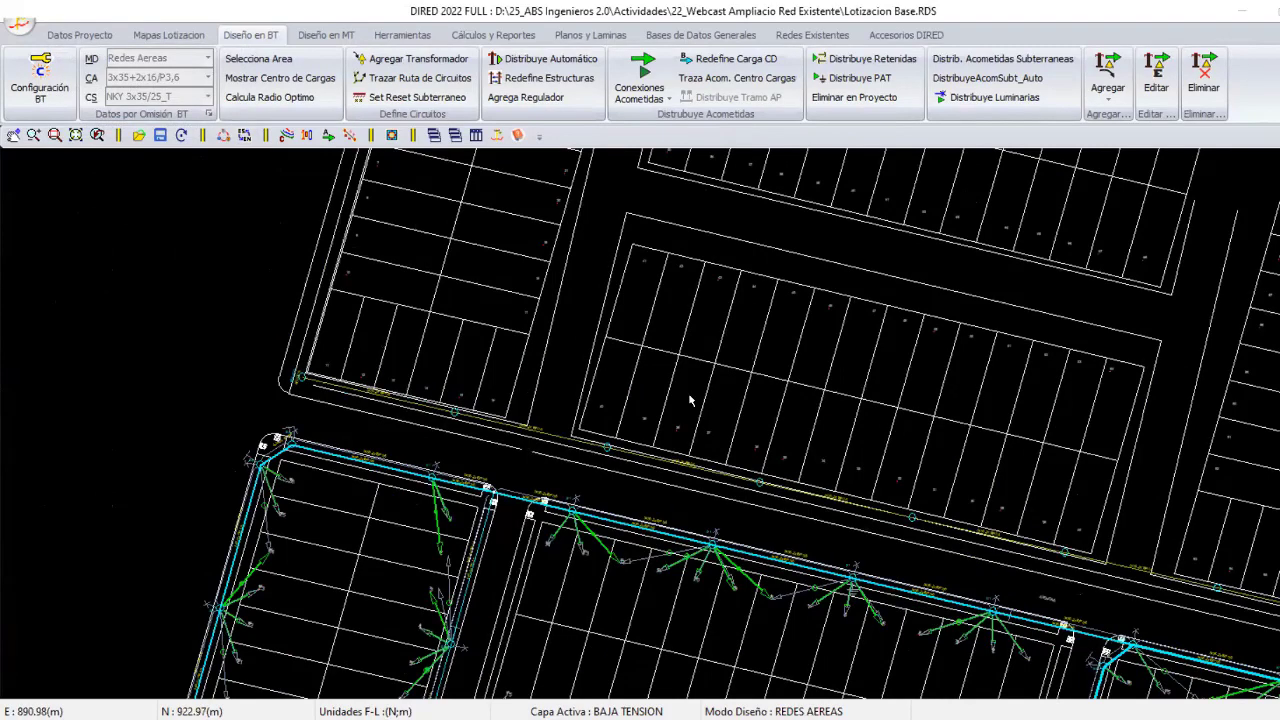
scroll(690, 400, up, 1)
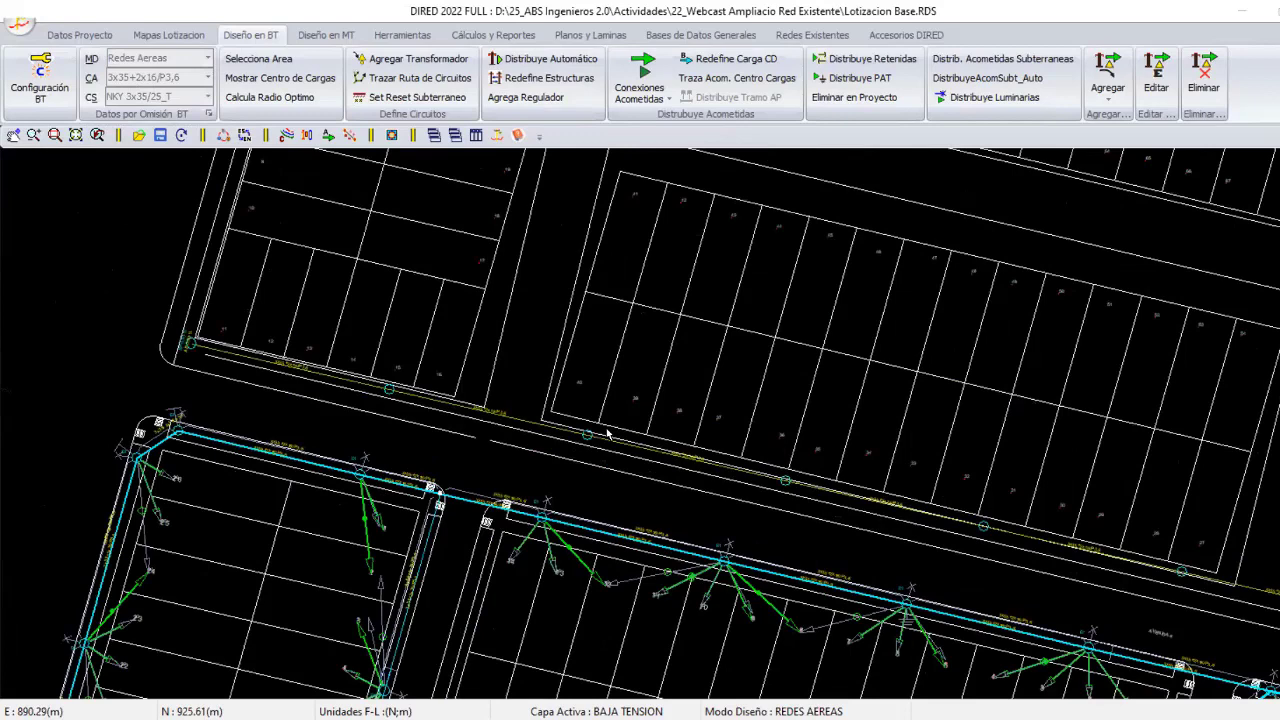
click(95, 34)
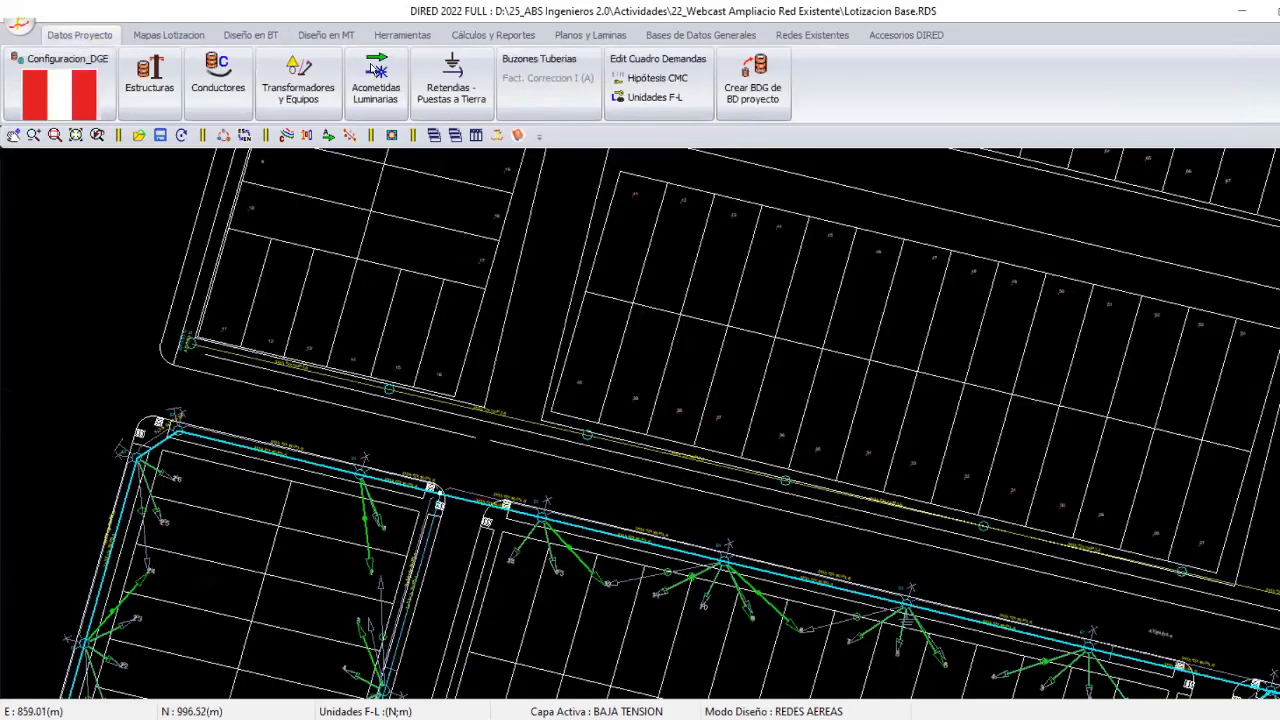
click(376, 88)
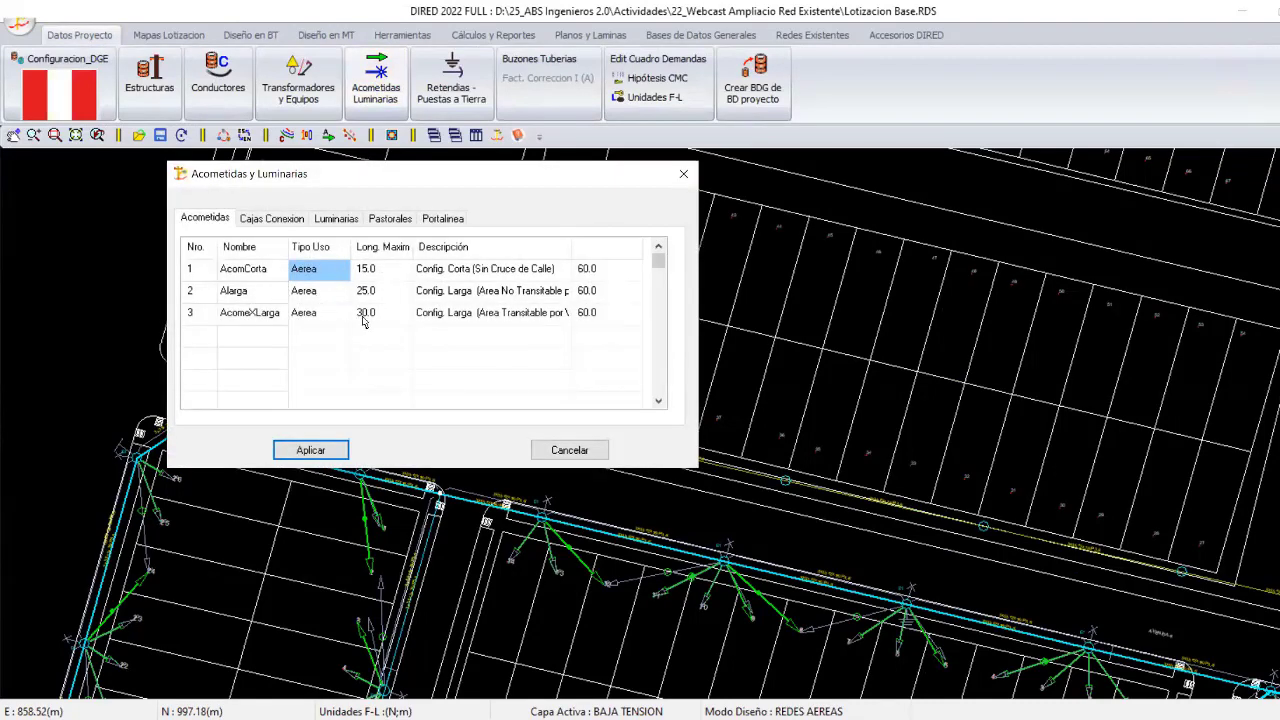
click(537, 453)
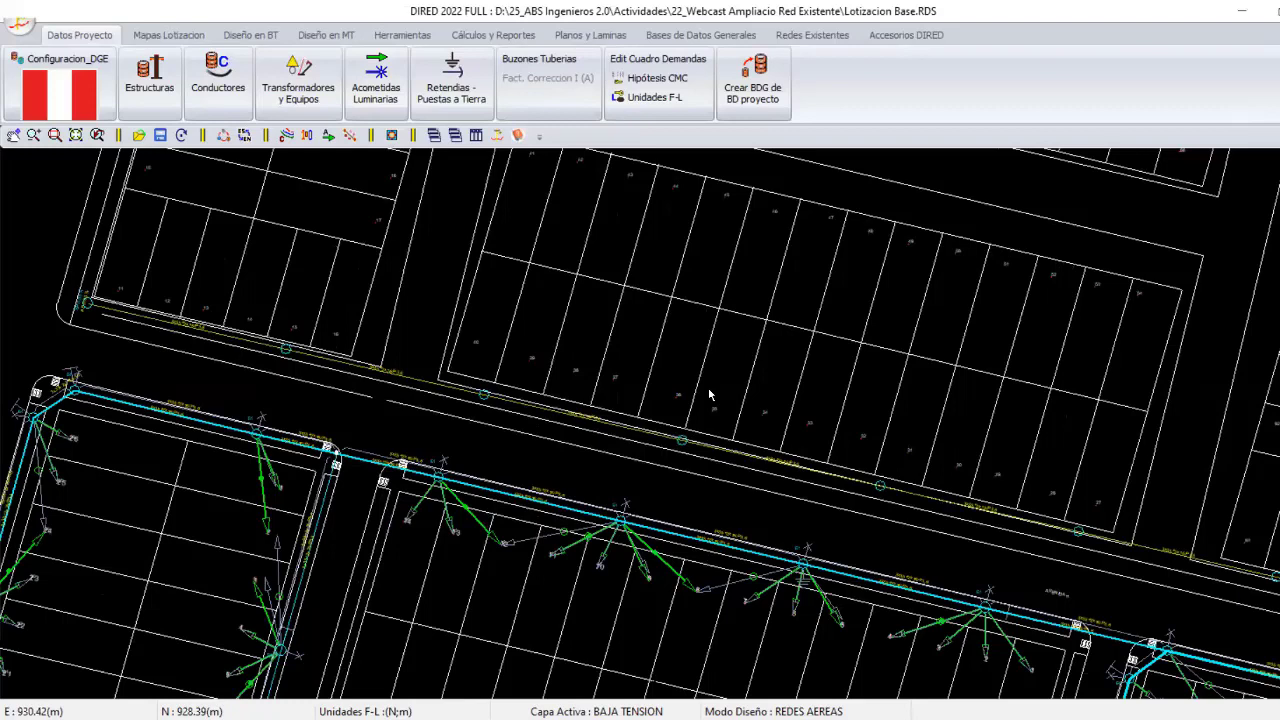
scroll(819, 490, up, 2)
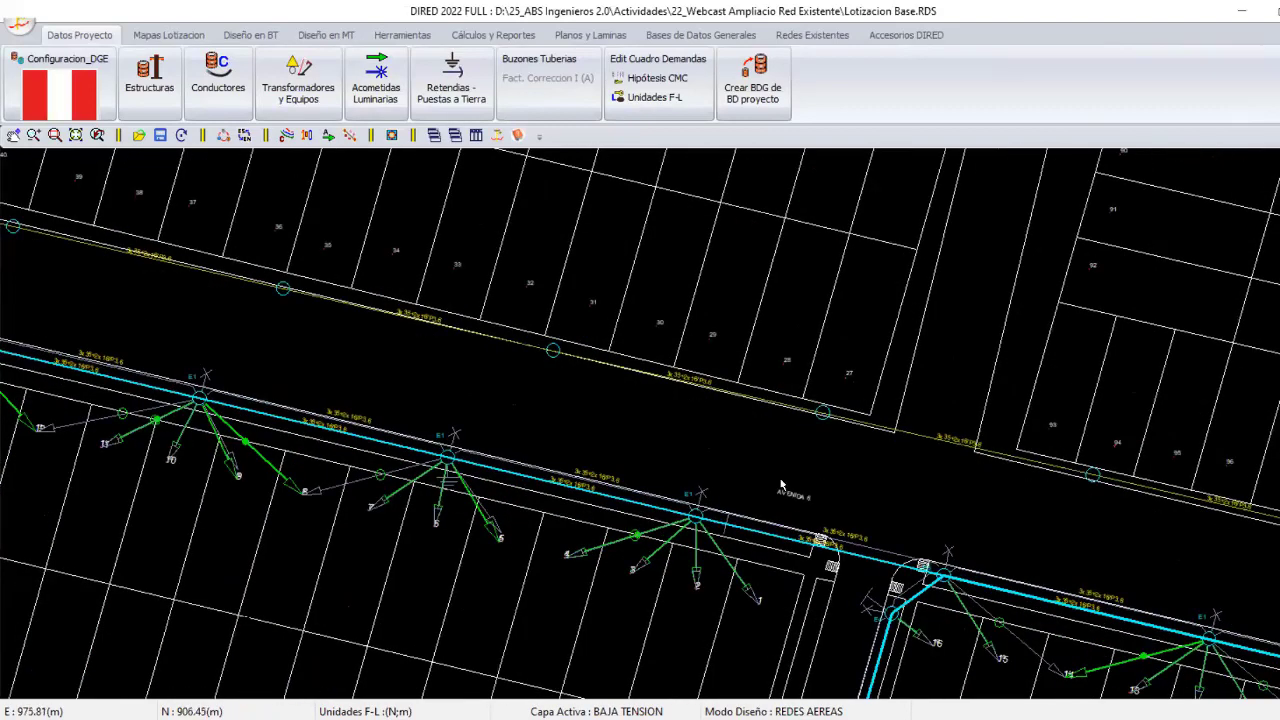
scroll(781, 485, down, 1)
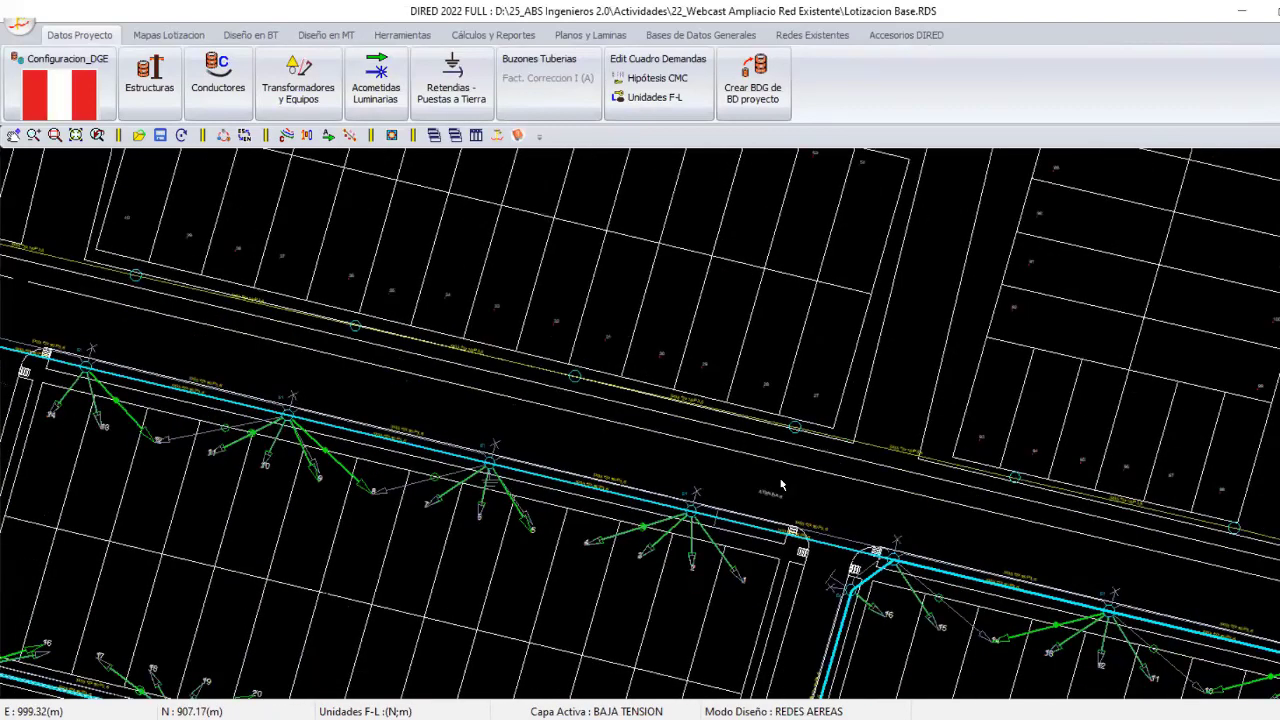
scroll(781, 485, down, 1)
middle_drag(950, 482, 953, 482)
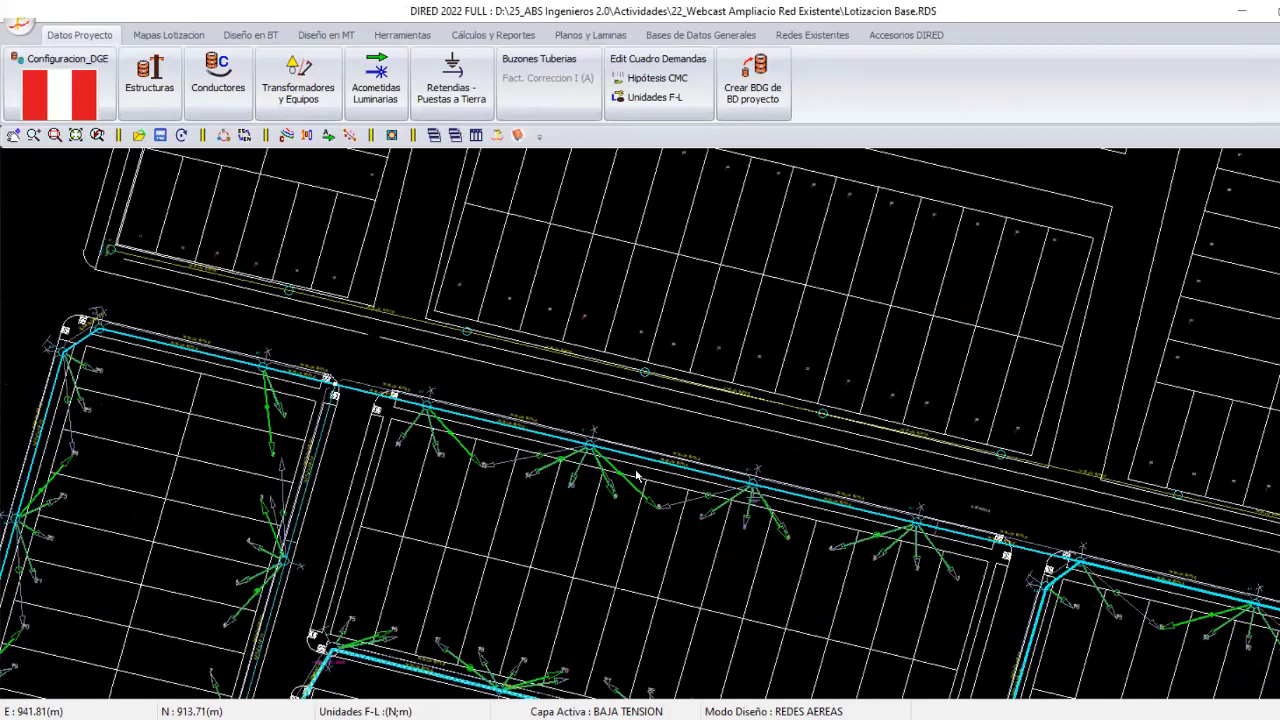
scroll(637, 476, up, 1)
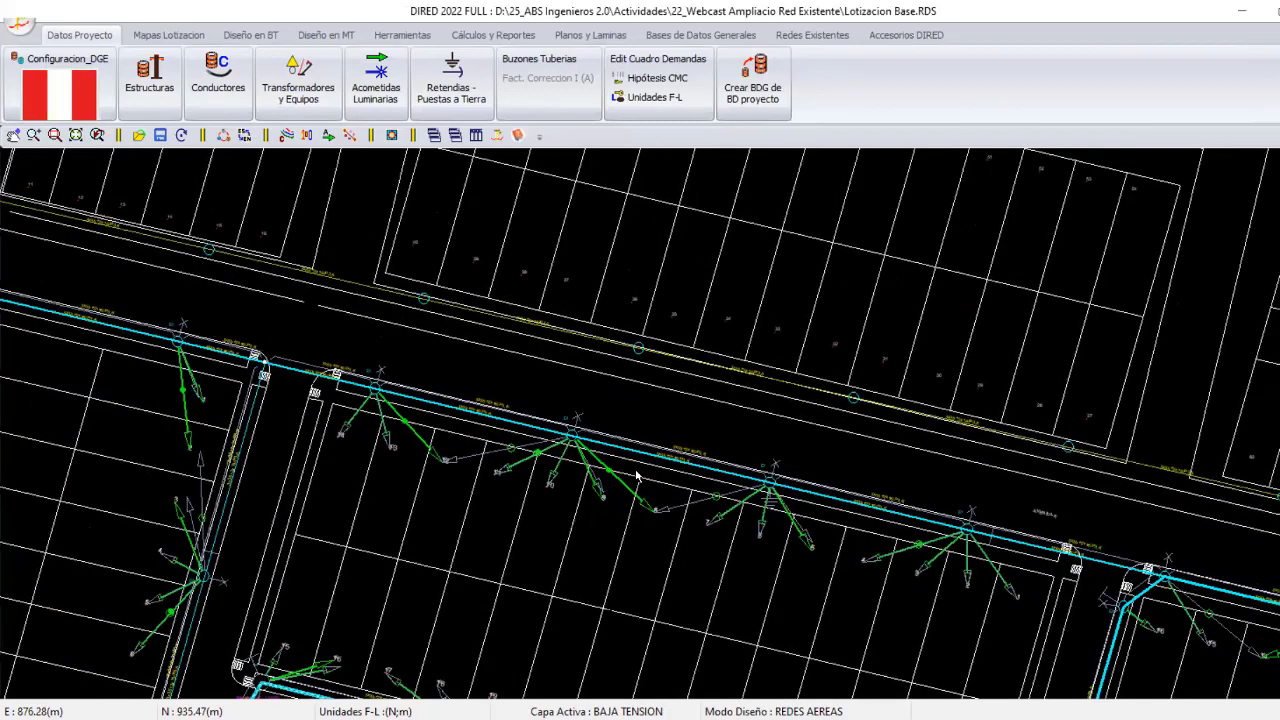
scroll(637, 476, up, 1)
middle_drag(561, 518, 609, 480)
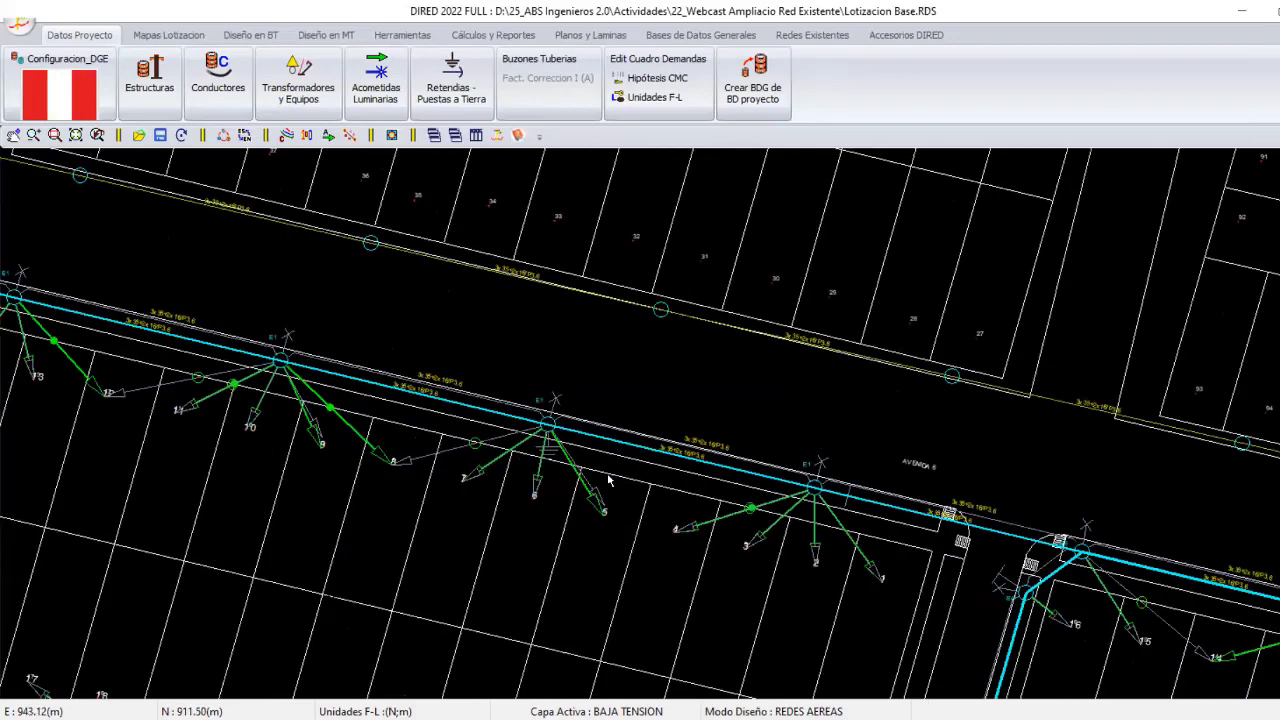
scroll(609, 480, up, 1)
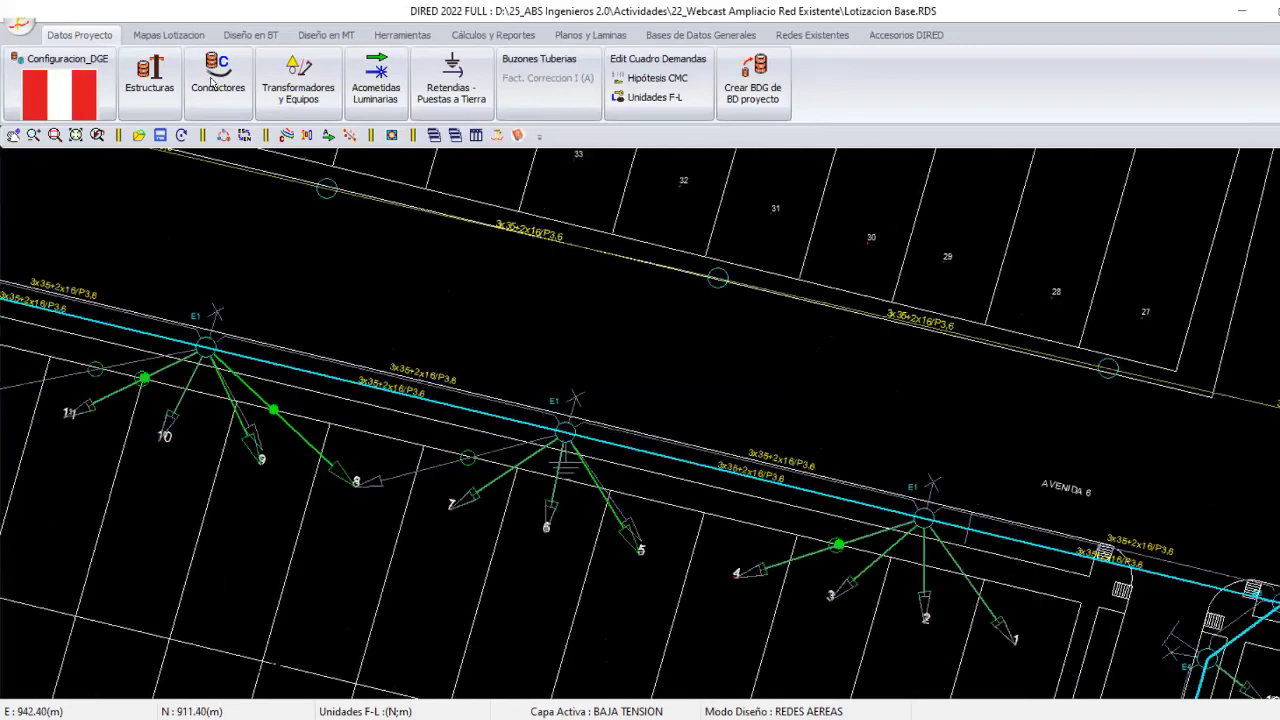
click(375, 92)
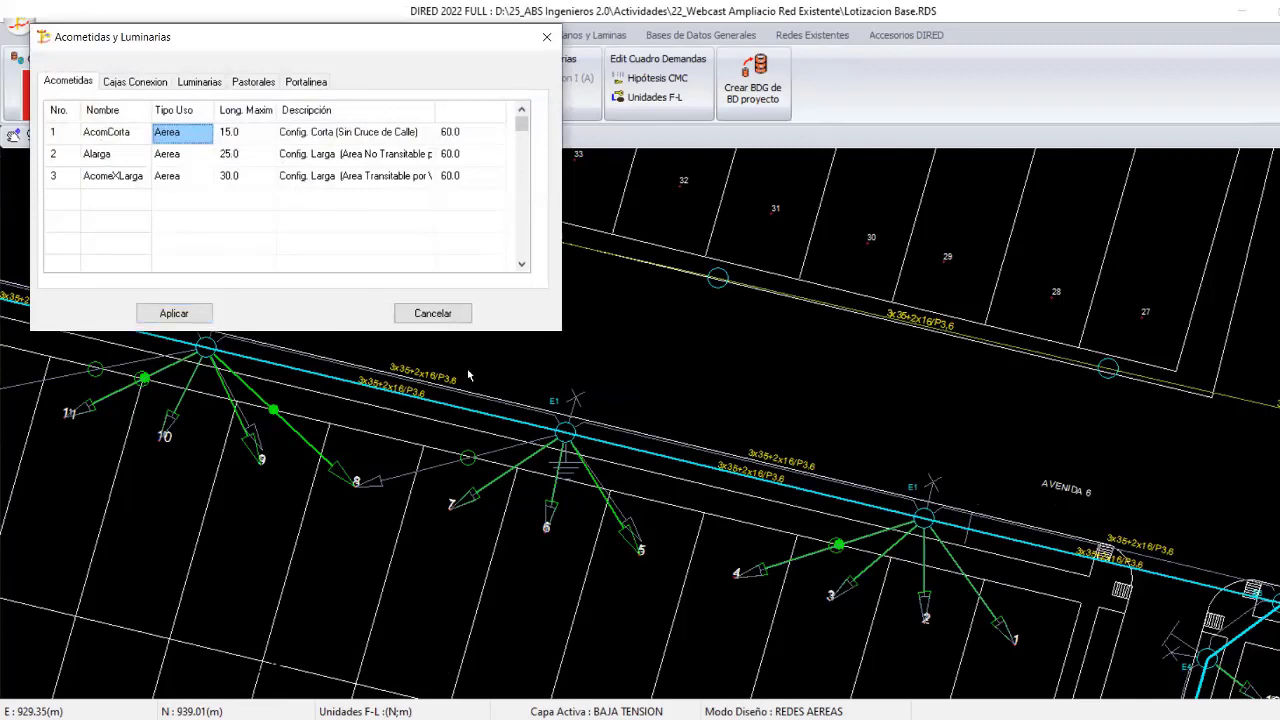
click(433, 313)
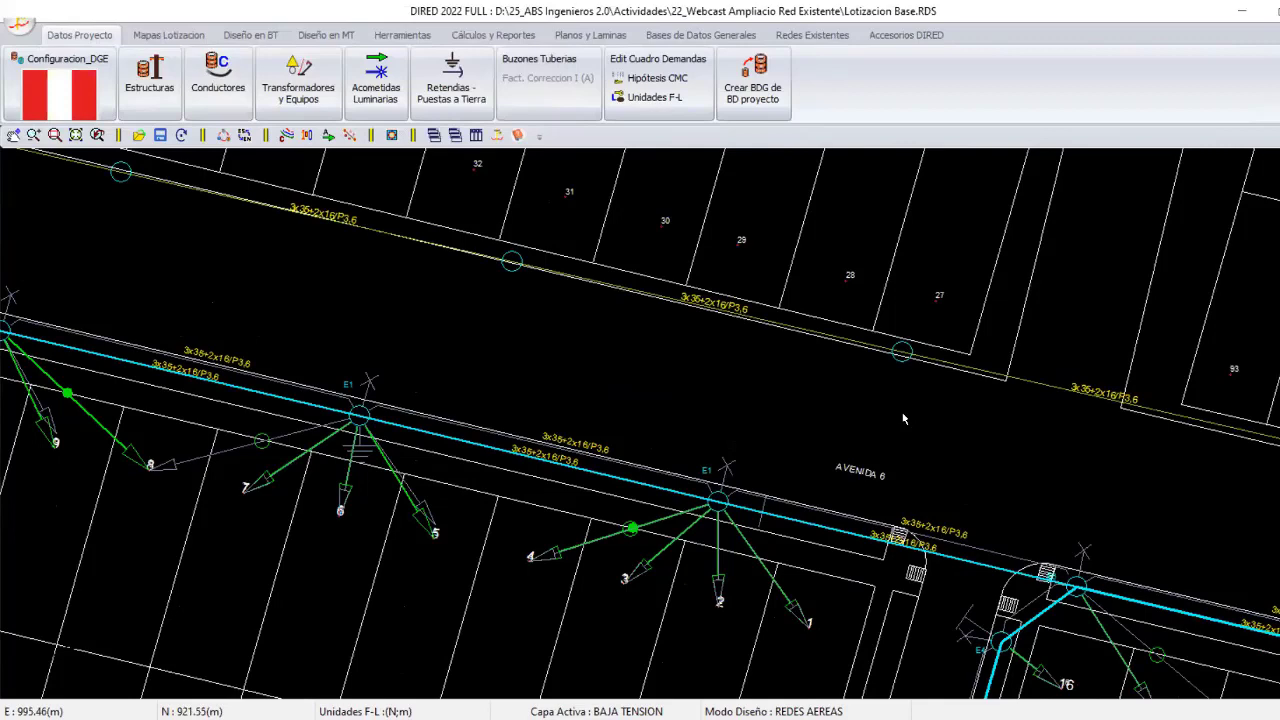
scroll(903, 419, down, 3)
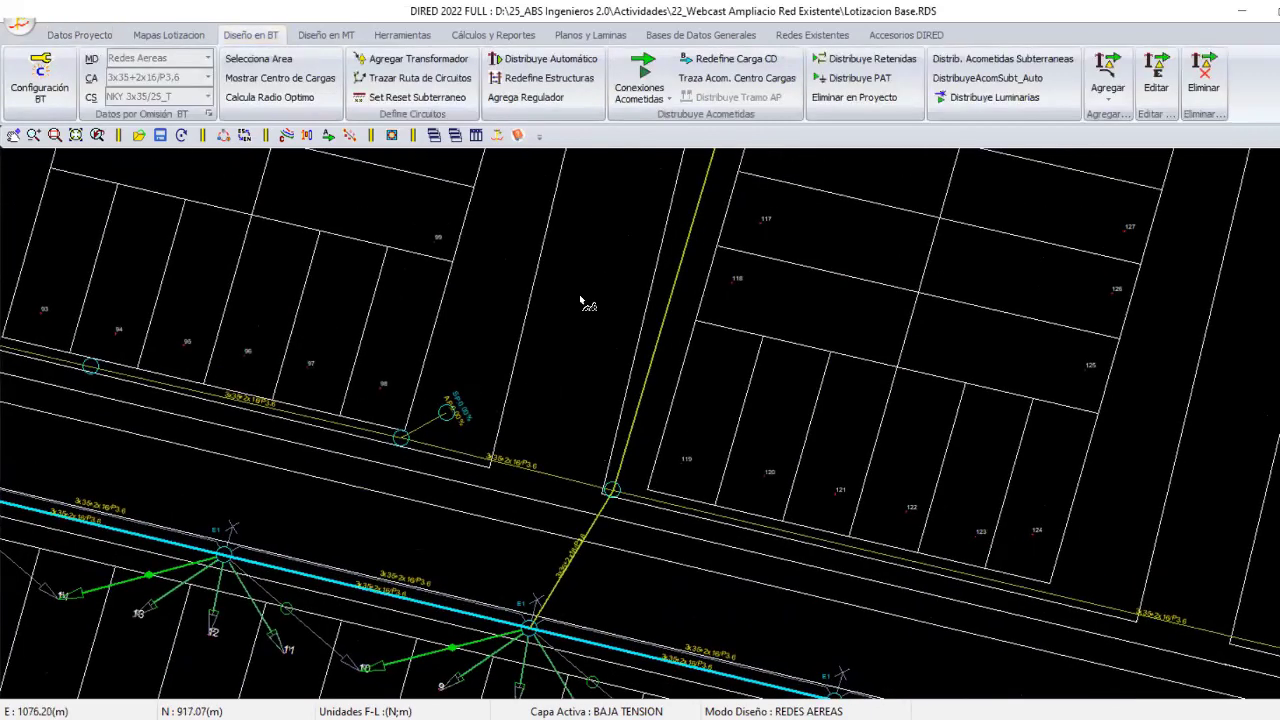
Relocate the street conductor's end node near parcels 121–124.
right_click(598, 256)
click(794, 490)
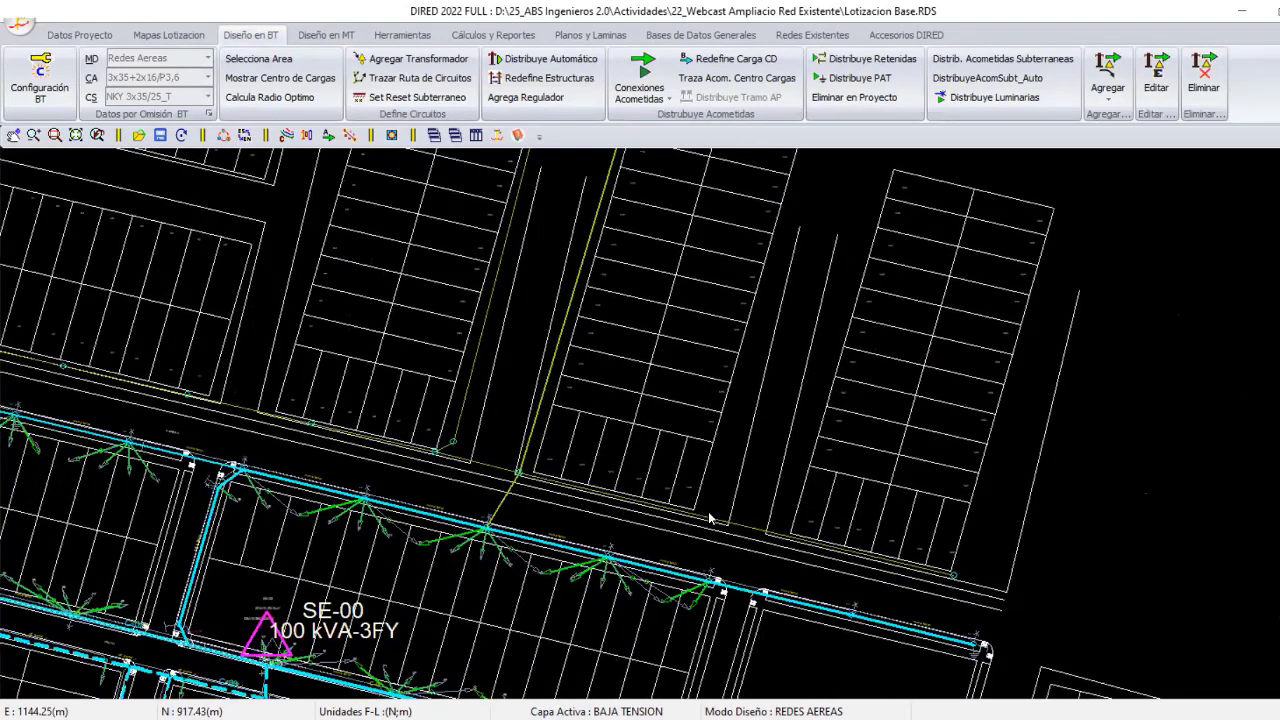
scroll(708, 518, up, 3)
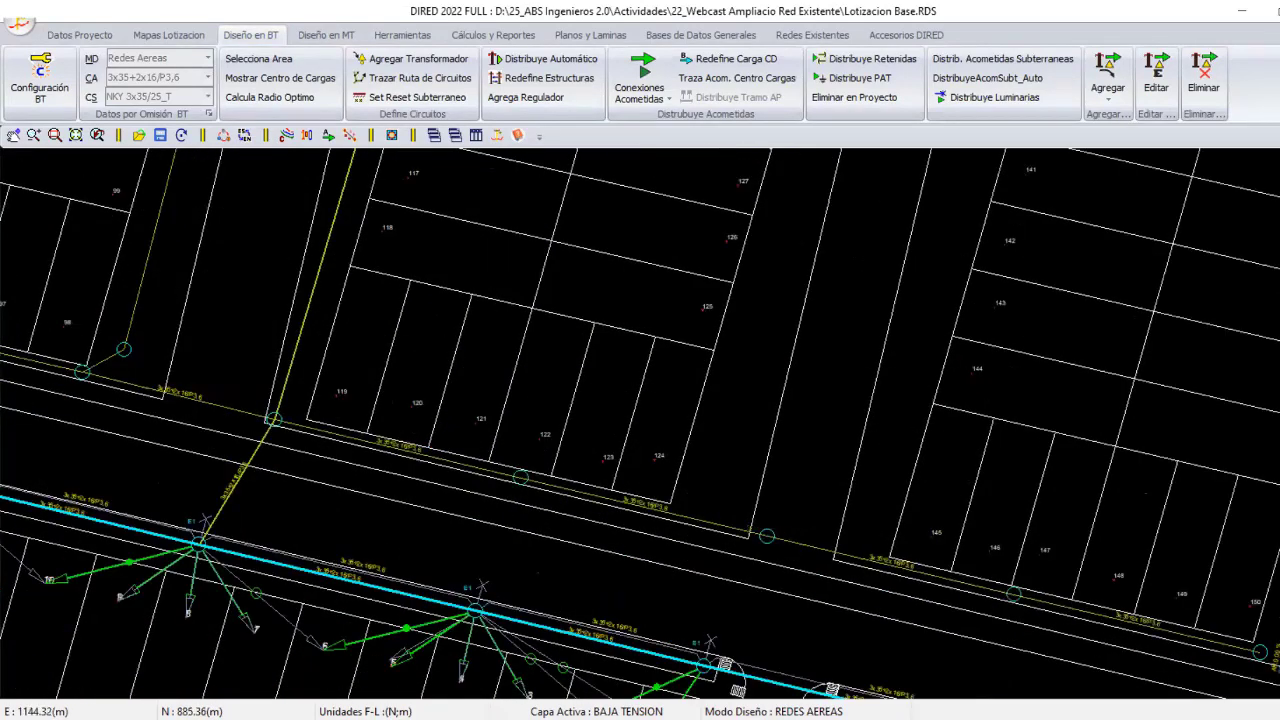
middle_drag(681, 377, 643, 361)
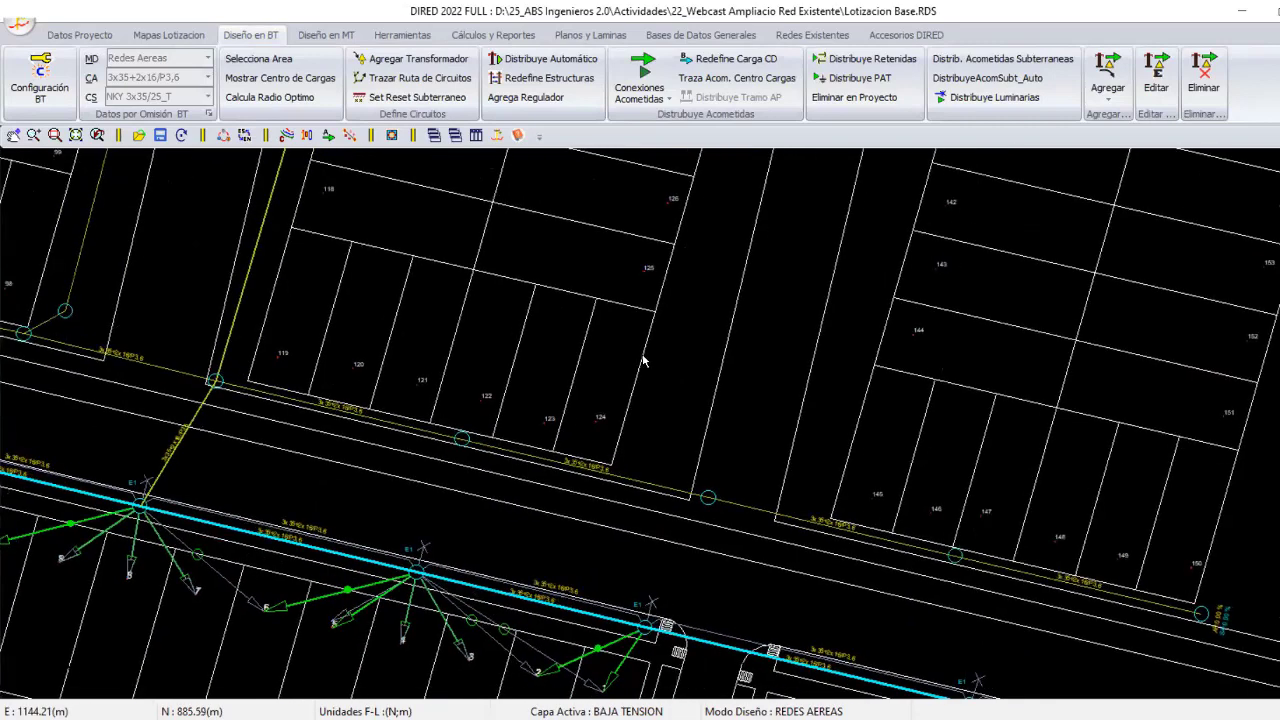
scroll(793, 520, up, 2)
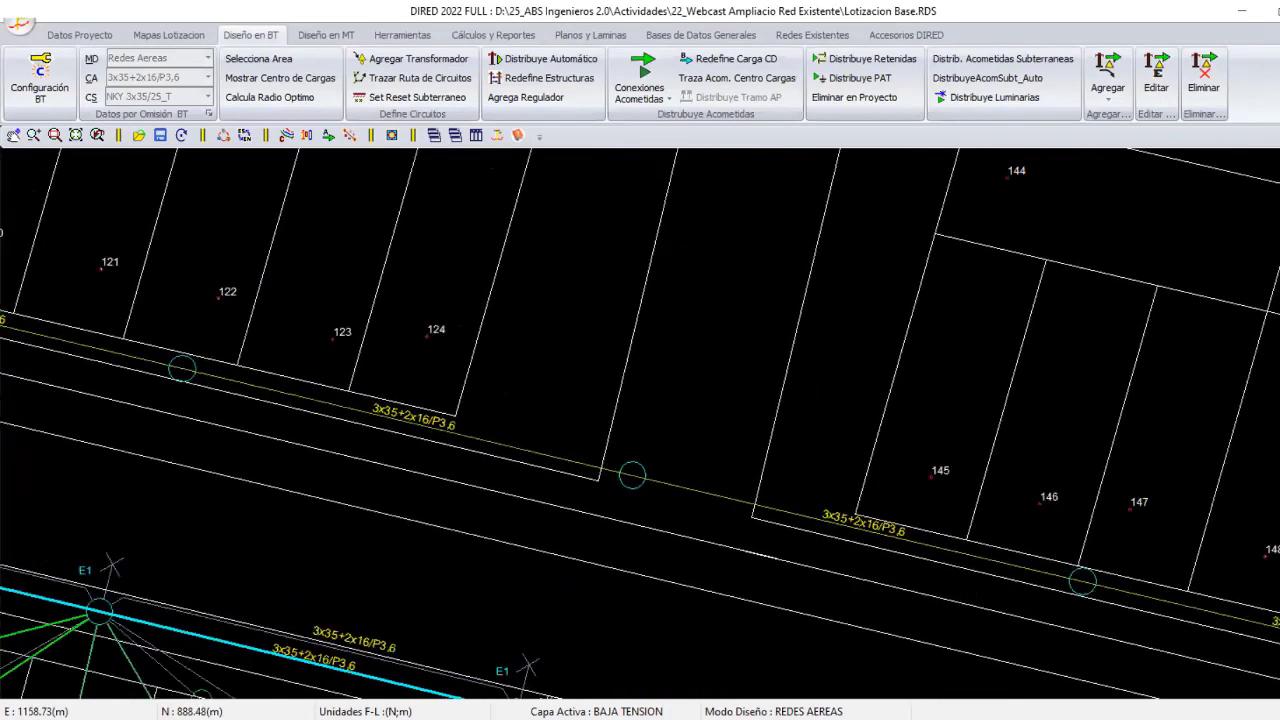
right_click(632, 475)
click(800, 667)
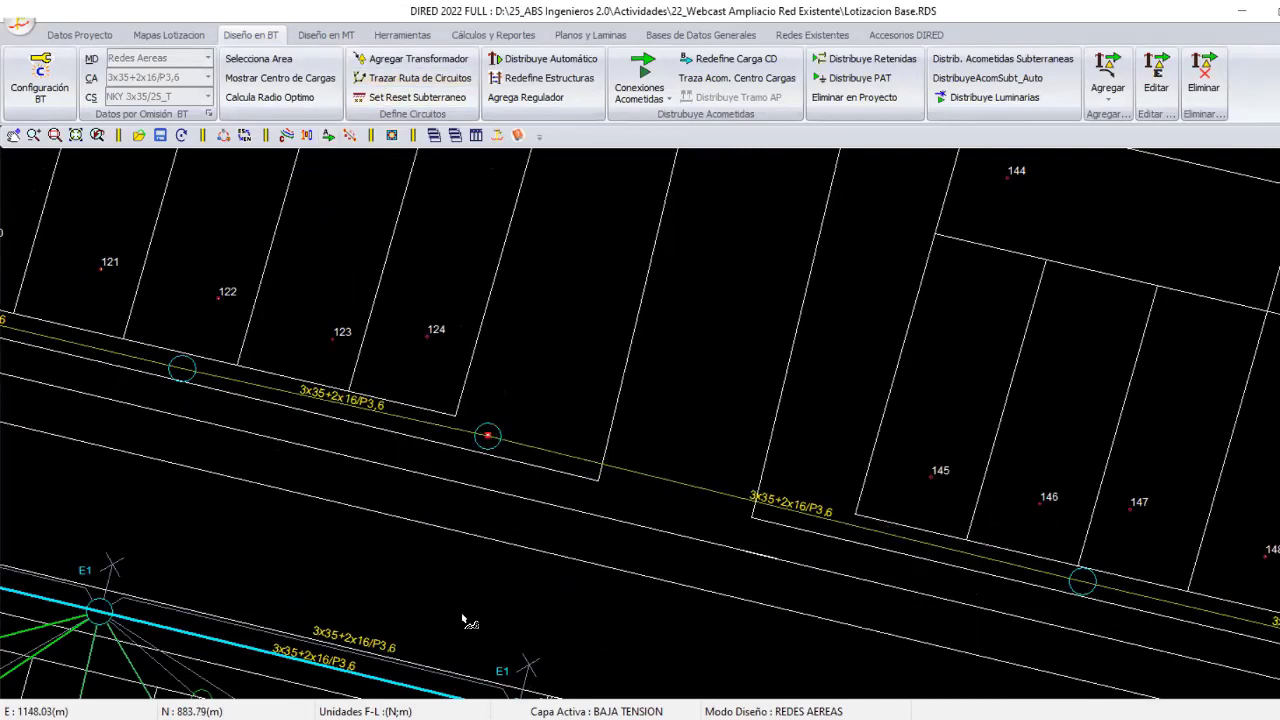
scroll(471, 543, down, 1)
scroll(466, 543, down, 2)
scroll(614, 443, down, 2)
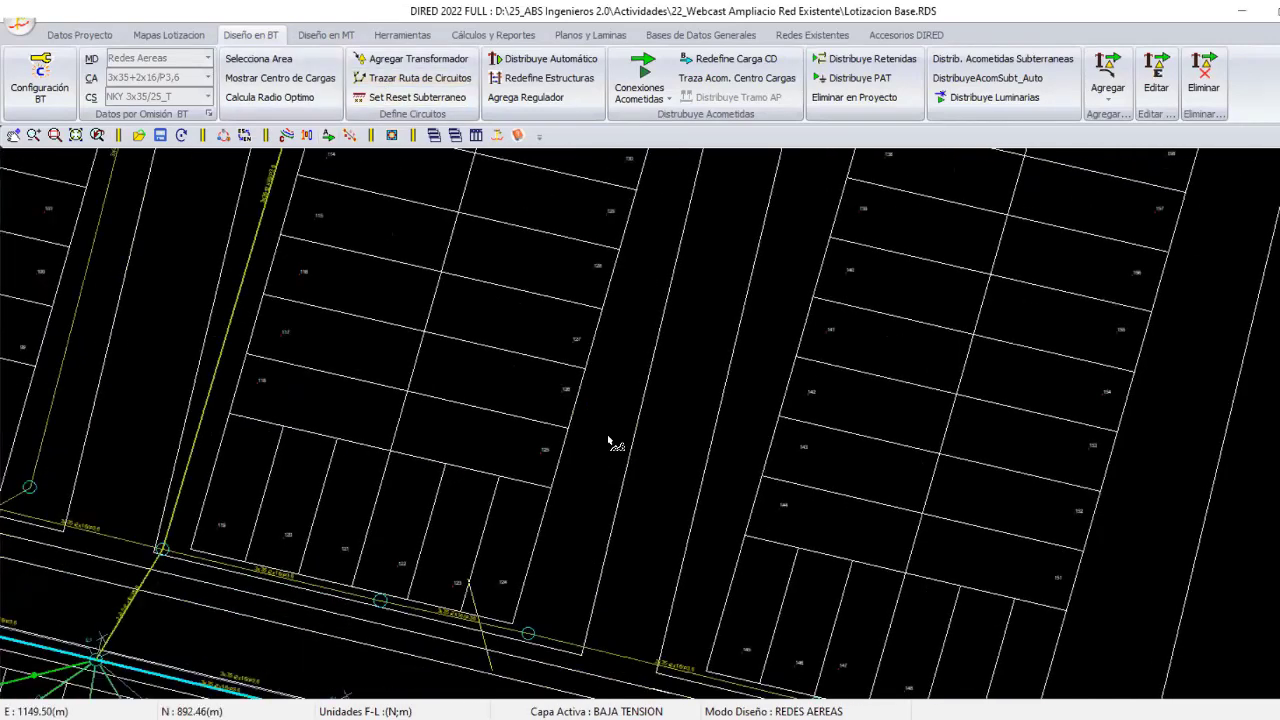
scroll(709, 323, up, 3)
Insert a new node splitting the street conductor.
right_click(696, 310)
key(Escape)
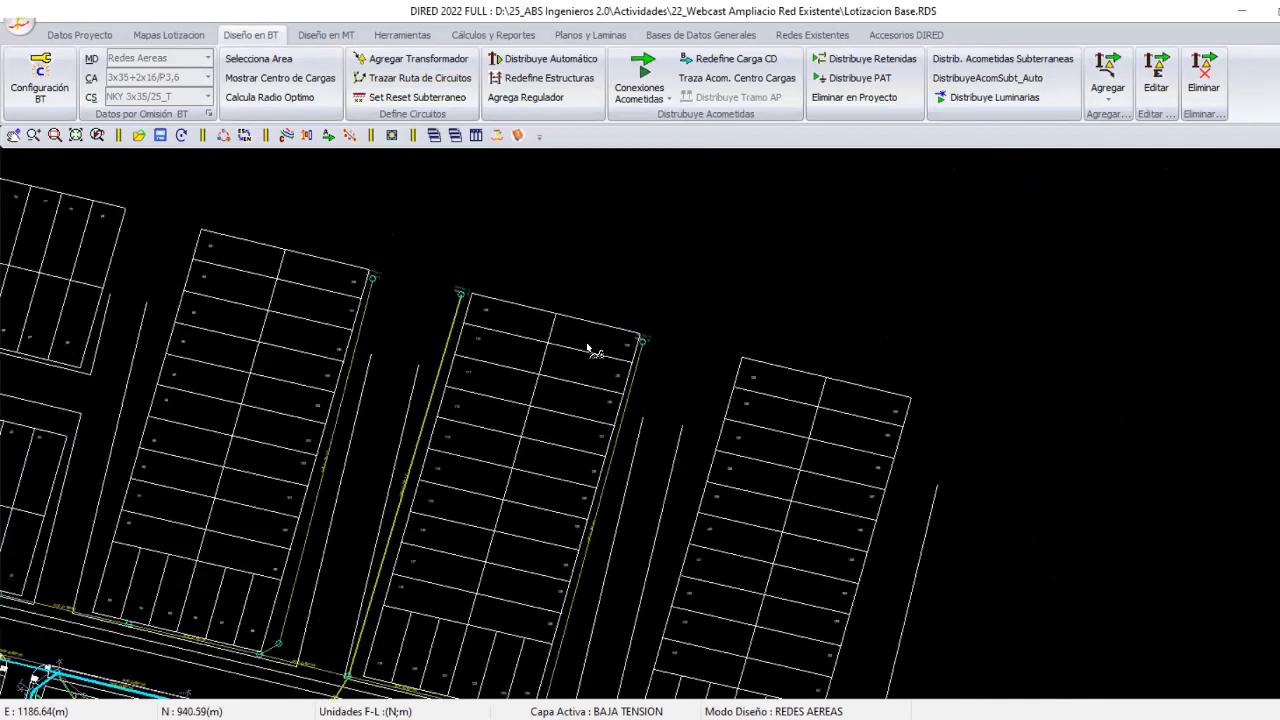
scroll(588, 347, down, 1)
scroll(588, 347, up, 2)
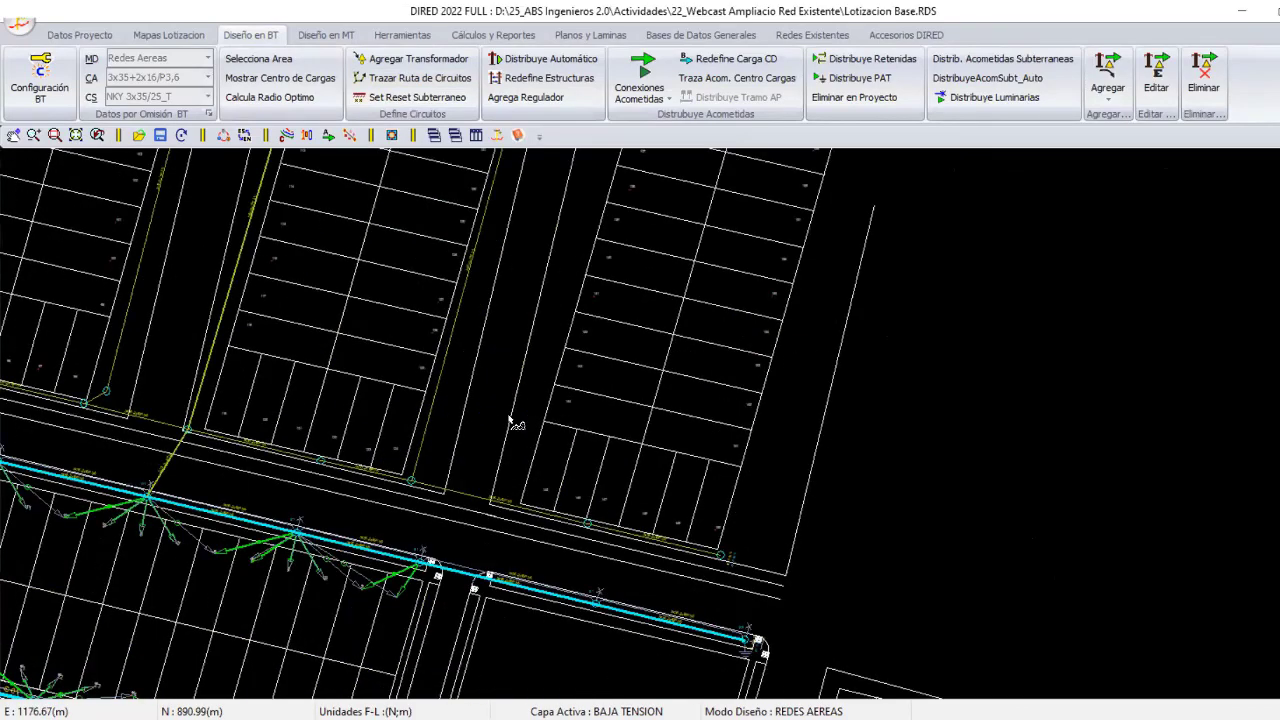
scroll(509, 423, up, 1)
scroll(668, 490, up, 1)
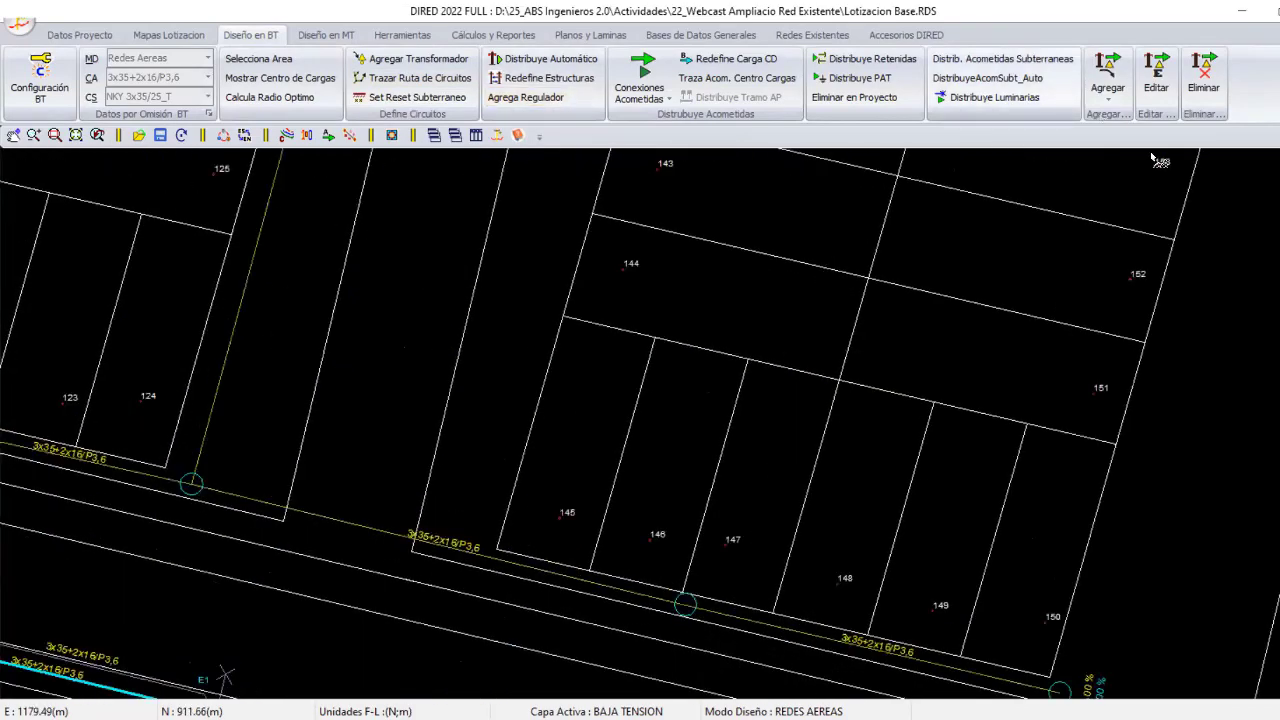
click(1107, 75)
click(479, 554)
right_click(505, 469)
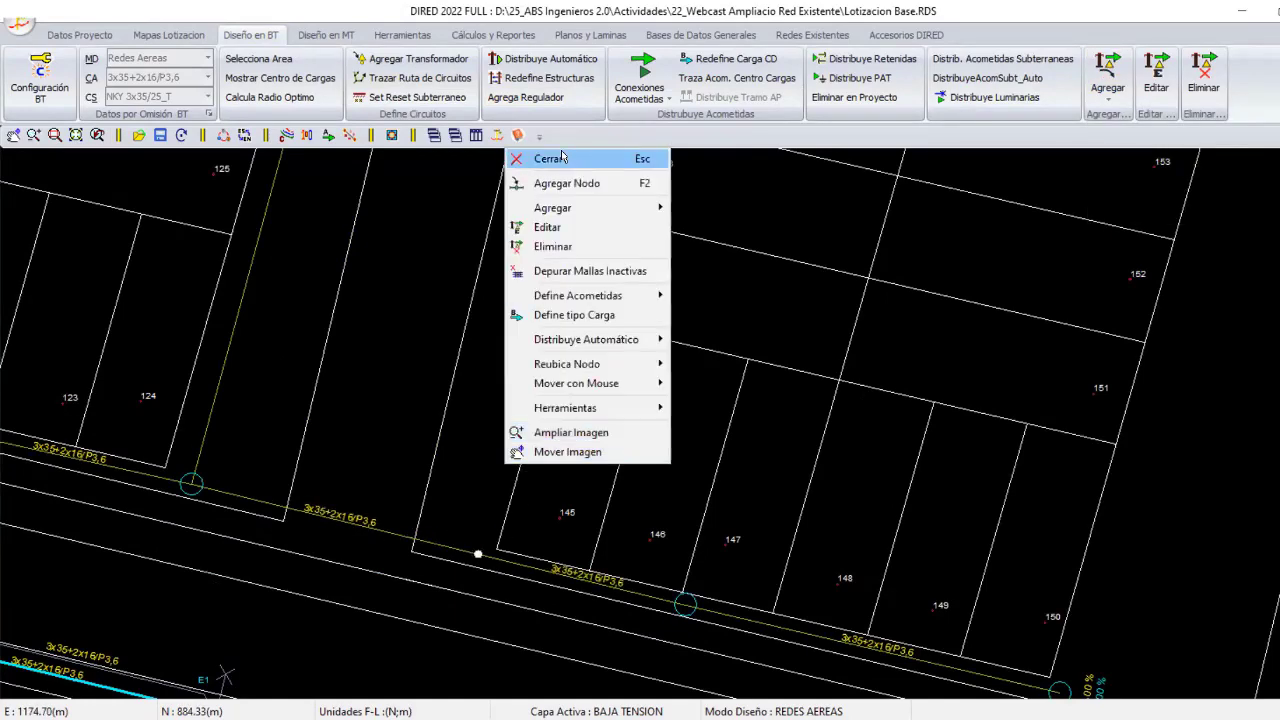
Trace a new circuit route from the node up the cross street beside lots 136–144.
click(563, 157)
middle_drag(609, 187, 550, 572)
scroll(663, 271, down, 2)
scroll(663, 271, down, 1)
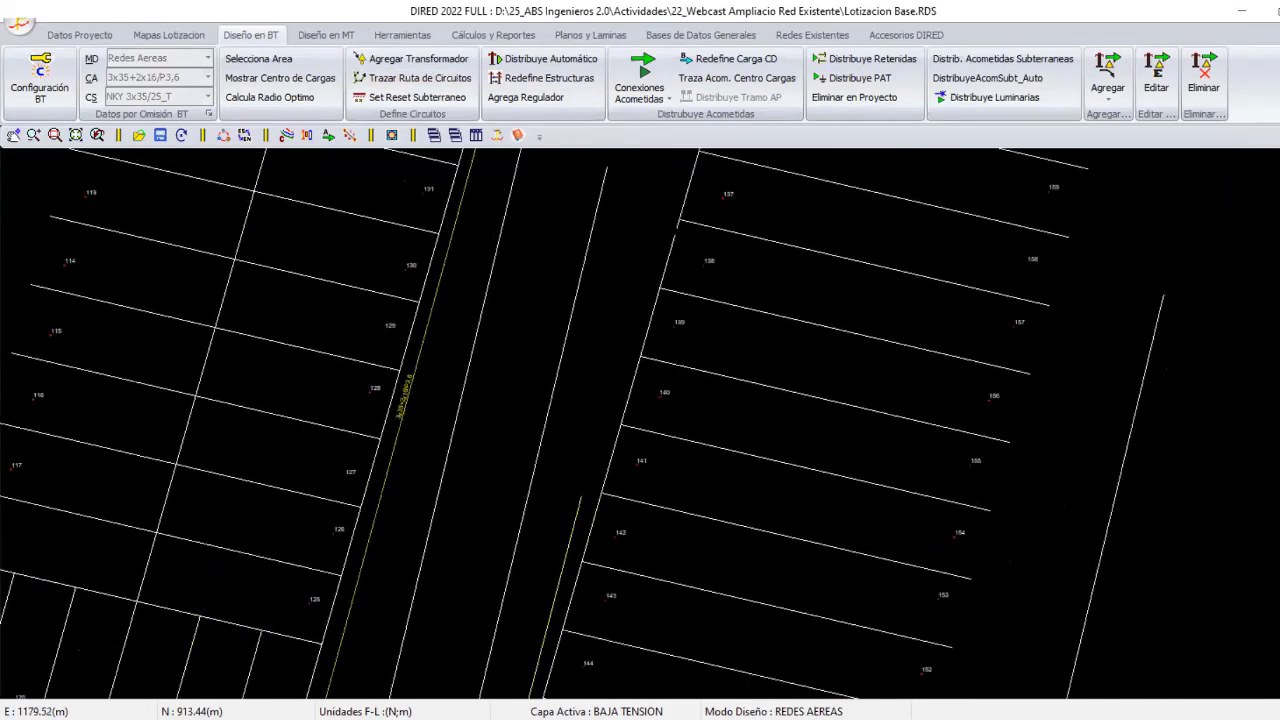
middle_drag(745, 150, 699, 329)
right_click(722, 361)
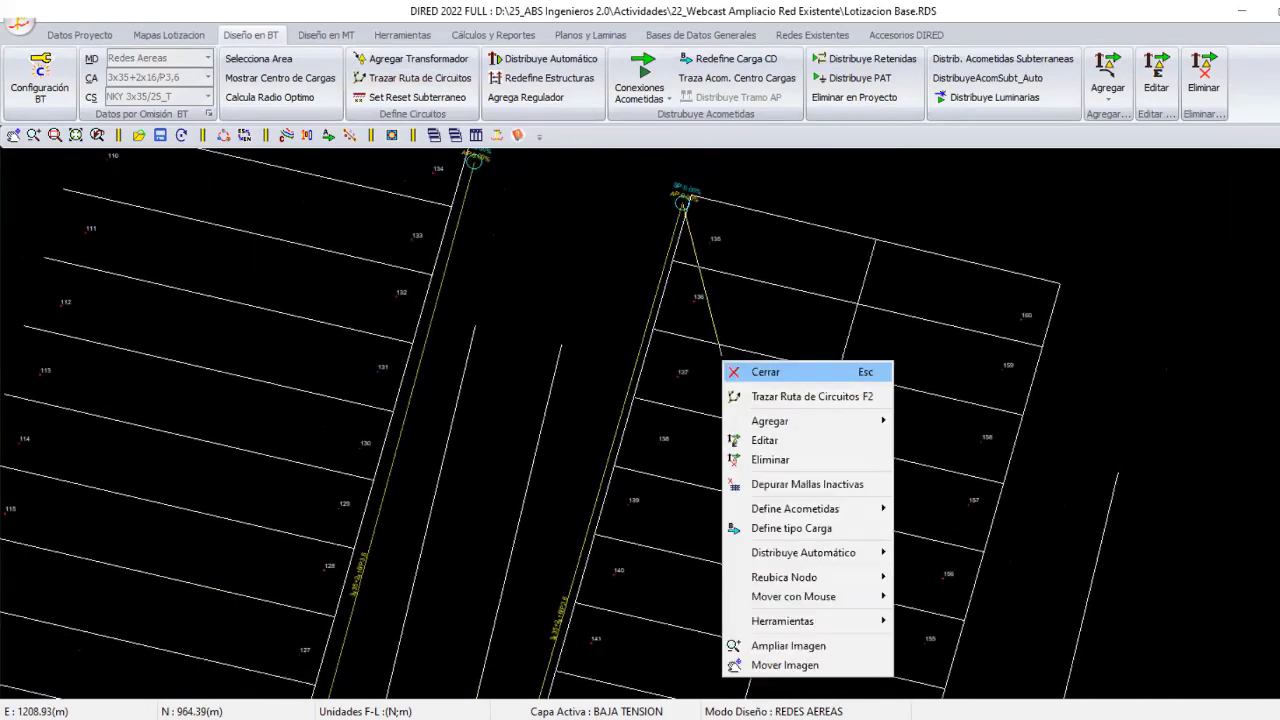
key(Escape)
scroll(673, 291, down, 3)
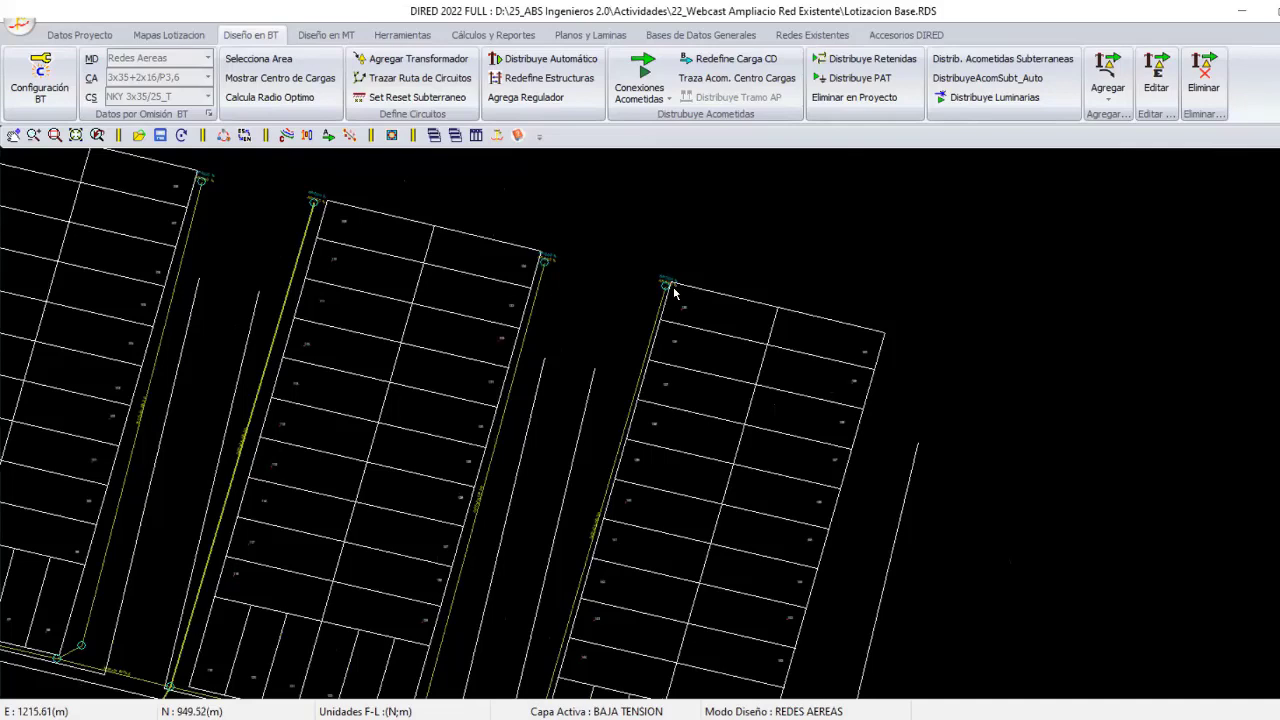
middle_drag(673, 291, 612, 181)
Distribute poles automatically along the new routes with a 40 m maximum span.
click(558, 67)
key(Return)
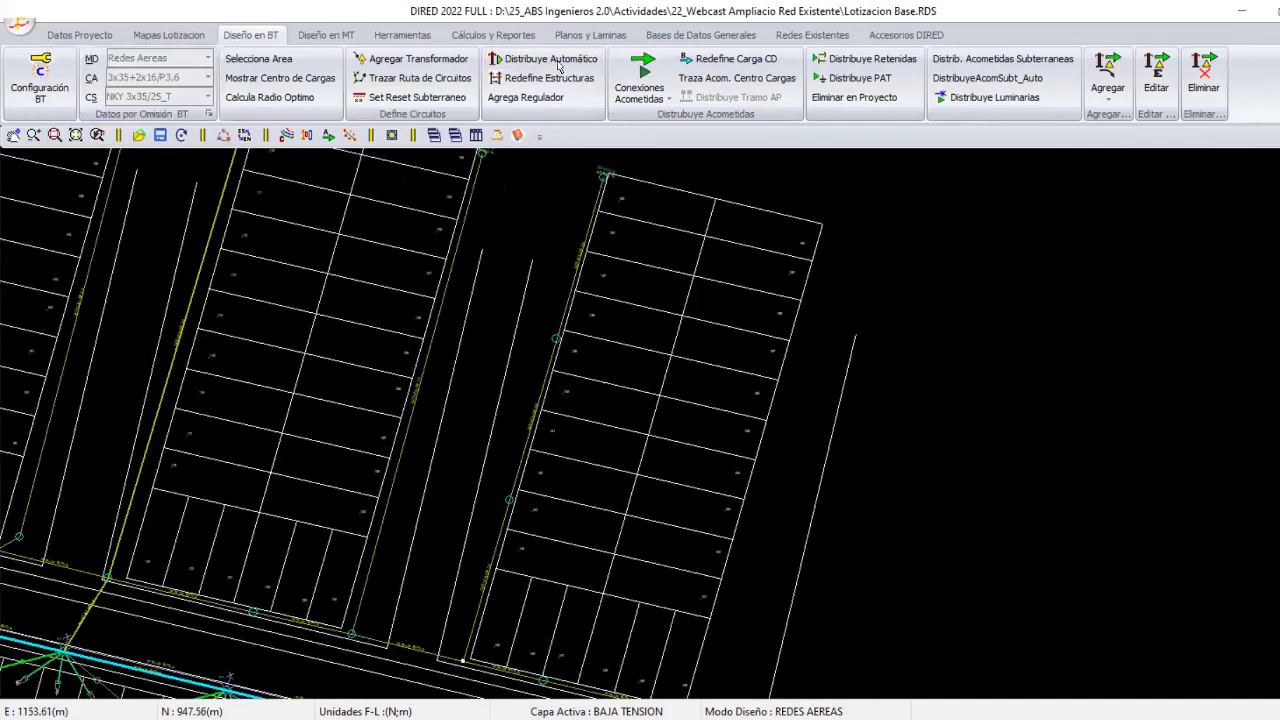
middle_drag(460, 337, 594, 320)
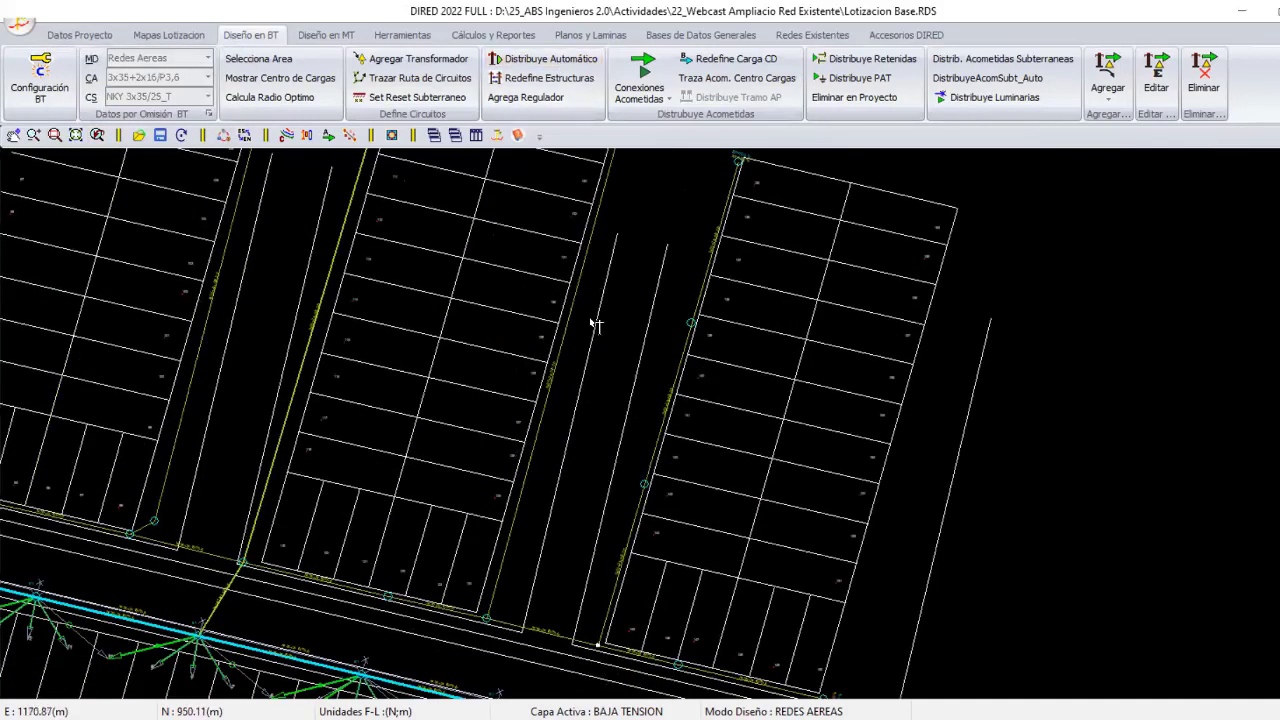
click(594, 322)
key(Return)
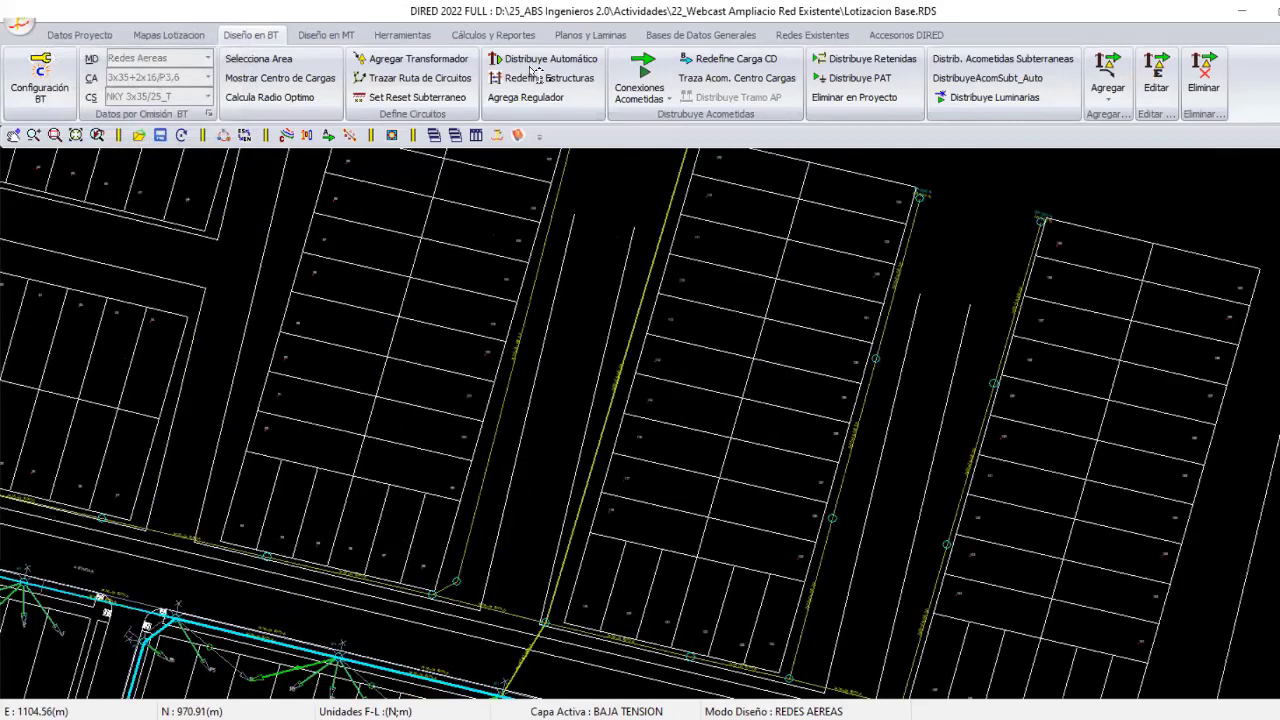
Run automatic pole distribution on two more lines, accepting the 40 m maximum span.
click(550, 60)
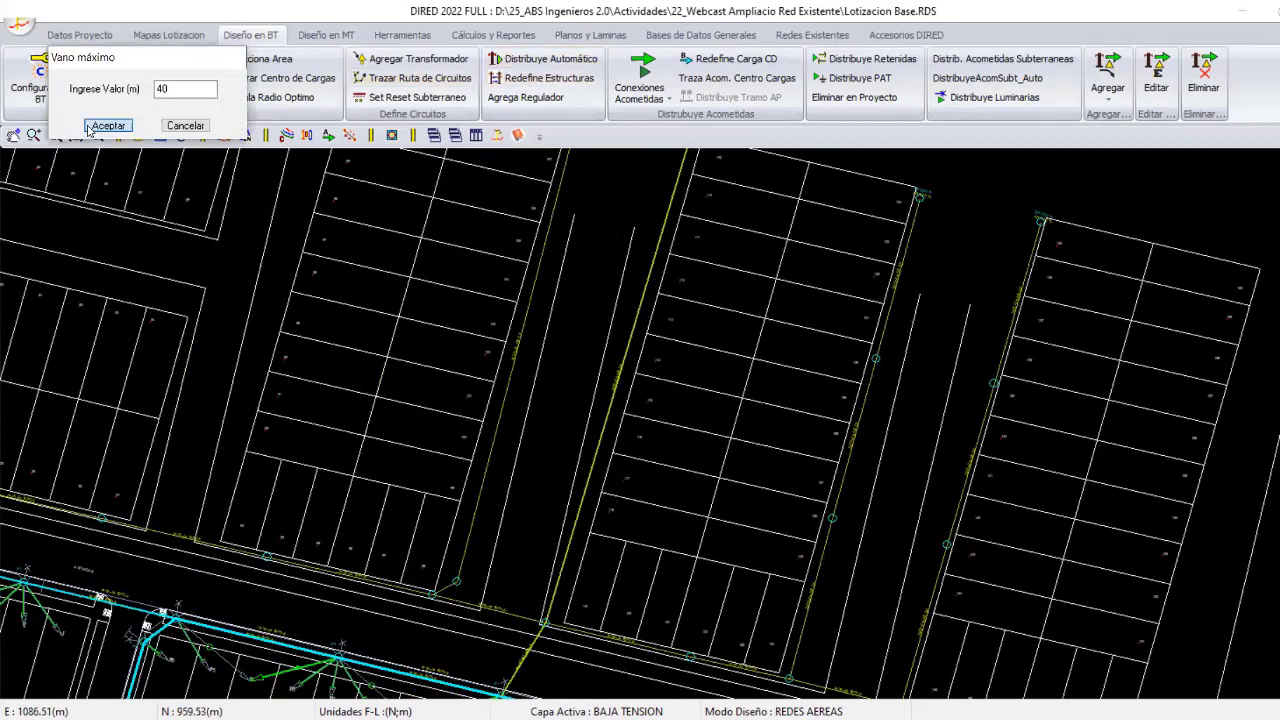
click(88, 128)
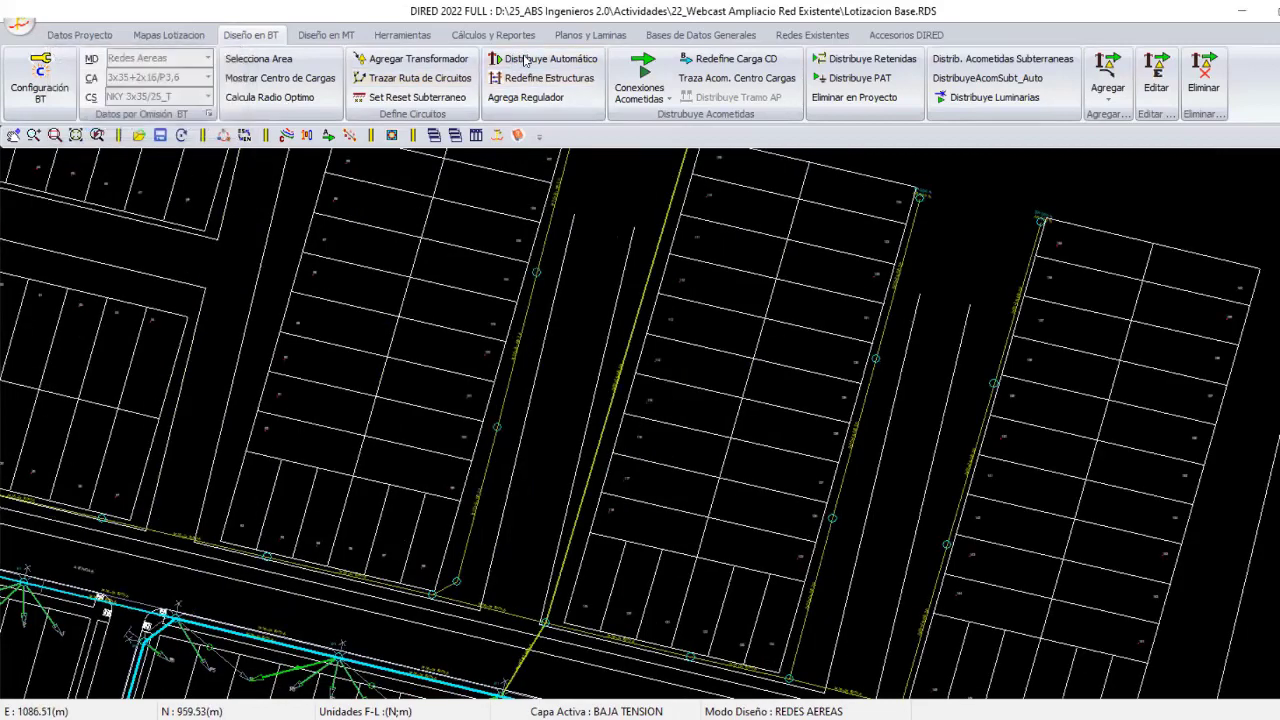
click(624, 358)
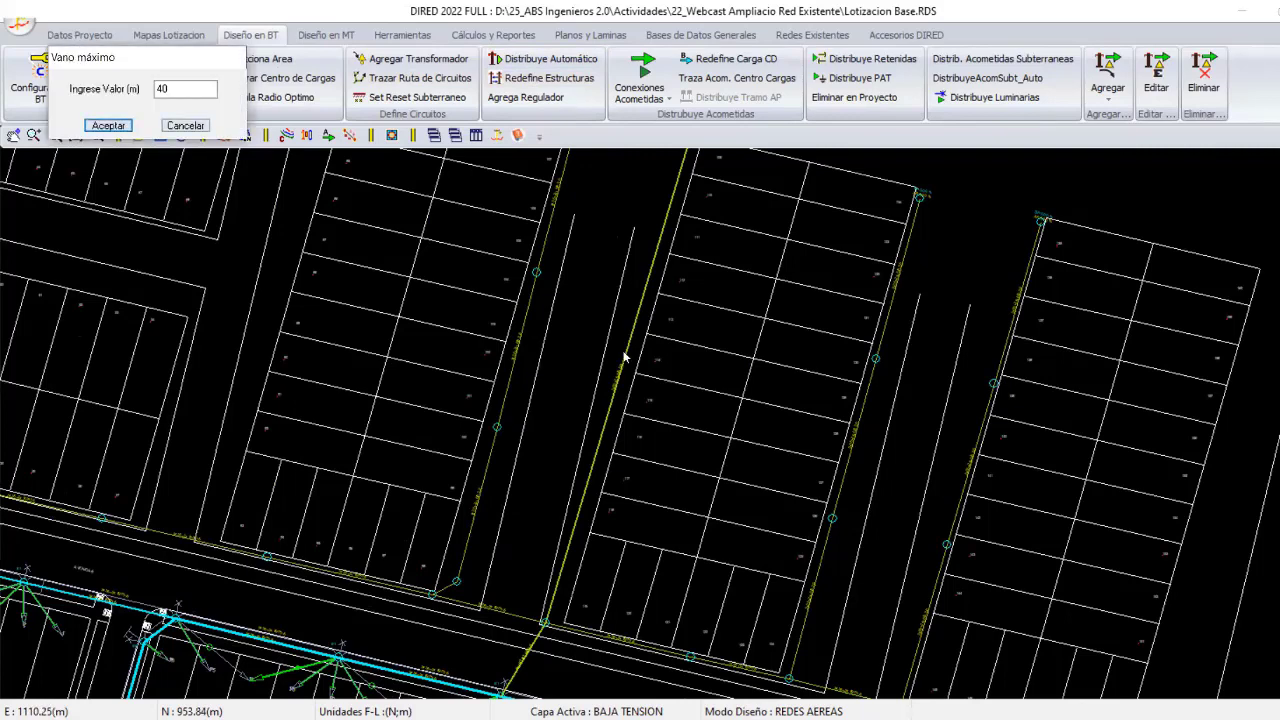
key(Return)
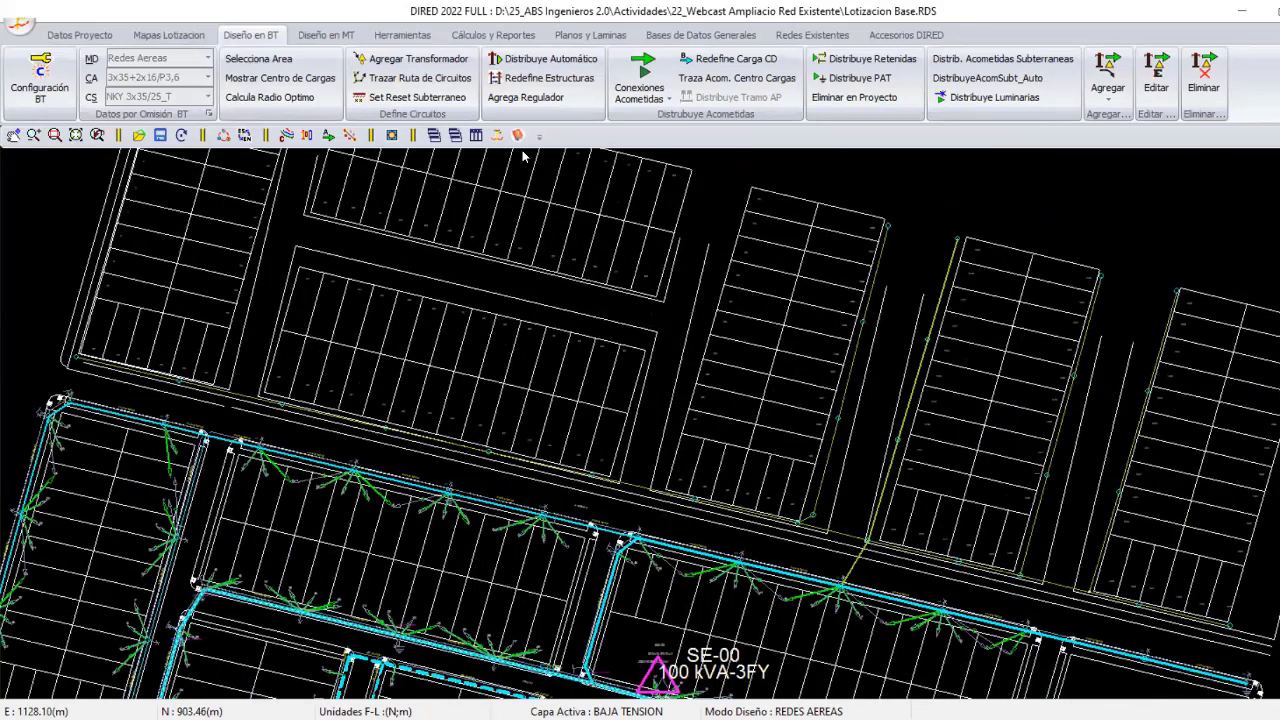
Distribute the new circuit's poles automatically with a 30 m maximum span.
scroll(522, 155, up, 3)
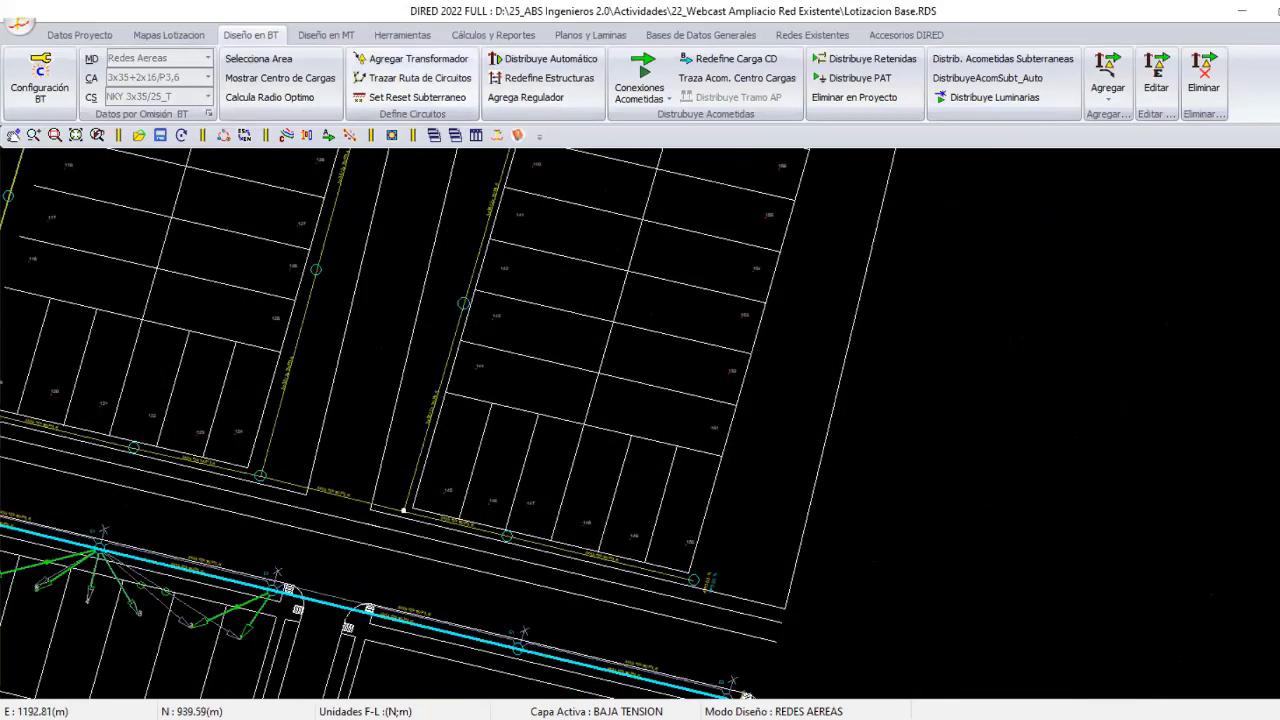
scroll(649, 583, up, 2)
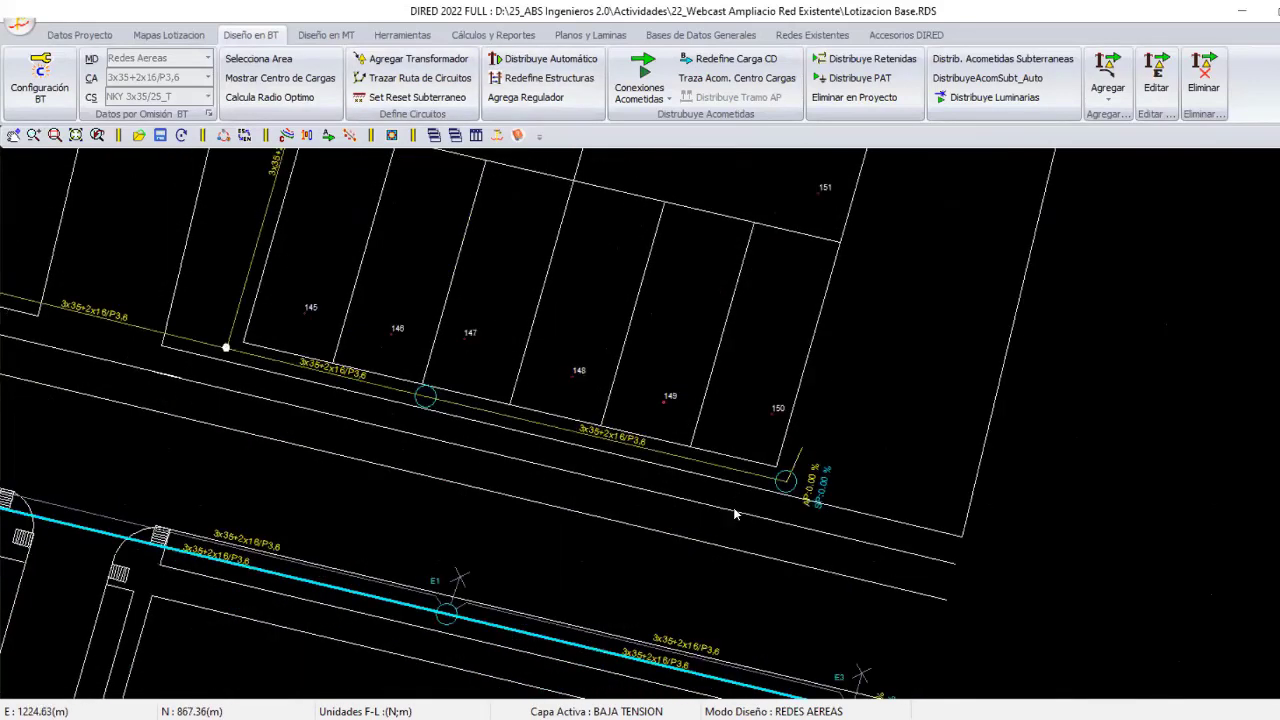
middle_drag(733, 507, 644, 694)
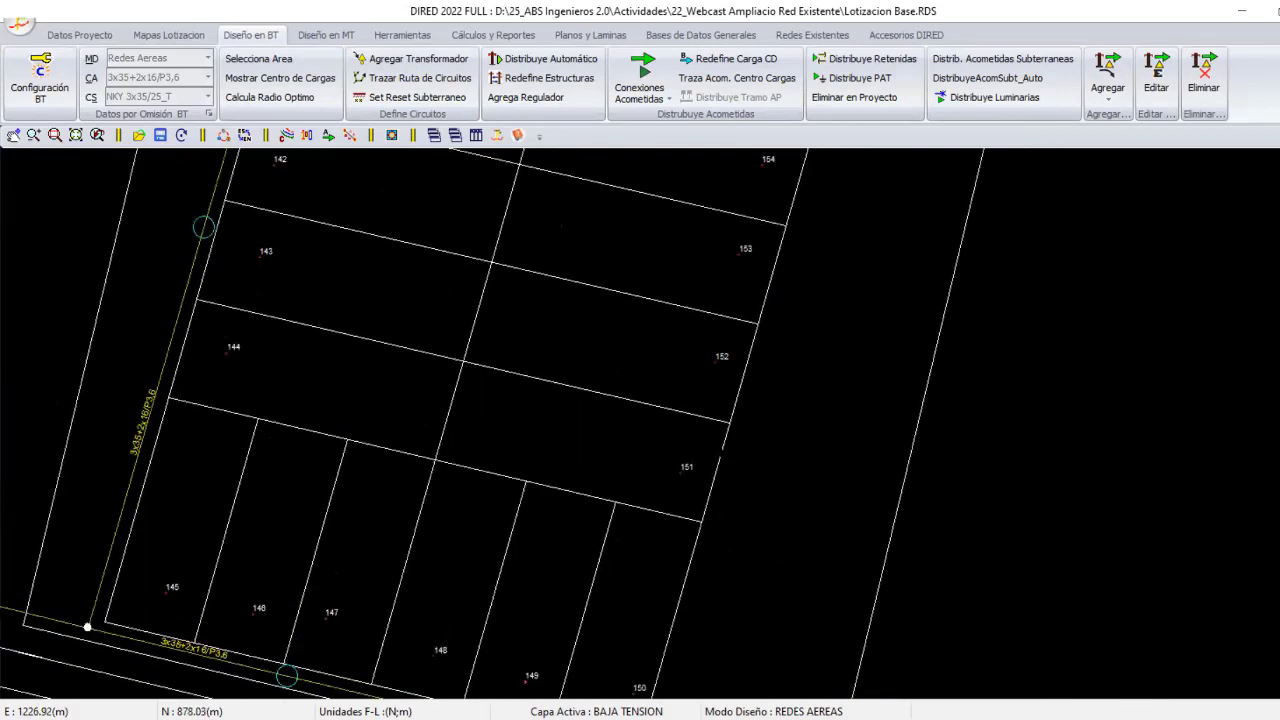
scroll(759, 357, down, 2)
scroll(759, 357, down, 1)
scroll(759, 357, down, 1)
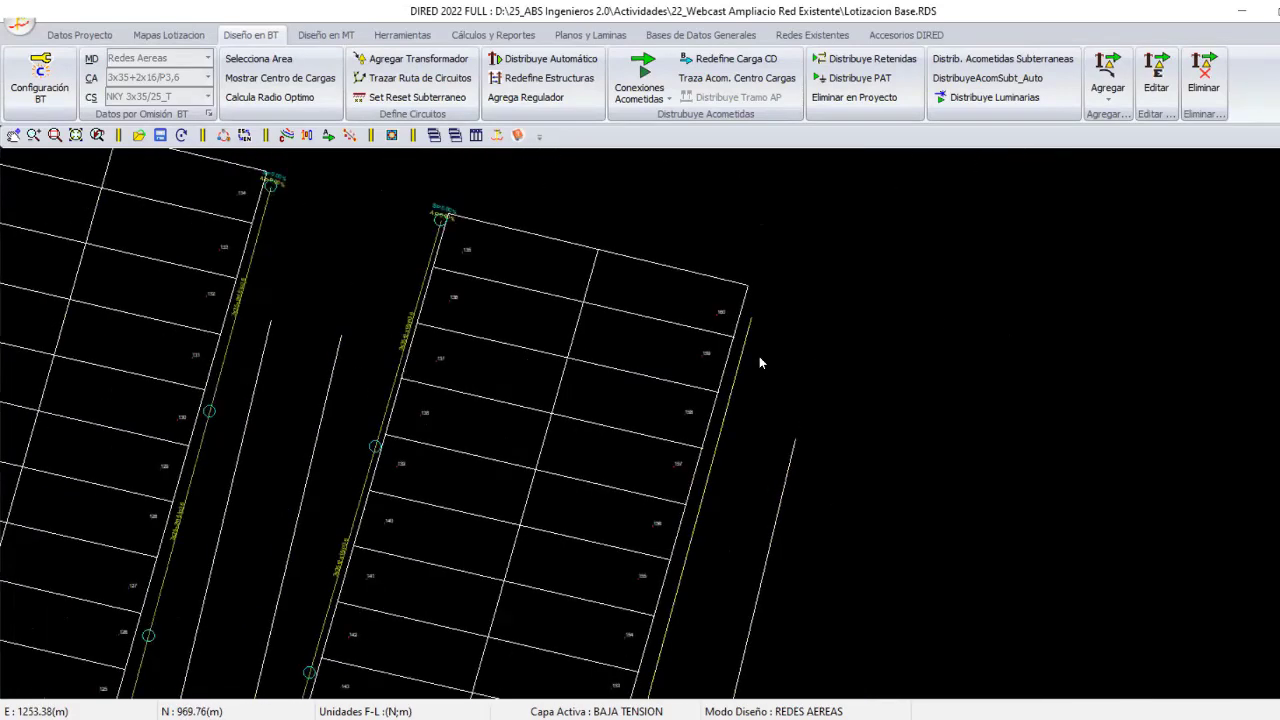
scroll(714, 457, down, 2)
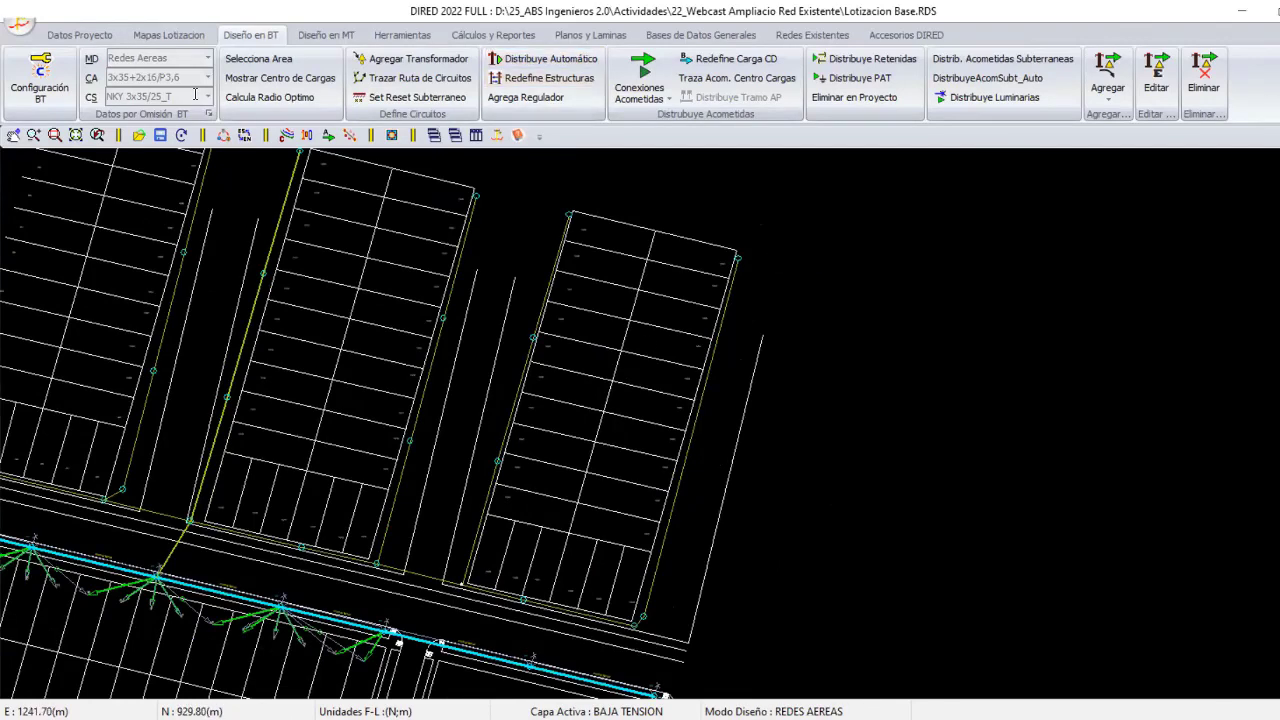
text(30)
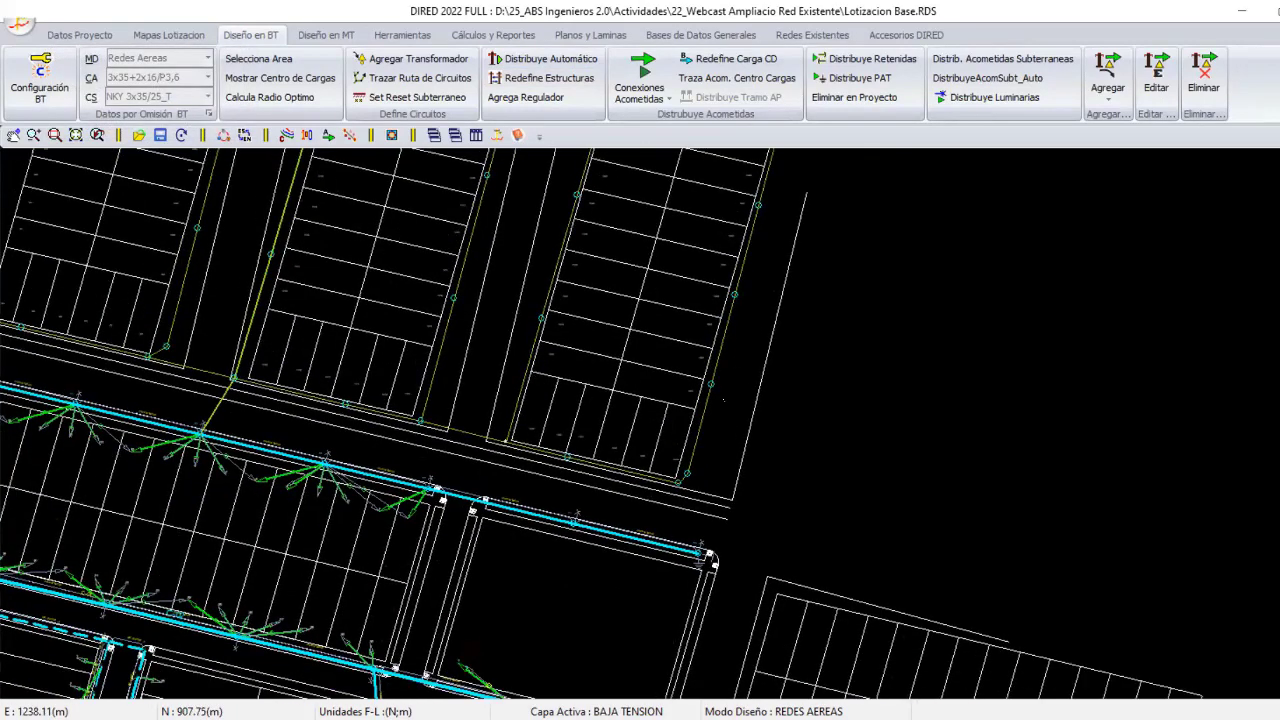
Shift the pole beside lot 150 slightly left using Reubica Nodo.
scroll(723, 400, up, 3)
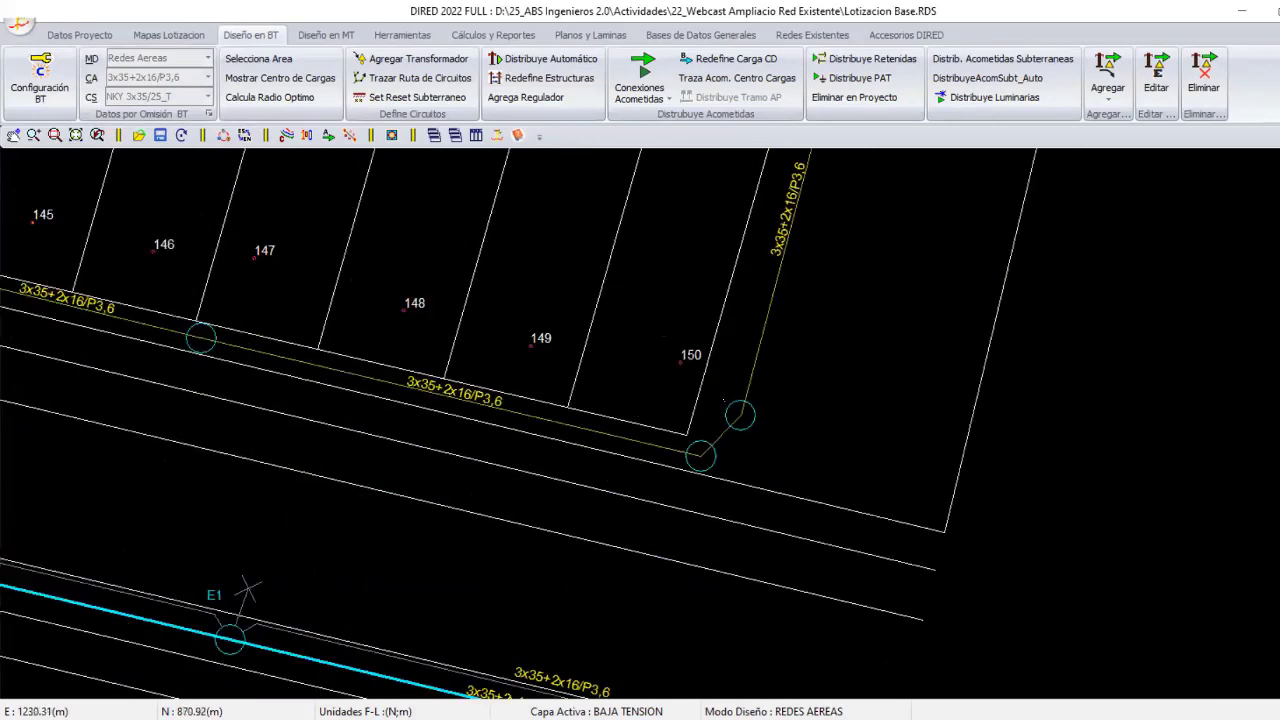
right_click(810, 358)
click(1040, 541)
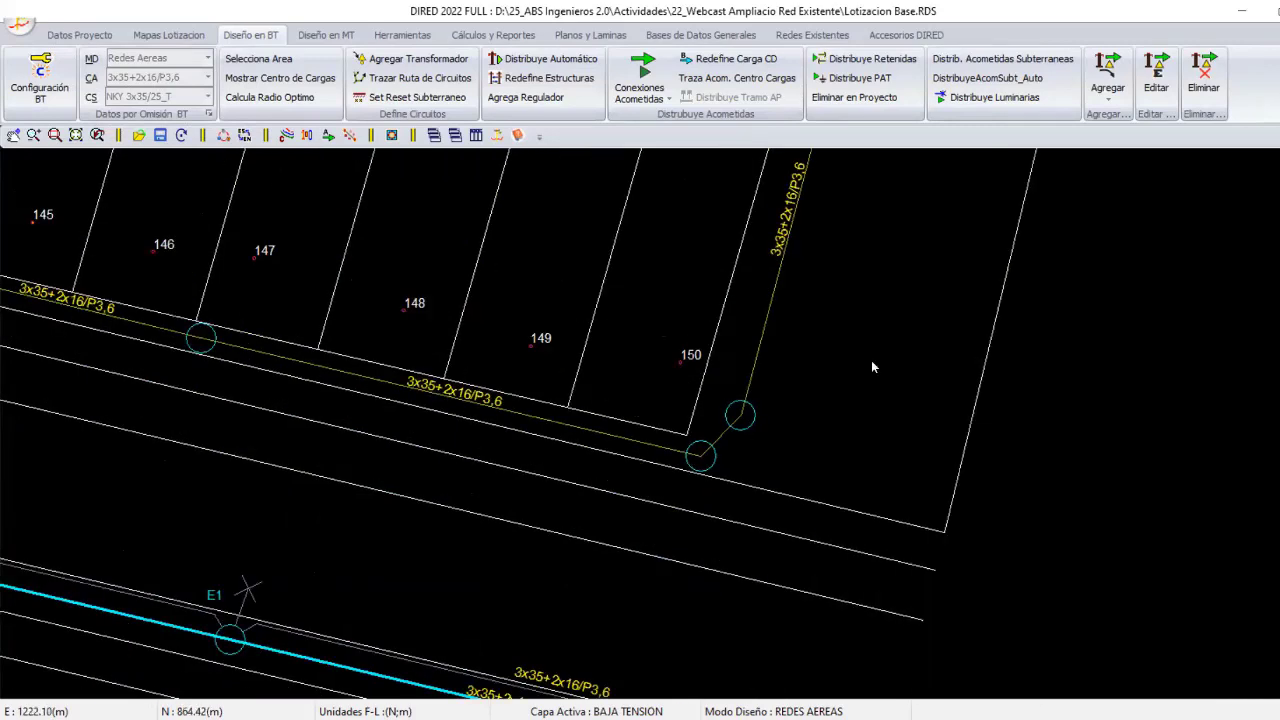
right_click(920, 386)
click(930, 672)
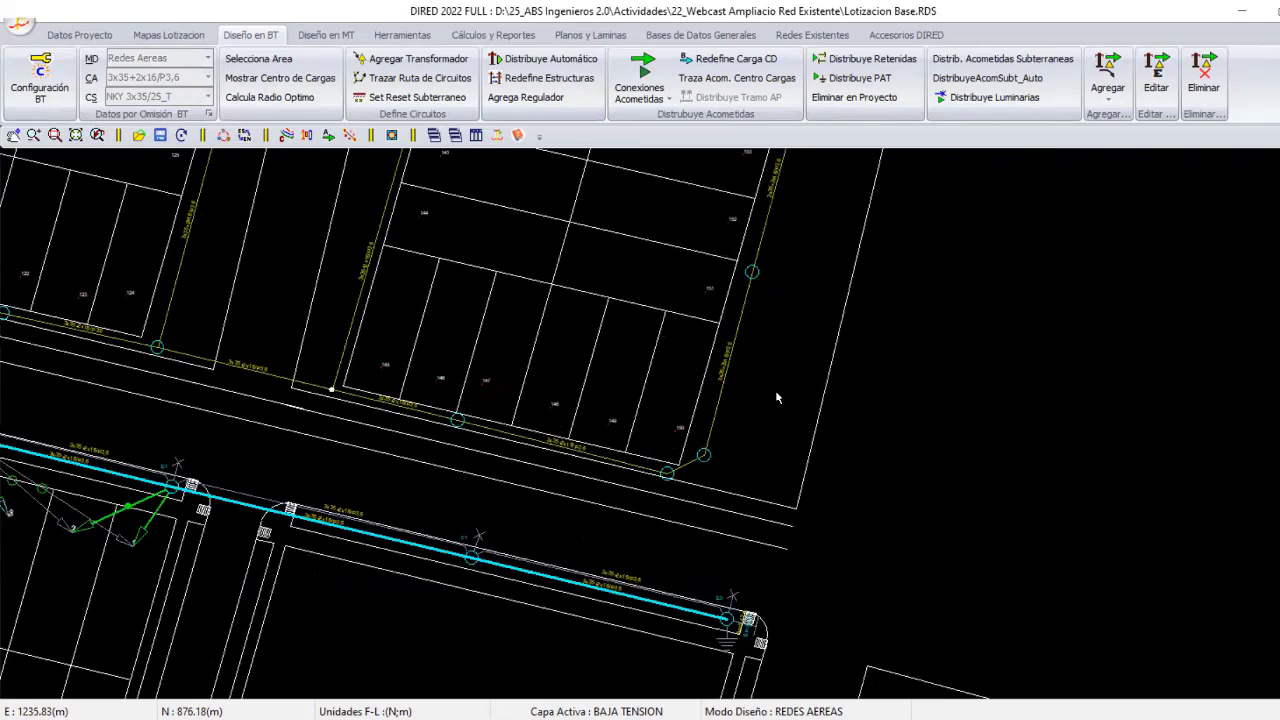
scroll(777, 398, down, 1)
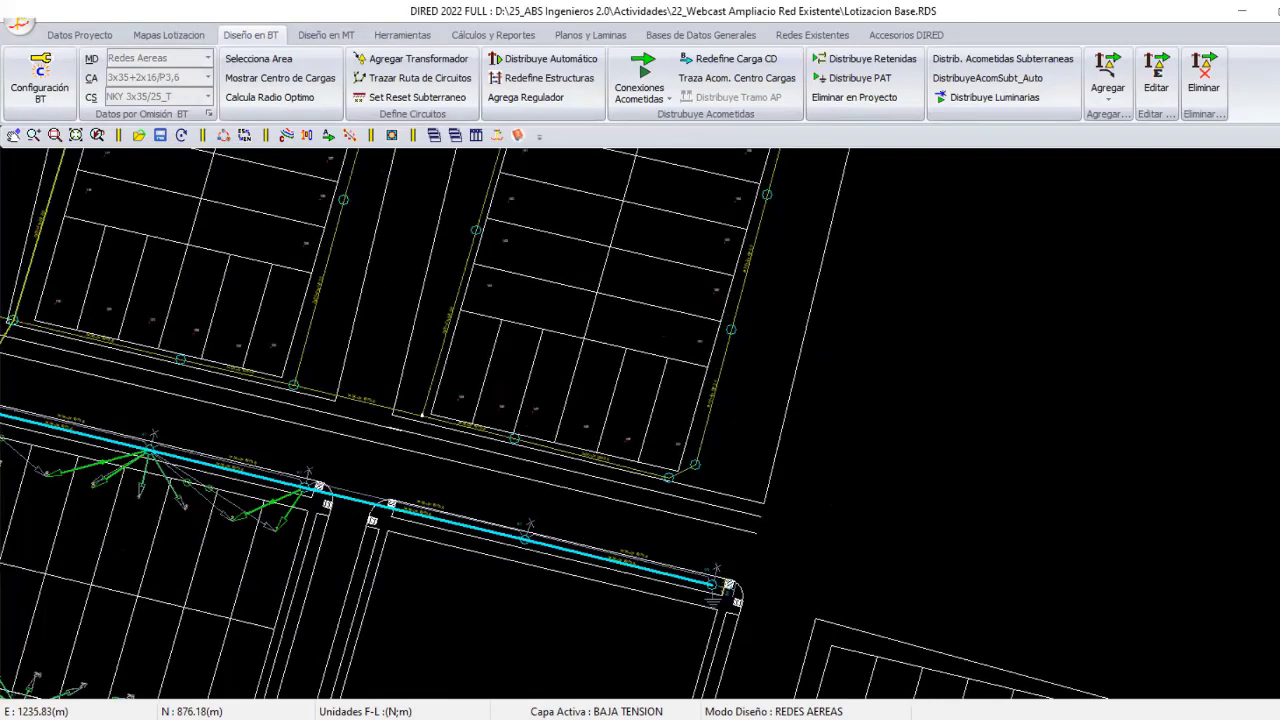
scroll(421, 414, down, 2)
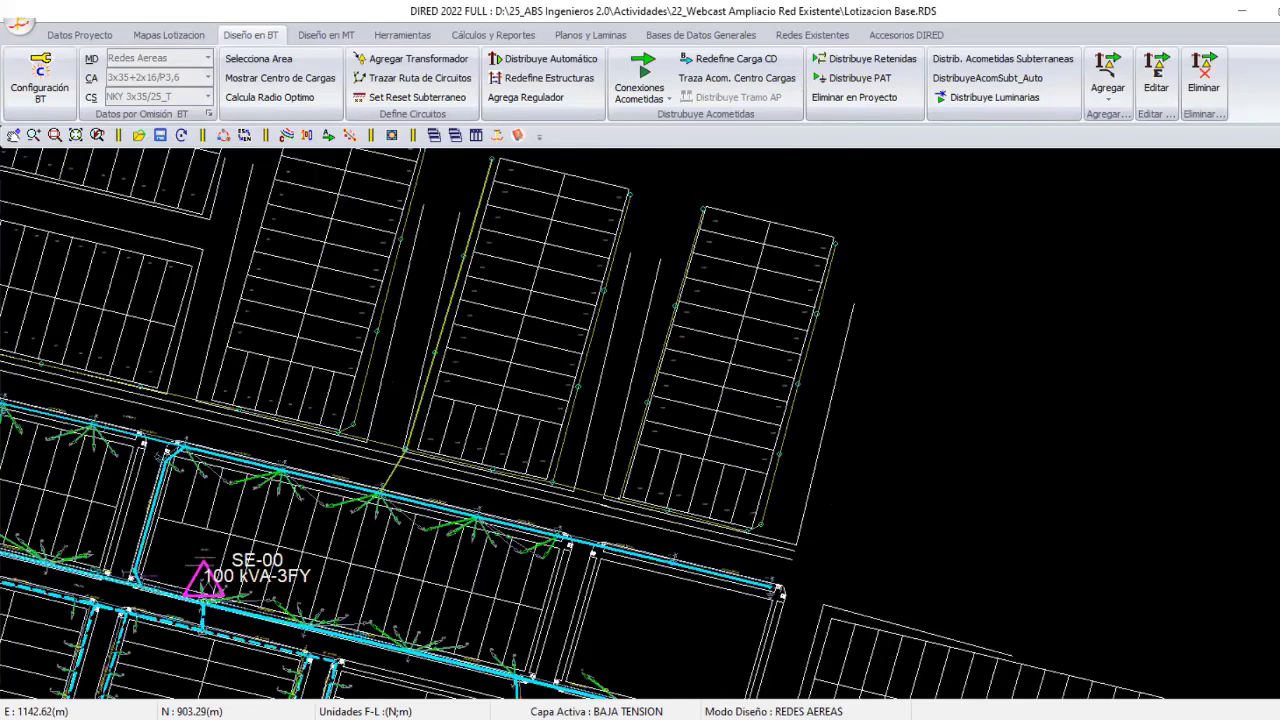
scroll(695, 397, down, 1)
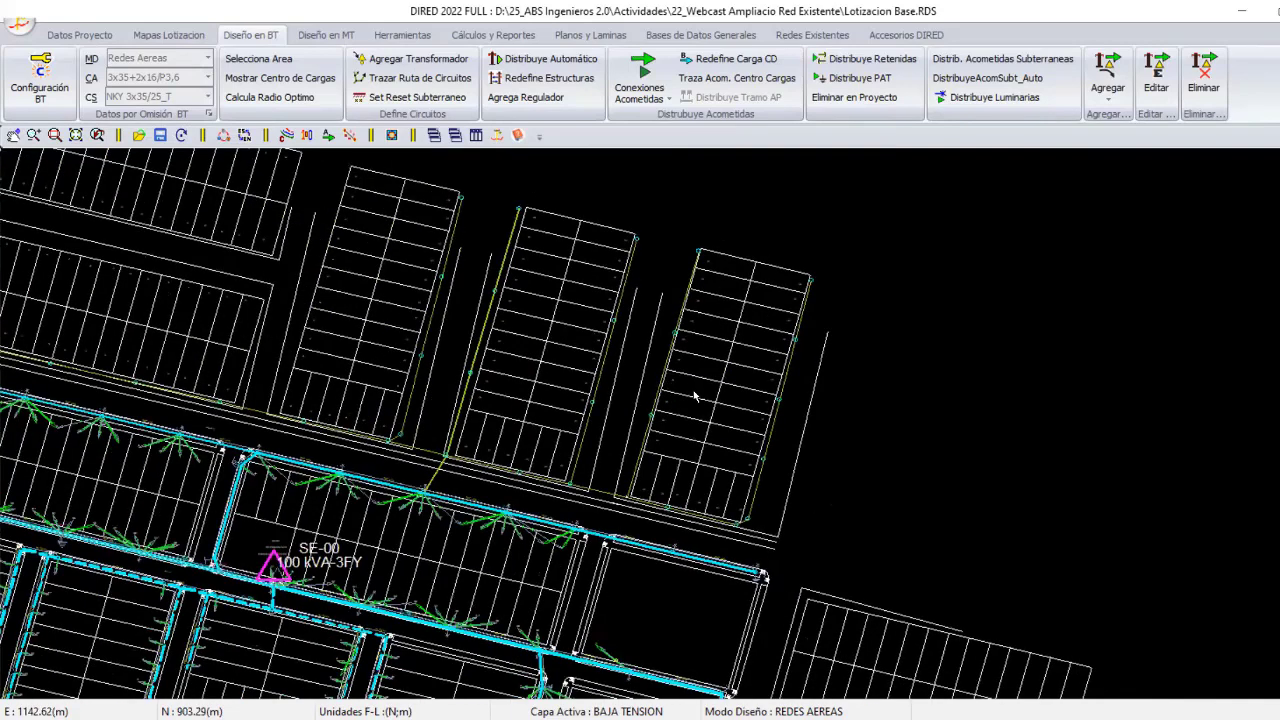
scroll(695, 397, up, 3)
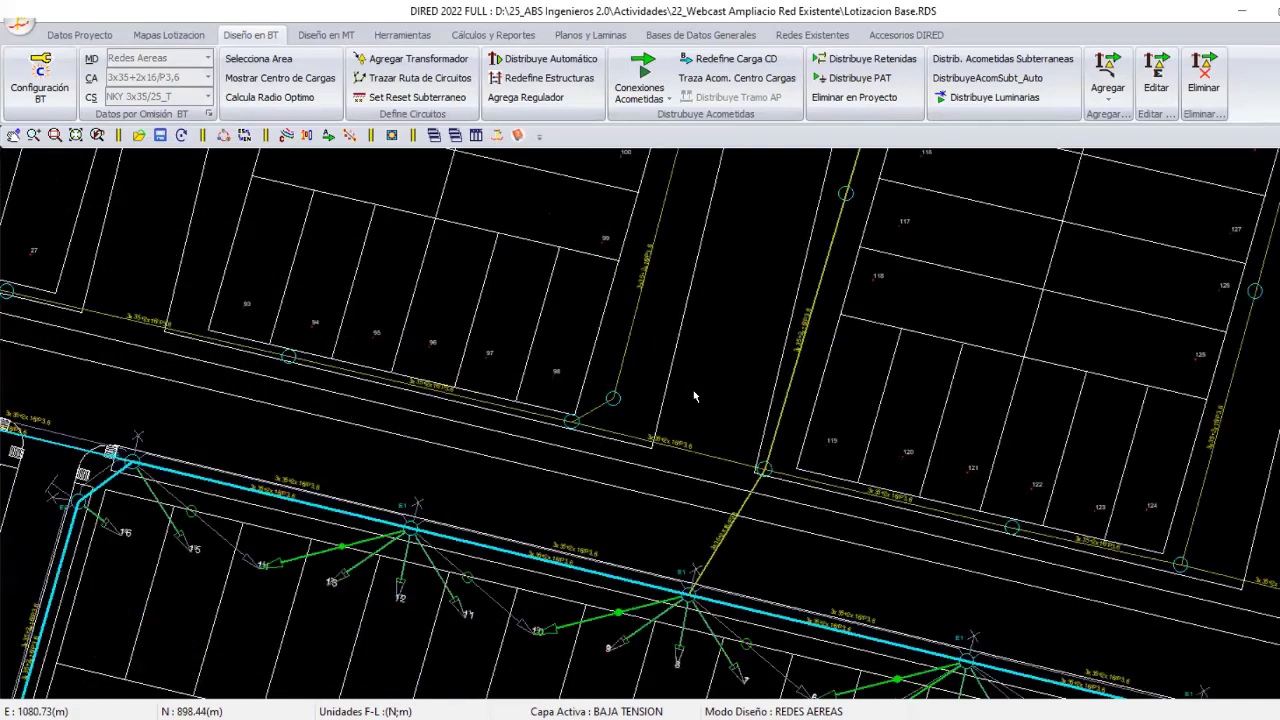
scroll(695, 397, down, 1)
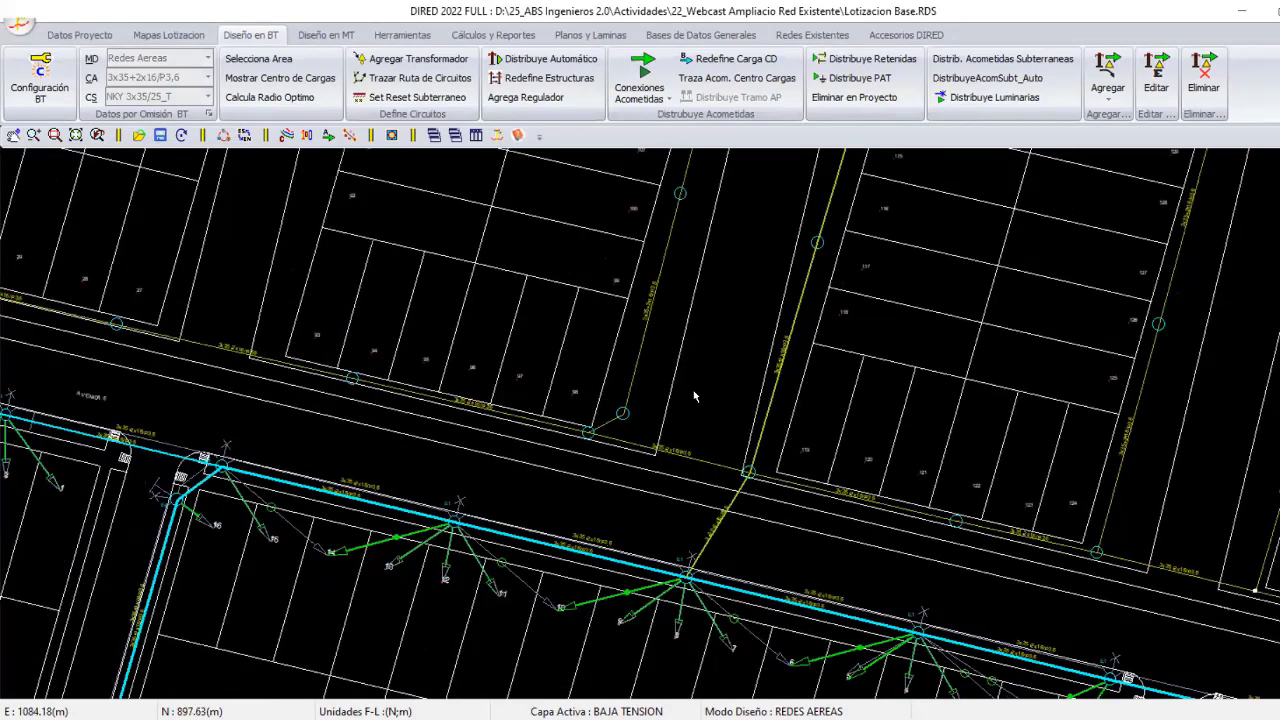
scroll(808, 363, down, 2)
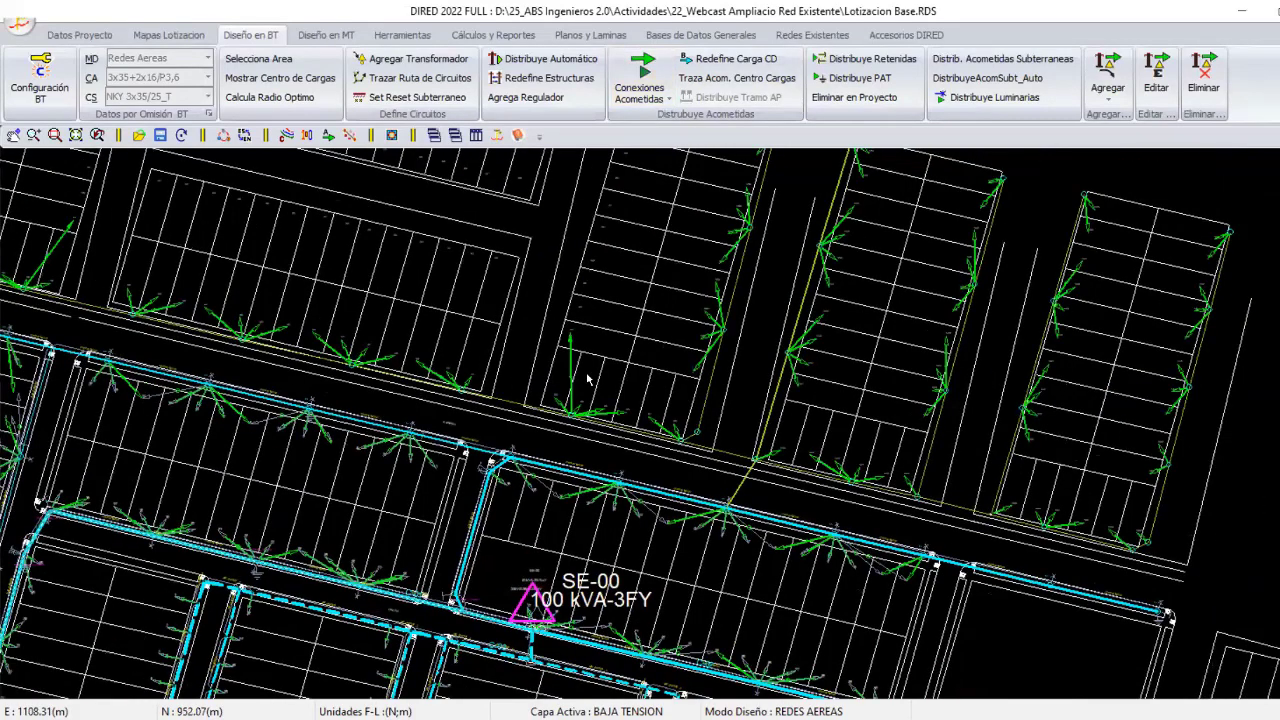
Select the circuit feeding the new lots so its full route shows in red.
scroll(588, 378, down, 1)
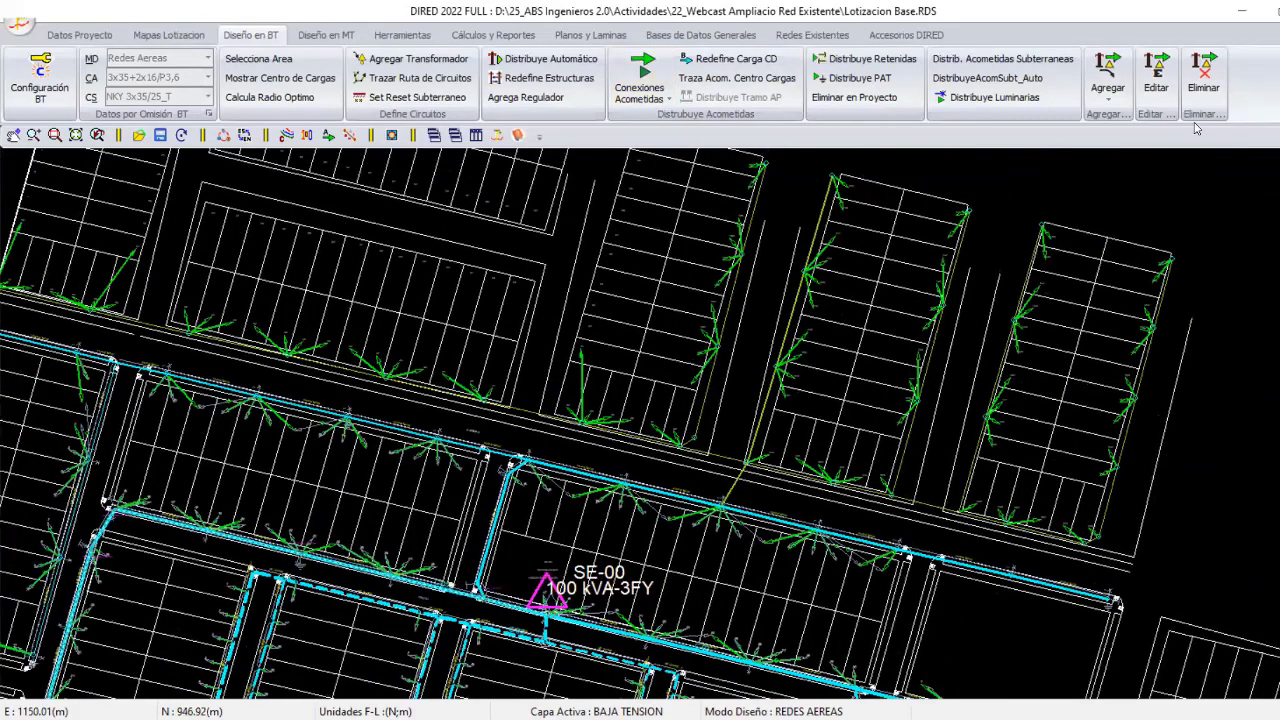
scroll(372, 262, up, 3)
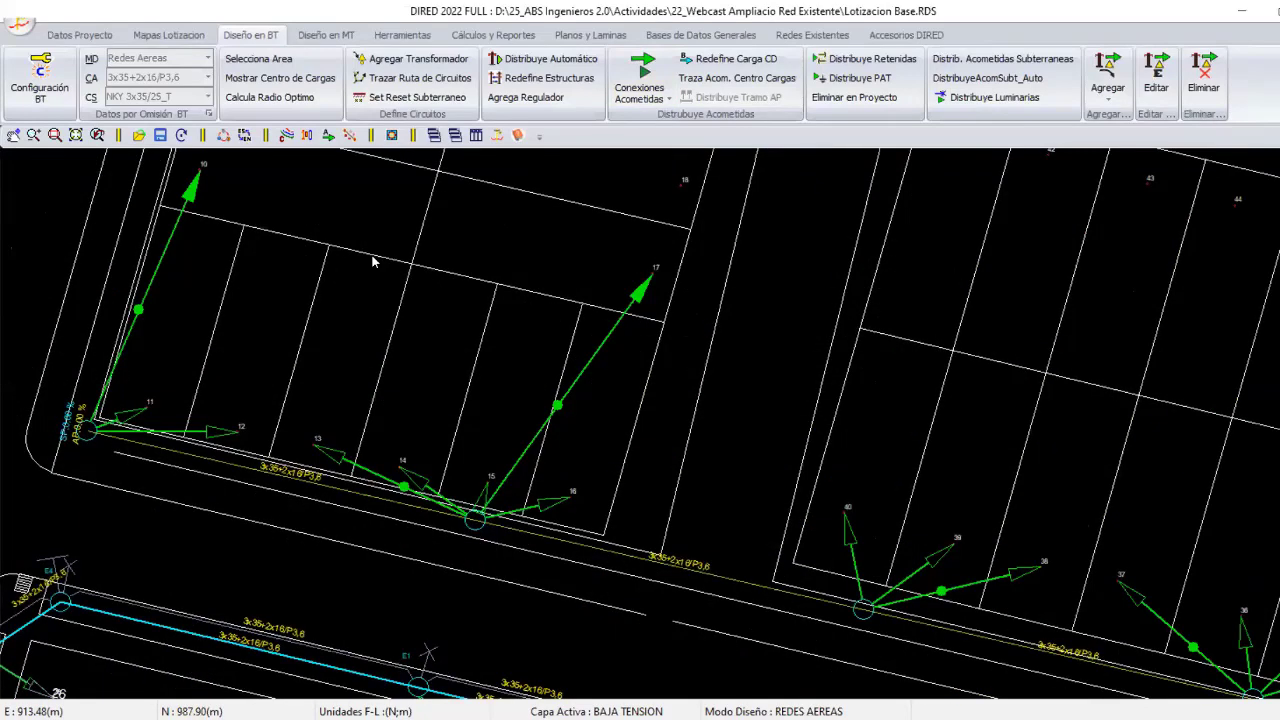
right_click(412, 277)
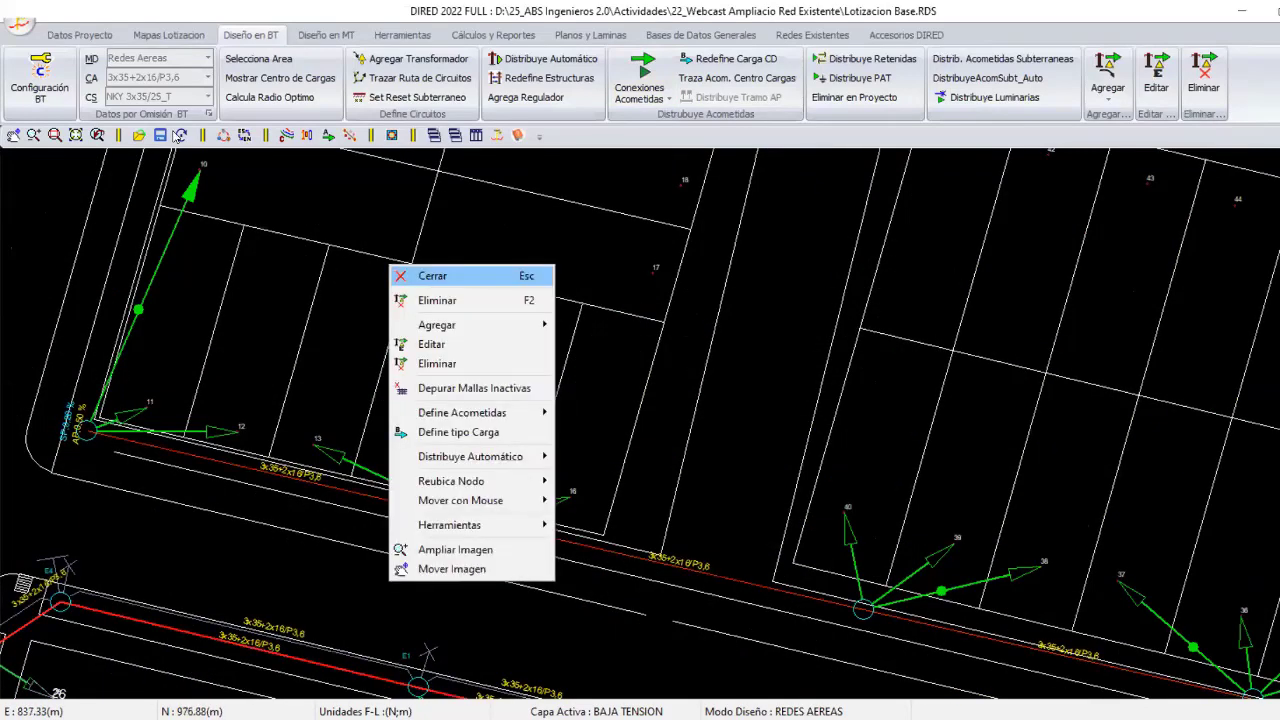
click(178, 137)
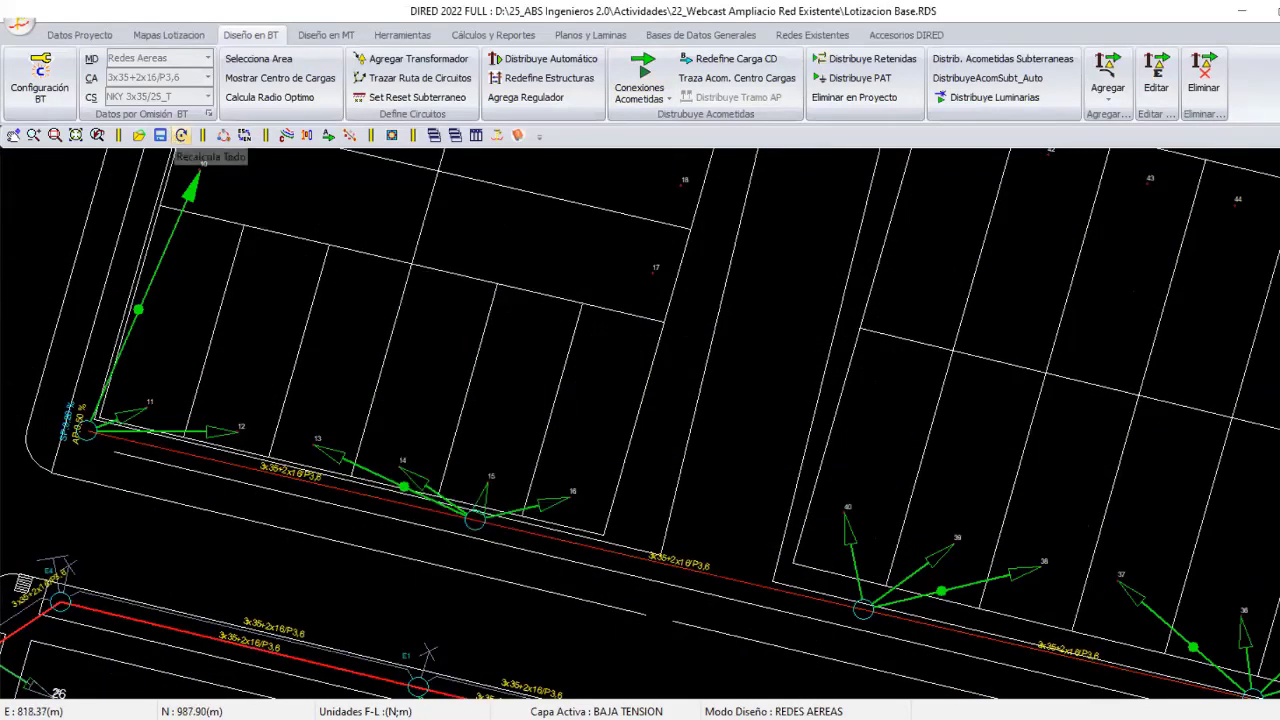
scroll(356, 319, down, 1)
scroll(356, 319, down, 1)
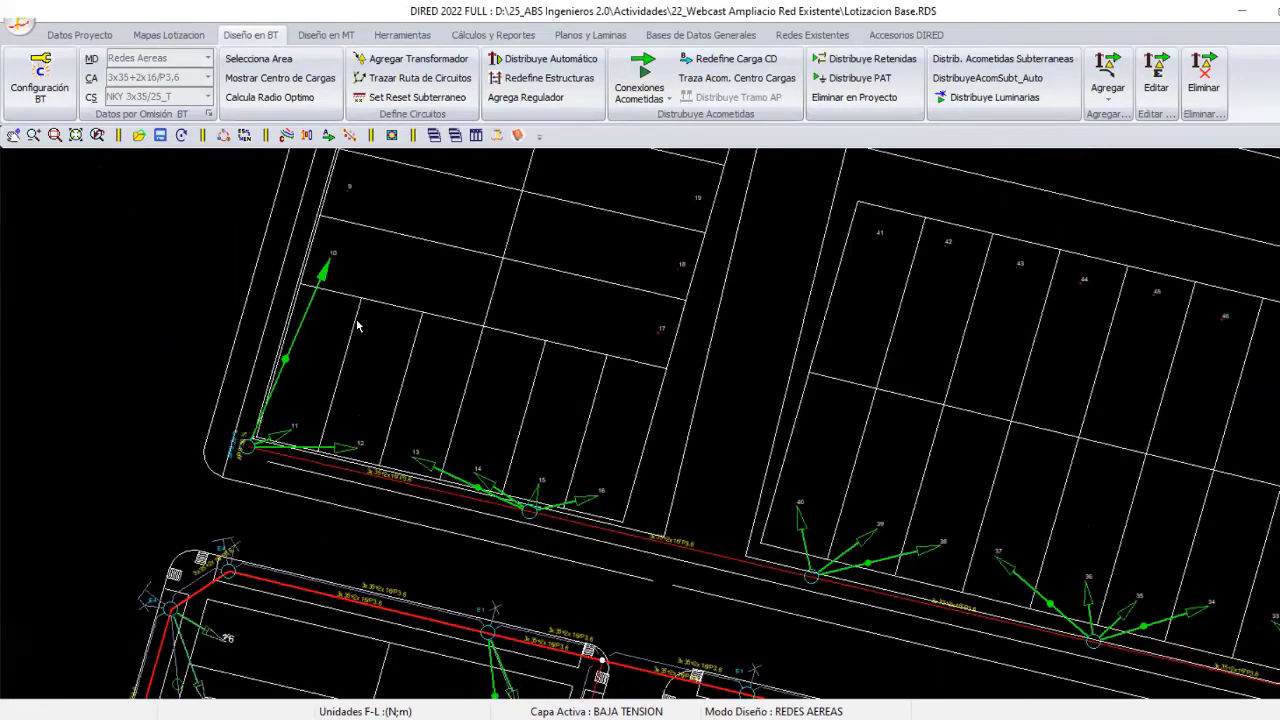
scroll(433, 220, down, 2)
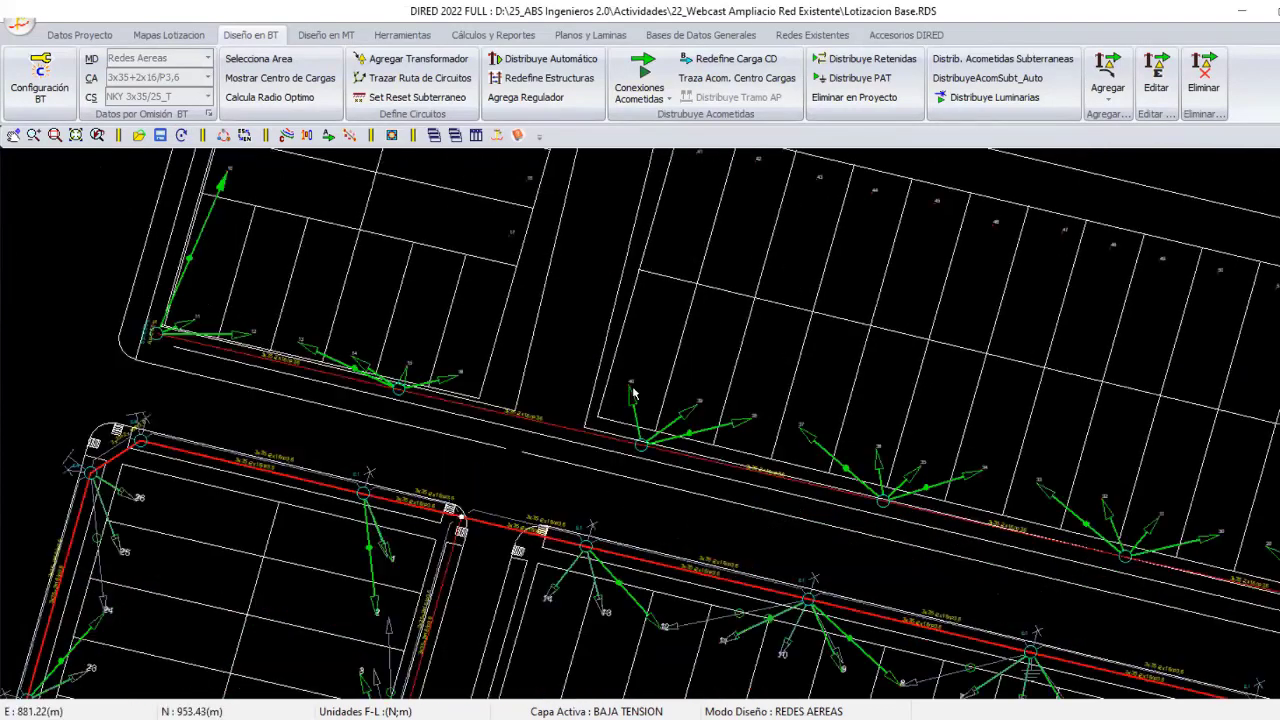
scroll(433, 220, up, 1)
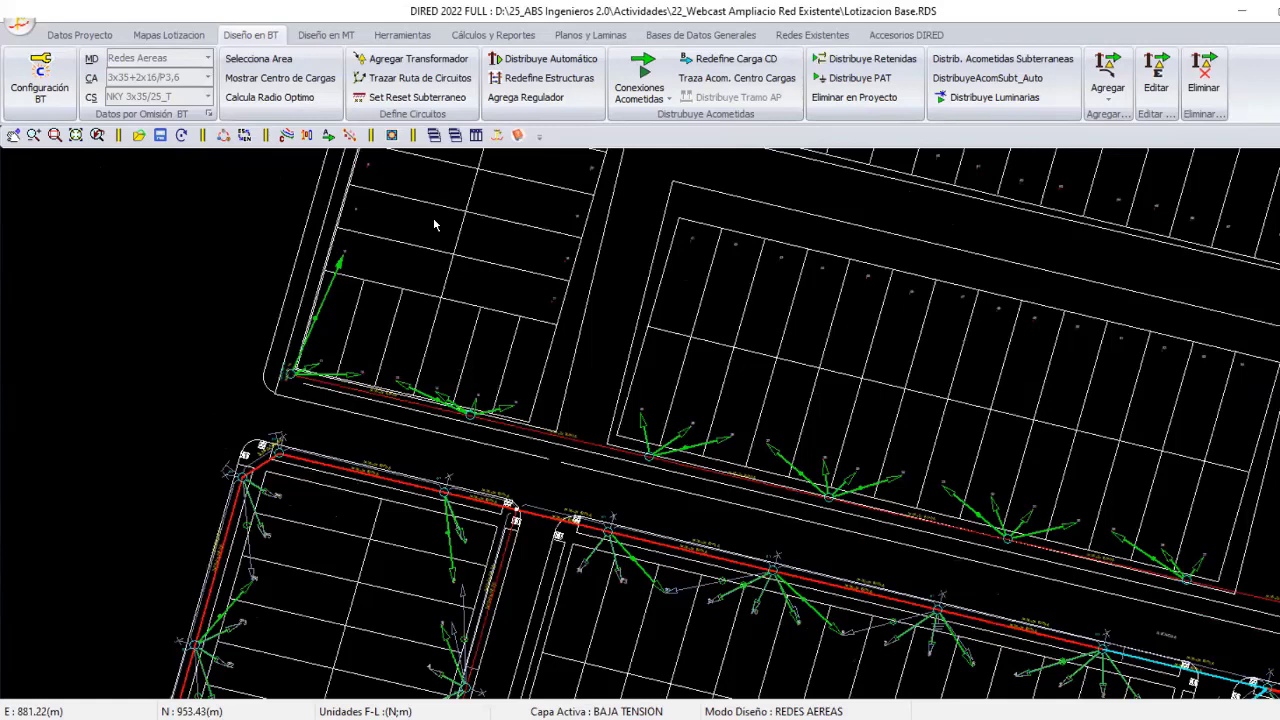
middle_drag(433, 217, 651, 242)
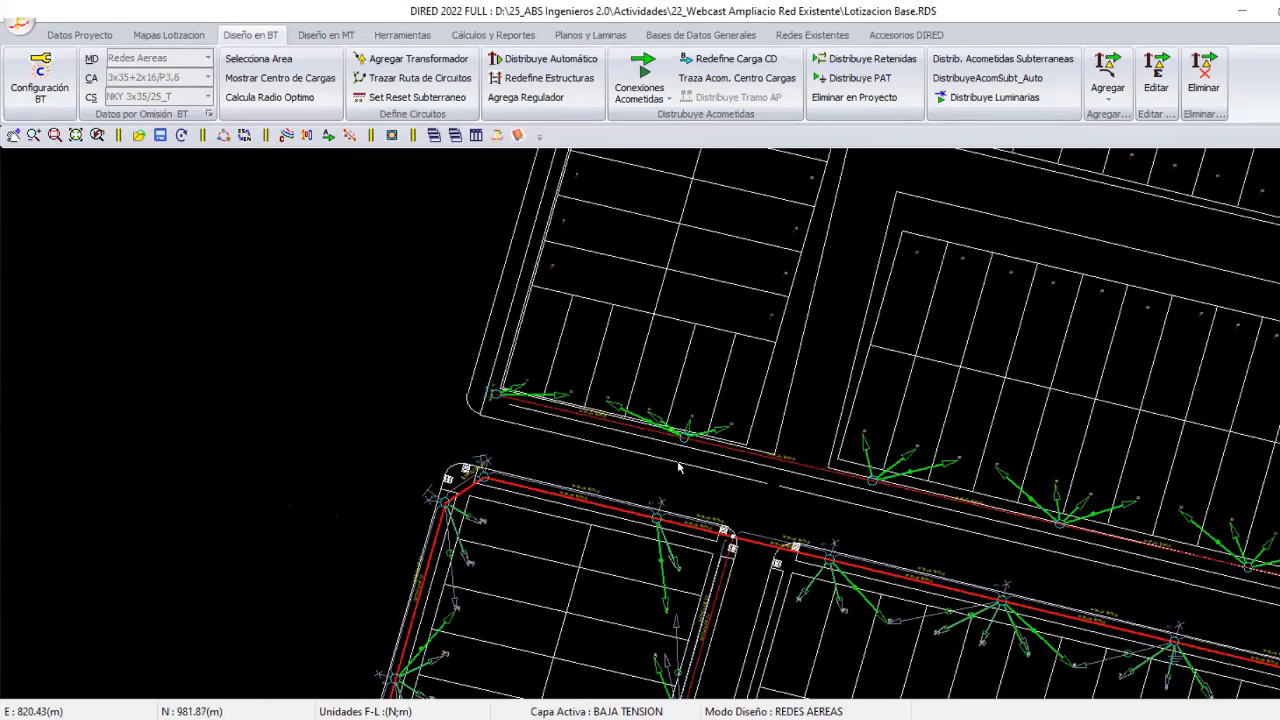
middle_drag(678, 467, 333, 364)
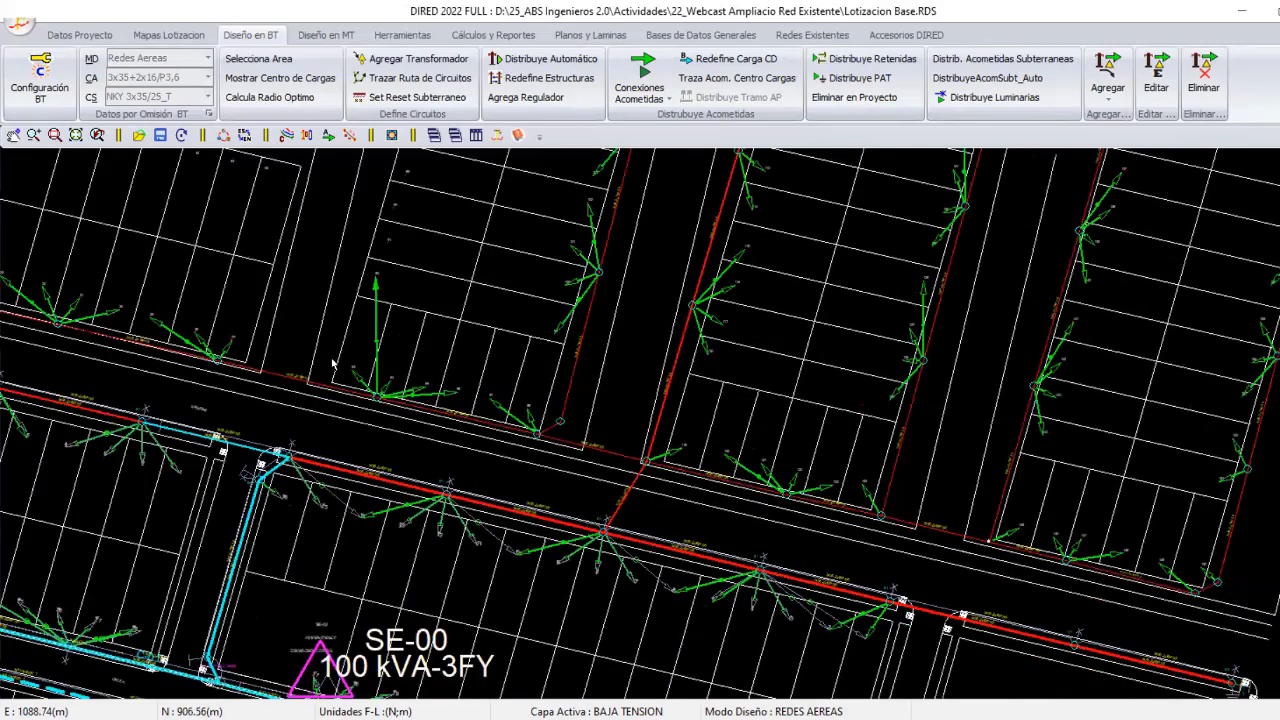
middle_drag(553, 491, 593, 476)
scroll(593, 476, up, 3)
scroll(398, 390, up, 3)
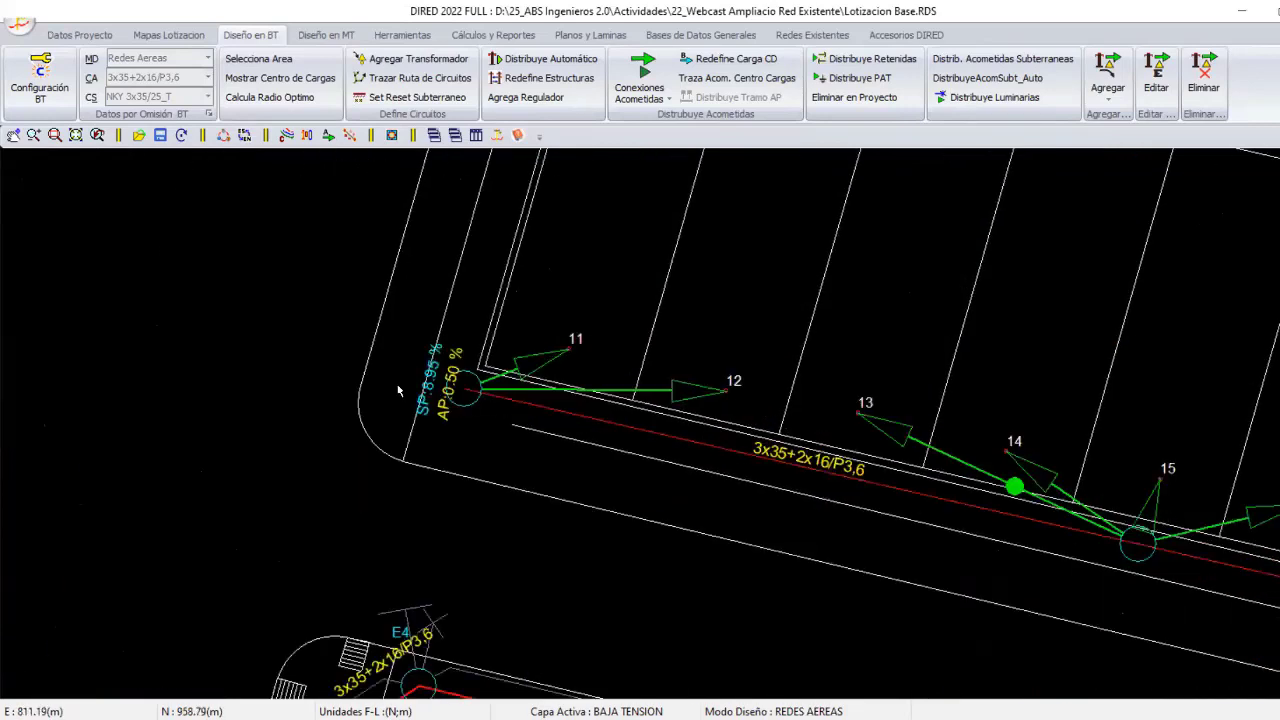
scroll(398, 390, up, 1)
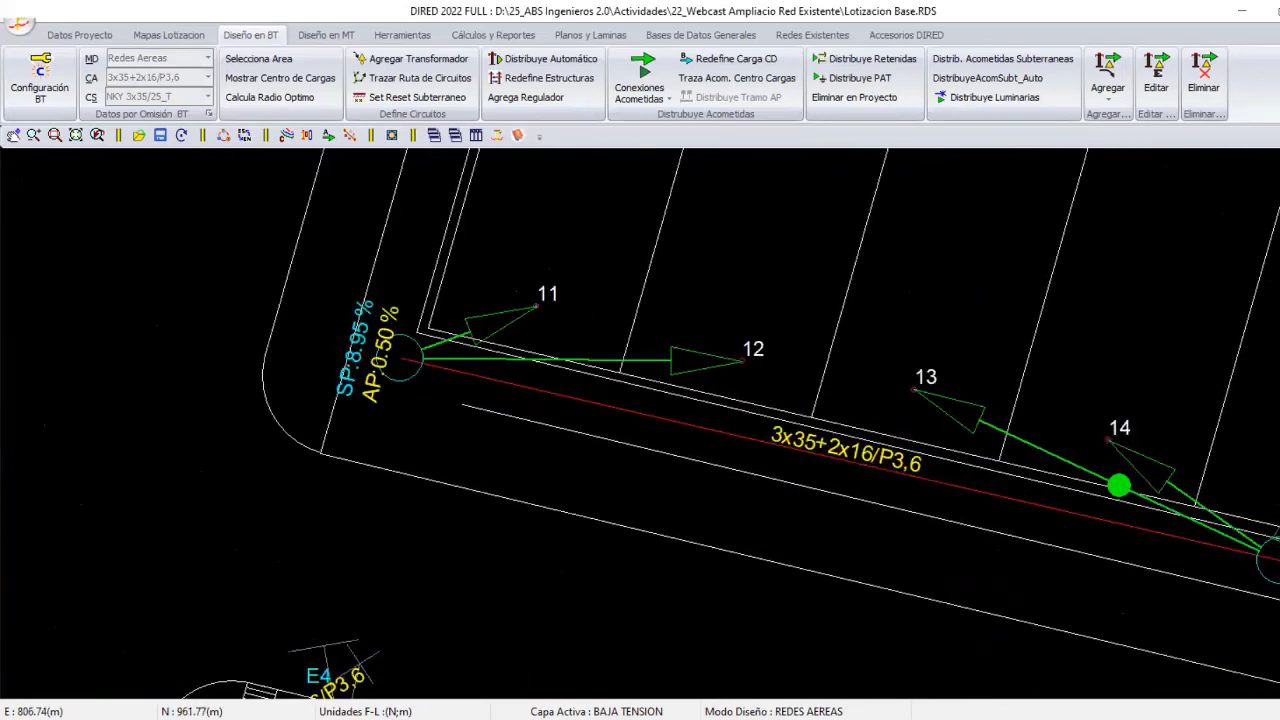
scroll(461, 310, down, 1)
scroll(461, 310, down, 1)
scroll(461, 310, down, 1)
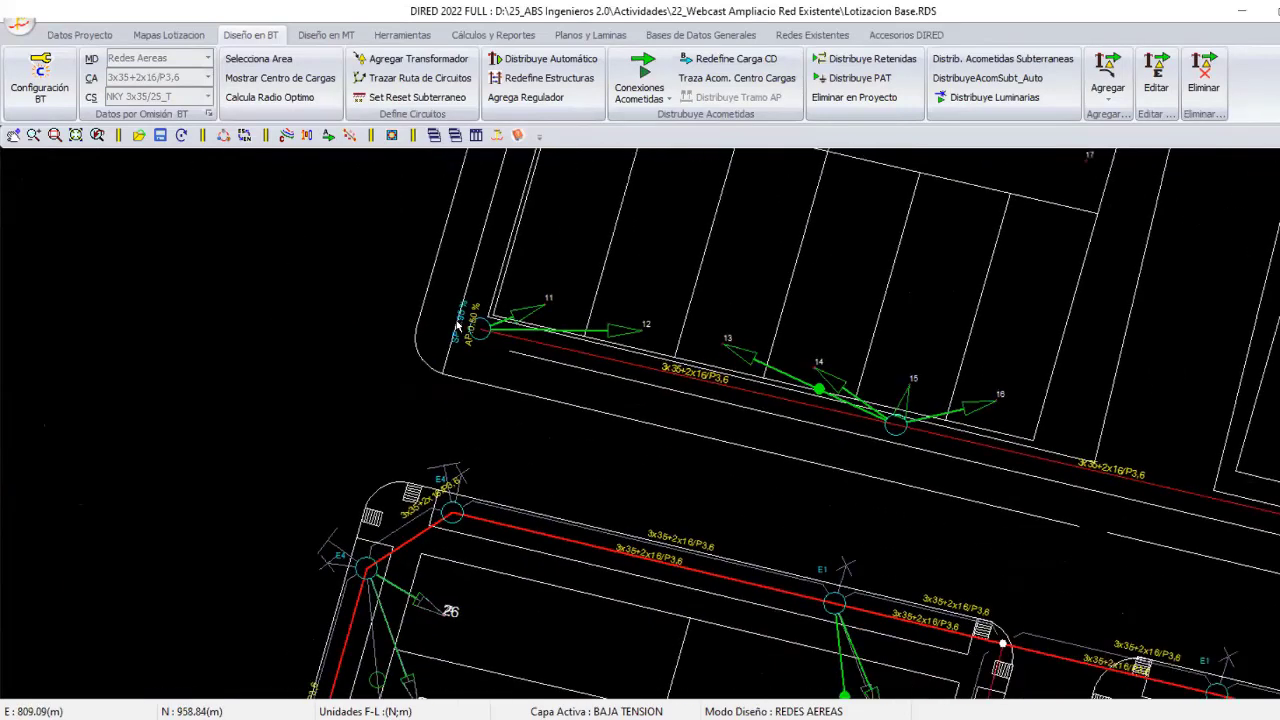
click(181, 137)
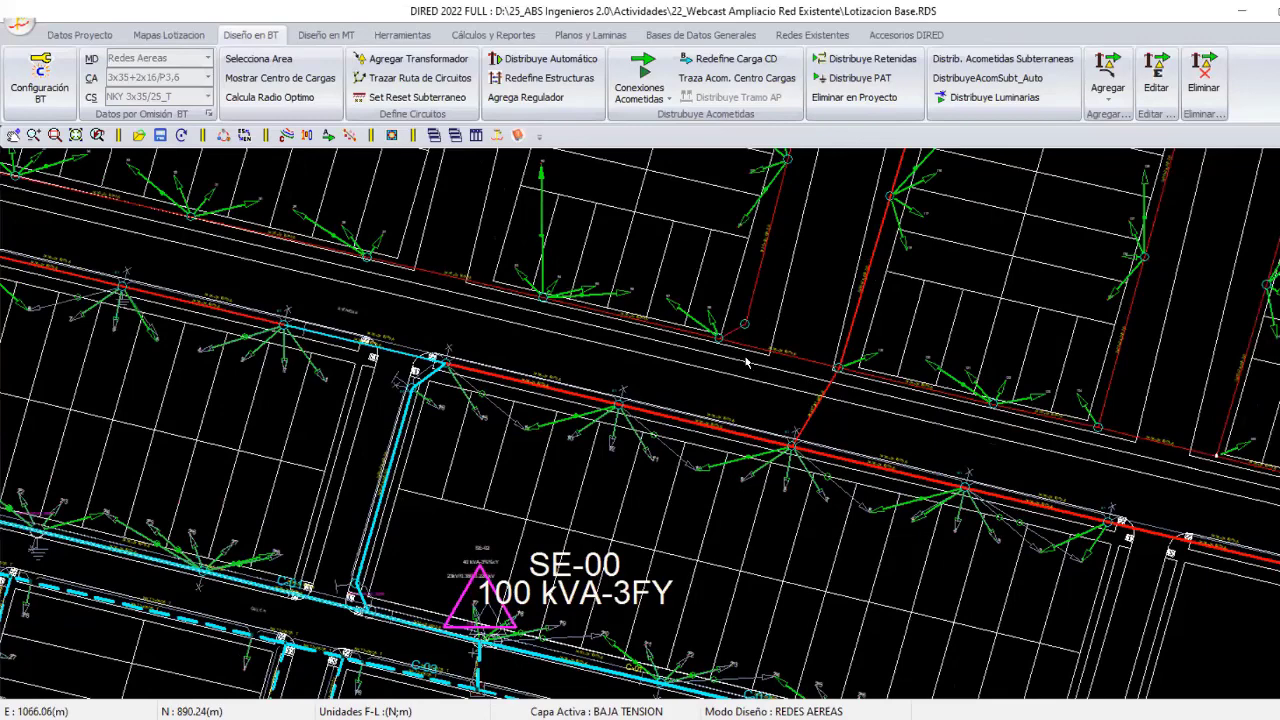
scroll(745, 363, up, 2)
scroll(572, 288, down, 1)
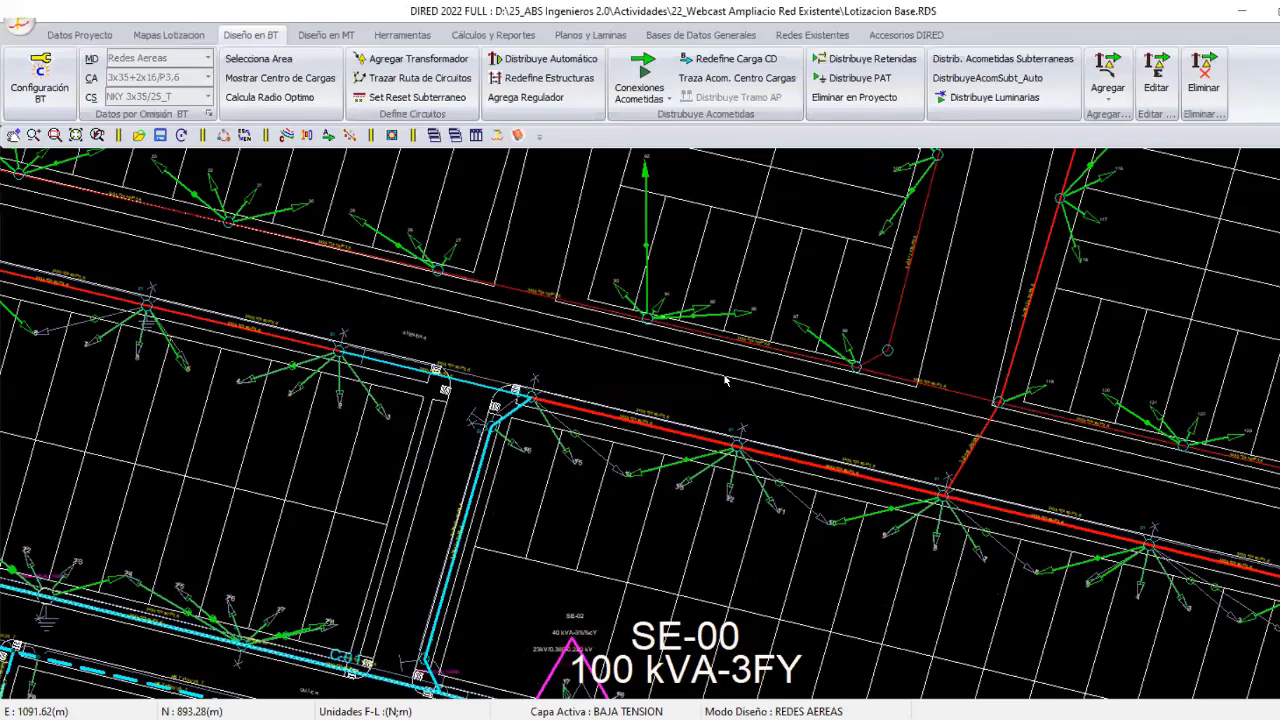
scroll(726, 381, down, 4)
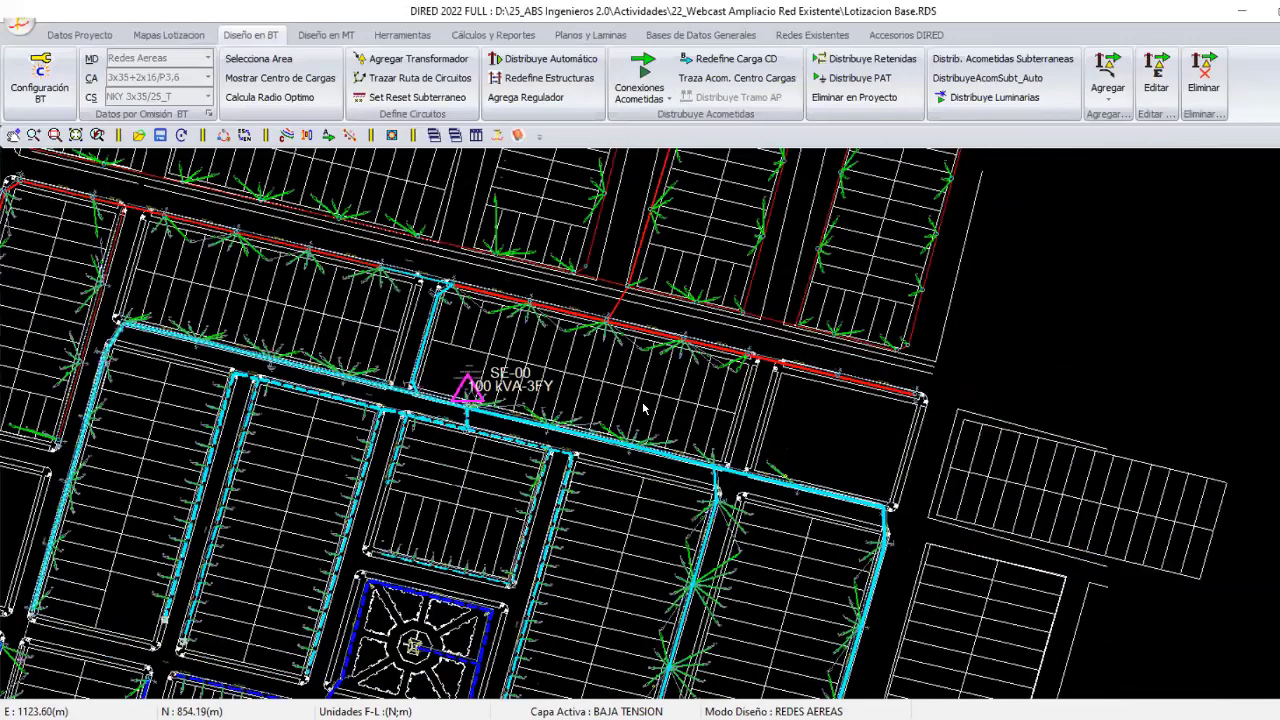
scroll(326, 244, up, 3)
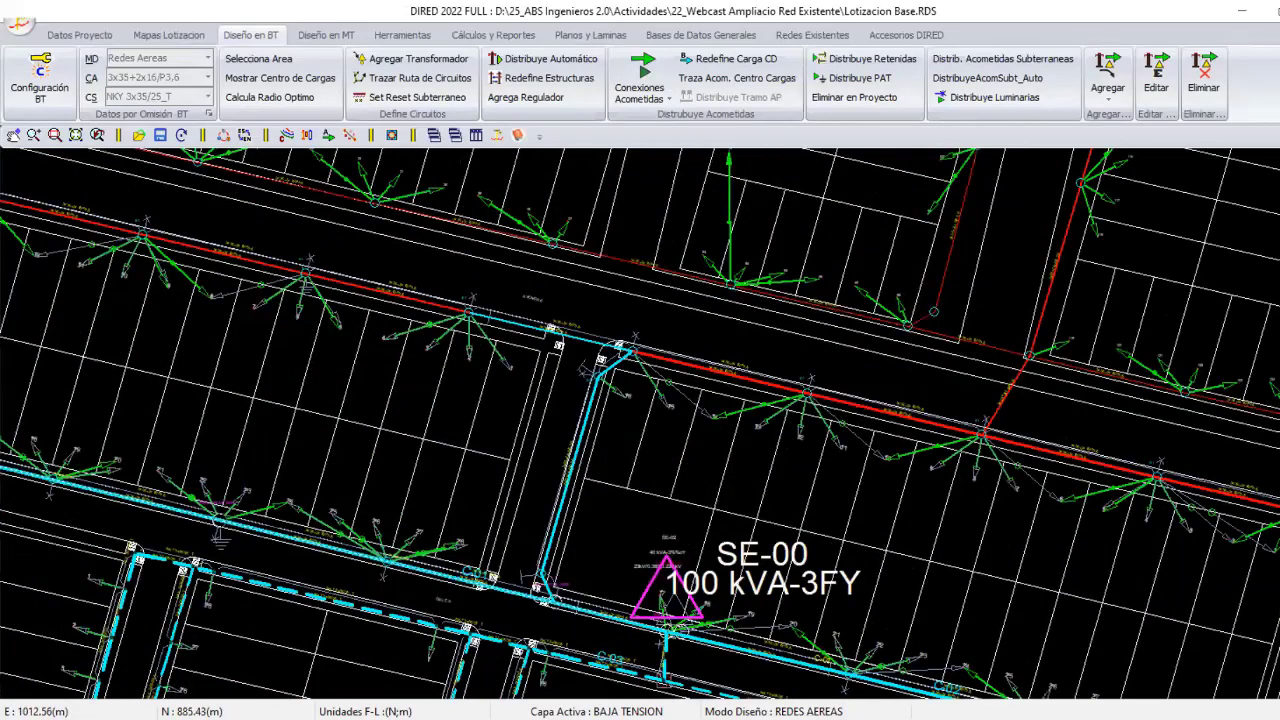
scroll(607, 453, up, 1)
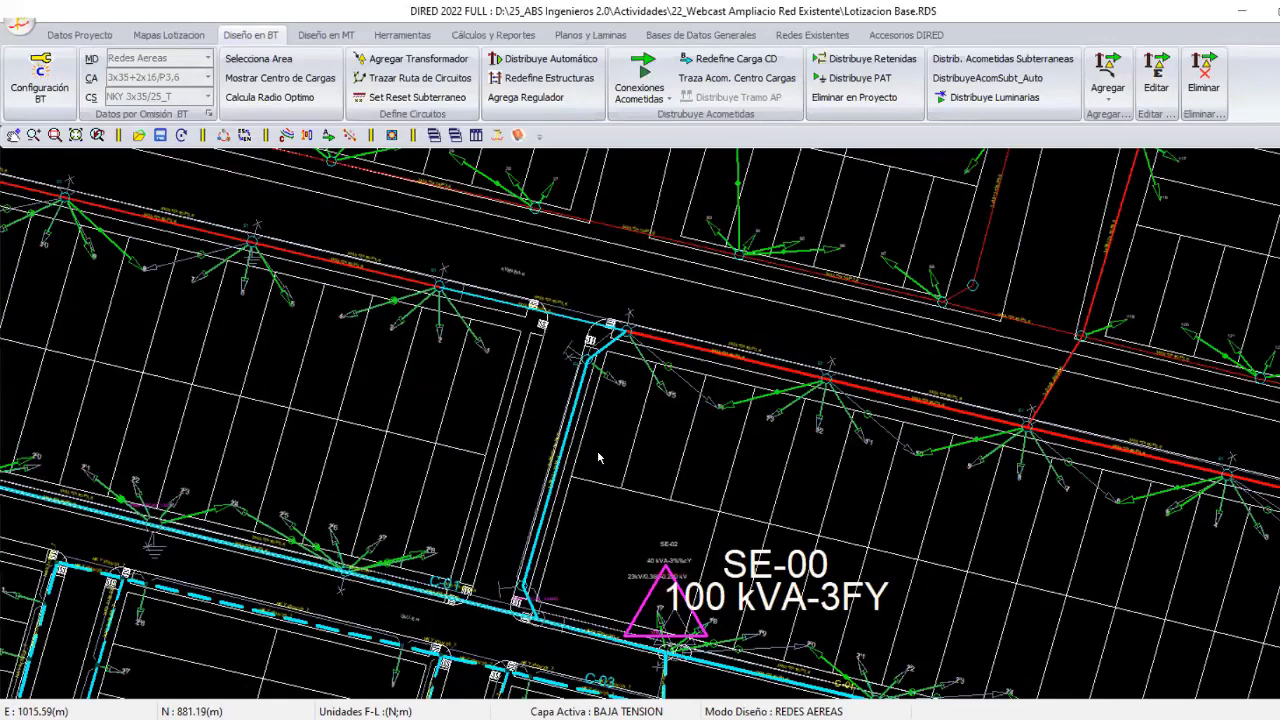
scroll(597, 457, up, 1)
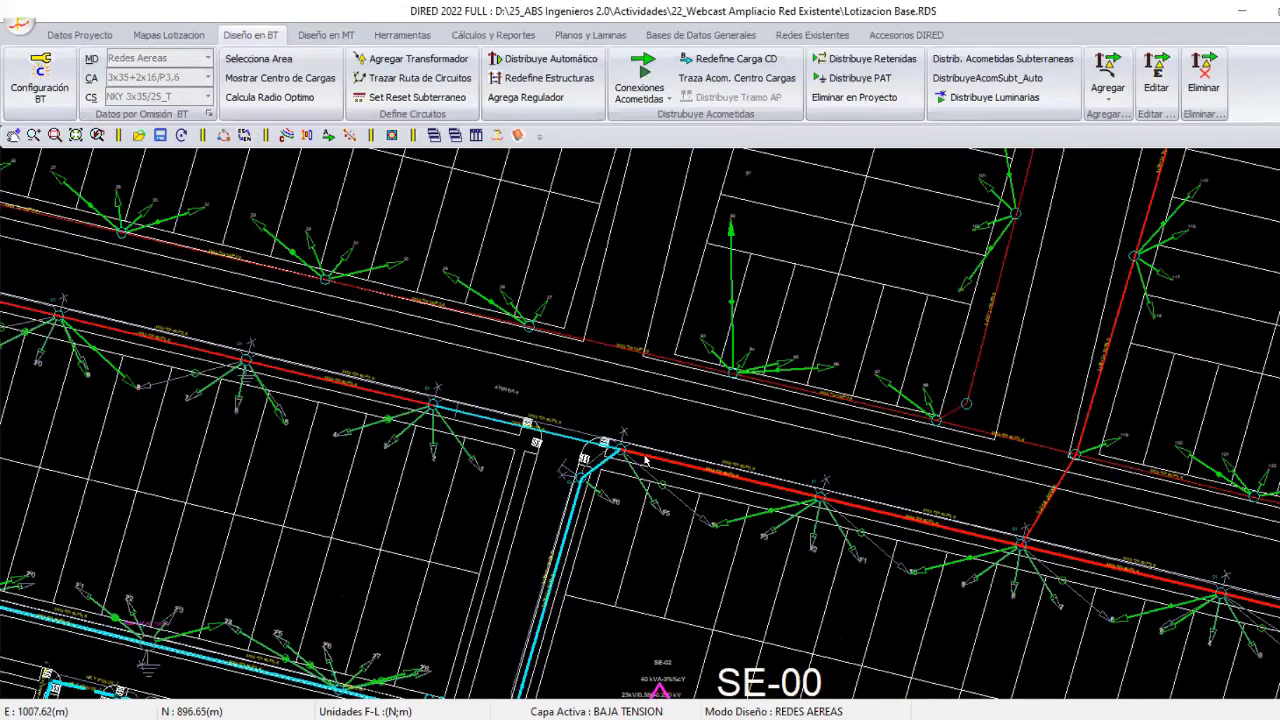
scroll(645, 459, up, 1)
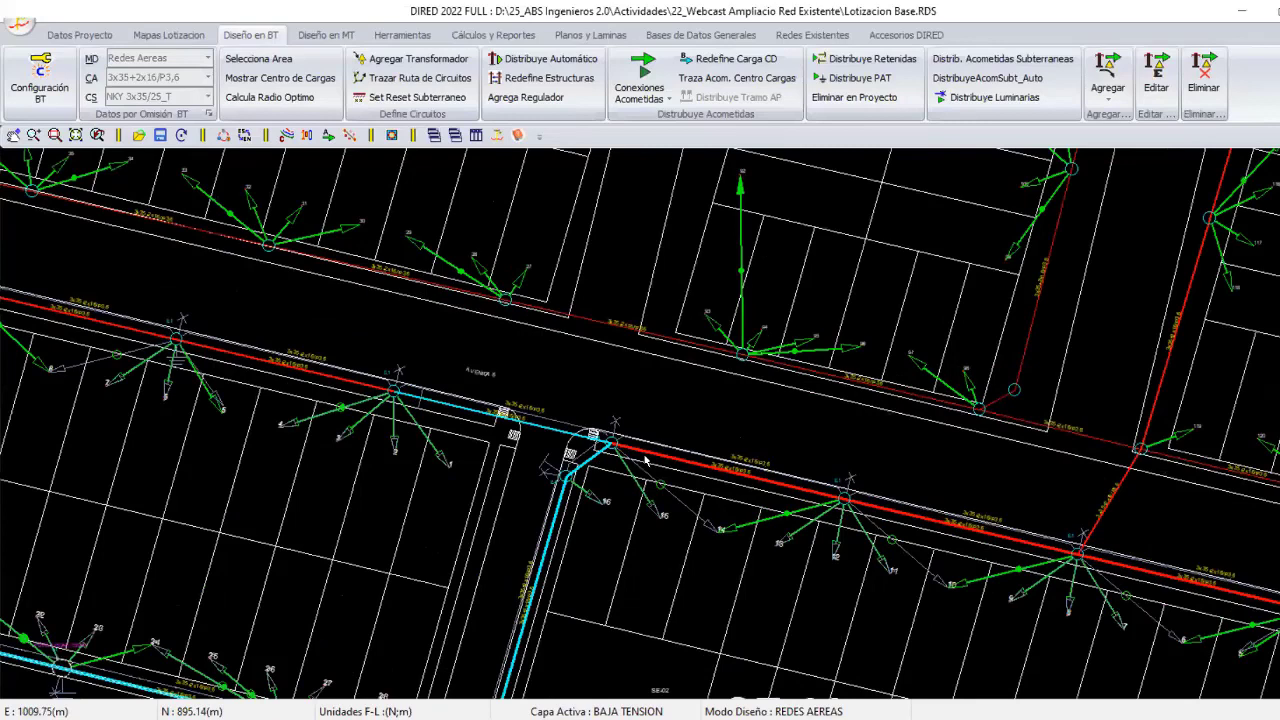
scroll(645, 459, down, 1)
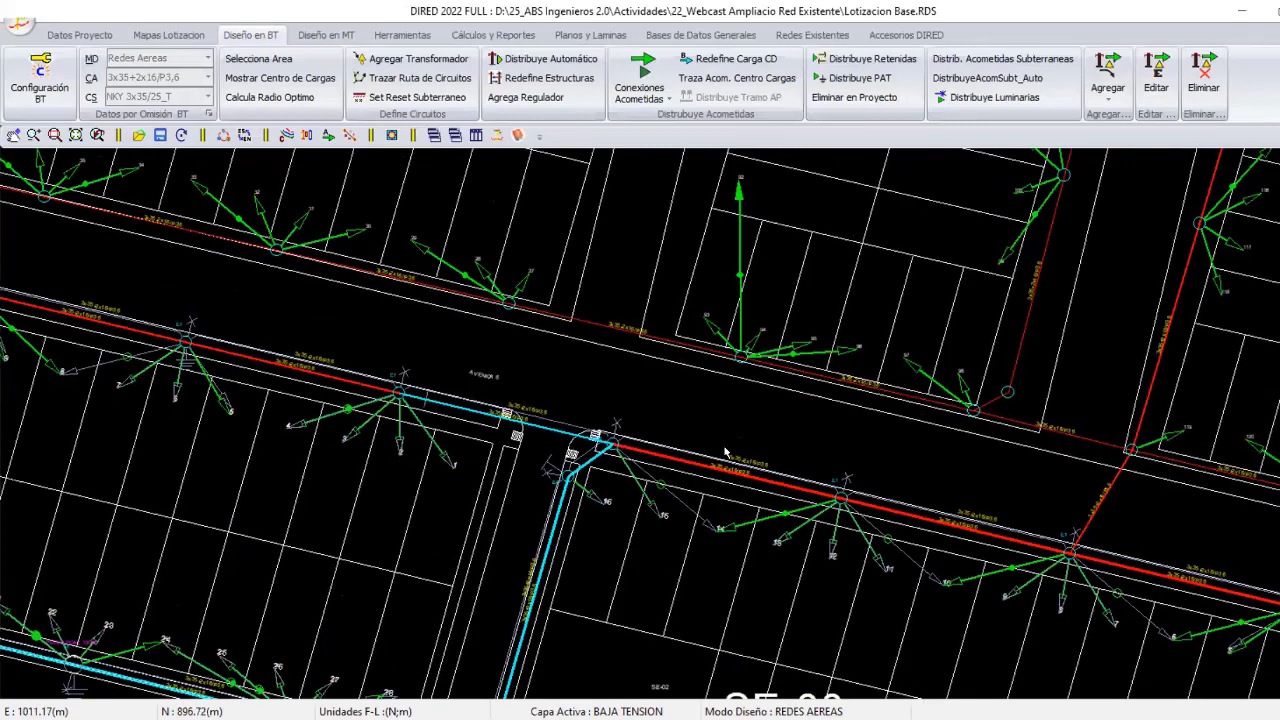
scroll(726, 453, down, 1)
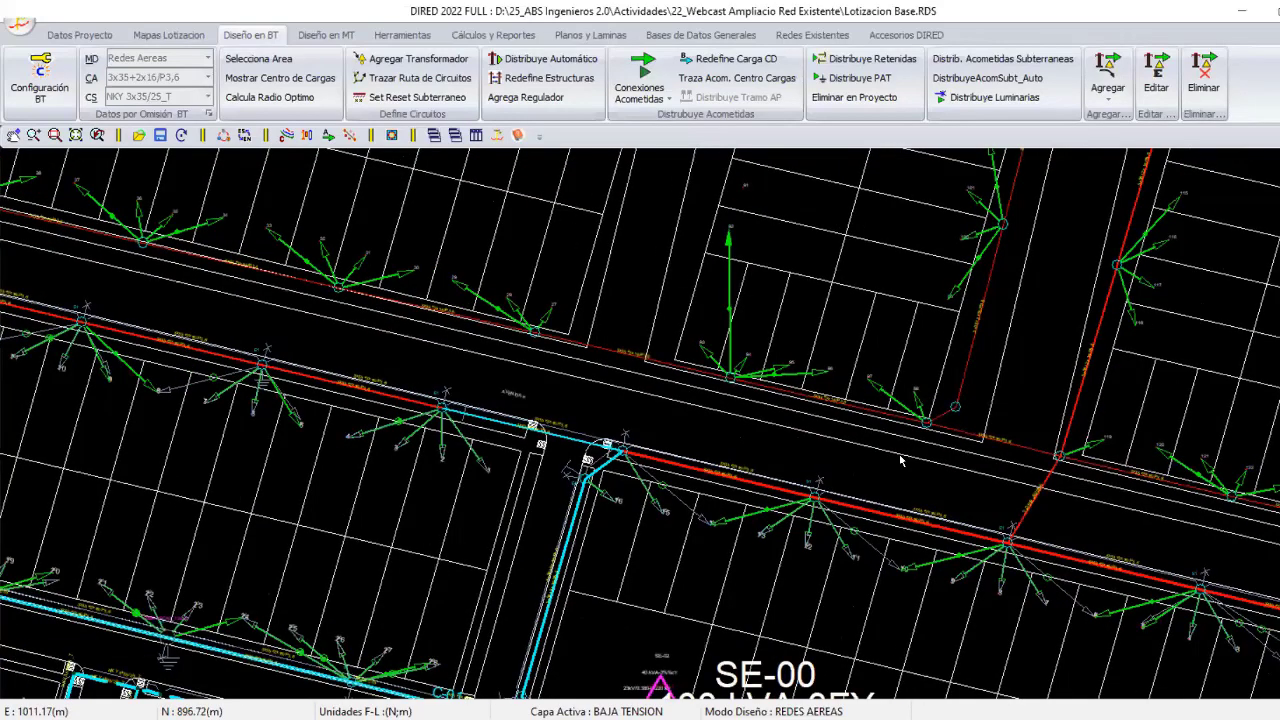
scroll(748, 412, down, 5)
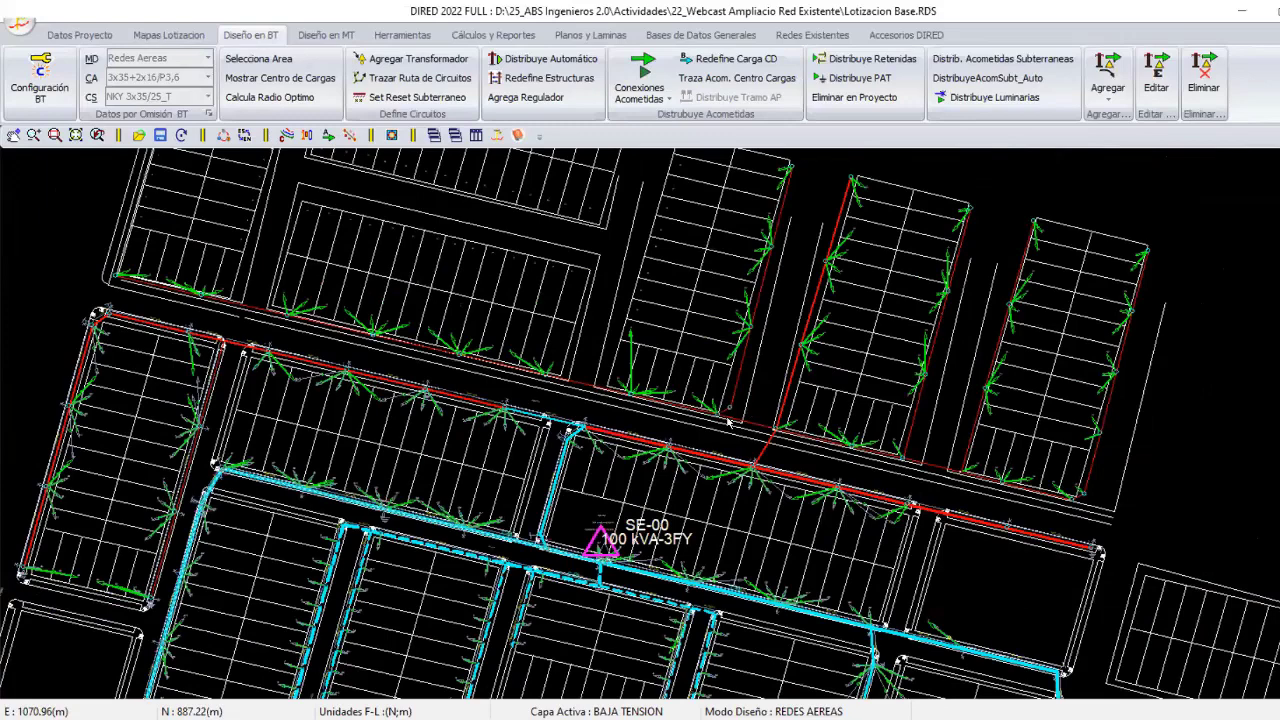
scroll(748, 414, down, 2)
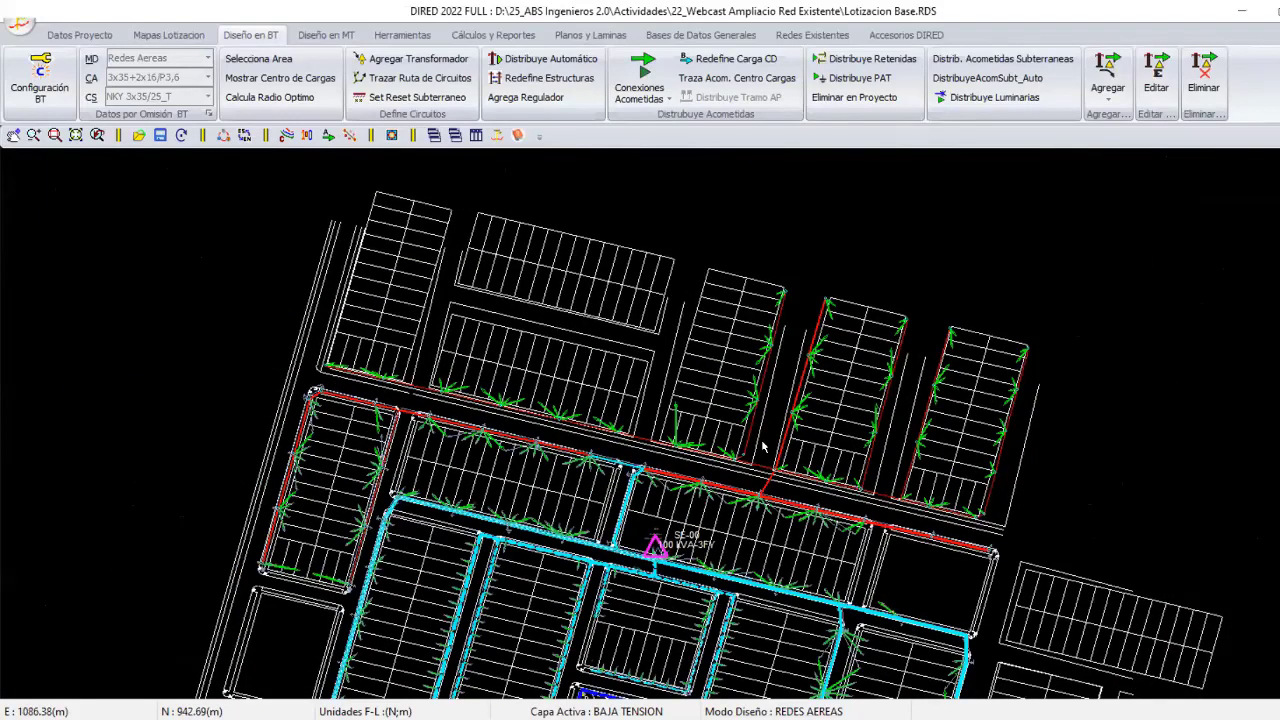
mouse_move(919, 576)
middle_down()
mouse_move(629, 376)
mouse_move(576, 126)
middle_up()
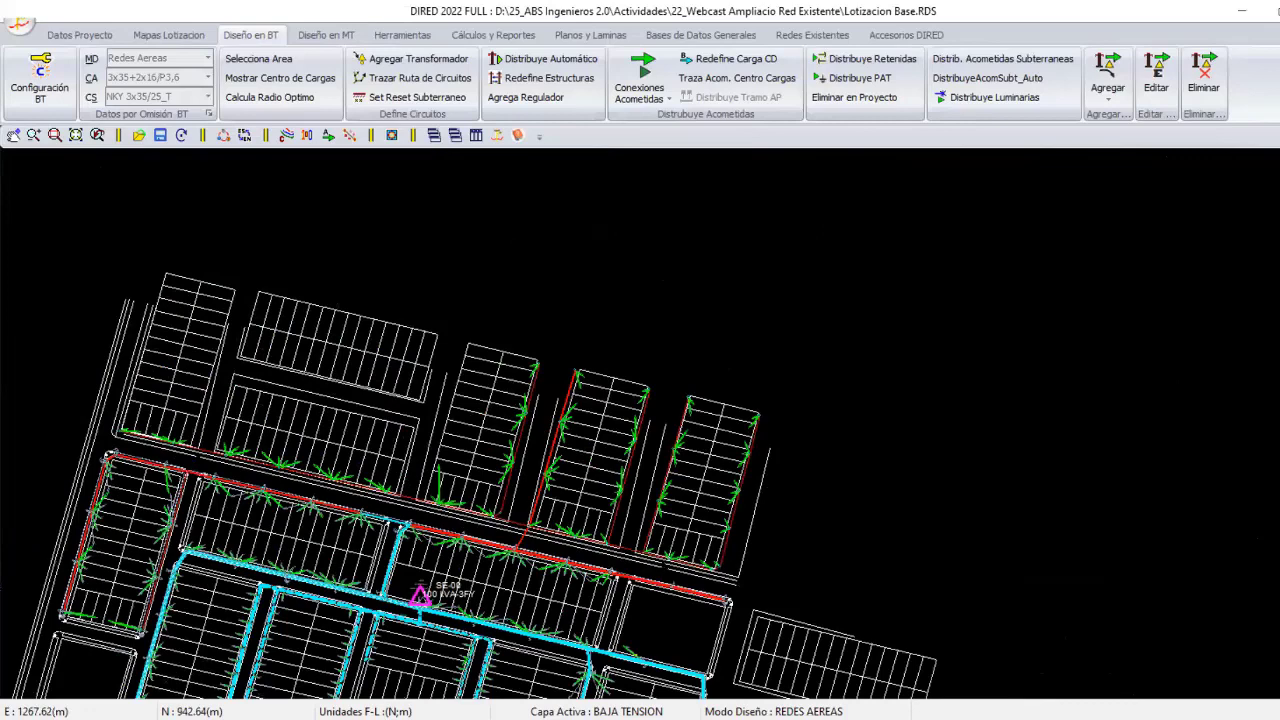
scroll(490, 533, up, 3)
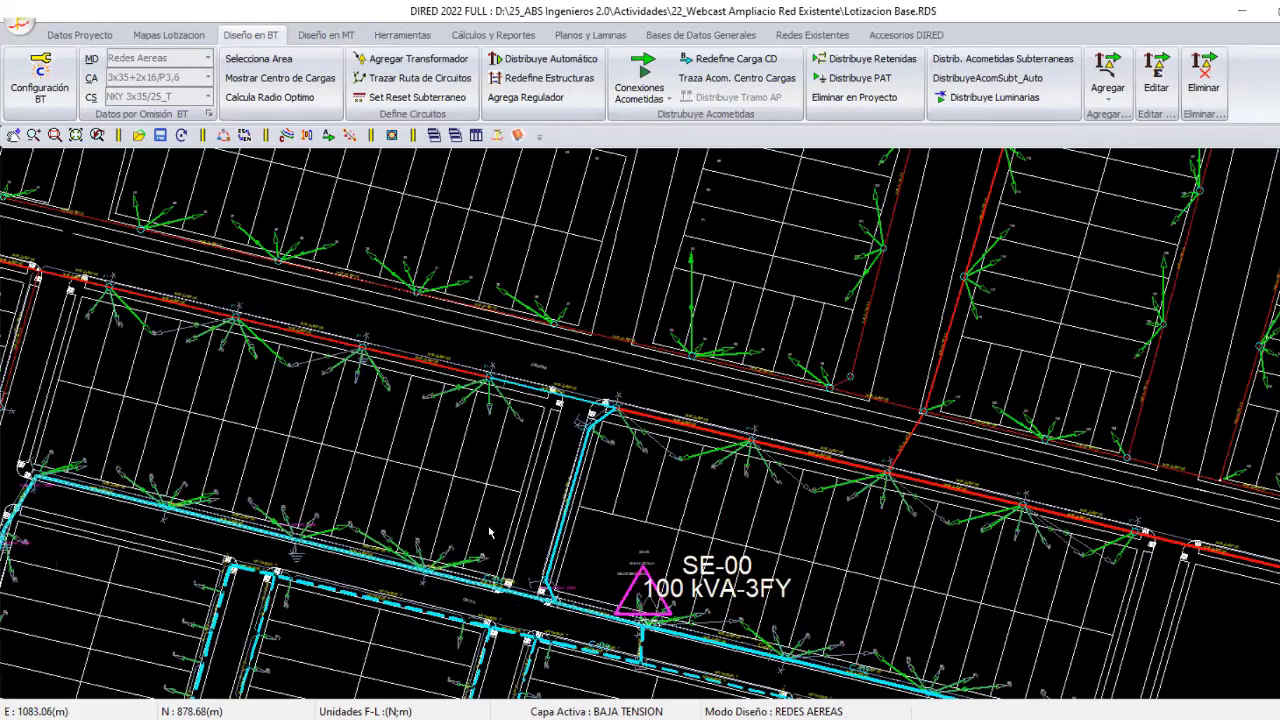
scroll(691, 461, up, 2)
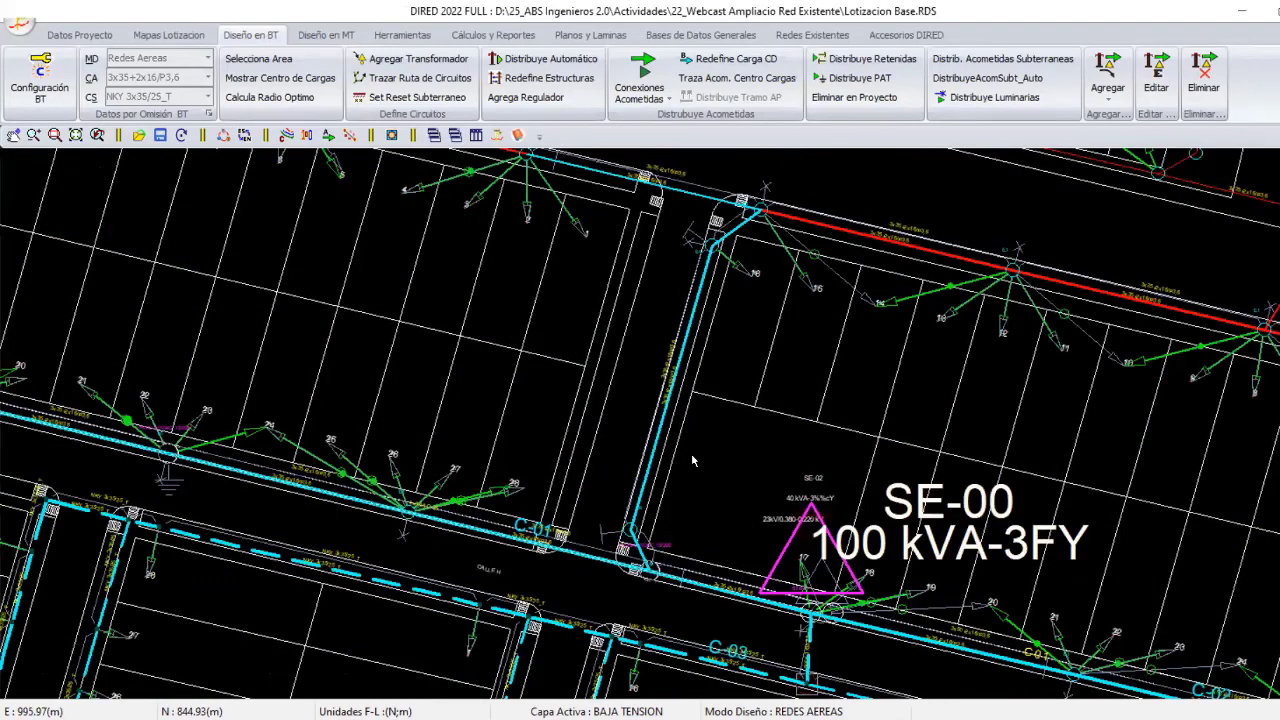
scroll(700, 500, down, 1)
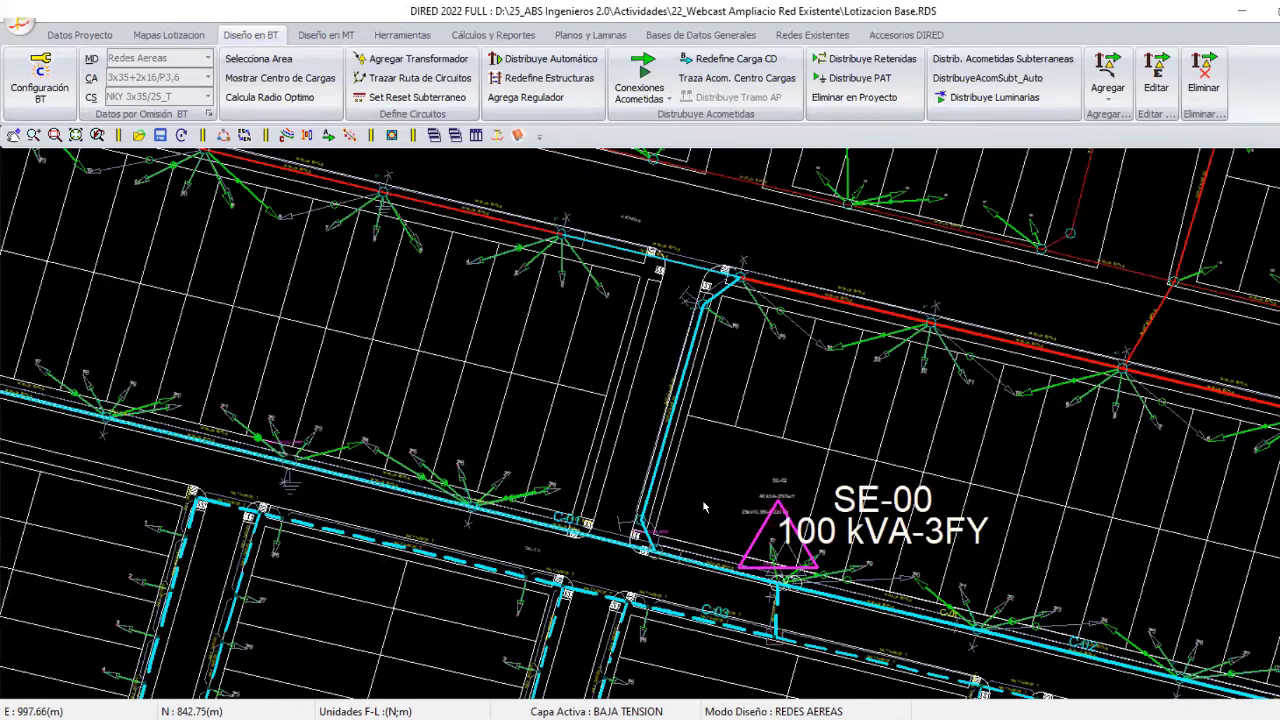
scroll(704, 508, up, 1)
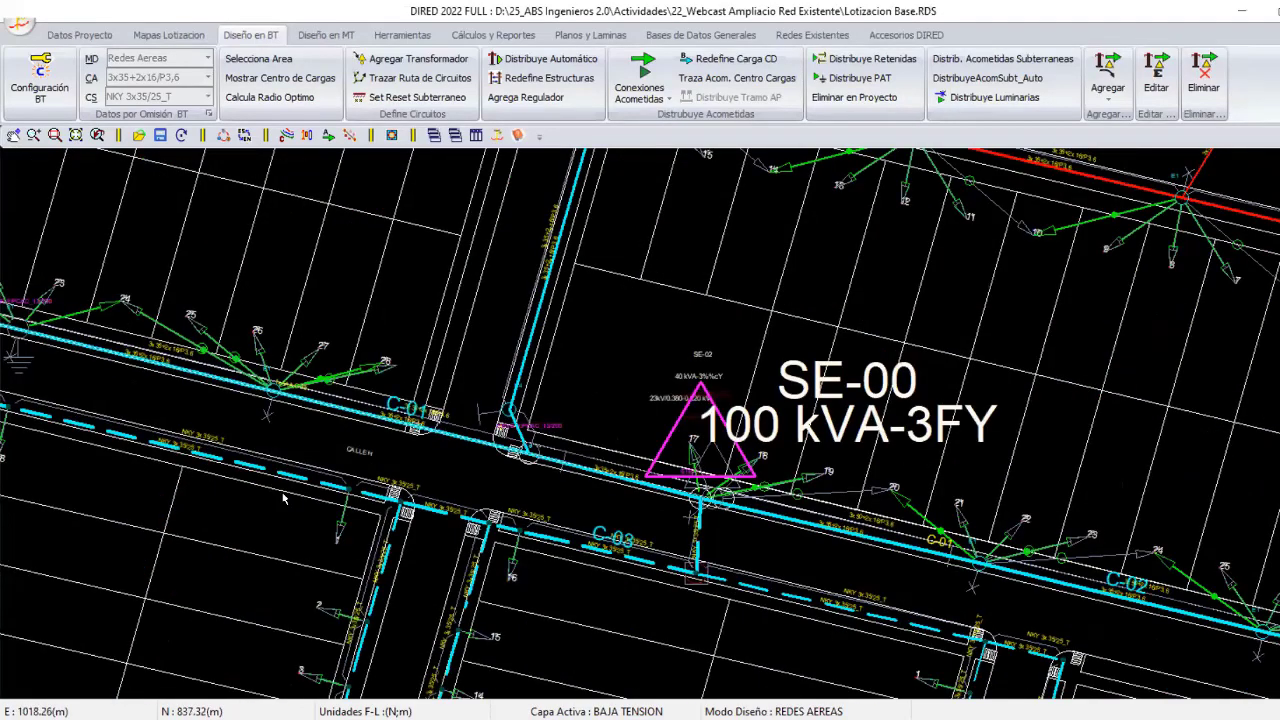
Change SE-00's Regulación to +2.5% in its data dialog and accept.
scroll(678, 486, up, 1)
double_click(690, 465)
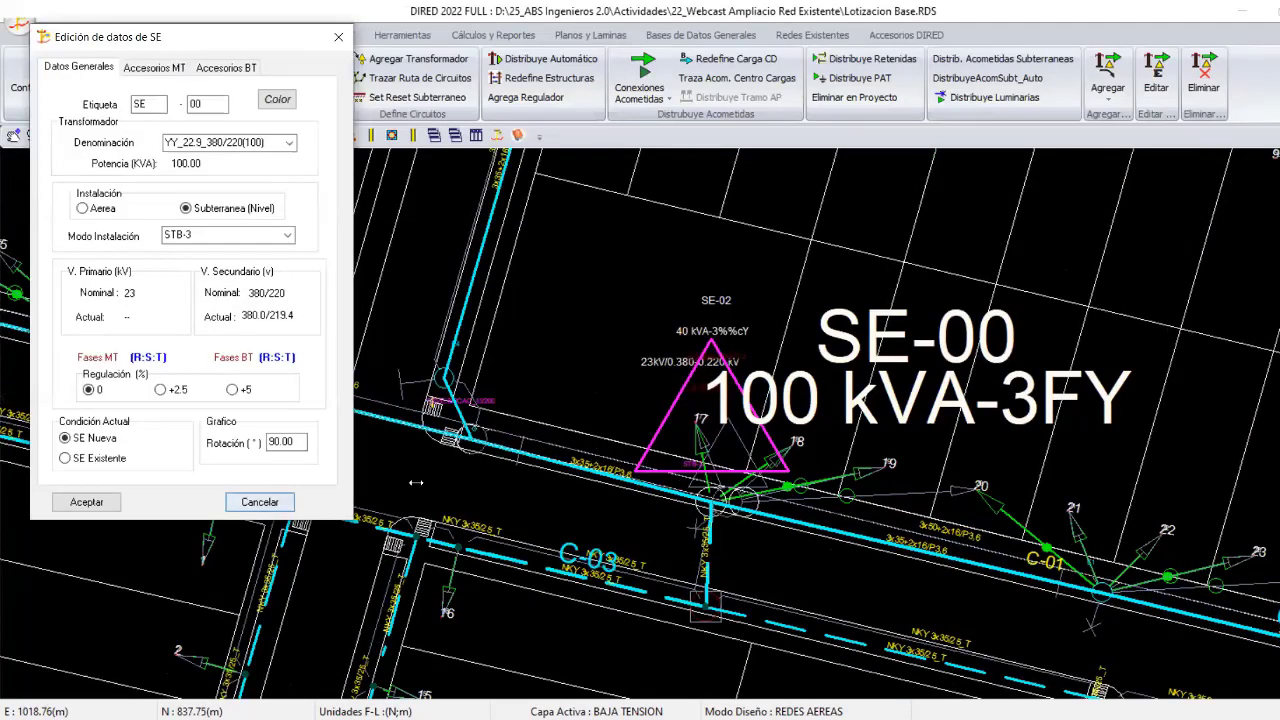
key(Escape)
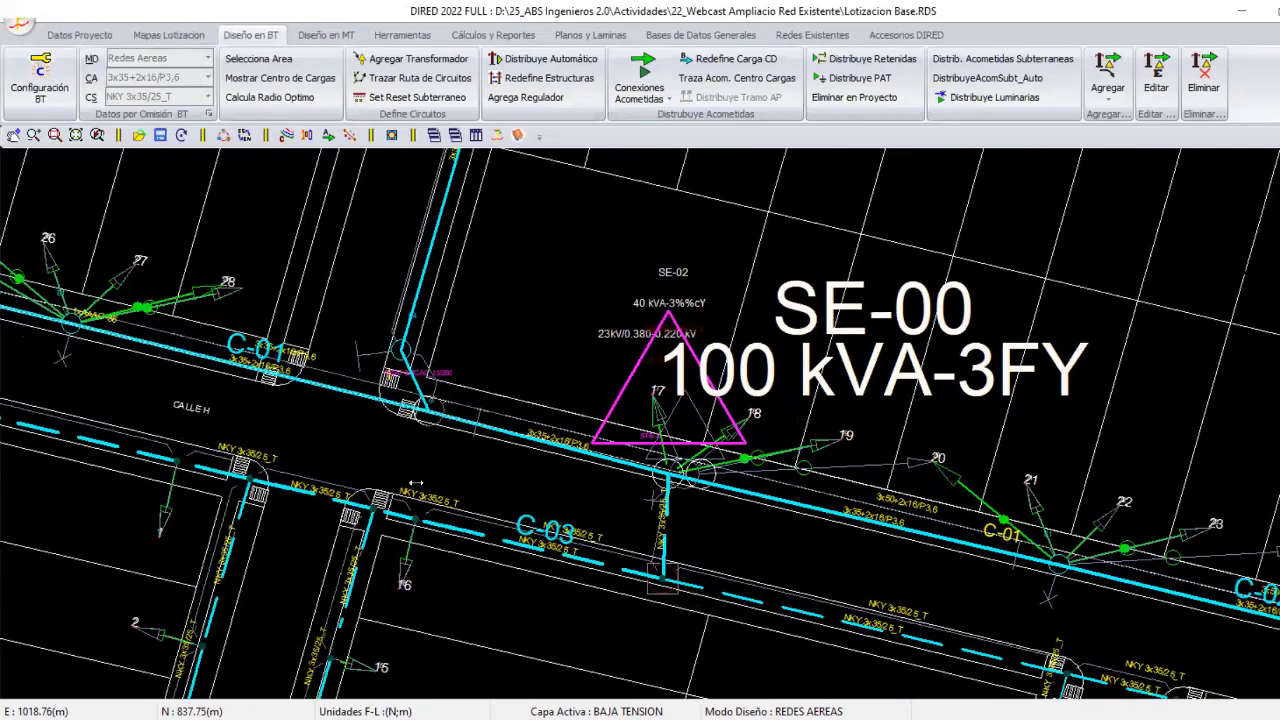
double_click(416, 483)
click(183, 411)
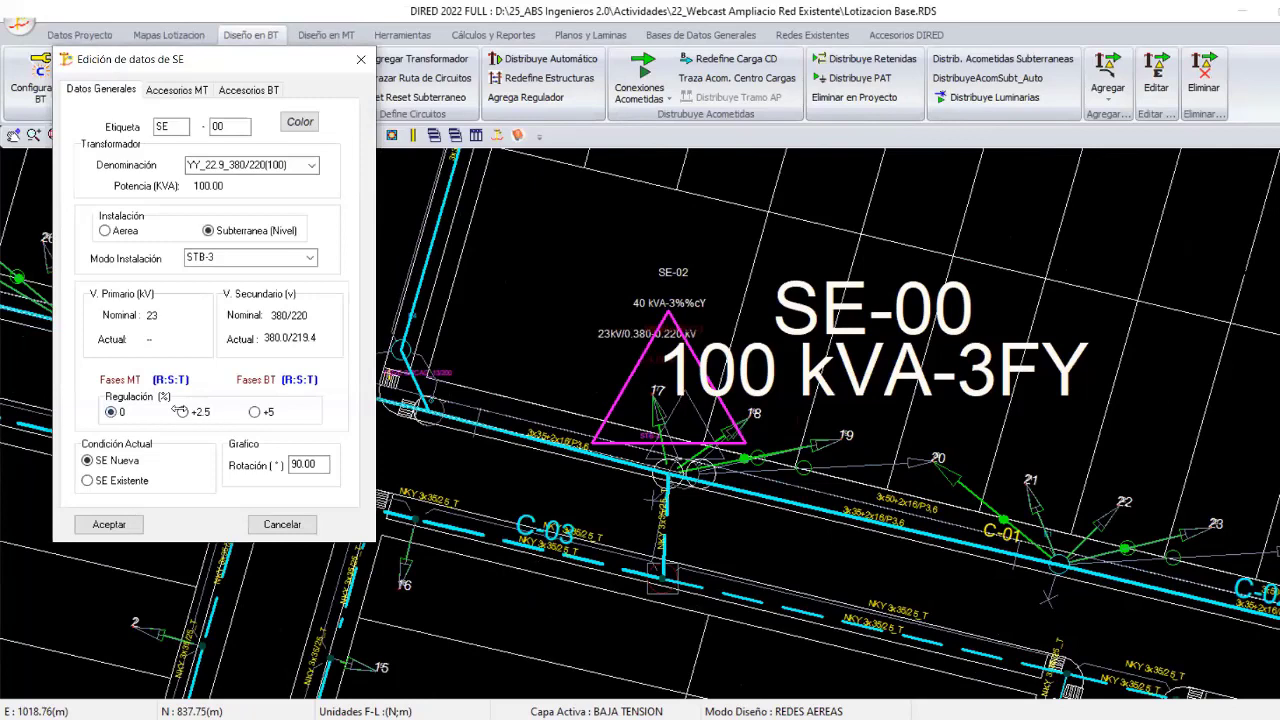
click(112, 524)
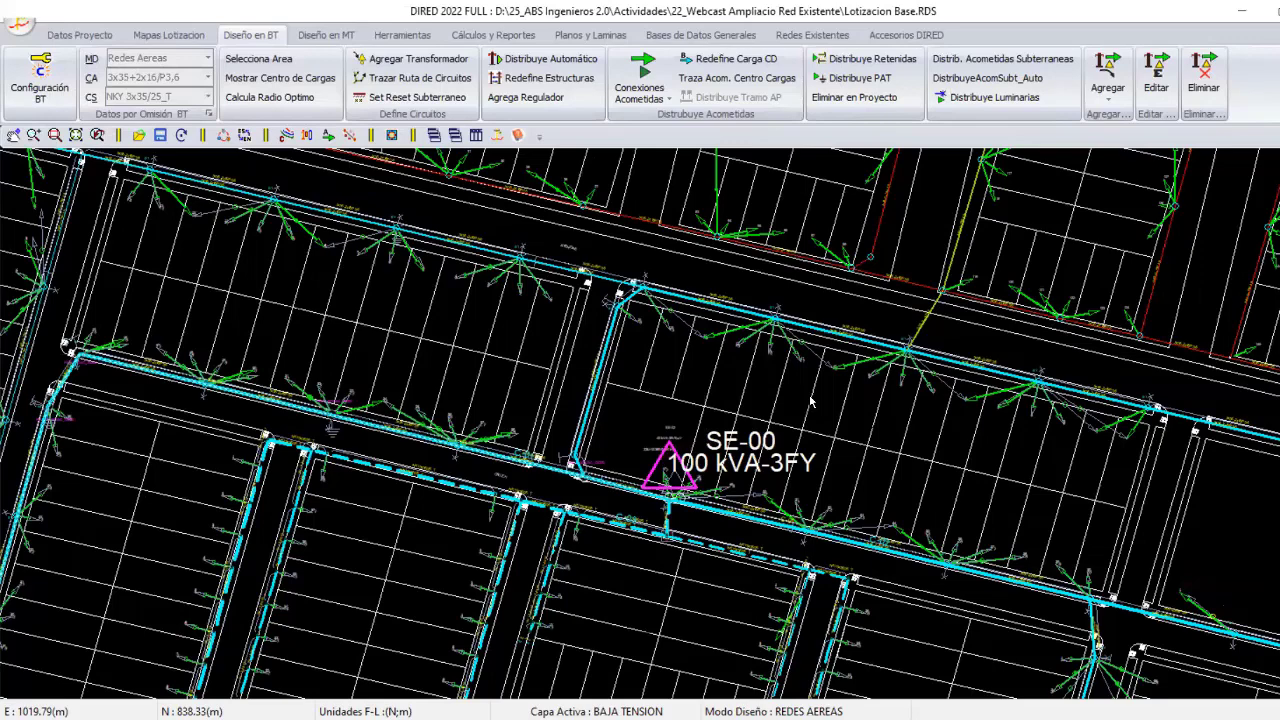
Pan and zoom the plan to bring transformer SE-00 back to the centre of view.
scroll(720, 415, down, 2)
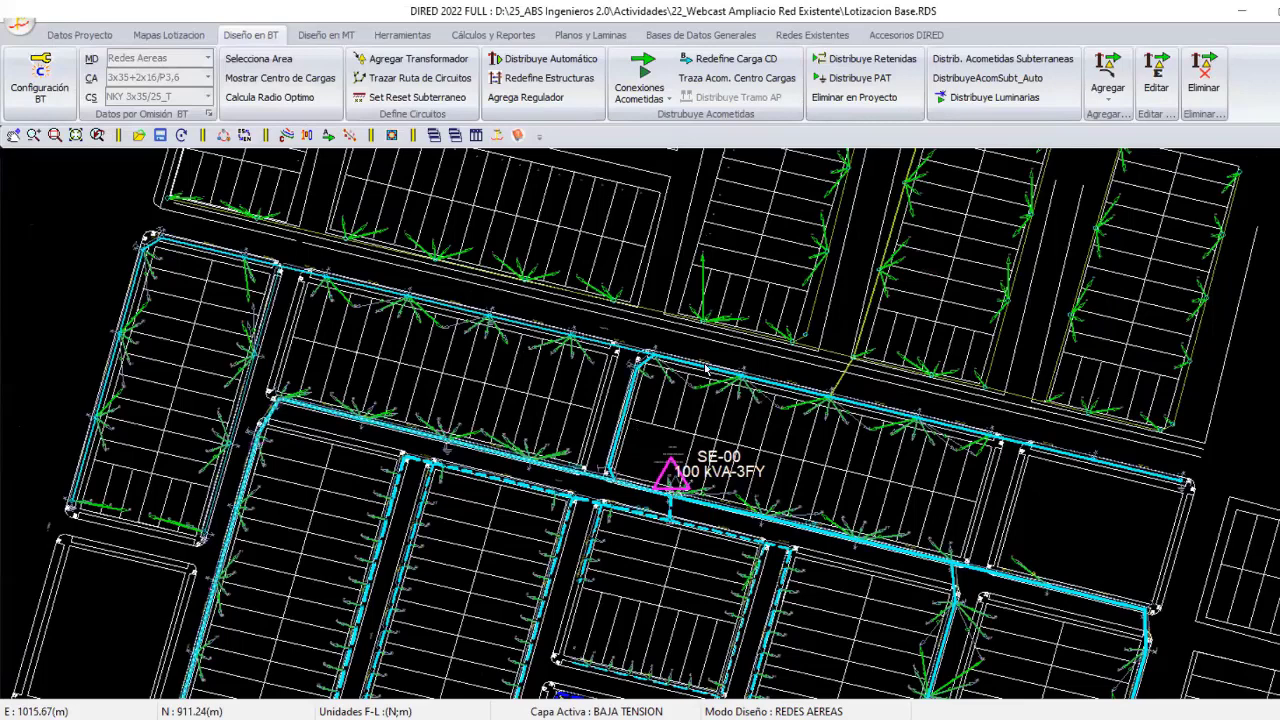
middle_drag(774, 350, 722, 402)
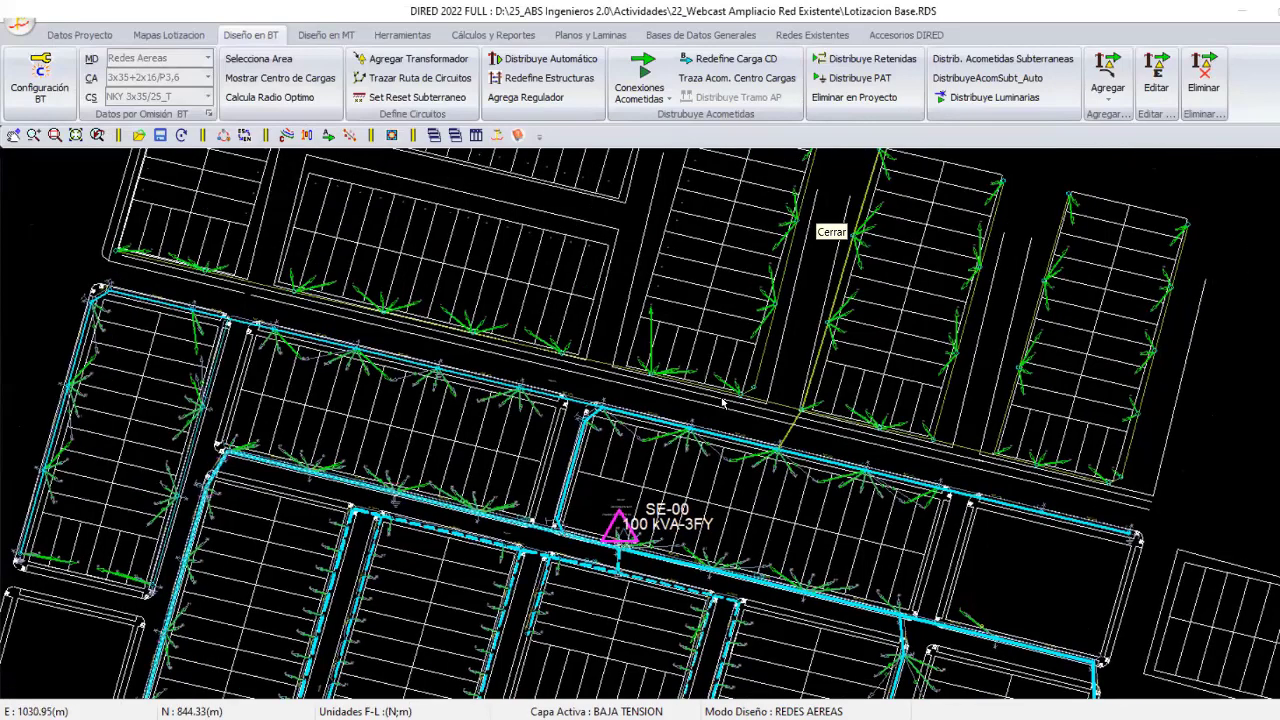
scroll(813, 403, up, 3)
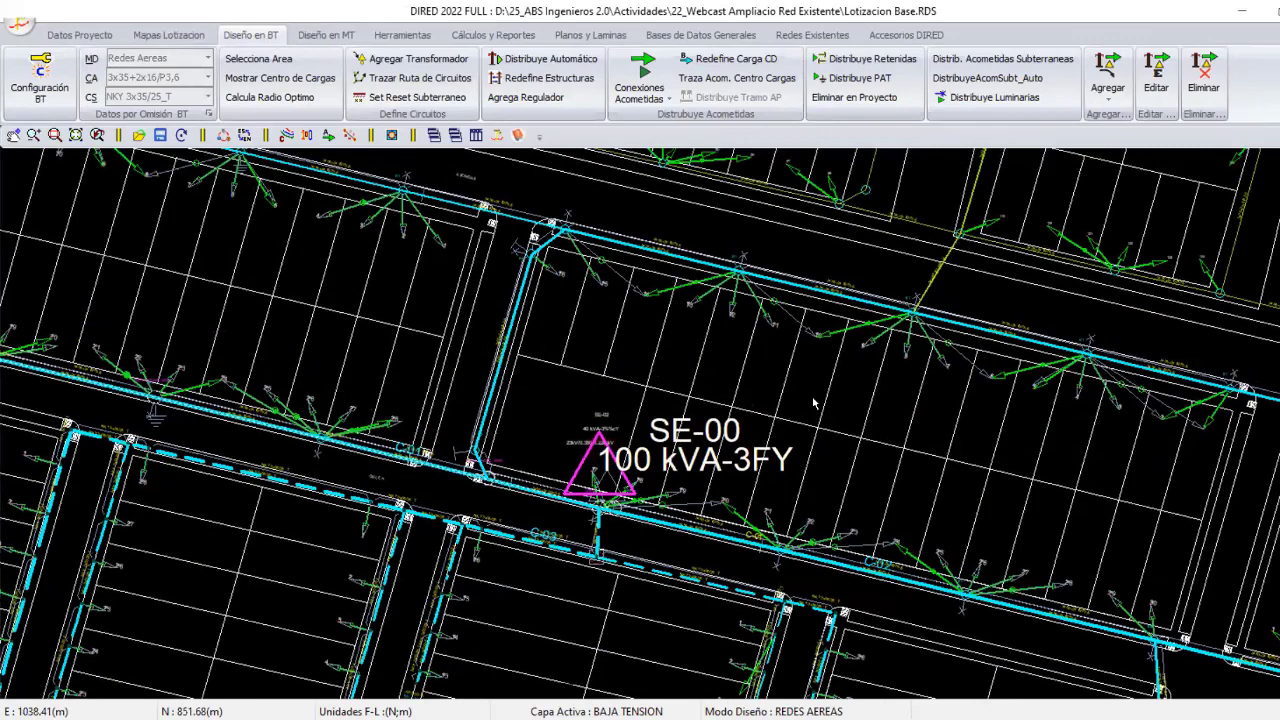
scroll(852, 454, down, 3)
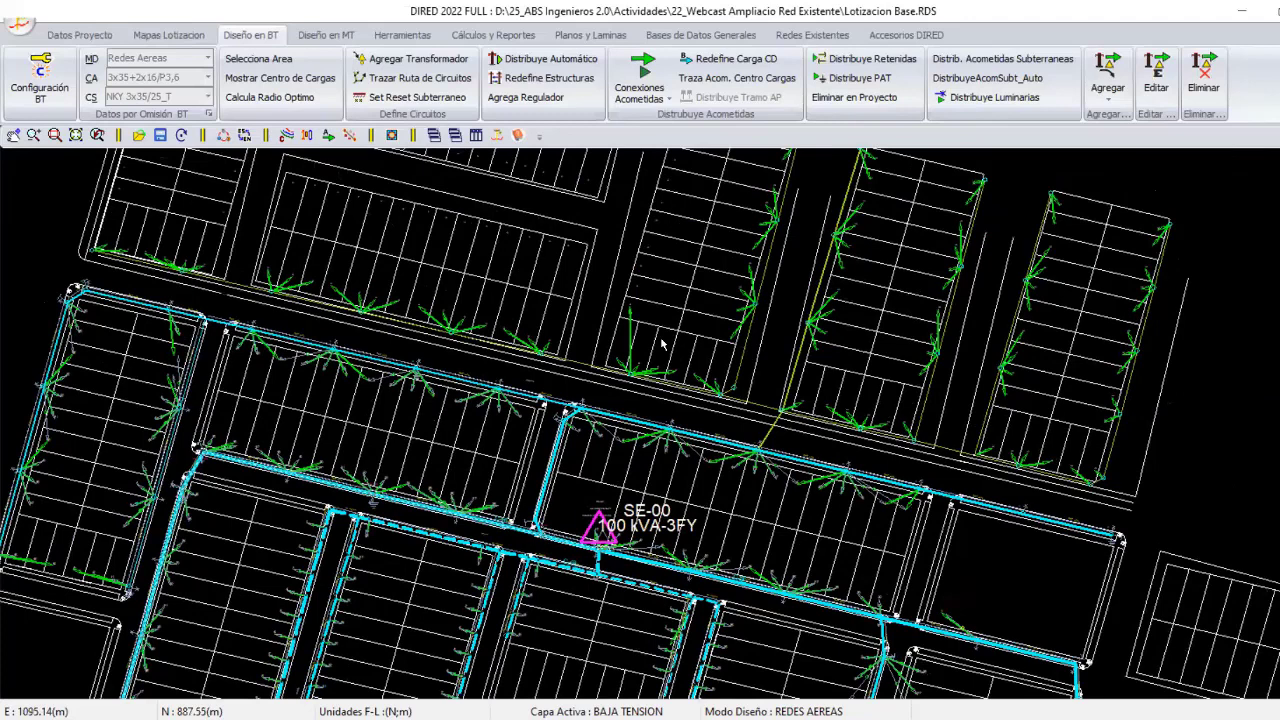
scroll(700, 410, down, 1)
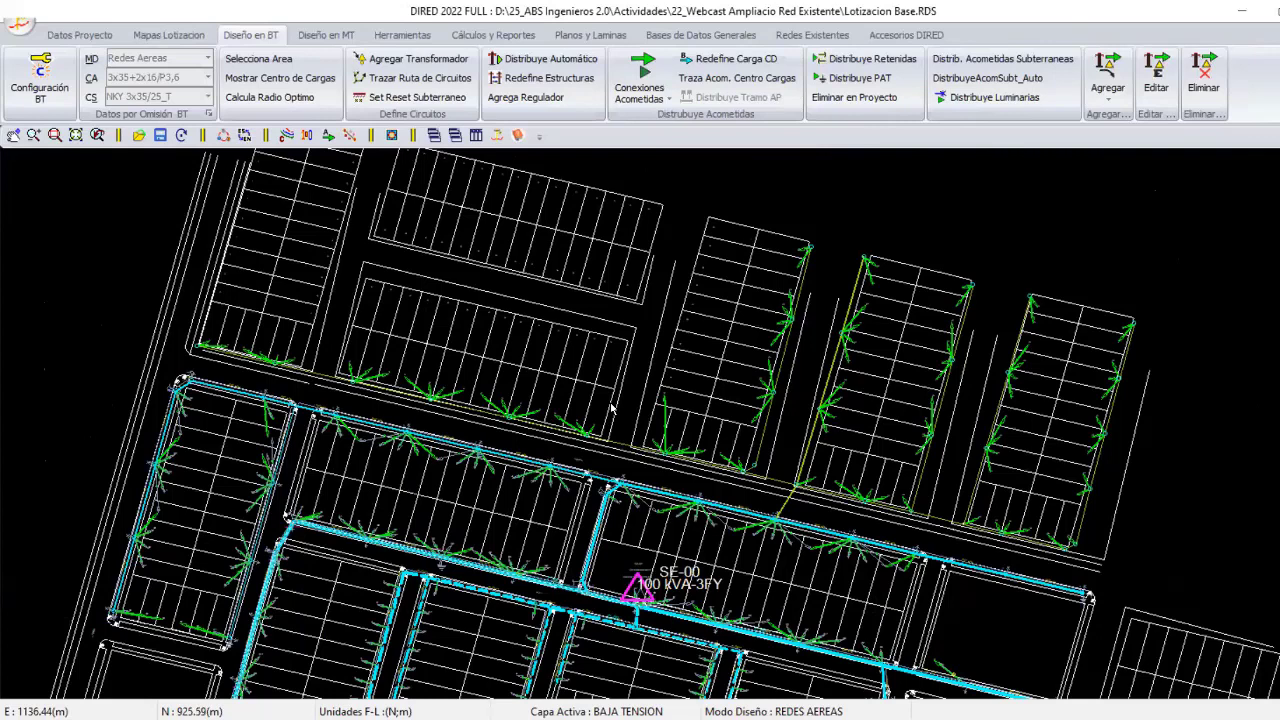
scroll(613, 408, down, 1)
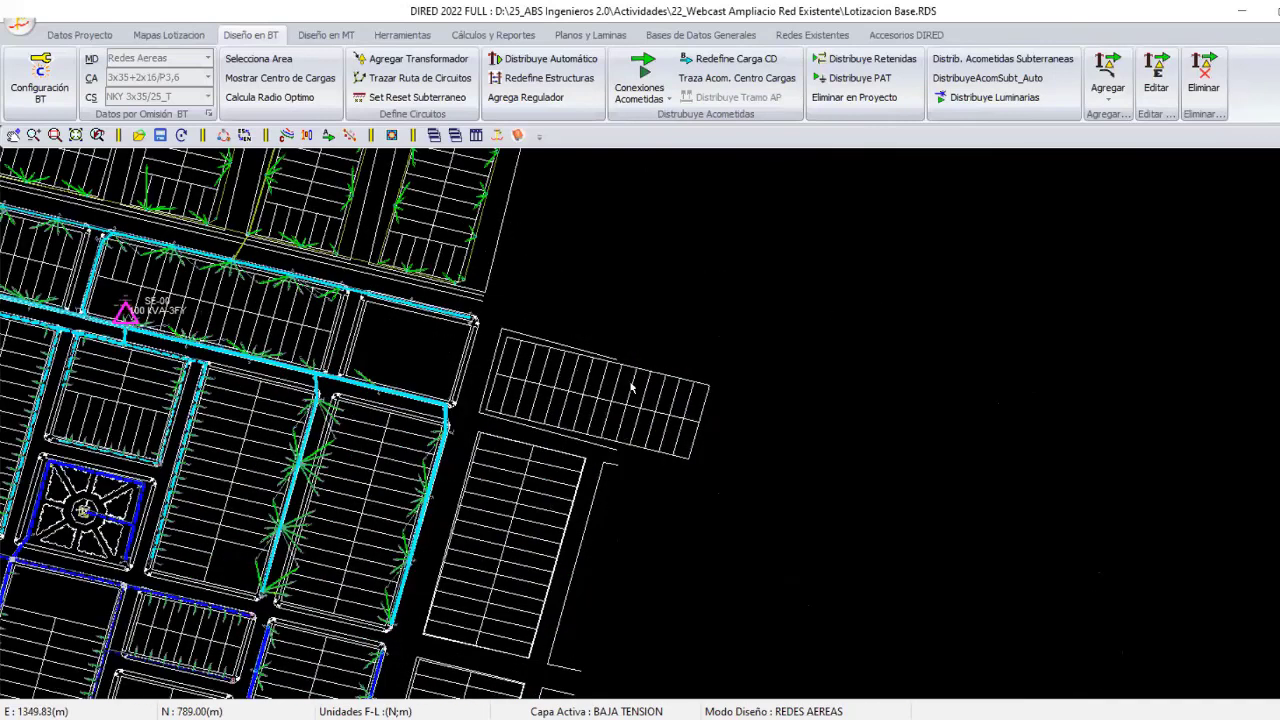
middle_drag(631, 388, 934, 647)
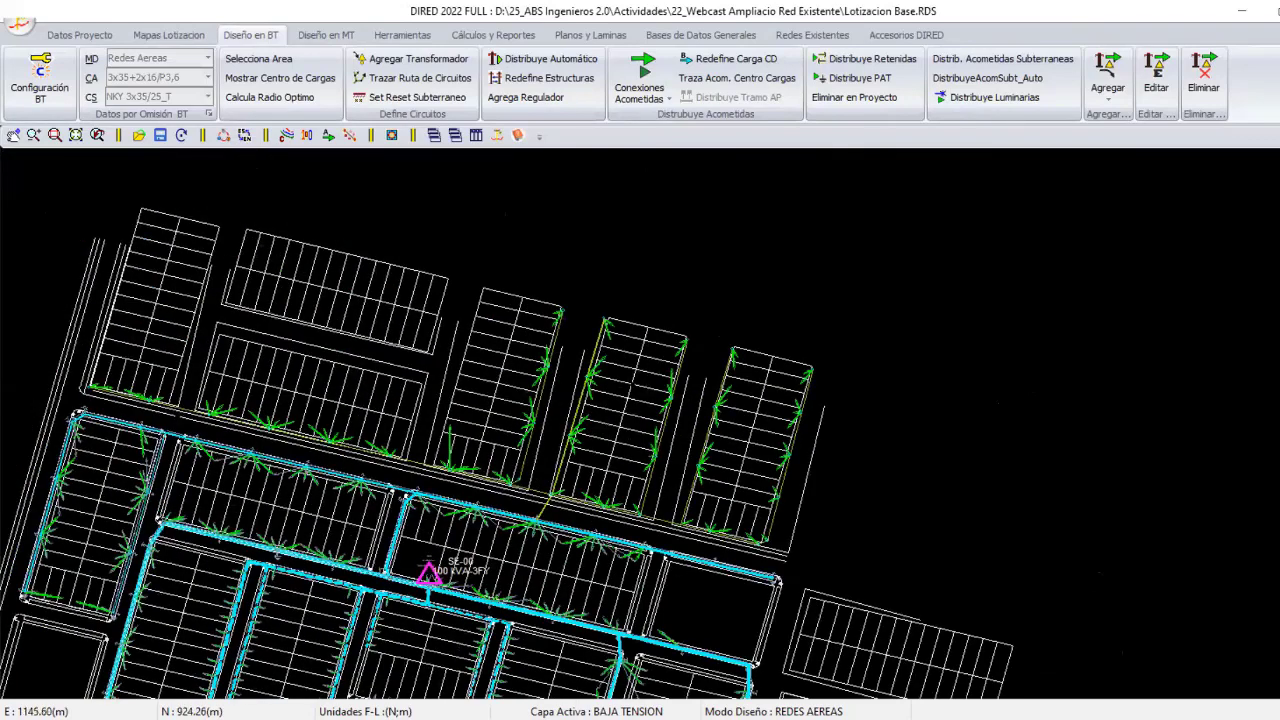
scroll(878, 583, down, 1)
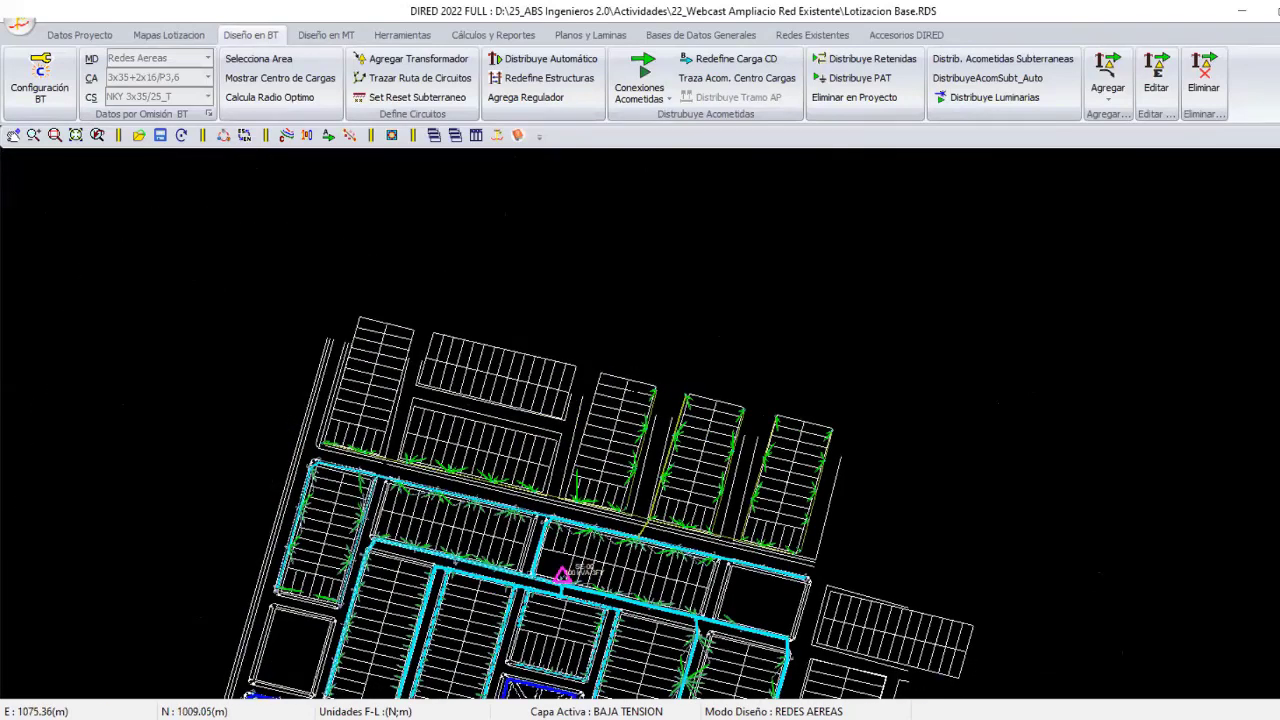
scroll(680, 495, up, 1)
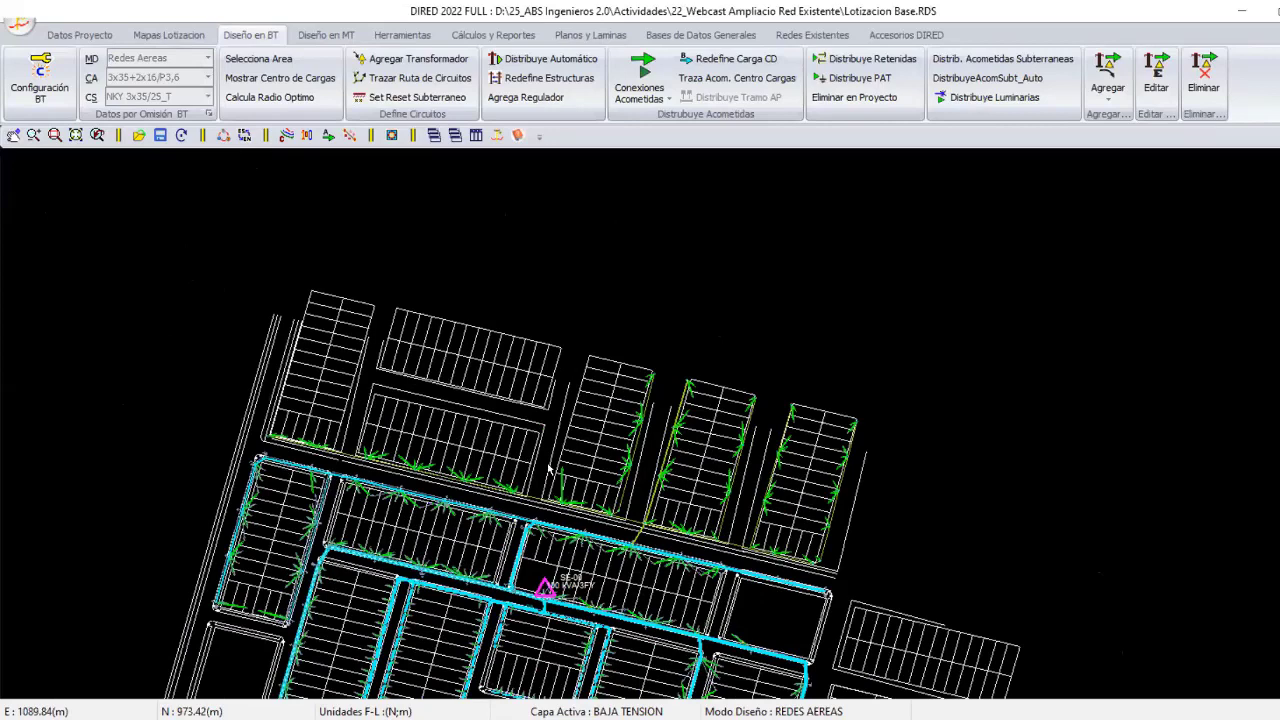
scroll(648, 420, up, 2)
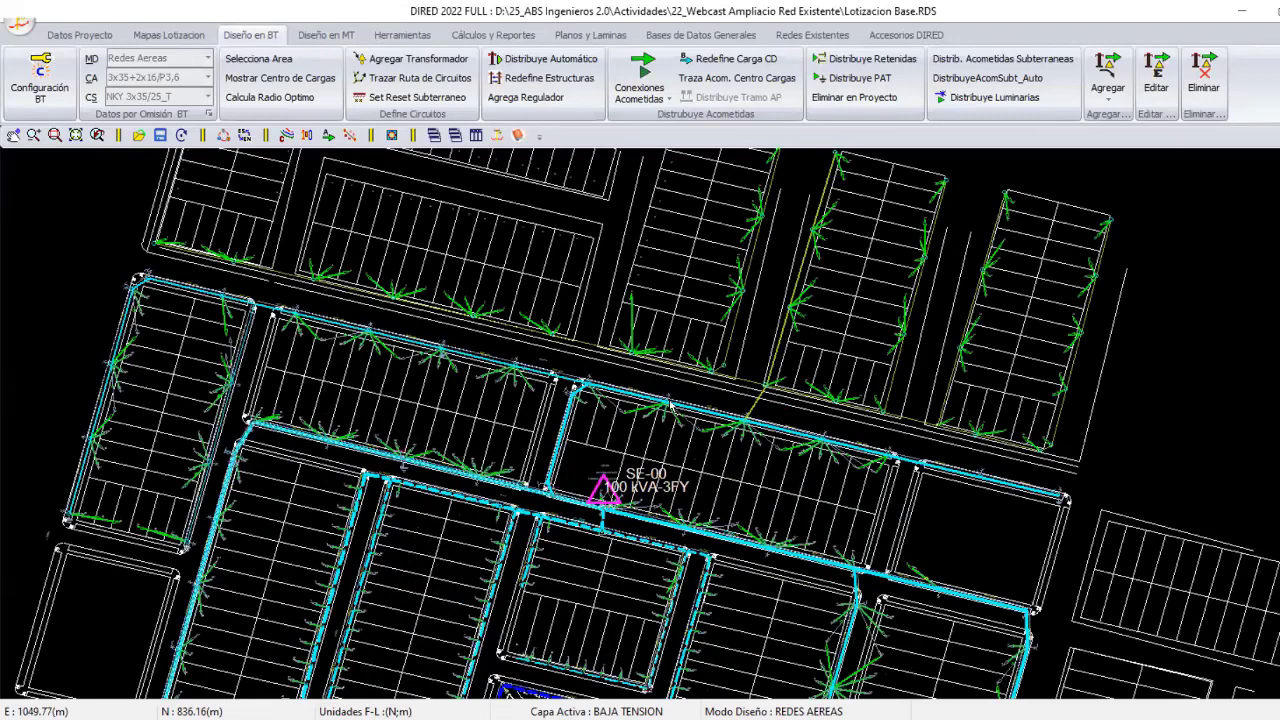
middle_drag(671, 405, 688, 280)
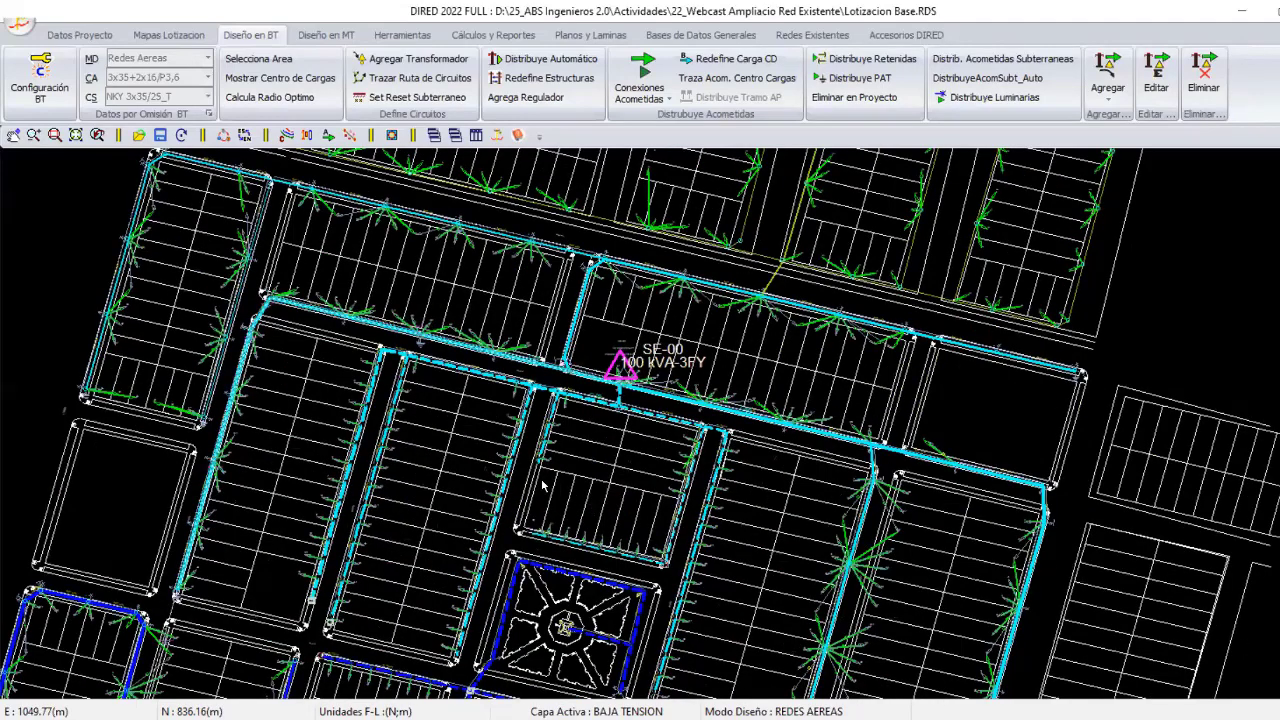
middle_drag(543, 486, 413, 700)
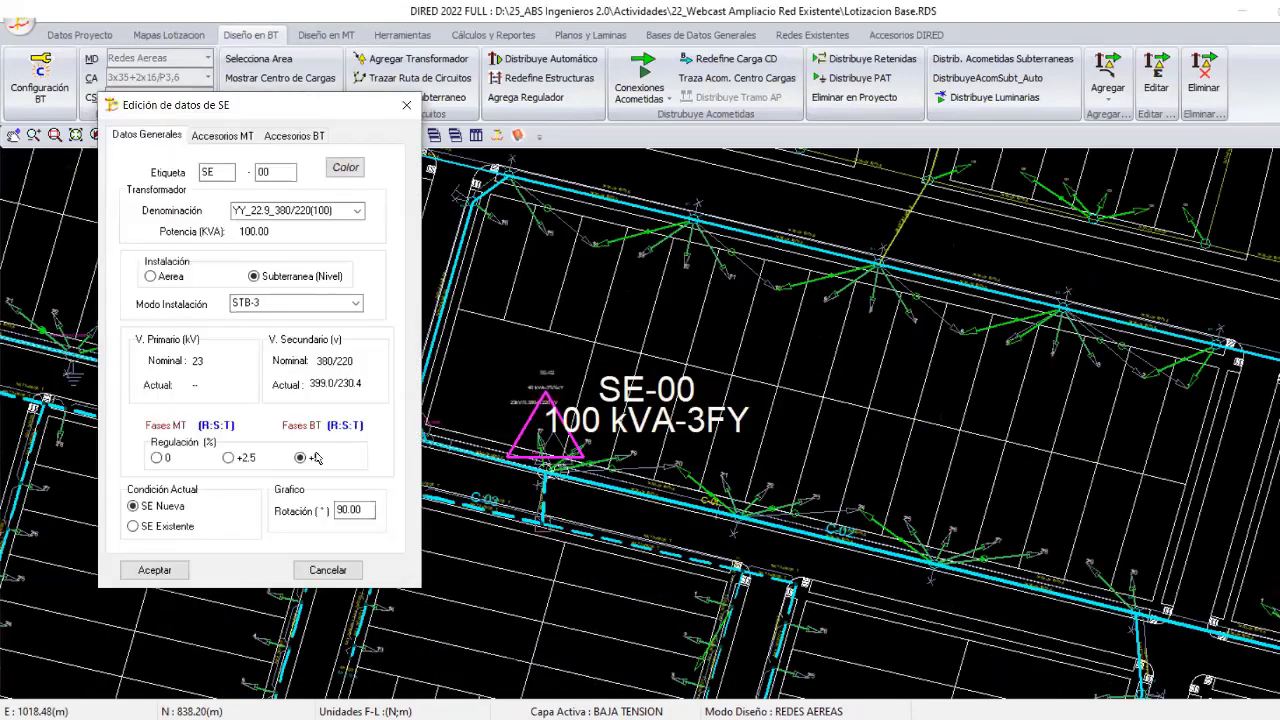
click(155, 569)
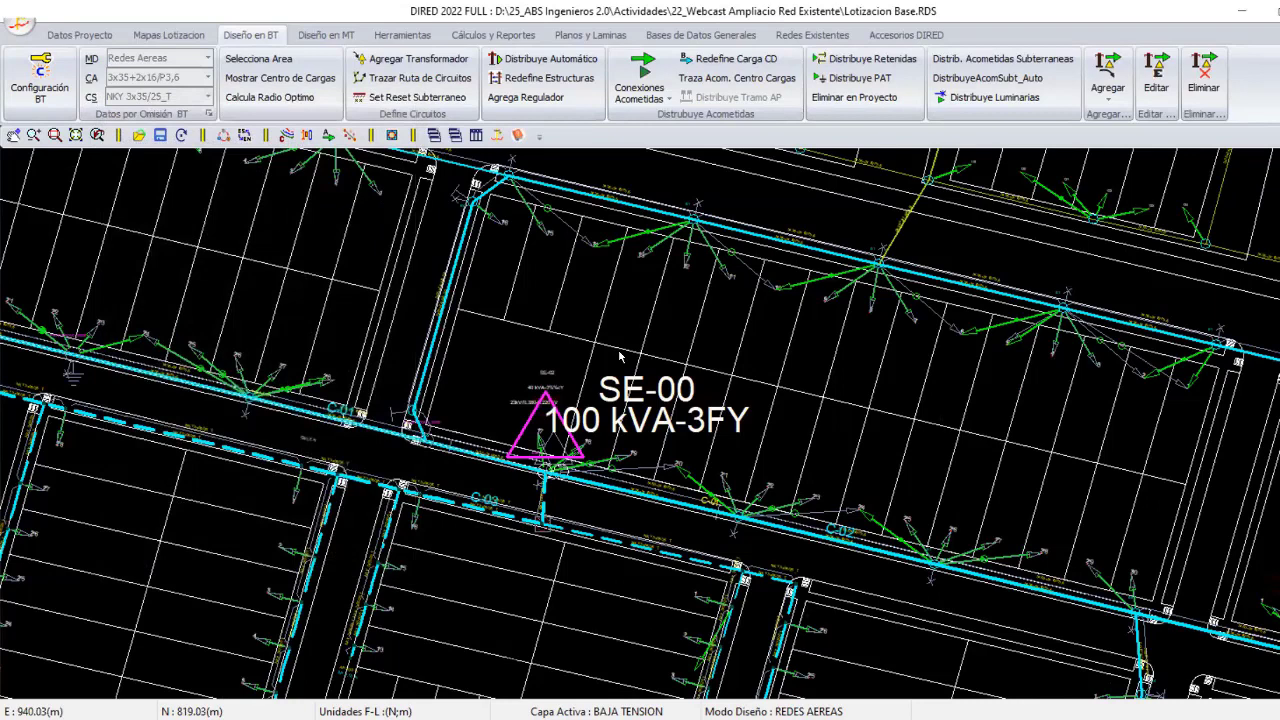
scroll(678, 495, down, 1)
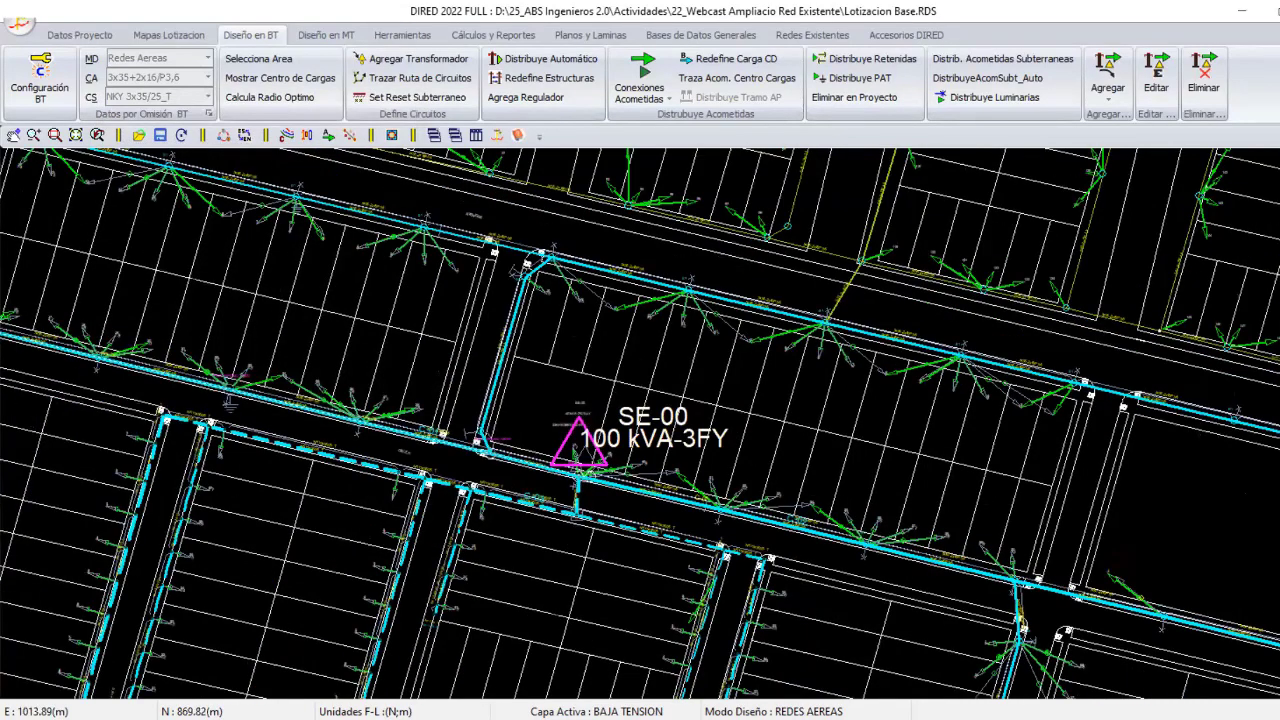
scroll(610, 471, down, 1)
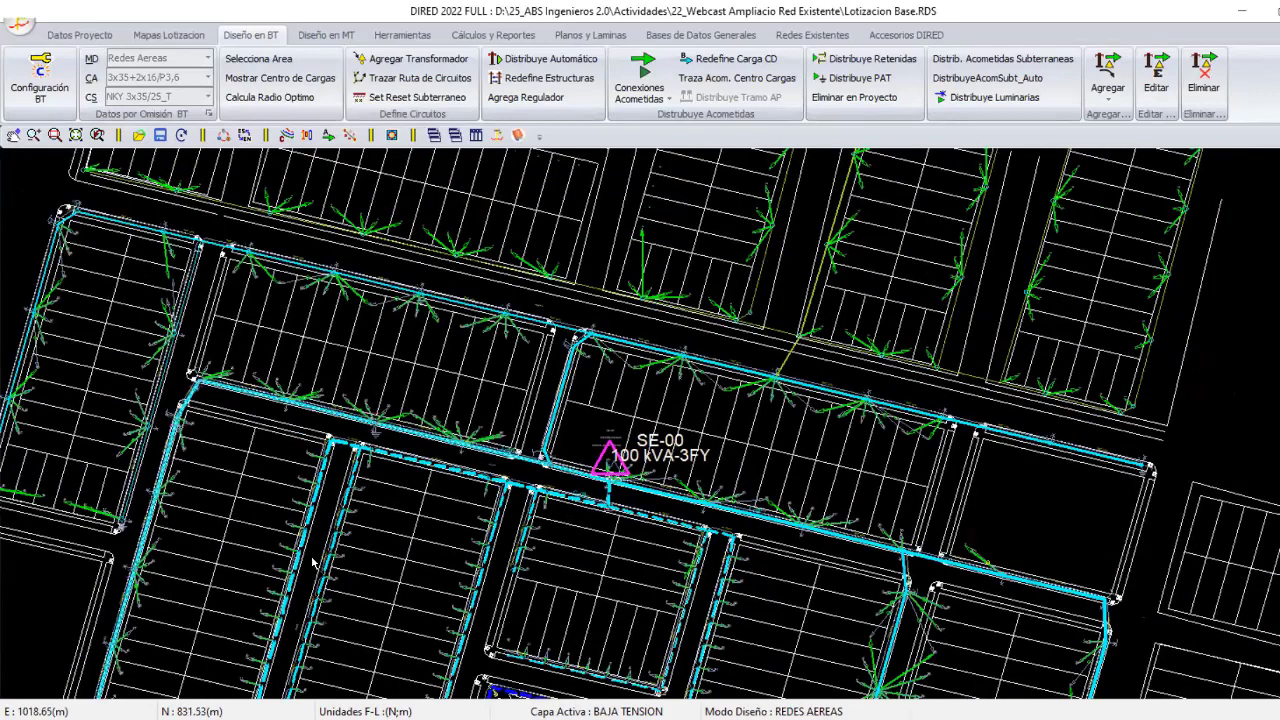
double_click(608, 458)
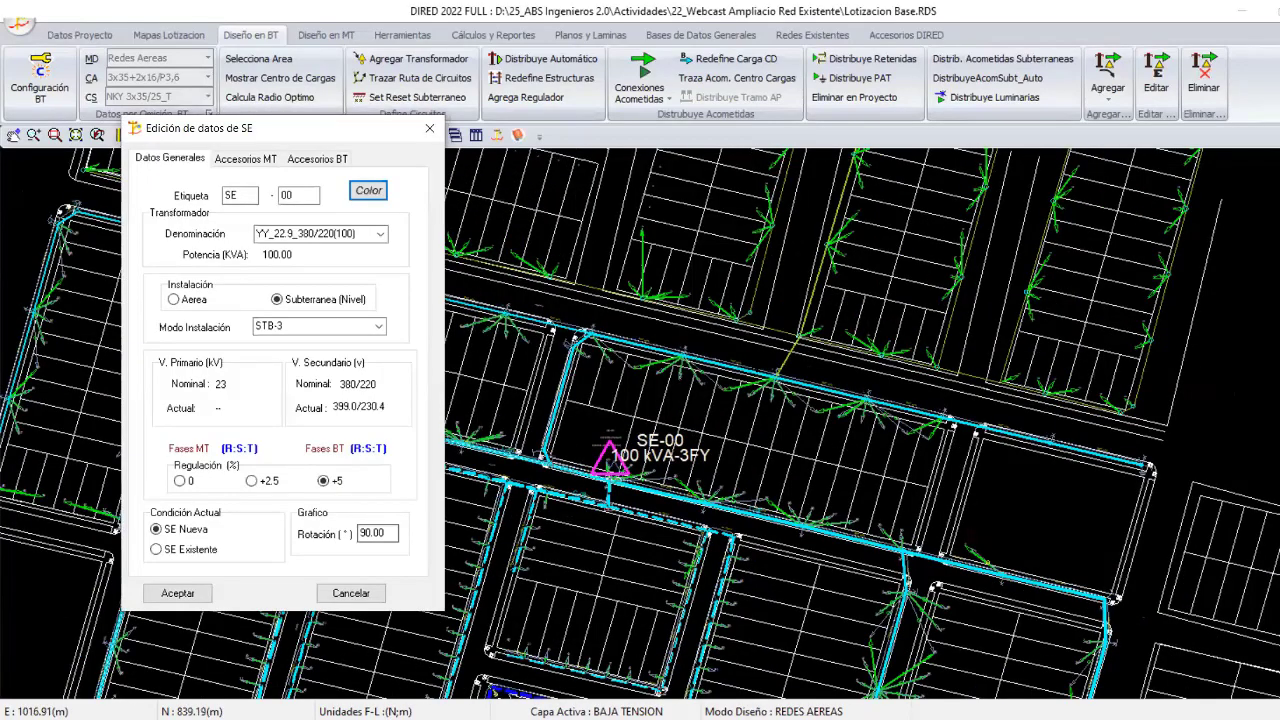
key(Return)
scroll(661, 481, down, 1)
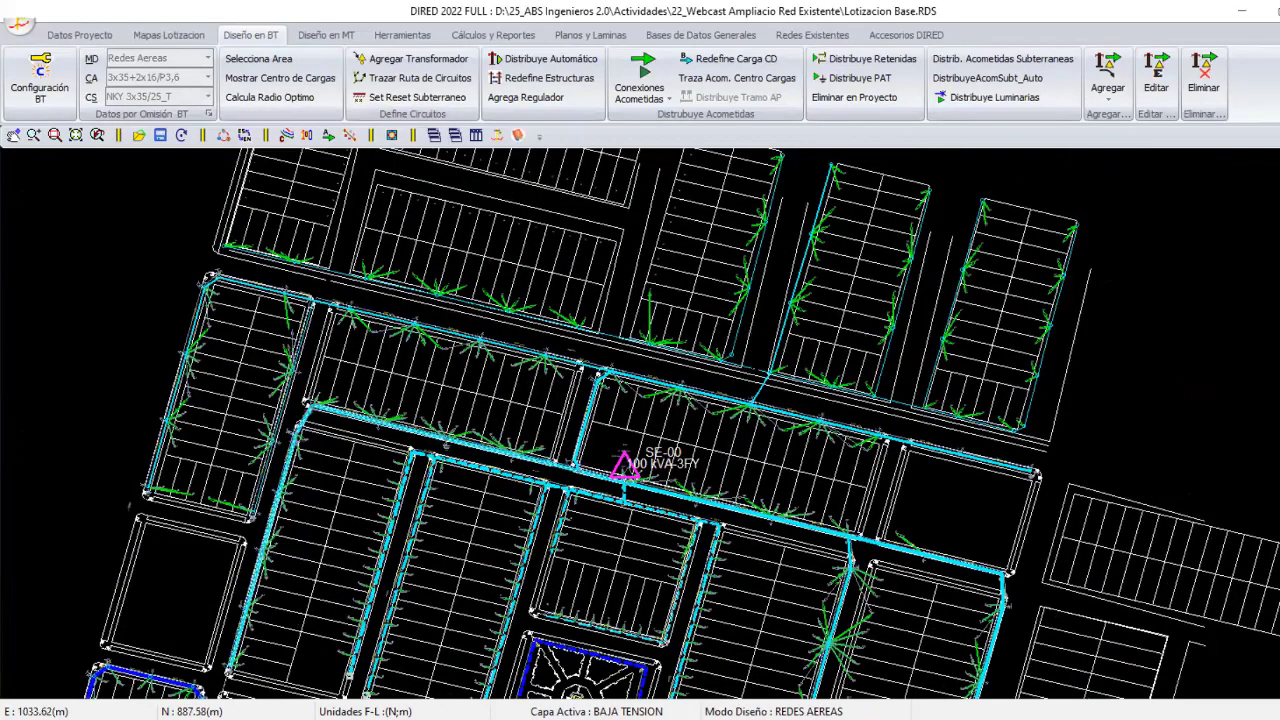
scroll(665, 495, down, 1)
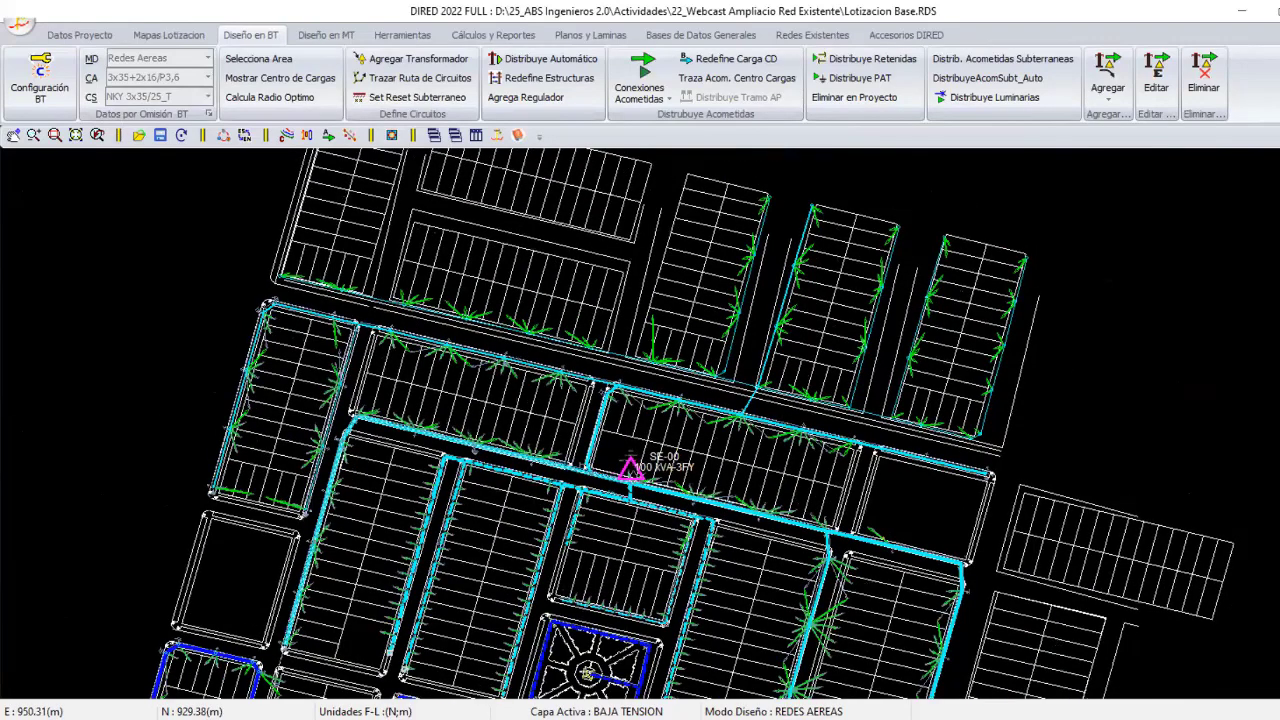
scroll(676, 486, up, 1)
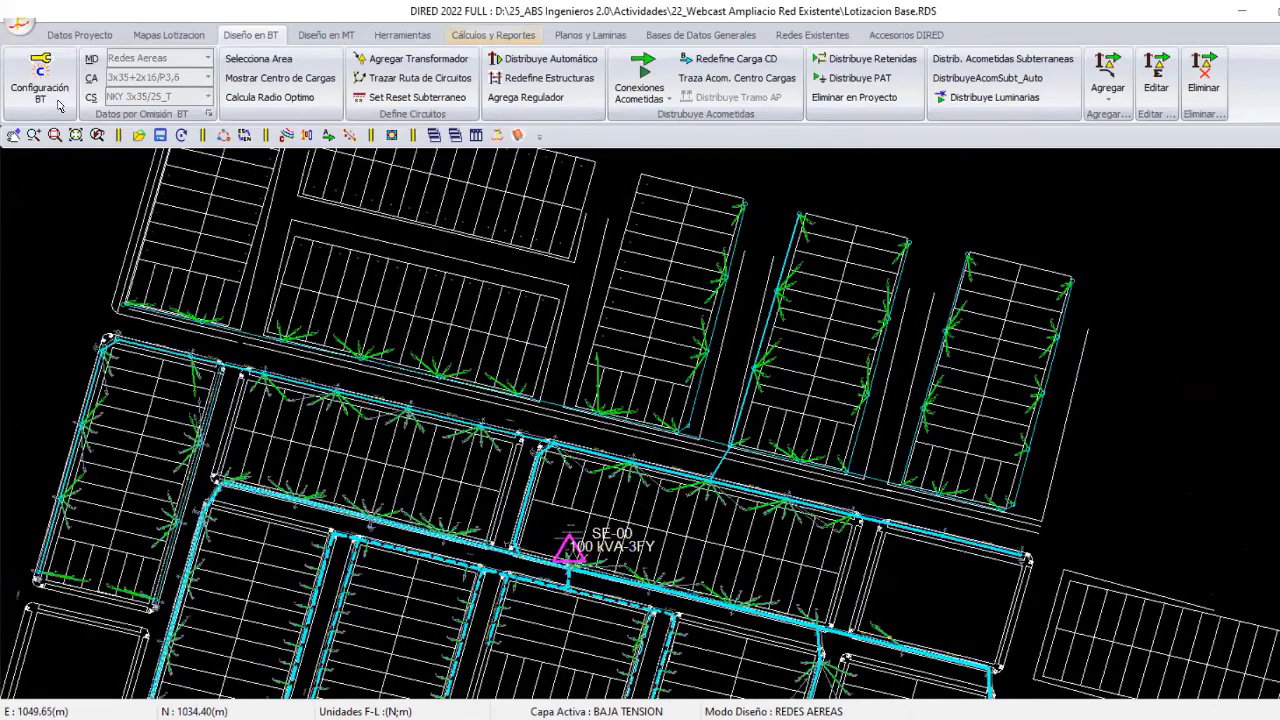
Review Estado de Trafos, noting SE-00 at 141.1 of 100 kVA, then close the list.
click(491, 36)
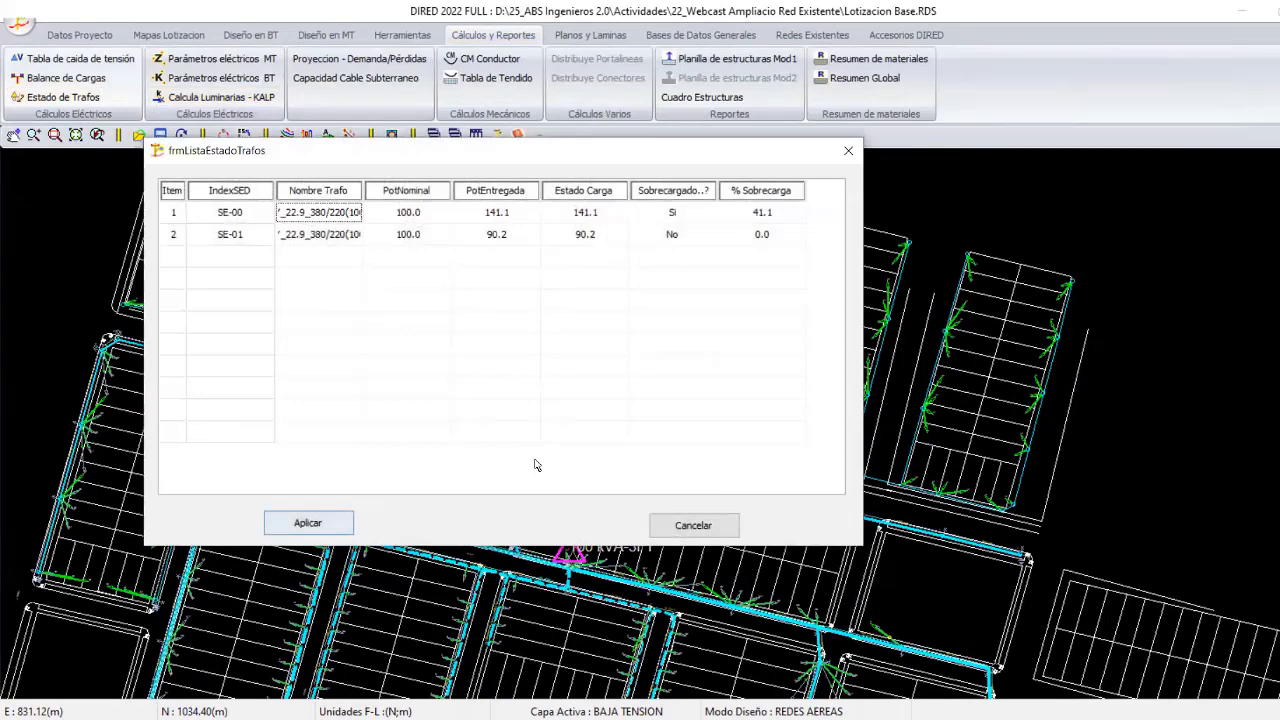
click(308, 523)
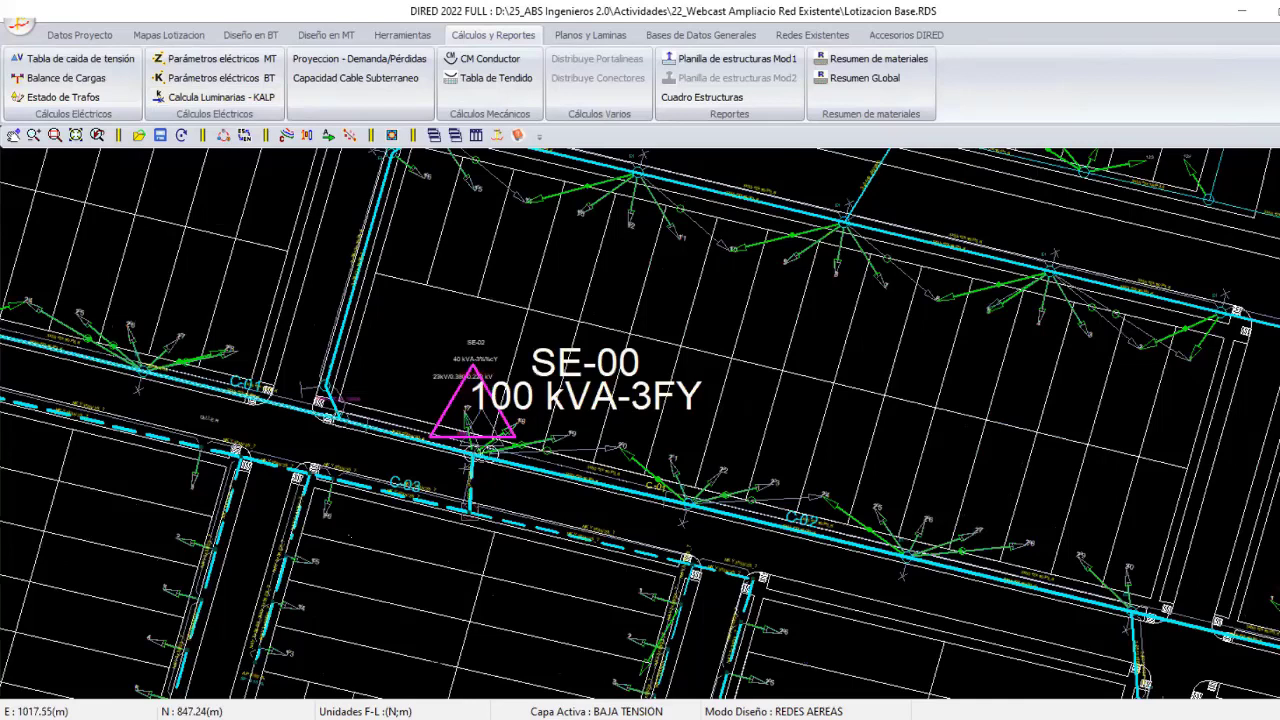
scroll(648, 245, down, 2)
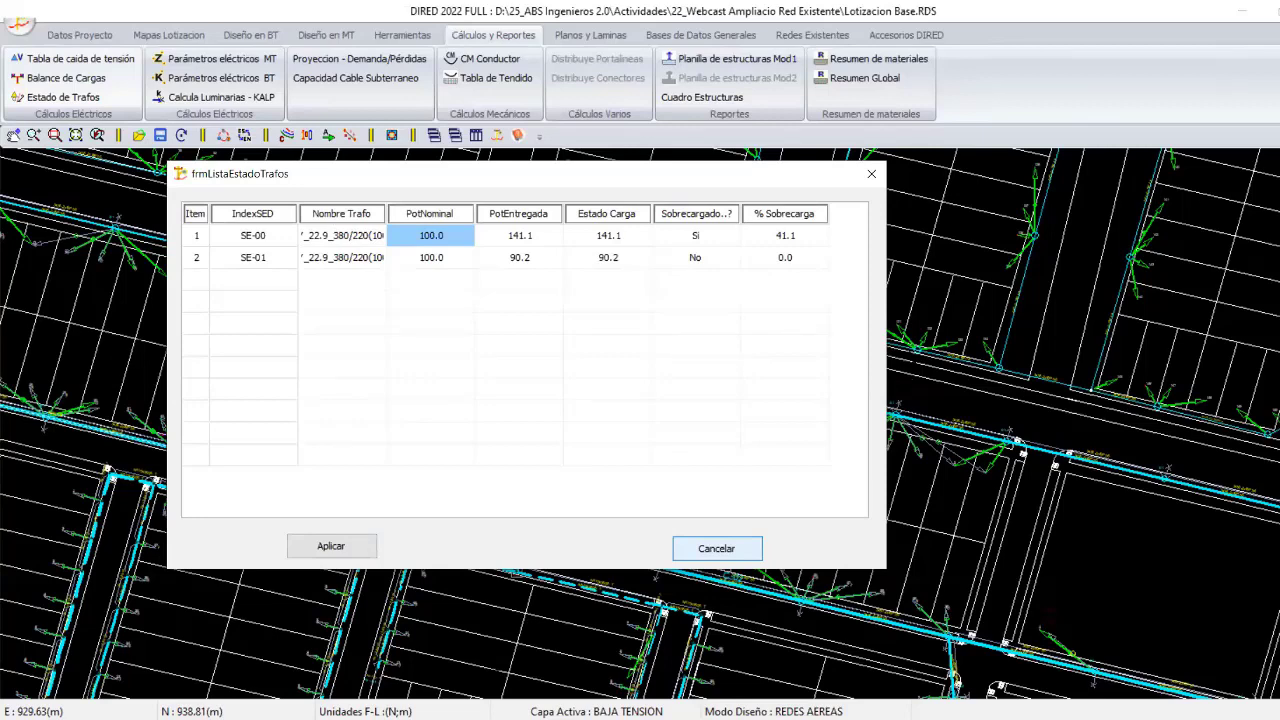
key(Return)
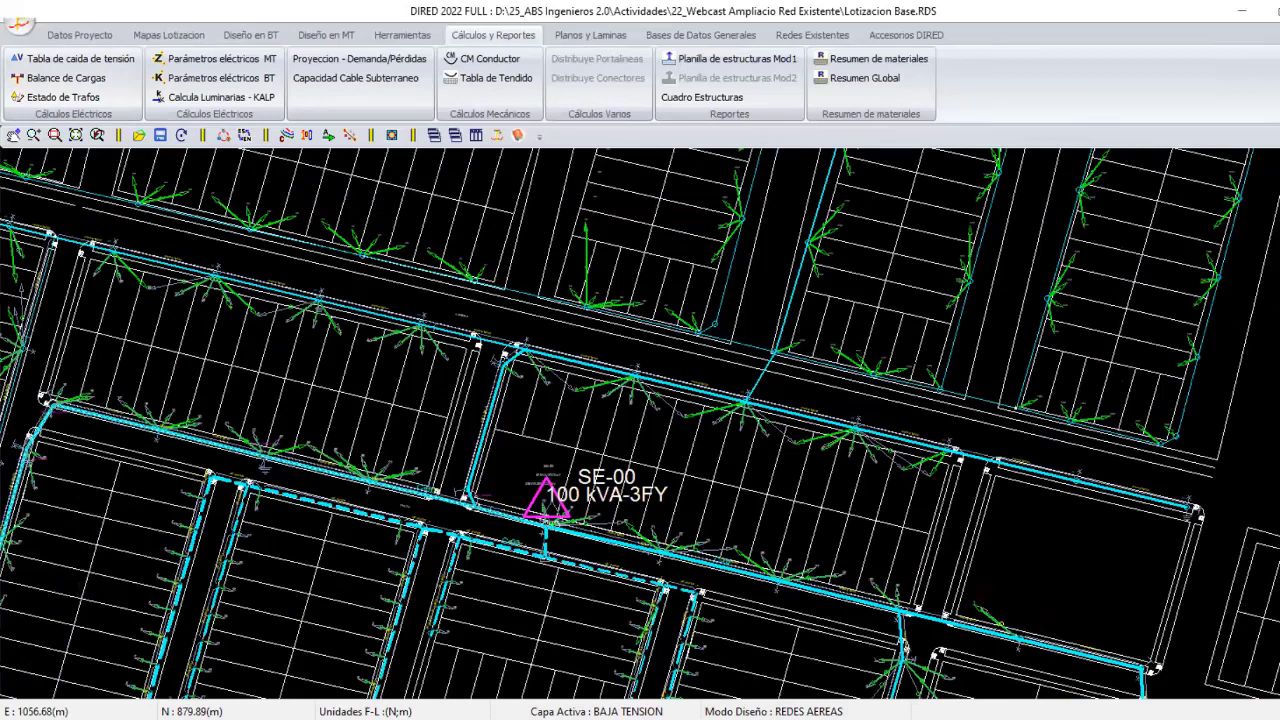
scroll(531, 473, up, 1)
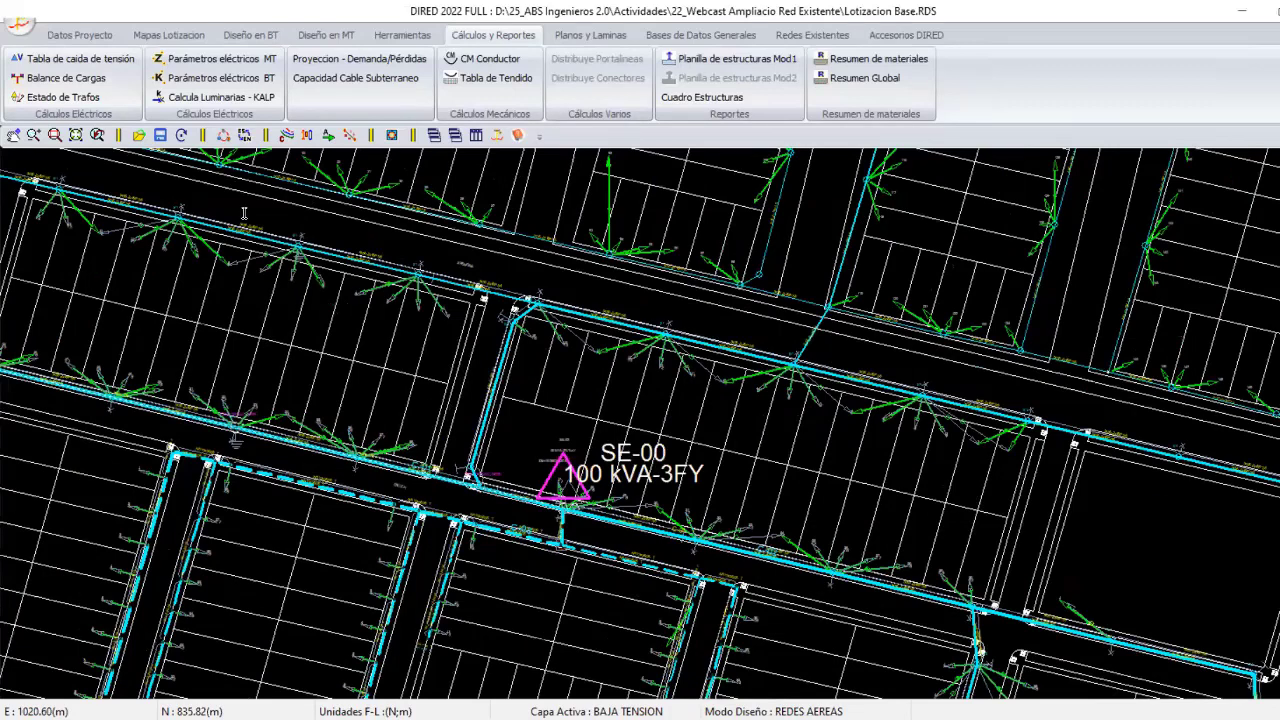
scroll(243, 213, up, 1)
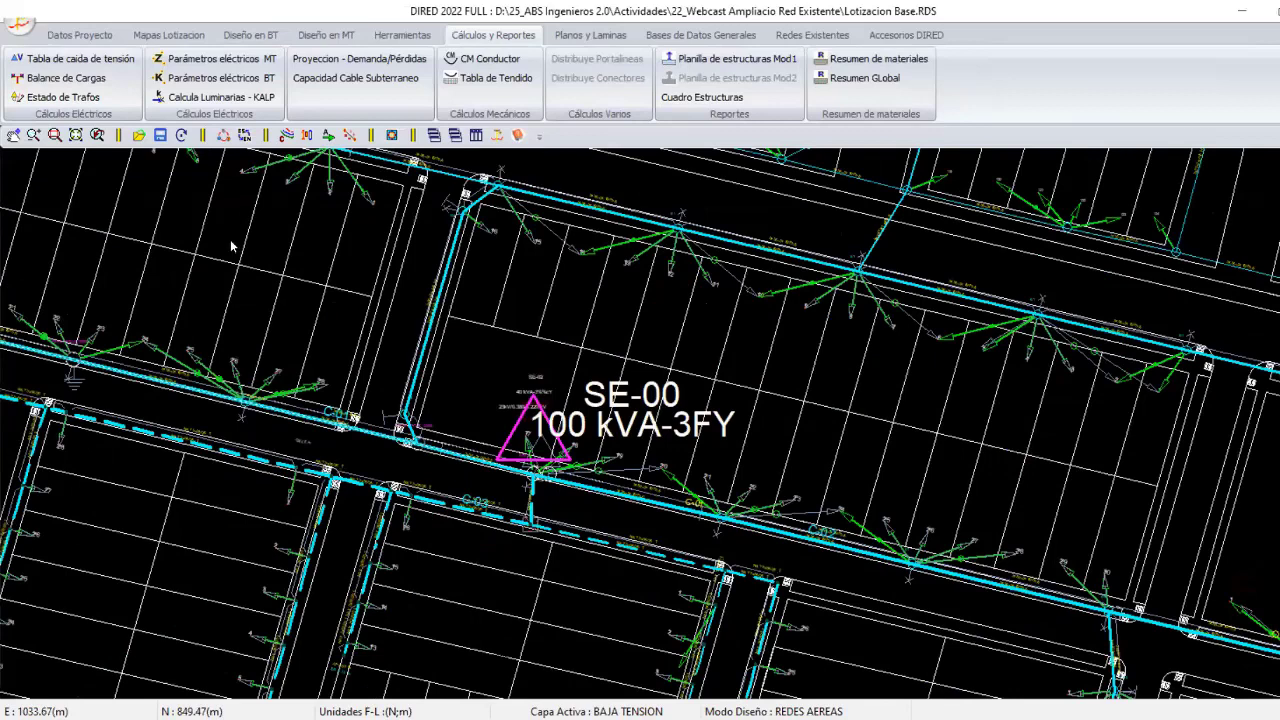
Set SE-00's Denominación to YY_22.9_380/220(160) and accept.
double_click(533, 440)
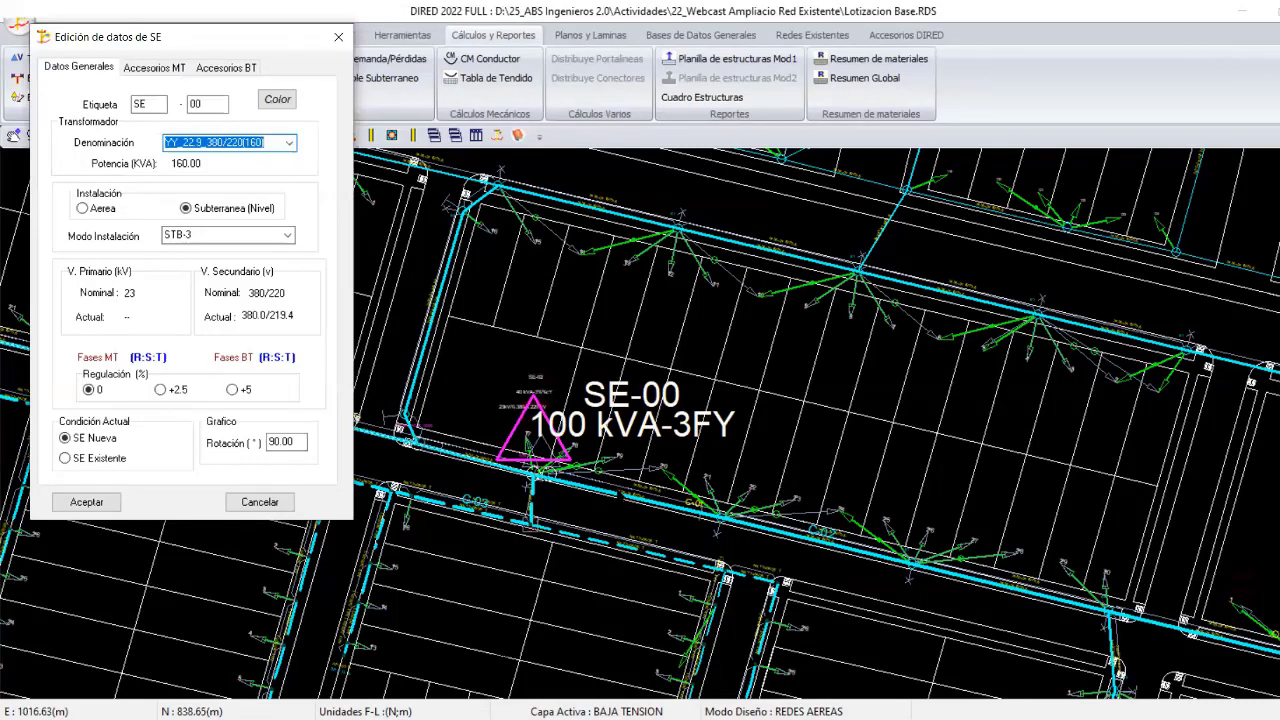
key(Return)
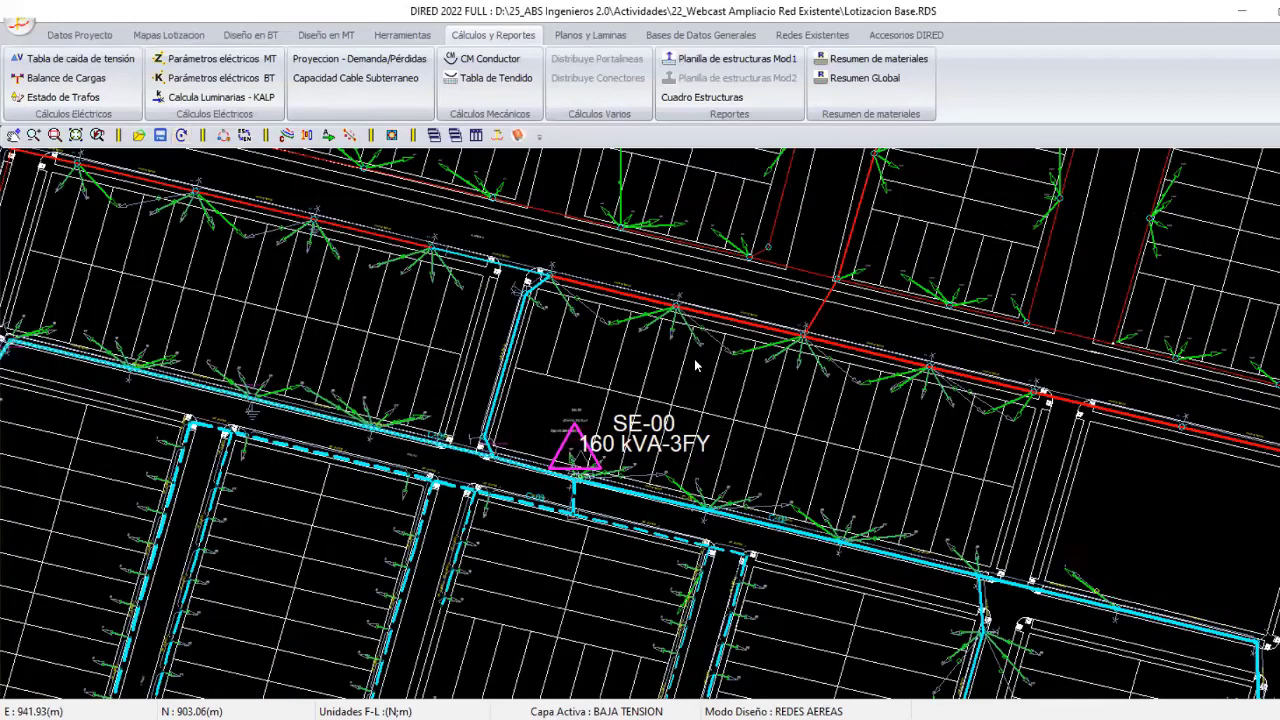
scroll(694, 365, down, 1)
scroll(657, 440, down, 2)
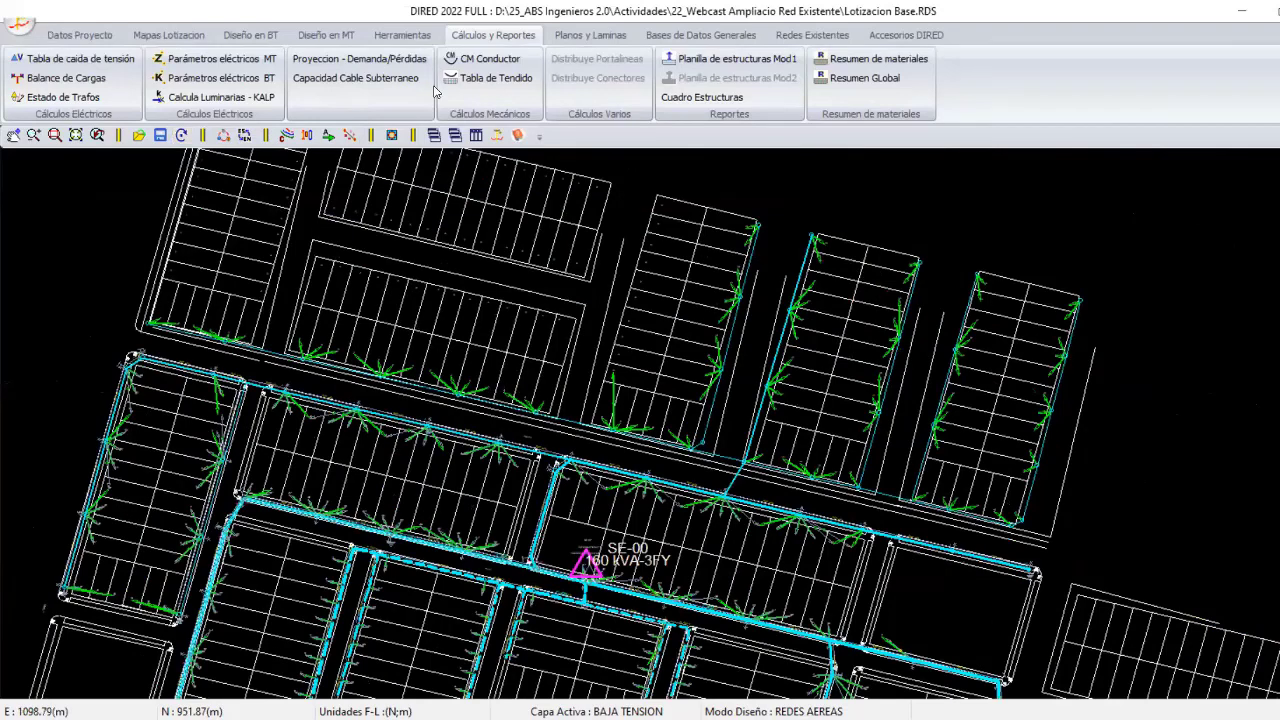
scroll(355, 79, up, 1)
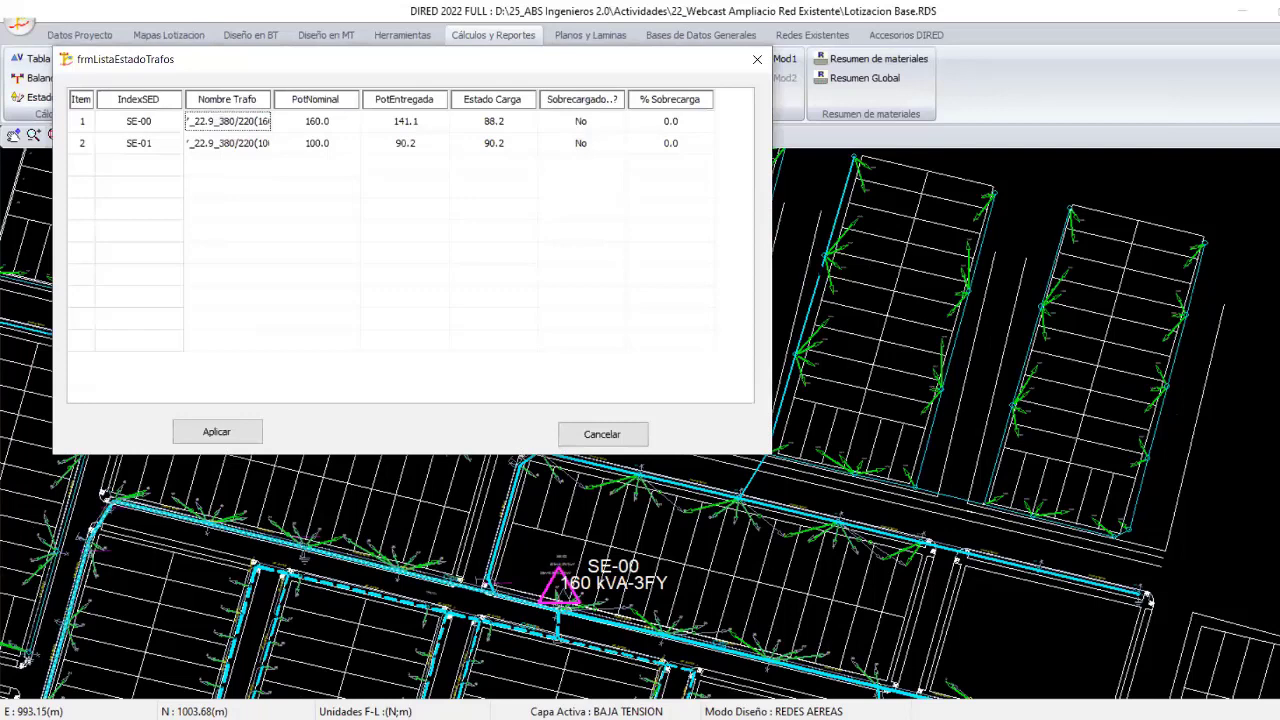
key(Escape)
scroll(377, 218, up, 5)
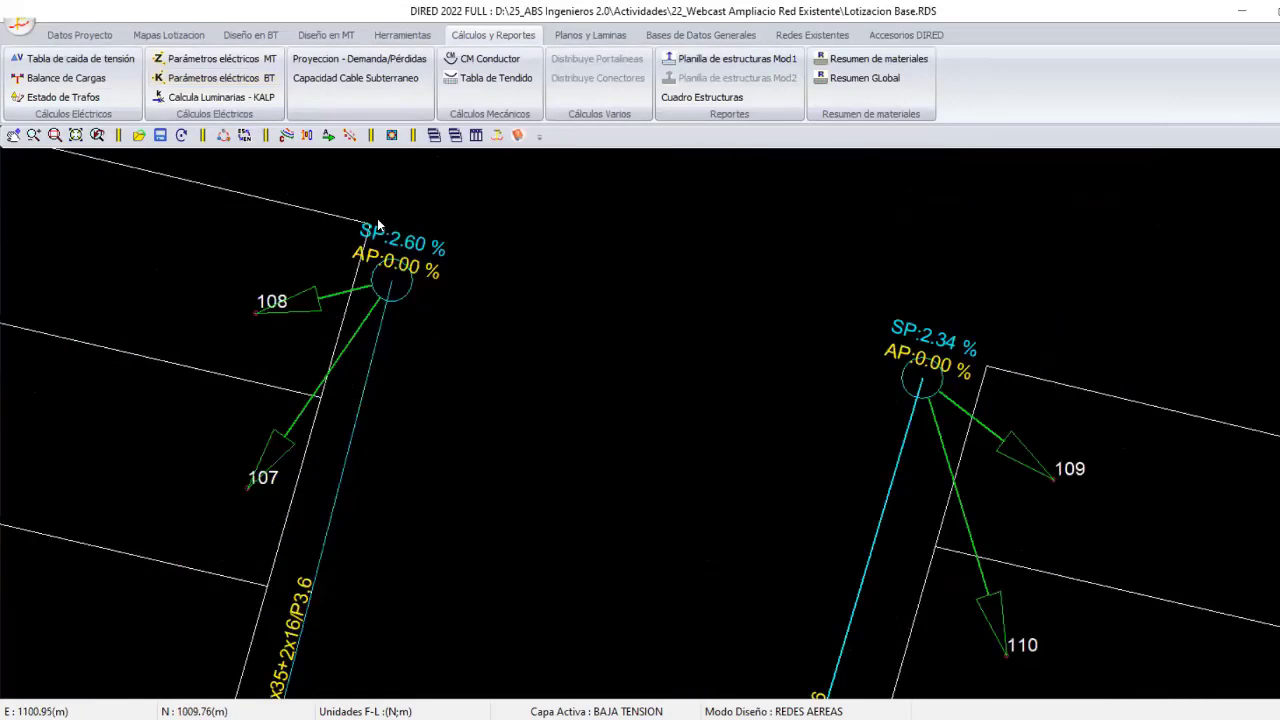
scroll(619, 390, down, 3)
scroll(738, 286, up, 2)
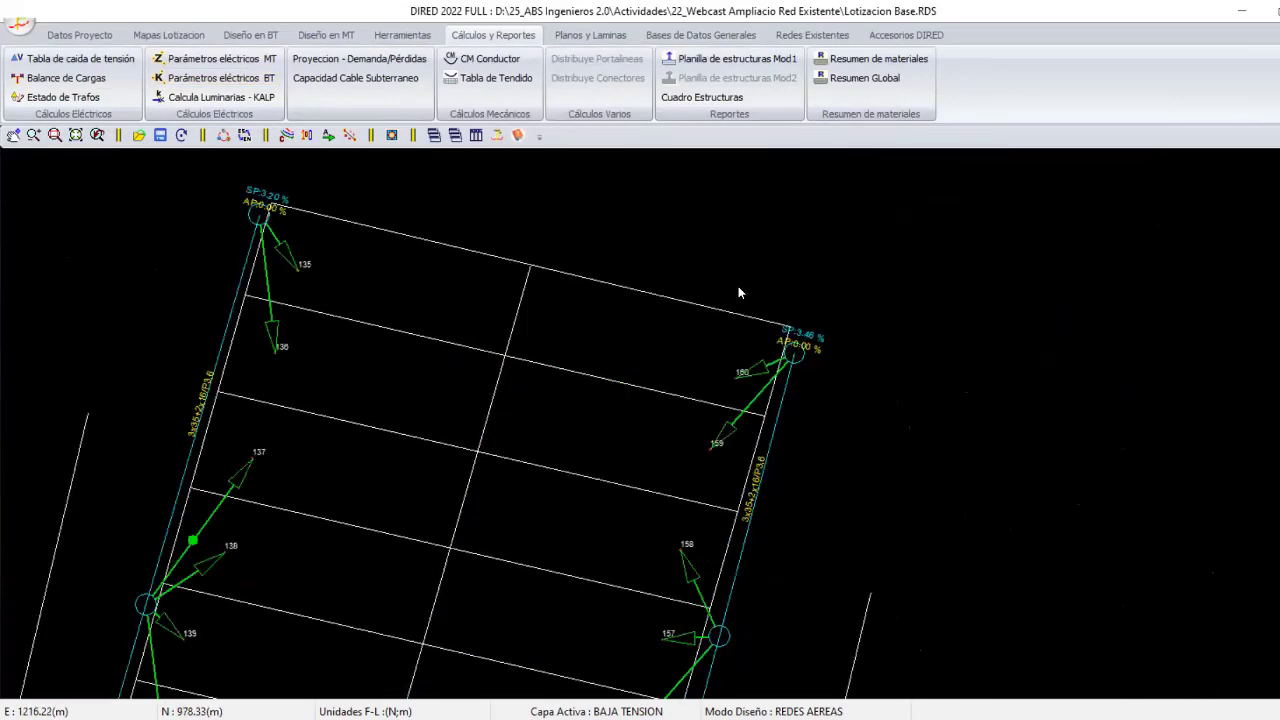
scroll(738, 286, up, 2)
scroll(730, 280, up, 1)
scroll(673, 490, down, 1)
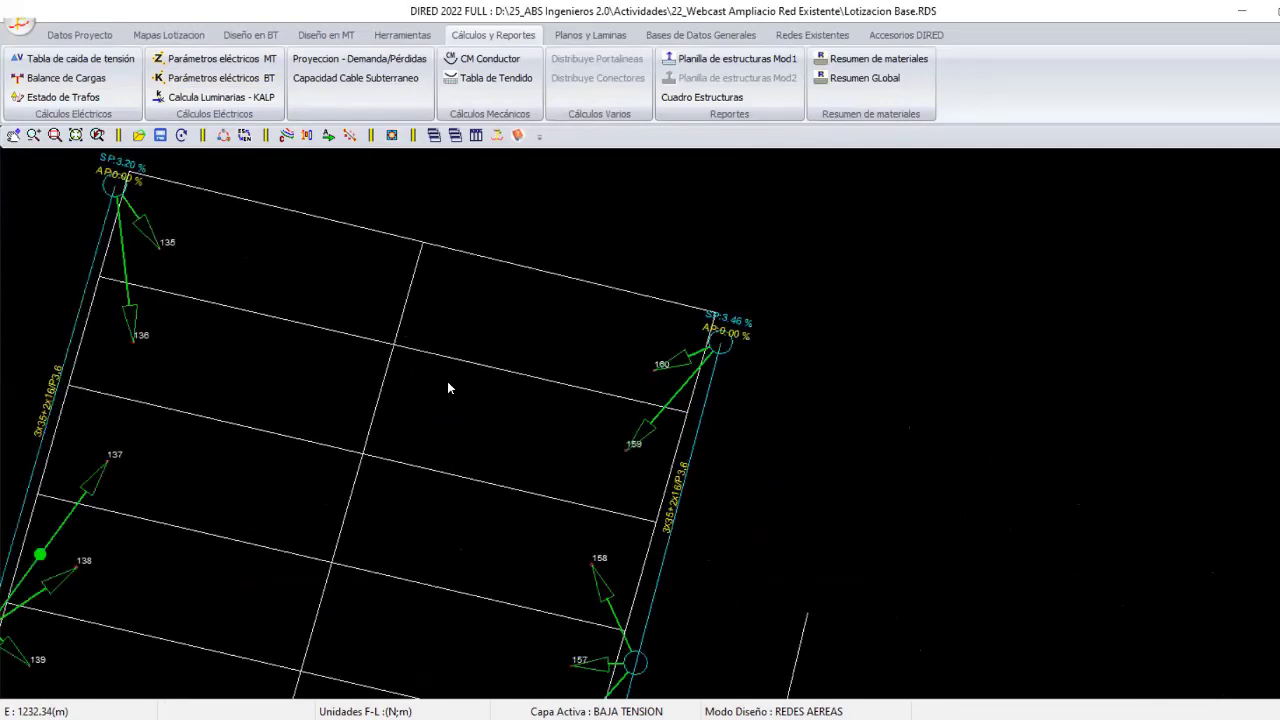
scroll(448, 387, down, 3)
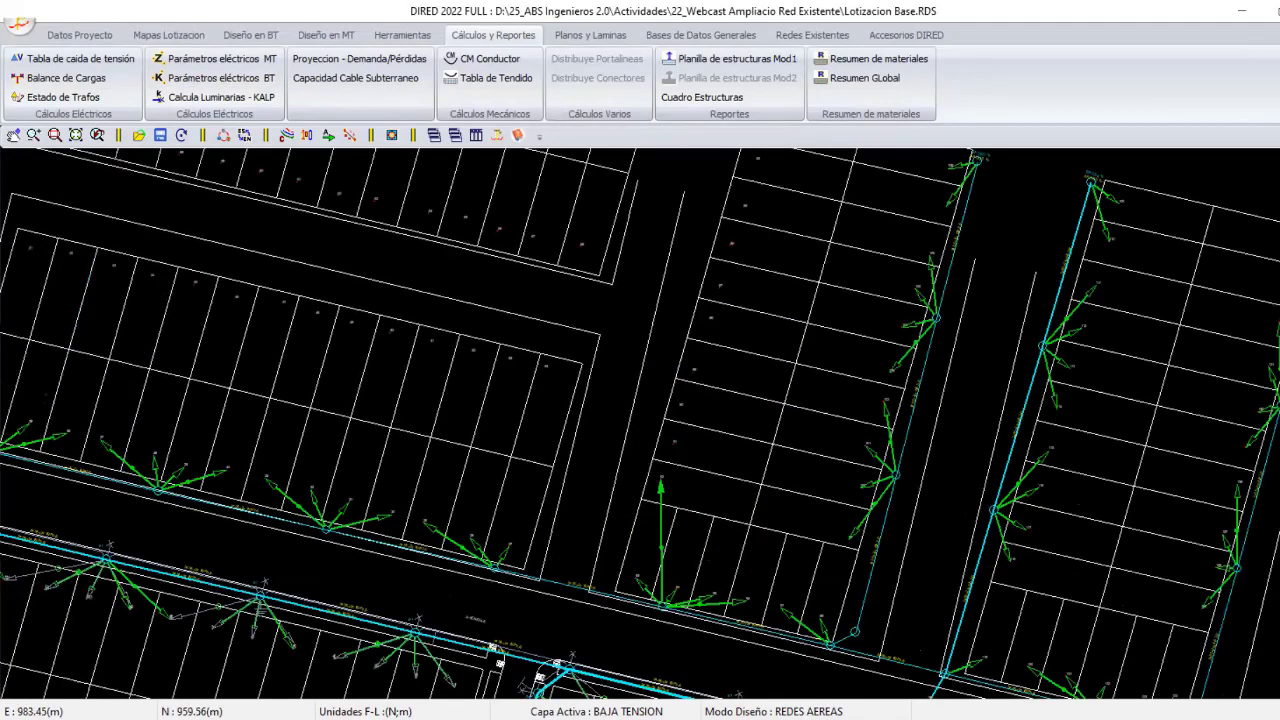
middle_drag(447, 381, 830, 440)
scroll(604, 332, up, 2)
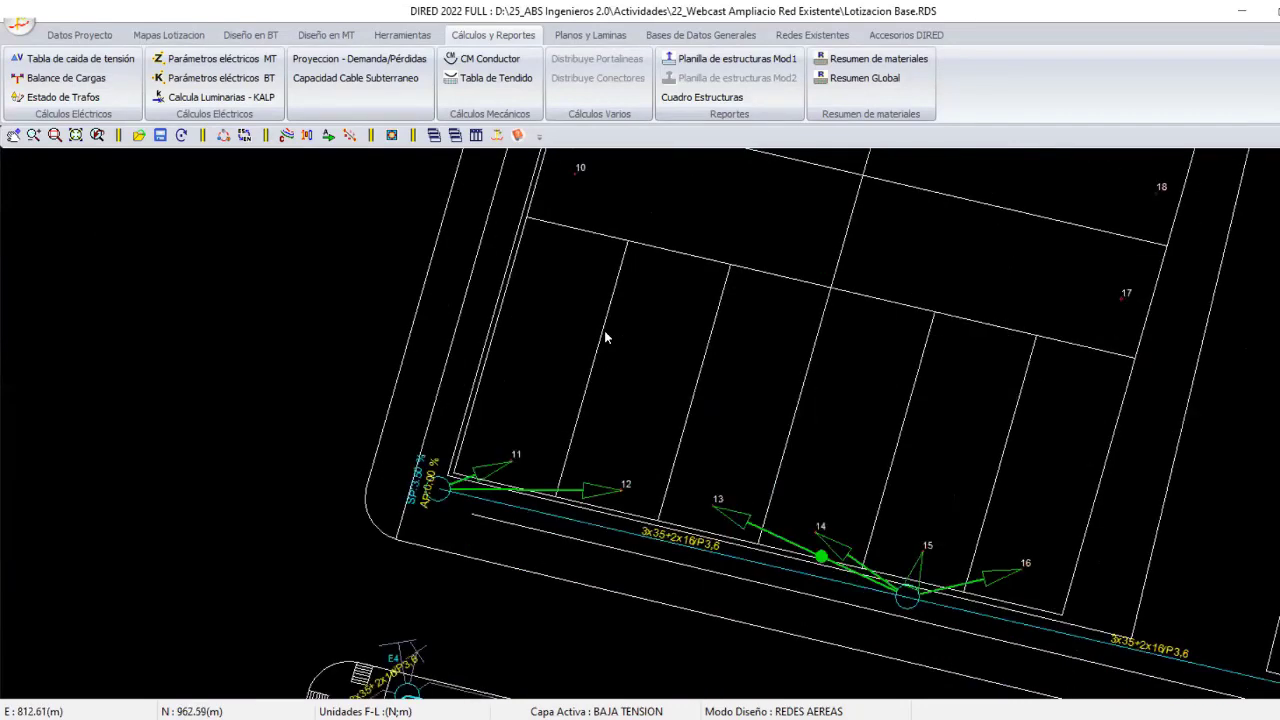
scroll(605, 331, down, 3)
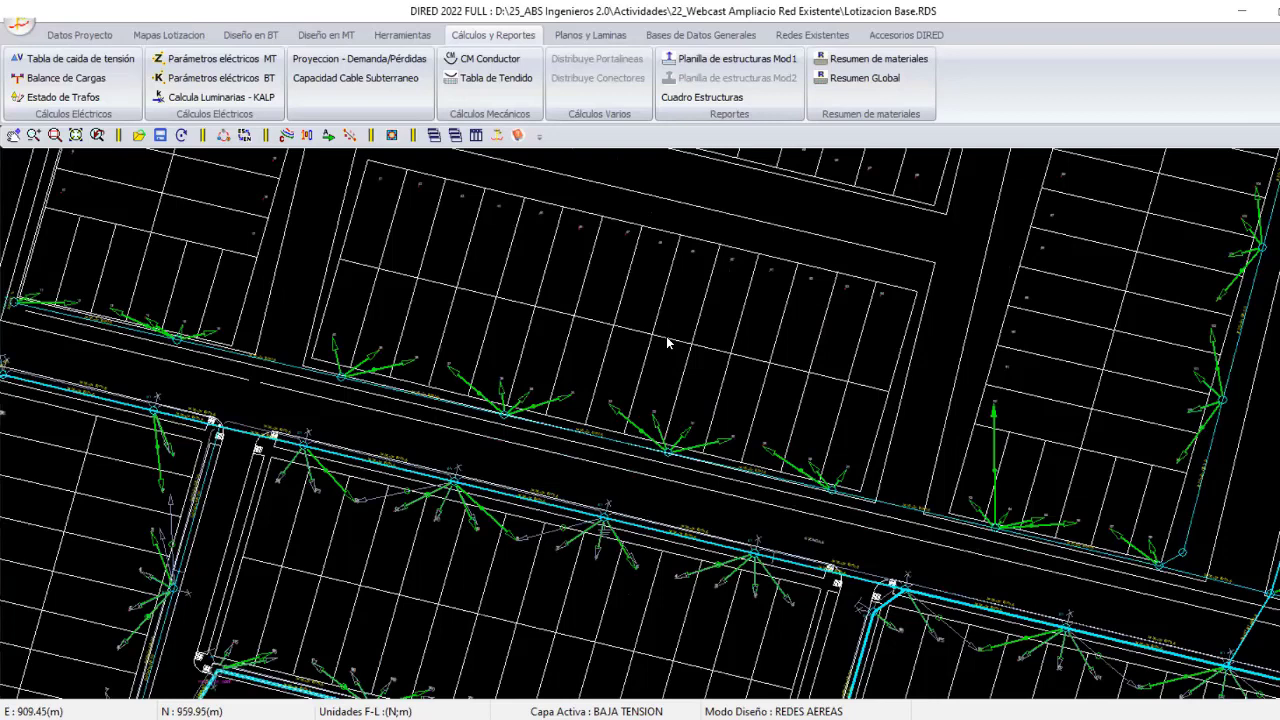
scroll(666, 341, up, 1)
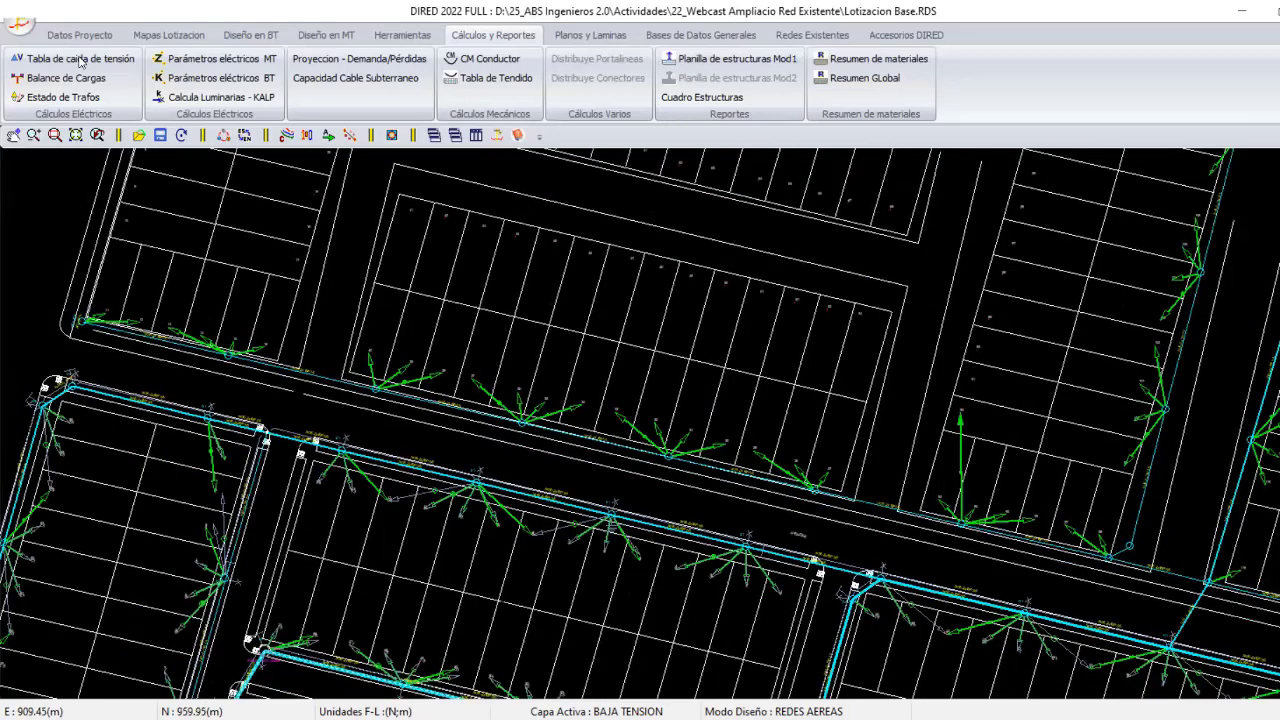
click(80, 62)
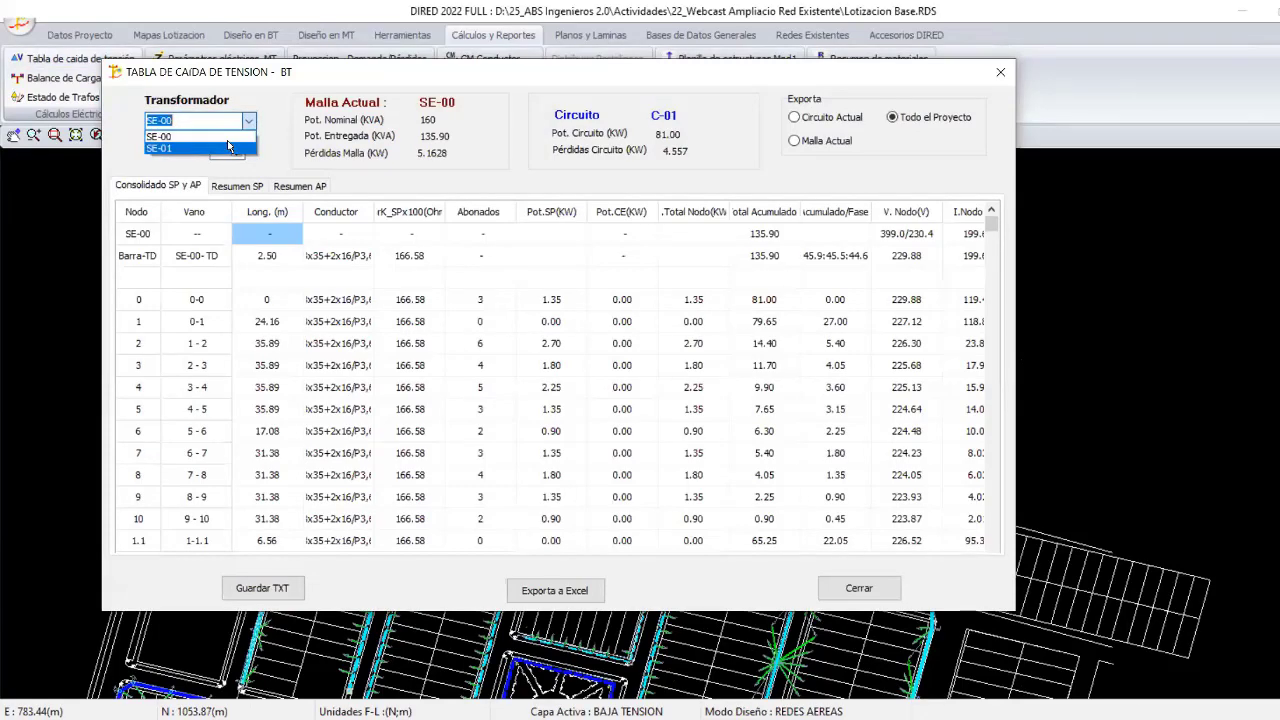
click(228, 146)
click(235, 146)
click(235, 146)
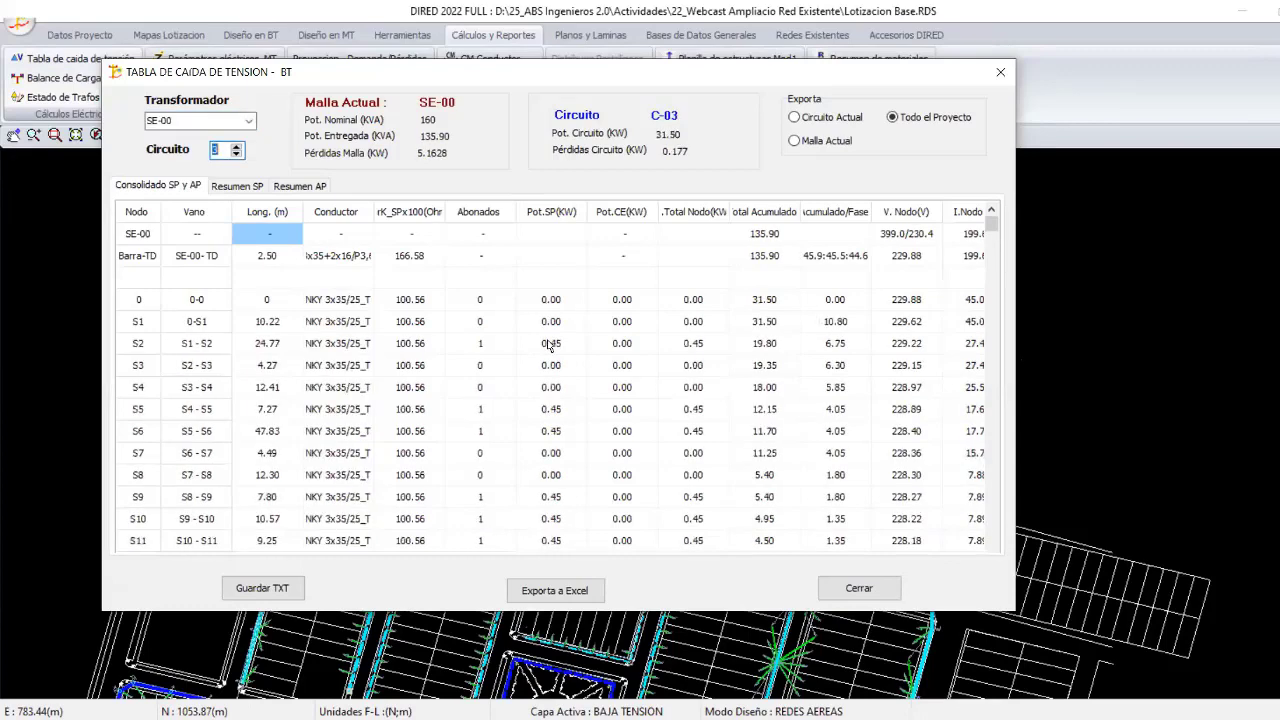
key(Down)
key(Down)
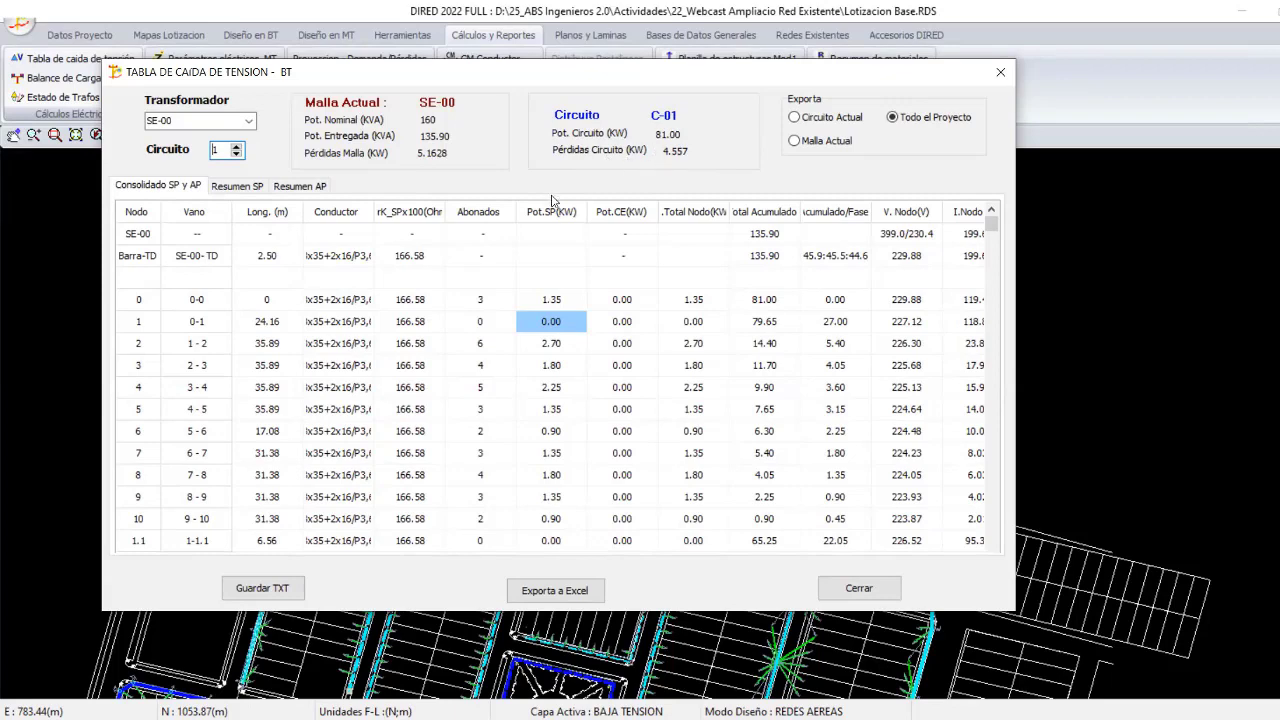
click(256, 186)
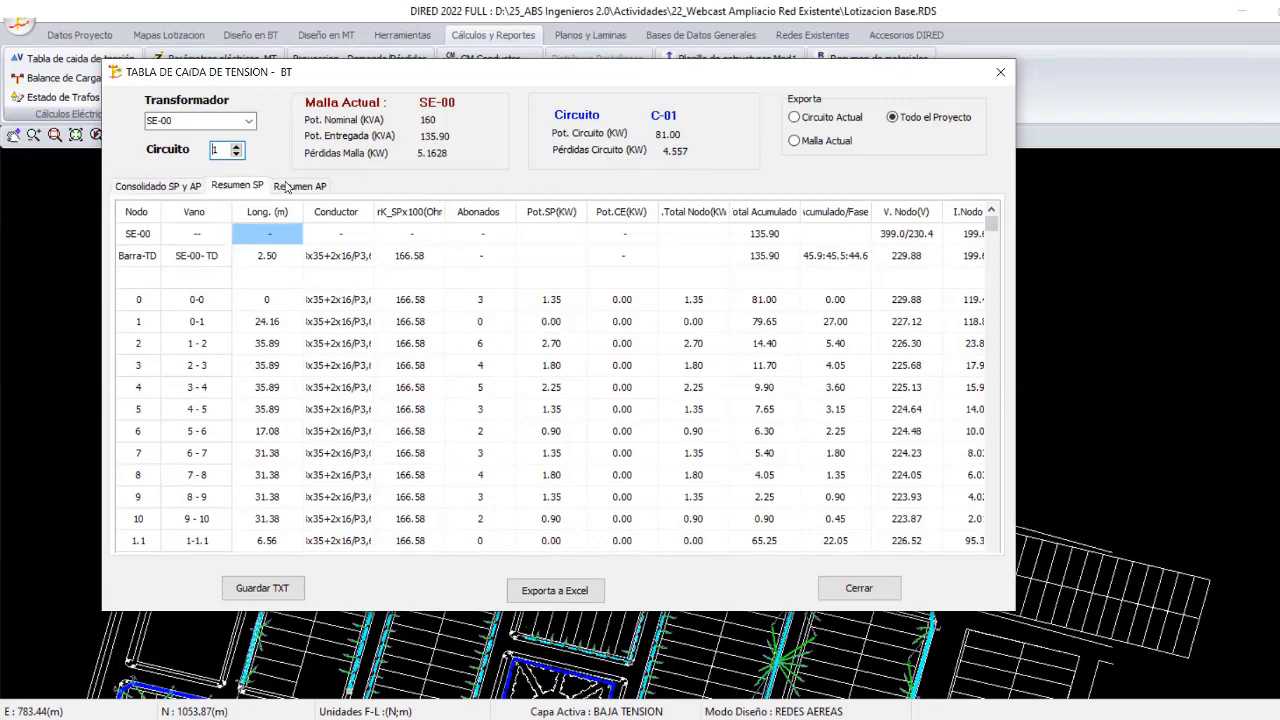
click(290, 186)
key(Up)
key(Up)
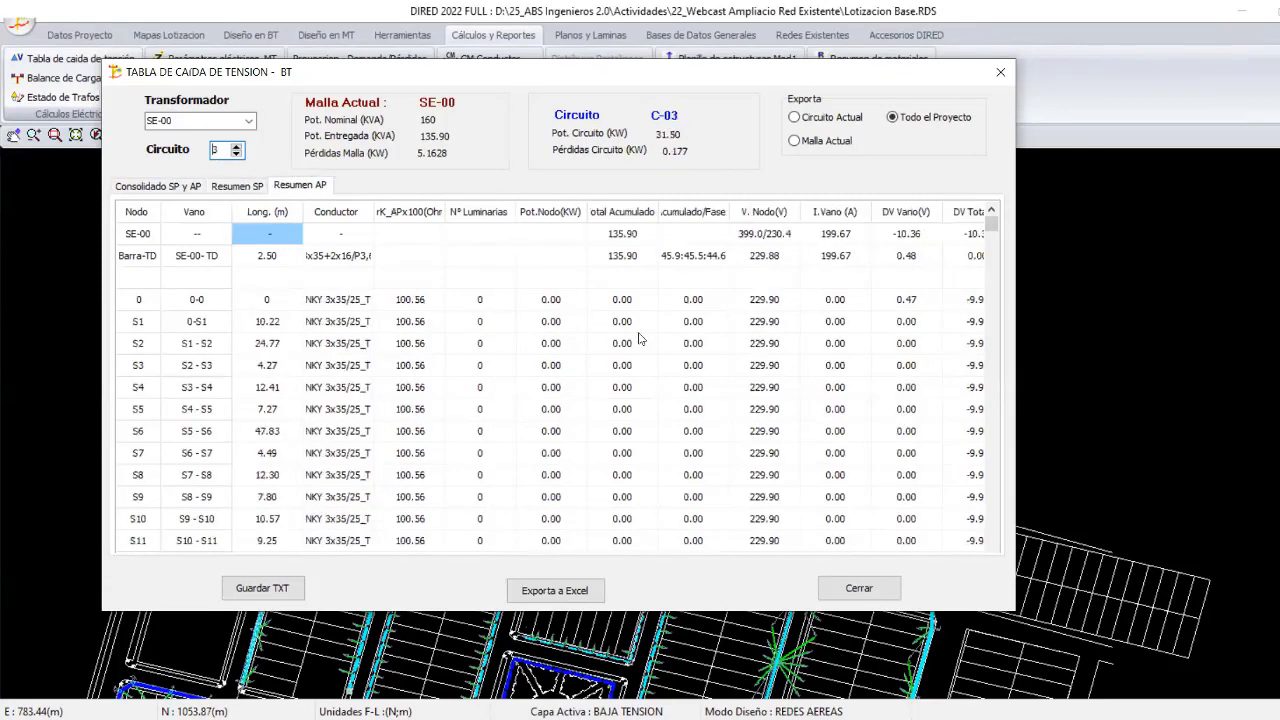
click(641, 339)
key(Right)
key(Right)
key(Right)
key(Right)
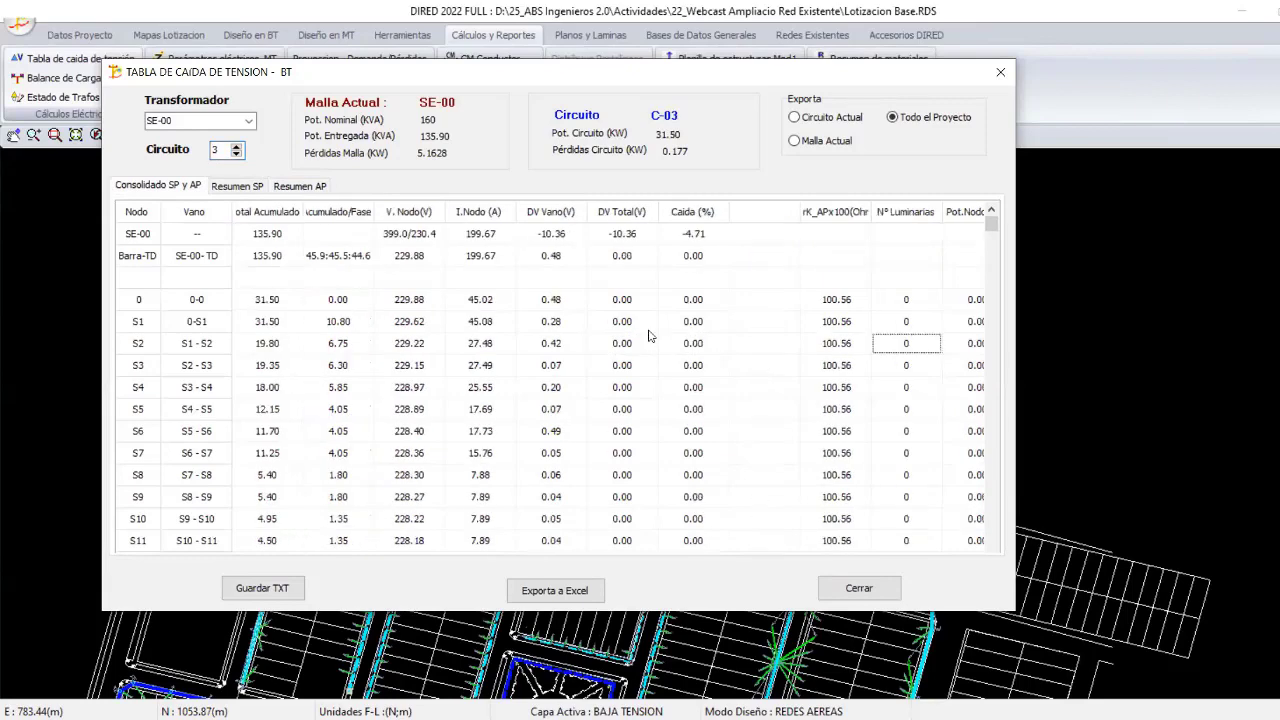
key(Right)
key(Right)
key(Right)
key(Left)
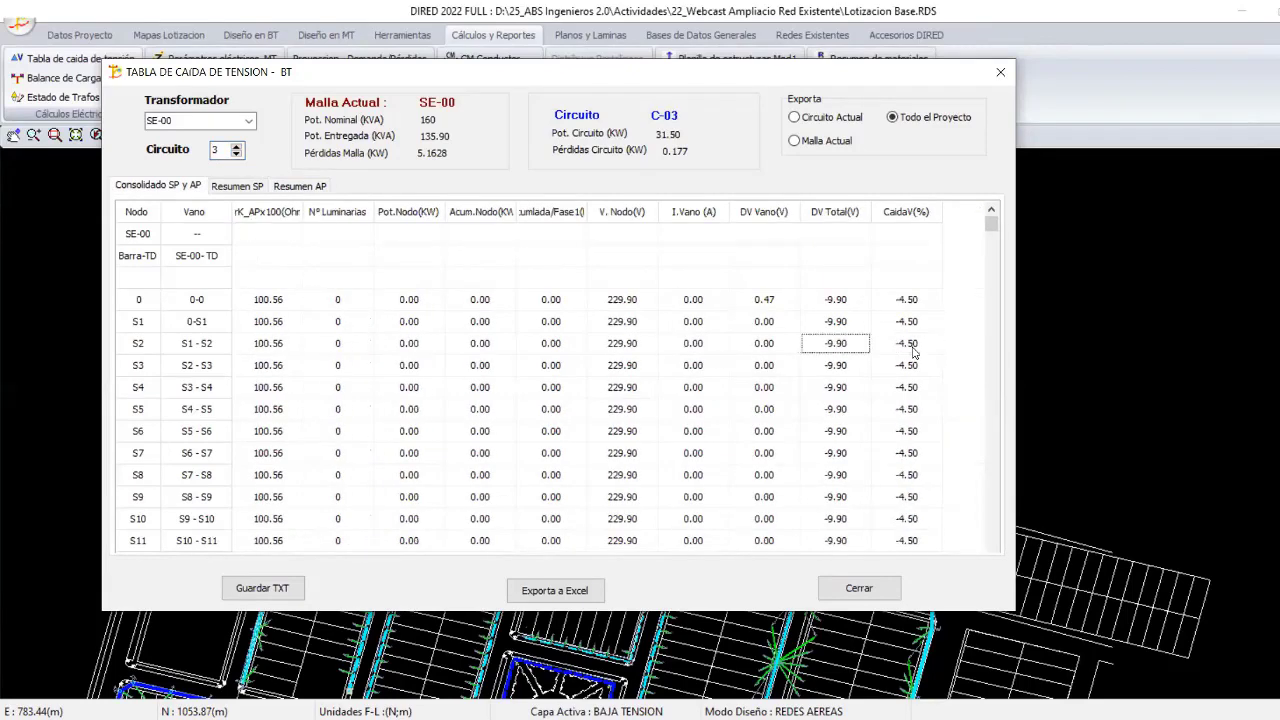
key(Left)
key(Left)
key(Left)
key(Left)
key(Left)
key(Left)
key(Left)
key(Left)
key(Left)
key(Left)
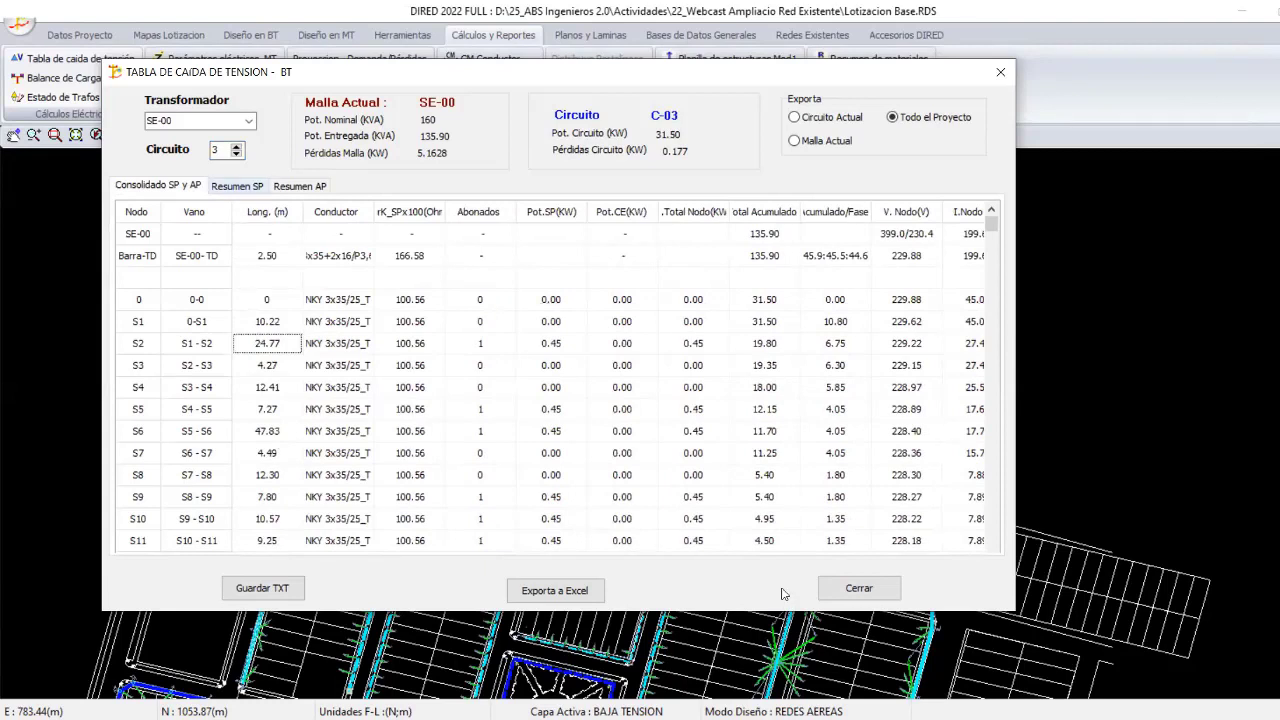
key(ctrl+Tab)
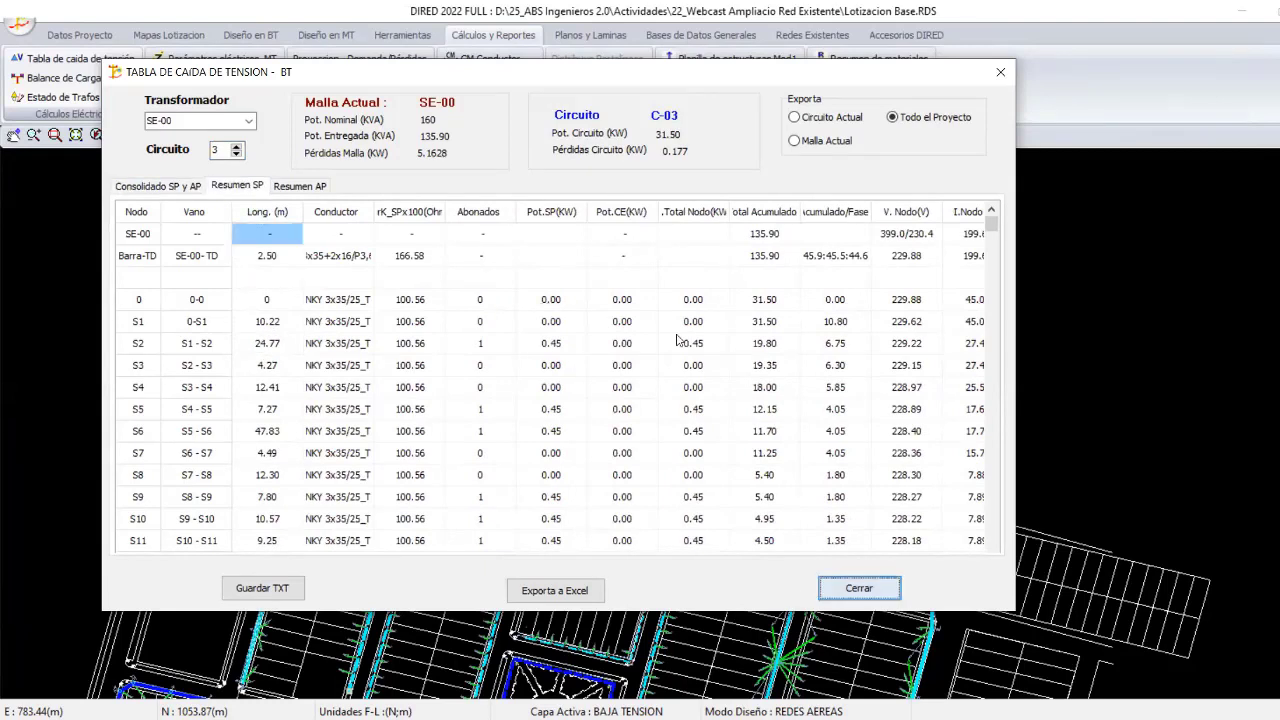
key(Return)
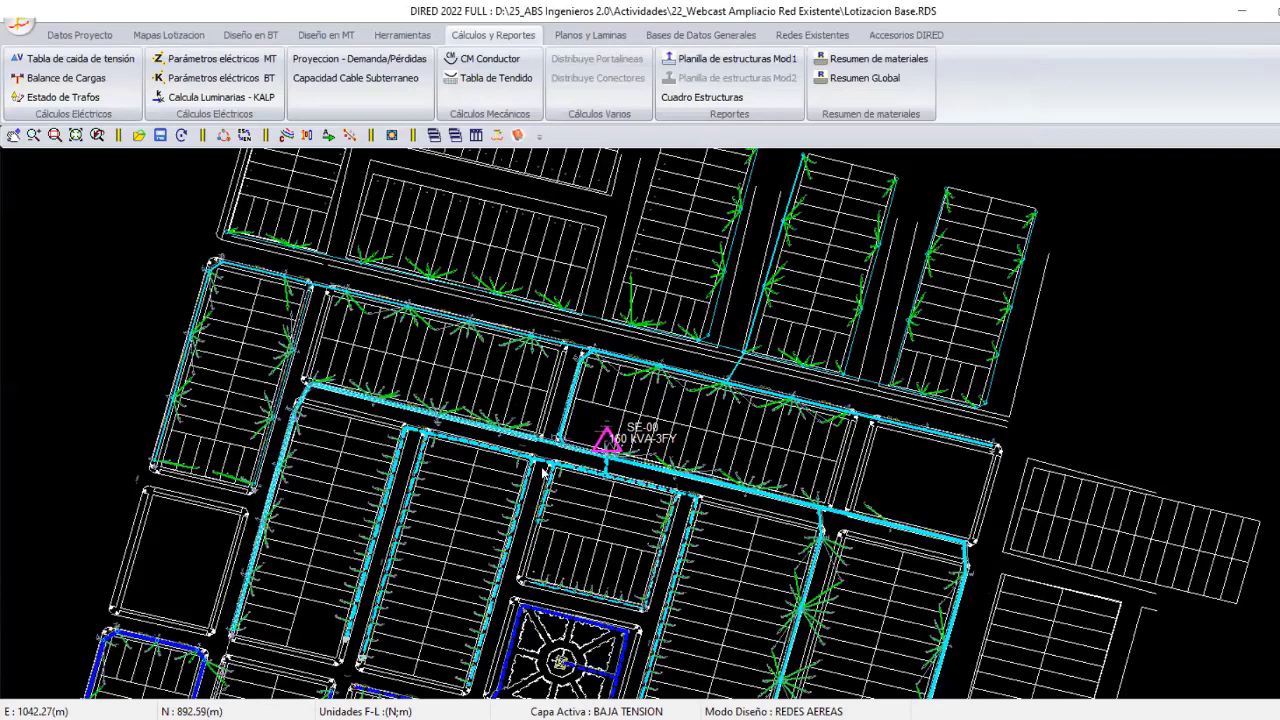
middle_drag(543, 471, 488, 588)
middle_drag(316, 161, 314, 231)
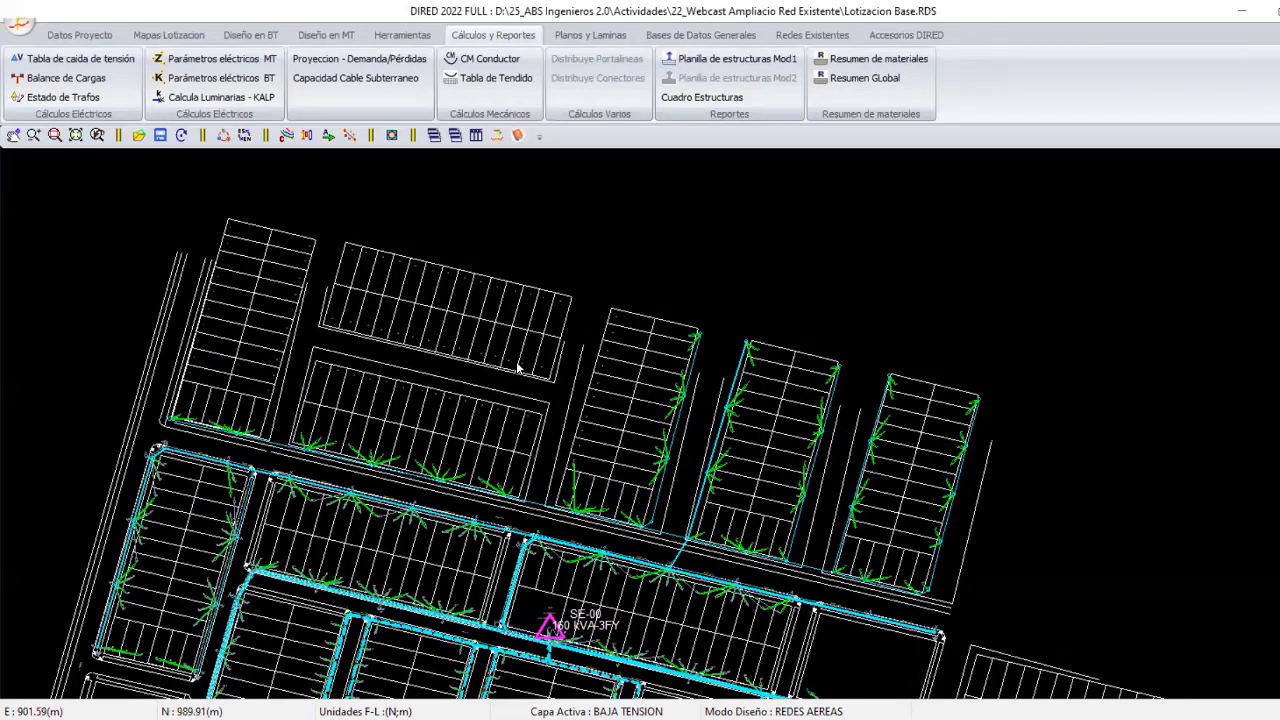
middle_drag(589, 409, 559, 323)
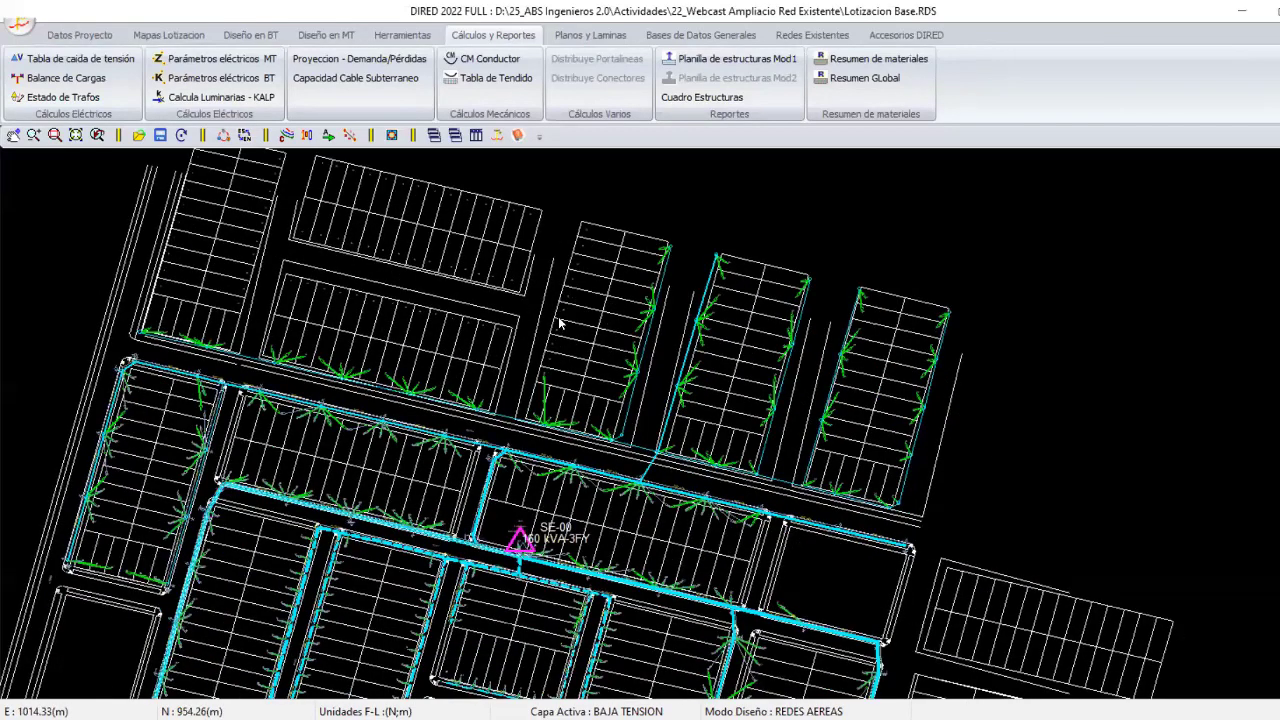
middle_drag(559, 323, 595, 359)
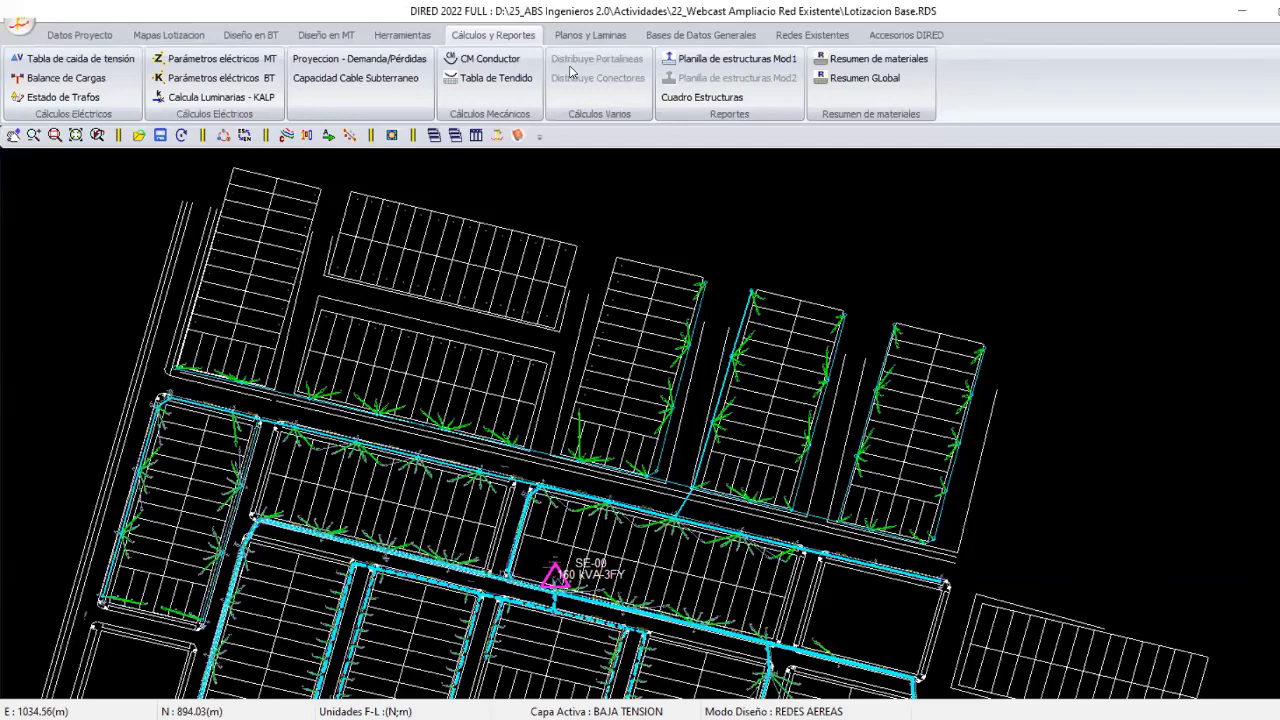
mouse_move(642, 393)
middle_down()
mouse_move(590, 289)
mouse_move(612, 107)
middle_up()
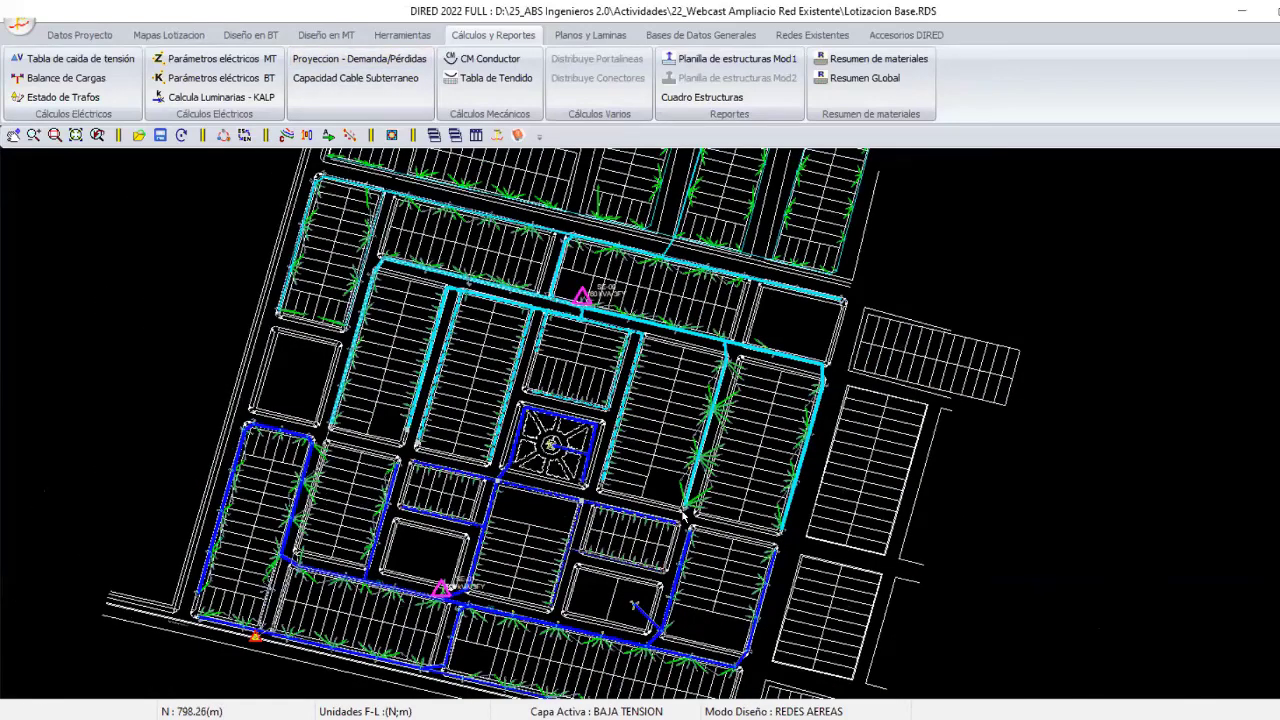
scroll(614, 556, down, 1)
middle_drag(713, 166, 603, 537)
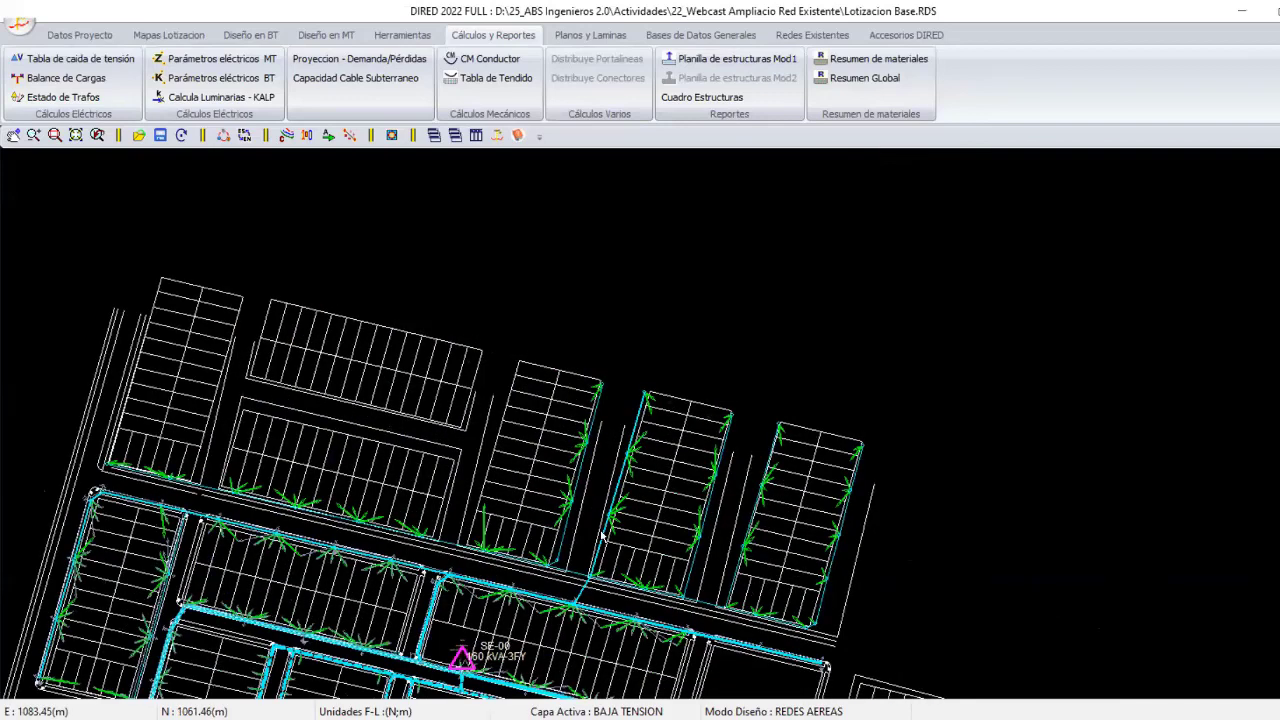
middle_drag(803, 477, 850, 388)
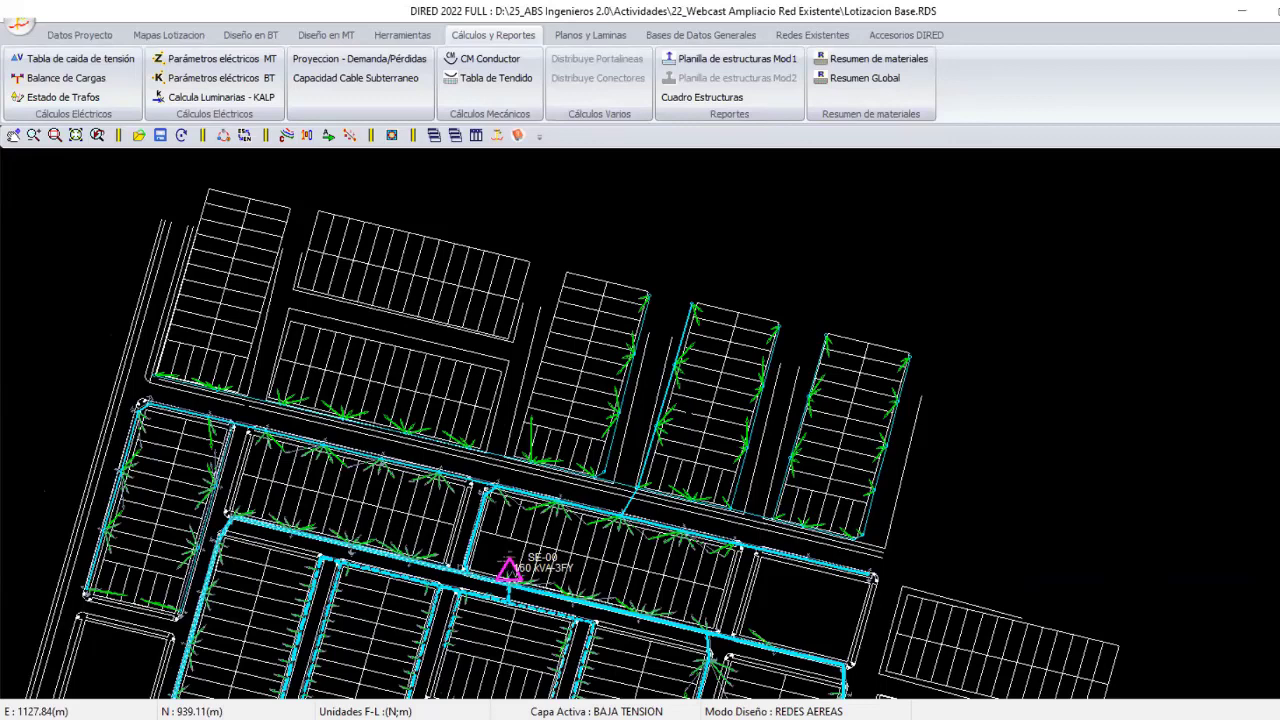
scroll(675, 500, down, 1)
scroll(683, 381, down, 1)
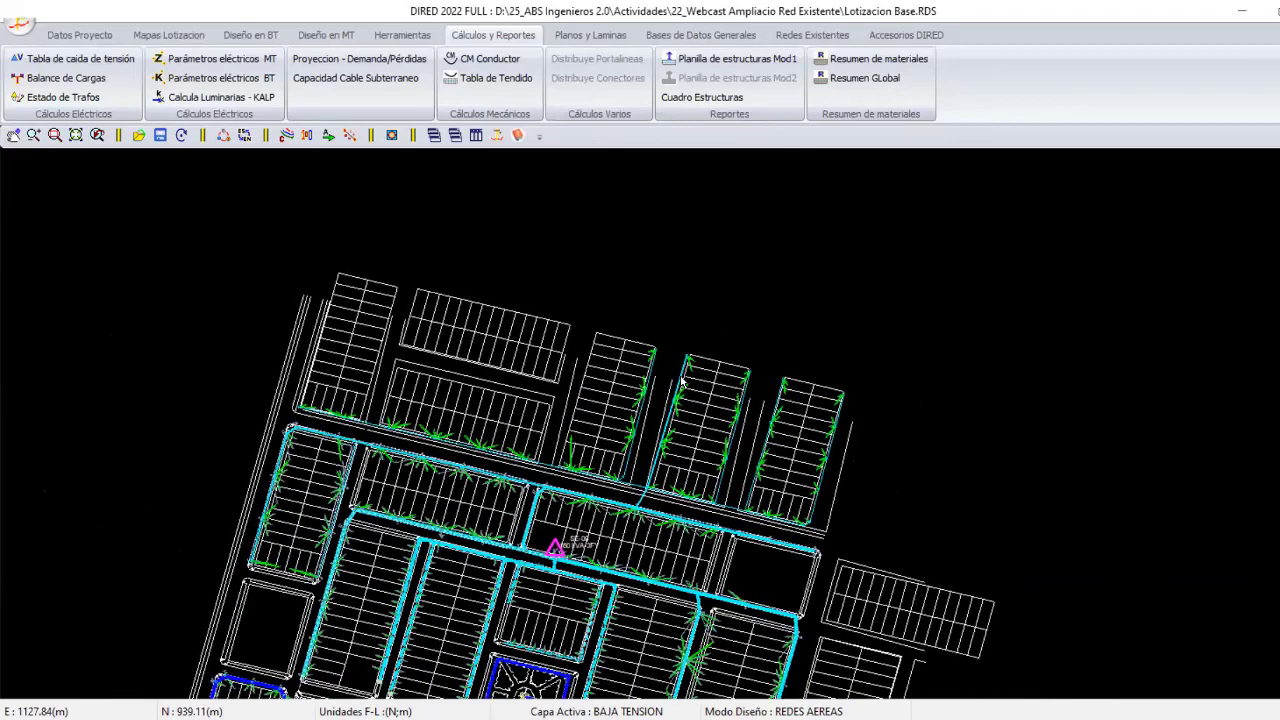
scroll(681, 381, down, 1)
scroll(681, 381, down, 1)
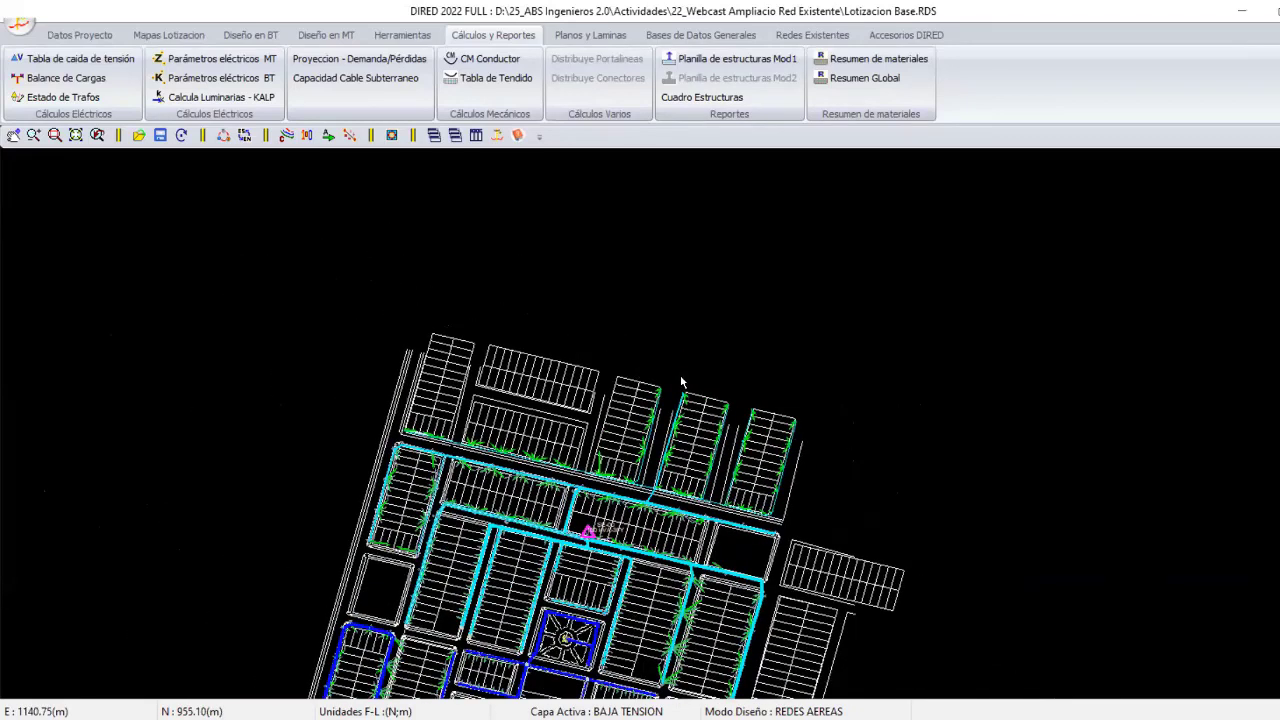
middle_drag(680, 380, 582, 132)
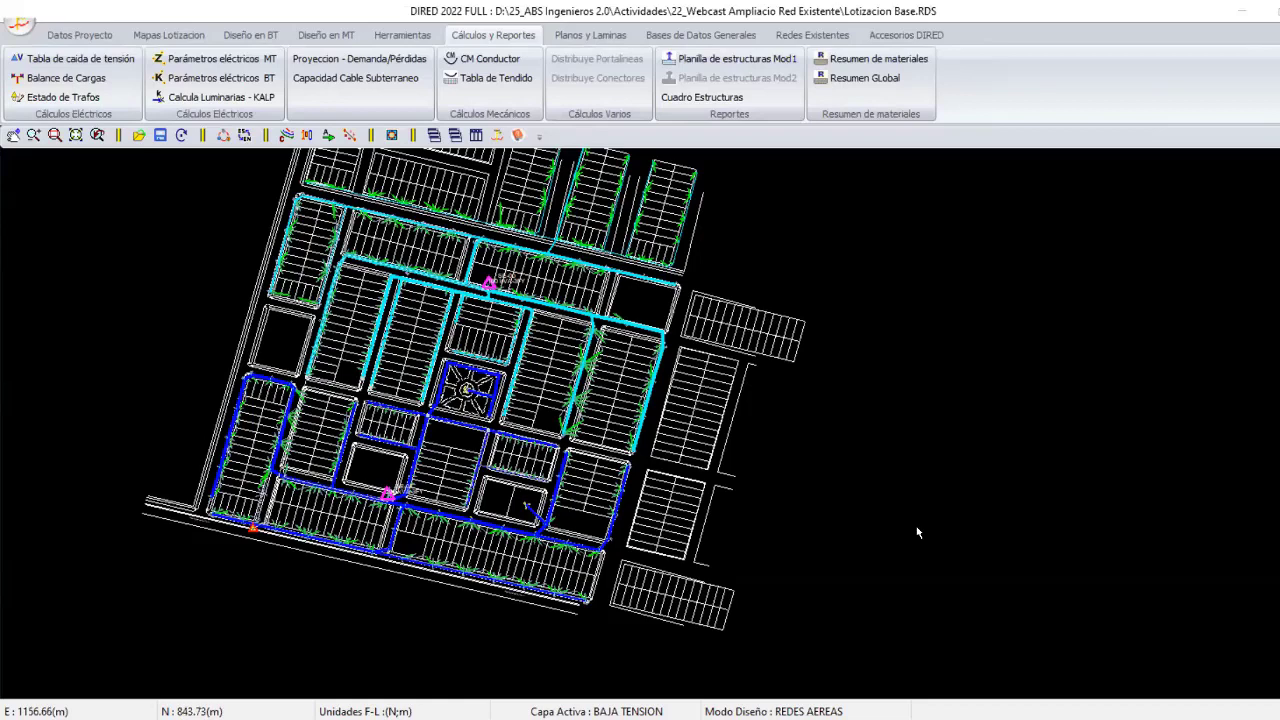
Zoom around SE-00 and the nearby street junction to inspect the network.
scroll(918, 532, up, 2)
scroll(680, 462, up, 1)
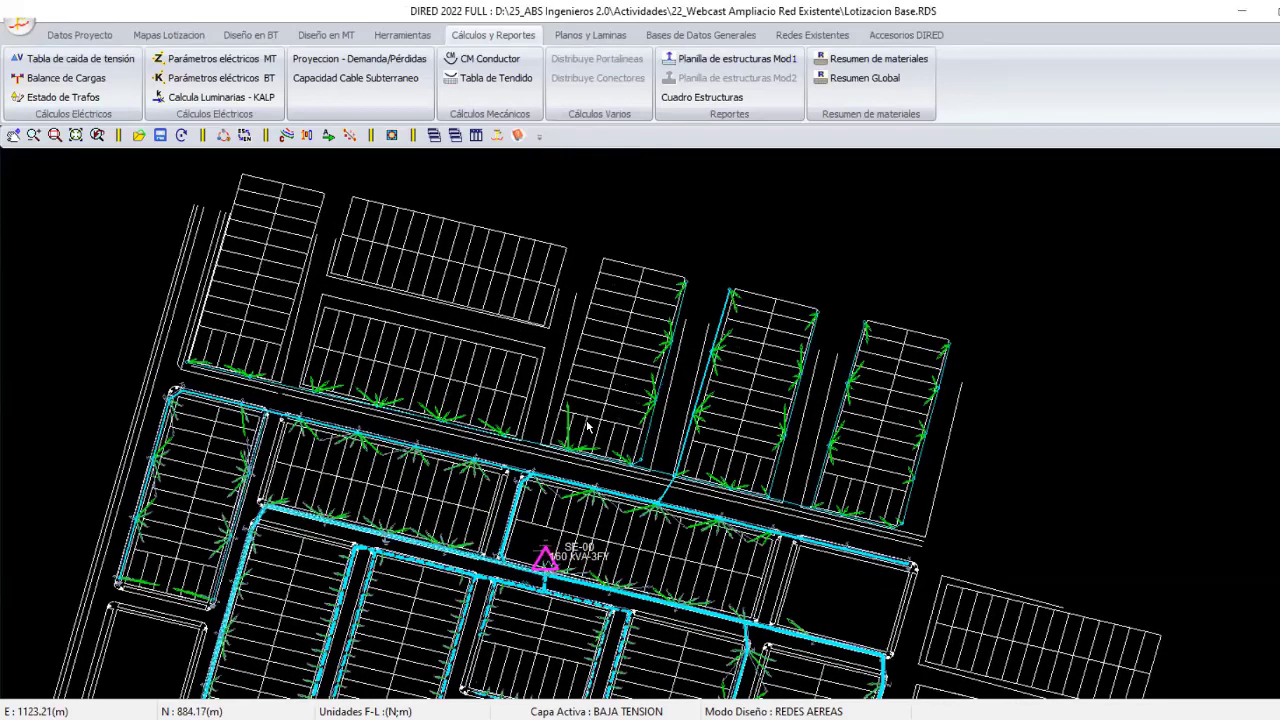
scroll(588, 427, up, 4)
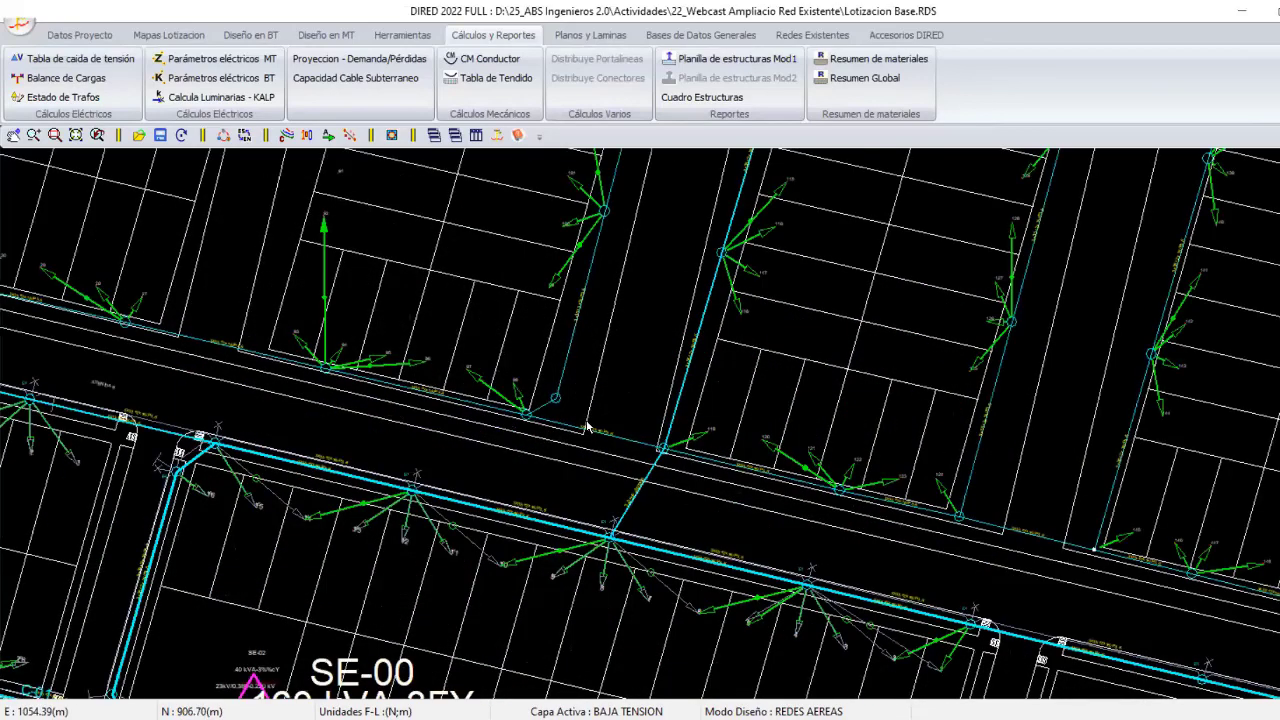
middle_drag(588, 427, 1018, 527)
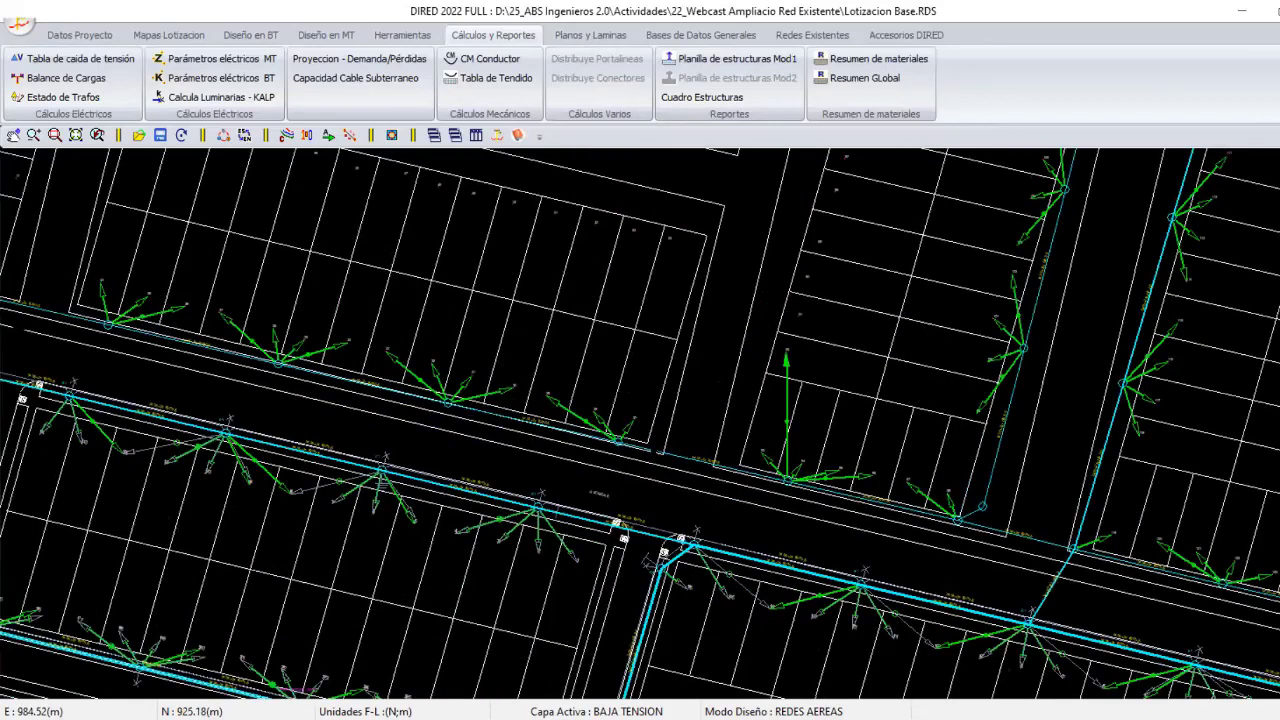
scroll(552, 414, down, 2)
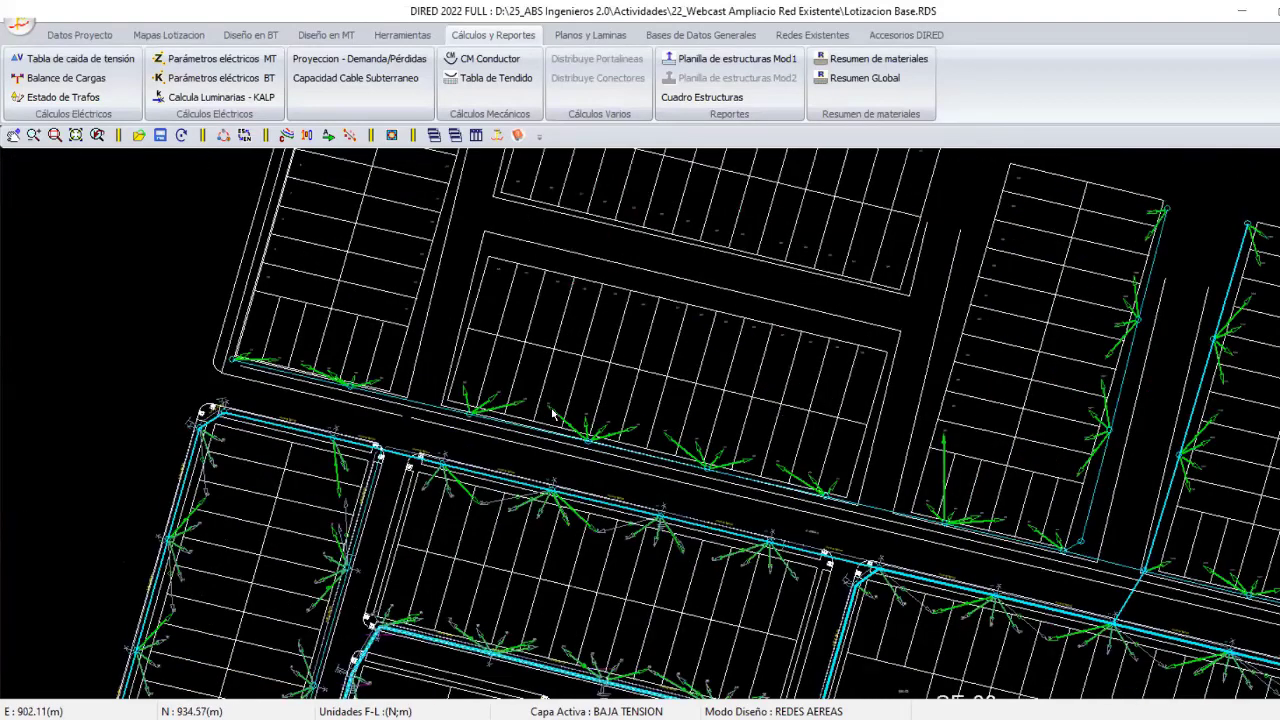
scroll(552, 414, up, 2)
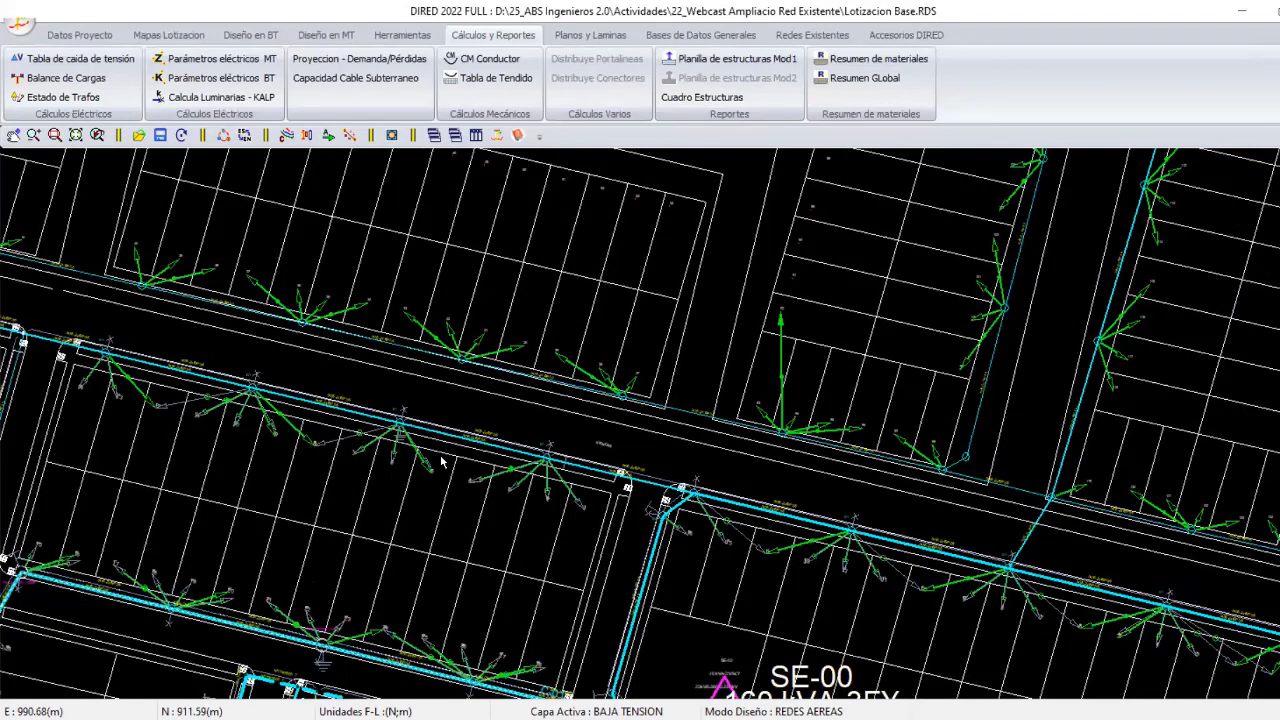
scroll(441, 461, down, 2)
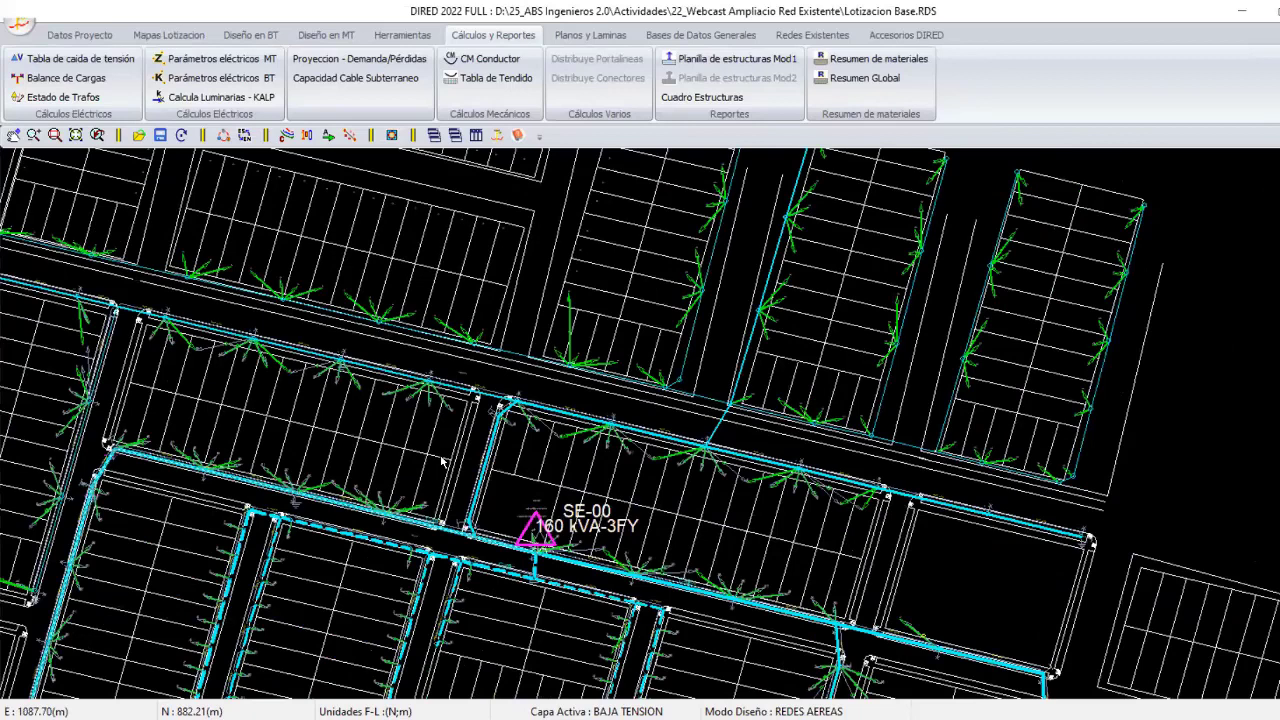
scroll(441, 461, up, 1)
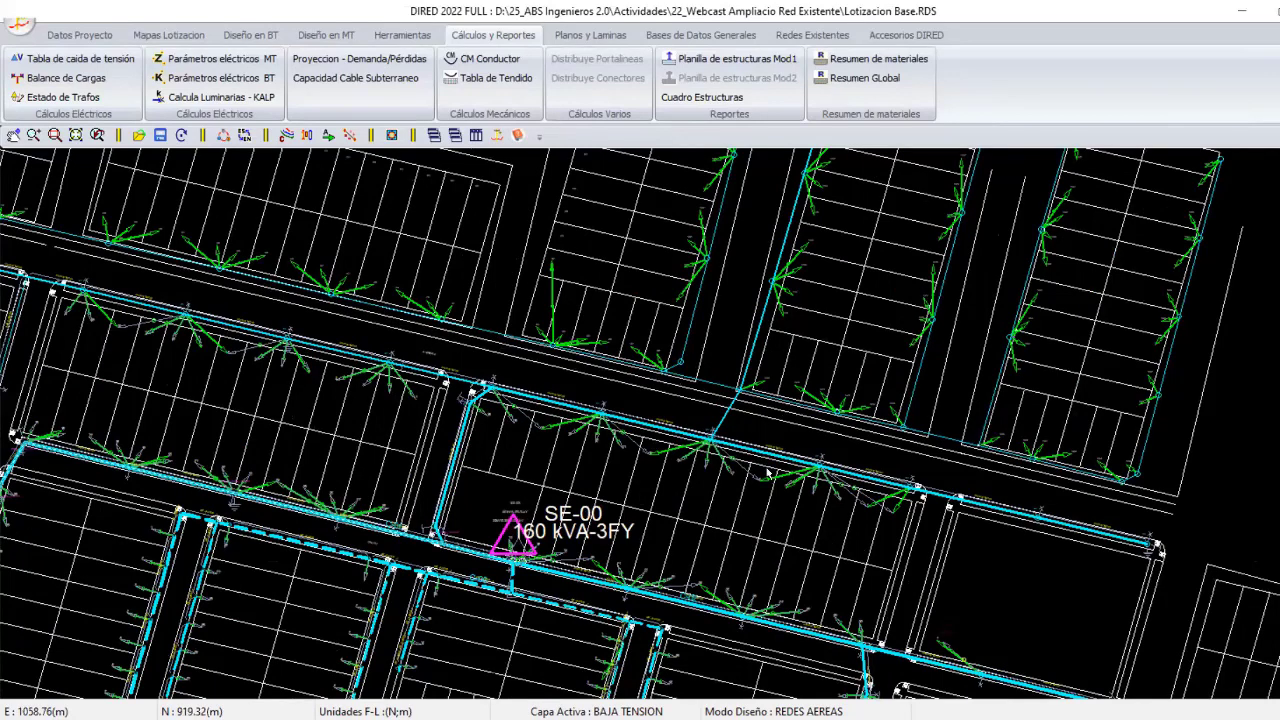
scroll(767, 471, down, 1)
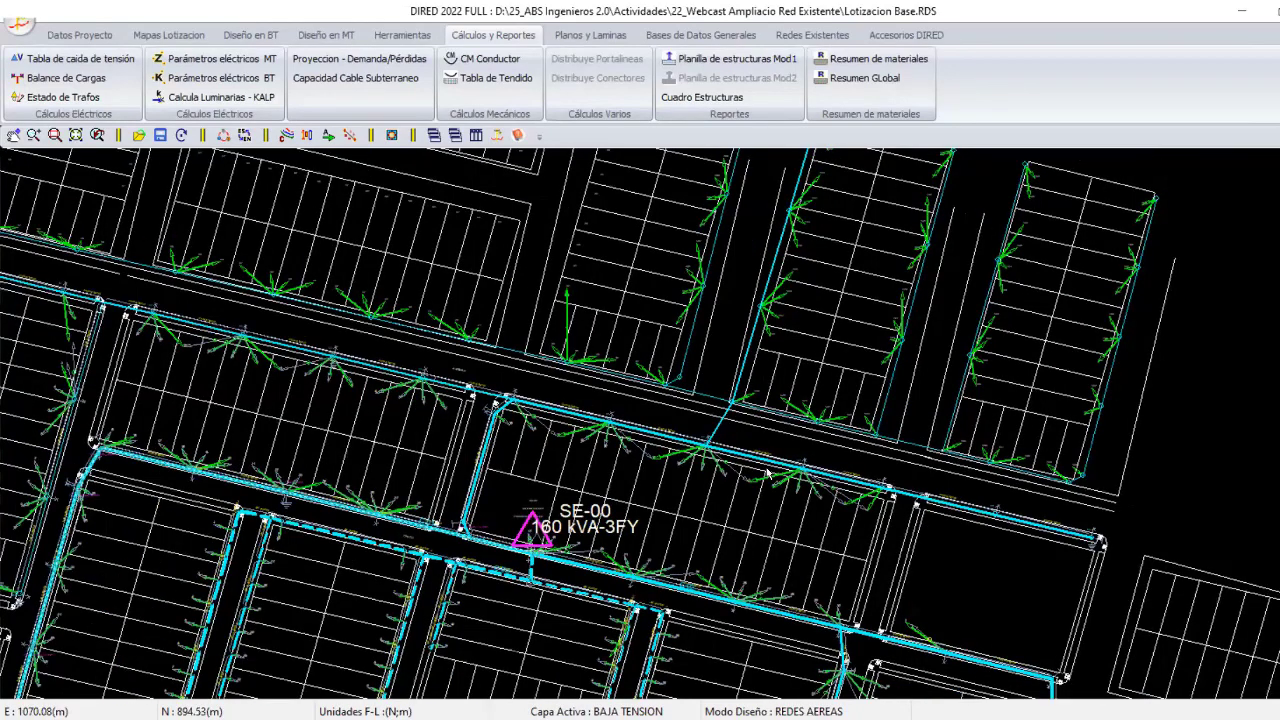
scroll(767, 471, up, 2)
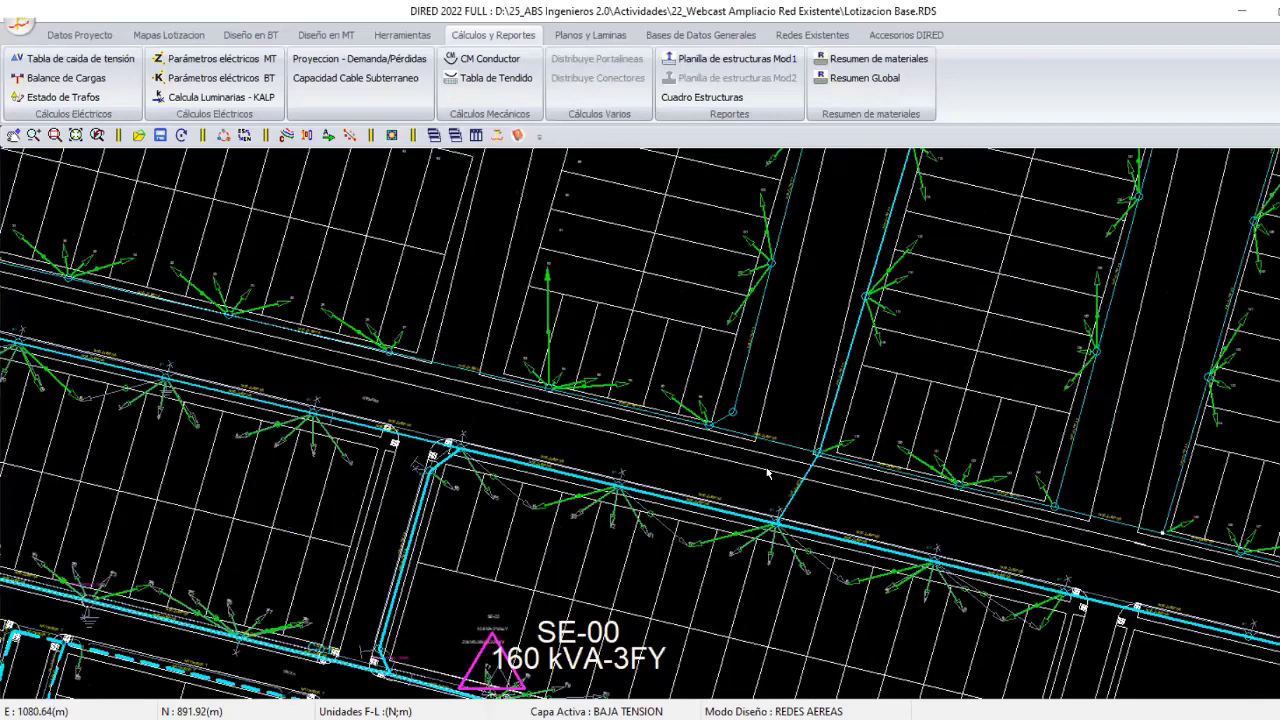
scroll(767, 472, down, 1)
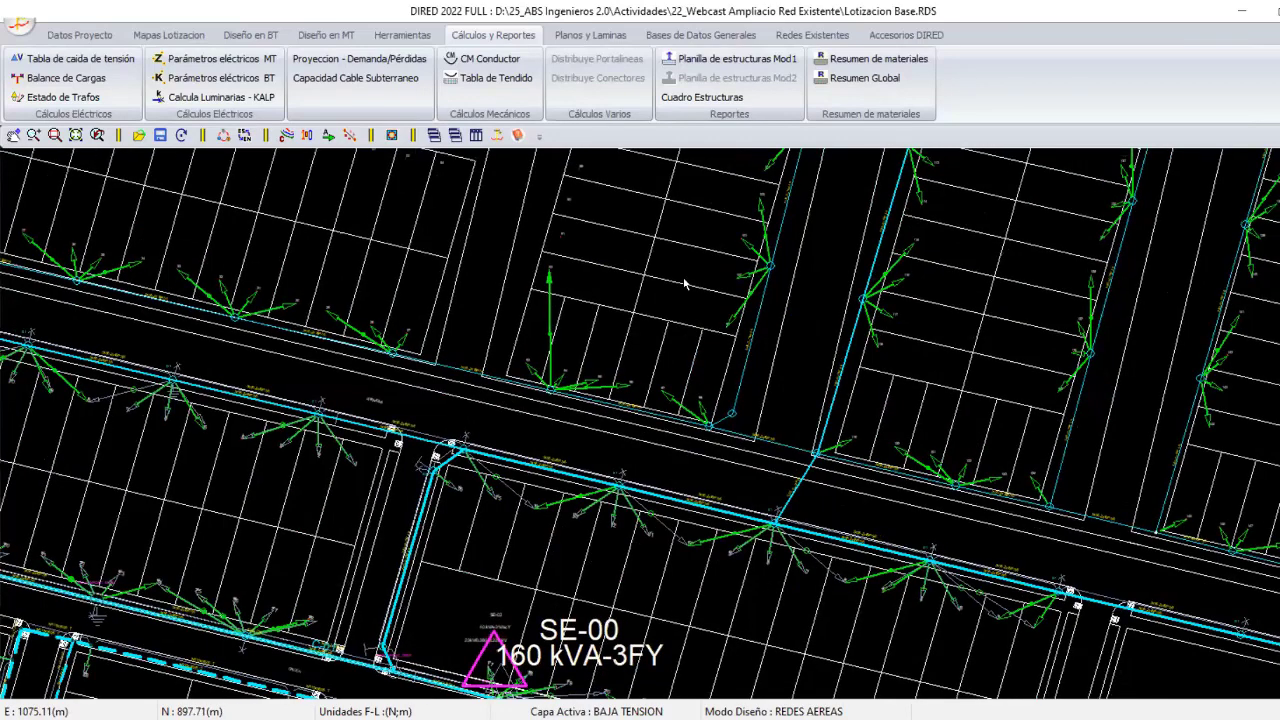
scroll(684, 284, down, 1)
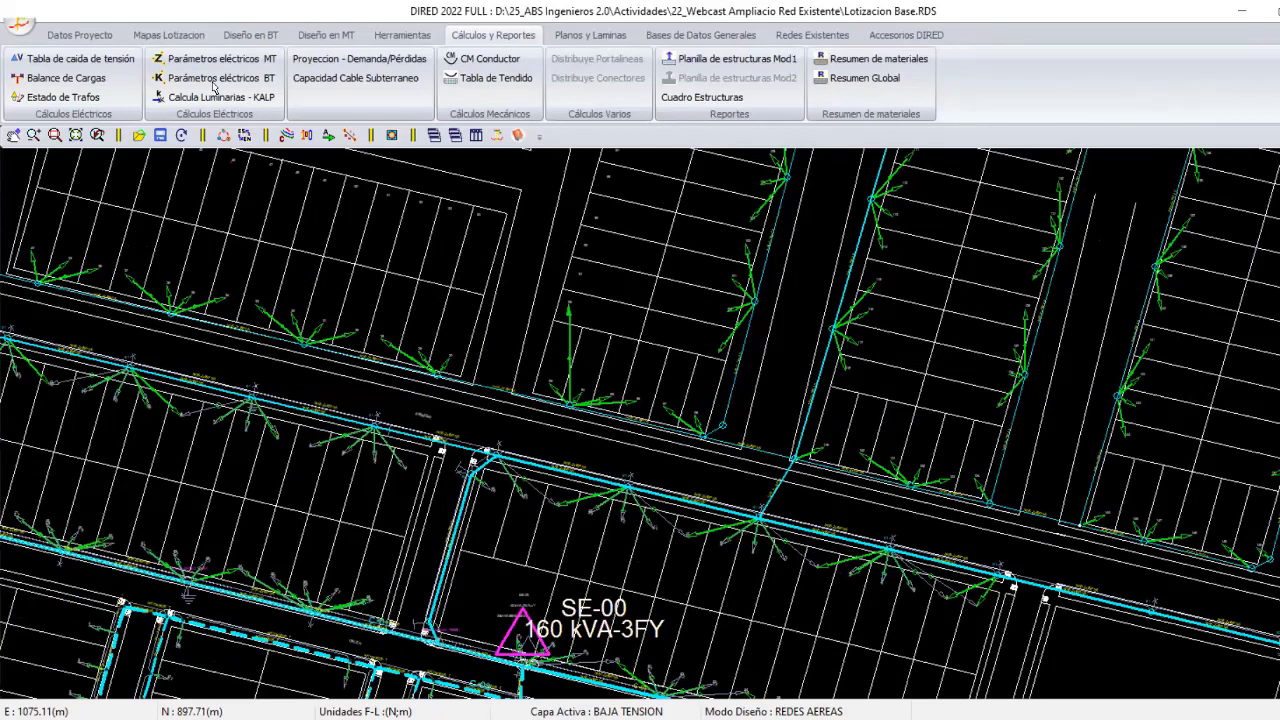
scroll(526, 404, down, 3)
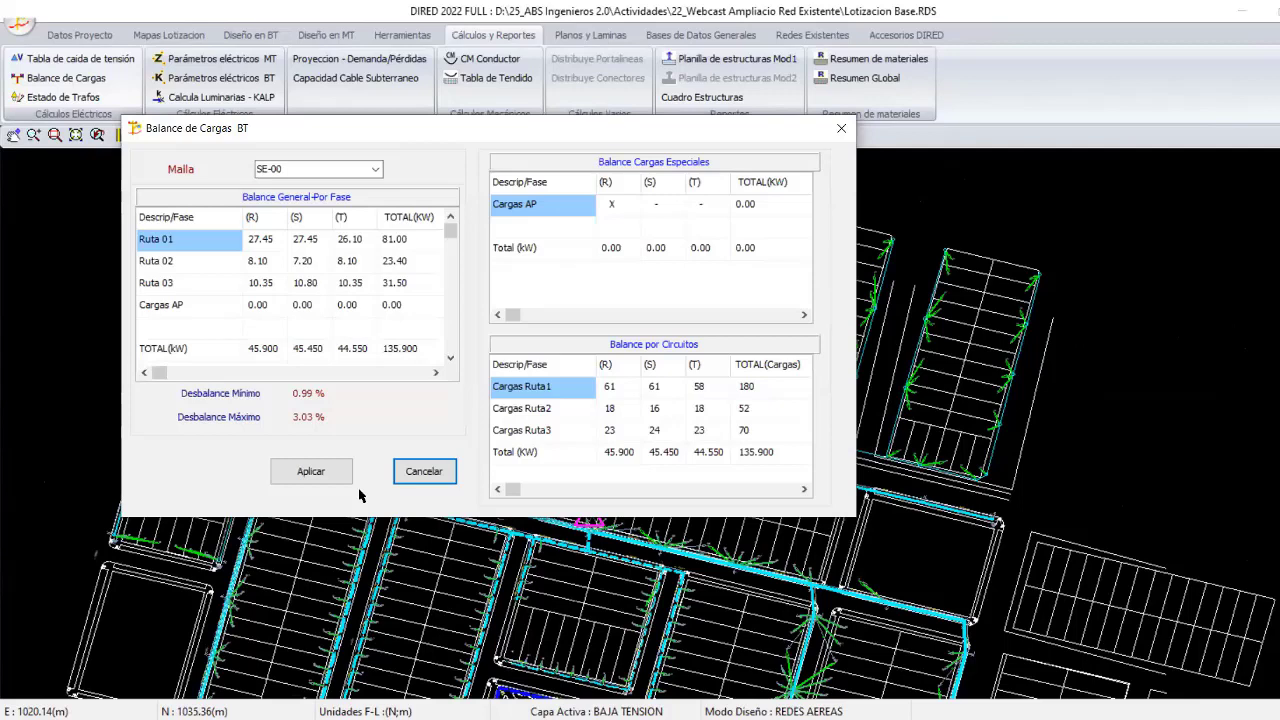
Cancel the load balance and save the project as 'Ampliacion de red existente'.
click(340, 475)
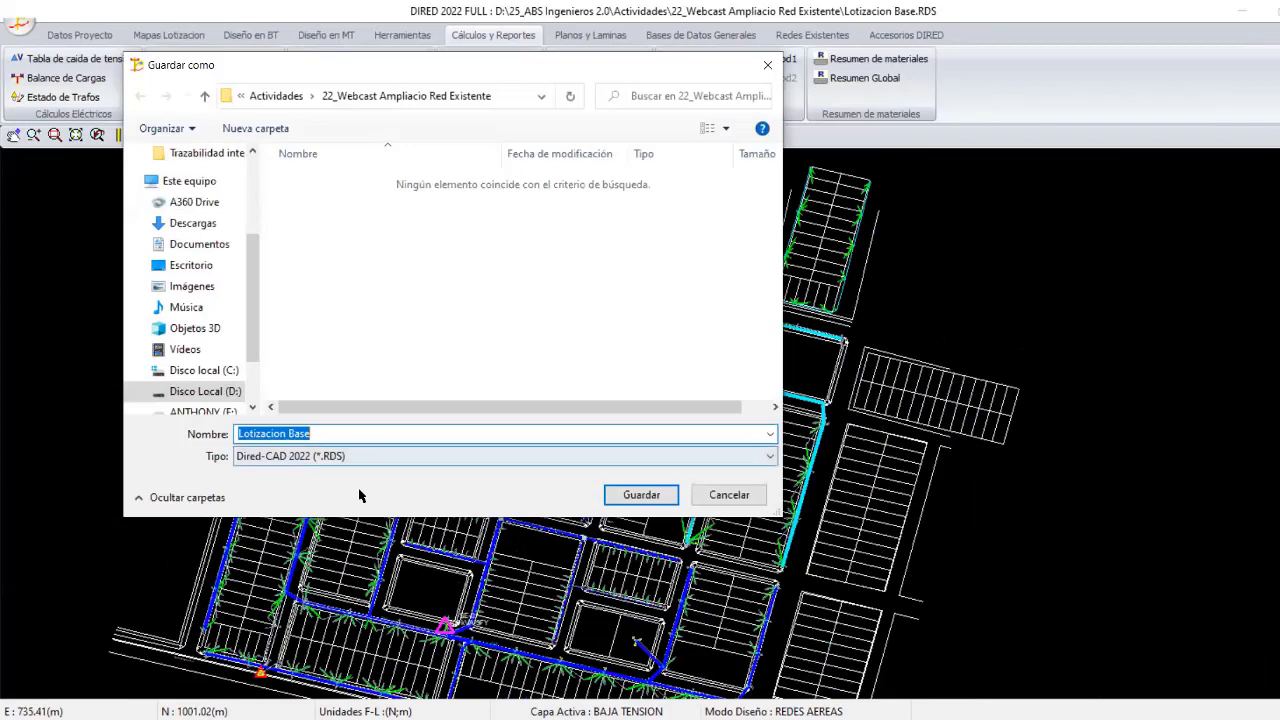
click(380, 436)
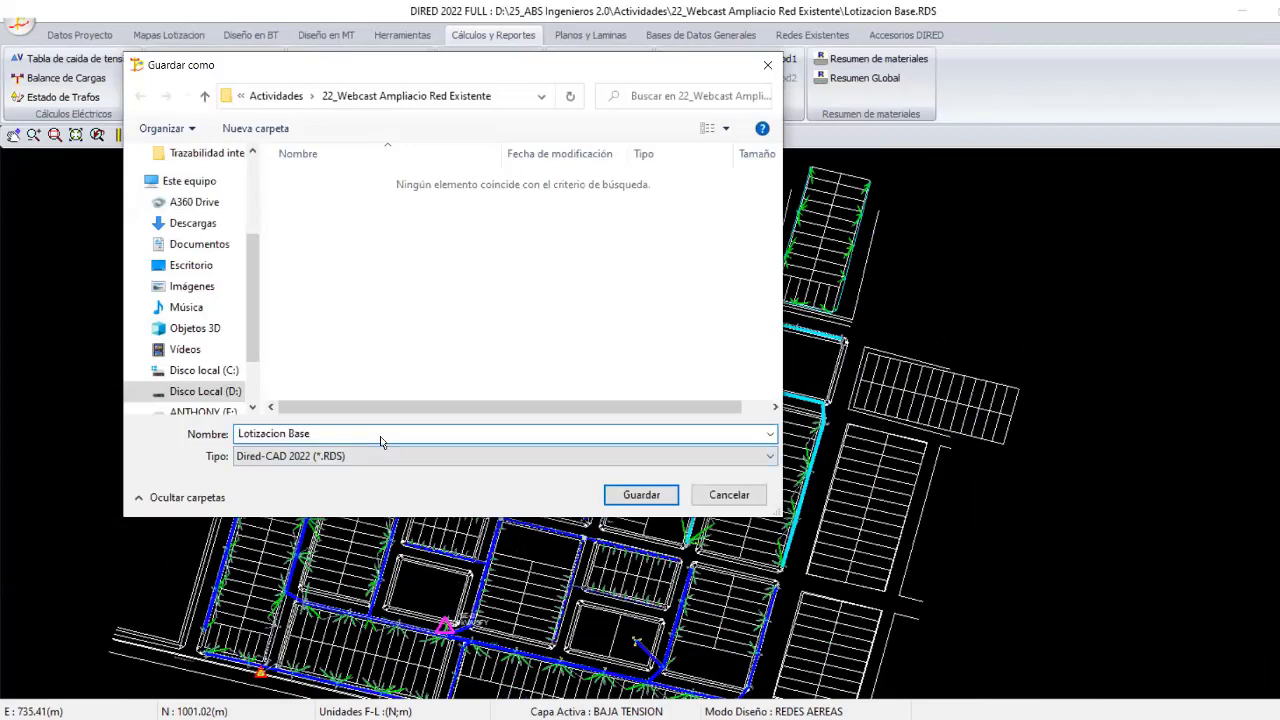
text(_)
key(BackSpace)
key(BackSpace)
key(BackSpace)
key(BackSpace)
key(BackSpace)
text(R)
key(BackSpace)
text(Ampliacio)
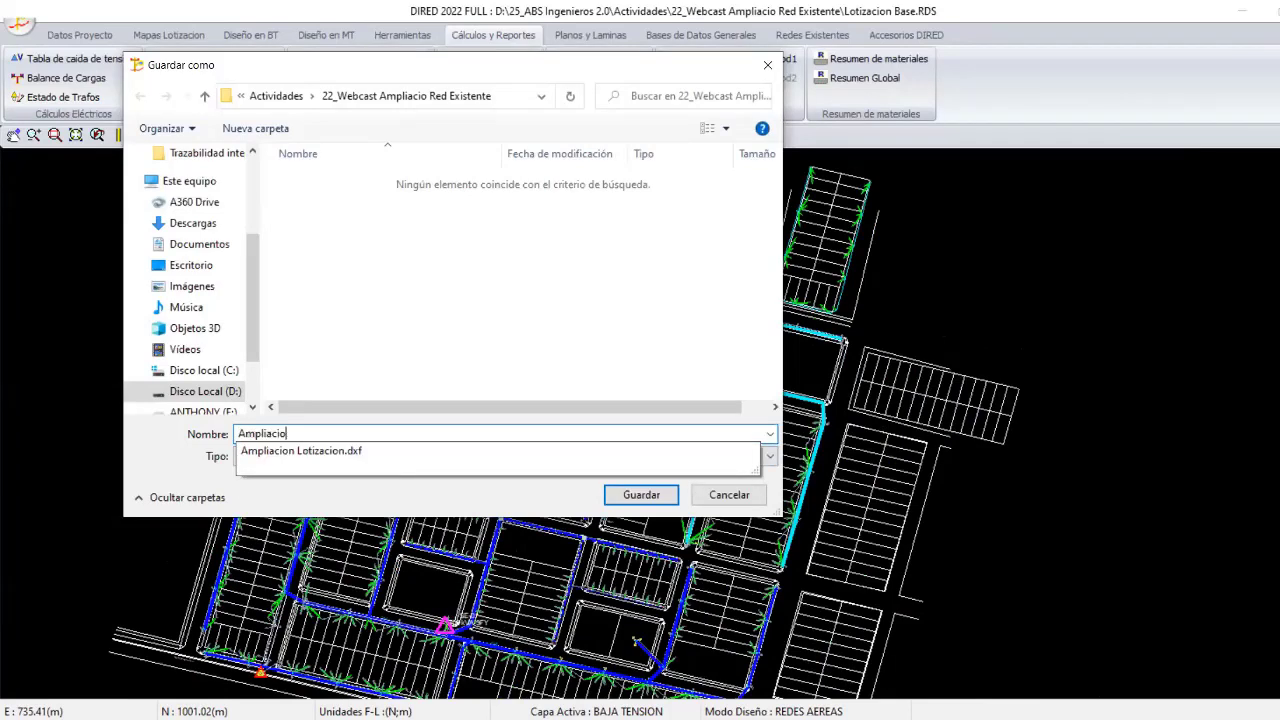
text(n de red existen)
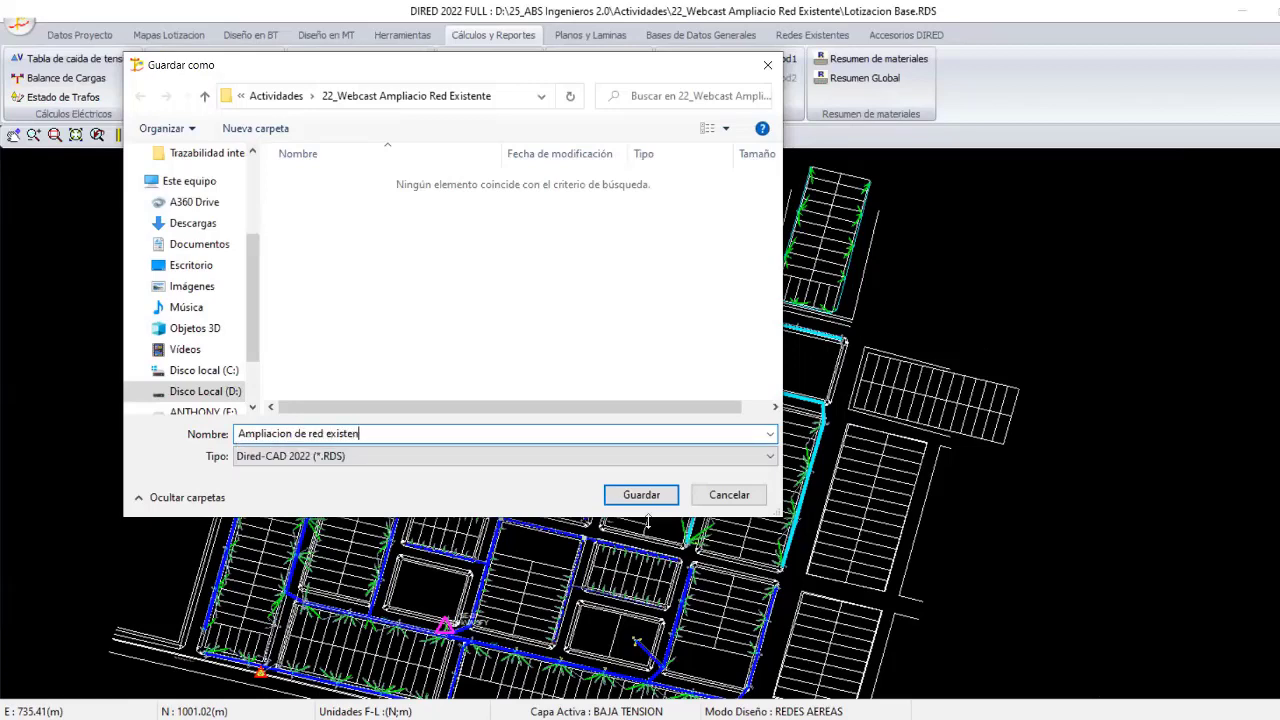
text(te)
click(634, 497)
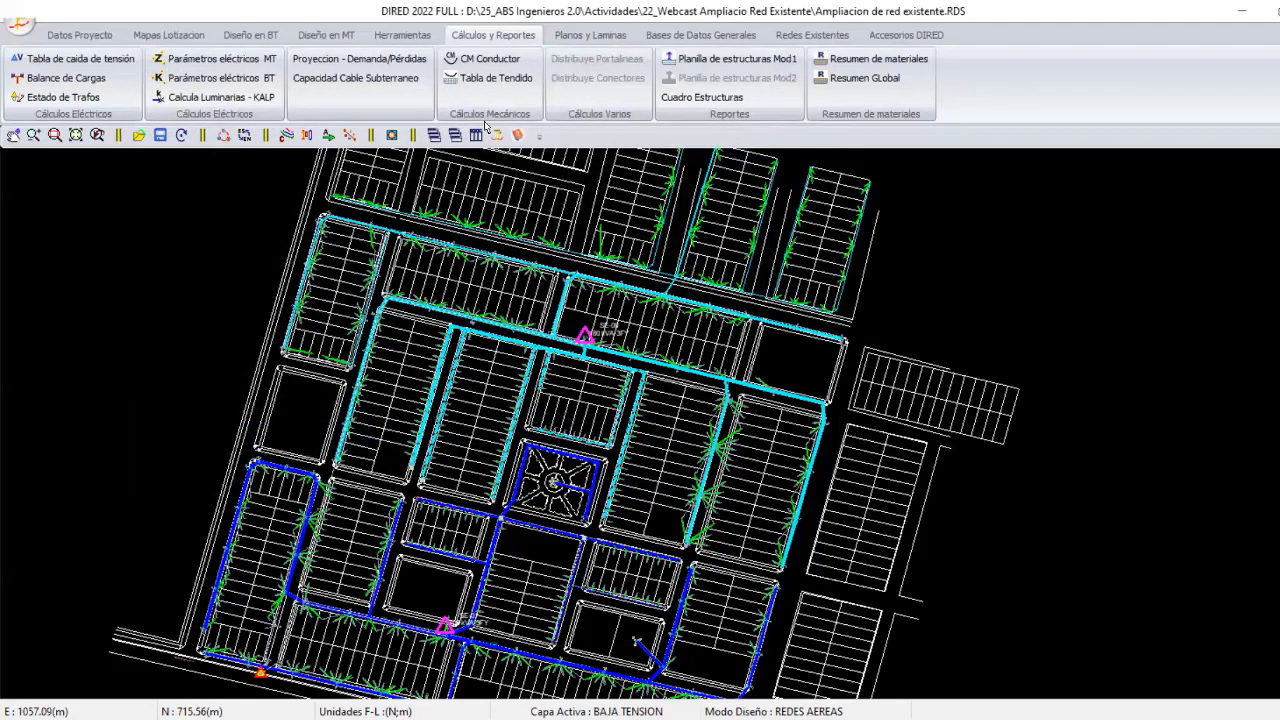
Zoom to the whole network and open the Resumen de materiales summary.
click(75, 135)
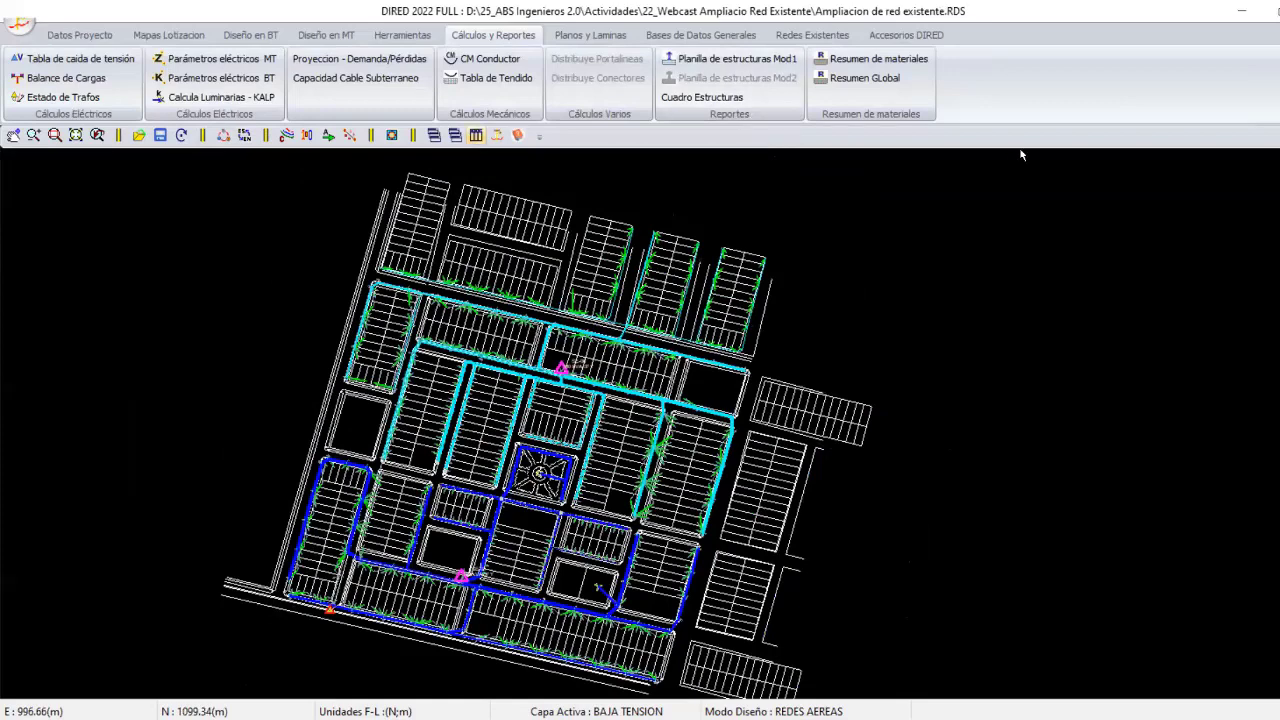
click(63, 97)
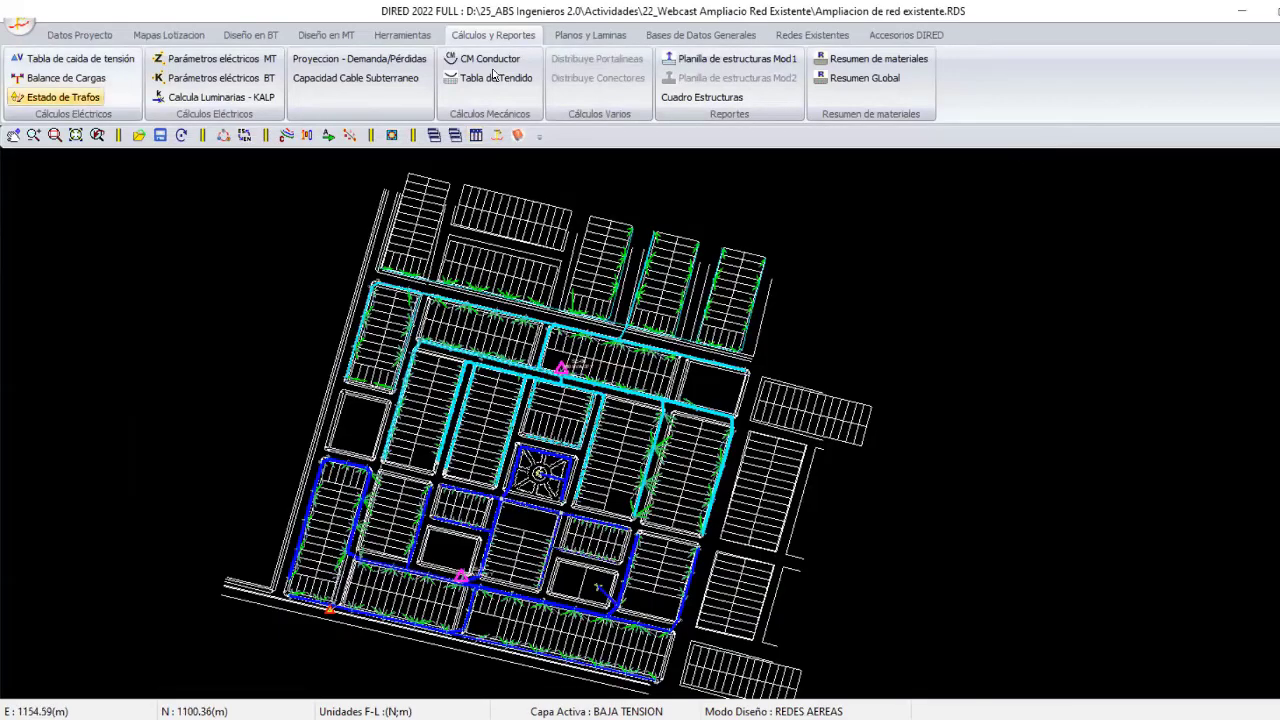
click(493, 77)
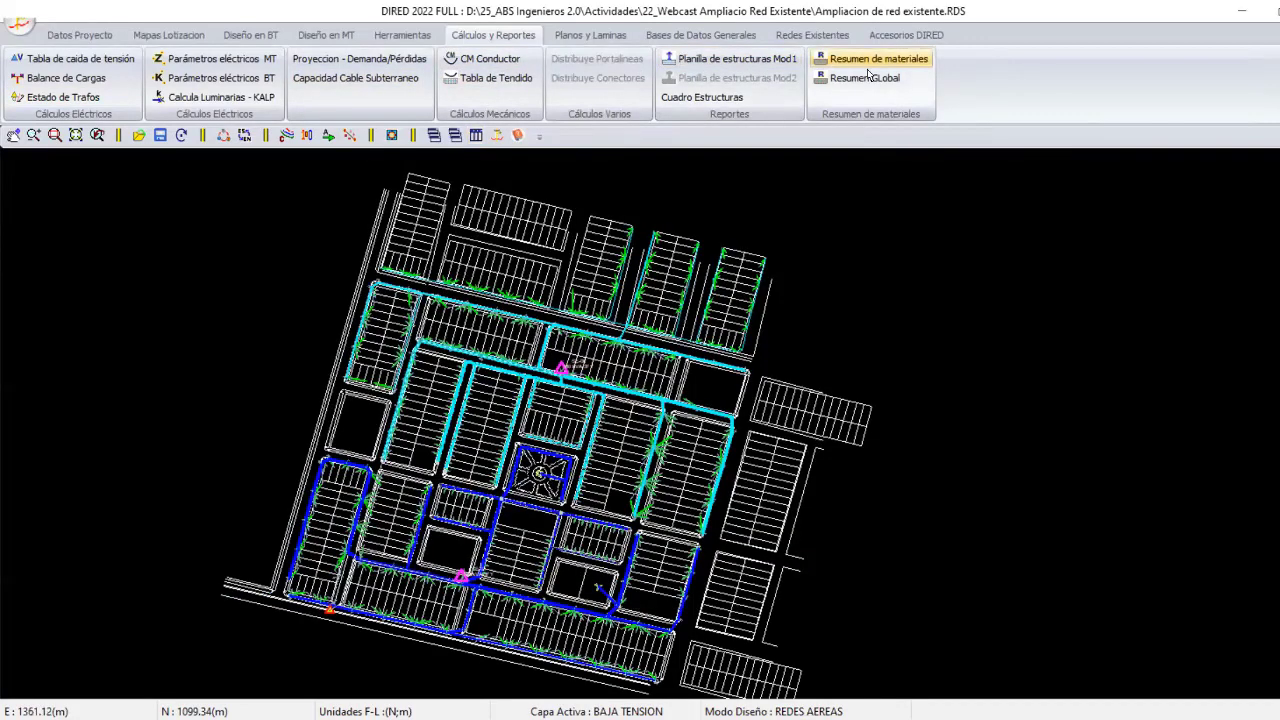
click(868, 62)
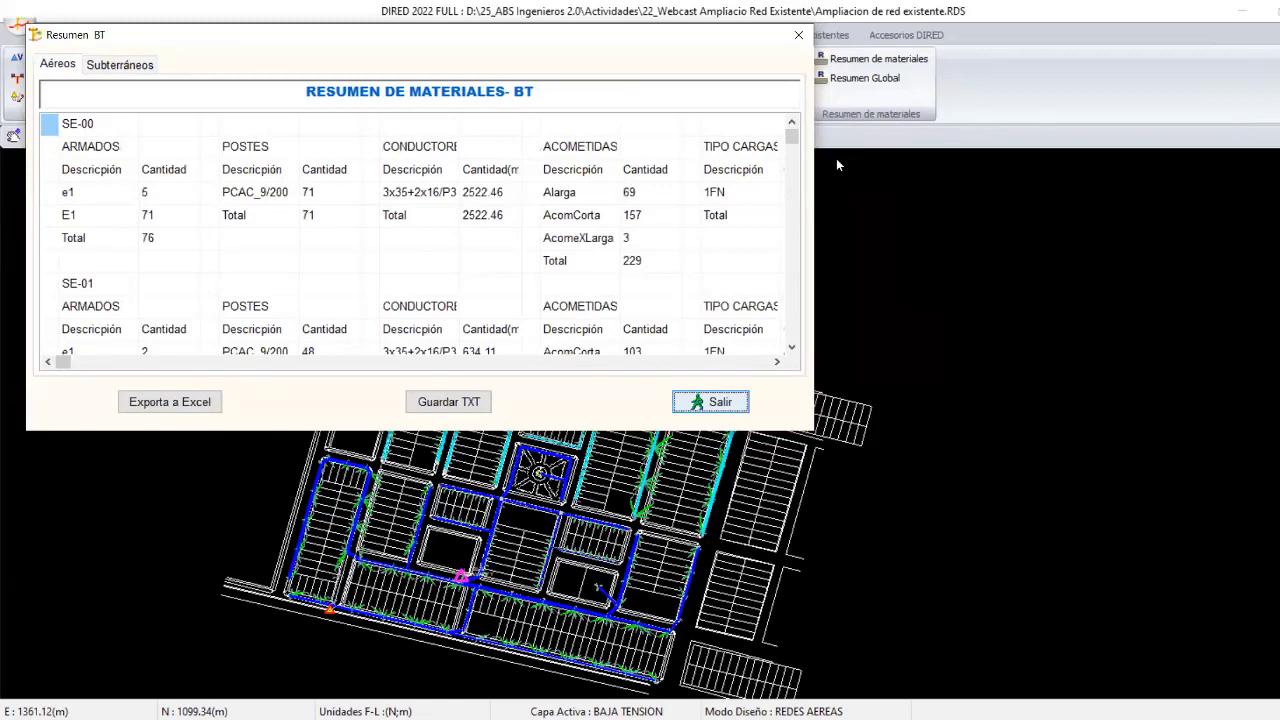
Compare the Proyectados and Existentes tabs, then exit the RESUMEN PROYECTO dialog.
key(Escape)
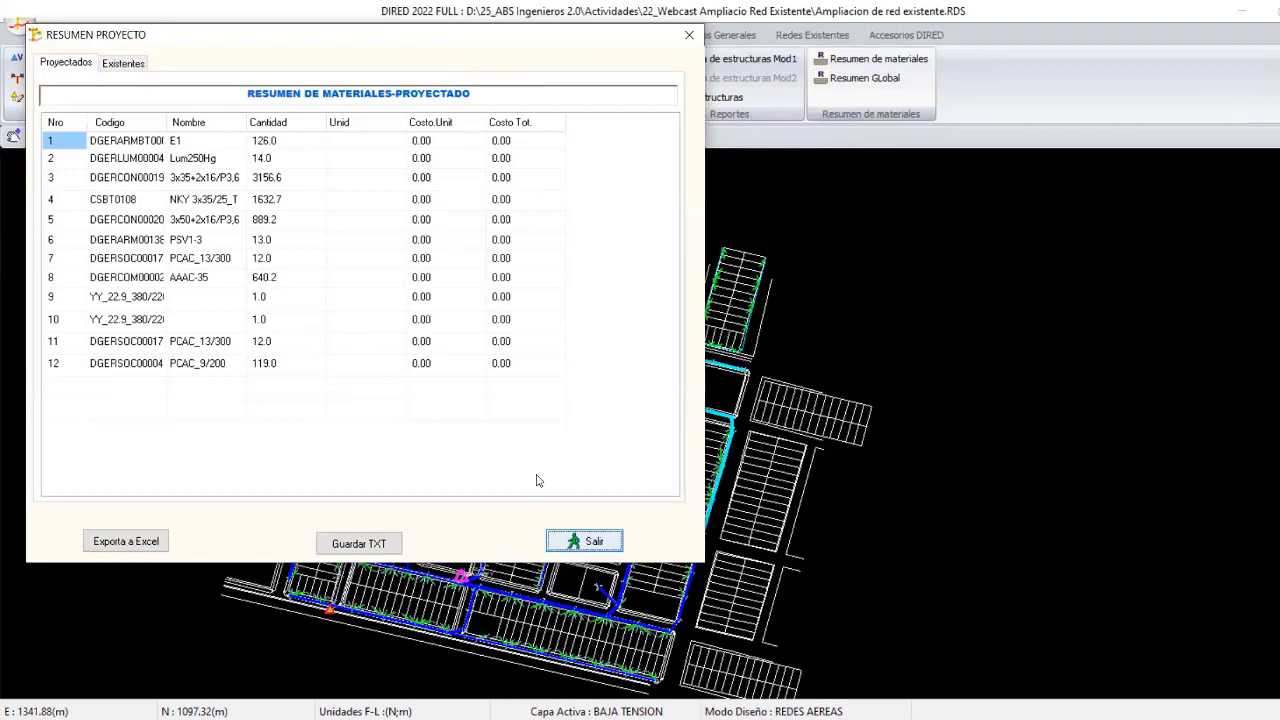
key(Escape)
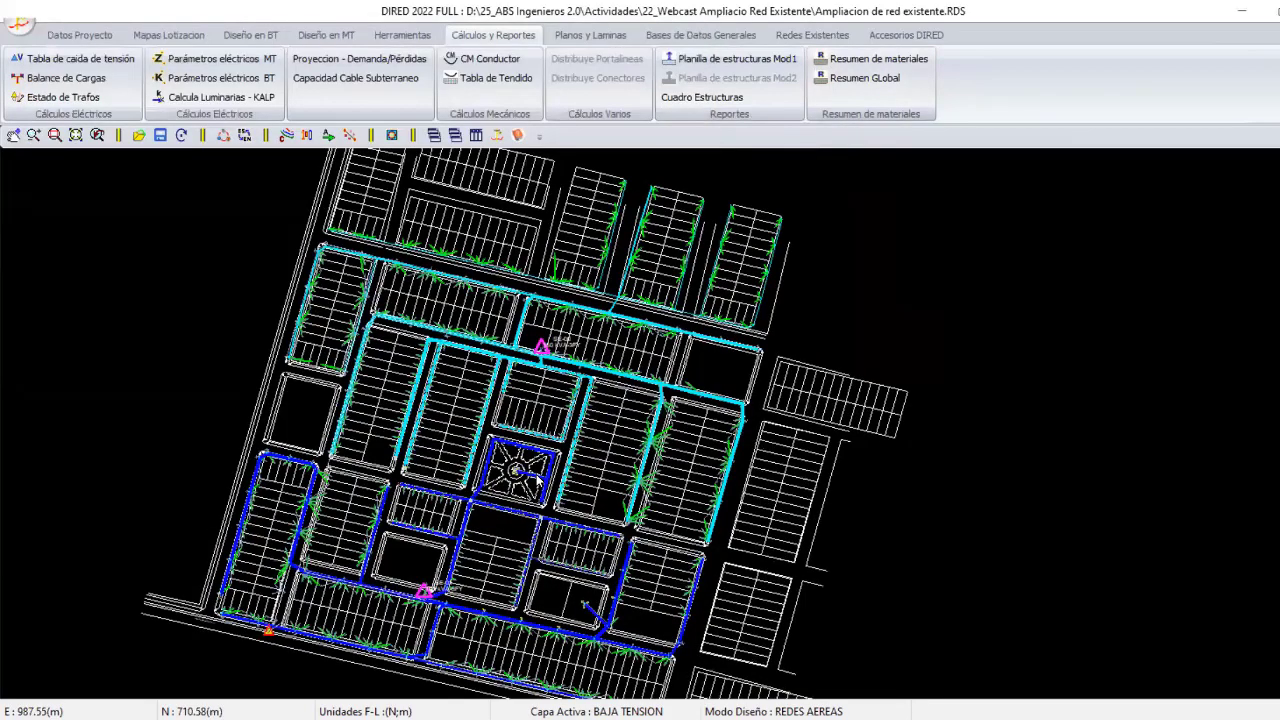
scroll(540, 481, up, 1)
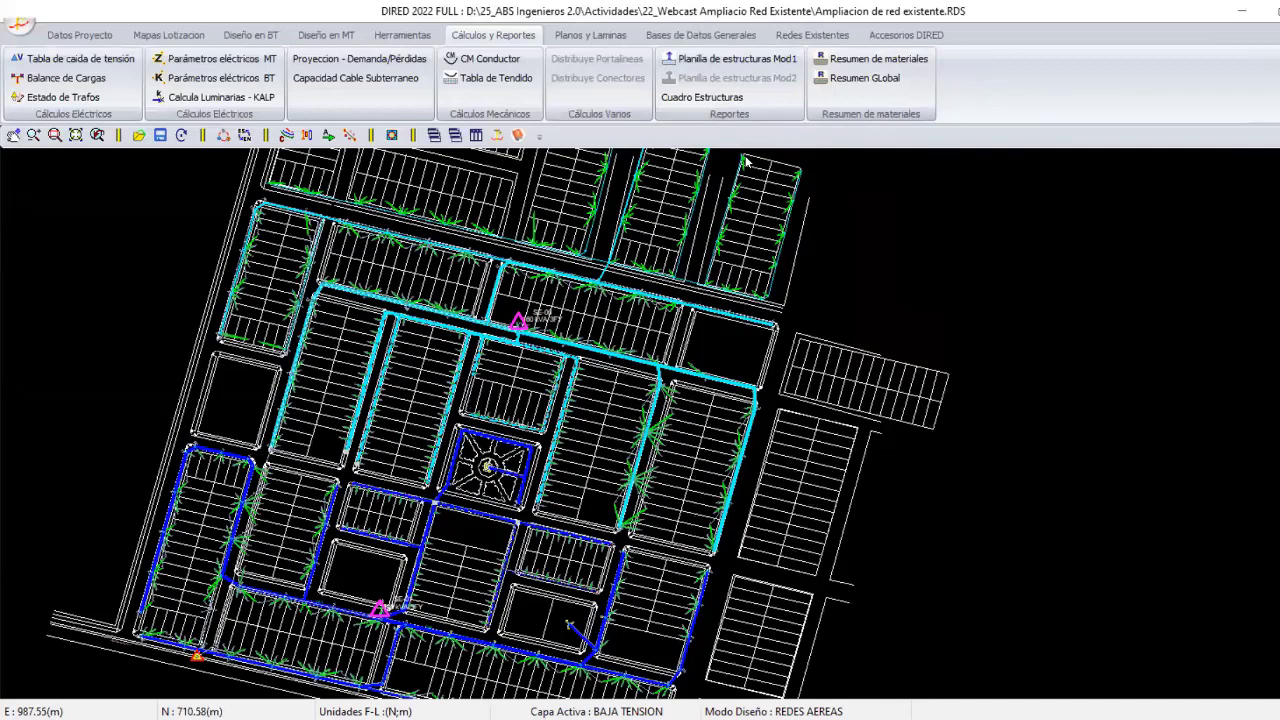
scroll(677, 498, up, 1)
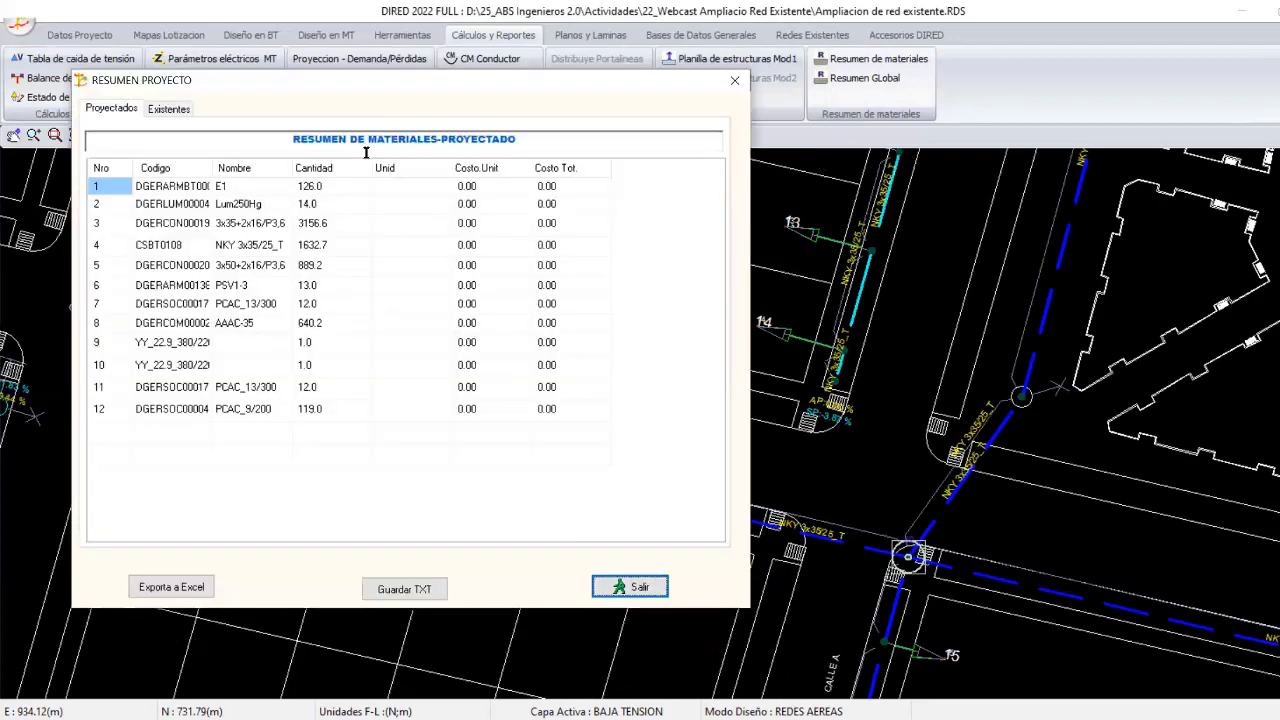
key(ctrl+Tab)
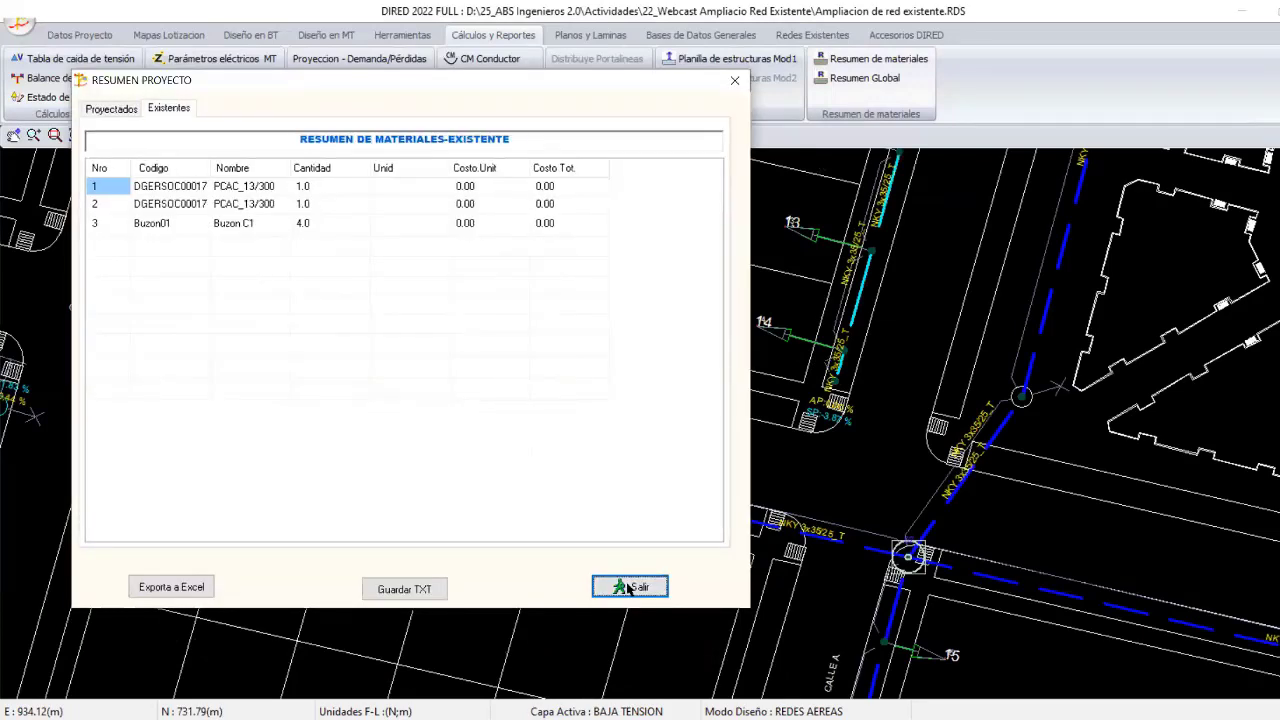
key(ctrl+Tab)
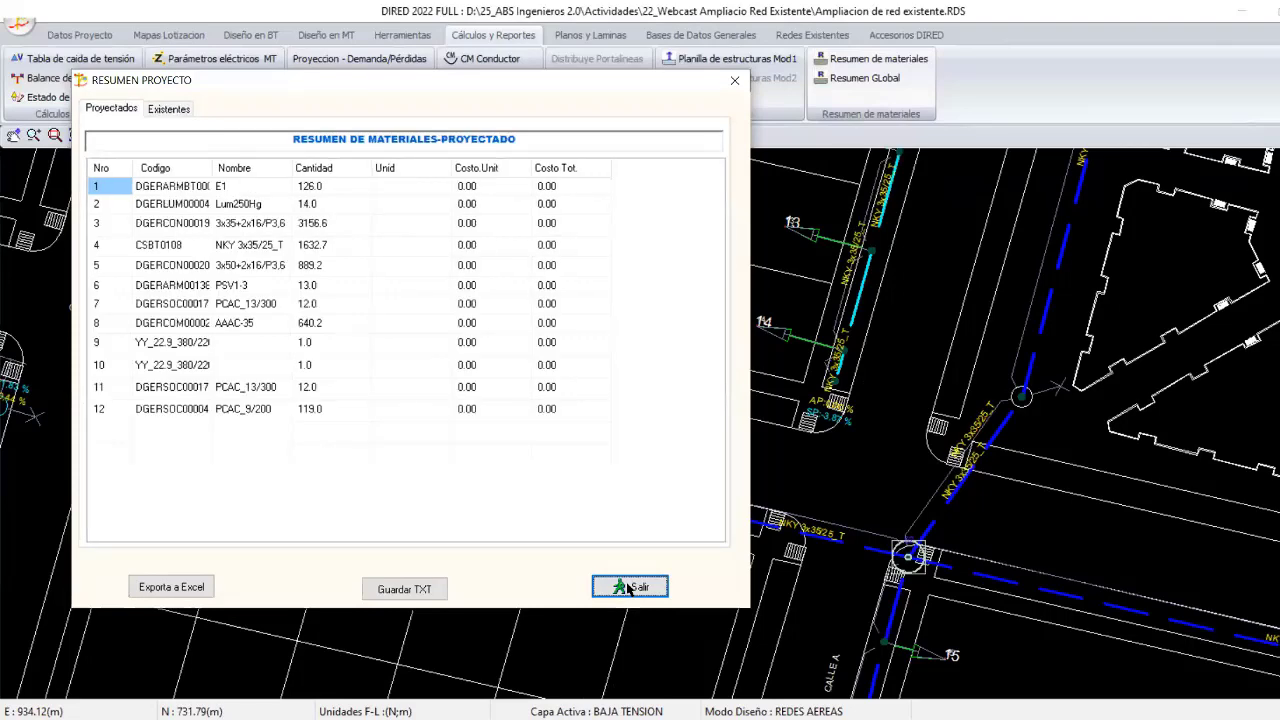
click(628, 588)
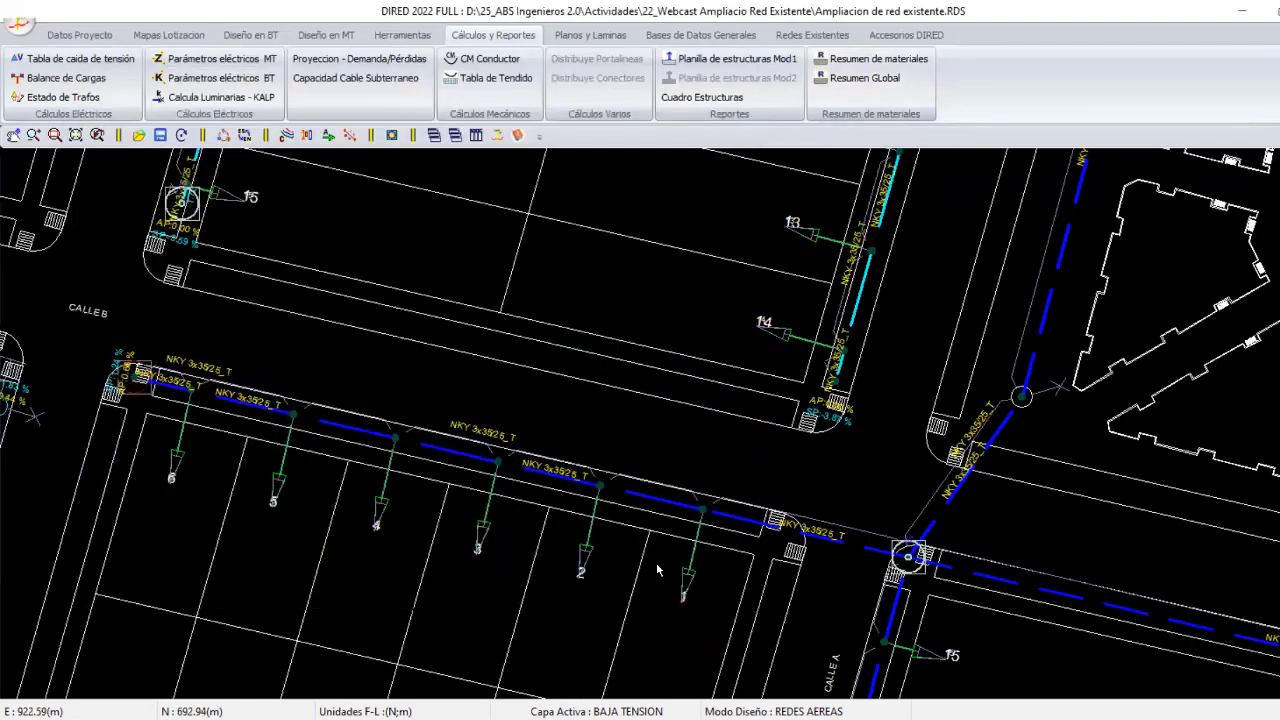
Zoom out toward the substation area and switch the active layer to MEDIA TENSION with F3.
scroll(657, 570, down, 2)
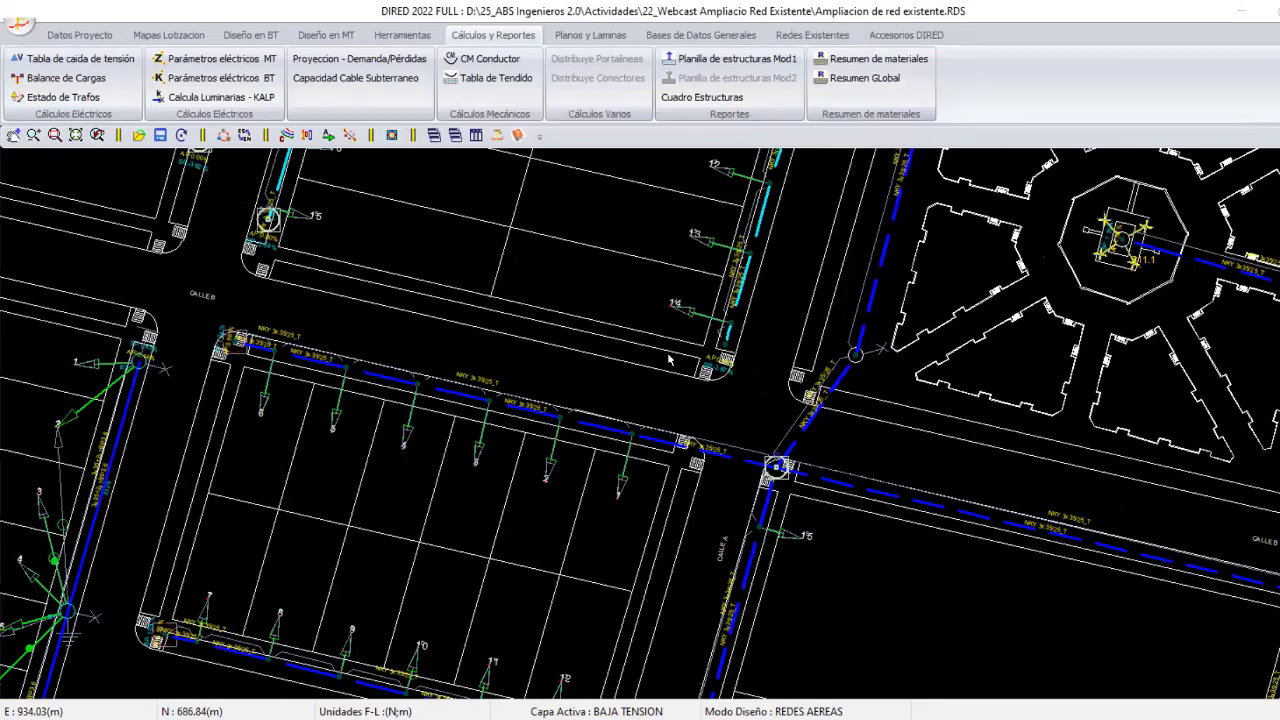
scroll(670, 360, down, 3)
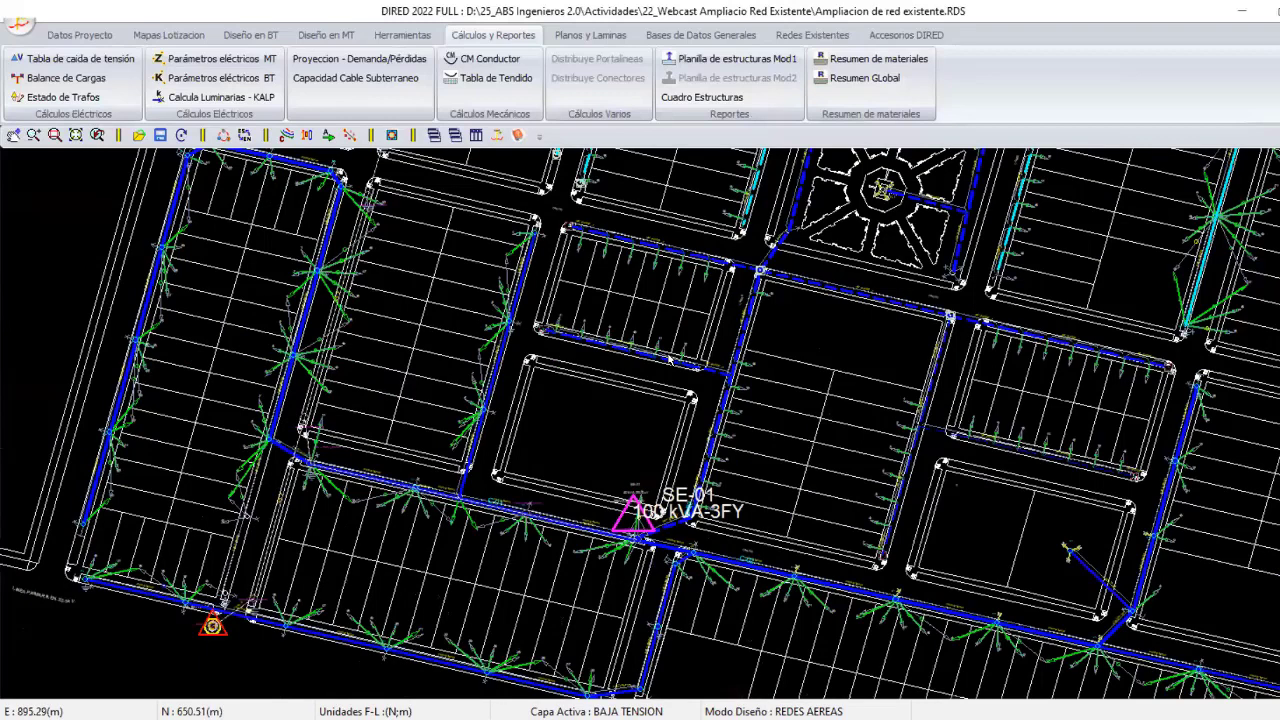
middle_drag(591, 407, 670, 360)
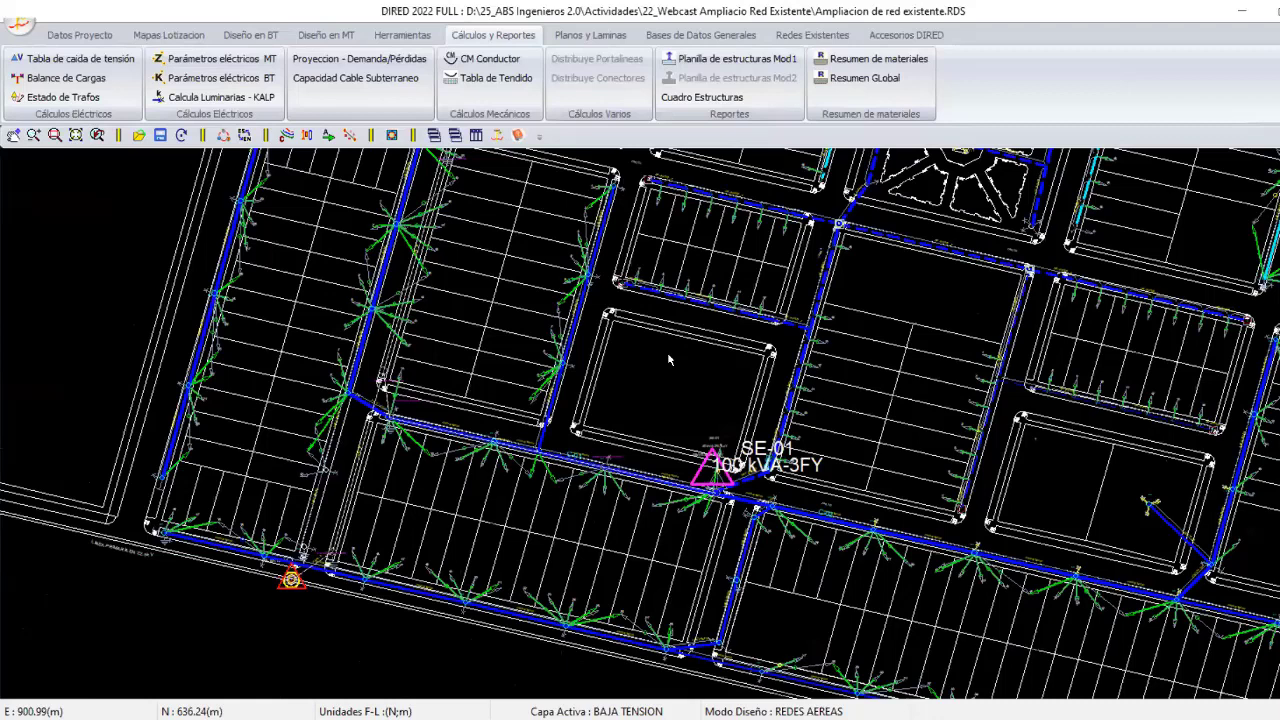
key(F3)
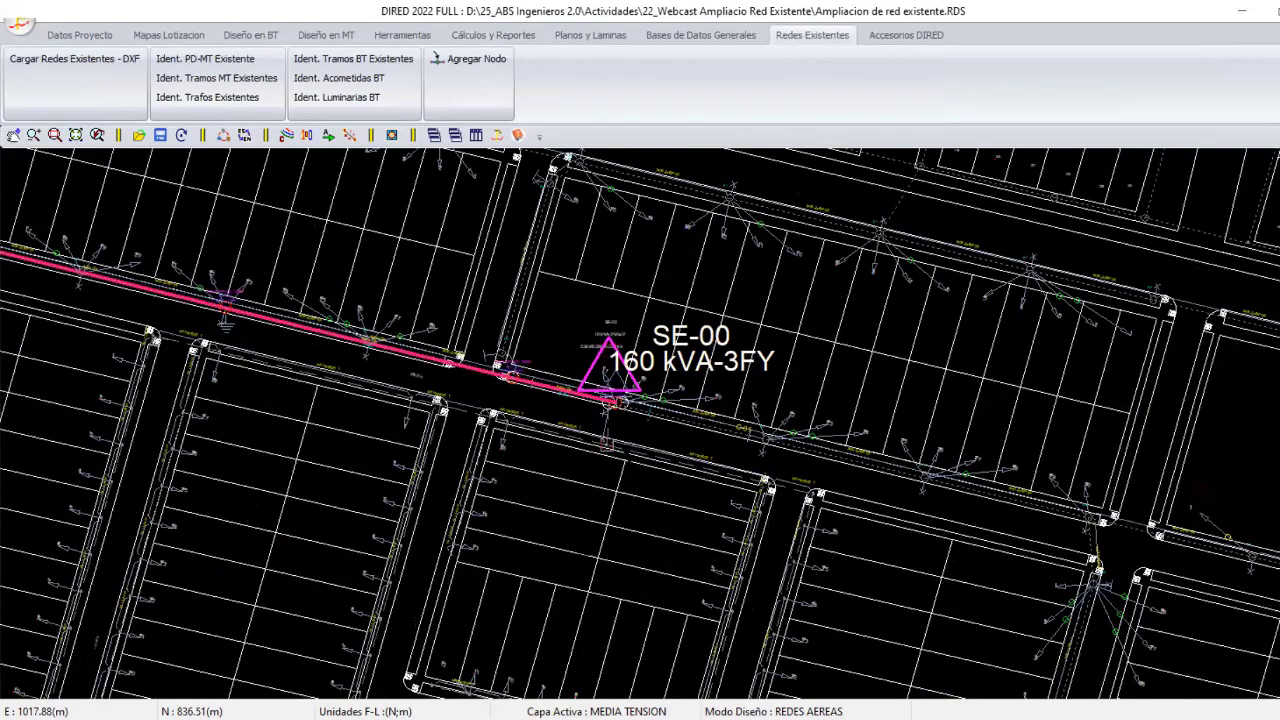
Zoom out and recenter the view on the whole extended aerial network.
scroll(624, 460, down, 2)
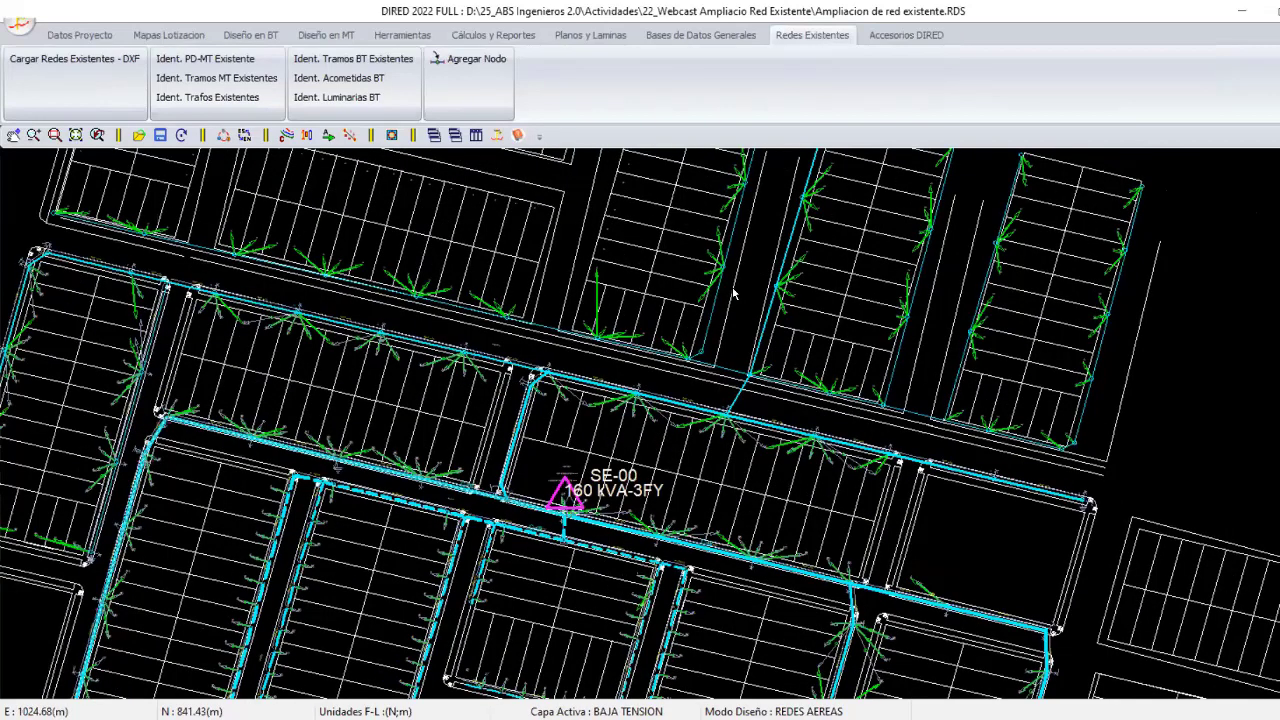
scroll(714, 258, down, 1)
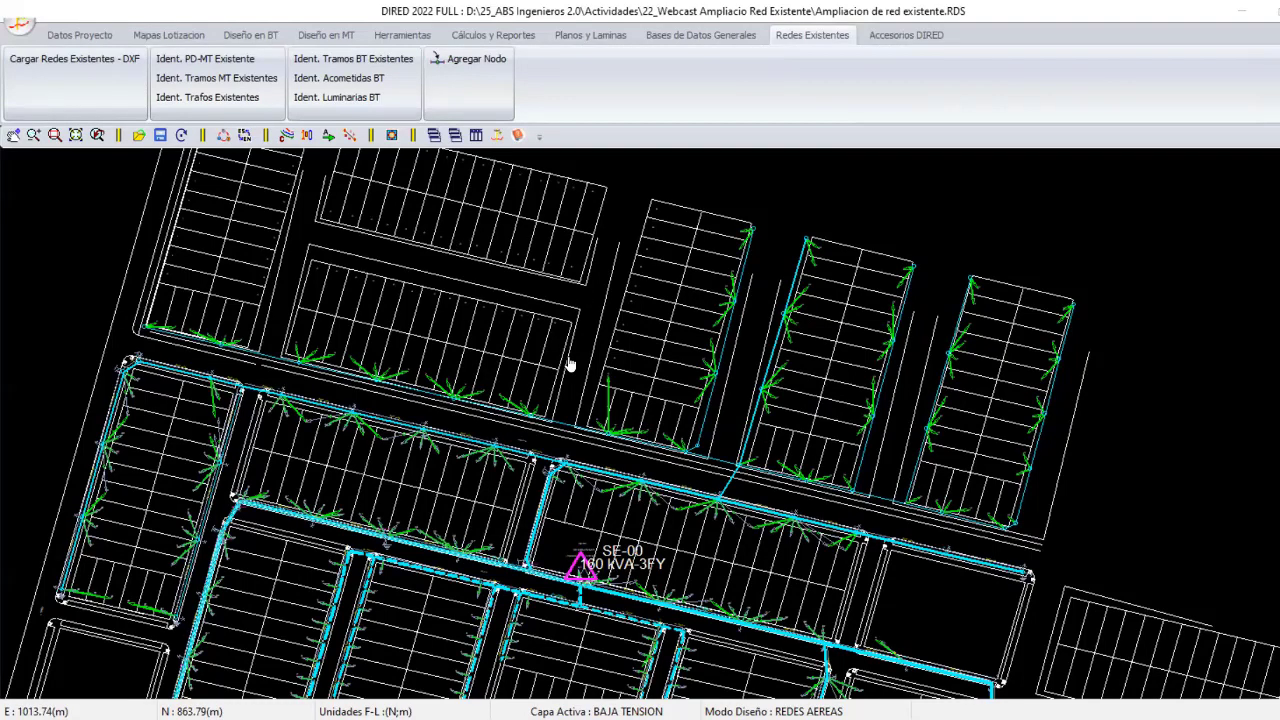
scroll(569, 365, down, 2)
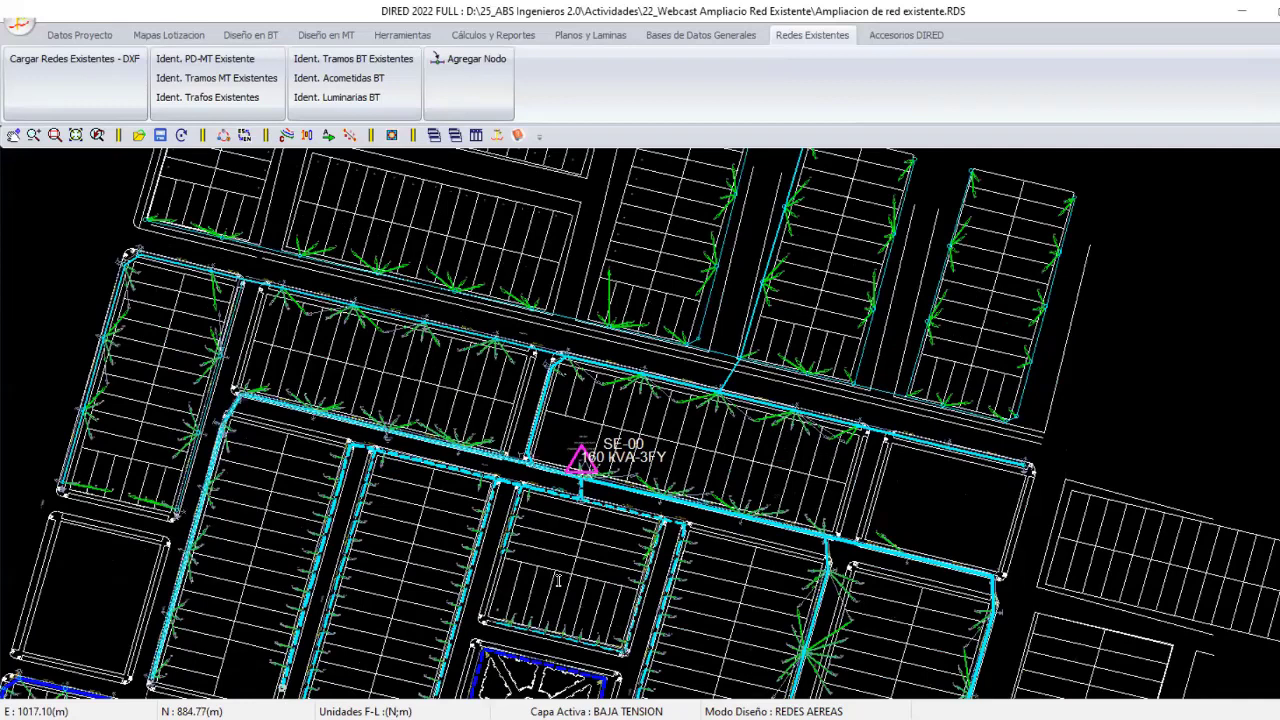
scroll(558, 580, down, 2)
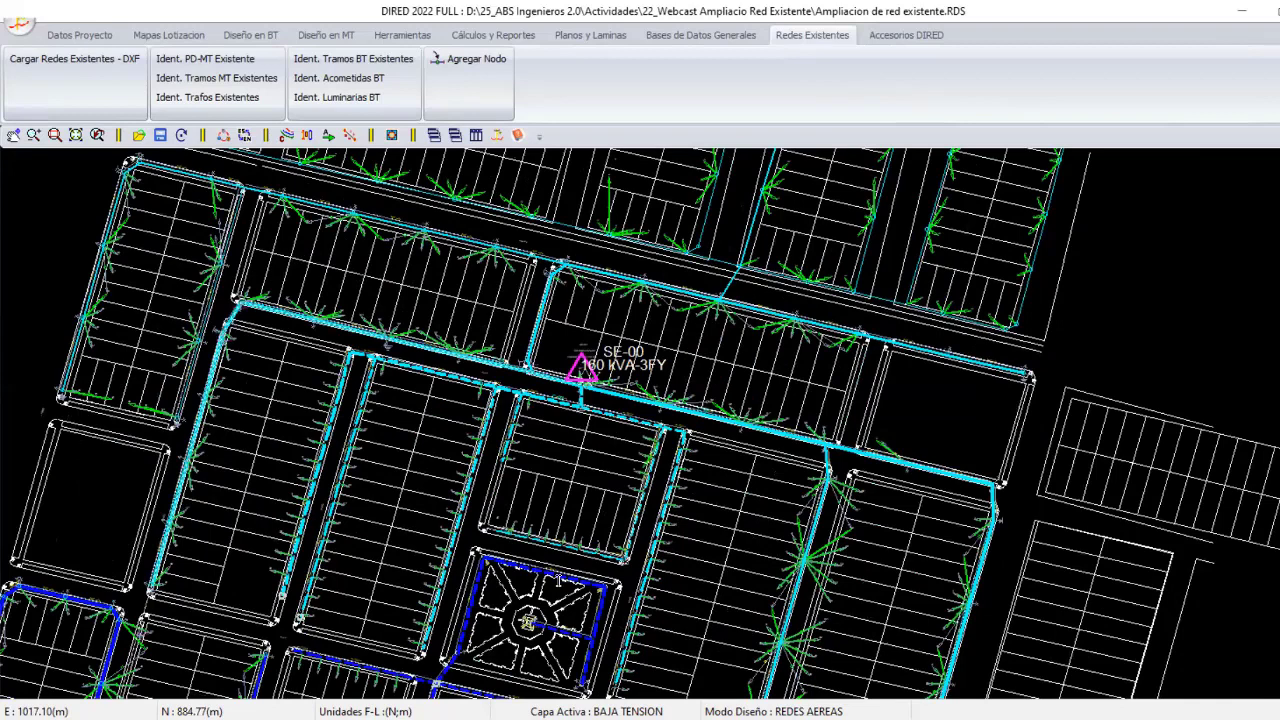
scroll(558, 580, up, 2)
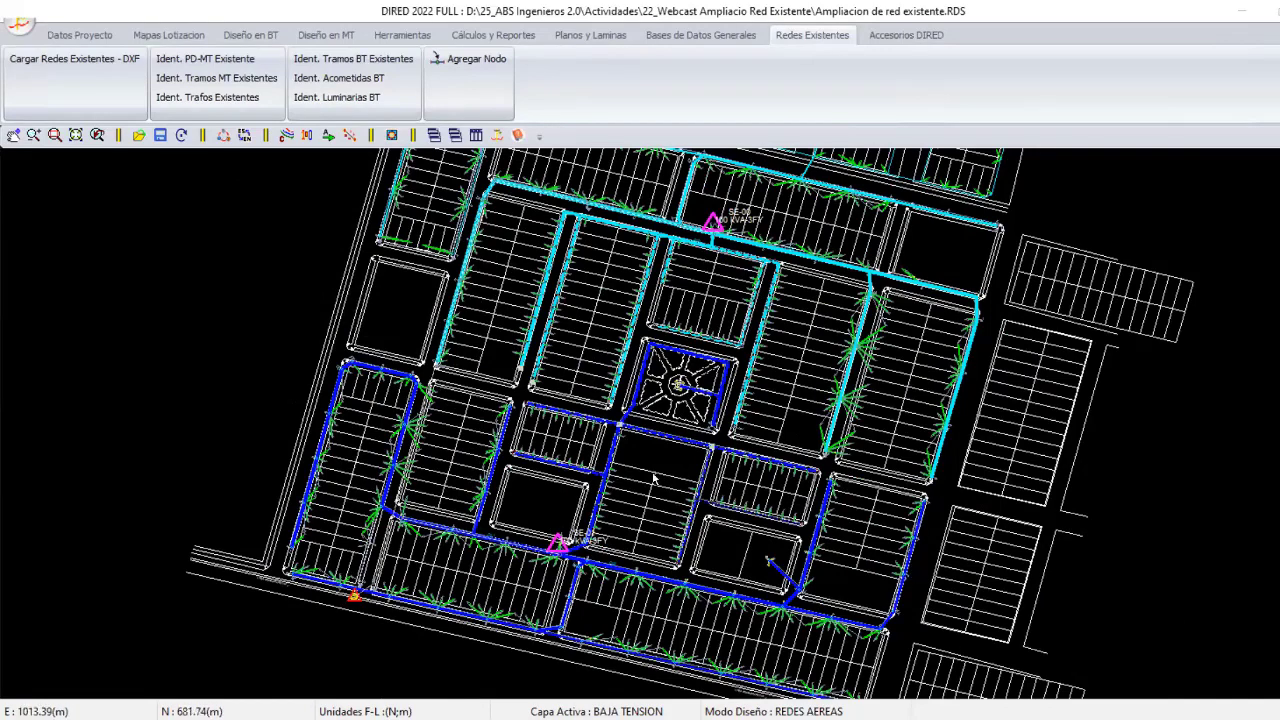
scroll(654, 480, down, 1)
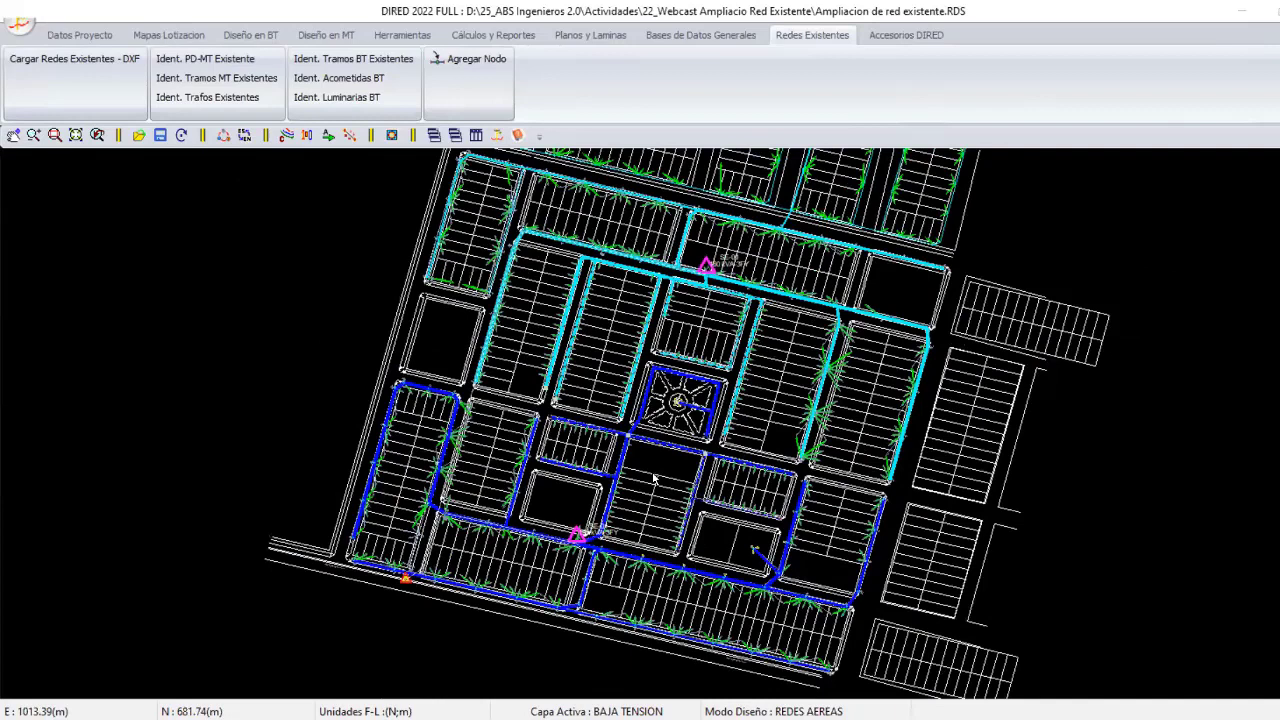
scroll(654, 480, down, 1)
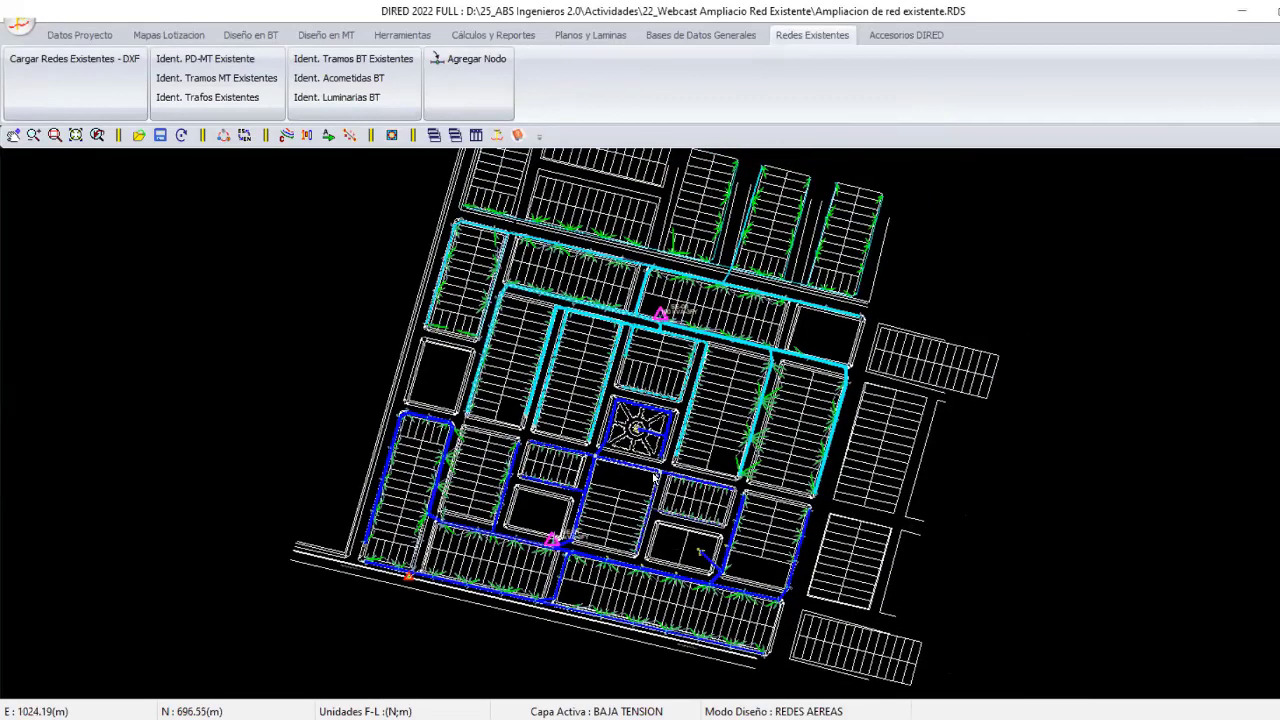
scroll(280, 420, down, 1)
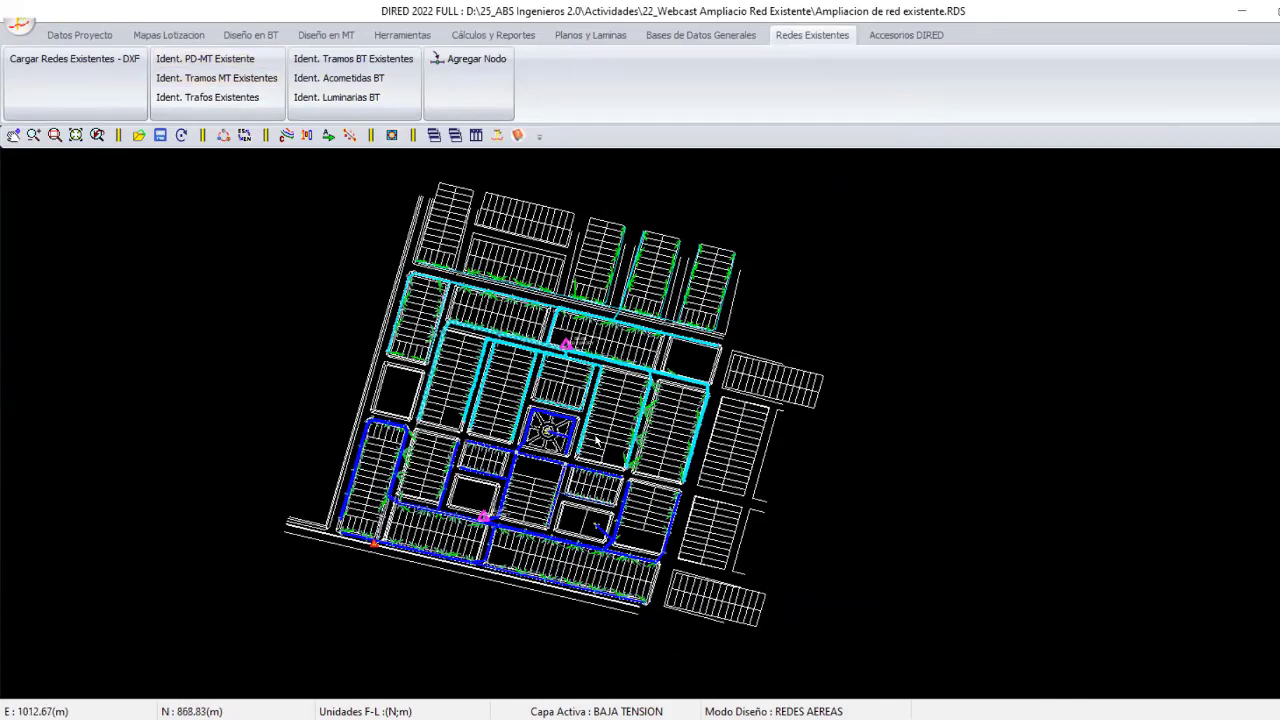
scroll(704, 388, up, 1)
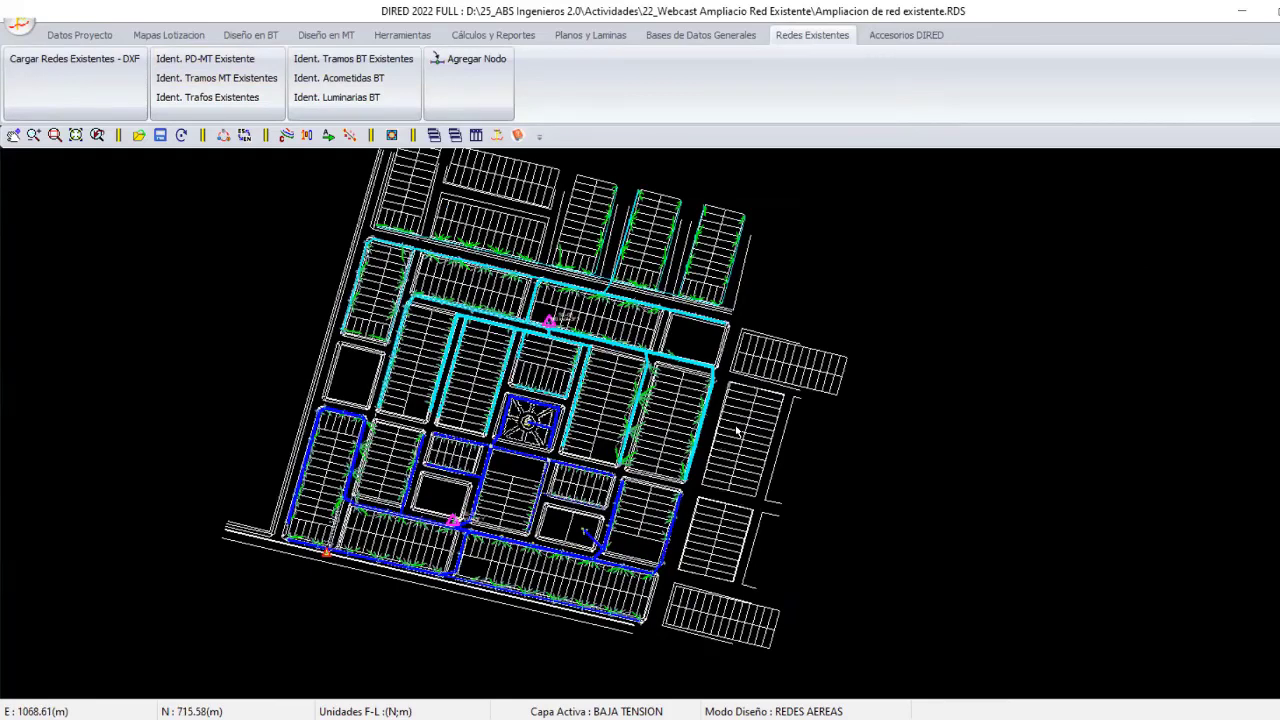
scroll(640, 440, up, 1)
scroll(520, 447, up, 1)
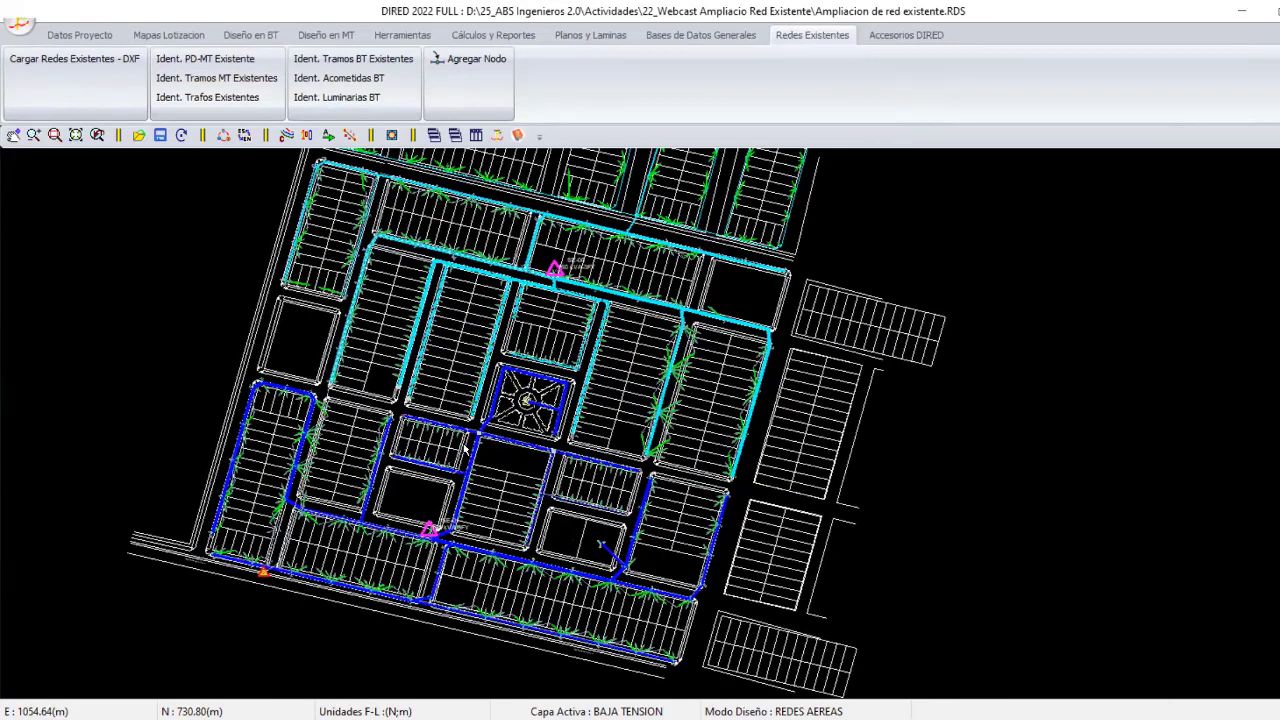
middle_drag(393, 449, 464, 443)
Zoom in on transformer SE-00 (160 kVA-3FY) and its circuits to the northern lot blocks.
scroll(465, 440, down, 2)
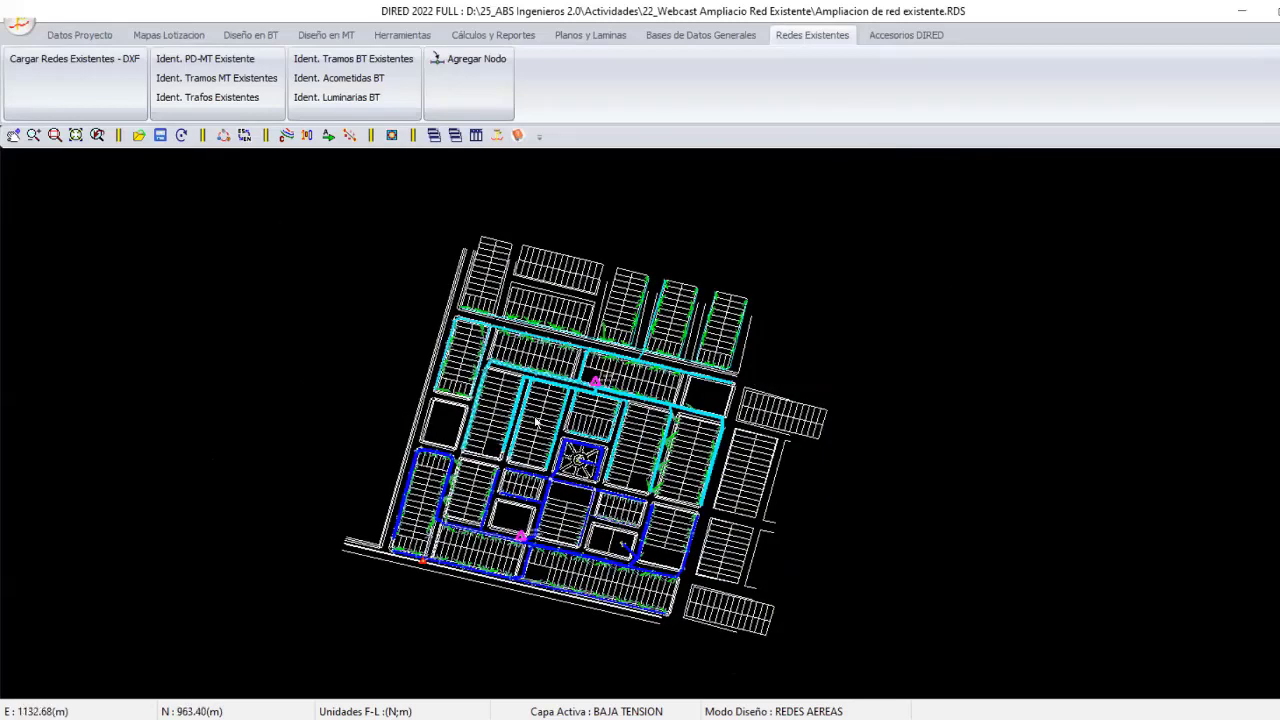
scroll(685, 492, up, 1)
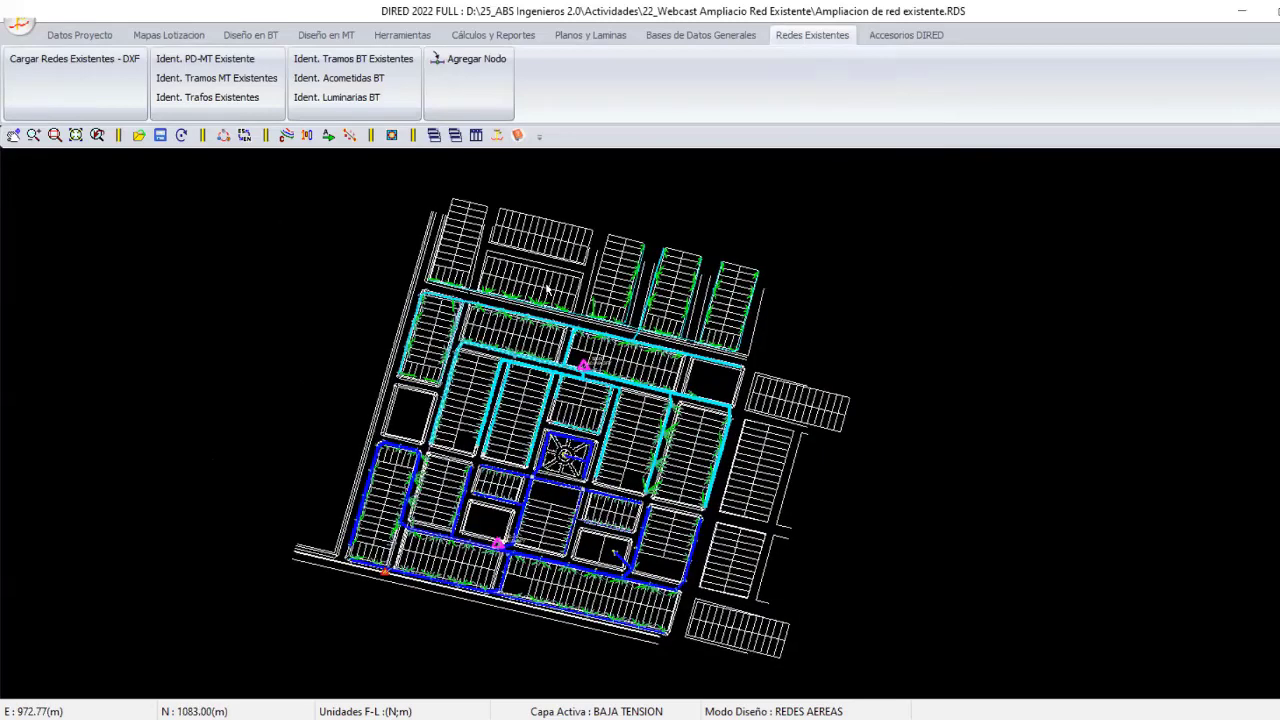
scroll(590, 352, up, 1)
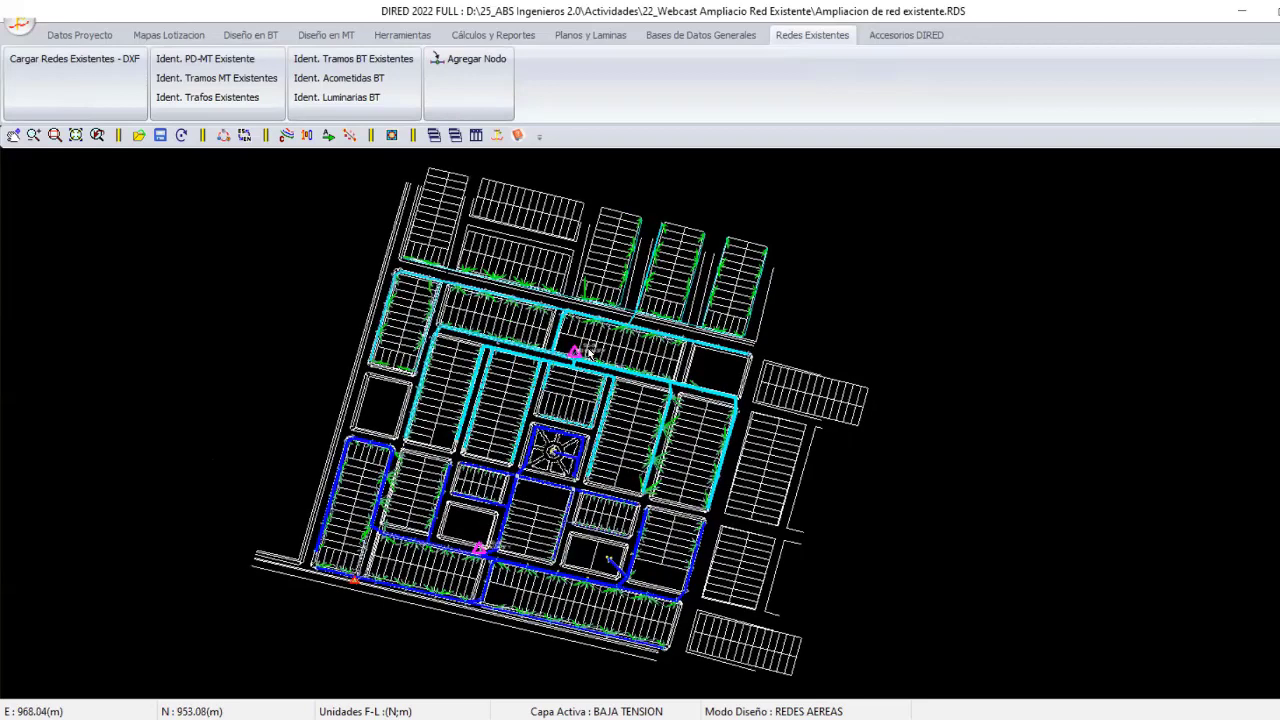
scroll(706, 369, up, 1)
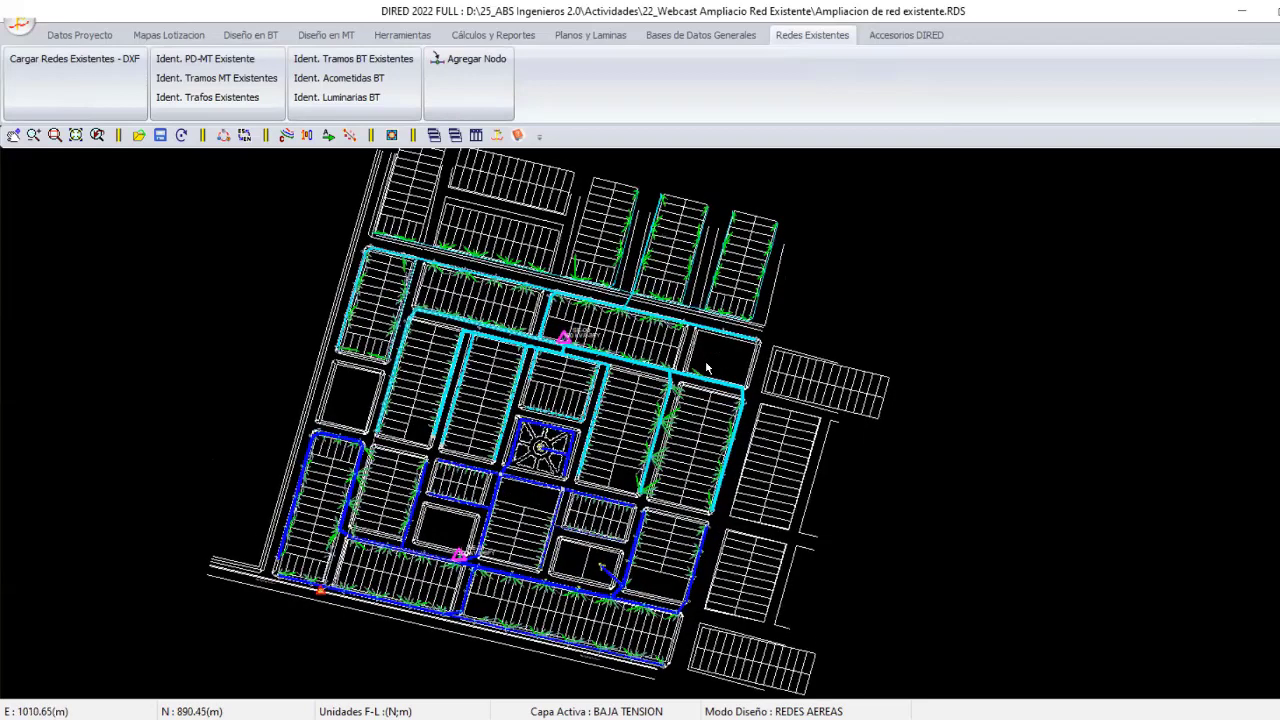
scroll(782, 404, up, 1)
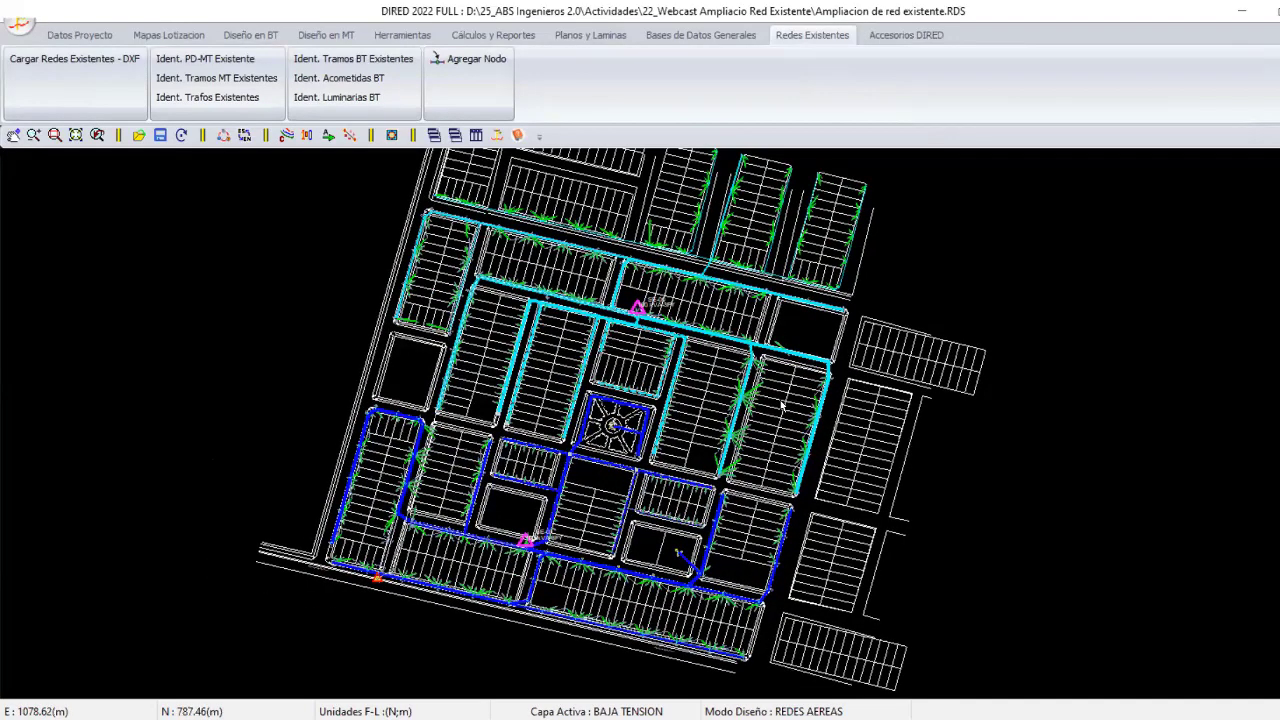
scroll(782, 404, up, 1)
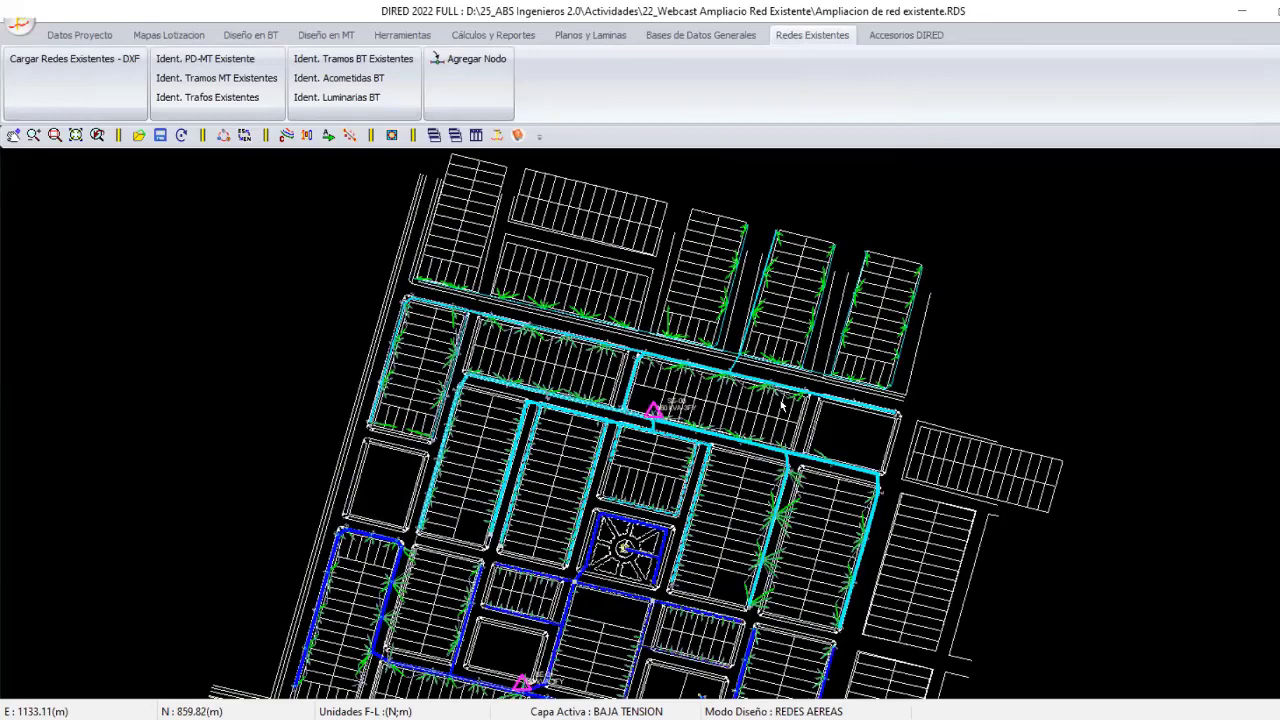
scroll(750, 405, up, 1)
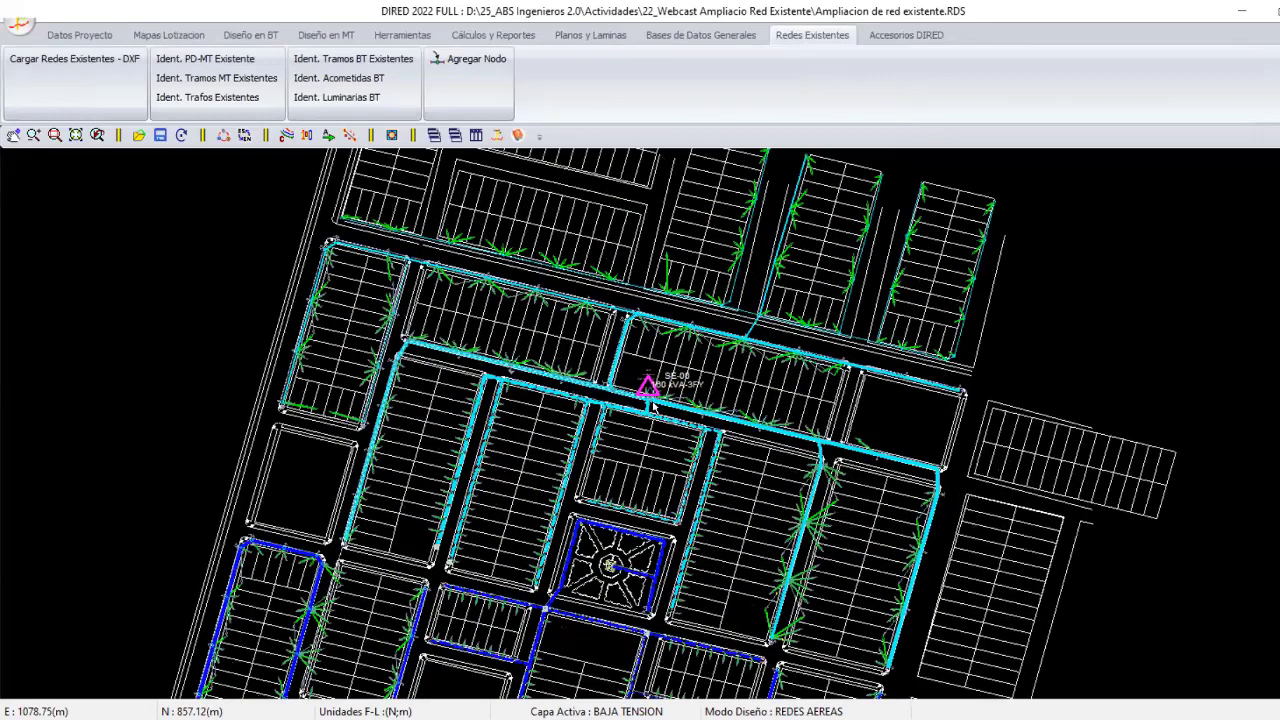
scroll(652, 405, down, 1)
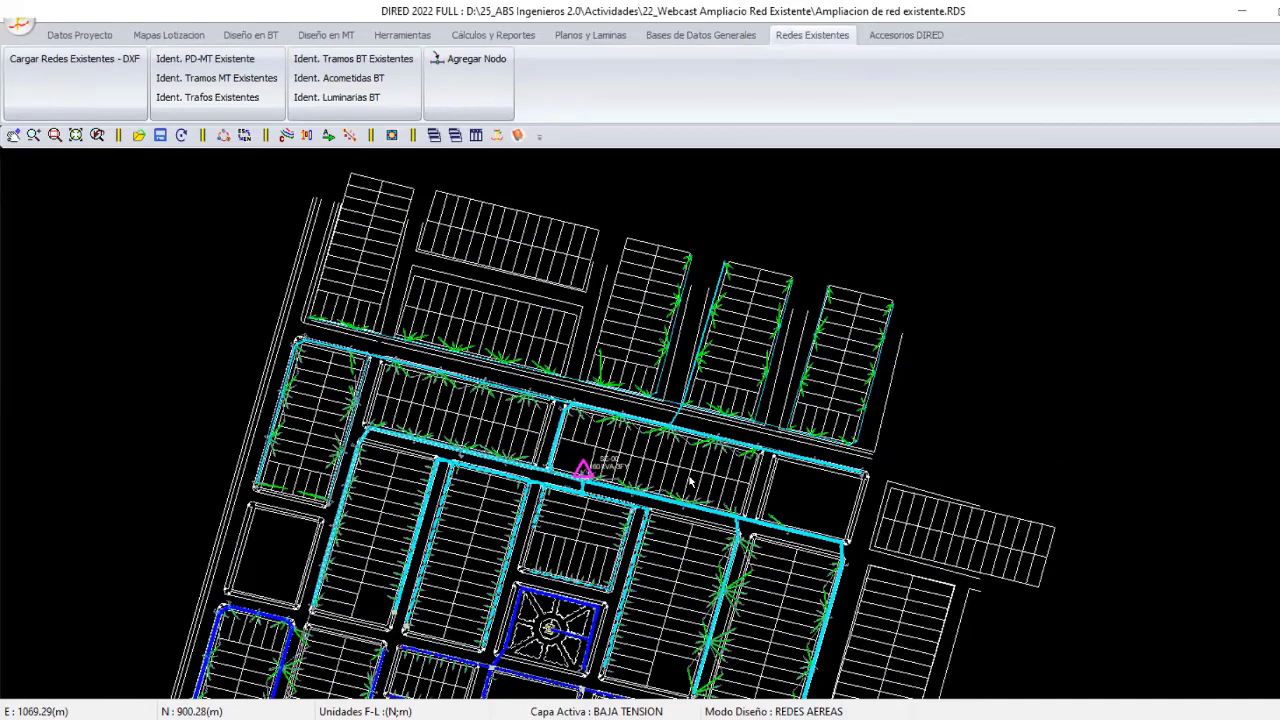
middle_drag(670, 428, 695, 483)
scroll(695, 483, up, 1)
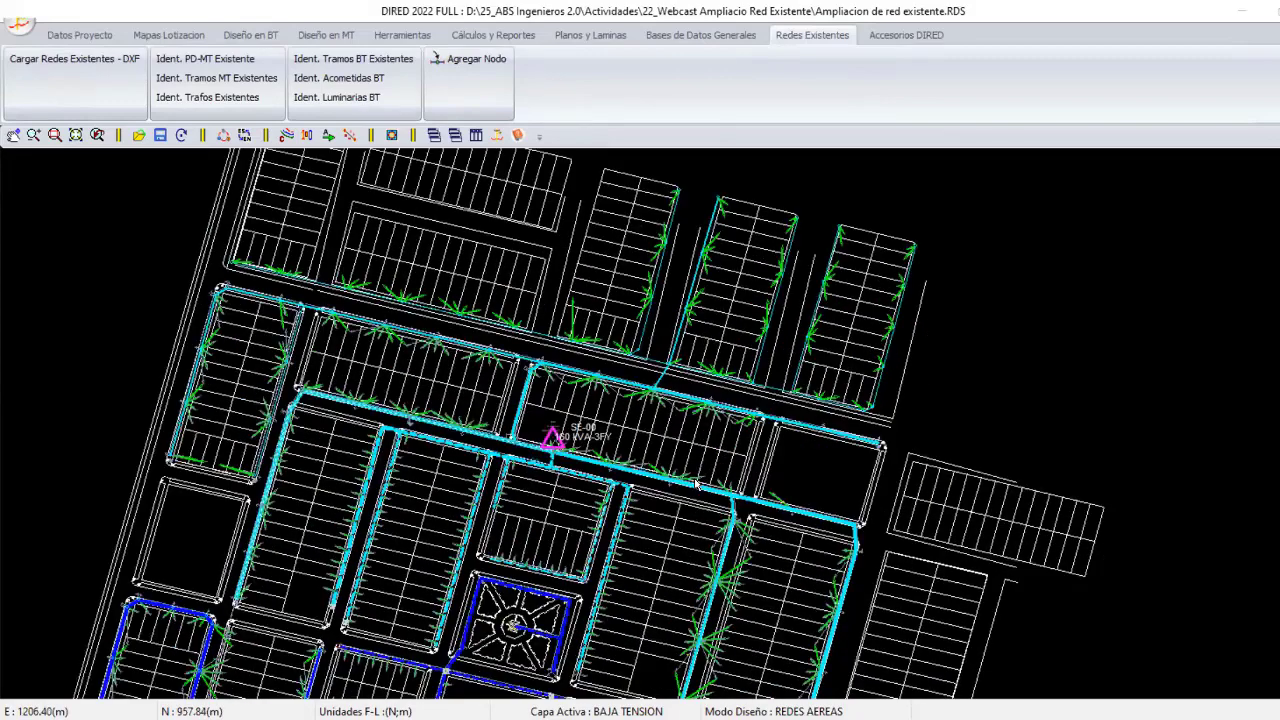